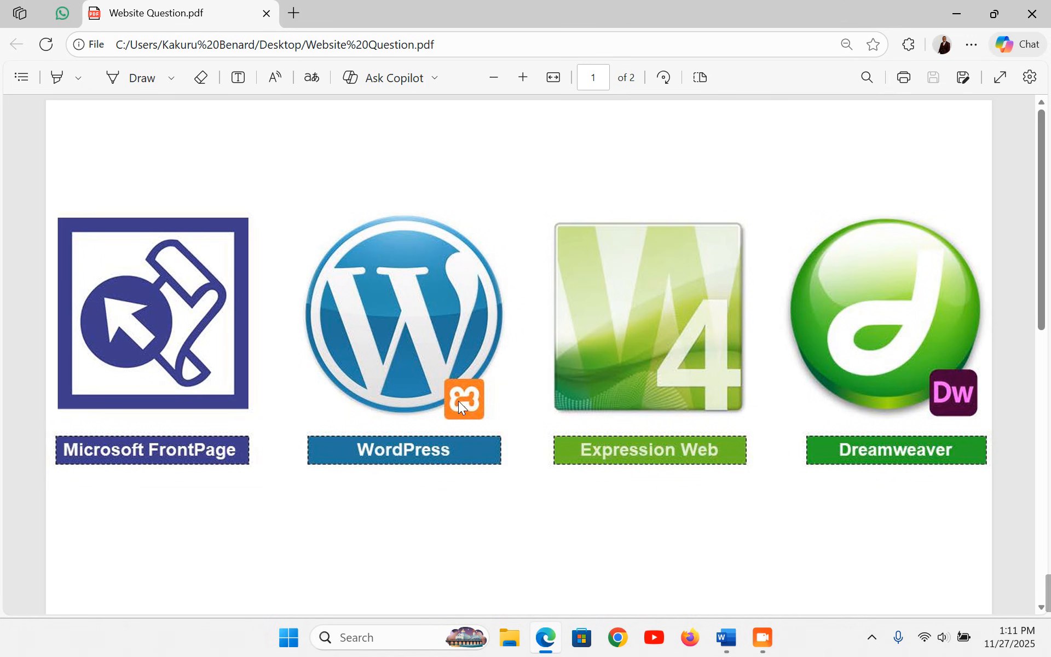
# - Show page 2 of Website Question.pdf fitted to width, zoomed to read the Amina task
pyautogui.scroll(-8, 460, 404)
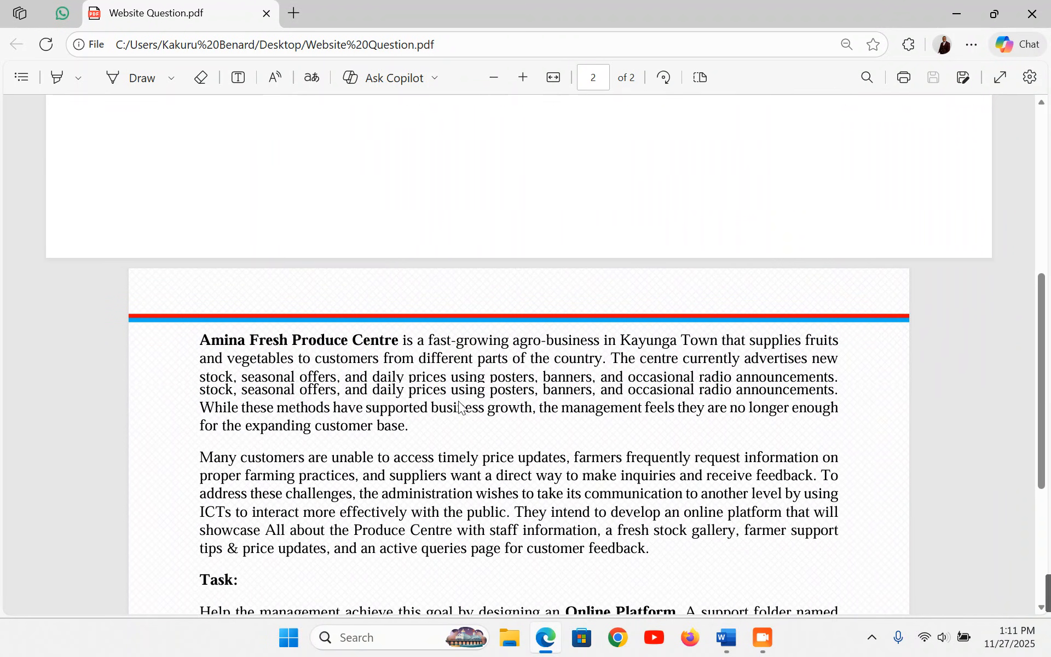
pyautogui.scroll(-3, 460, 404)
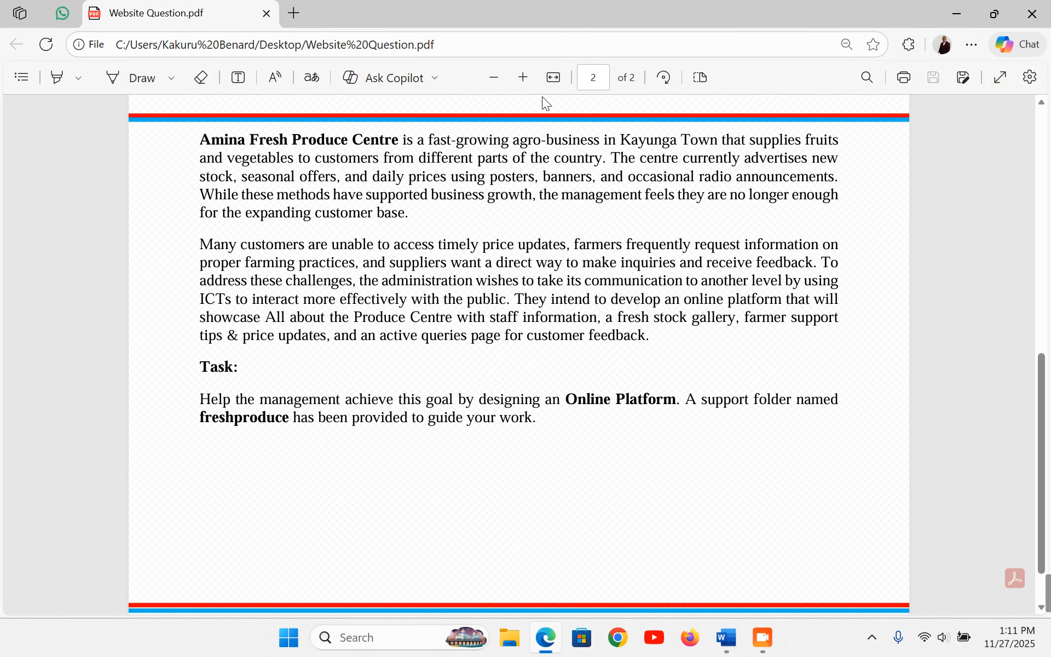
pyautogui.click(553, 78)
pyautogui.scroll(4, 623, 269)
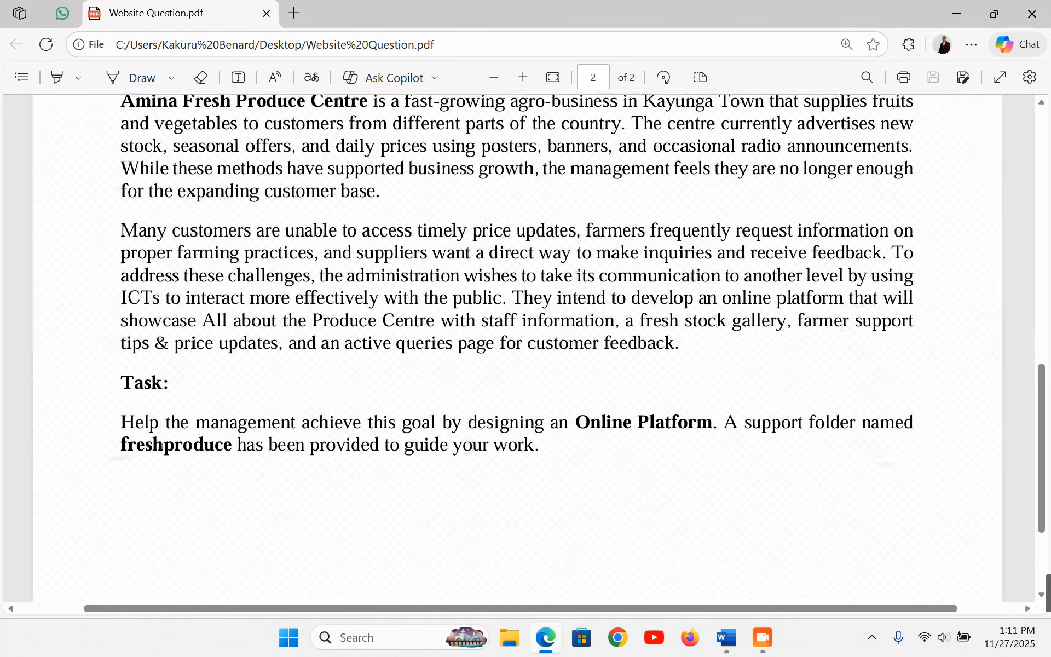
pyautogui.scroll(2, 384, 327)
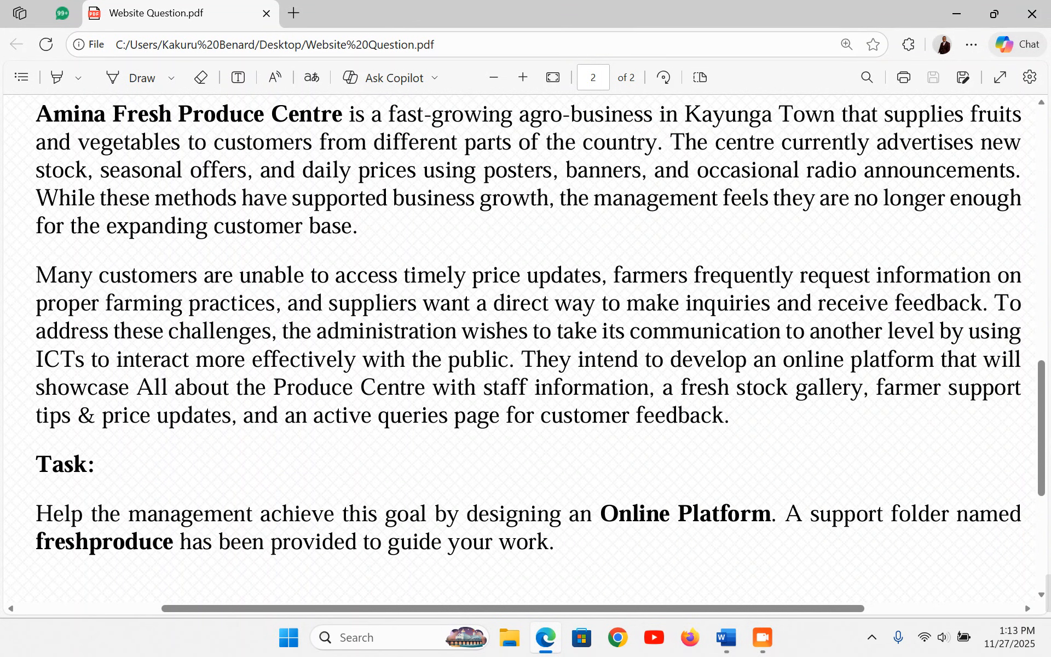
# - Browse the freshproduce folder's images maximised, then close the folder window
pyautogui.click(1047, 637)
pyautogui.doubleClick(893, 192)
pyautogui.click(467, 28)
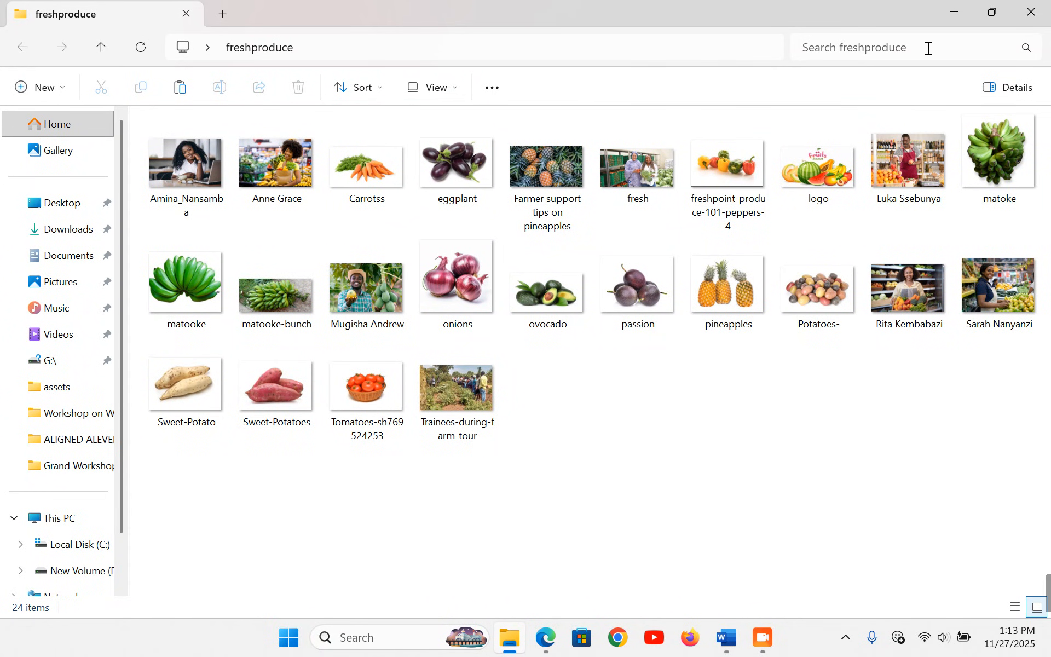
pyautogui.click(1033, 12)
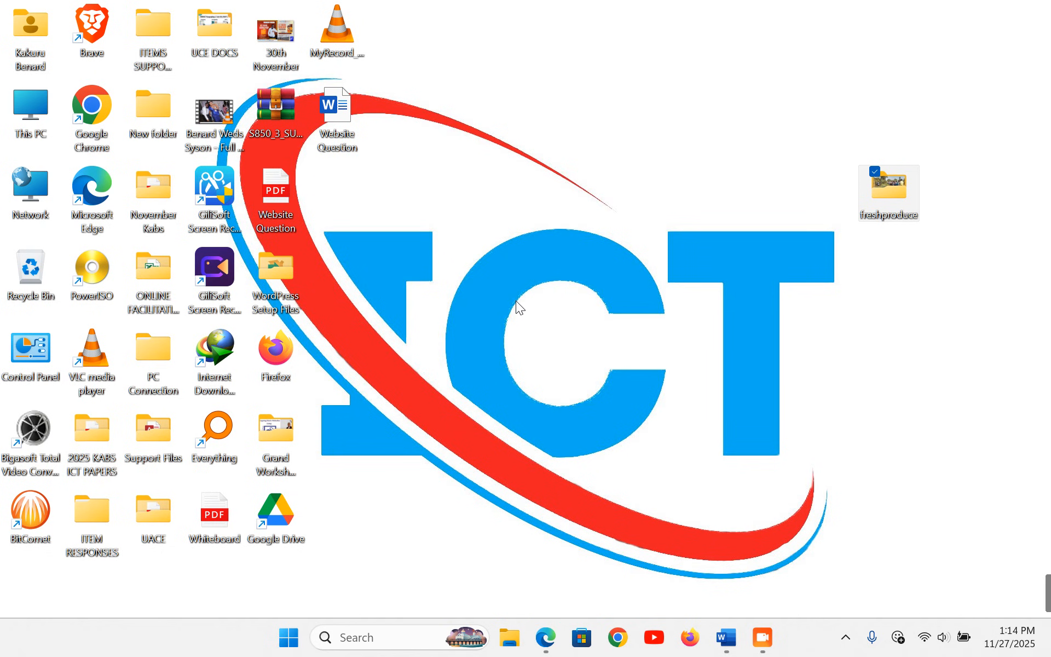
# - Open WordPress Setup Files and inspect the two XAMPP installers and the wordpress-6.8.3 archive
pyautogui.doubleClick(281, 273)
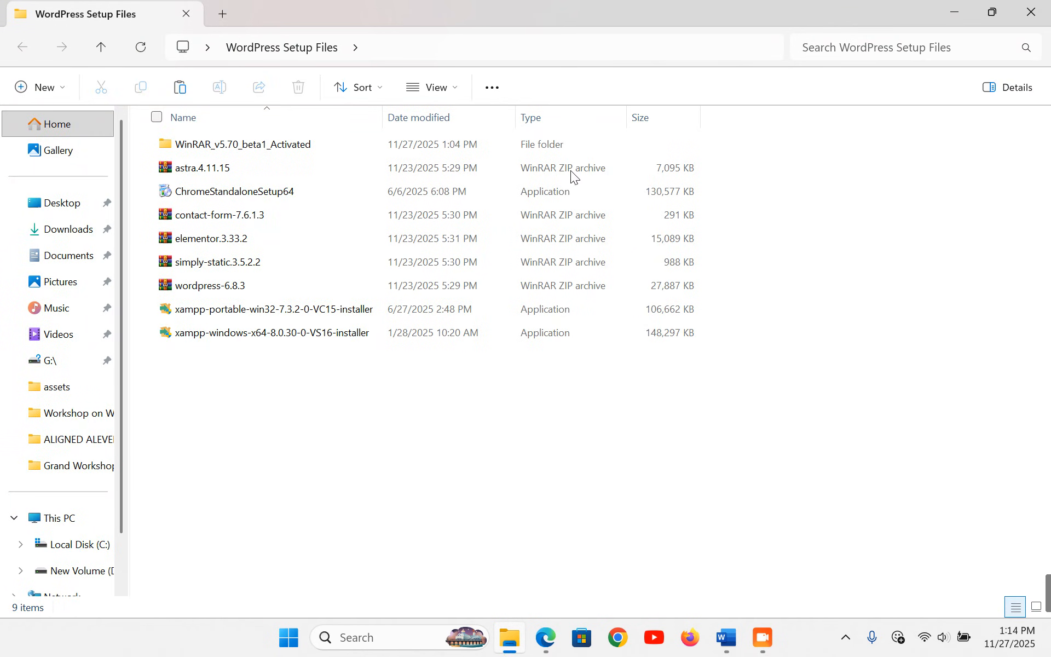
pyautogui.click(990, 10)
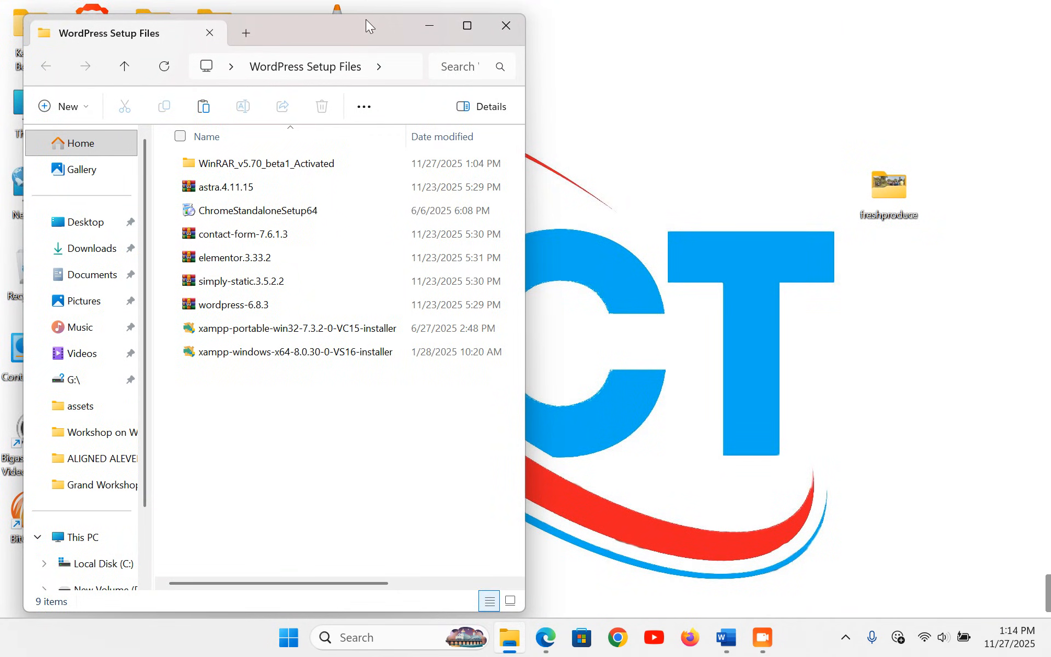
pyautogui.click(307, 355)
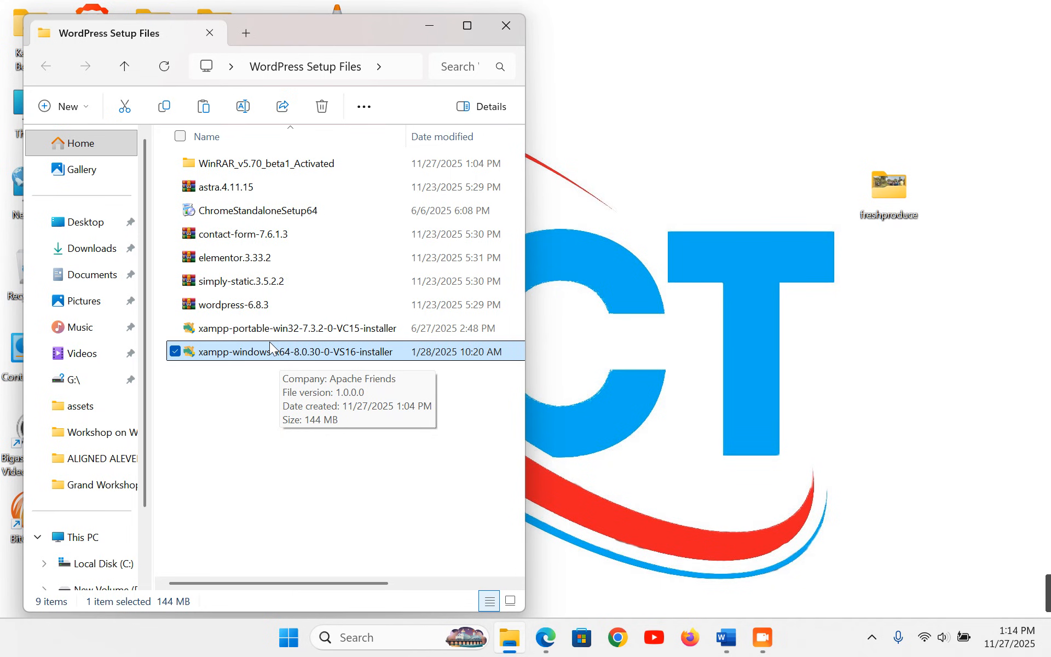
pyautogui.click(292, 331)
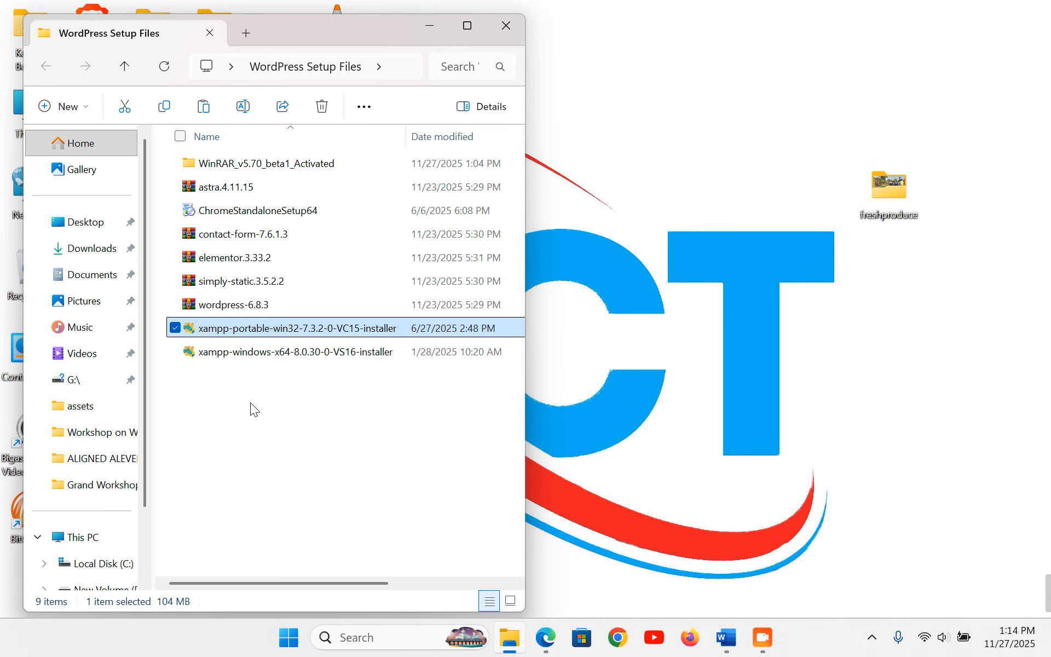
pyautogui.click(228, 386)
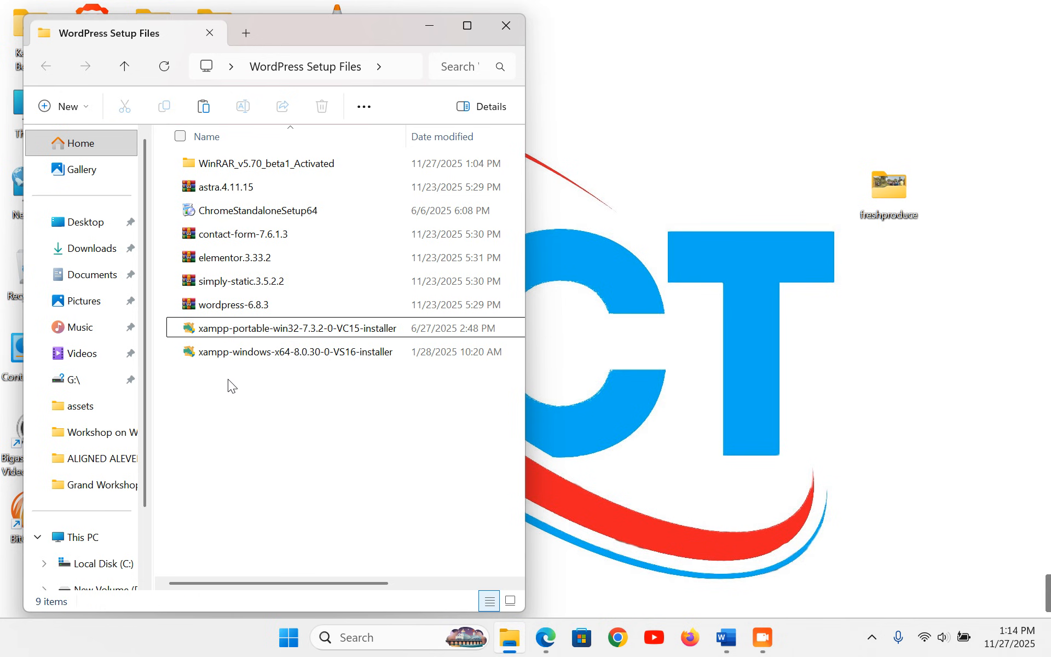
pyautogui.click(222, 309)
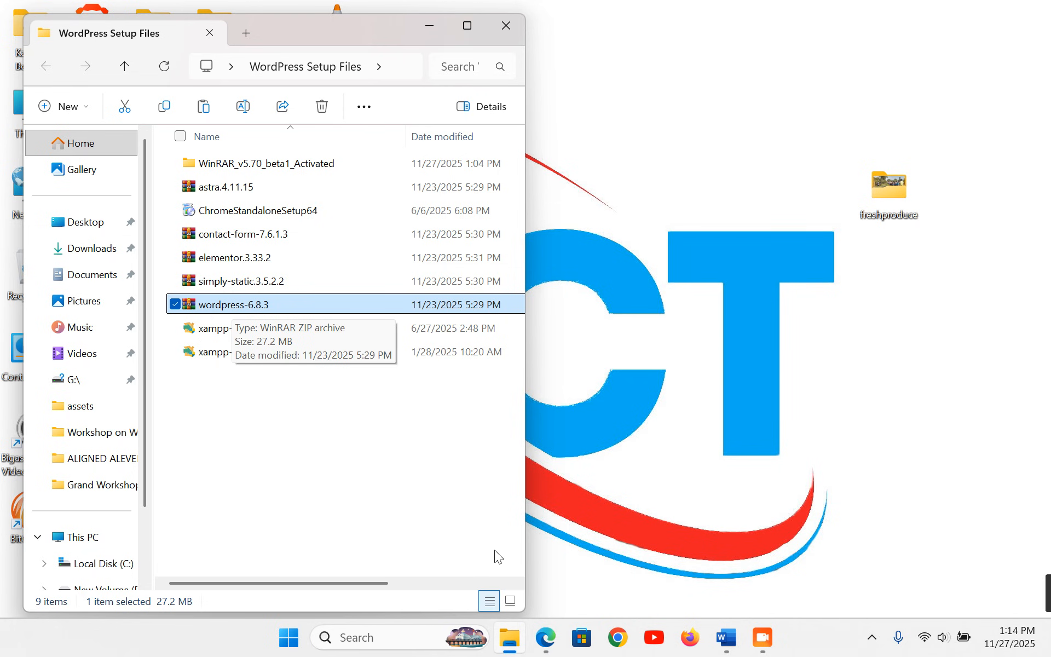
pyautogui.click(653, 649)
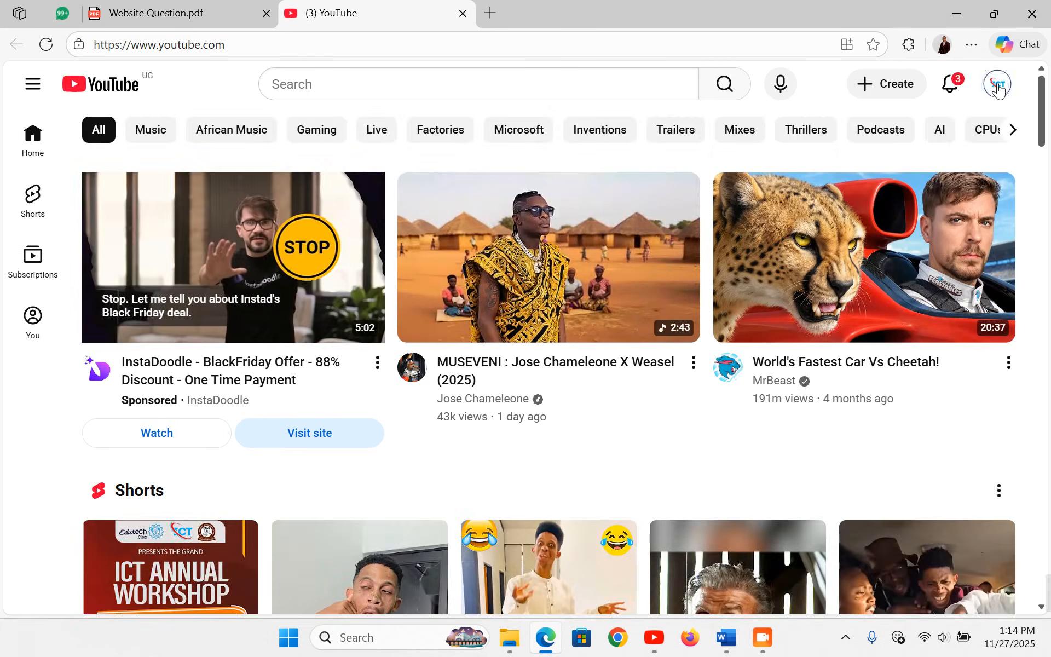
# - Search your own YouTube channel for 'xampp' tutorials, then close the YouTube tab
pyautogui.click(997, 84)
pyautogui.click(855, 138)
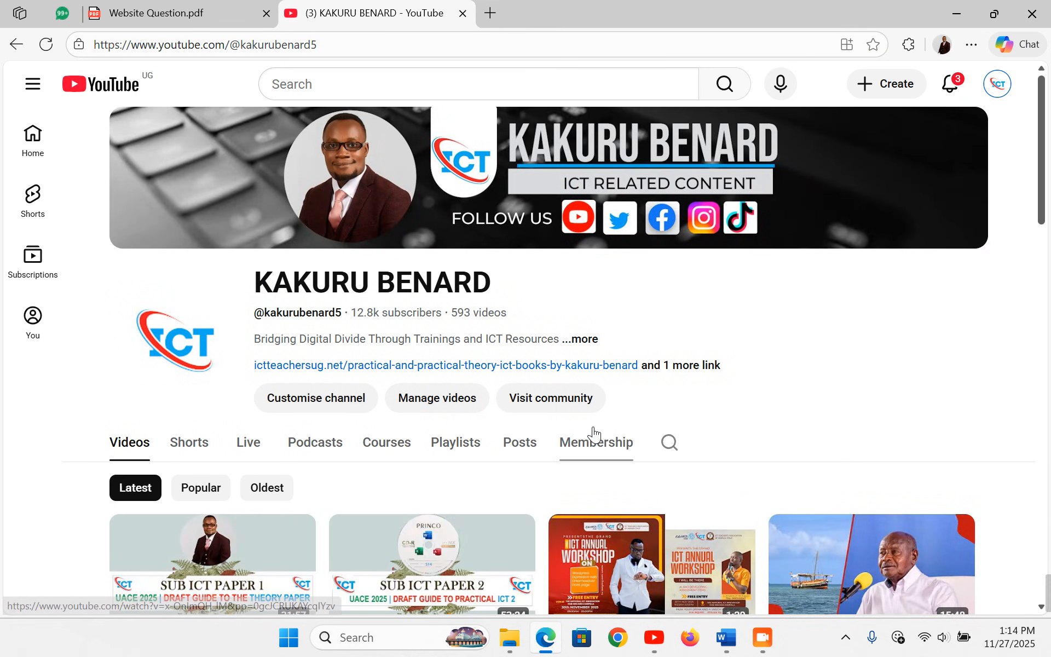
pyautogui.click(671, 445)
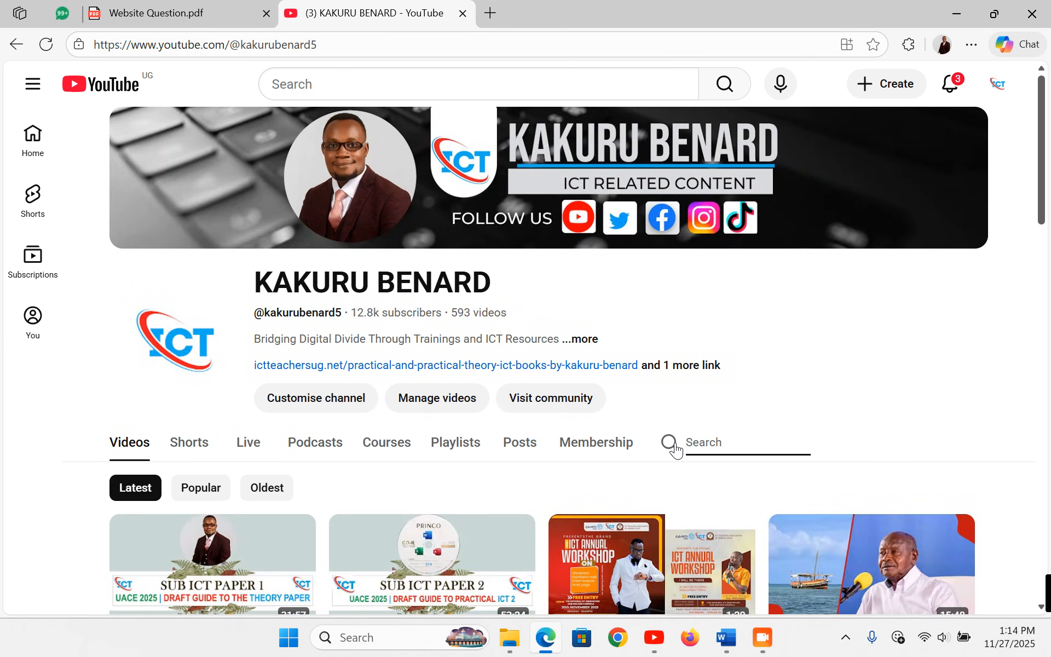
pyautogui.write('xampp')
pyautogui.press('Return')
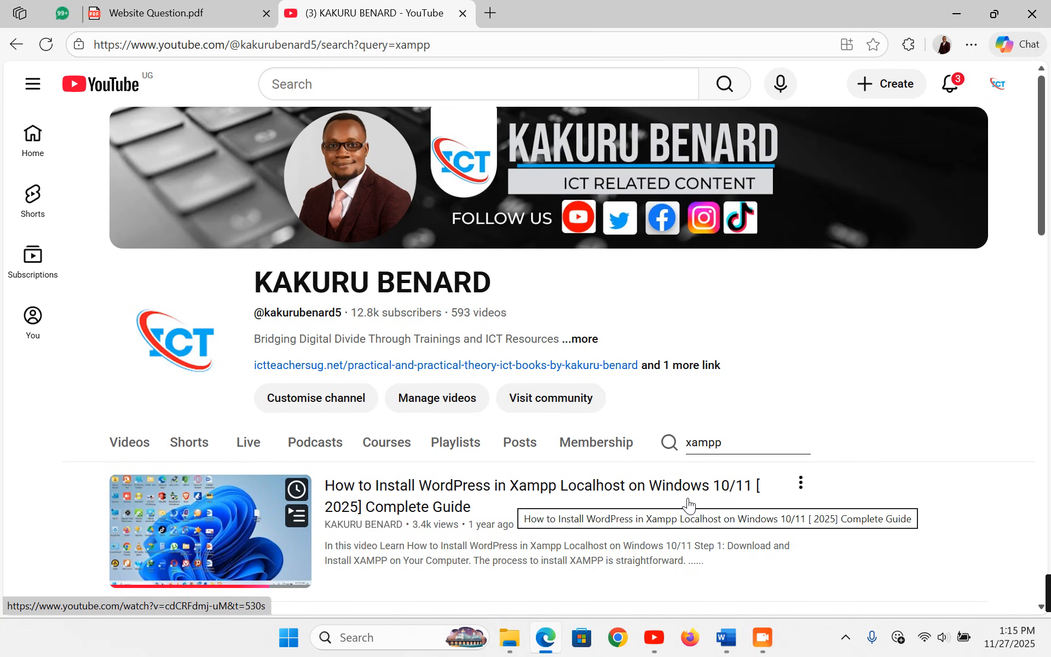
pyautogui.scroll(-3, 906, 409)
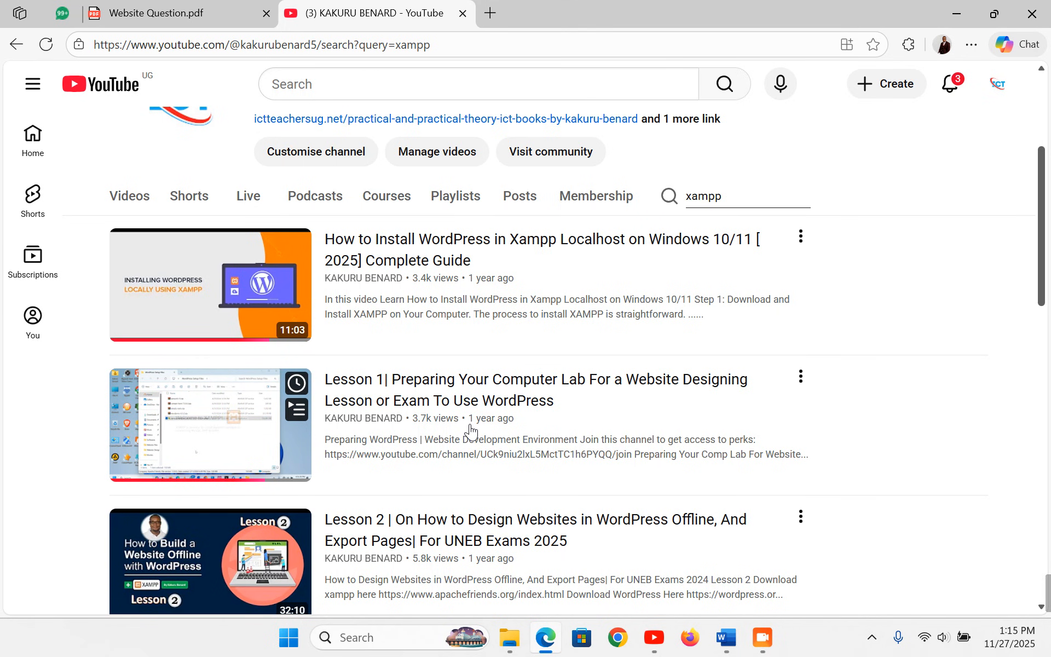
pyautogui.click(462, 13)
# - Select wordpress-6.8.3, simply-static.3.5.2.2, contact-form-7.6.1.3 and astra.4.11.15 together, then launch Firefox
pyautogui.click(955, 12)
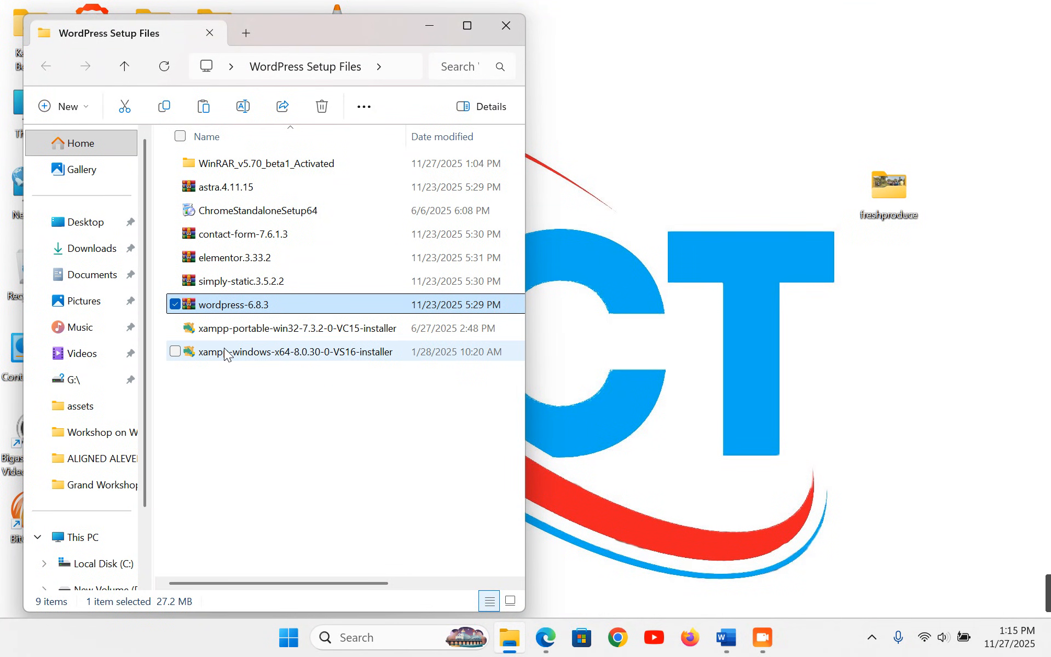
pyautogui.click(225, 353)
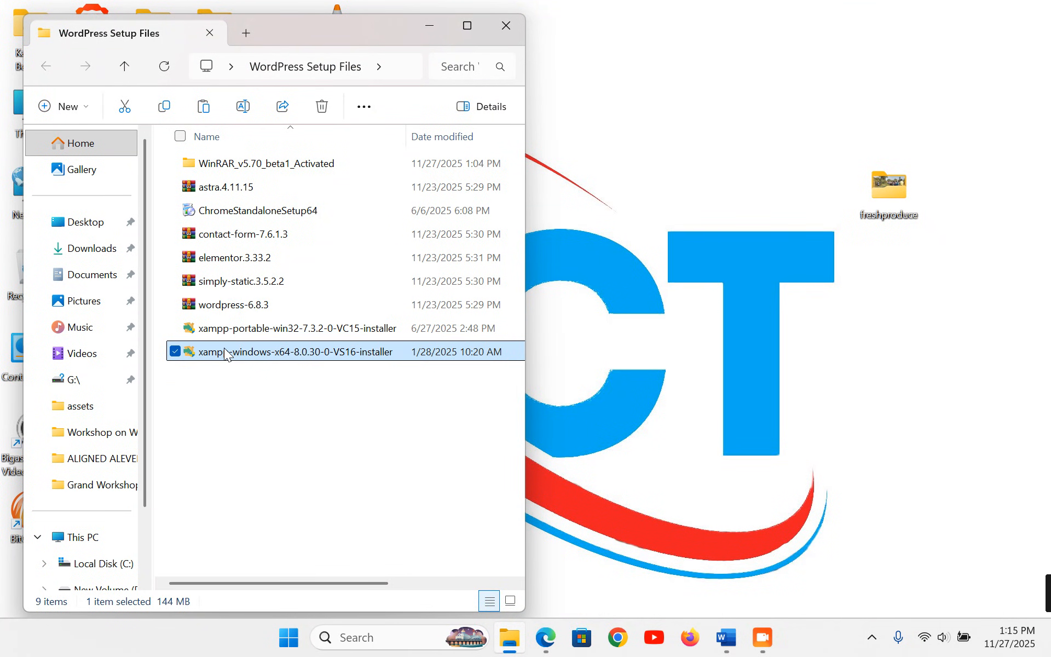
pyautogui.click(226, 309)
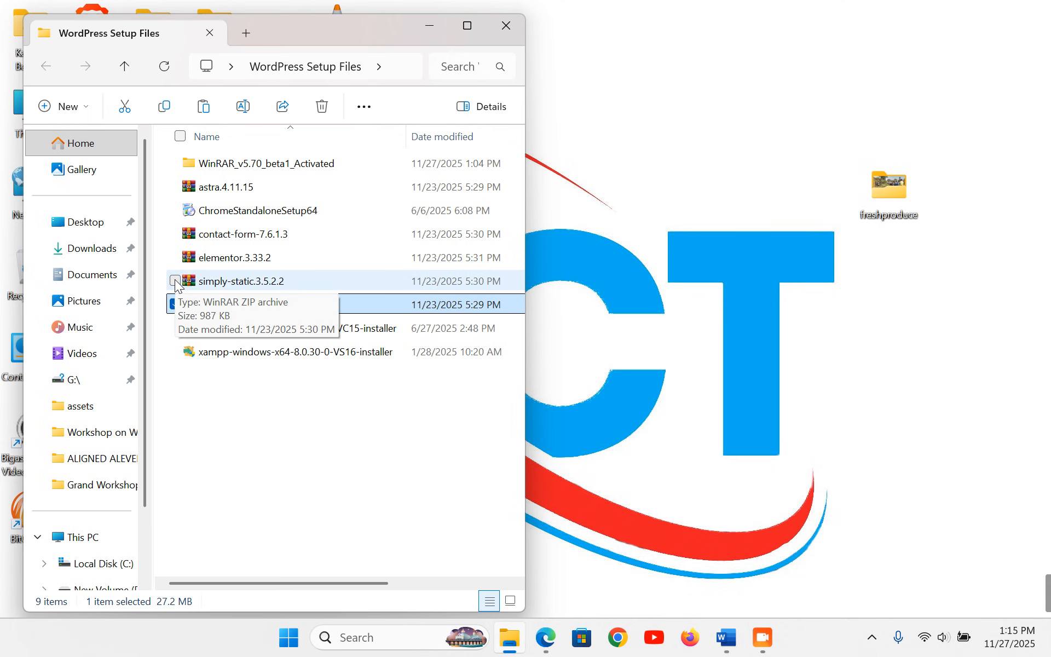
pyautogui.click(175, 282)
pyautogui.click(174, 236)
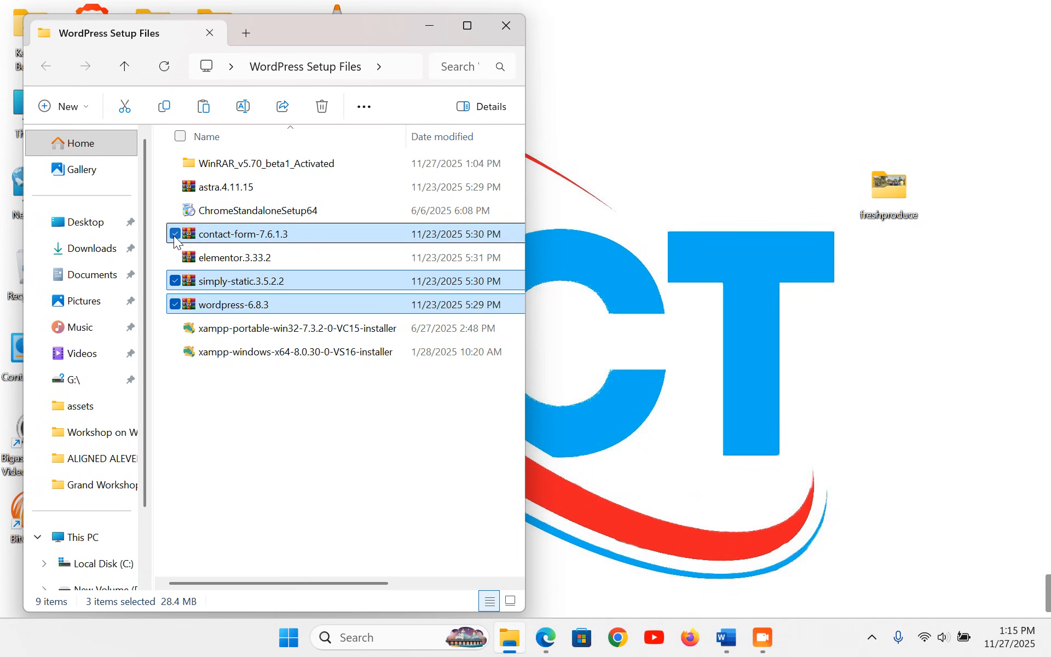
pyautogui.click(176, 187)
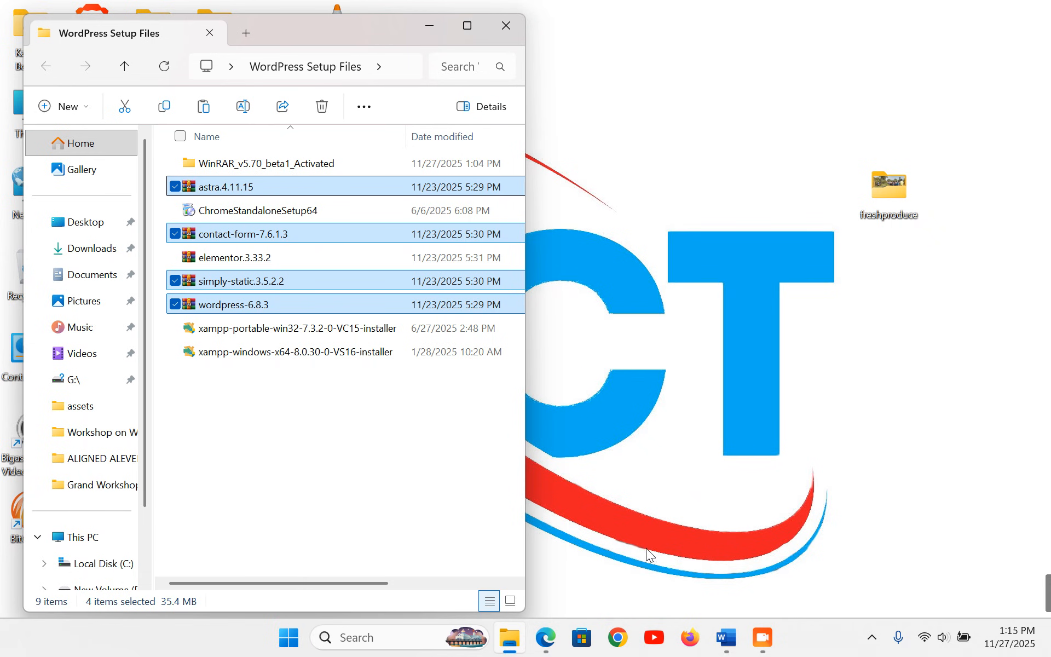
pyautogui.click(694, 650)
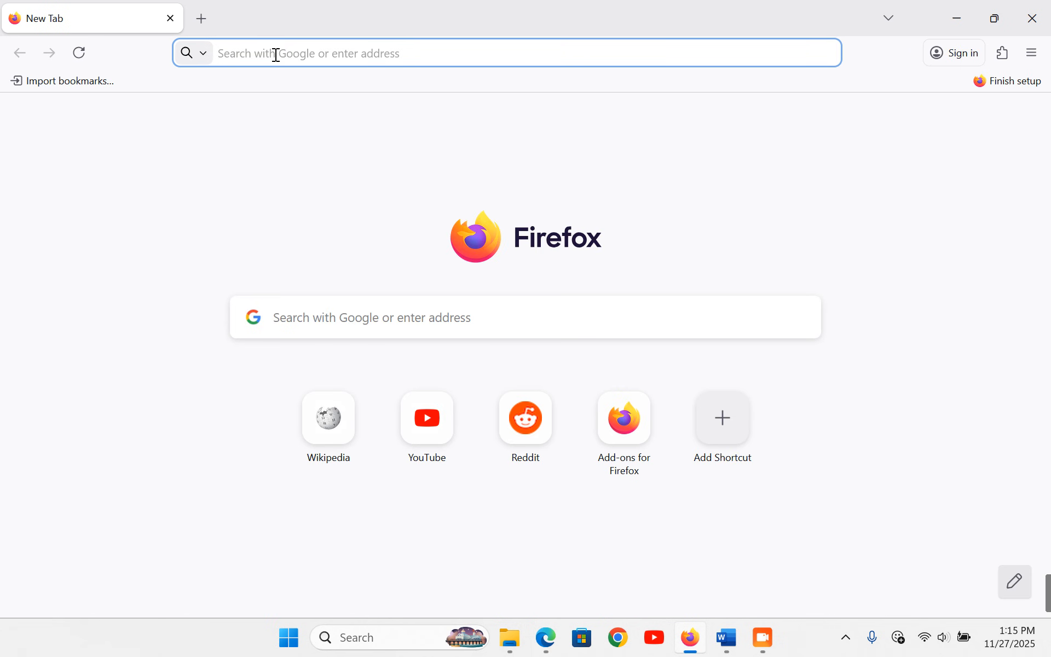
# - Go to wordpress.org and open its WordPress download page
pyautogui.click(276, 55)
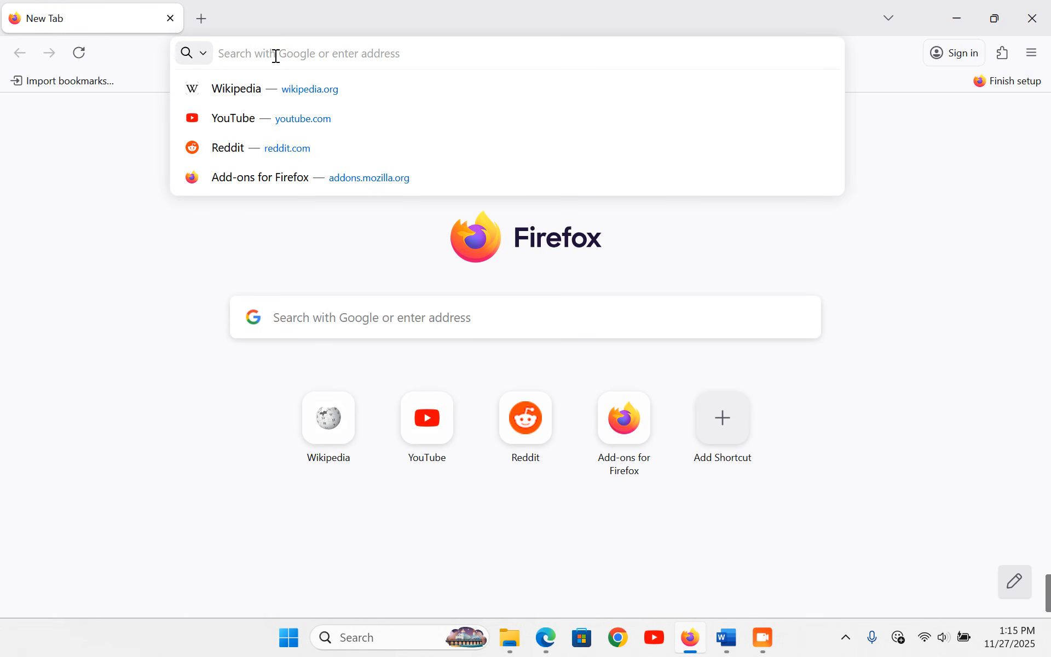
pyautogui.write('wordpress.org')
pyautogui.press('Return')
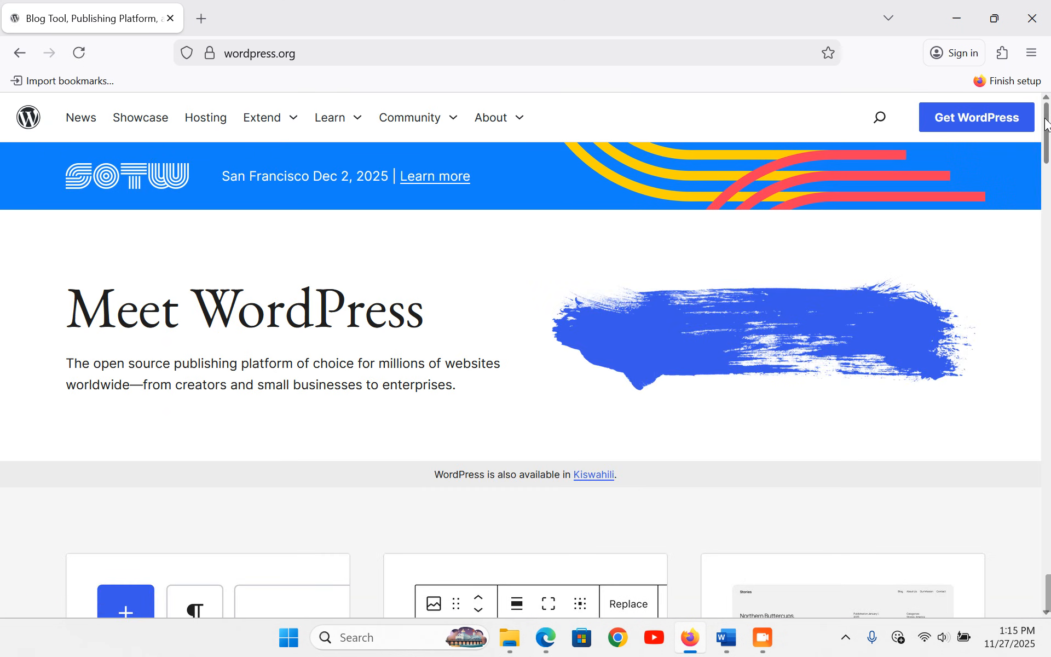
pyautogui.click(977, 117)
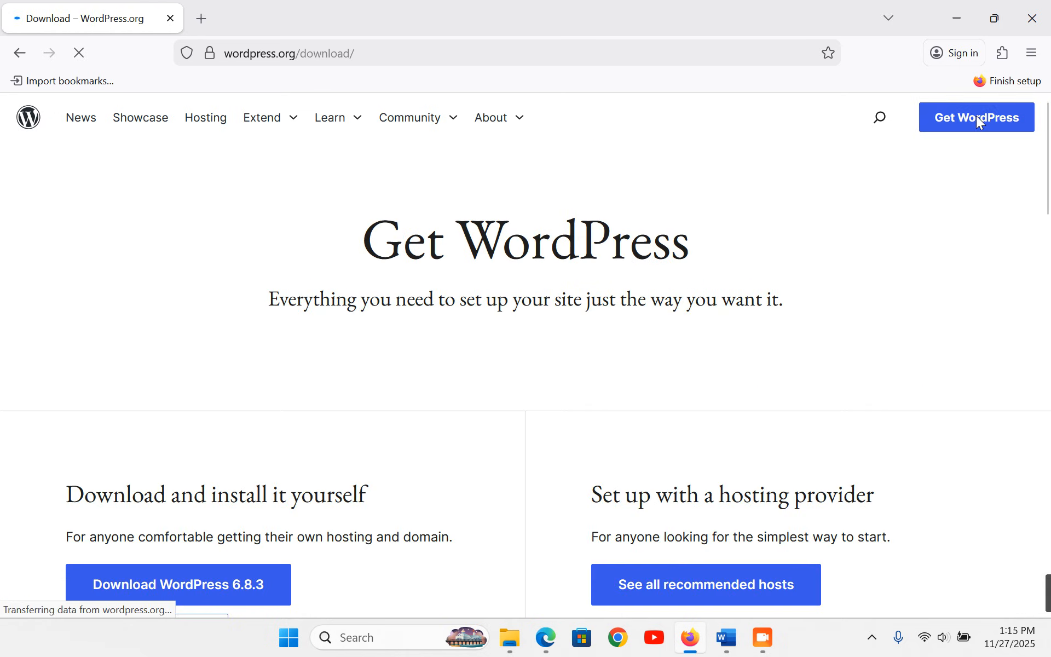
pyautogui.scroll(-2, 248, 297)
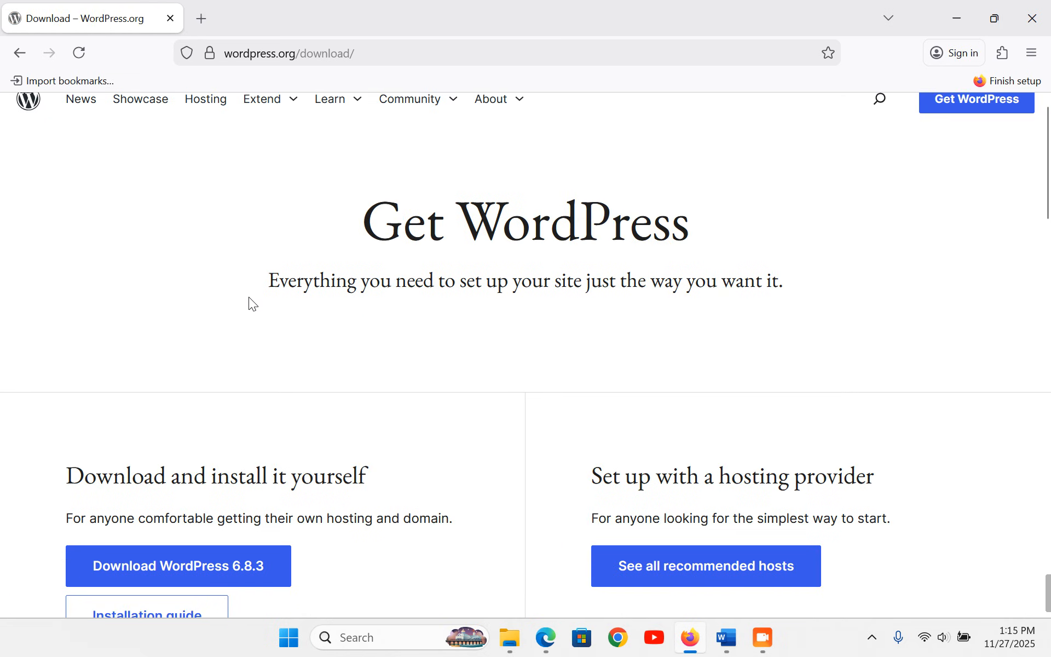
pyautogui.scroll(-4, 249, 296)
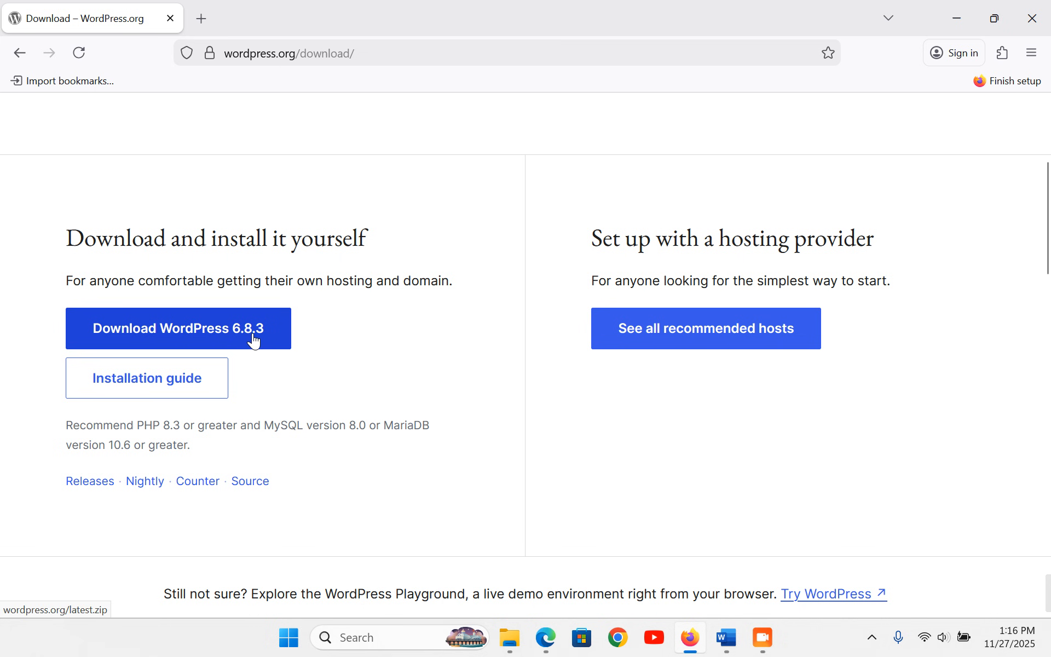
# - Reselect wordpress-6.8.3, simply-static and contact-form-7 in the setup folder, then expand the Extend menu
pyautogui.click(509, 638)
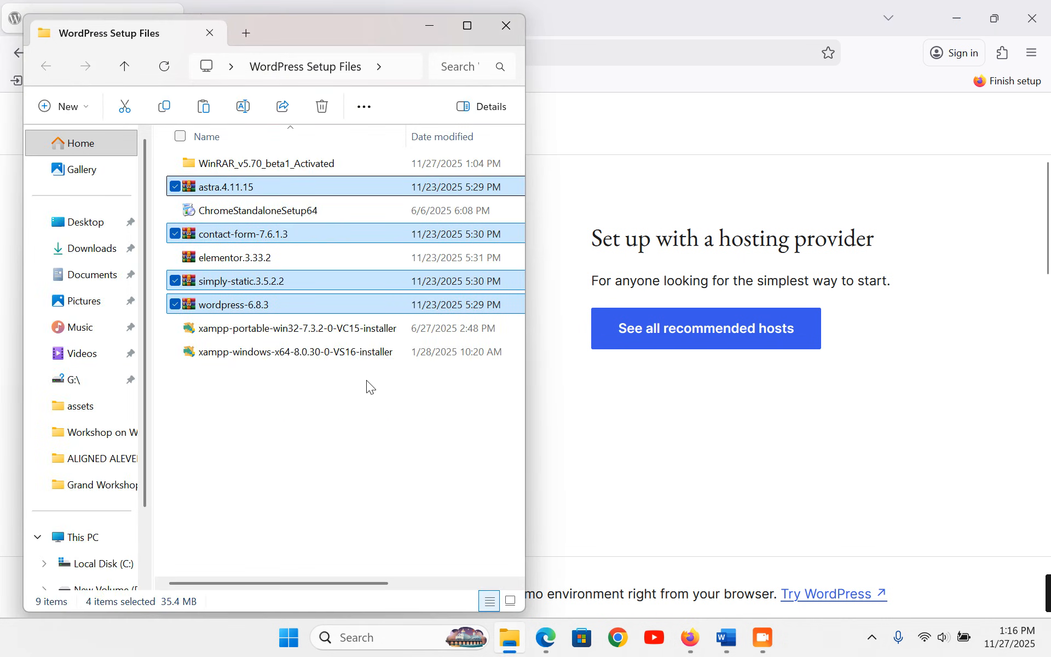
pyautogui.click(256, 305)
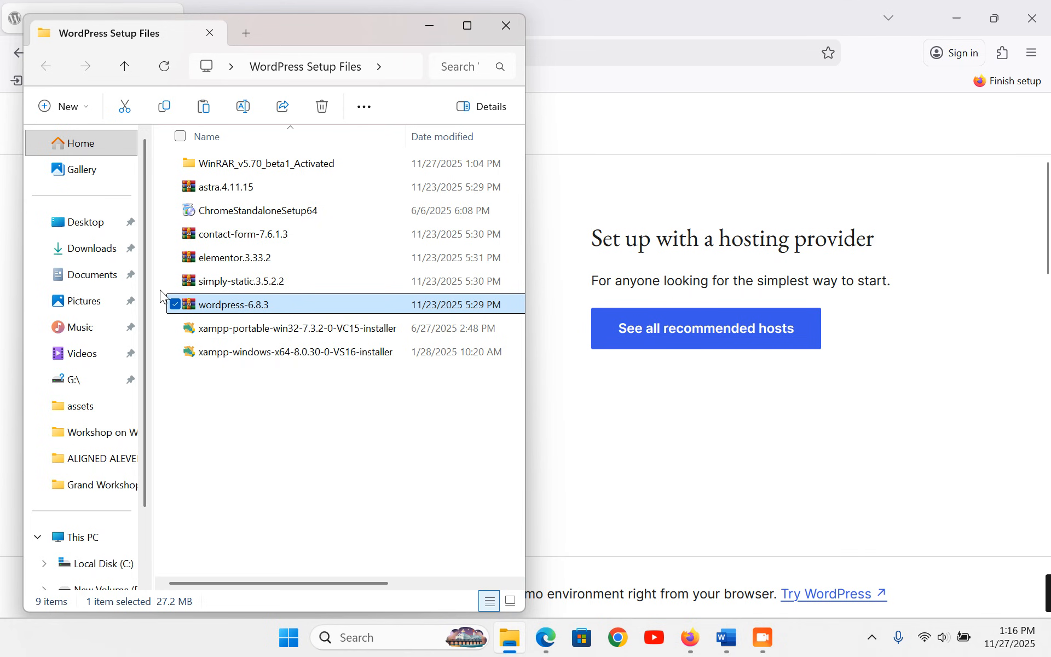
pyautogui.click(175, 281)
pyautogui.click(175, 235)
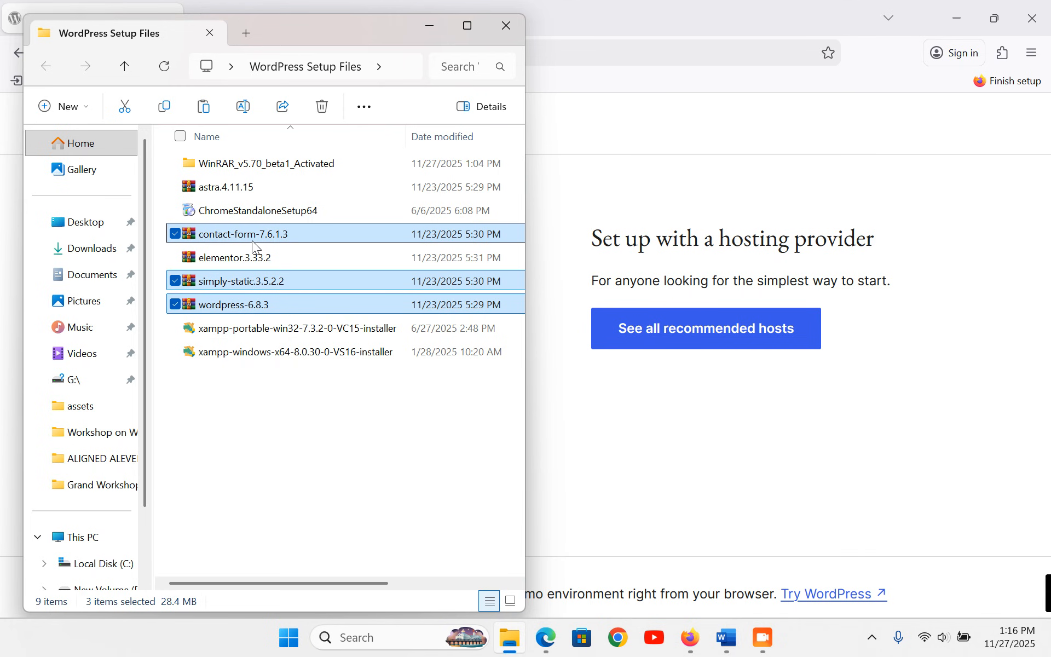
pyautogui.click(645, 188)
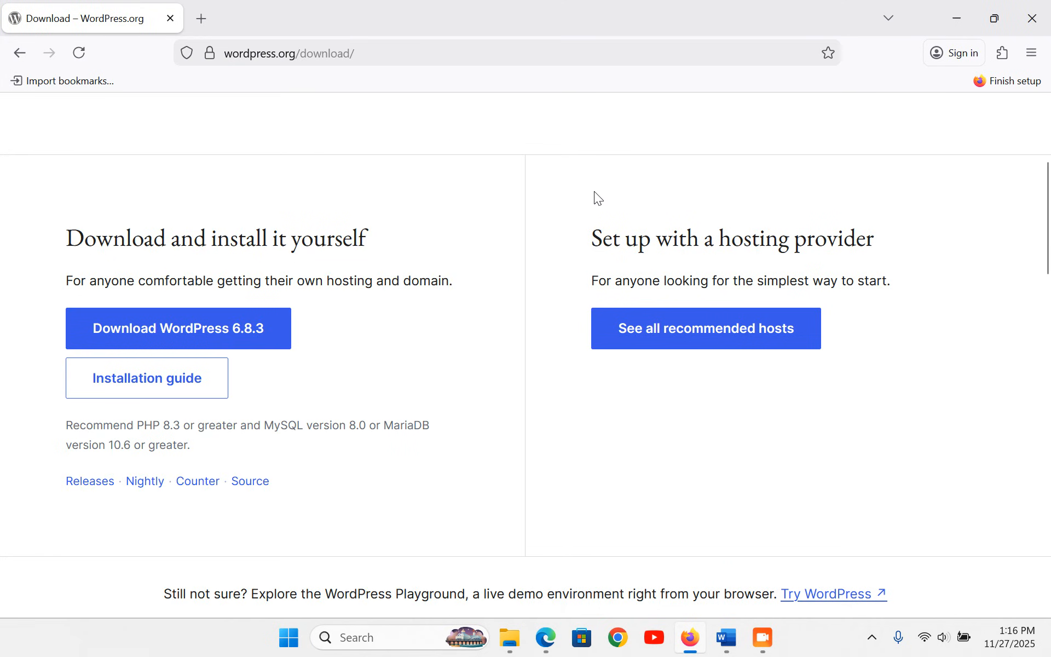
pyautogui.scroll(5, 526, 232)
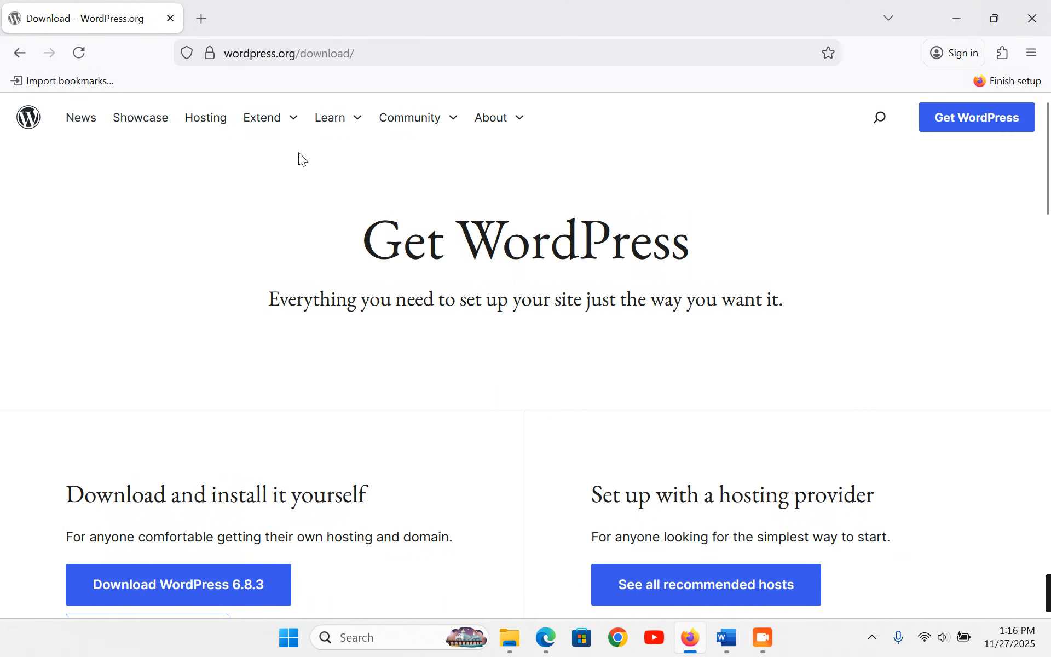
pyautogui.click(295, 122)
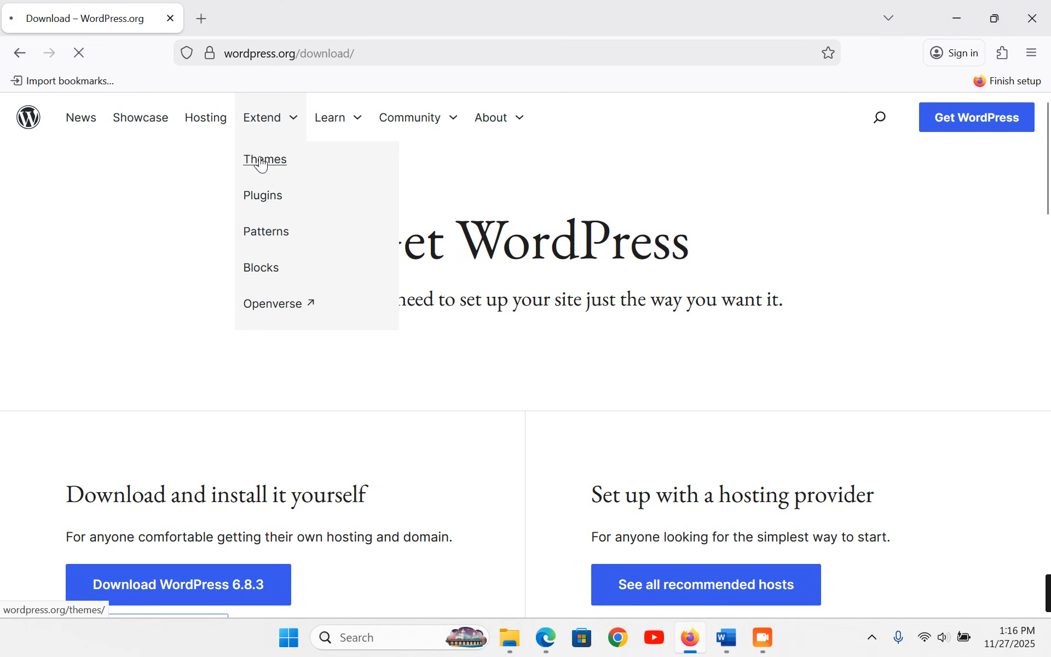
# - Search the WordPress themes directory for 'astra' and open the Astra theme page
pyautogui.click(262, 161)
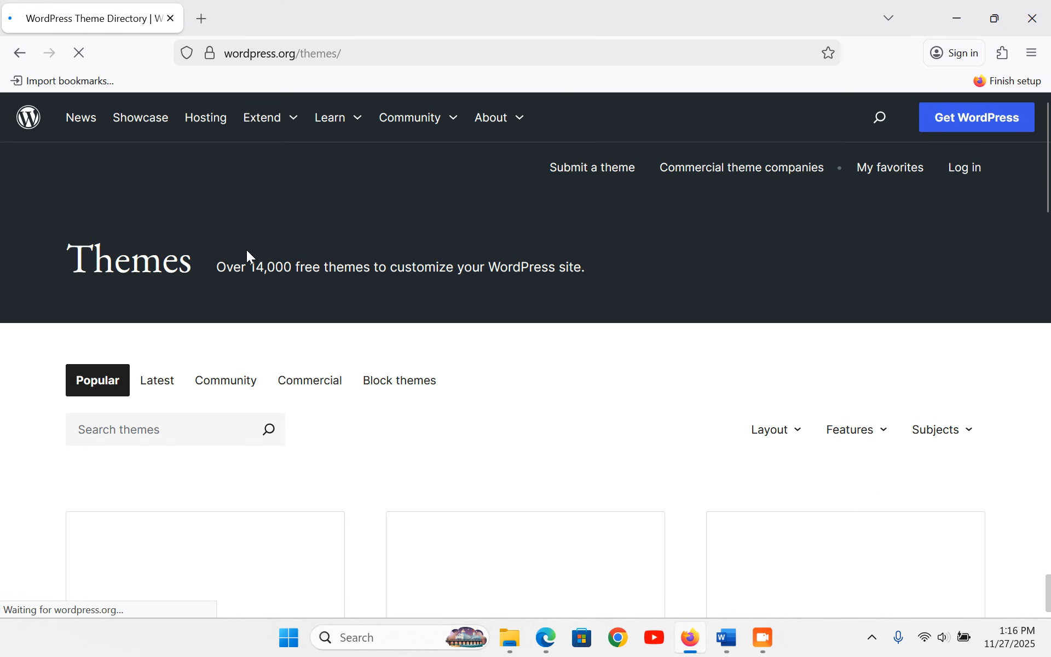
pyautogui.click(186, 434)
pyautogui.write('as')
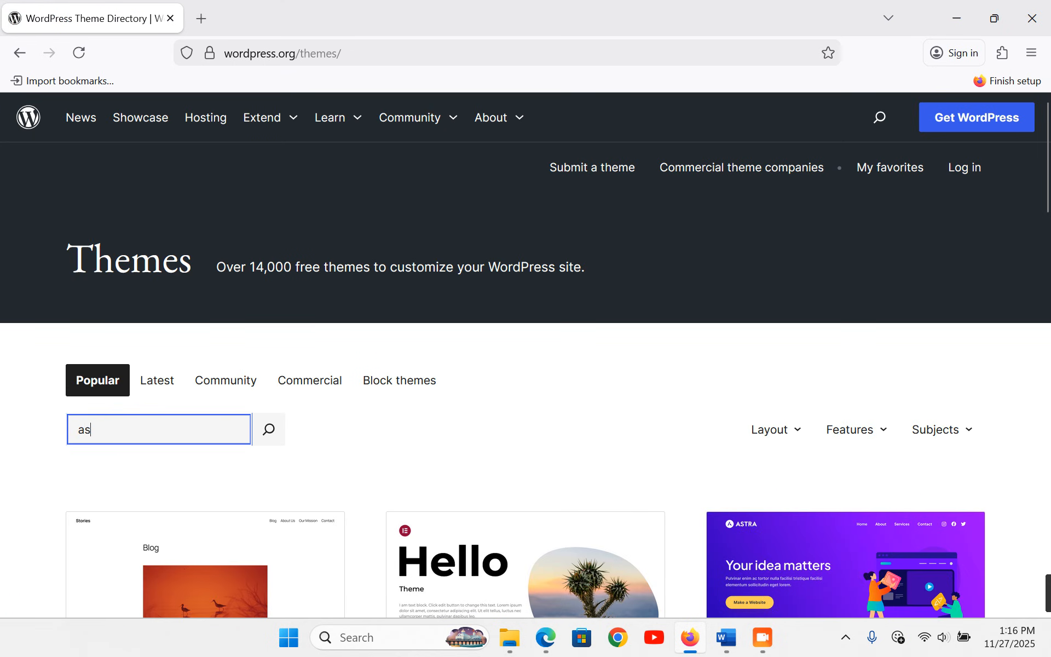
pyautogui.write('tra')
pyautogui.press('Return')
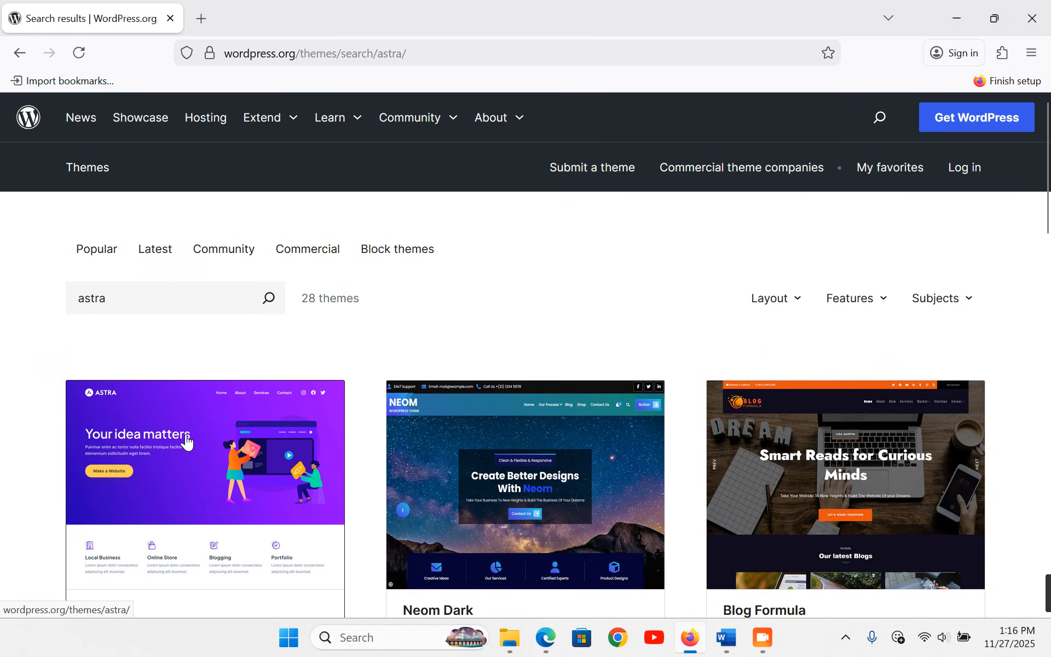
pyautogui.scroll(-5, 186, 441)
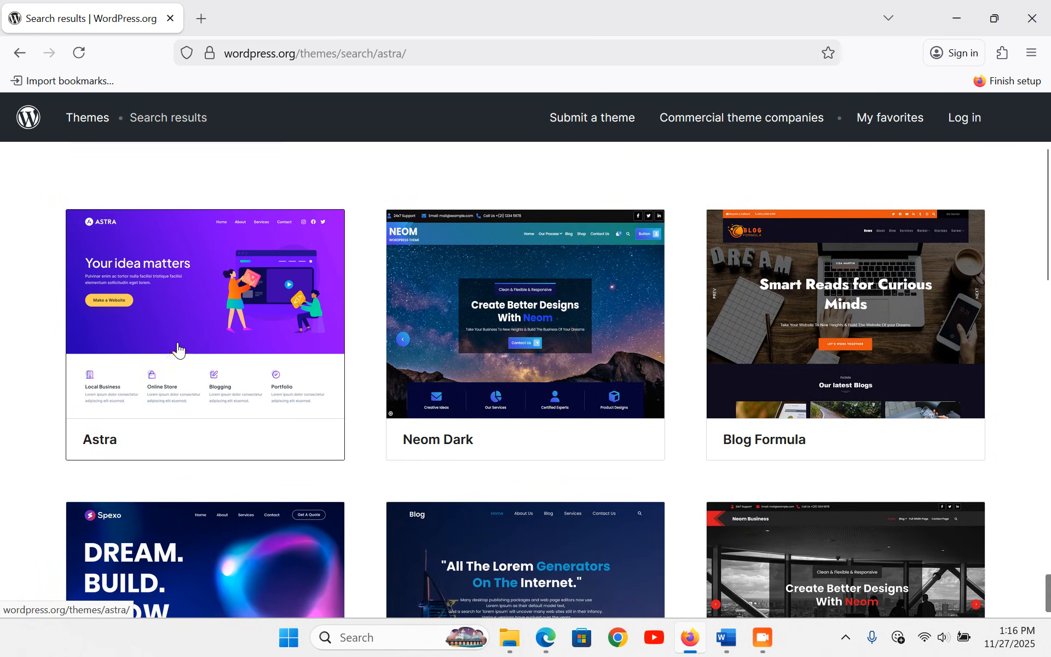
pyautogui.click(182, 319)
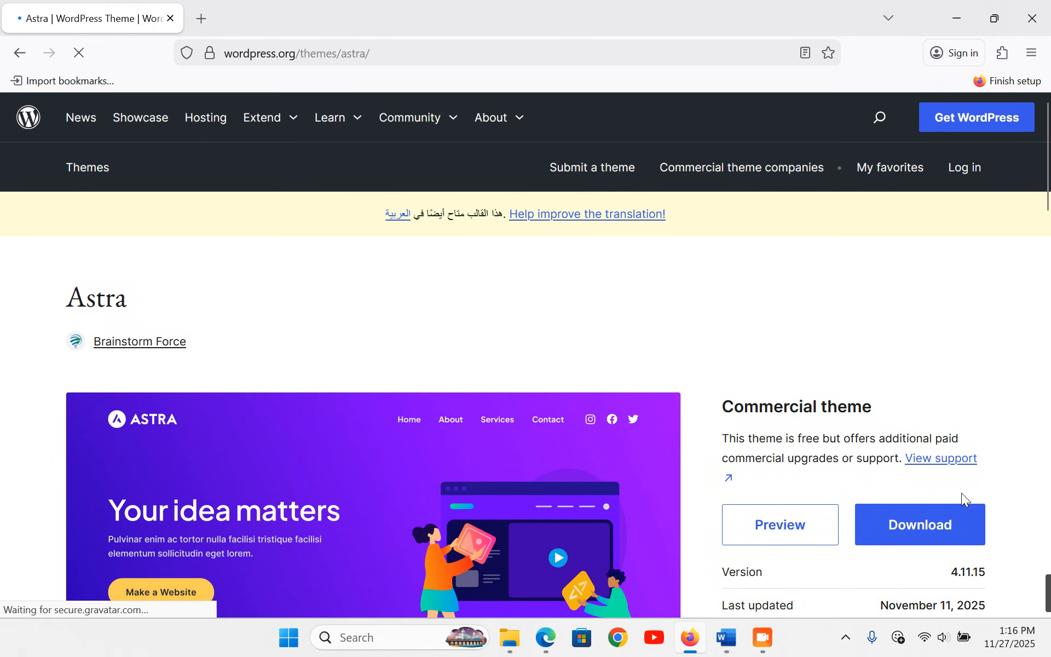
# - Check the astra.4.11.15 file in the setup folder, then go to the Plugins directory search
pyautogui.click(511, 638)
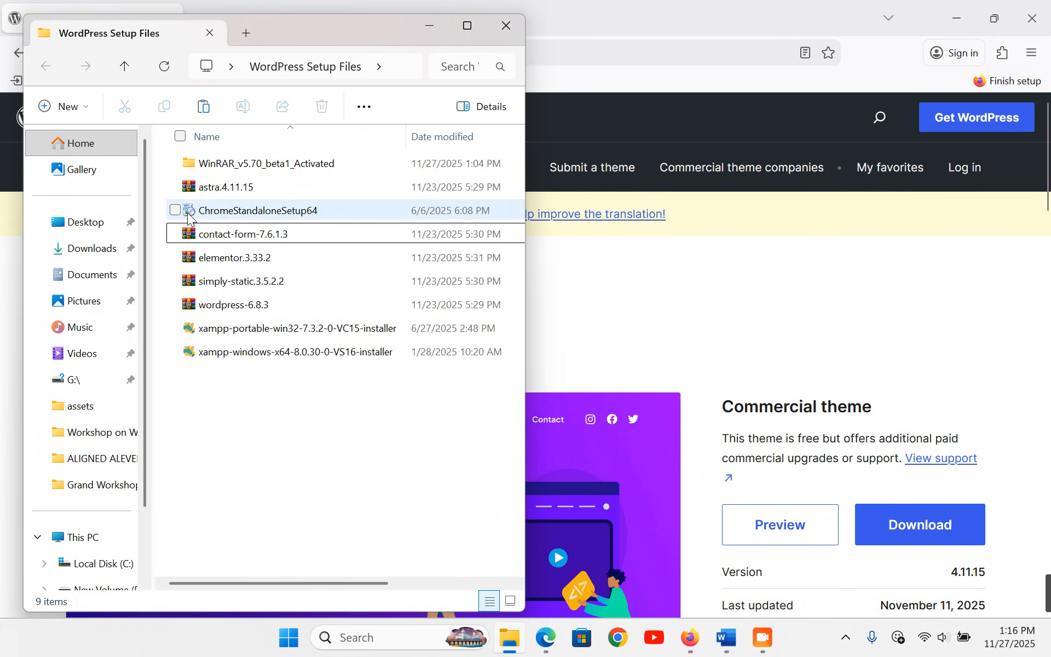
pyautogui.click(183, 186)
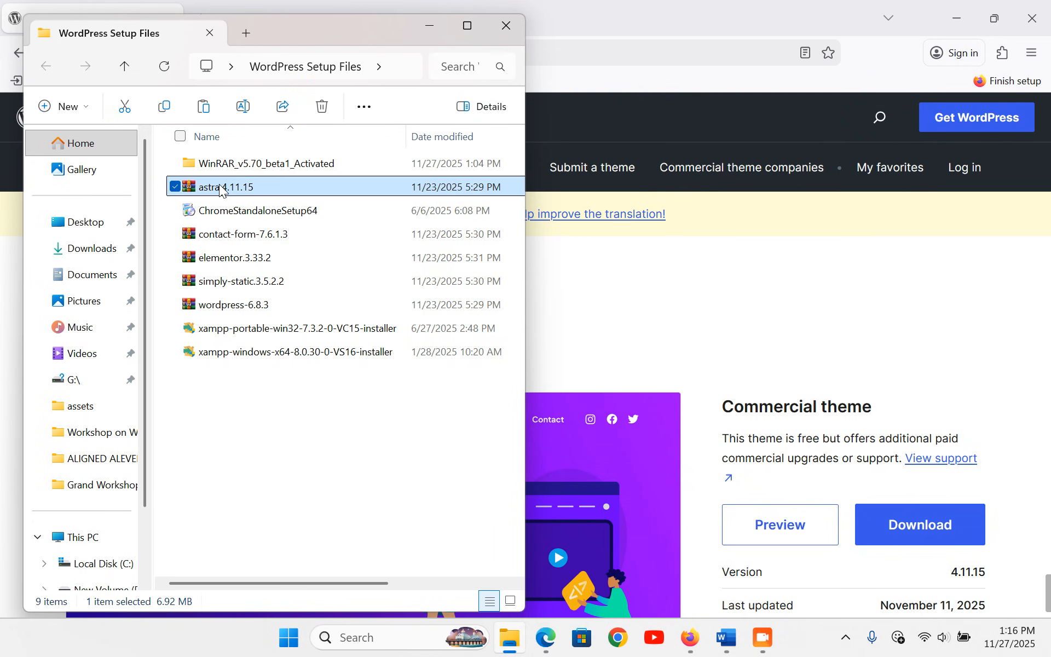
pyautogui.click(649, 337)
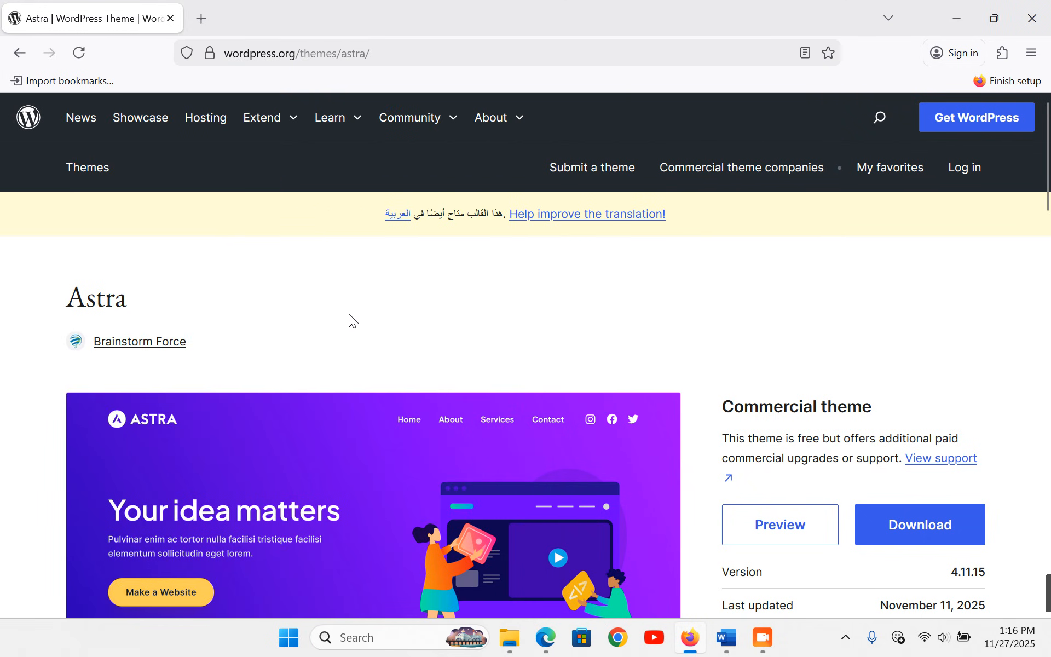
pyautogui.moveTo(293, 125)
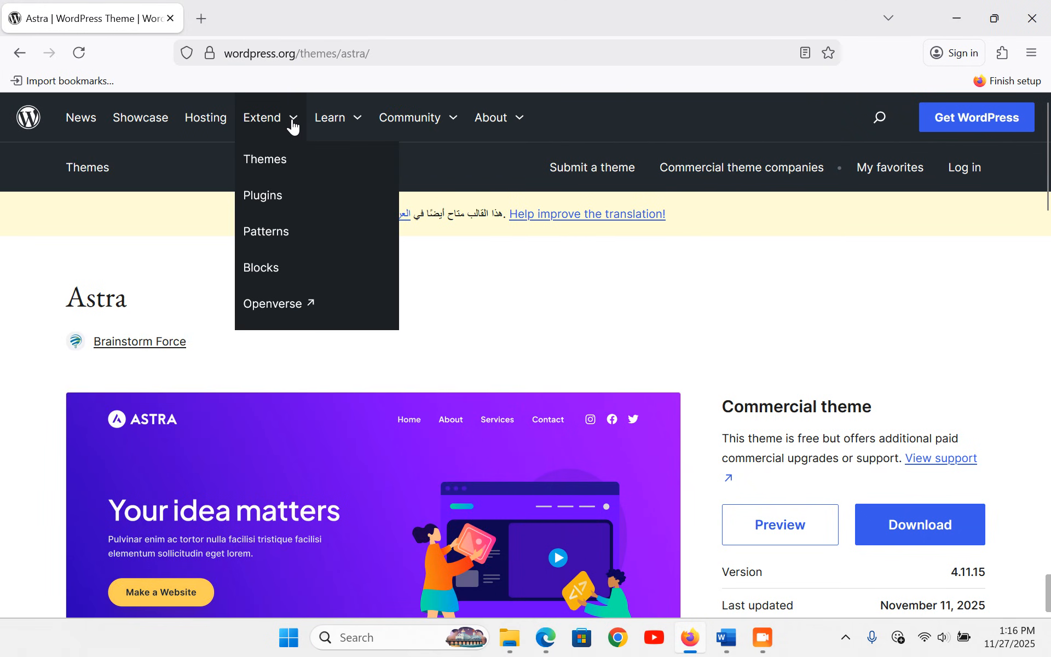
pyautogui.click(267, 196)
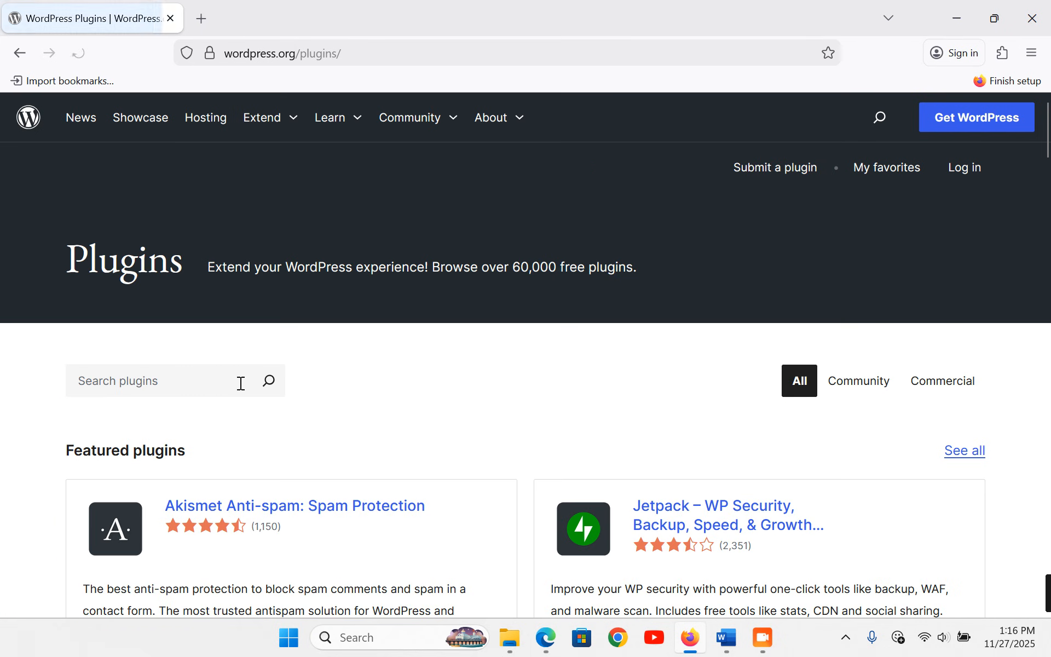
pyautogui.click(159, 387)
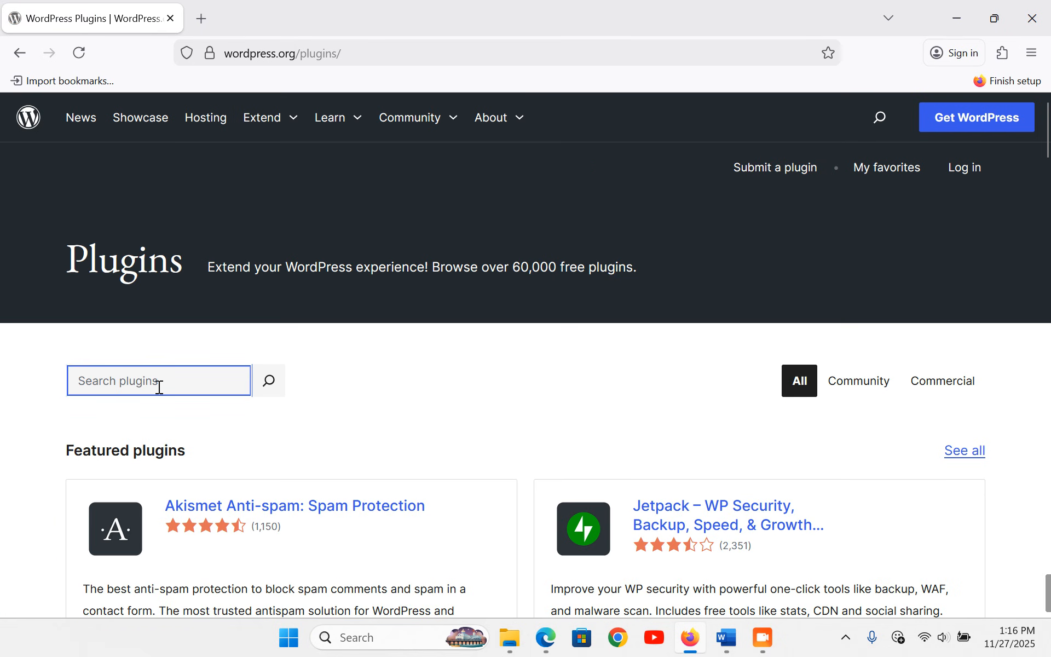
# - Search plugins for 'simply static' and open the Simply Static plugin page
pyautogui.write('sim')
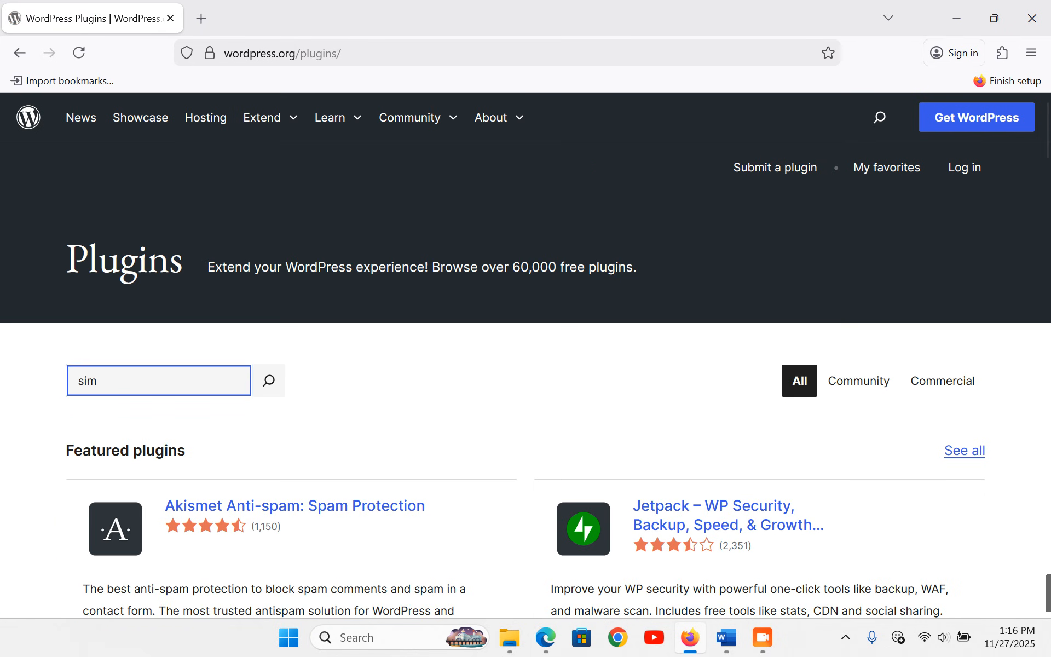
pyautogui.write('ply static')
pyautogui.press('Return')
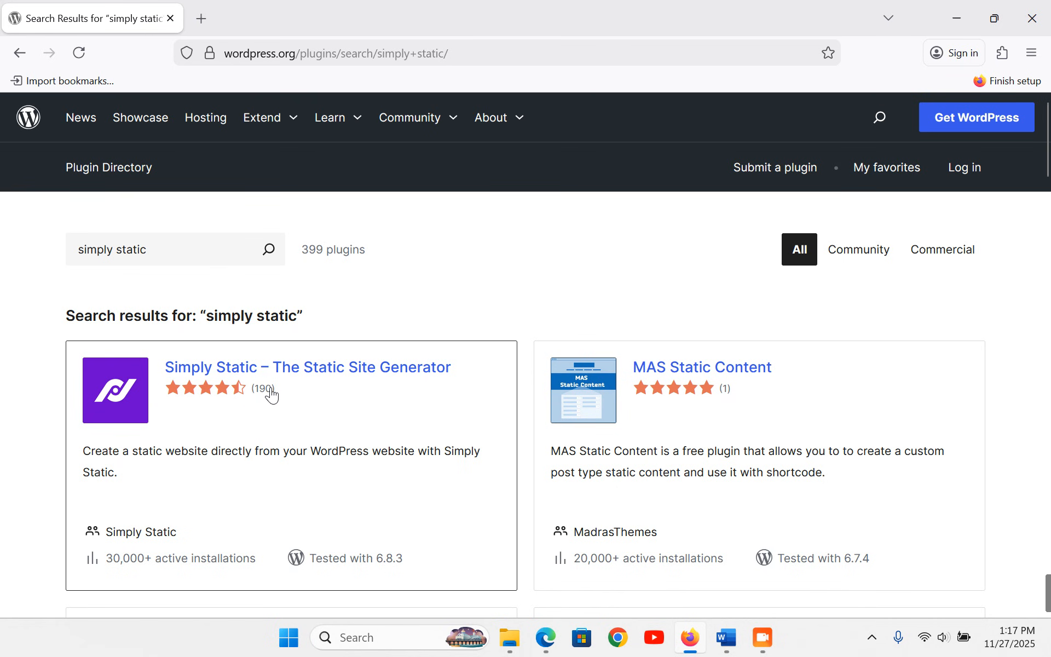
pyautogui.click(286, 368)
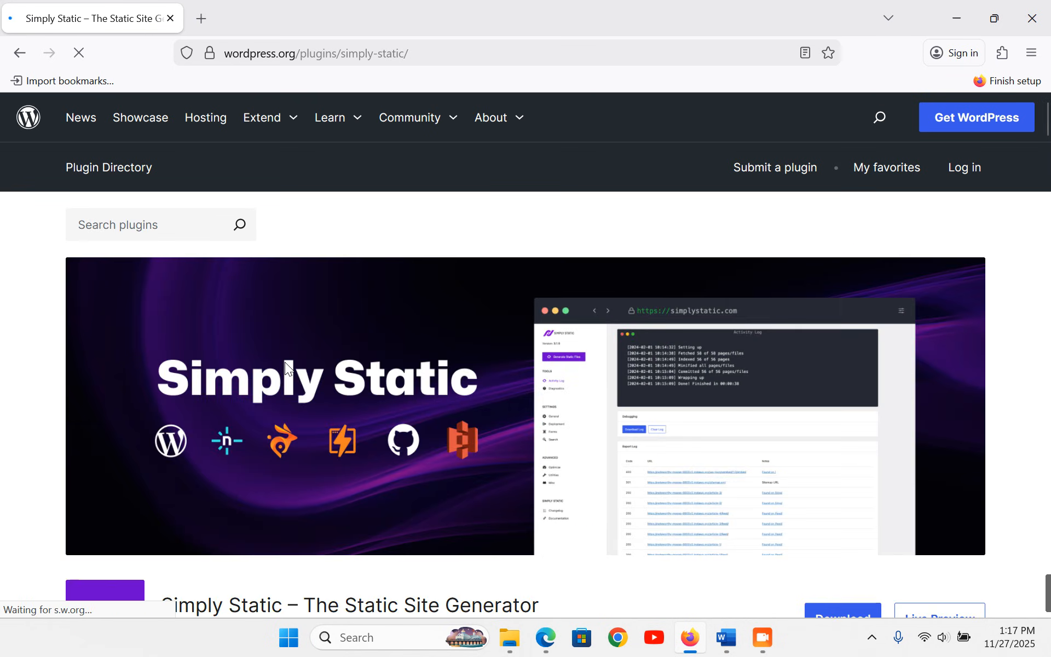
pyautogui.scroll(-2, 282, 373)
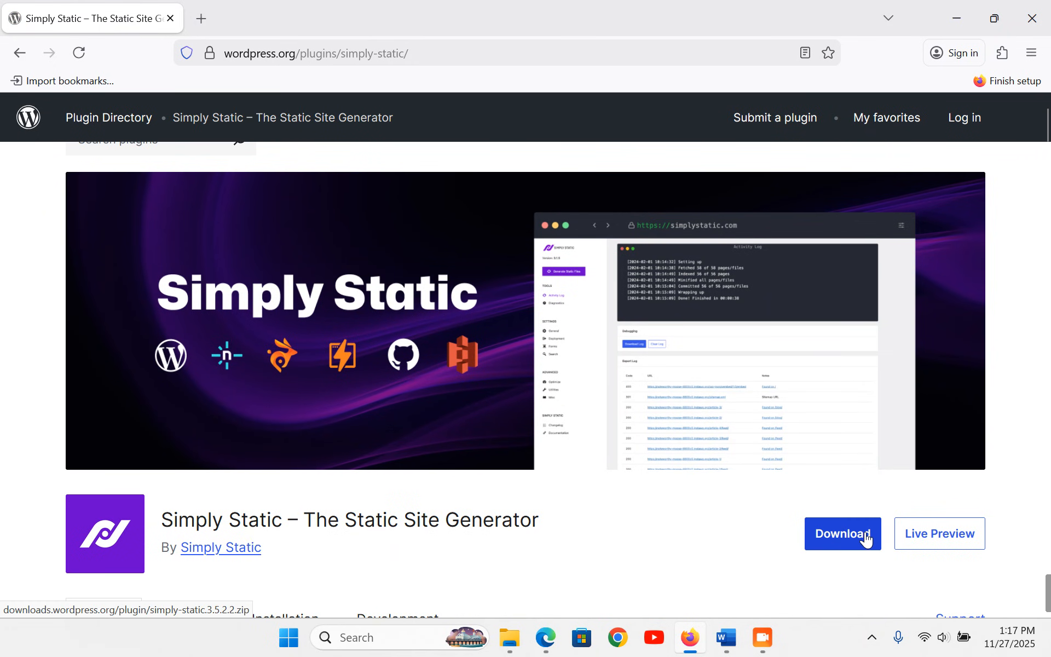
# - Check the simply-static.3.5.2.2 and contact-form-7.6.1.3 files, then start a new plugin search
pyautogui.click(509, 638)
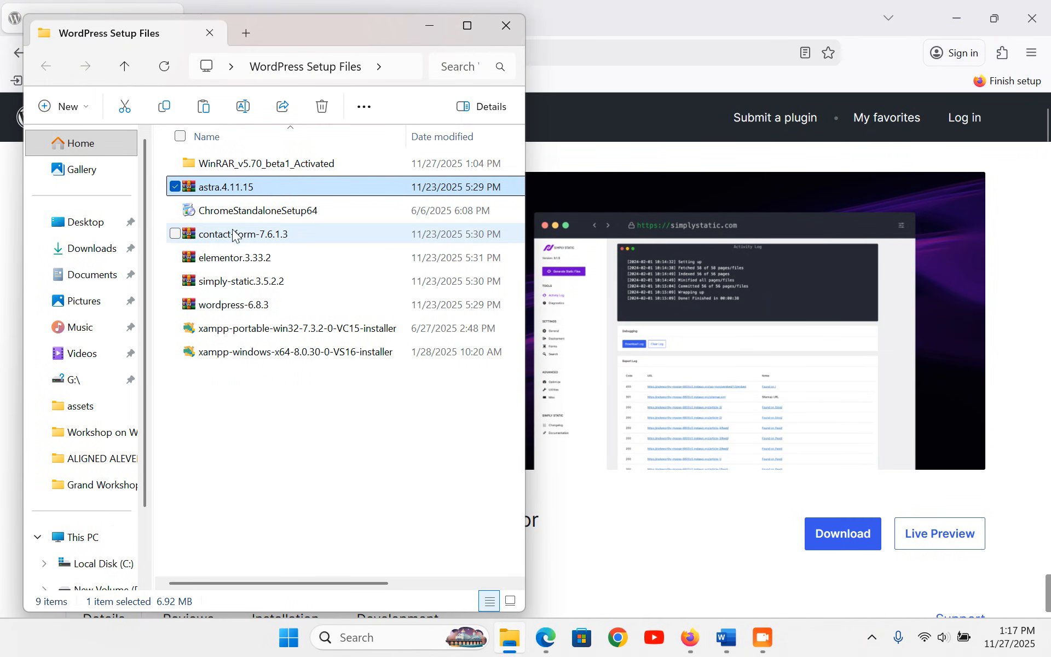
pyautogui.click(259, 289)
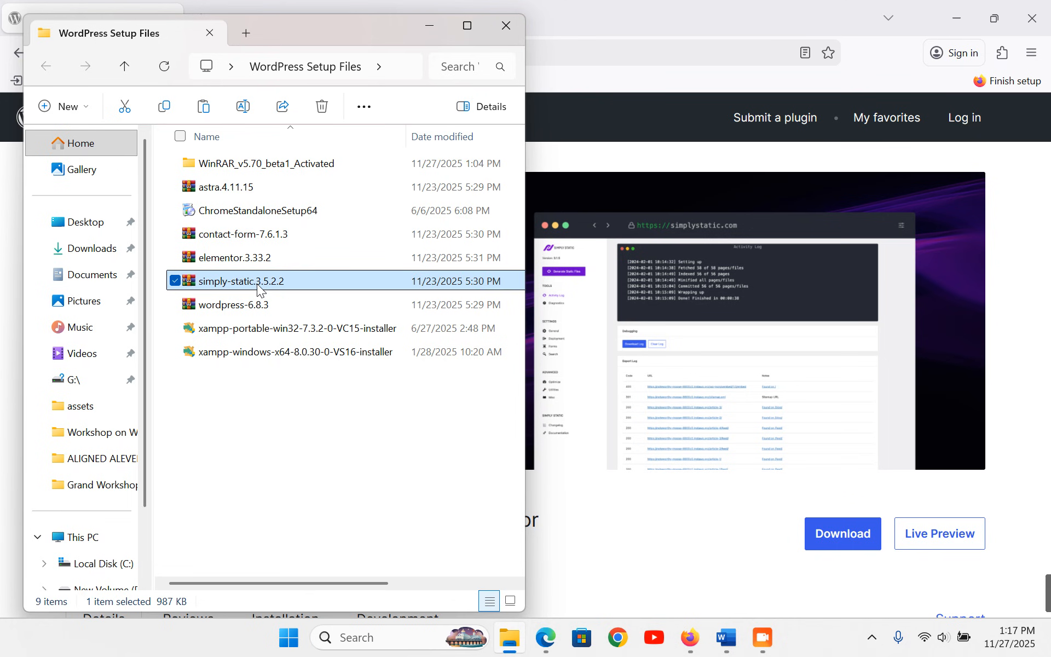
pyautogui.click(269, 237)
pyautogui.click(660, 3)
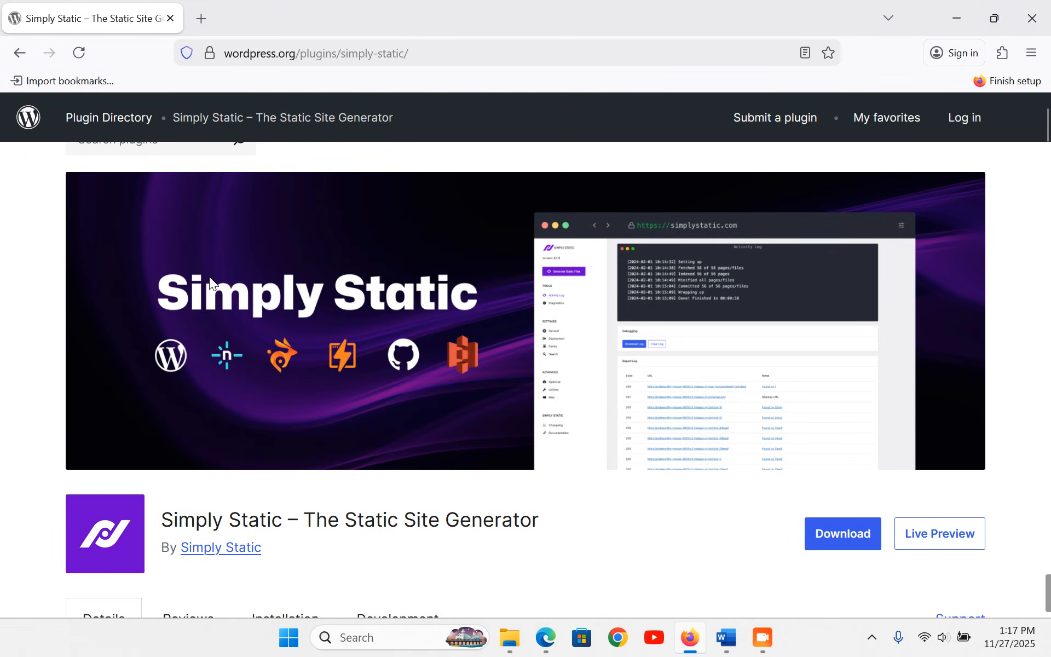
pyautogui.scroll(2, 195, 268)
pyautogui.click(168, 216)
# - Search plugins for Contact Form 7 and open its plugin page showing version 6.1.3
pyautogui.write('contact form 7')
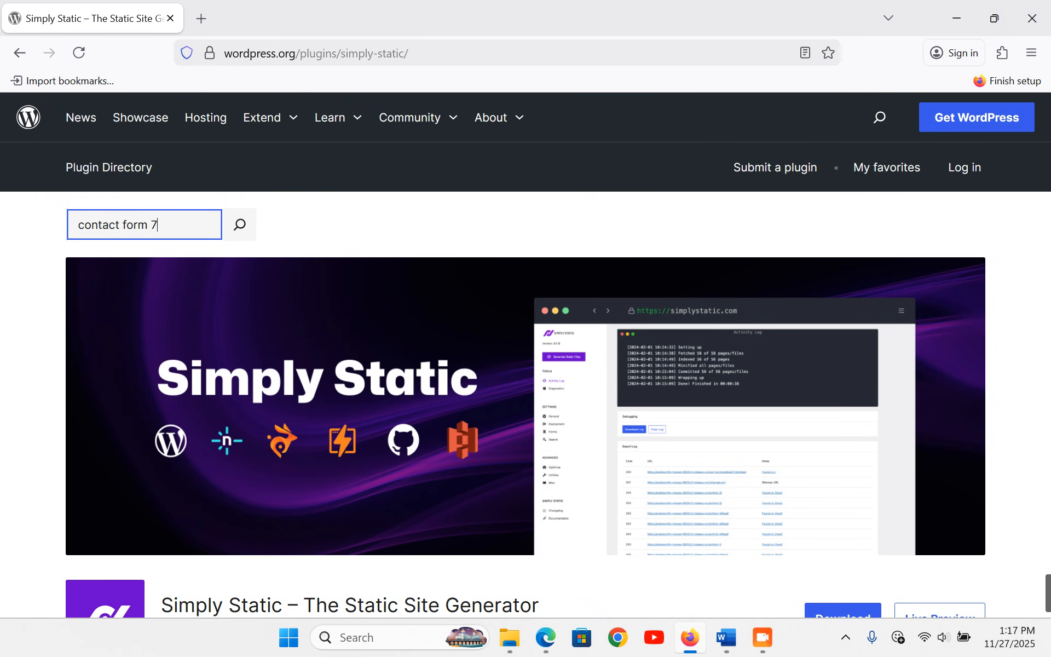
pyautogui.press('Return')
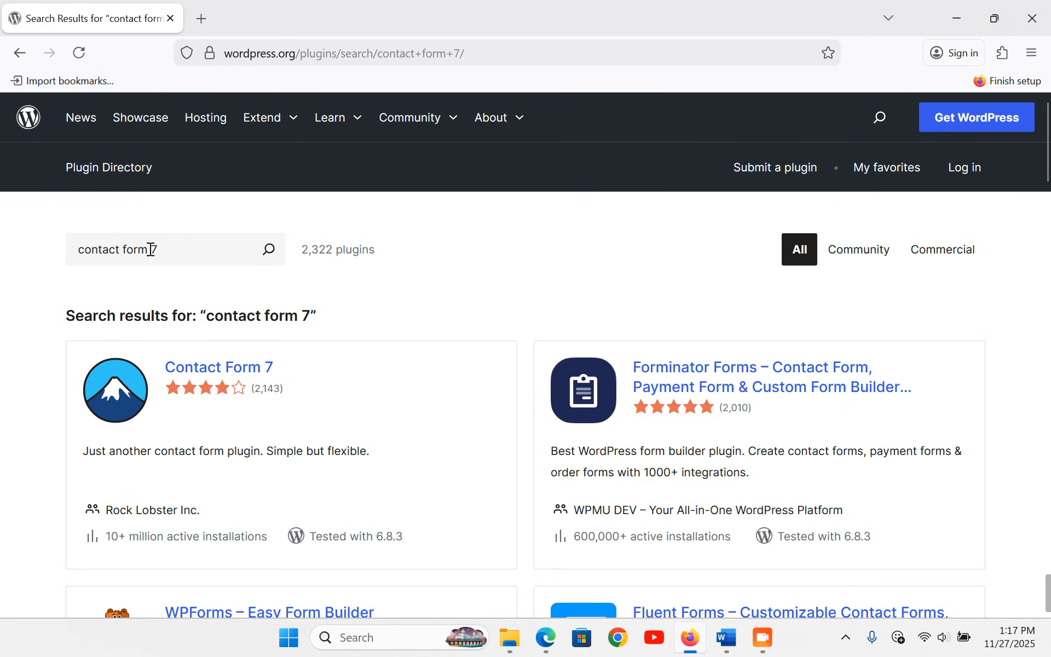
pyautogui.click(202, 369)
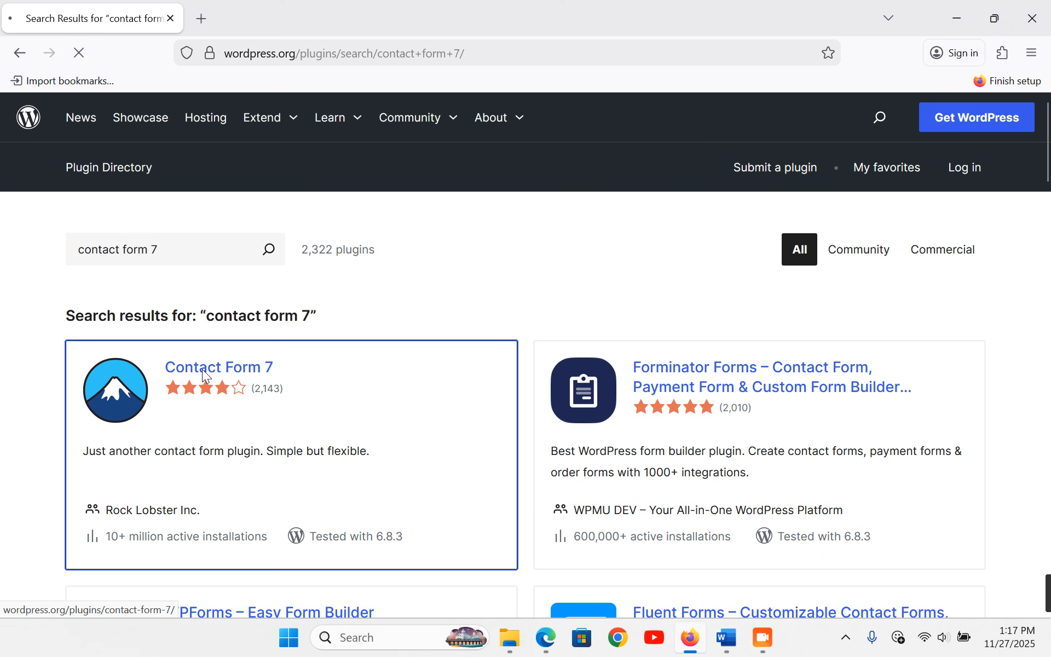
pyautogui.scroll(-3, 641, 359)
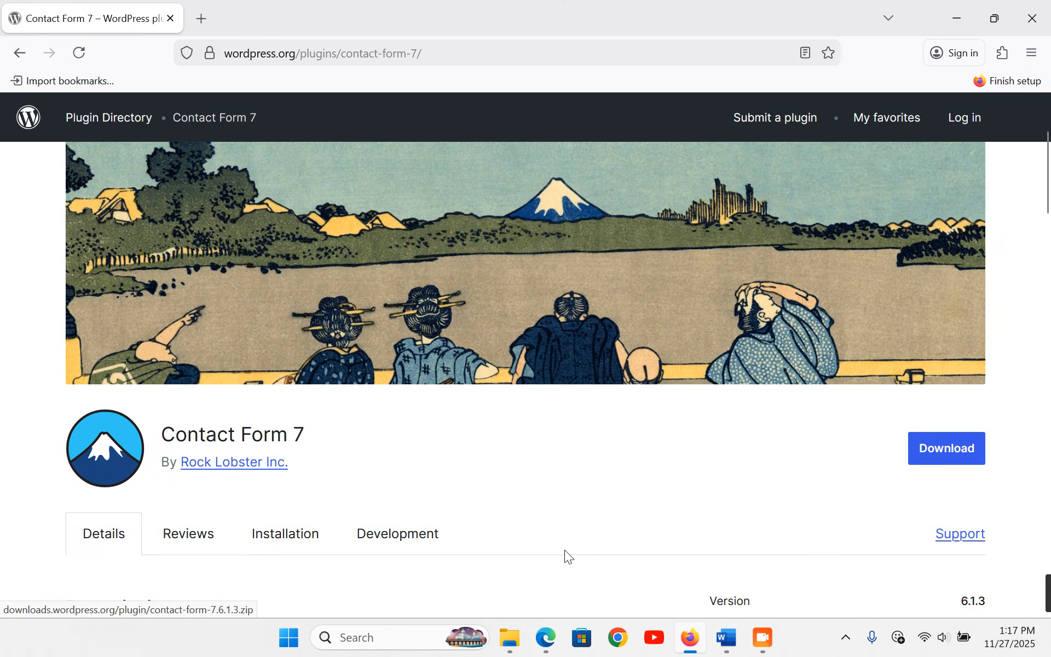
# - Select both XAMPP installer files in the setup folder, then return to Firefox's address bar
pyautogui.click(509, 638)
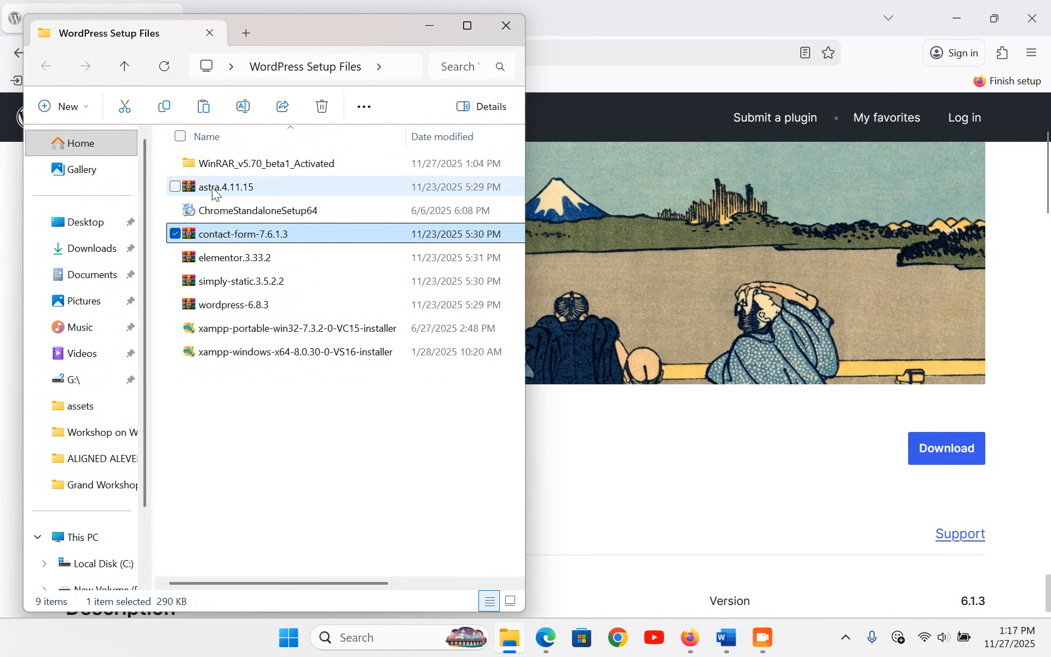
pyautogui.moveTo(247, 386); pyautogui.dragTo(254, 327)
pyautogui.click(788, 7)
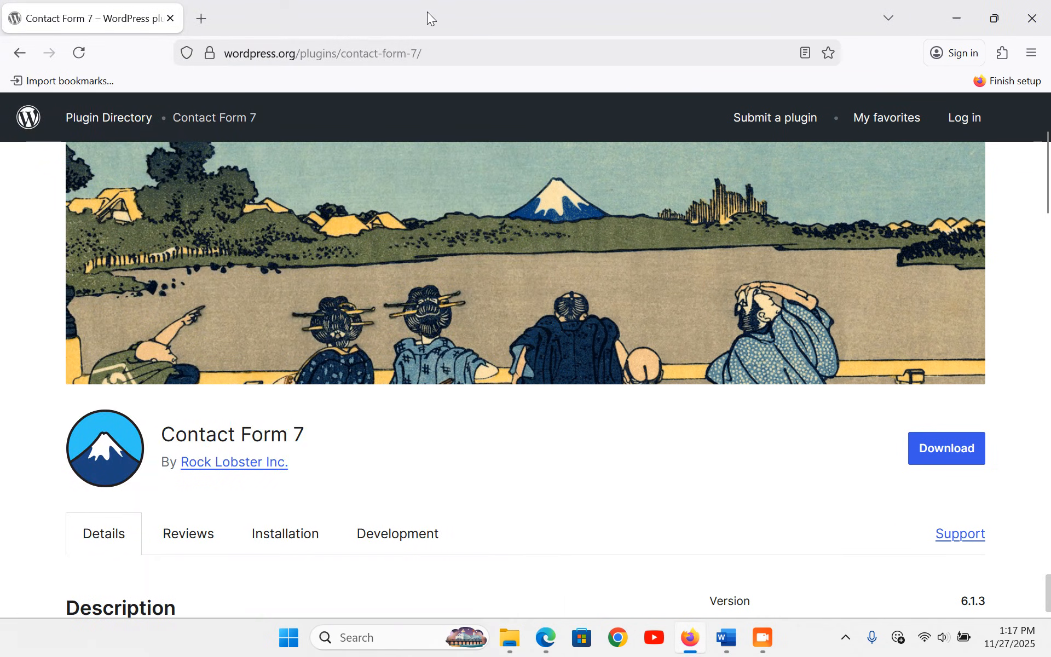
pyautogui.click(458, 55)
# - Search the web for 'xampp download' and view the Windows installers 8.0.30, 8.1.25 and 8.2.12
pyautogui.write('xa')
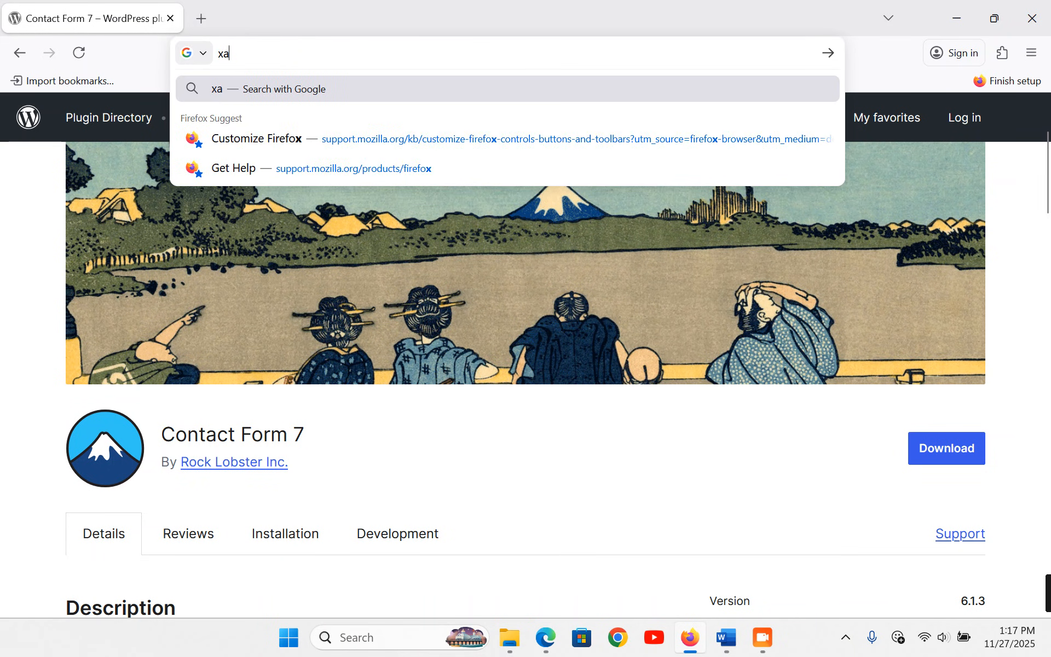
pyautogui.write('mpp')
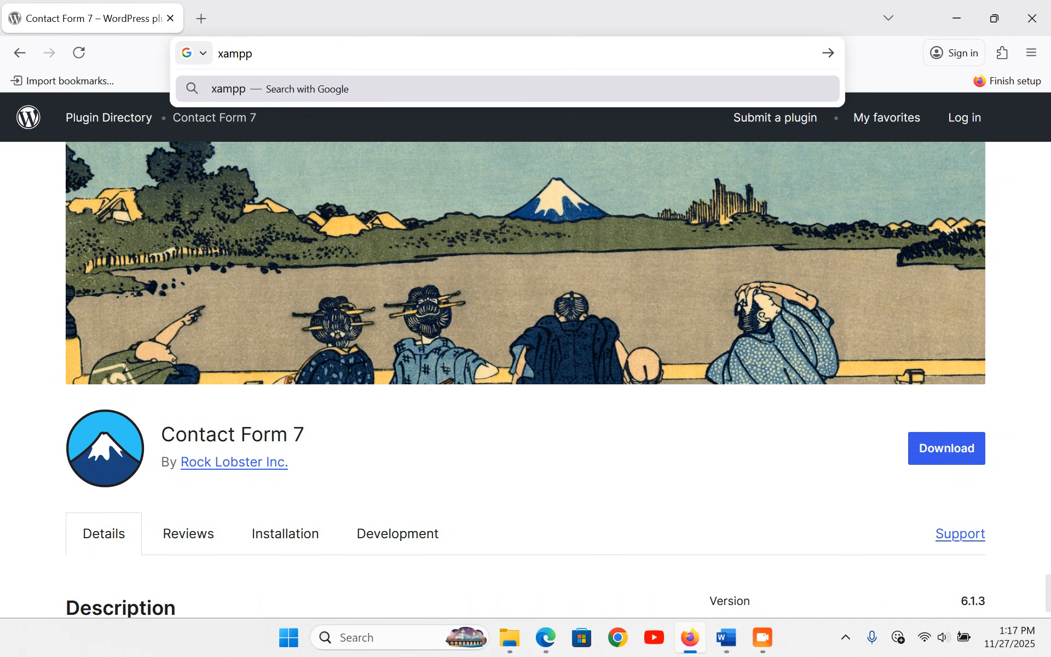
pyautogui.write(' download')
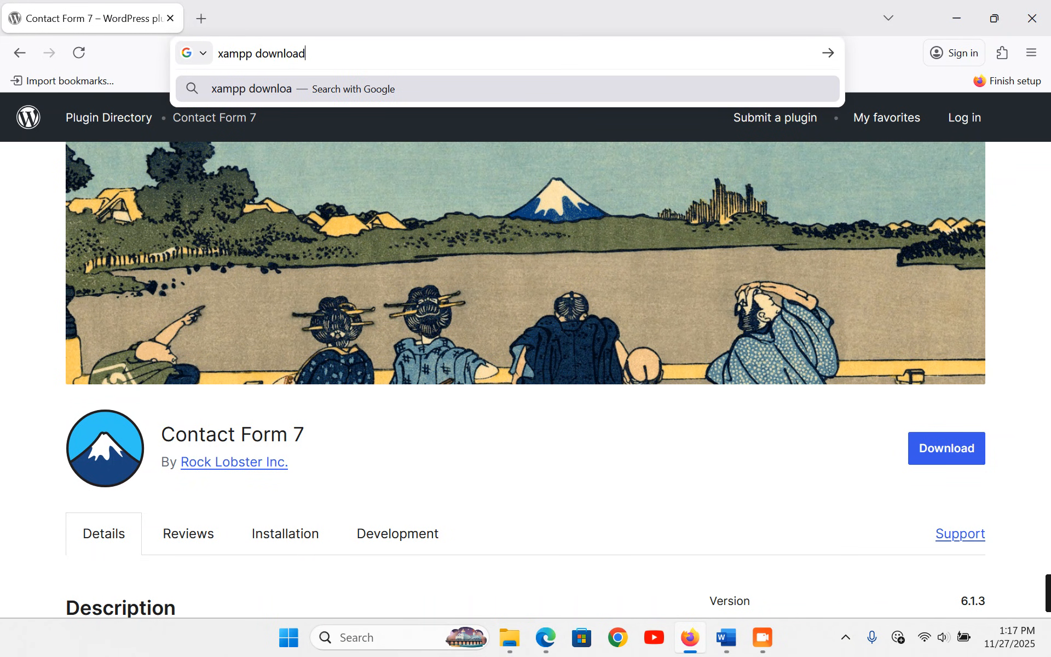
pyautogui.press('Return')
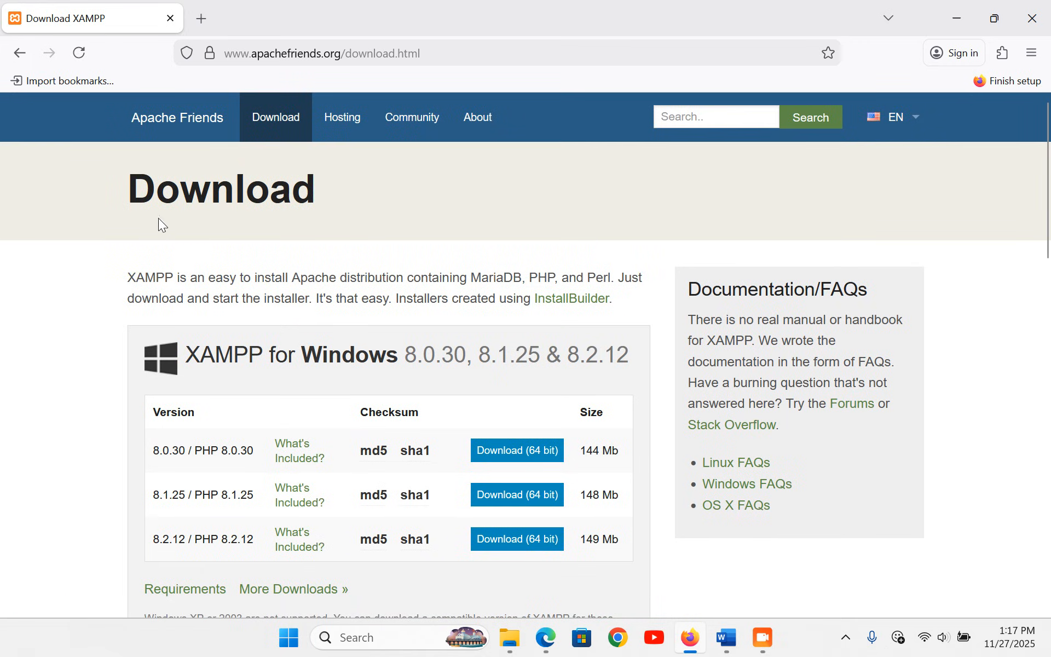
pyautogui.scroll(-2, 306, 361)
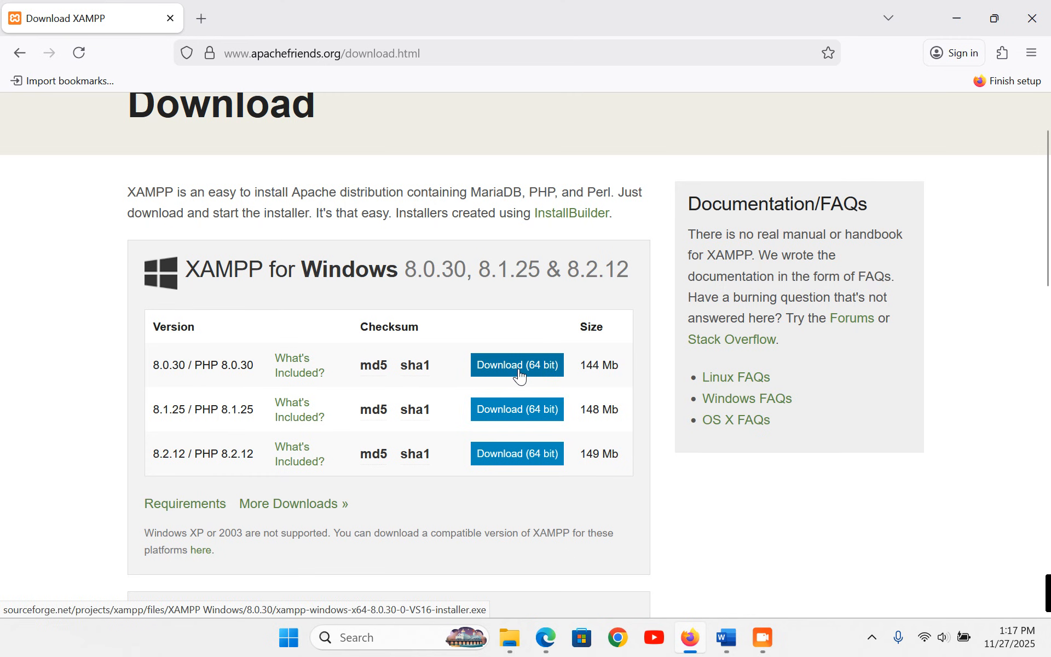
pyautogui.scroll(-6, 519, 372)
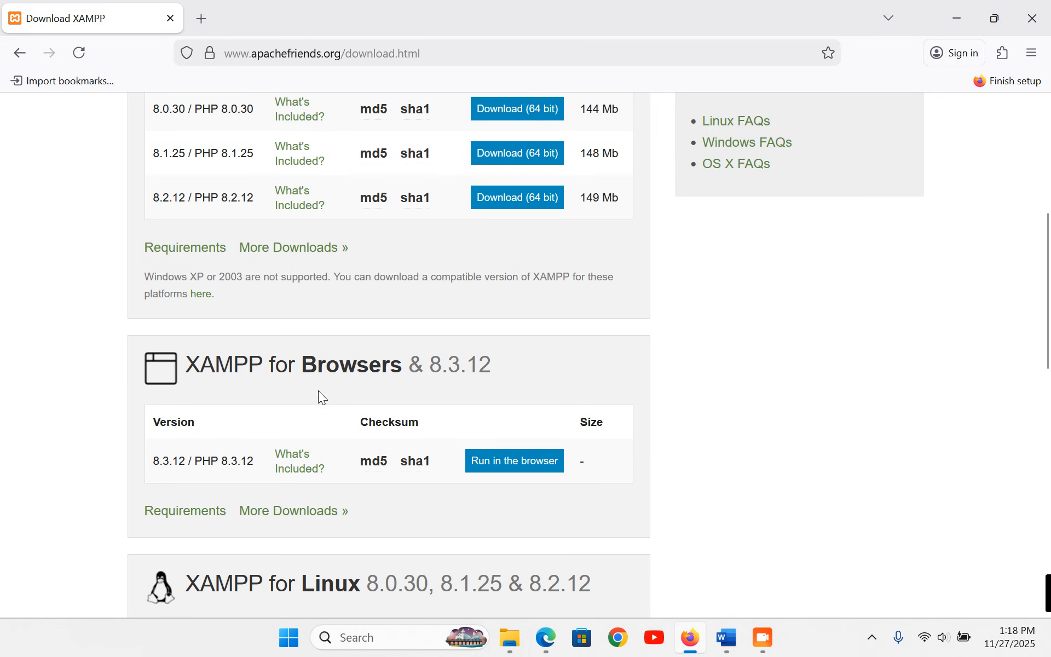
pyautogui.scroll(-4, 364, 380)
pyautogui.scroll(-13, 411, 476)
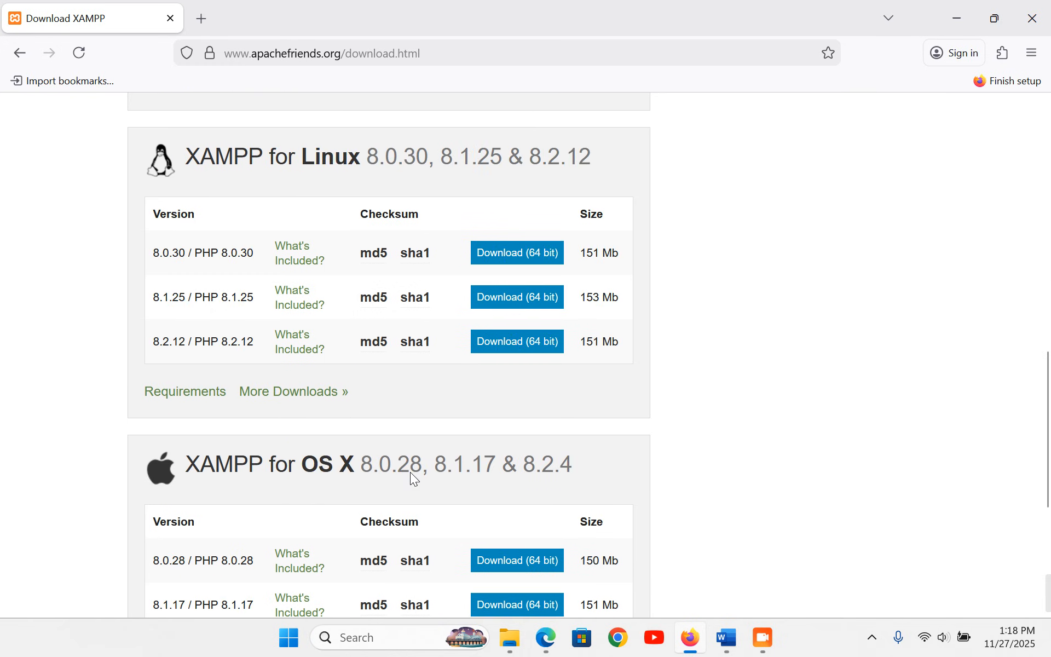
pyautogui.scroll(12, 412, 474)
pyautogui.scroll(13, 412, 472)
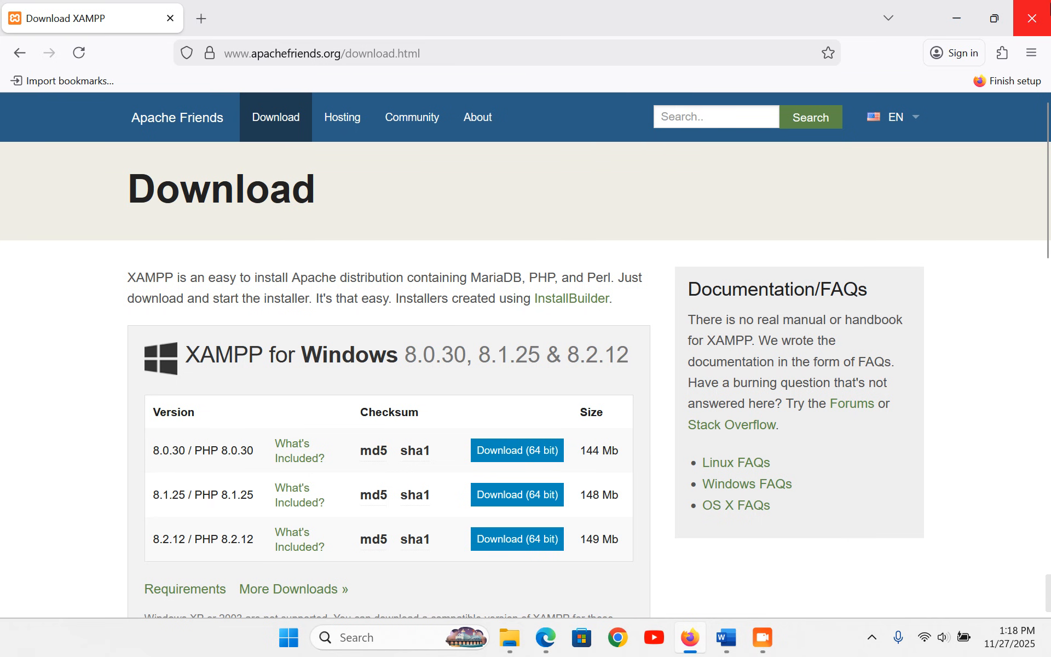
# - Close Firefox and clear the selection of the nine setup files
pyautogui.click(1032, 18)
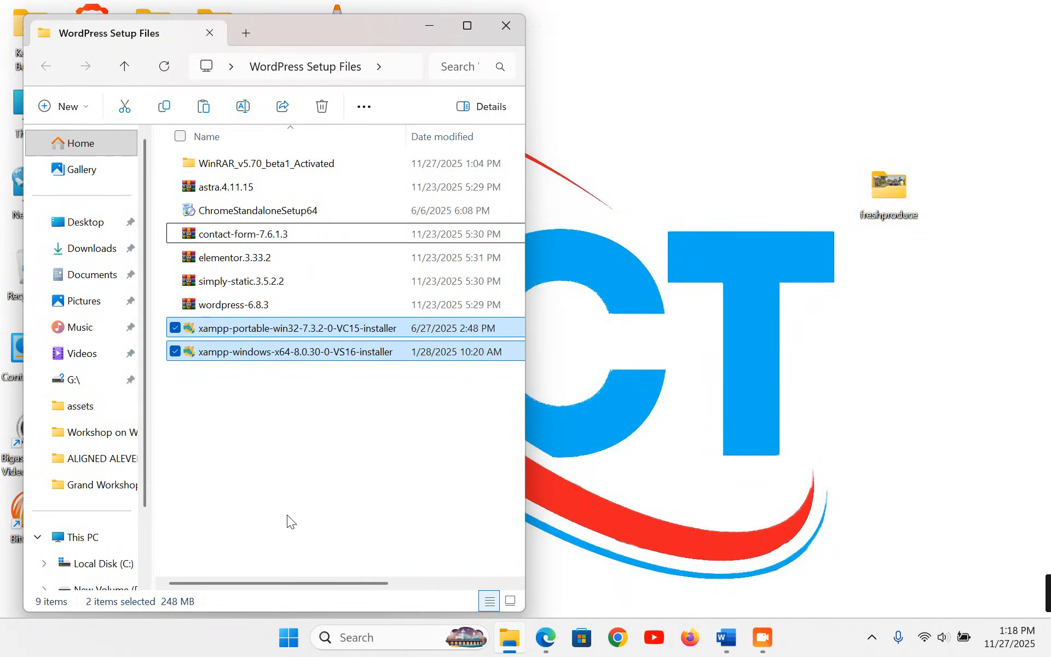
pyautogui.click(305, 437)
pyautogui.moveTo(266, 431); pyautogui.dragTo(254, 165)
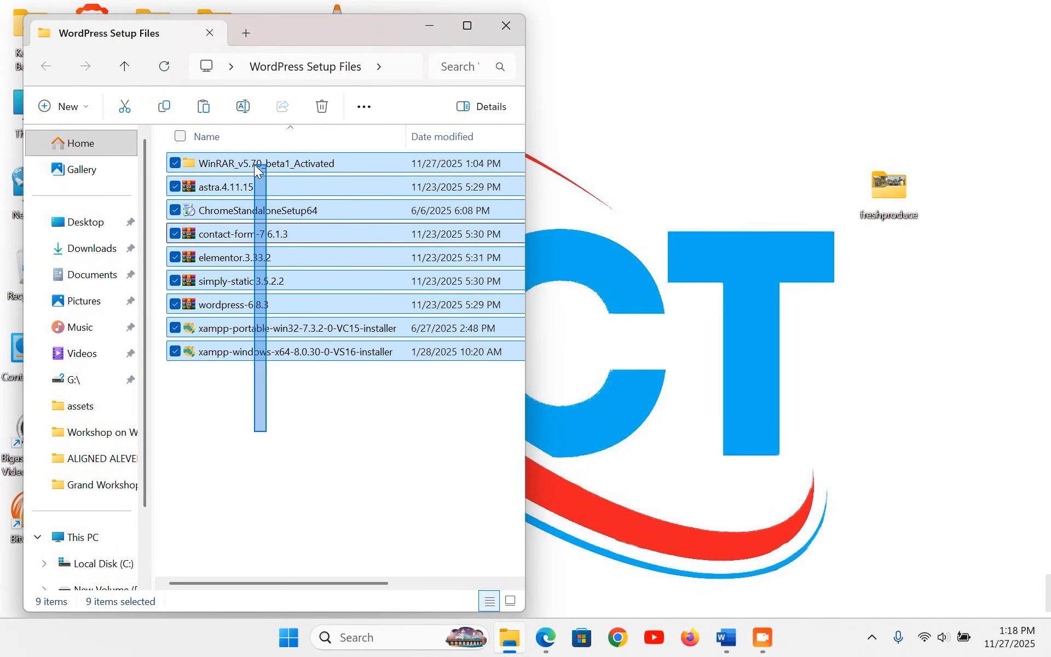
pyautogui.click(258, 441)
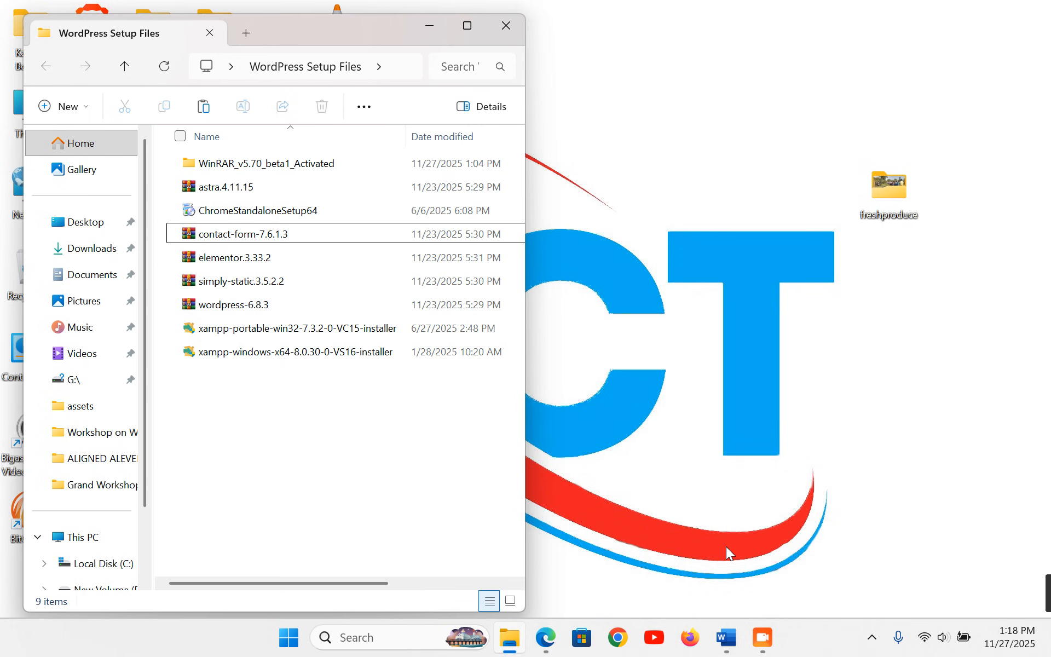
# - Turn off Wi‑Fi from the quick settings panel
pyautogui.click(931, 638)
pyautogui.click(786, 341)
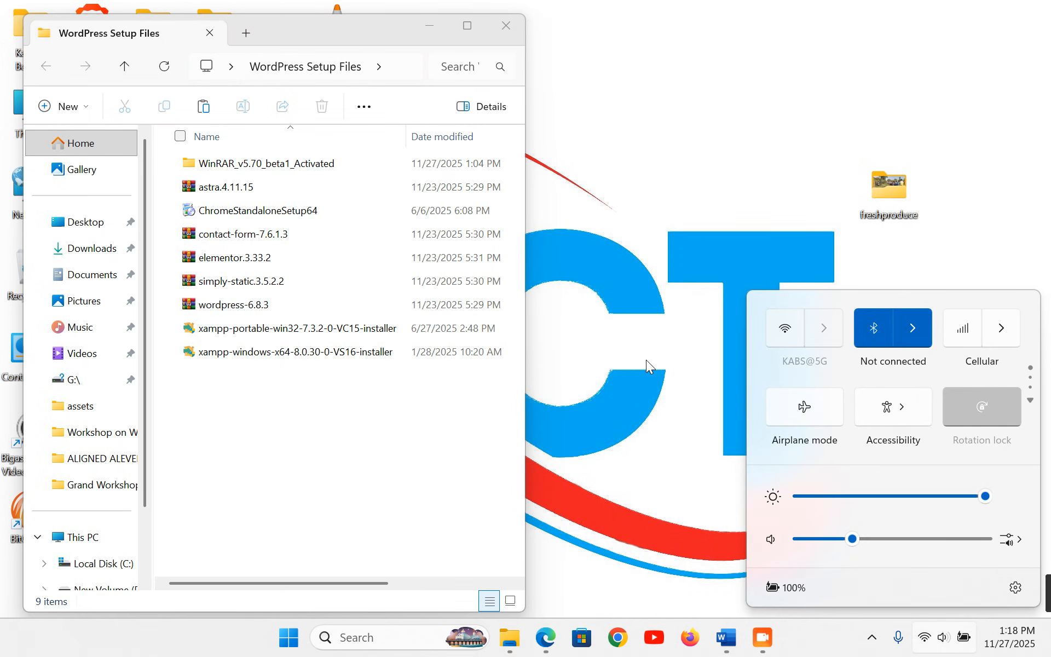
pyautogui.click(635, 362)
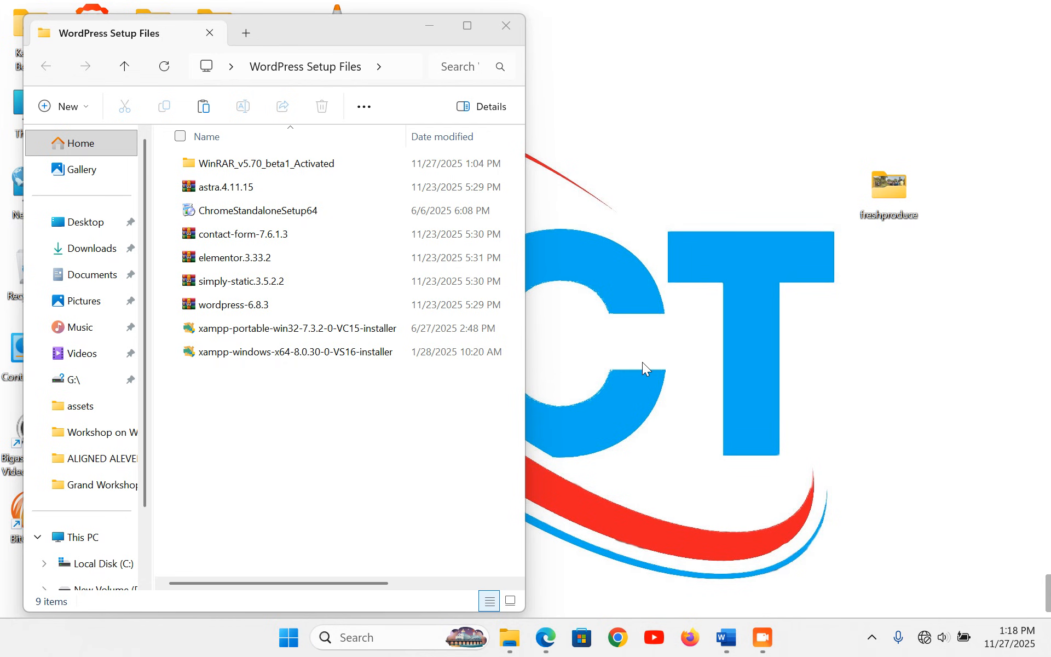
# - Close the setup files window and browse This PC to C:\xampp\htdocs
pyautogui.click(507, 25)
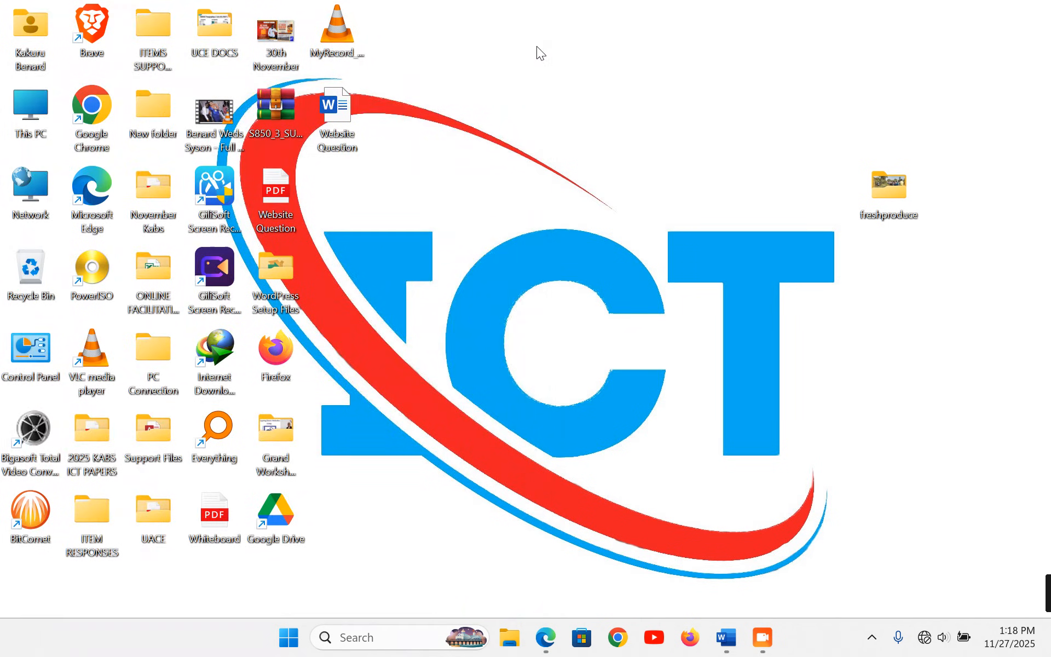
pyautogui.click(31, 103)
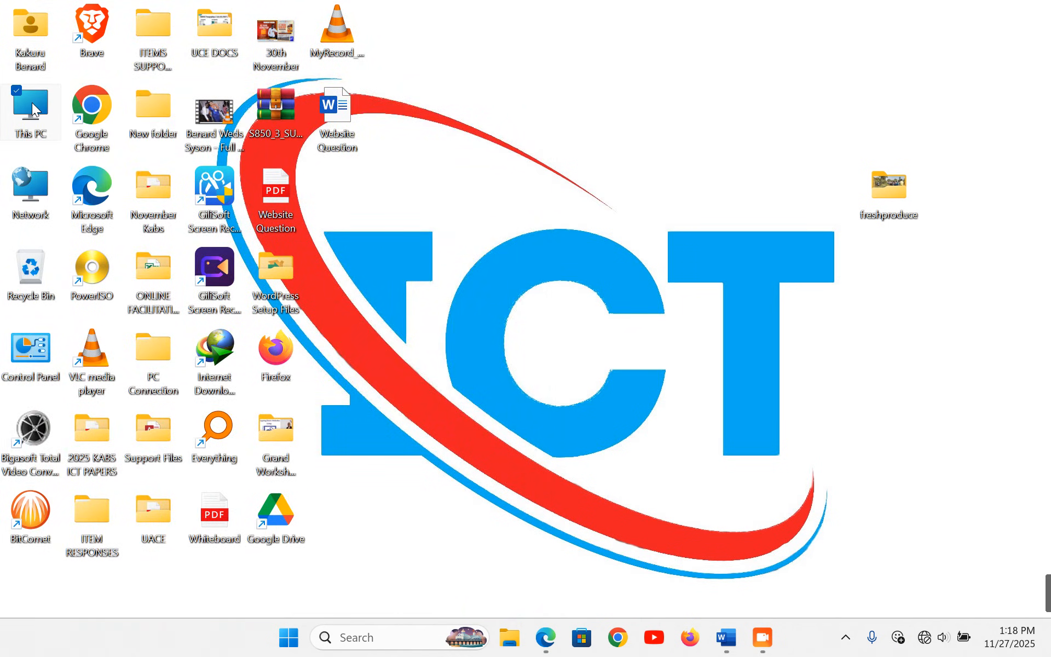
pyautogui.doubleClick(32, 103)
pyautogui.doubleClick(474, 18)
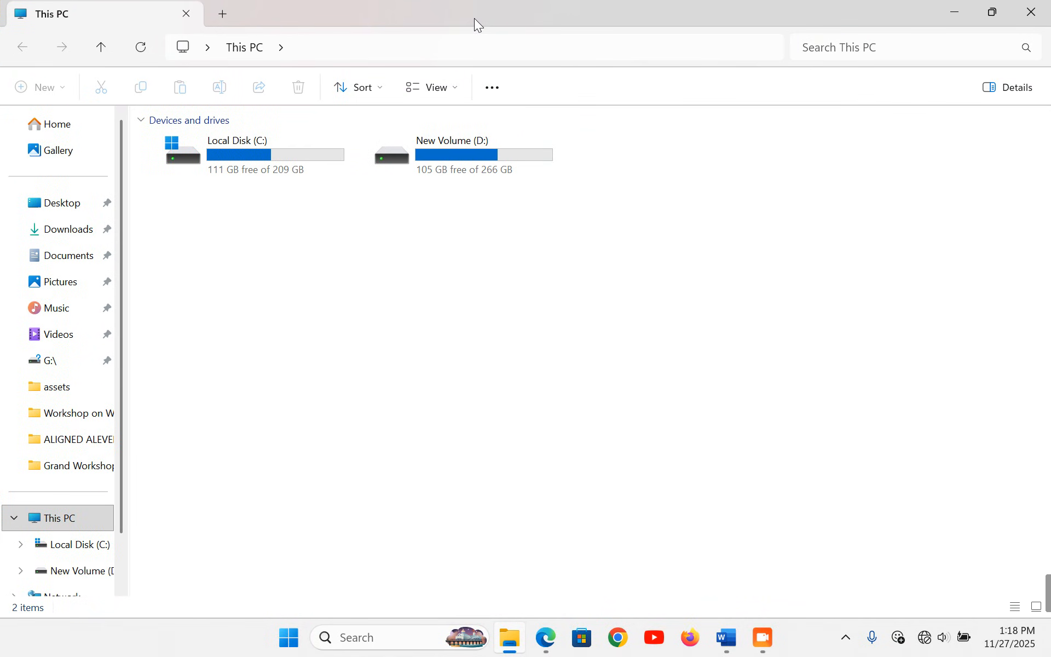
pyautogui.doubleClick(235, 159)
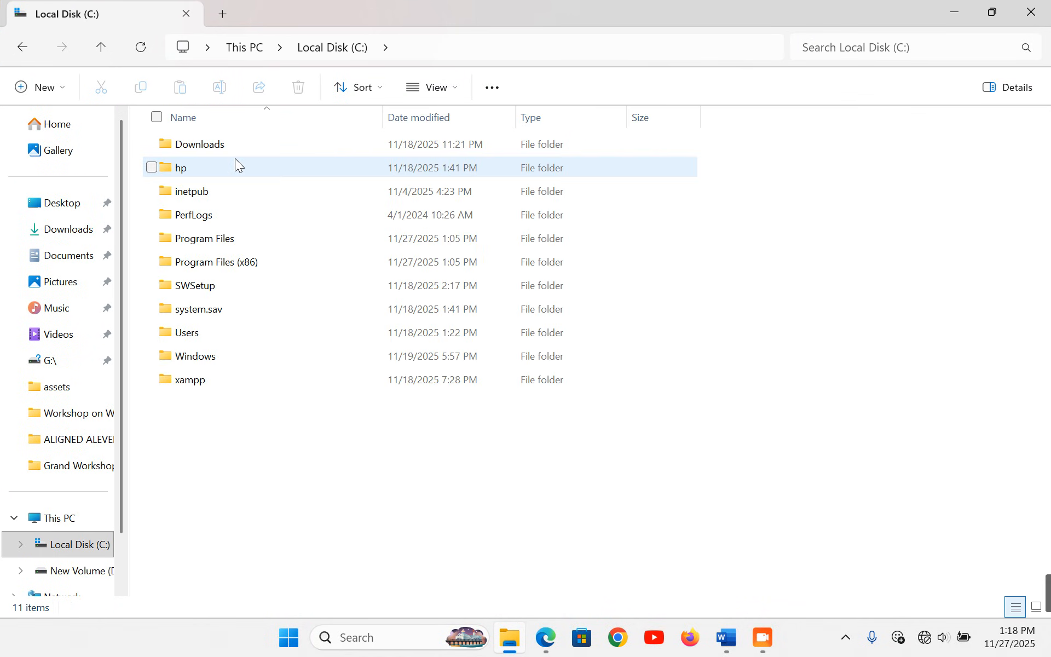
pyautogui.doubleClick(214, 384)
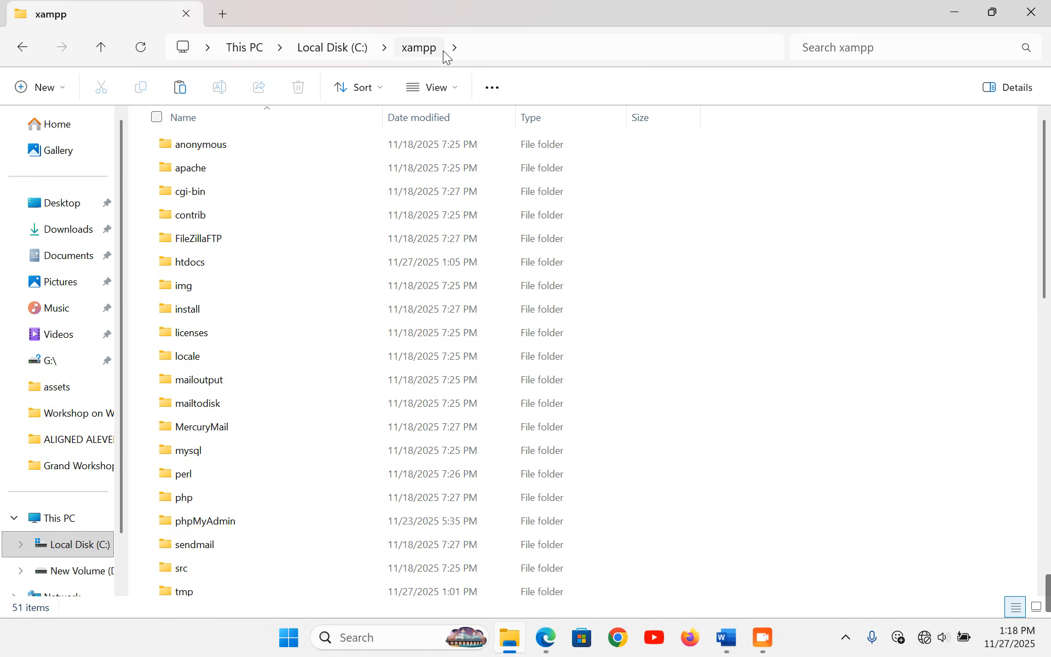
pyautogui.doubleClick(218, 264)
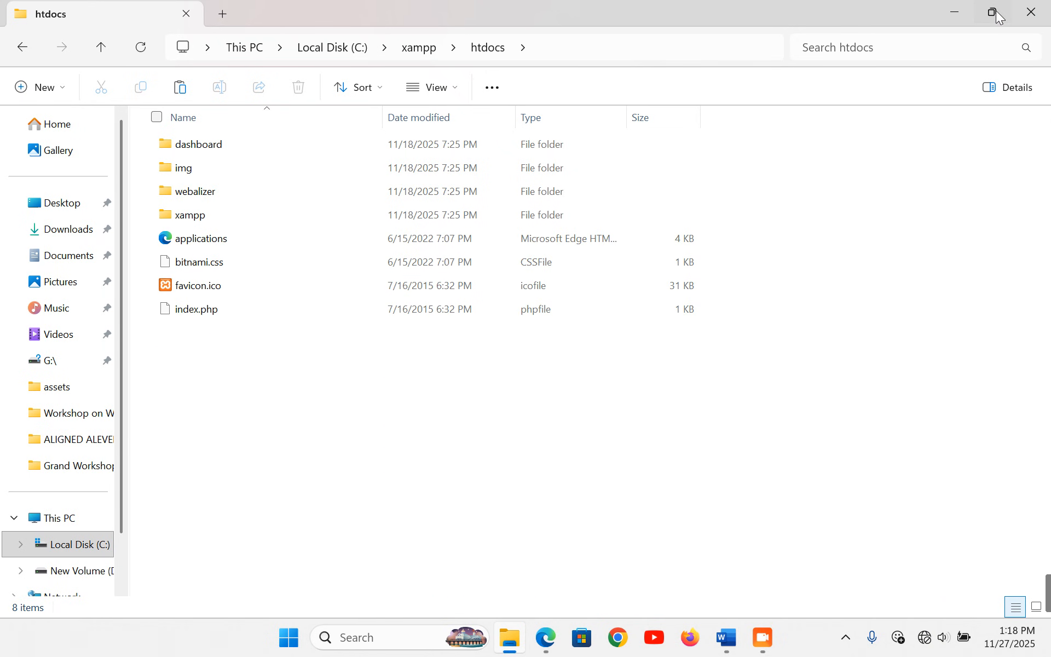
# - Move the restored htdocs window to the right and open WordPress Setup Files
pyautogui.click(995, 14)
pyautogui.moveTo(361, 12); pyautogui.dragTo(824, 61)
pyautogui.doubleClick(273, 277)
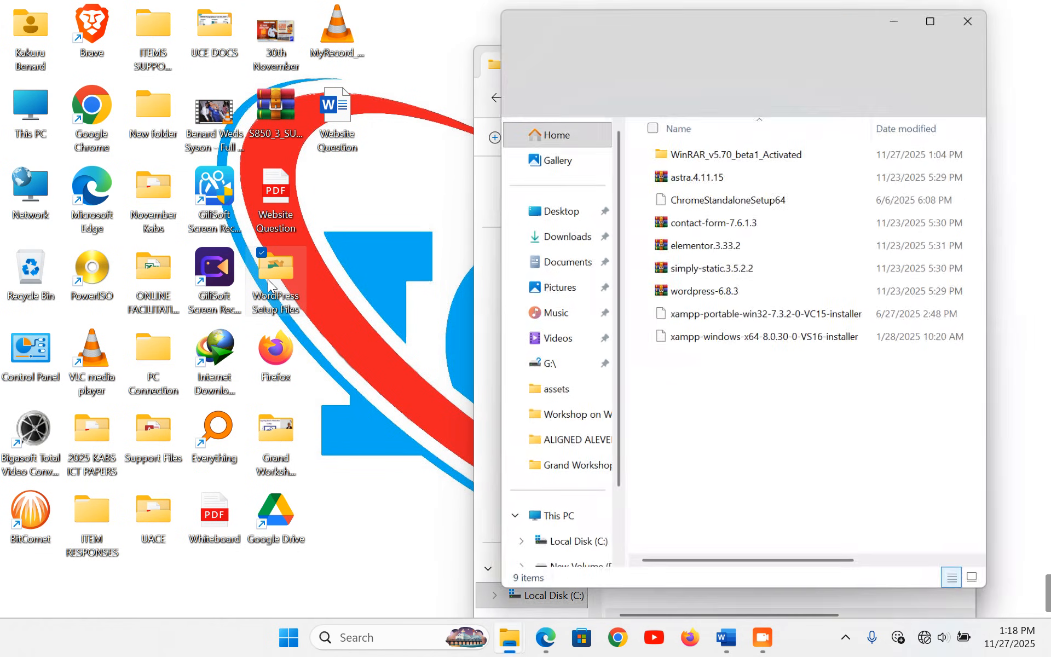
# - Paste the wordpress-6.8.3 archive into C:\xampp\htdocs and resize the htdocs window
pyautogui.moveTo(772, 20); pyautogui.dragTo(259, 51)
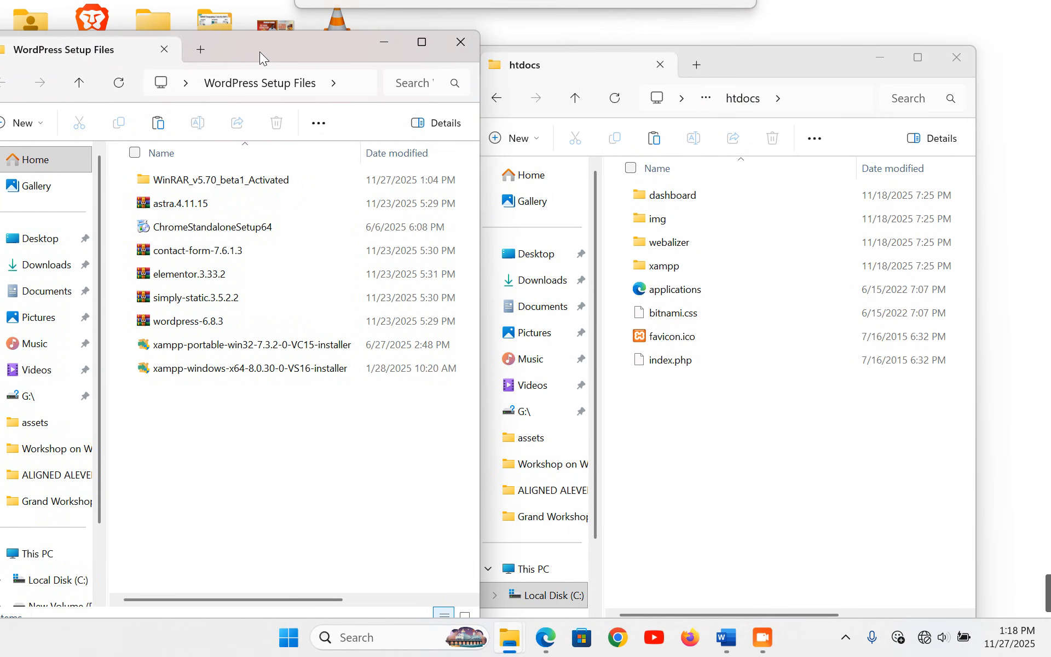
pyautogui.click(182, 321)
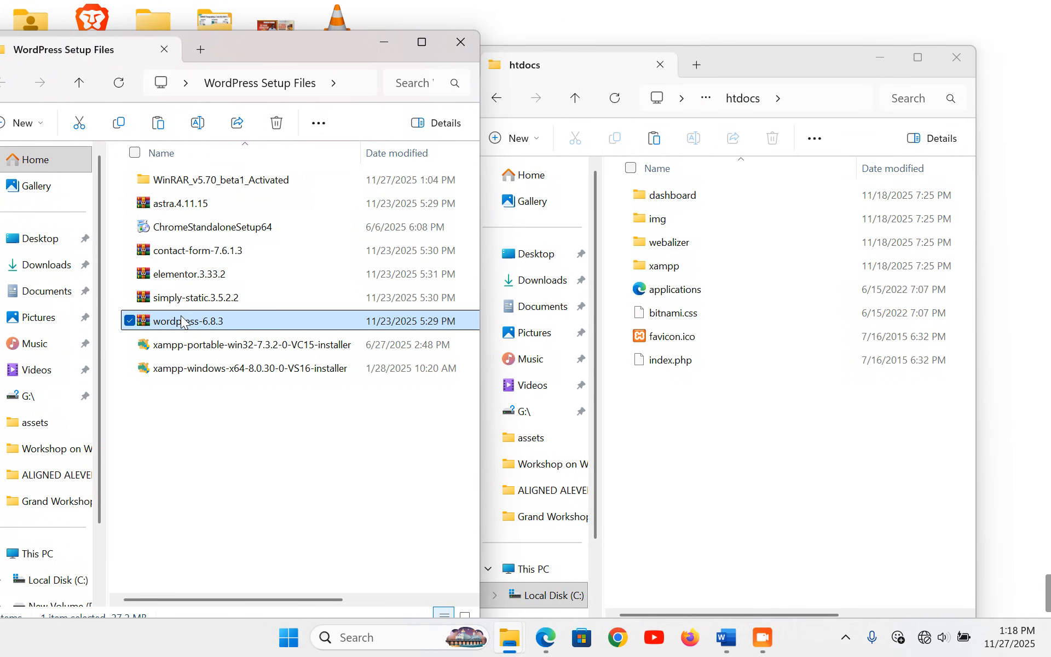
pyautogui.click(470, 38)
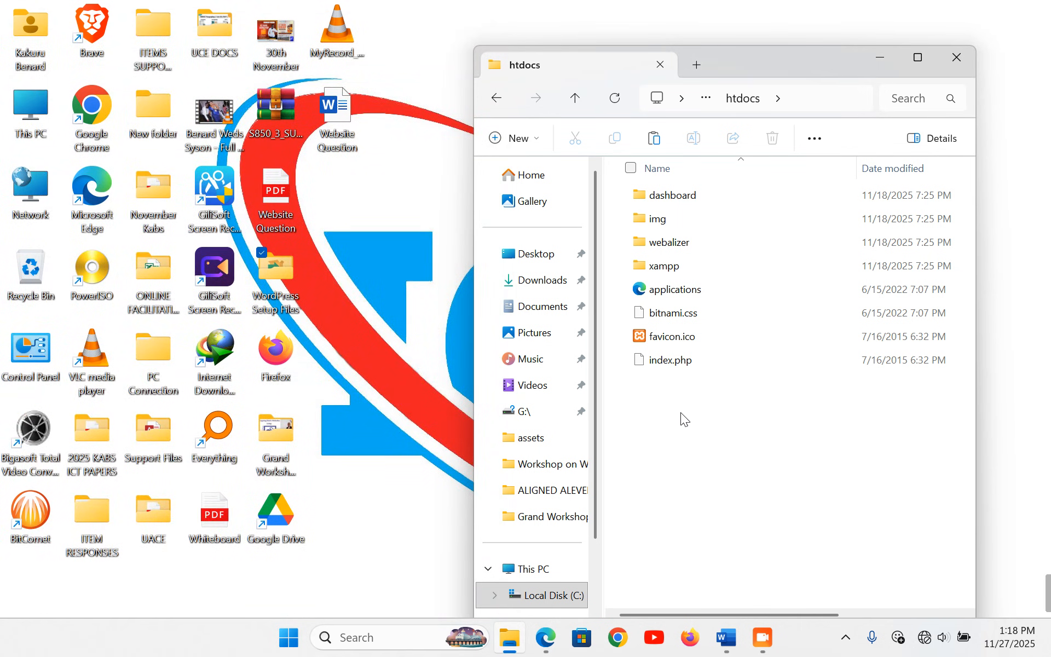
pyautogui.hotkey('ctrl', 'v')
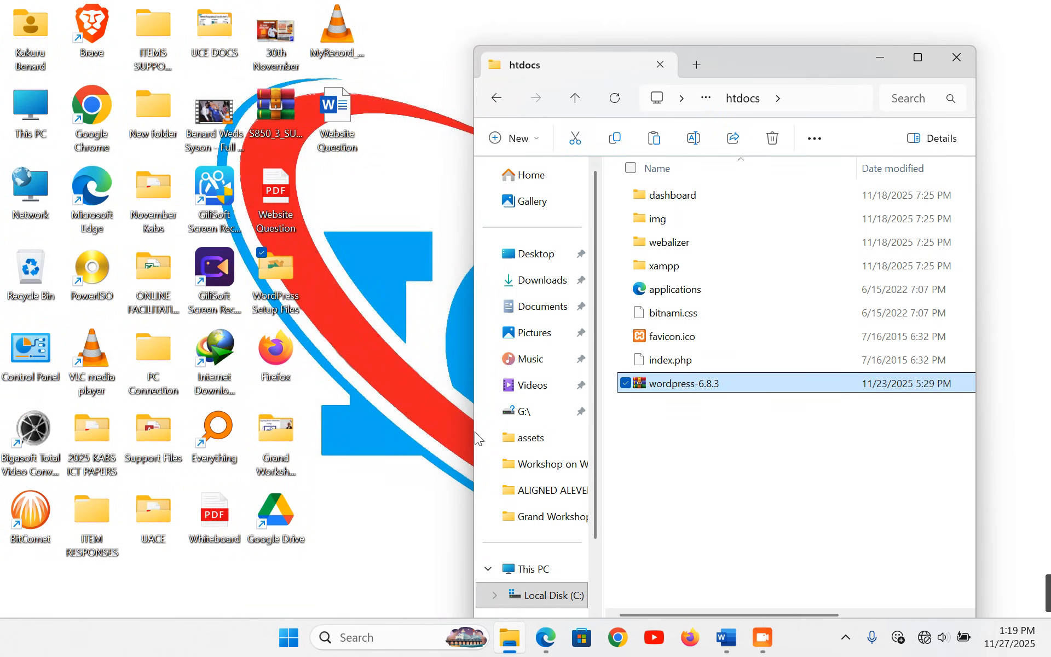
pyautogui.moveTo(475, 432); pyautogui.dragTo(26, 415)
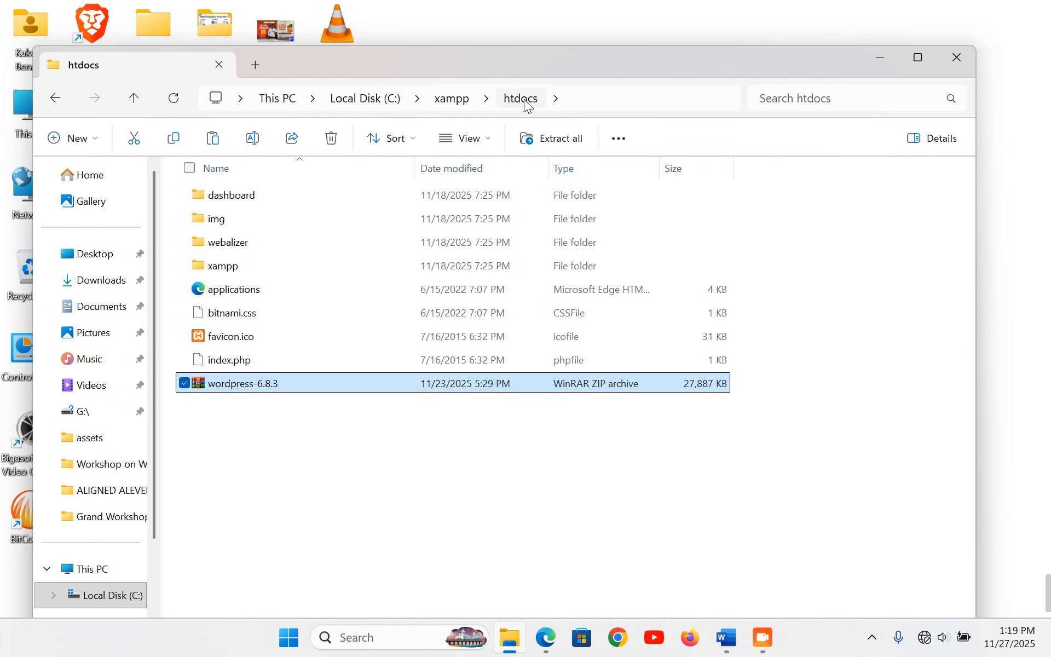
pyautogui.moveTo(627, 48)
pyautogui.mouseDown()
pyautogui.moveTo(638, 181)
pyautogui.moveTo(634, 64)
pyautogui.mouseUp()
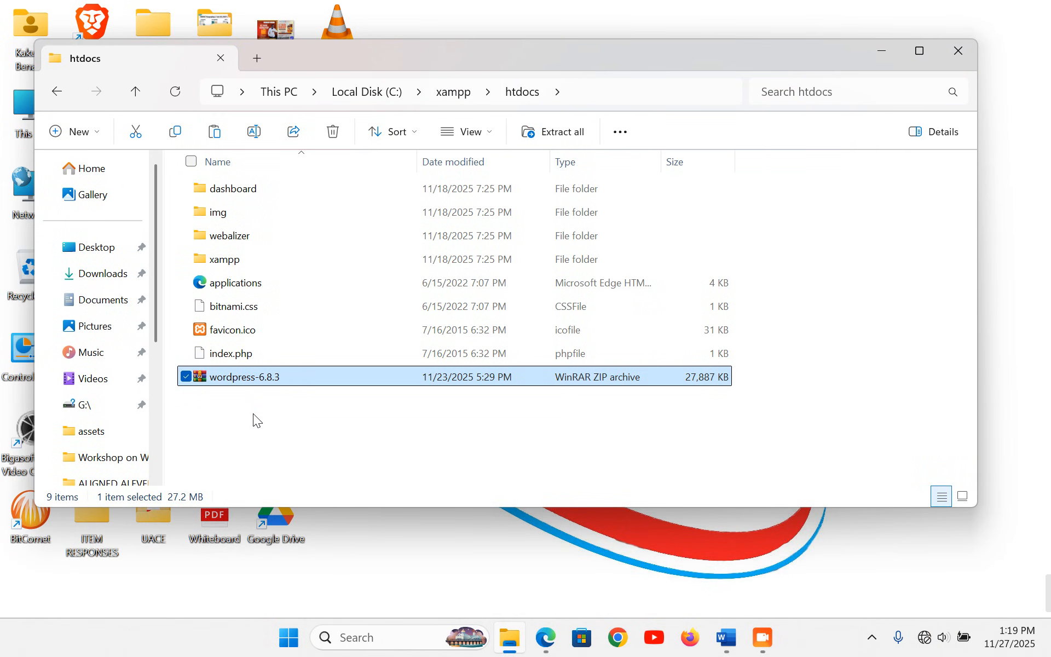
# - Extract the wordpress-6.8.3 archive here, creating a wordpress folder in htdocs
pyautogui.rightClick(235, 378)
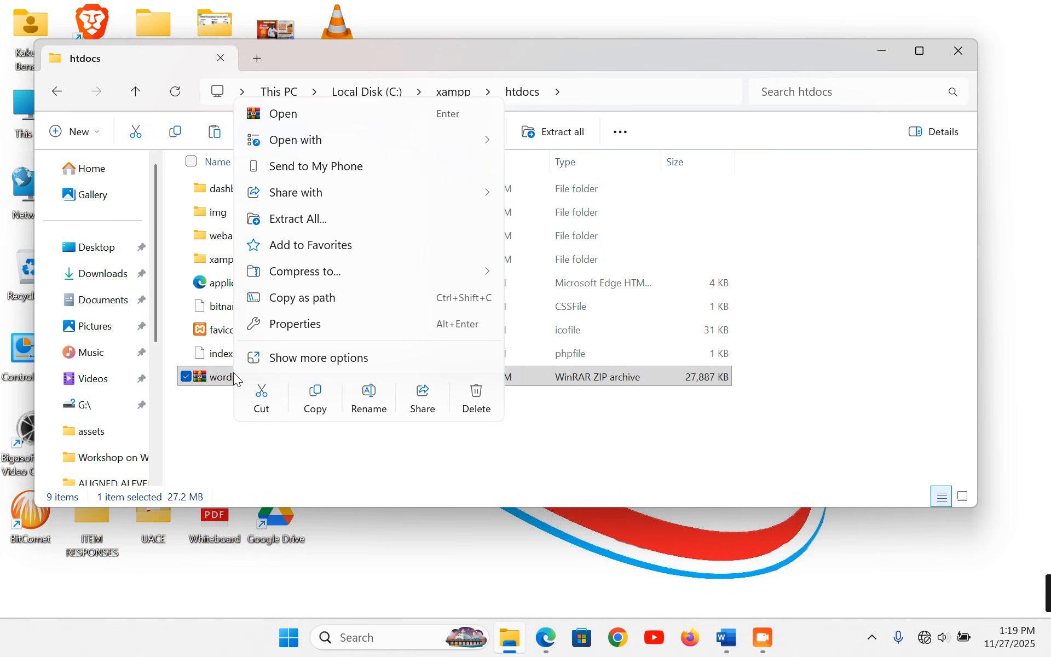
pyautogui.click(313, 358)
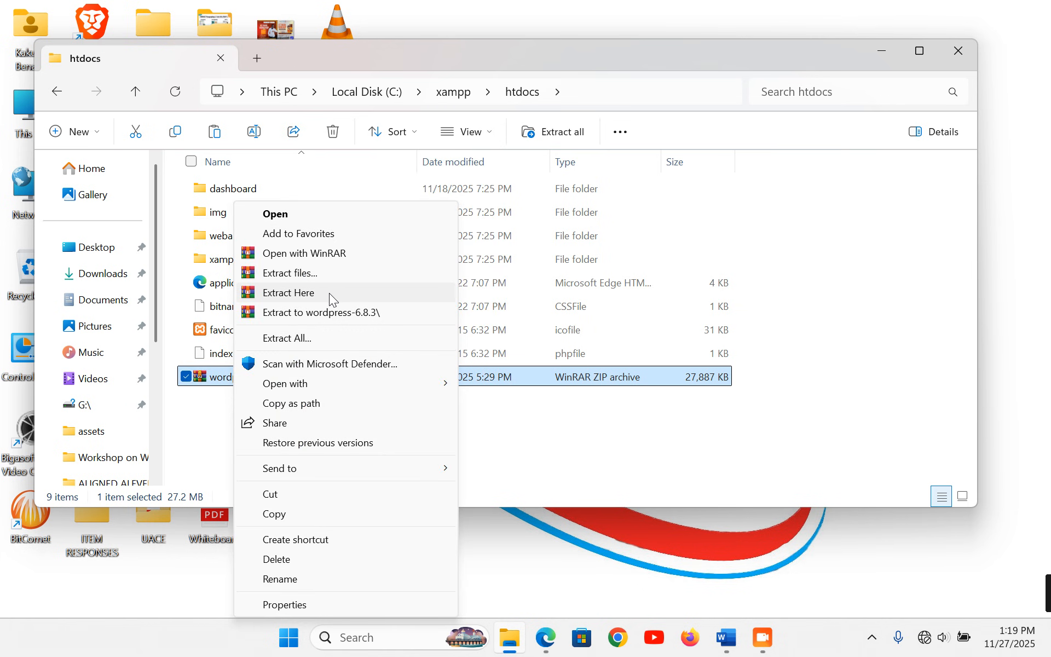
pyautogui.click(330, 294)
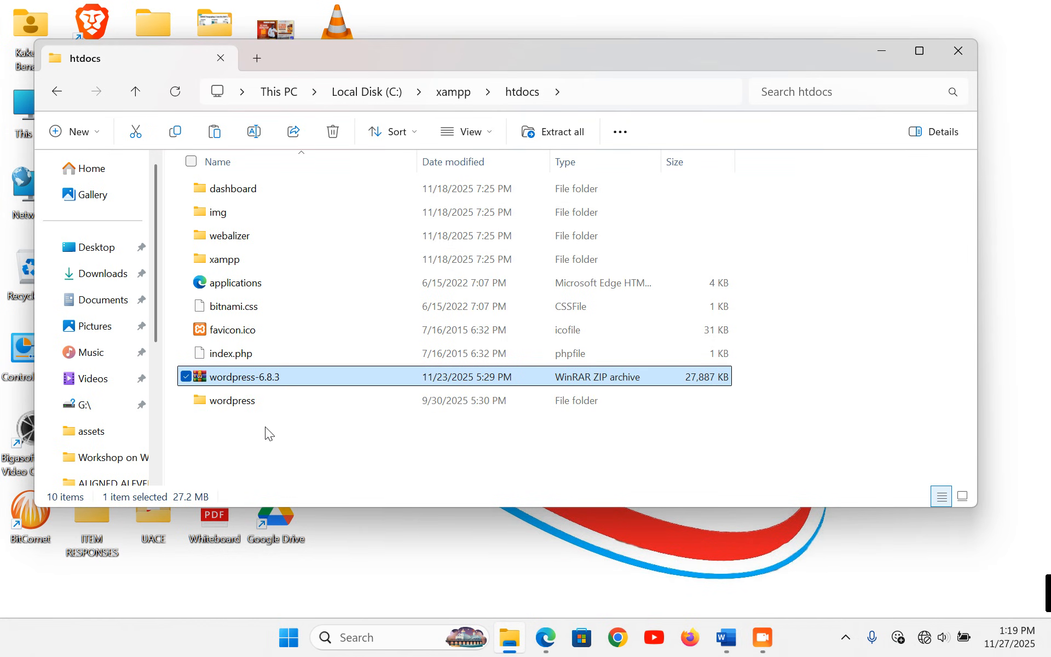
# - Delete the wordpress-6.8.3 ZIP and start renaming the wordpress folder
pyautogui.click(238, 408)
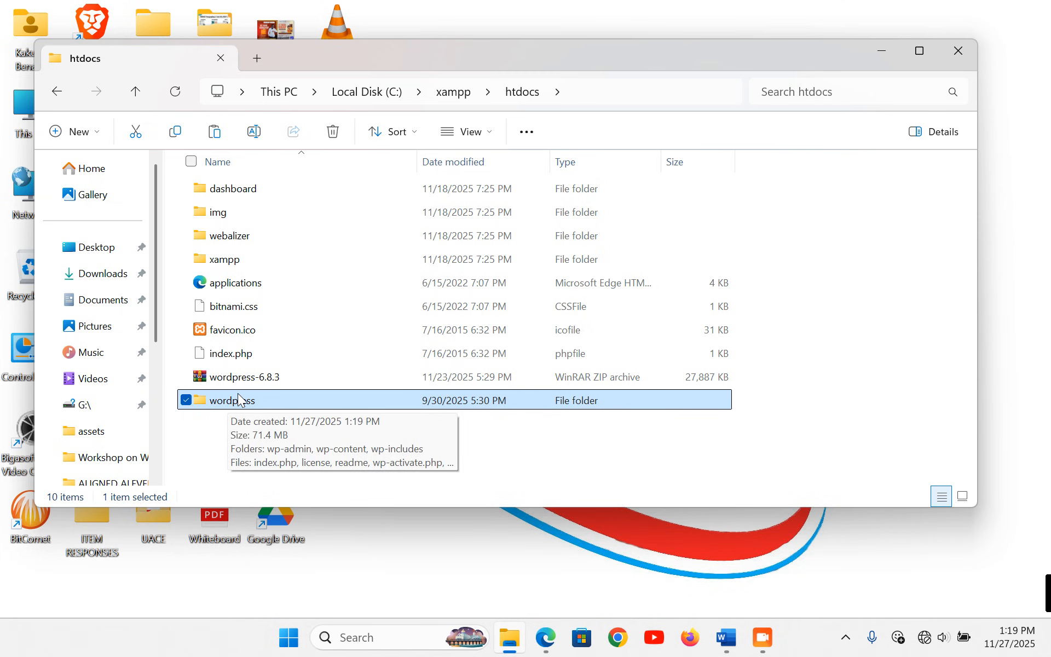
pyautogui.click(231, 379)
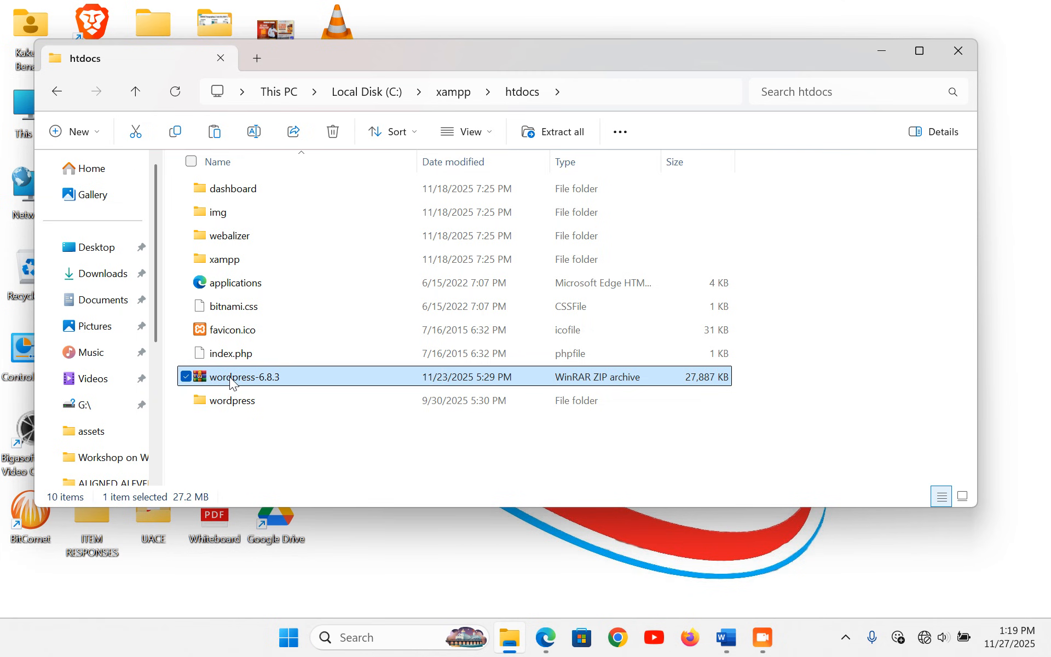
pyautogui.press('Delete')
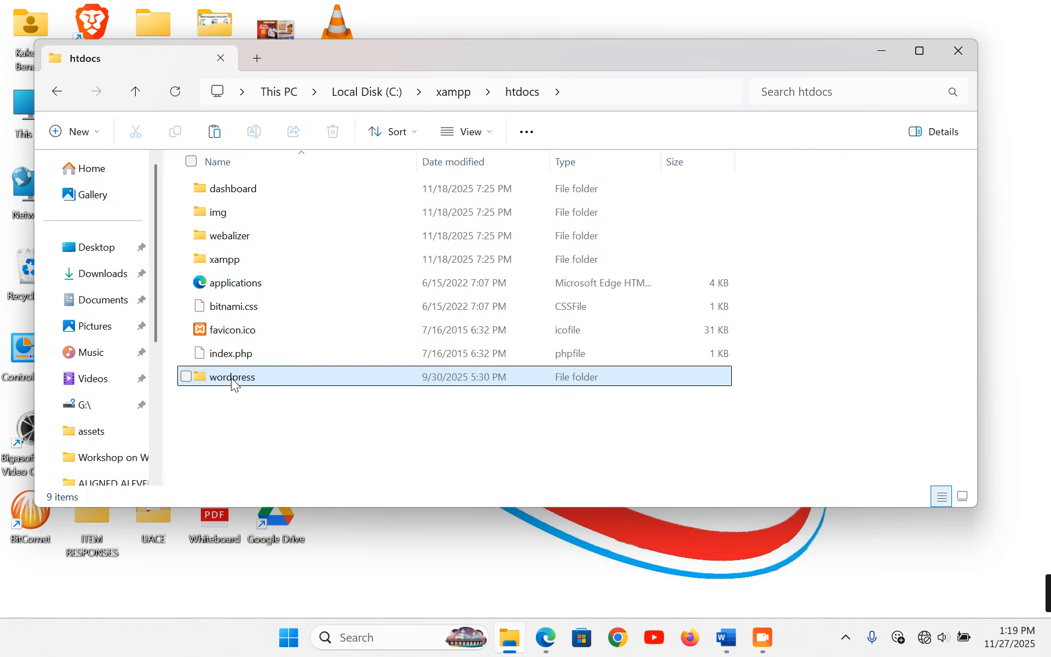
pyautogui.click(231, 378)
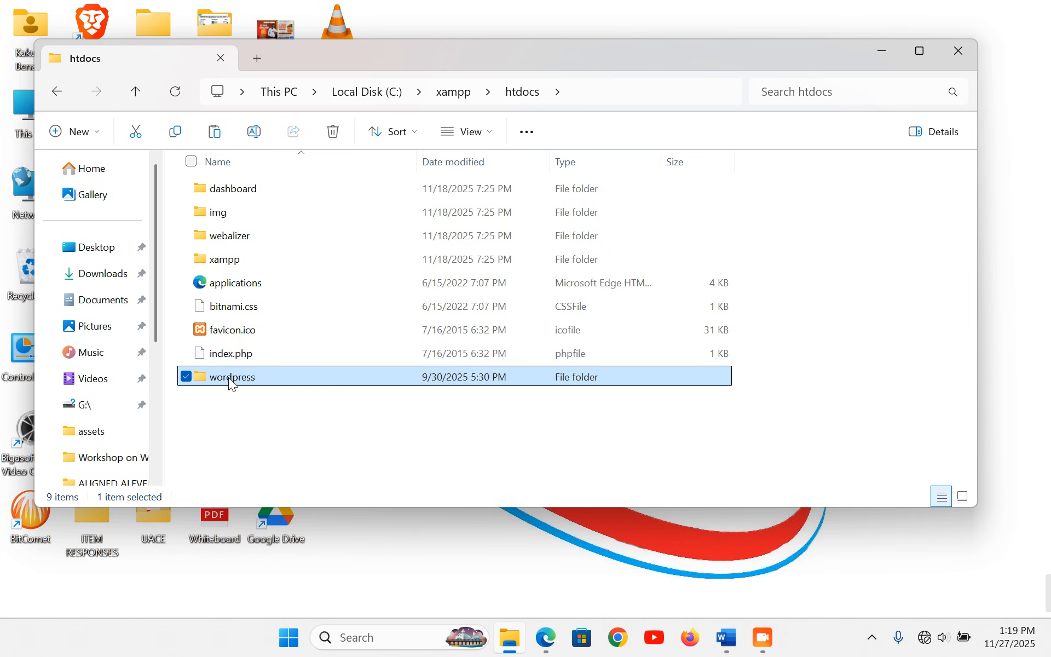
pyautogui.click(255, 133)
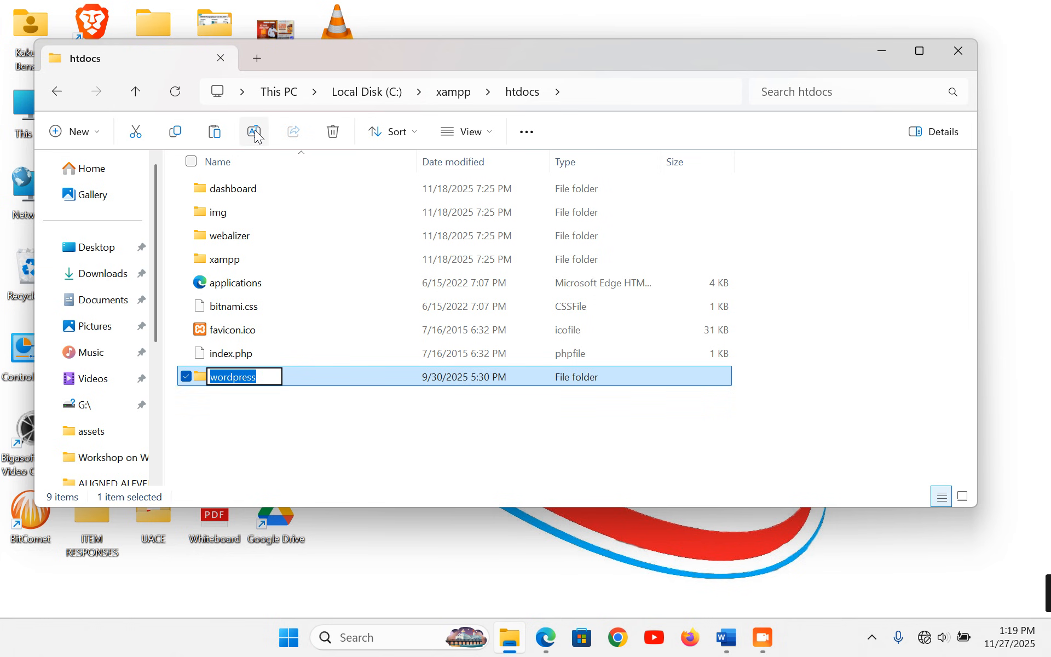
# - Rename the wordpress folder in htdocs to 'amina'
pyautogui.write('amina')
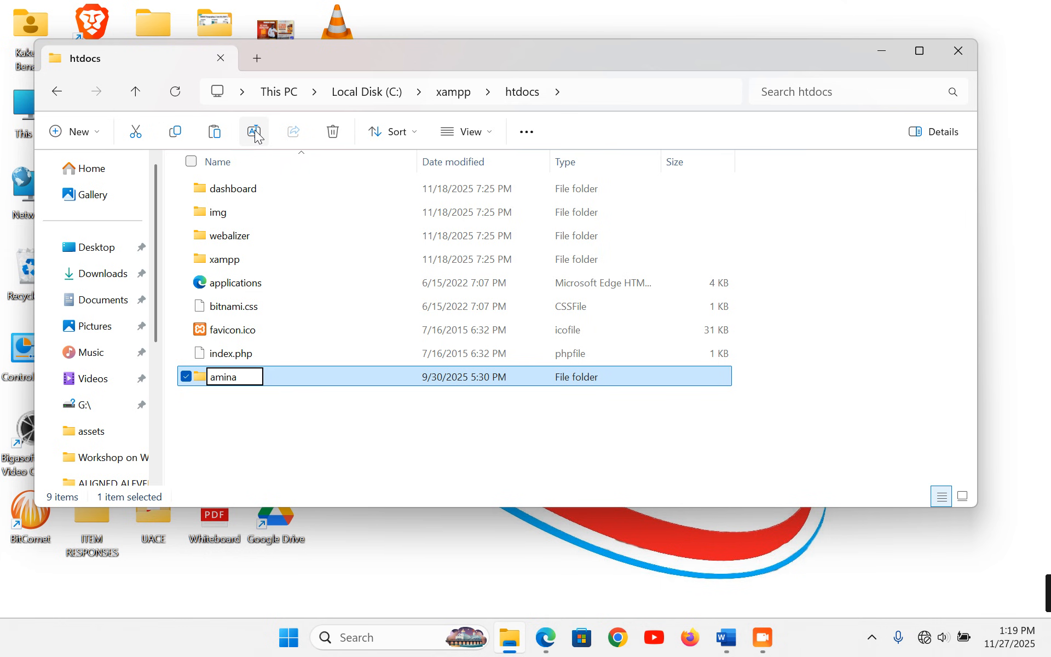
pyautogui.press('Return')
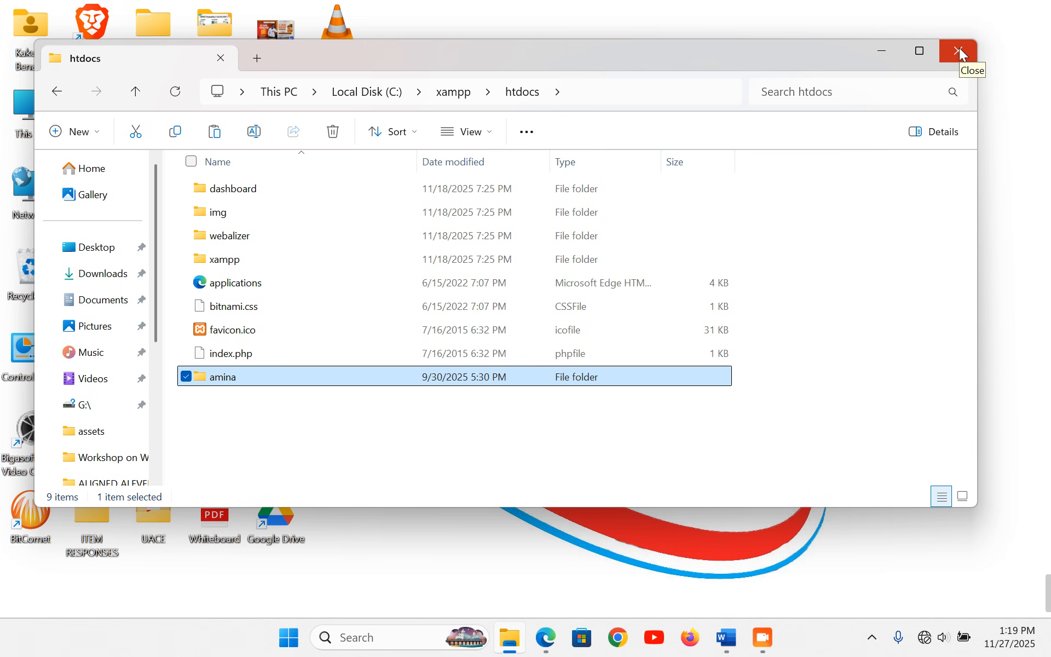
# - Close File Explorer, launch XAMPP Control Panel, and start Apache and MySQL
pyautogui.click(962, 53)
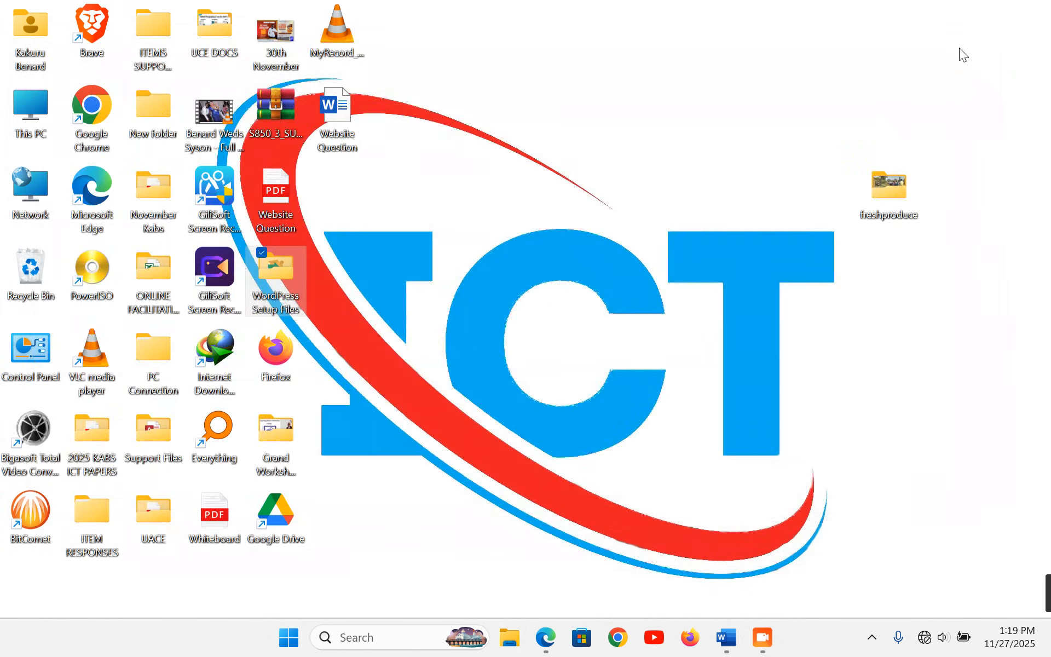
pyautogui.click(381, 638)
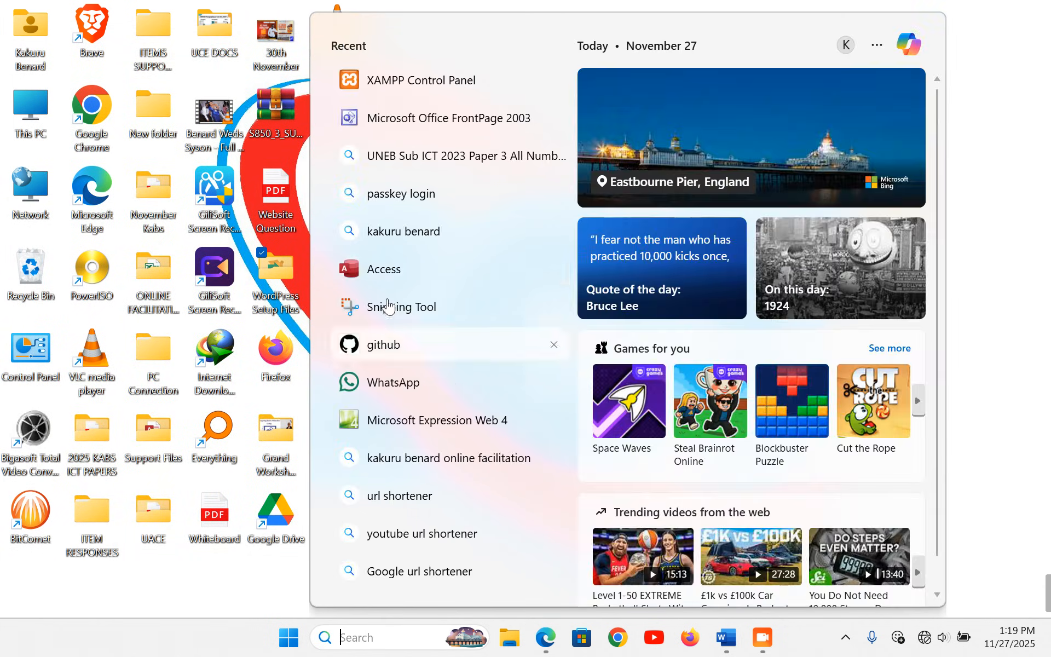
pyautogui.click(413, 81)
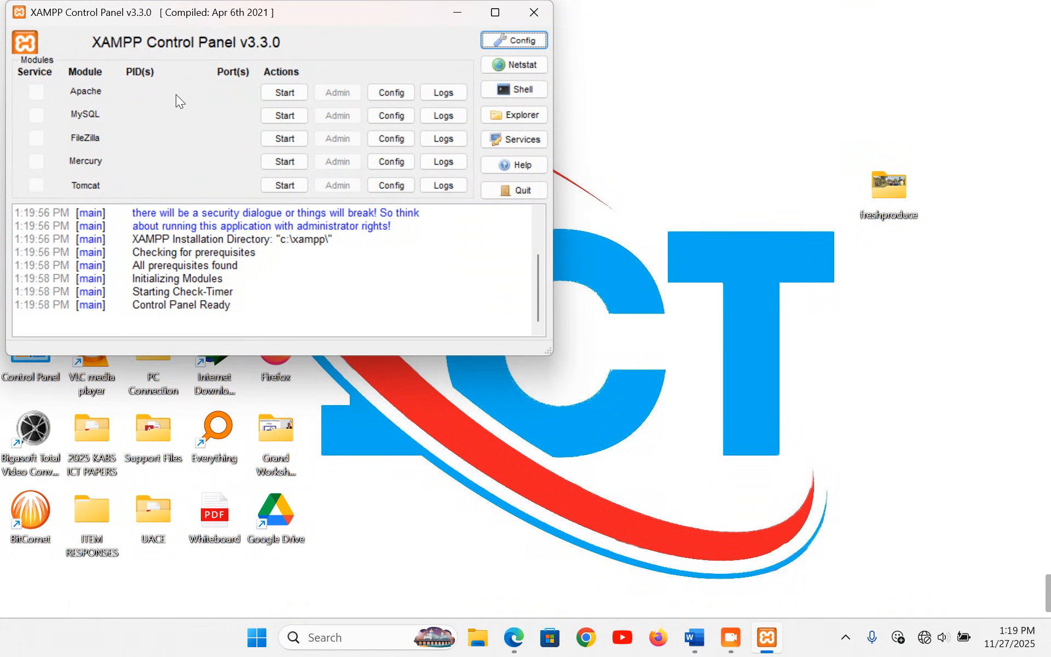
pyautogui.click(284, 92)
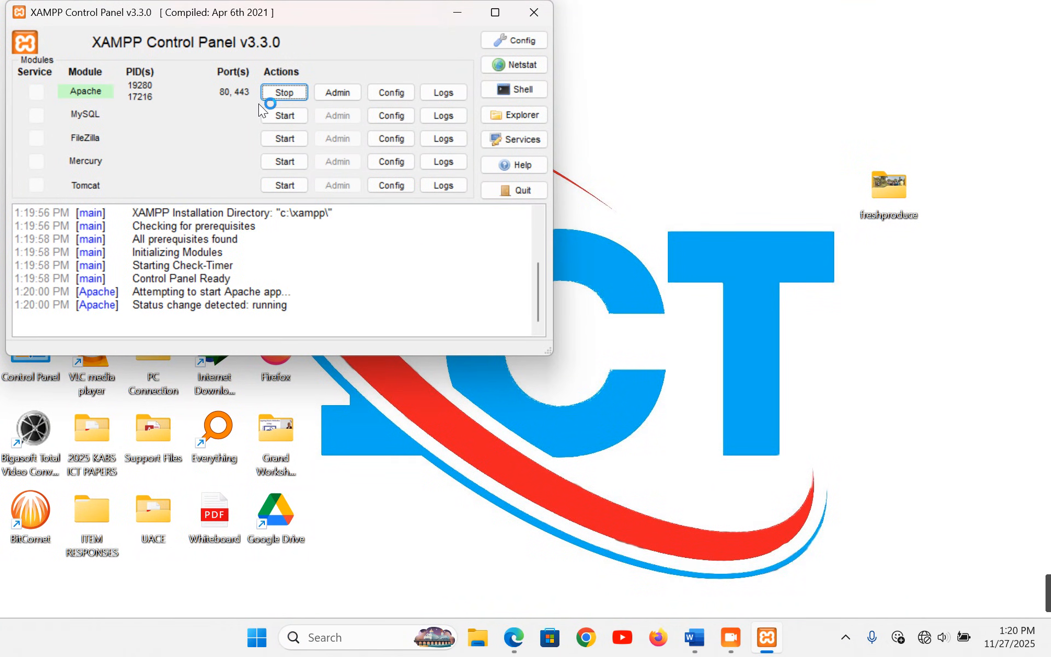
pyautogui.click(277, 117)
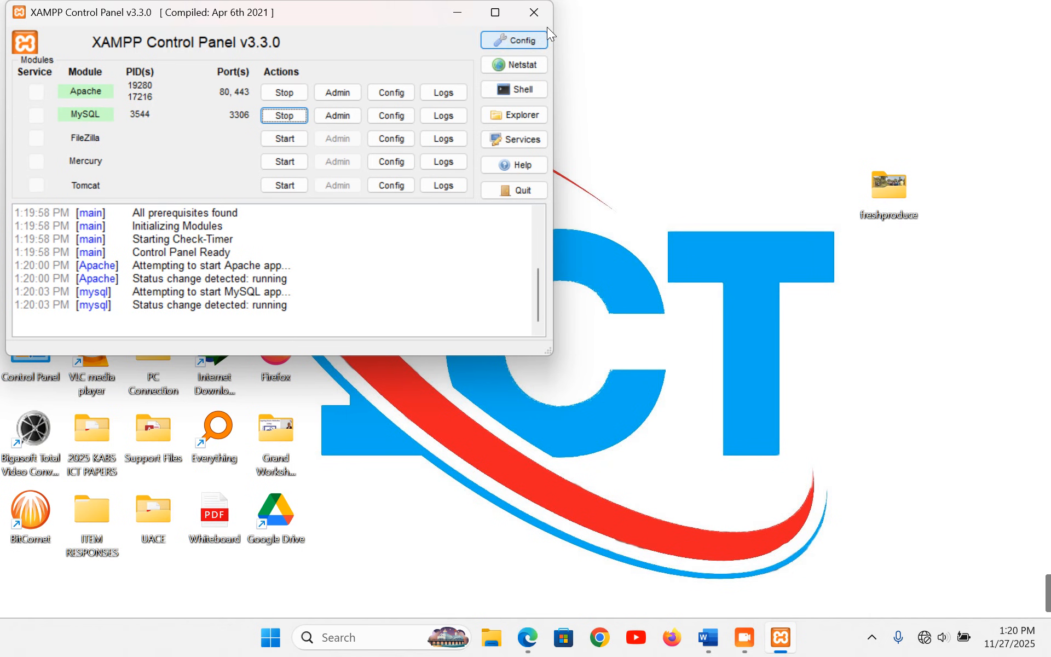
# - Hide the control panel and confirm both servers run via the tray icon
pyautogui.click(535, 11)
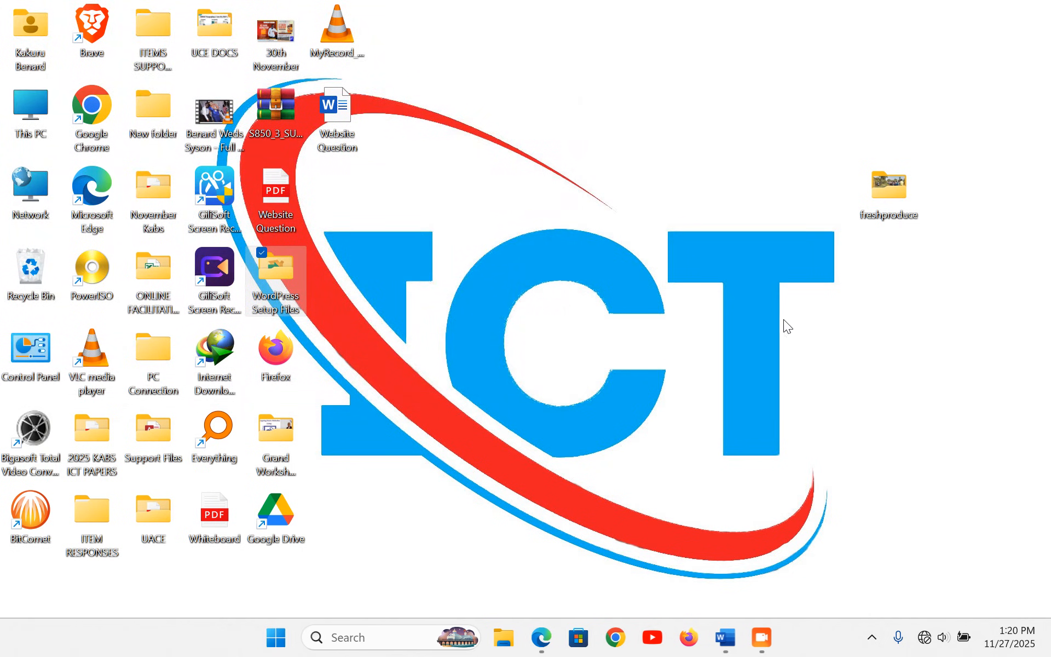
pyautogui.click(872, 637)
pyautogui.rightClick(808, 555)
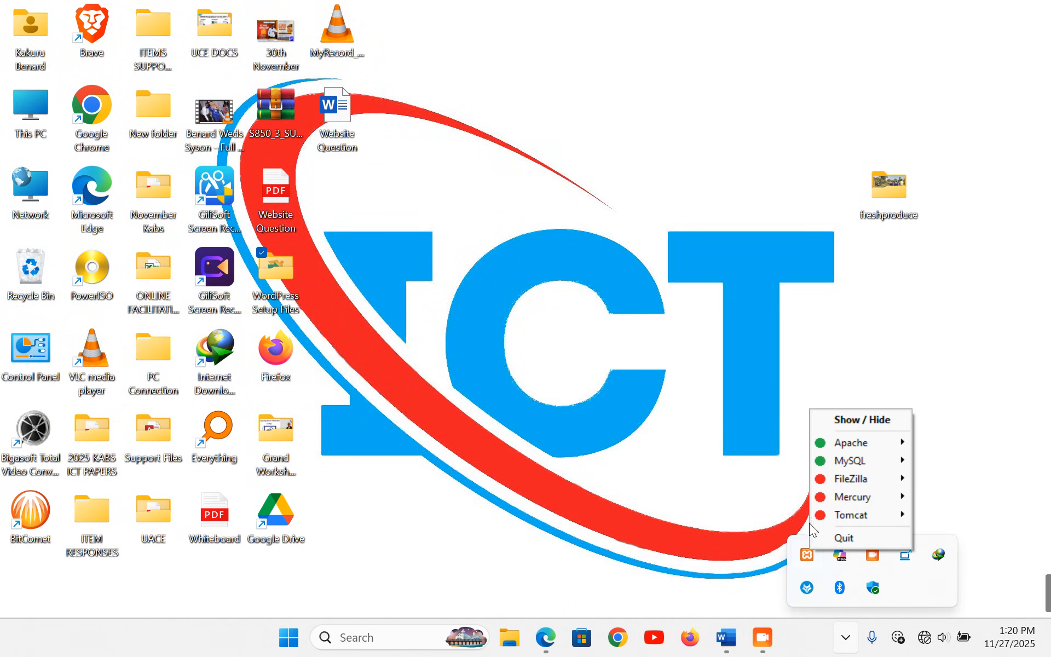
pyautogui.click(641, 439)
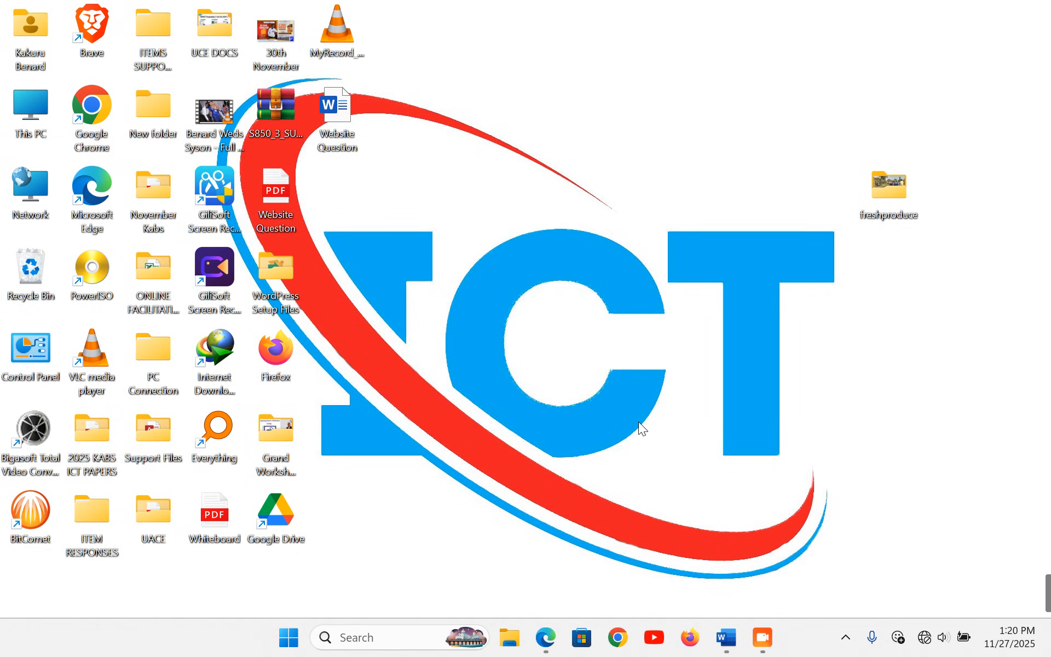
# - Launch Firefox and load localhost/phpmyadmin
pyautogui.click(690, 636)
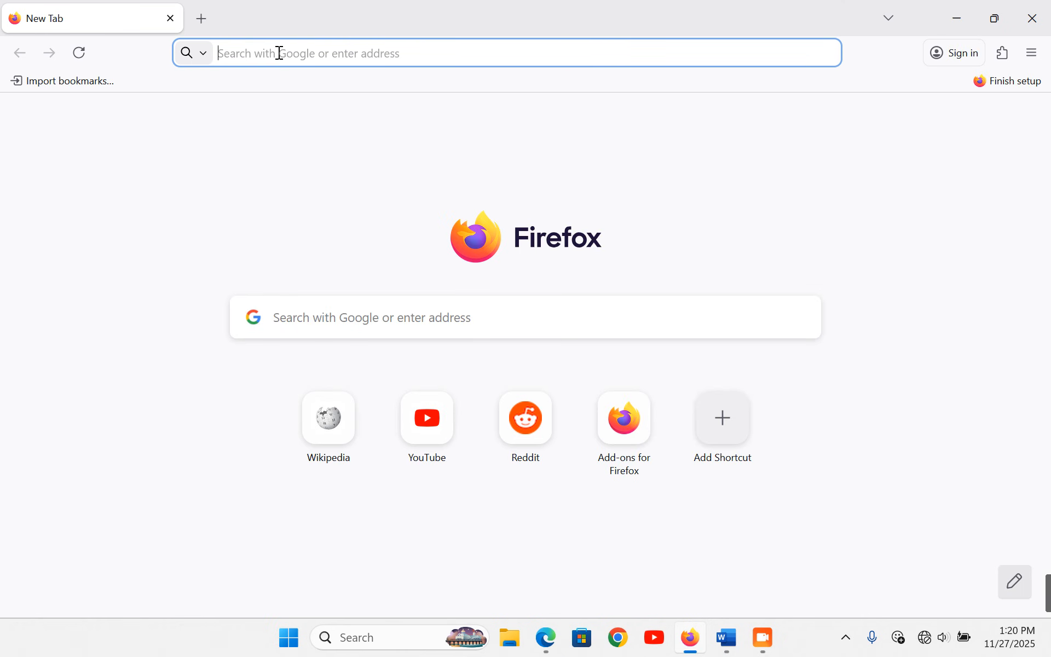
pyautogui.write('local')
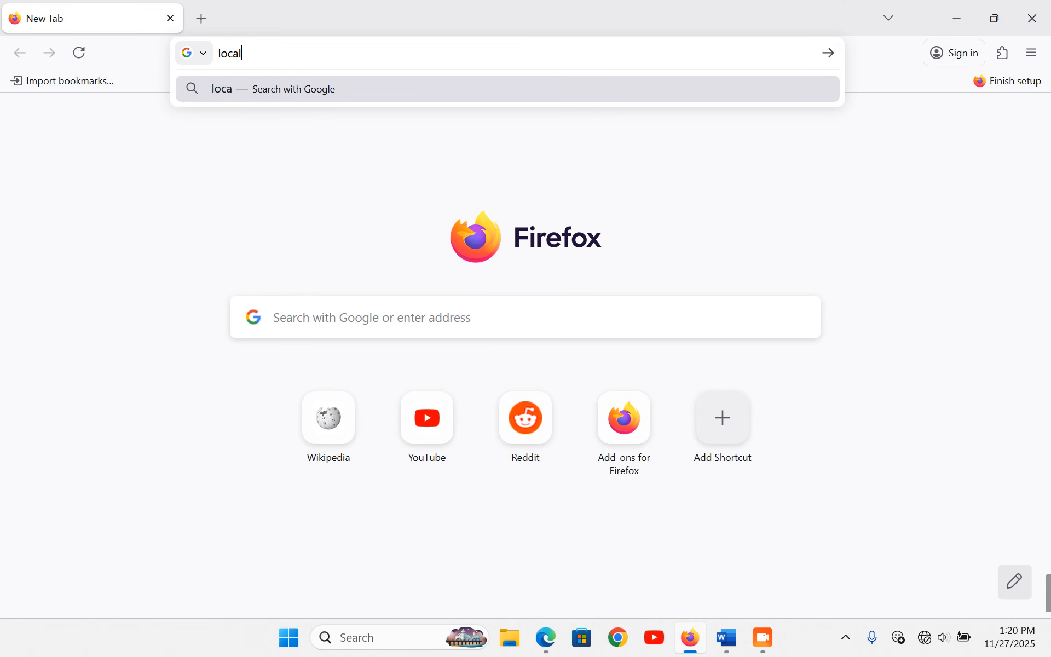
pyautogui.write('host')
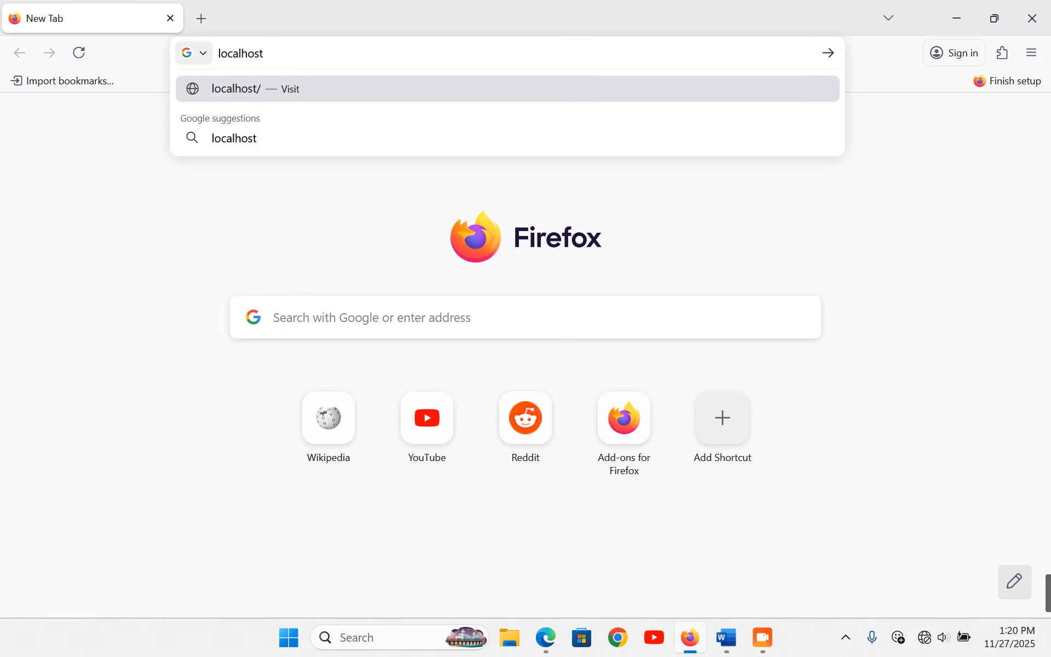
pyautogui.write('/')
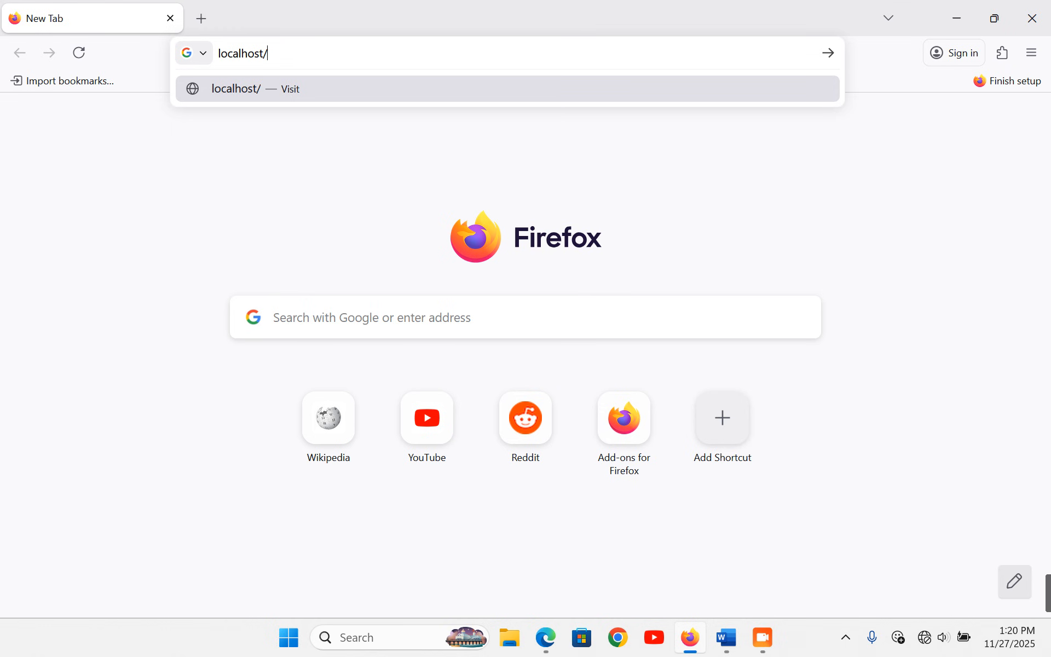
pyautogui.write('a')
pyautogui.press('BackSpace')
pyautogui.write('phpmya')
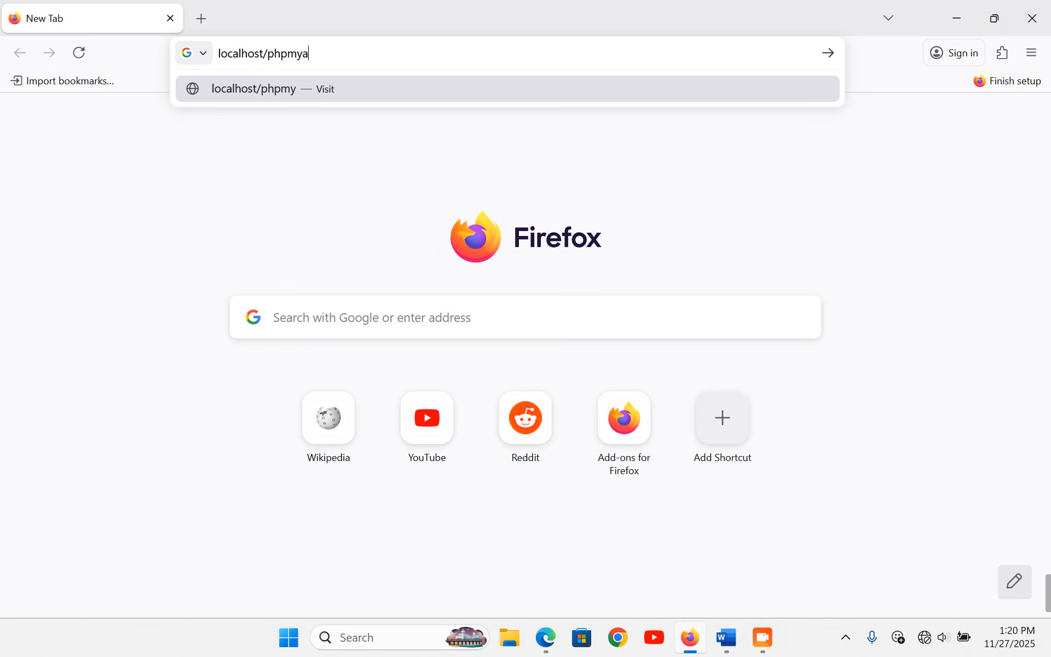
pyautogui.write('dmin')
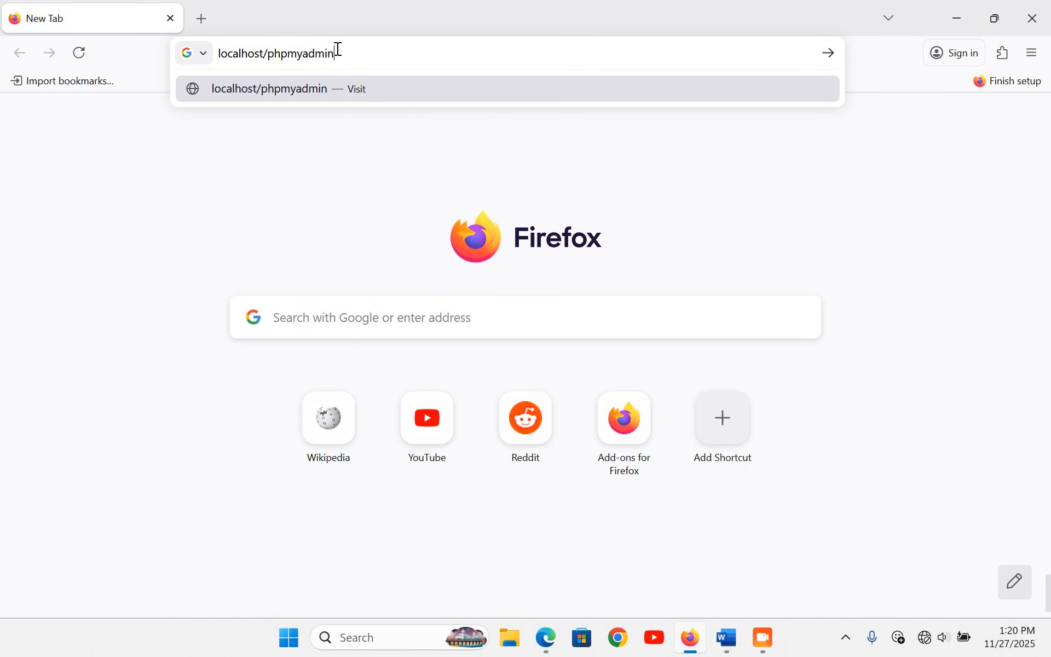
pyautogui.press('Return')
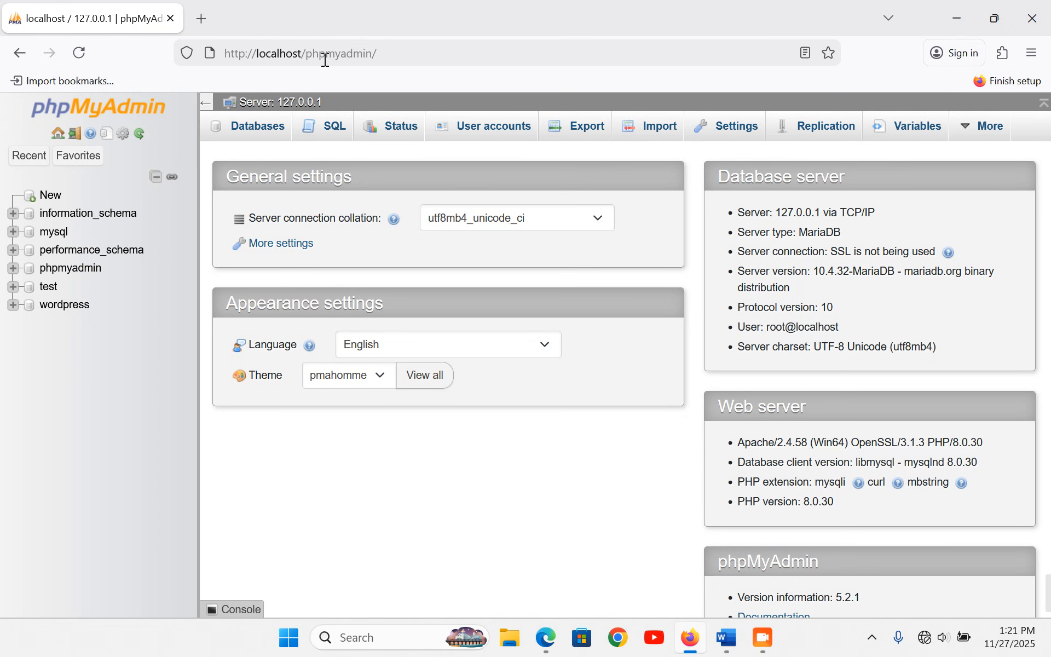
# - Create a new database named 'amina' from the phpMyAdmin sidebar
pyautogui.click(45, 200)
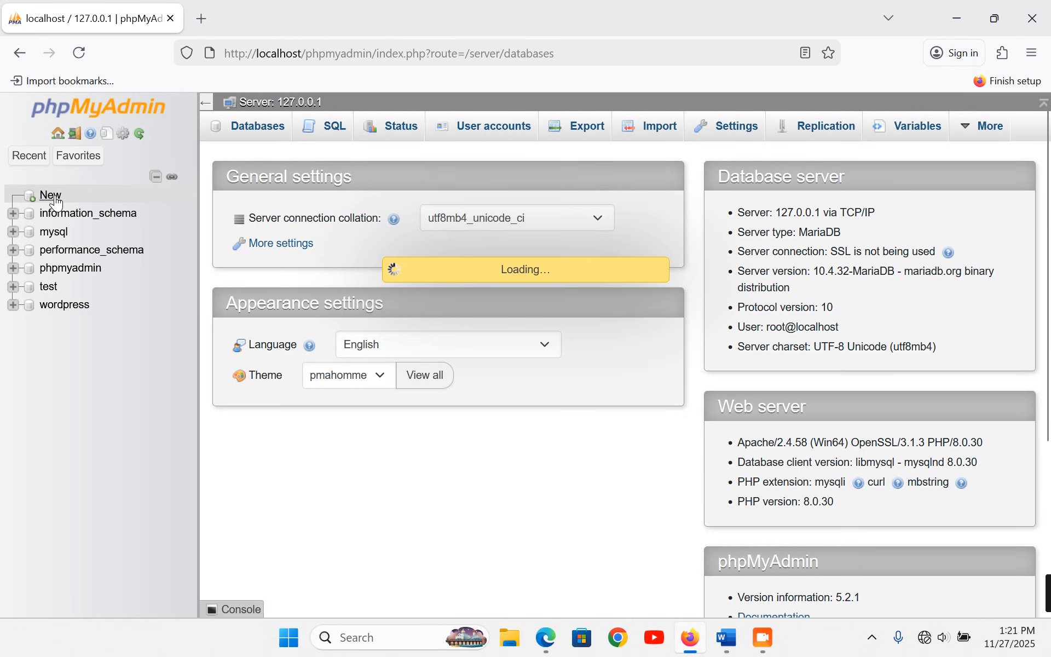
pyautogui.click(278, 264)
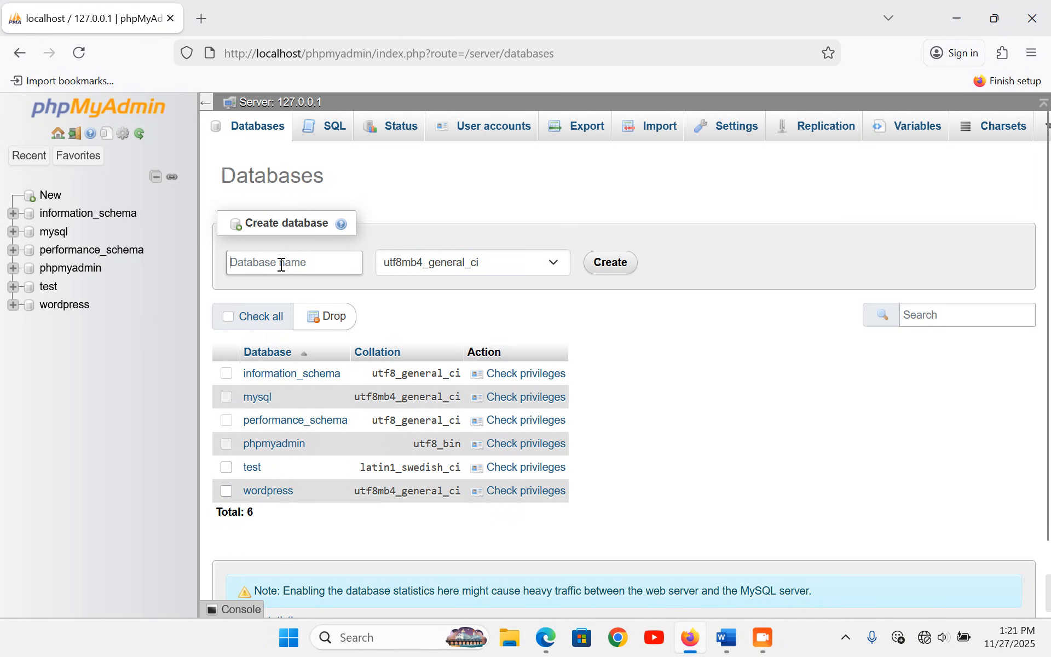
pyautogui.write('amina')
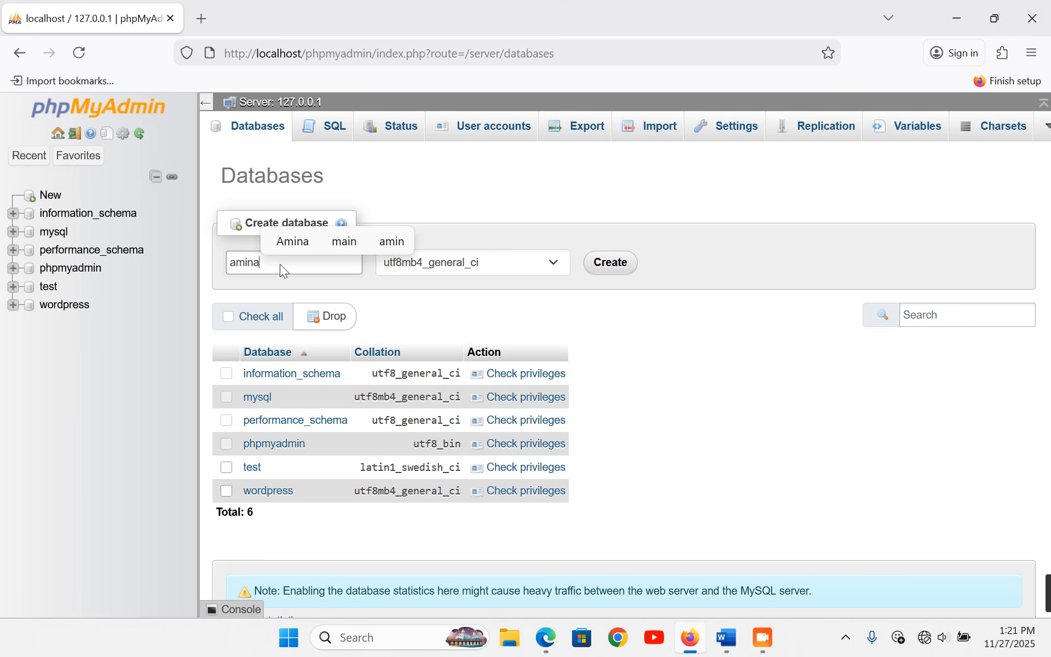
pyautogui.click(547, 178)
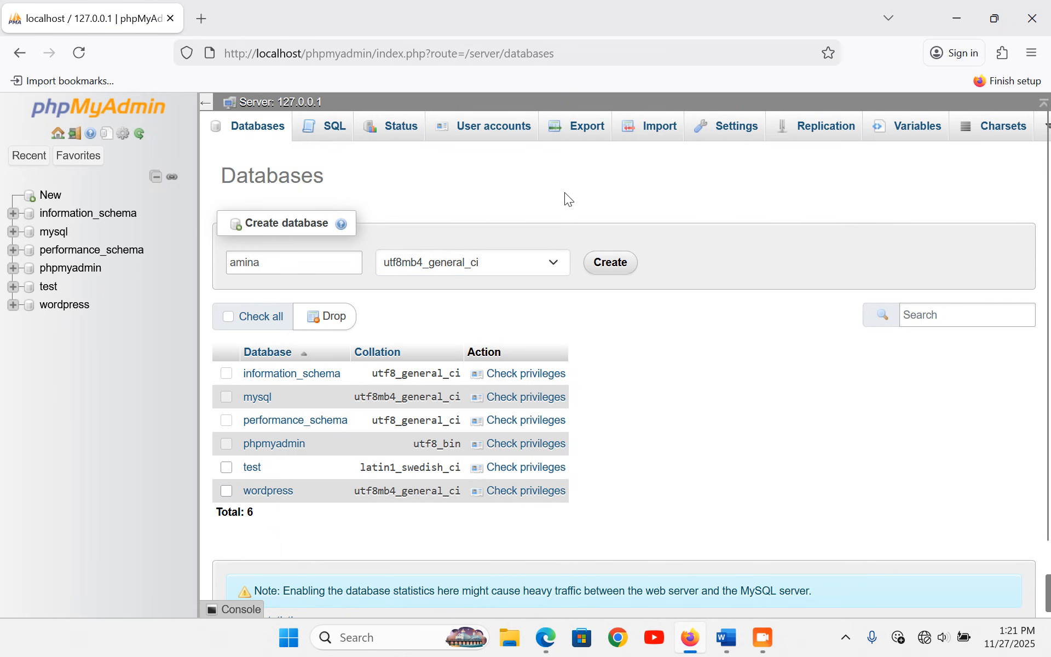
pyautogui.click(612, 264)
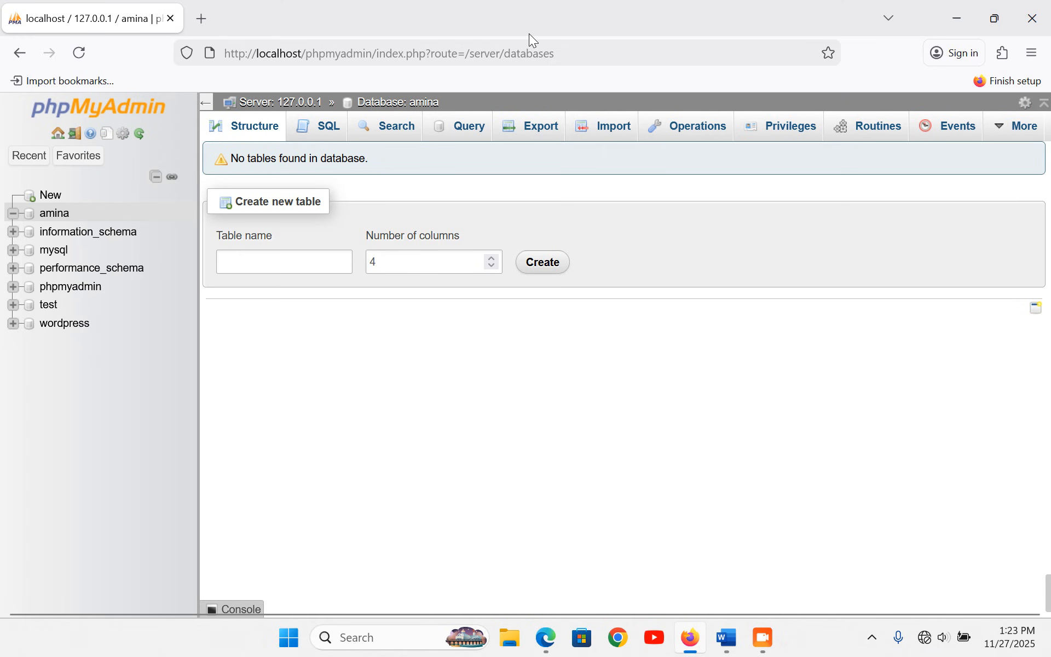
pyautogui.moveTo(589, 54); pyautogui.dragTo(225, 53)
# - Load localhost/amina and begin the WordPress setup configuration
pyautogui.write('loca')
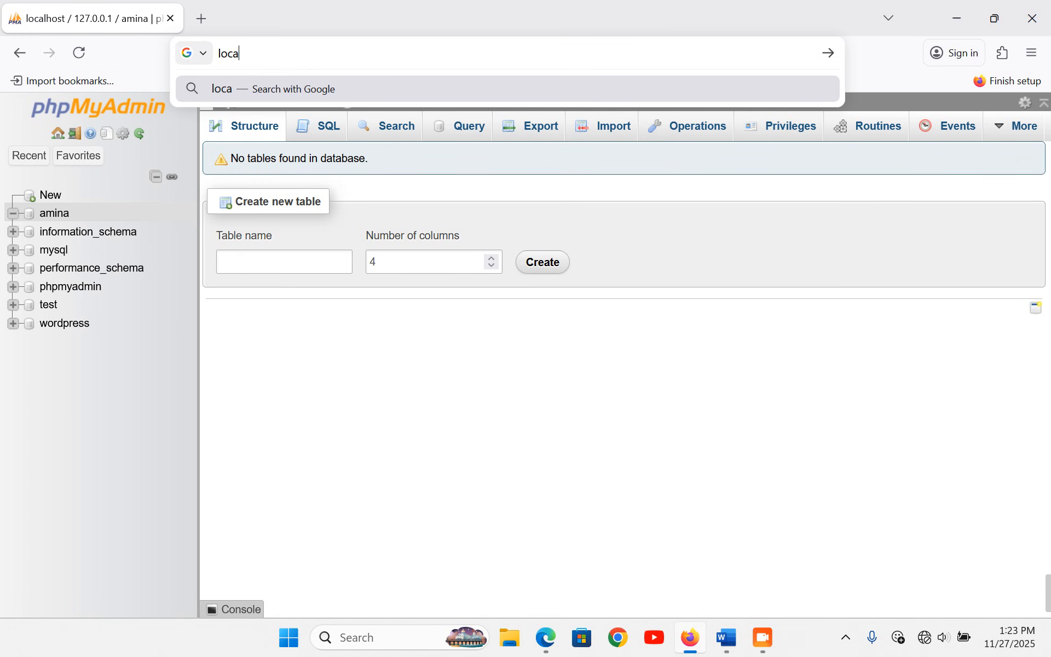
pyautogui.write('lhost')
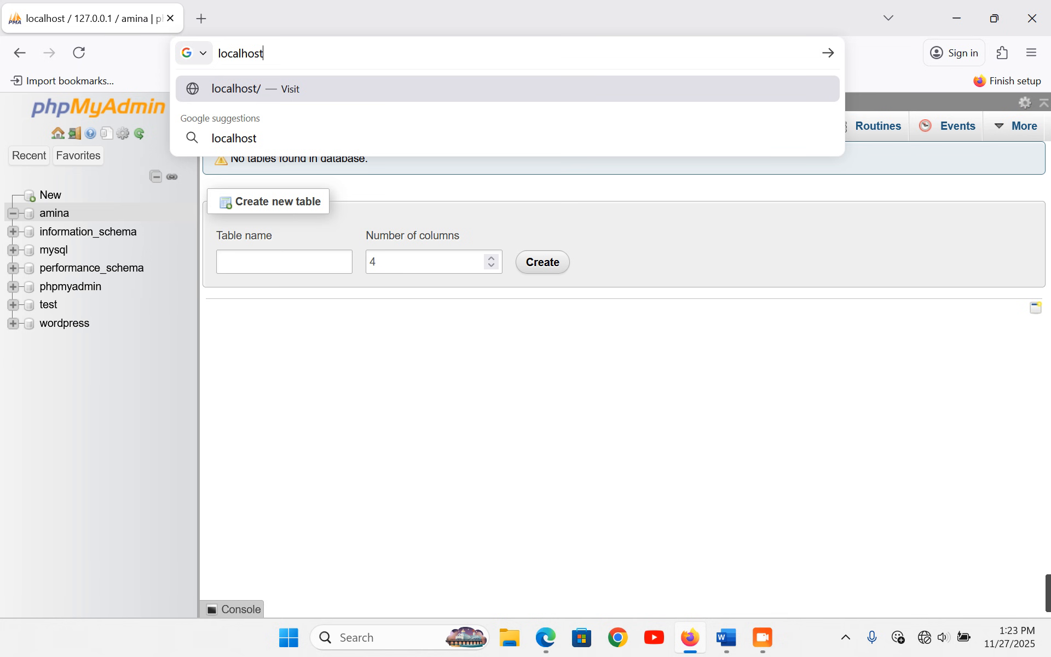
pyautogui.write('/amina')
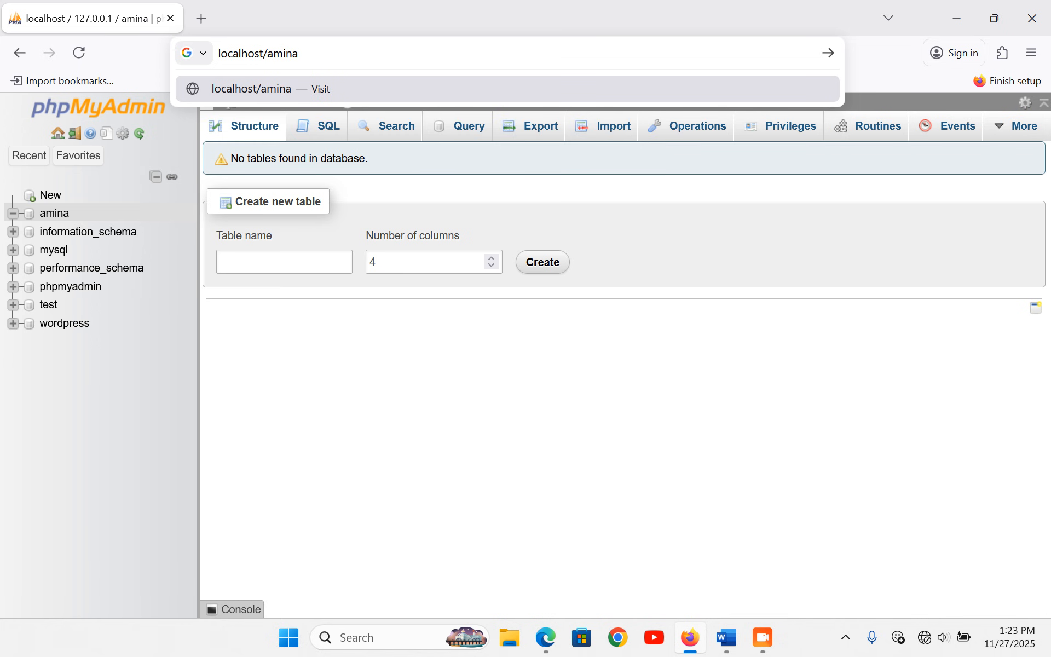
pyautogui.press('Return')
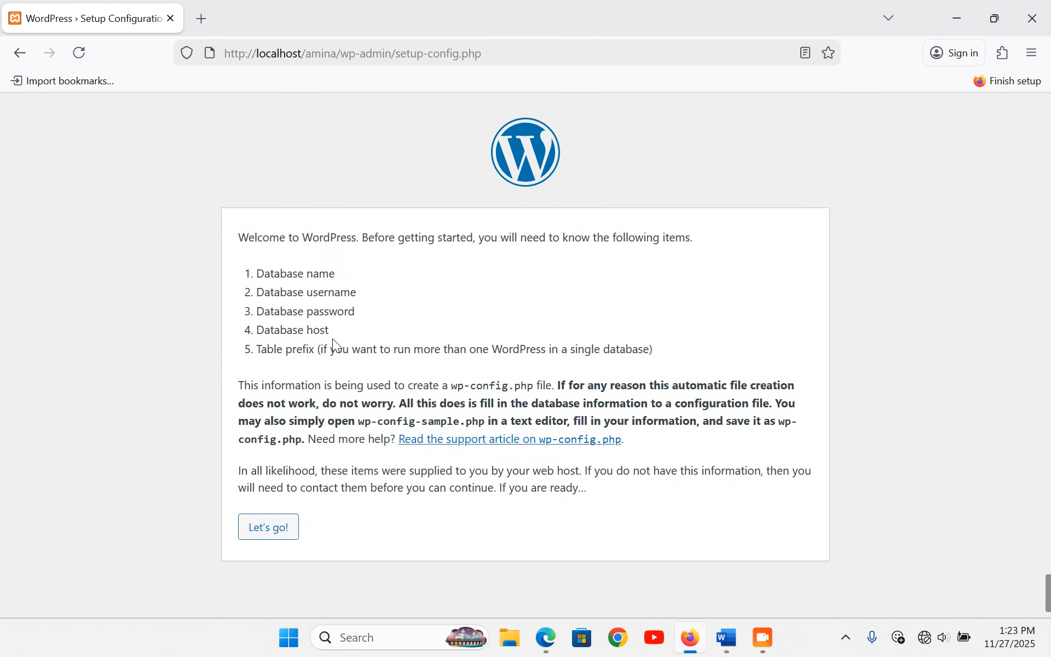
pyautogui.click(273, 529)
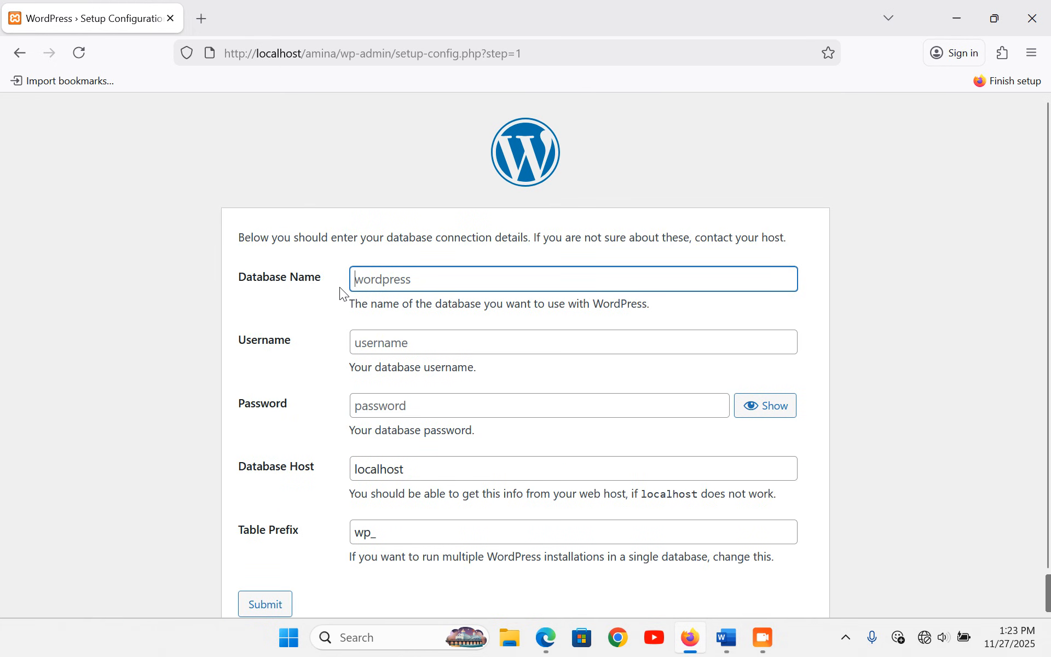
# - Submit database name amina with username root for the connection
pyautogui.write('amina')
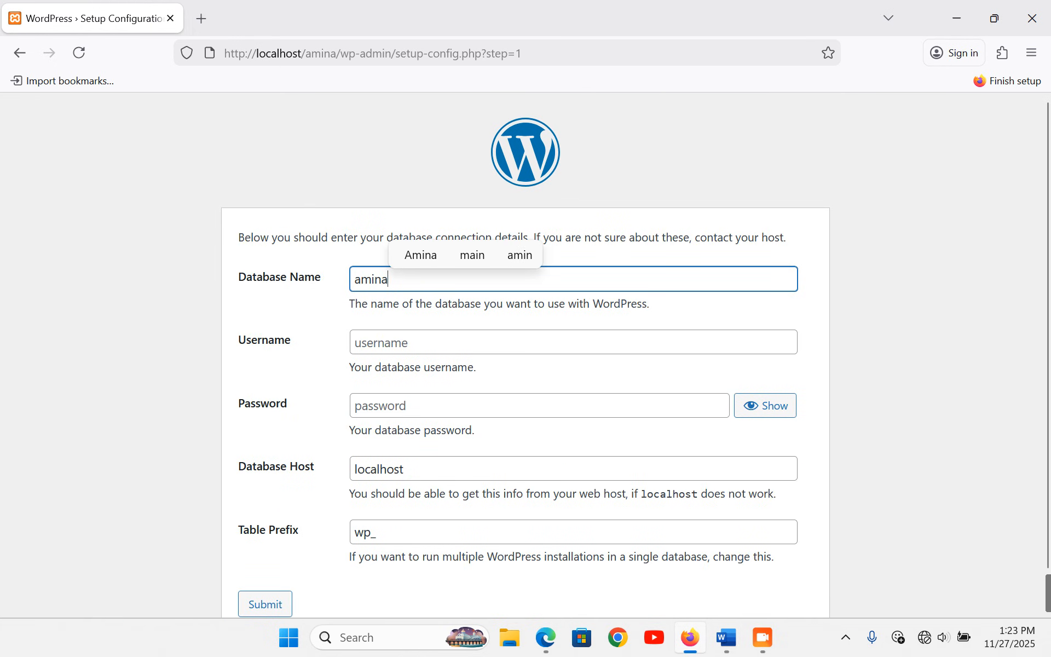
pyautogui.click(386, 345)
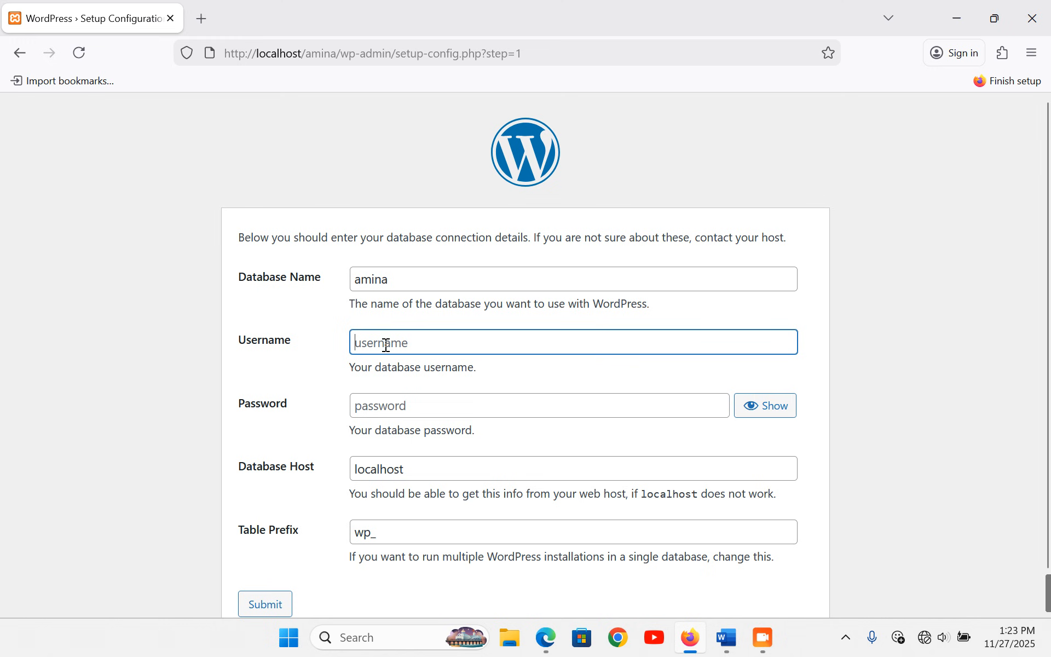
pyautogui.write('root')
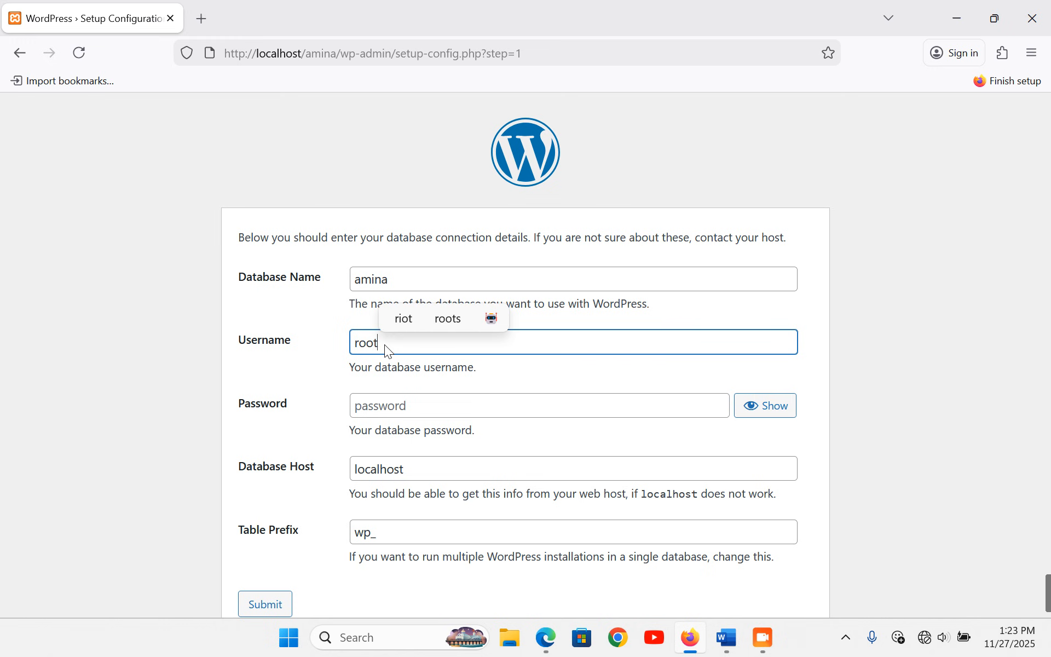
pyautogui.click(288, 279)
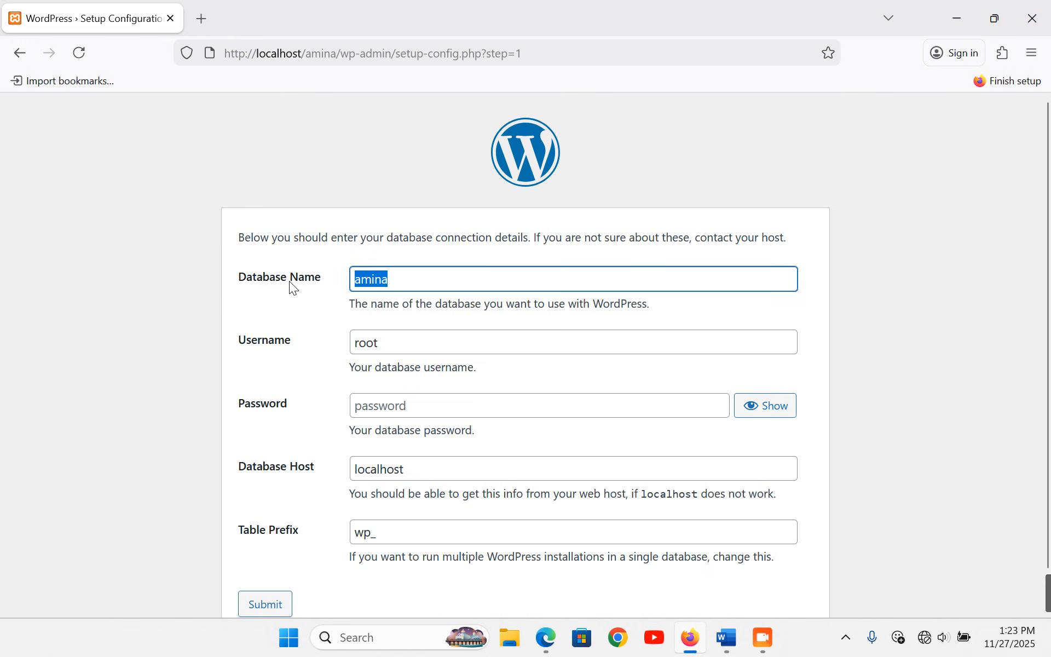
pyautogui.click(416, 285)
pyautogui.click(263, 605)
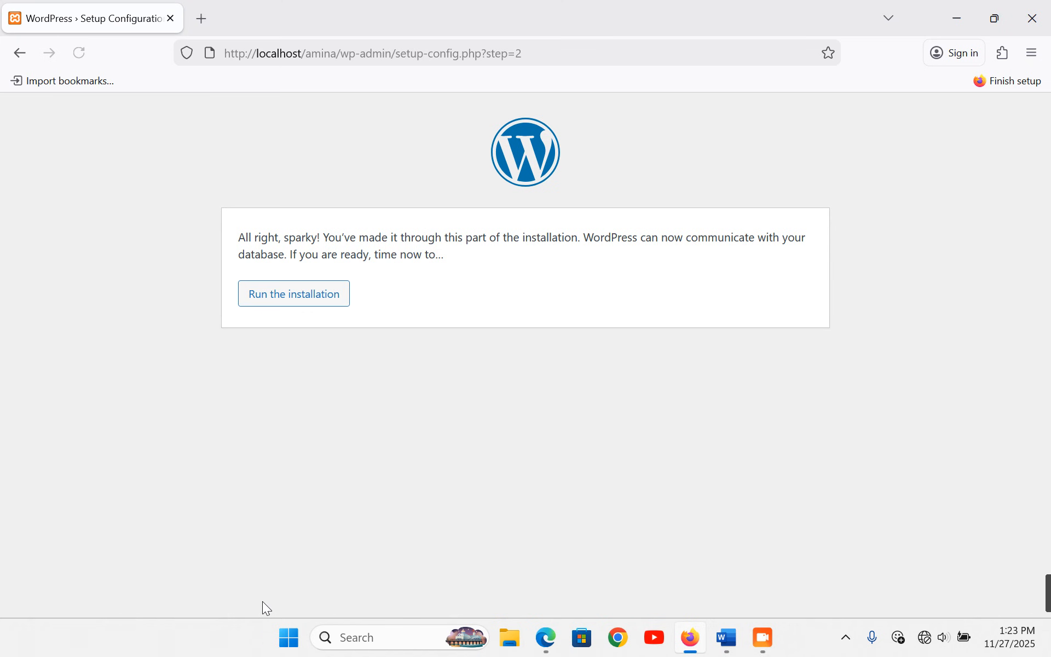
# - Set site title amina, admin username amina, and replace the generated password
pyautogui.click(274, 301)
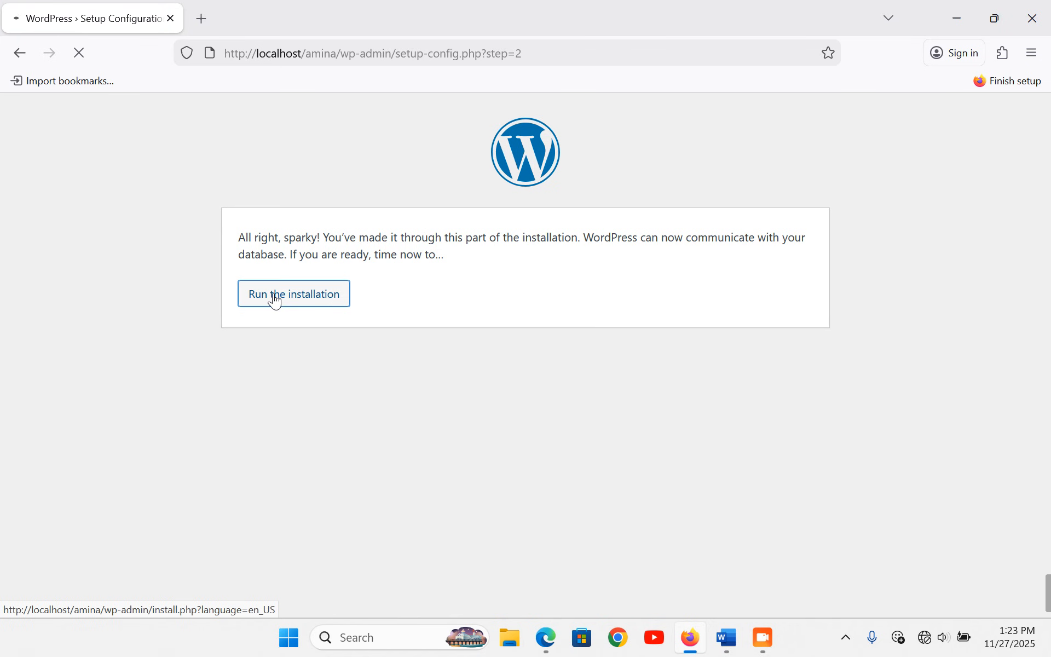
pyautogui.click(355, 420)
pyautogui.write('amina')
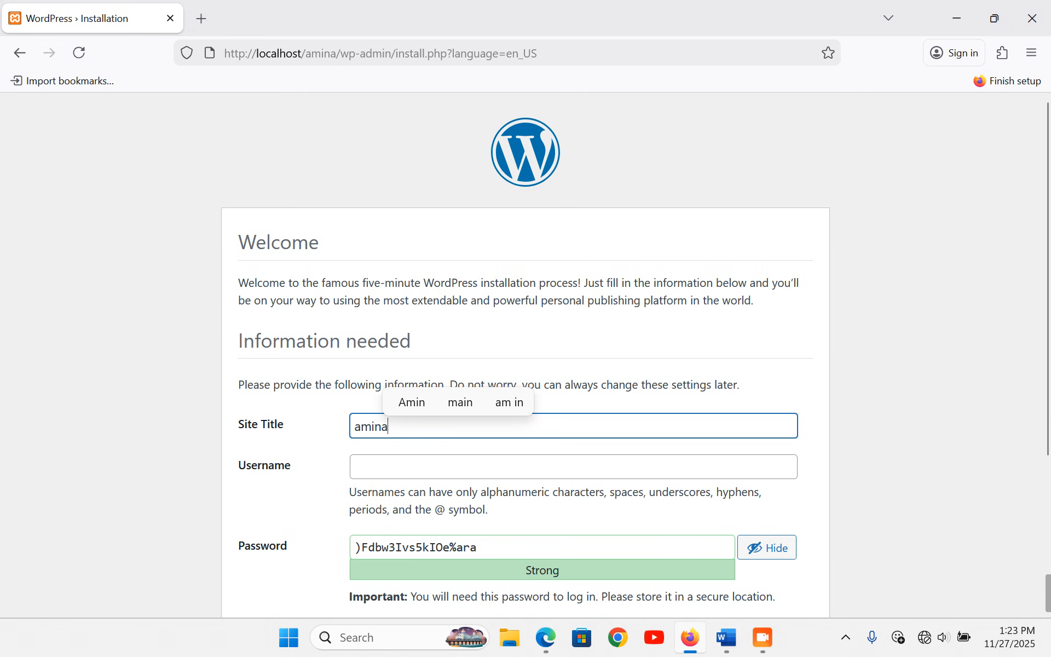
pyautogui.click(368, 463)
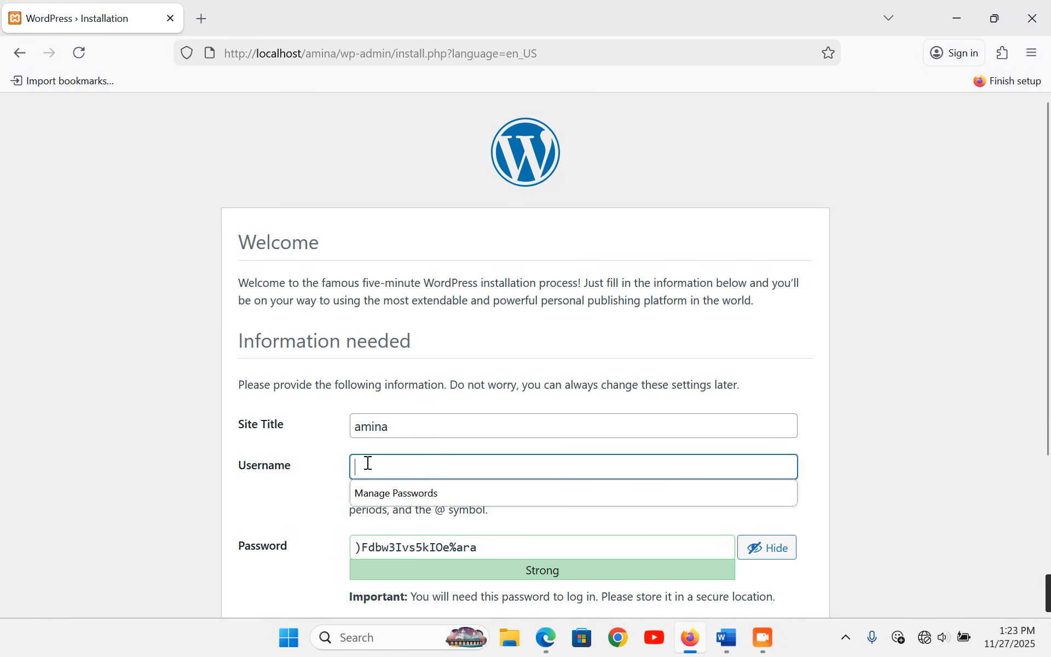
pyautogui.write('amina')
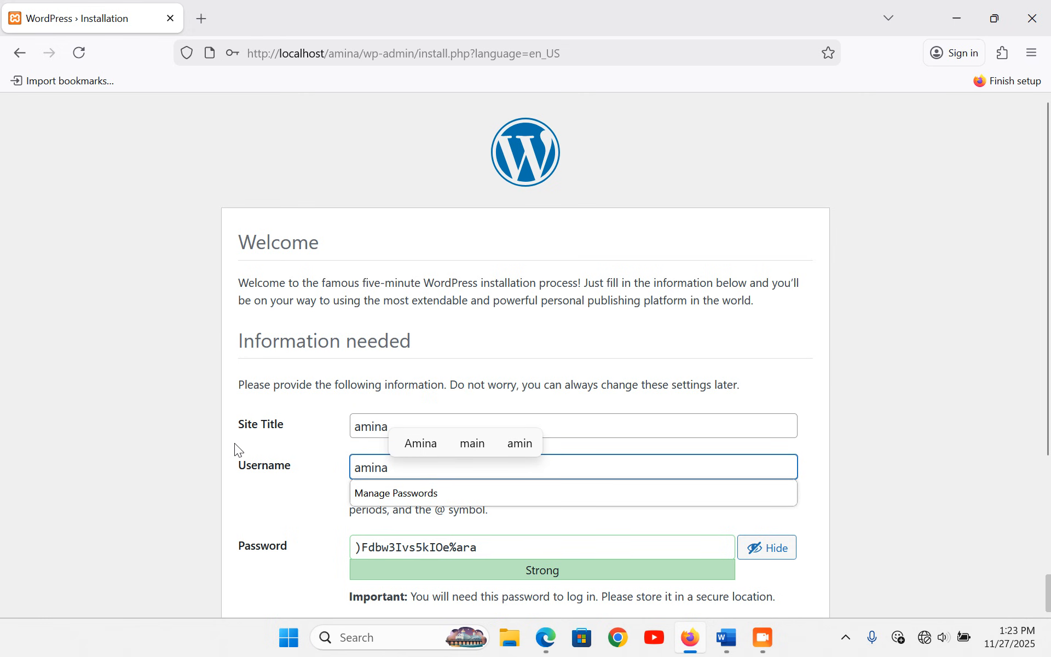
pyautogui.click(227, 442)
pyautogui.moveTo(479, 547); pyautogui.dragTo(334, 548)
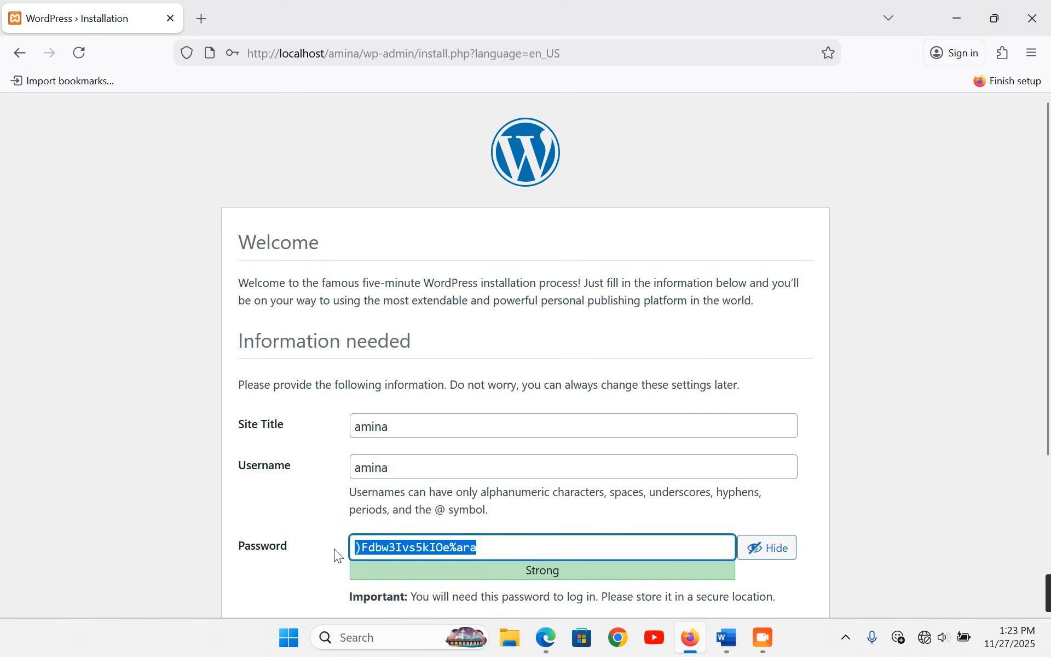
pyautogui.write('amina')
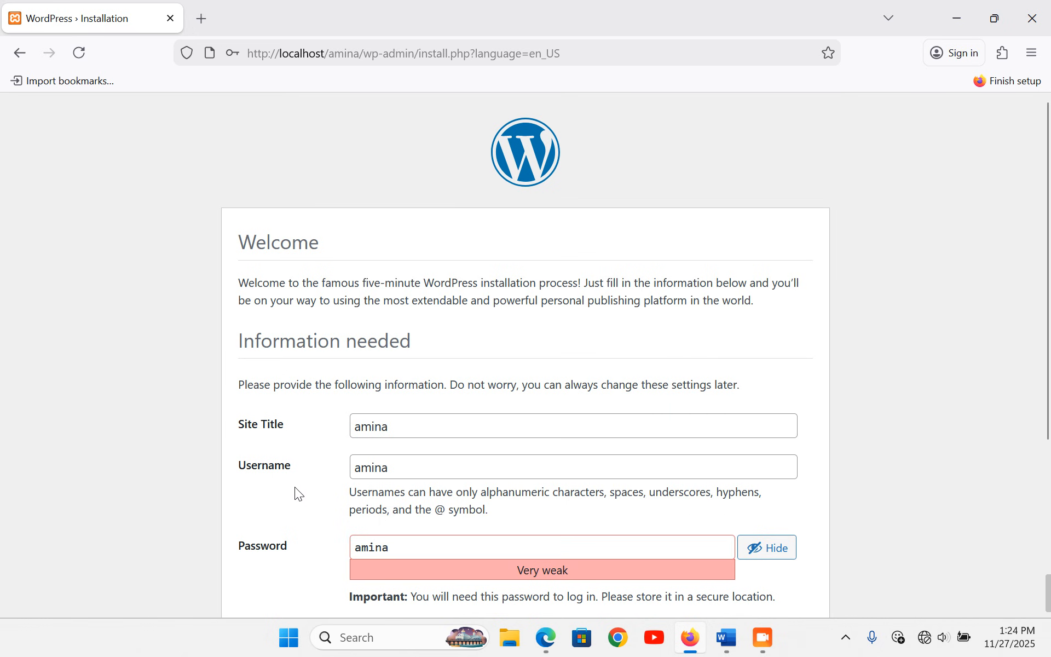
# - Enter the admin e-mail address and install WordPress
pyautogui.scroll(-3, 295, 487)
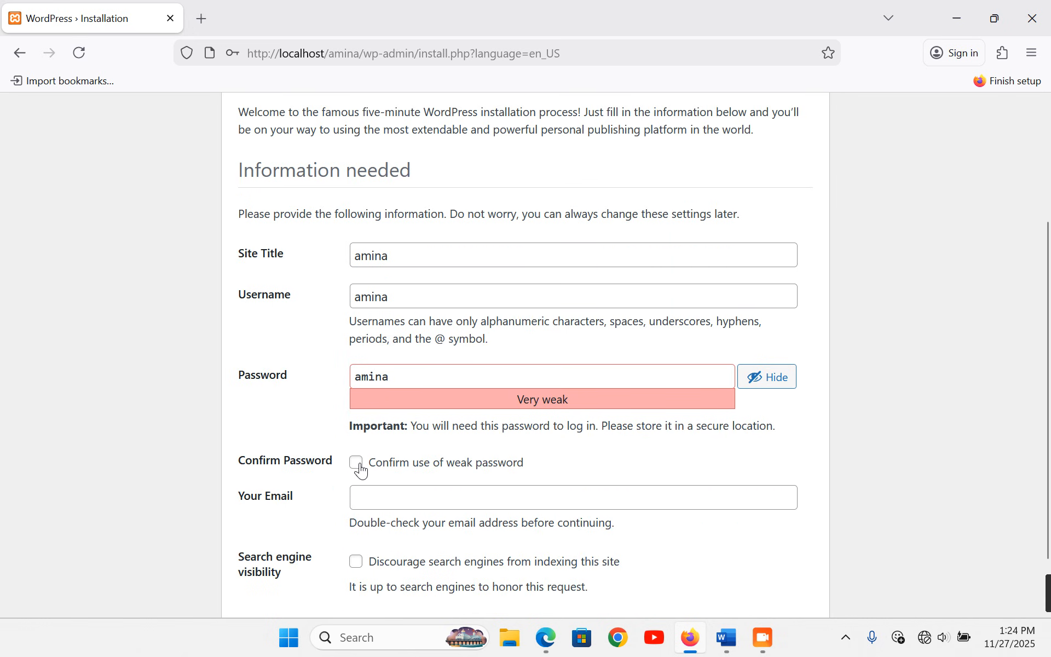
pyautogui.scroll(-1, 361, 449)
pyautogui.click(368, 431)
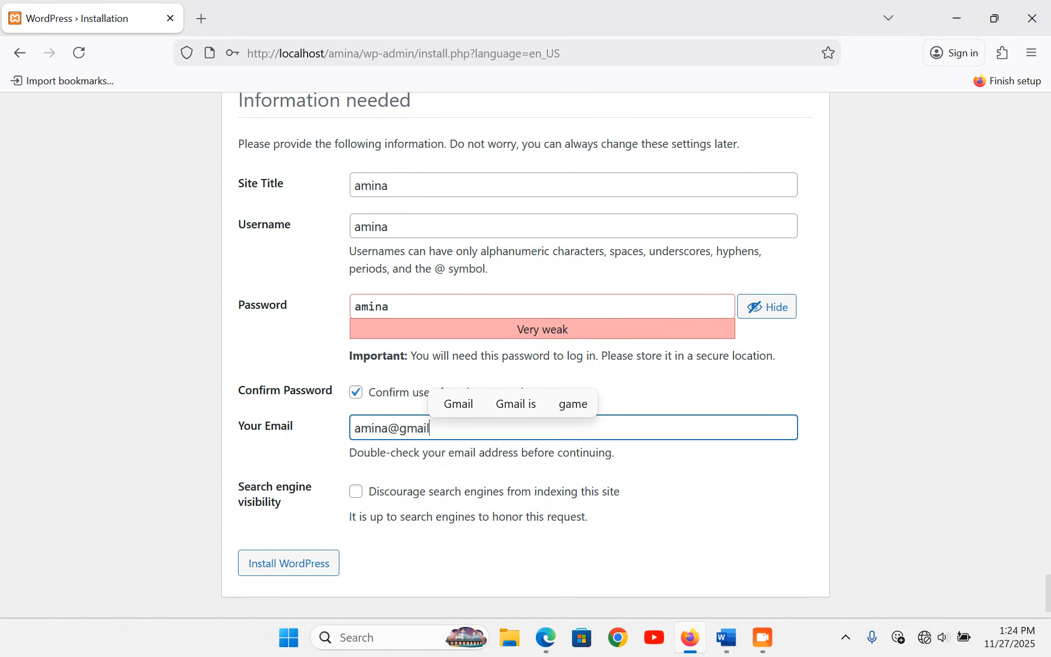
pyautogui.click(280, 457)
pyautogui.click(282, 572)
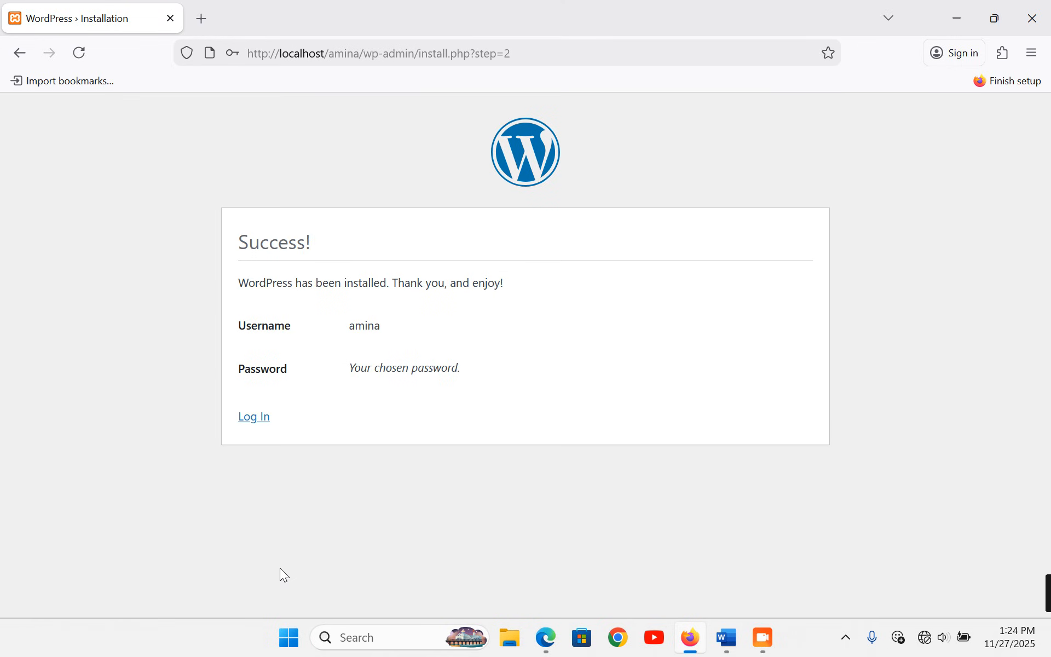
# - Go to the login form and enter the username amina
pyautogui.click(261, 416)
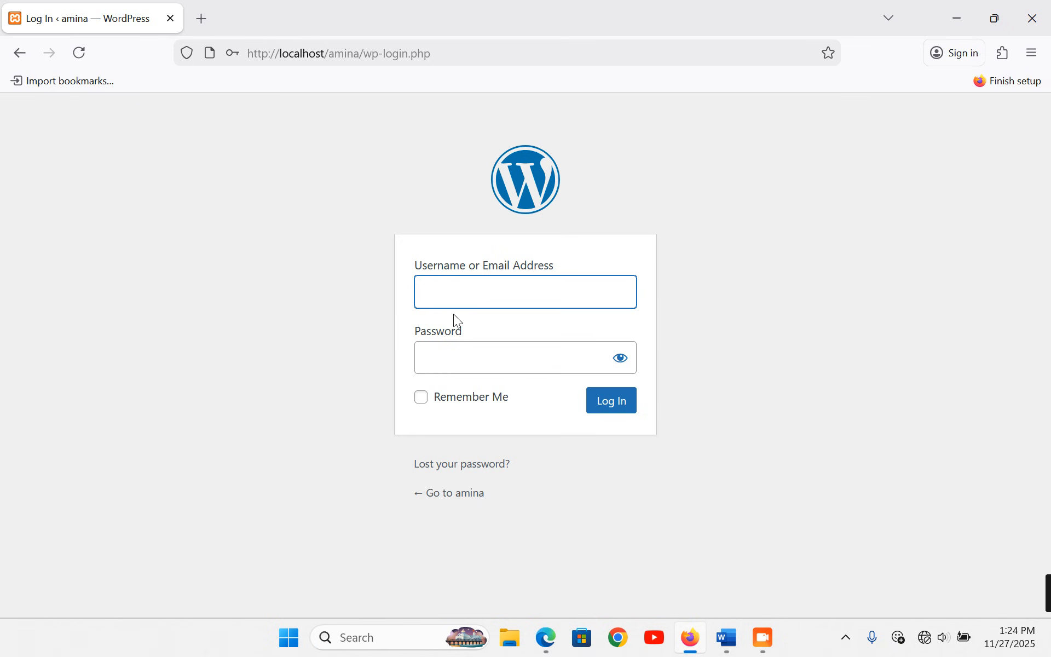
pyautogui.write('amina')
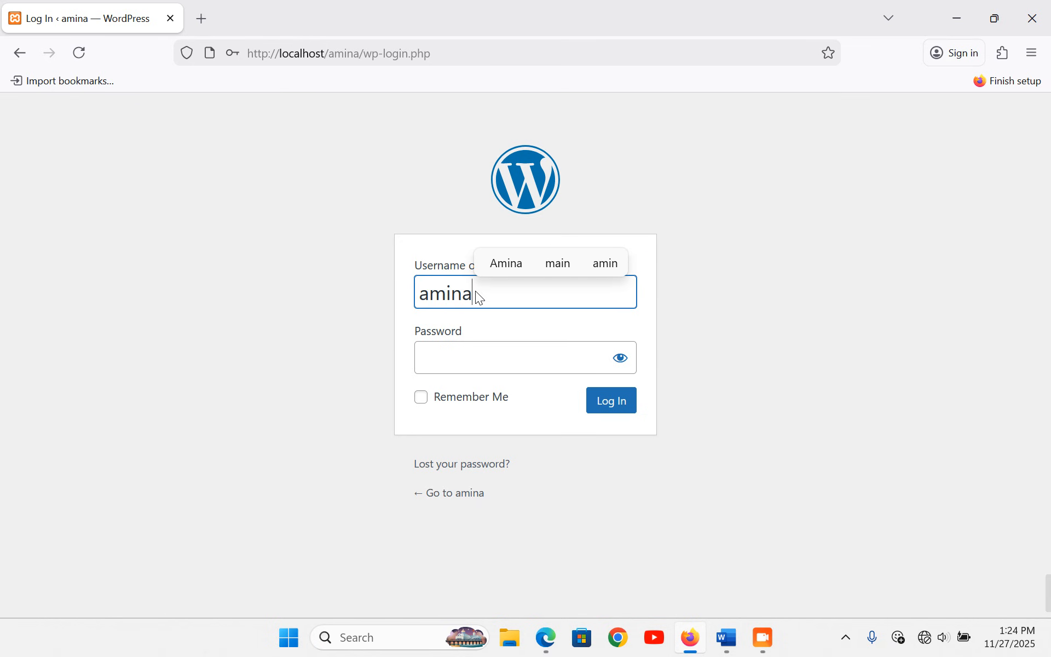
pyautogui.click(426, 365)
# - Enter the account password, reveal it to check, and log in to the dashboard
pyautogui.write('12345')
pyautogui.click(621, 362)
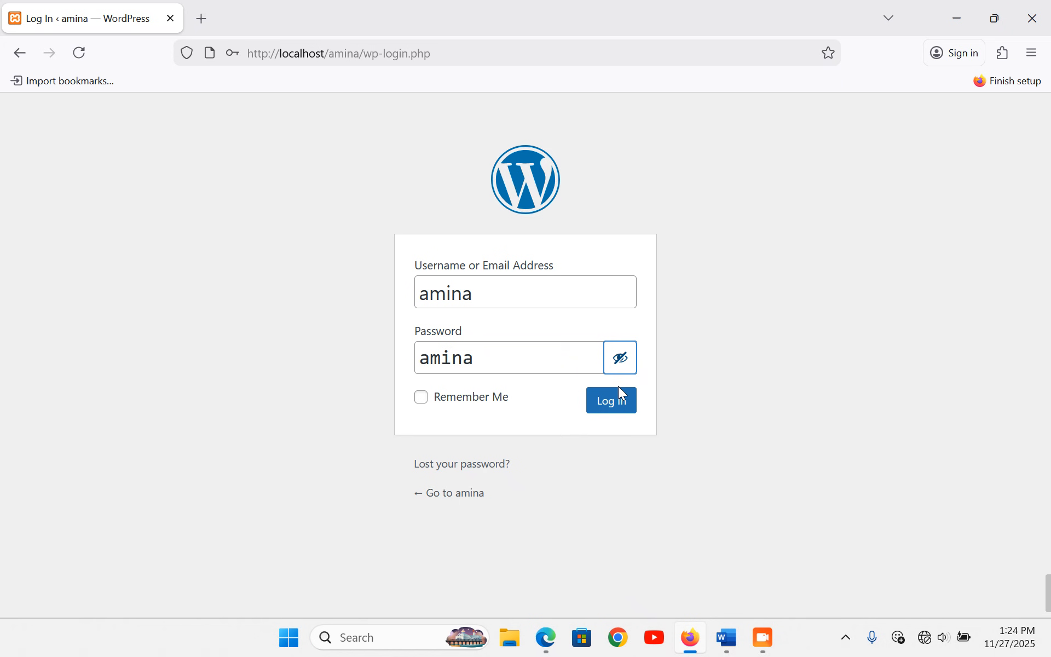
pyautogui.click(620, 409)
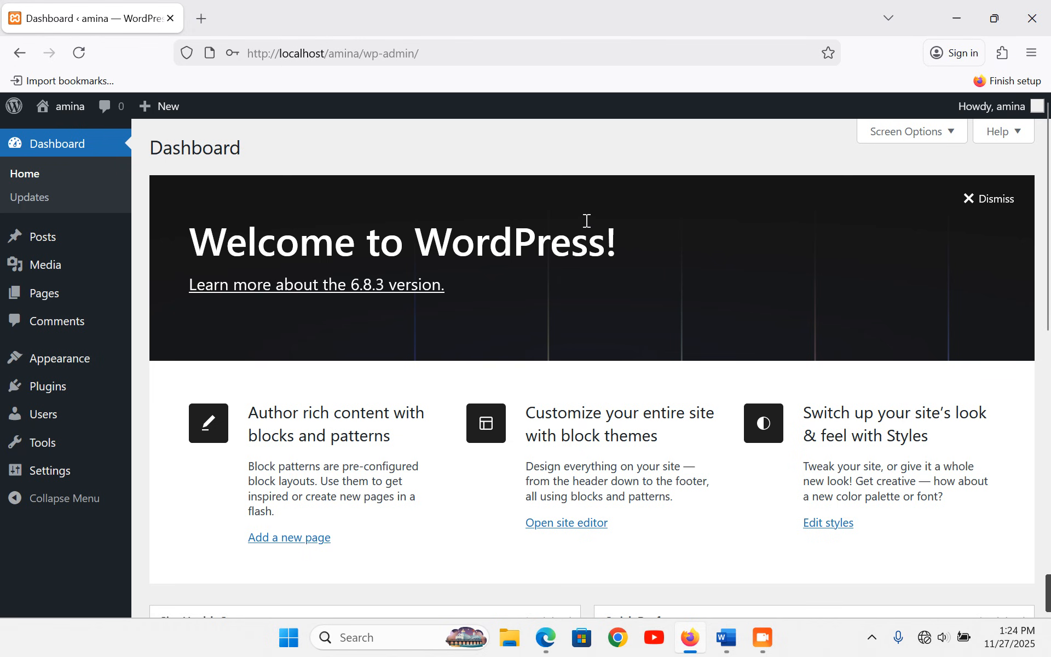
# - Open localhost/amina in a new tab to view the live site
pyautogui.click(203, 16)
pyautogui.write('lo')
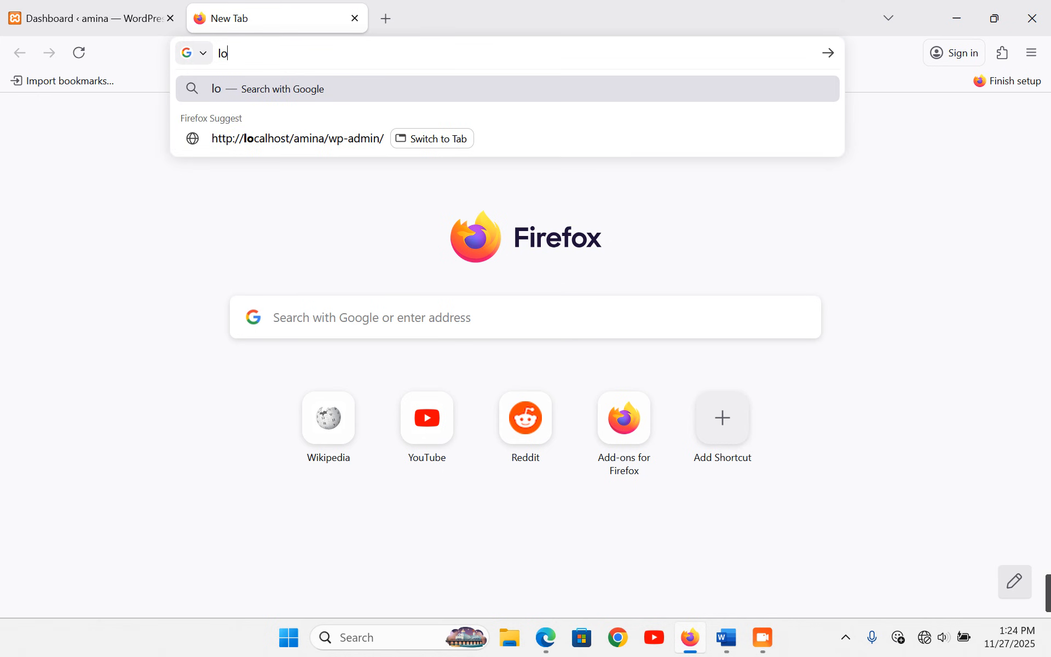
pyautogui.write('calho')
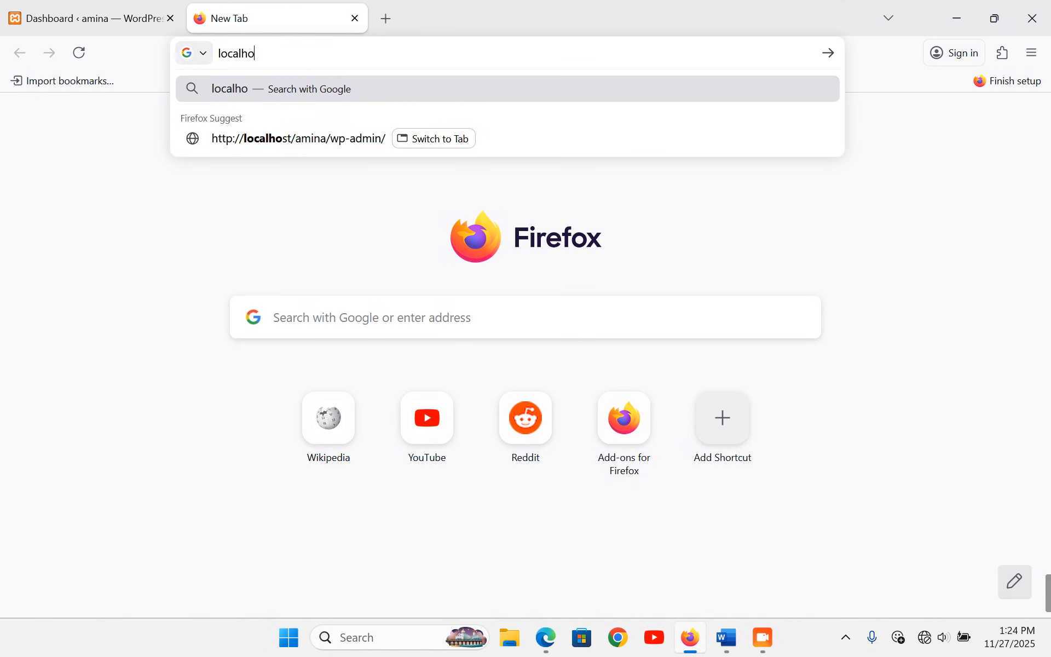
pyautogui.write('st/amina')
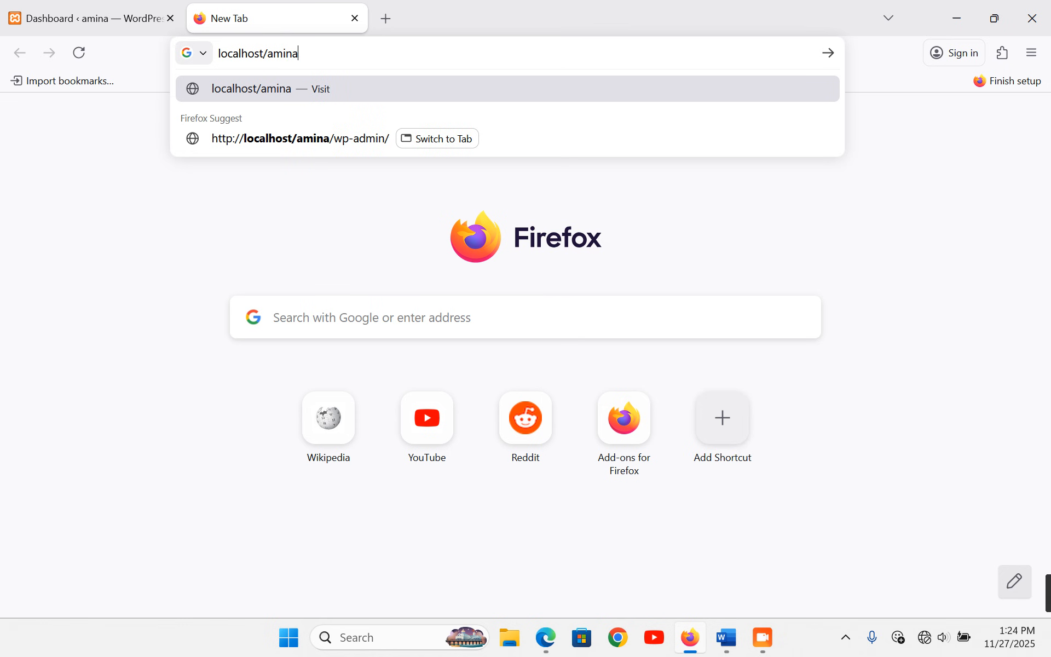
pyautogui.press('Return')
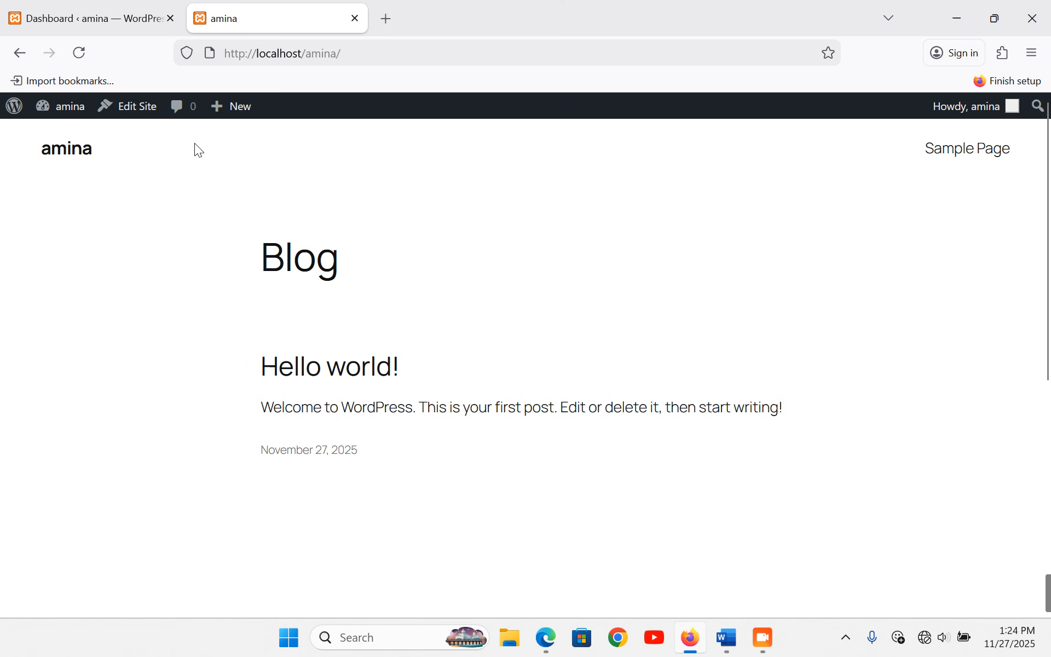
# - Move the default Hello world post to the Trash with a bulk action
pyautogui.click(112, 19)
pyautogui.moveTo(42, 235)
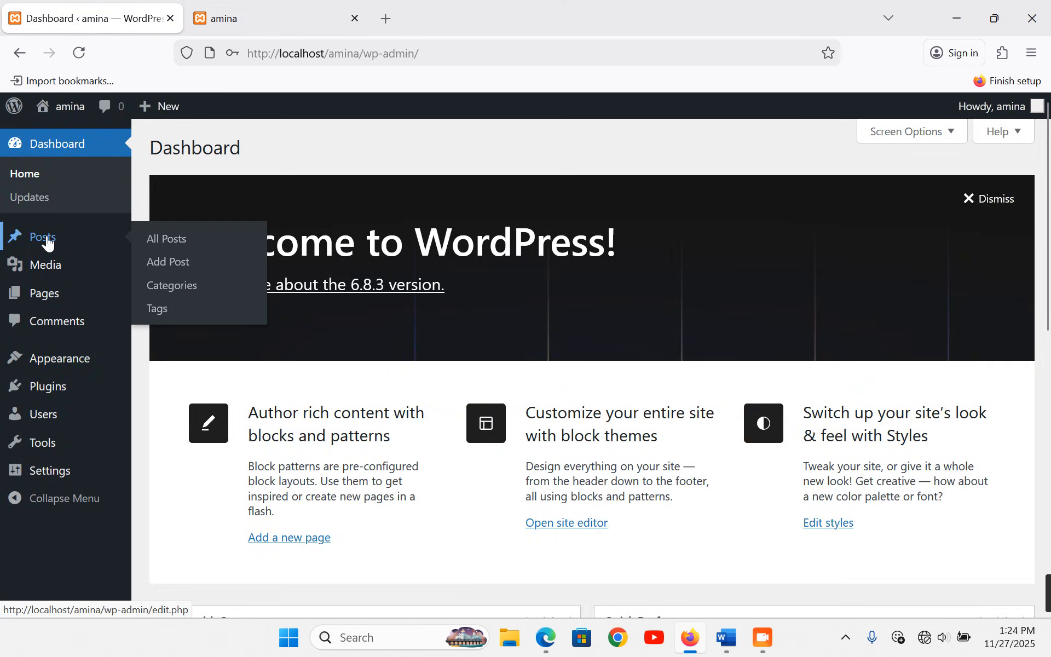
pyautogui.click(167, 240)
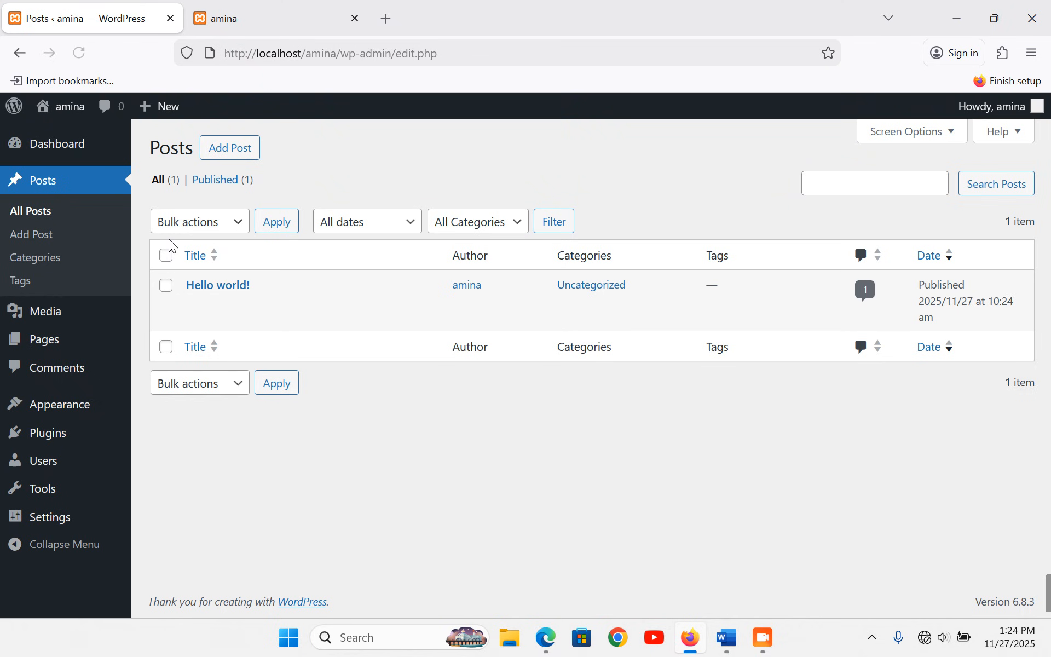
pyautogui.click(165, 255)
pyautogui.click(236, 383)
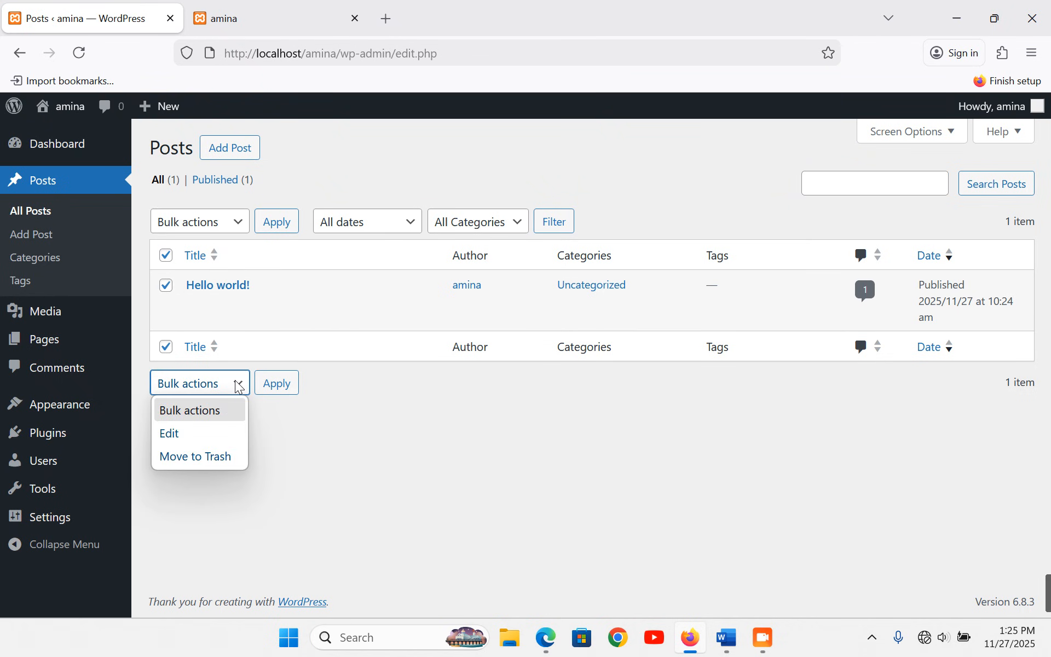
pyautogui.click(202, 458)
pyautogui.click(281, 385)
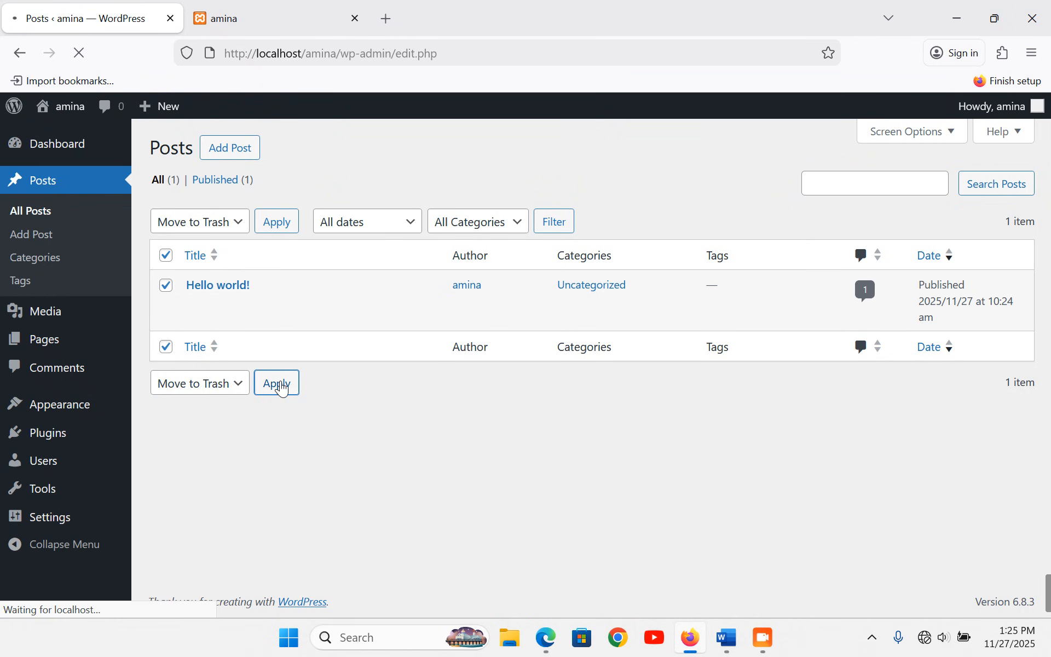
# - Trash the Privacy Policy and Sample Page pages, then return to the Dashboard
pyautogui.moveTo(14, 346)
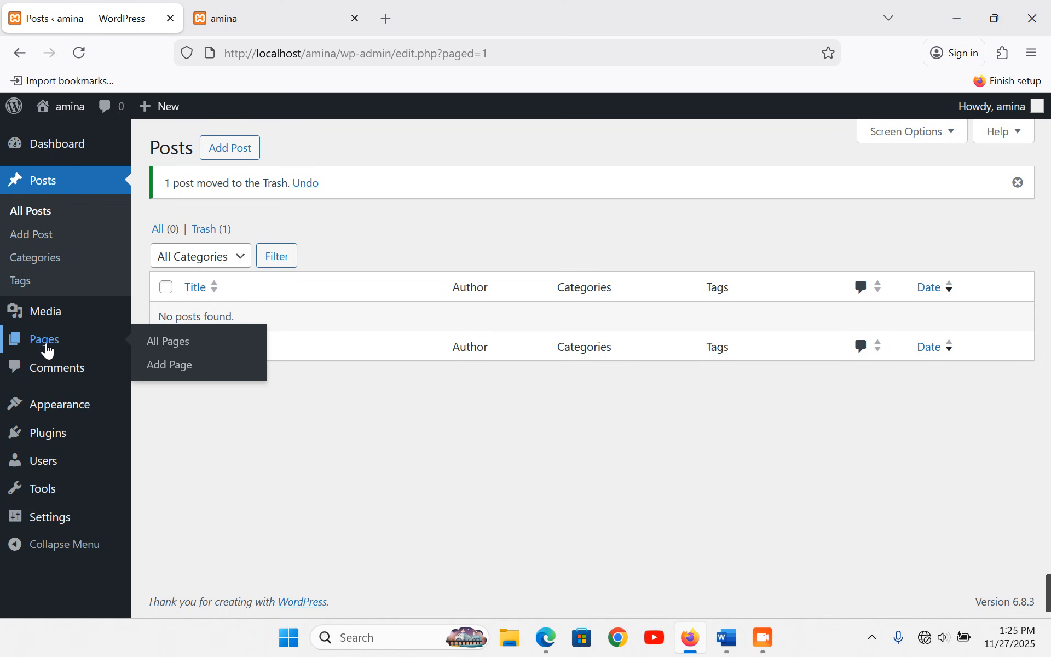
pyautogui.click(164, 347)
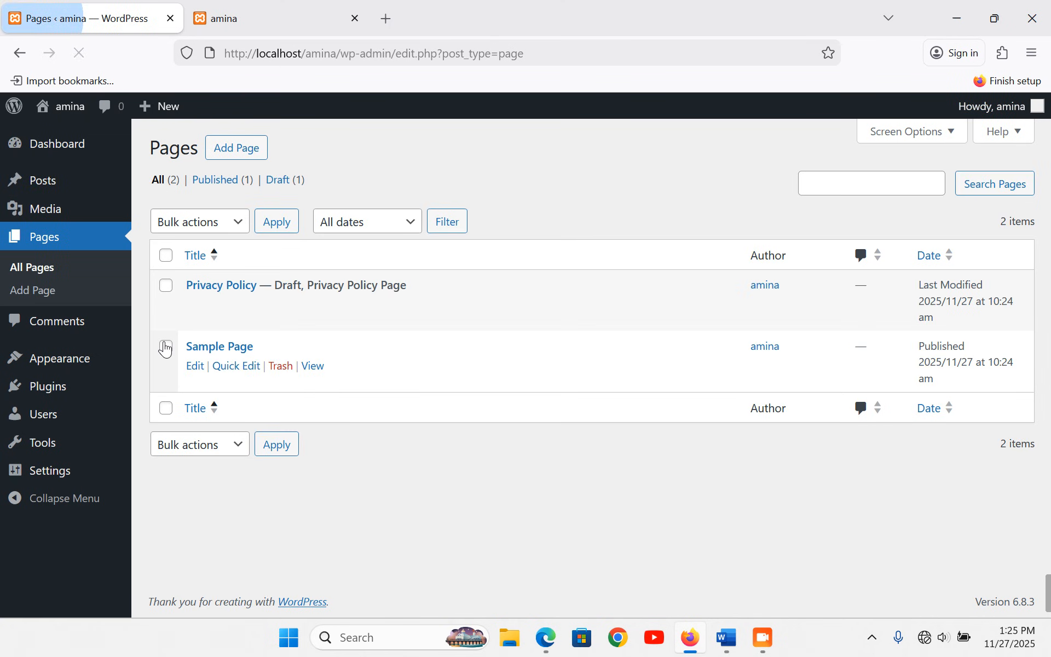
pyautogui.click(166, 255)
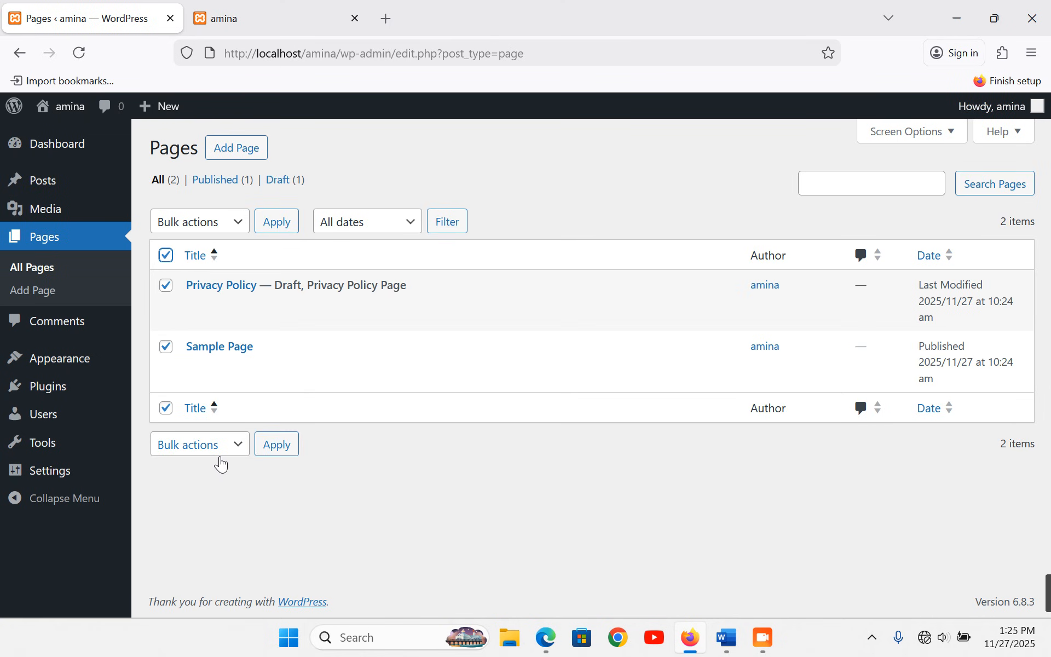
pyautogui.click(218, 461)
pyautogui.click(183, 518)
pyautogui.click(291, 445)
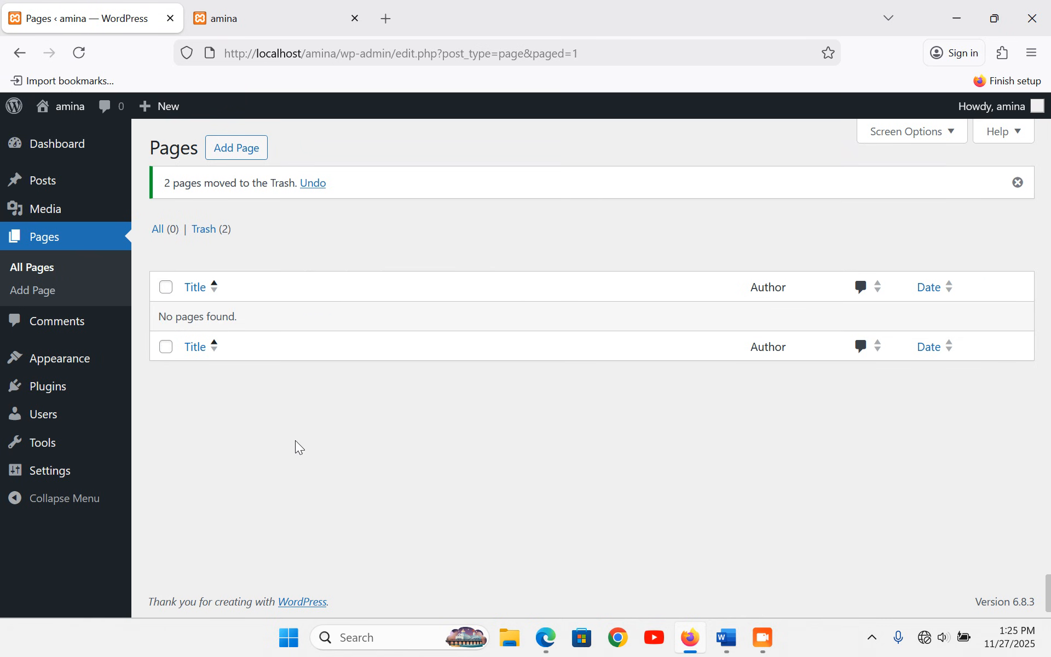
pyautogui.click(79, 52)
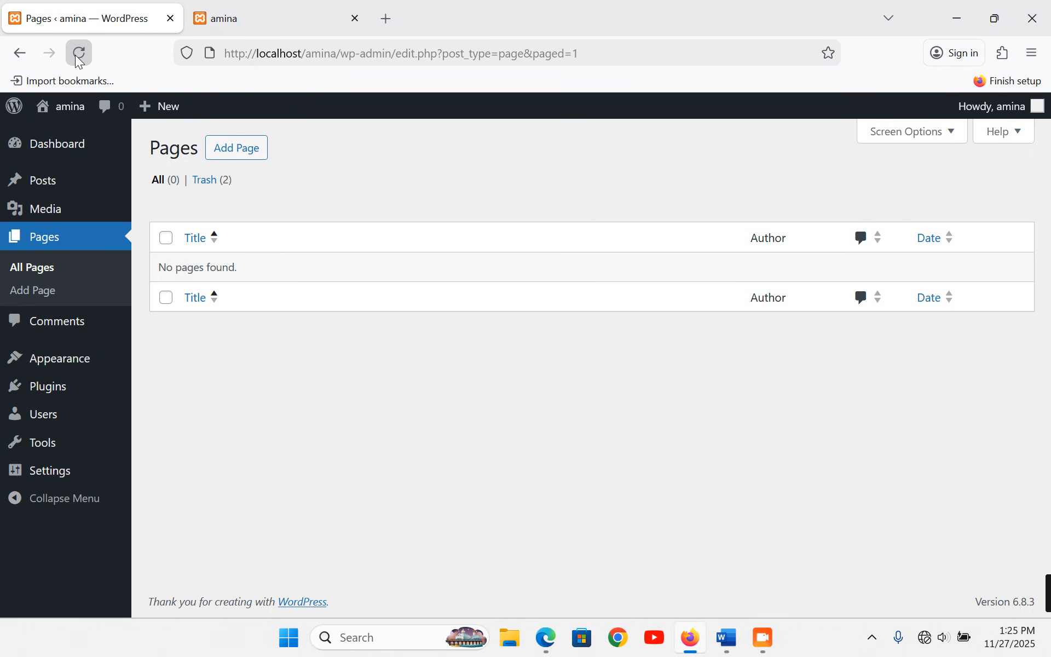
pyautogui.click(68, 147)
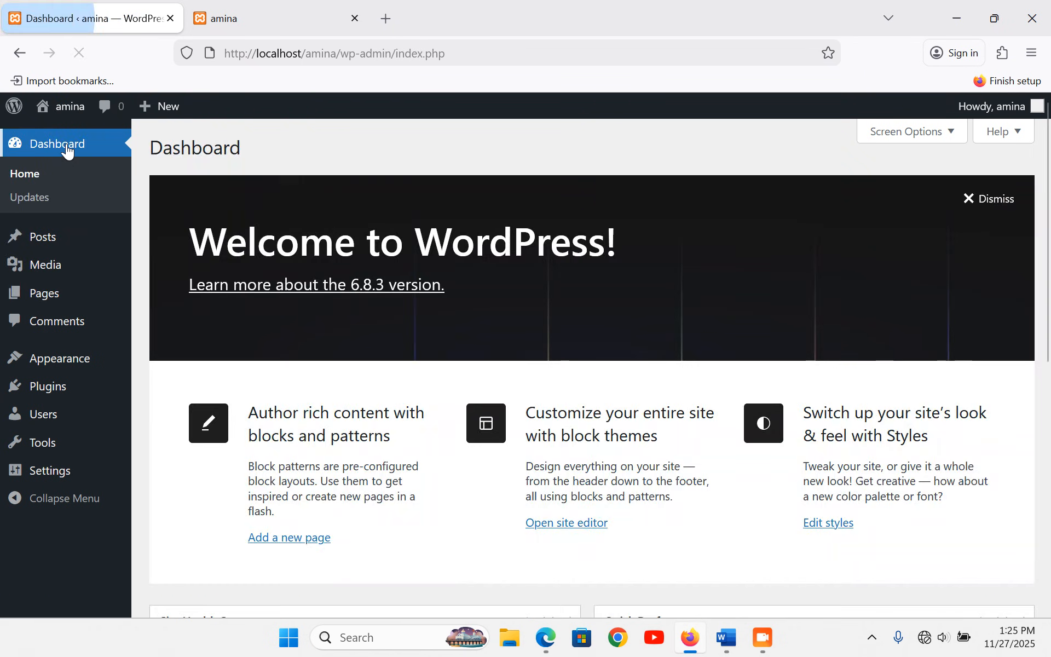
# - Go to Appearance > Themes and open Add Theme, which shows a connection error
pyautogui.moveTo(62, 368)
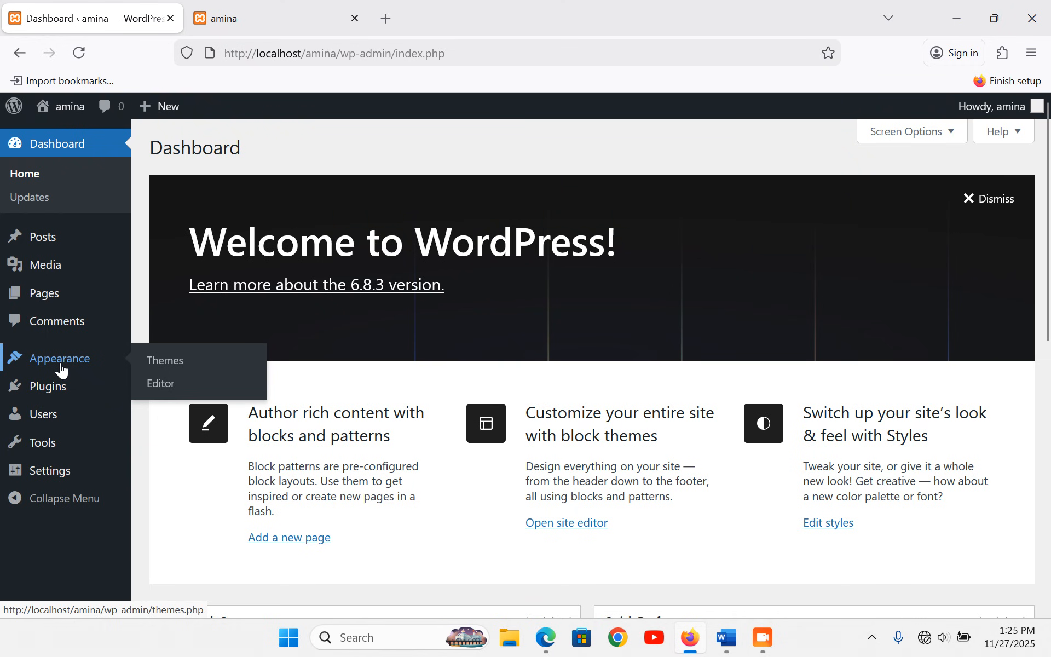
pyautogui.click(171, 366)
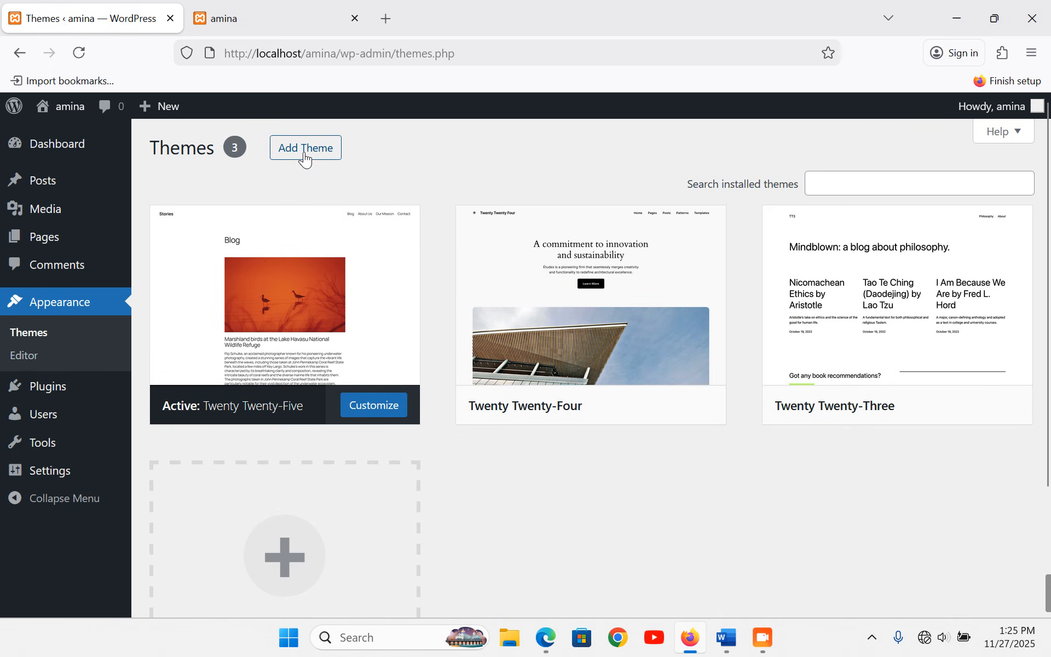
pyautogui.click(305, 157)
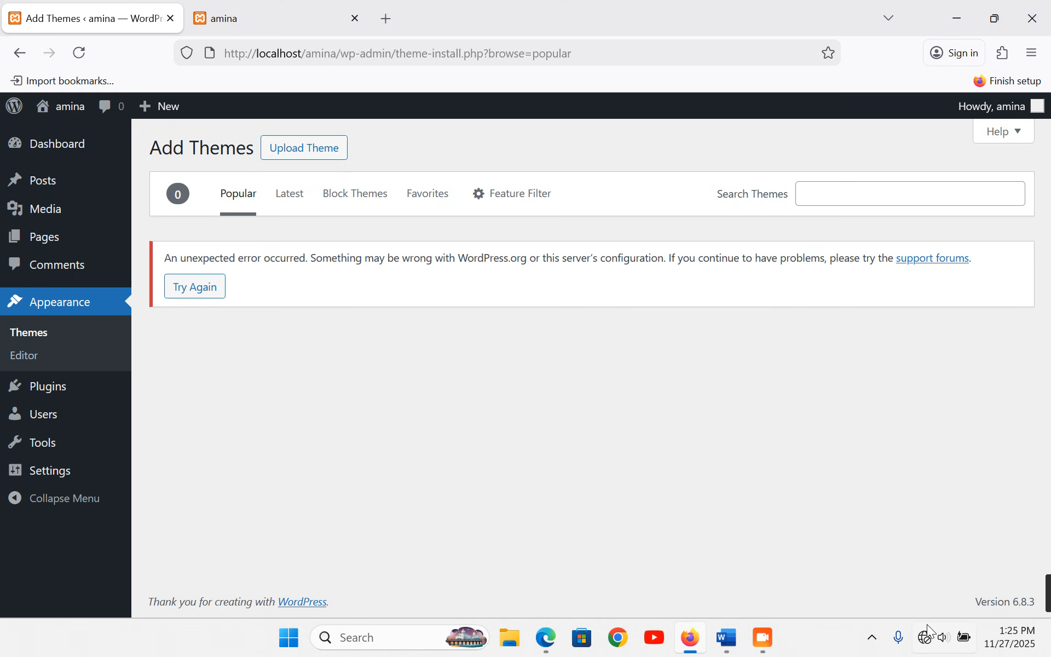
# - Upload astra.4.11.15.zip from the Desktop's WordPress Setup Files folder as a theme
pyautogui.moveTo(929, 650)
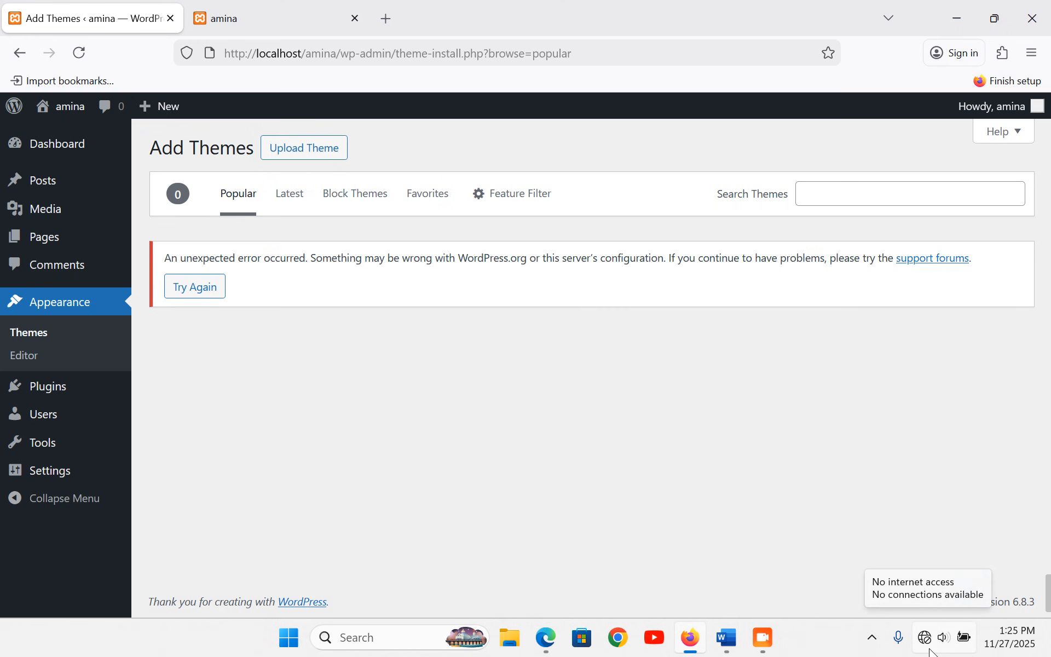
pyautogui.click(291, 154)
pyautogui.click(481, 296)
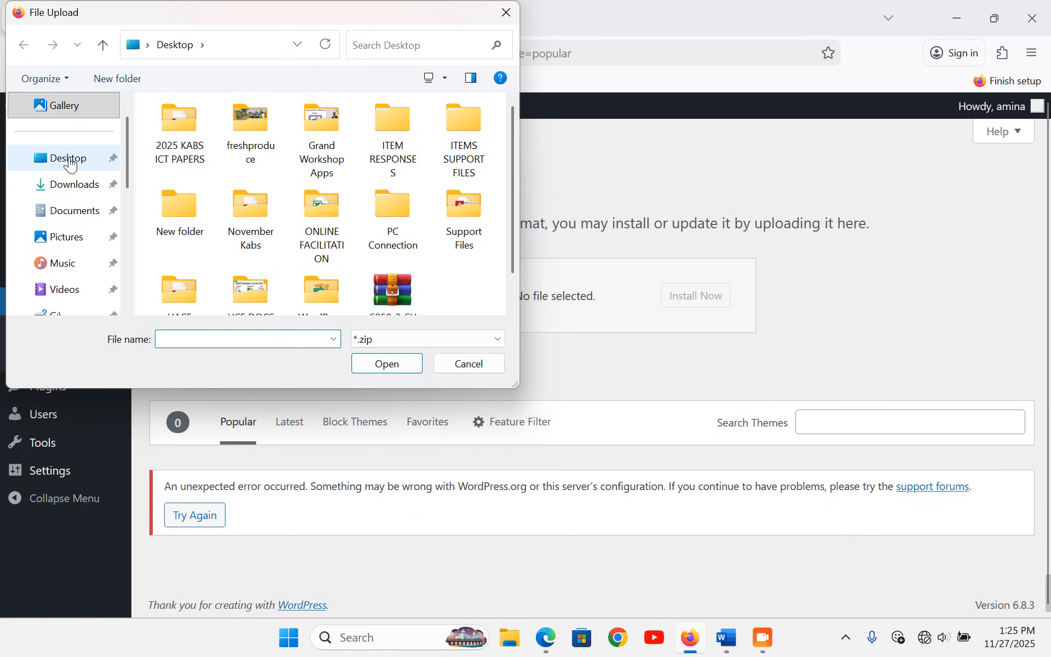
pyautogui.click(70, 164)
pyautogui.moveTo(515, 385); pyautogui.dragTo(660, 500)
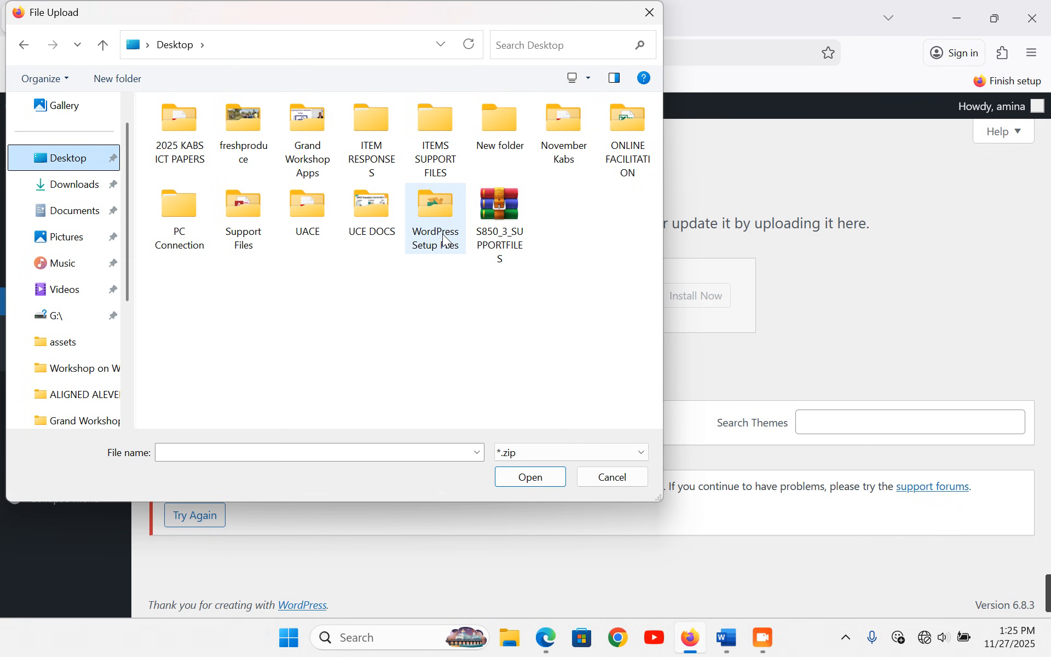
pyautogui.doubleClick(440, 216)
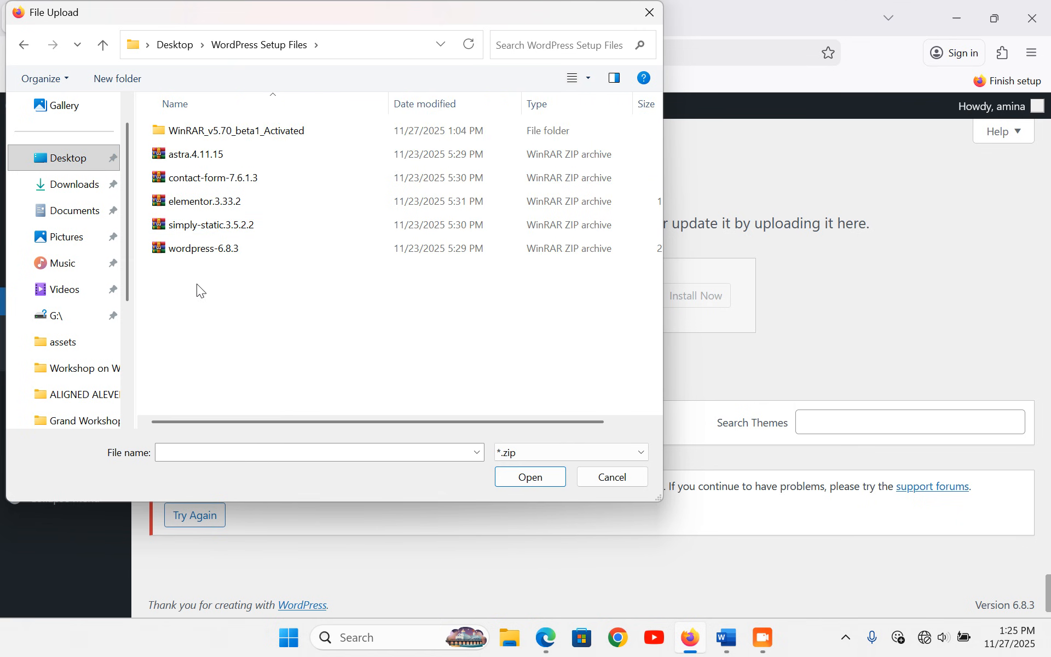
pyautogui.doubleClick(196, 158)
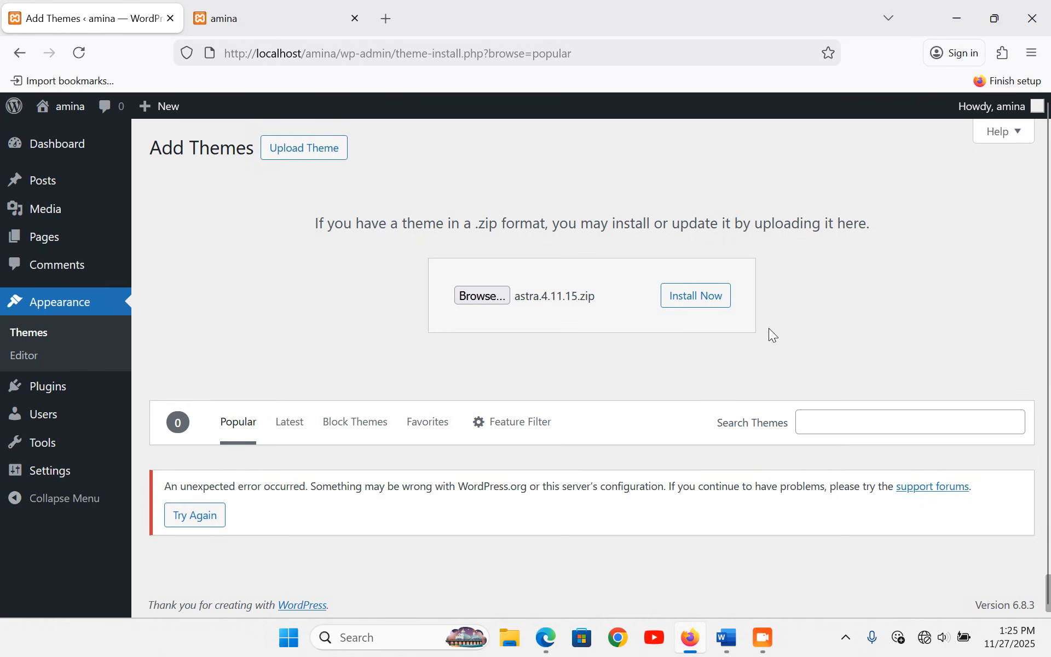
# - Install and activate the Astra theme and close its welcome banner
pyautogui.click(704, 301)
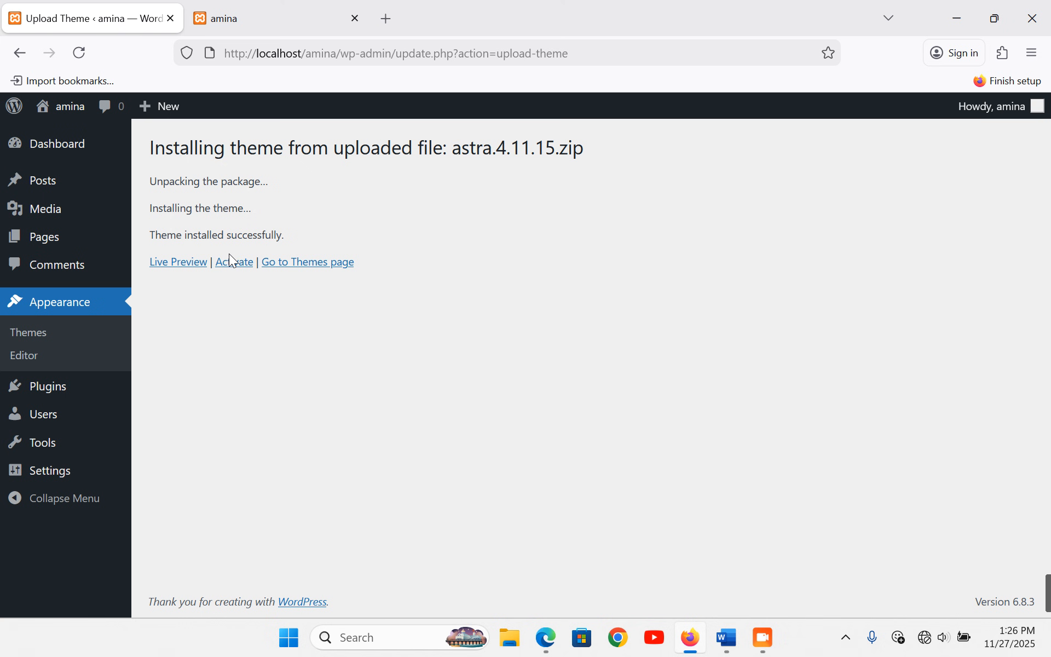
pyautogui.click(233, 263)
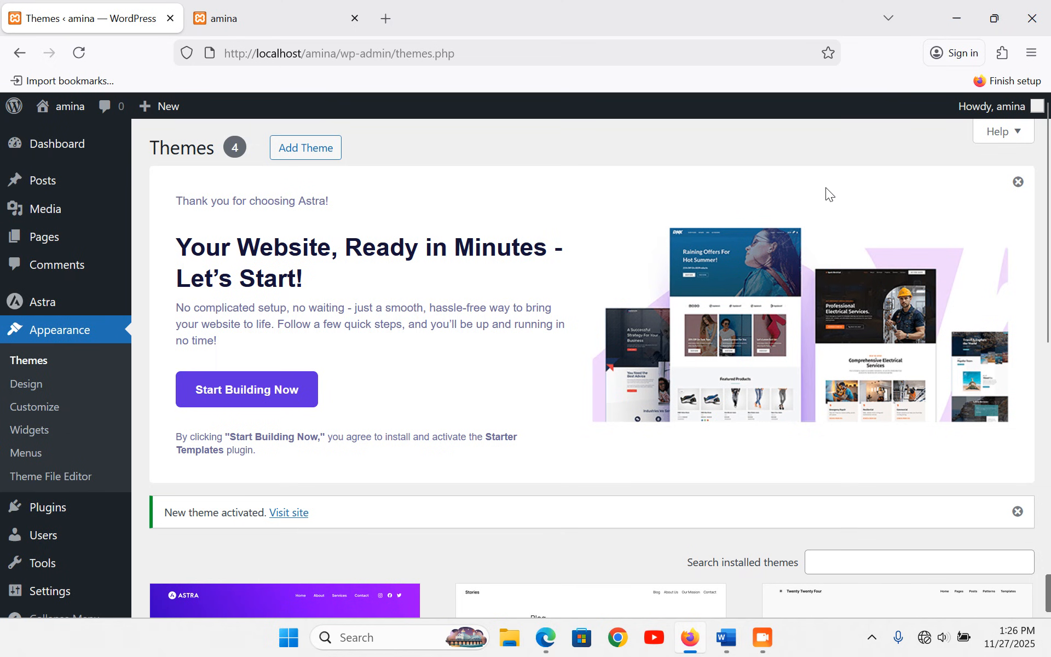
pyautogui.click(1018, 182)
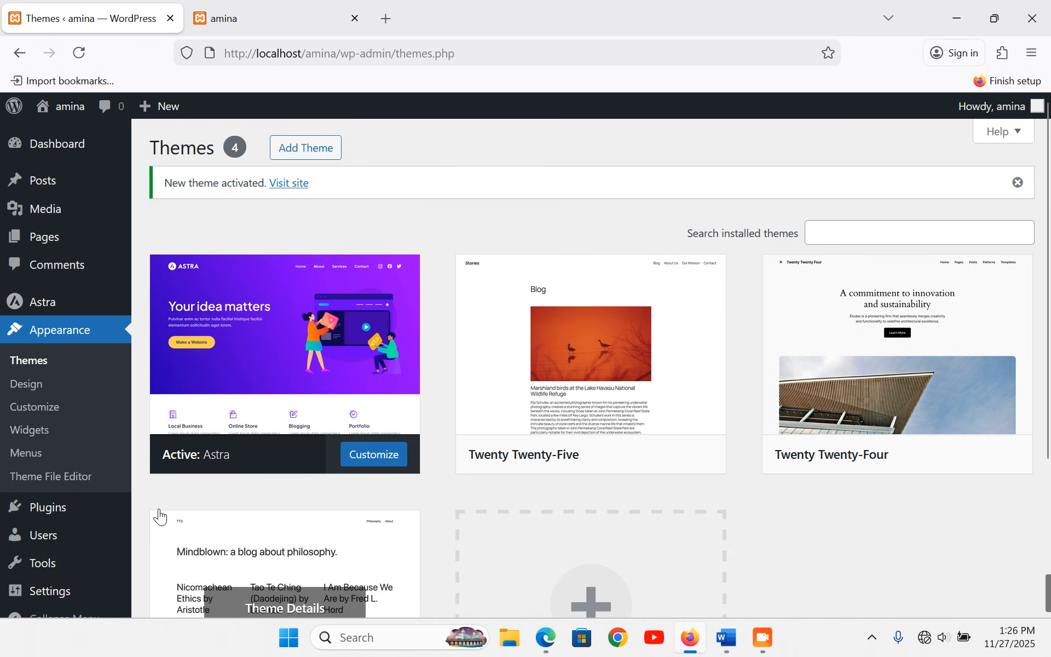
# - Upload simply-static.3.5.2.2.zip as a plugin, install it and activate it
pyautogui.moveTo(54, 515)
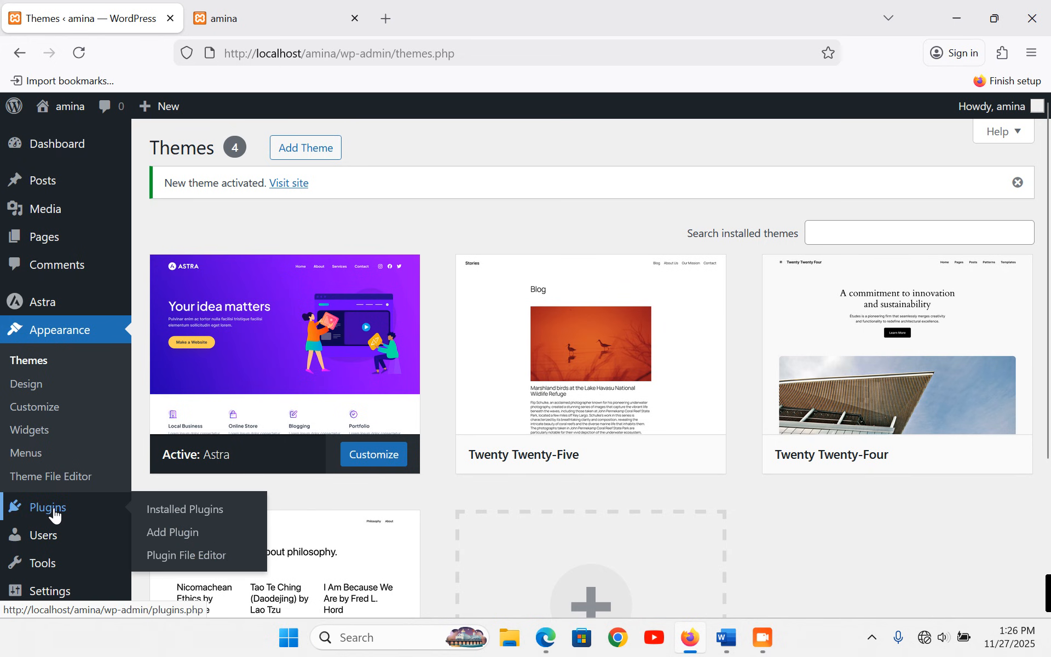
pyautogui.click(182, 533)
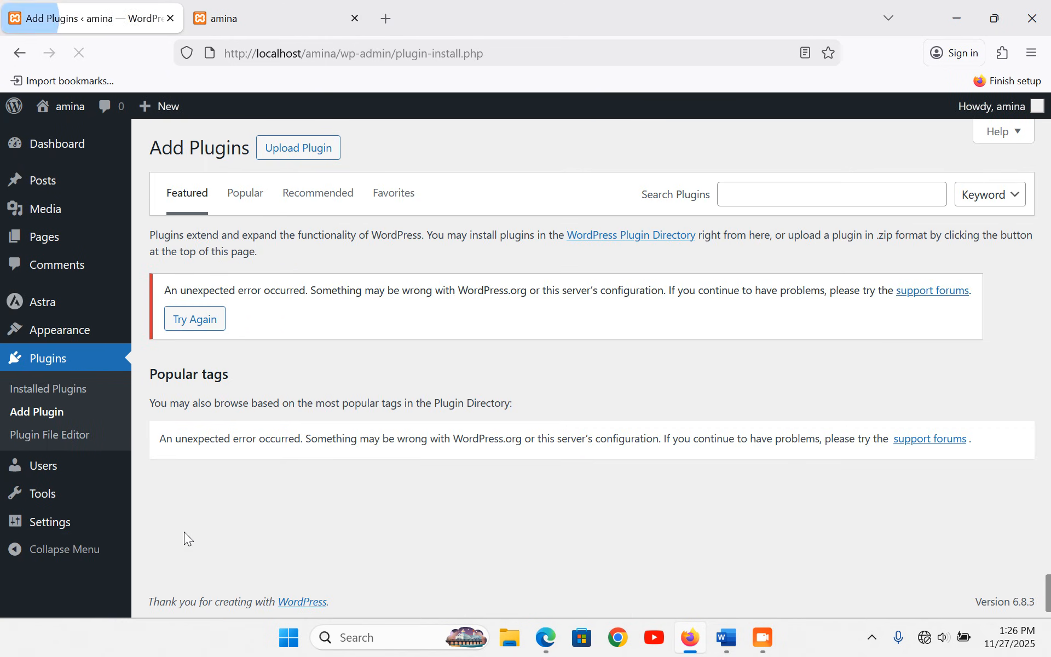
pyautogui.click(275, 156)
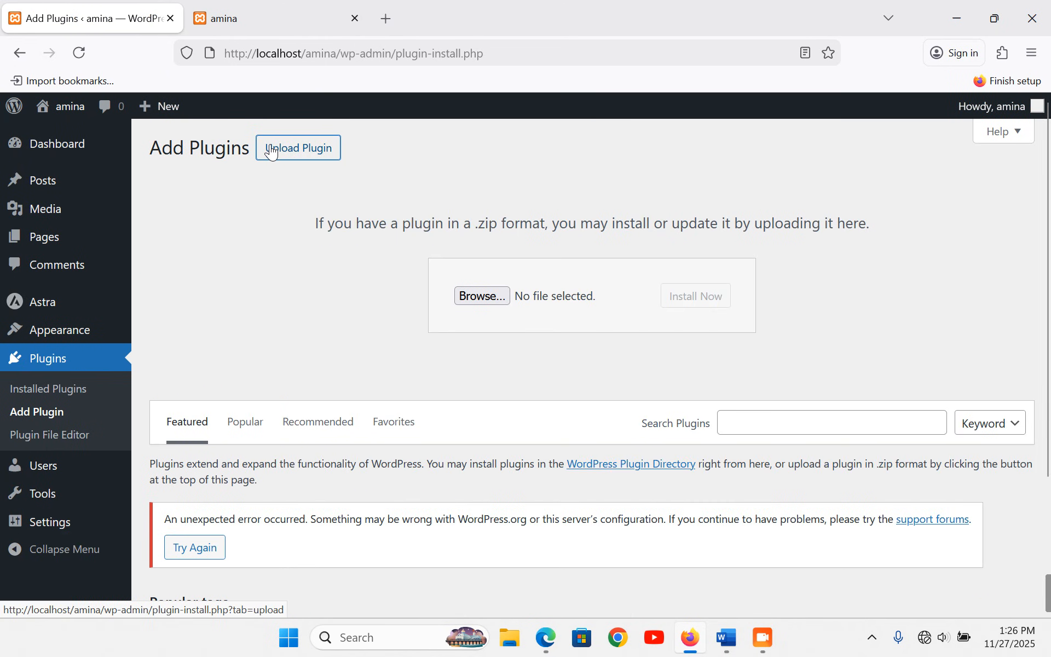
pyautogui.click(484, 296)
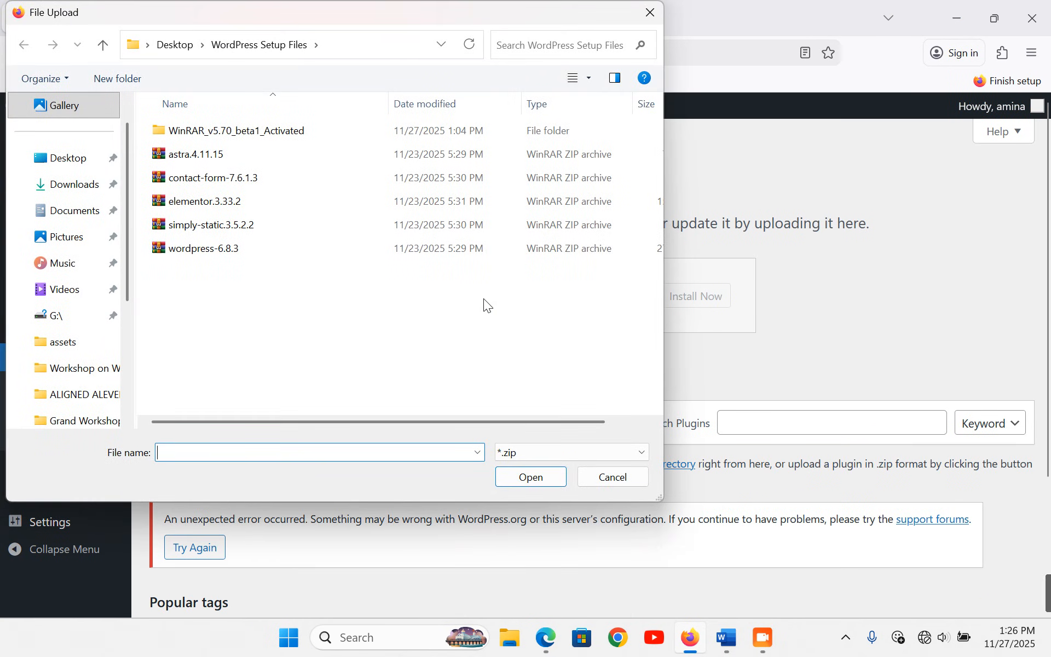
pyautogui.doubleClick(206, 228)
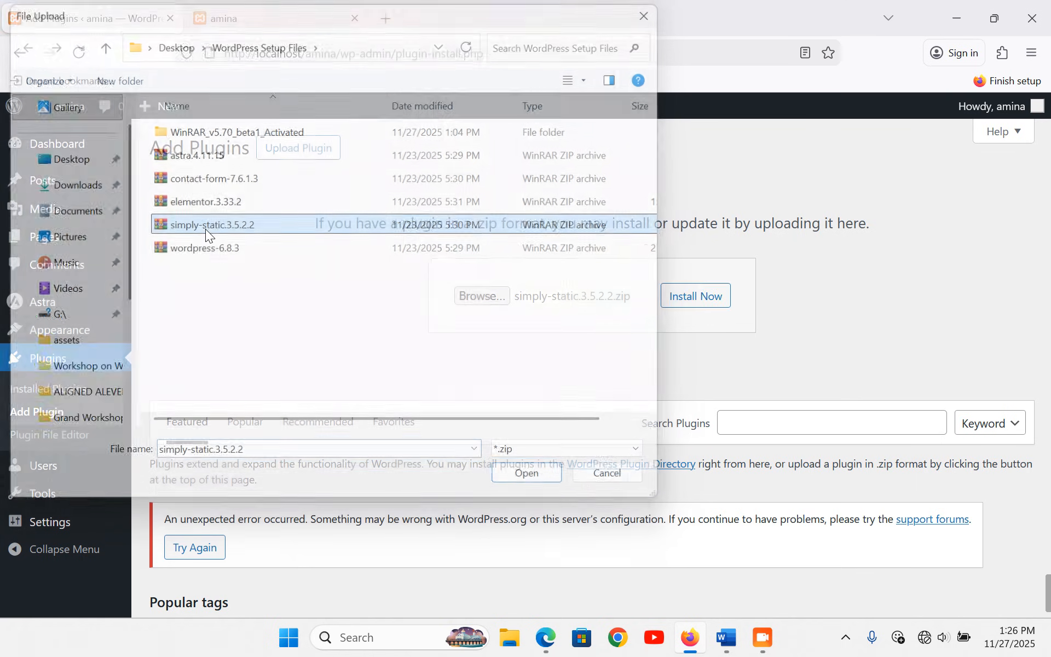
pyautogui.click(691, 310)
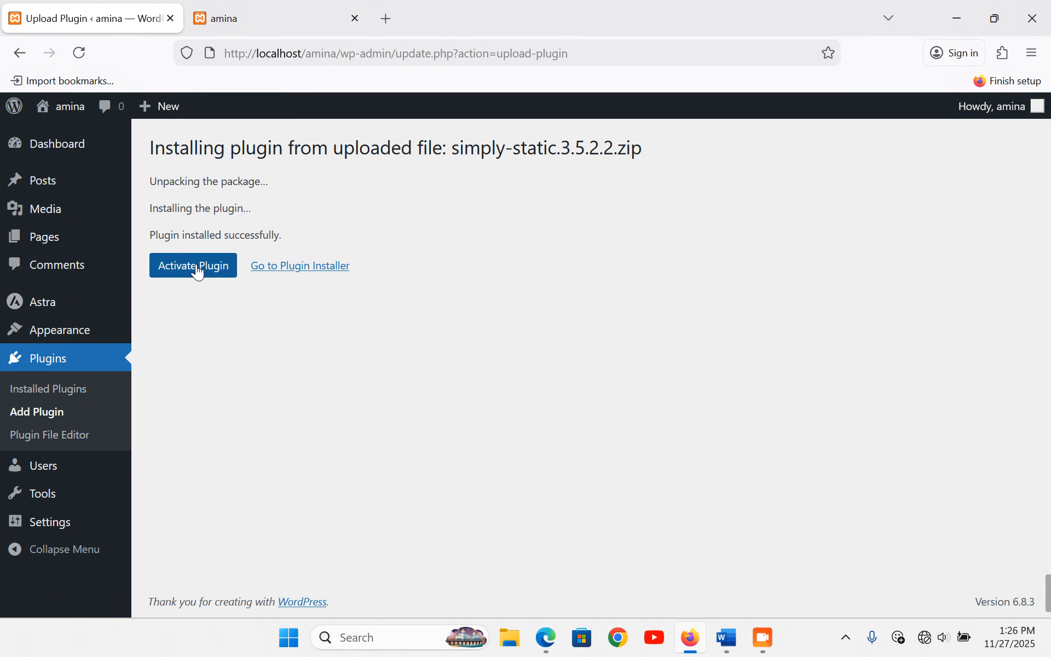
pyautogui.click(198, 272)
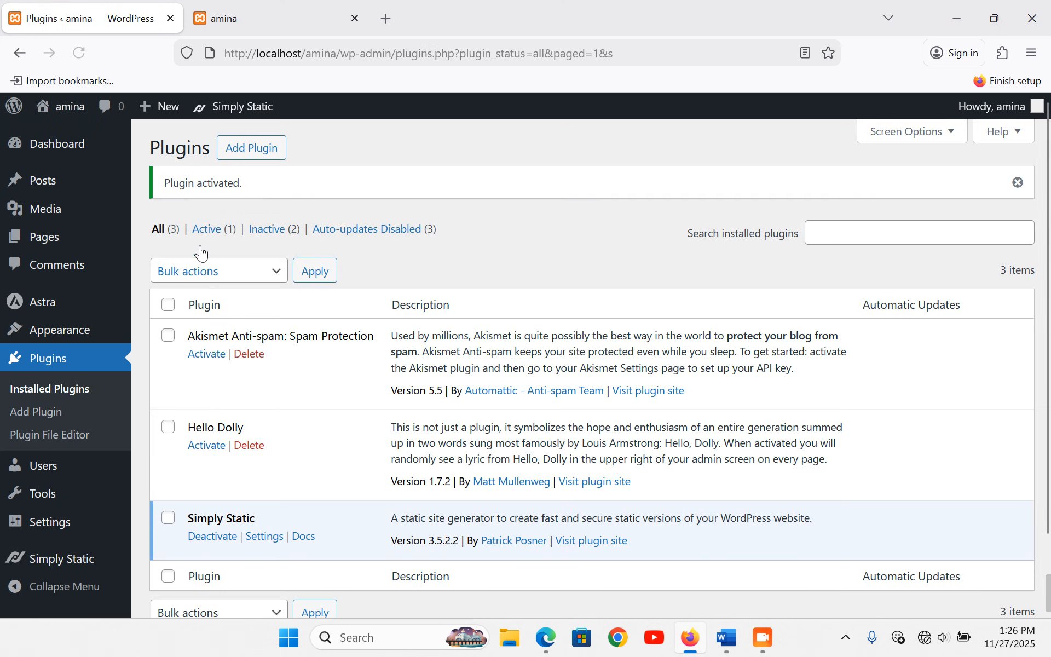
# - Upload and install contact-form-7.6.1.3.zip, activate it and dismiss the activation notice
pyautogui.click(249, 156)
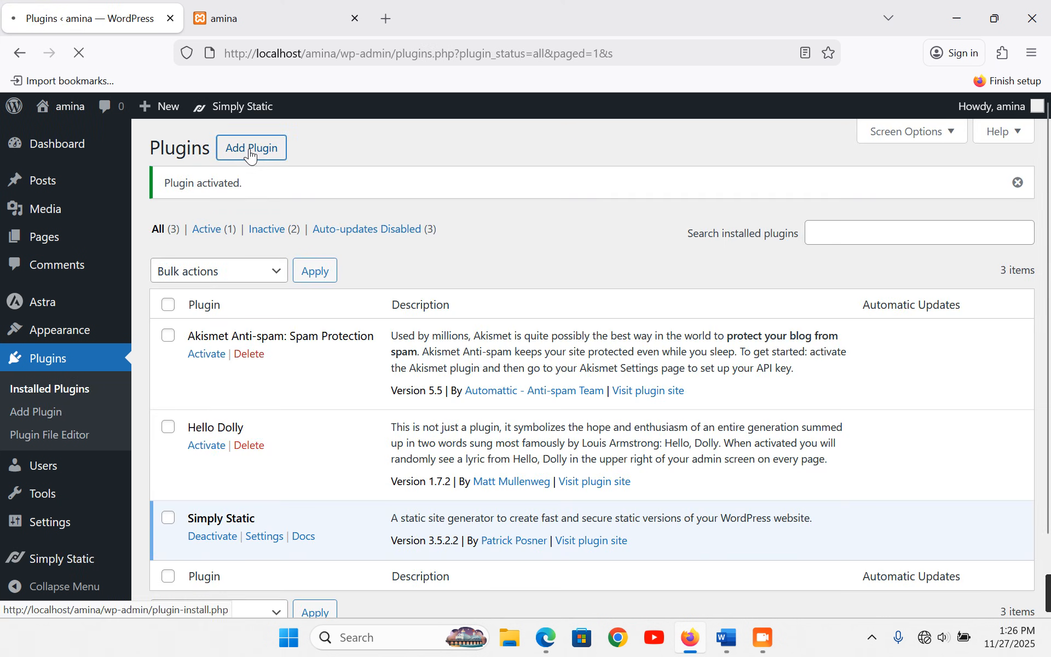
pyautogui.click(318, 161)
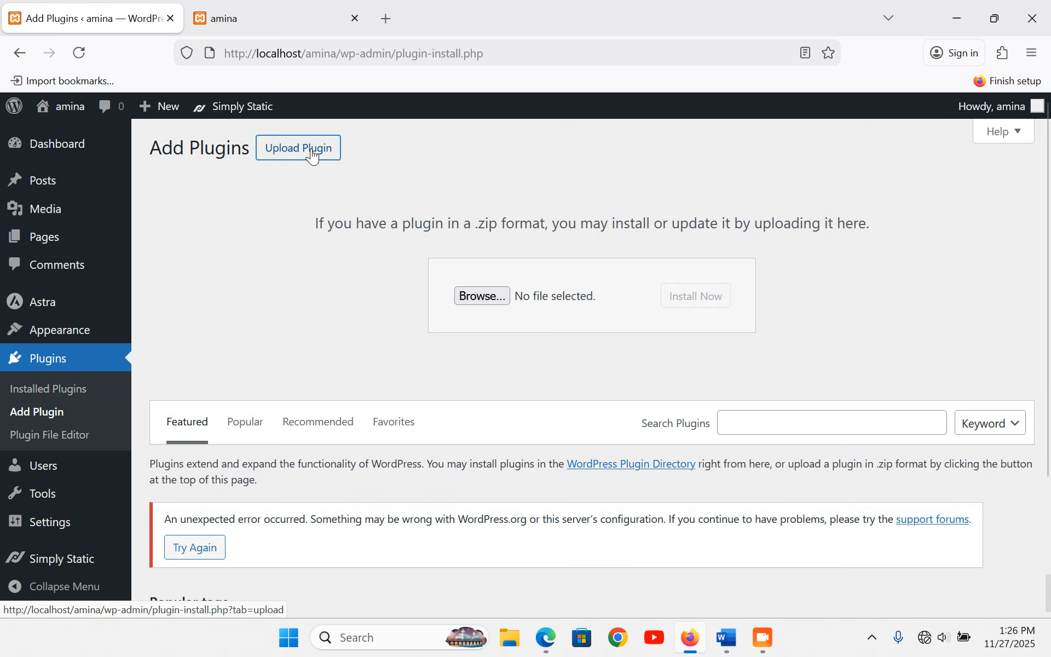
pyautogui.click(479, 299)
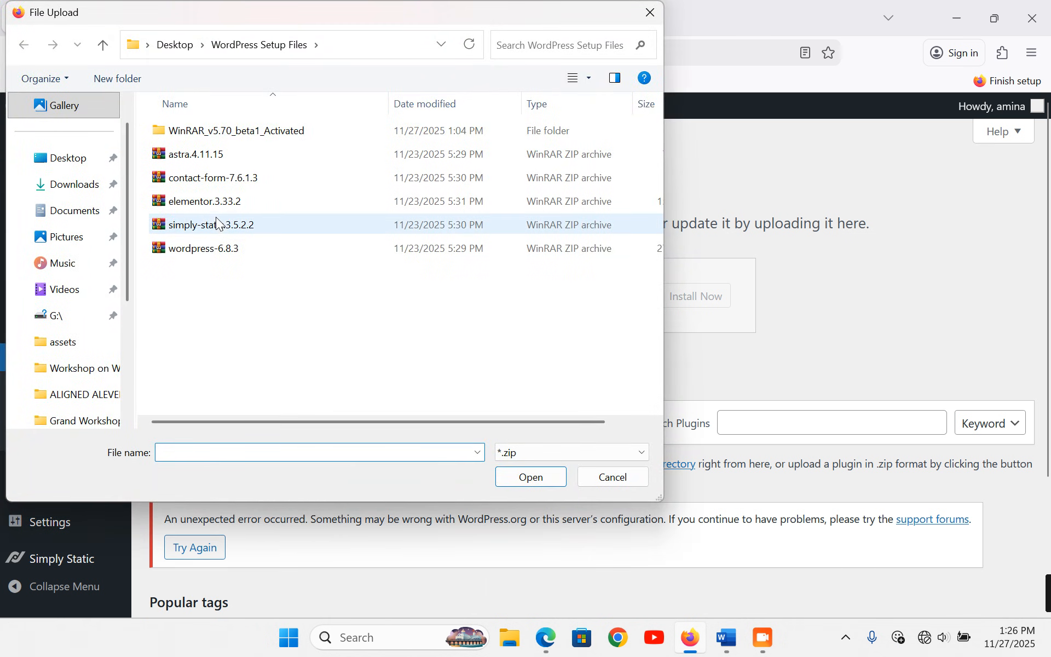
pyautogui.click(211, 178)
pyautogui.doubleClick(211, 178)
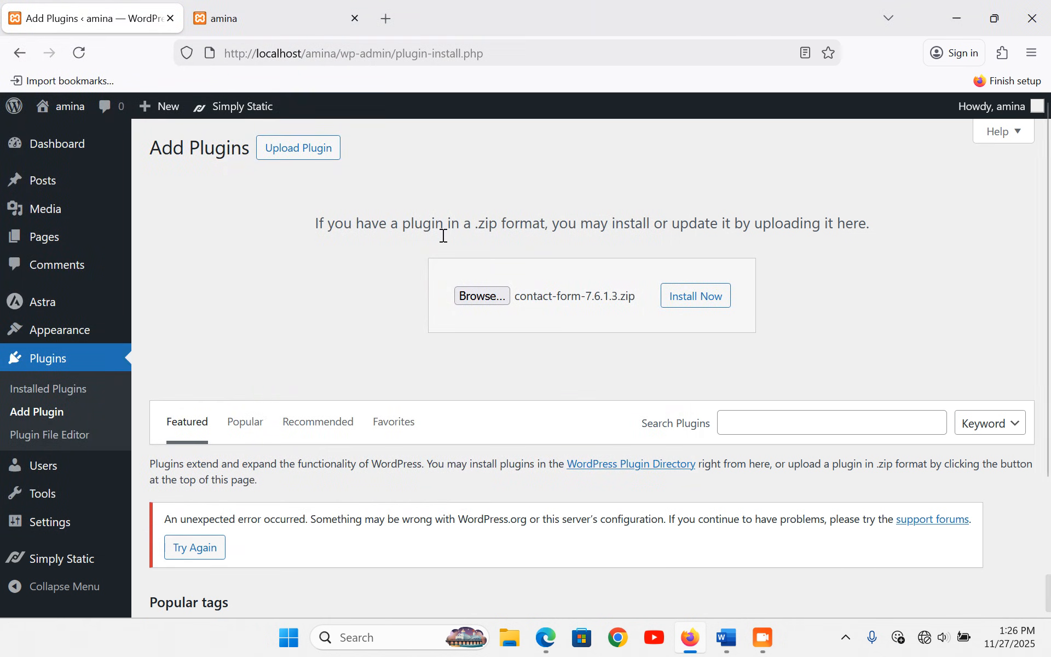
pyautogui.click(720, 302)
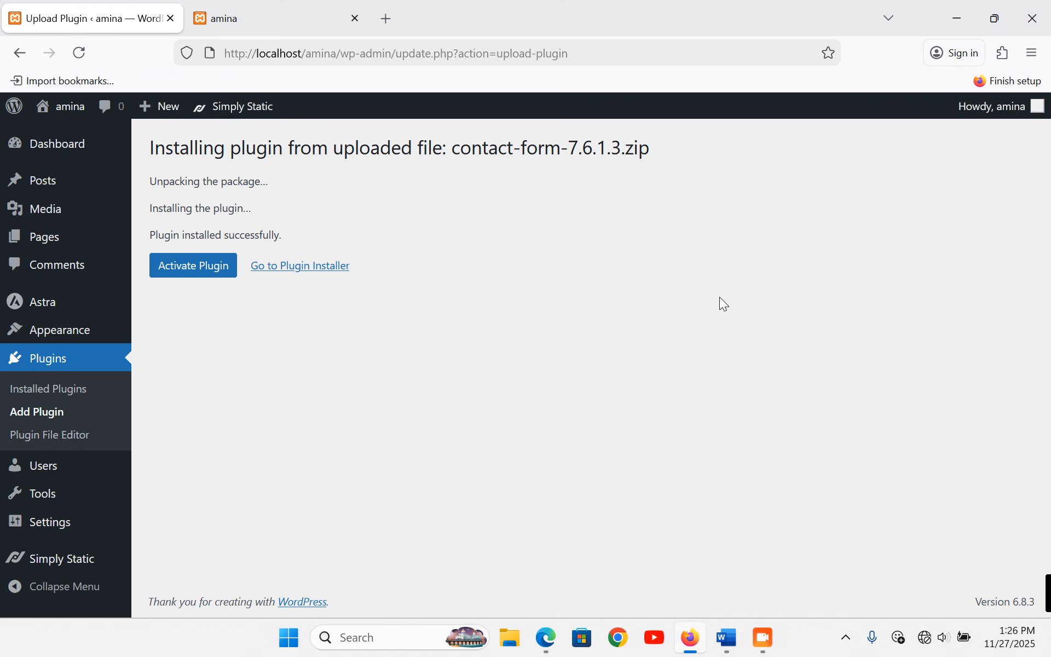
pyautogui.click(188, 274)
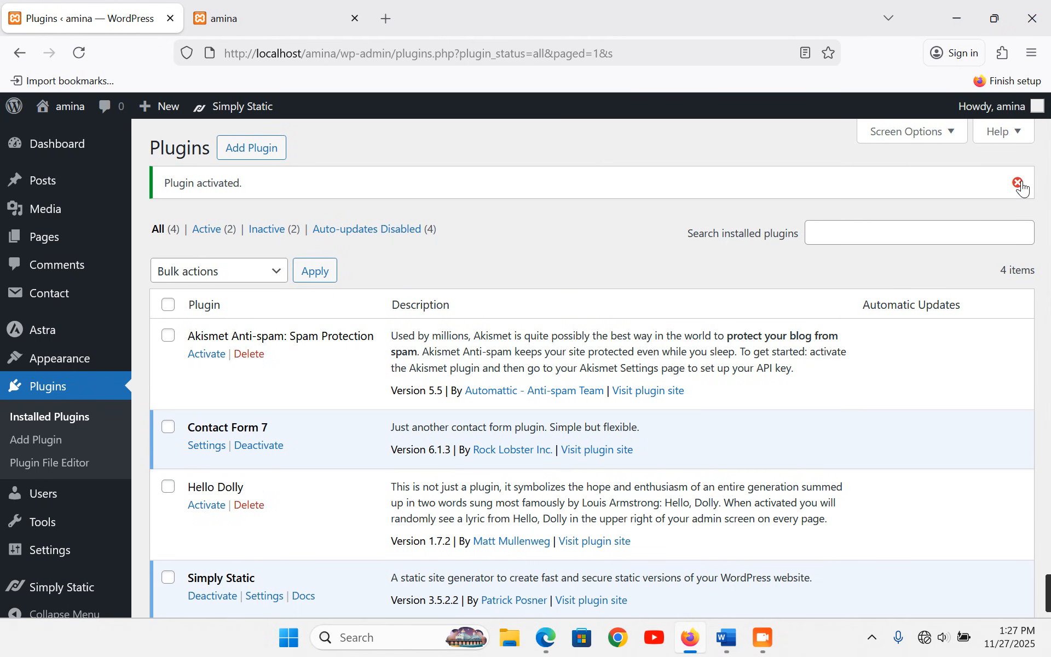
pyautogui.click(1018, 183)
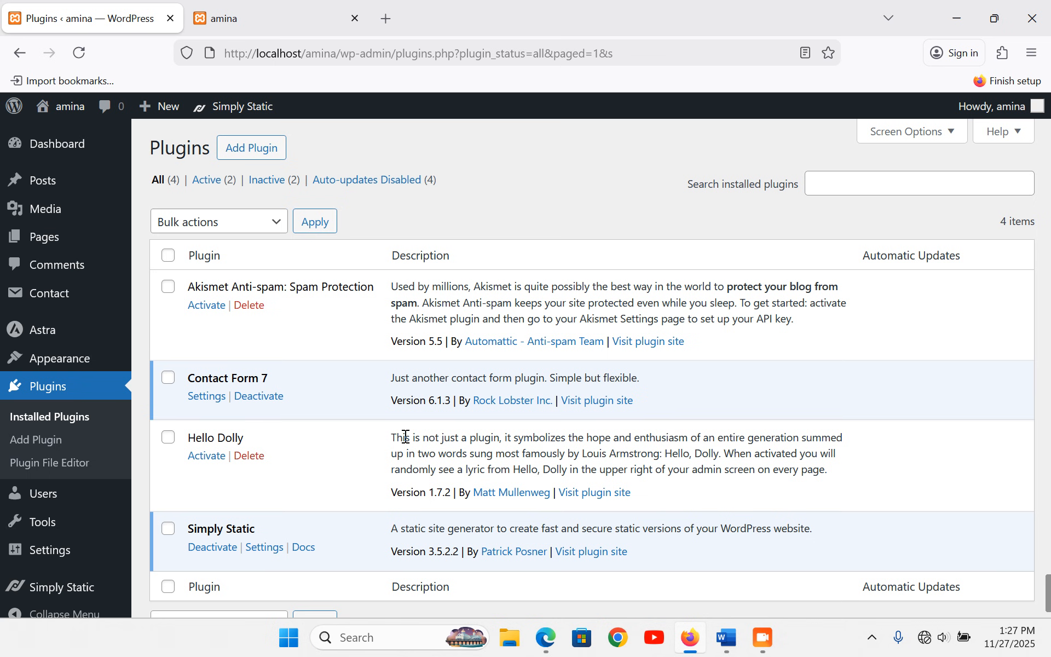
# - Restart Firefox and go to localhost/amina/wp-admin/
pyautogui.click(1031, 18)
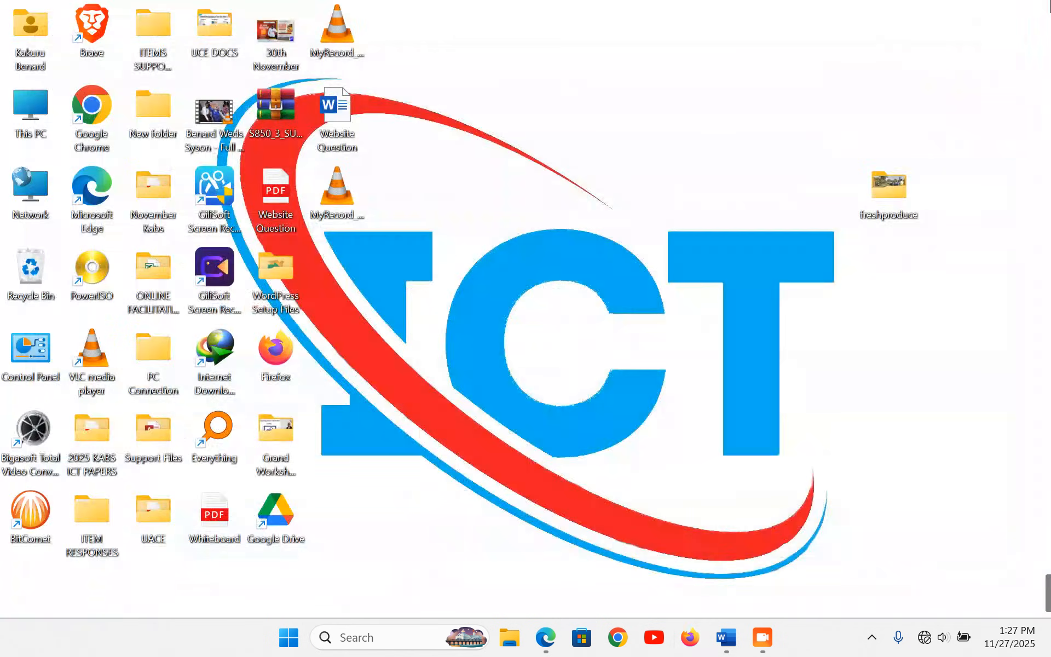
pyautogui.doubleClick(268, 350)
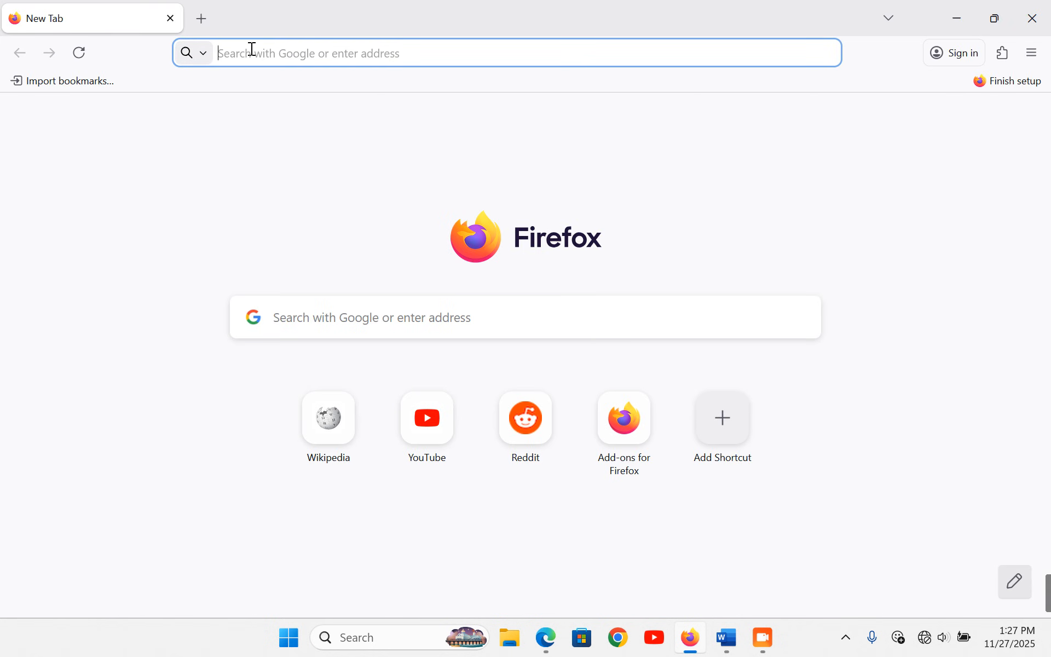
pyautogui.write('local')
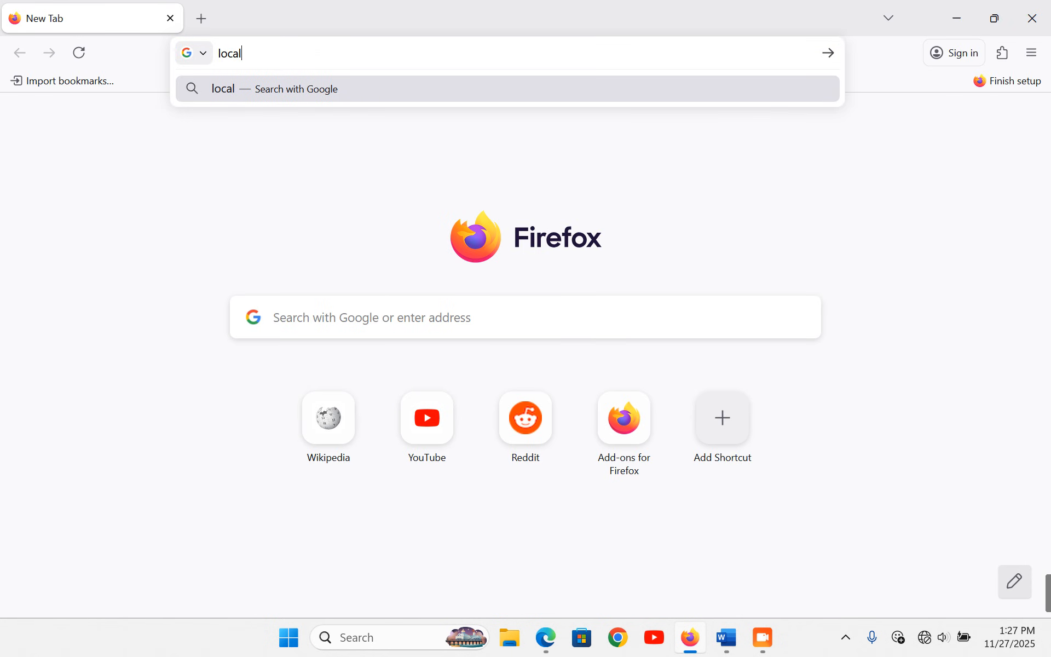
pyautogui.write('host/')
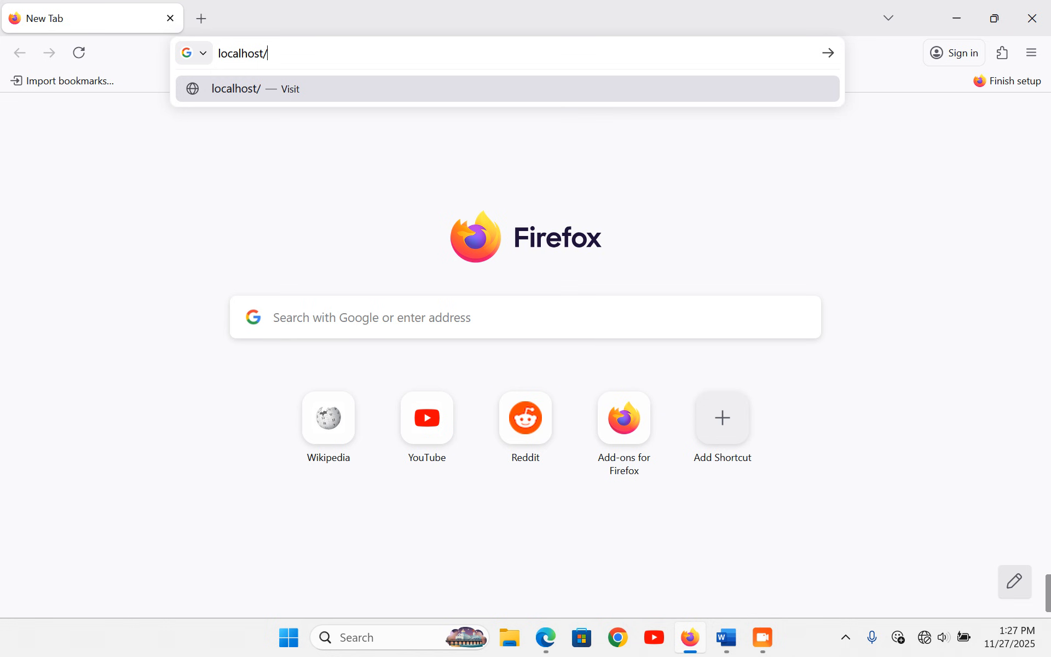
pyautogui.write('amina')
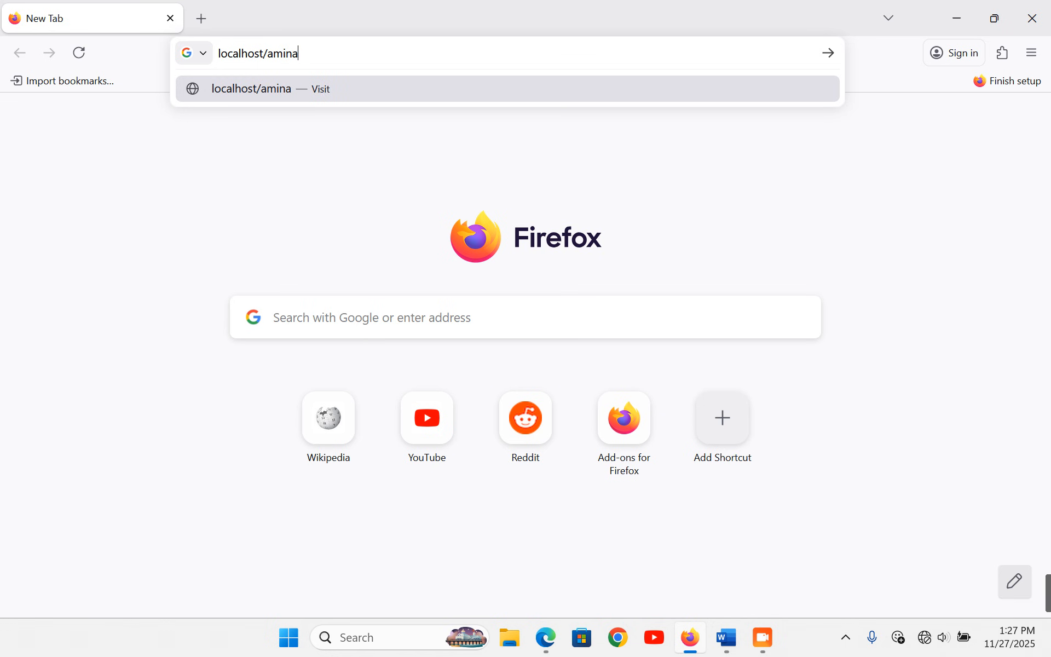
pyautogui.write('/wp-admin')
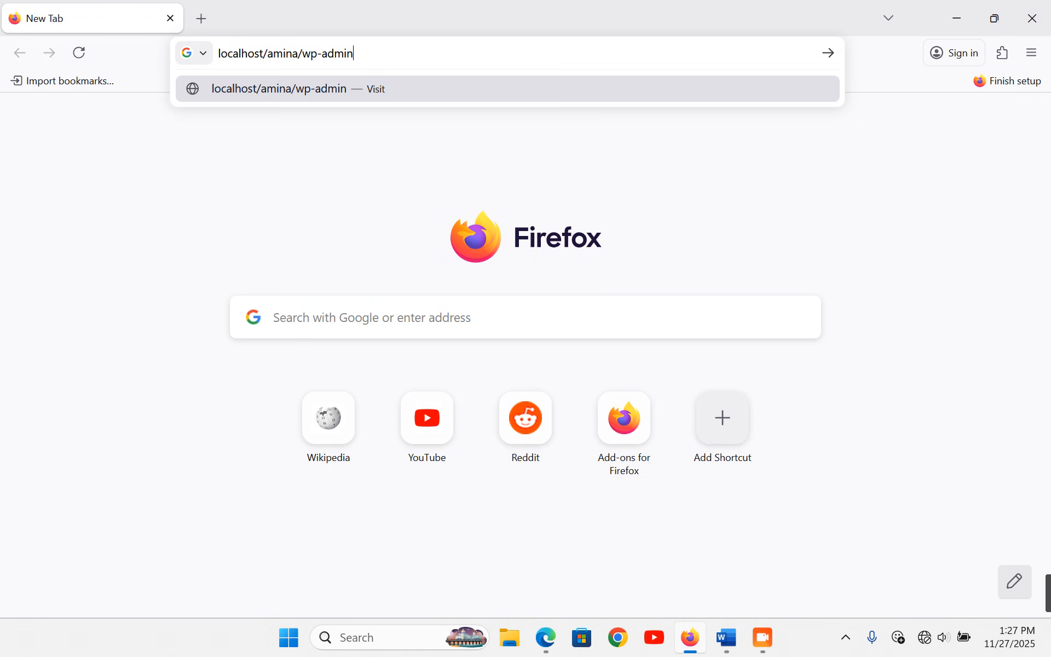
pyautogui.write('/')
pyautogui.press('Return')
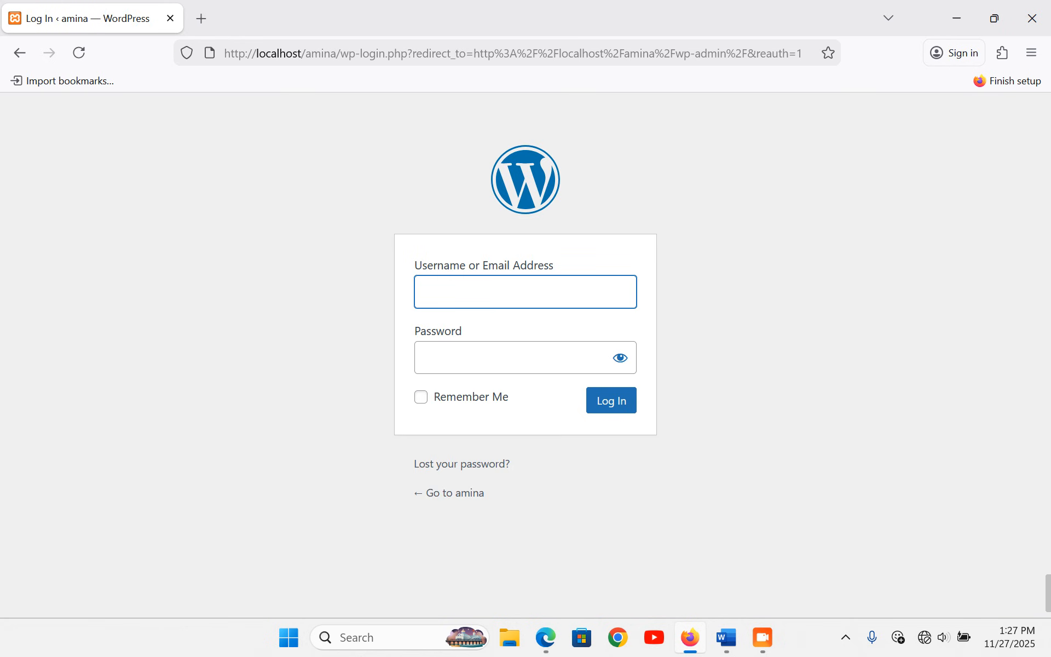
# - Log in to the WordPress admin with the site username and password
pyautogui.write('amina')
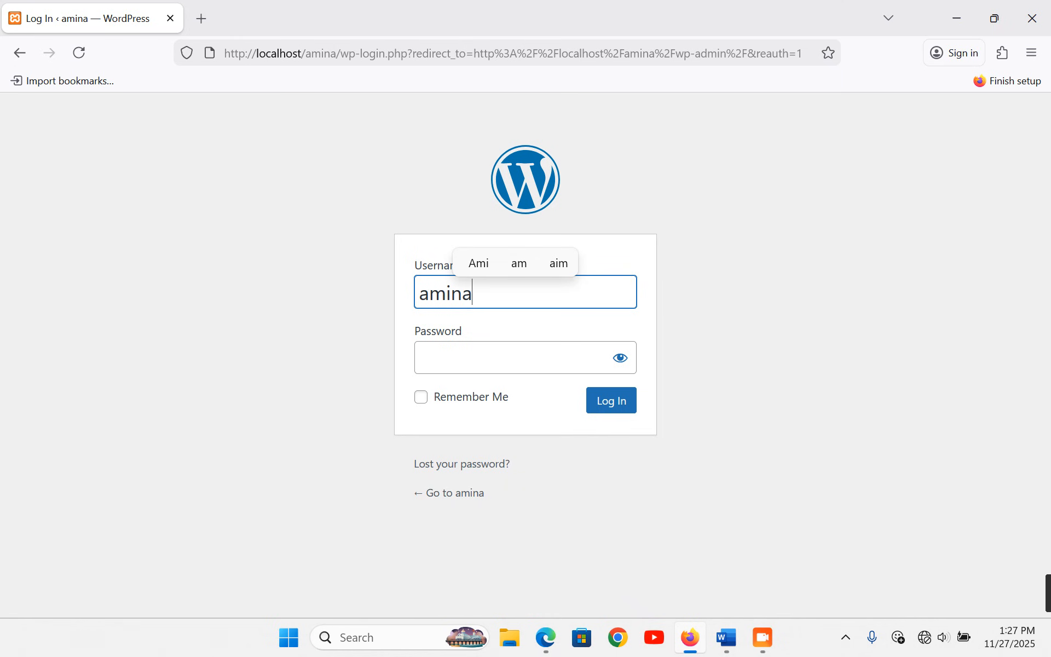
pyautogui.press('Tab')
pyautogui.write('*****')
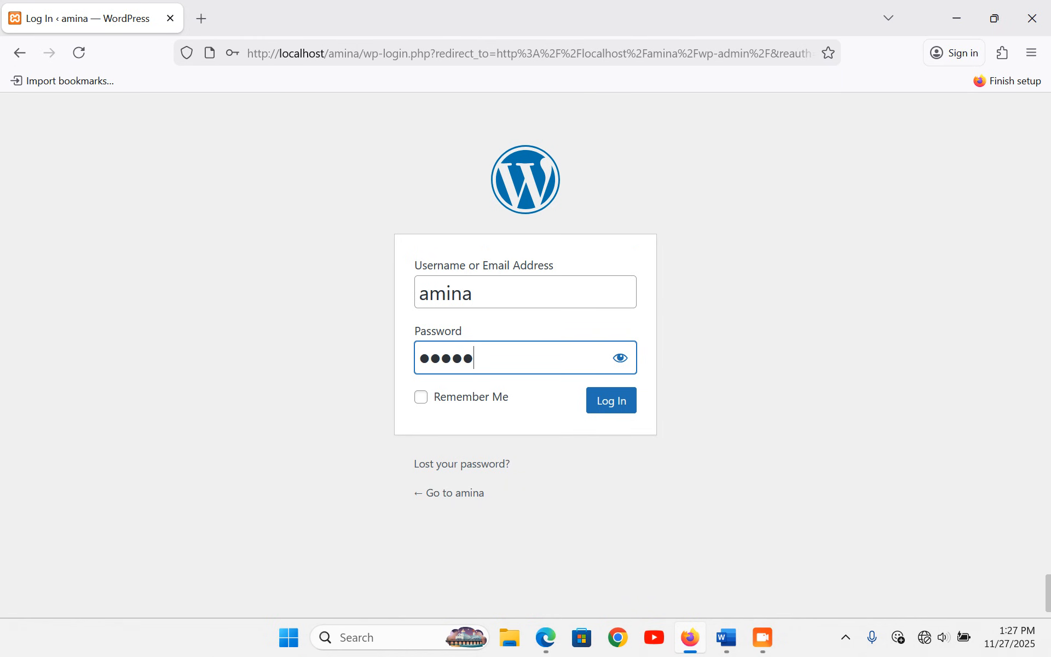
pyautogui.click(606, 404)
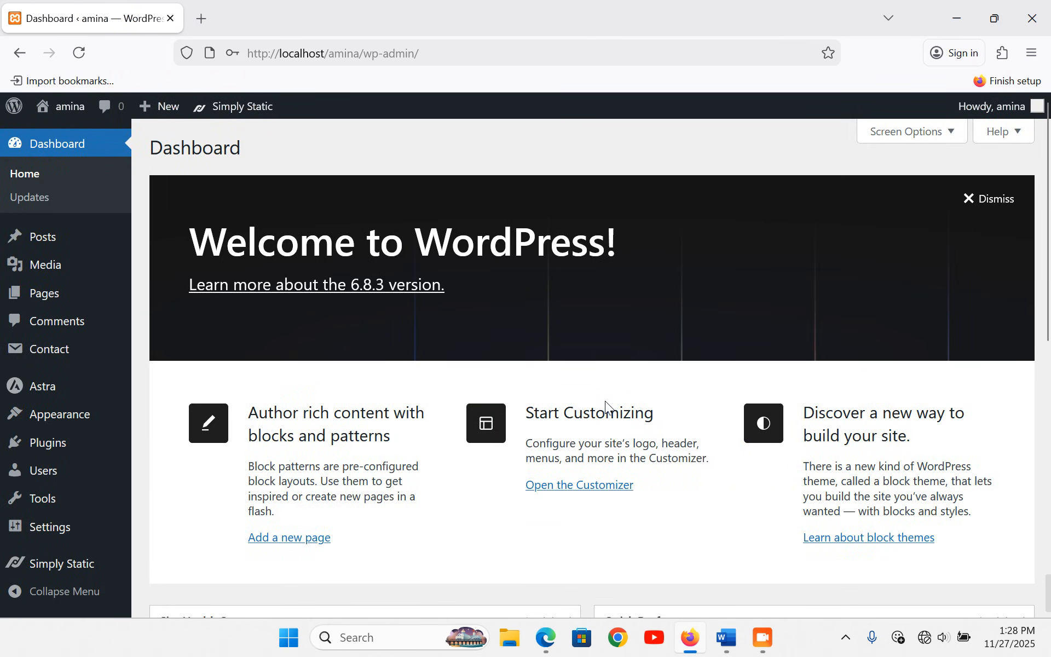
pyautogui.click(546, 638)
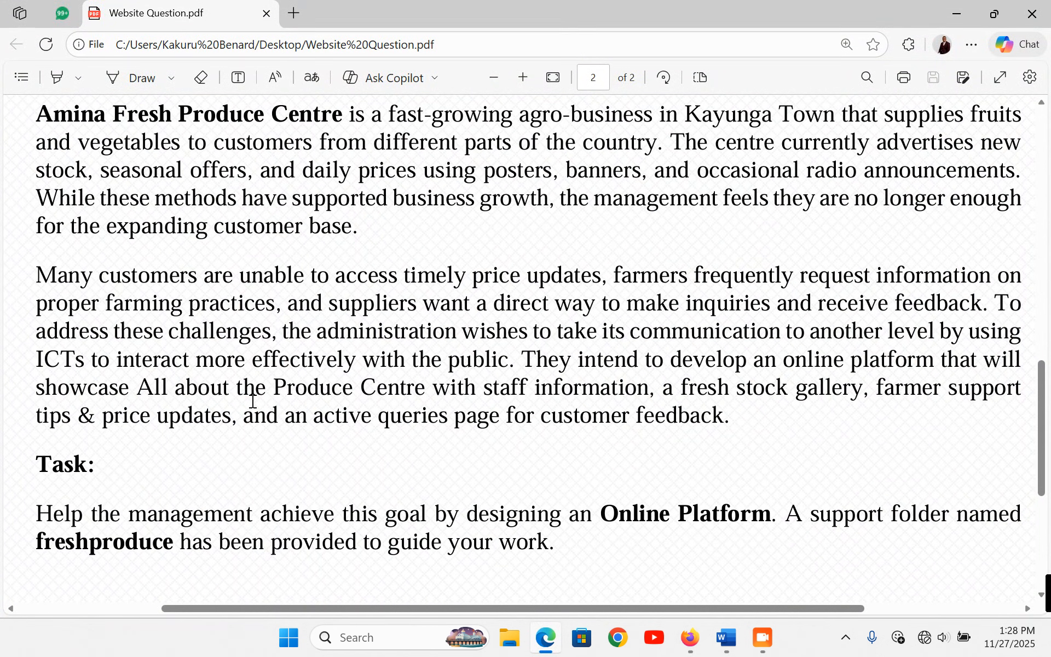
pyautogui.moveTo(138, 388); pyautogui.dragTo(438, 390)
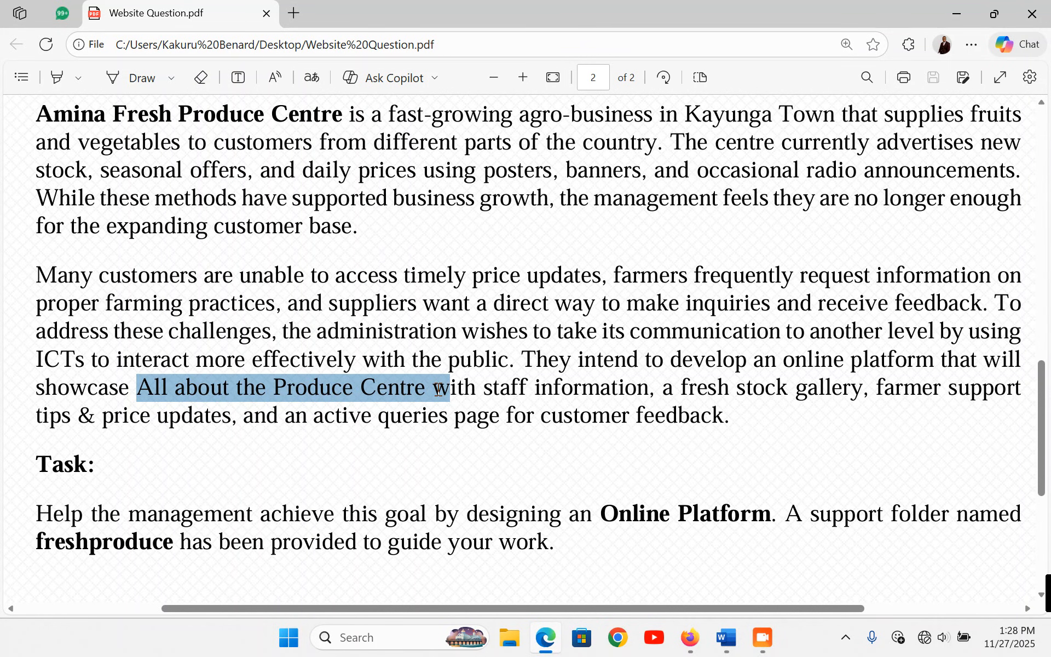
pyautogui.moveTo(439, 390); pyautogui.dragTo(650, 391)
pyautogui.moveTo(737, 390); pyautogui.dragTo(845, 389)
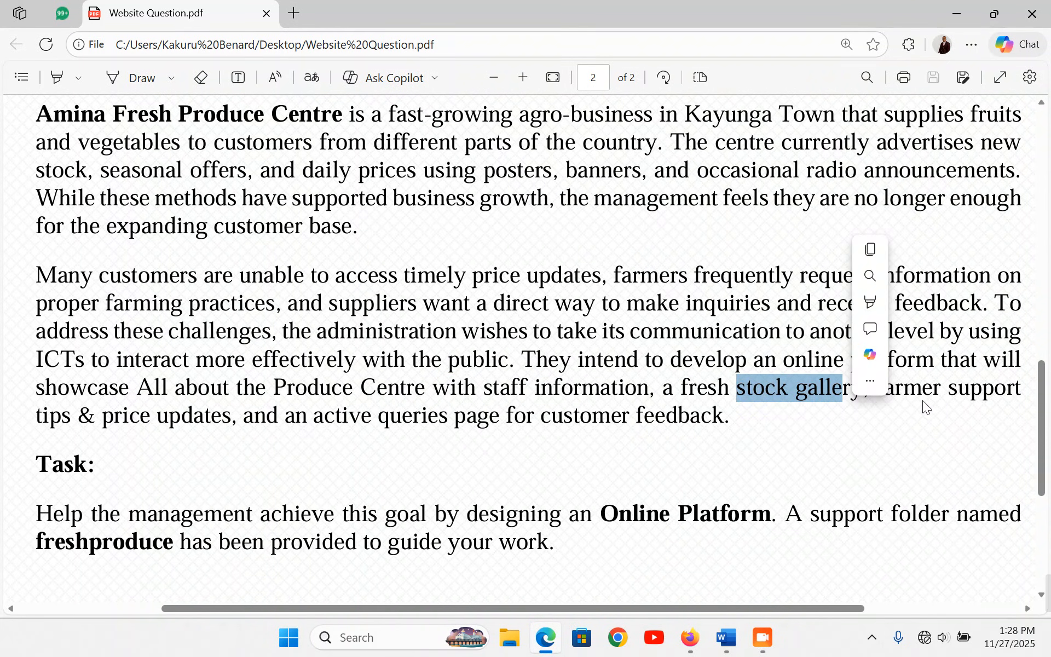
pyautogui.click(925, 406)
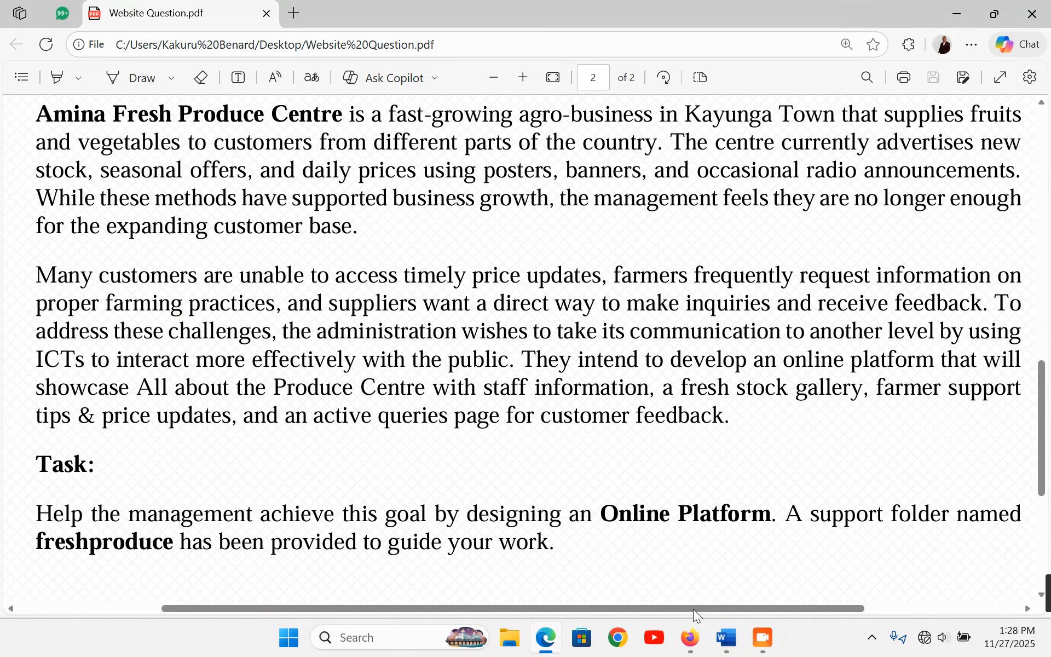
pyautogui.click(690, 638)
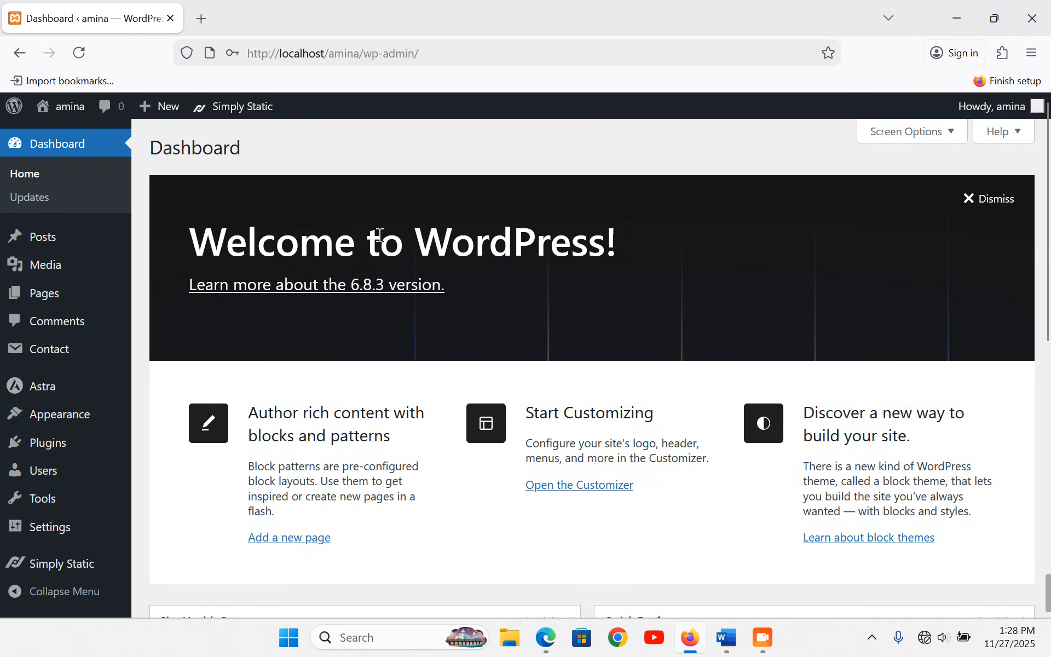
# - Open four Add Page editors in new background tabs and switch to the first
pyautogui.moveTo(61, 296)
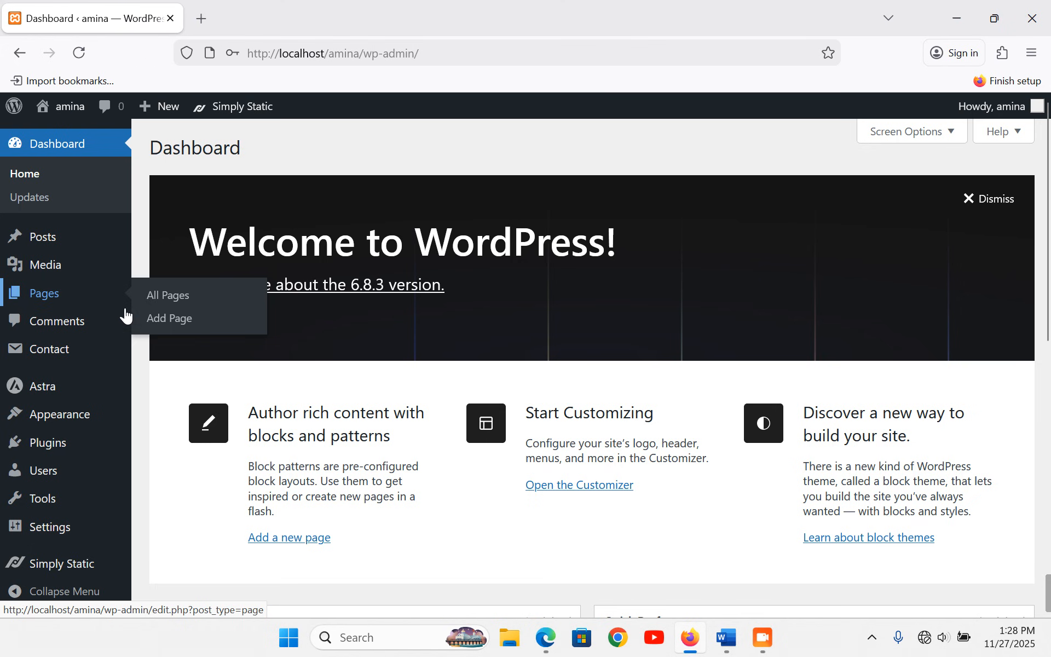
pyautogui.rightClick(176, 322)
pyautogui.click(240, 327)
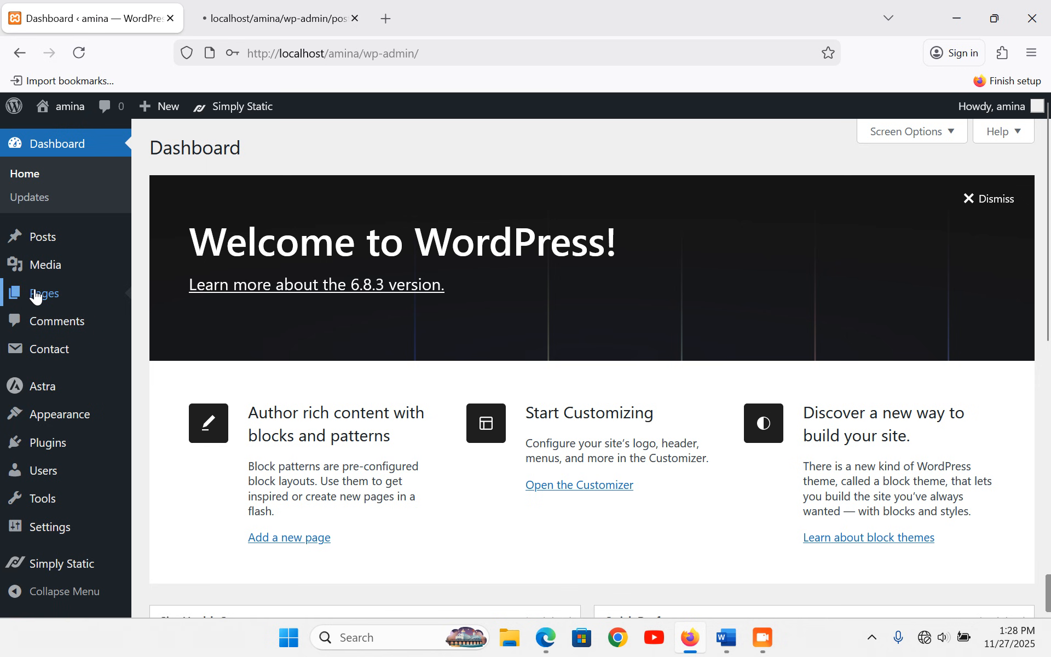
pyautogui.rightClick(182, 323)
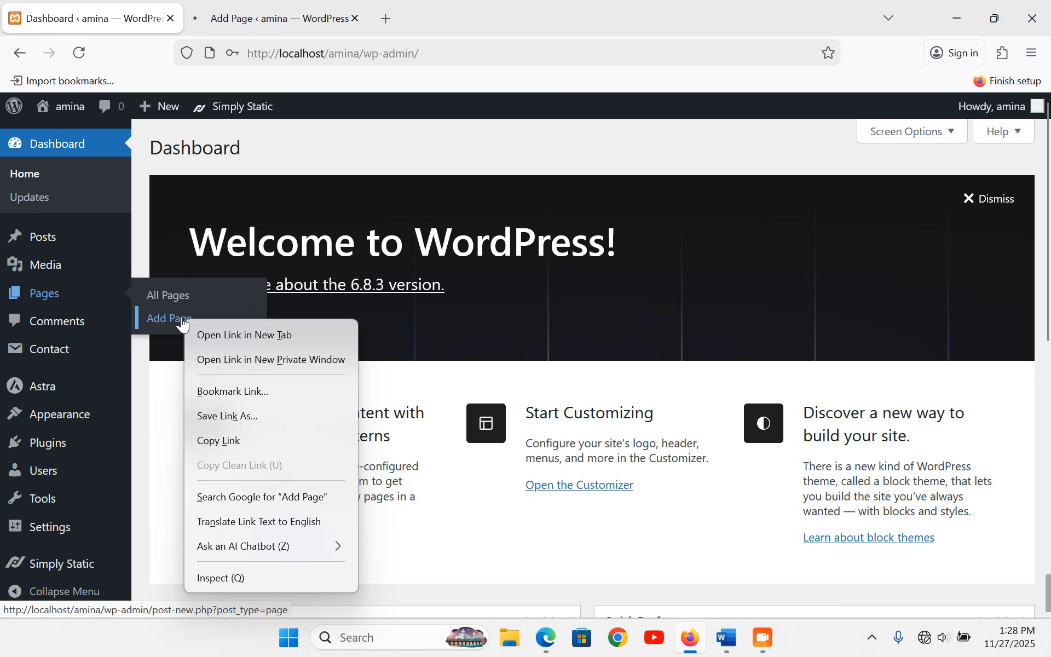
pyautogui.click(248, 334)
pyautogui.moveTo(44, 300)
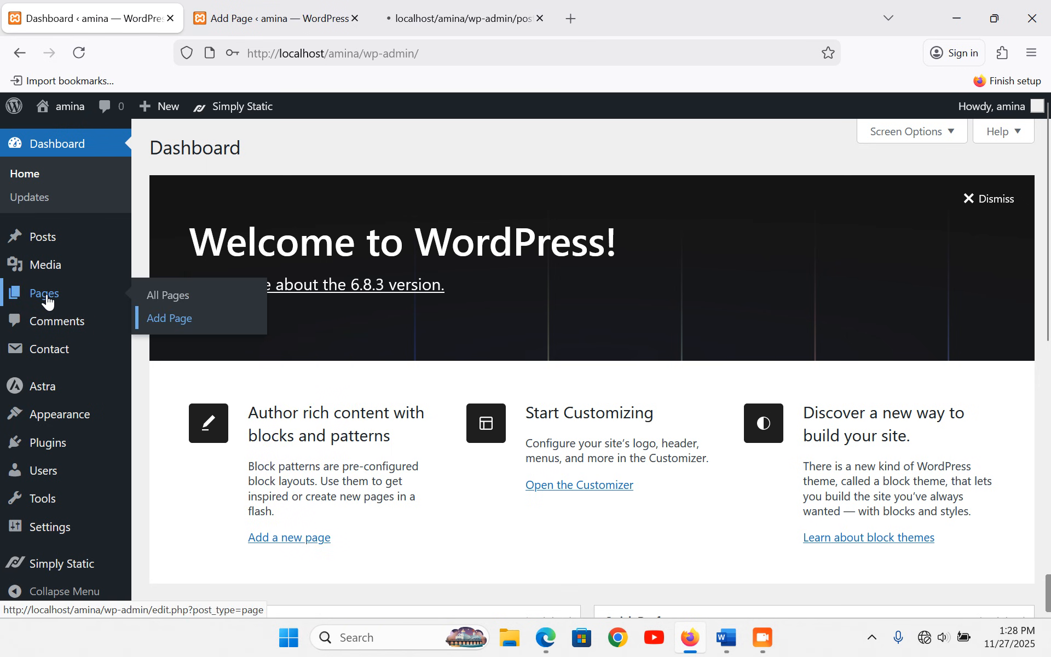
pyautogui.rightClick(163, 325)
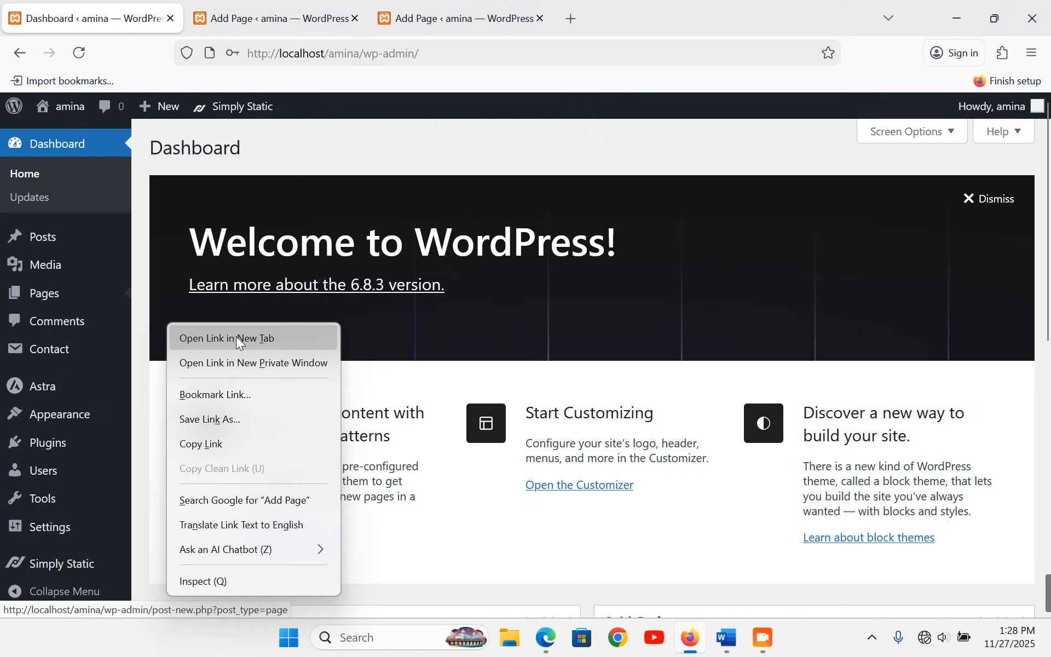
pyautogui.click(237, 337)
pyautogui.moveTo(56, 301)
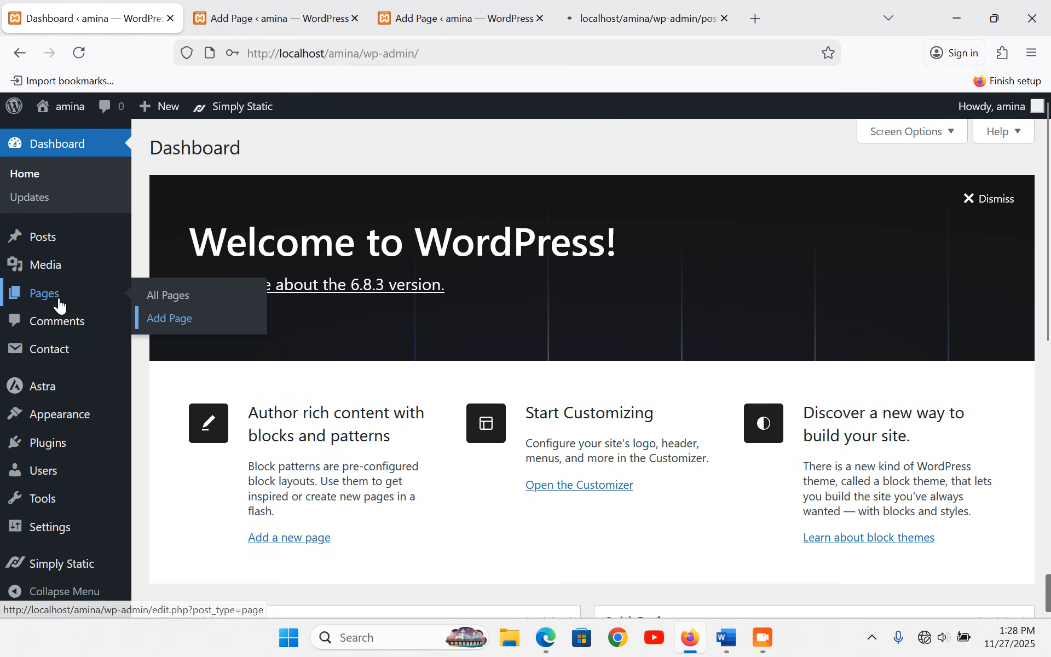
pyautogui.rightClick(158, 322)
pyautogui.click(235, 333)
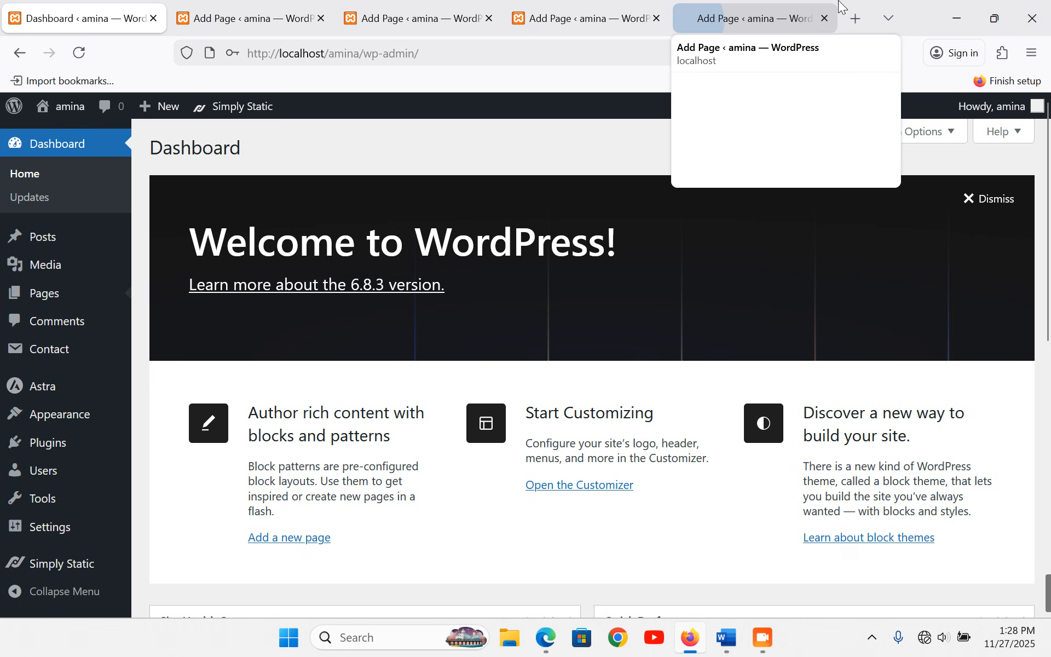
pyautogui.click(246, 17)
# - Publish a page titled HOME PAGE with its title hidden
pyautogui.click(633, 191)
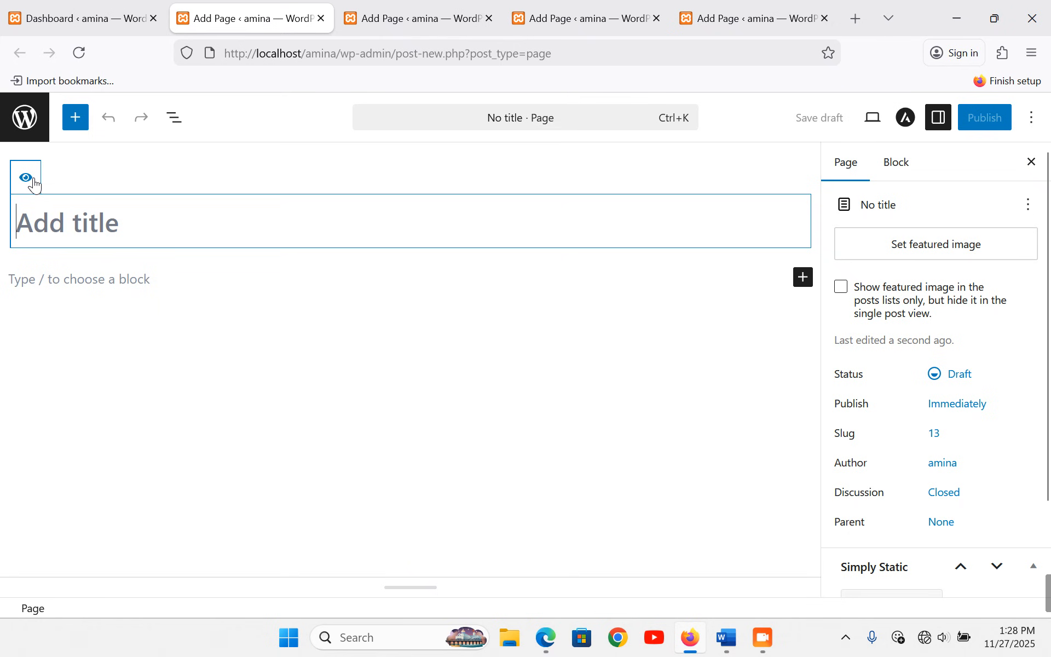
pyautogui.click(24, 179)
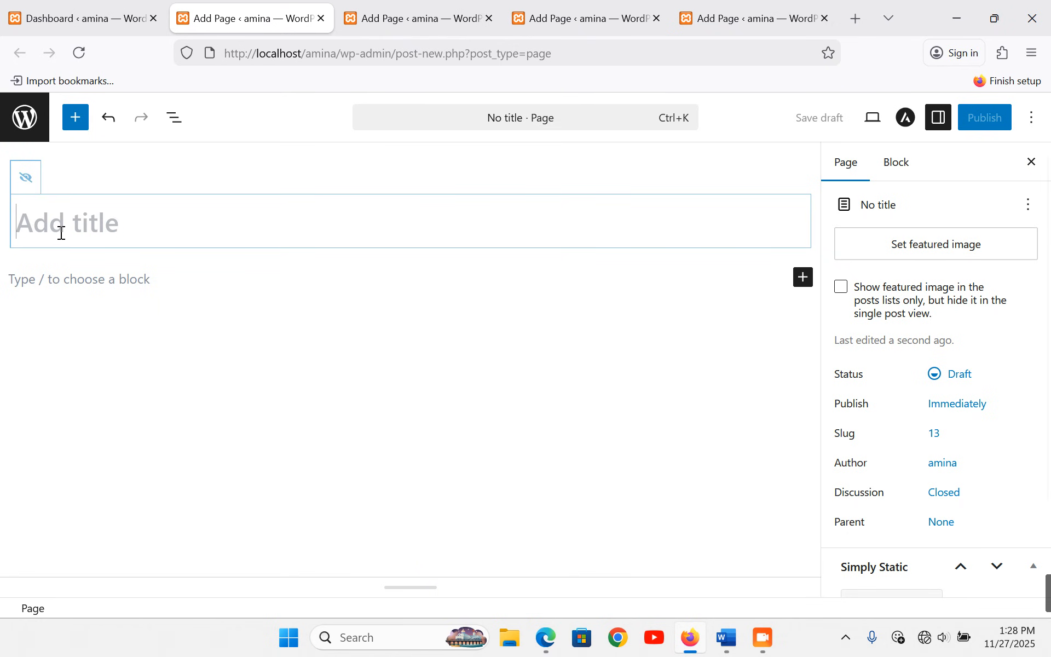
pyautogui.write('HO')
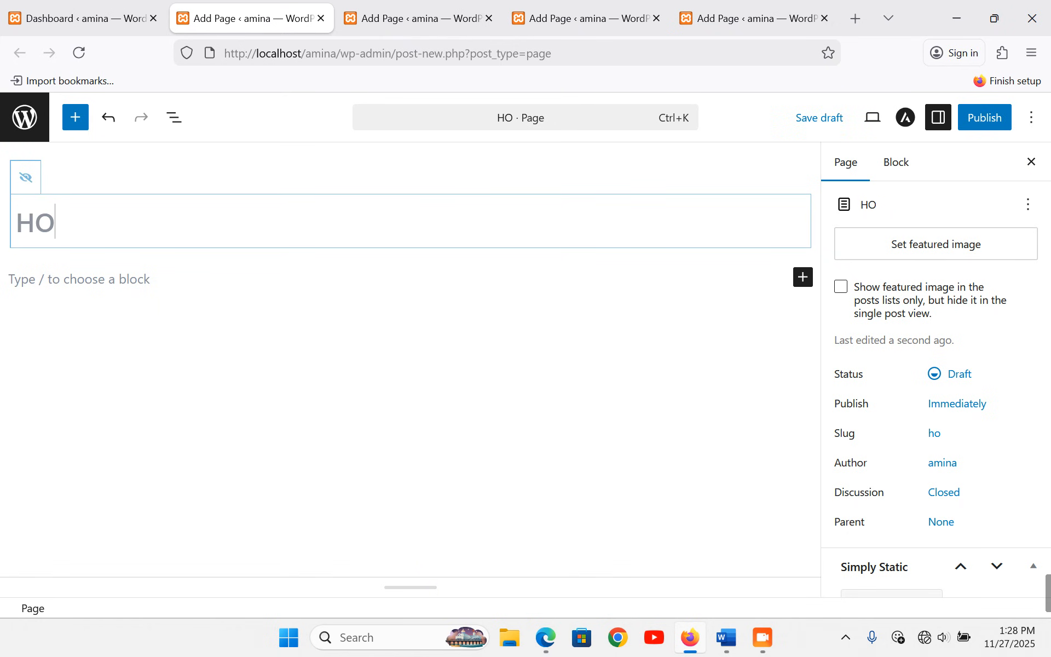
pyautogui.write('ME PAGE')
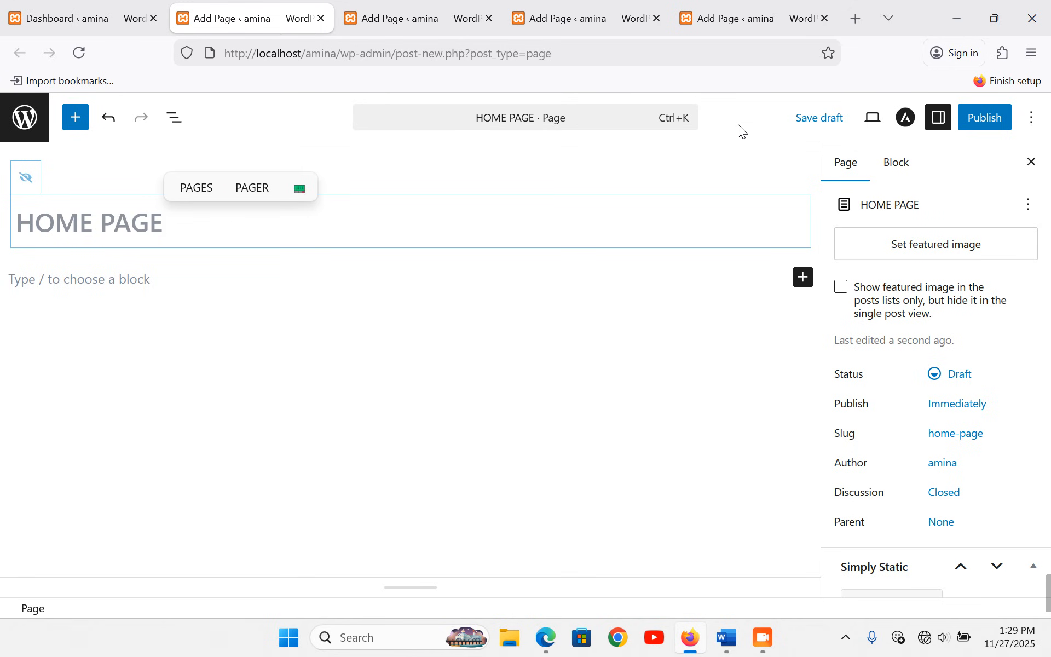
pyautogui.click(985, 125)
pyautogui.click(979, 121)
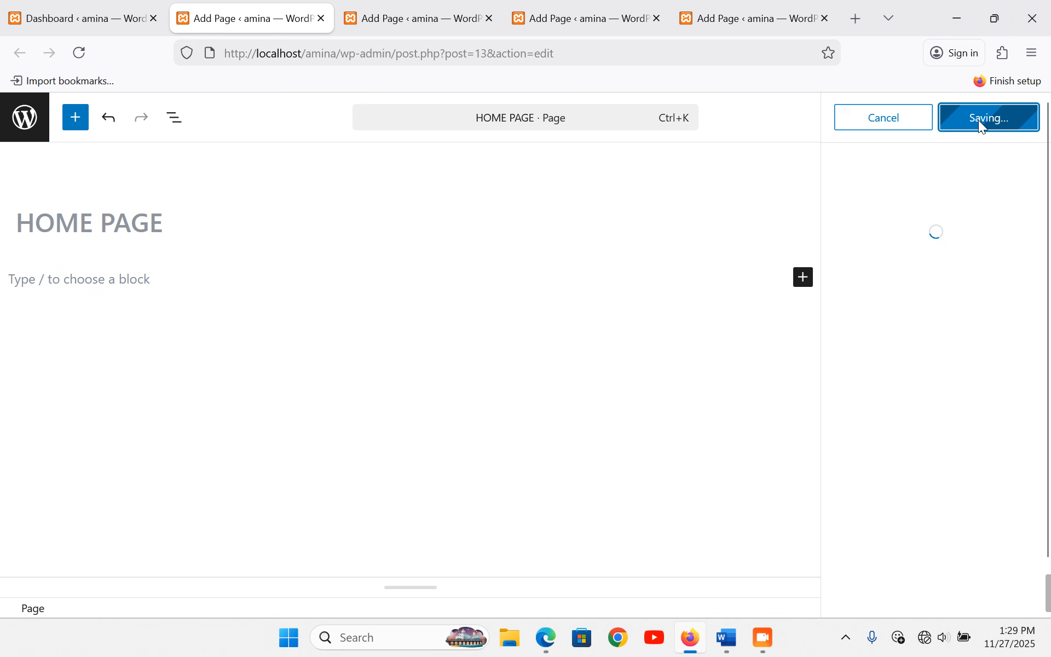
# - In the next editor tab, publish a STOCK GALLERY page with its title hidden
pyautogui.click(438, 18)
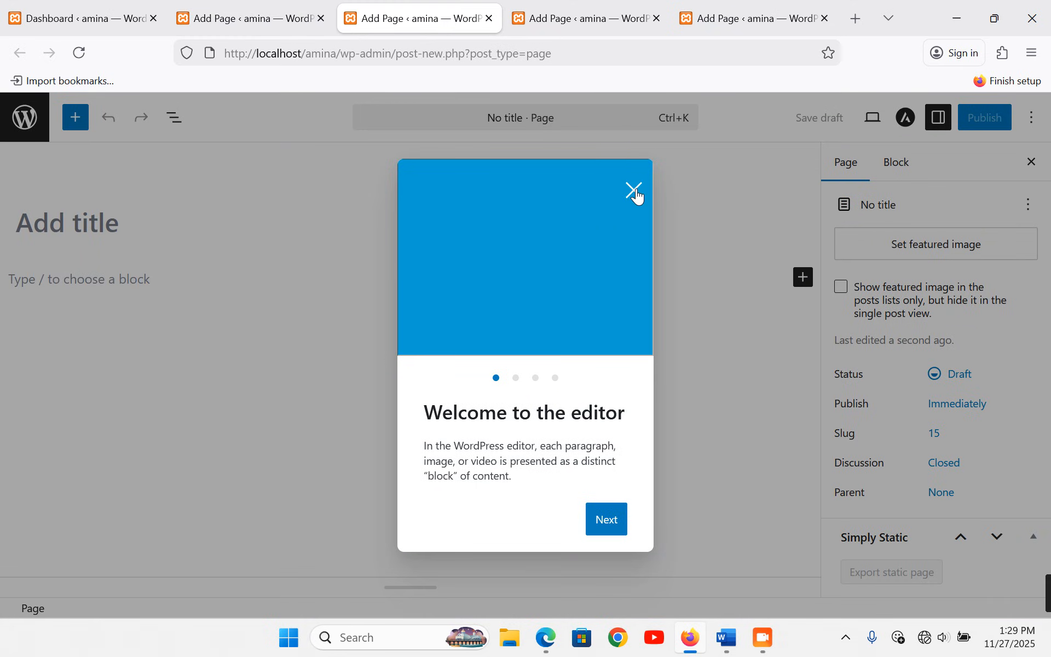
pyautogui.click(635, 191)
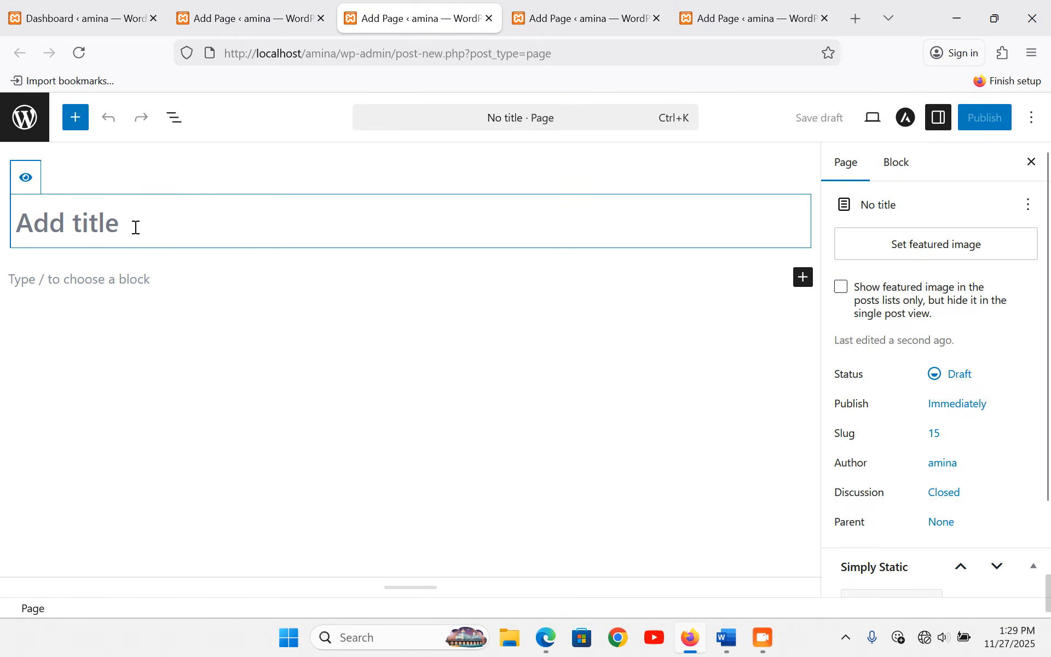
pyautogui.write('ST')
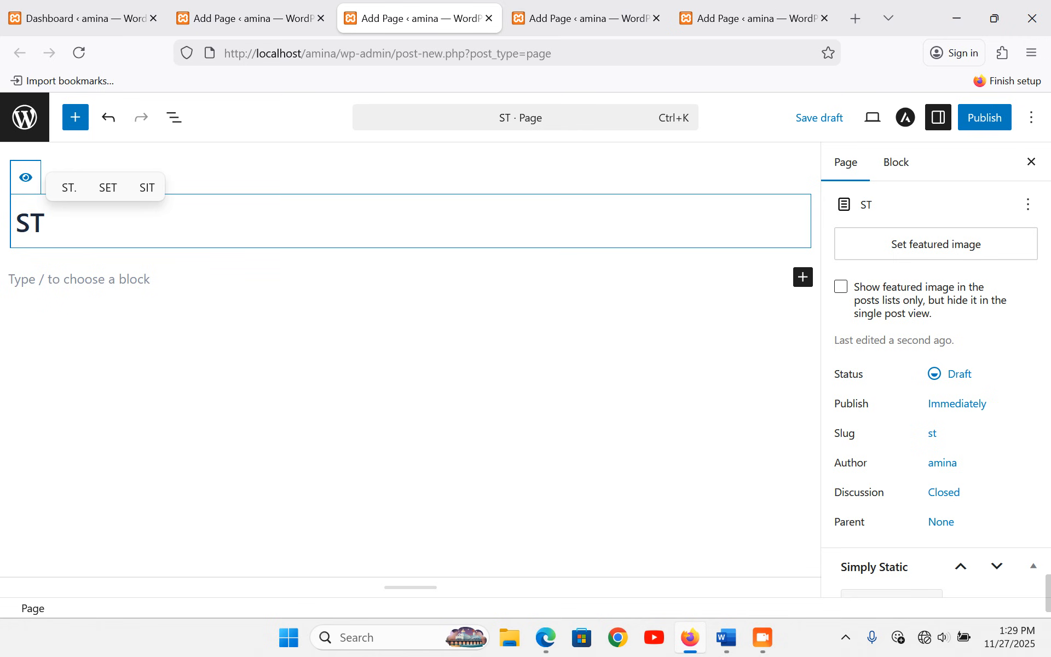
pyautogui.write('O')
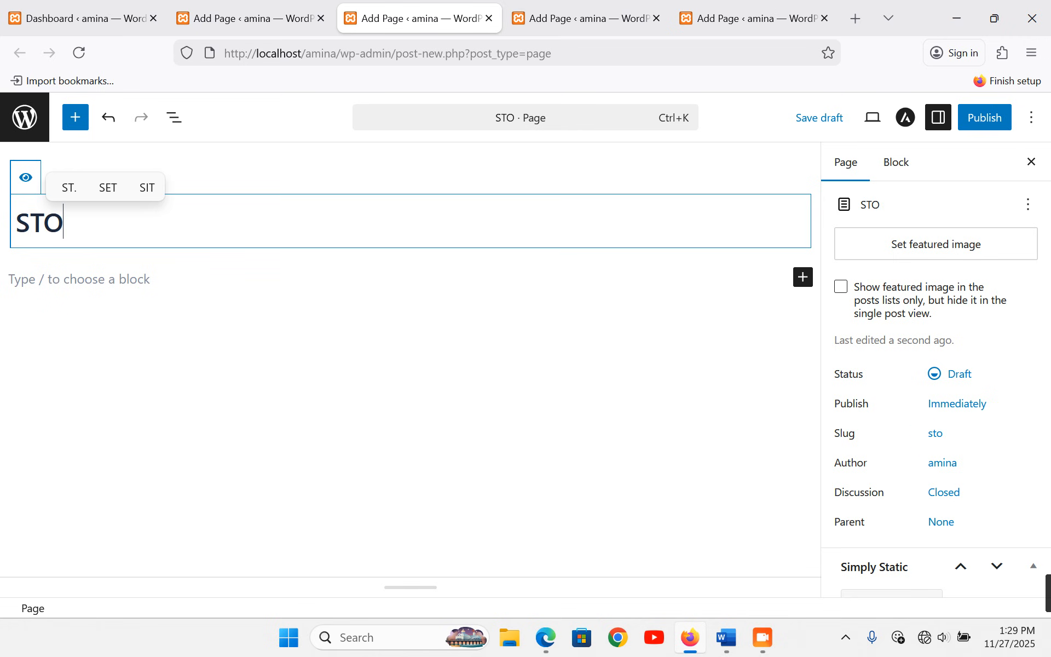
pyautogui.write('CK GALLERY')
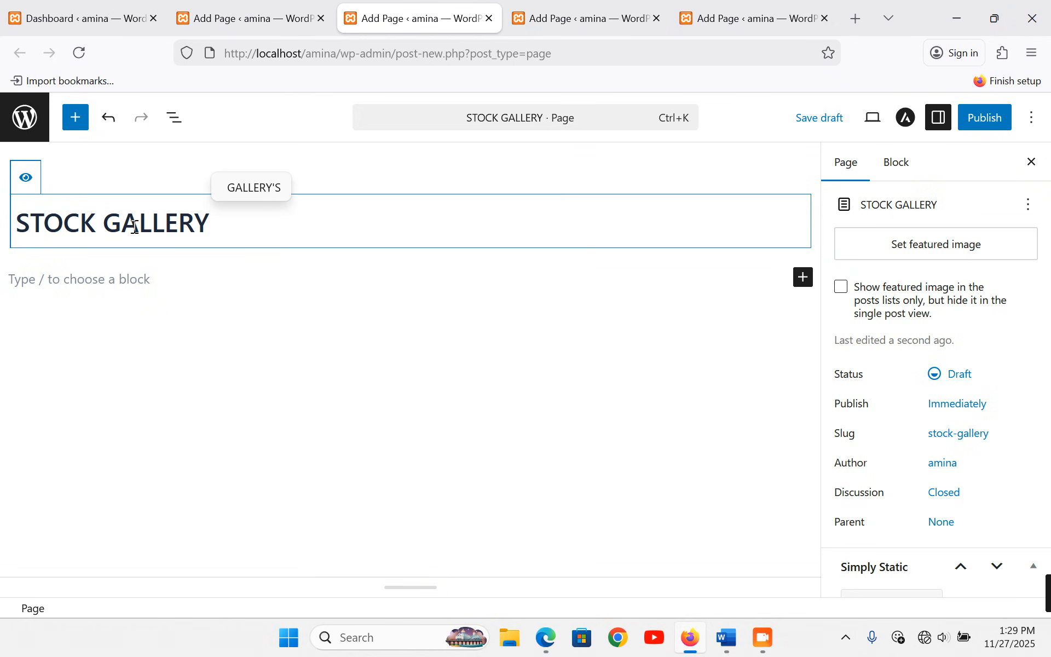
pyautogui.click(26, 177)
pyautogui.click(999, 117)
pyautogui.click(1002, 118)
# - Publish a FARMER UPDATES page with its title hidden
pyautogui.click(591, 12)
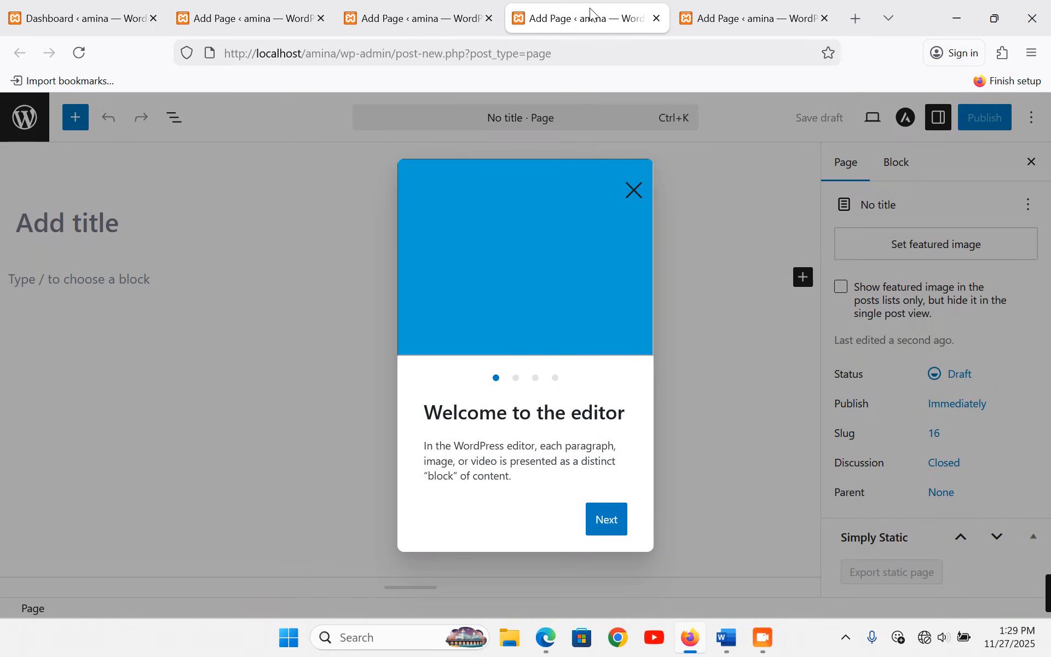
pyautogui.click(634, 193)
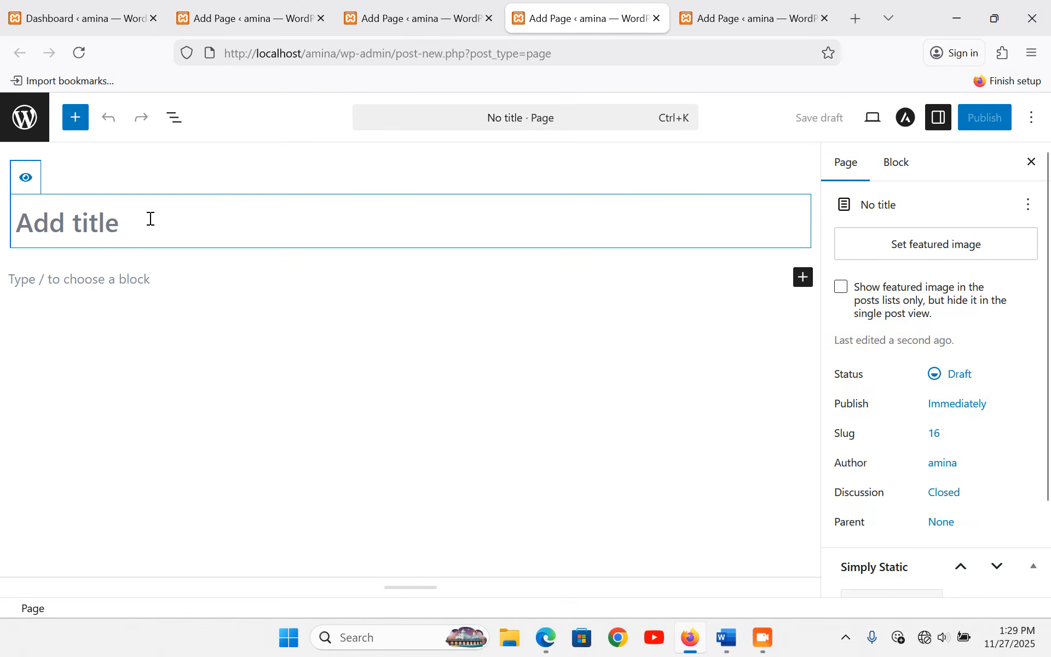
pyautogui.write('F')
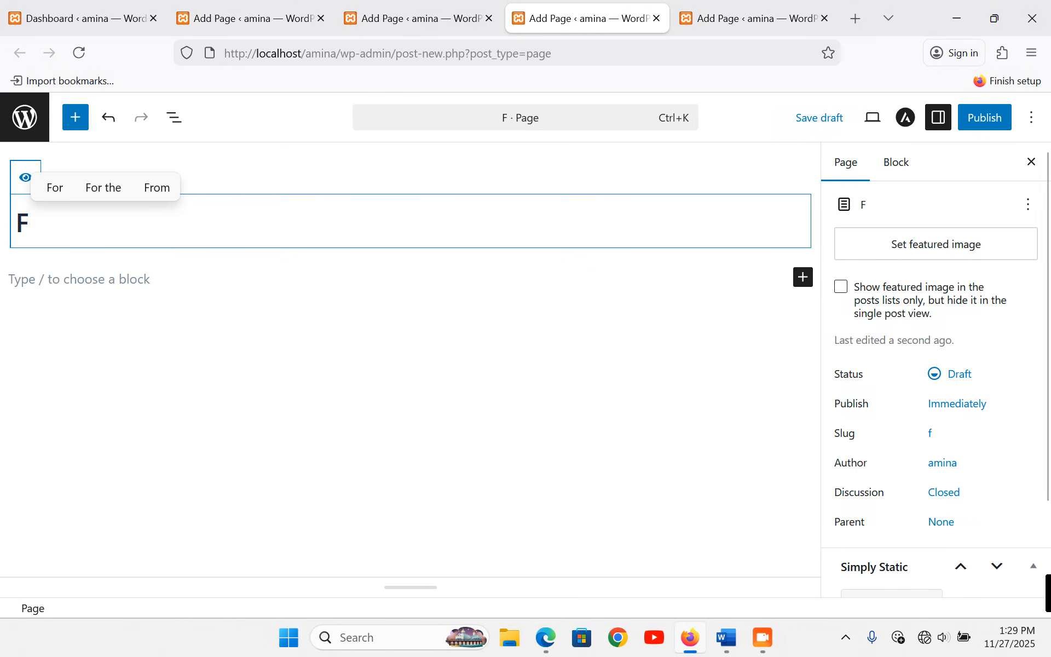
pyautogui.write('ARMER')
pyautogui.write('U')
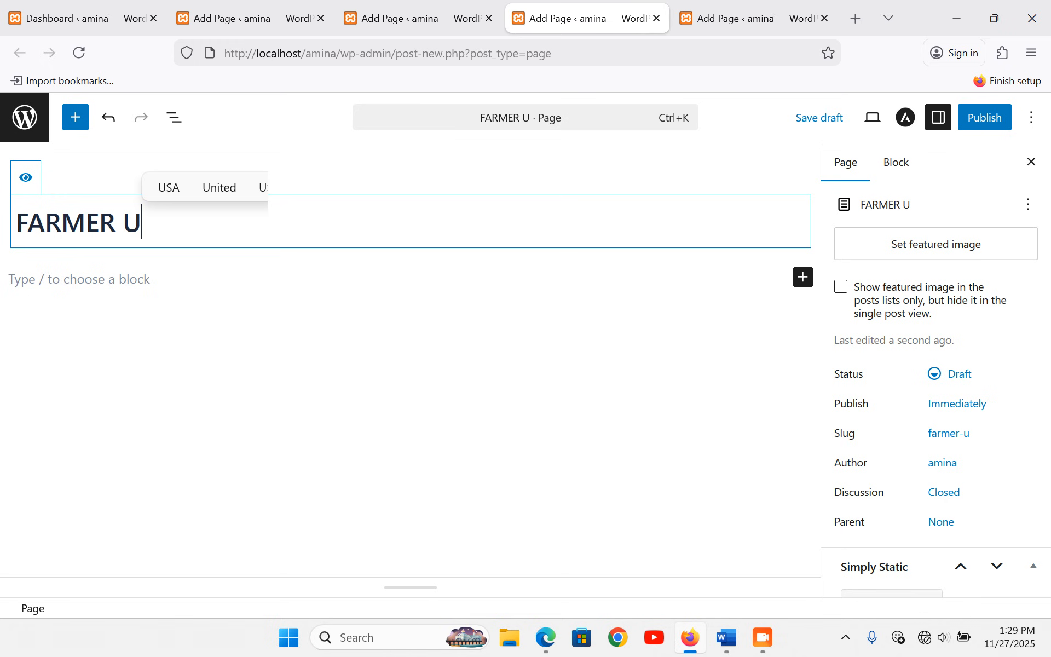
pyautogui.write('PDATES')
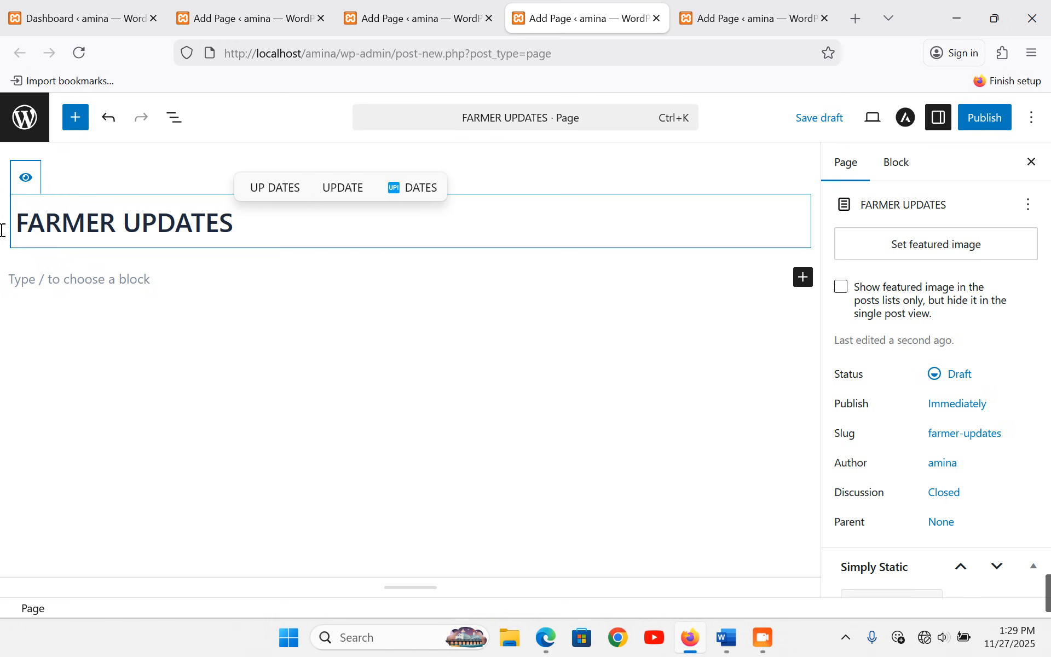
pyautogui.click(26, 177)
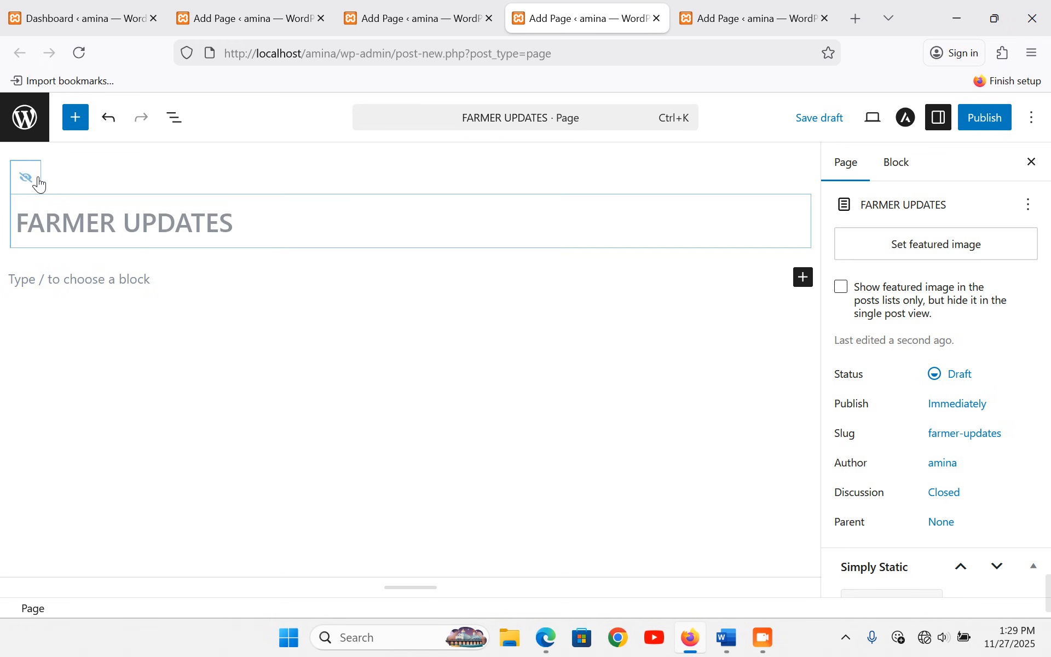
pyautogui.click(972, 124)
pyautogui.click(972, 124)
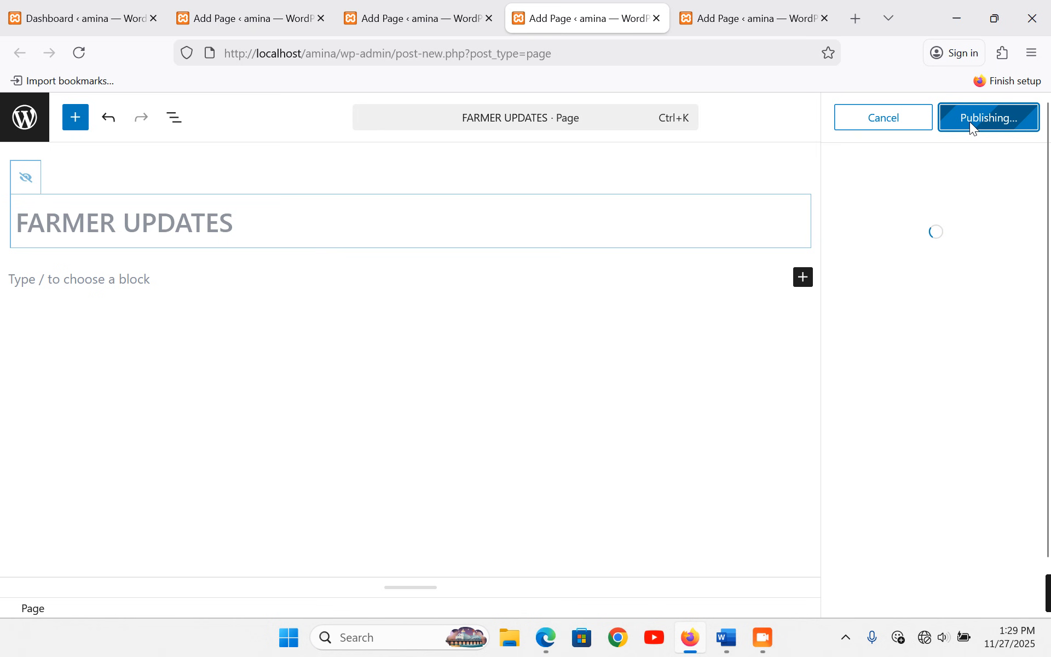
# - In the last editor tab, publish a page titled CONTACT US
pyautogui.click(770, 17)
pyautogui.click(634, 192)
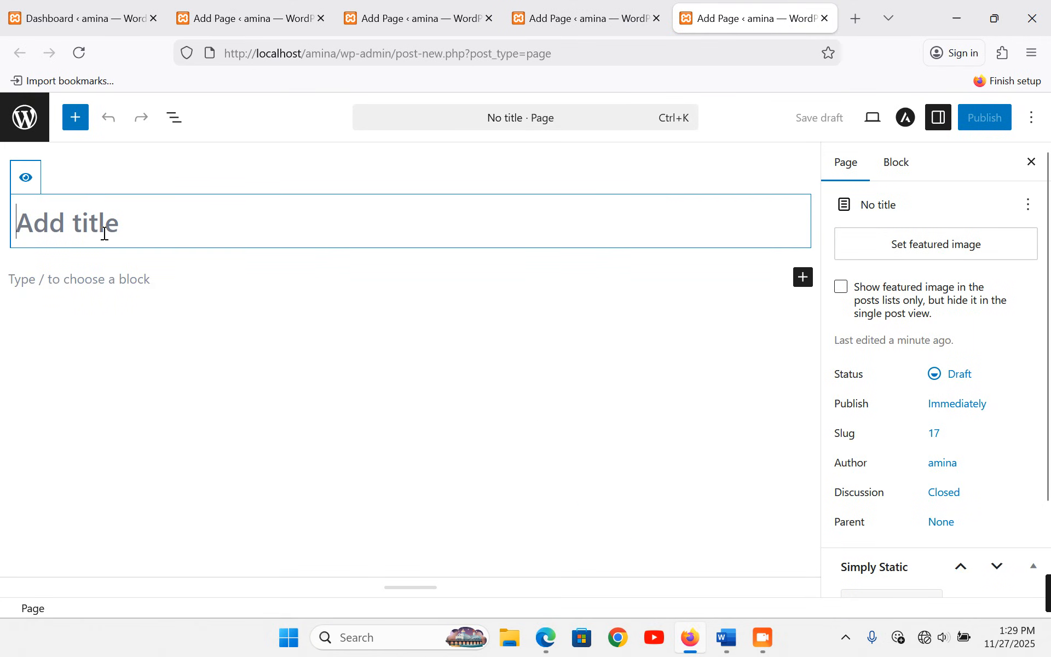
pyautogui.write('CONT')
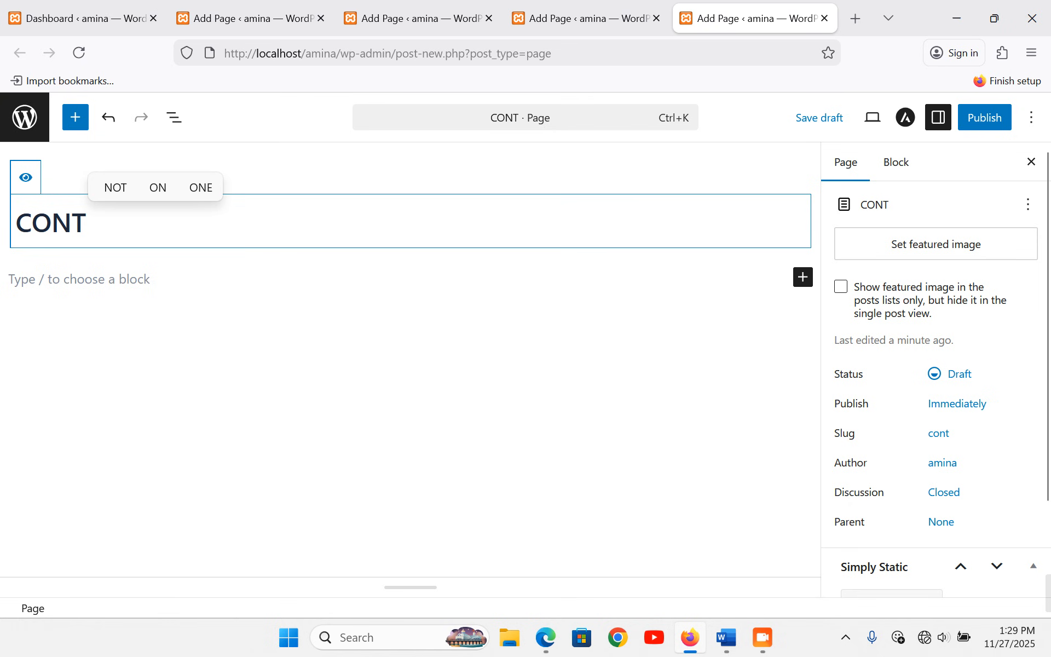
pyautogui.write('ACT US')
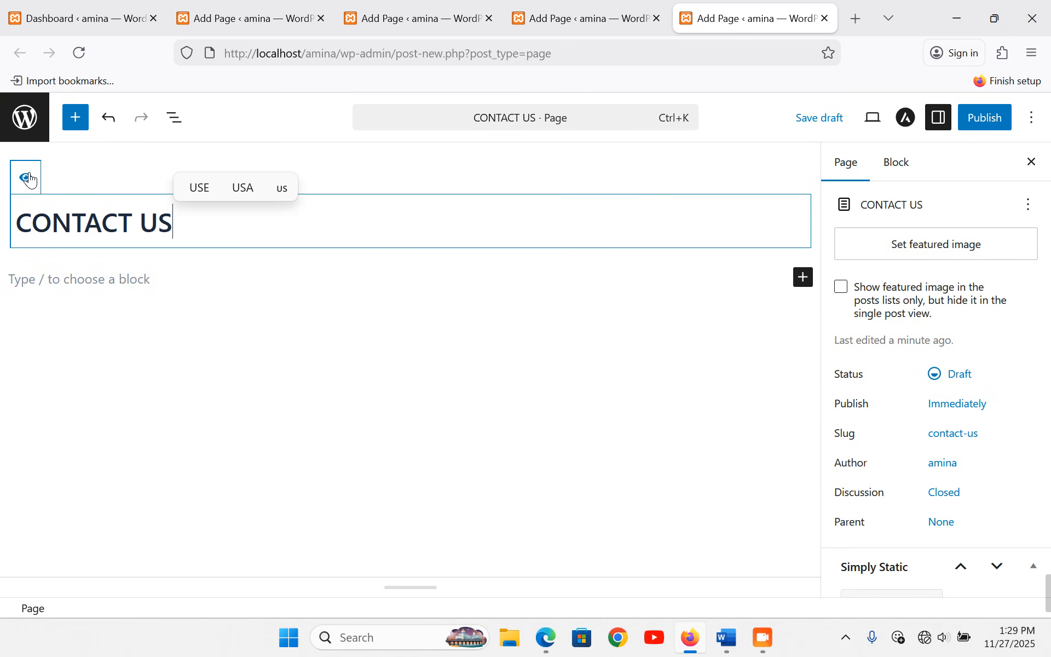
pyautogui.click(984, 118)
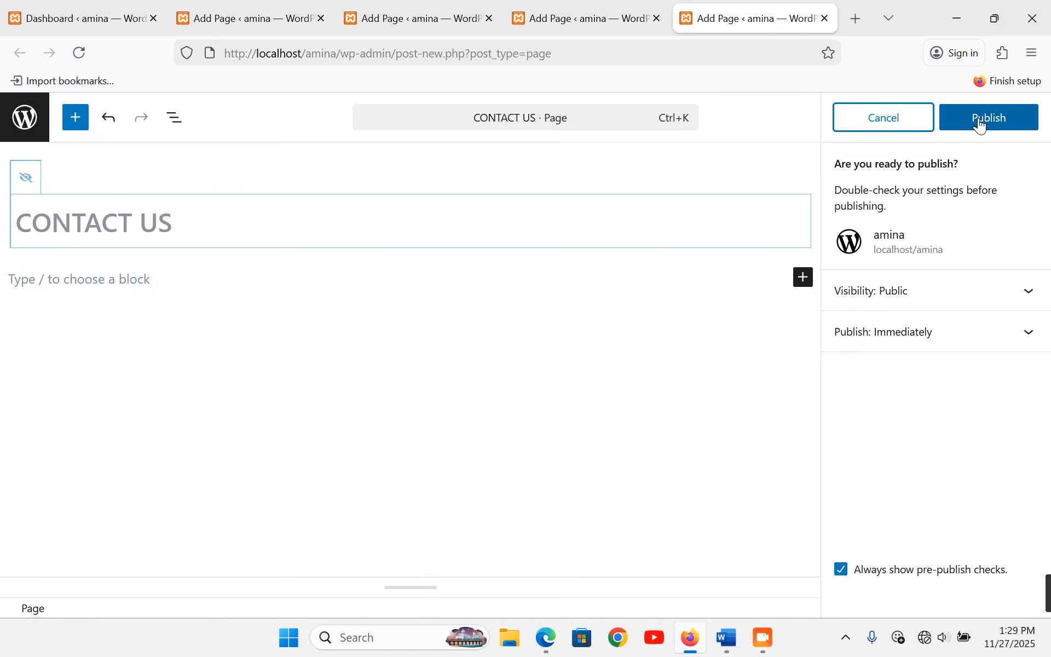
pyautogui.click(982, 120)
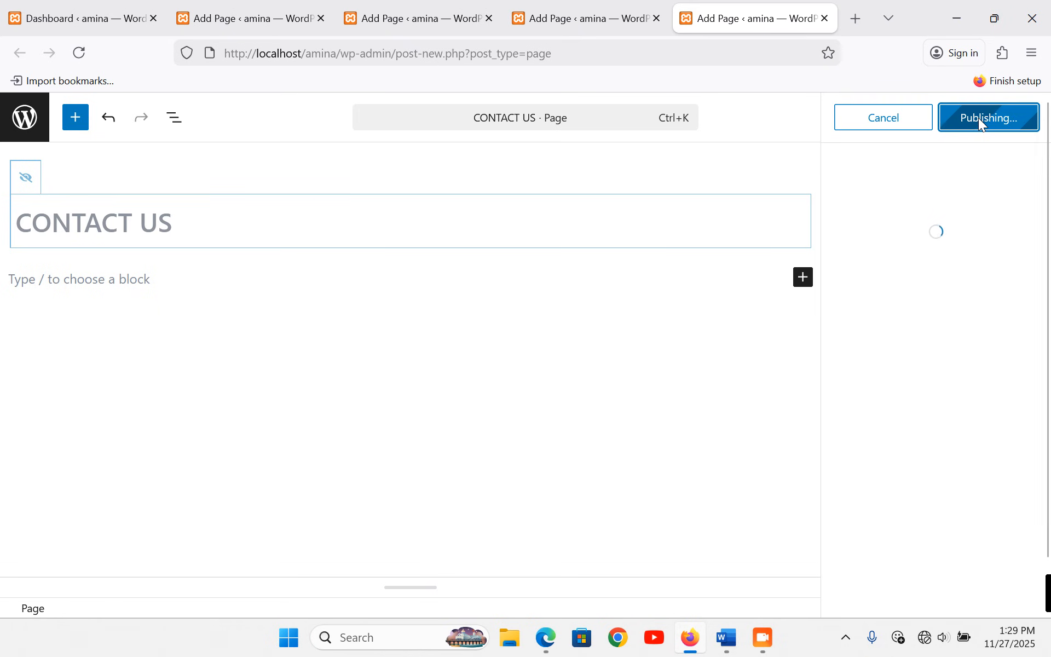
# - Load localhost/amina in a new tab to view the site's front page
pyautogui.click(856, 18)
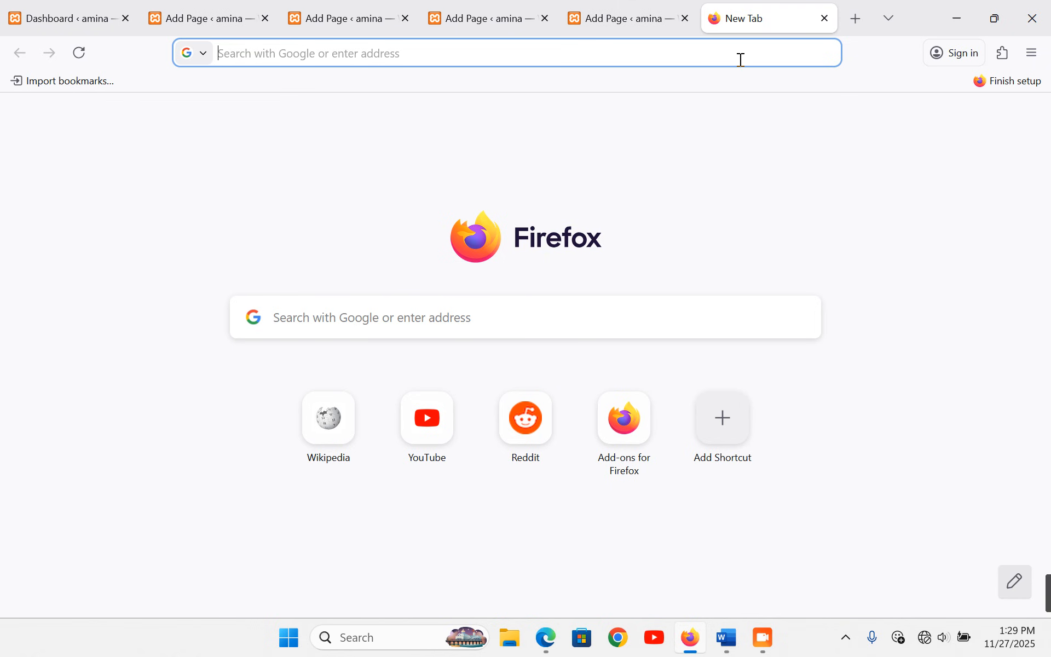
pyautogui.write('local ')
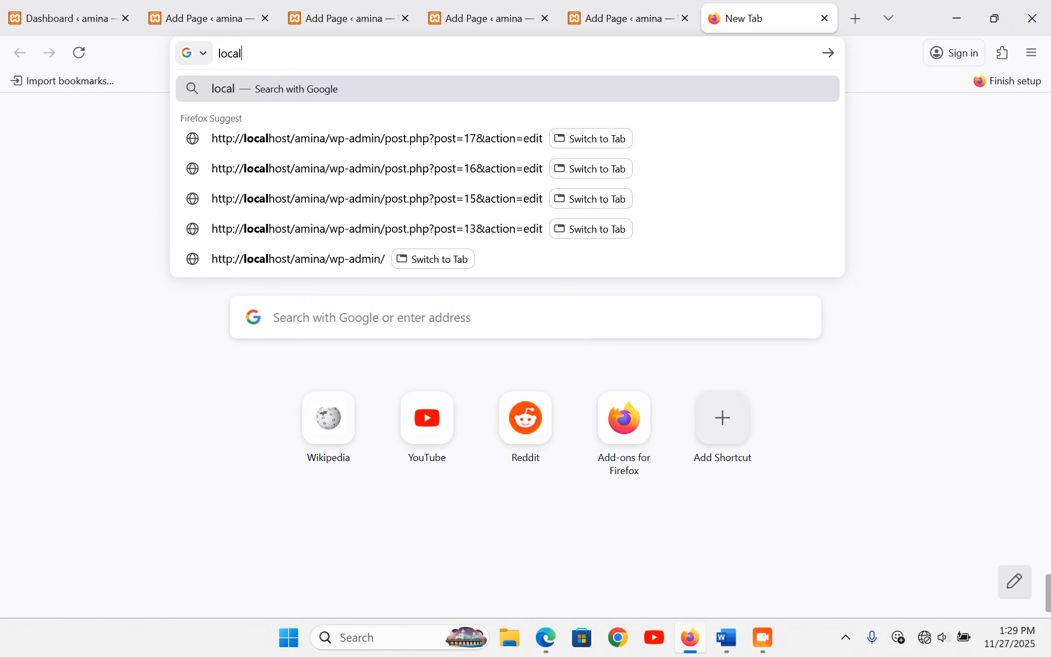
pyautogui.write('host')
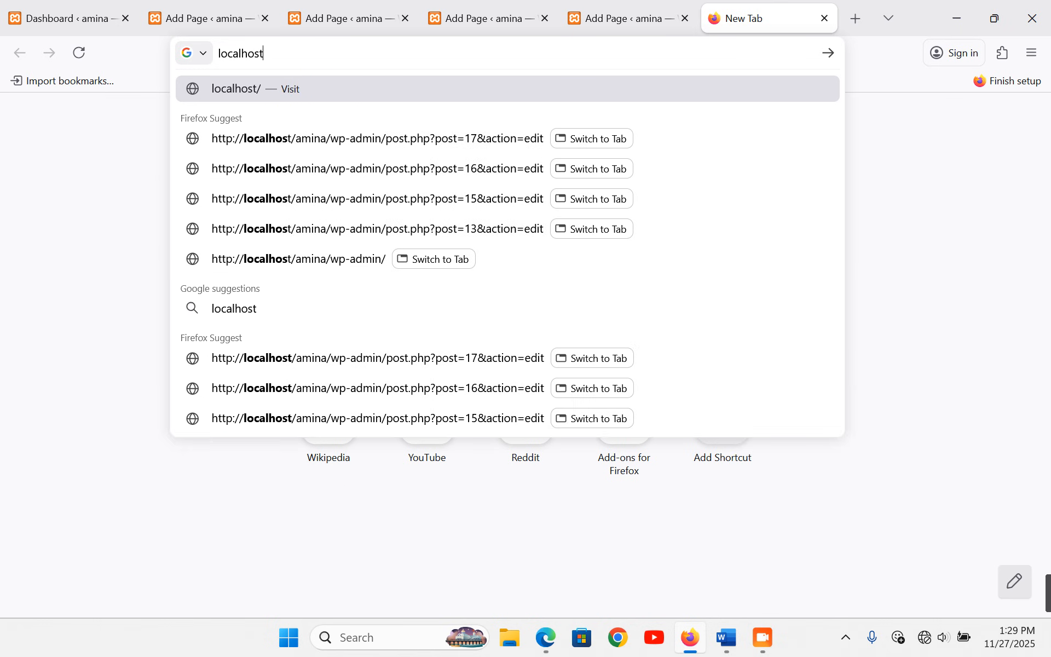
pyautogui.write('/amina')
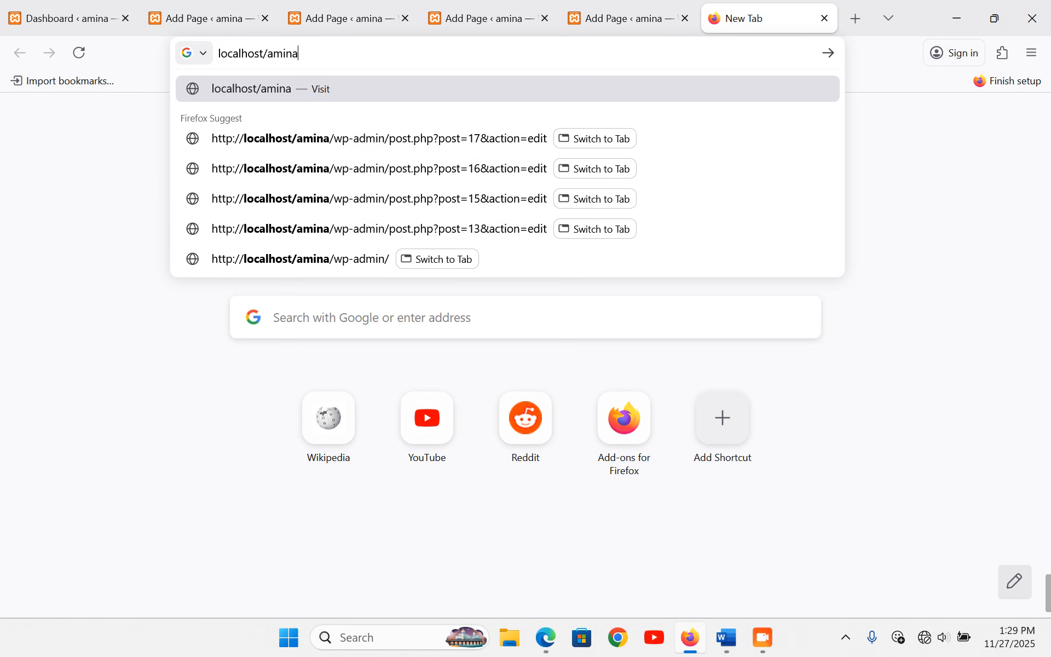
pyautogui.press('Return')
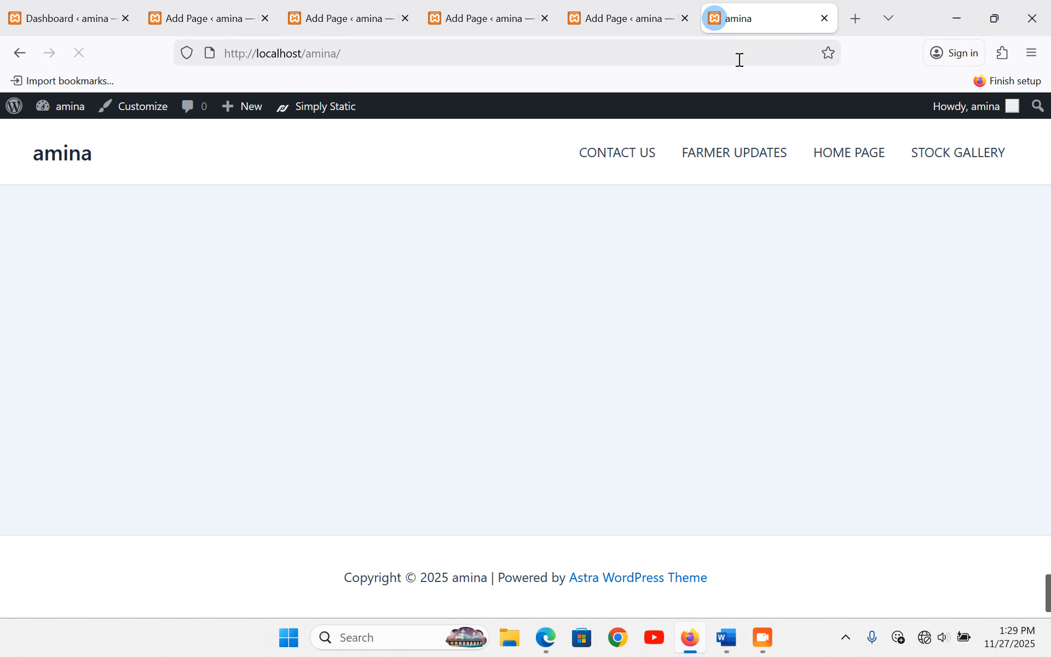
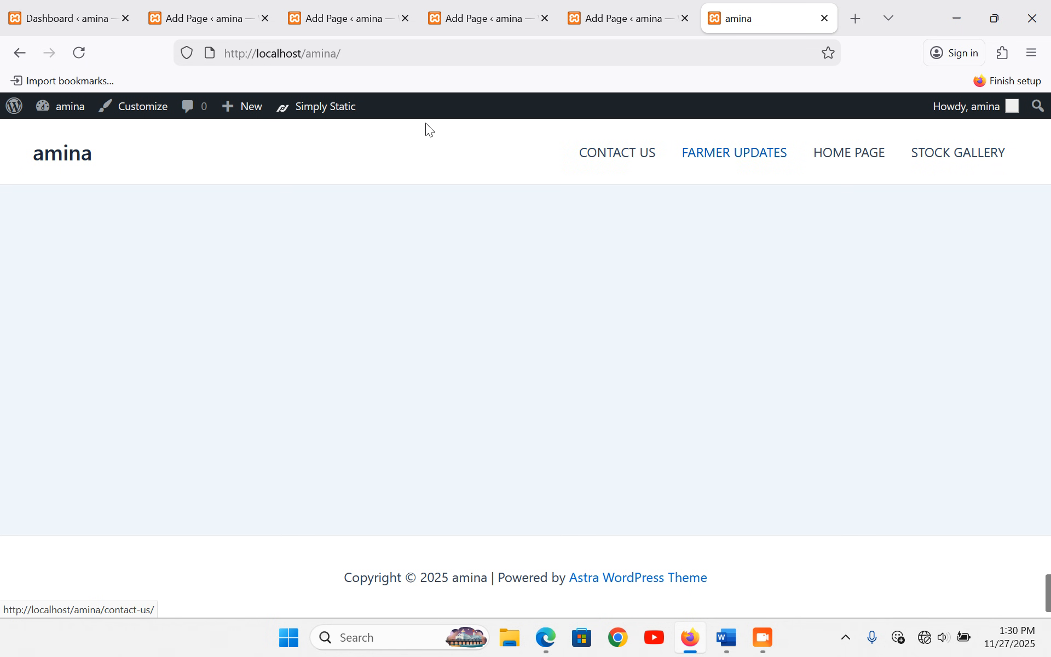
# - Switch from the live site back to the WordPress admin Dashboard tab
pyautogui.click(28, 16)
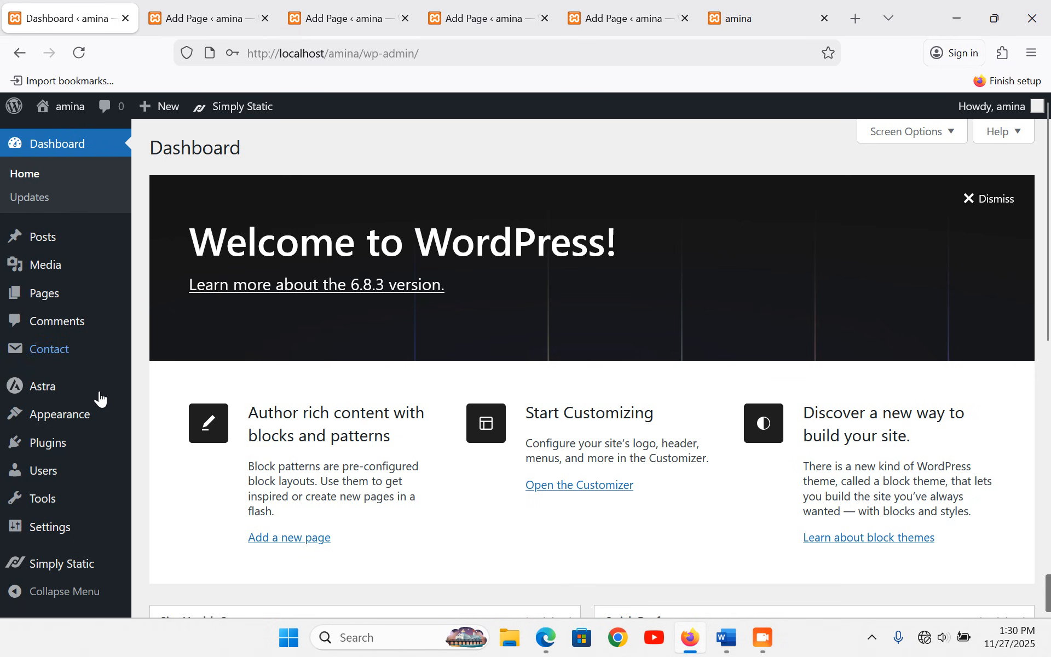
pyautogui.moveTo(74, 421)
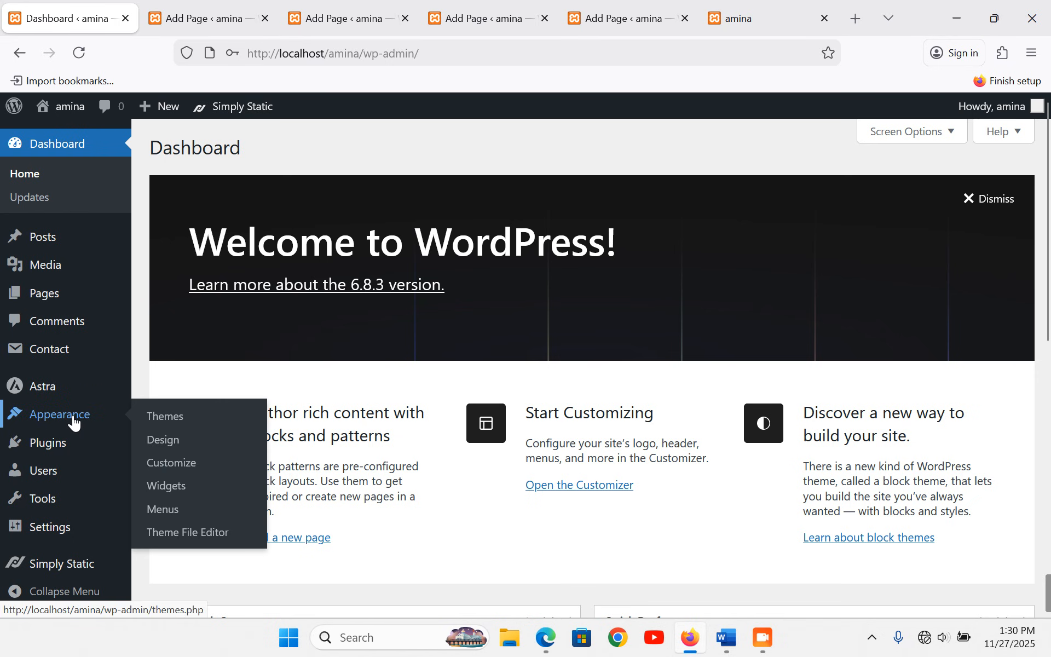
# - Create a new menu named main assigned to the Primary Menu location
pyautogui.click(163, 512)
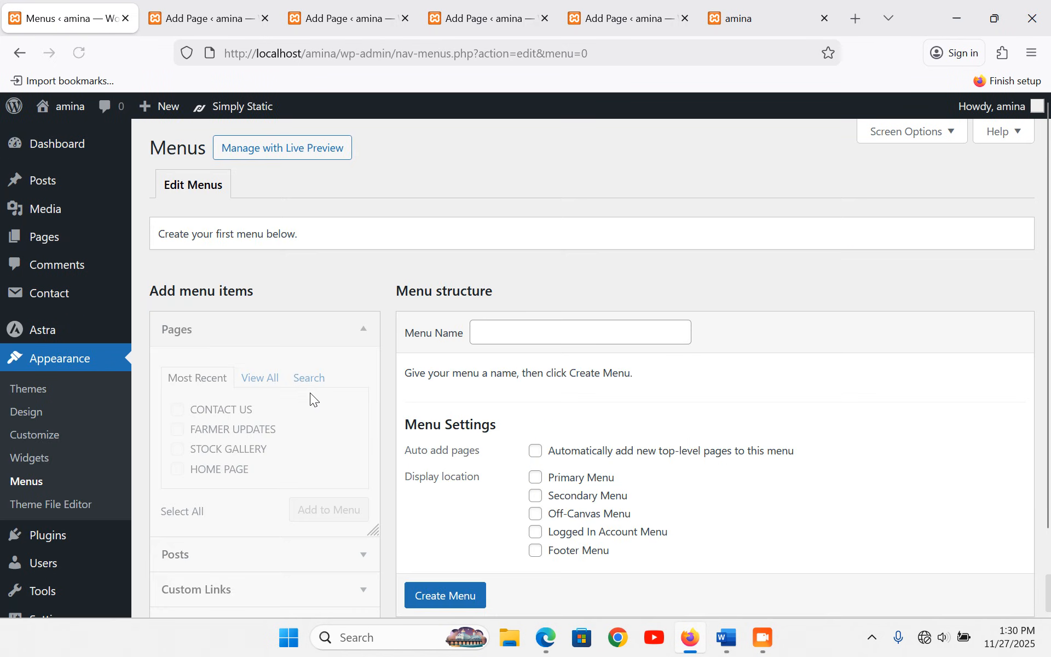
pyautogui.click(544, 327)
pyautogui.write('main')
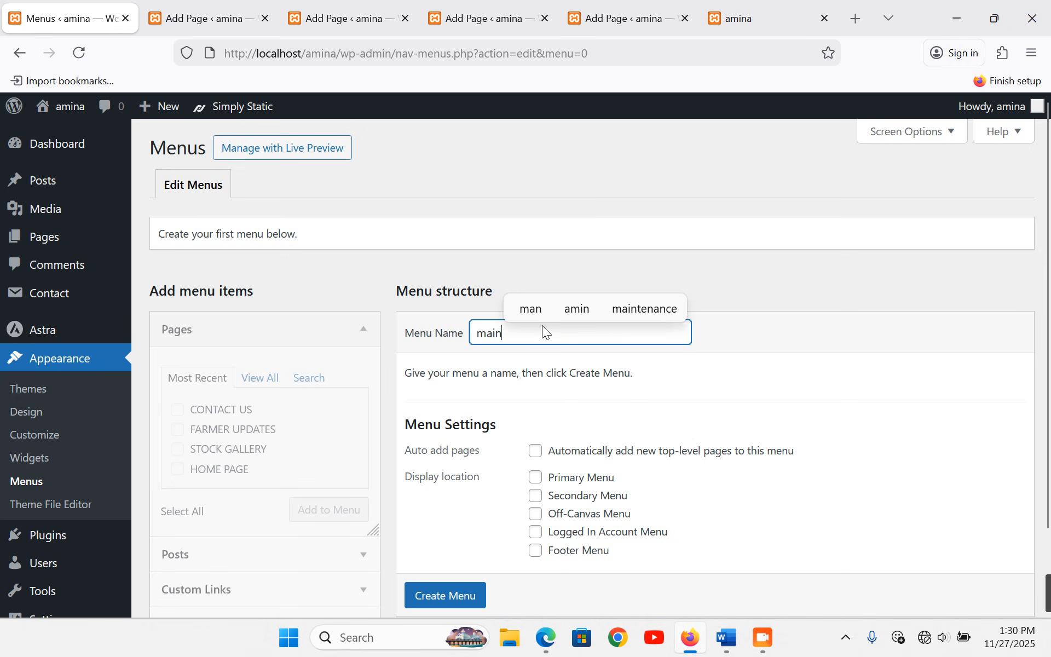
pyautogui.click(537, 483)
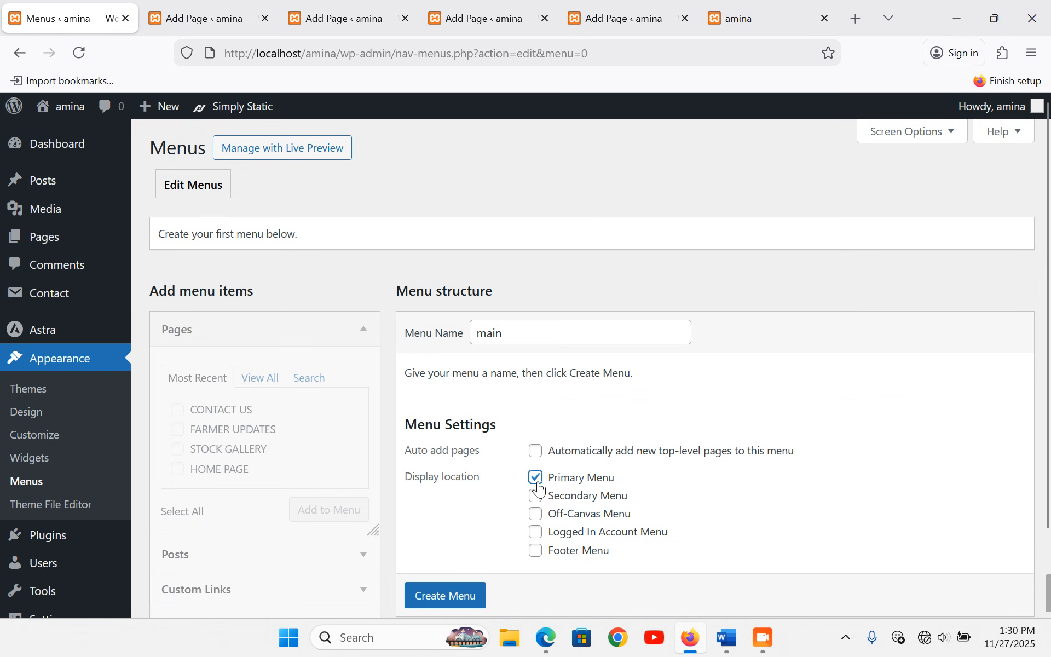
pyautogui.scroll(-1, 445, 598)
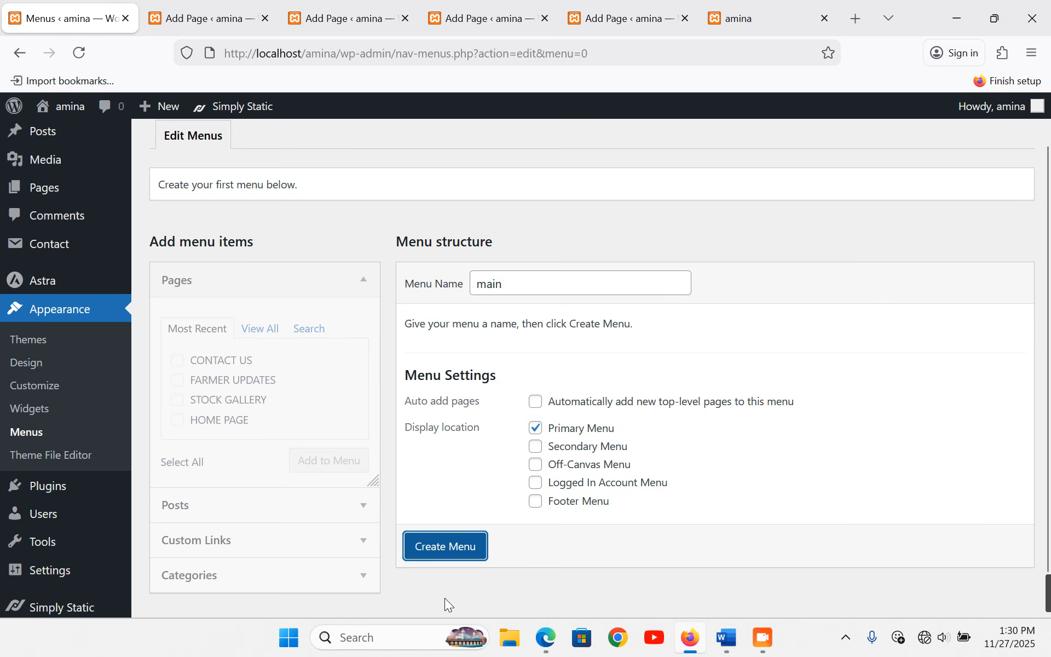
pyautogui.click(461, 546)
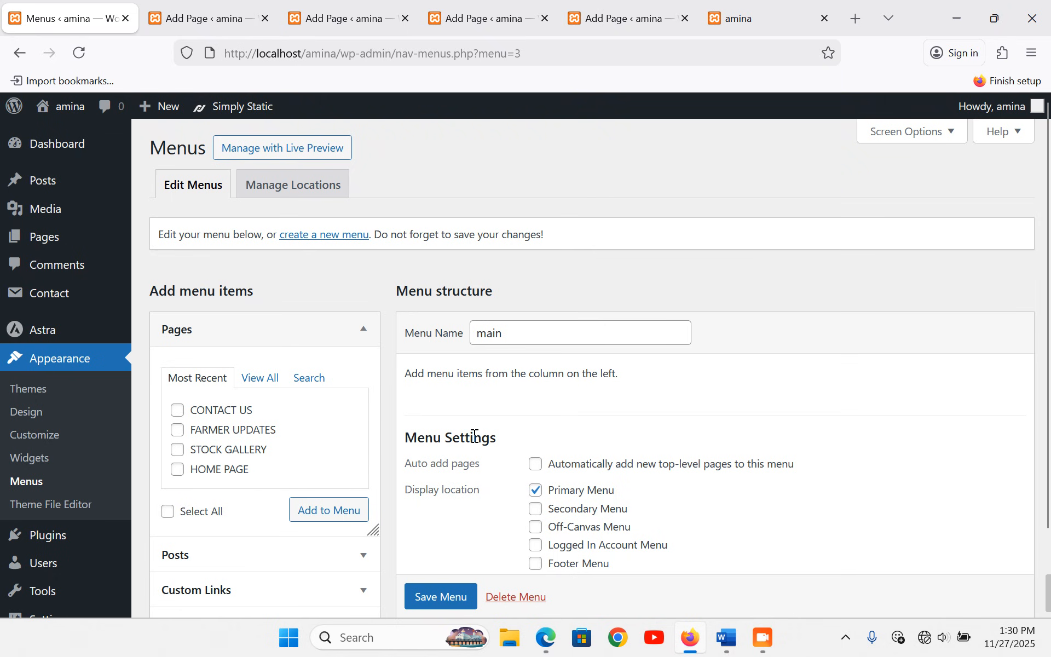
# - Add HOME PAGE, STOCK GALLERY, FARMER UPDATES and CONTACT US to the menu and save it
pyautogui.scroll(-2, 461, 415)
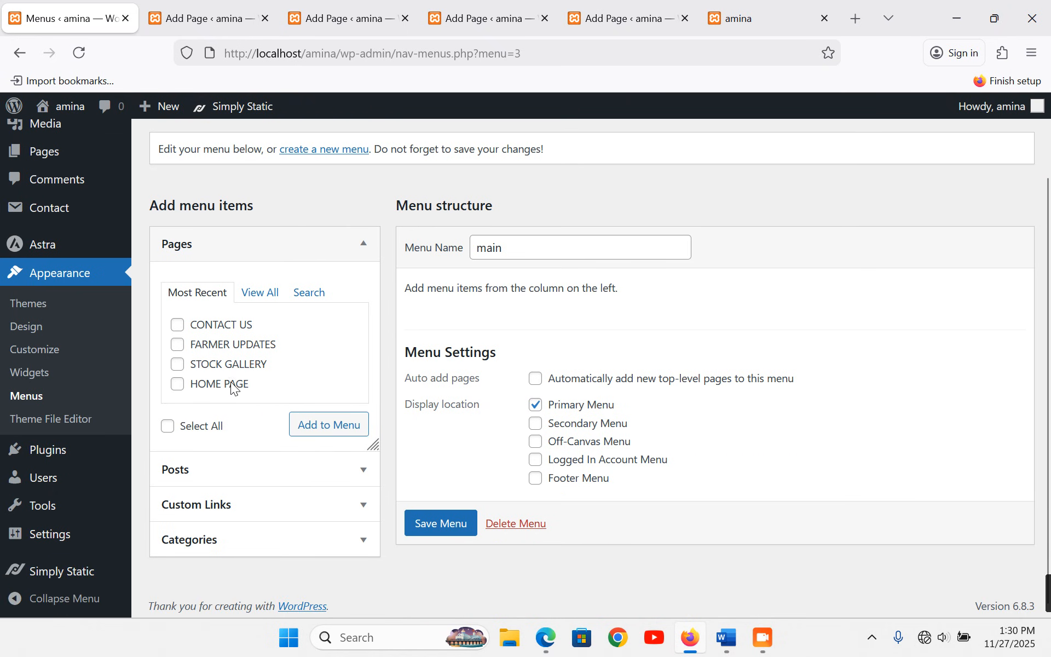
pyautogui.click(331, 432)
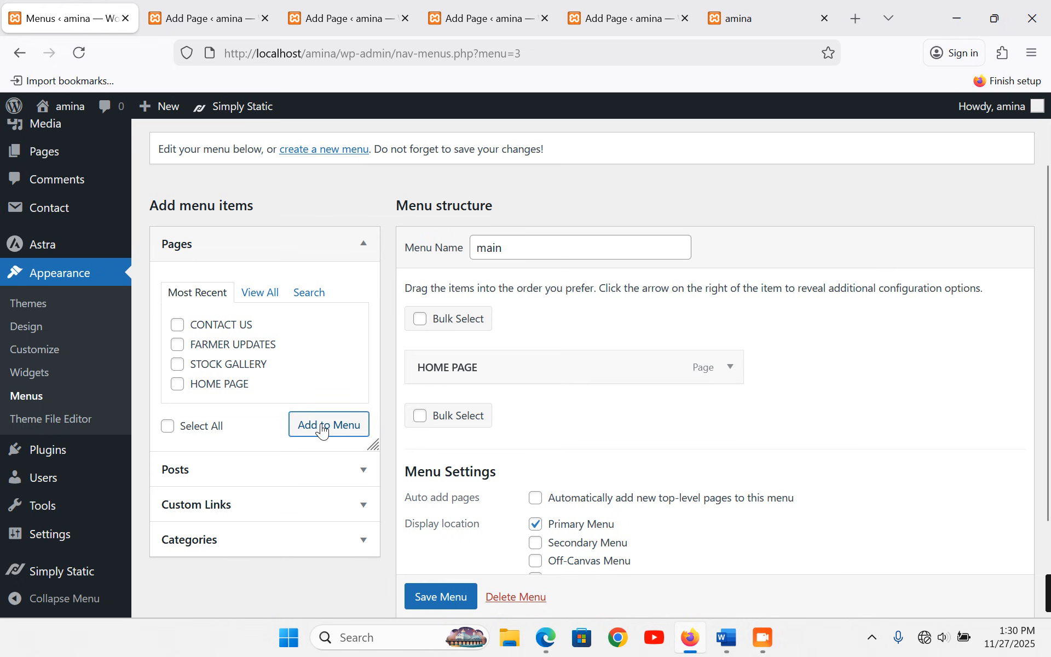
pyautogui.click(178, 364)
pyautogui.click(307, 432)
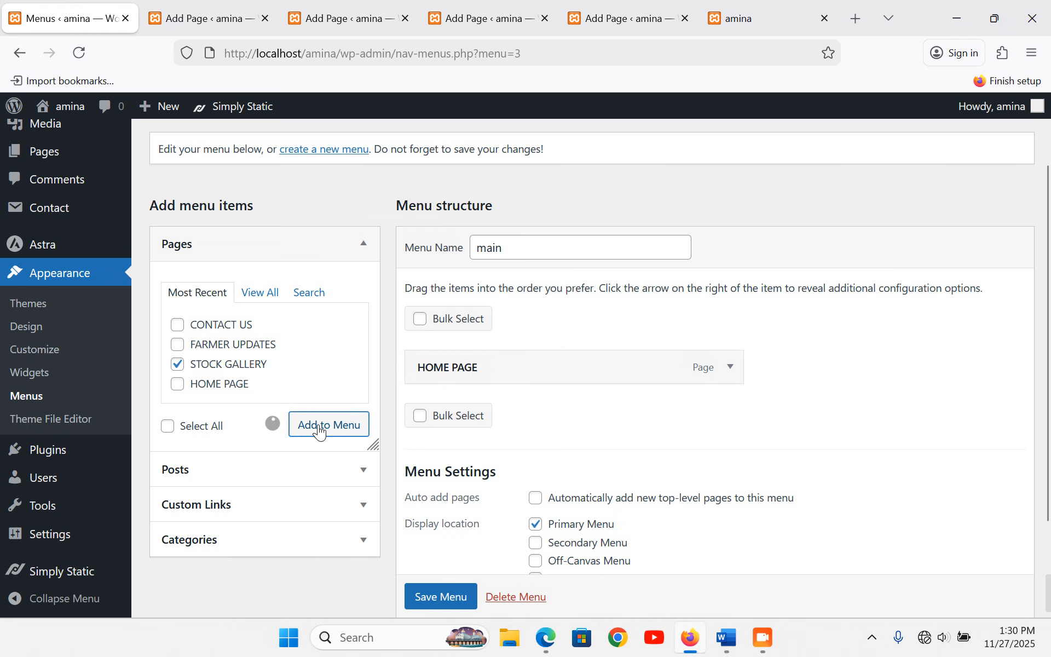
pyautogui.click(178, 345)
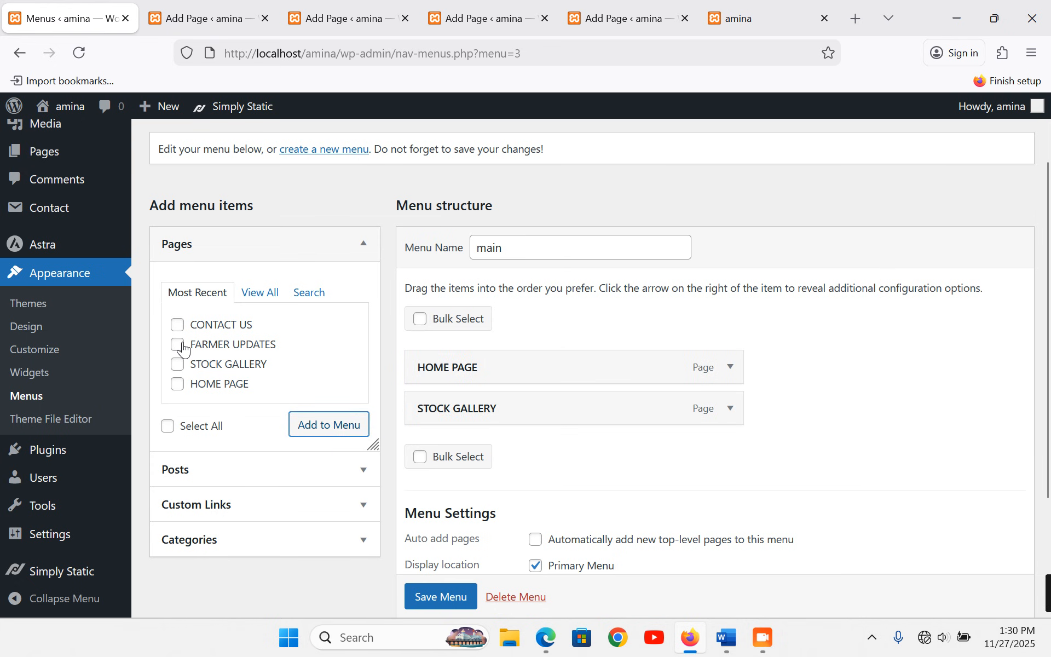
pyautogui.click(332, 432)
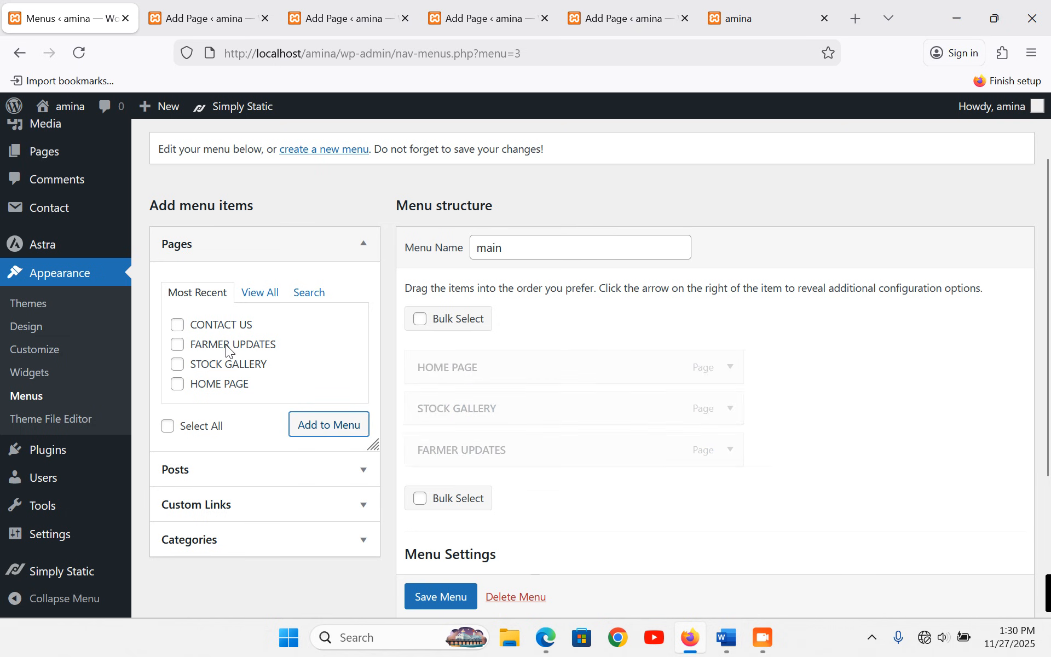
pyautogui.click(177, 325)
pyautogui.click(332, 435)
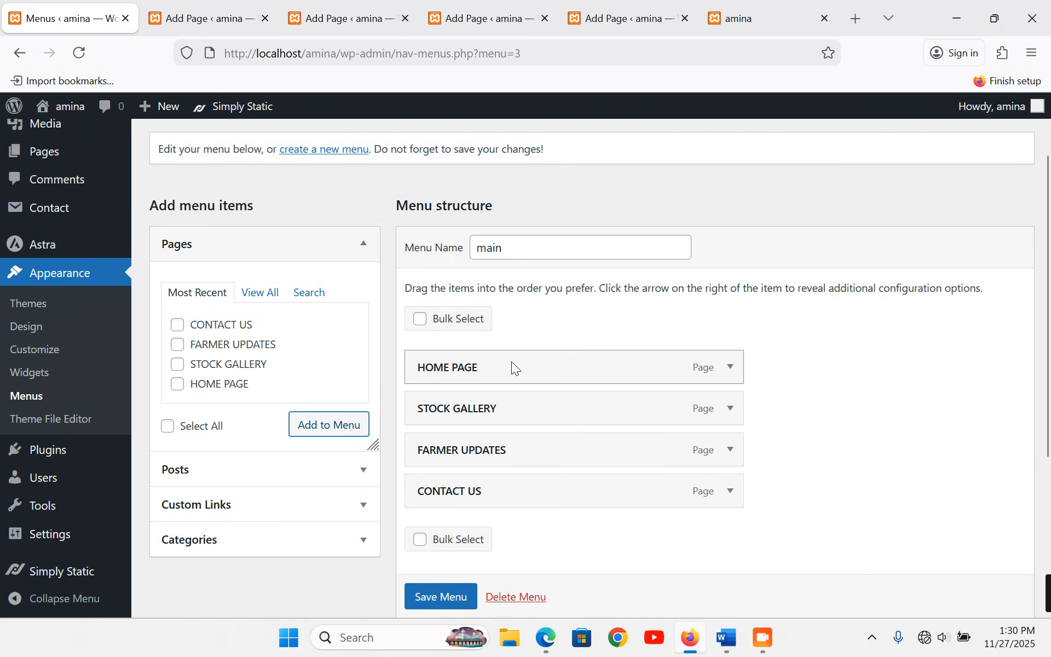
pyautogui.scroll(-3, 493, 548)
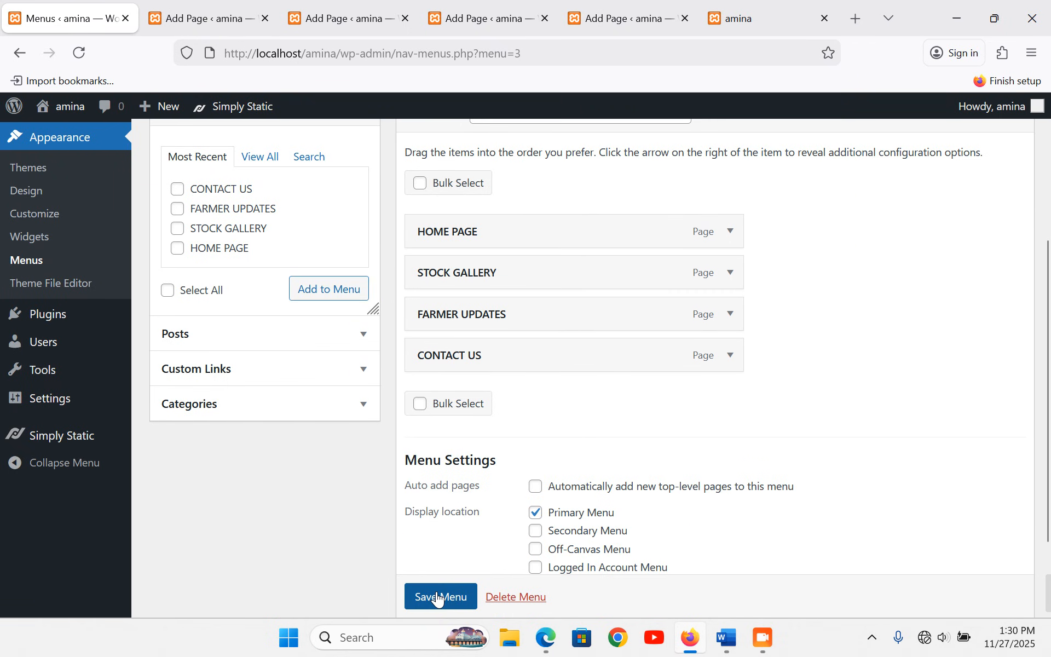
pyautogui.click(438, 597)
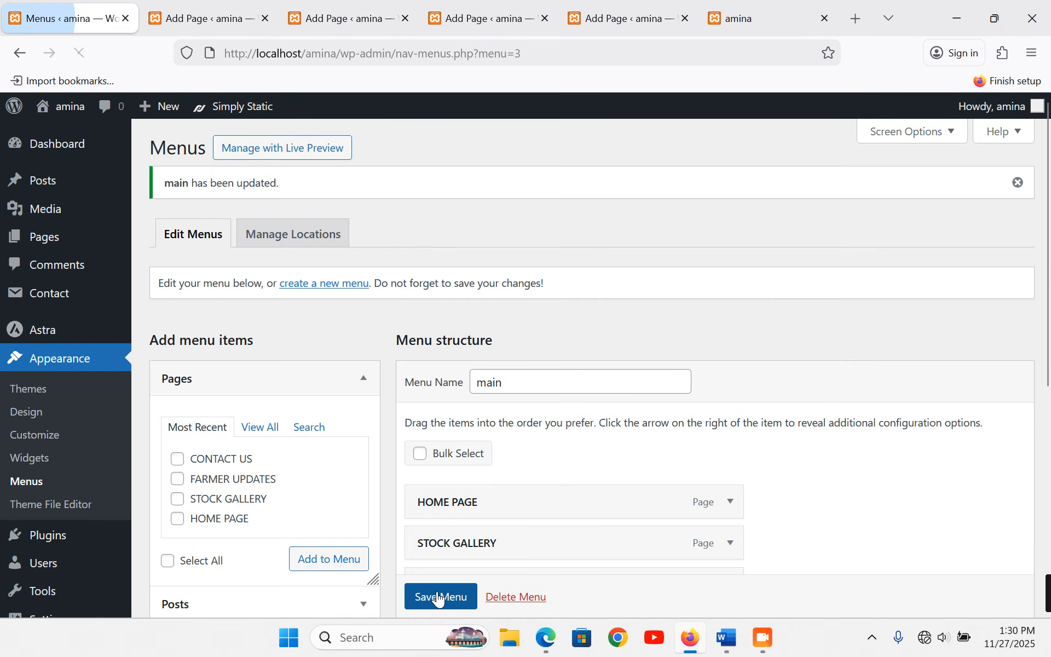
pyautogui.click(750, 14)
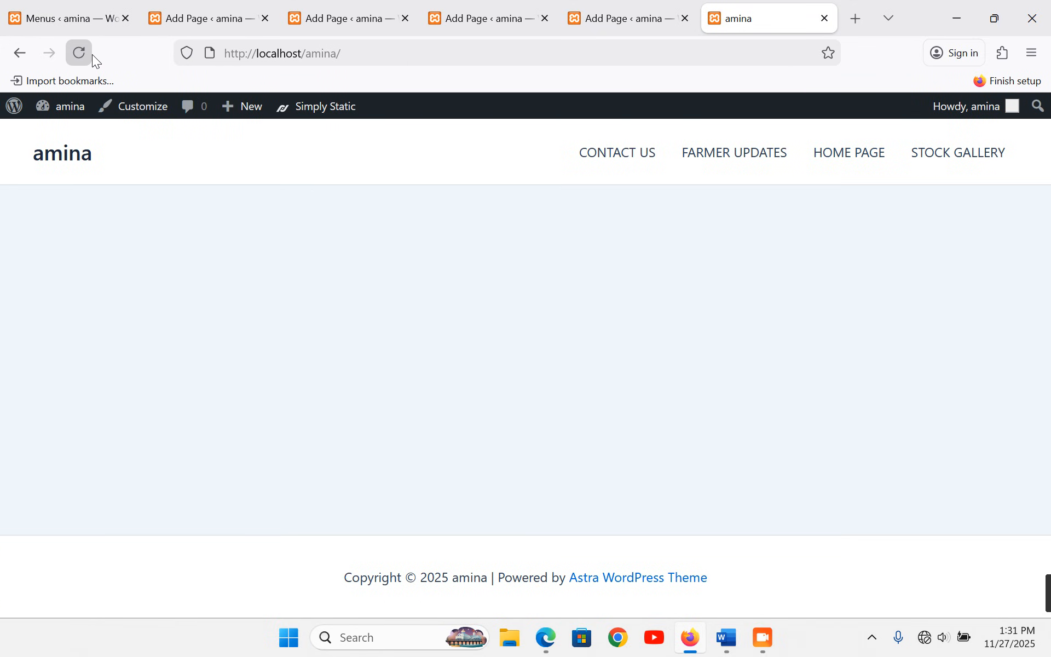
pyautogui.click(89, 54)
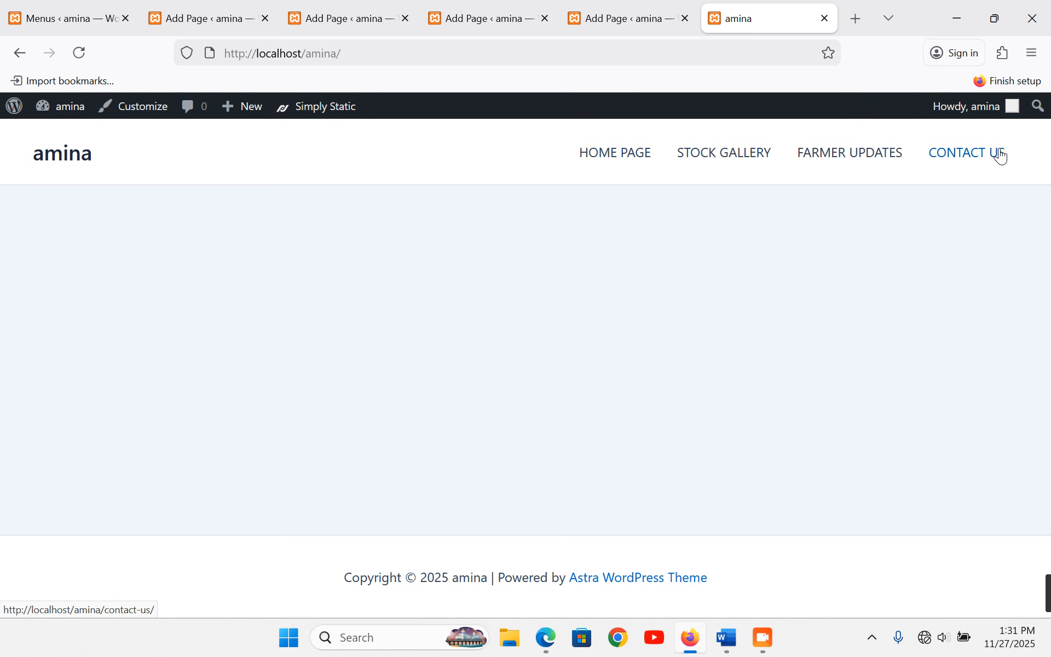
pyautogui.click(70, 18)
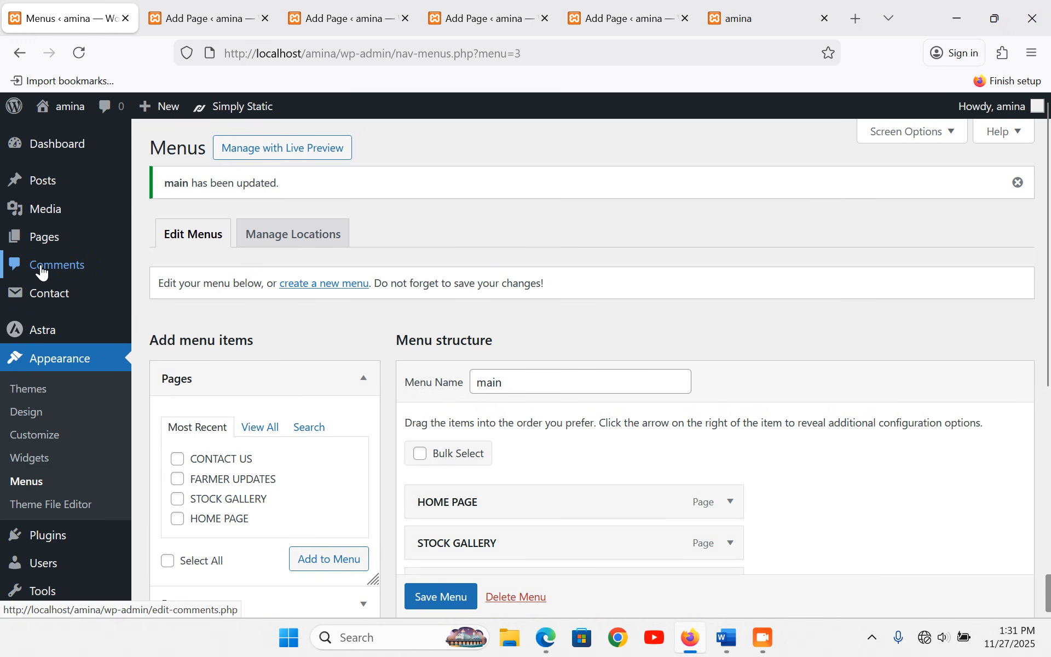
# - In Reading settings, set A static page with HOME PAGE as the homepage and save
pyautogui.scroll(-5, 42, 267)
pyautogui.scroll(-3, 44, 306)
pyautogui.moveTo(59, 539)
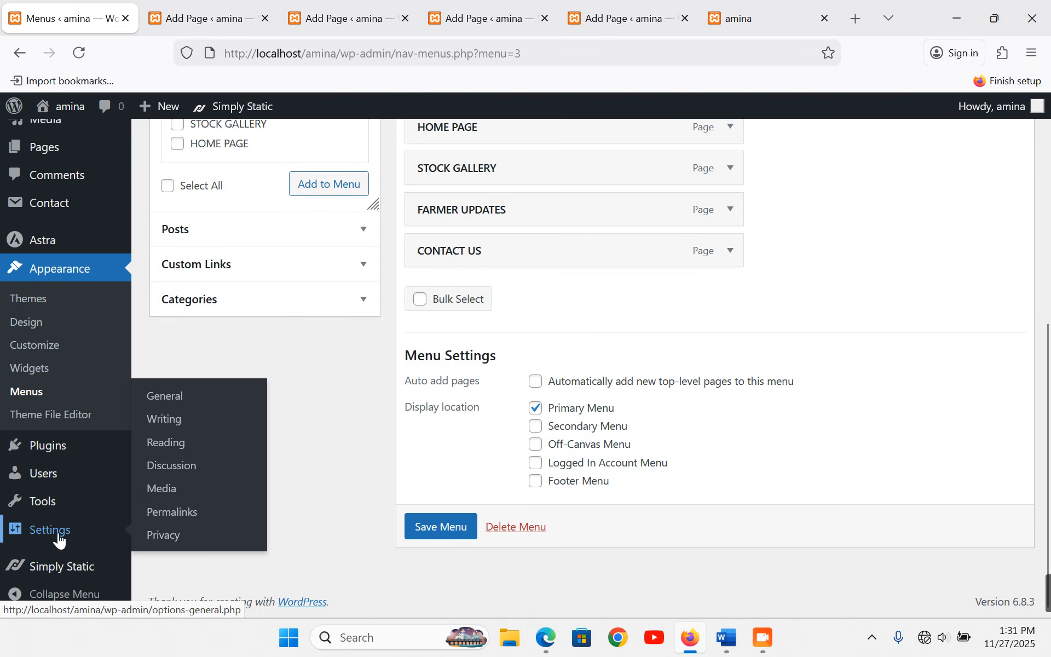
pyautogui.moveTo(98, 503)
pyautogui.click(165, 442)
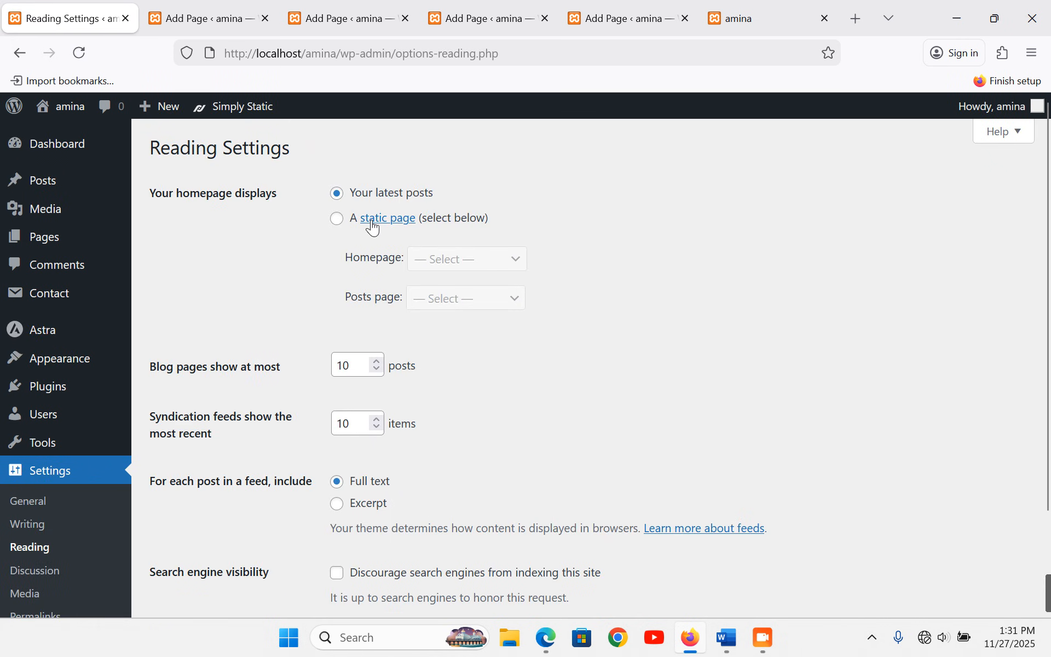
pyautogui.click(335, 219)
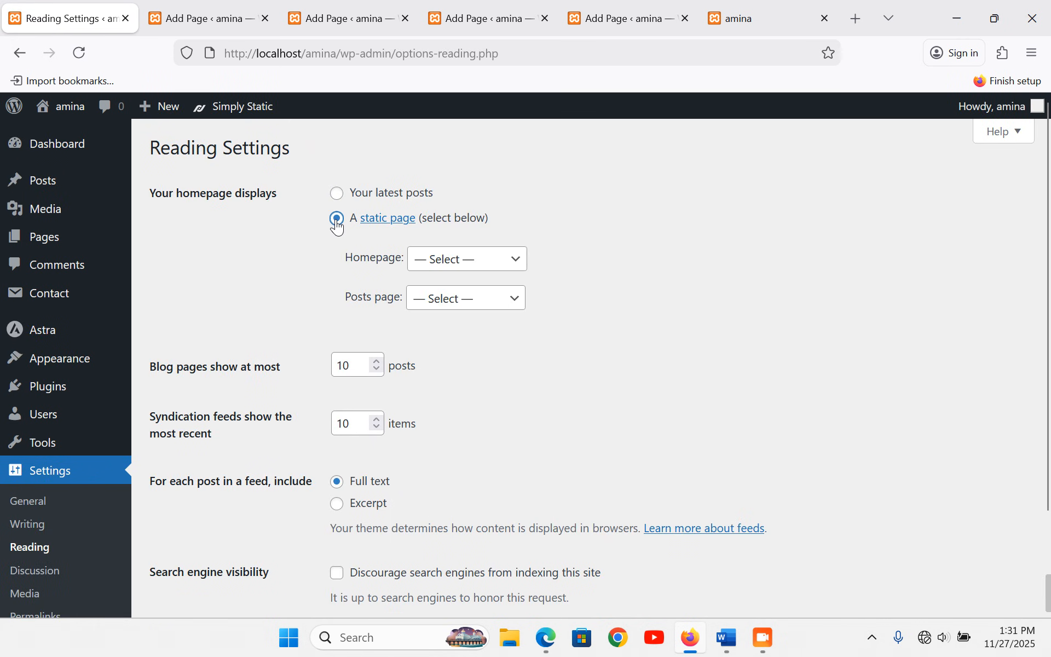
pyautogui.click(522, 267)
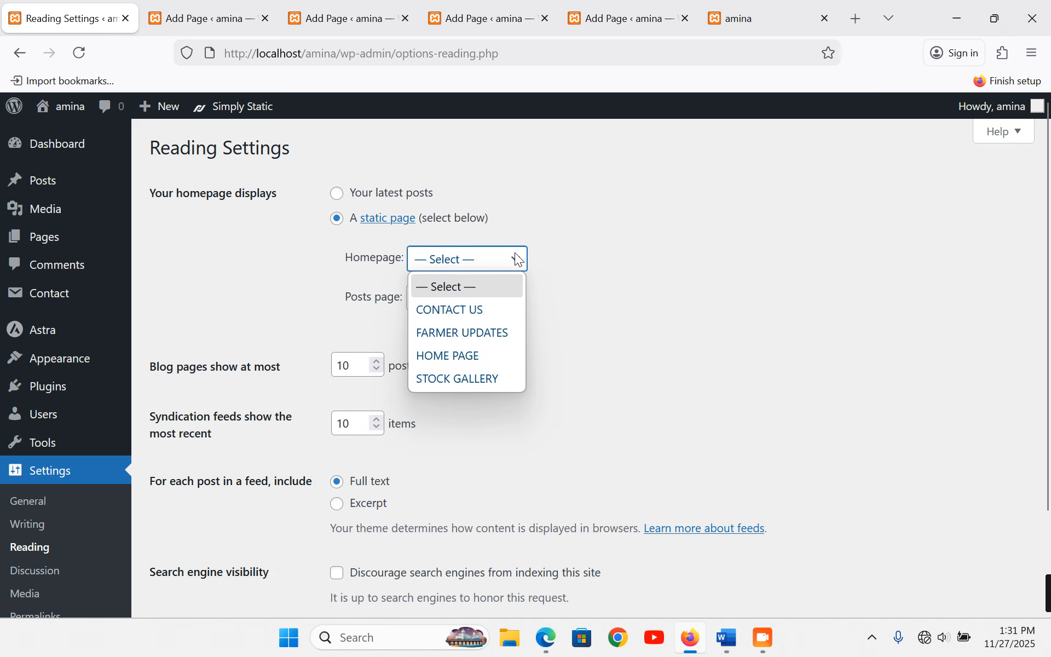
pyautogui.click(464, 357)
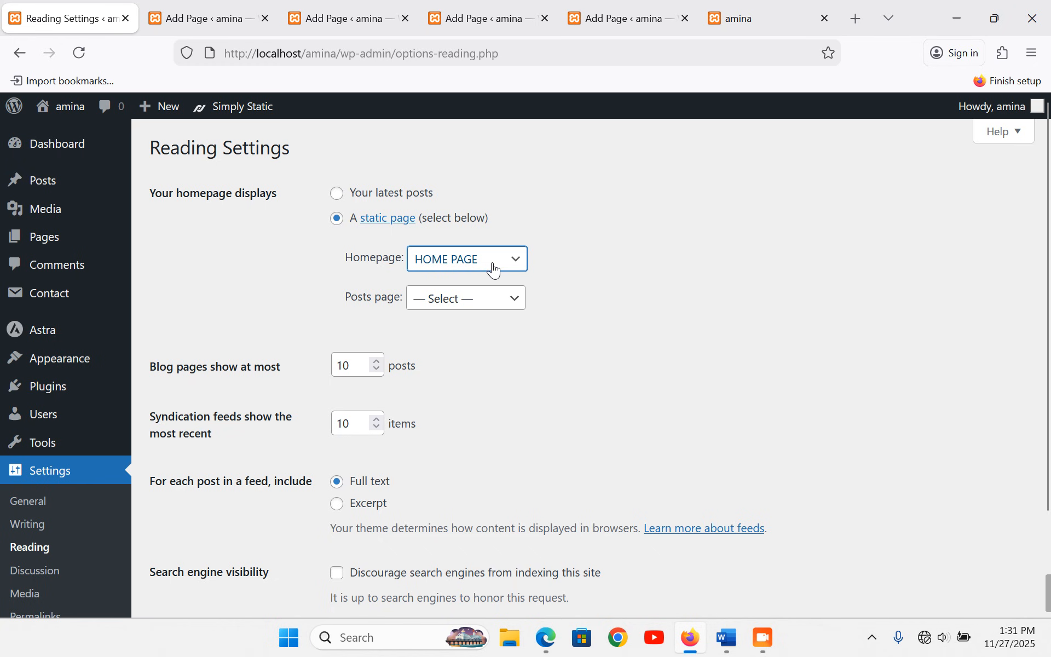
pyautogui.scroll(-2, 508, 357)
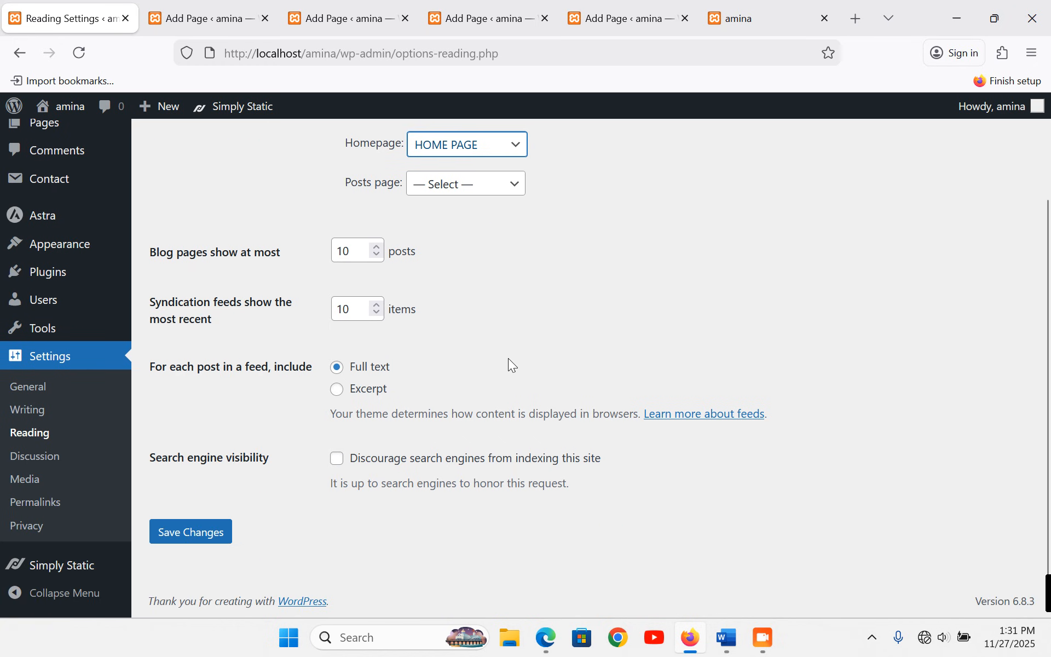
pyautogui.click(189, 538)
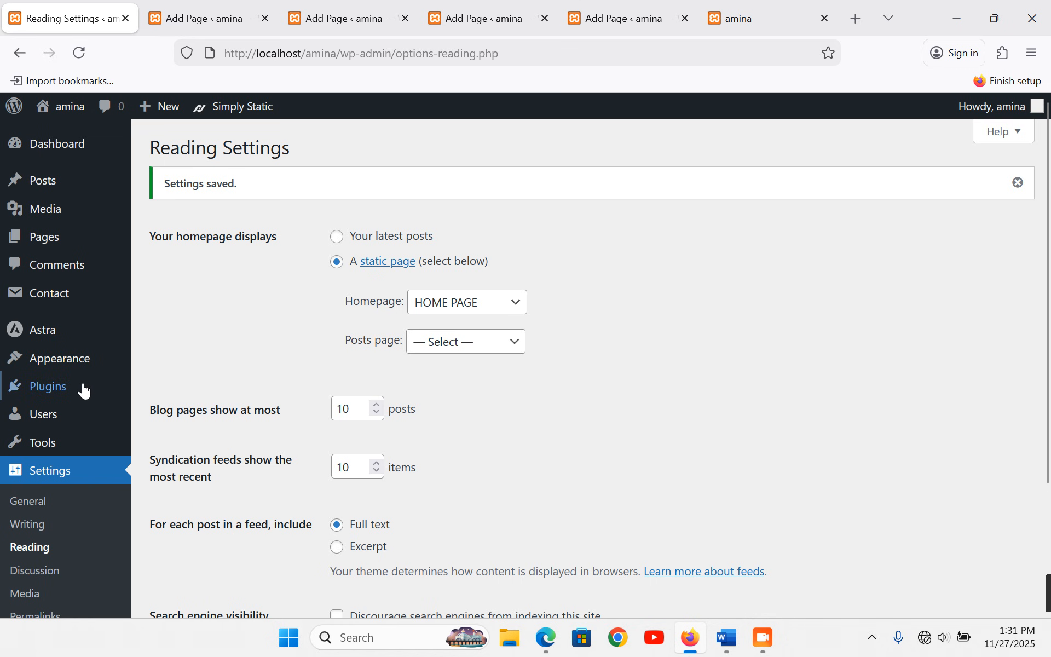
# - Change the permalink structure from Day and name to Post name (/%postname%/) and save
pyautogui.scroll(-3, 82, 389)
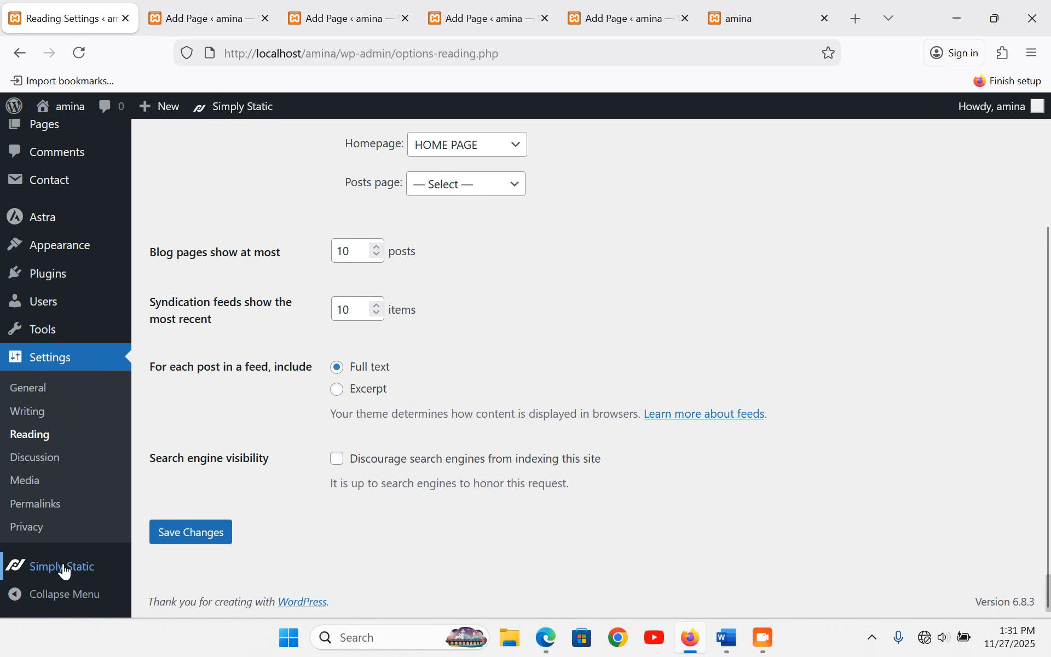
pyautogui.moveTo(20, 574)
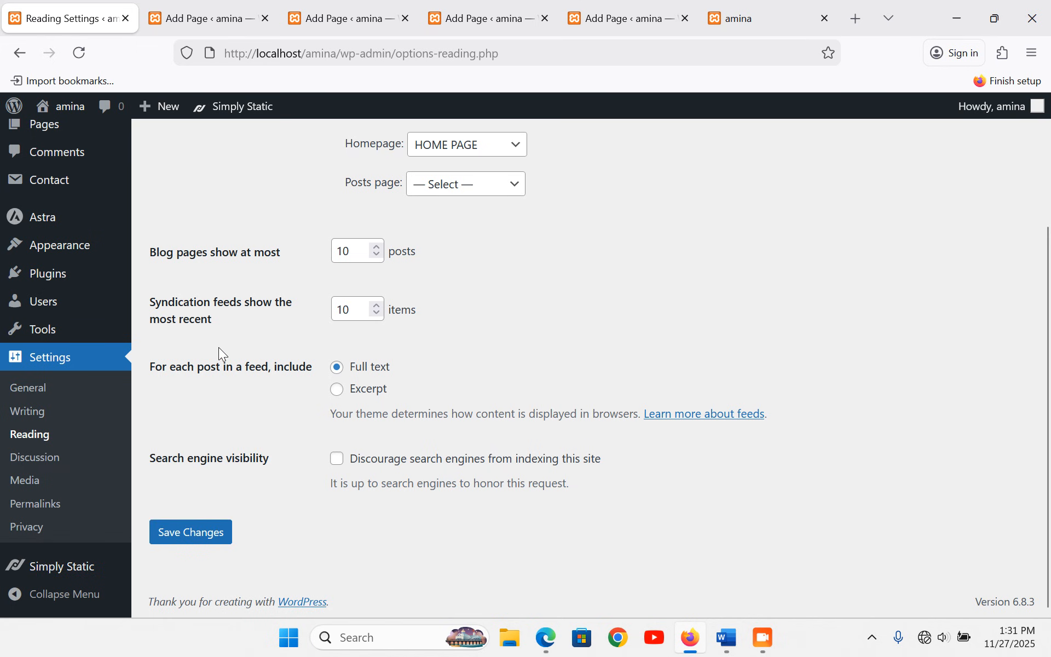
pyautogui.click(52, 362)
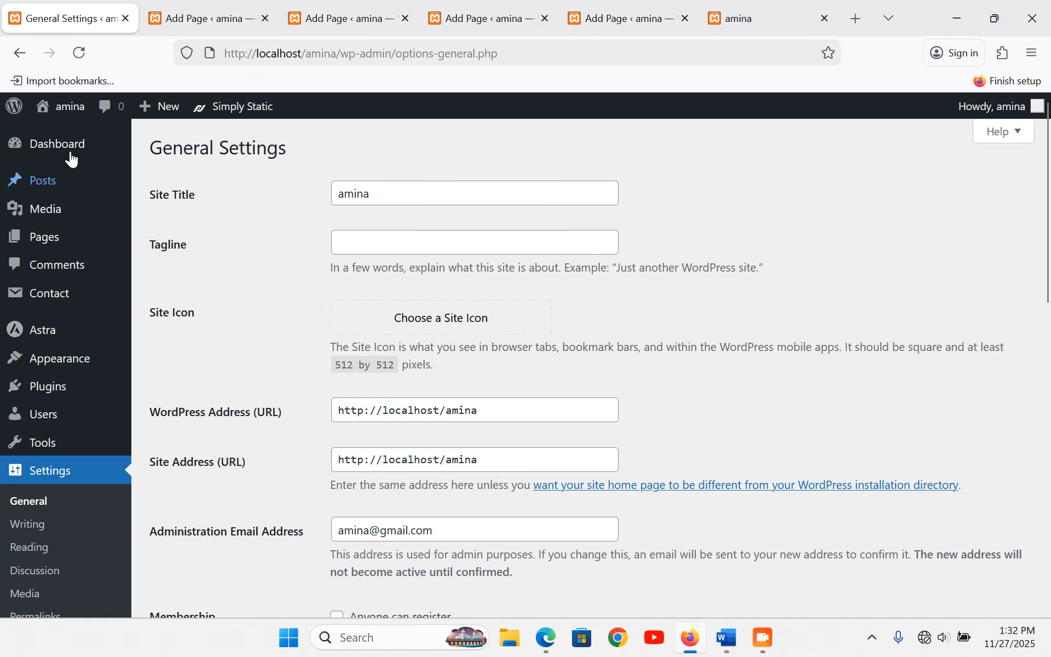
pyautogui.moveTo(71, 145)
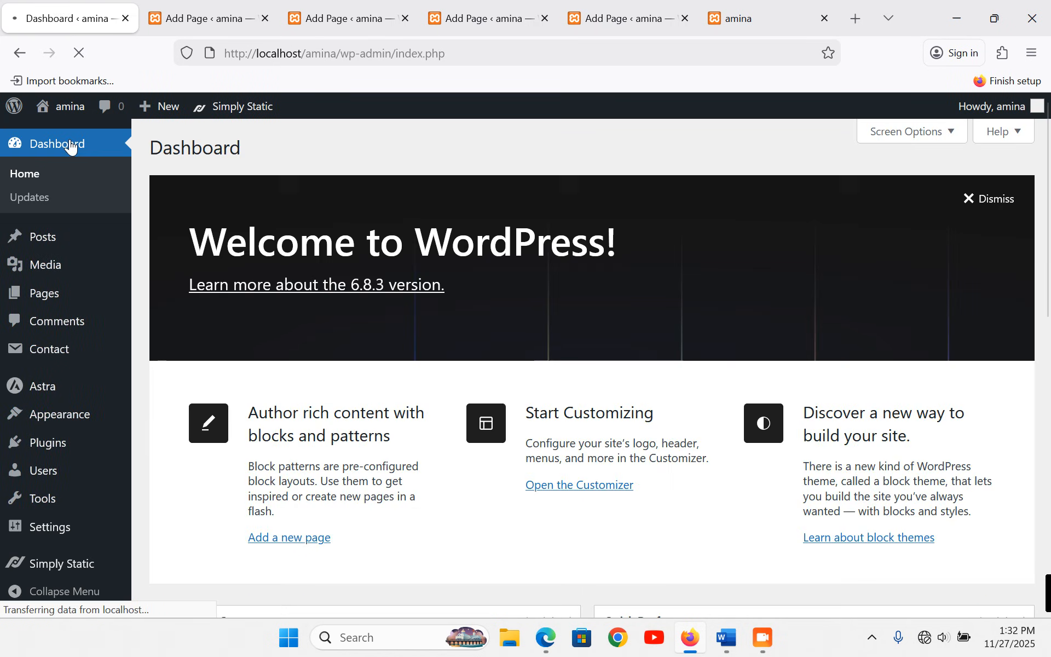
pyautogui.scroll(-3, 57, 551)
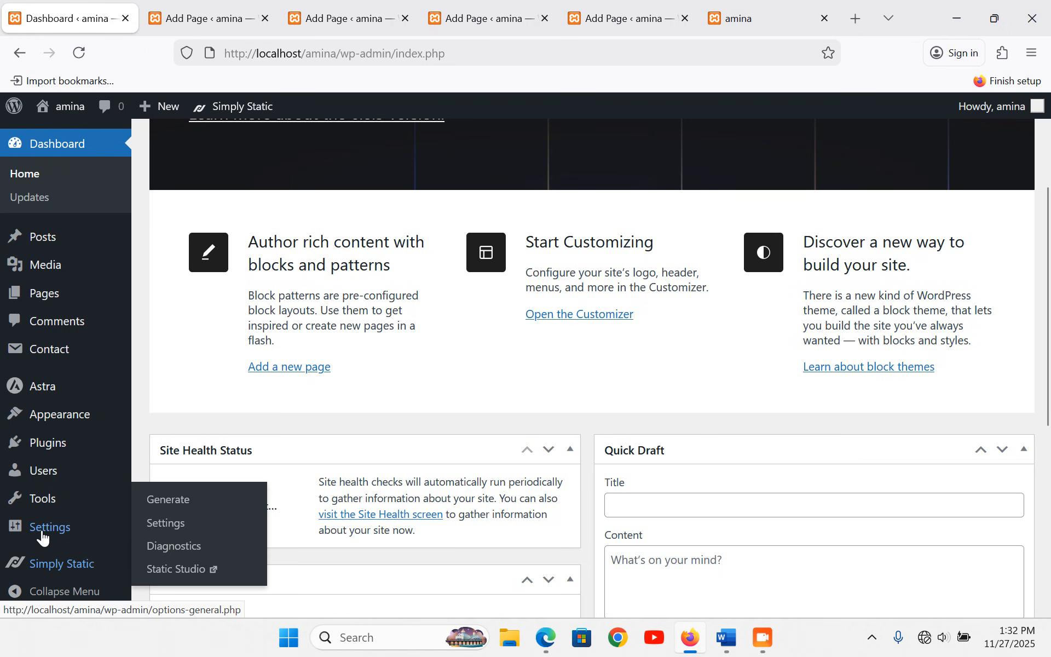
pyautogui.moveTo(43, 532)
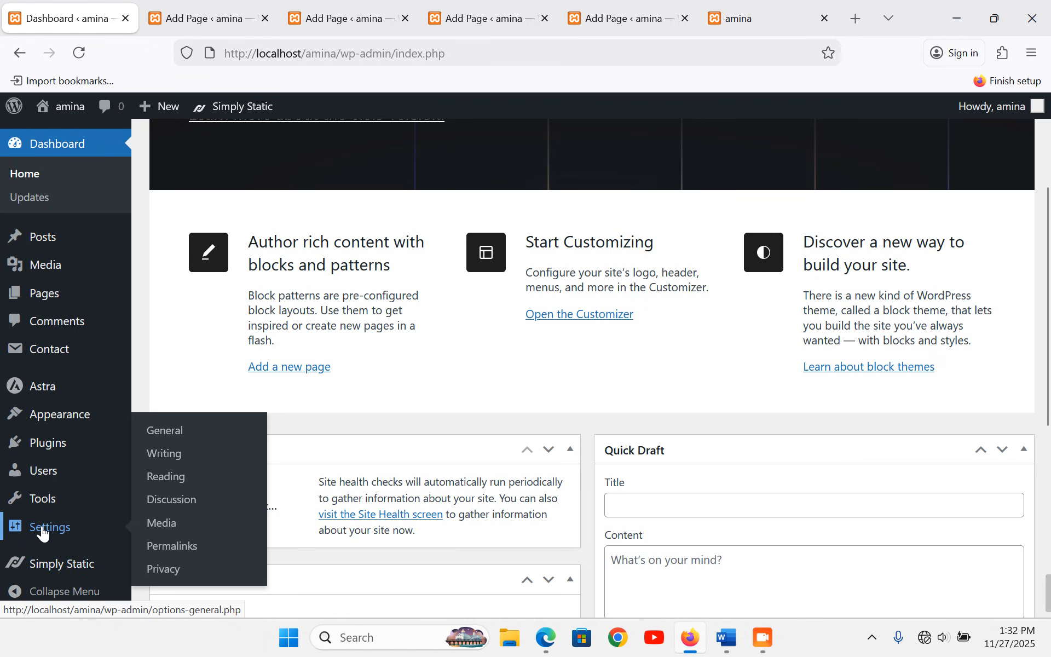
pyautogui.click(190, 556)
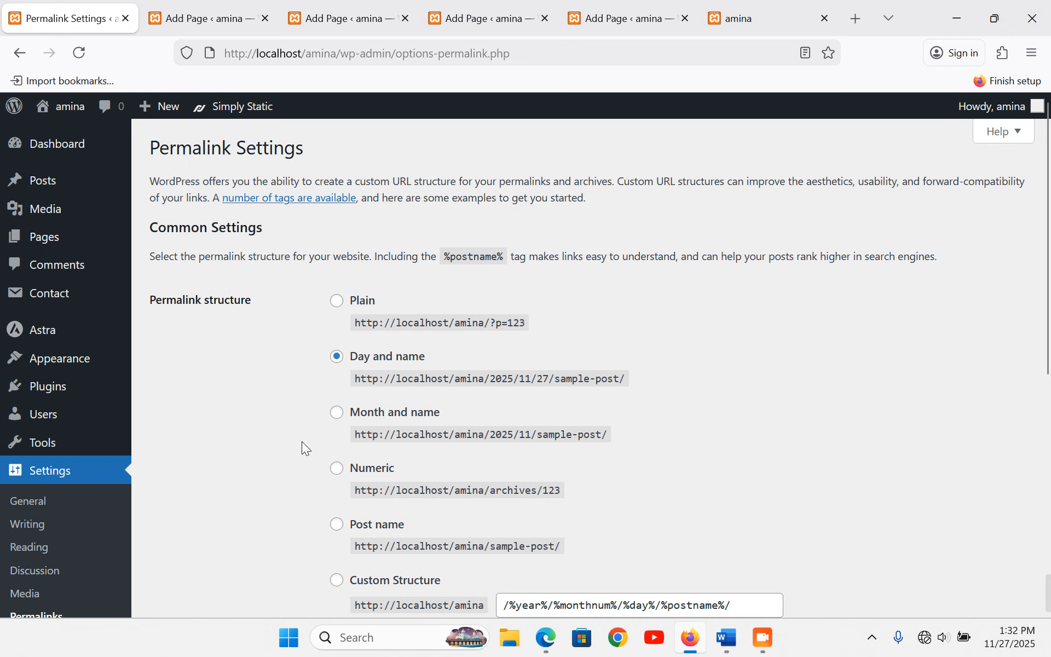
pyautogui.click(338, 526)
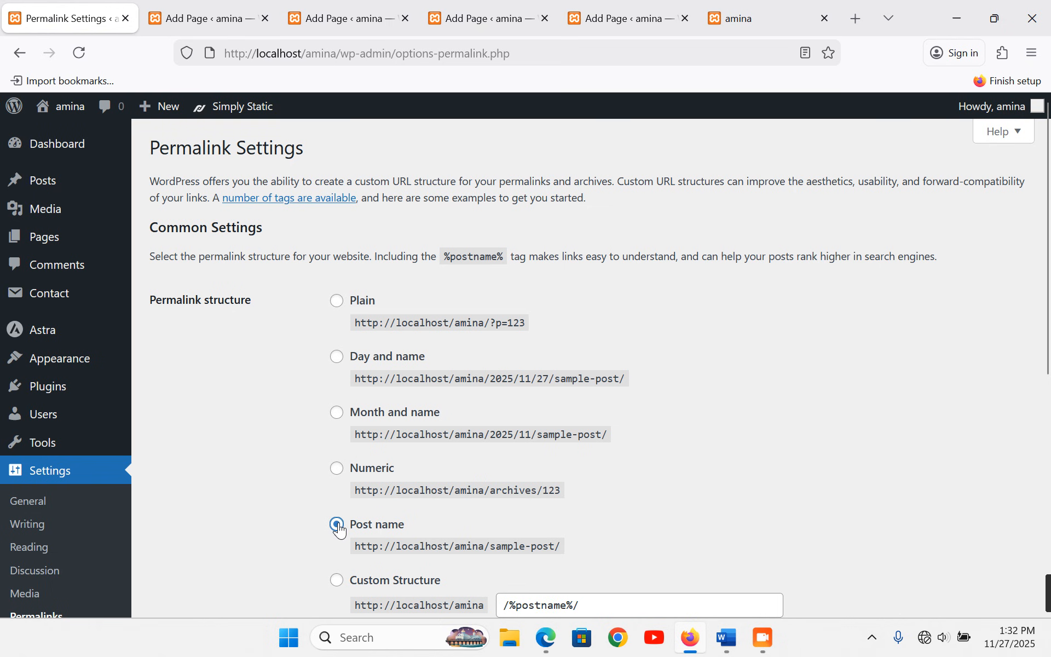
pyautogui.scroll(-6, 285, 429)
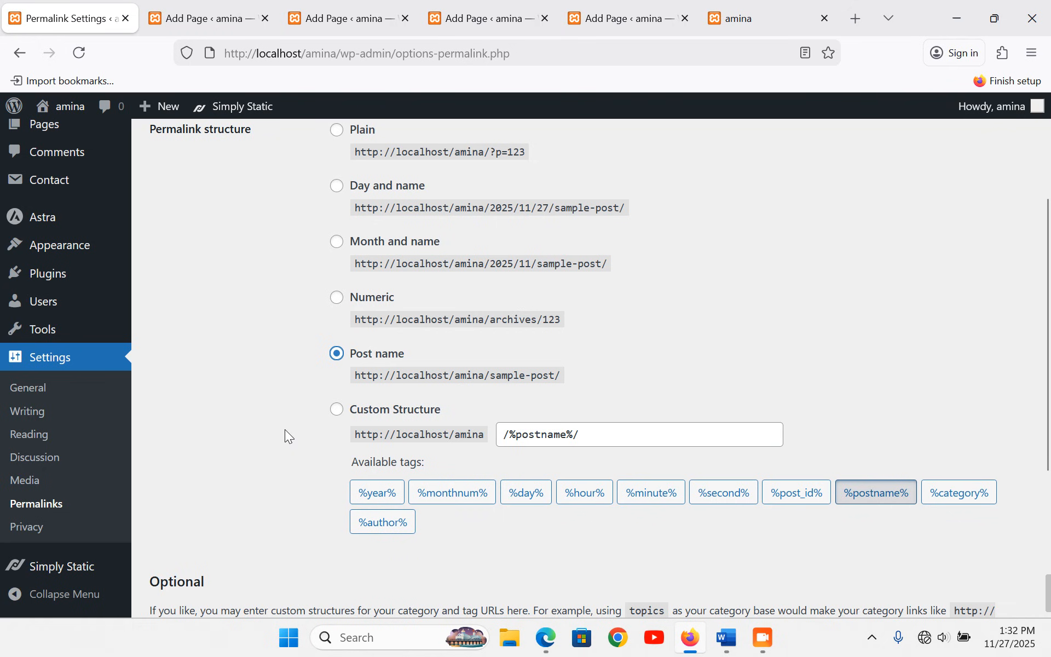
pyautogui.scroll(-1, 285, 429)
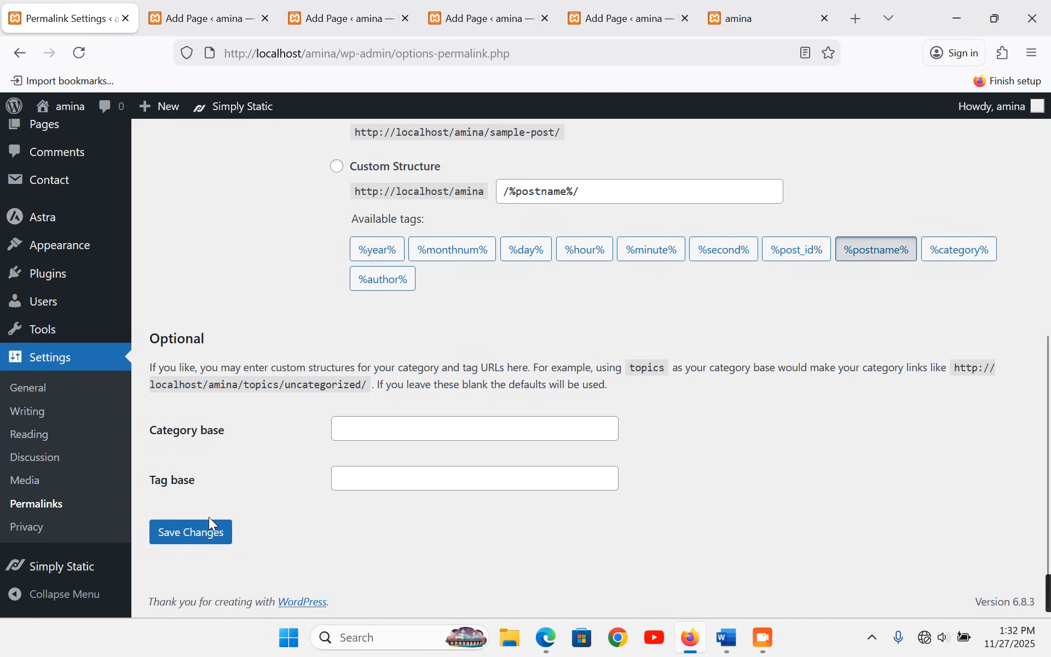
pyautogui.click(199, 534)
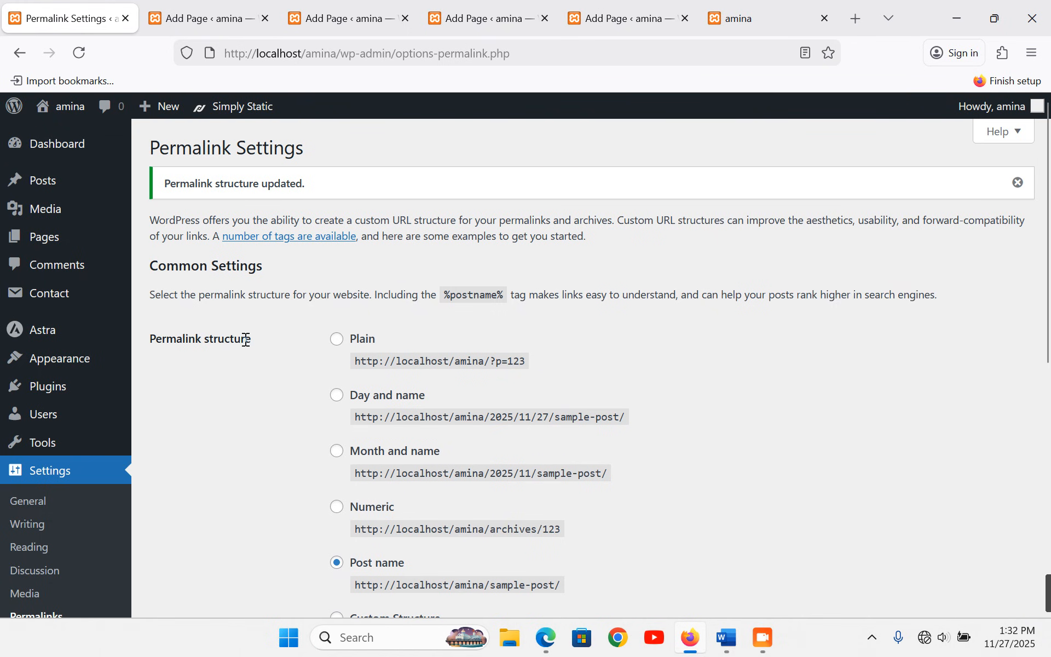
pyautogui.click(763, 23)
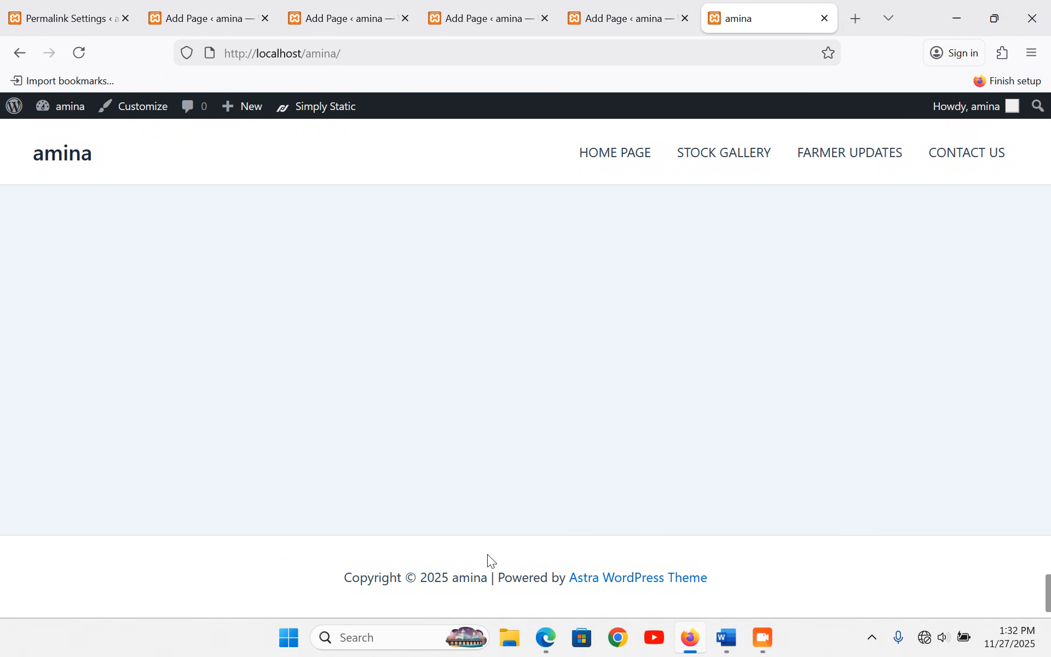
pyautogui.click(60, 18)
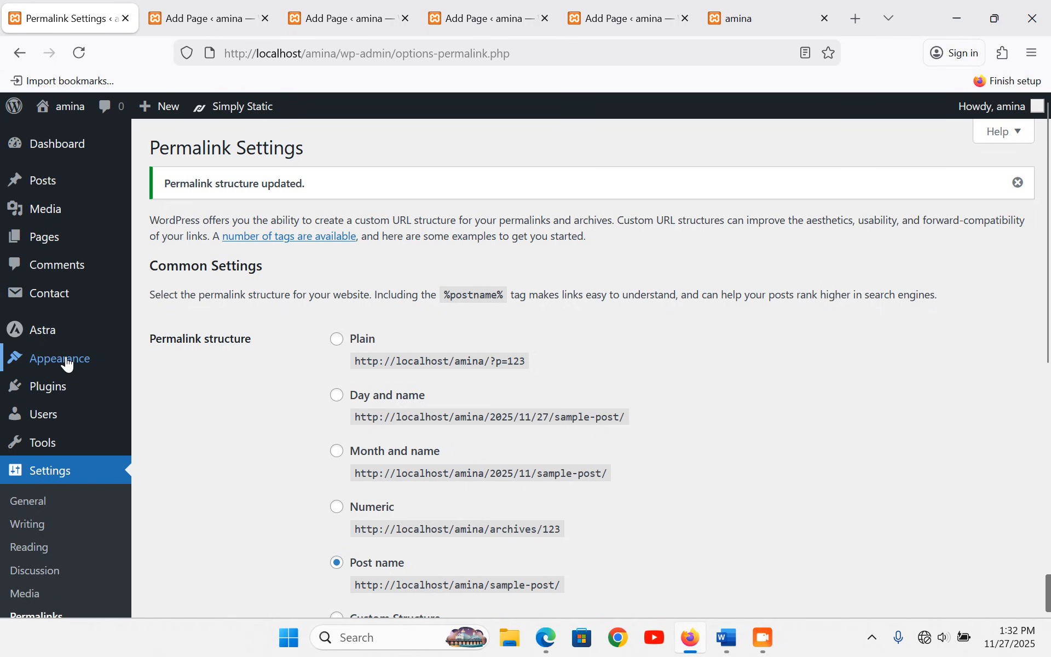
pyautogui.moveTo(68, 364)
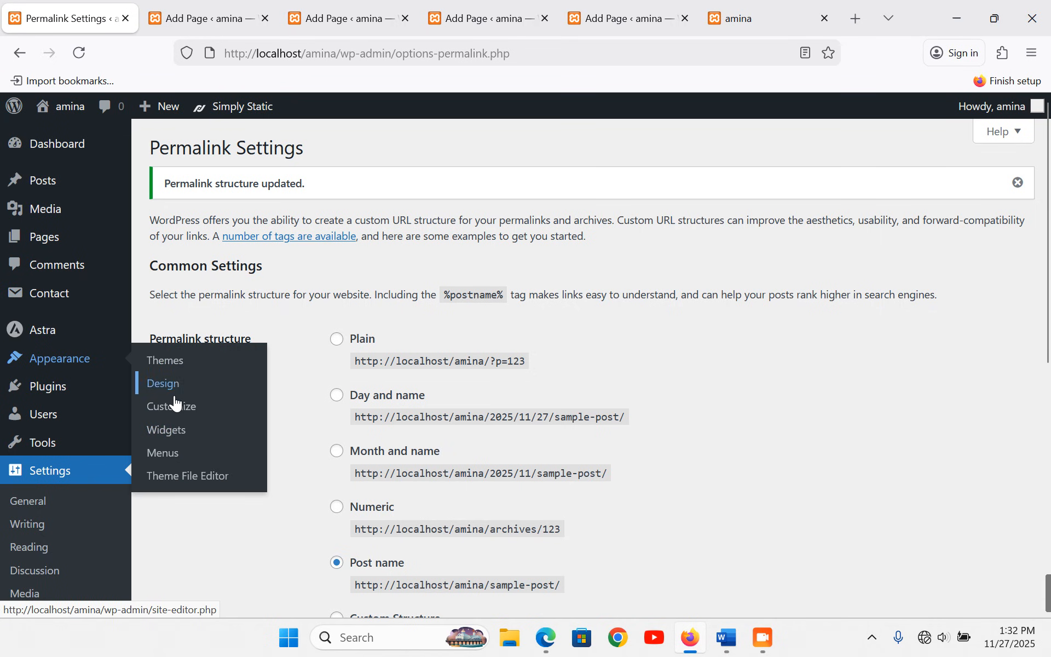
# - Open the Astra Customizer and bring up the Primary Header settings
pyautogui.click(183, 415)
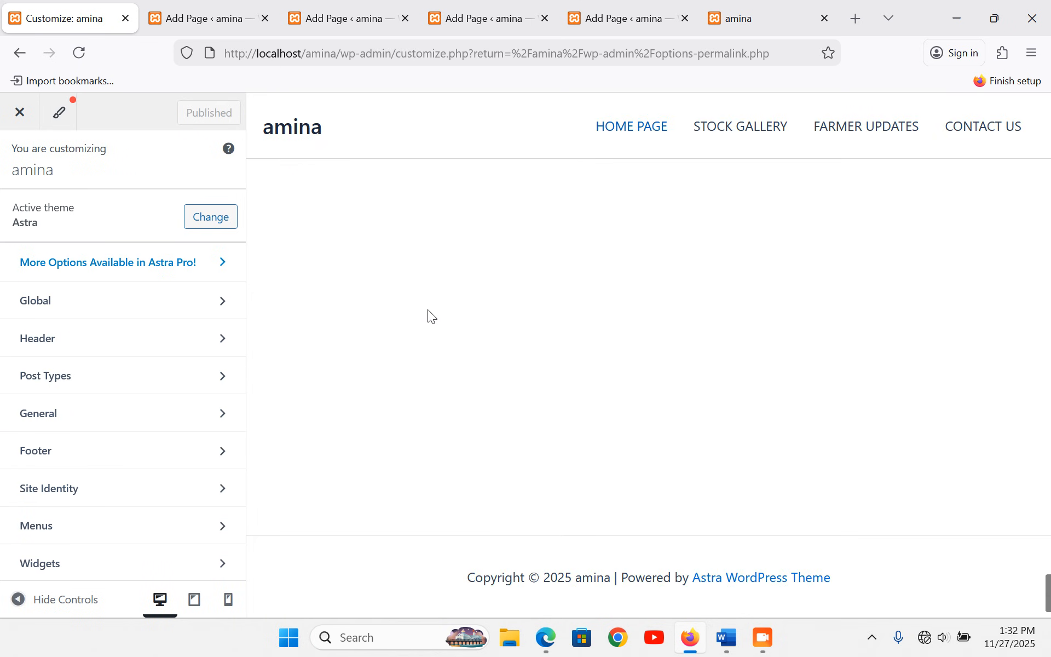
pyautogui.moveTo(260, 114)
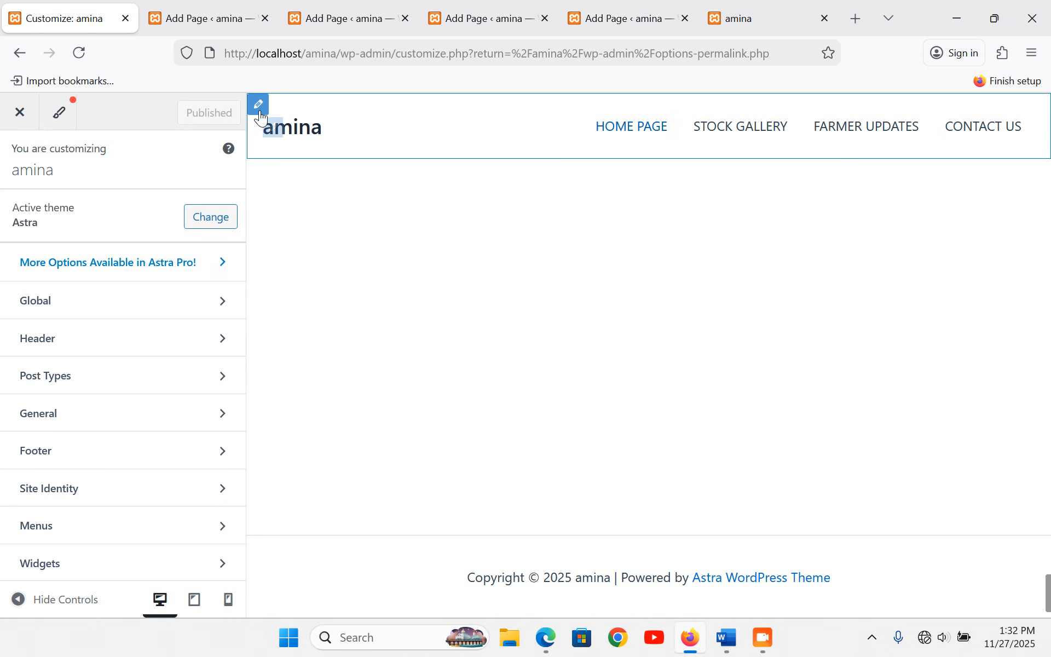
pyautogui.click(260, 108)
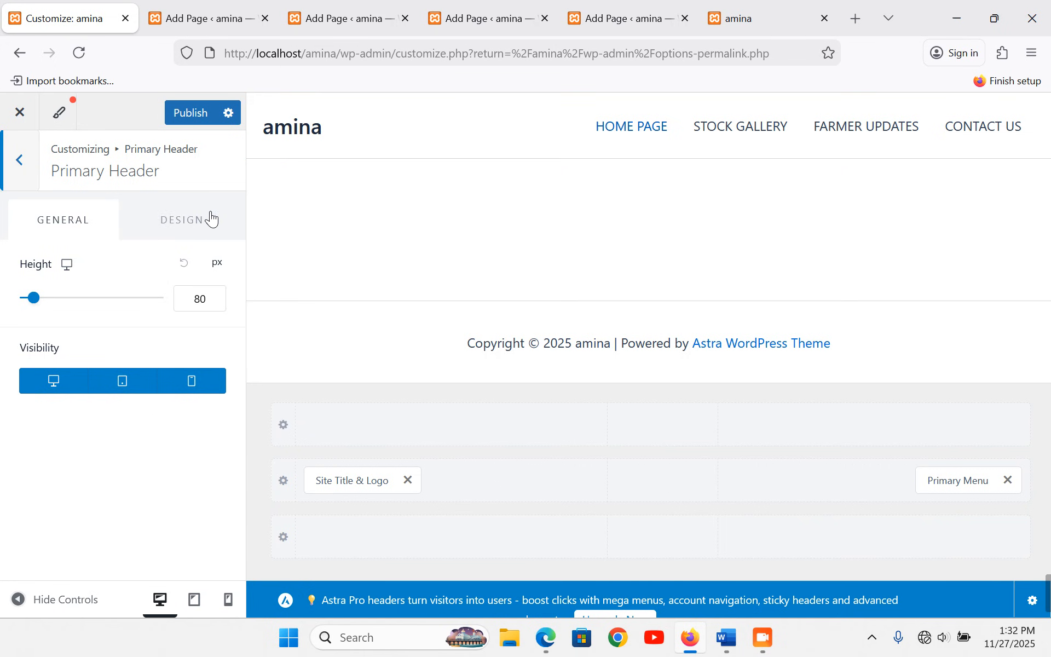
# - Set the primary header's bottom border size to 4 px and its colour to green
pyautogui.click(179, 222)
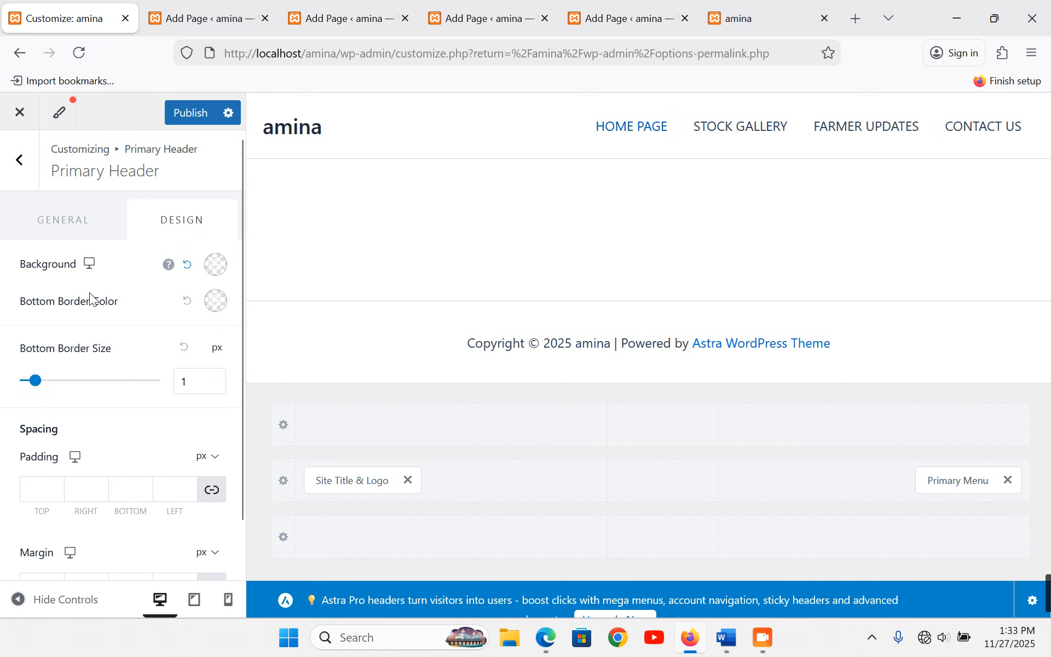
pyautogui.moveTo(35, 381); pyautogui.dragTo(76, 383)
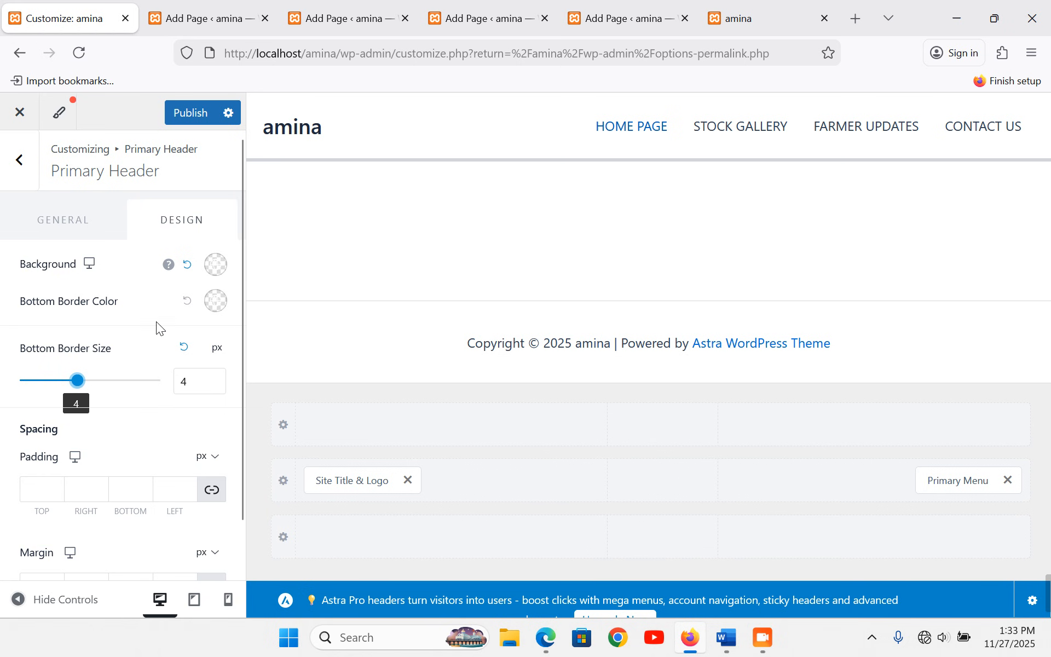
pyautogui.click(216, 301)
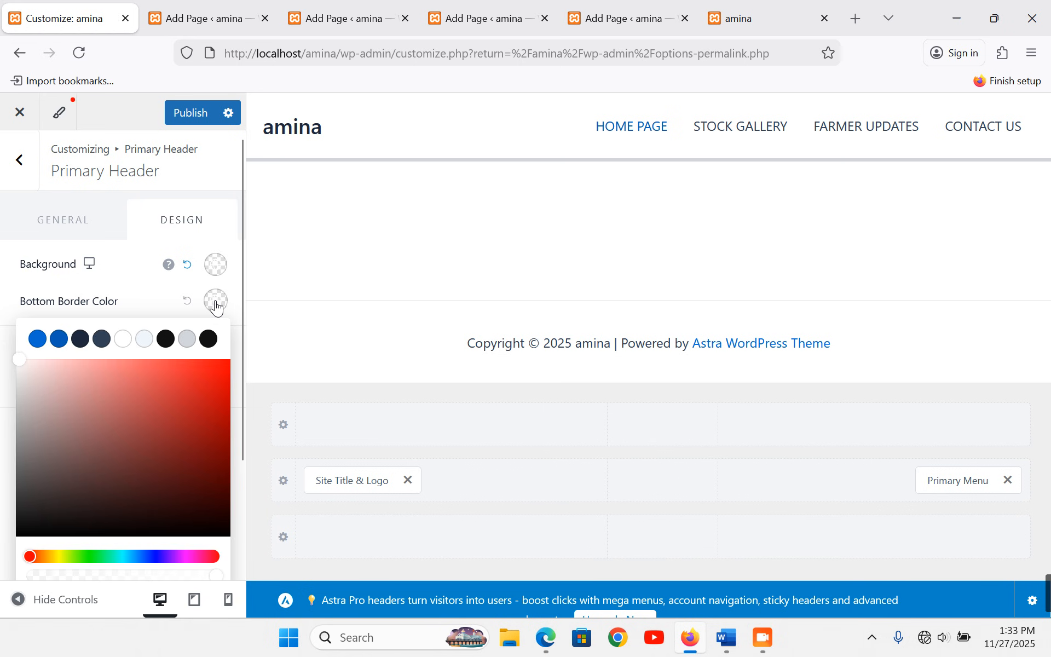
pyautogui.click(97, 557)
pyautogui.moveTo(206, 473)
pyautogui.mouseDown()
pyautogui.moveTo(220, 457)
pyautogui.moveTo(211, 406)
pyautogui.mouseUp()
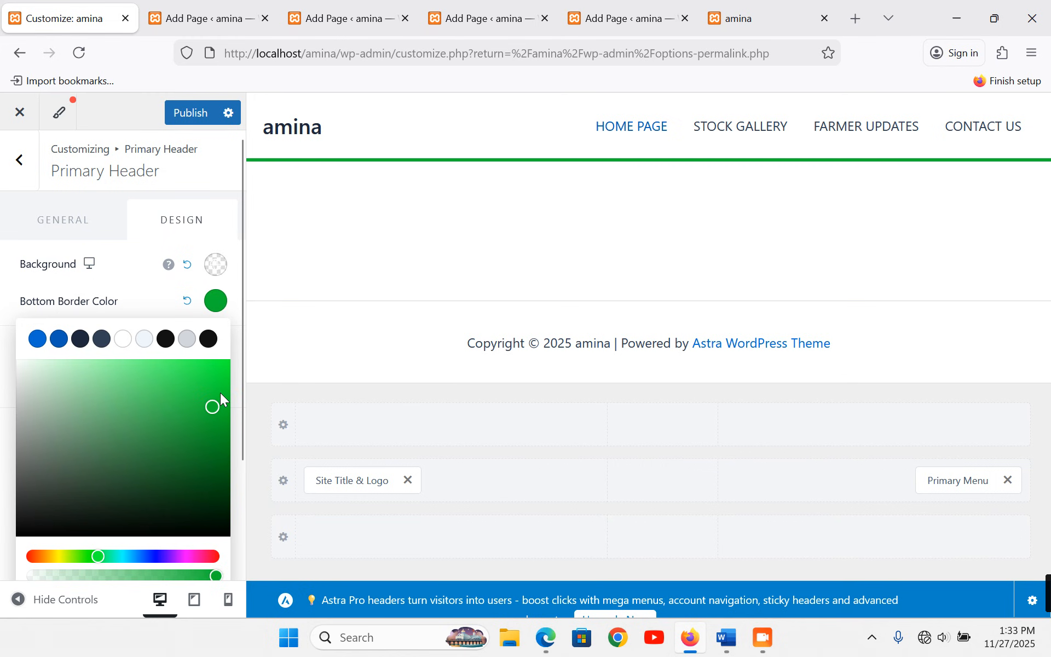
pyautogui.click(98, 302)
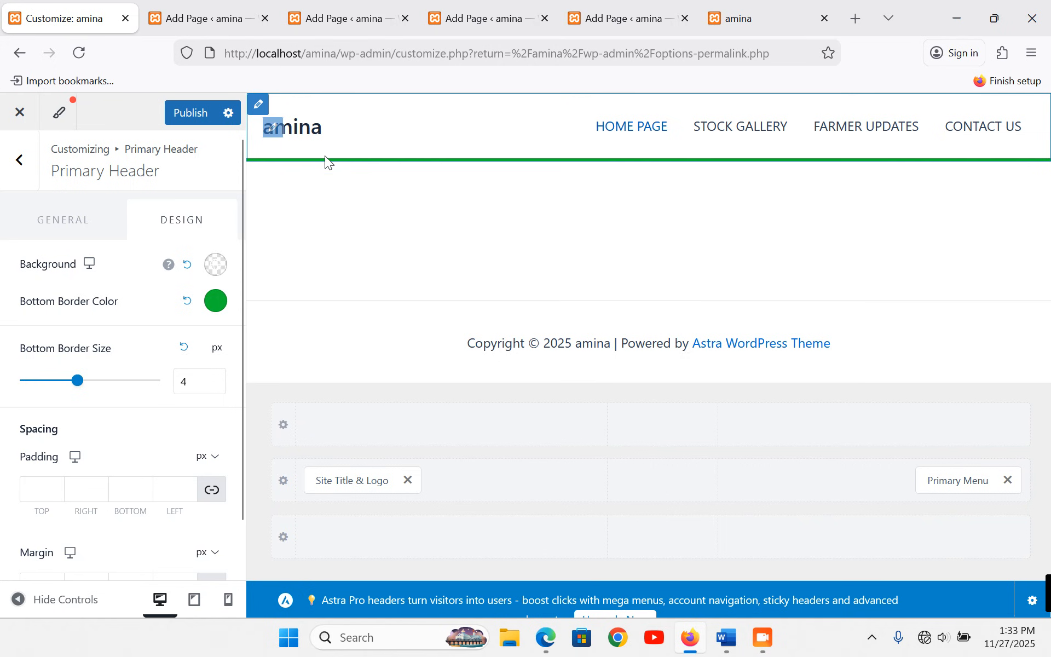
# - Upload freshproduce/logo.jpg from the Desktop and use it uncropped as the site logo
pyautogui.click(275, 130)
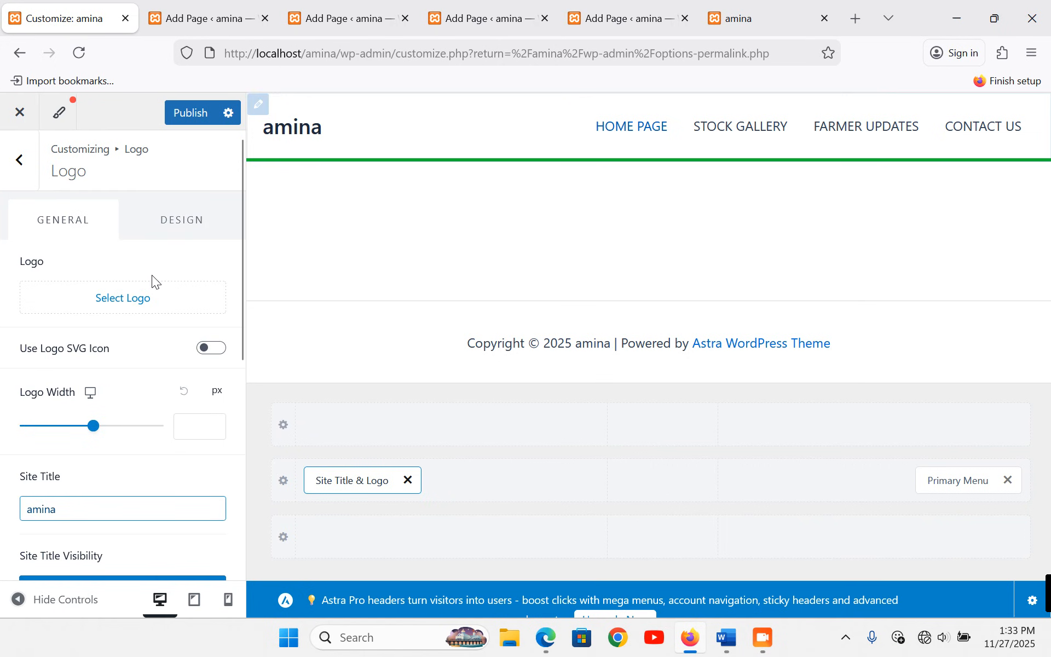
pyautogui.click(133, 297)
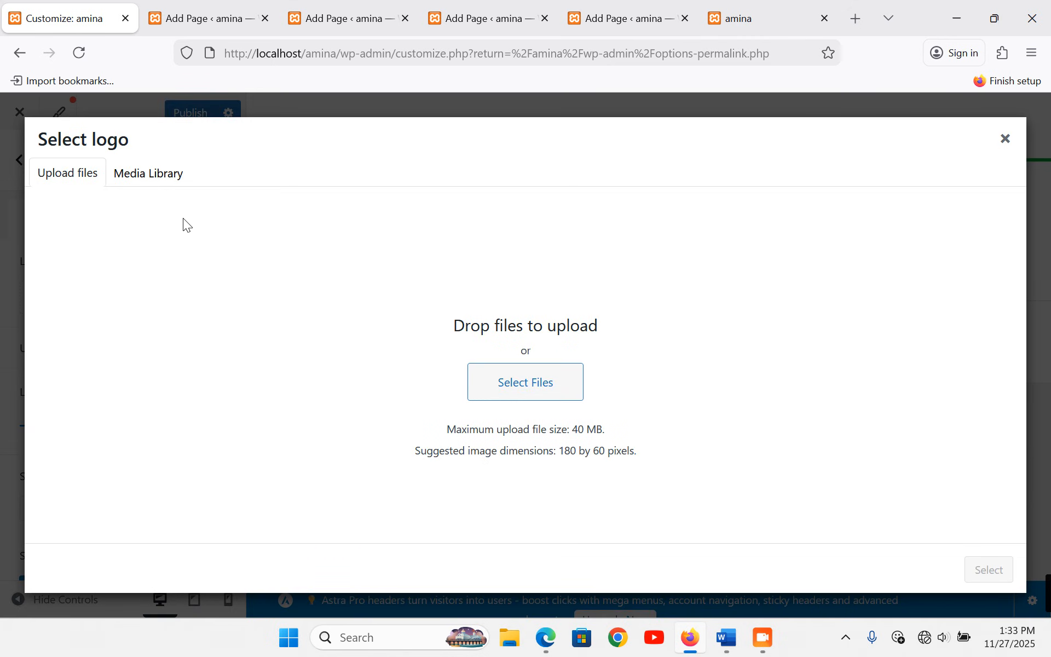
pyautogui.click(146, 189)
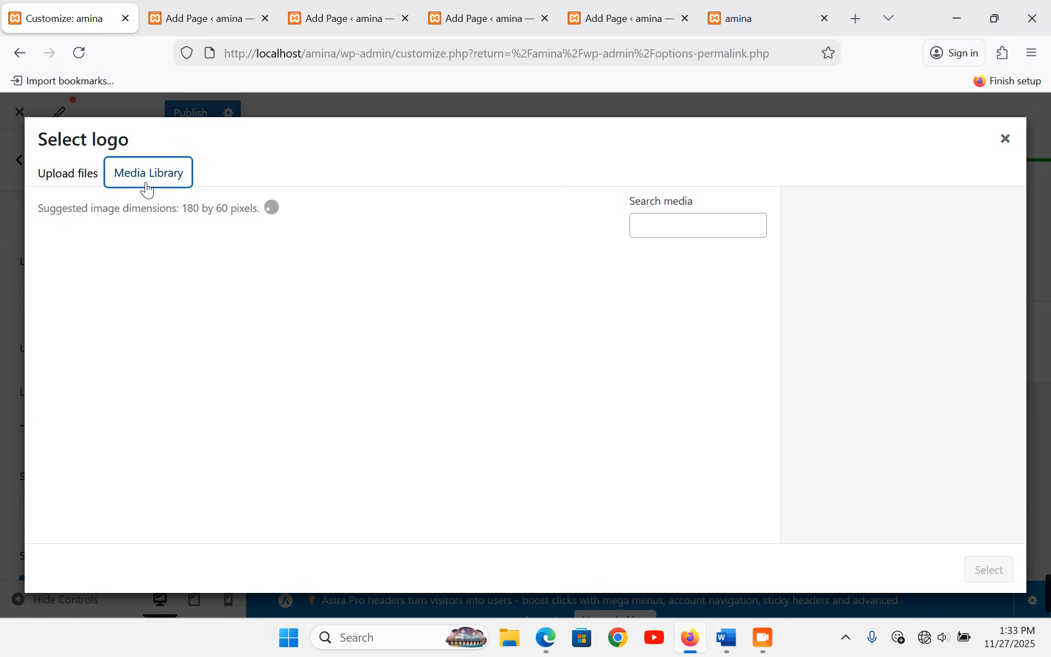
pyautogui.click(420, 422)
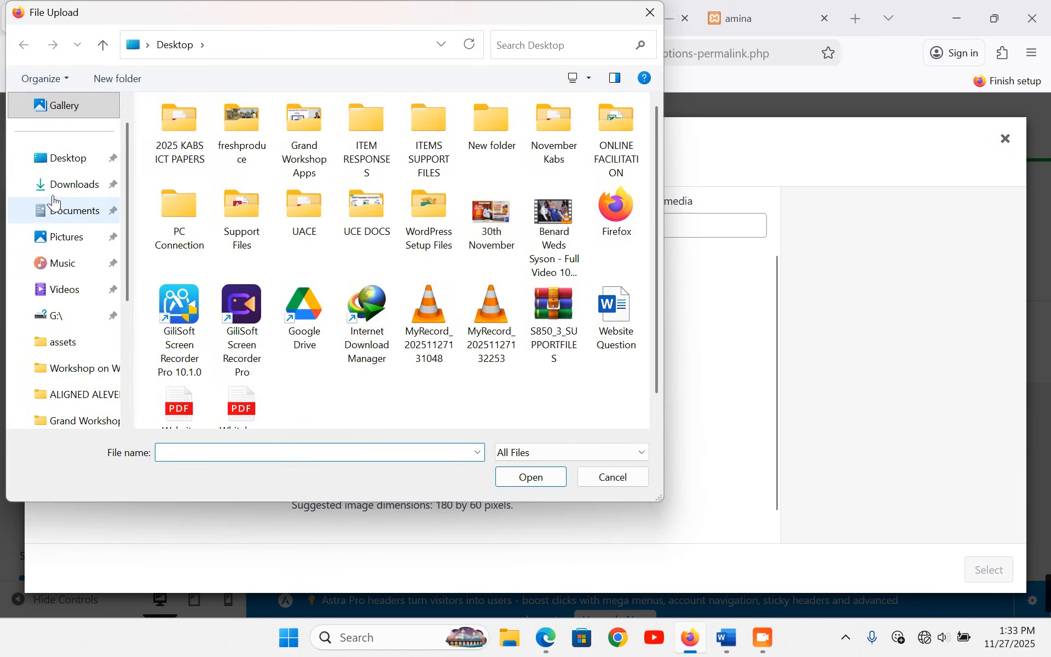
pyautogui.click(61, 164)
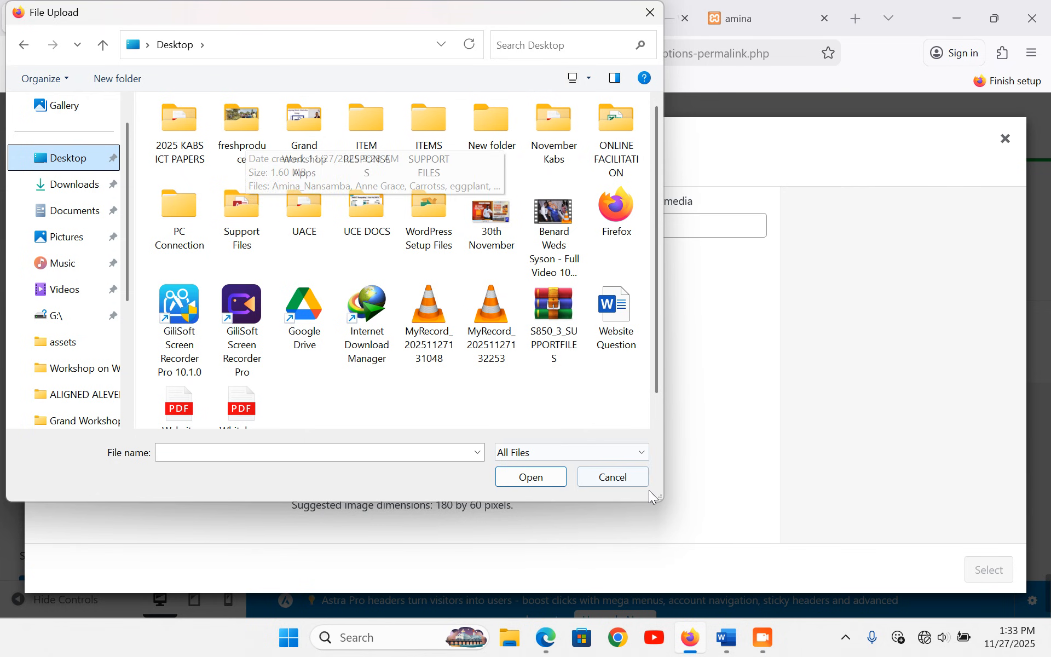
pyautogui.moveTo(662, 495); pyautogui.dragTo(931, 617)
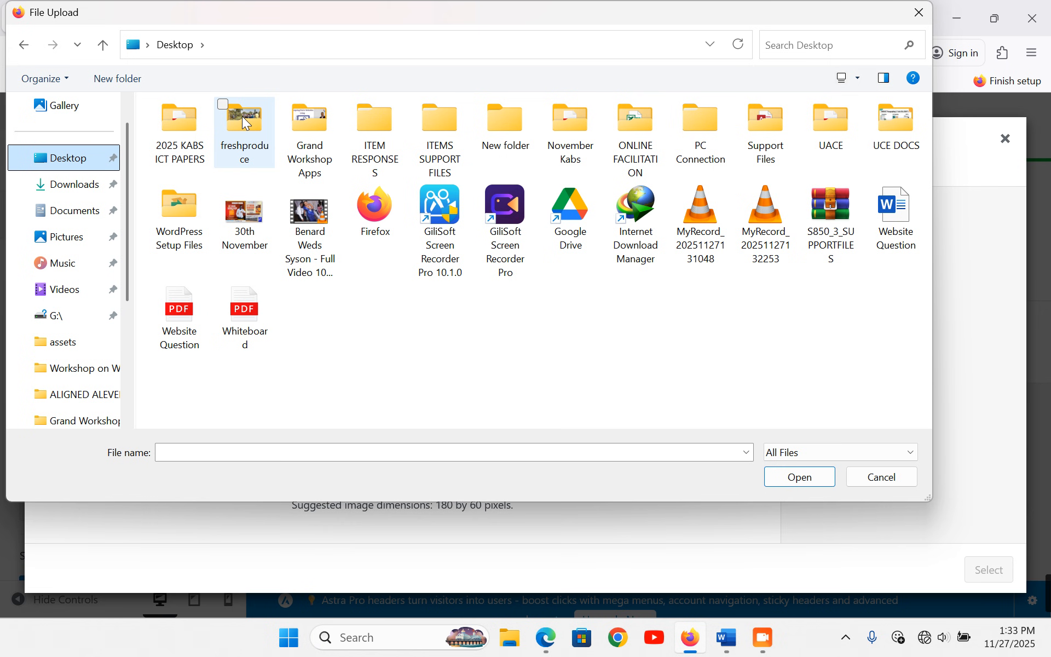
pyautogui.doubleClick(242, 117)
pyautogui.doubleClick(853, 159)
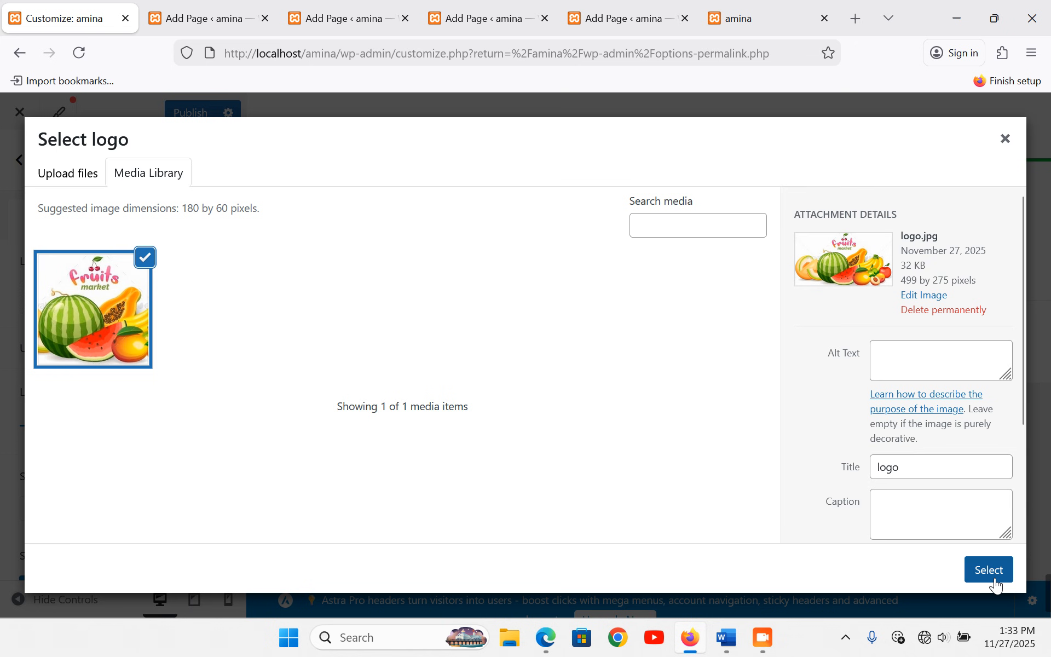
pyautogui.click(989, 572)
pyautogui.click(916, 574)
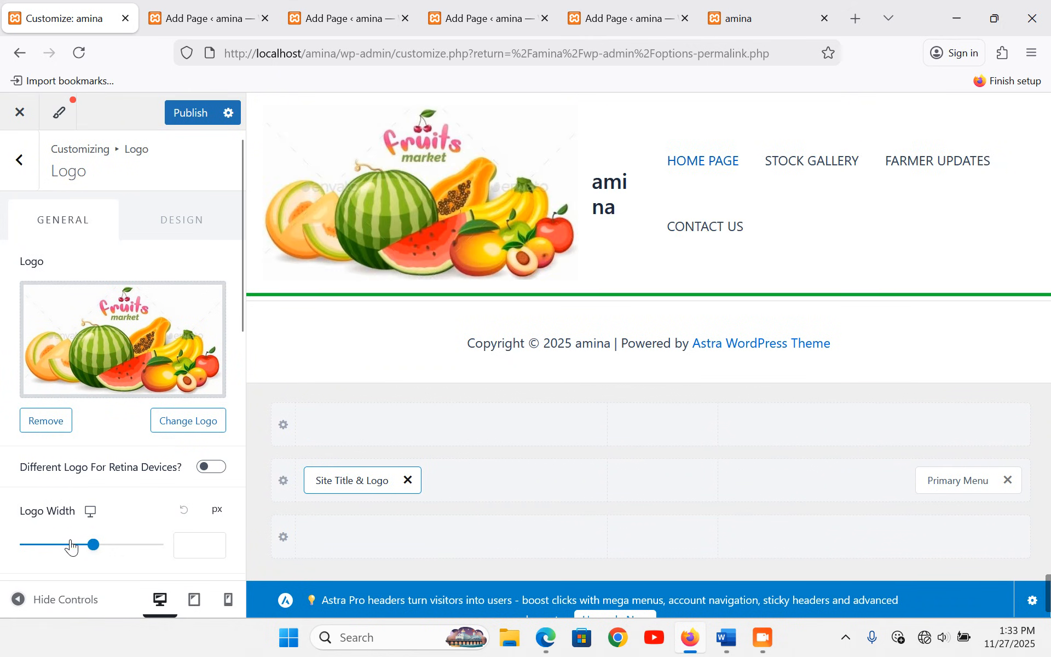
# - Shrink the logo width to 117 px
pyautogui.click(92, 545)
pyautogui.moveTo(91, 553); pyautogui.dragTo(52, 554)
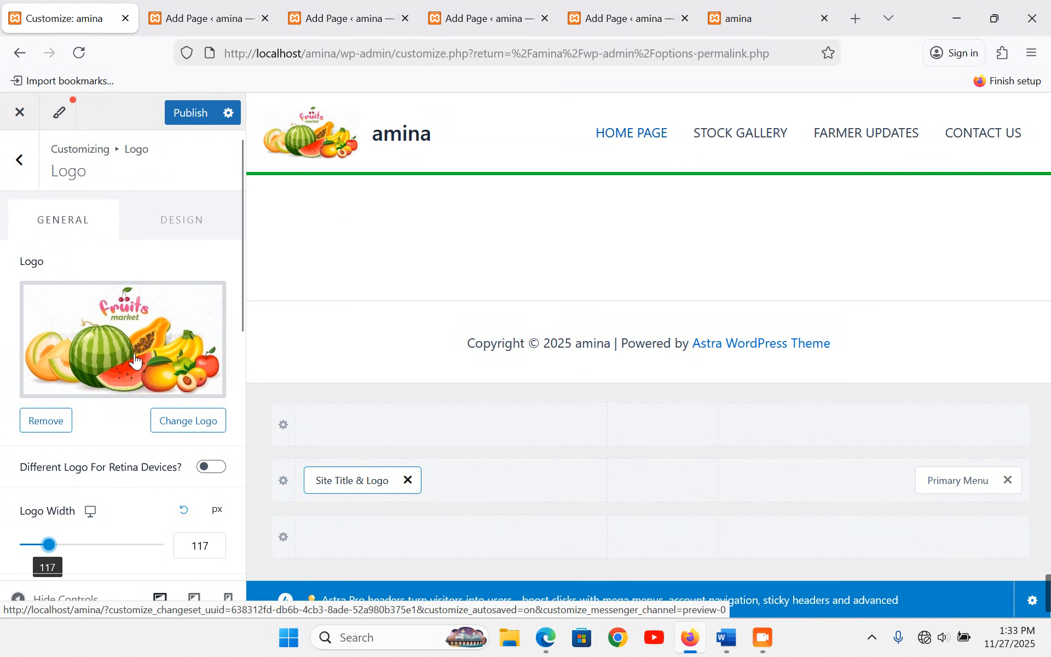
pyautogui.scroll(-6, 133, 356)
# - Rename the site title from amina to 'Amina Fresh Produce Centre'
pyautogui.click(61, 284)
pyautogui.doubleClick(64, 285)
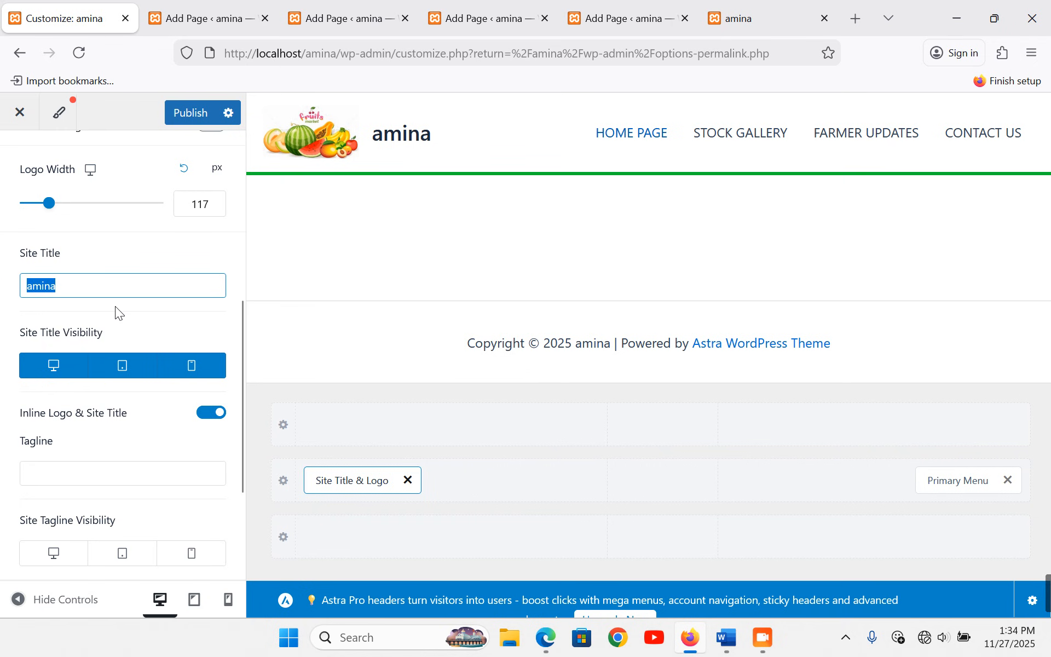
pyautogui.write('Amina ')
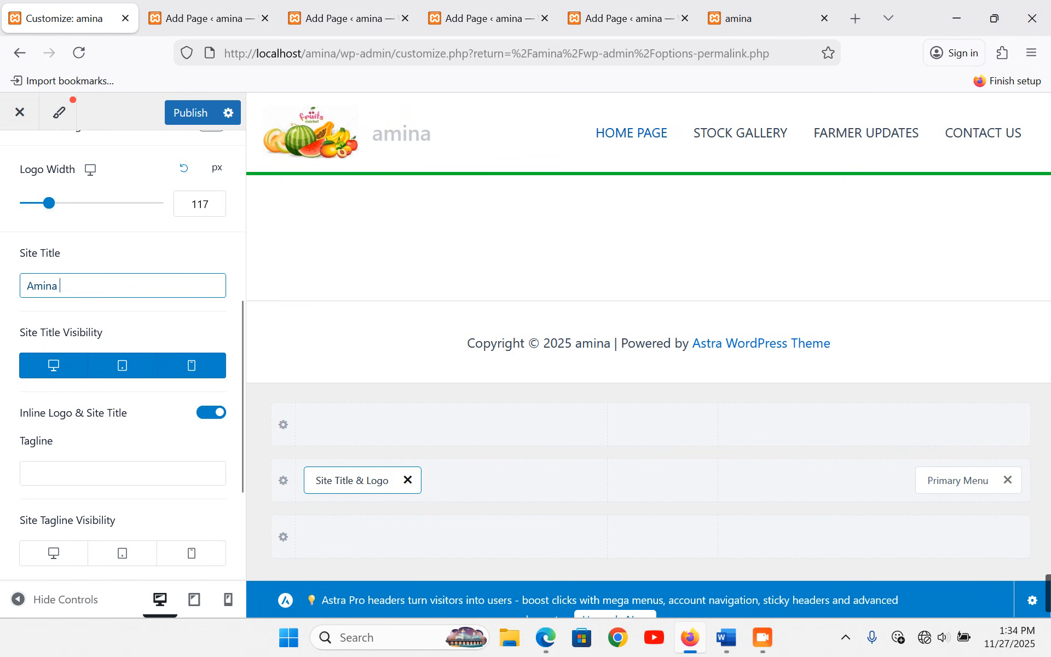
pyautogui.write('Fresh ')
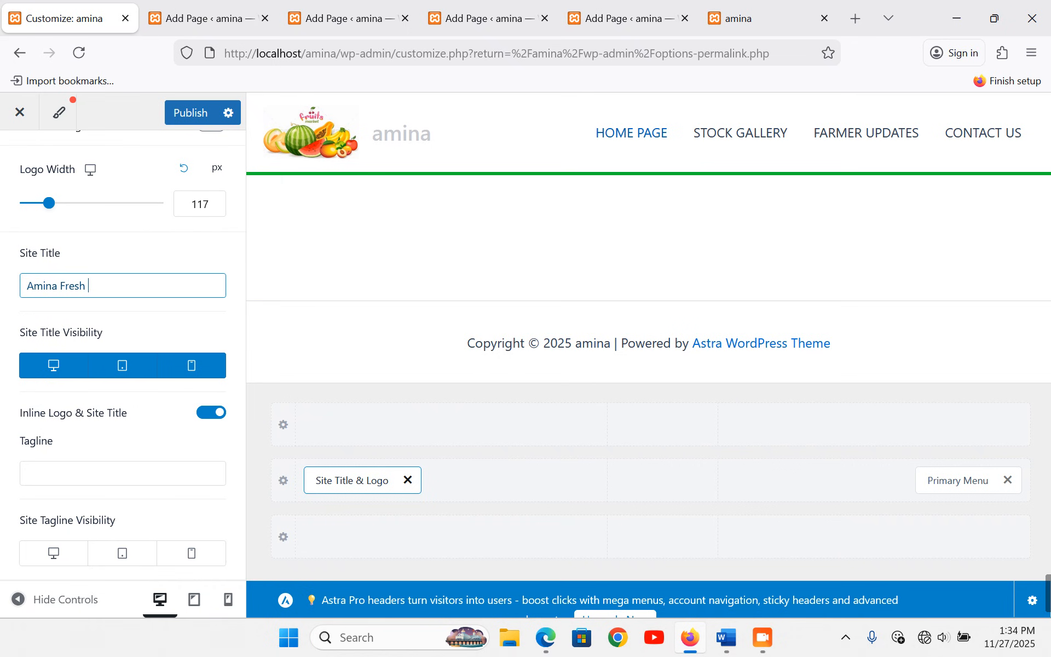
pyautogui.write('Produce')
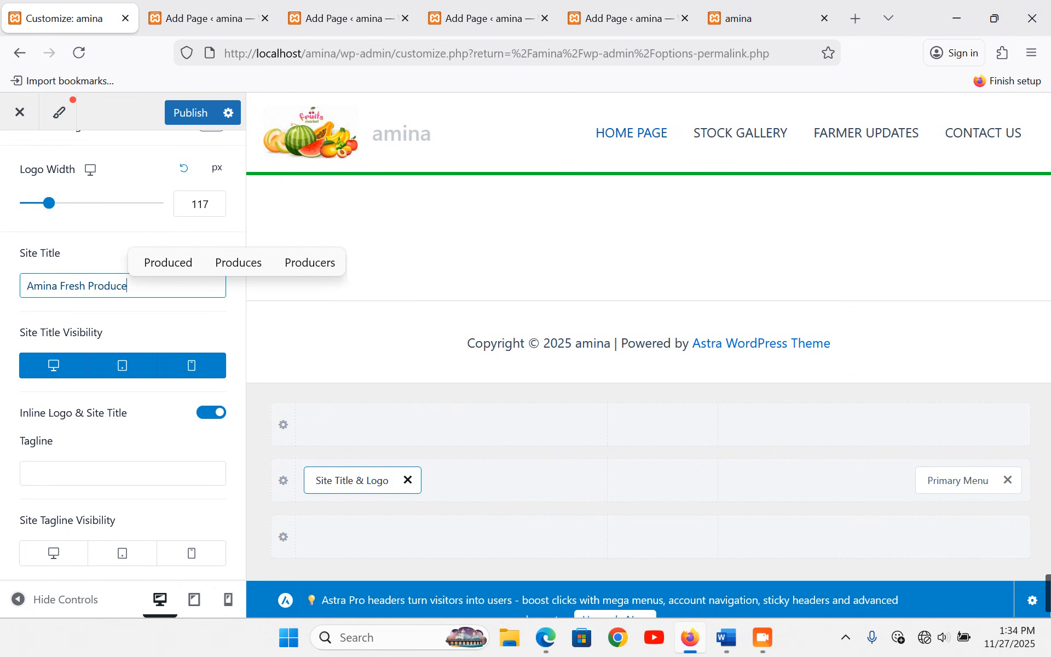
pyautogui.write(' Centre')
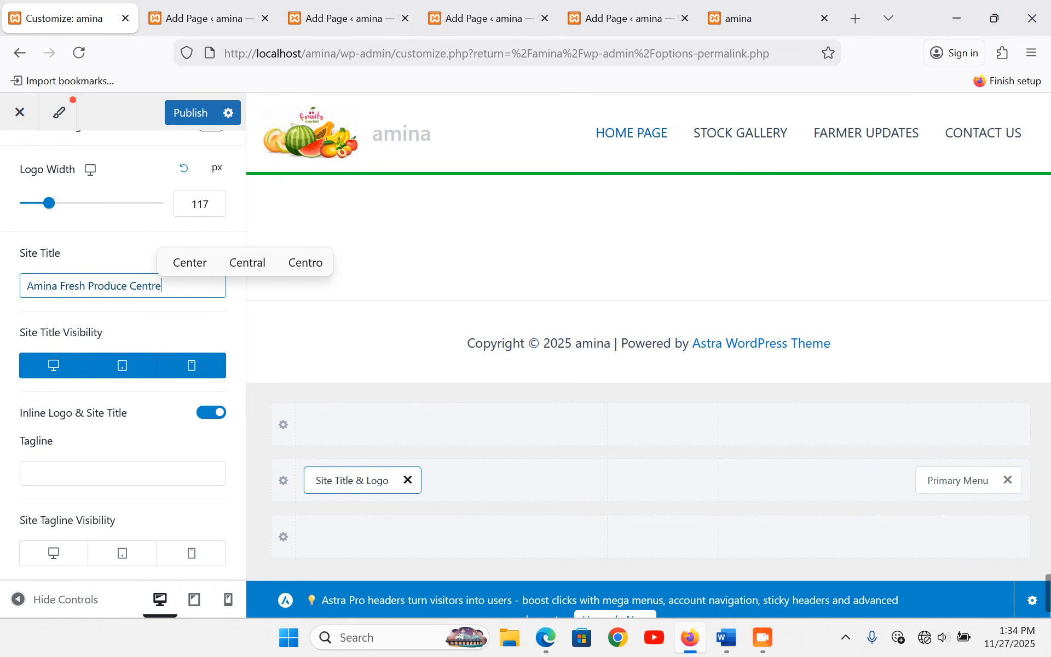
# - Enter the tagline 'Fresh, Local, Reliable' and publish the Customizer changes
pyautogui.click(86, 474)
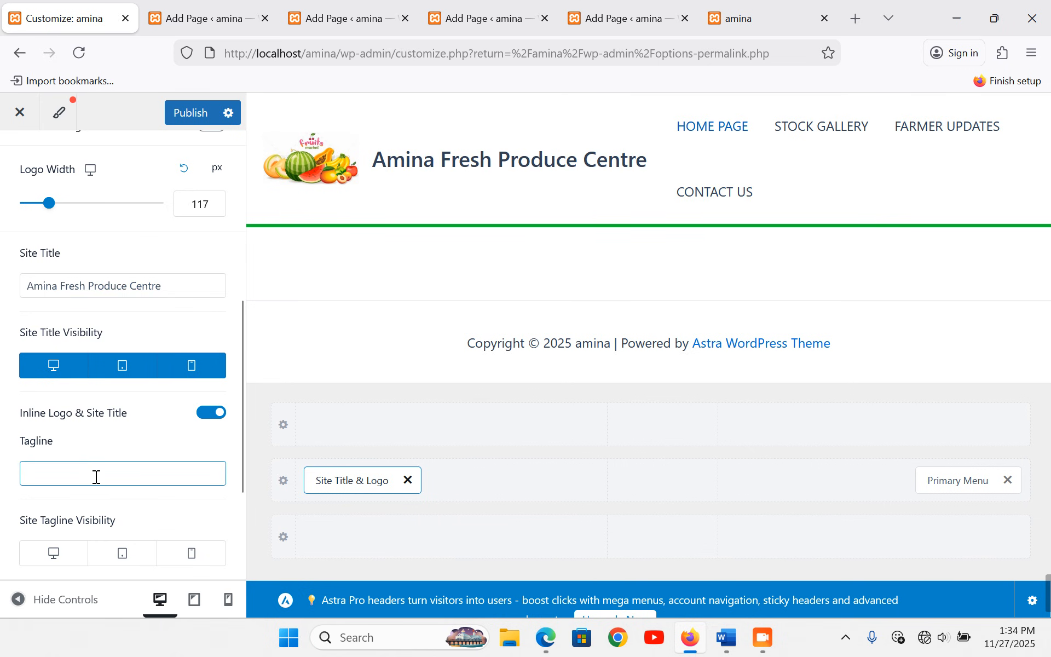
pyautogui.write('Fre')
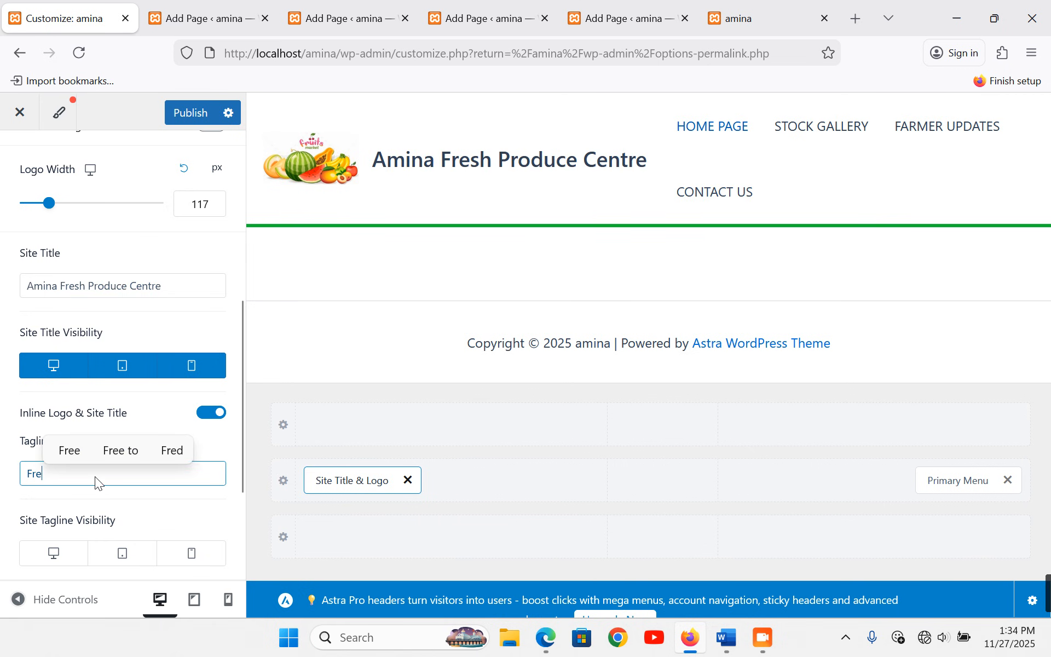
pyautogui.write('sh Loc')
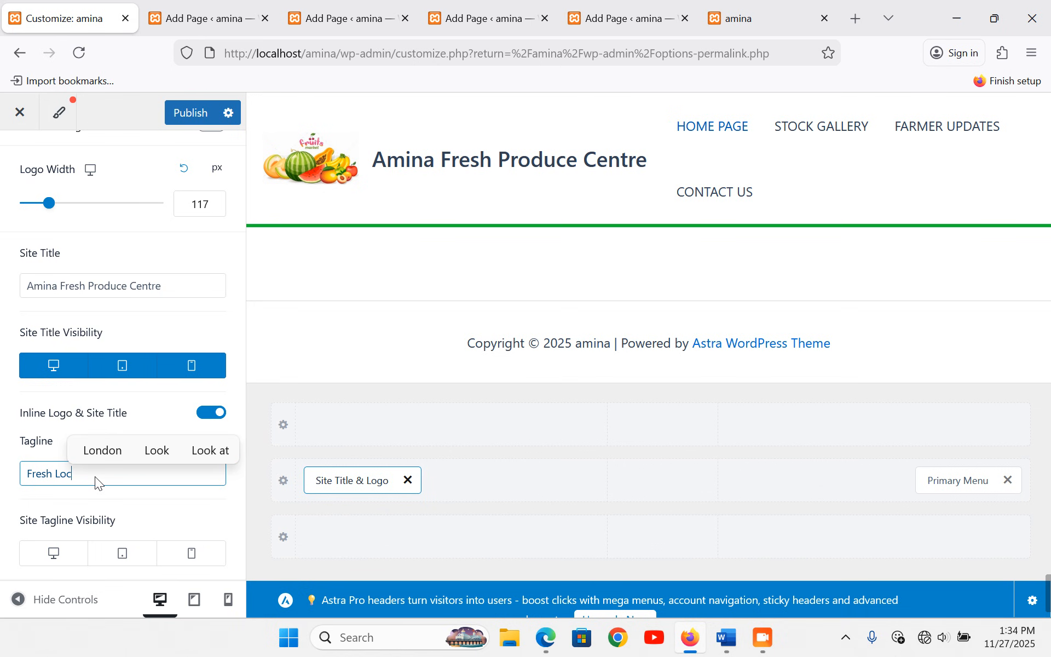
pyautogui.write('al ')
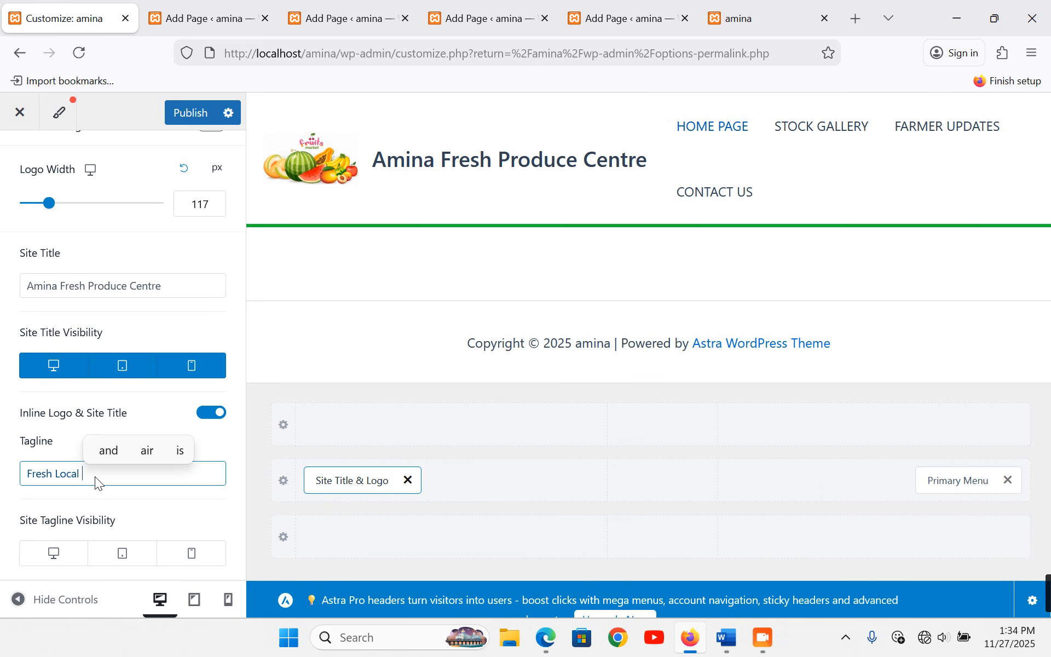
pyautogui.write('Reliab')
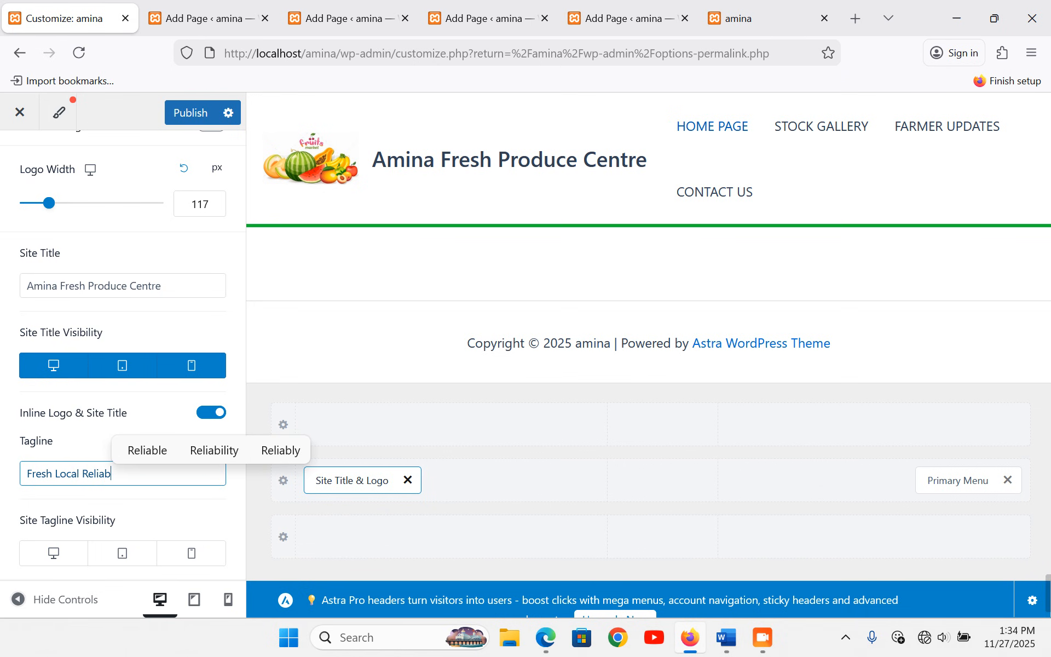
pyautogui.write('le,')
pyautogui.write(',')
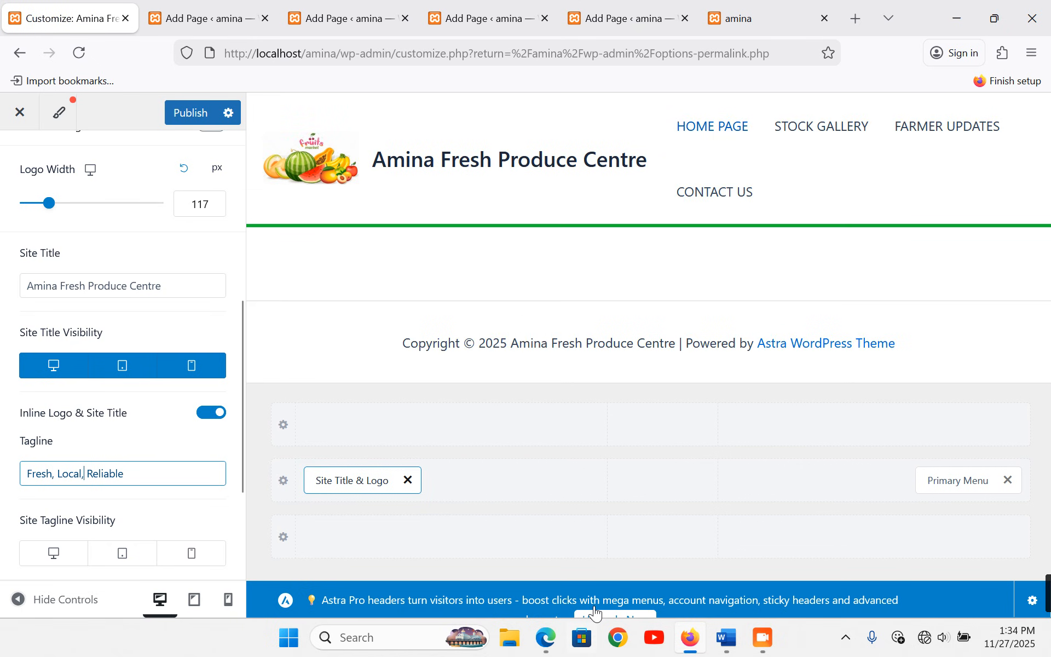
pyautogui.click(188, 117)
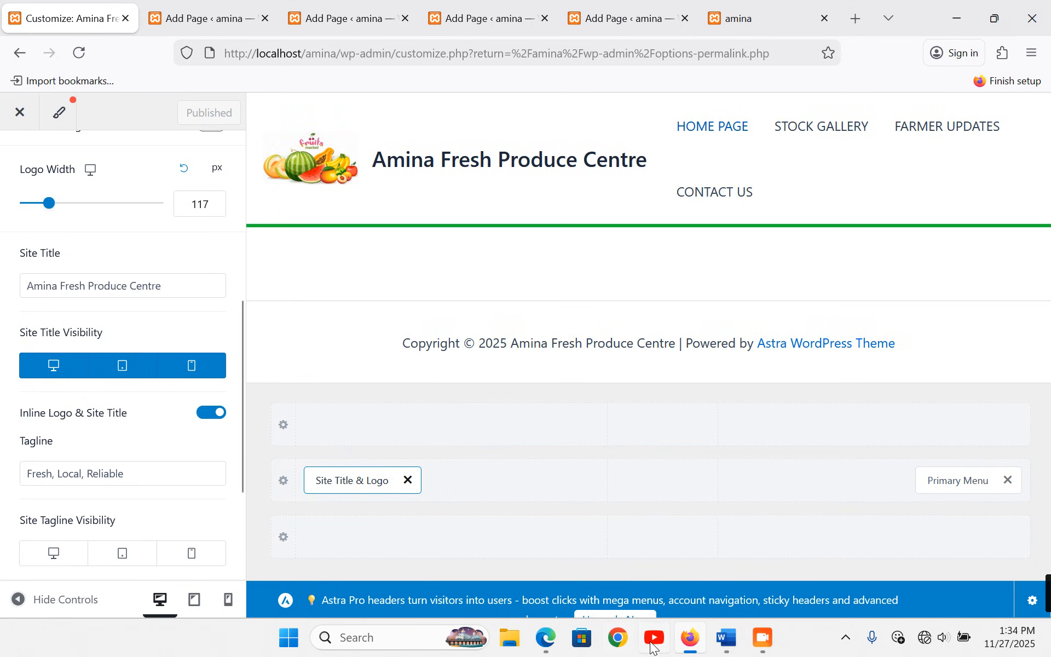
# - Reload the live front page to check updates, then open the footer Copyright editor
pyautogui.click(774, 16)
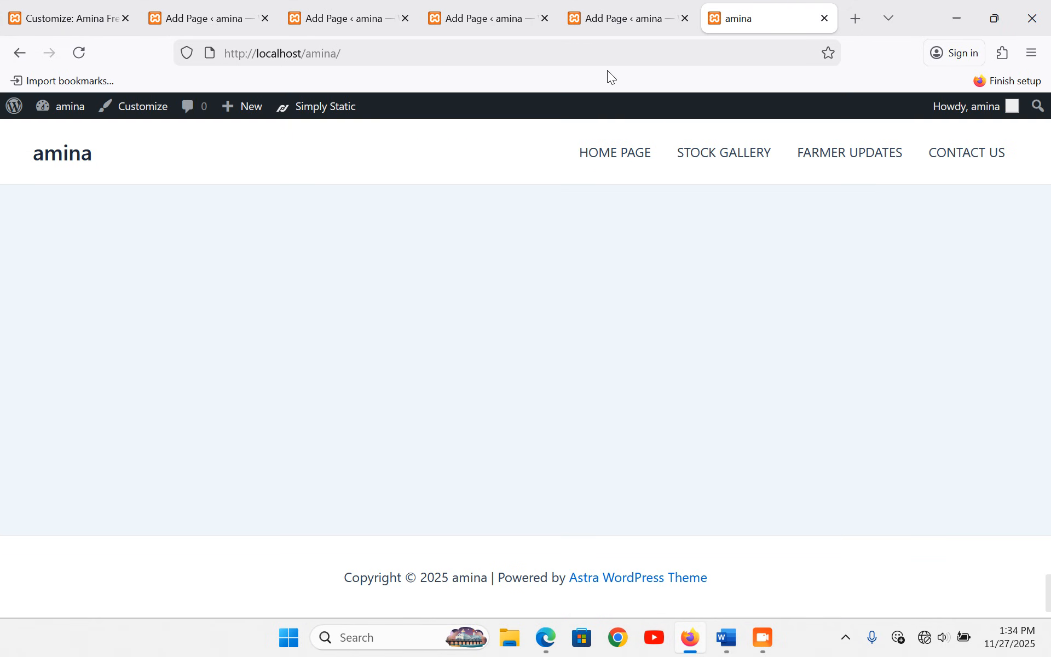
pyautogui.click(80, 53)
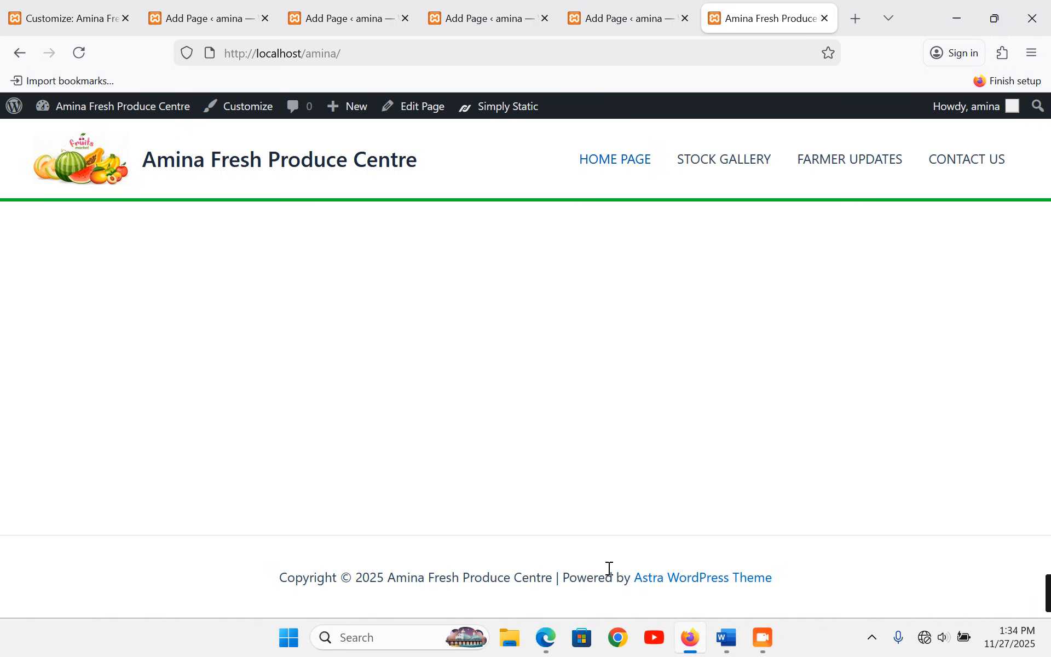
pyautogui.hotkey('ctrl', 'Tab')
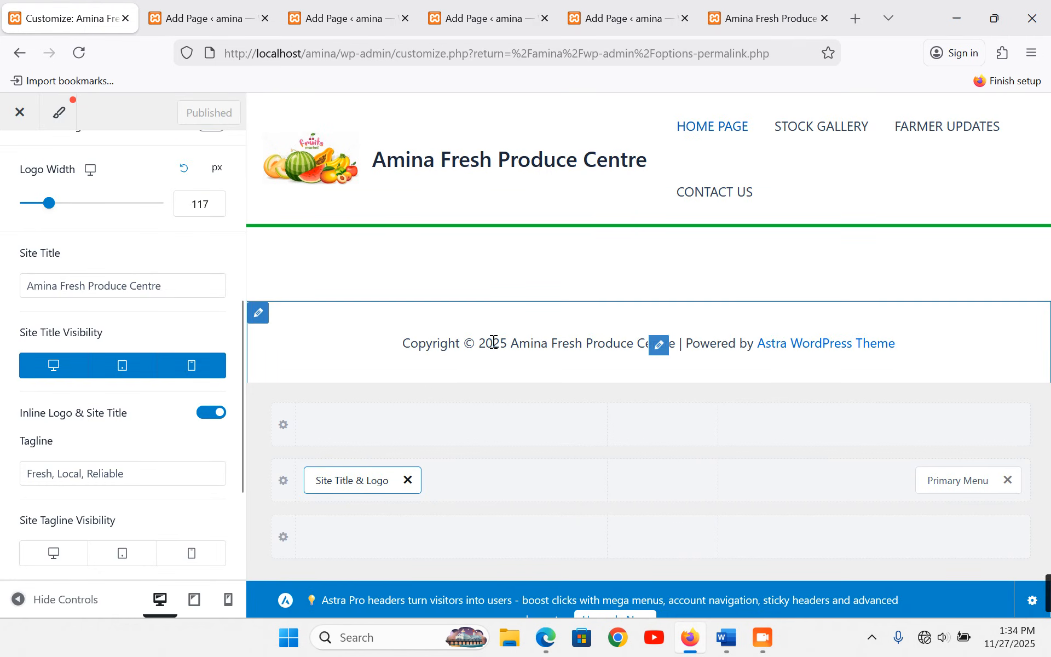
pyautogui.click(659, 346)
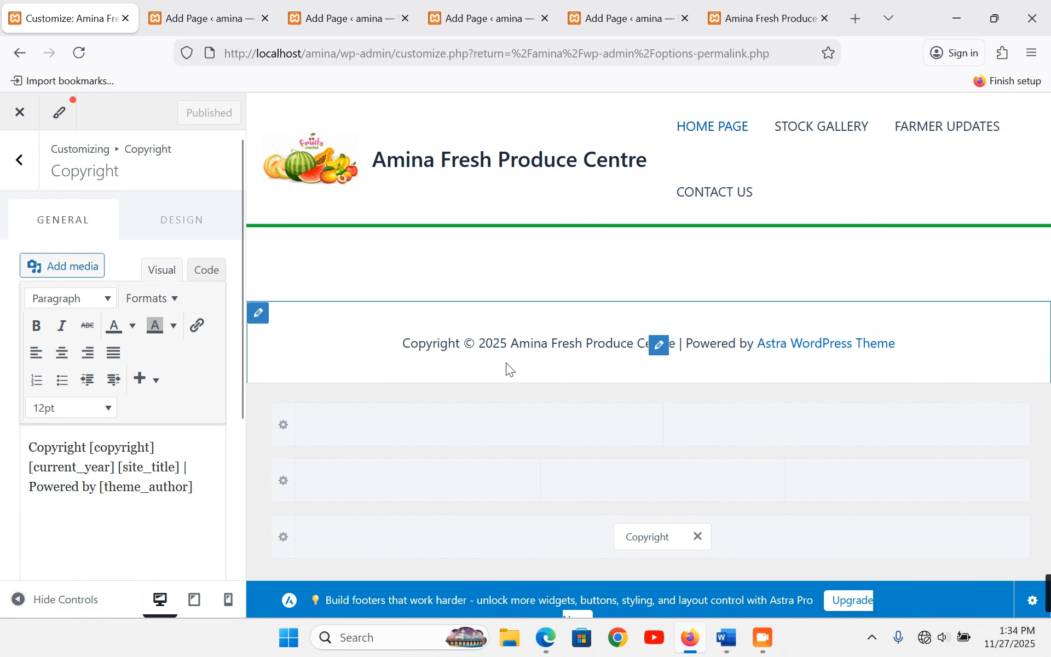
# - Copy the footer address and copyright lines from the Word content document
pyautogui.click(726, 638)
pyautogui.scroll(-6, 471, 386)
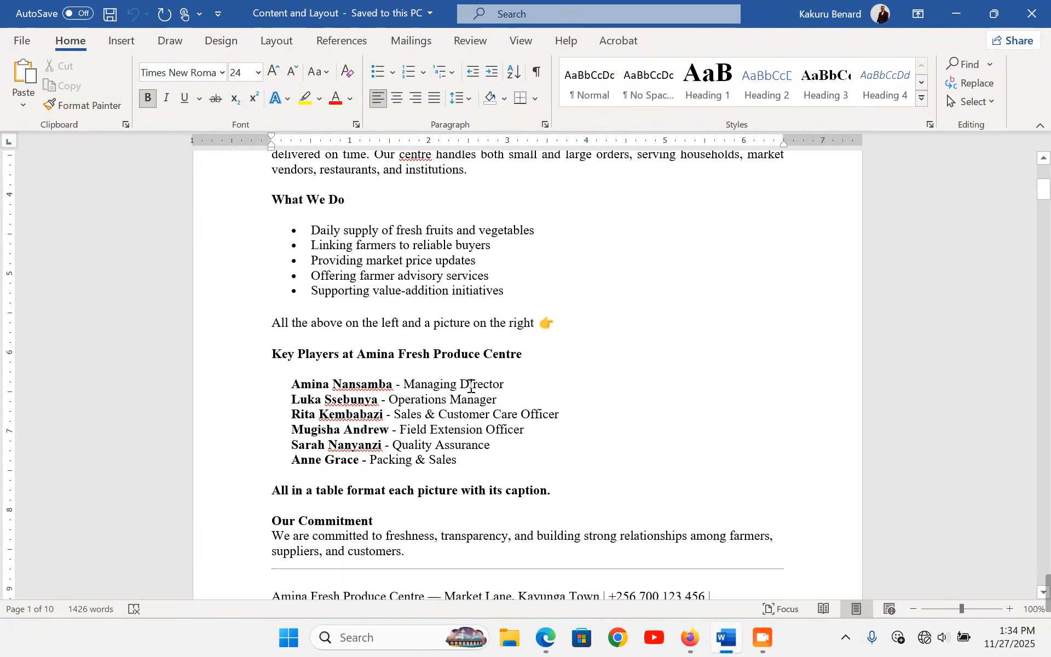
pyautogui.scroll(-3, 470, 386)
pyautogui.moveTo(235, 504); pyautogui.dragTo(246, 554)
pyautogui.hotkey('ctrl', 'c')
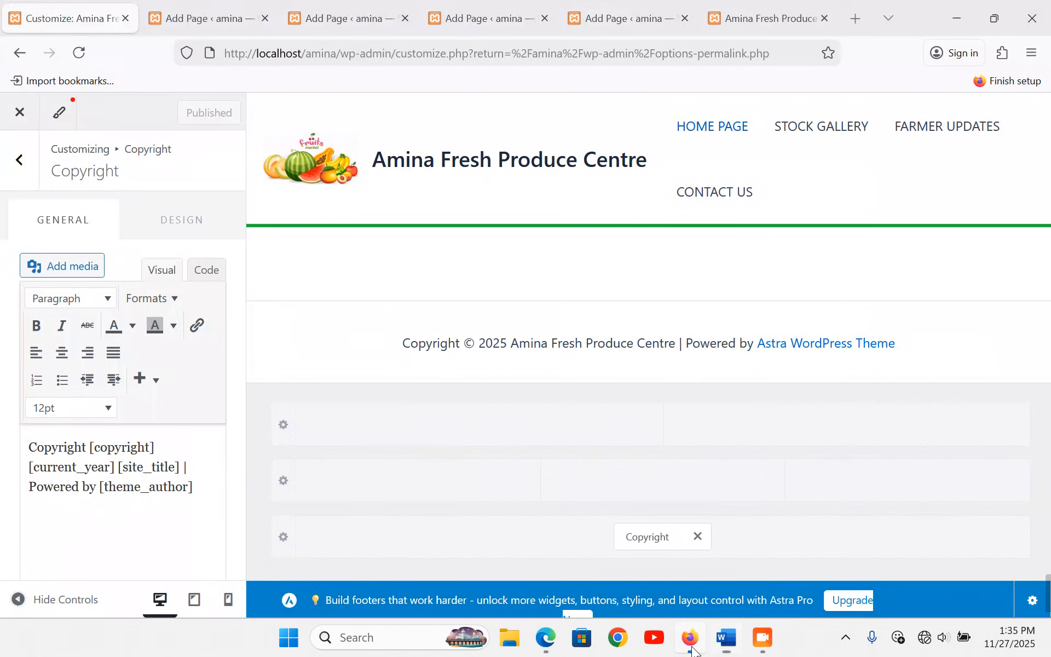
pyautogui.click(690, 638)
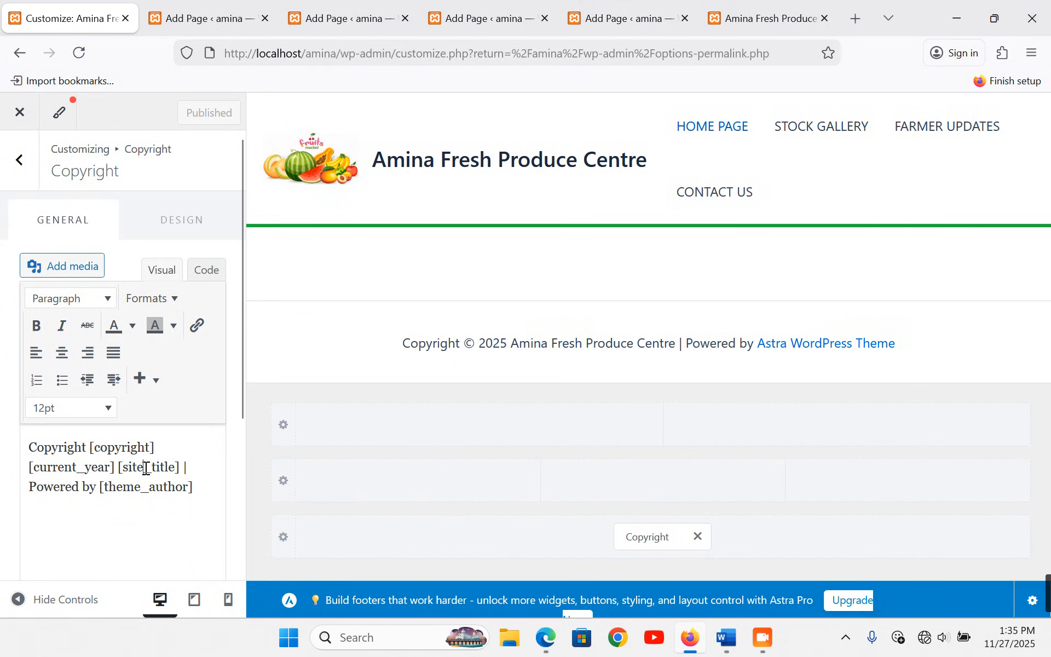
# - Replace the default copyright text with the pasted address, contact and © 2025 Amina Fresh Produce Centre lines
pyautogui.hotkey('ctrl', 'a')
pyautogui.hotkey('ctrl', 'v')
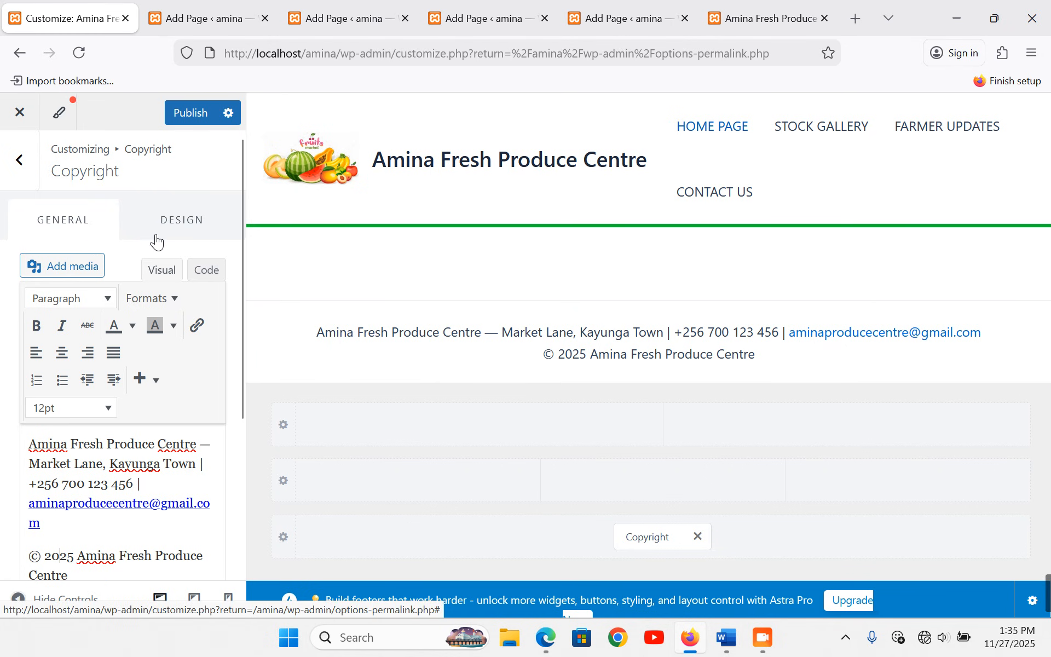
pyautogui.click(196, 233)
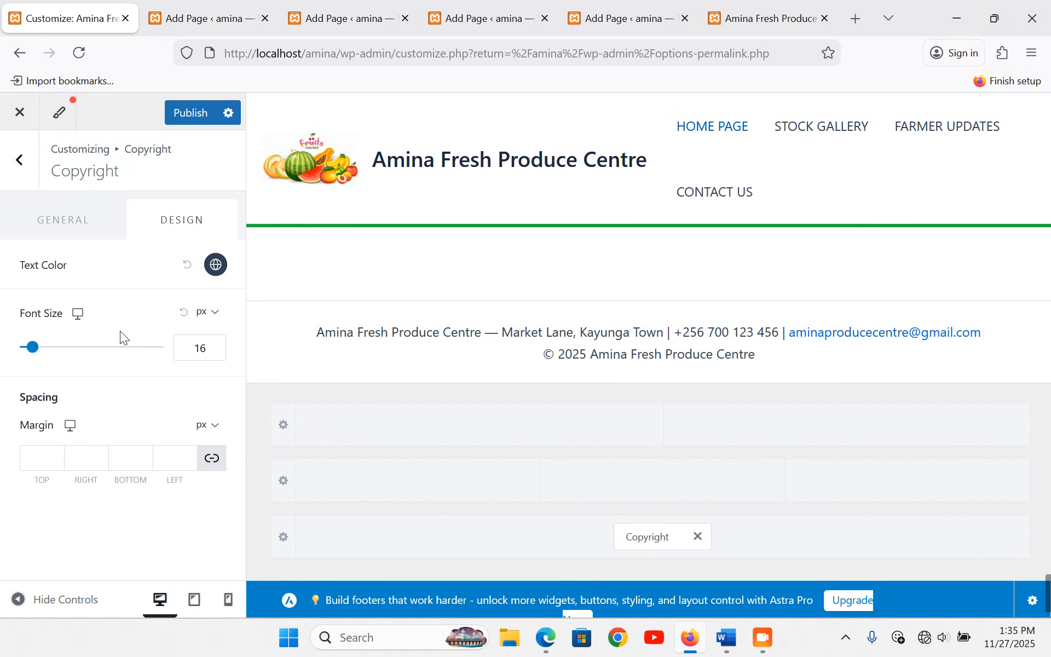
# - Give the below-footer row a 6 px top border in green #0FC54F
pyautogui.click(263, 322)
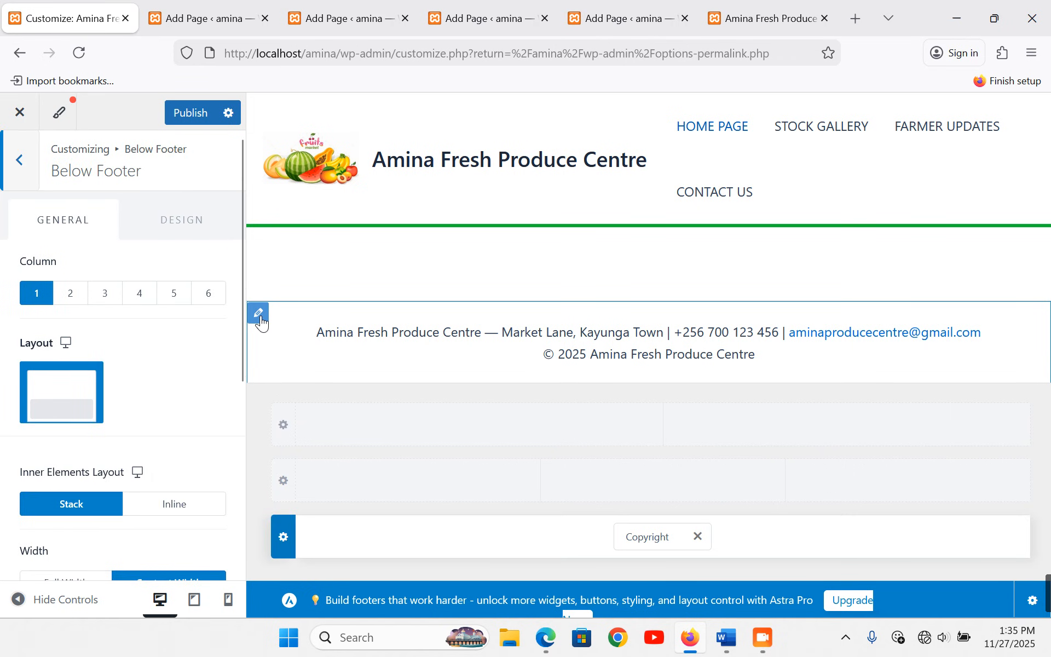
pyautogui.click(181, 229)
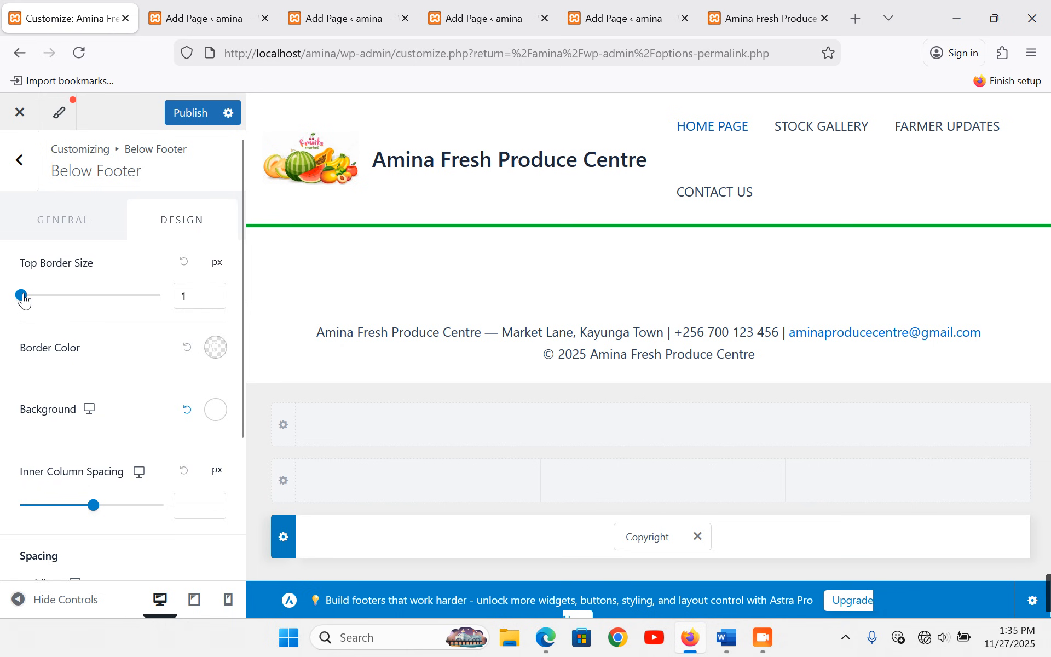
pyautogui.moveTo(23, 300)
pyautogui.mouseDown()
pyautogui.moveTo(33, 298)
pyautogui.moveTo(29, 307)
pyautogui.mouseUp()
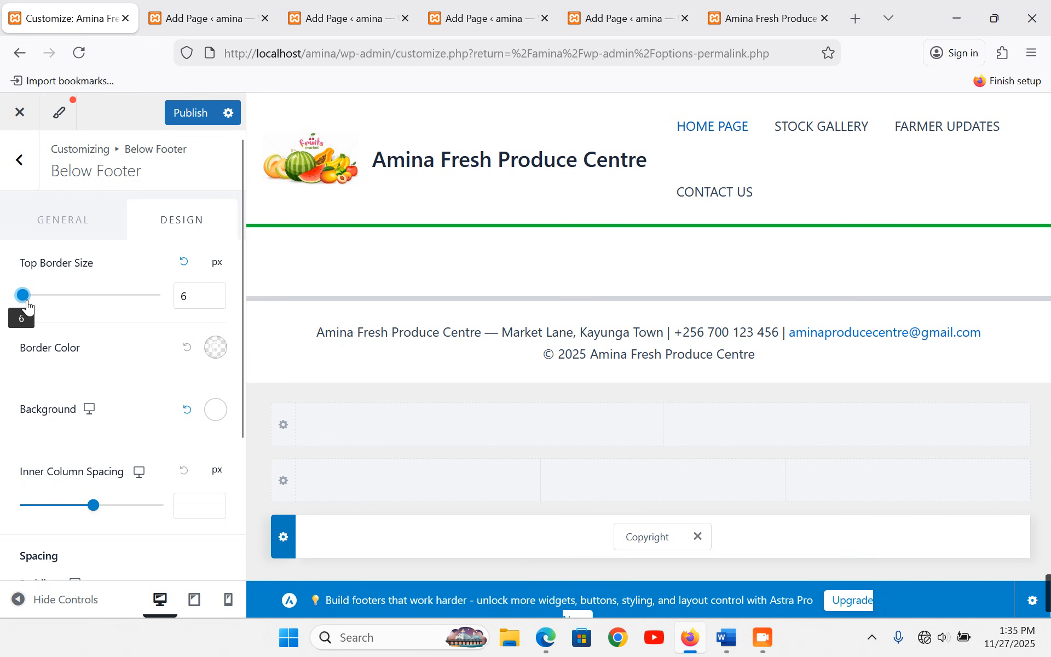
pyautogui.click(215, 350)
pyautogui.scroll(-3, 48, 422)
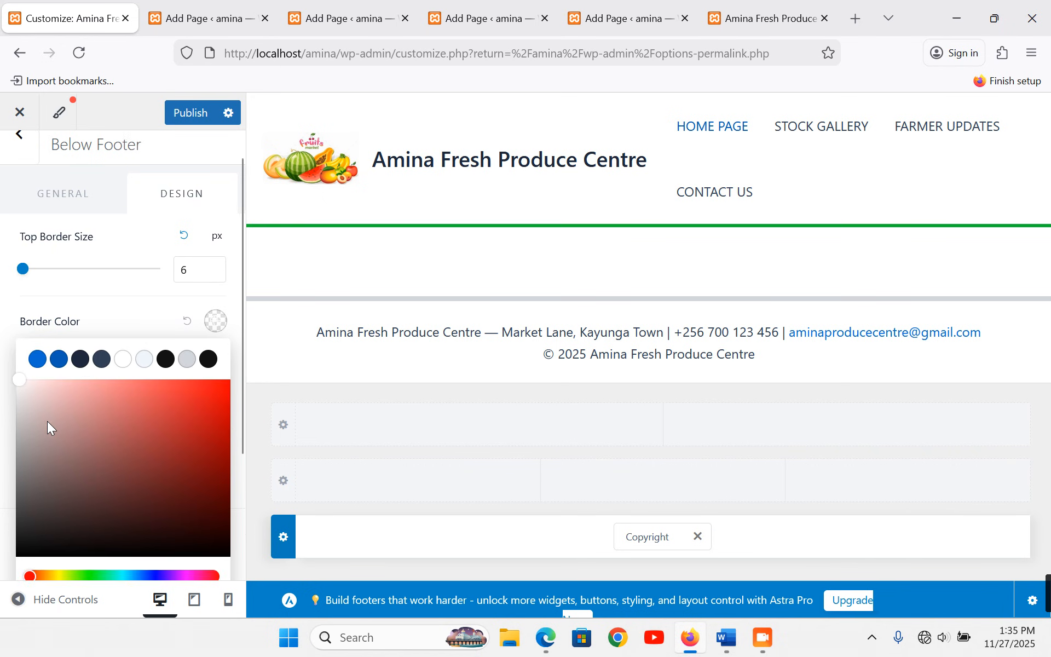
pyautogui.moveTo(29, 433); pyautogui.dragTo(103, 433)
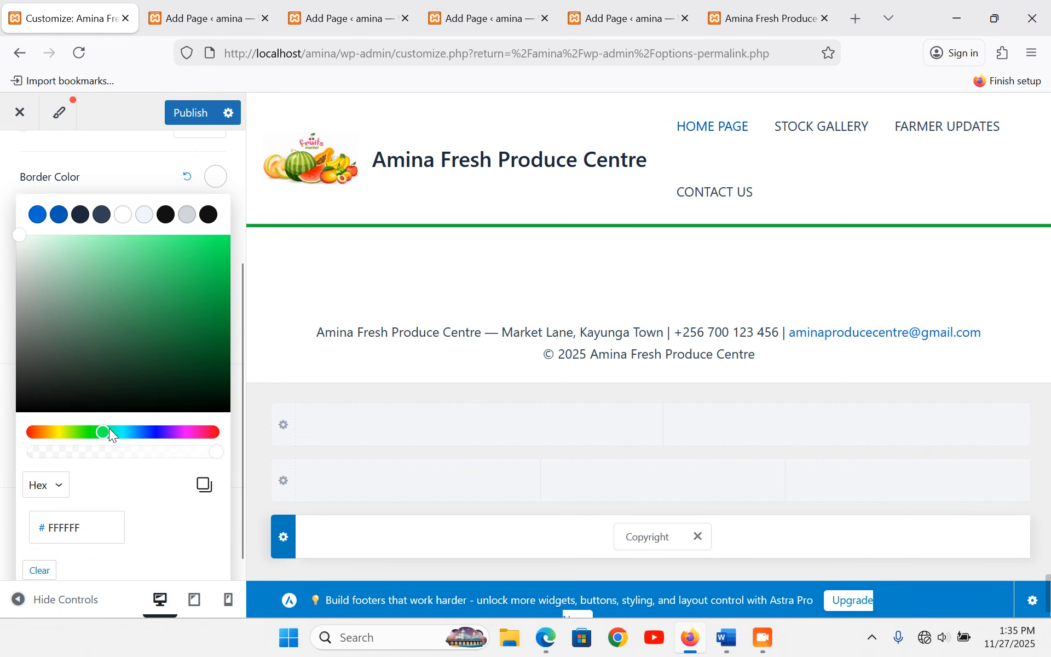
pyautogui.click(211, 276)
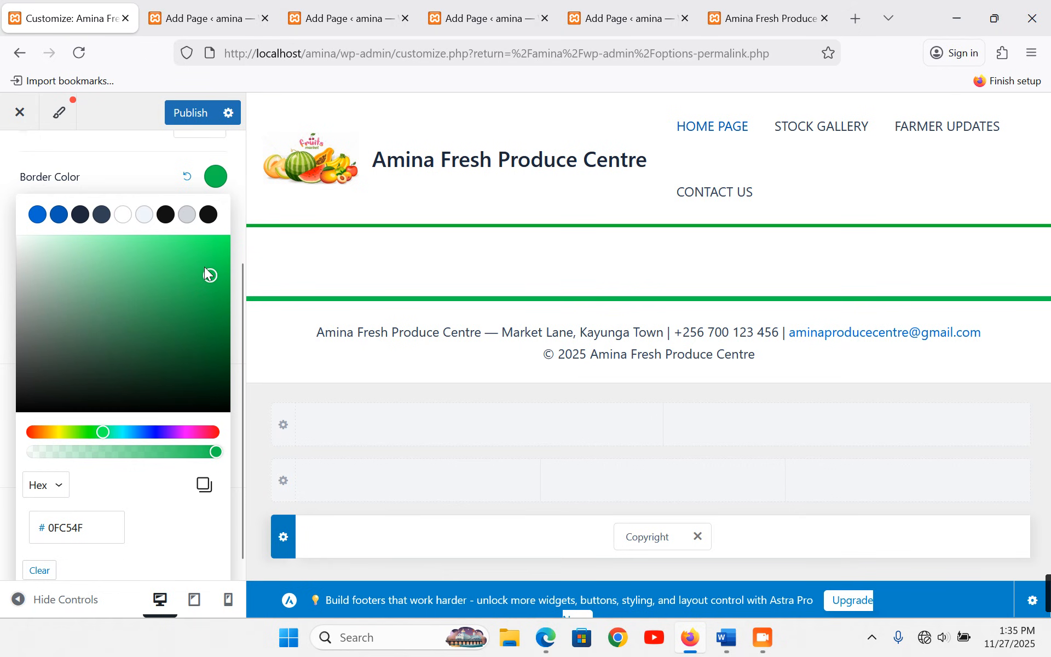
pyautogui.click(125, 168)
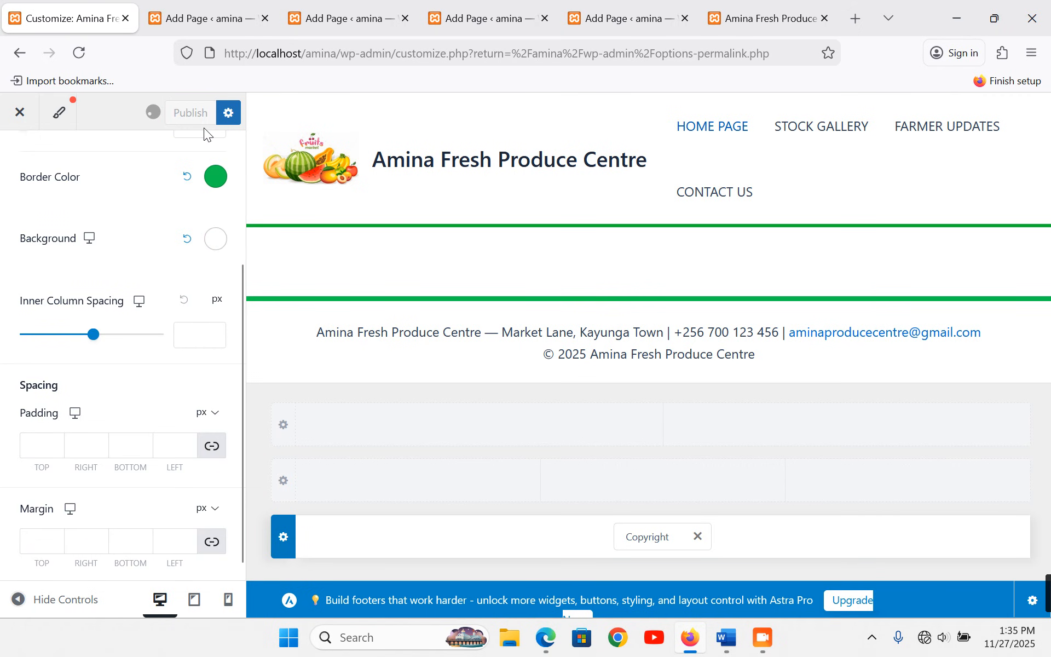
# - Check the new footer on the reloaded live homepage, then leave the Customizer for the dashboard
pyautogui.click(810, 16)
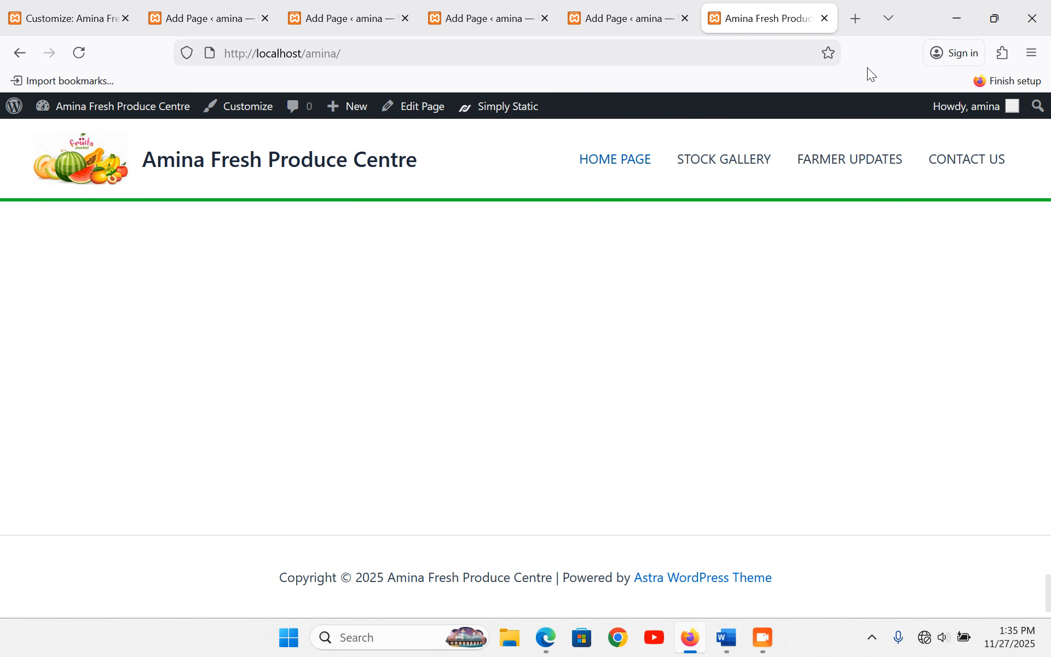
pyautogui.click(90, 51)
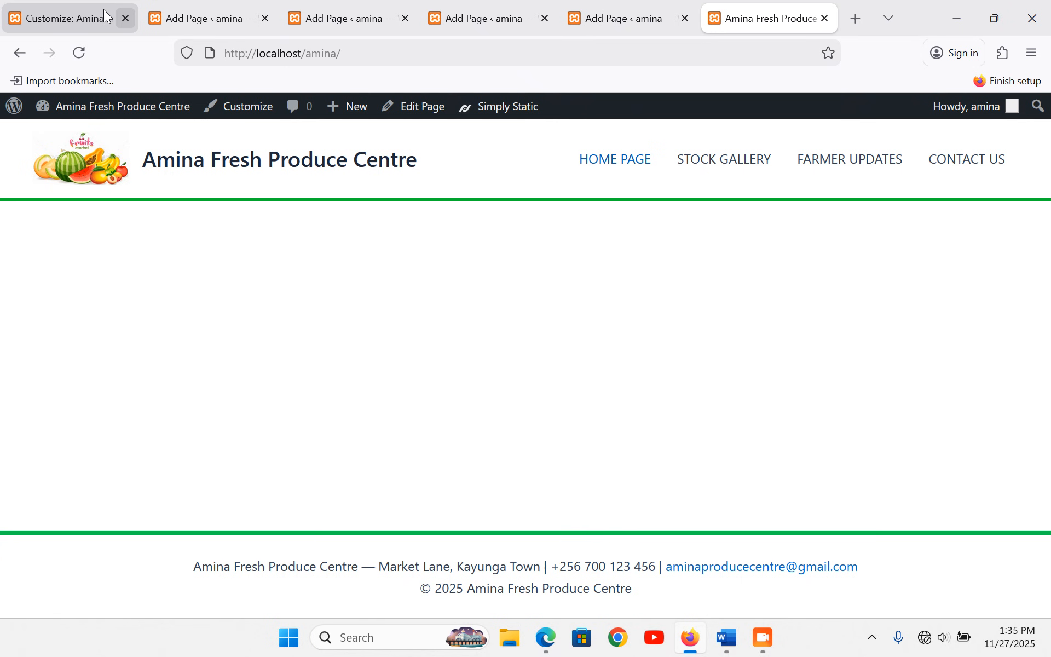
pyautogui.click(79, 19)
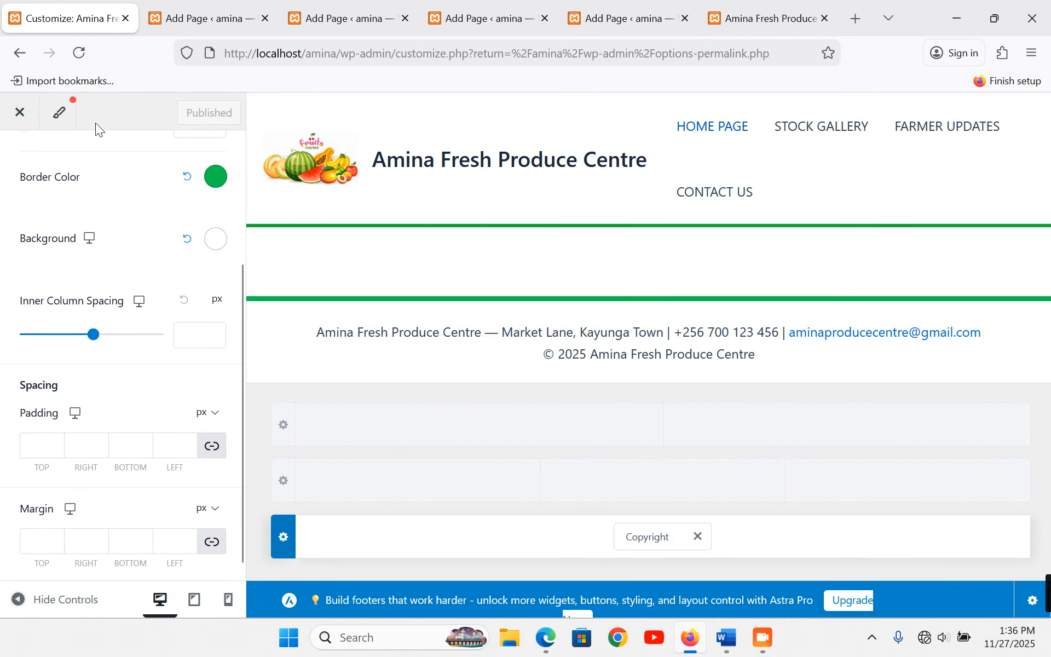
pyautogui.click(22, 119)
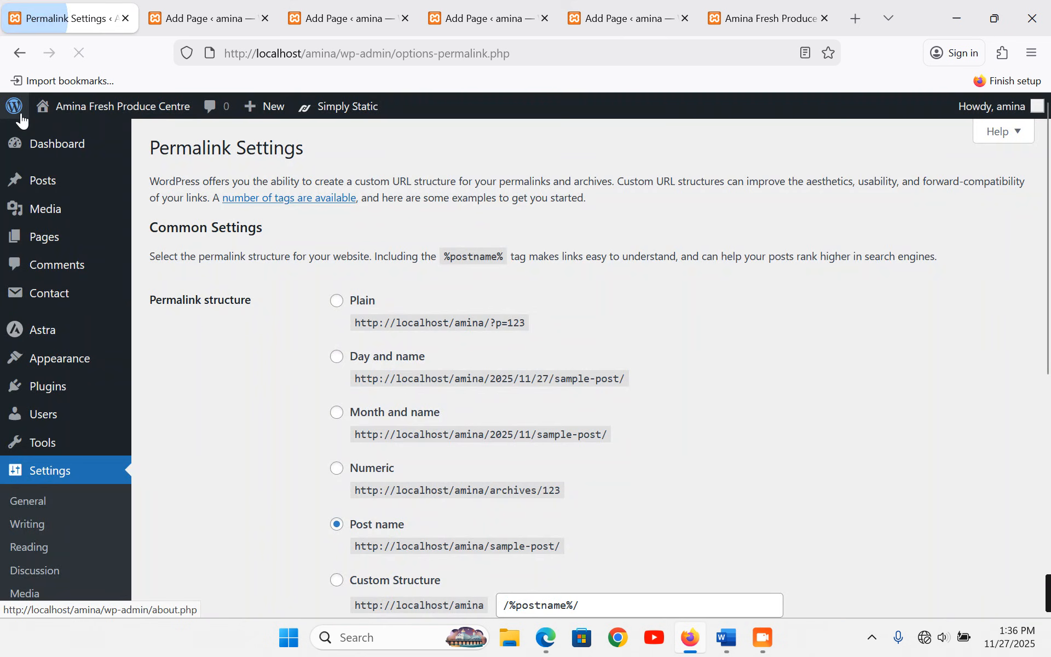
pyautogui.moveTo(14, 106)
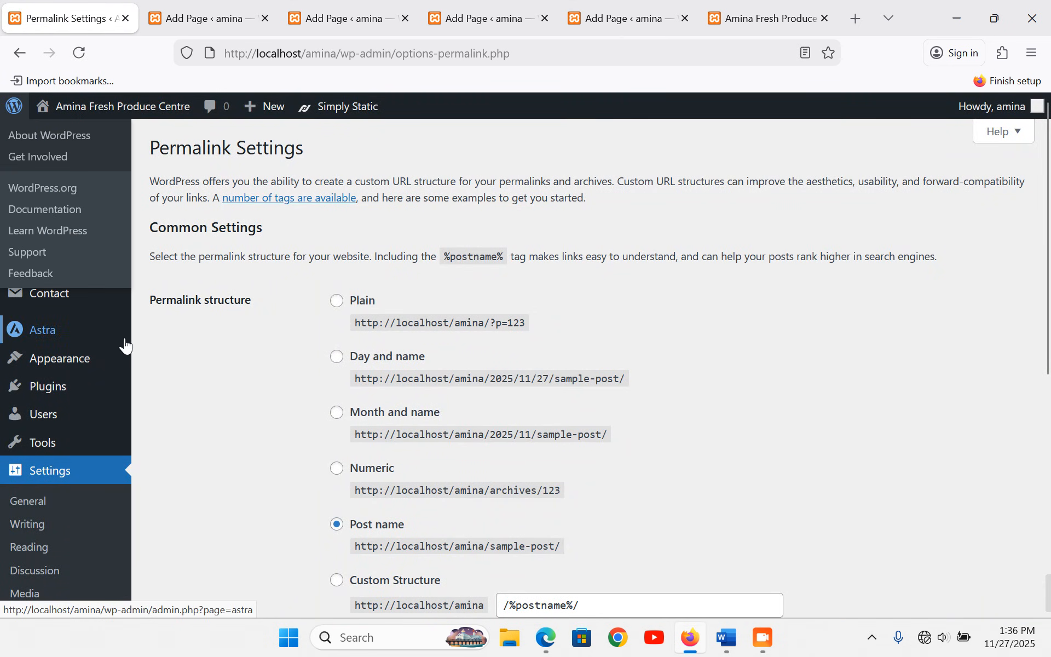
pyautogui.click(58, 157)
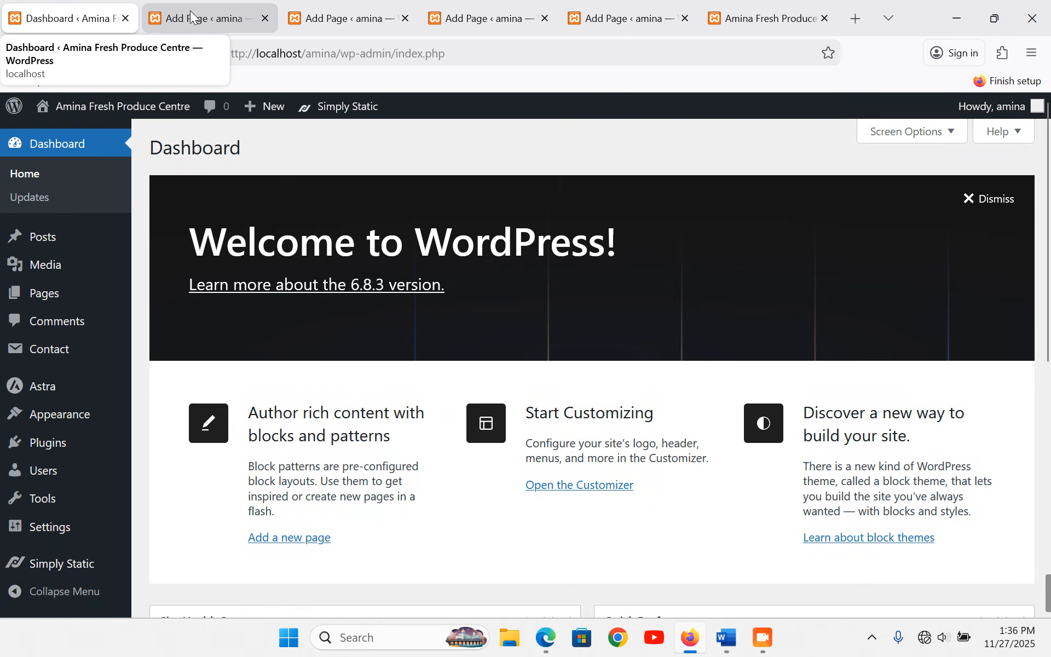
# - Switch the HOME PAGE editor to Code editor mode from the Options menu
pyautogui.click(191, 16)
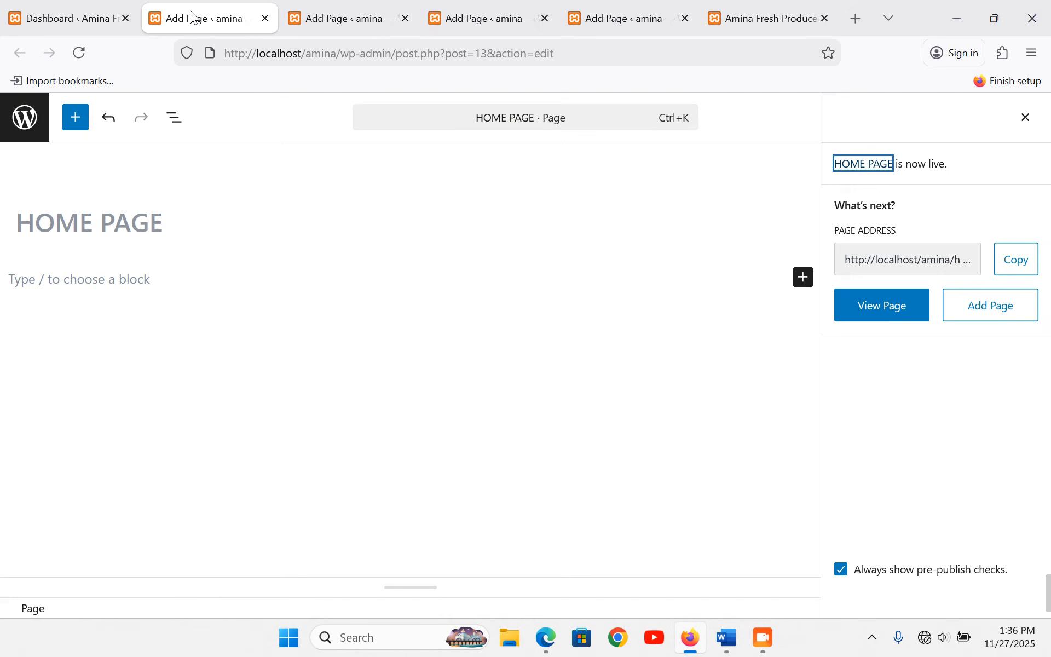
pyautogui.click(137, 283)
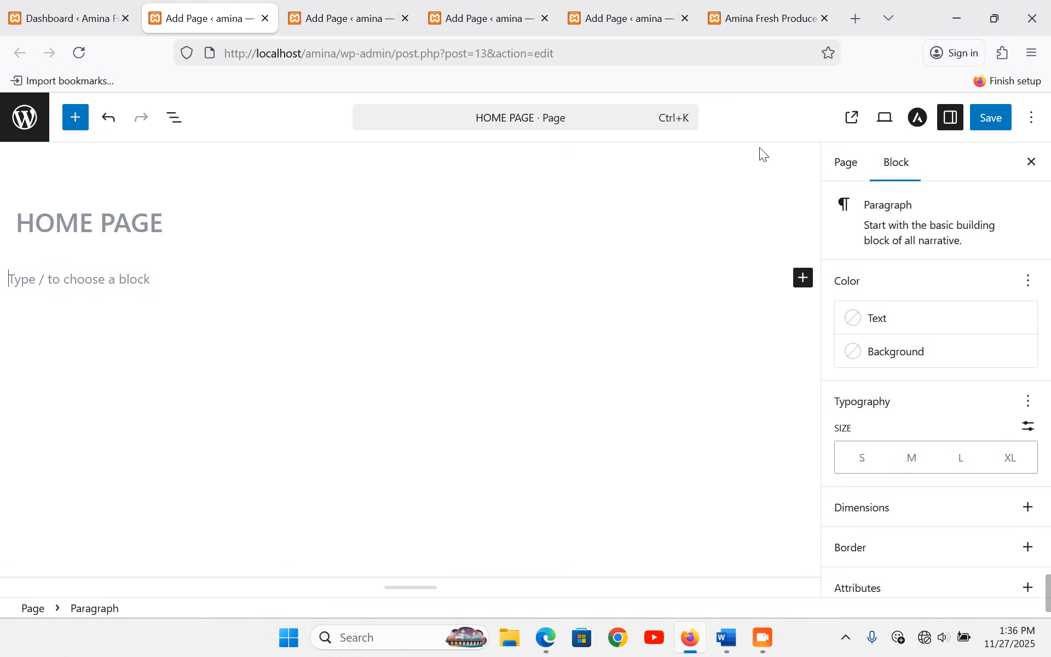
pyautogui.click(1032, 119)
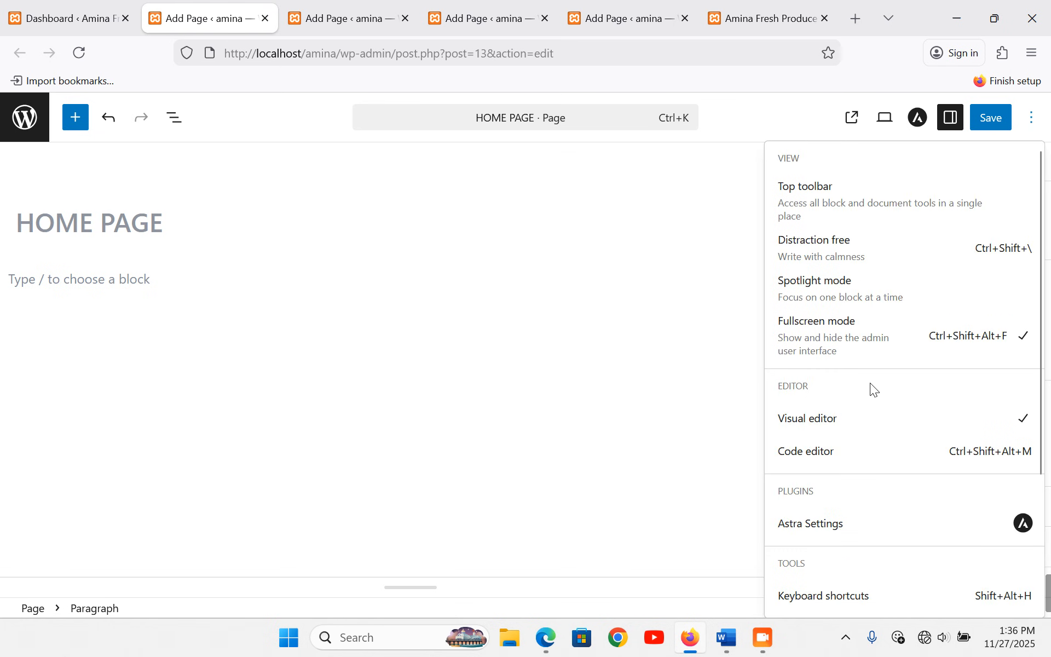
pyautogui.click(827, 460)
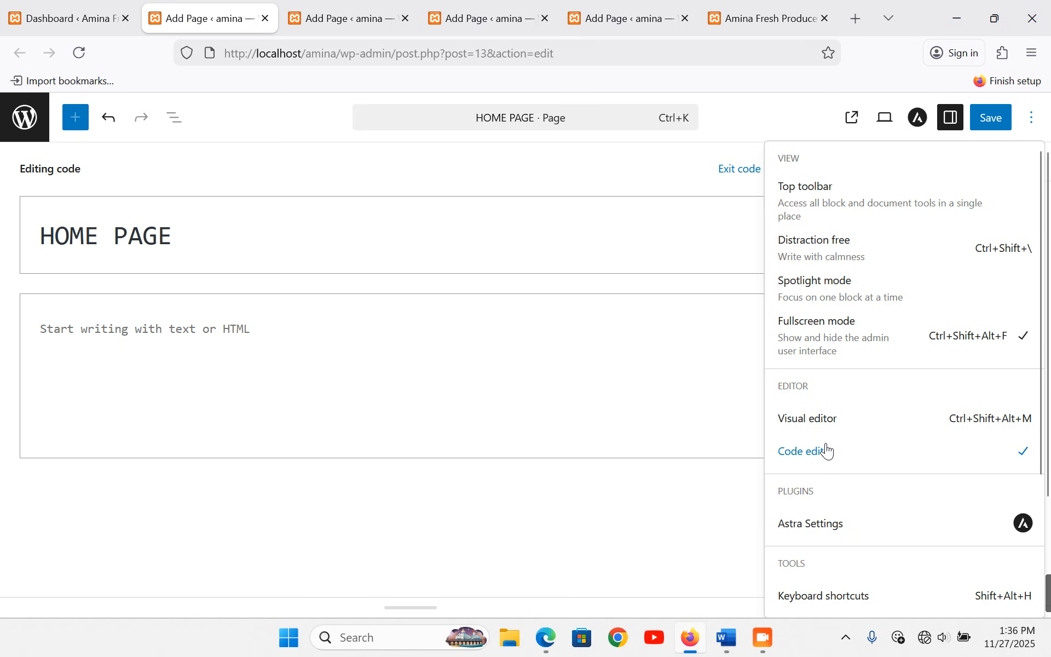
pyautogui.click(208, 334)
# - Copy the 'Fresh. Local. Reliable.' marquee tagline line from the Word content document
pyautogui.click(727, 637)
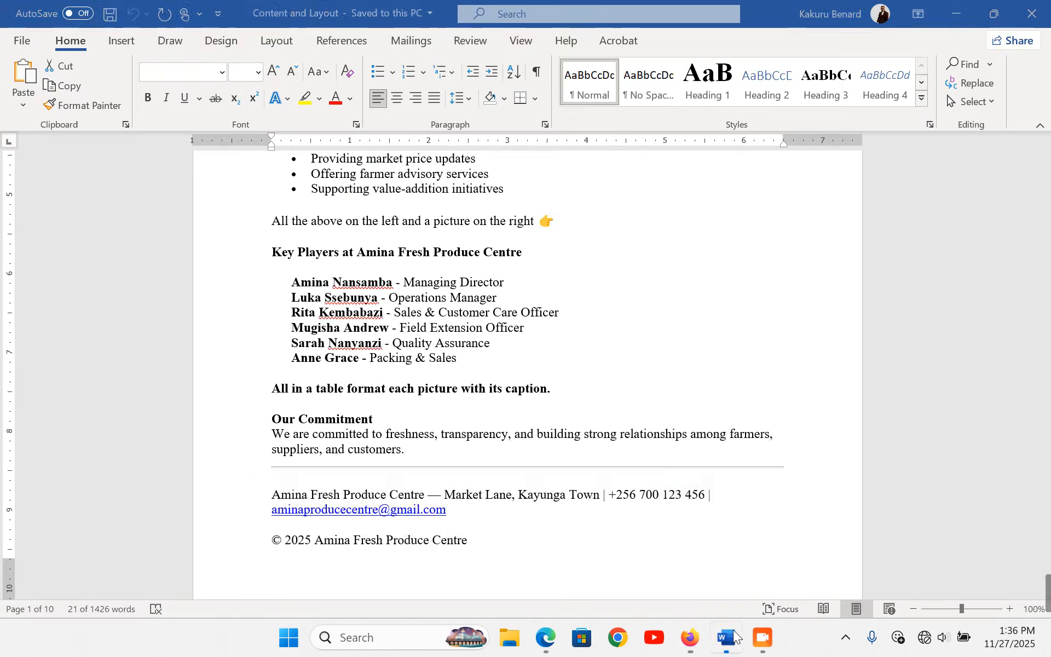
pyautogui.scroll(10, 429, 279)
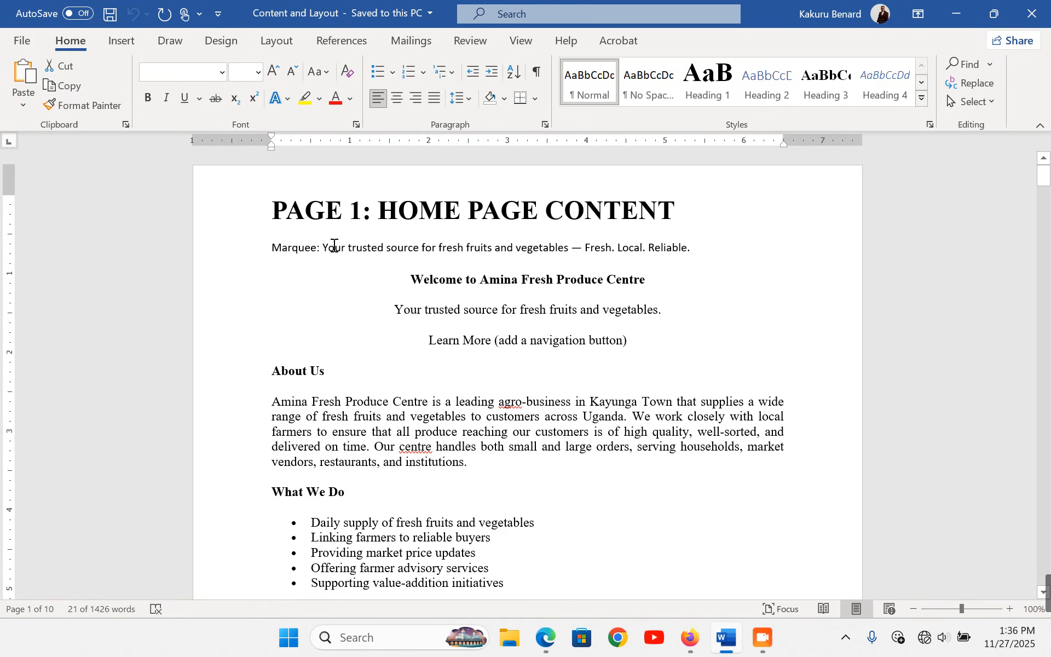
pyautogui.moveTo(324, 241); pyautogui.dragTo(694, 248)
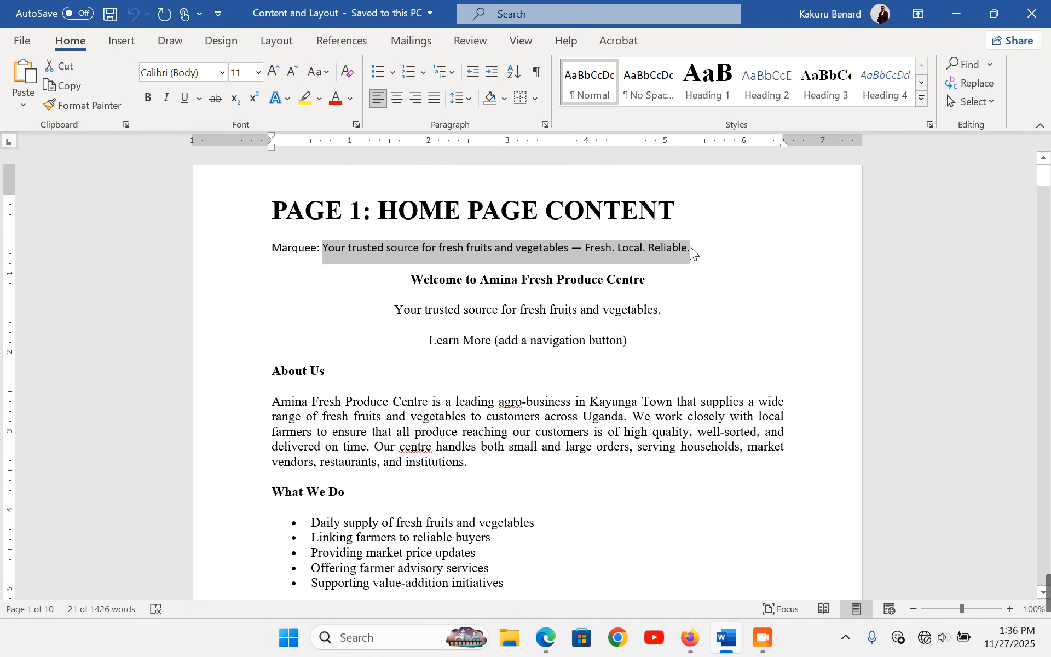
pyautogui.click(690, 638)
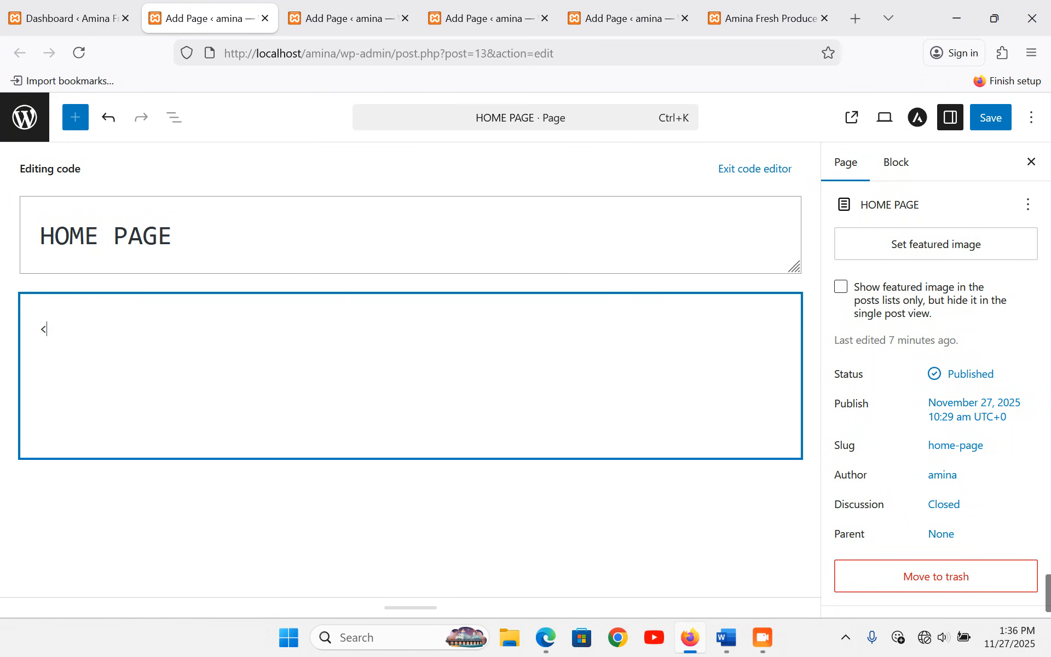
# - Paste the tagline wrapped in <marquee></marquee> tags in the code editor
pyautogui.write('marqu')
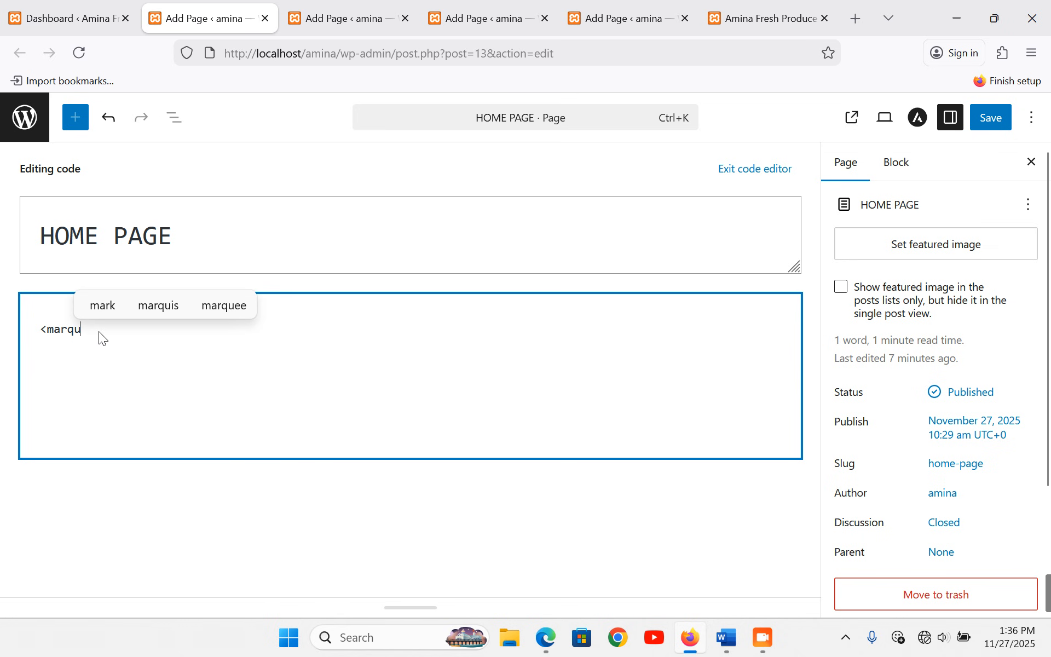
pyautogui.write('ee>')
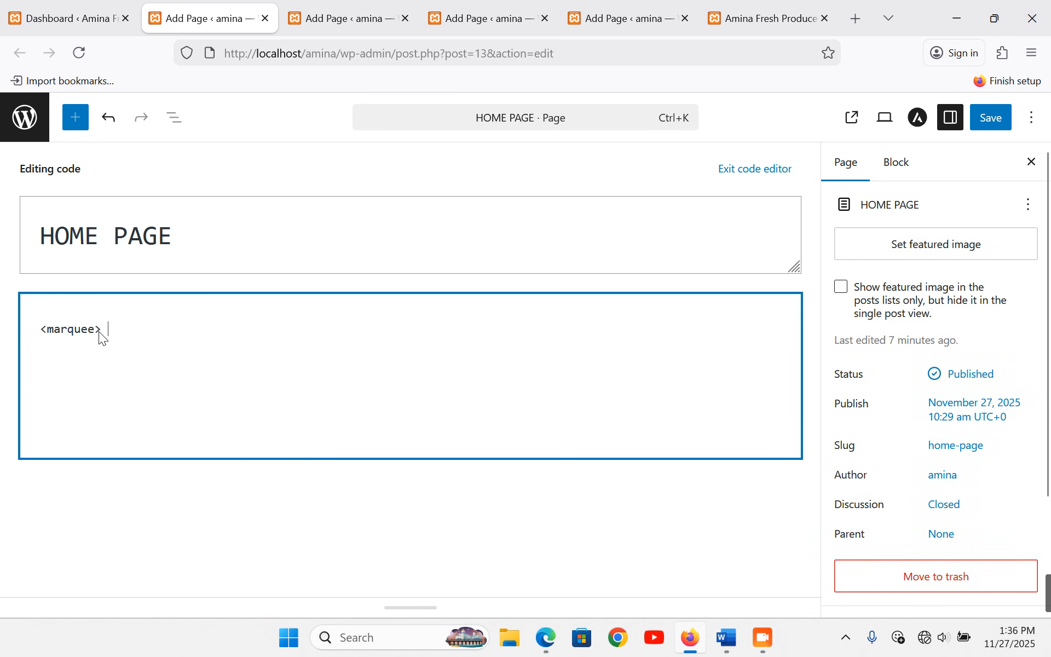
pyautogui.write('Your trusted source for fresh fruits and vegetables – Fresh. Local. Reliable.')
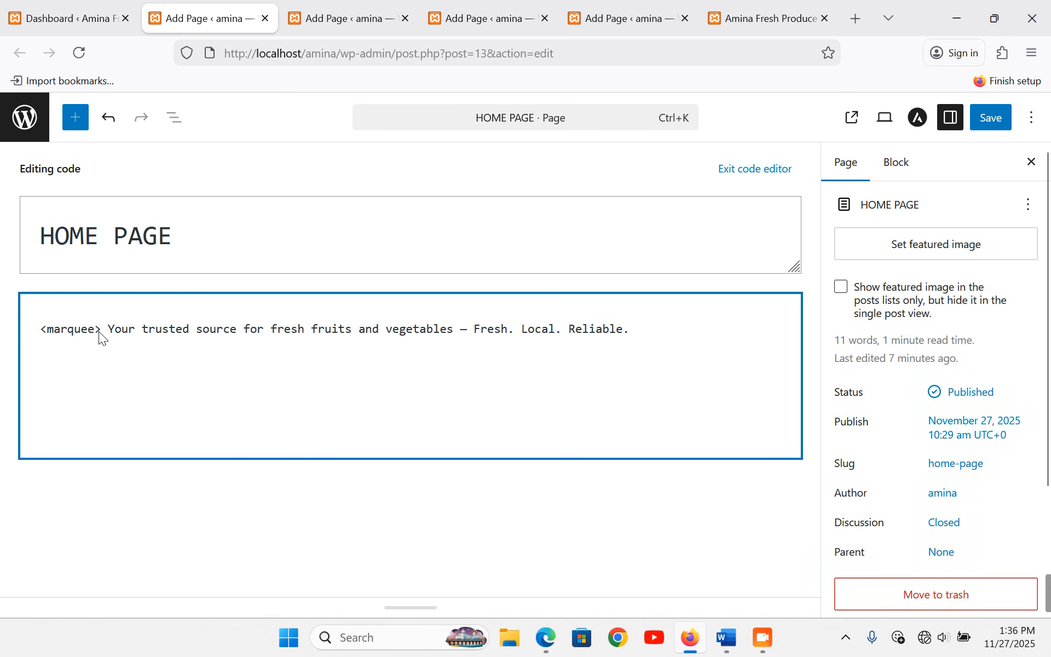
pyautogui.write('</m')
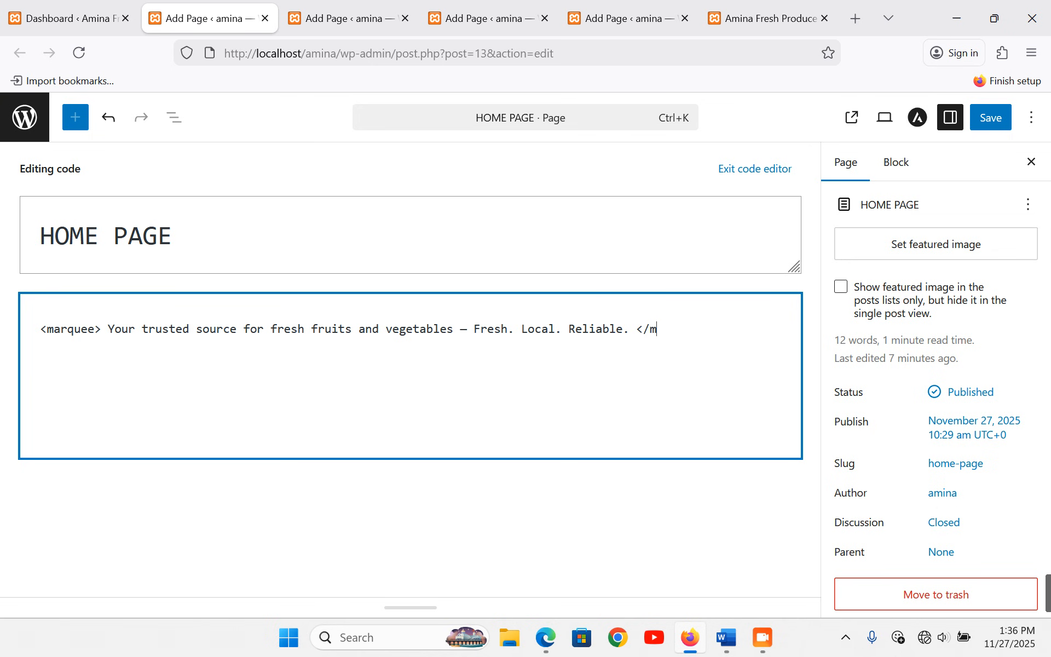
pyautogui.write('arquee')
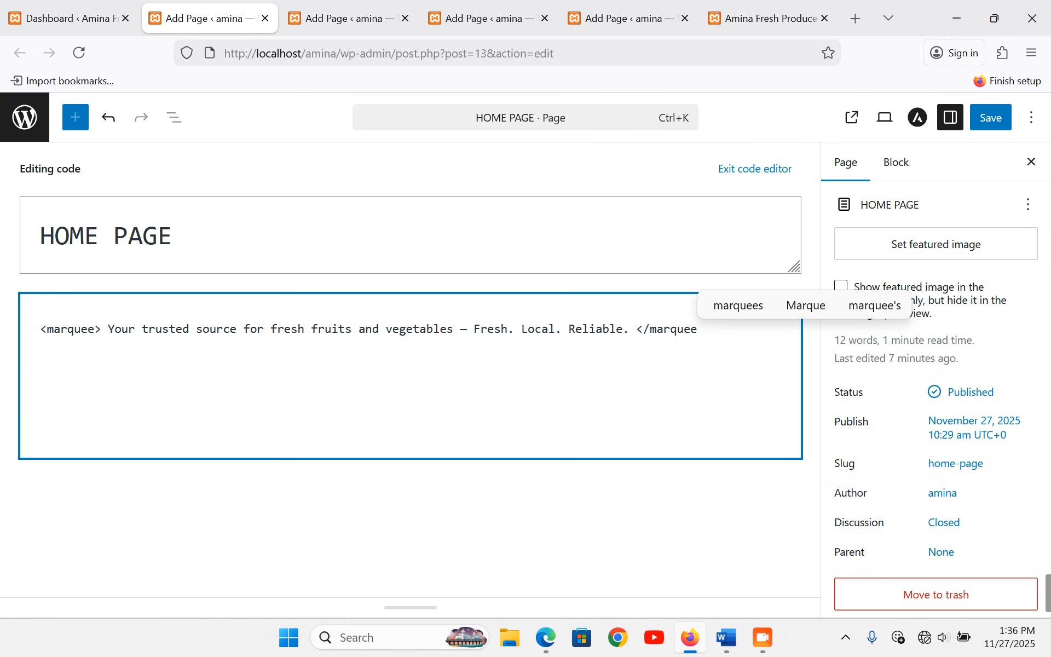
pyautogui.write('>')
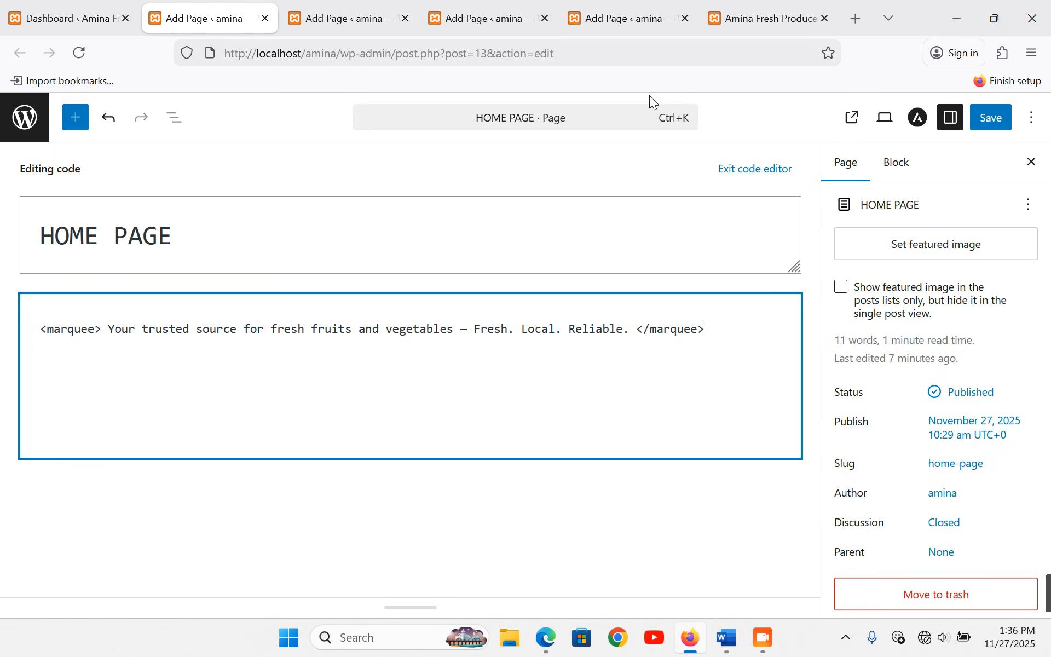
# - Return to the visual editor, save the HOME PAGE, and start a new block below
pyautogui.click(746, 173)
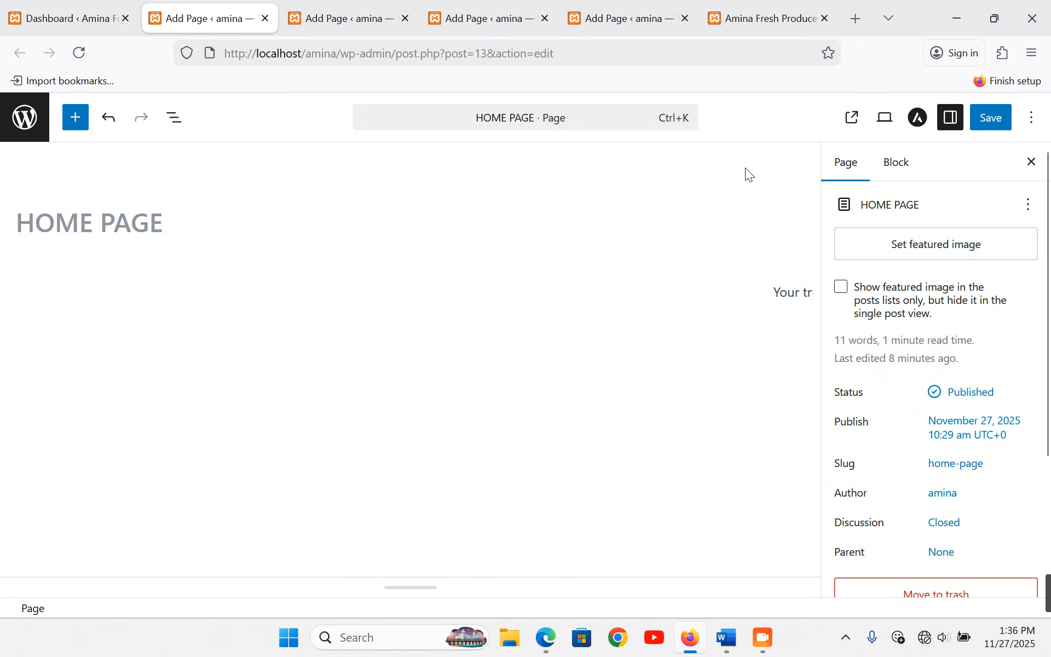
pyautogui.click(995, 125)
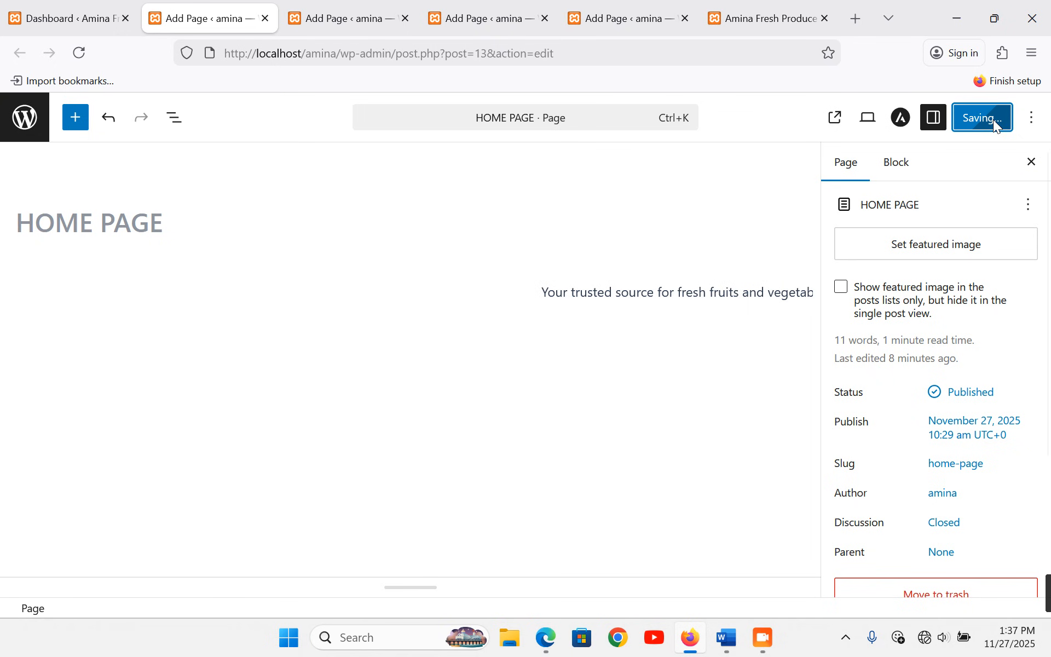
pyautogui.click(519, 334)
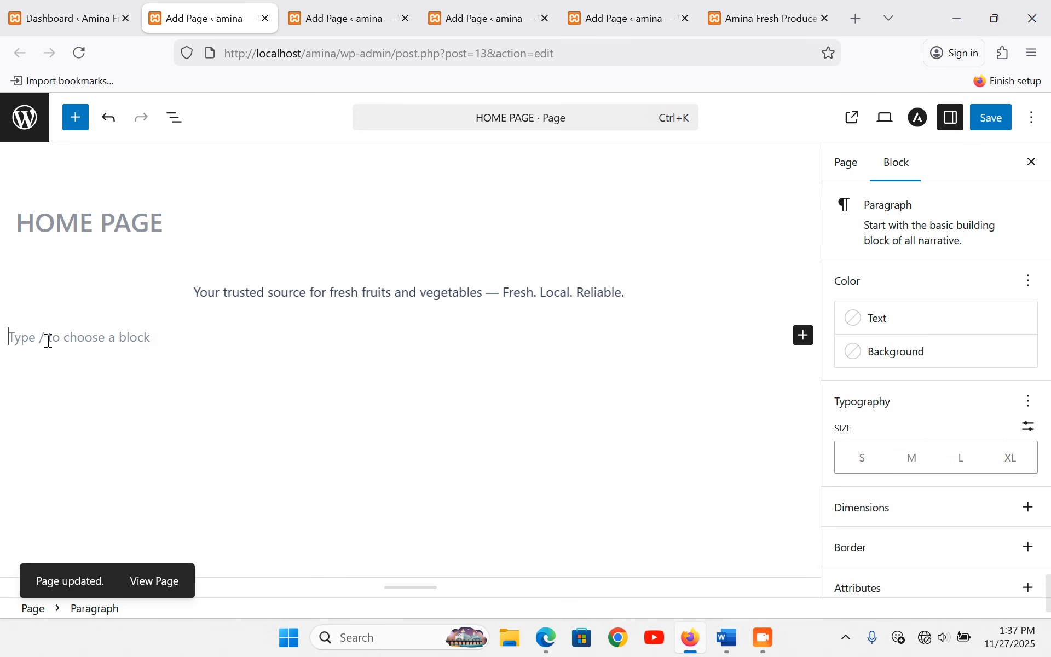
# - Insert a single 100% Columns block with an empty Paragraph inside
pyautogui.click(802, 340)
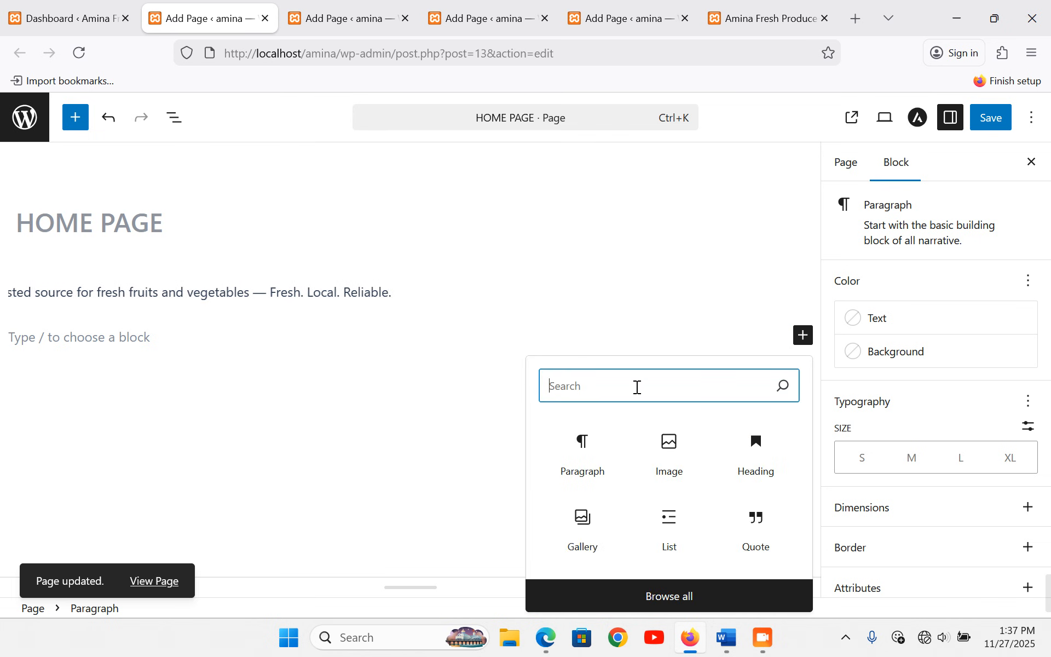
pyautogui.write('column')
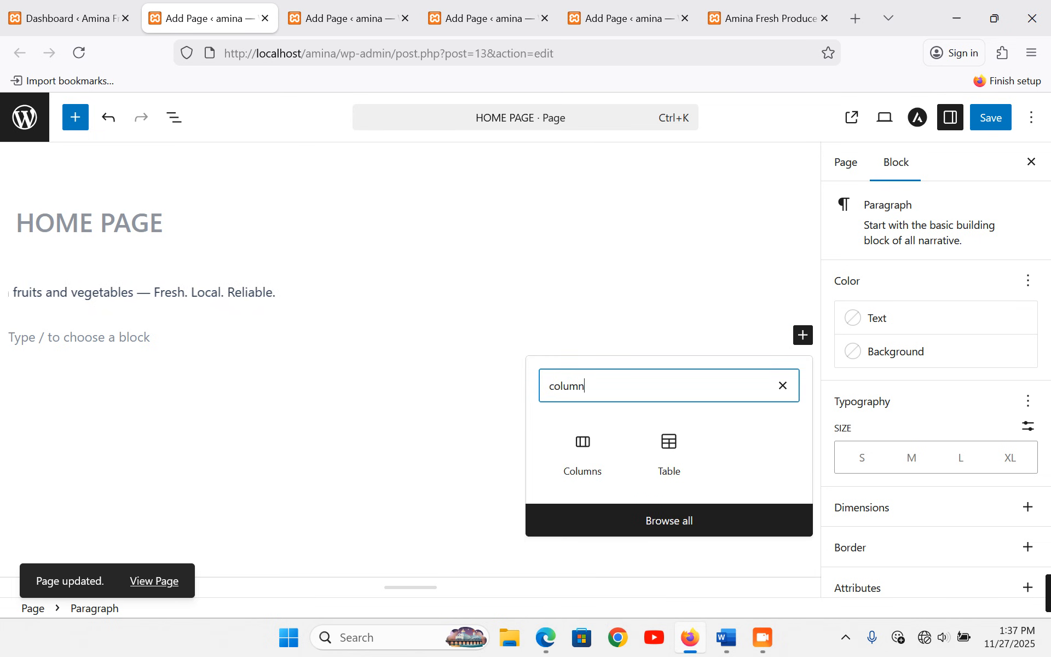
pyautogui.click(597, 446)
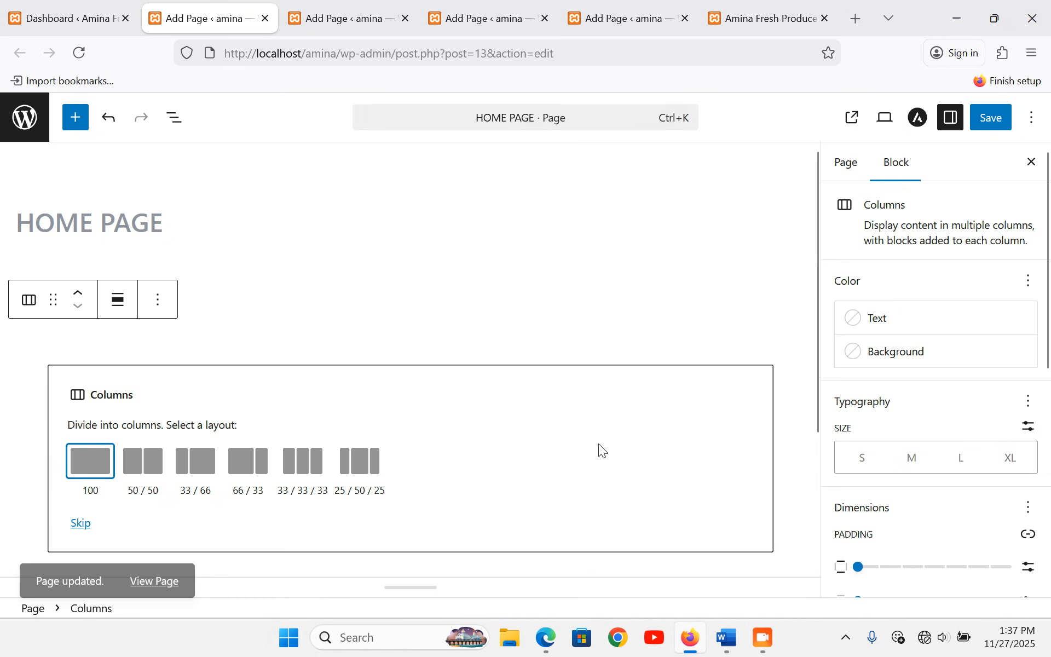
pyautogui.click(93, 464)
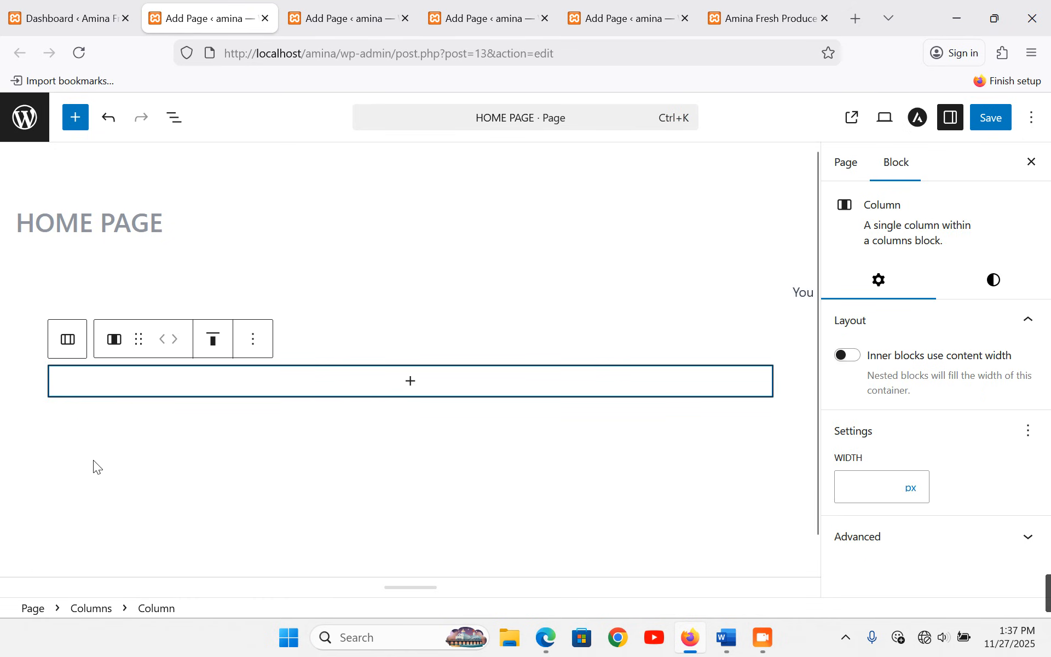
pyautogui.click(411, 382)
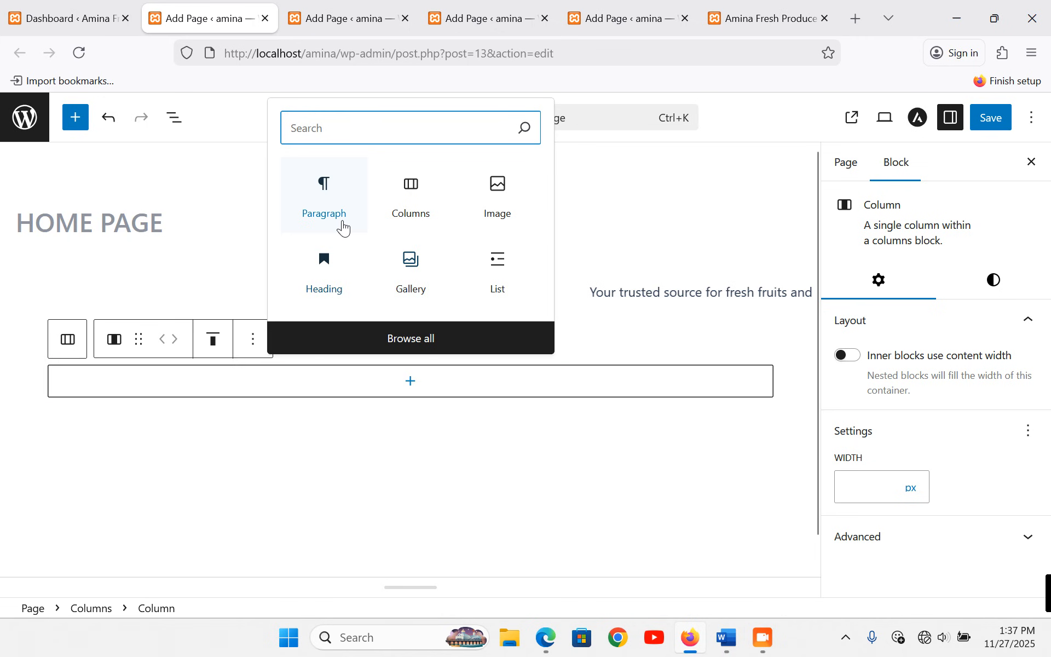
pyautogui.click(333, 196)
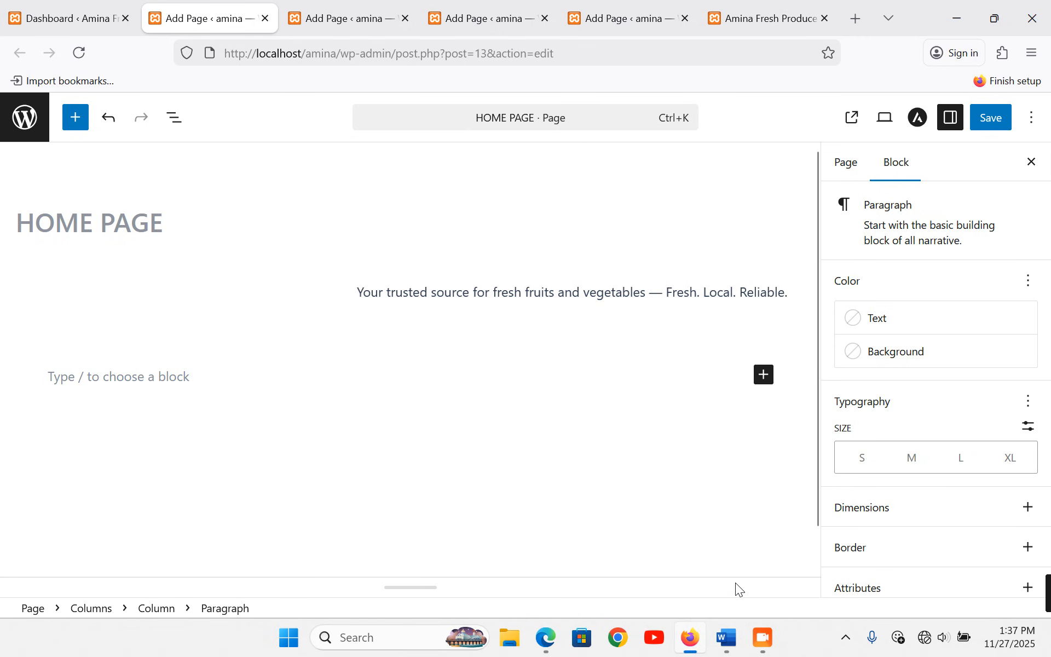
# - Copy the Welcome, tagline and Learn More lines from the Word document
pyautogui.click(700, 585)
pyautogui.moveTo(217, 290); pyautogui.dragTo(248, 340)
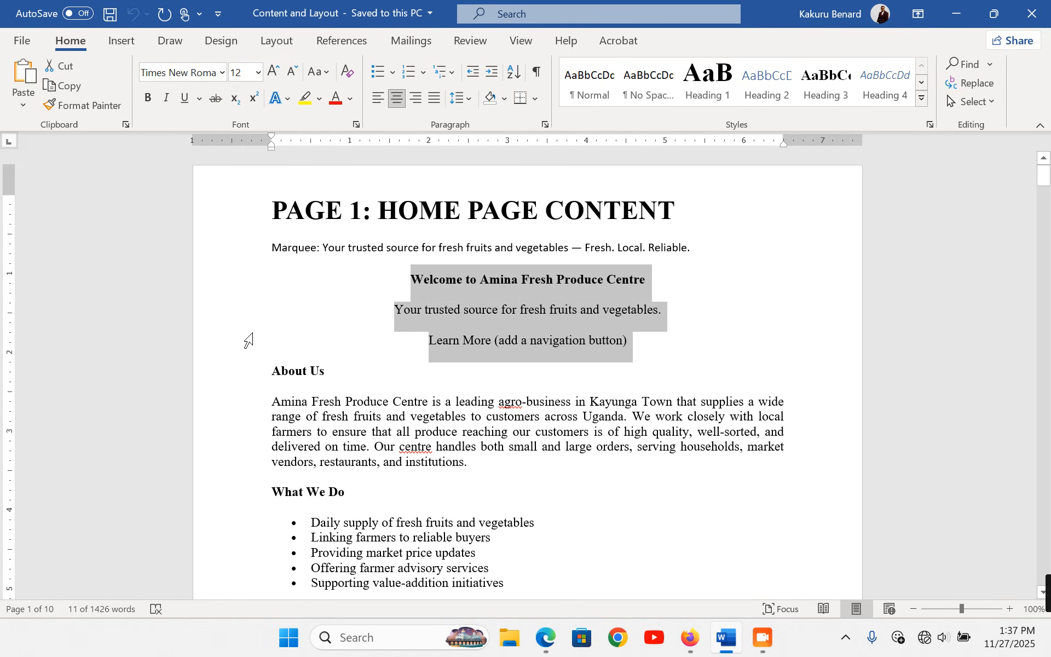
pyautogui.click(691, 638)
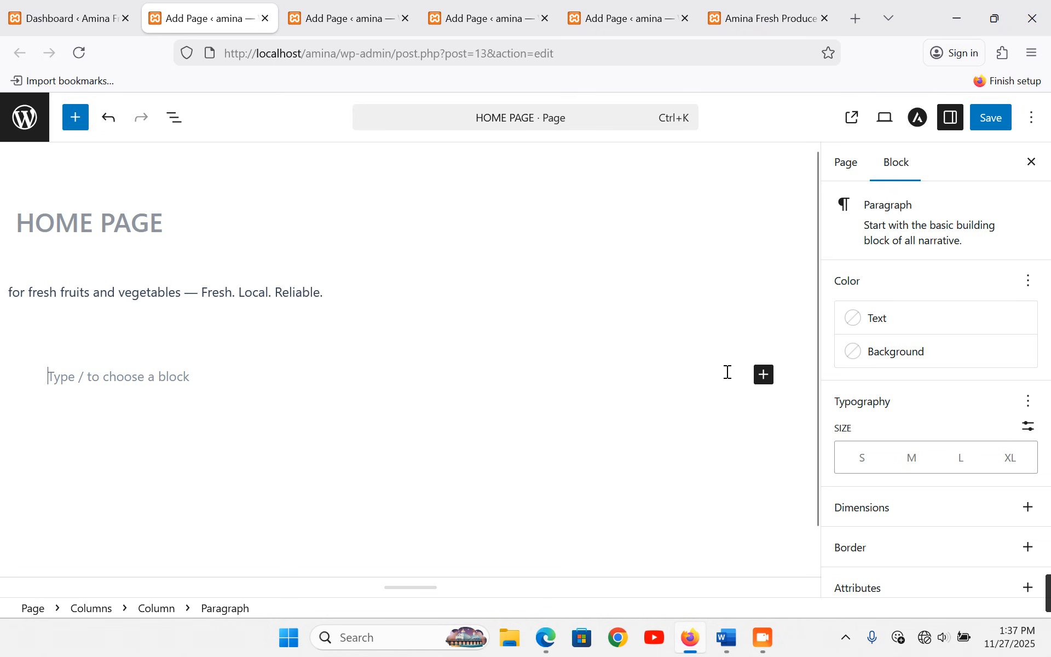
# - Paste the Welcome lines, then undo the paste to leave the paragraph empty
pyautogui.hotkey('ctrl', 'v')
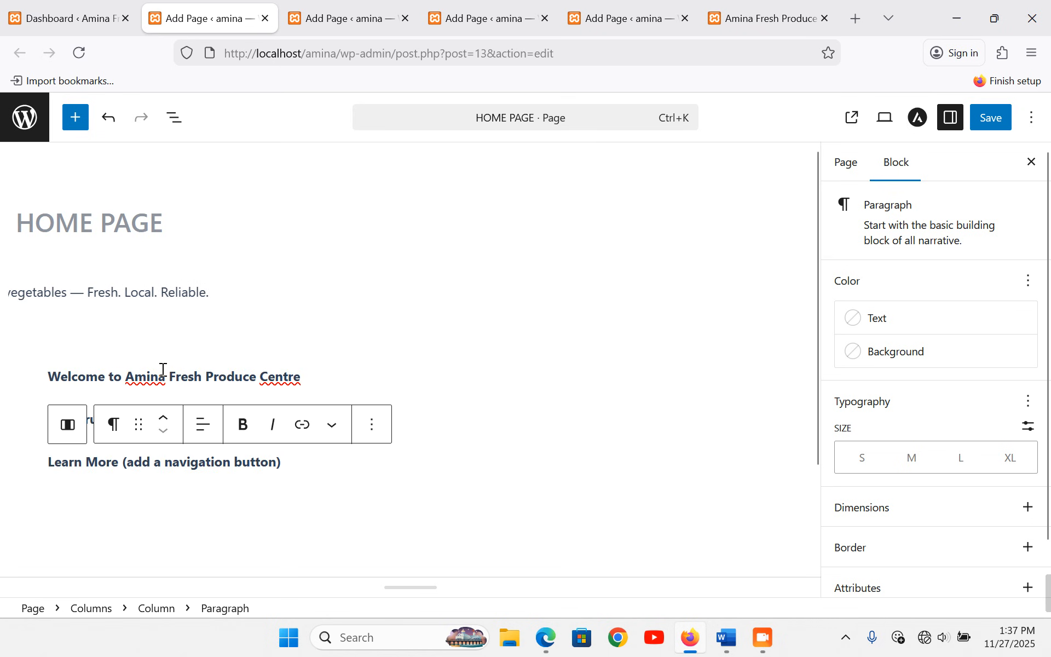
pyautogui.tripleClick(177, 377)
pyautogui.hotkey('ctrl', 'c')
pyautogui.click(80, 403)
pyautogui.click(103, 448)
pyautogui.hotkey('ctrl', 'z')
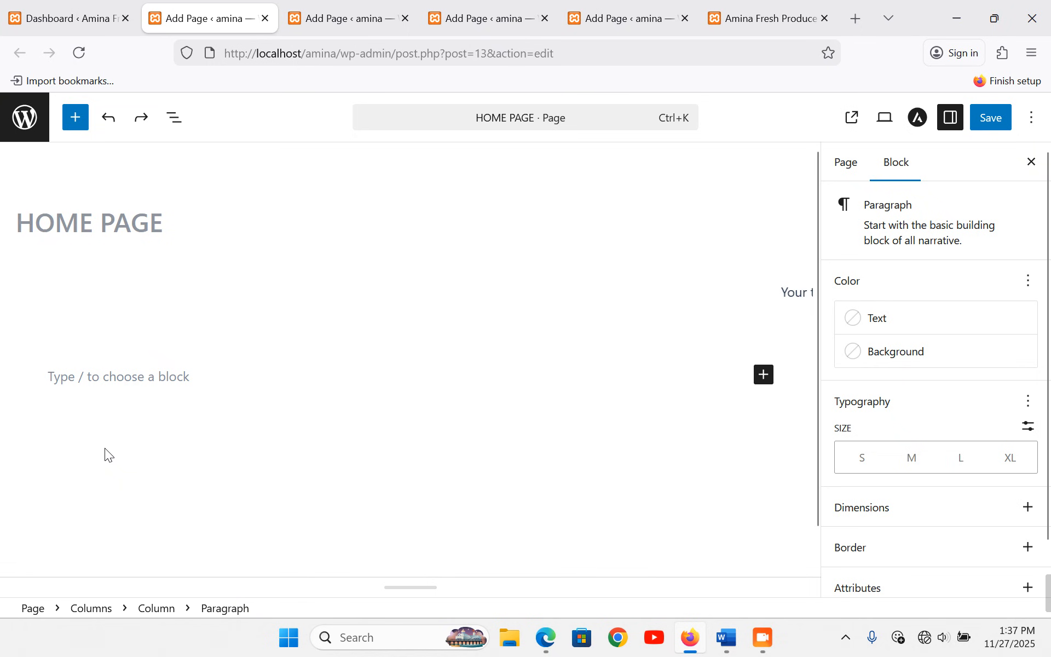
pyautogui.click(193, 344)
pyautogui.click(176, 374)
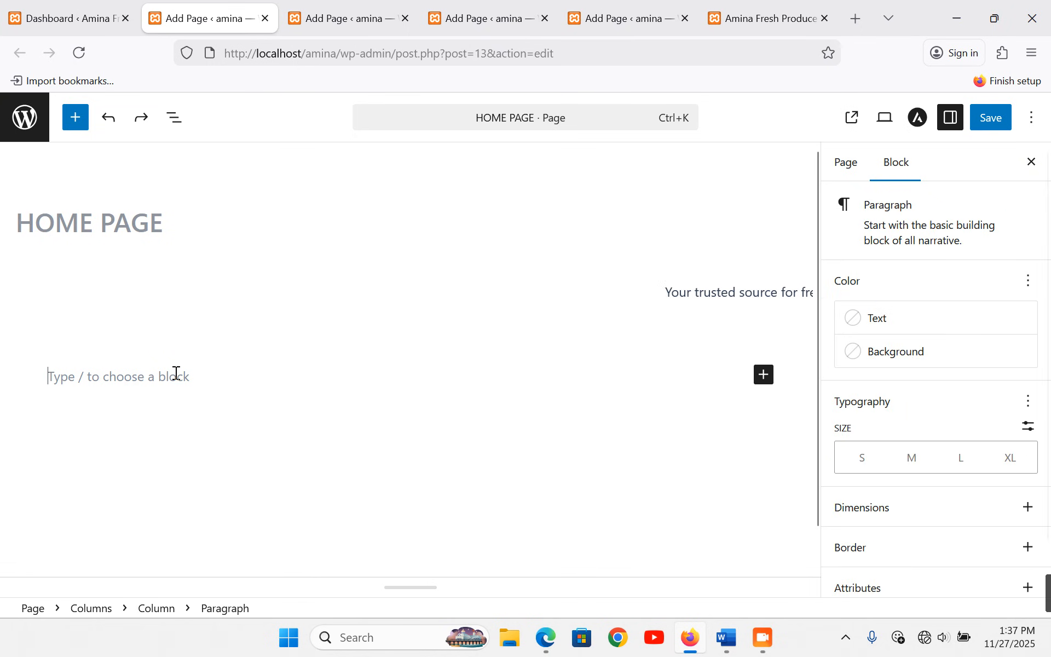
pyautogui.click(766, 324)
pyautogui.click(484, 373)
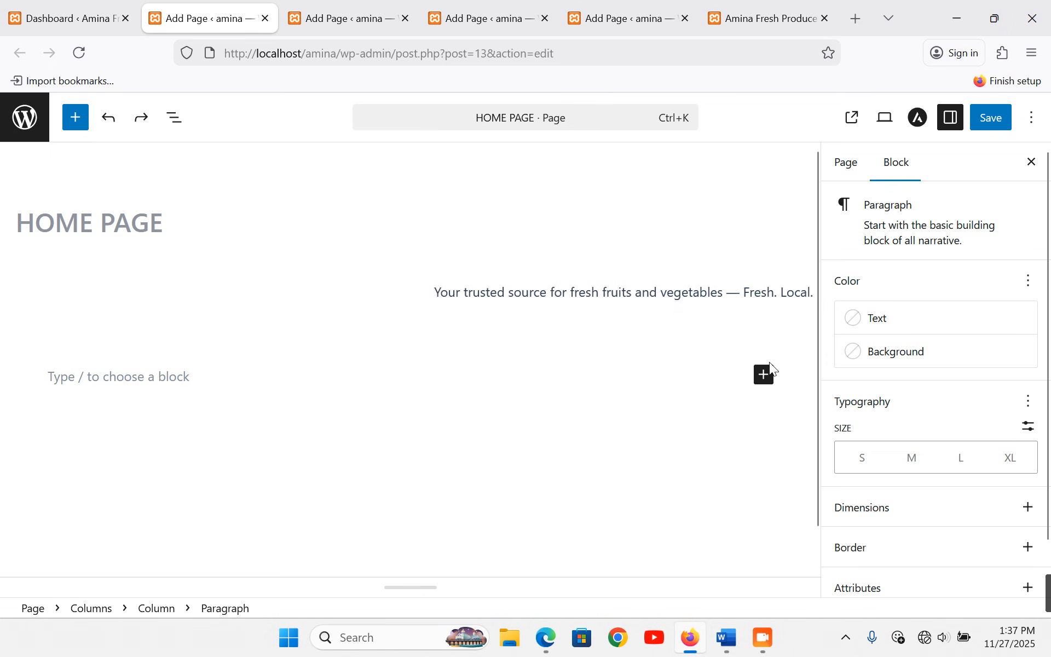
# - Replace the empty paragraph with a one-column Columns block holding the pasted Welcome lines
pyautogui.click(764, 374)
pyautogui.click(901, 489)
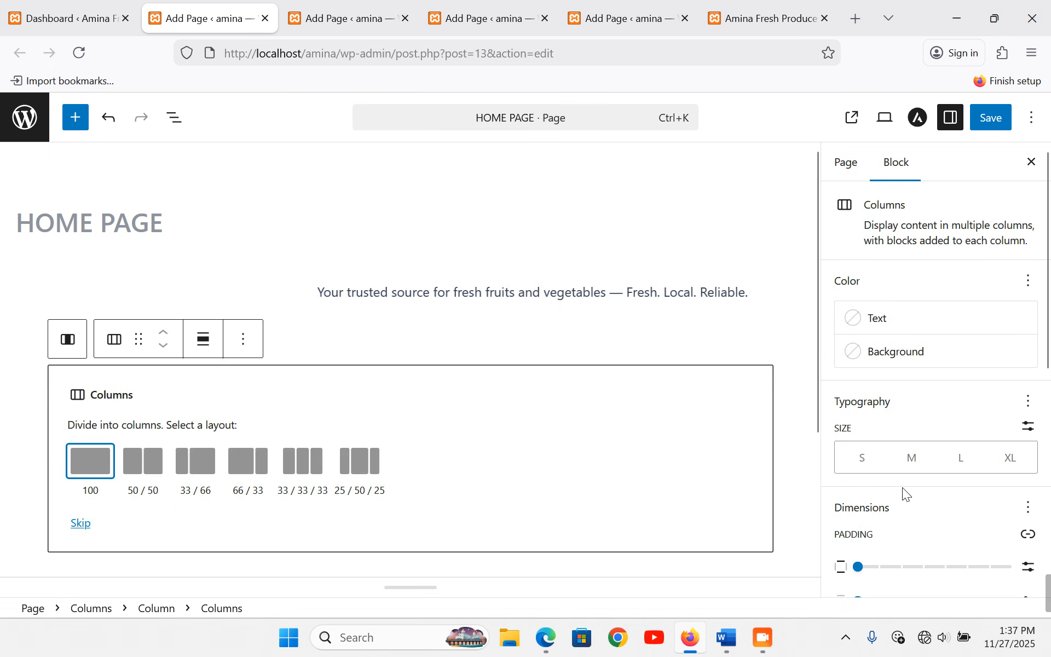
pyautogui.click(87, 463)
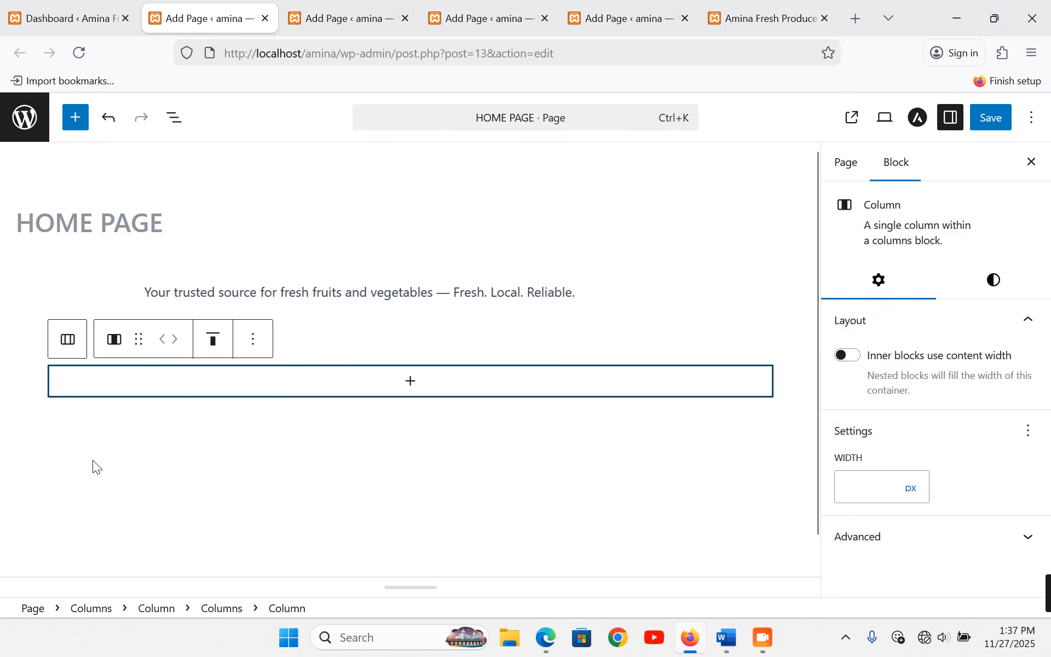
pyautogui.click(421, 389)
pyautogui.click(344, 217)
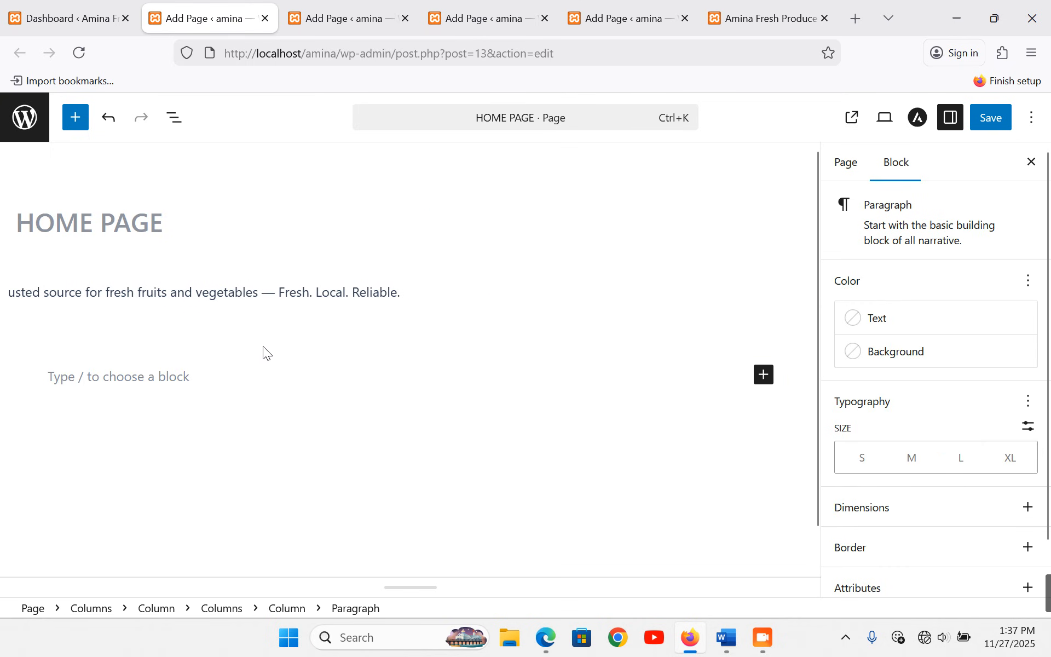
pyautogui.hotkey('ctrl', 'v')
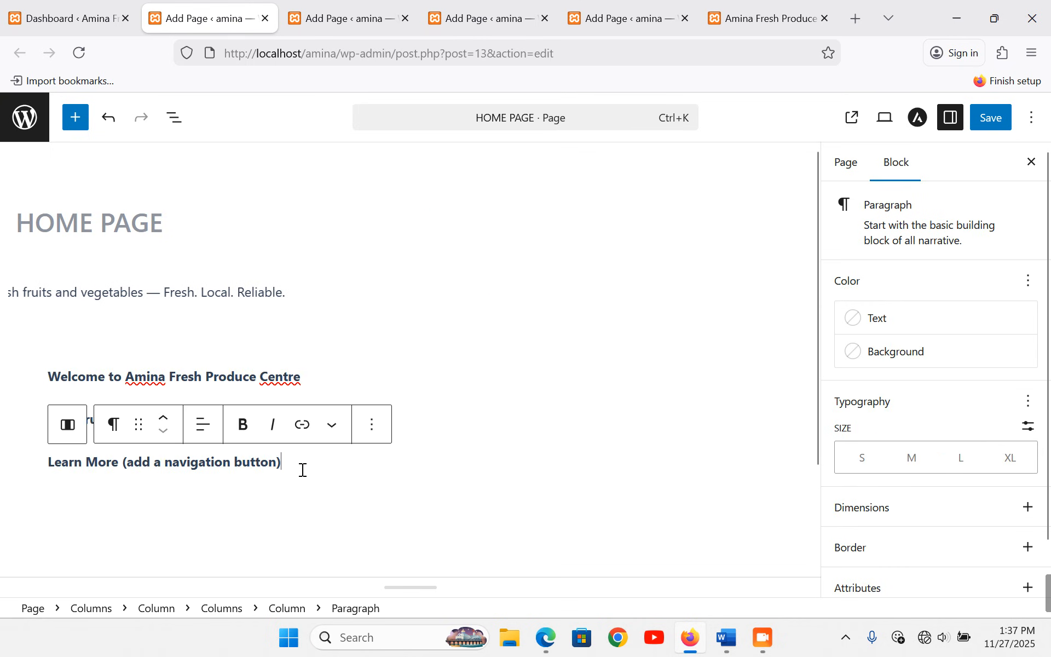
pyautogui.click(22, 391)
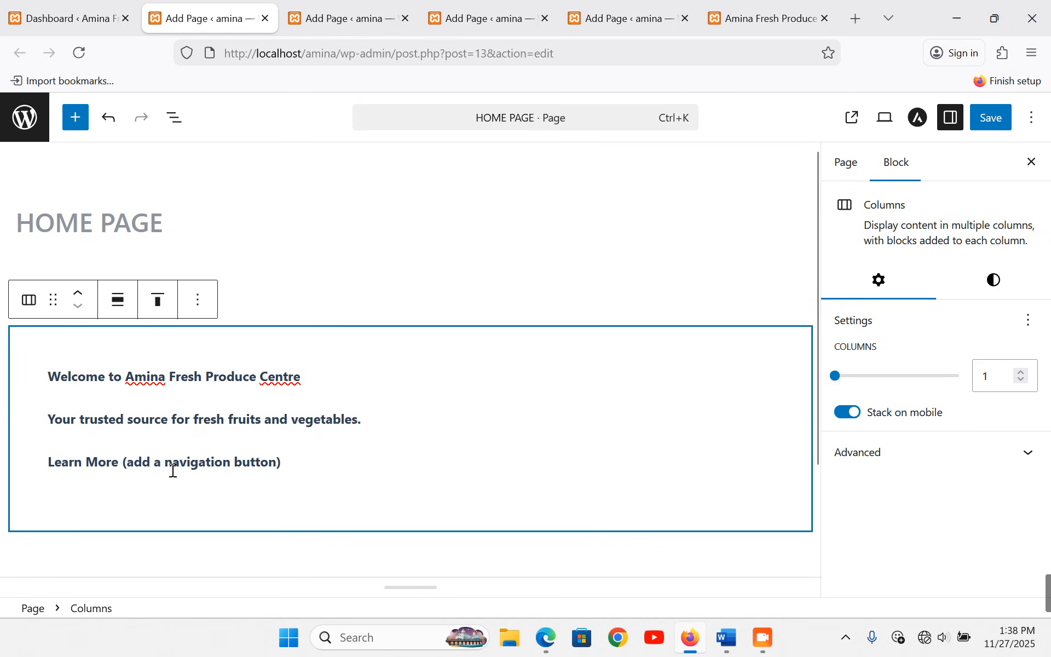
pyautogui.click(117, 307)
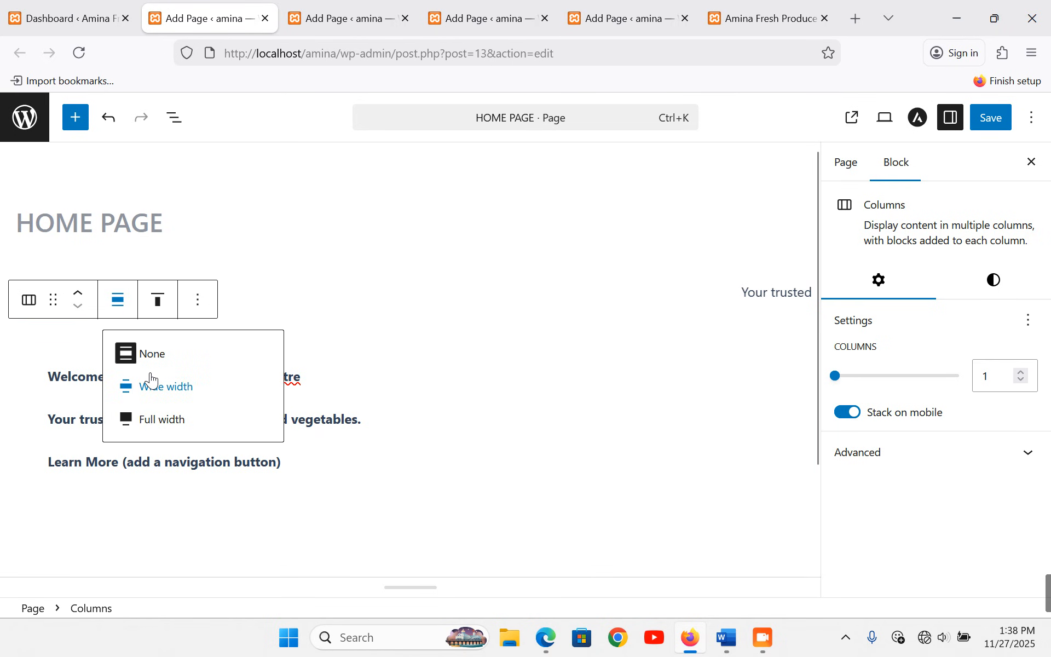
# - Centre-align the Welcome, tagline and Learn More lines
pyautogui.tripleClick(79, 378)
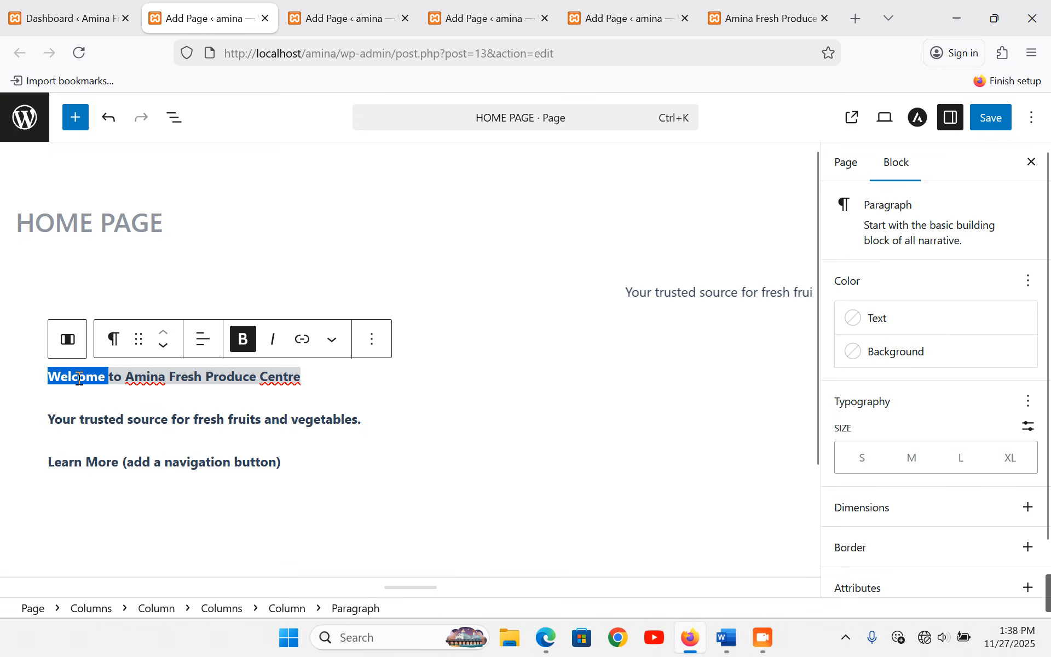
pyautogui.click(204, 340)
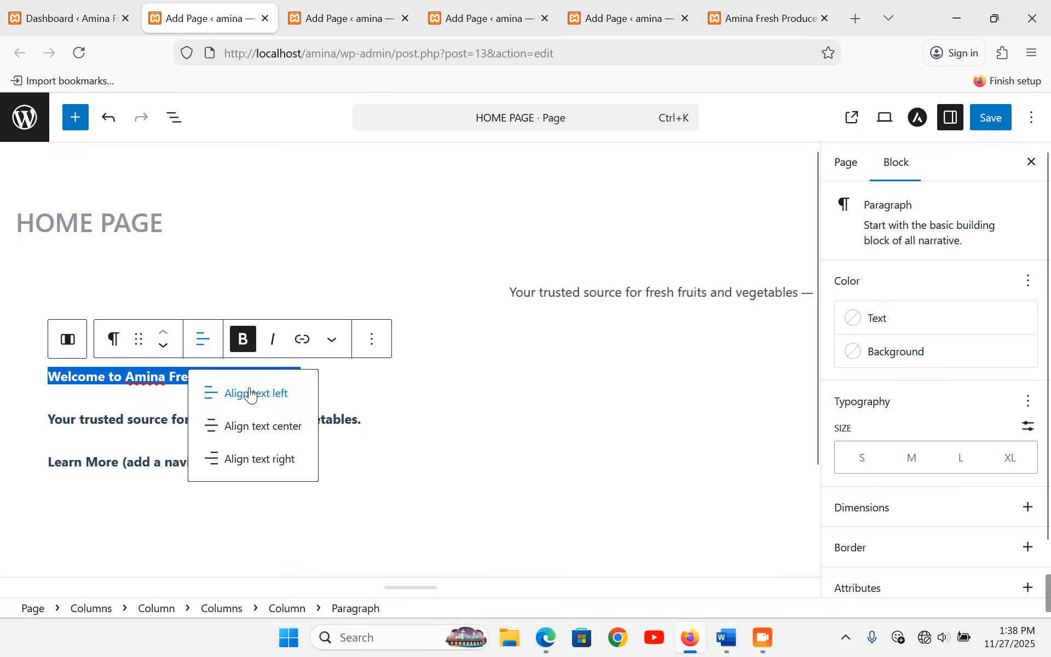
pyautogui.click(270, 426)
pyautogui.tripleClick(152, 419)
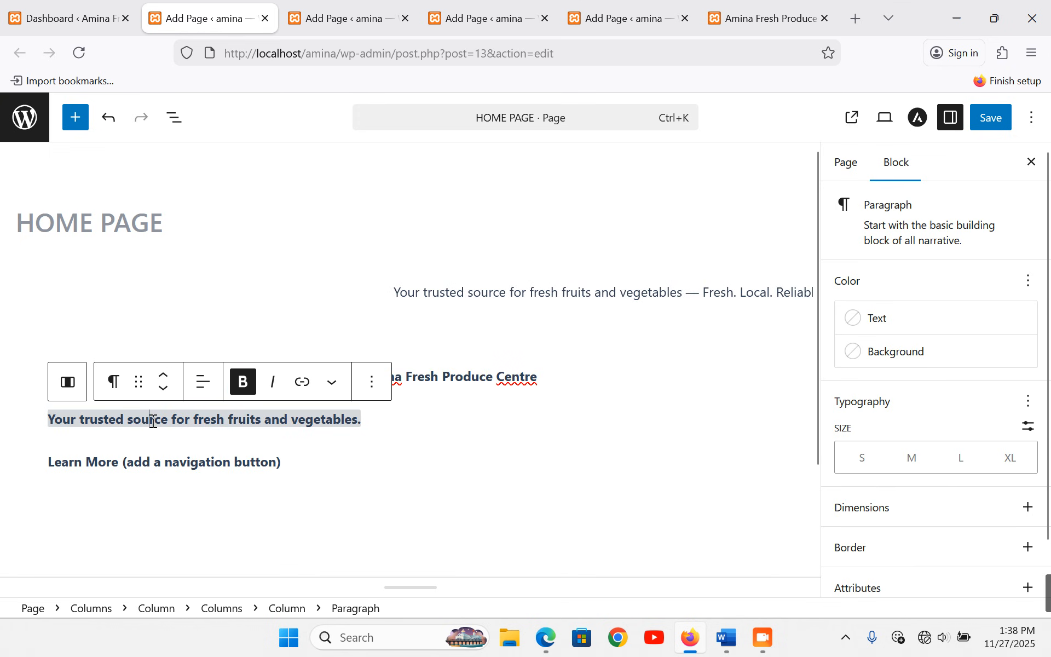
pyautogui.click(203, 390)
pyautogui.click(262, 467)
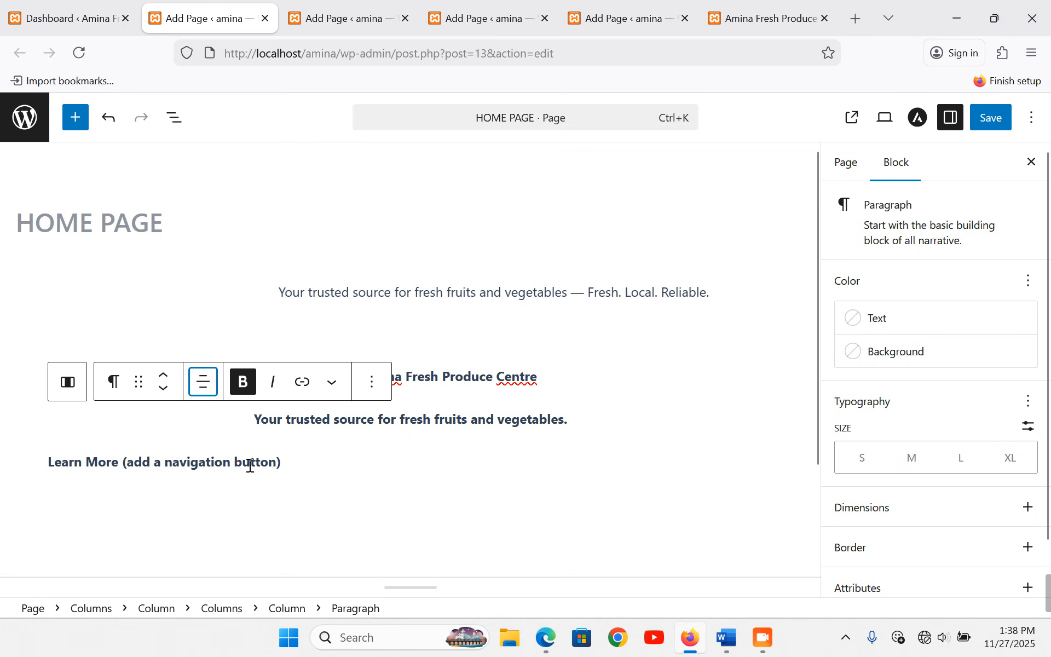
pyautogui.doubleClick(250, 465)
pyautogui.click(202, 425)
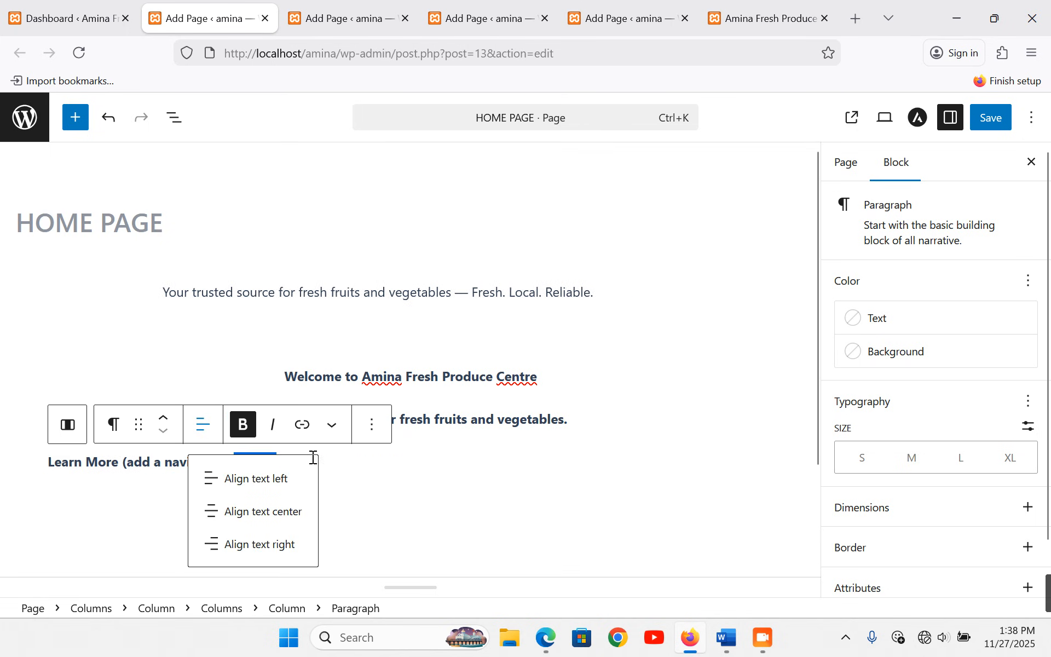
pyautogui.click(294, 511)
# - Convert the Welcome line into a heading
pyautogui.tripleClick(449, 376)
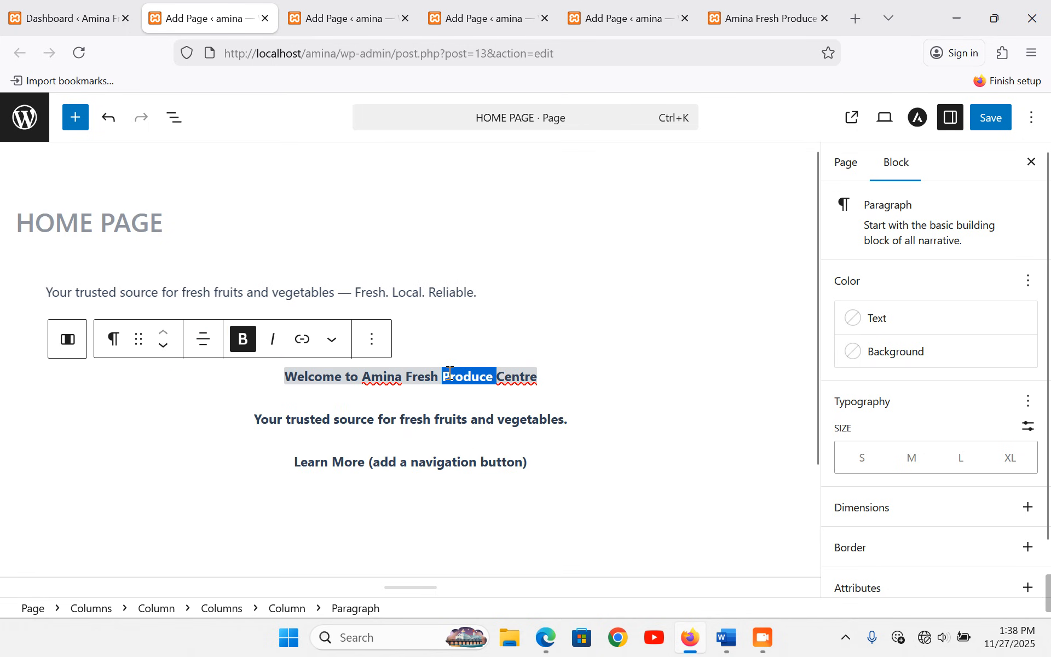
pyautogui.click(113, 339)
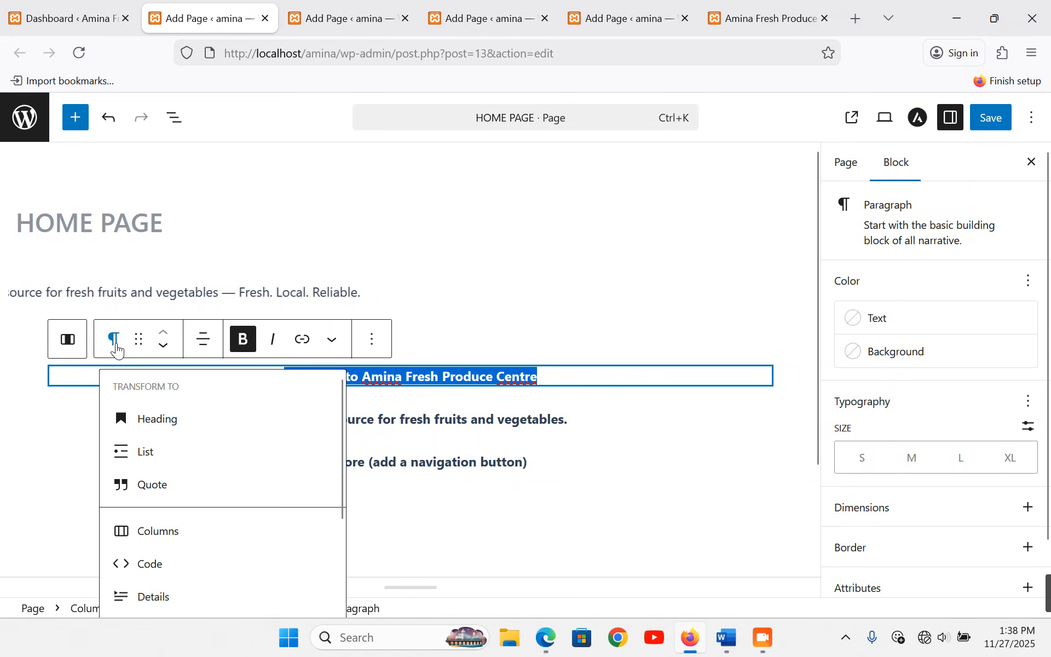
pyautogui.click(141, 419)
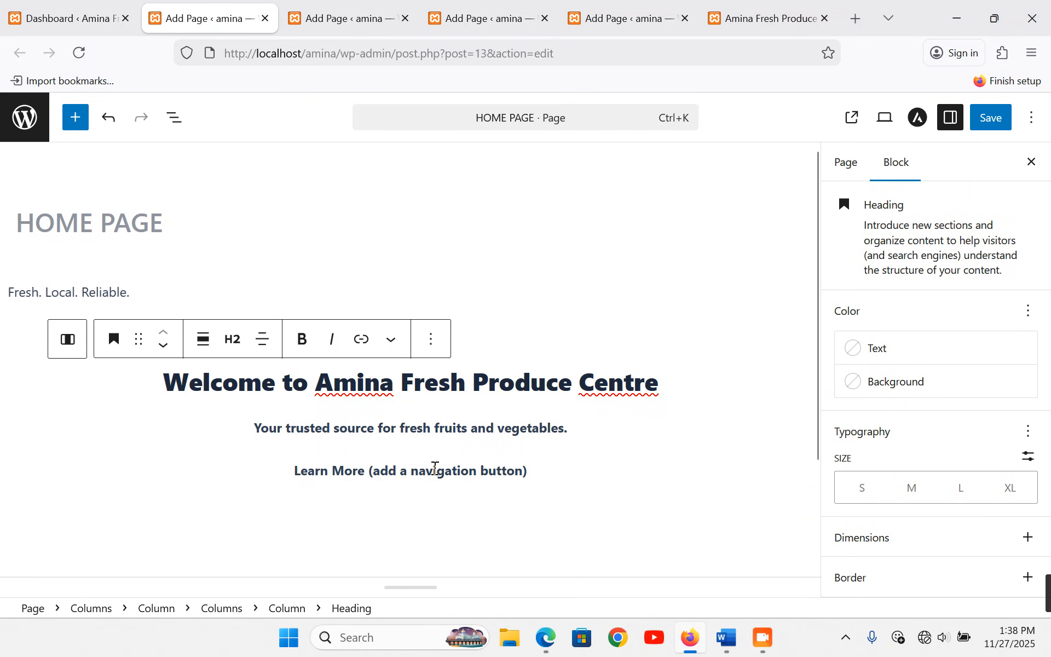
# - Delete the Learn More placeholder text, leaving an empty block for a new one
pyautogui.click(472, 469)
pyautogui.moveTo(542, 471); pyautogui.dragTo(396, 471)
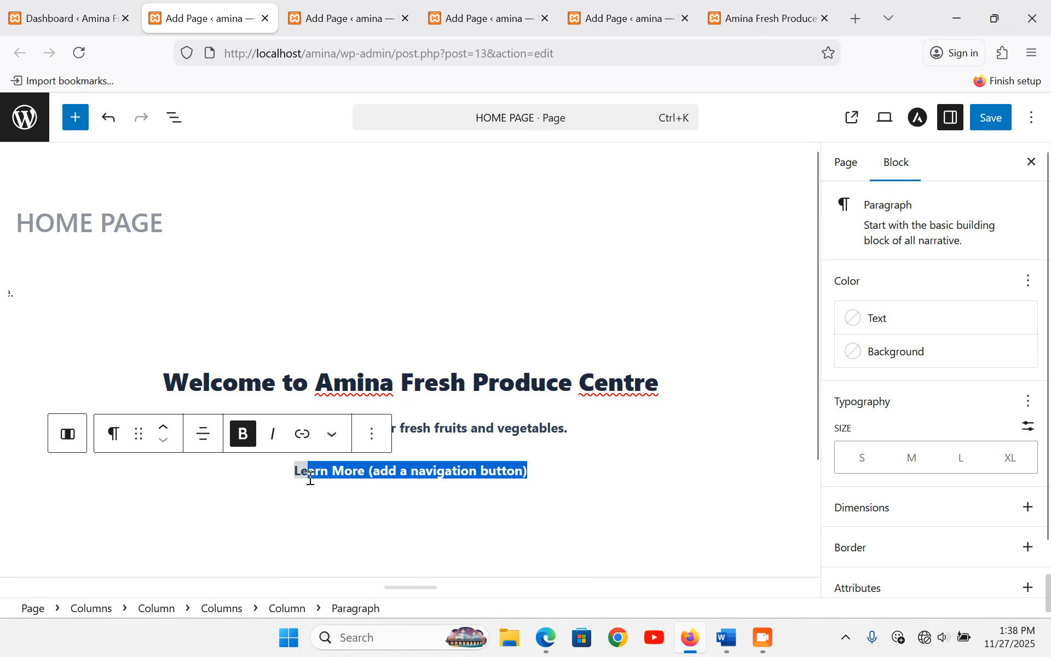
pyautogui.press('BackSpace')
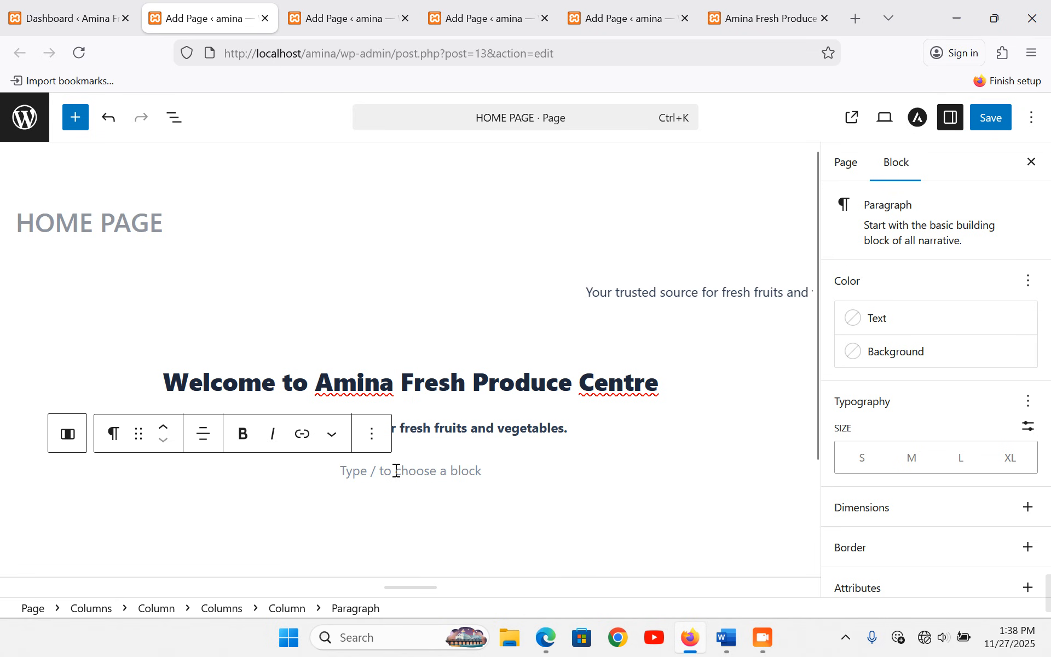
pyautogui.click(476, 458)
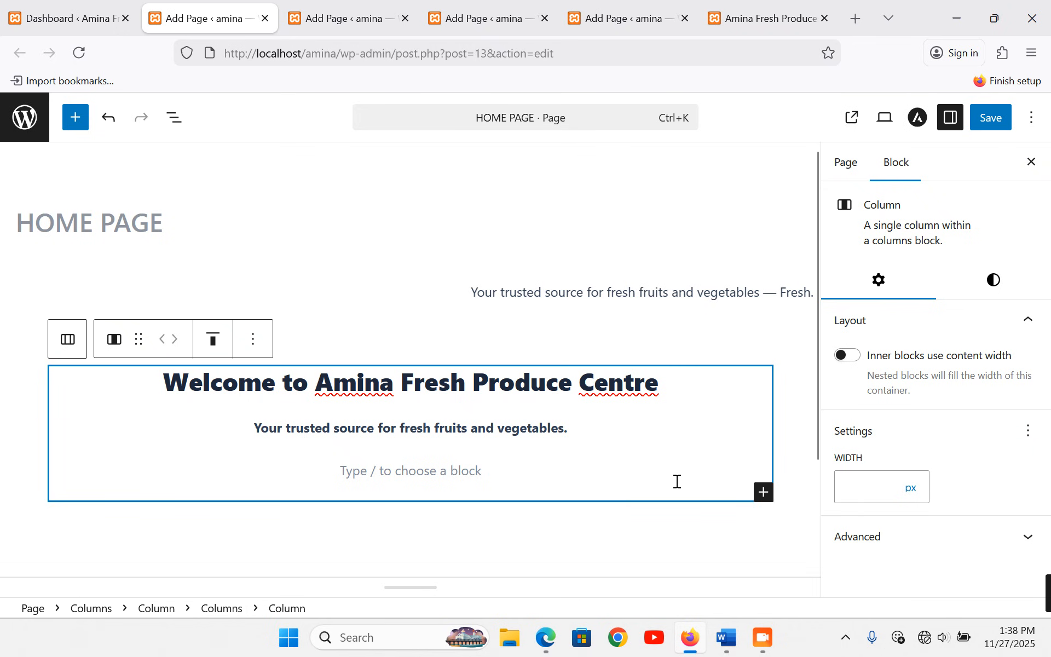
pyautogui.click(423, 469)
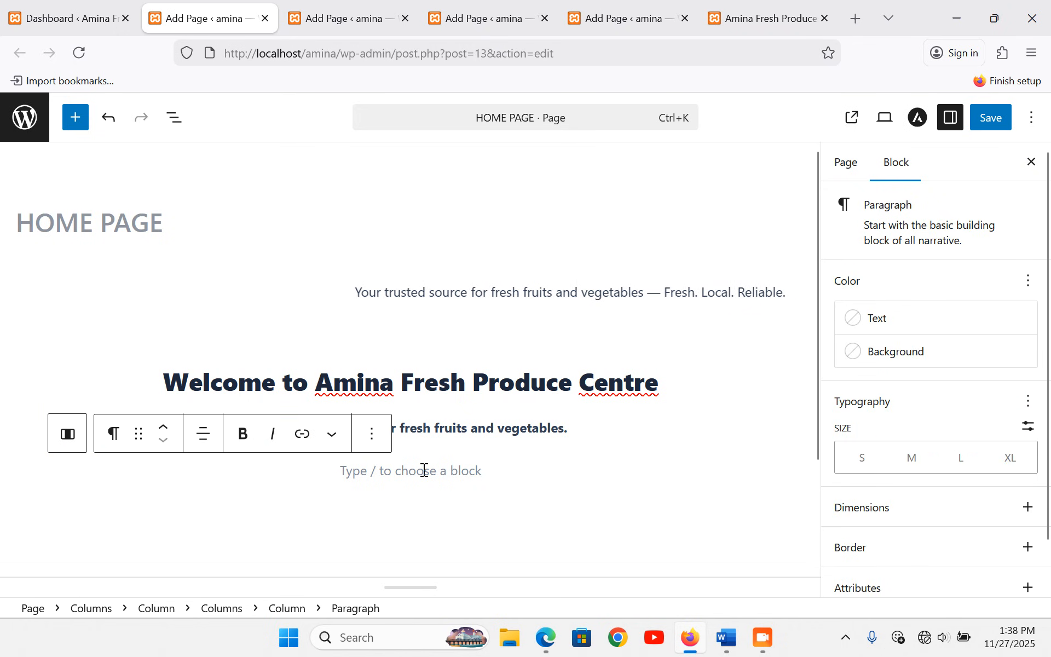
pyautogui.click(422, 479)
pyautogui.click(422, 474)
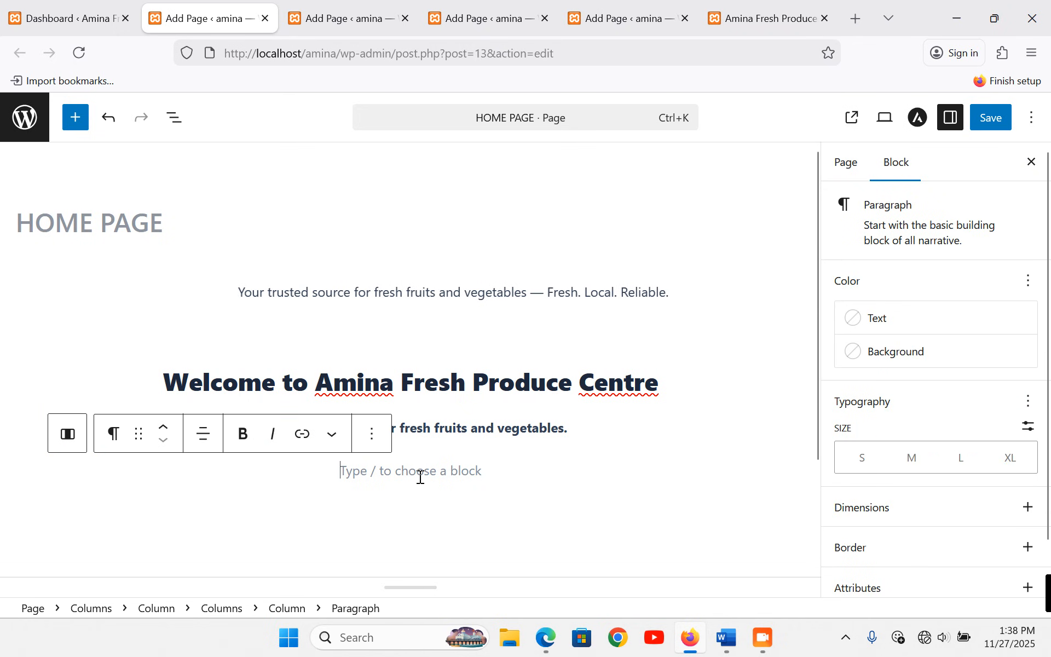
pyautogui.click(372, 436)
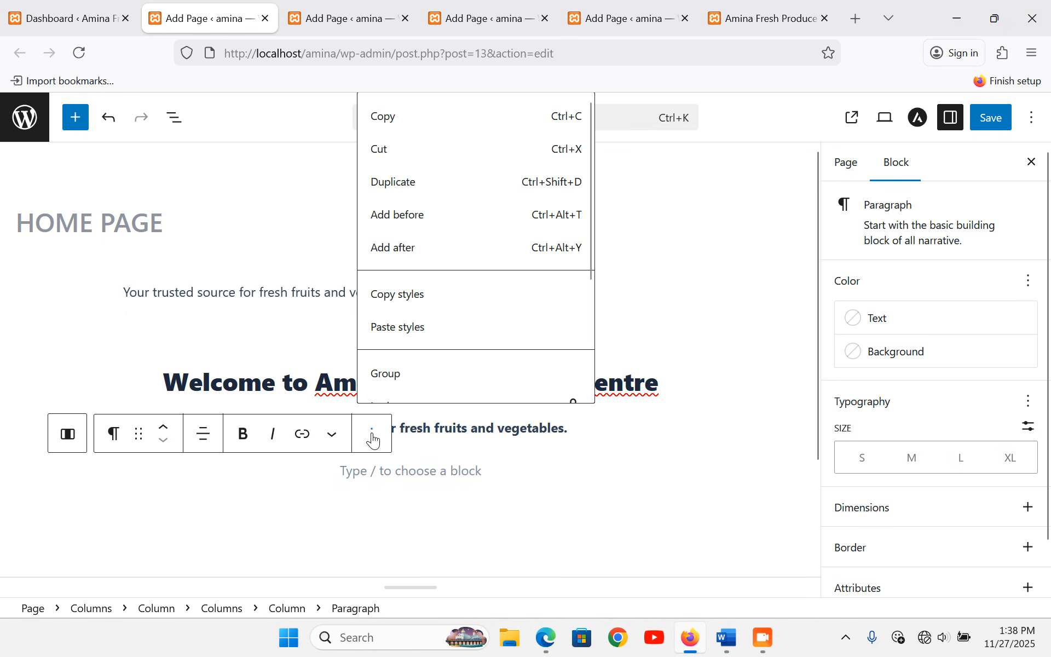
pyautogui.click(418, 471)
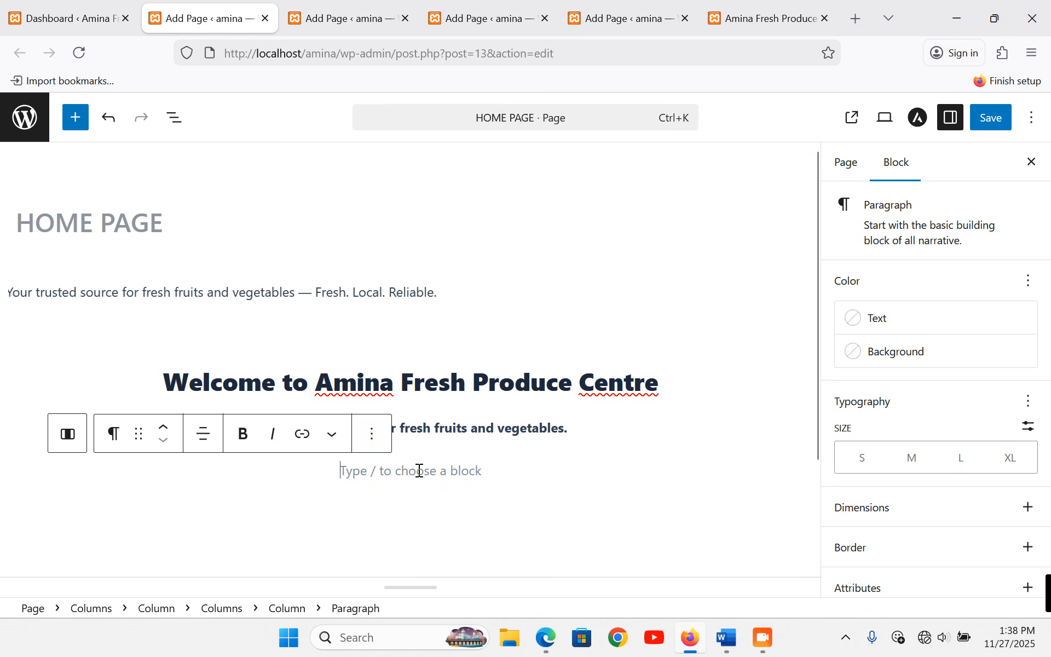
pyautogui.click(75, 117)
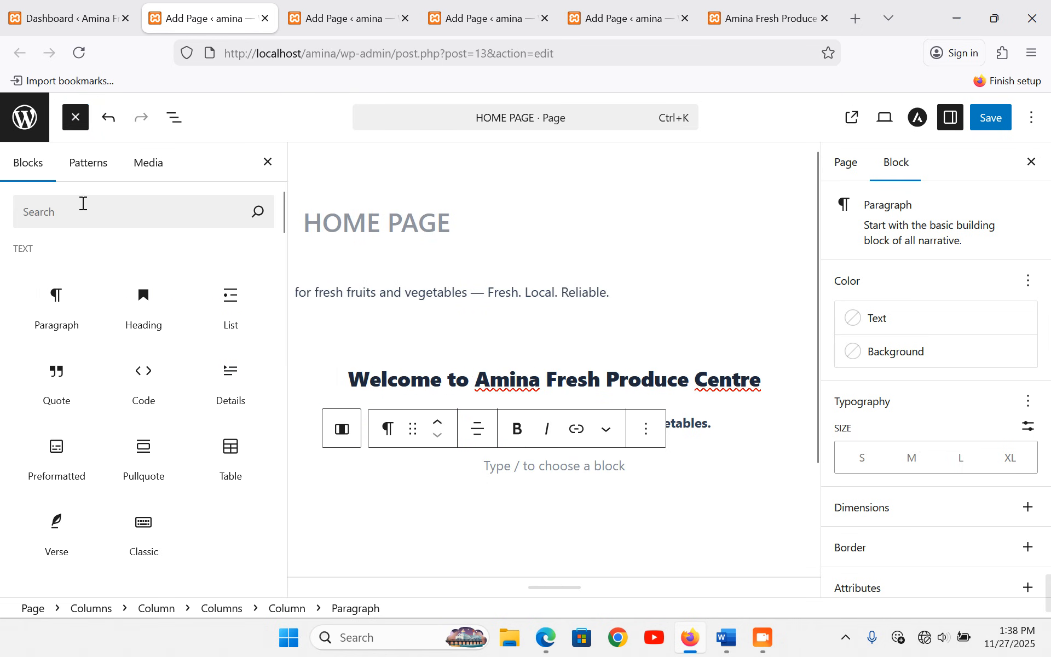
# - Insert a Buttons block labelled Learn More, middle-aligned with centred text
pyautogui.write('butt')
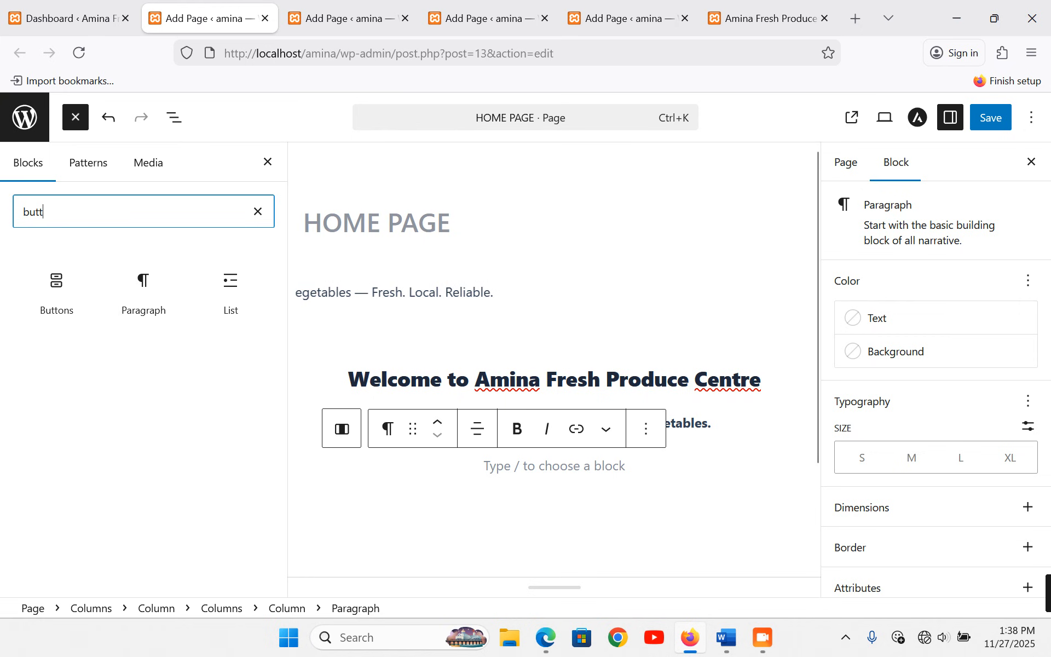
pyautogui.click(65, 290)
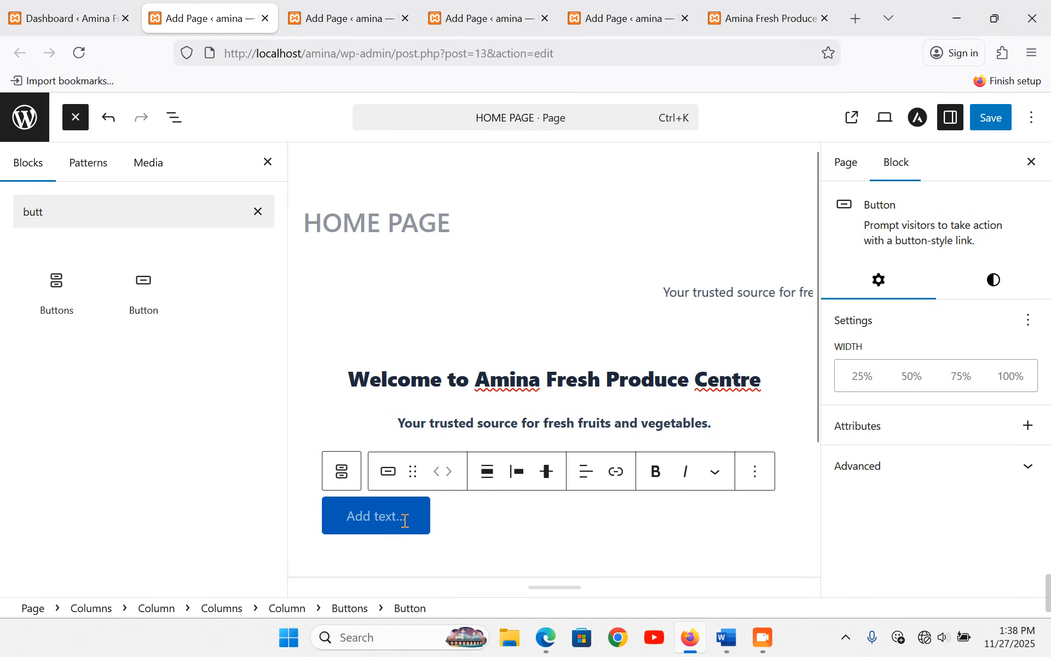
pyautogui.write('Learn More')
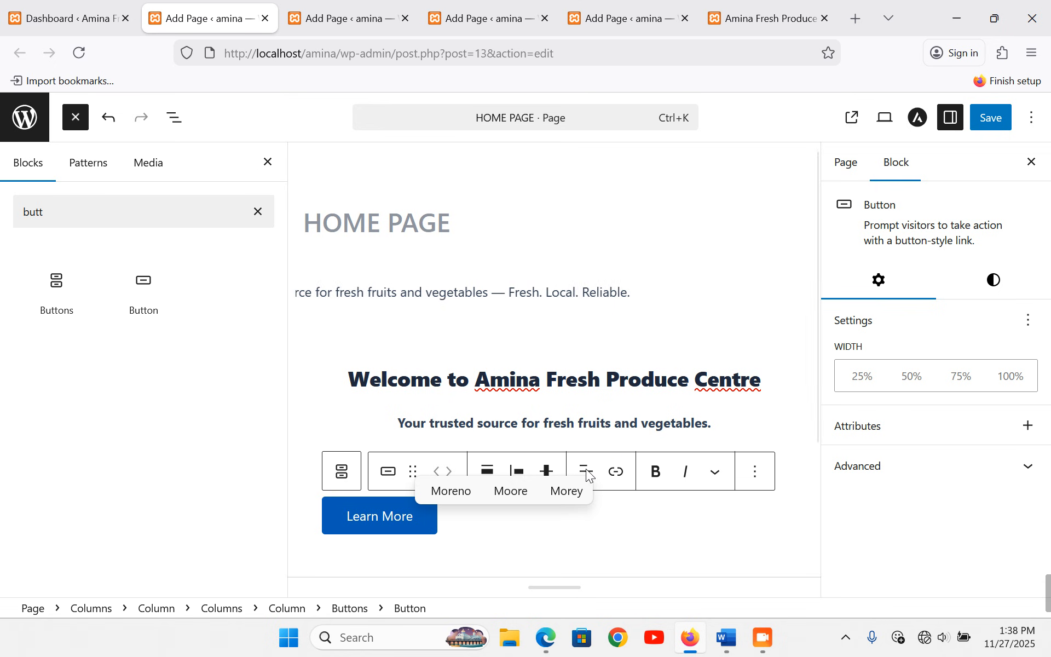
pyautogui.click(480, 524)
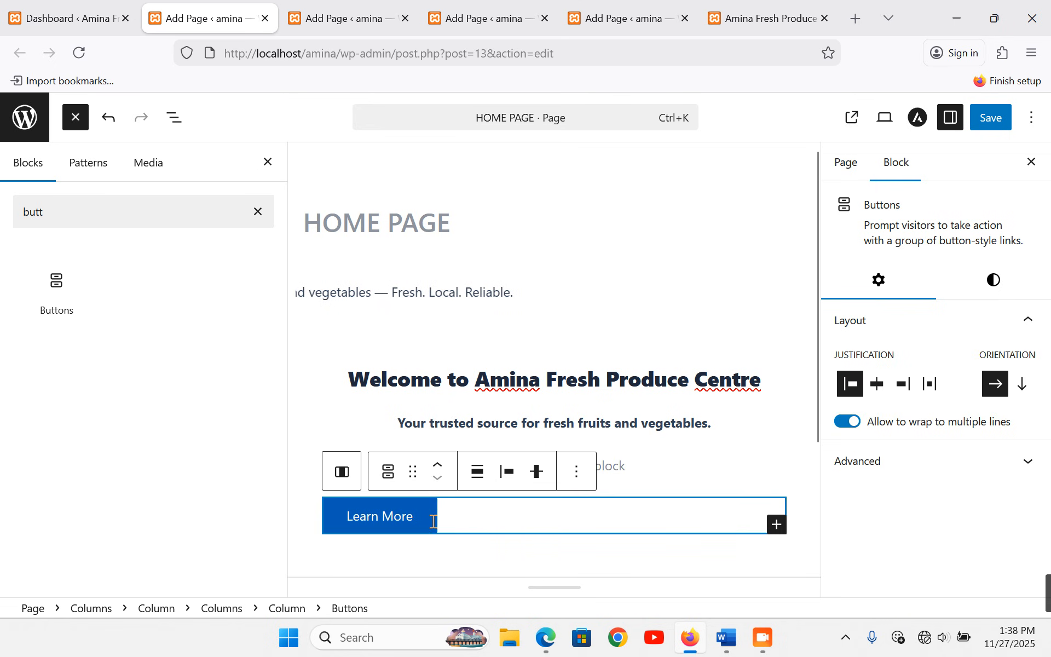
pyautogui.click(537, 474)
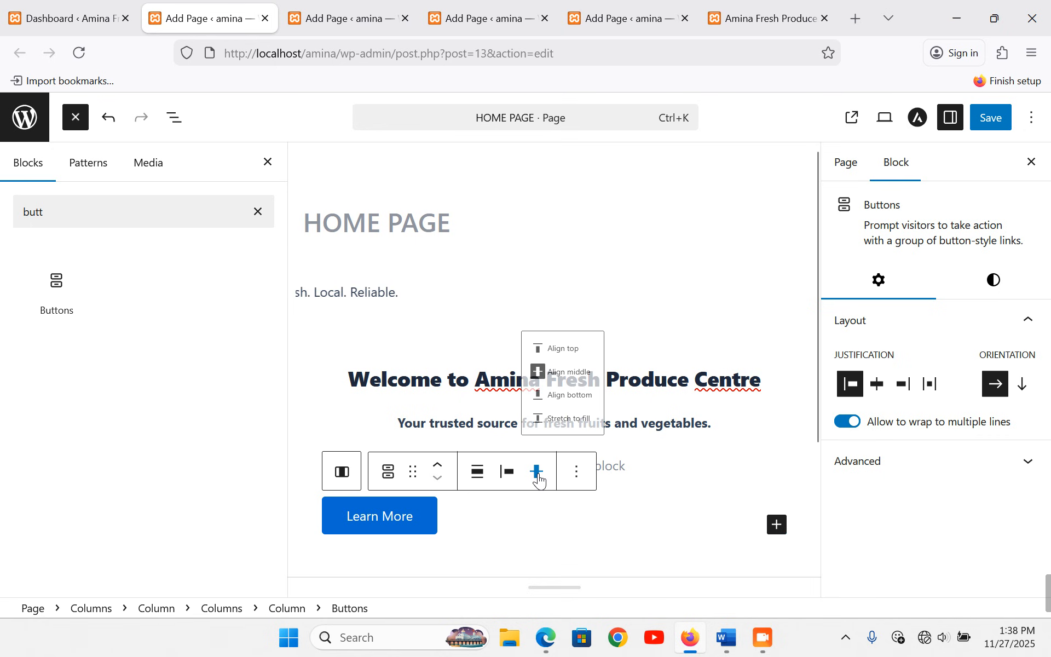
pyautogui.click(590, 357)
pyautogui.click(476, 472)
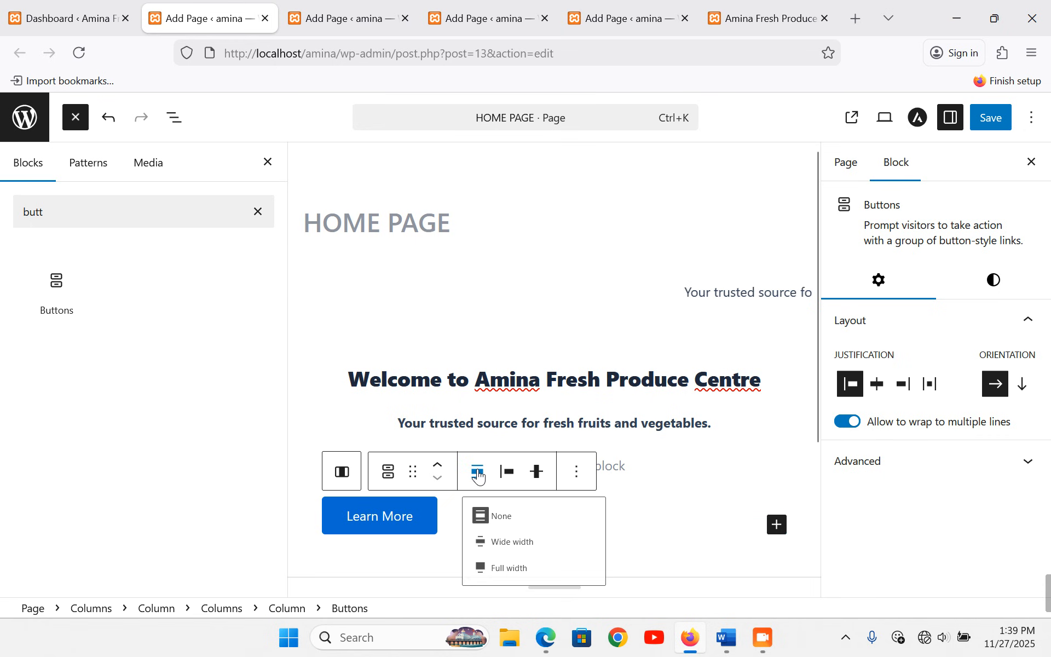
pyautogui.click(396, 514)
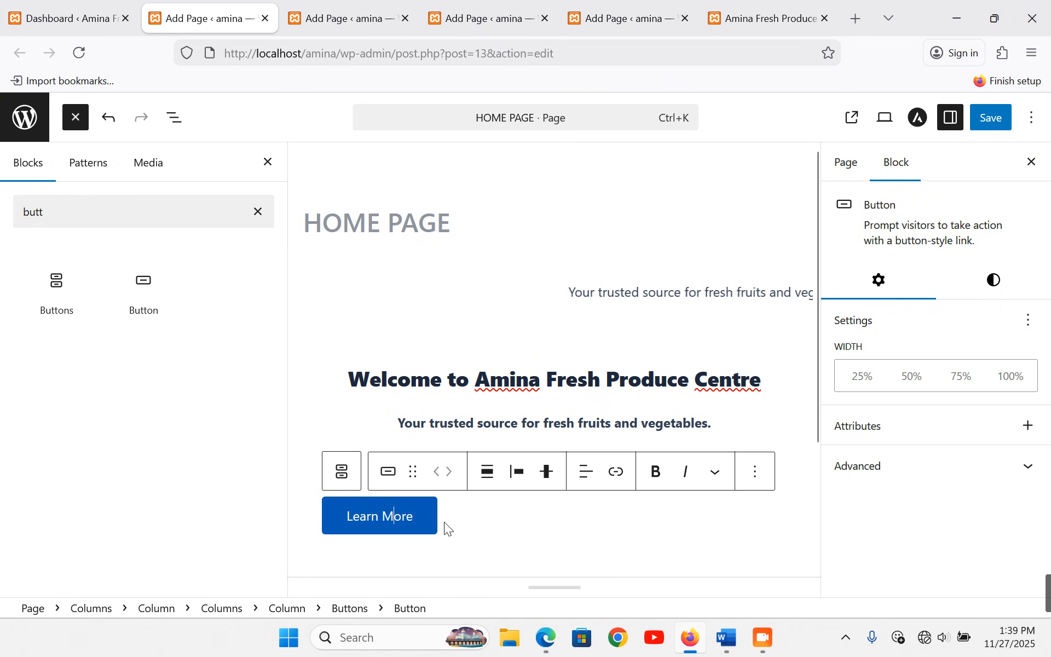
pyautogui.click(594, 484)
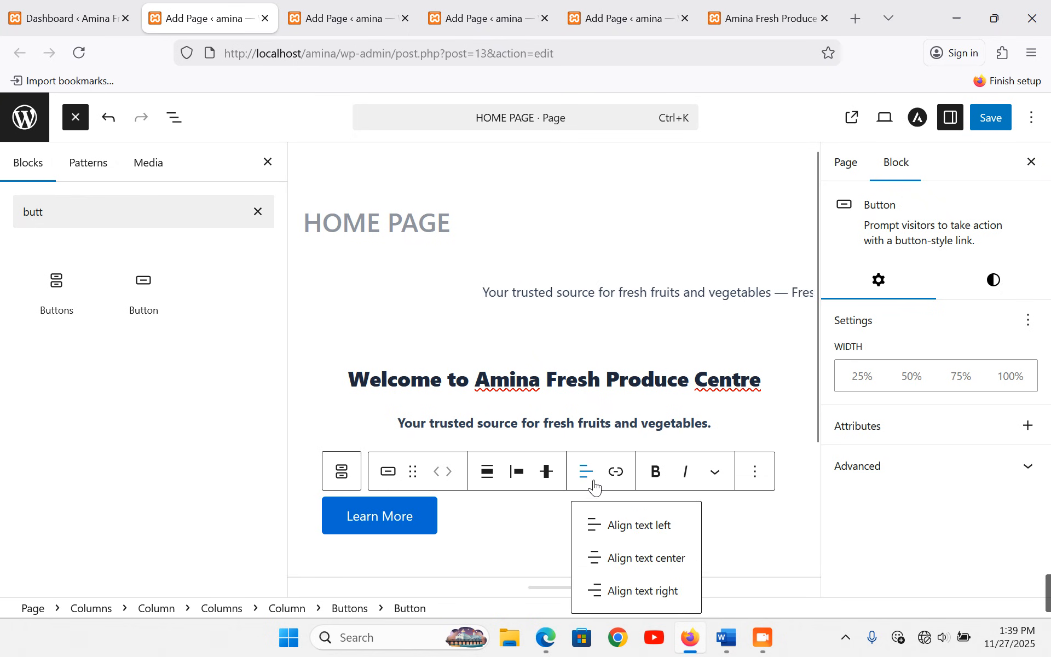
pyautogui.click(635, 556)
# - Link the Learn More button to the STOCK GALLERY page
pyautogui.click(490, 518)
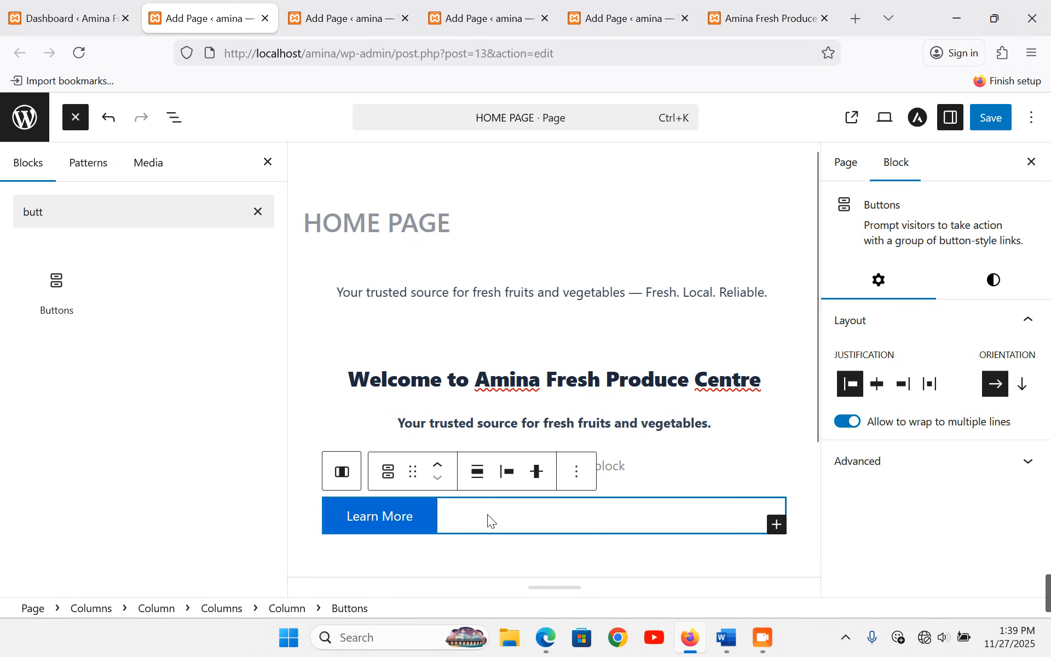
pyautogui.click(398, 515)
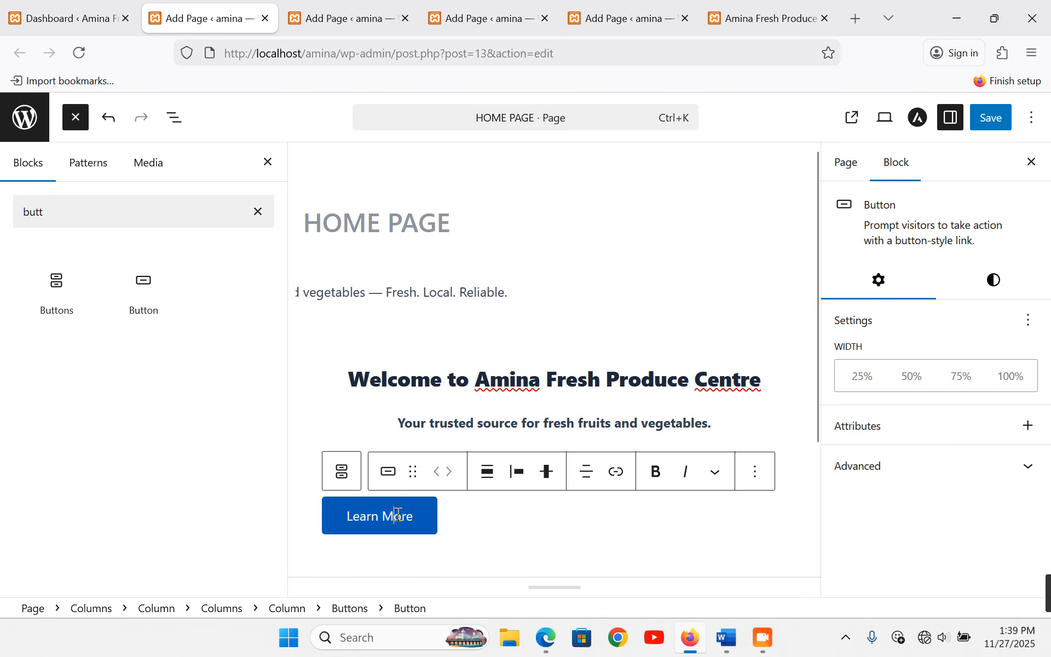
pyautogui.click(613, 474)
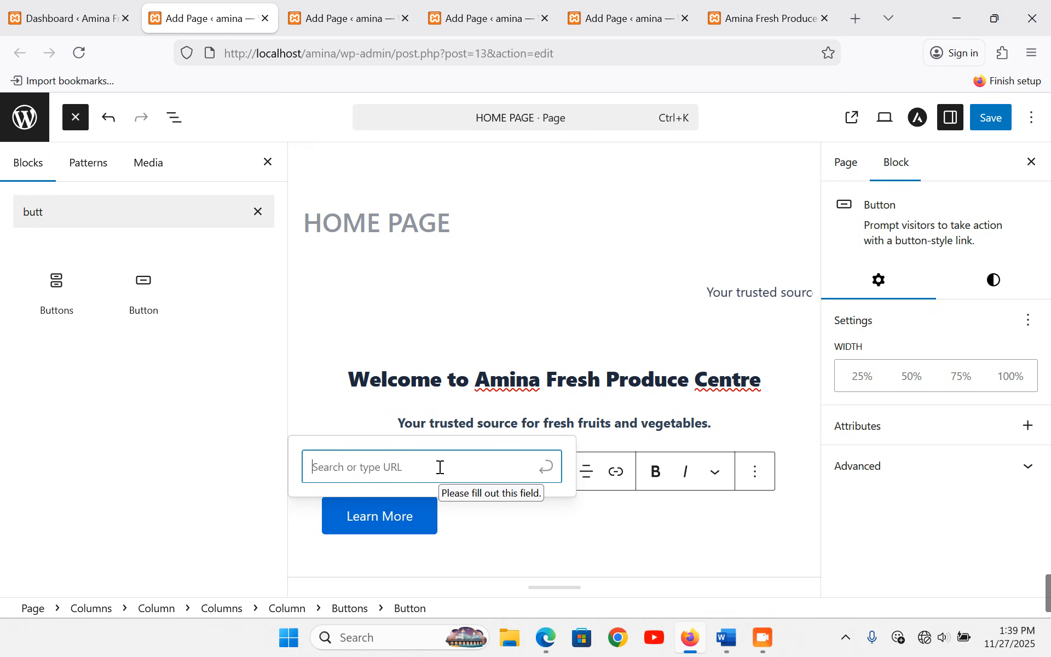
pyautogui.write('gallery')
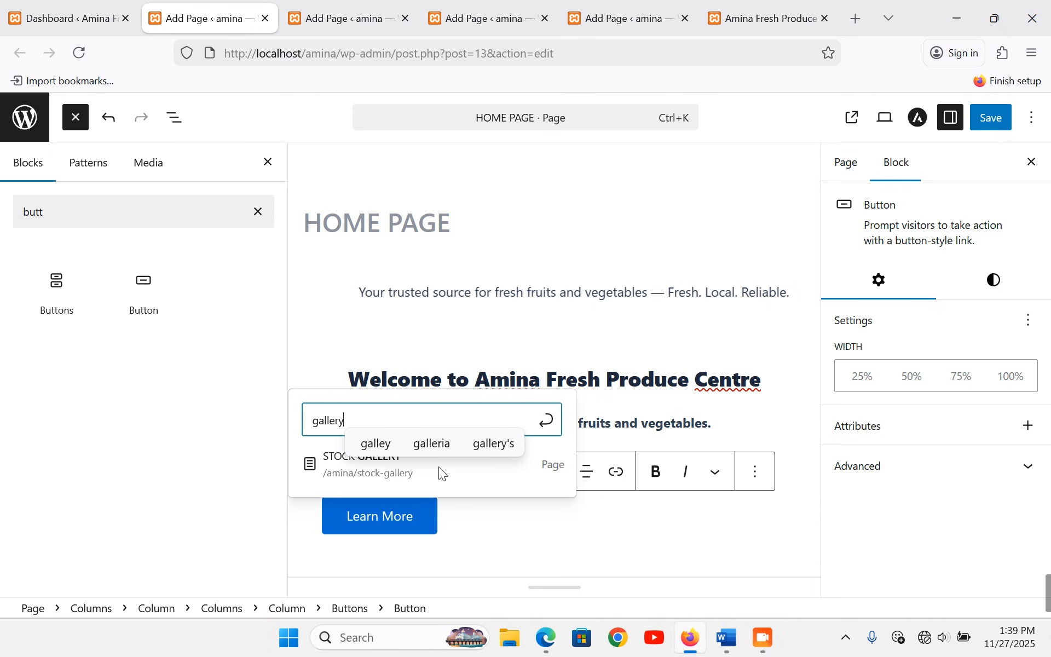
pyautogui.click(389, 464)
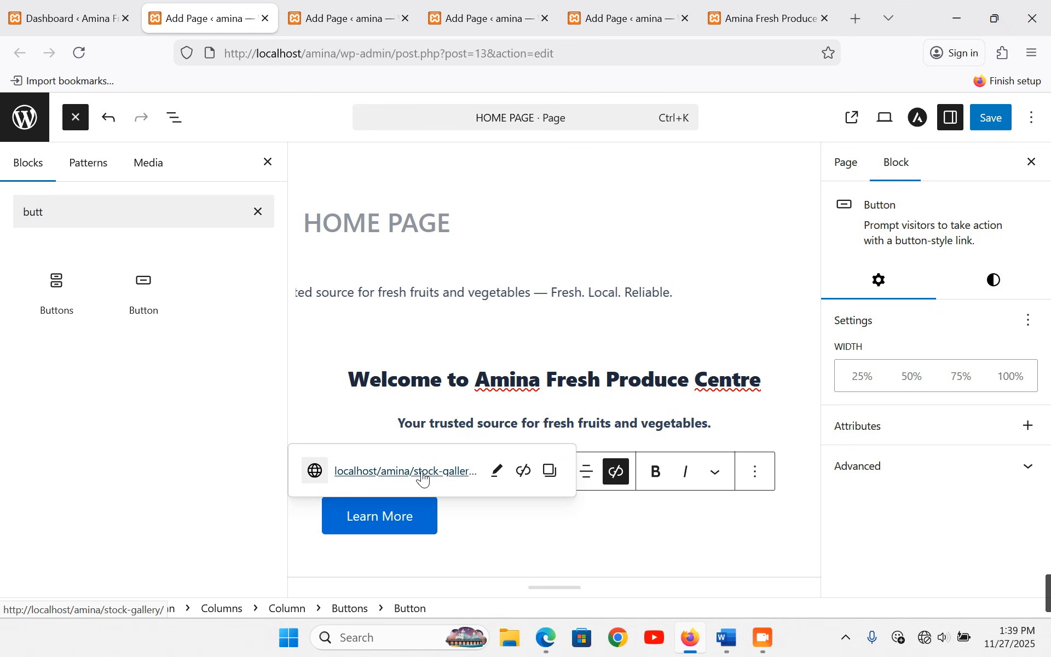
# - Justify the Learn More button to the centre of its column
pyautogui.click(518, 520)
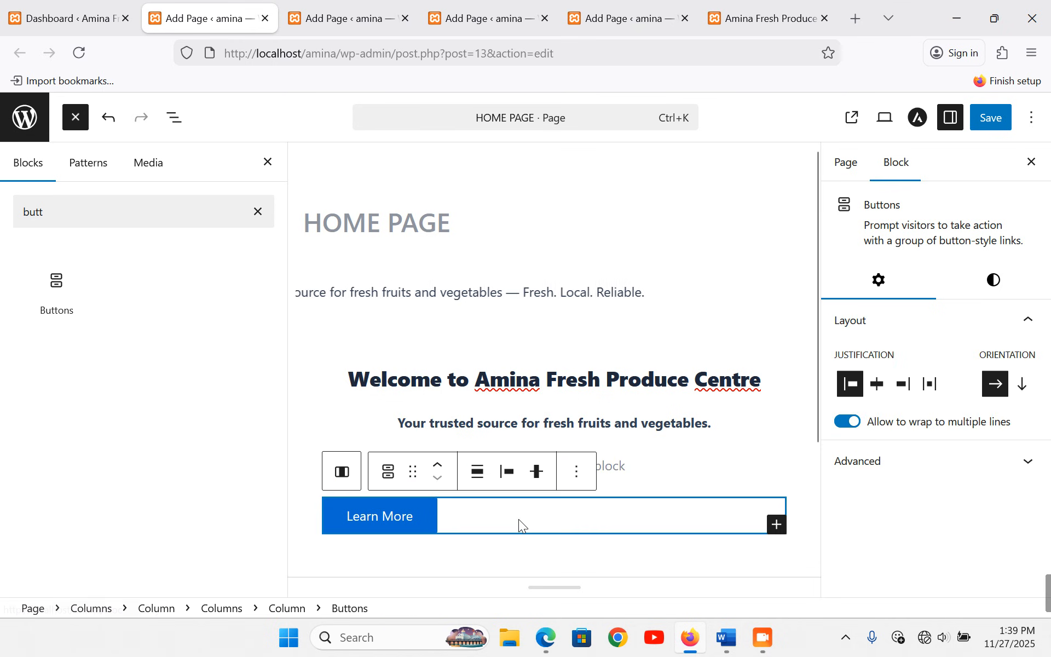
pyautogui.click(508, 472)
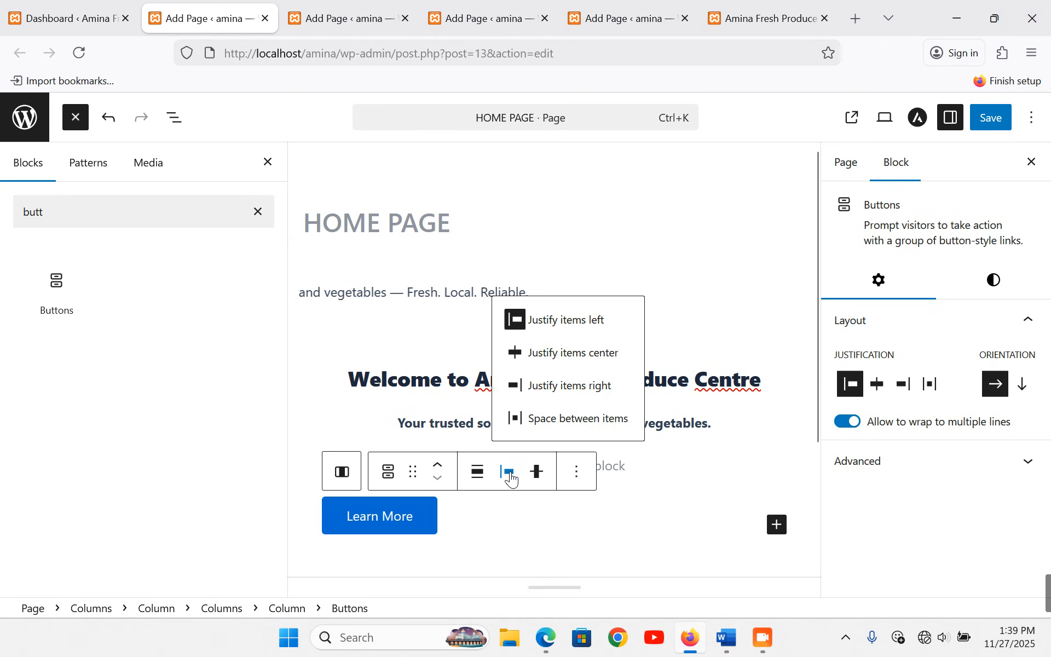
pyautogui.click(587, 357)
pyautogui.click(658, 323)
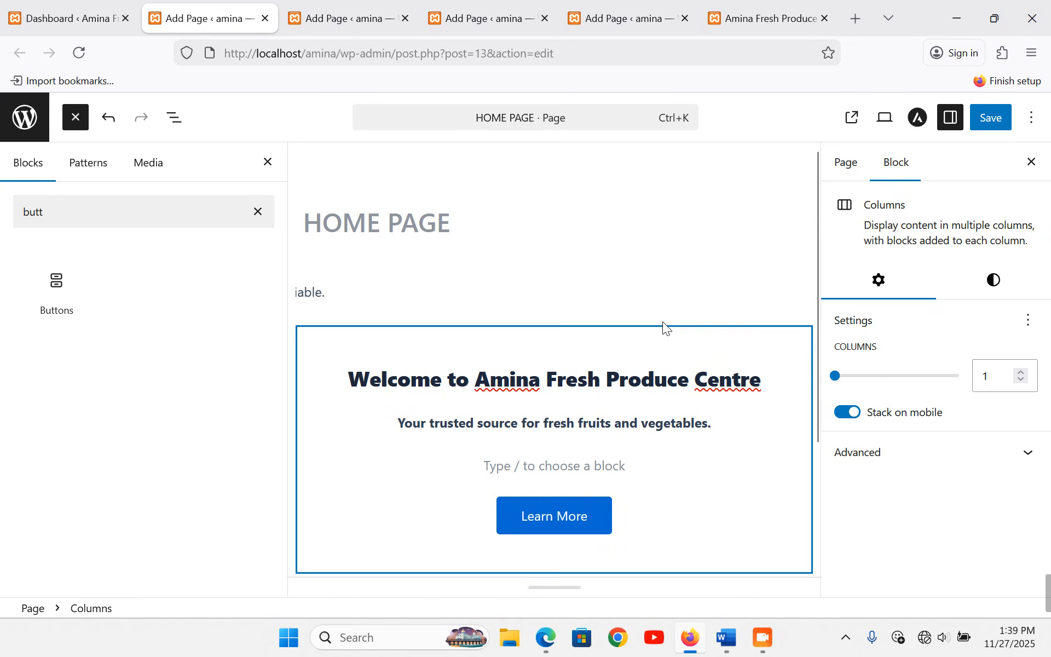
pyautogui.click(272, 167)
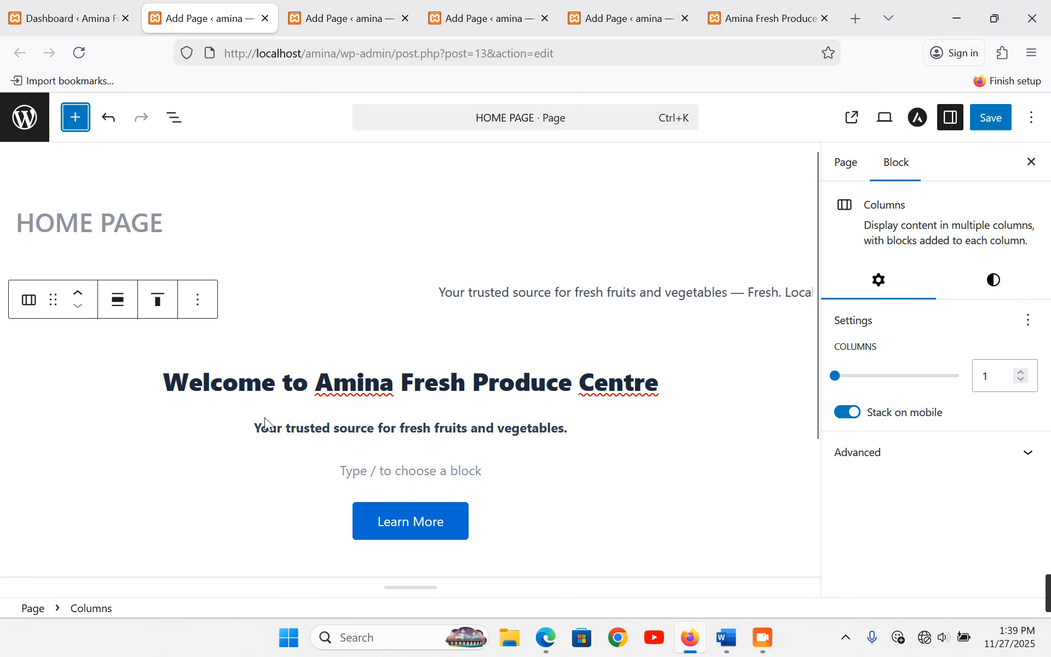
# - Give the welcome Columns block a light grey background
pyautogui.click(179, 477)
pyautogui.click(61, 497)
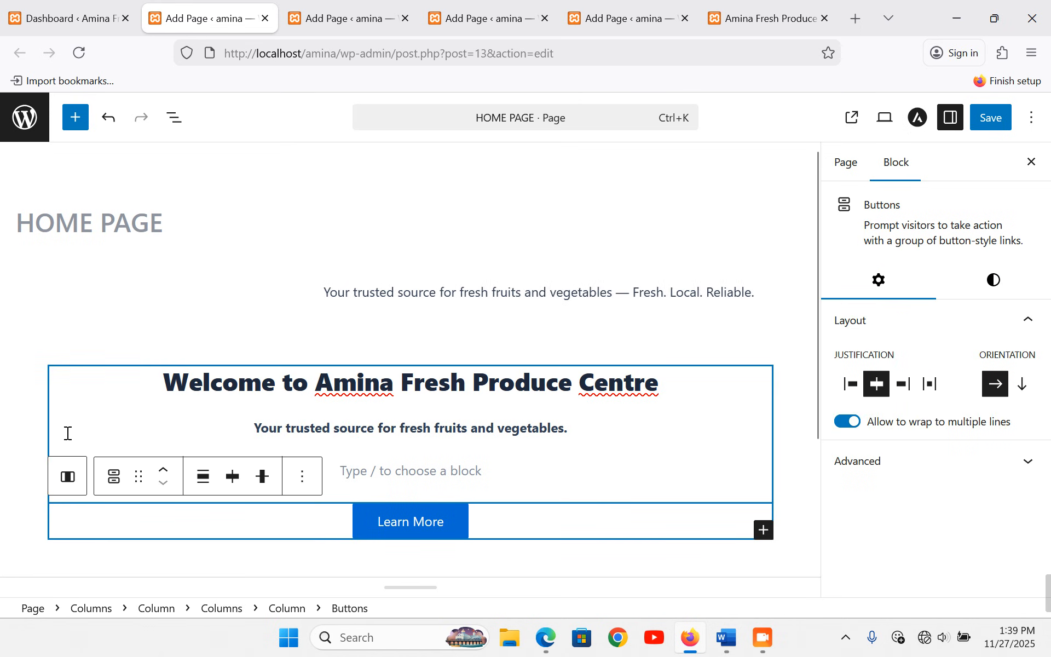
pyautogui.click(65, 430)
pyautogui.click(51, 371)
pyautogui.scroll(-2, 657, 424)
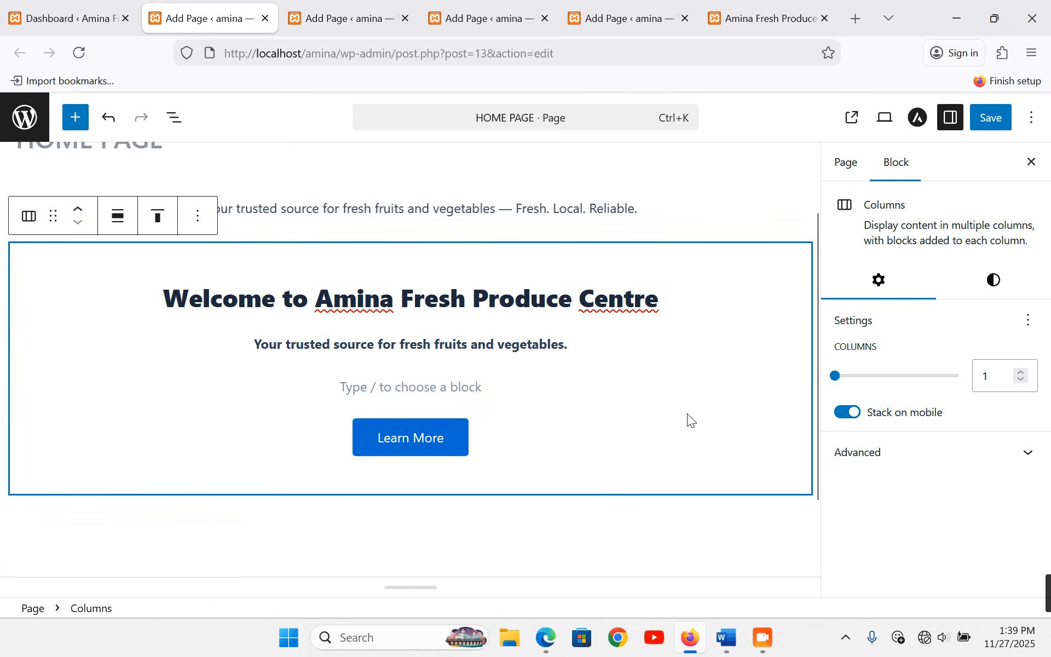
pyautogui.click(992, 280)
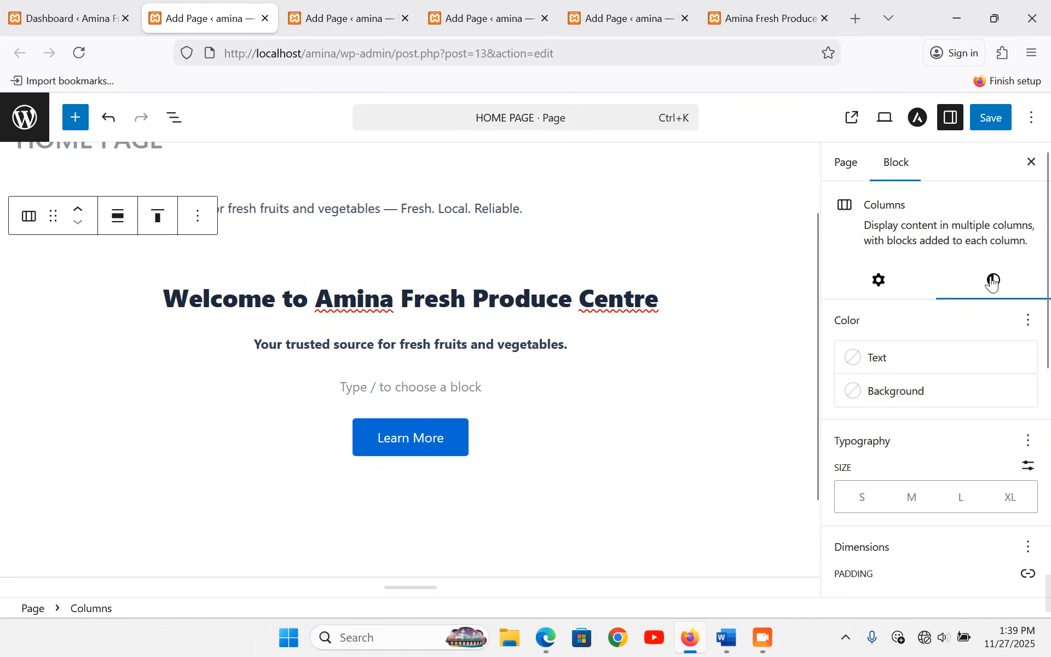
pyautogui.click(908, 397)
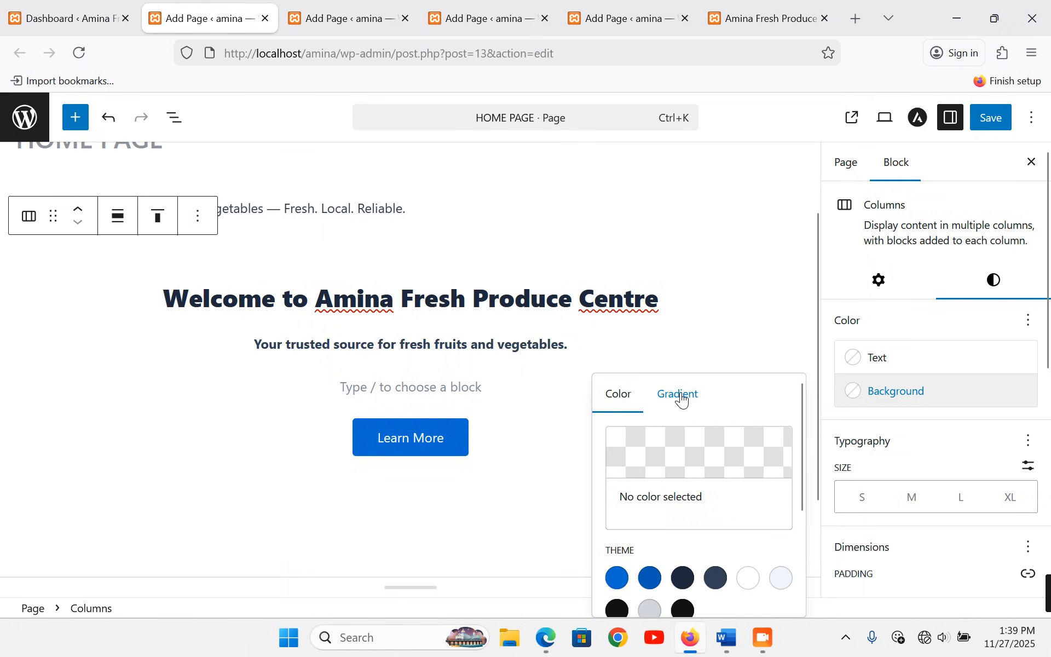
pyautogui.scroll(-1, 711, 450)
pyautogui.scroll(-2, 710, 448)
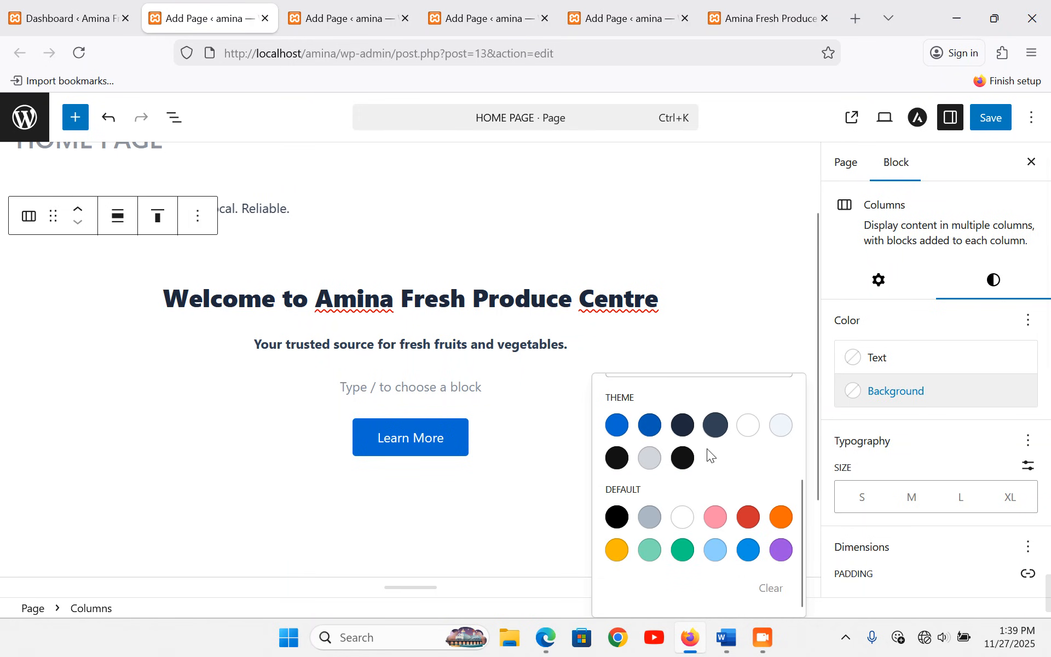
pyautogui.click(650, 457)
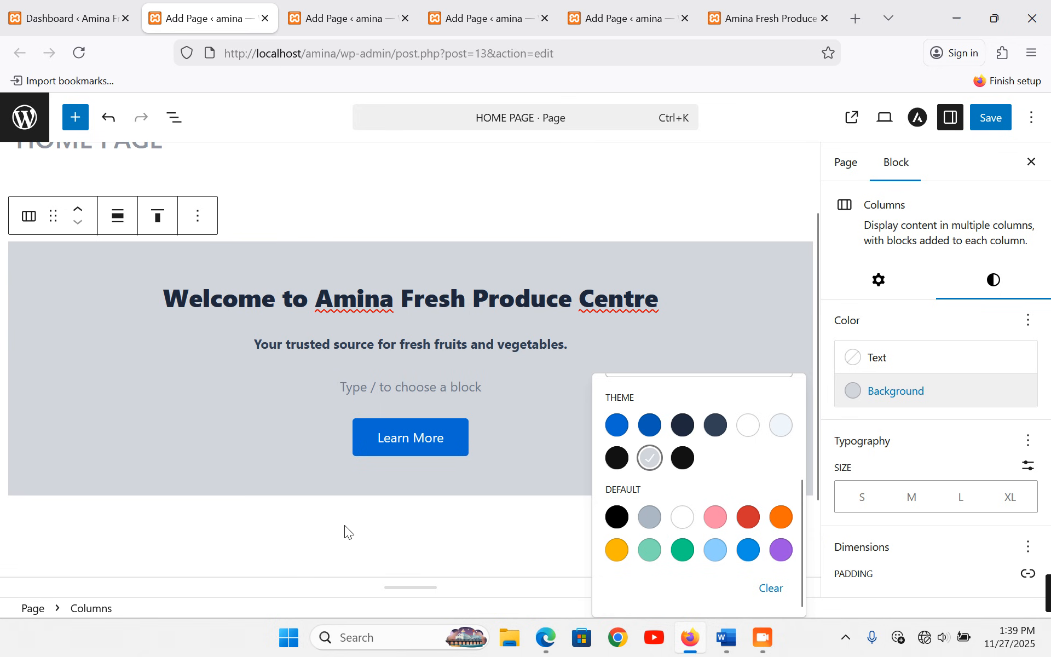
# - Make the Welcome heading and tagline text white
pyautogui.doubleClick(363, 297)
pyautogui.tripleClick(363, 296)
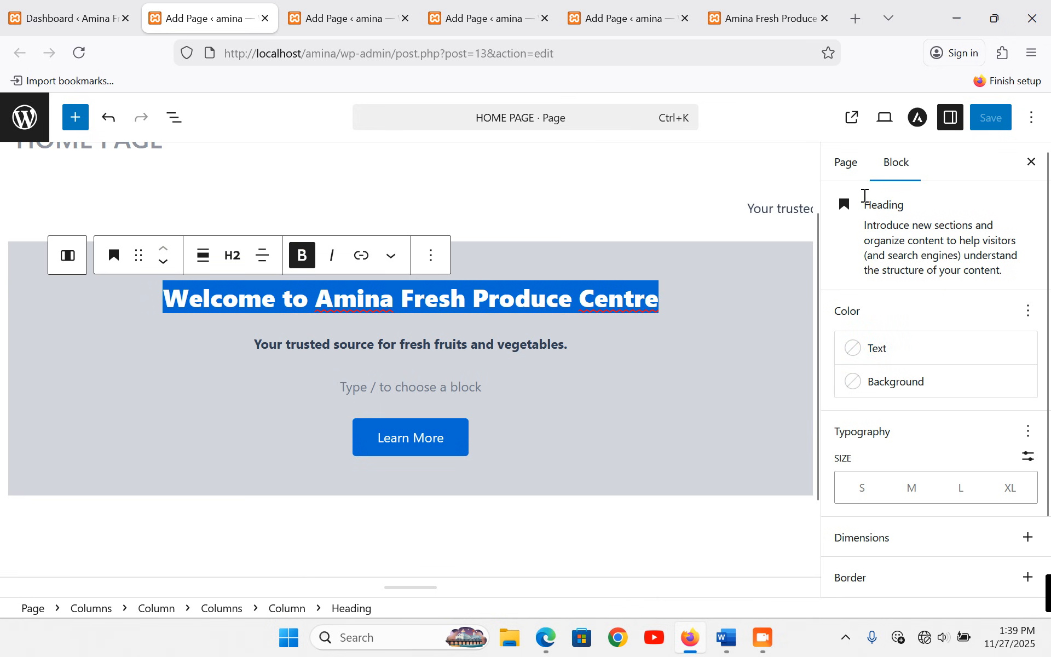
pyautogui.click(879, 353)
pyautogui.click(749, 495)
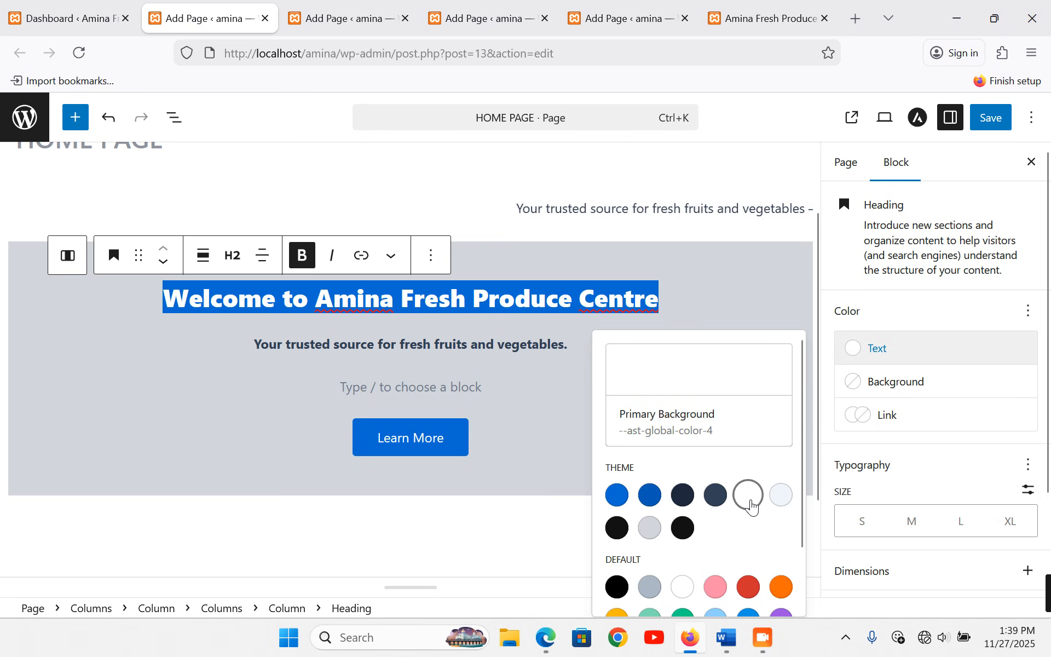
pyautogui.doubleClick(346, 344)
pyautogui.tripleClick(347, 344)
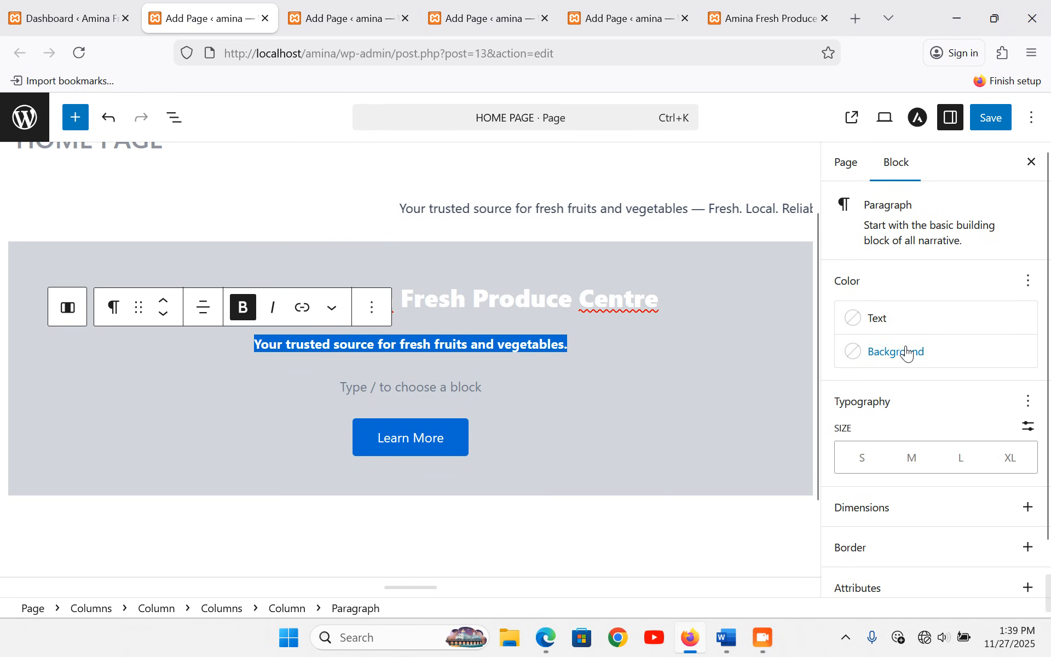
pyautogui.click(876, 328)
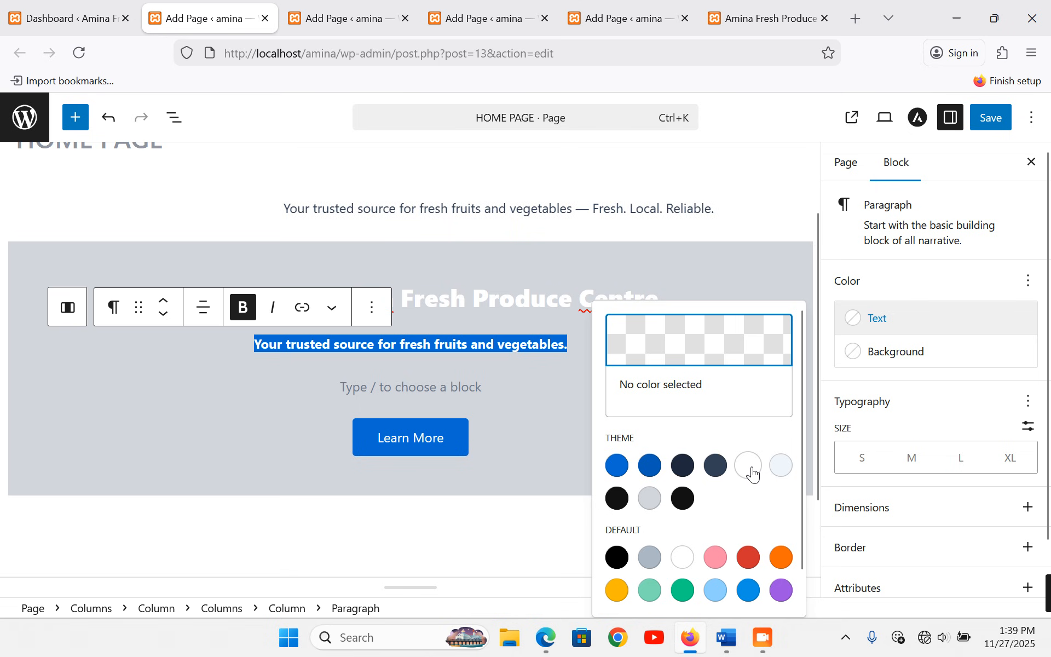
pyautogui.click(683, 557)
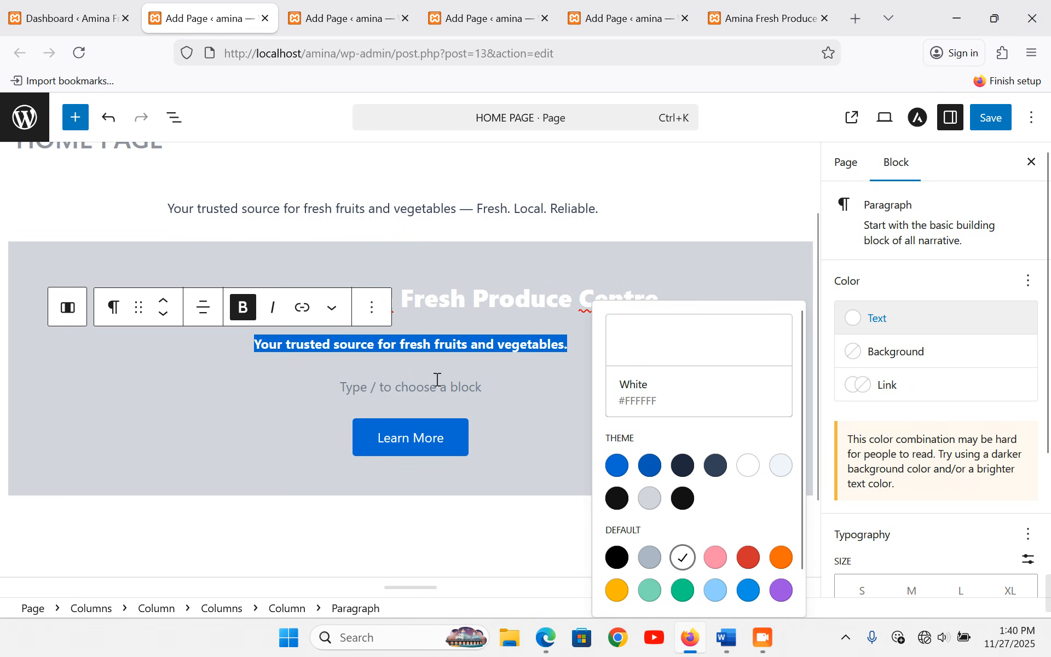
# - Remove the empty placeholder block, add a paragraph below, and save with Ctrl+S
pyautogui.click(433, 388)
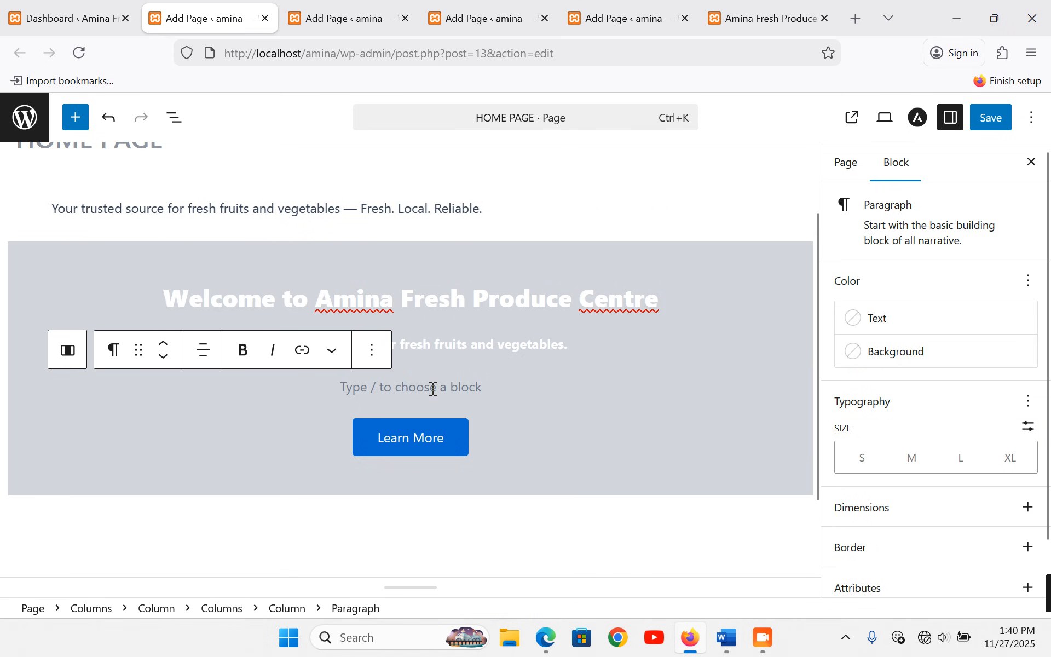
pyautogui.press('BackSpace')
pyautogui.click(466, 514)
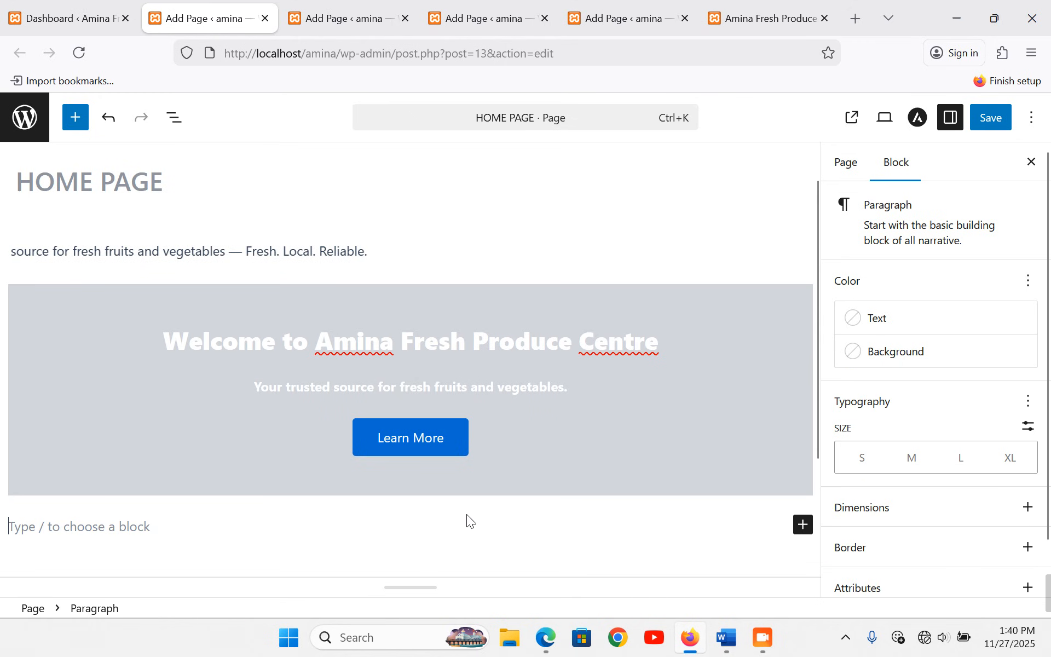
pyautogui.hotkey('ctrl', 's')
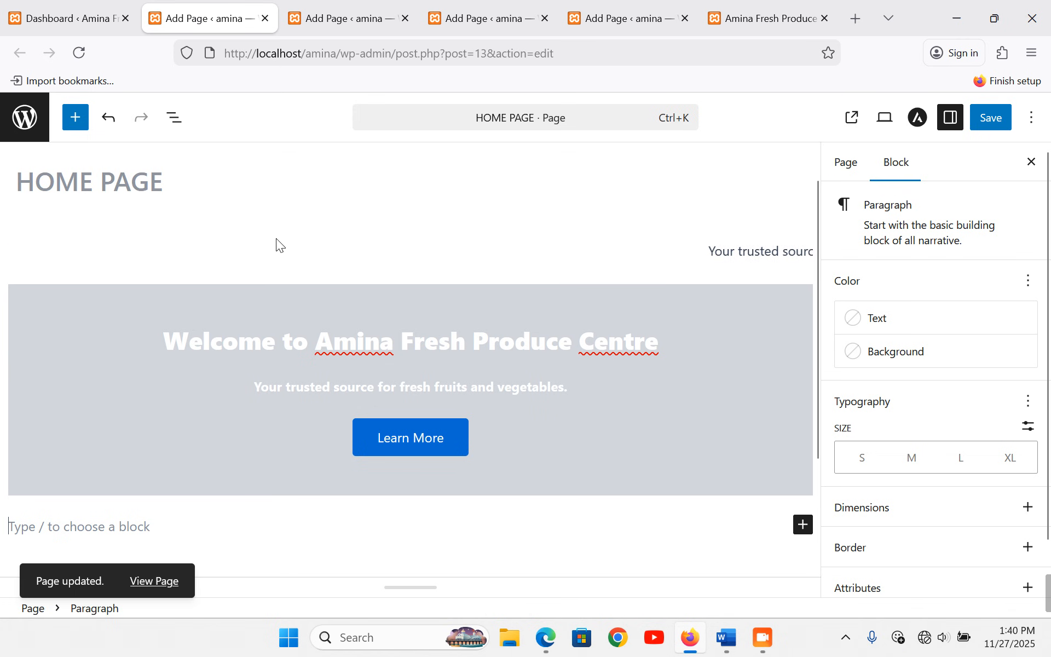
# - Insert a 50/50 two-column Columns block below the welcome section
pyautogui.scroll(-3, 776, 510)
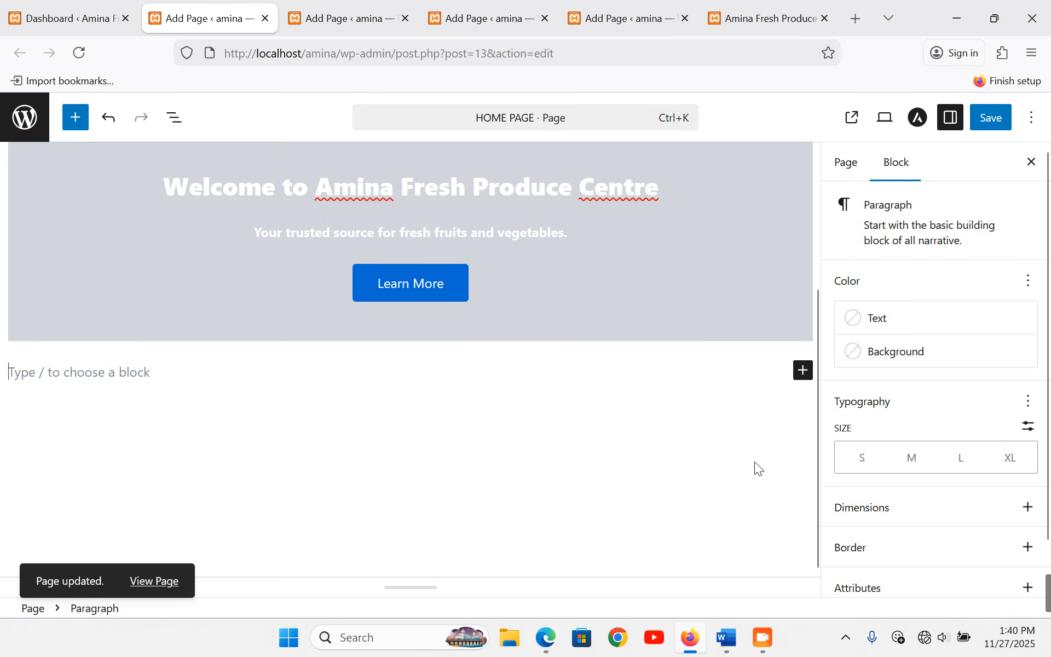
pyautogui.click(802, 371)
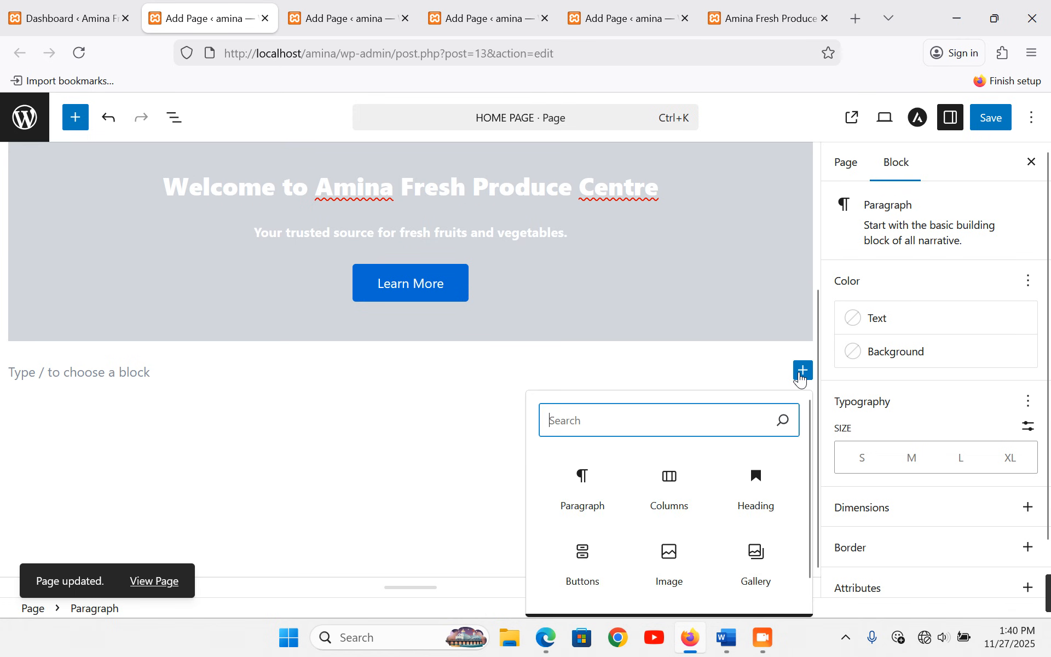
pyautogui.click(669, 488)
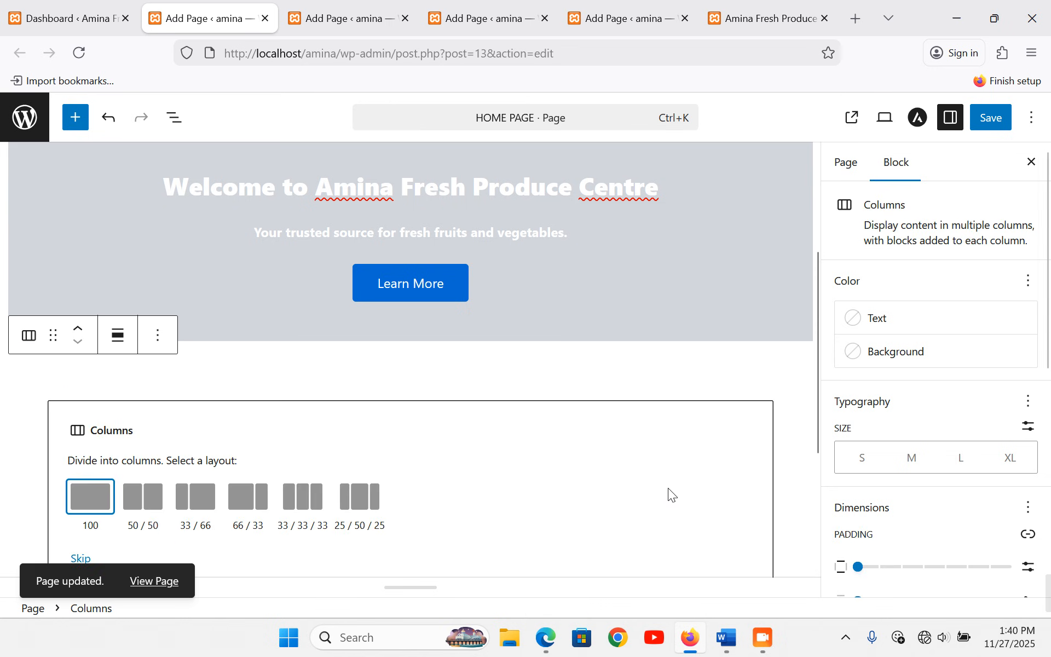
pyautogui.click(146, 498)
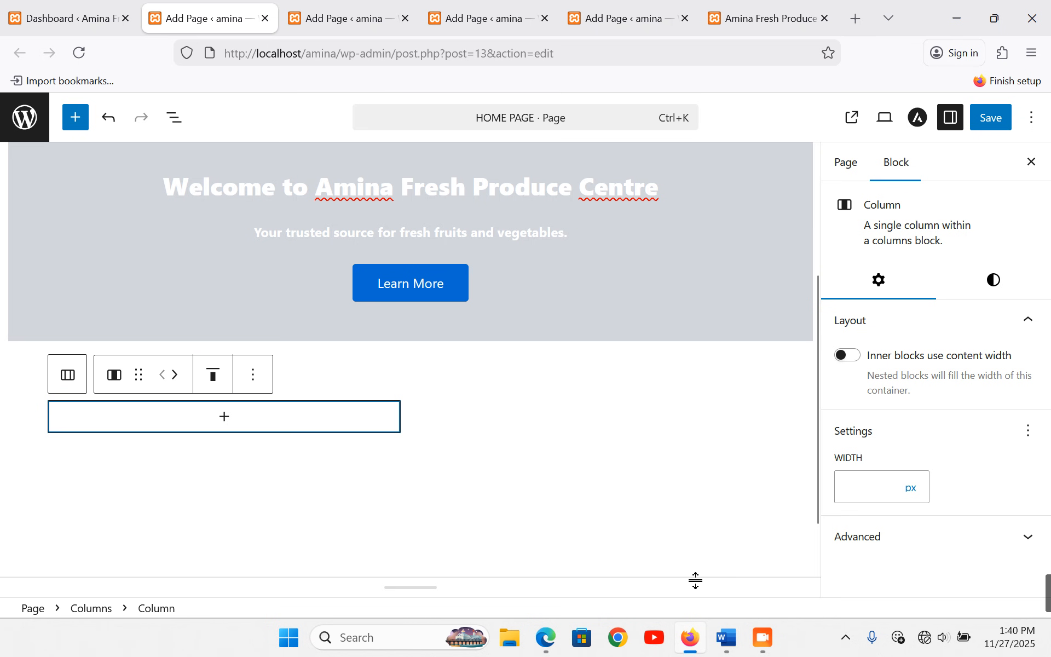
# - In Word, select the About Us text through the What We Do bullets and return to the editor
pyautogui.click(726, 646)
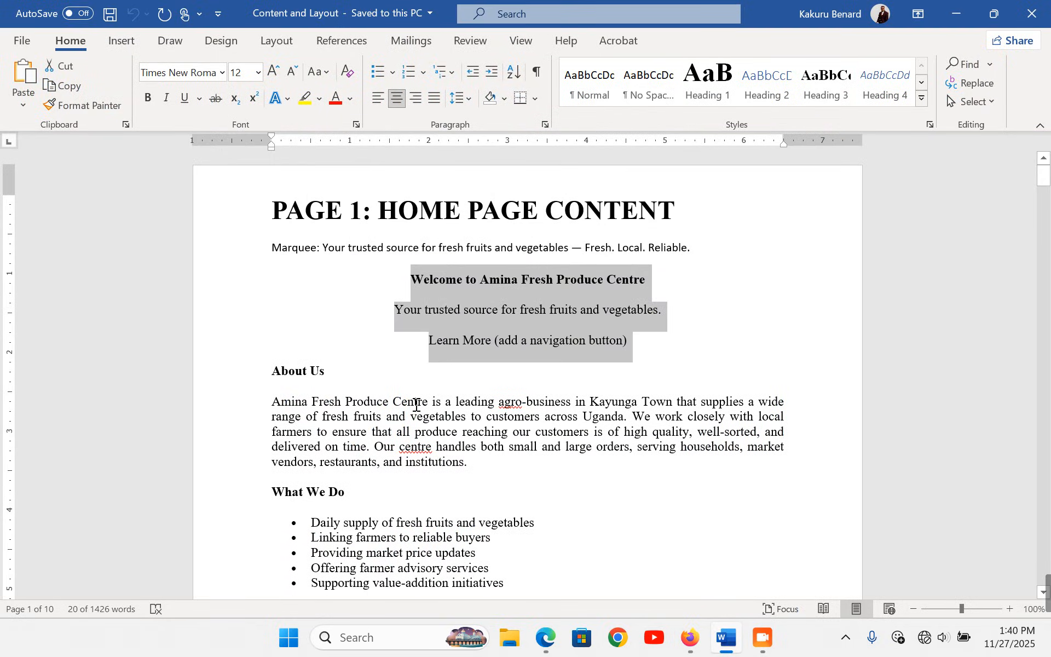
pyautogui.scroll(-2, 241, 323)
pyautogui.moveTo(230, 301); pyautogui.dragTo(267, 510)
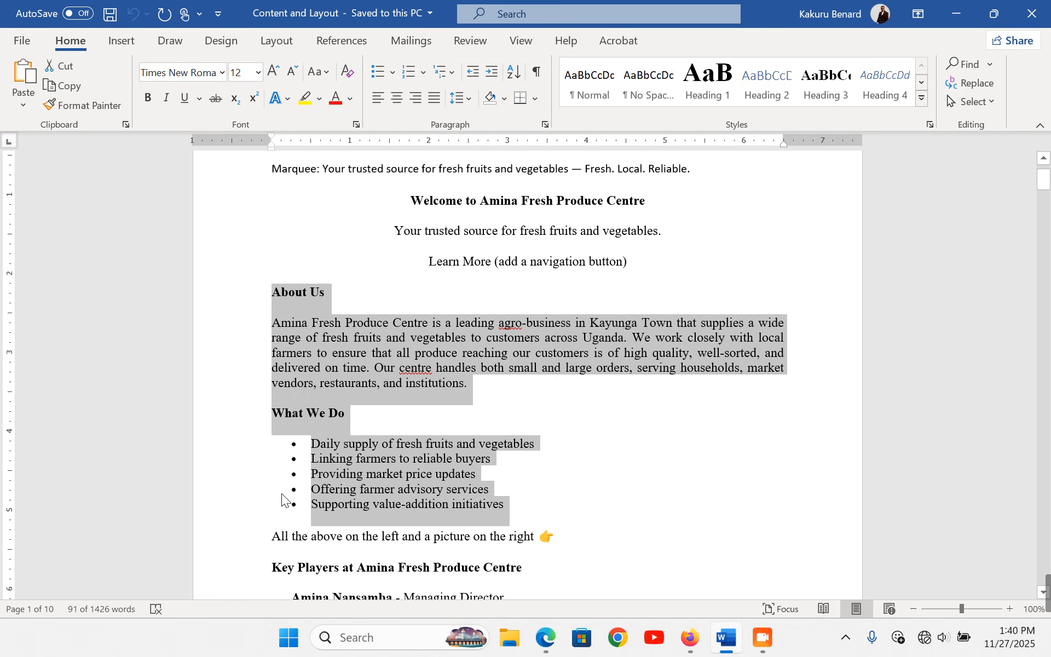
pyautogui.click(696, 645)
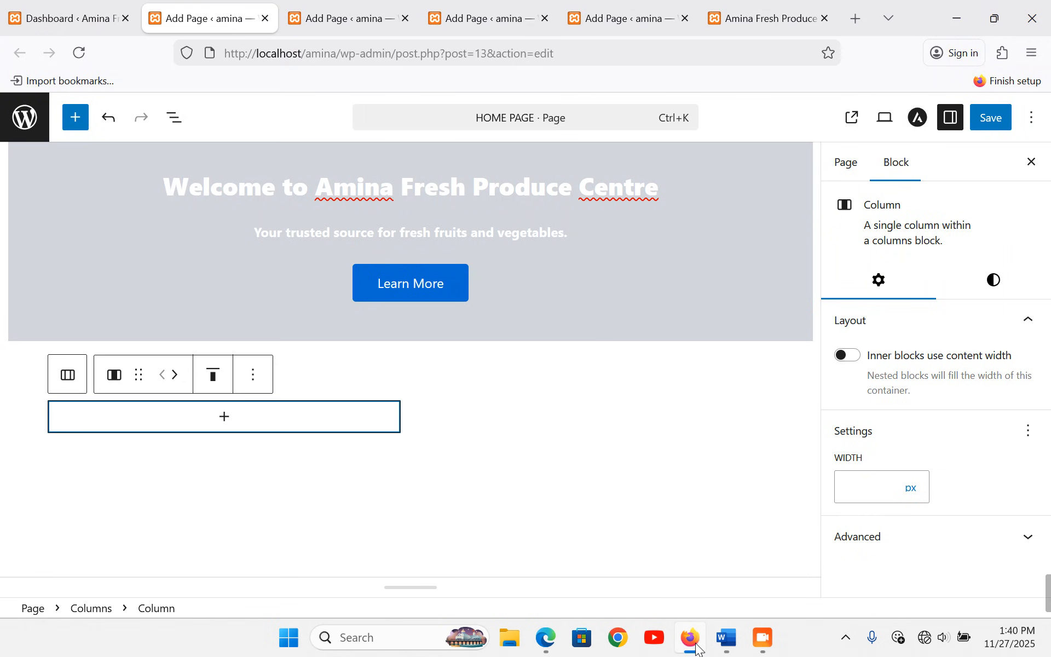
# - Paste the About Us paragraph and What We Do bullet list into a paragraph in the left column
pyautogui.click(232, 419)
pyautogui.click(137, 230)
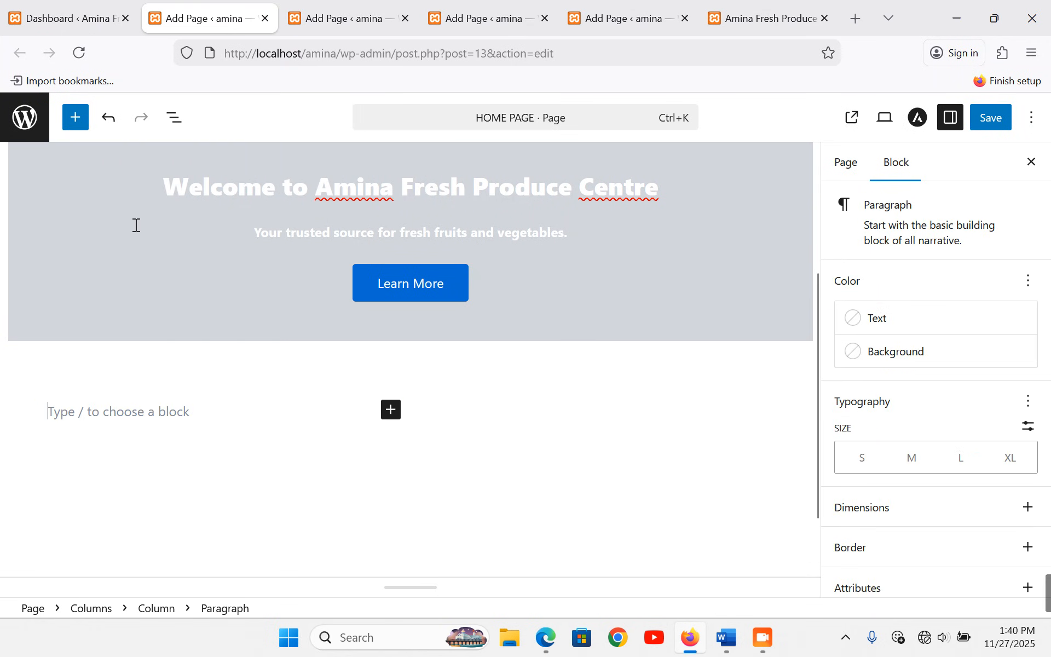
pyautogui.write('Daily supply of fresh fruits and vegetables Linking farmers to reliable buyers Providing market price updates Offering farmer advisory services Supporting value-addition initiatives')
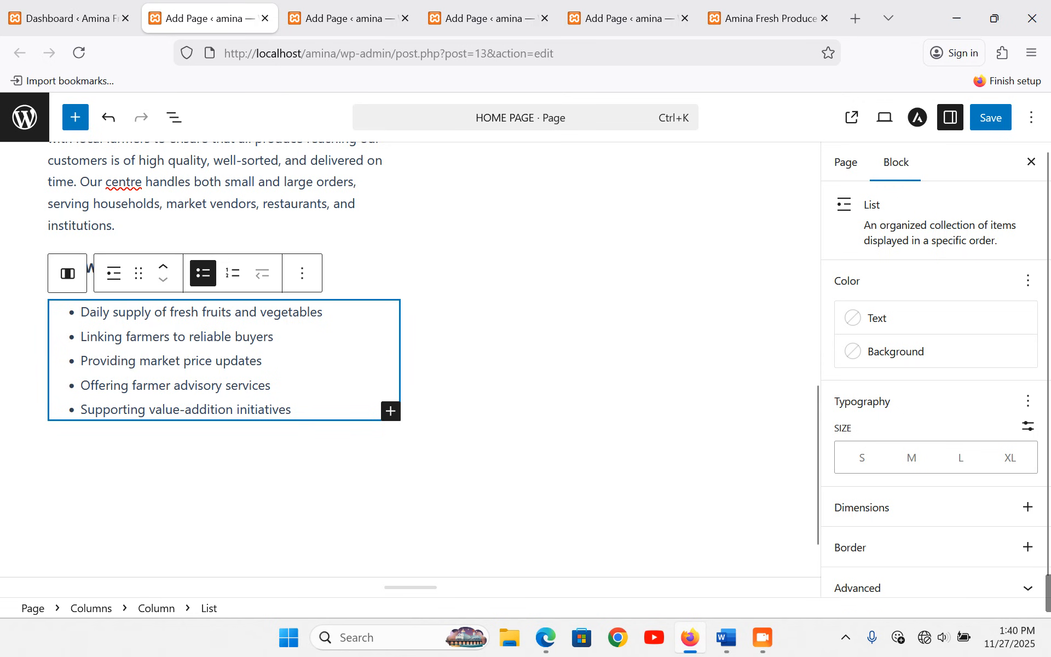
pyautogui.click(377, 230)
pyautogui.scroll(5, 485, 298)
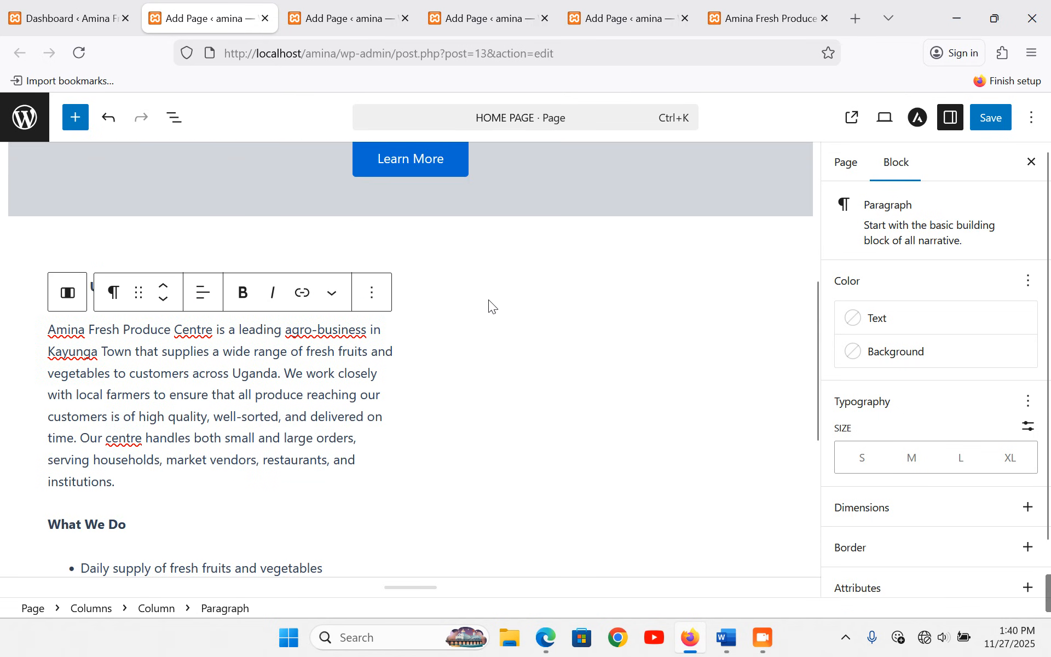
pyautogui.click(554, 371)
# - Upload fresh.jpg from the produce folder and insert it as an image in the right column
pyautogui.click(611, 300)
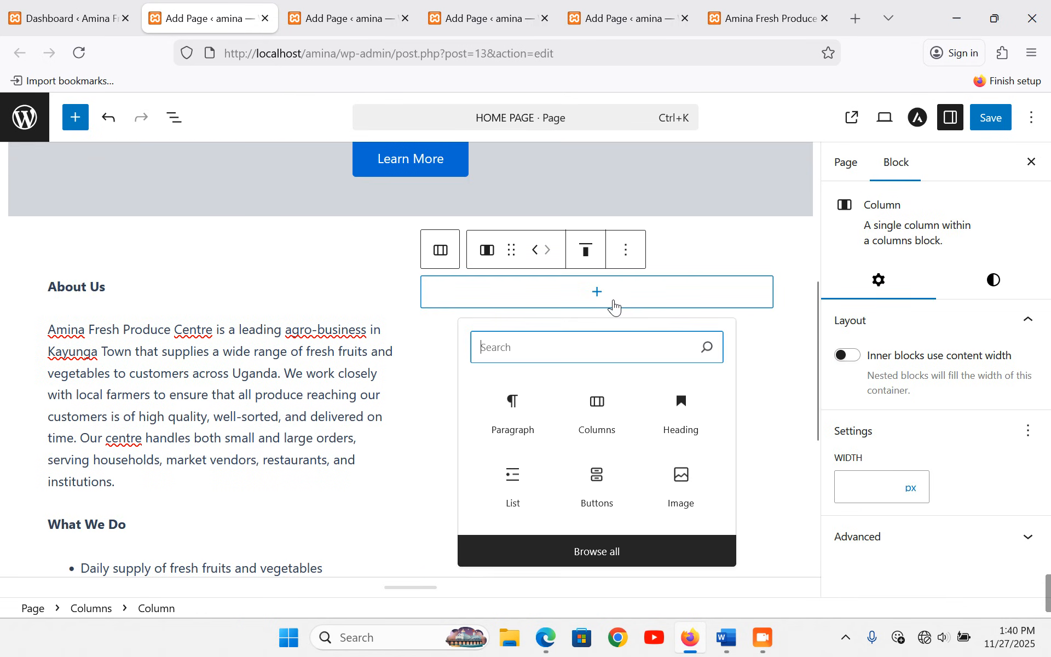
pyautogui.click(691, 487)
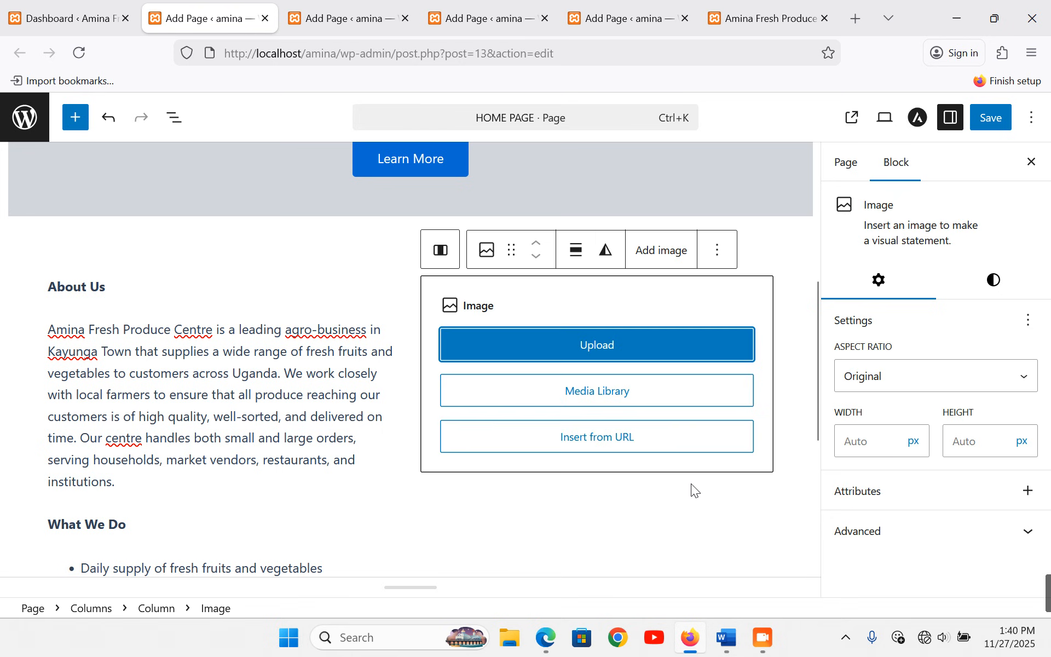
pyautogui.click(623, 400)
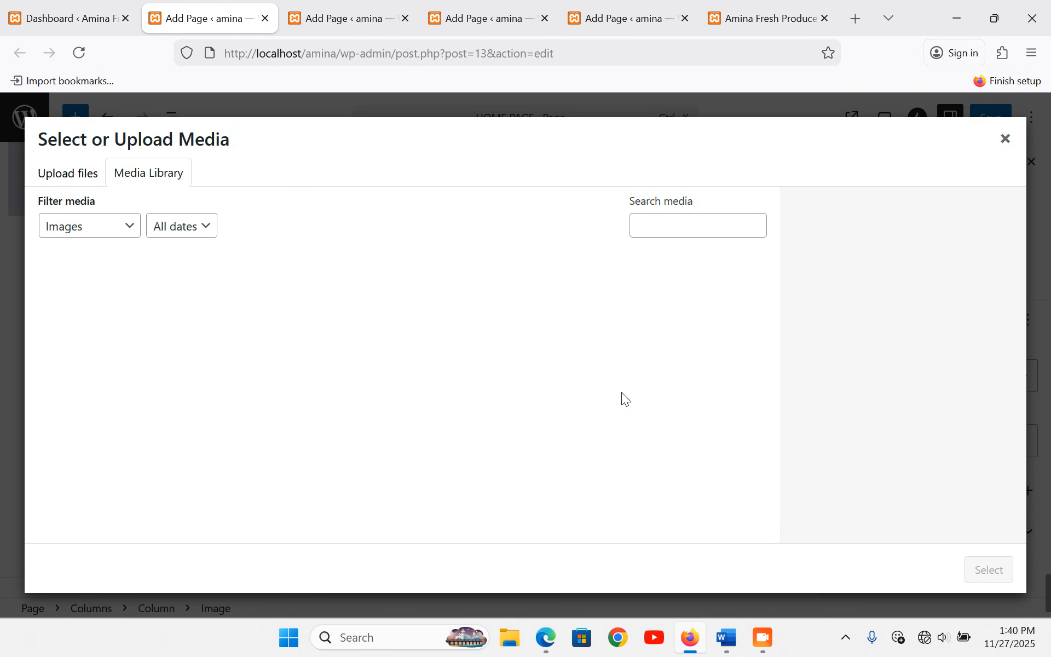
pyautogui.click(80, 174)
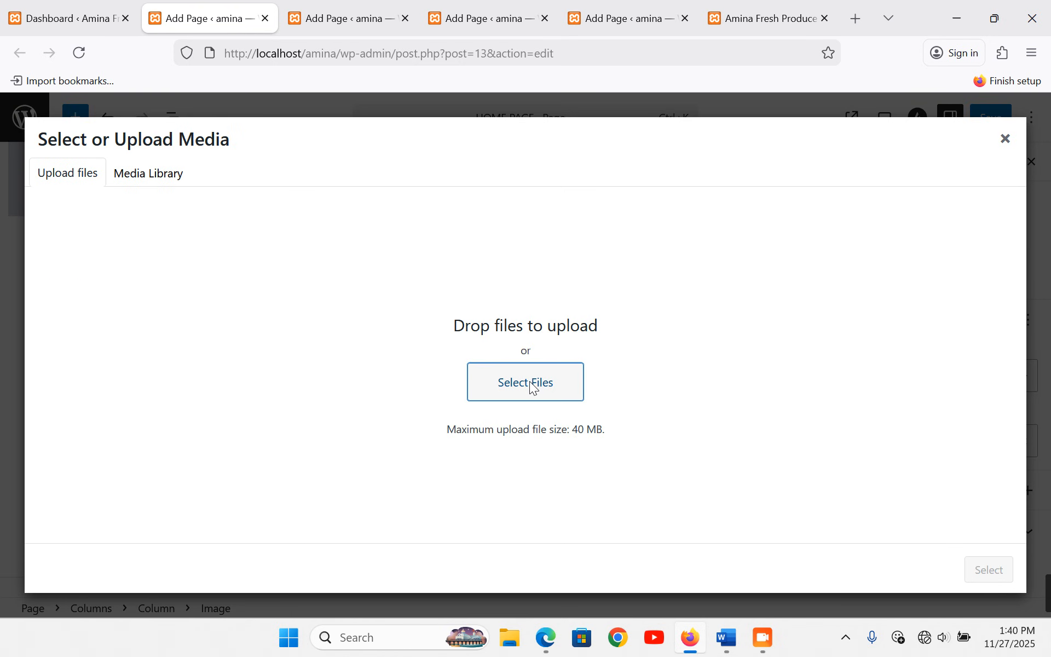
pyautogui.click(530, 382)
pyautogui.click(675, 167)
pyautogui.doubleClick(673, 163)
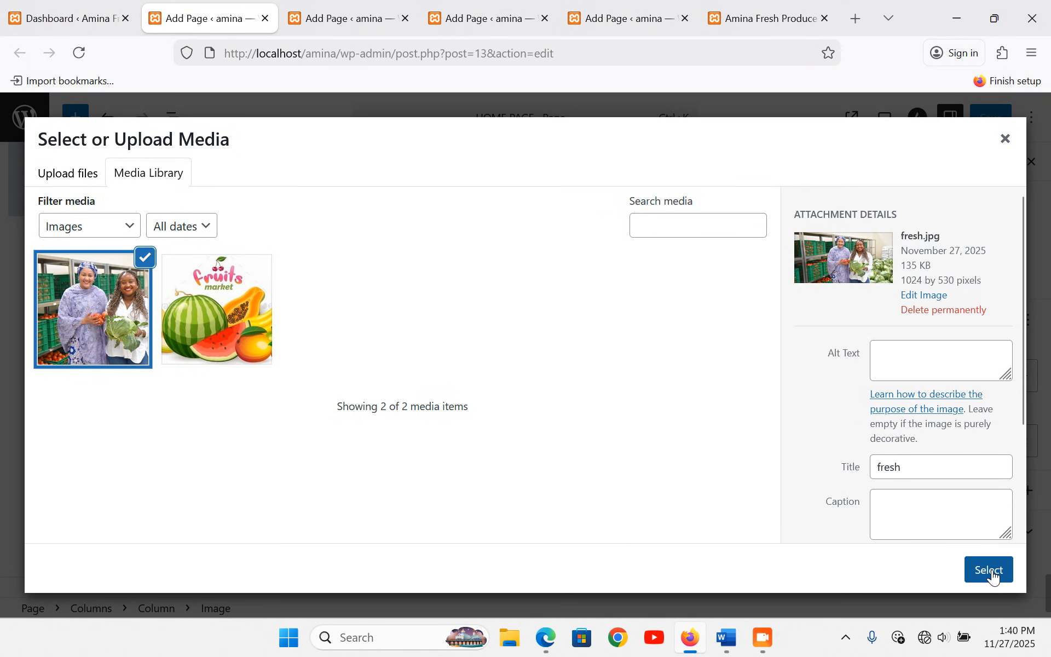
pyautogui.click(989, 569)
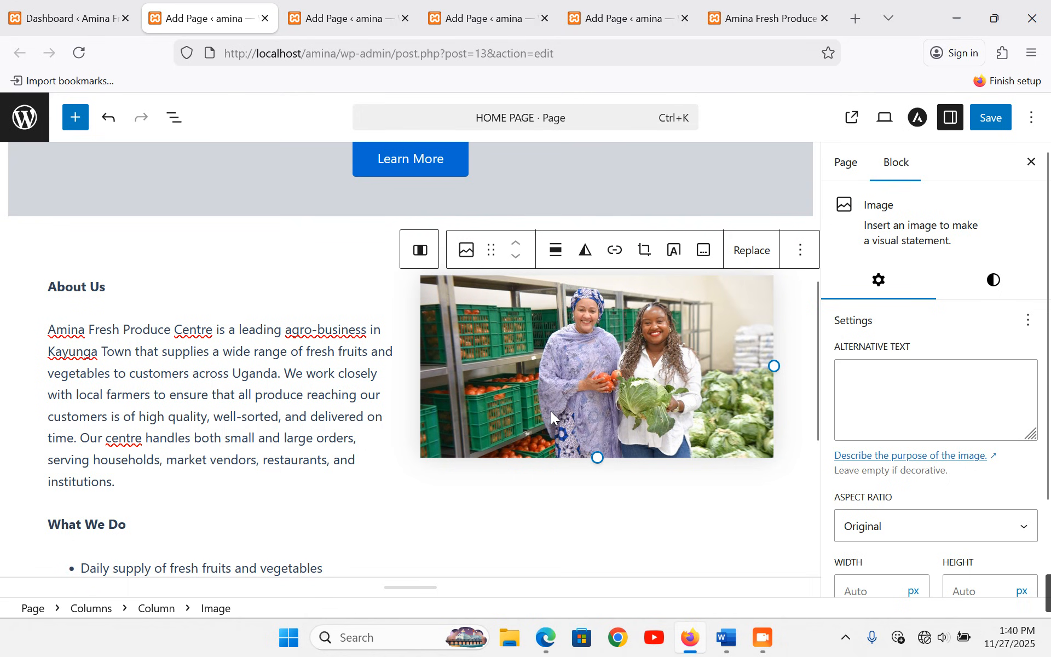
# - Save the page with Ctrl+S and switch to the live site's front page
pyautogui.click(277, 423)
pyautogui.hotkey('ctrl', 's')
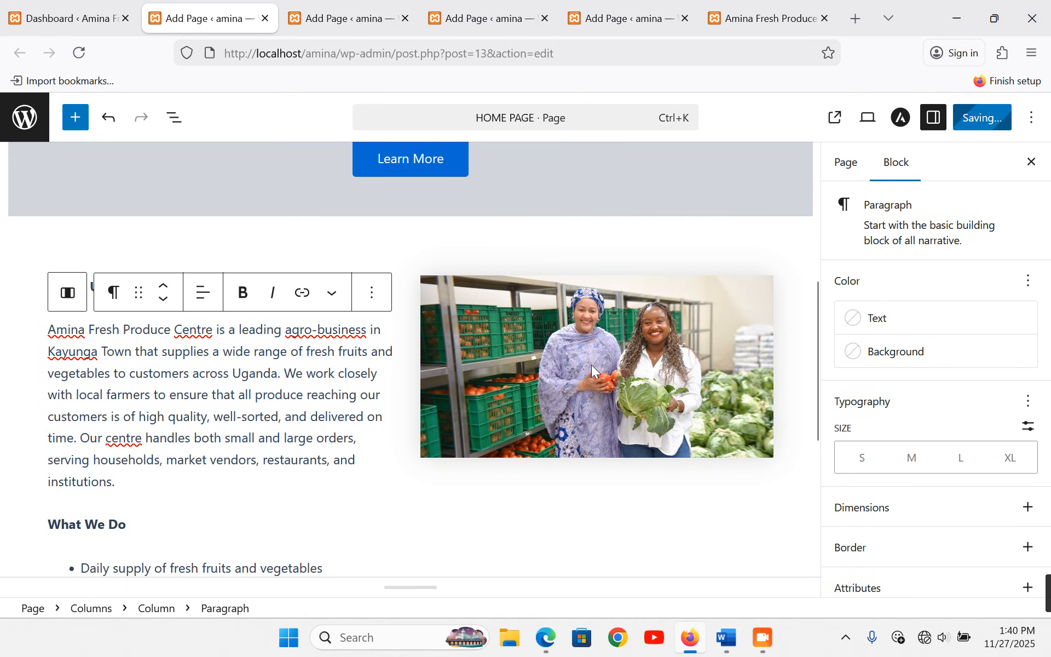
pyautogui.click(740, 12)
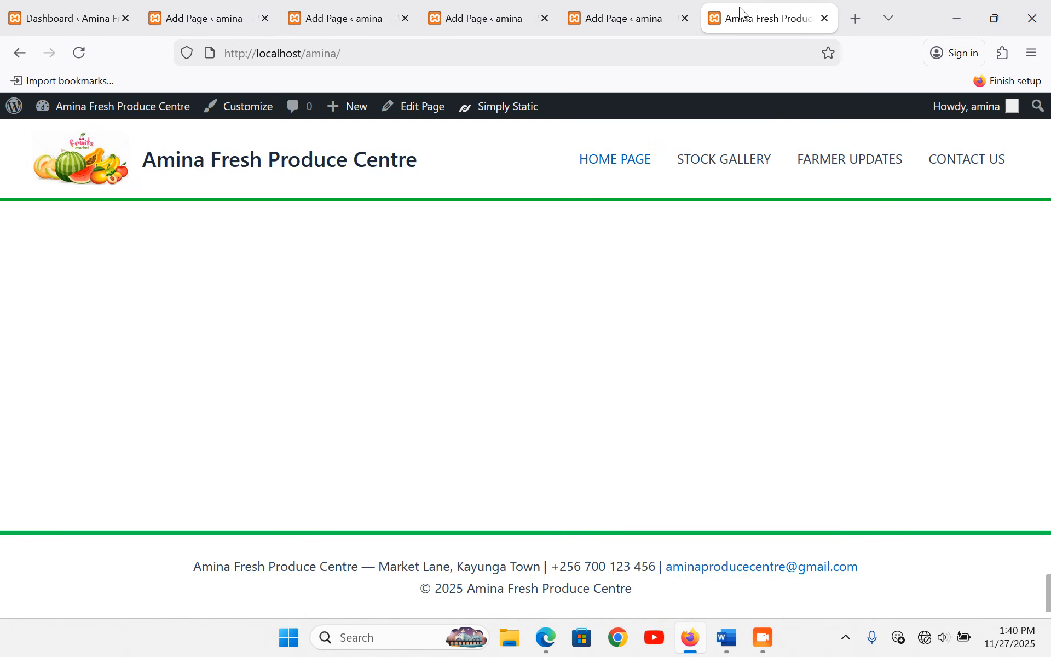
# - Reload the live home page, review About Us beside the produce photo, then return to the editor
pyautogui.click(615, 167)
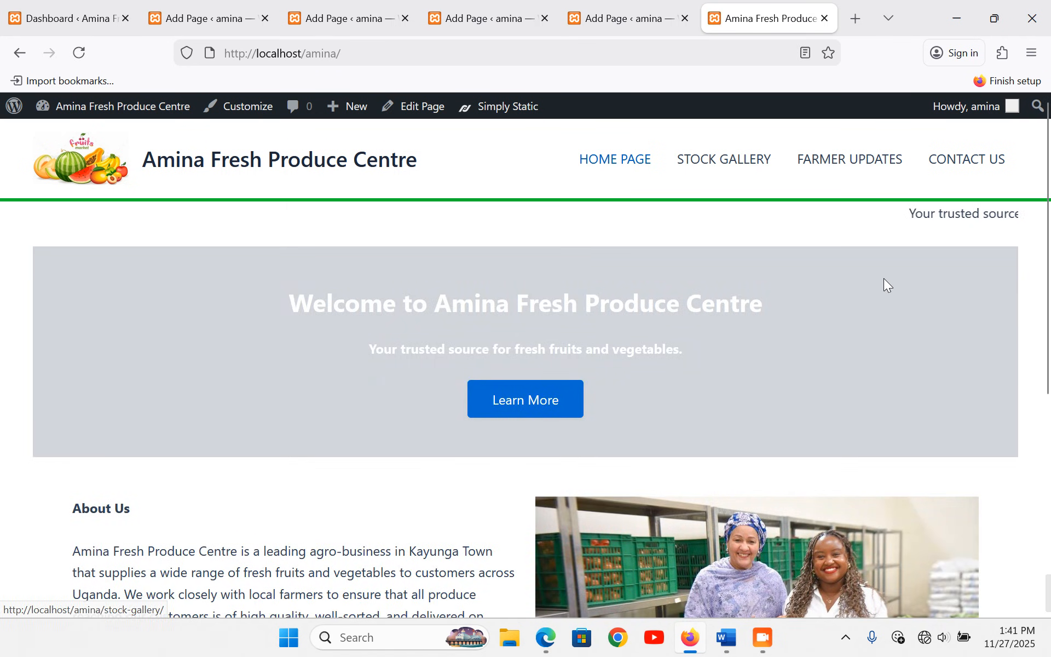
pyautogui.scroll(-4, 884, 278)
pyautogui.scroll(-2, 530, 336)
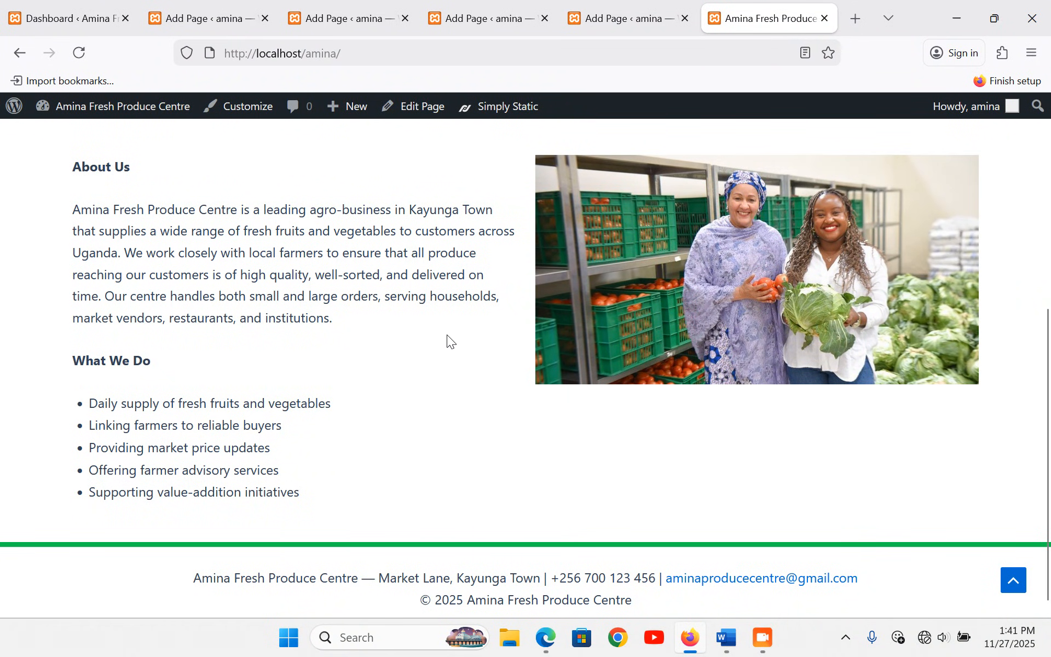
pyautogui.scroll(3, 598, 430)
pyautogui.scroll(-3, 598, 430)
pyautogui.click(159, 12)
# - Upload freshpoint-produce-101-peppers-4.jpg and insert it as a new image in the right column
pyautogui.click(300, 475)
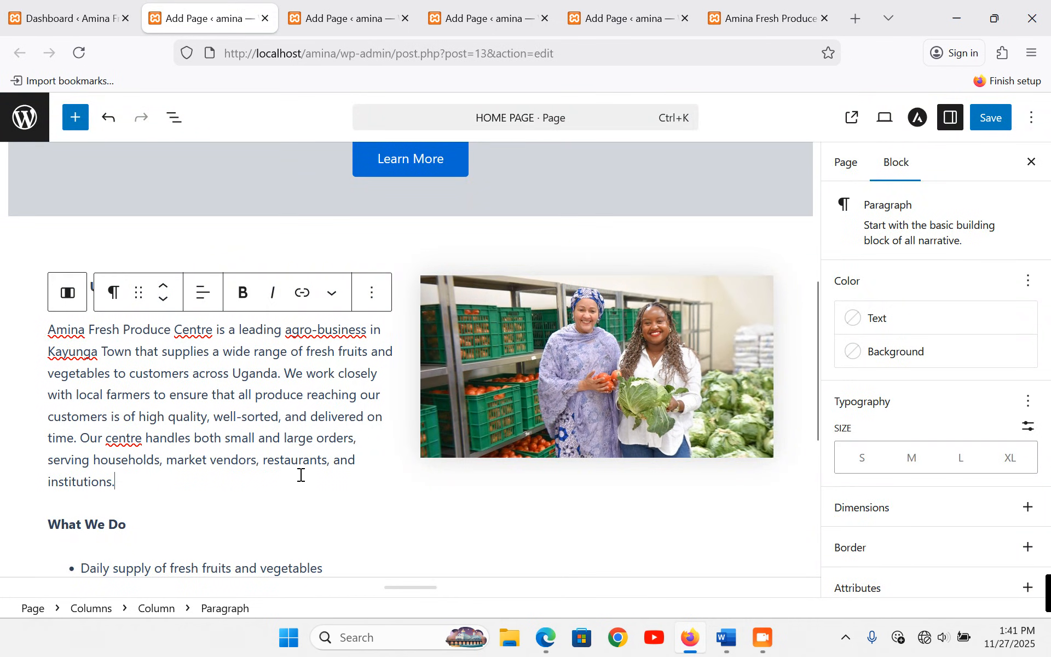
pyautogui.scroll(-3, 282, 465)
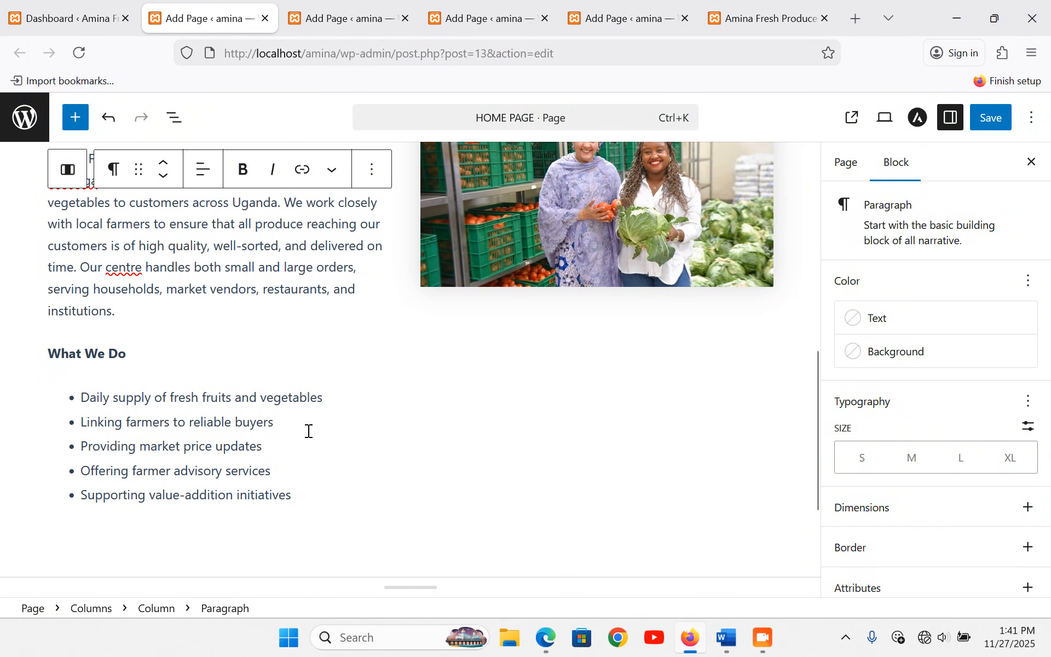
pyautogui.click(576, 356)
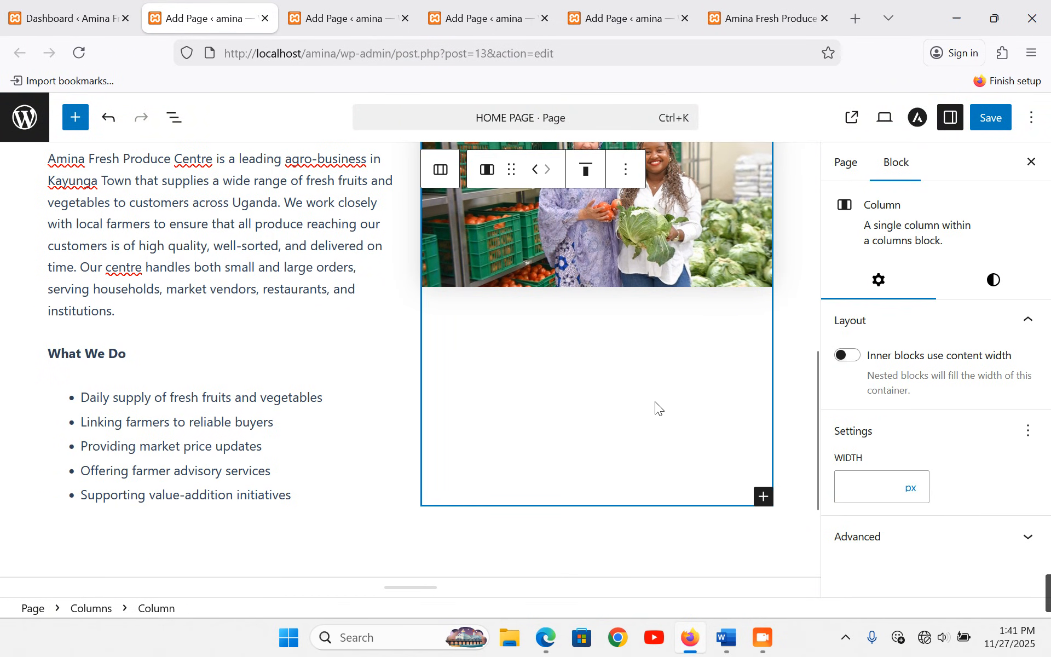
pyautogui.click(764, 496)
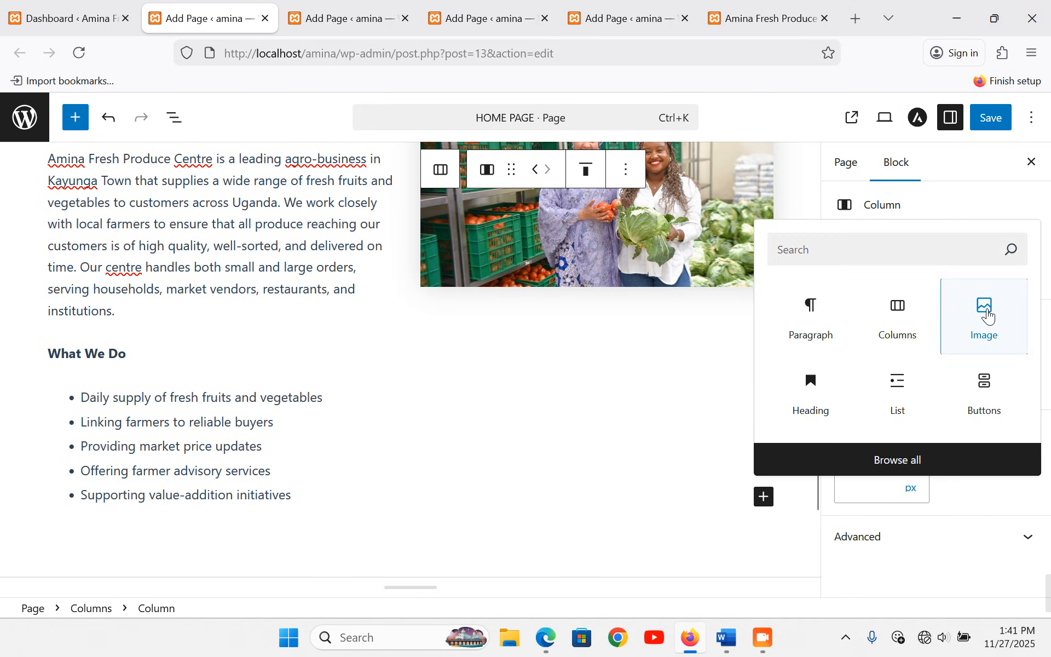
pyautogui.click(985, 309)
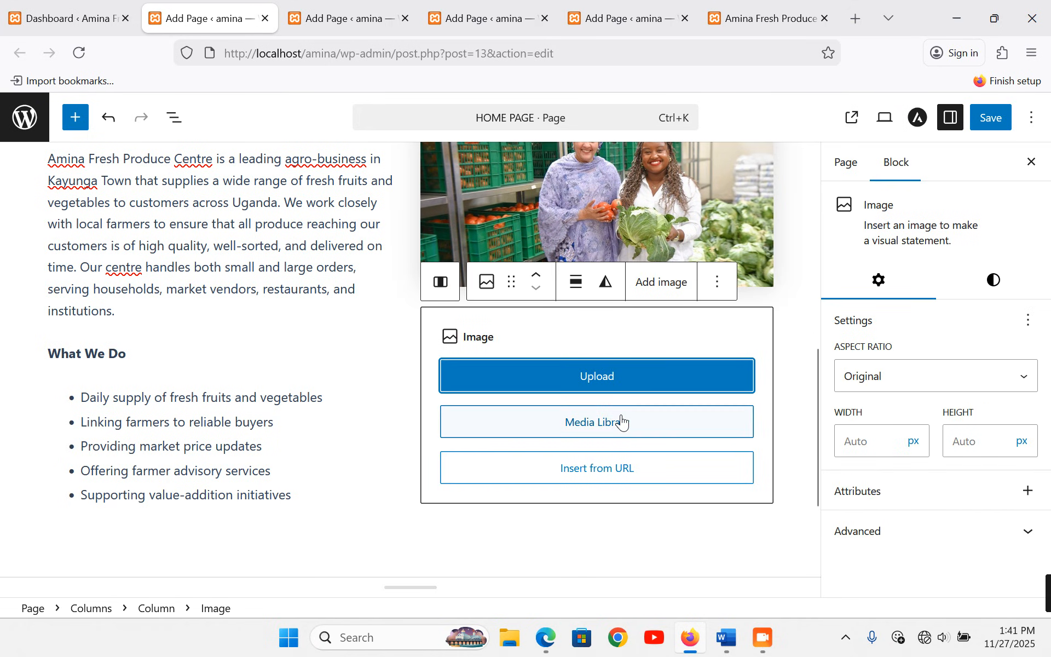
pyautogui.click(620, 423)
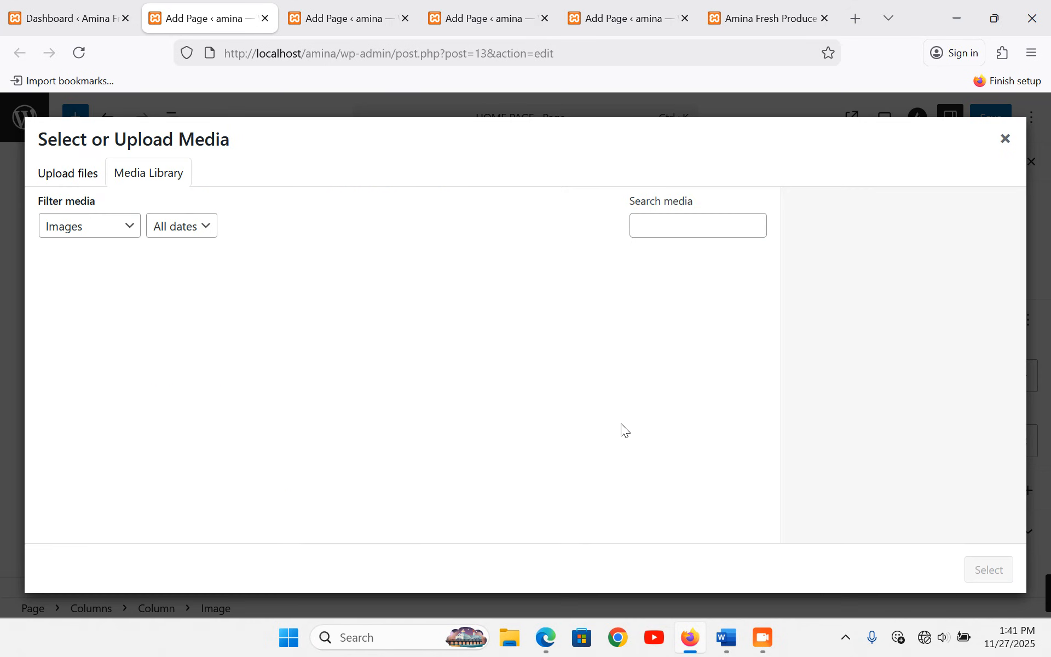
pyautogui.click(73, 180)
pyautogui.click(543, 384)
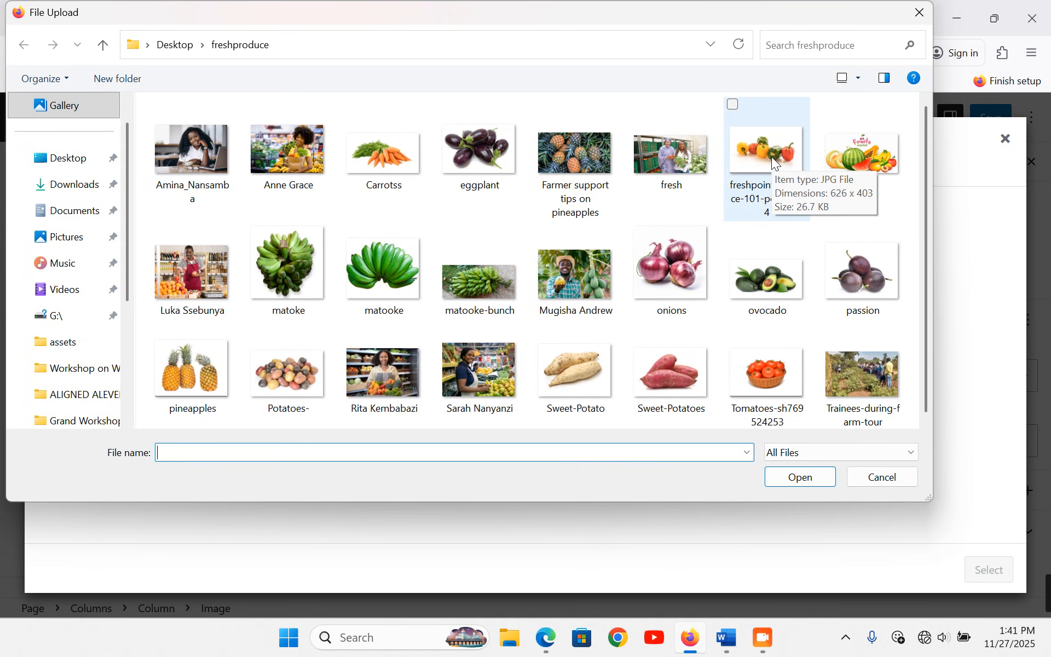
pyautogui.doubleClick(770, 156)
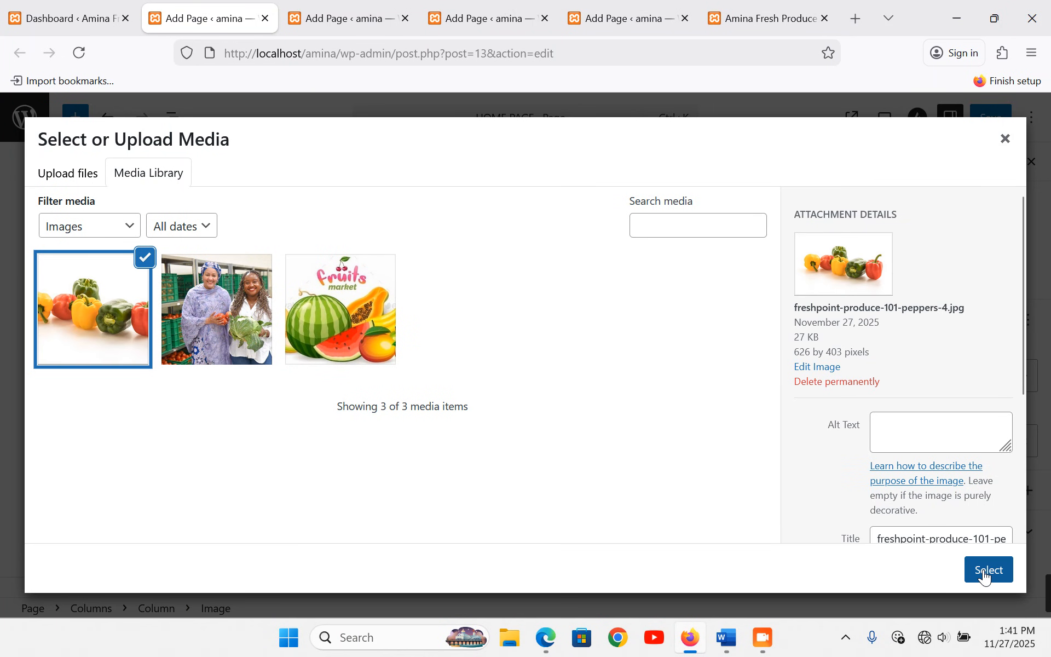
pyautogui.click(986, 569)
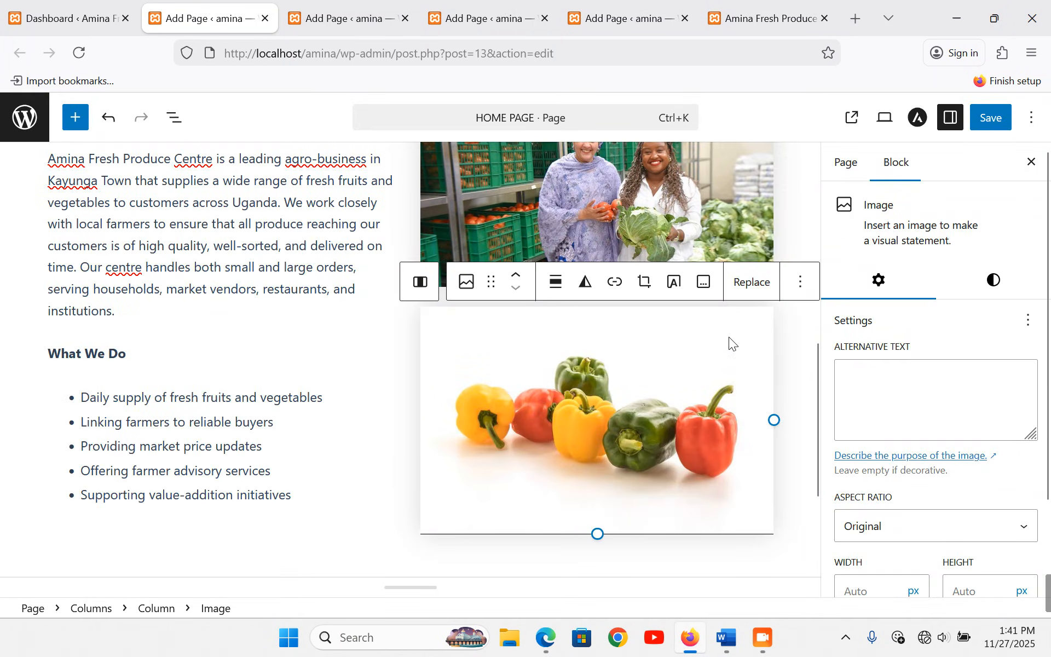
# - Crop the peppers image to Wide 16:9, save the page, and open the live site
pyautogui.click(905, 539)
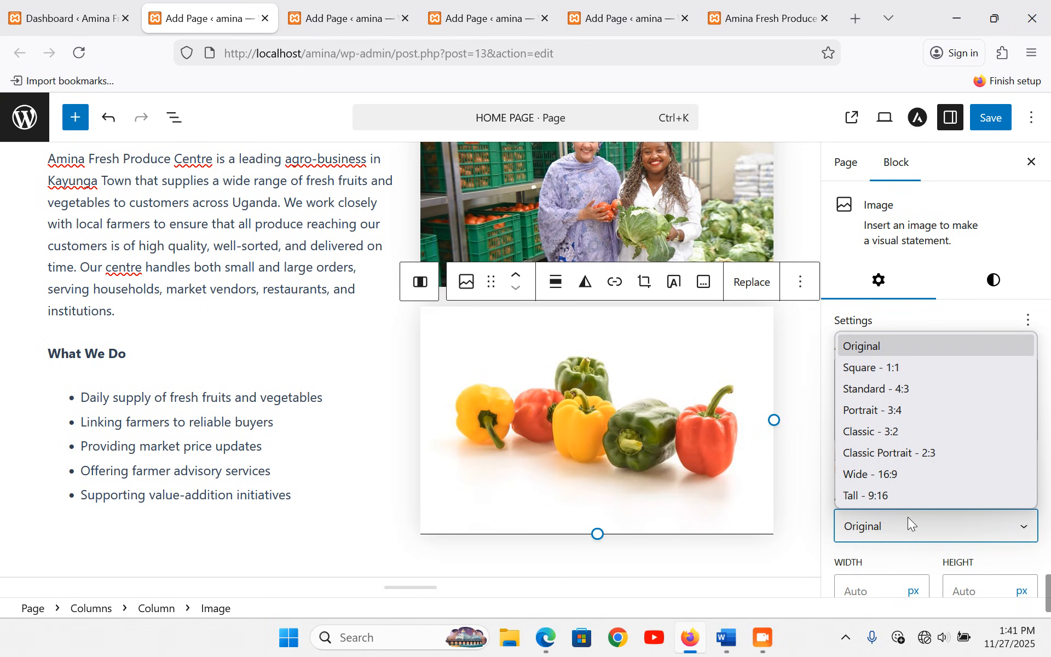
pyautogui.click(898, 475)
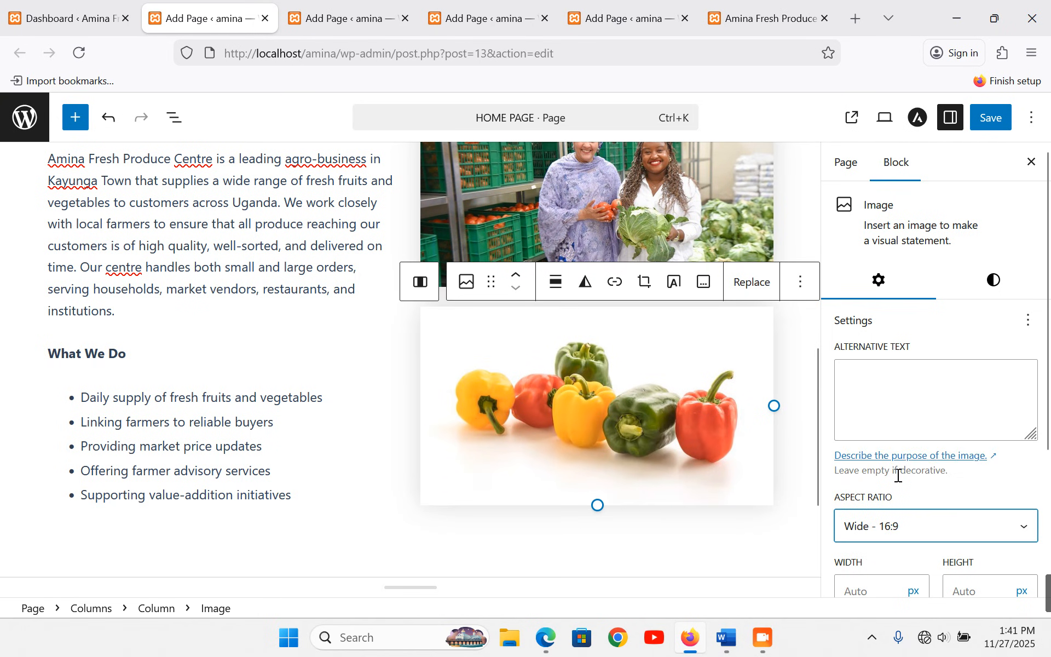
pyautogui.click(276, 423)
pyautogui.hotkey('ctrl', 's')
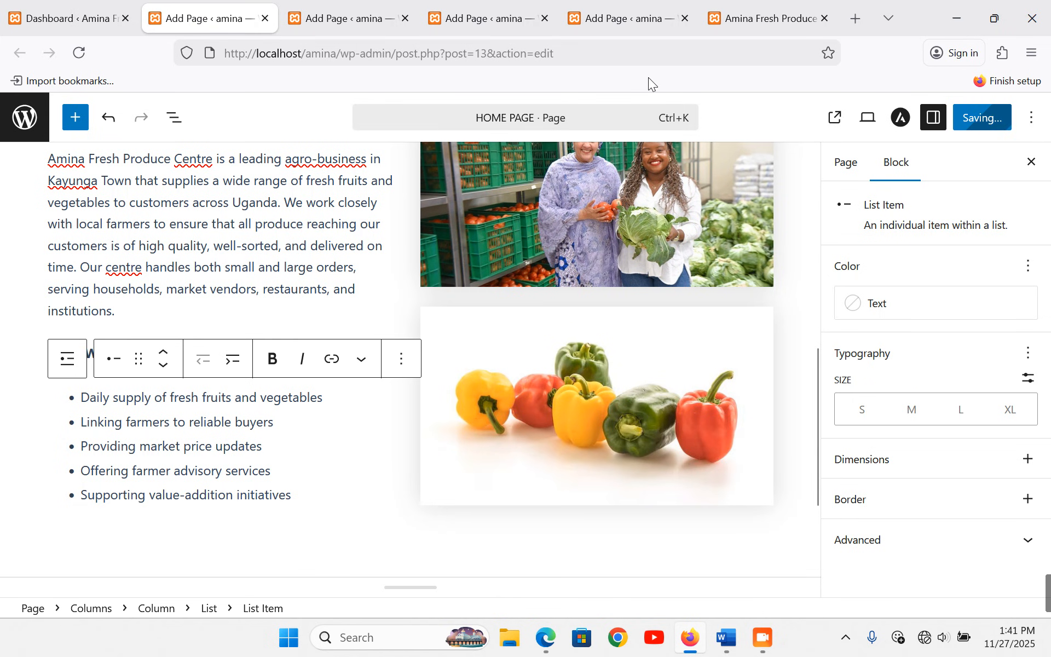
pyautogui.click(737, 18)
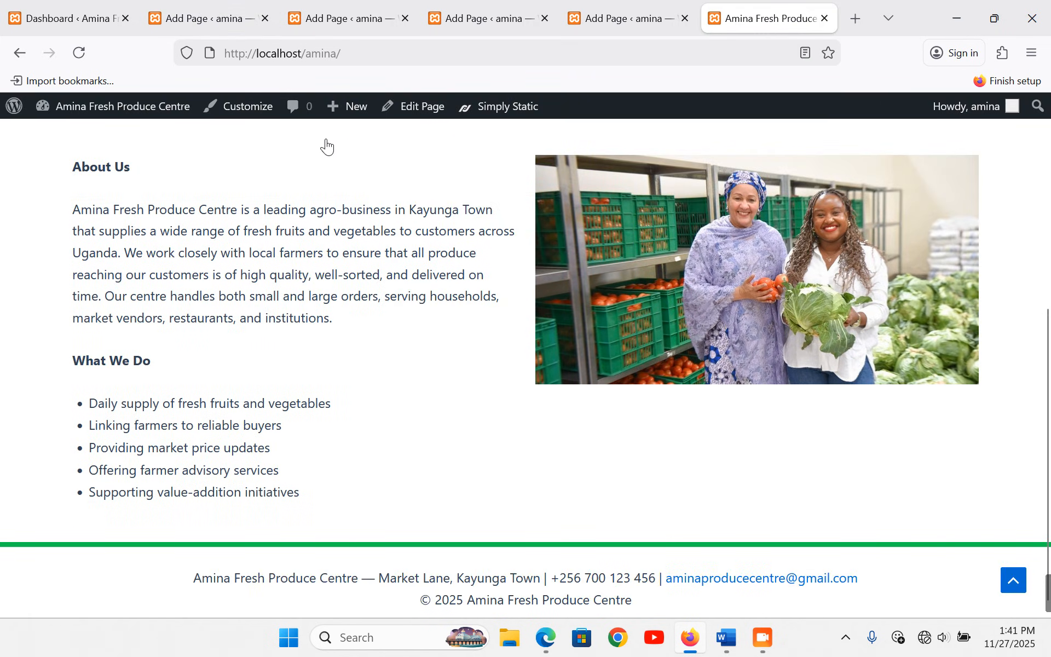
# - Reload the live home page, then find the Key Players heading in the Word draft
pyautogui.scroll(5, 449, 265)
pyautogui.click(615, 158)
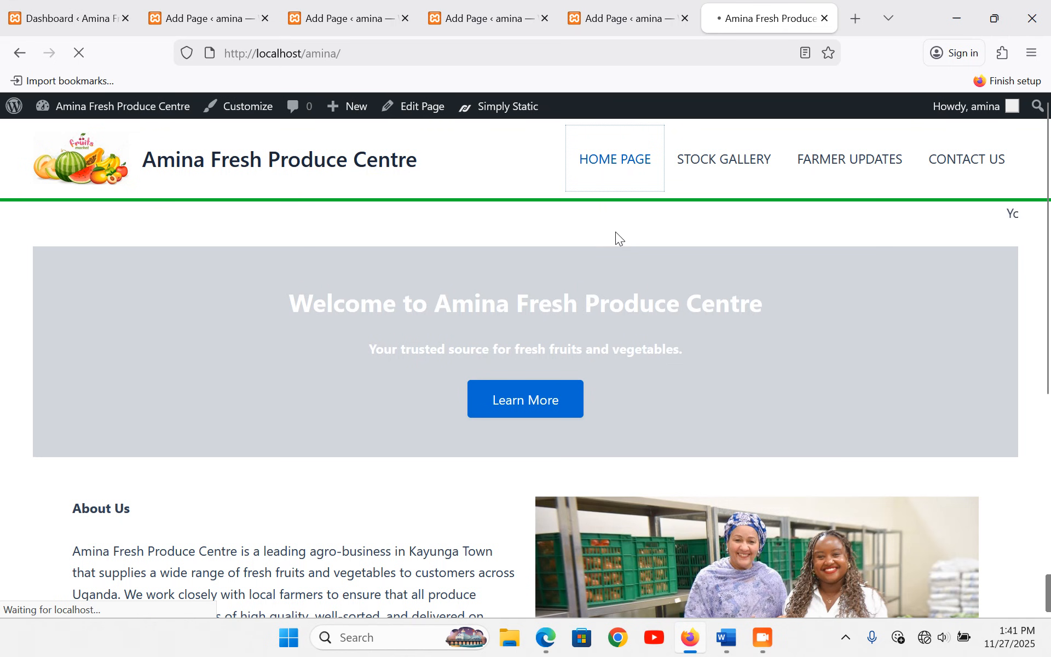
pyautogui.scroll(-7, 645, 304)
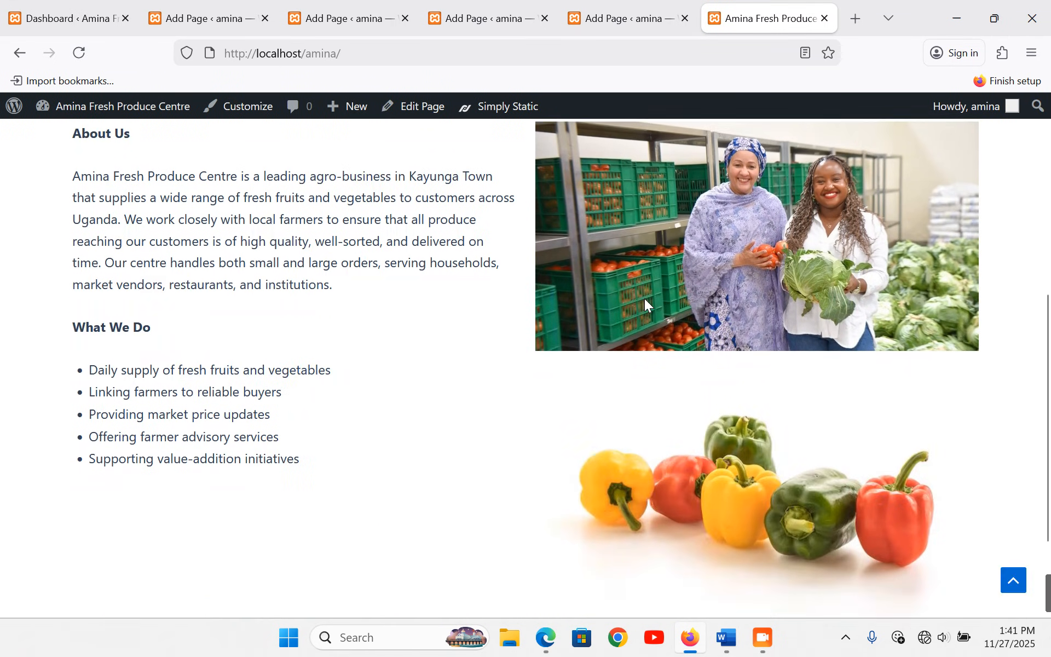
pyautogui.scroll(3, 645, 299)
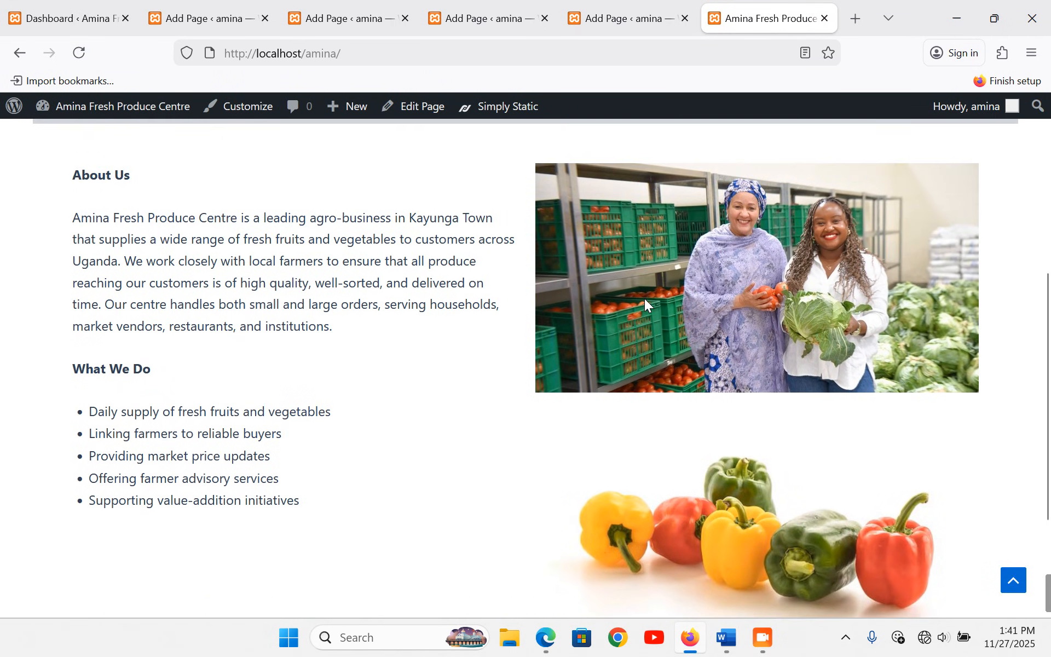
pyautogui.scroll(3, 265, 334)
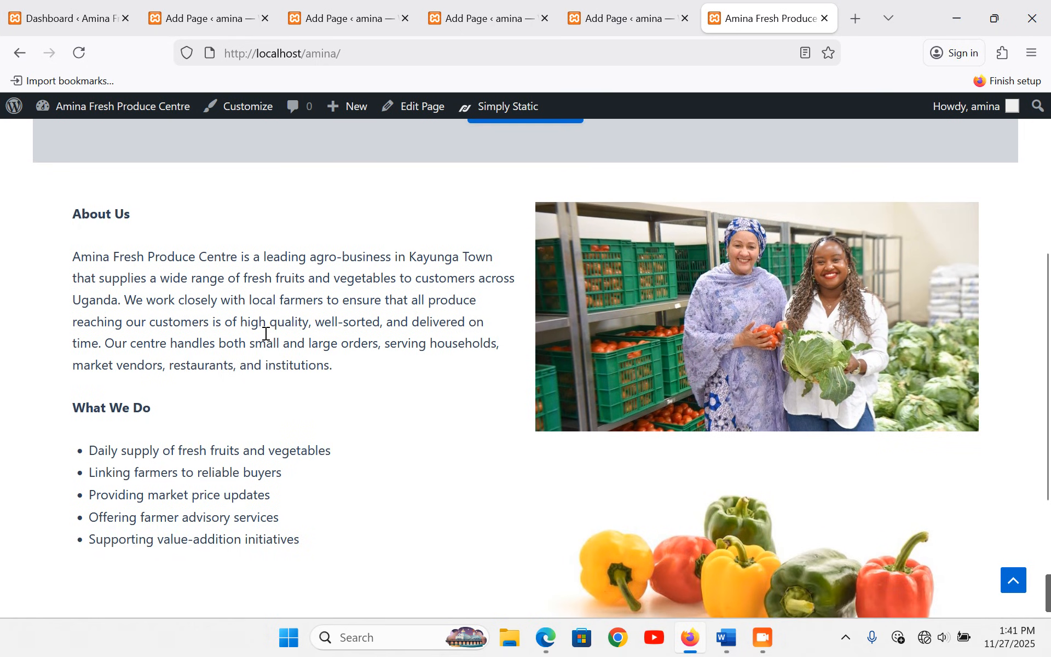
pyautogui.scroll(-6, 297, 338)
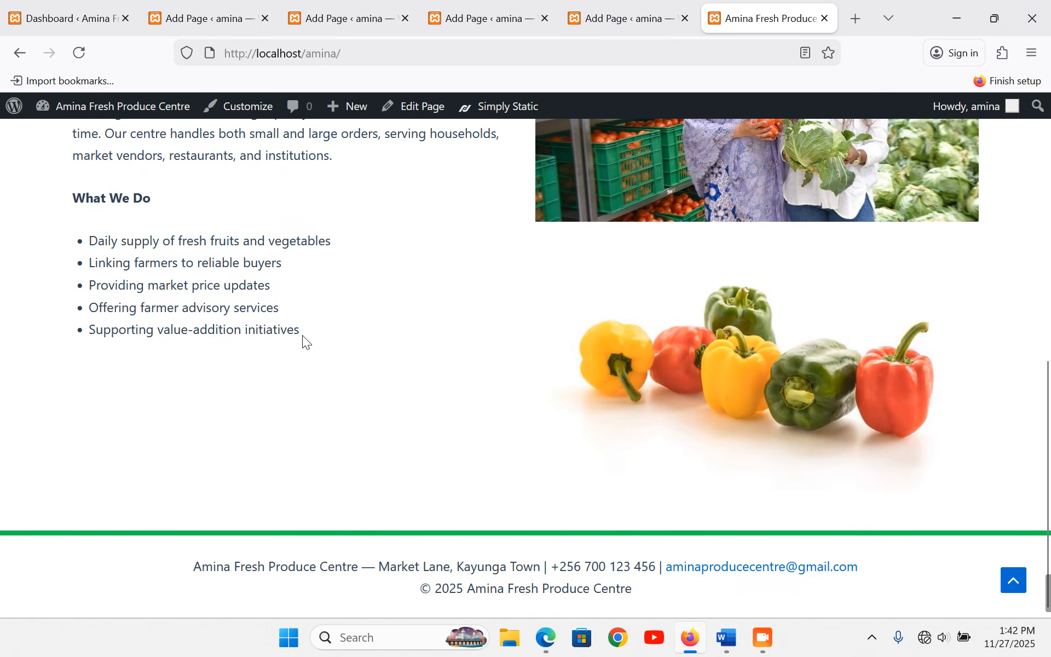
pyautogui.click(727, 638)
pyautogui.scroll(-4, 430, 399)
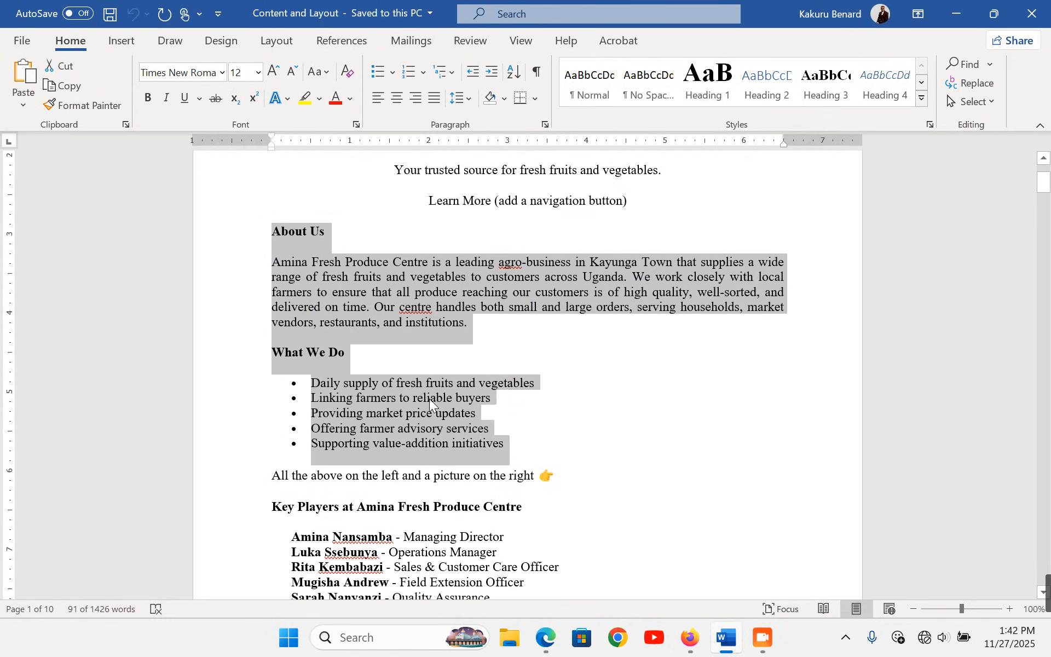
pyautogui.click(216, 462)
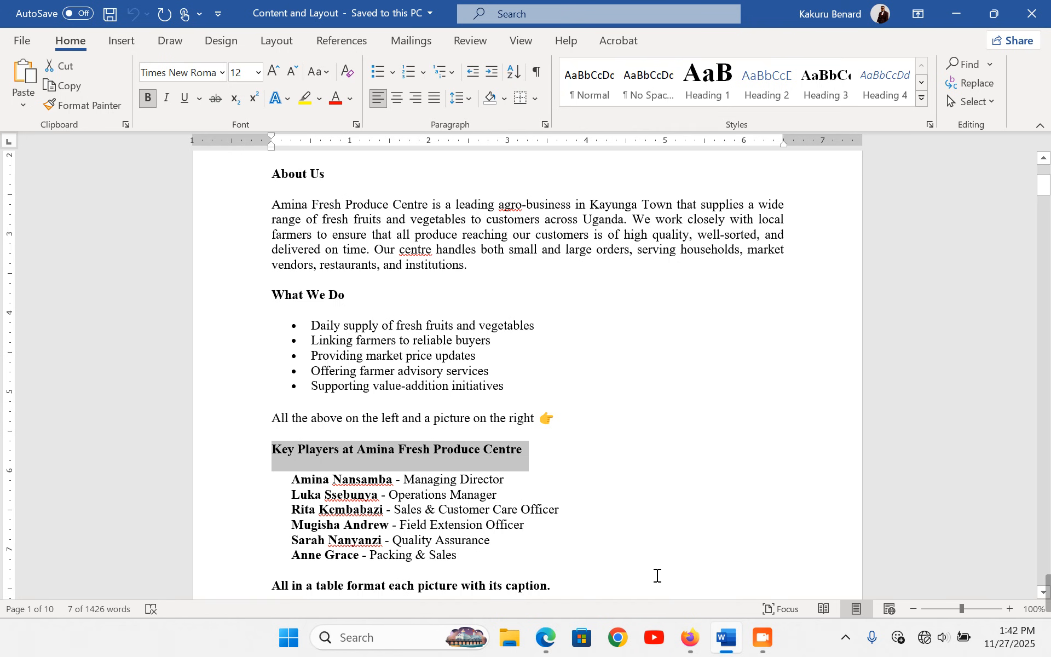
pyautogui.click(689, 637)
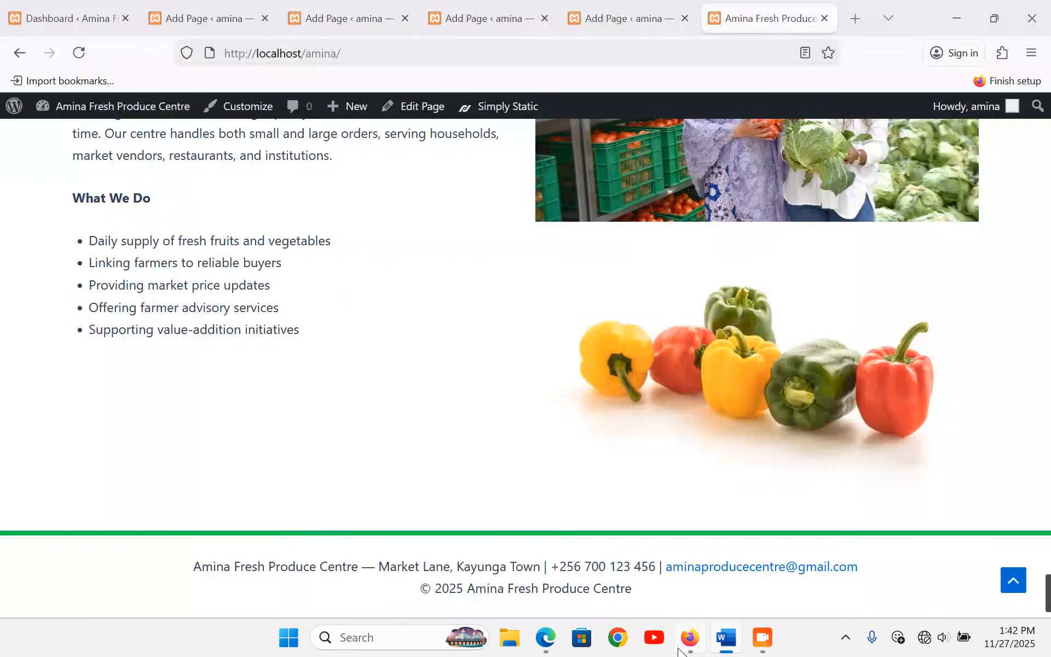
# - Back in the editor, add an empty block below the What We Do list and list block types
pyautogui.scroll(5, 415, 395)
pyautogui.click(166, 1)
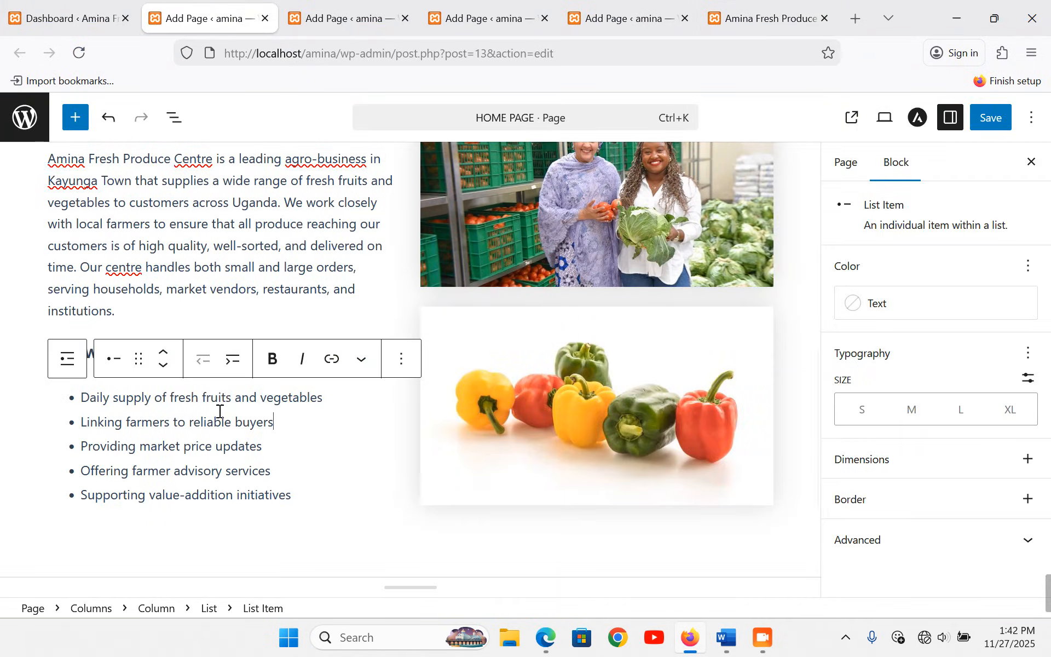
pyautogui.scroll(-3, 222, 411)
pyautogui.click(160, 432)
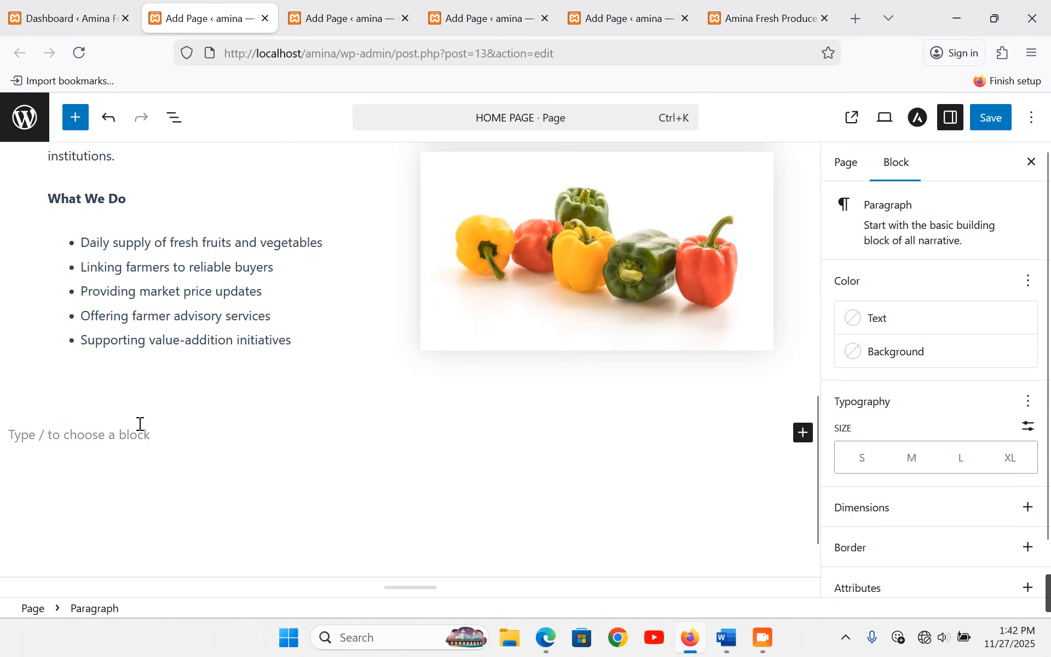
pyautogui.click(803, 435)
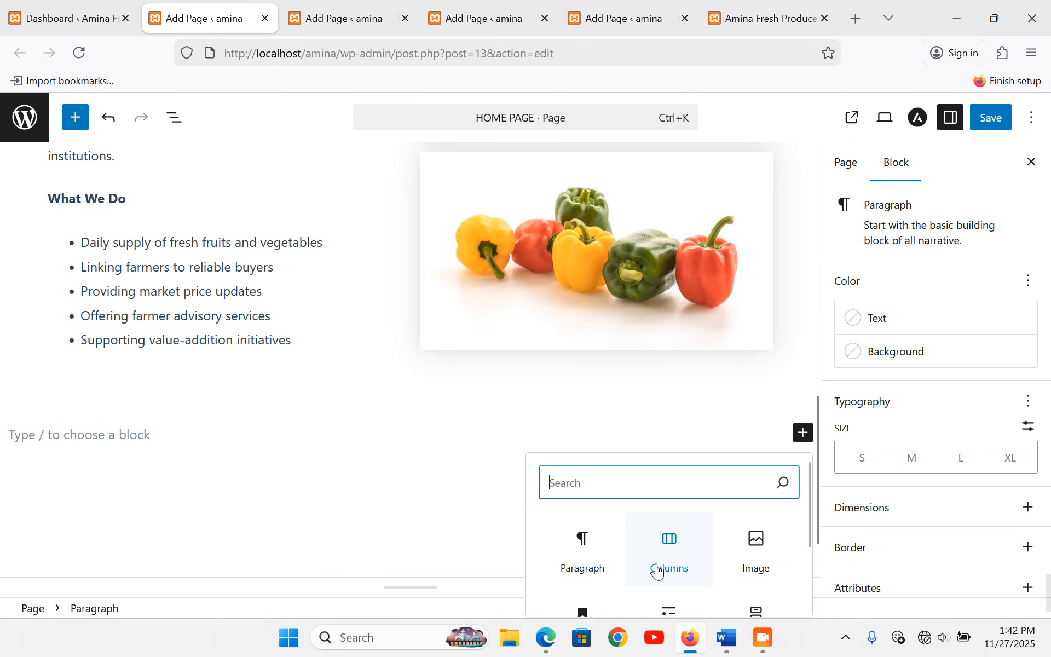
# - Insert a Columns block with three equal columns below the About Us section
pyautogui.click(681, 553)
pyautogui.scroll(-3, 325, 449)
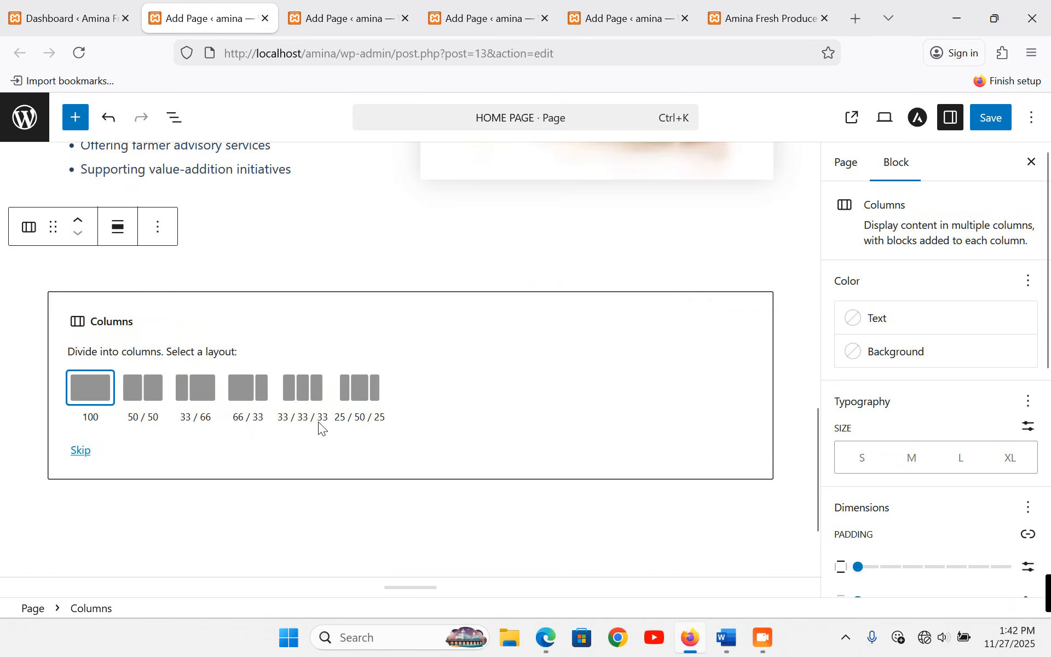
pyautogui.click(300, 387)
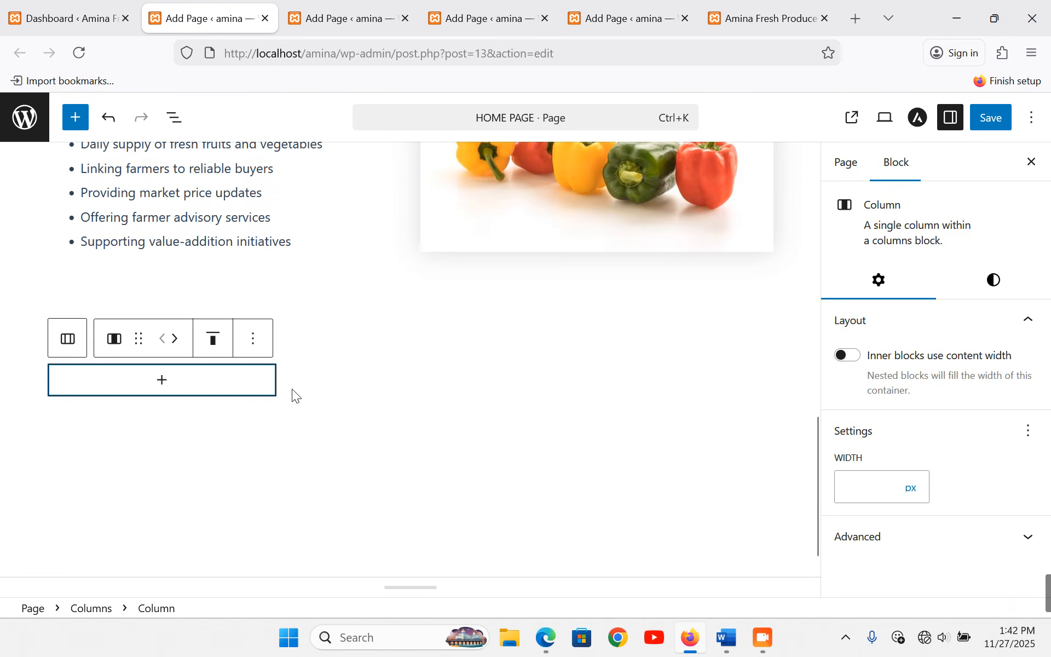
pyautogui.click(162, 379)
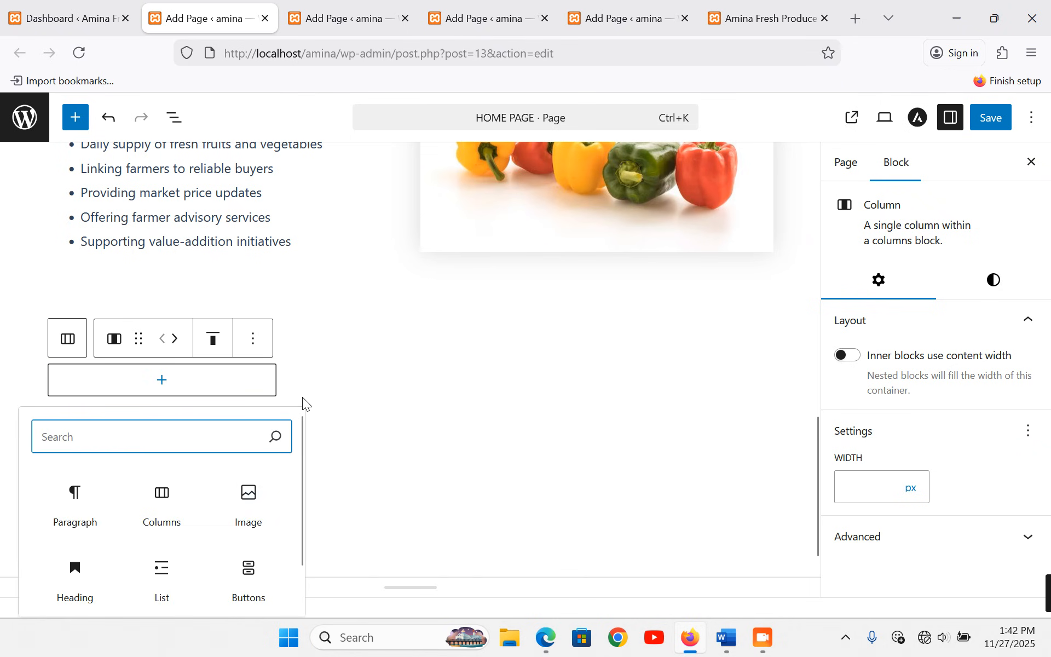
pyautogui.click(350, 364)
pyautogui.click(233, 303)
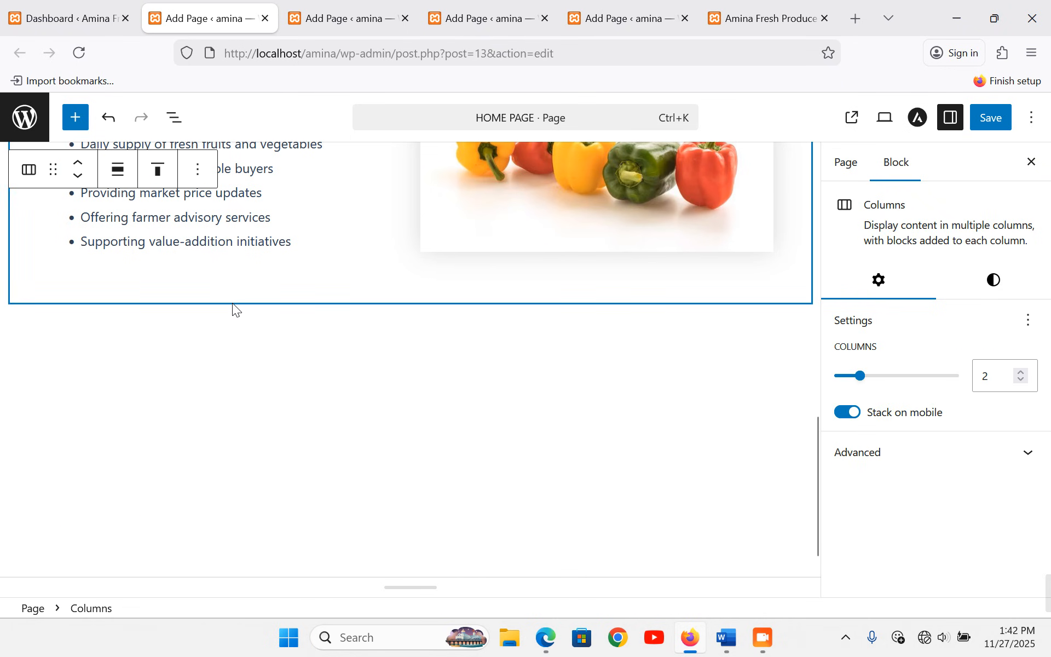
pyautogui.click(603, 343)
# - Add an H2 heading 'Key Players at Amina Fresh Produce Centre' above the three columns
pyautogui.click(425, 310)
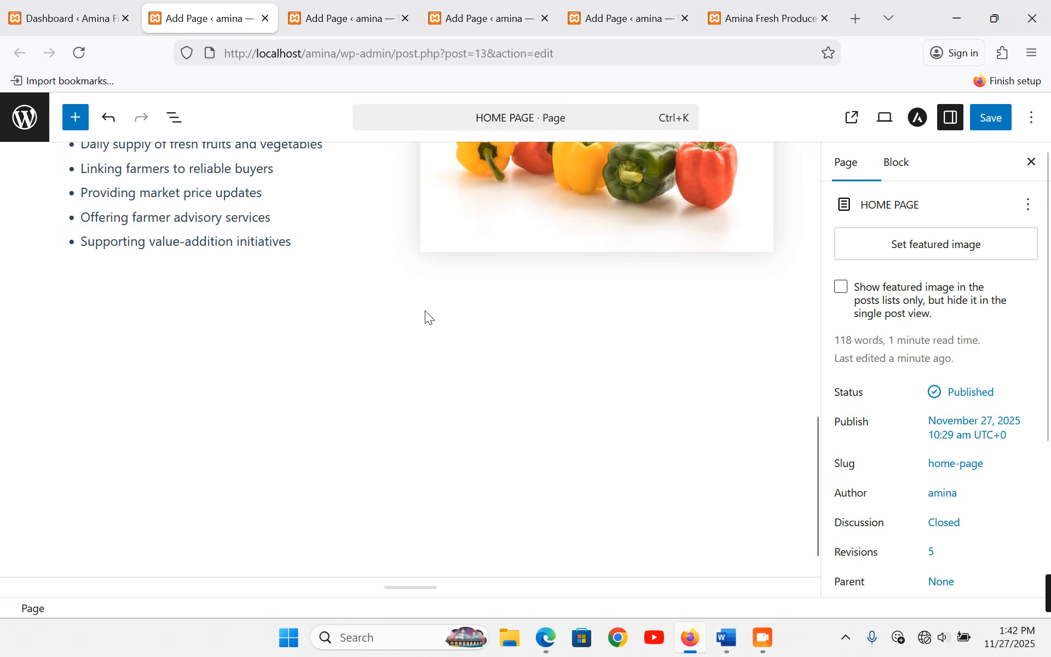
pyautogui.click(405, 328)
pyautogui.click(395, 305)
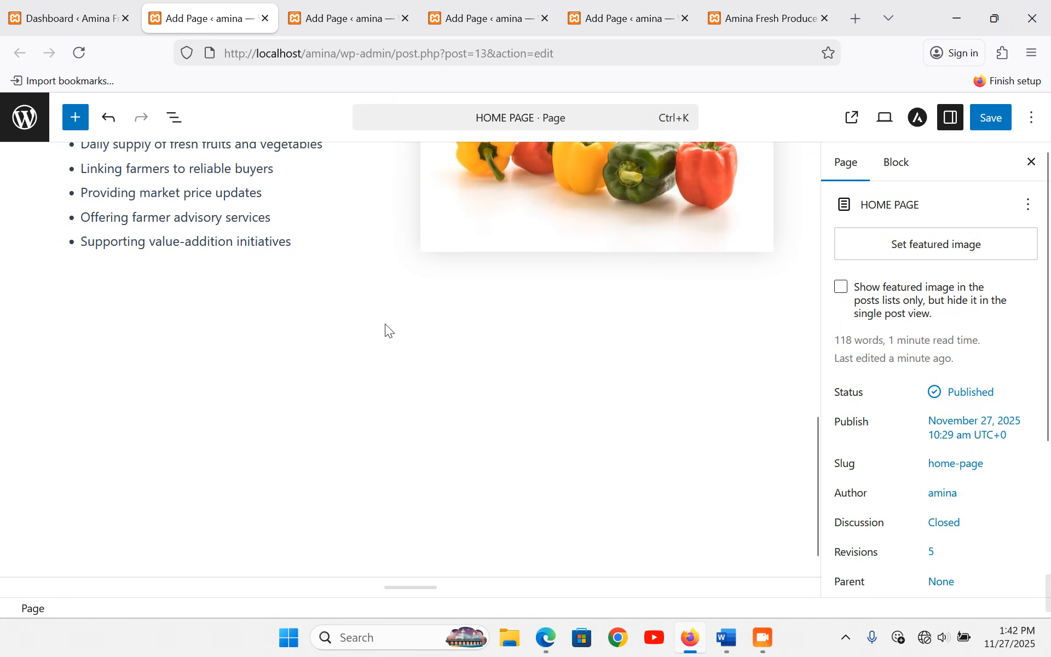
pyautogui.click(382, 322)
pyautogui.click(385, 285)
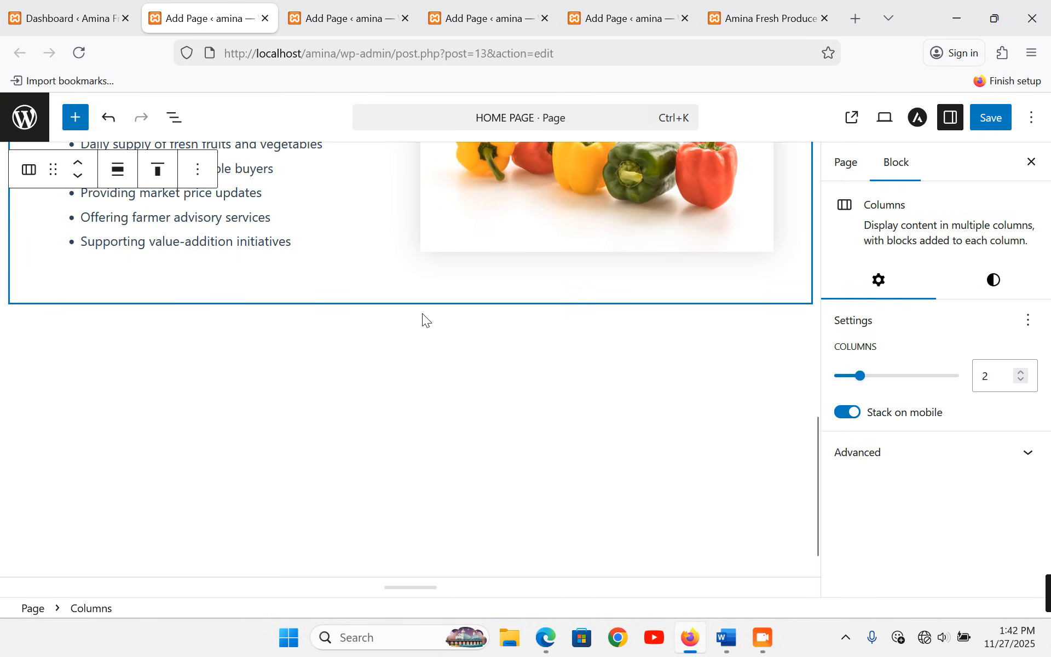
pyautogui.click(413, 335)
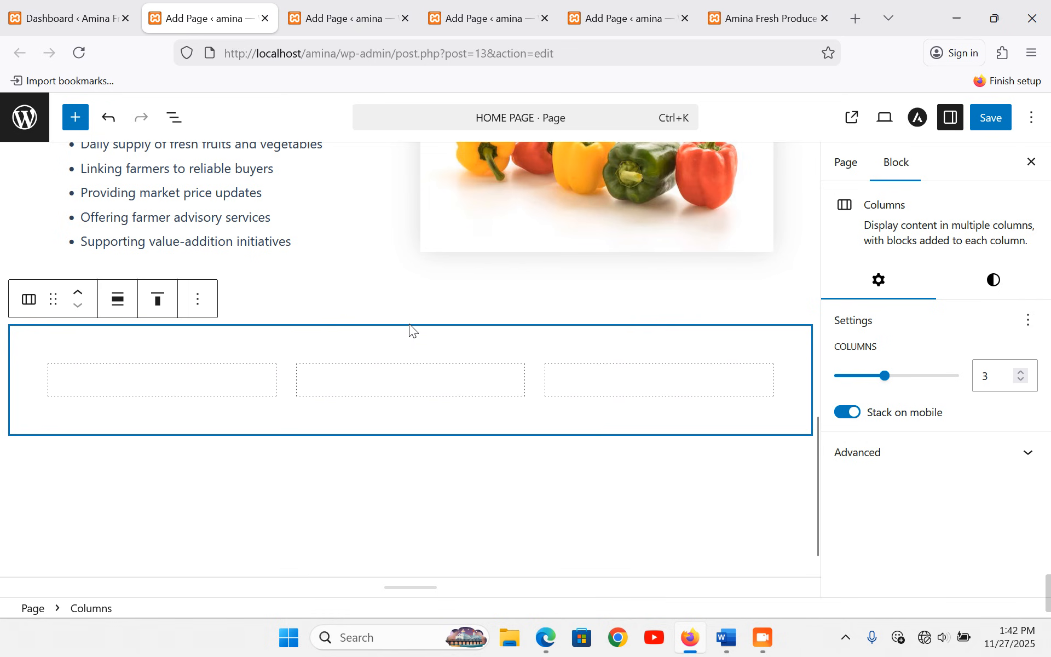
pyautogui.click(412, 310)
pyautogui.click(408, 320)
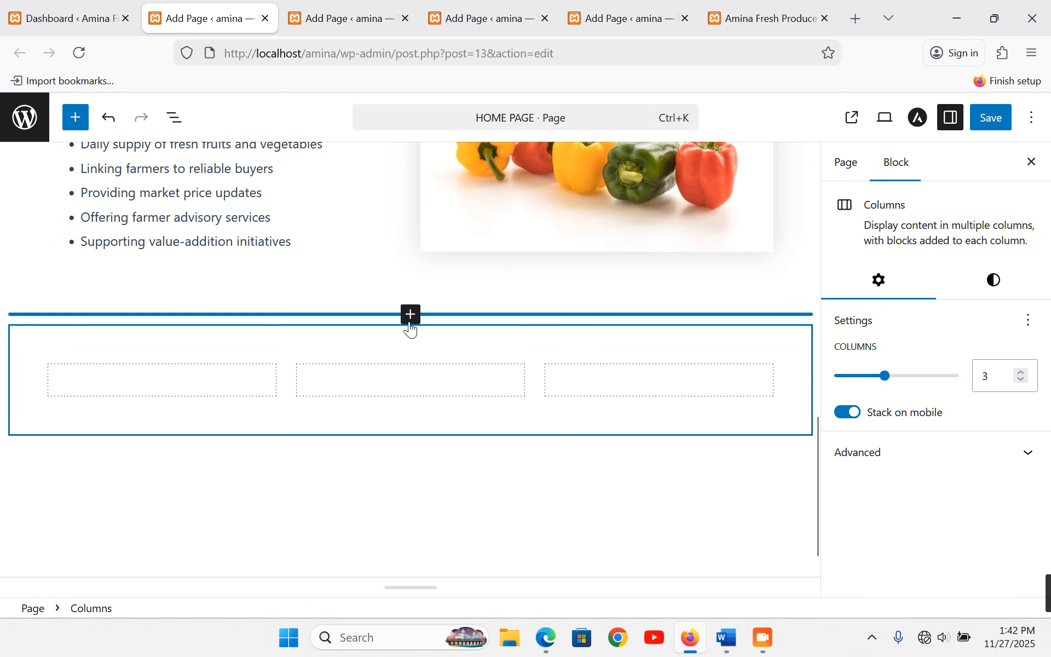
pyautogui.click(410, 316)
pyautogui.click(338, 515)
pyautogui.write('Key Players at Amina Fresh Produce Centre')
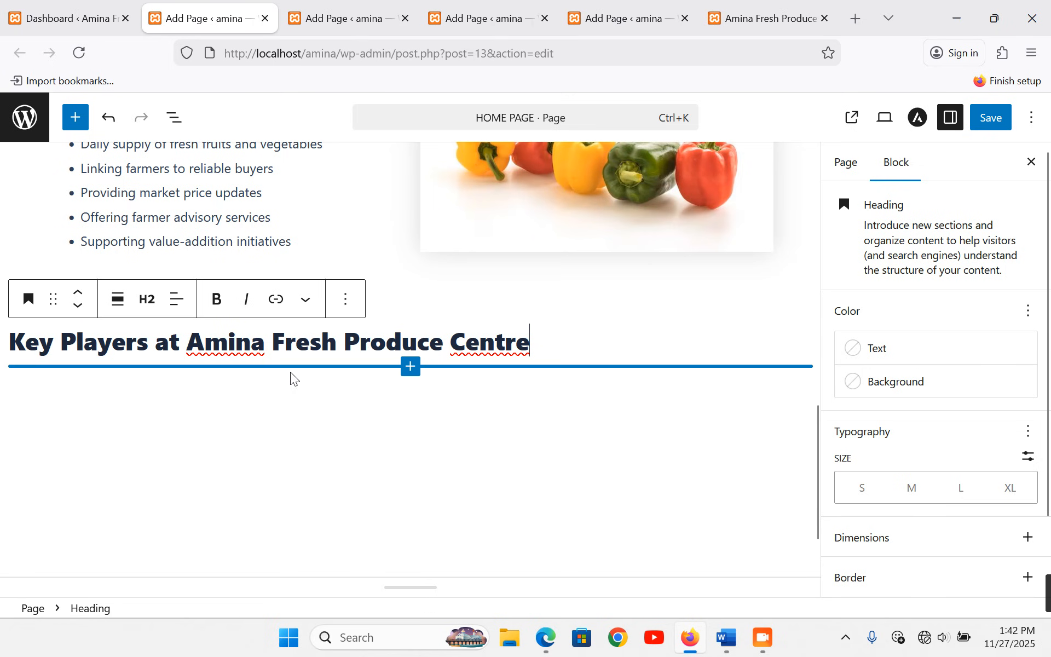
# - Open the first column's block picker and select the first staff member's name and role in Word
pyautogui.click(263, 409)
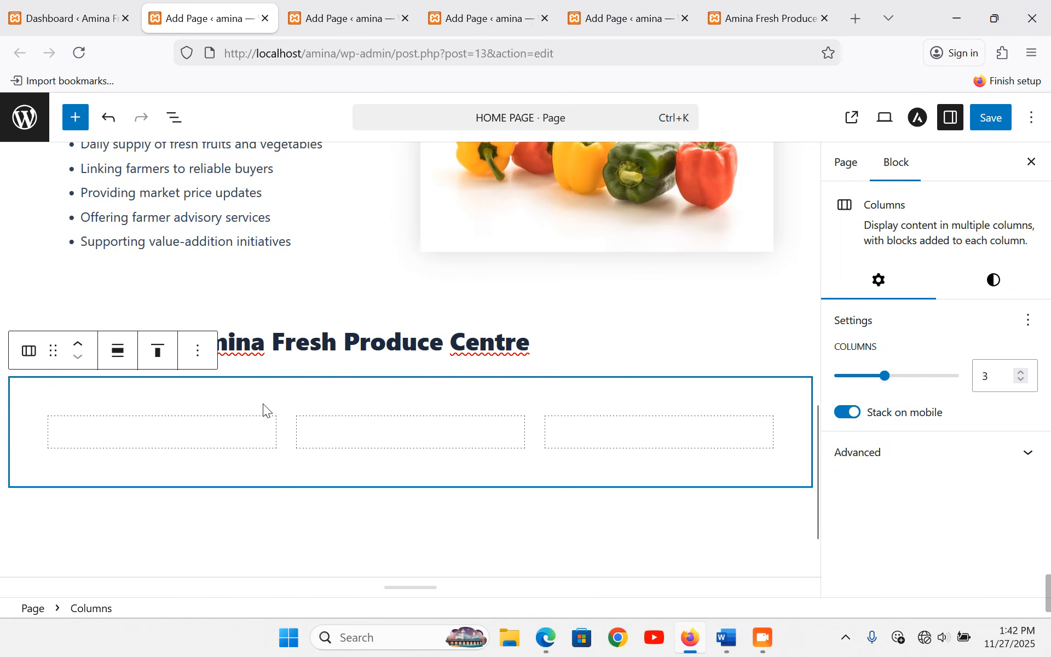
pyautogui.click(216, 436)
pyautogui.click(162, 438)
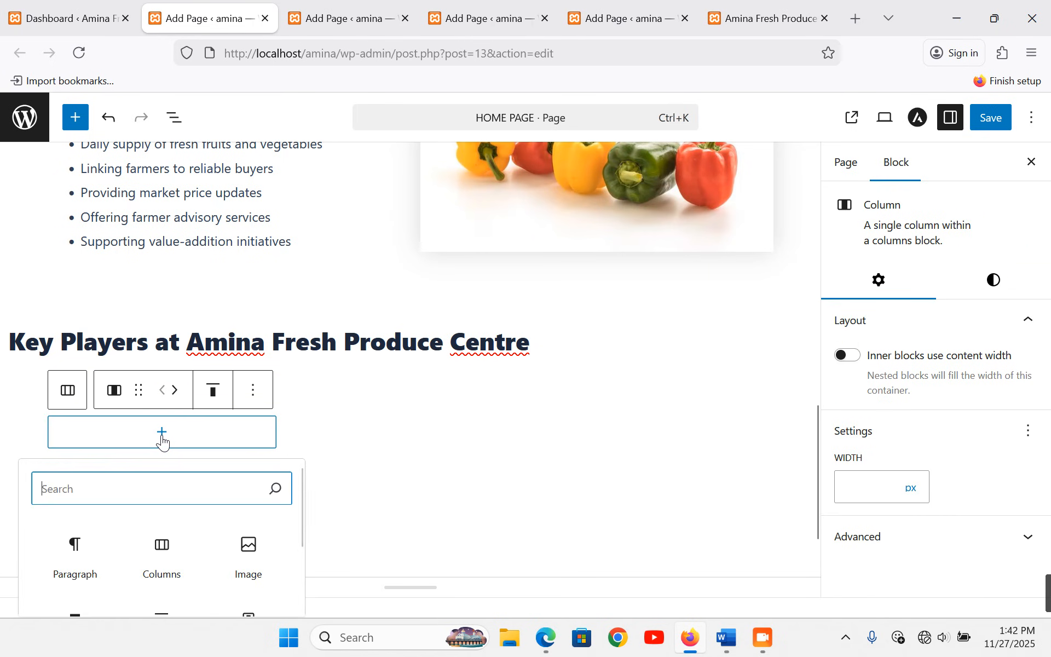
pyautogui.click(733, 651)
pyautogui.scroll(-5, 430, 345)
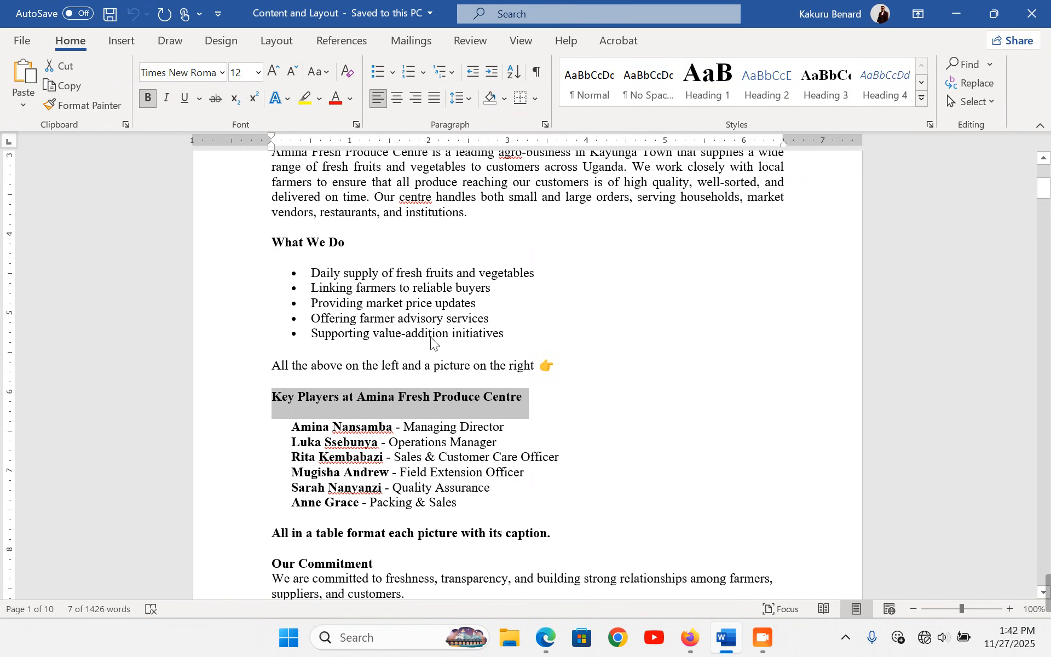
pyautogui.click(225, 244)
pyautogui.hotkey('ctrl', 'c')
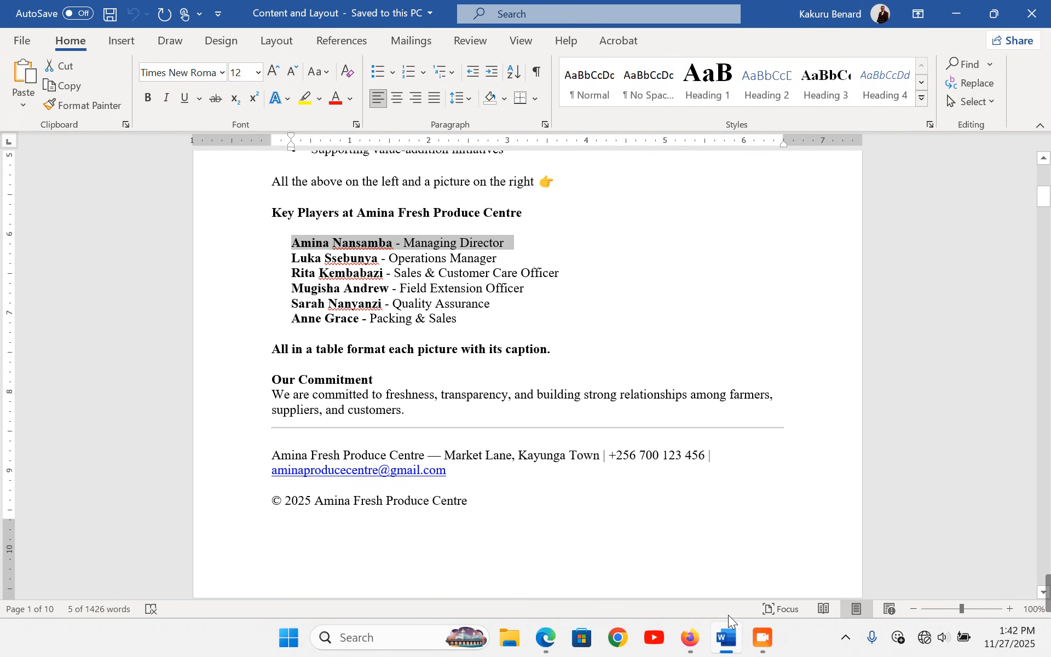
pyautogui.click(654, 638)
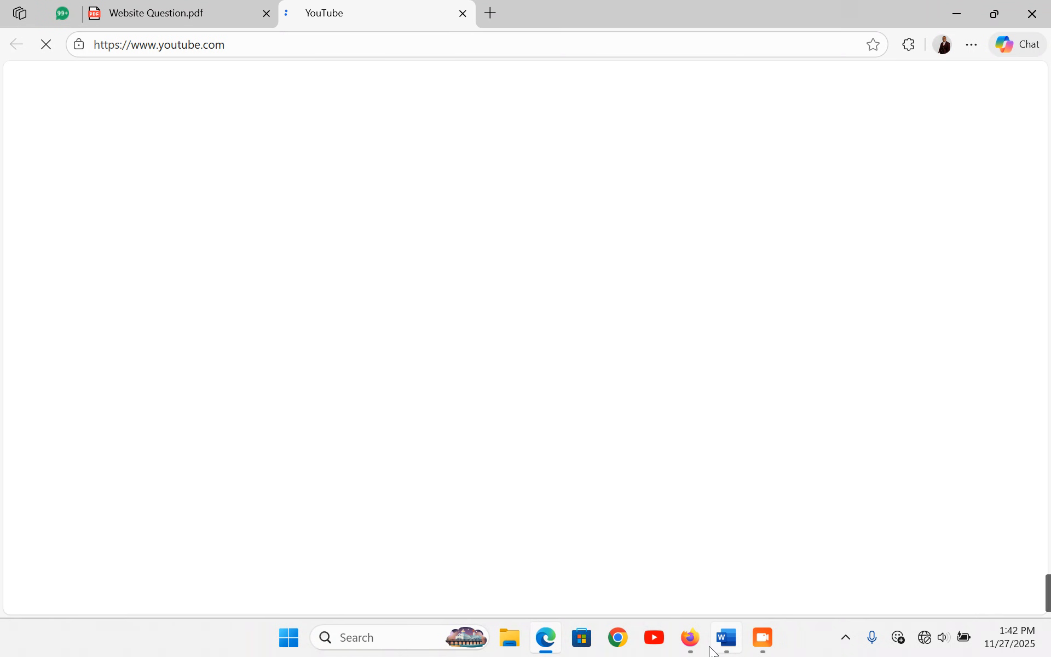
pyautogui.click(691, 638)
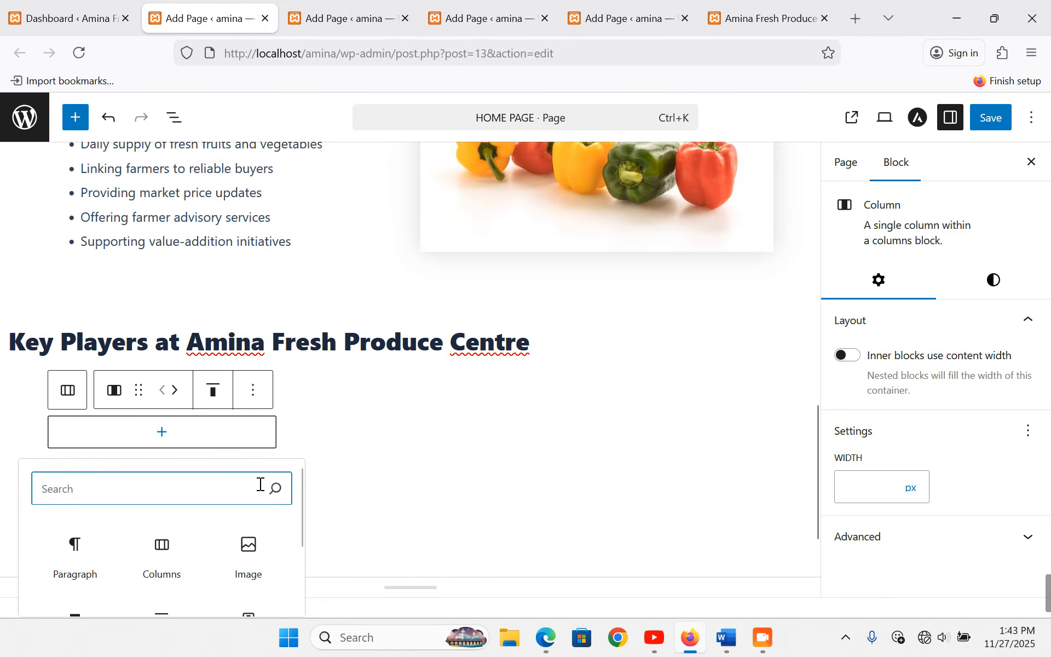
# - Upload the first staff photo into the first column and crop it to Standard 4:3
pyautogui.click(254, 556)
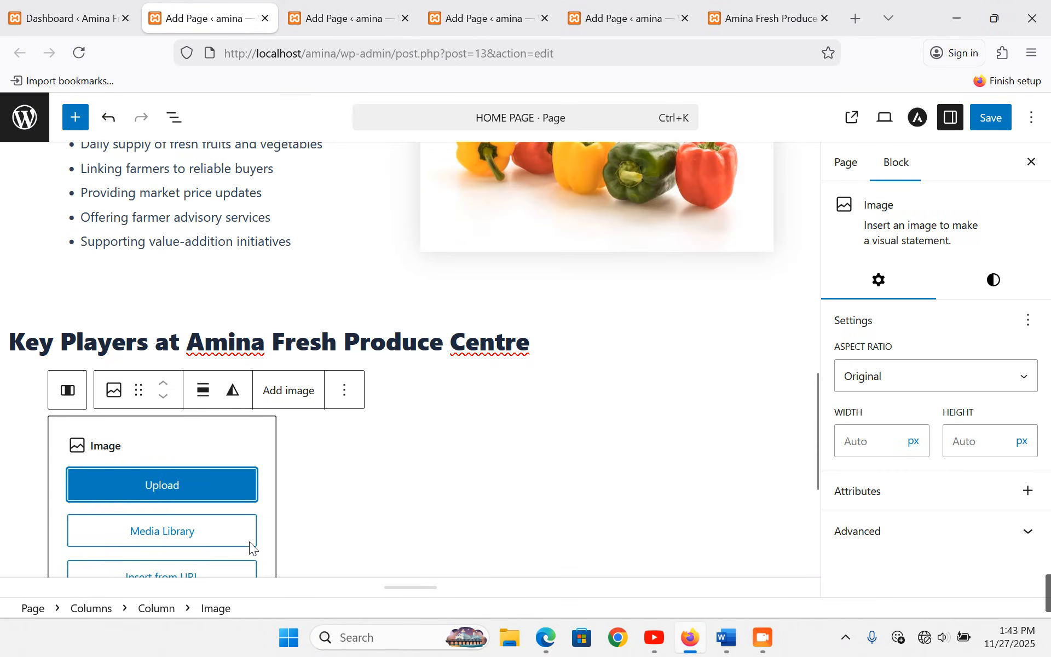
pyautogui.click(186, 539)
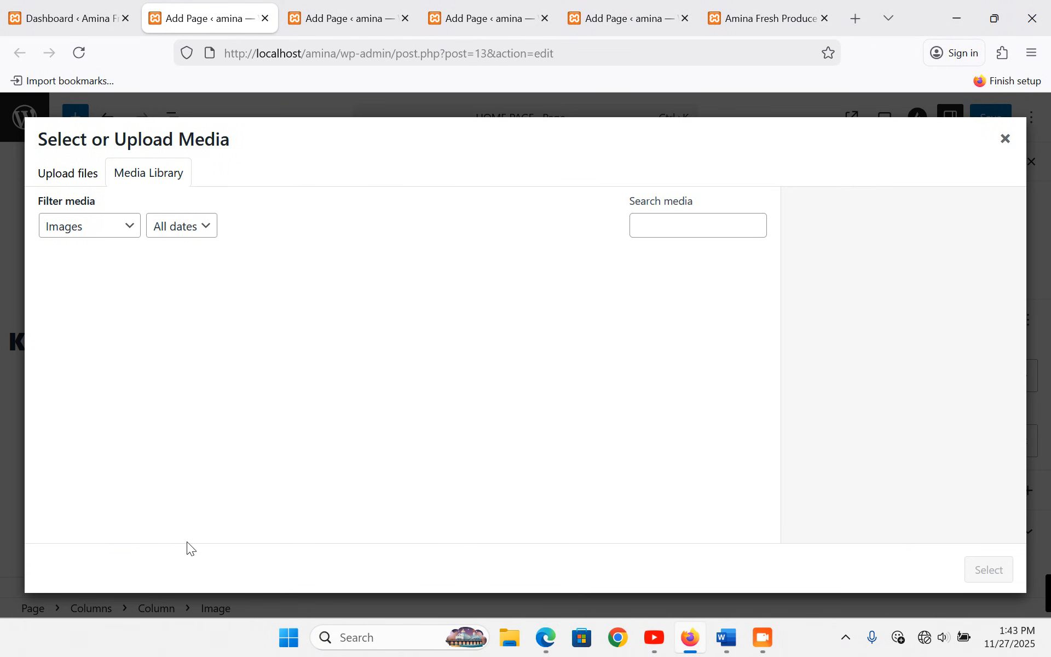
pyautogui.click(68, 172)
pyautogui.click(506, 388)
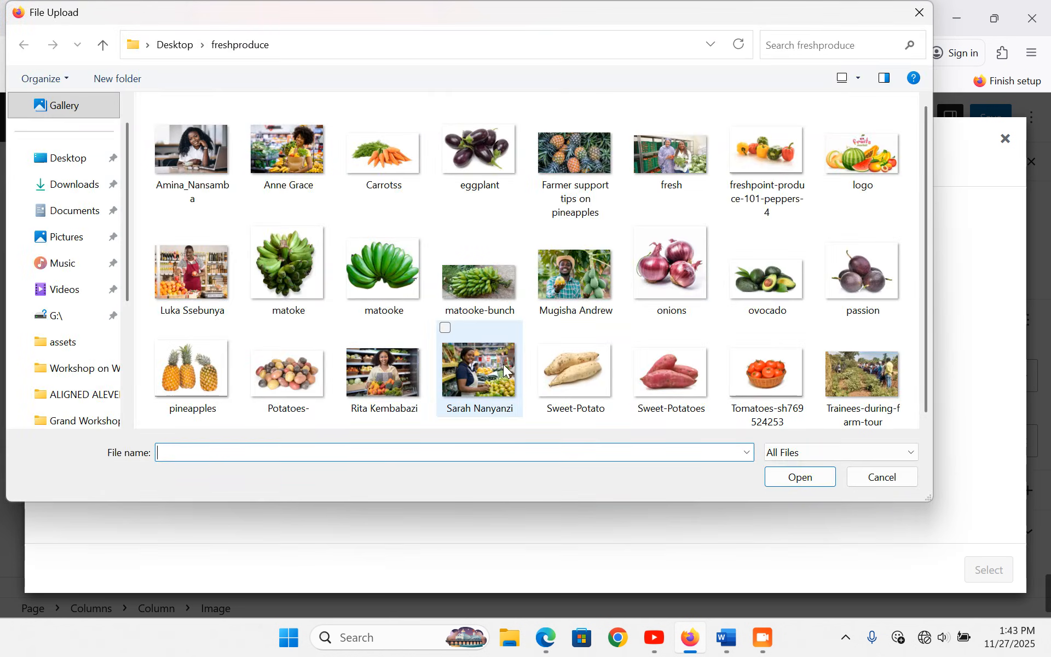
pyautogui.doubleClick(202, 156)
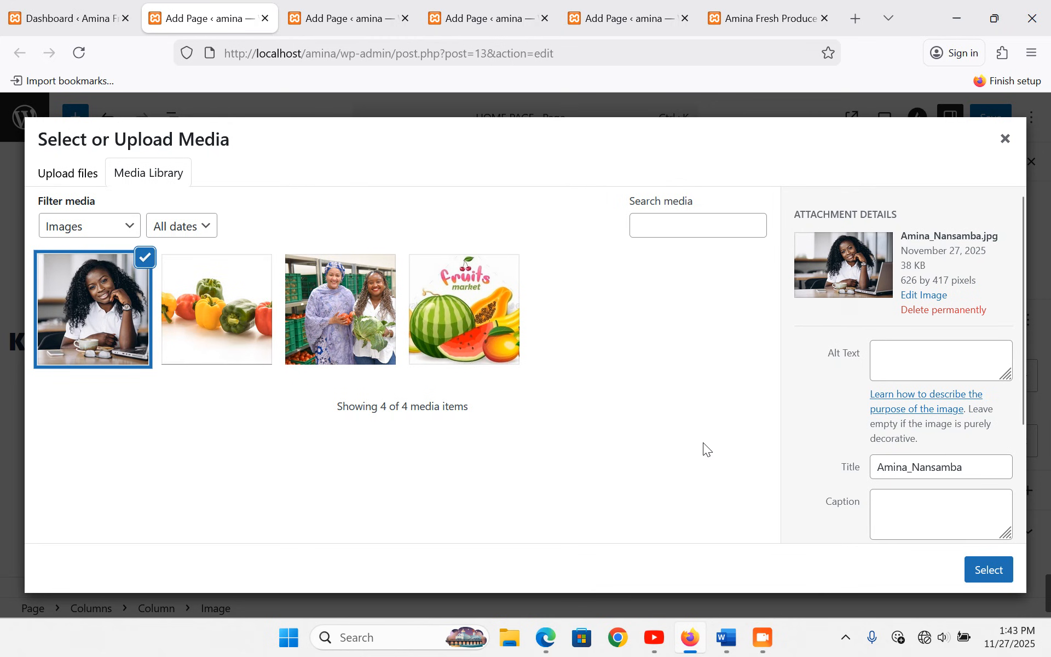
pyautogui.click(995, 573)
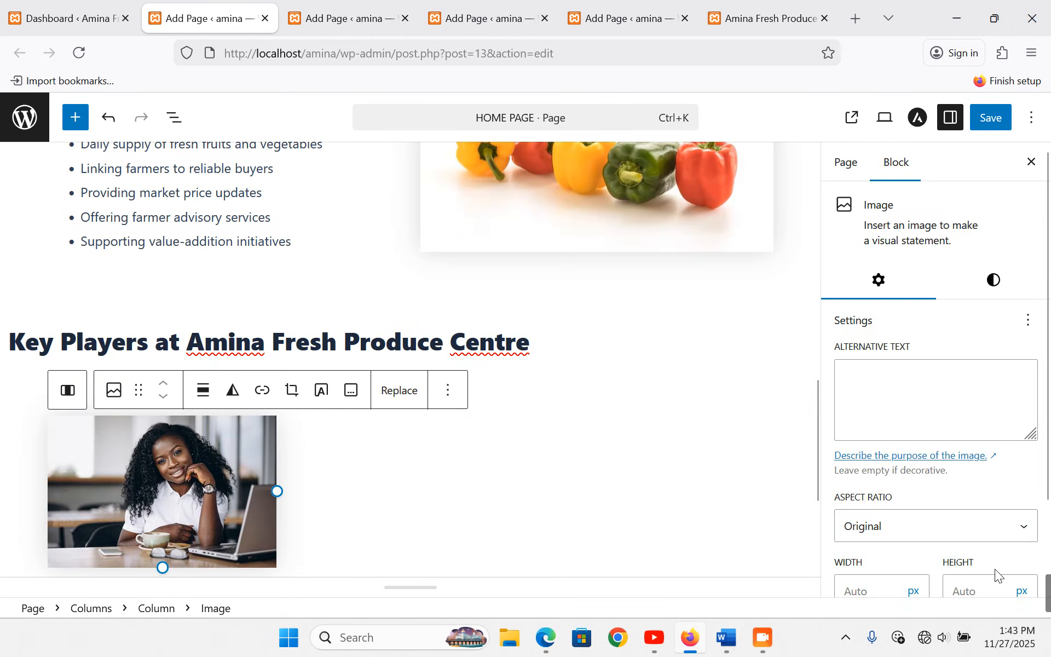
pyautogui.scroll(-3, 643, 438)
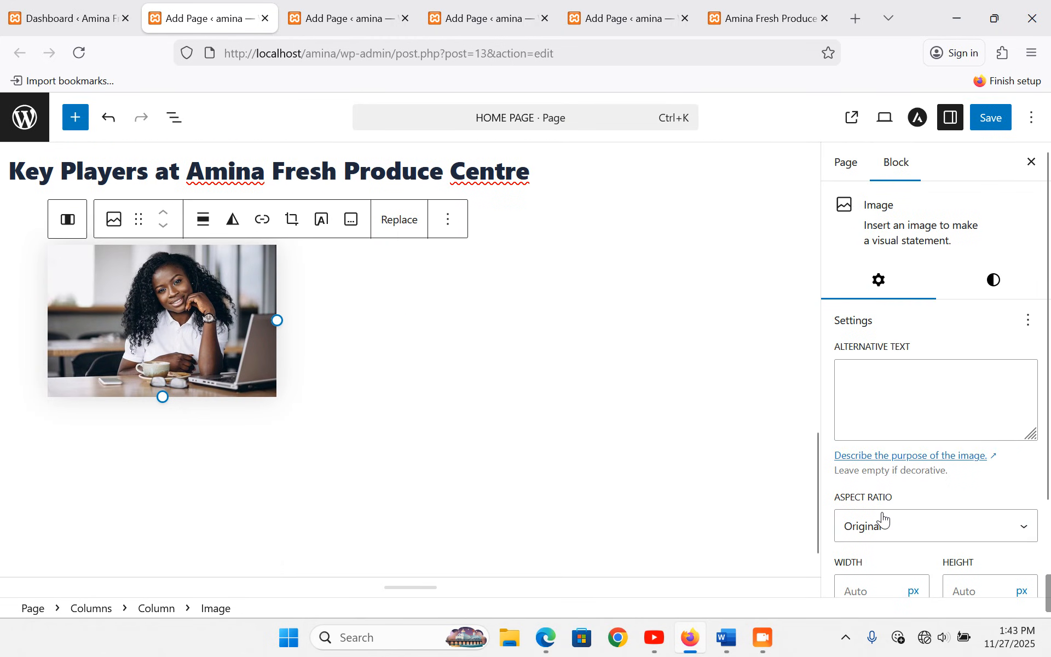
pyautogui.scroll(-2, 885, 521)
pyautogui.click(889, 426)
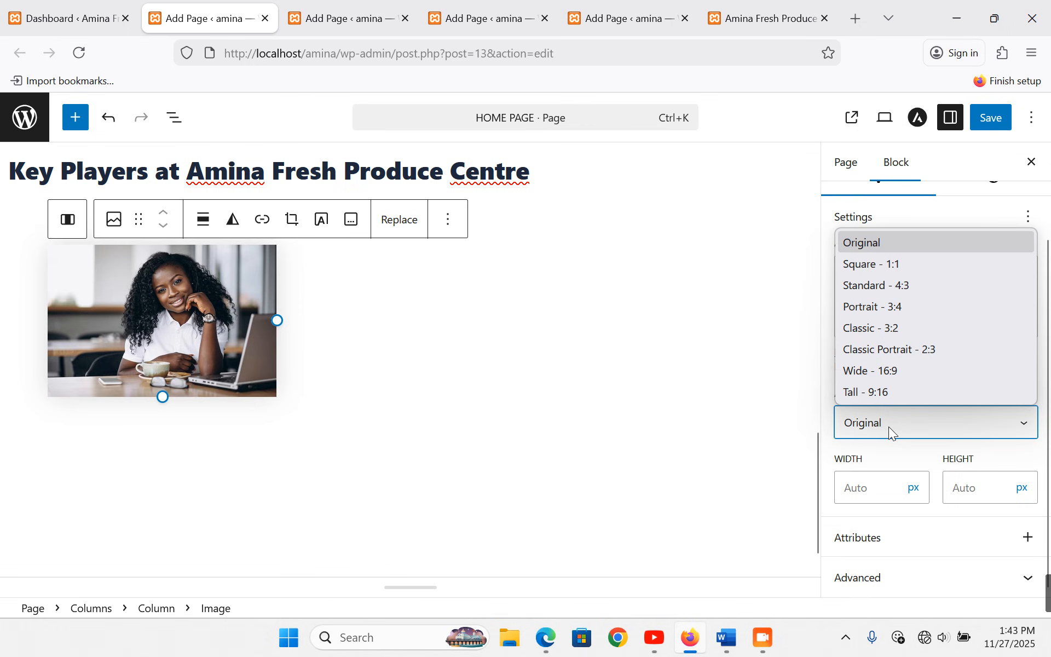
pyautogui.click(892, 285)
# - Caption the photo with the bold name above a plain 'Managing Director' line
pyautogui.click(353, 221)
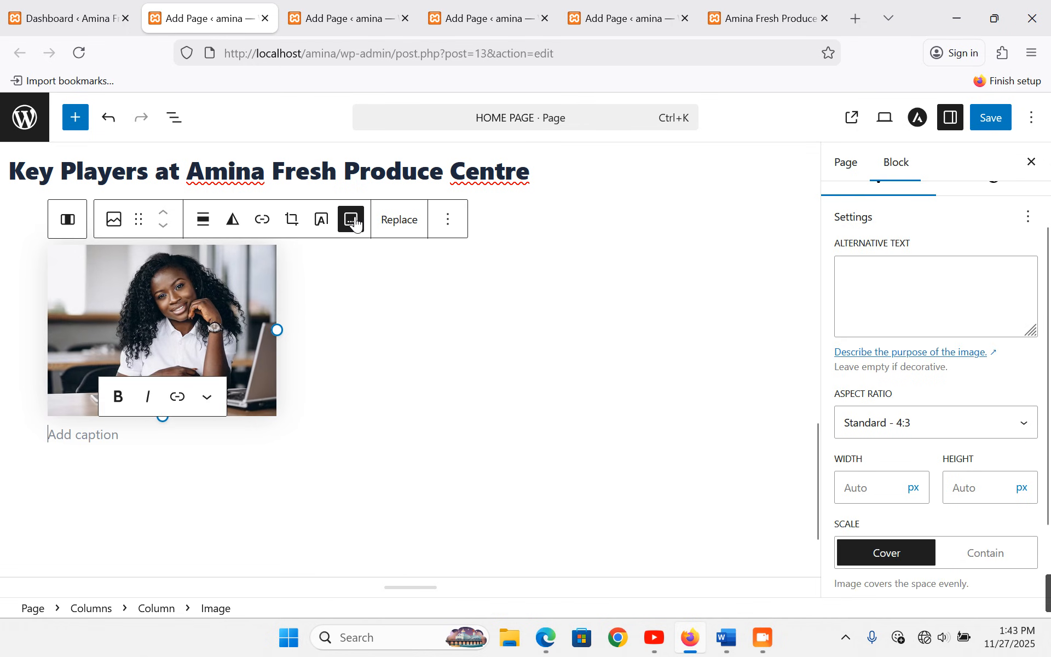
pyautogui.hotkey('ctrl', 'v')
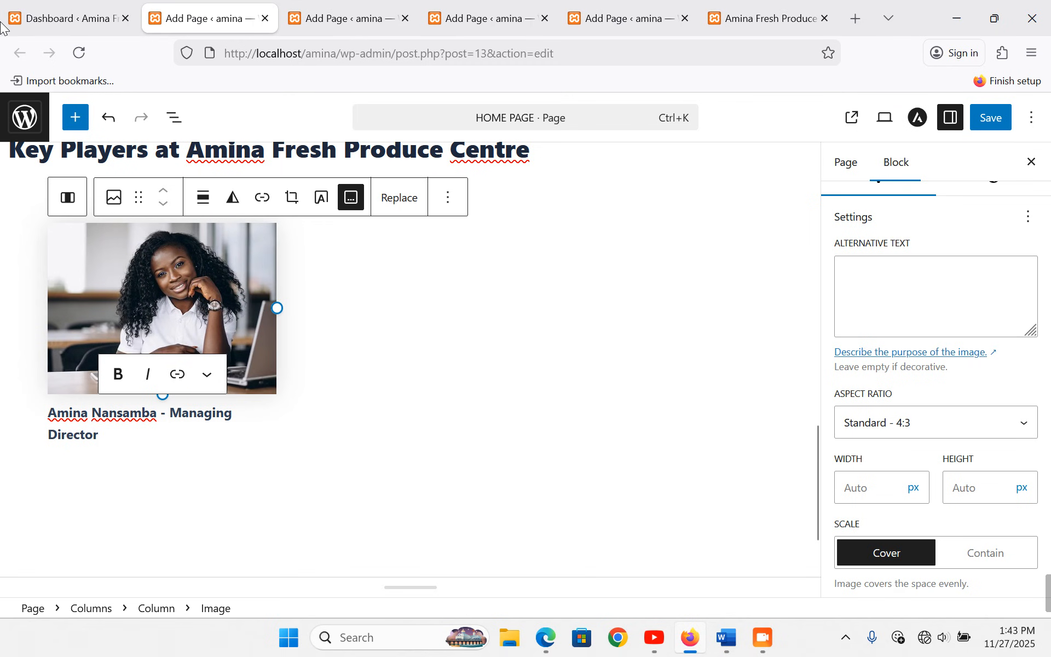
pyautogui.hotkey('ctrl', 'a')
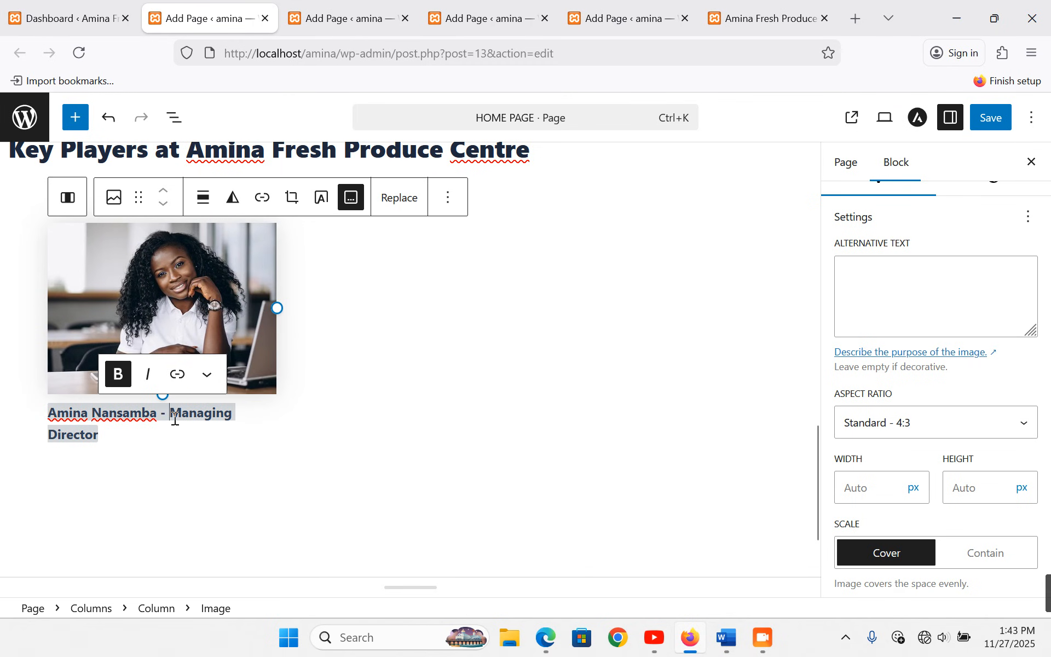
pyautogui.press('BackSpace')
pyautogui.press('BackSpace')
pyautogui.press('BackSpace')
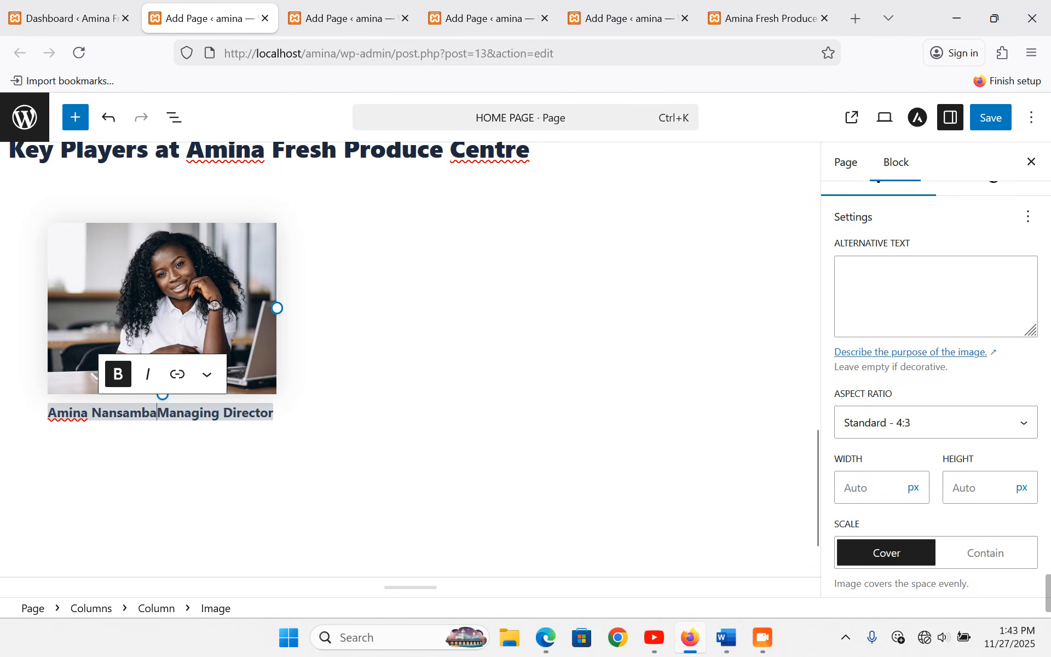
pyautogui.hotkey('shift', 'Return')
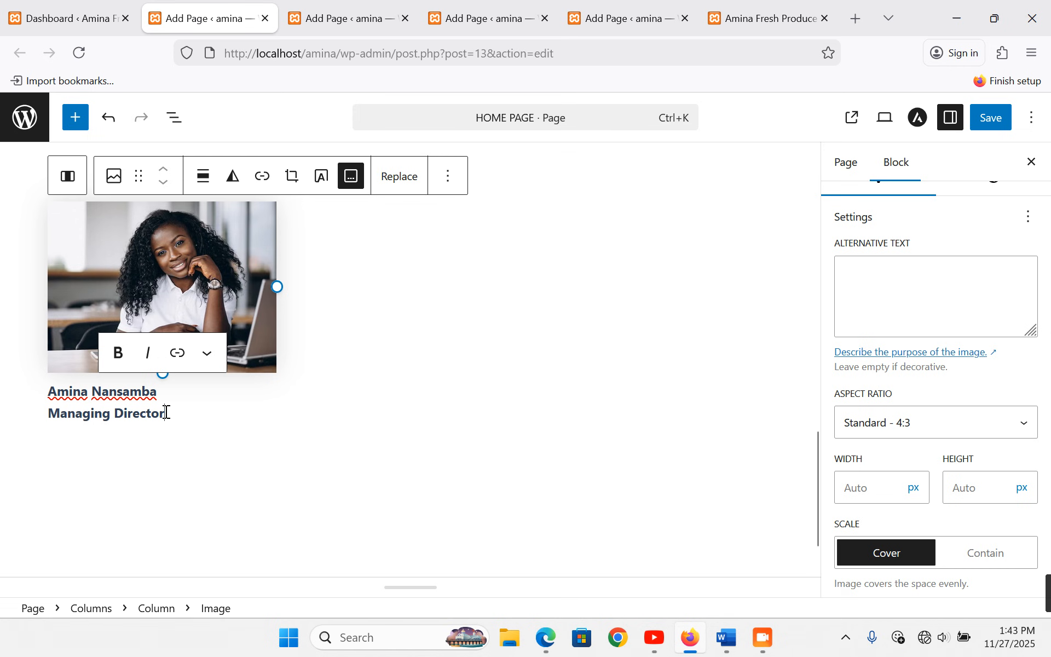
pyautogui.moveTo(166, 413); pyautogui.dragTo(48, 417)
pyautogui.hotkey('ctrl', 'b')
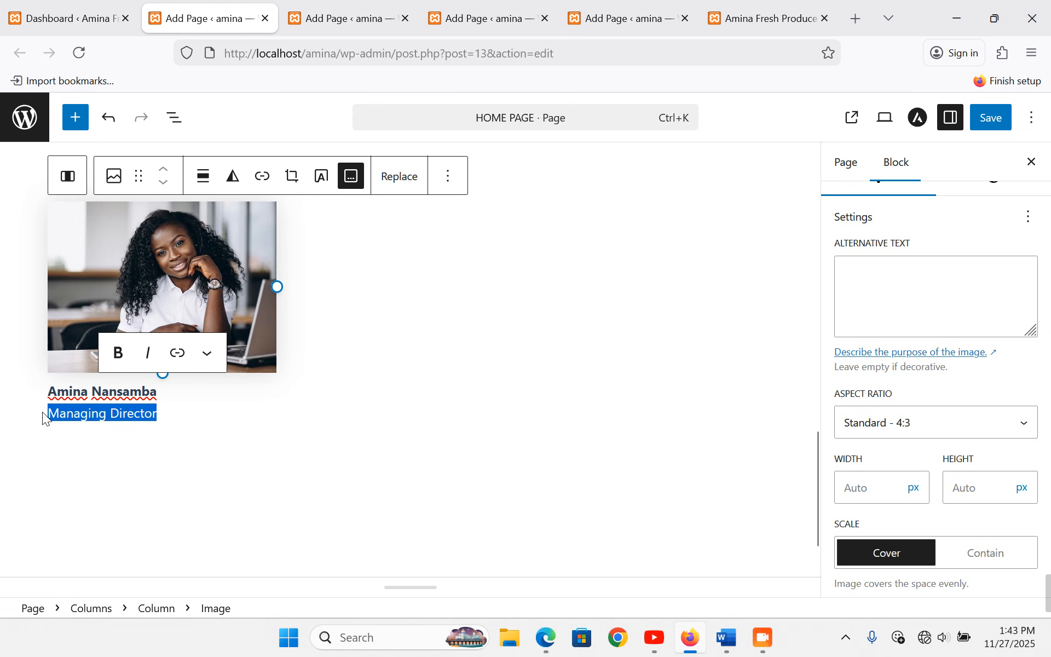
pyautogui.click(378, 299)
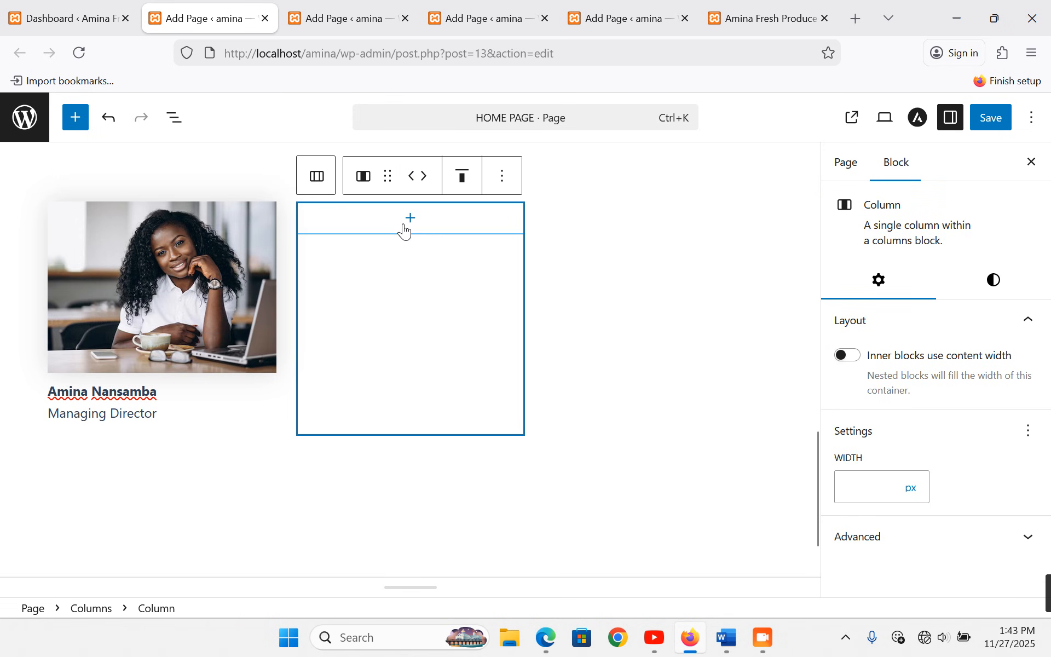
# - Add an image block to the second column, open the upload file picker, and select the second staff member's line in Word
pyautogui.click(405, 226)
pyautogui.click(494, 333)
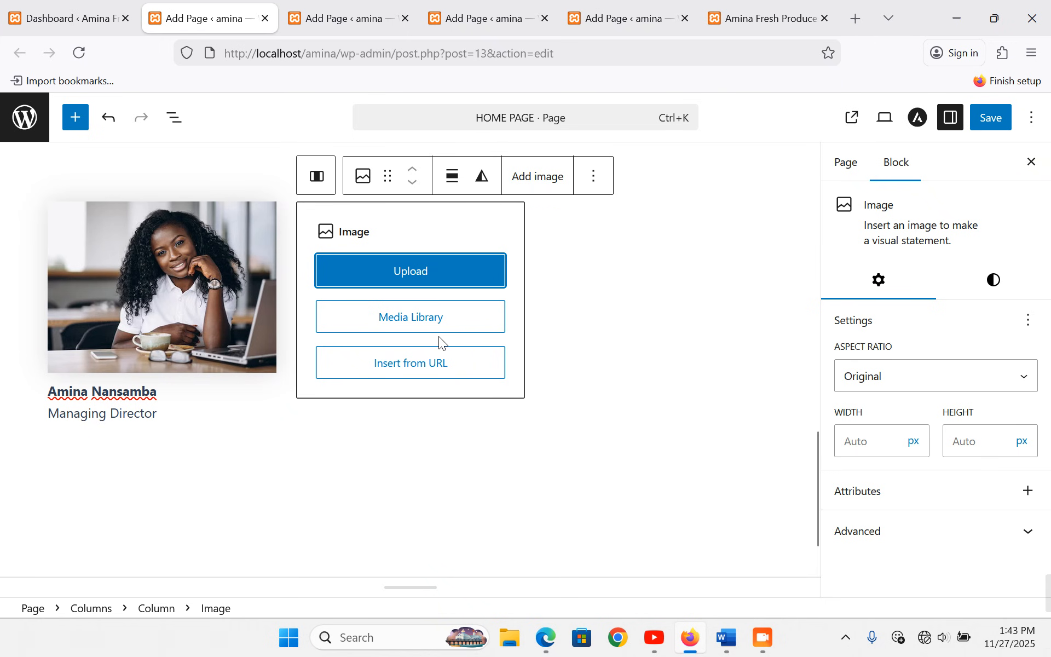
pyautogui.click(412, 328)
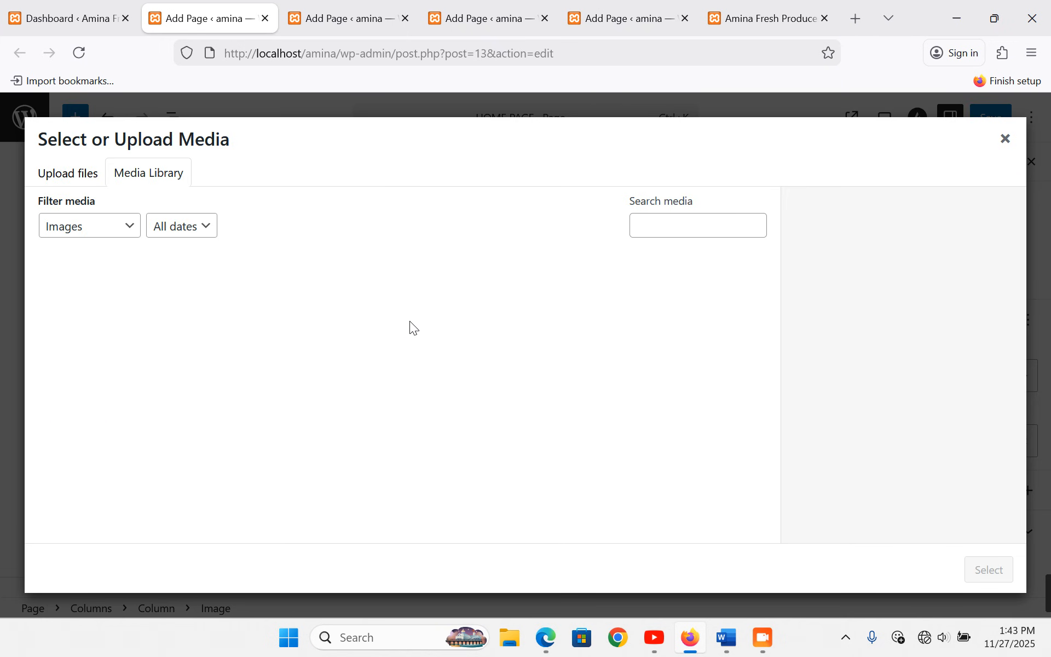
pyautogui.click(76, 174)
pyautogui.click(521, 393)
pyautogui.click(730, 651)
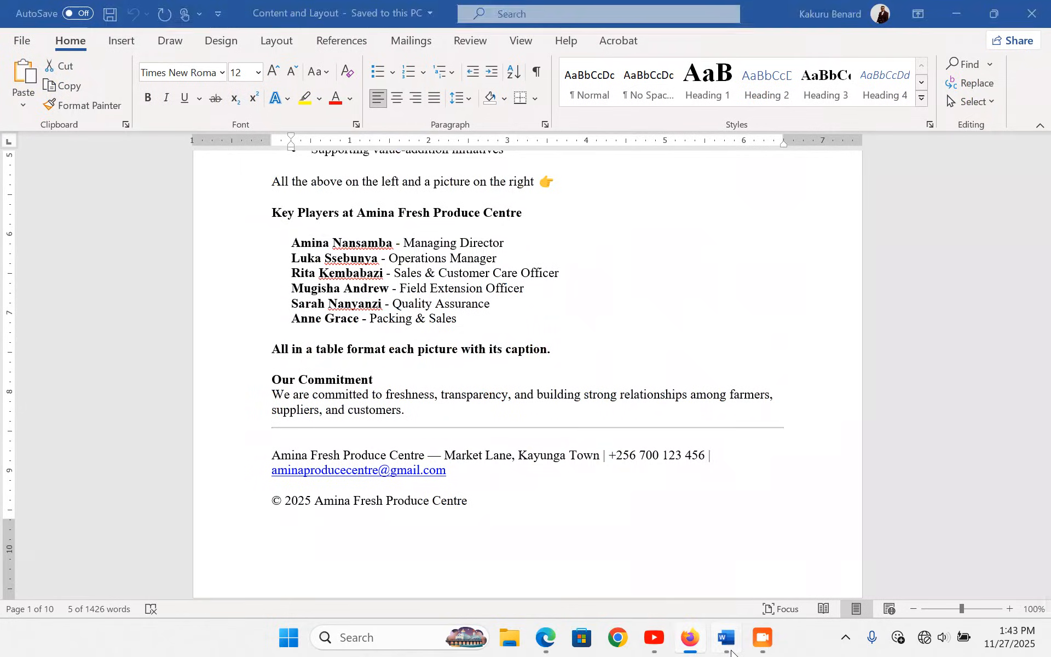
pyautogui.click(258, 263)
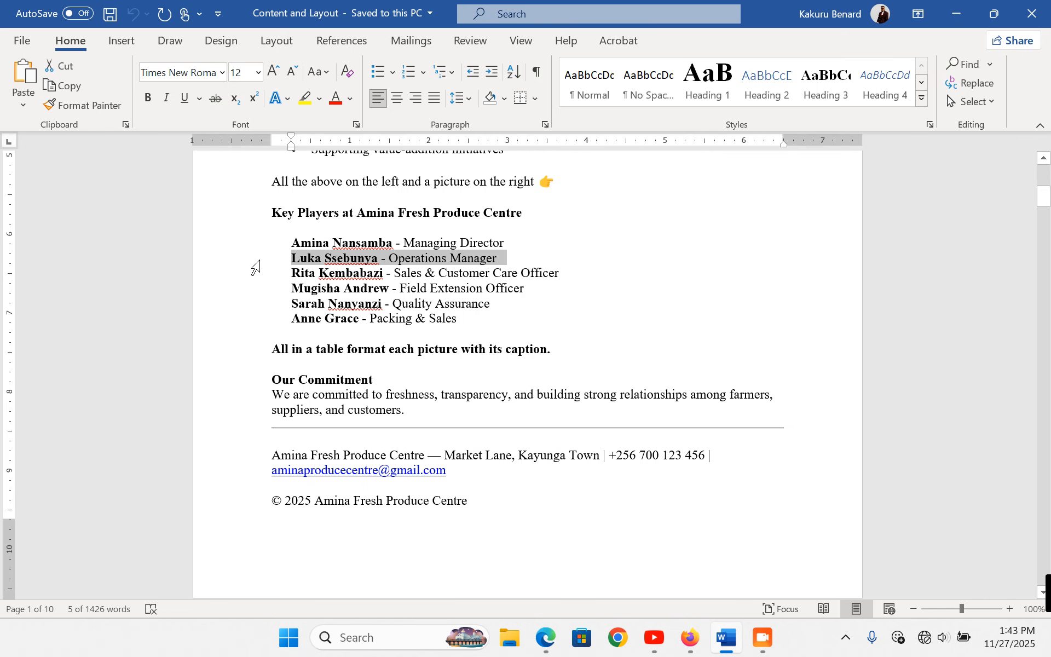
pyautogui.click(685, 651)
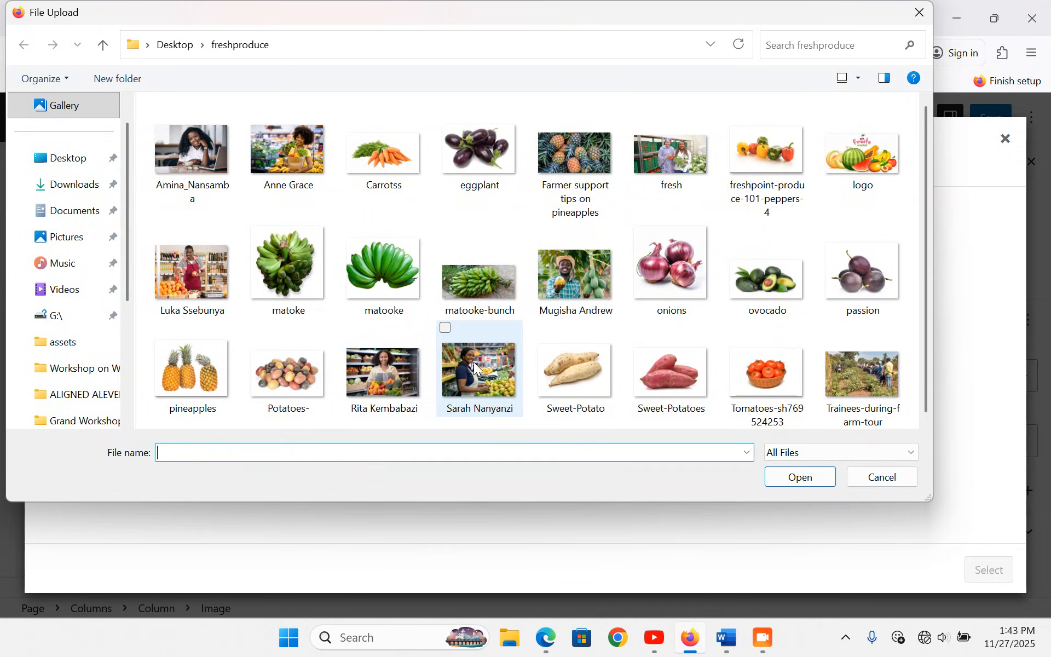
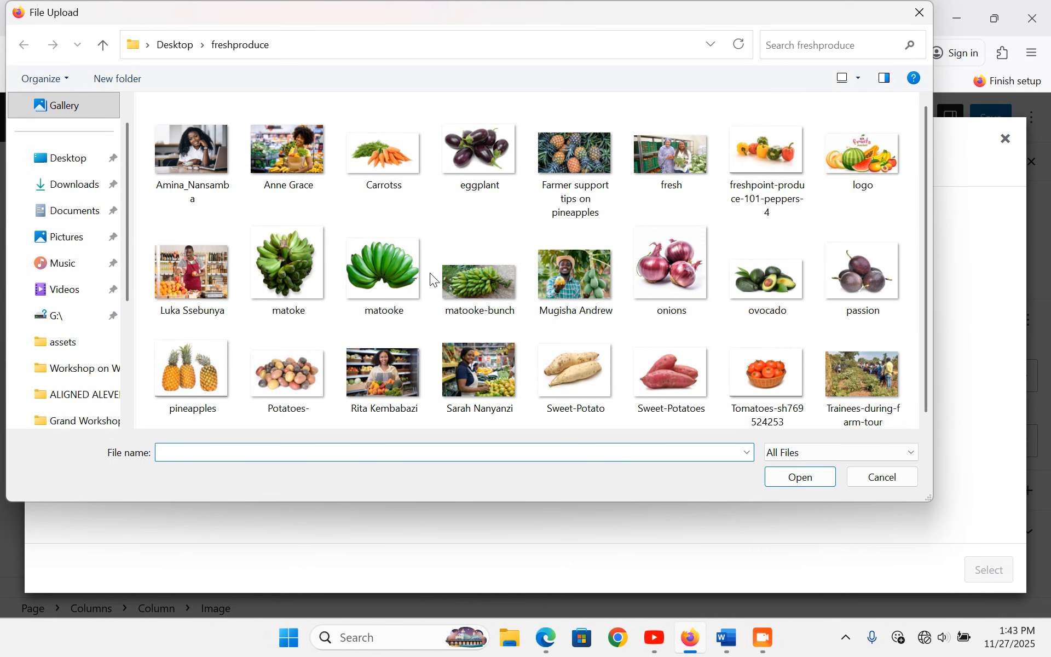
# - Upload the Operations Manager's photo into the second column and crop it to Standard 4:3
pyautogui.doubleClick(185, 281)
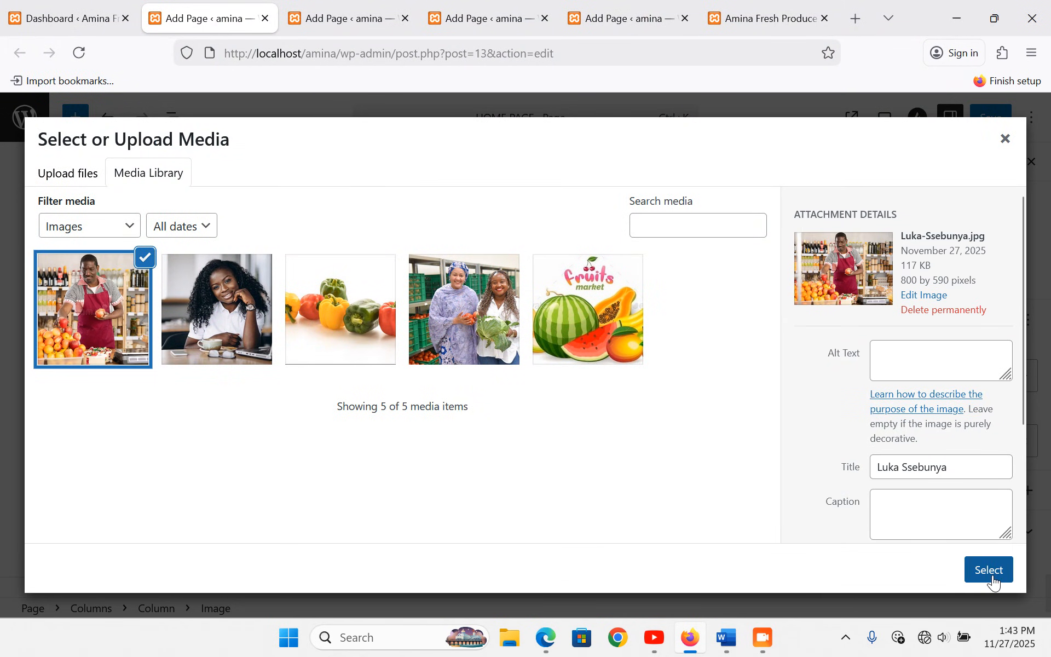
pyautogui.click(989, 569)
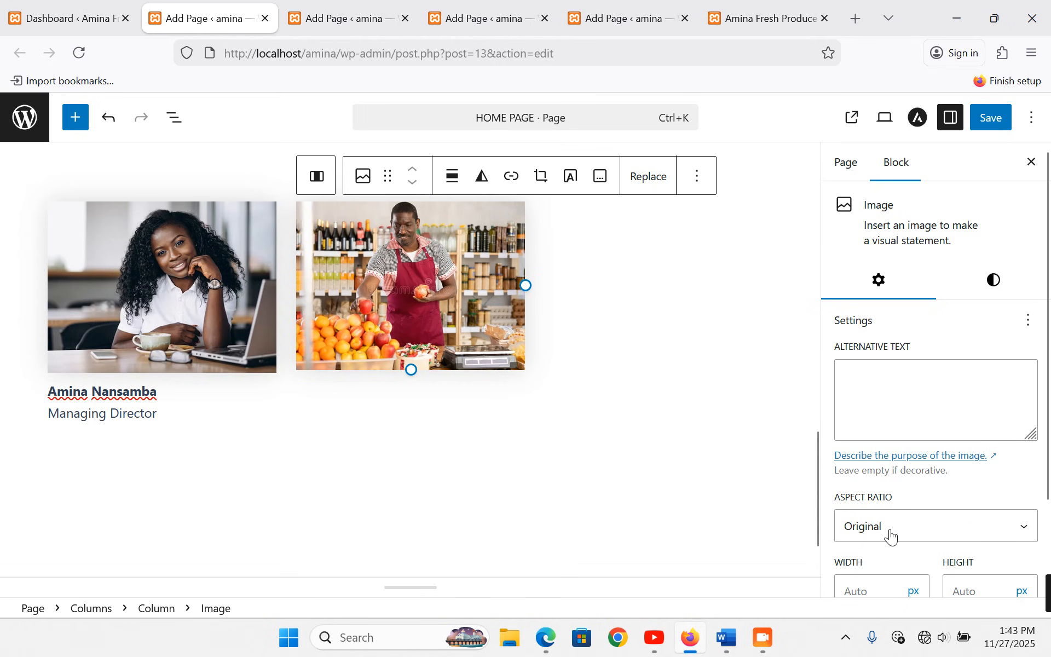
pyautogui.scroll(-2, 890, 537)
pyautogui.click(900, 429)
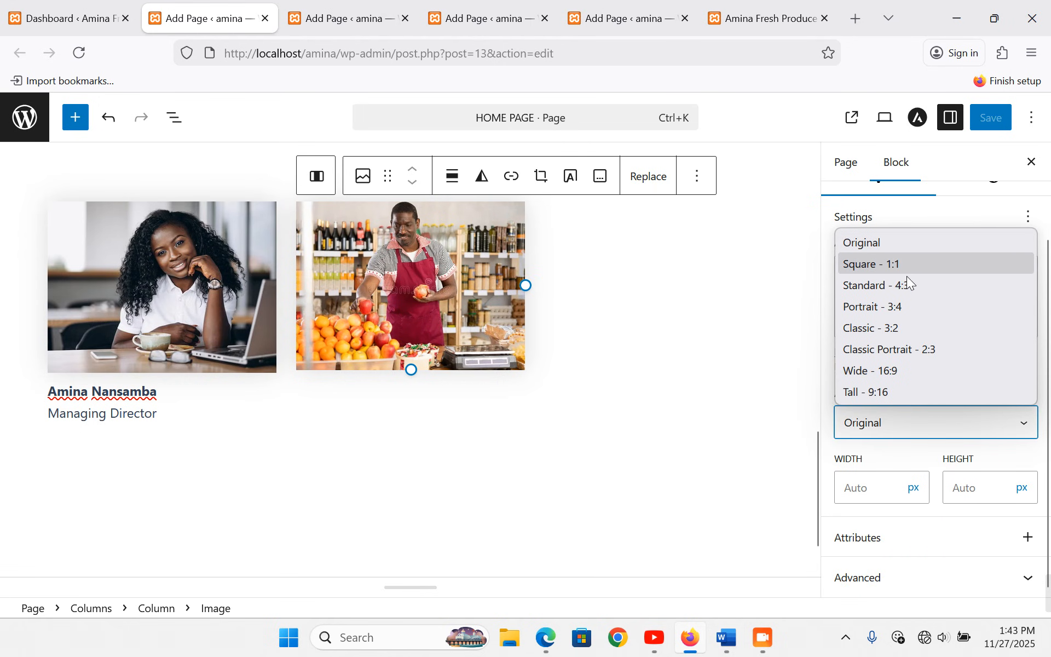
pyautogui.click(906, 282)
# - Caption the photo with the name above an unbolded 'Operations Manager' line
pyautogui.click(600, 176)
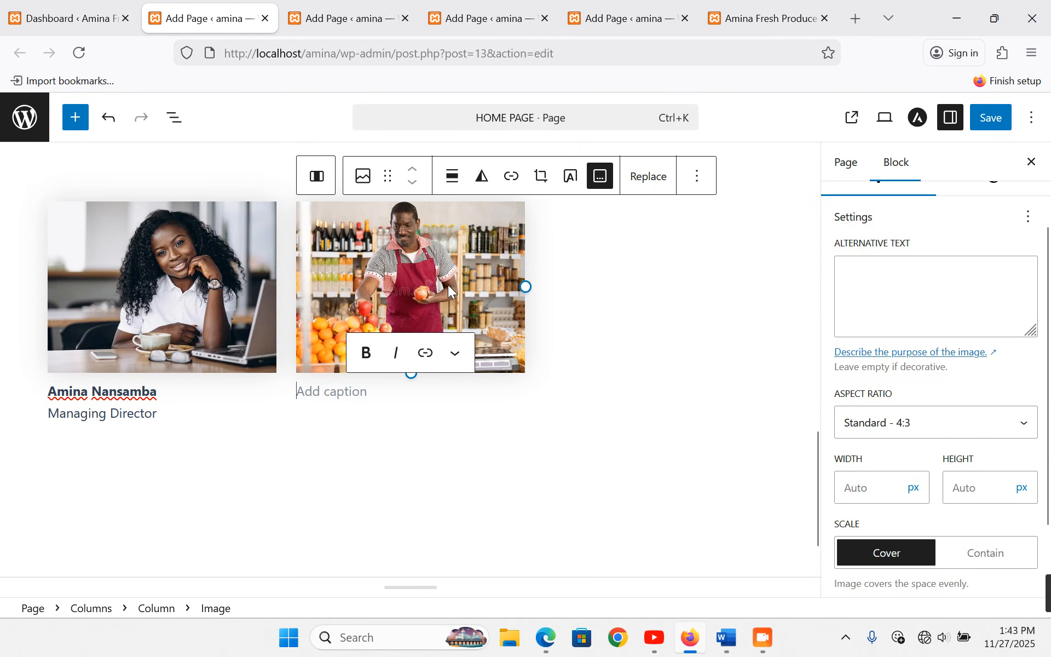
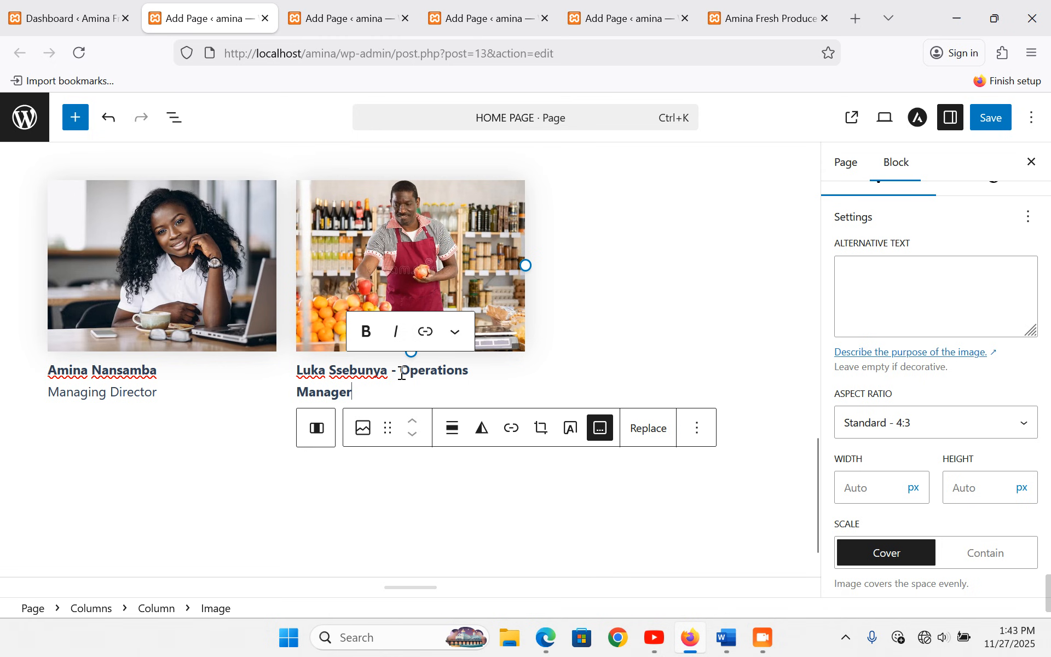
pyautogui.tripleClick(400, 376)
pyautogui.press('BackSpace')
pyautogui.press('BackSpace')
pyautogui.press('BackSpace')
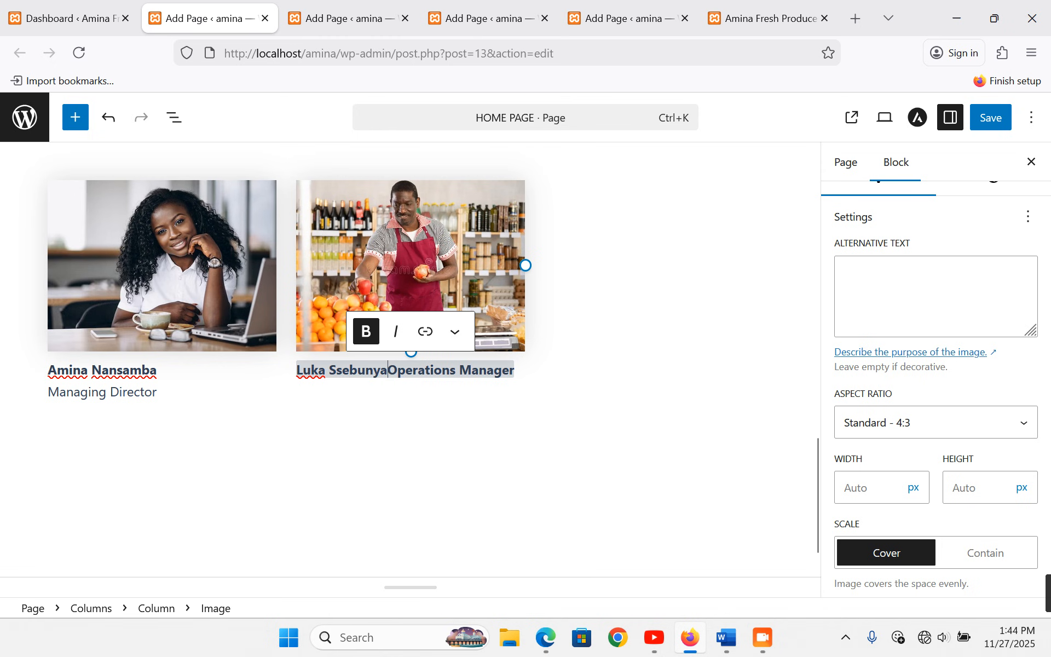
pyautogui.hotkey('shift', 'Return')
pyautogui.moveTo(424, 371); pyautogui.dragTo(294, 373)
pyautogui.hotkey('ctrl', 'b')
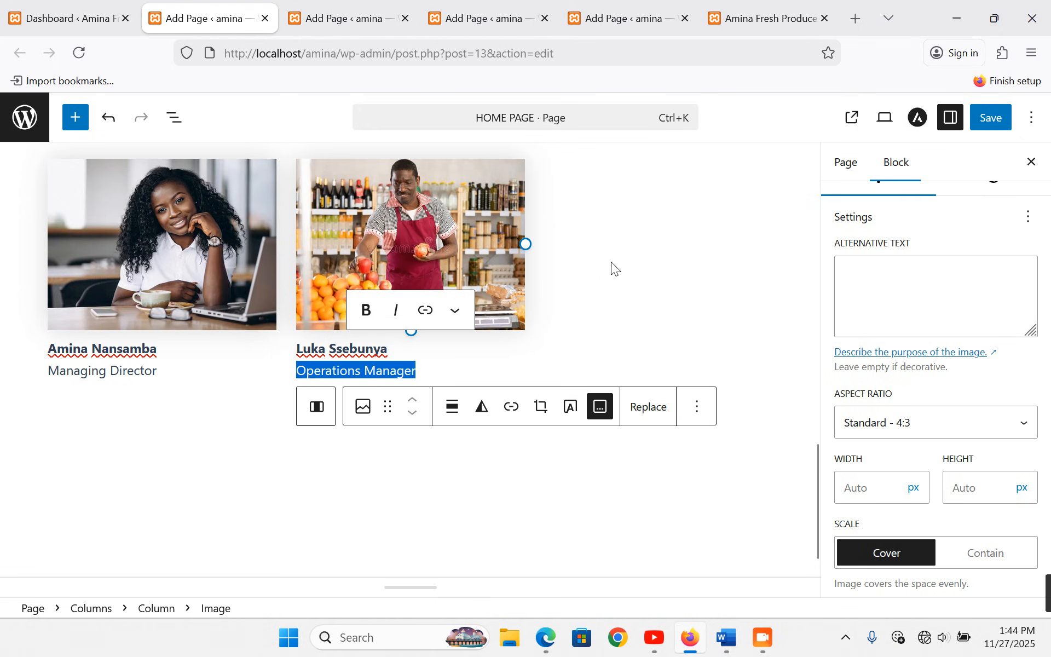
pyautogui.click(634, 239)
# - Add an image block to the third column and select the Sales & Customer Care Officer's line in Word
pyautogui.click(658, 177)
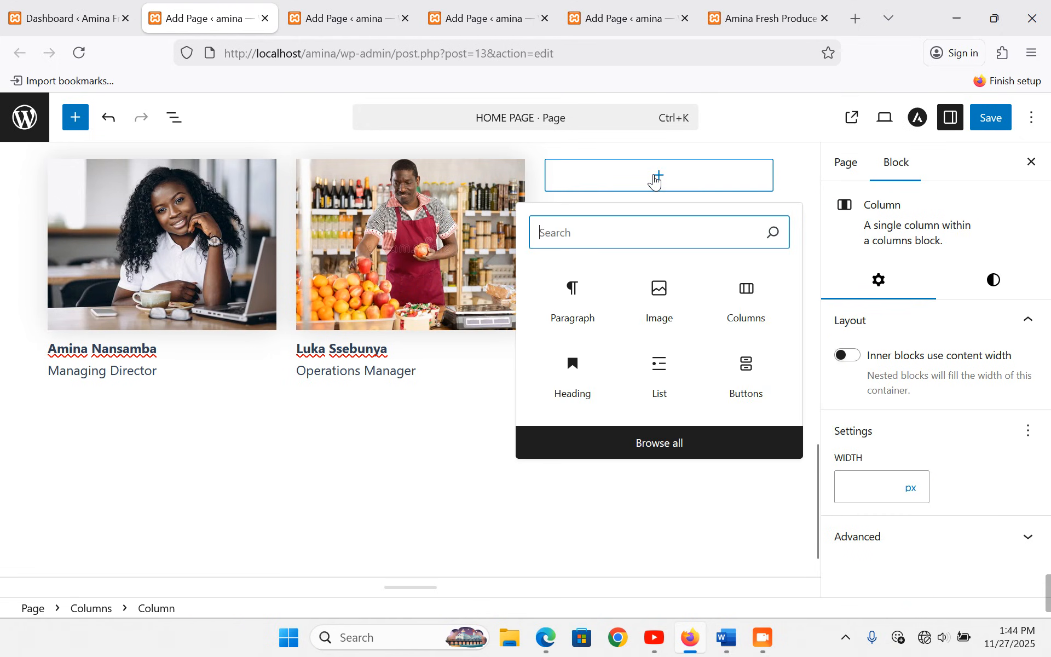
pyautogui.click(678, 301)
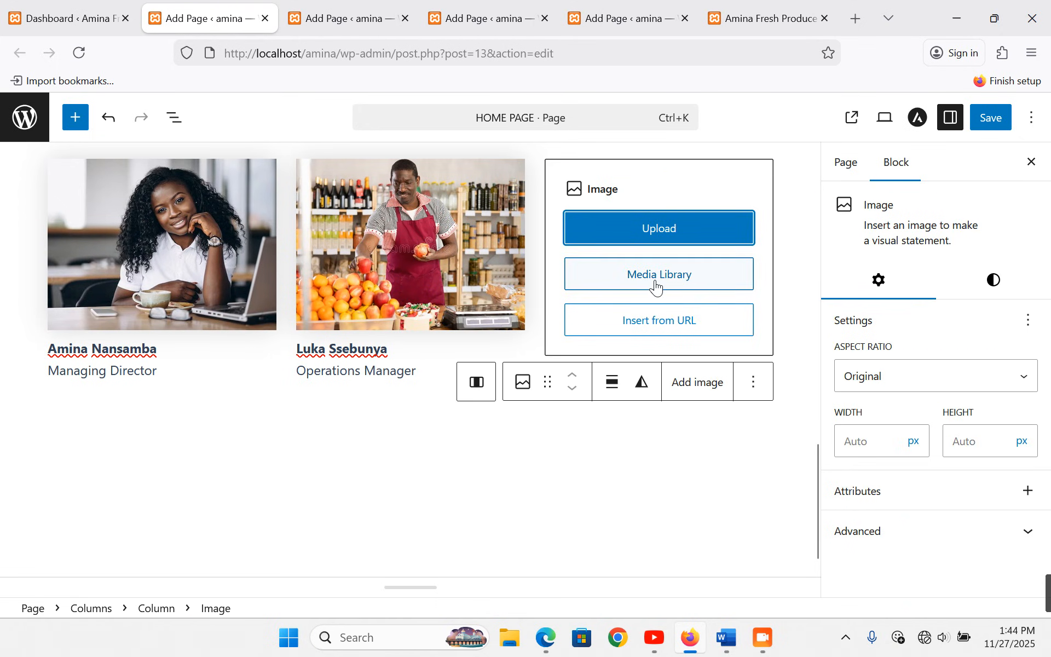
pyautogui.click(657, 278)
pyautogui.click(87, 178)
pyautogui.click(504, 390)
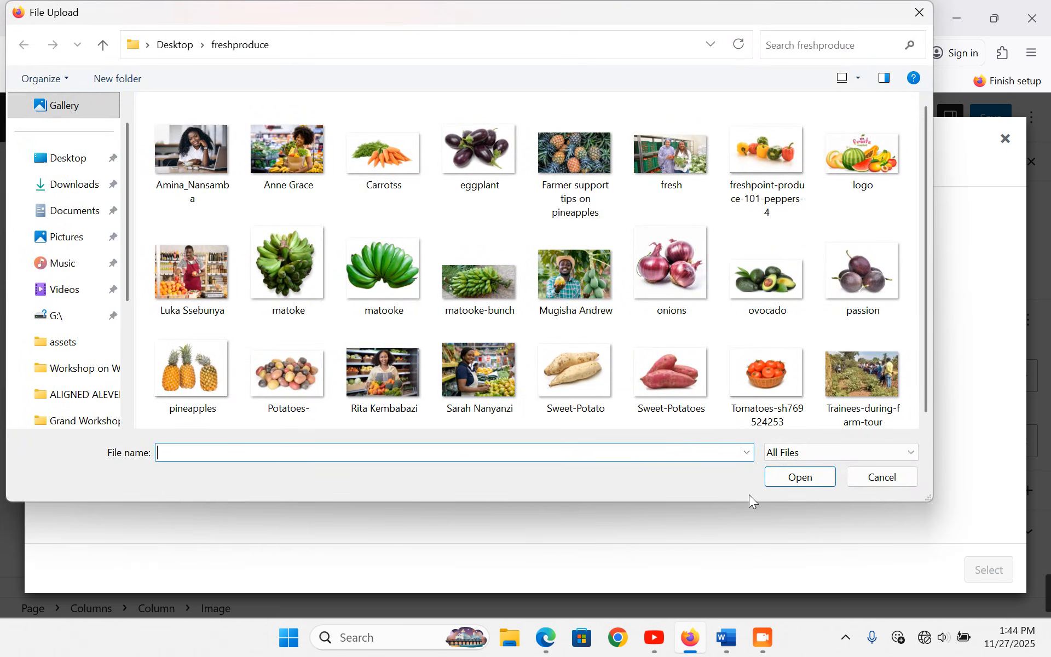
pyautogui.click(735, 652)
pyautogui.click(255, 278)
pyautogui.hotkey('ctrl', 'c')
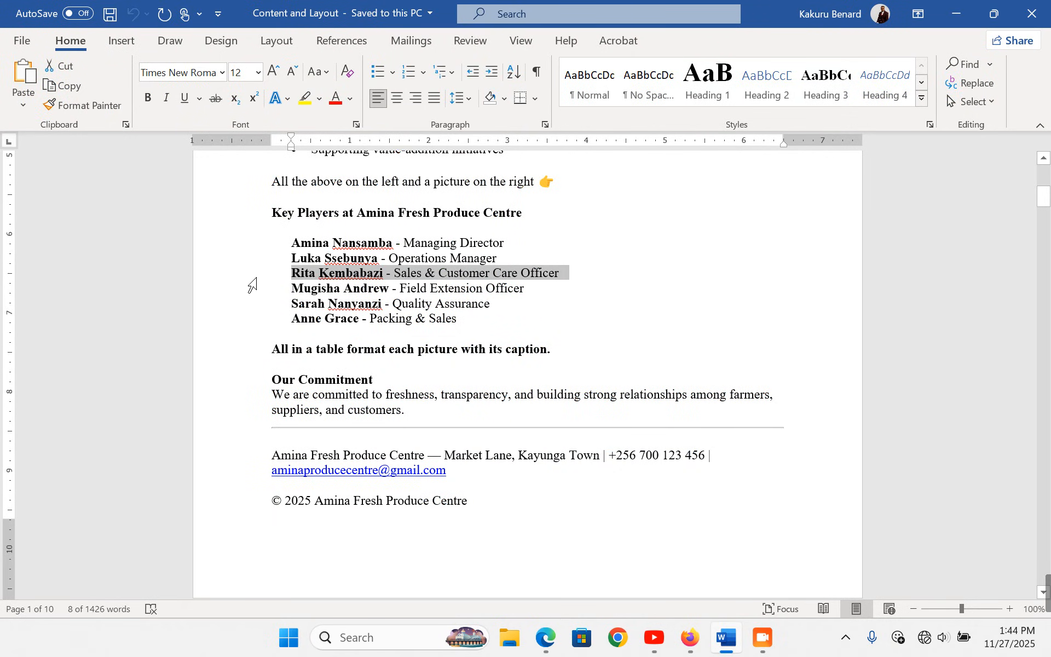
pyautogui.click(689, 637)
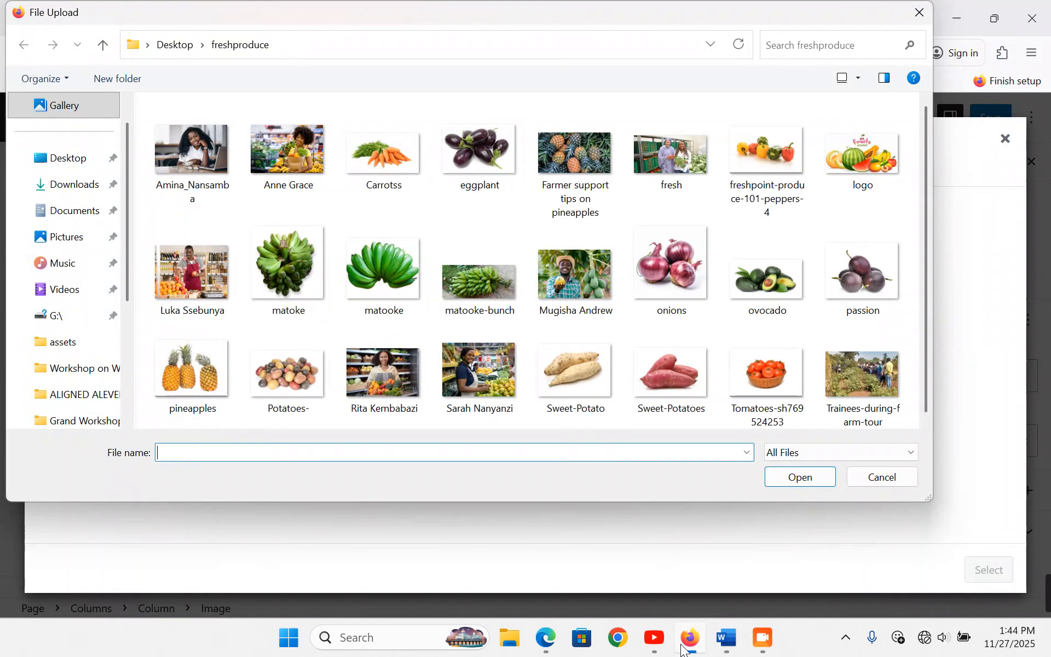
# - Upload the Sales & Customer Care Officer's photo and crop it to Standard 4:3
pyautogui.doubleClick(373, 378)
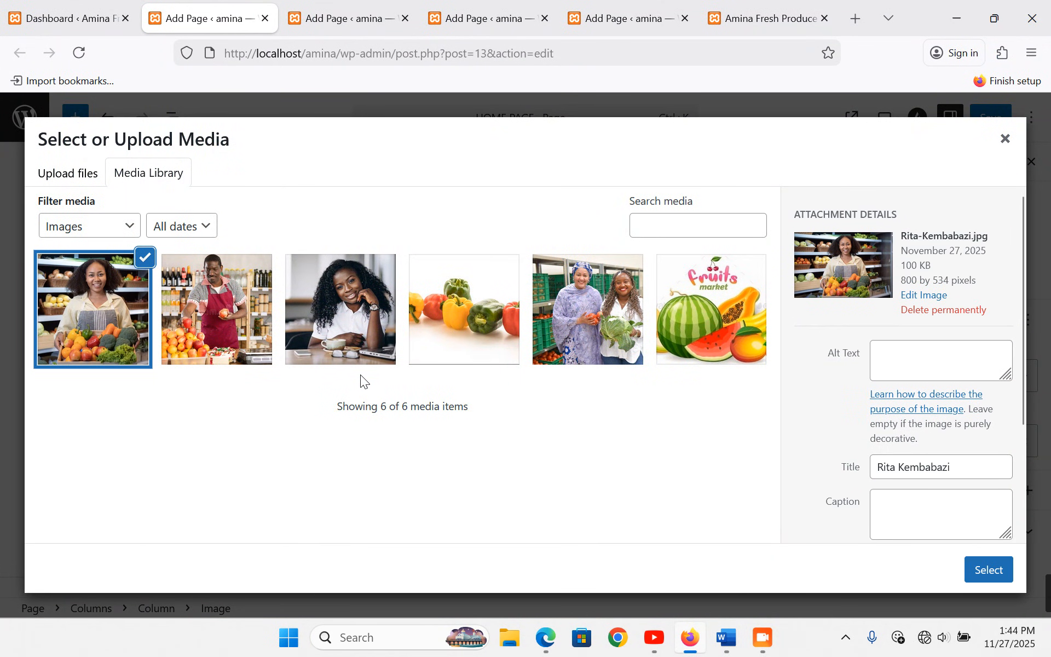
pyautogui.click(975, 574)
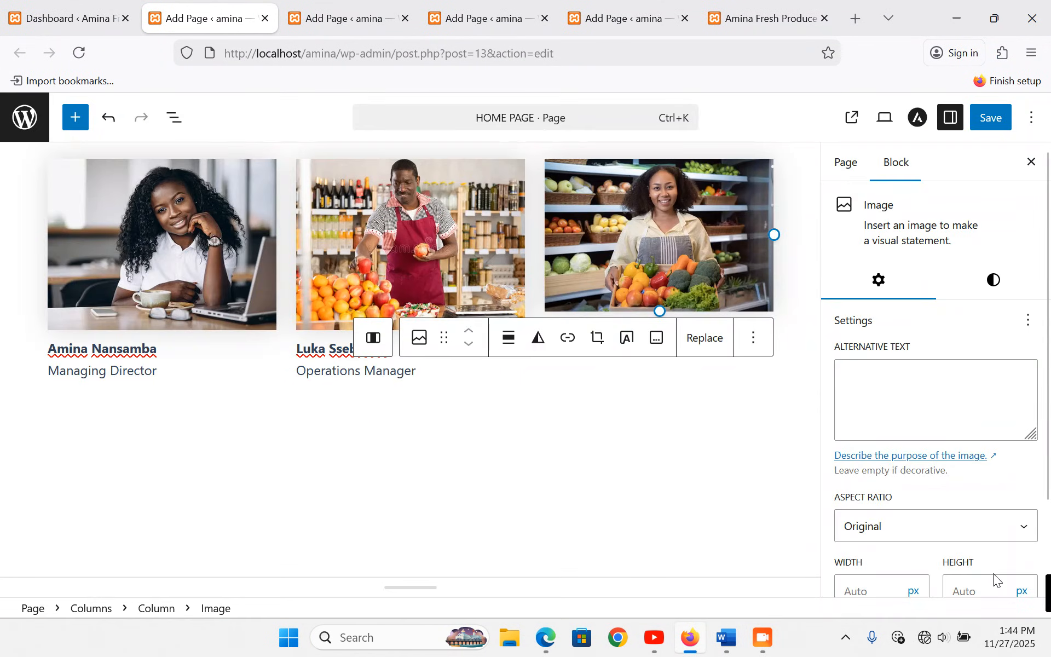
pyautogui.click(878, 534)
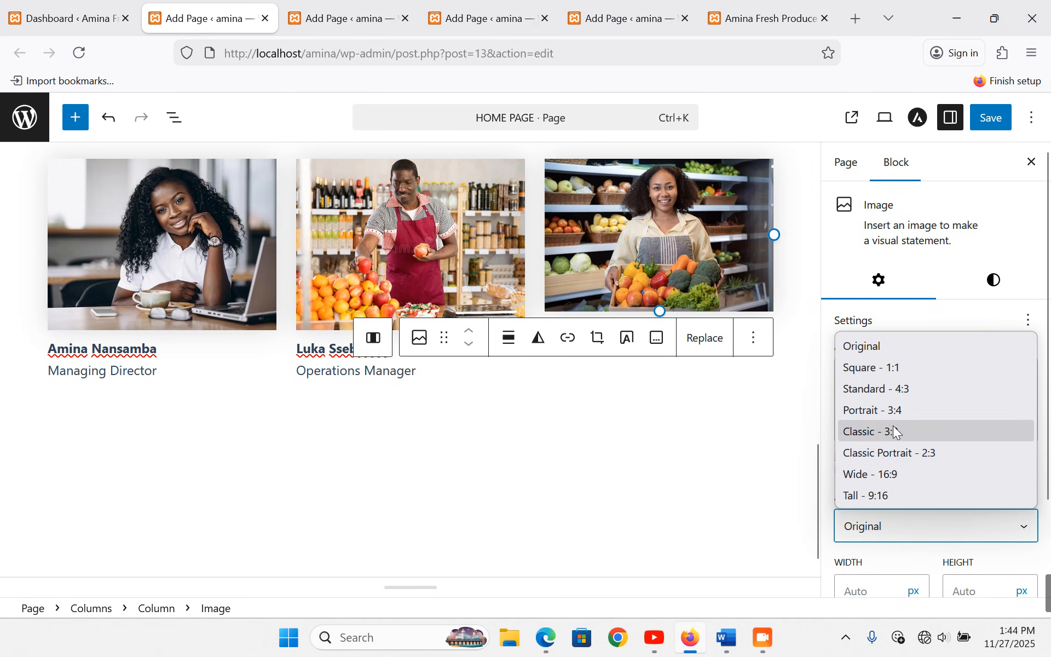
pyautogui.click(902, 389)
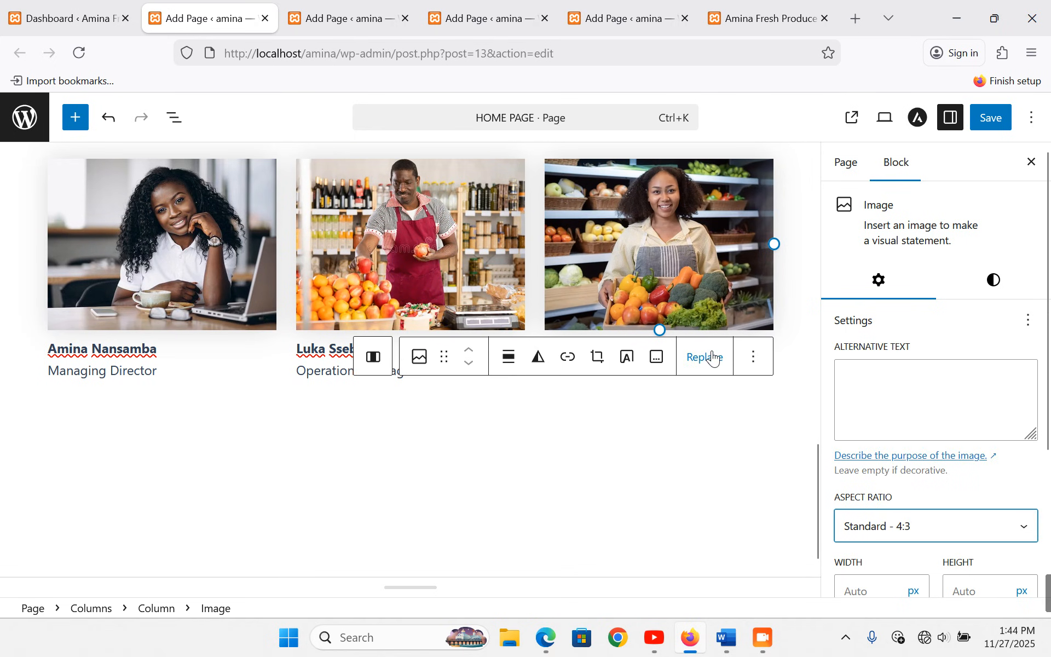
# - Caption it with the name over an unbolded 'Sales & Customer Care Officer' line
pyautogui.click(657, 359)
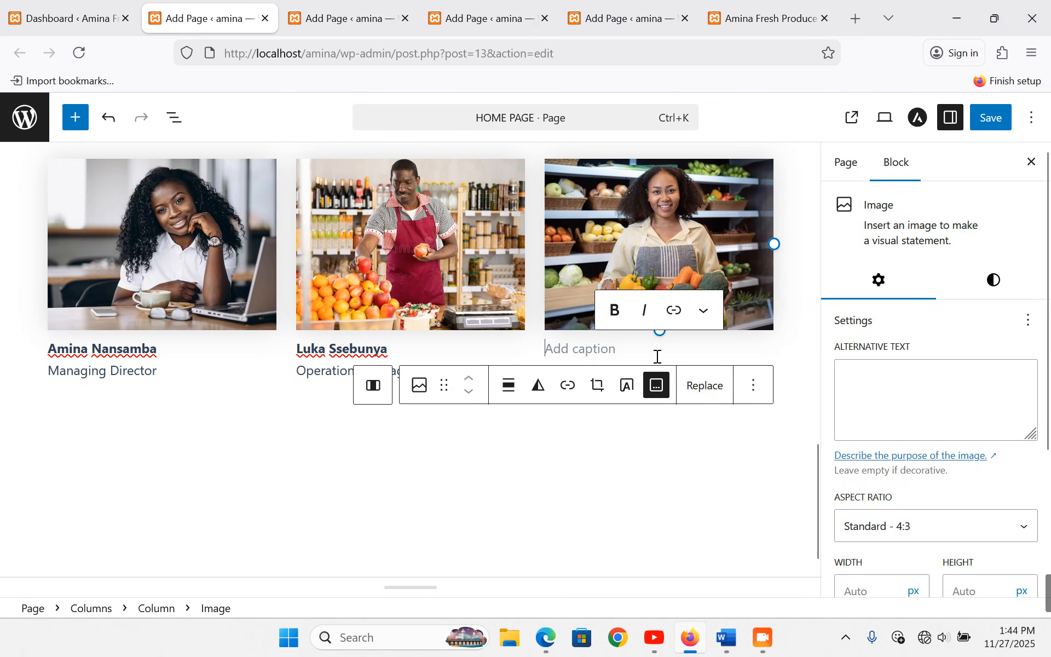
pyautogui.hotkey('ctrl', 'v')
pyautogui.click(654, 329)
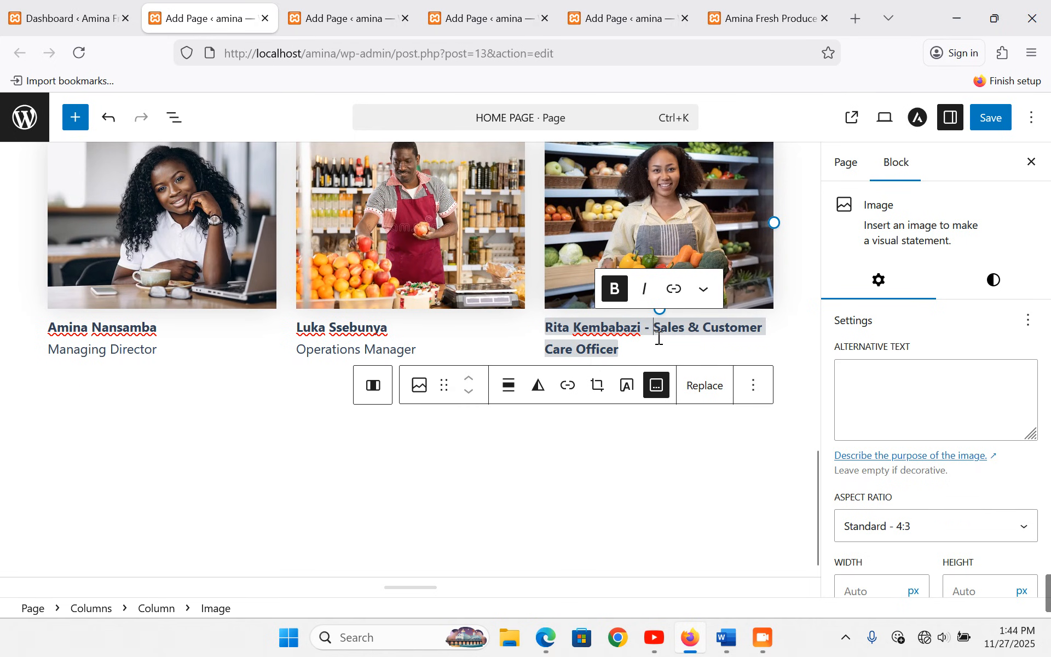
pyautogui.press('BackSpace')
pyautogui.press('BackSpace')
pyautogui.press('BackSpace')
pyautogui.press('Return')
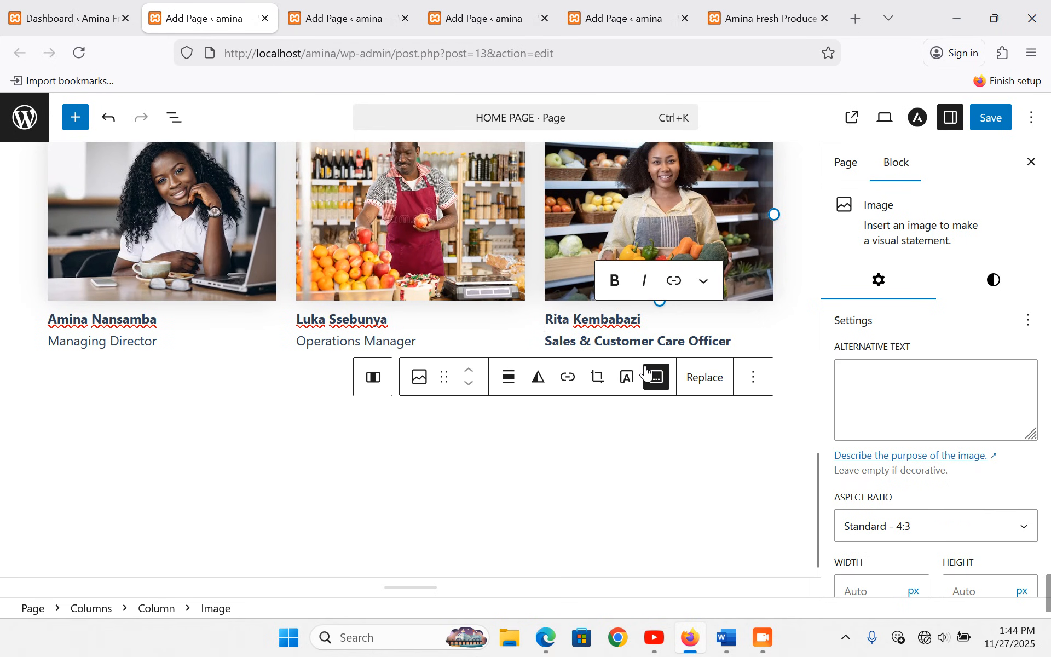
pyautogui.moveTo(546, 341); pyautogui.dragTo(743, 342)
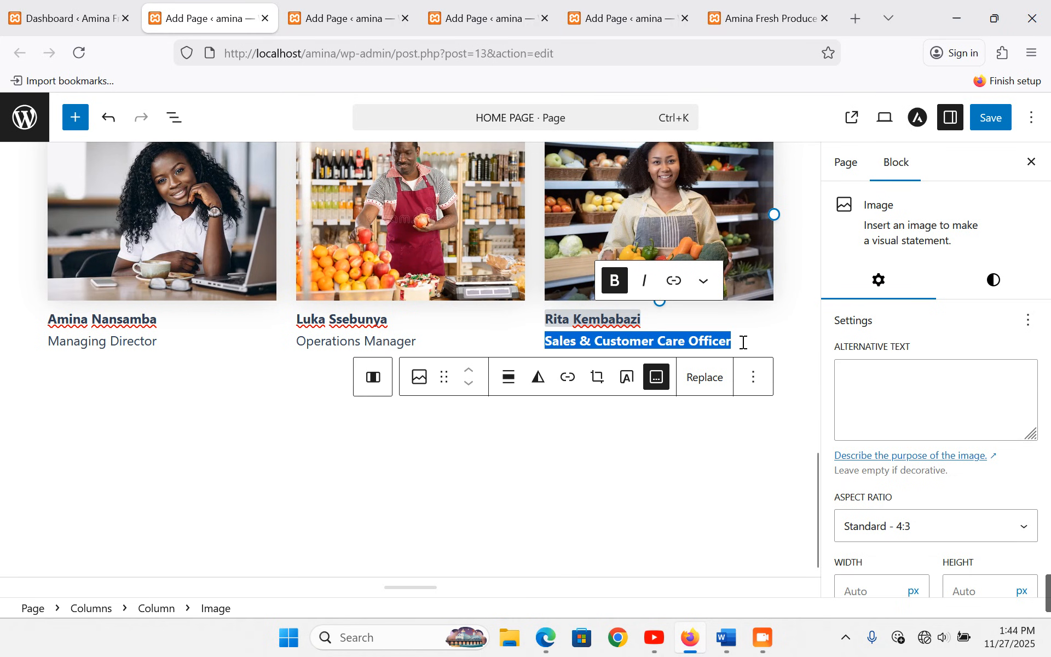
pyautogui.hotkey('ctrl', 'b')
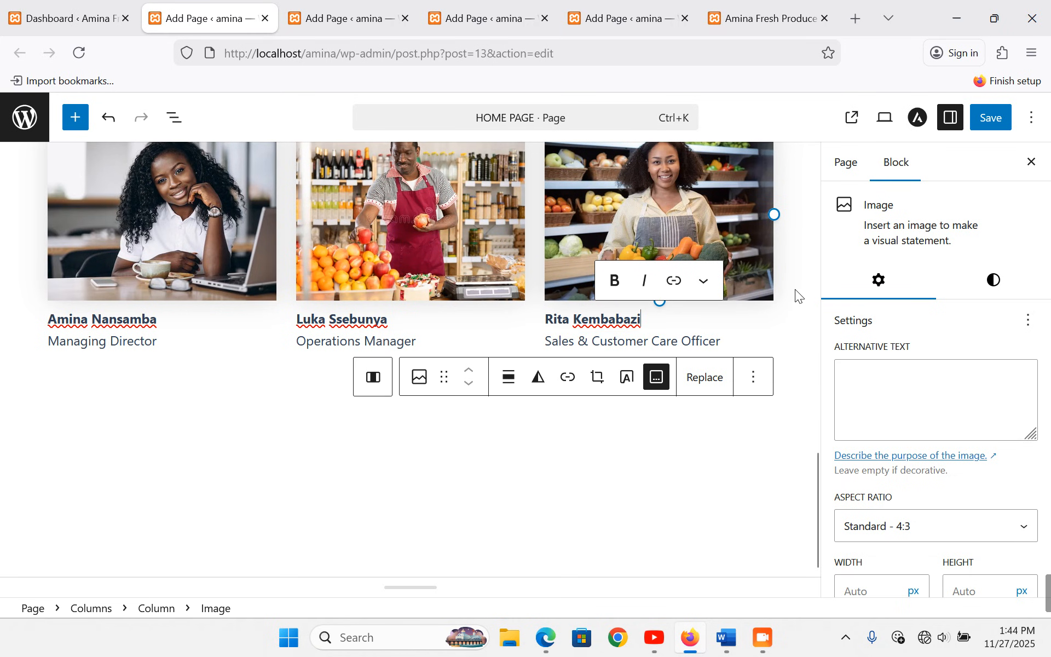
pyautogui.click(794, 289)
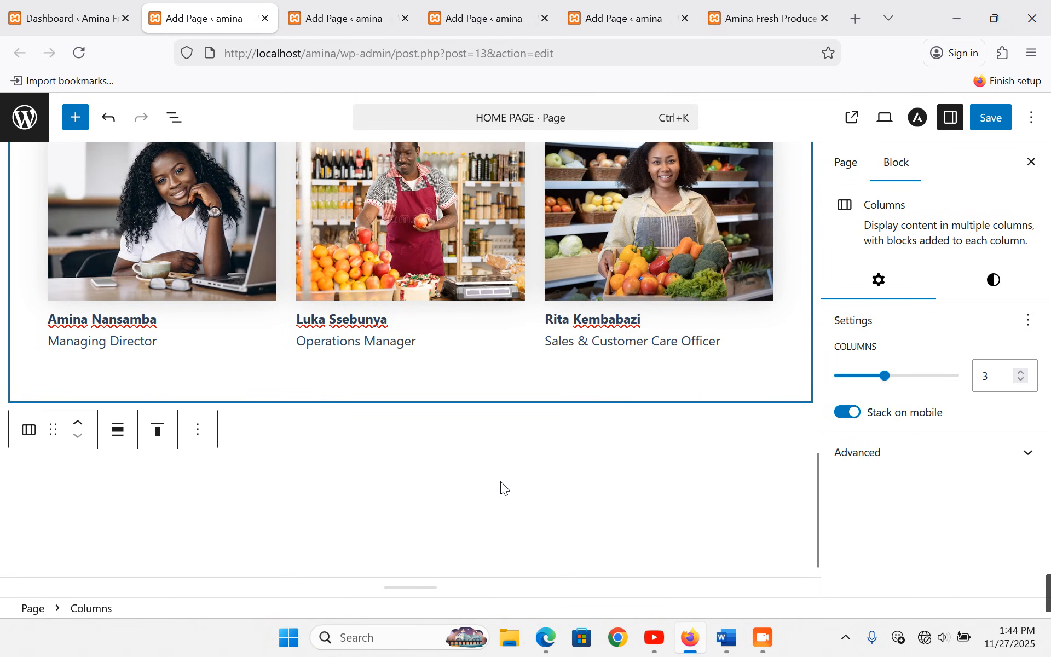
# - Add another image block beneath the third column's photo
pyautogui.scroll(3, 501, 479)
pyautogui.scroll(-2, 402, 373)
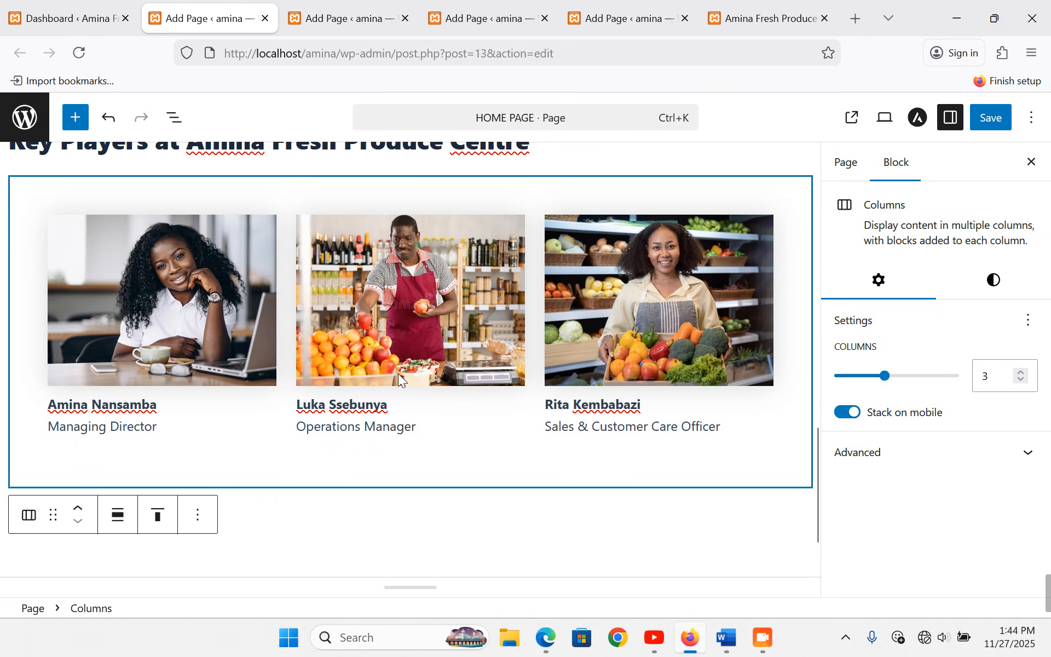
pyautogui.click(704, 410)
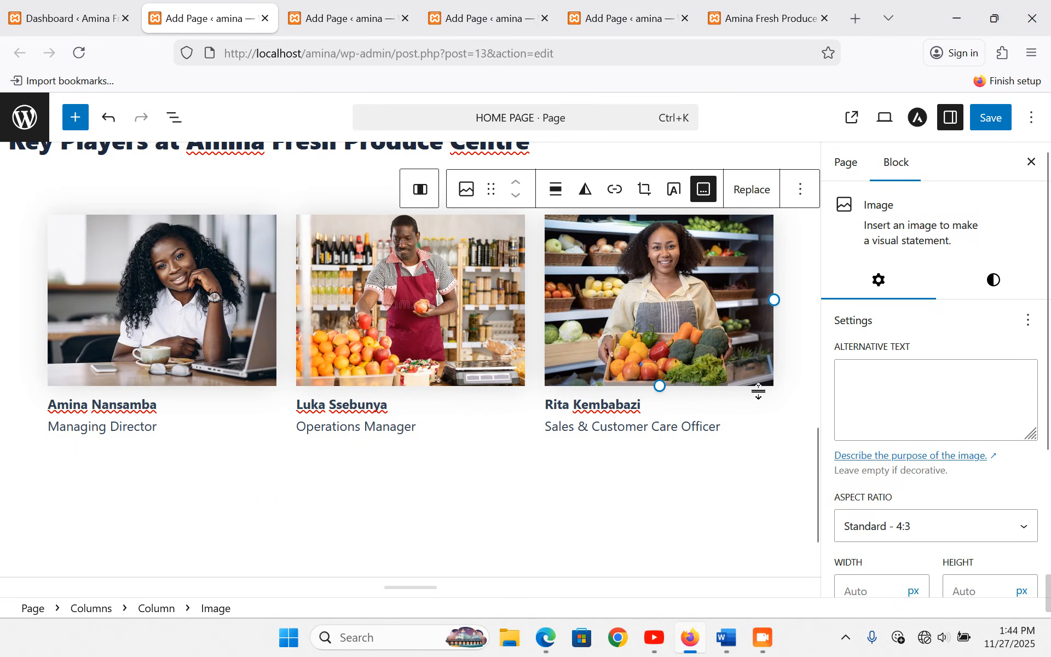
pyautogui.click(534, 399)
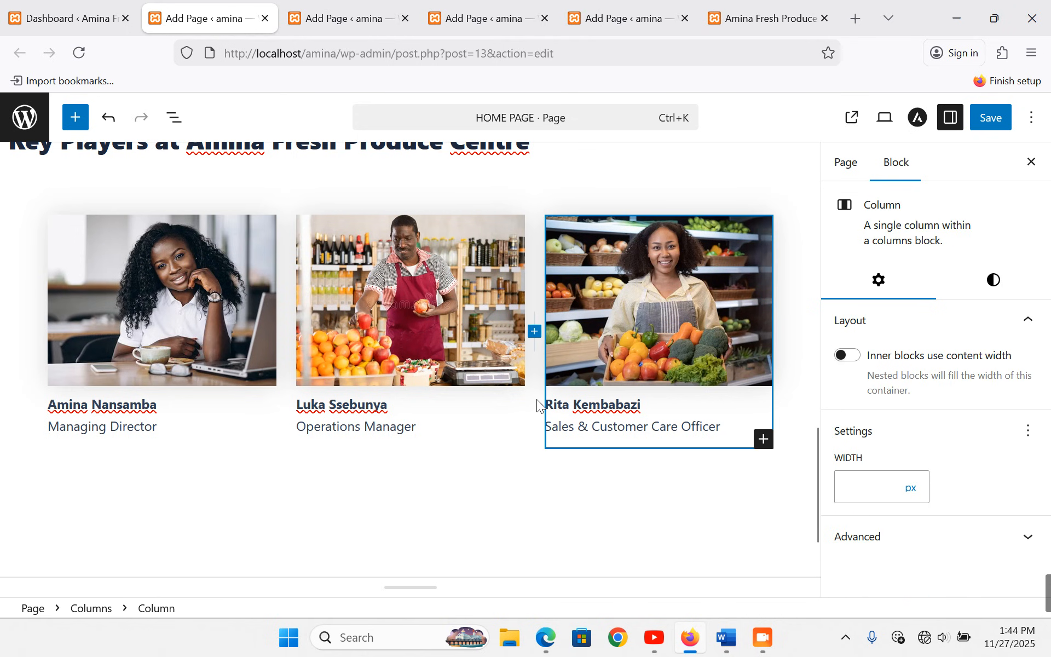
pyautogui.click(764, 439)
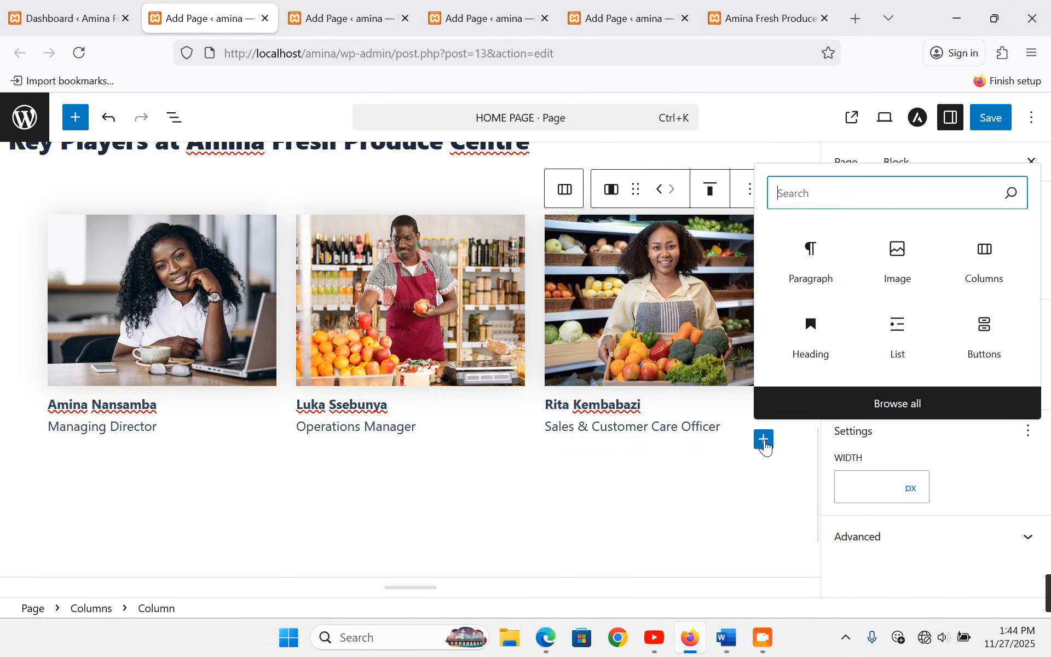
pyautogui.click(900, 257)
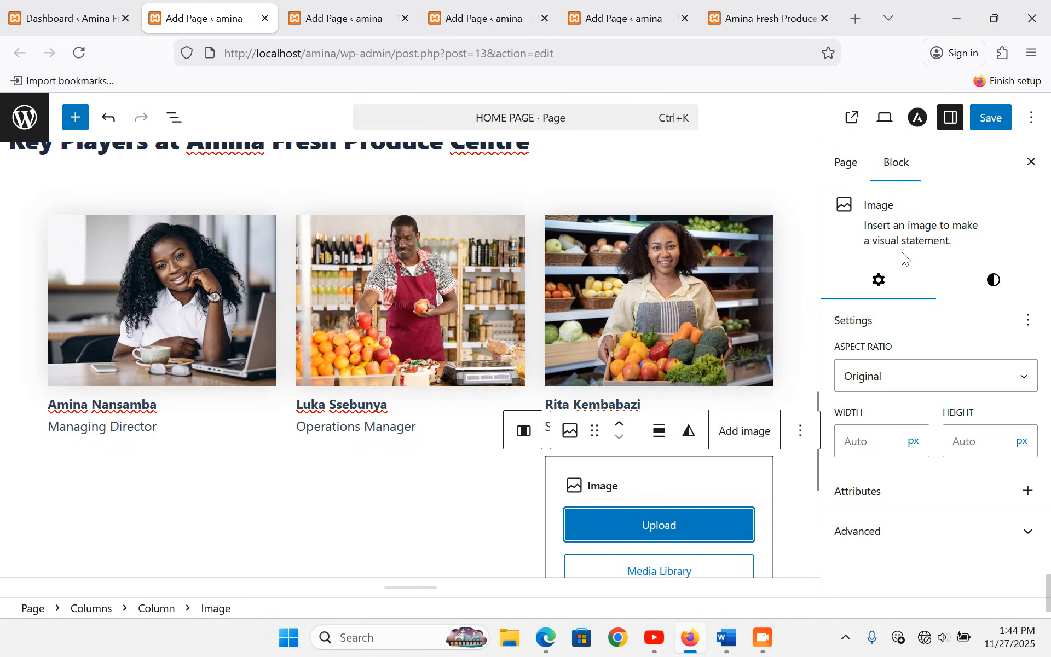
pyautogui.scroll(-5, 602, 465)
pyautogui.click(659, 321)
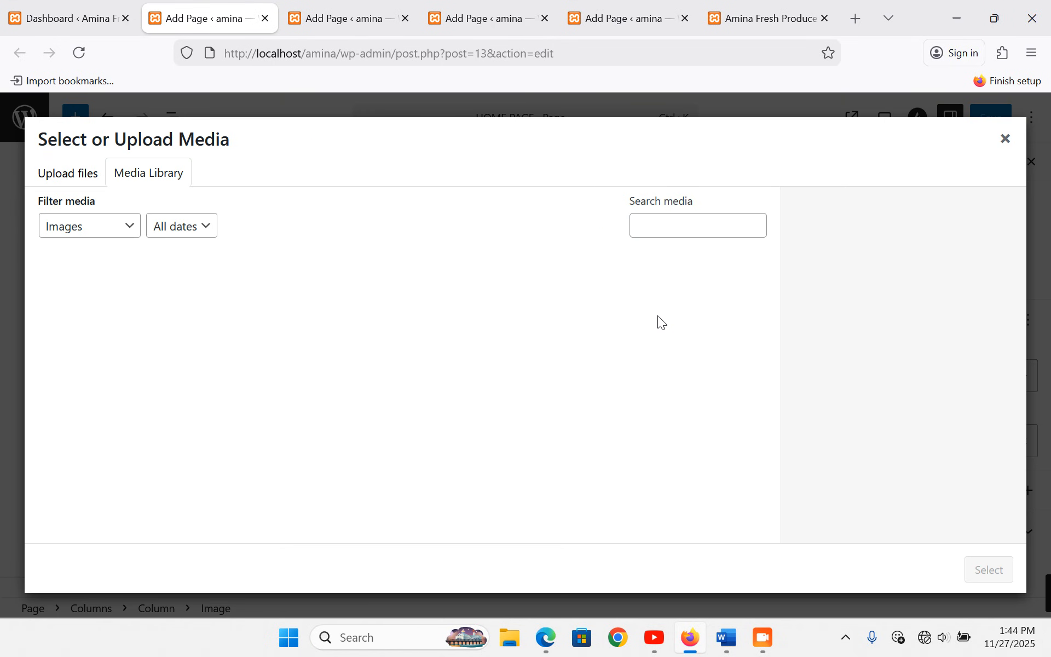
pyautogui.hotkey('alt', 'Tab')
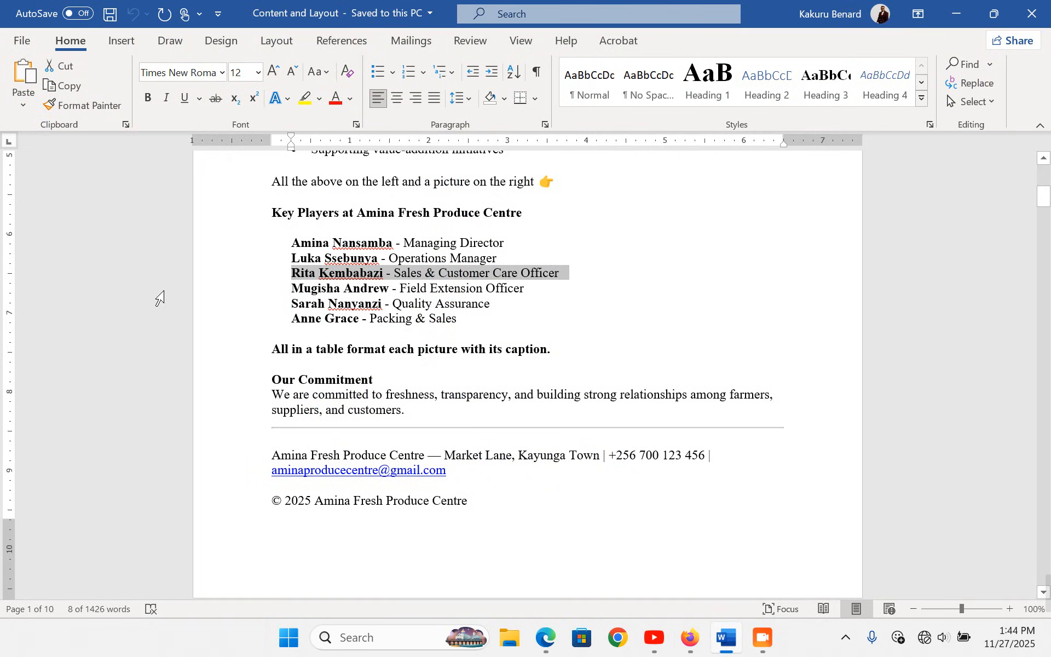
pyautogui.click(196, 296)
pyautogui.hotkey('ctrl', 'c')
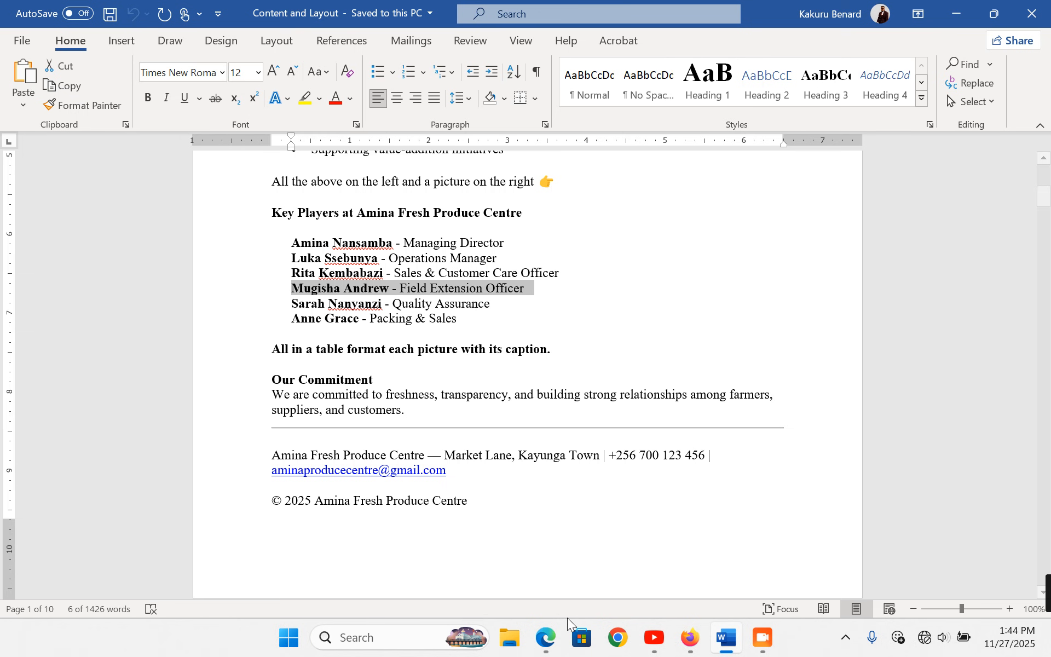
pyautogui.click(690, 638)
pyautogui.click(91, 173)
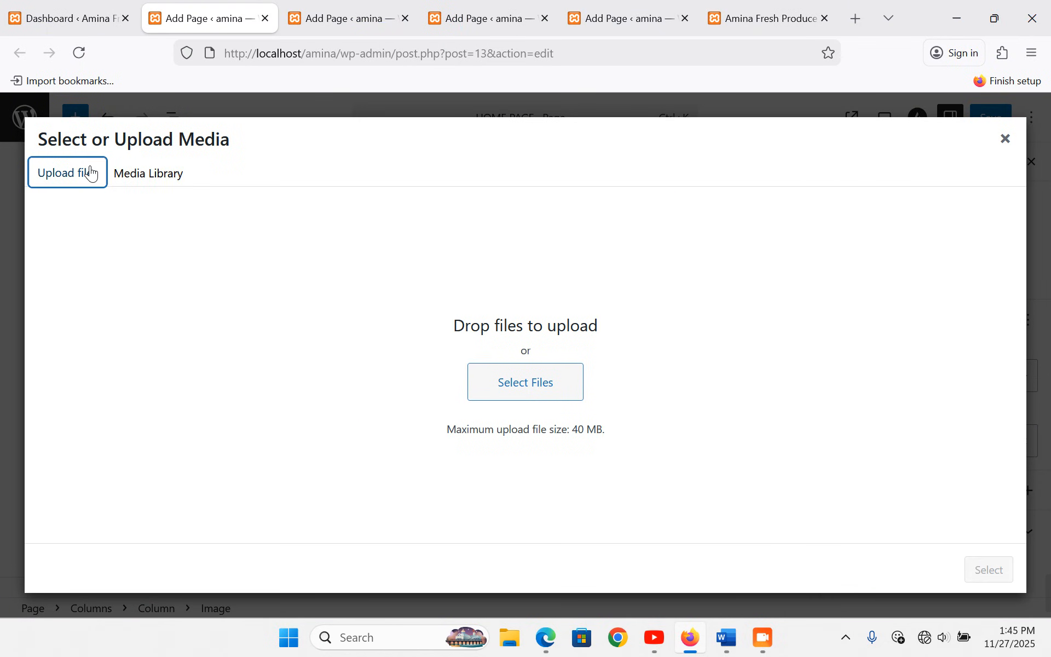
pyautogui.click(528, 393)
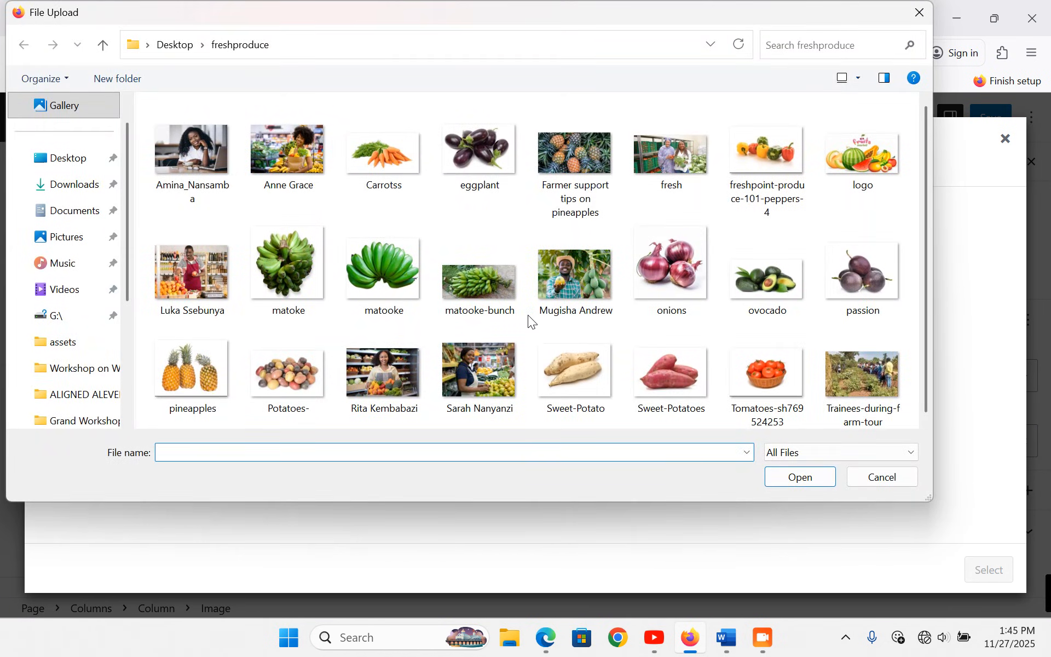
pyautogui.doubleClick(586, 278)
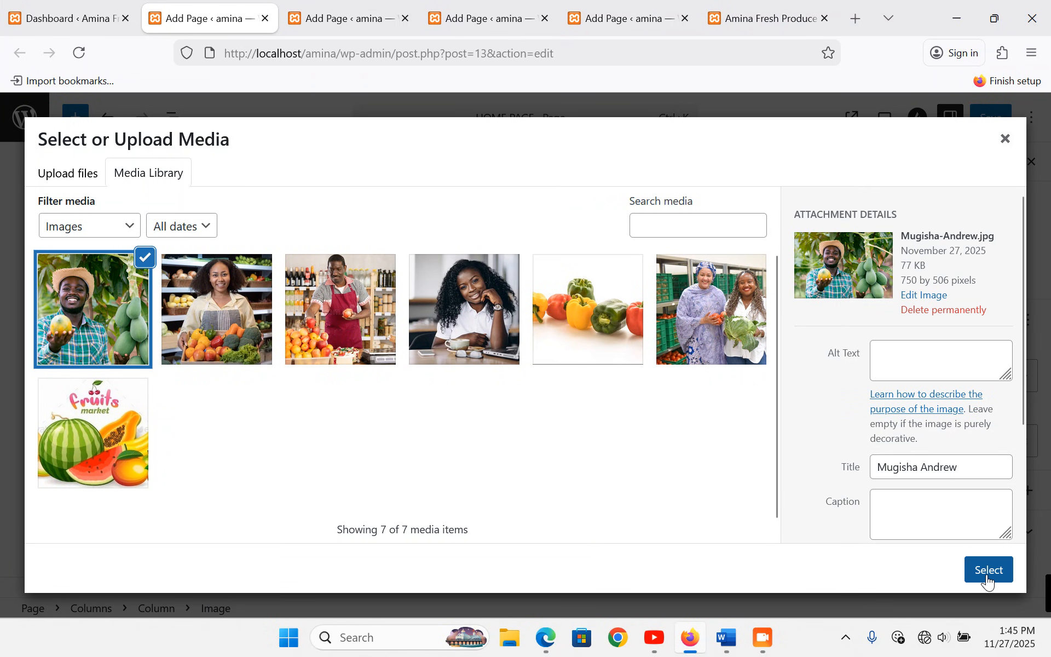
pyautogui.click(988, 570)
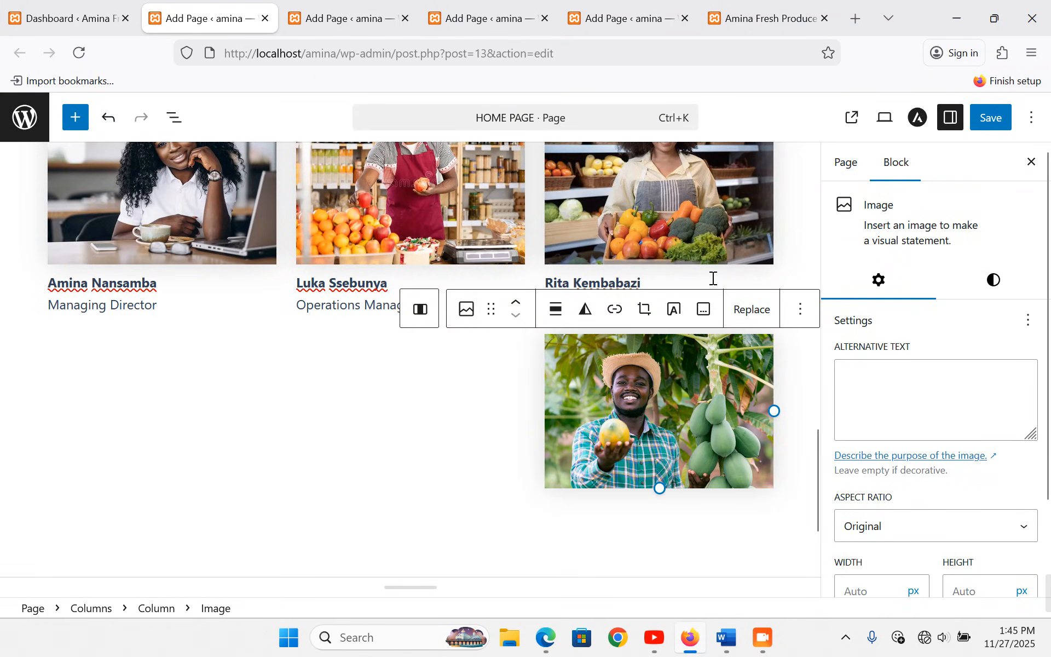
# - Paste the name and role as the caption and crop the photo to Standard 4:3
pyautogui.click(702, 312)
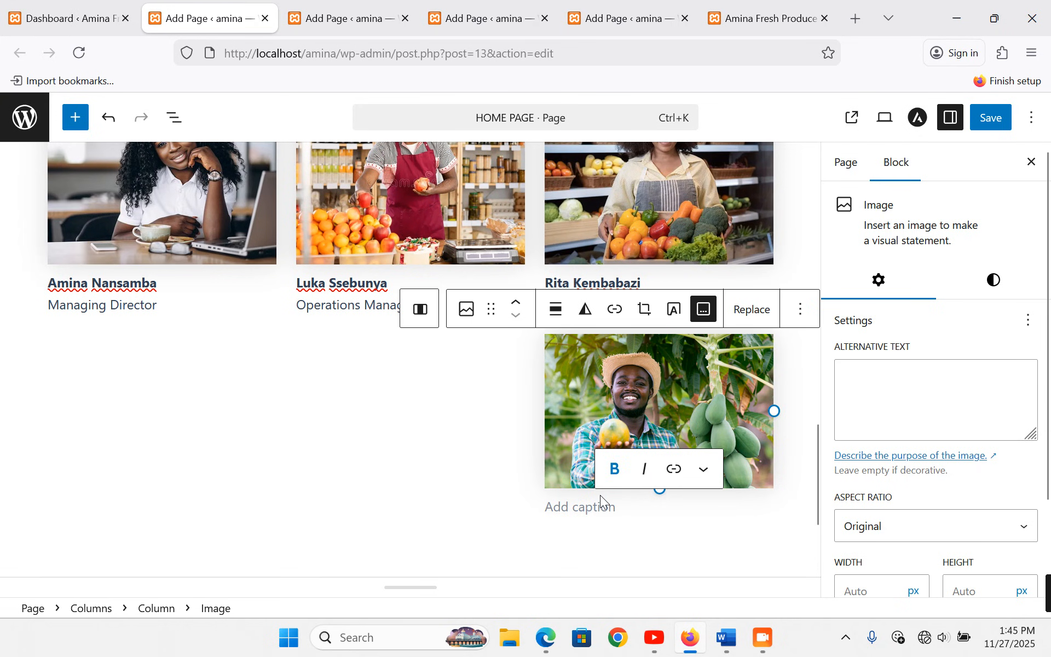
pyautogui.hotkey('ctrl', 'v')
pyautogui.click(895, 529)
pyautogui.click(906, 386)
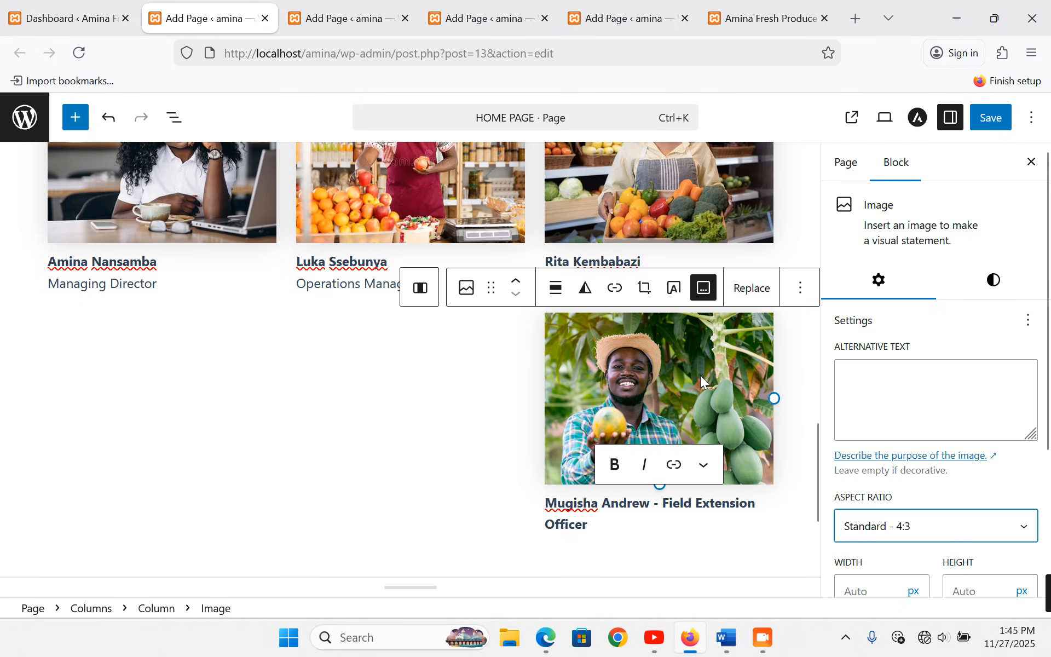
# - Split the caption so the bold name sits above an unbolded 'Field Extension Officer'
pyautogui.click(660, 506)
pyautogui.hotkey('ctrl', 'a')
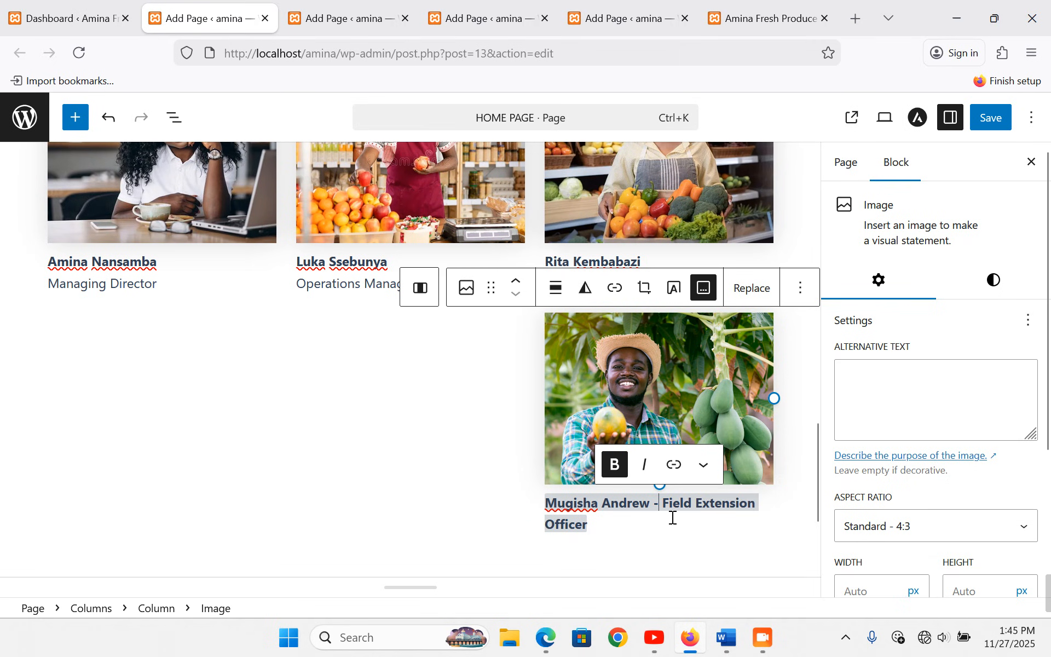
pyautogui.press('BackSpace')
pyautogui.press('BackSpace')
pyautogui.press('BackSpace')
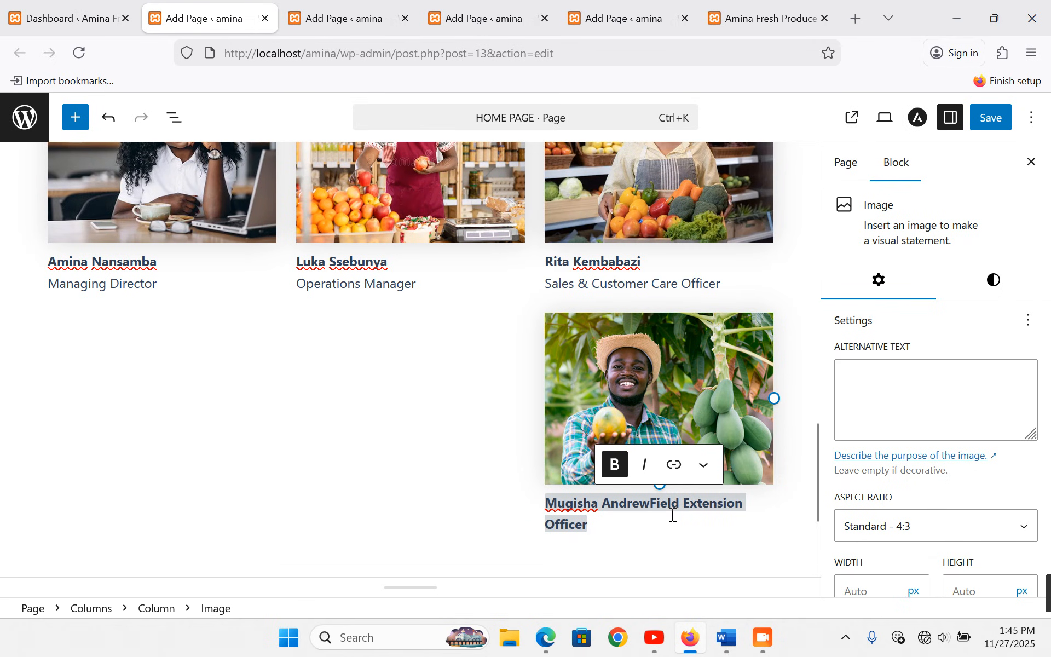
pyautogui.hotkey('shift', 'Return')
pyautogui.moveTo(685, 506); pyautogui.dragTo(540, 504)
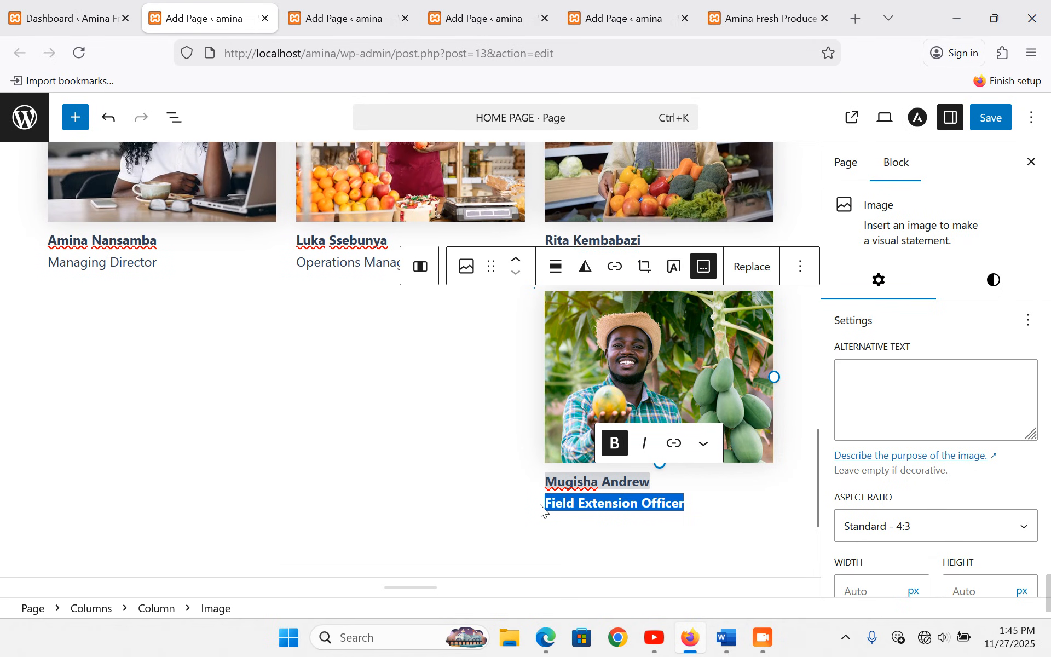
pyautogui.hotkey('ctrl', 'b')
# - Select the Quality Assurance line in Word and add an image block to the middle column
pyautogui.click(506, 392)
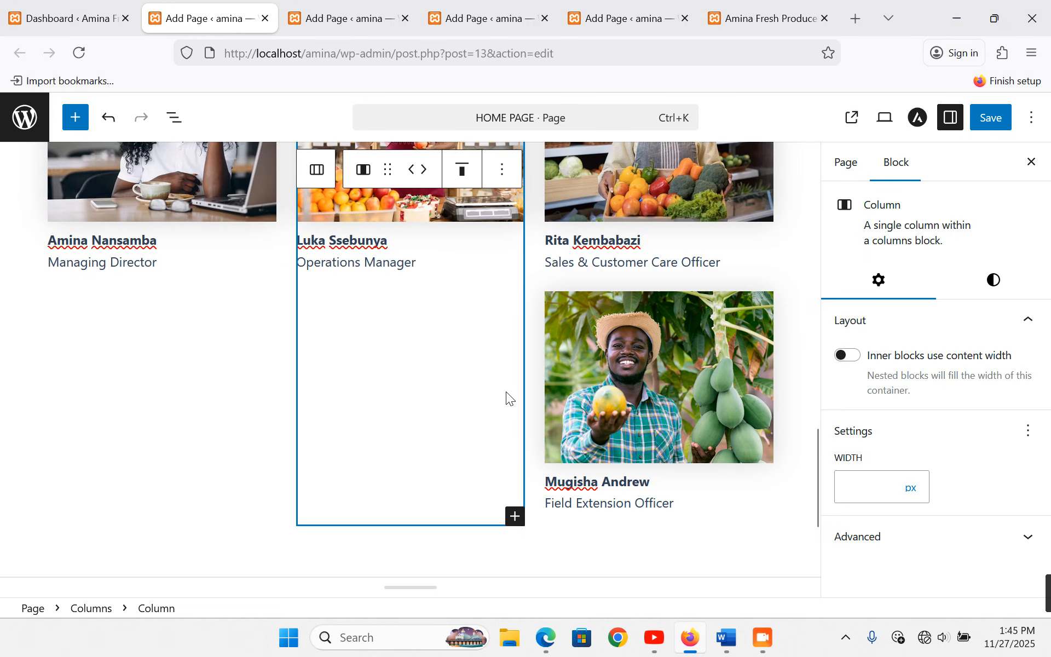
pyautogui.click(717, 638)
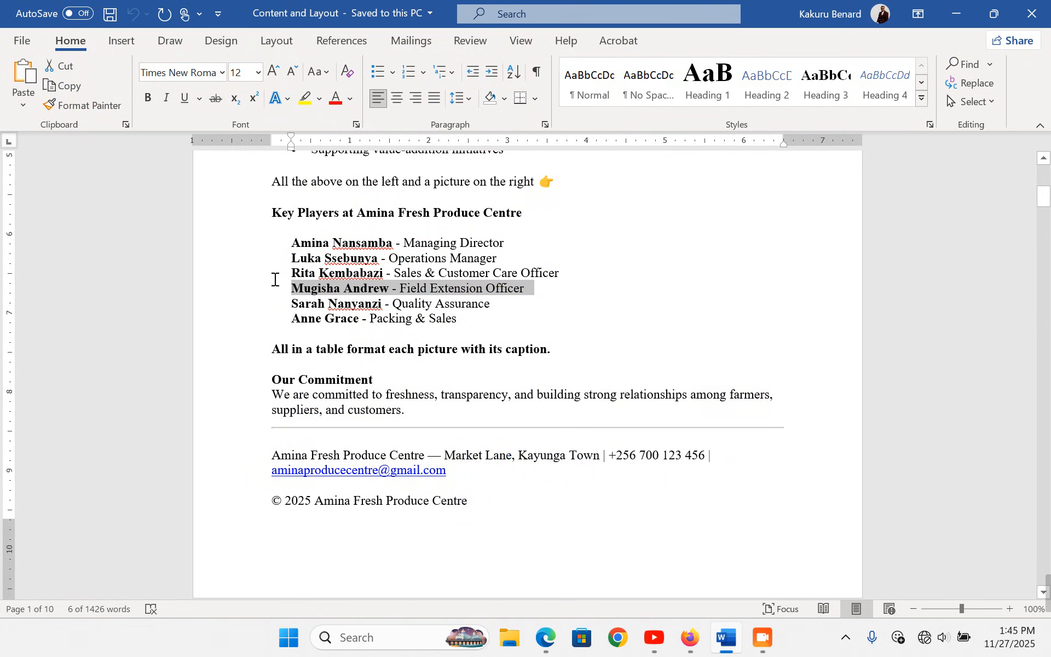
pyautogui.click(242, 310)
pyautogui.hotkey('ctrl', 'c')
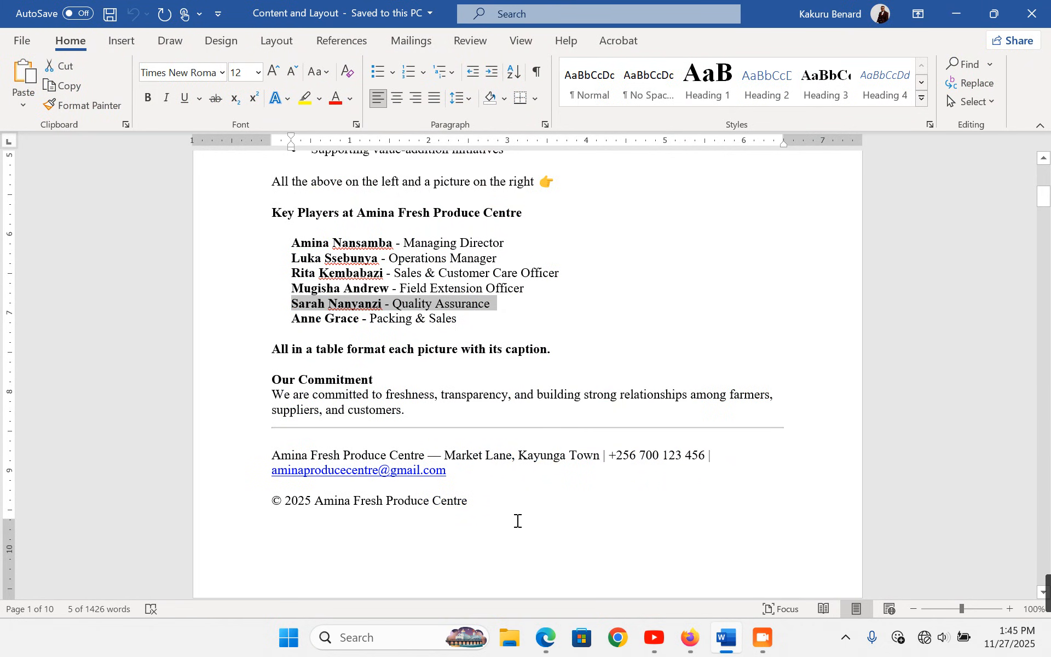
pyautogui.hotkey('alt', 'Tab')
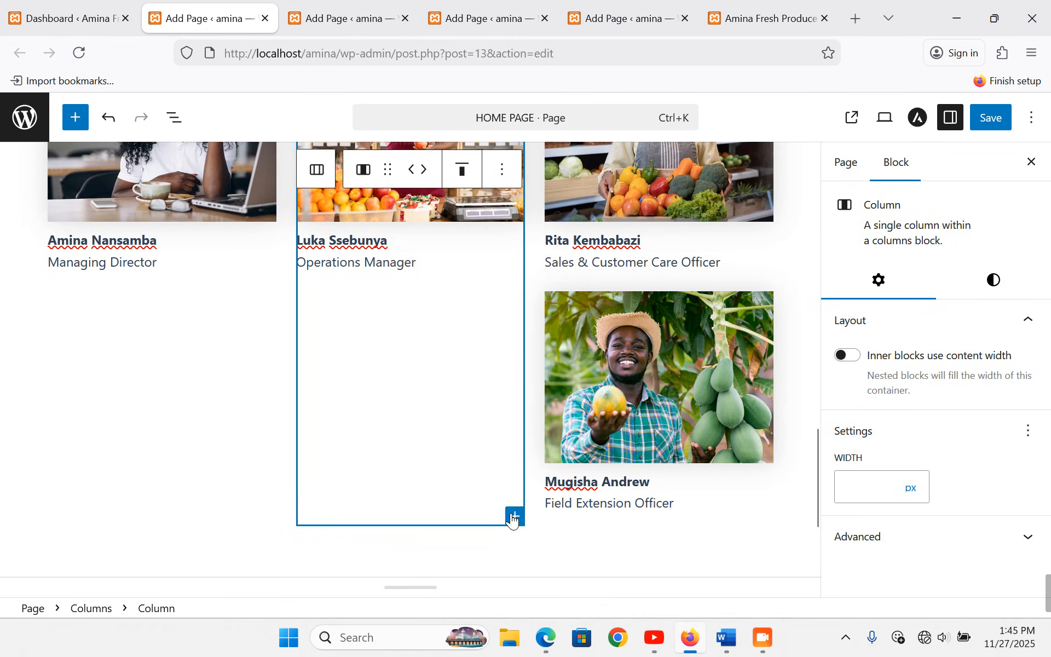
pyautogui.click(514, 516)
pyautogui.click(644, 345)
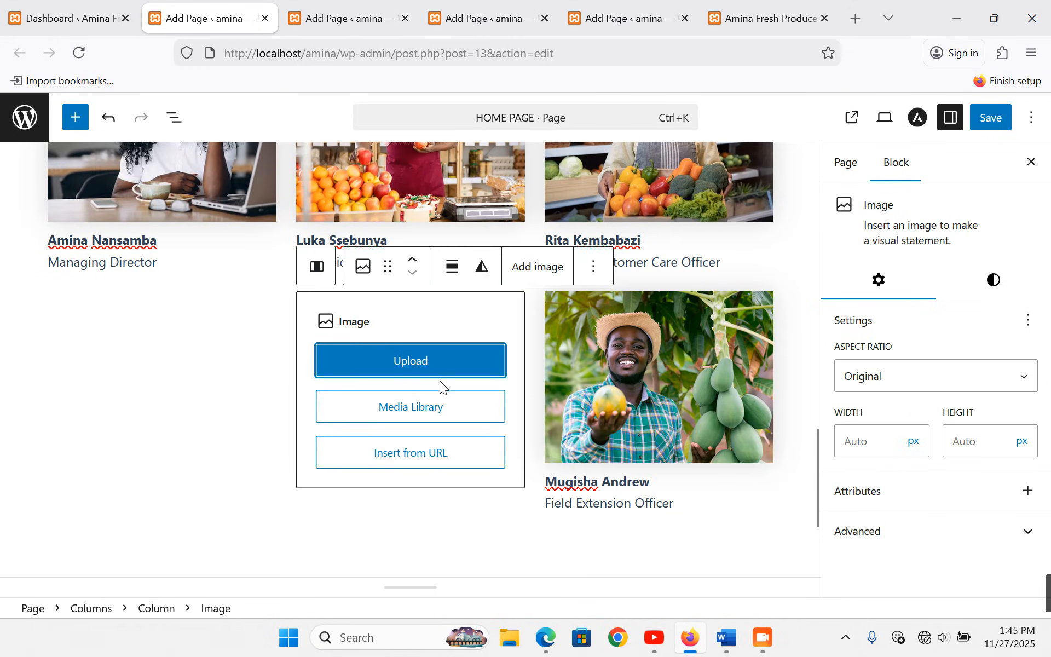
pyautogui.click(408, 410)
pyautogui.click(86, 188)
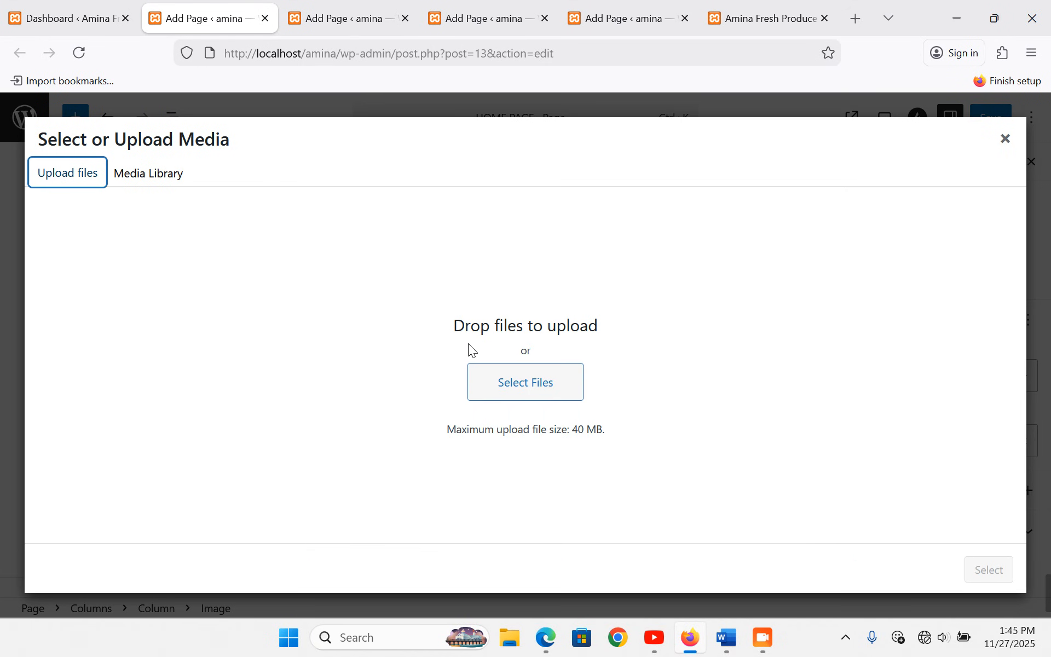
pyautogui.click(508, 396)
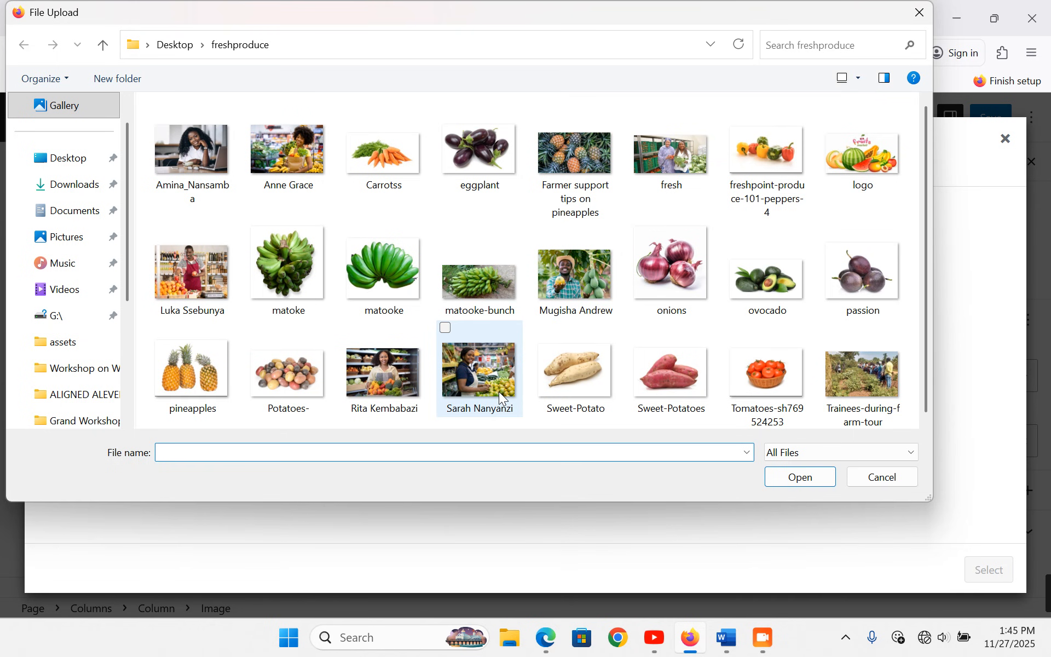
pyautogui.click(482, 362)
pyautogui.doubleClick(482, 360)
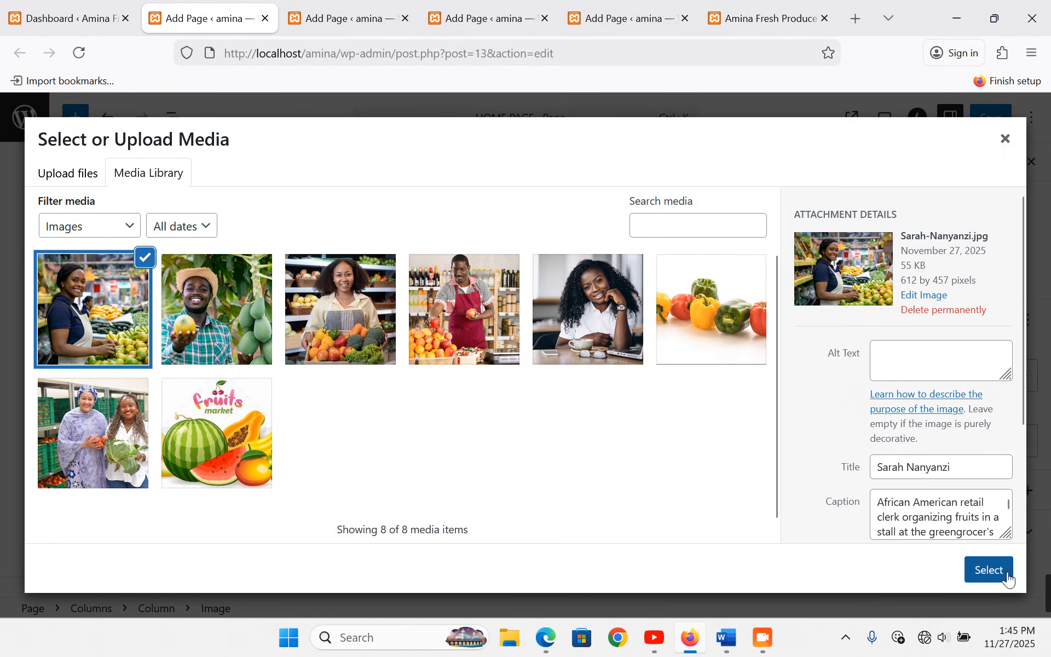
pyautogui.click(1000, 569)
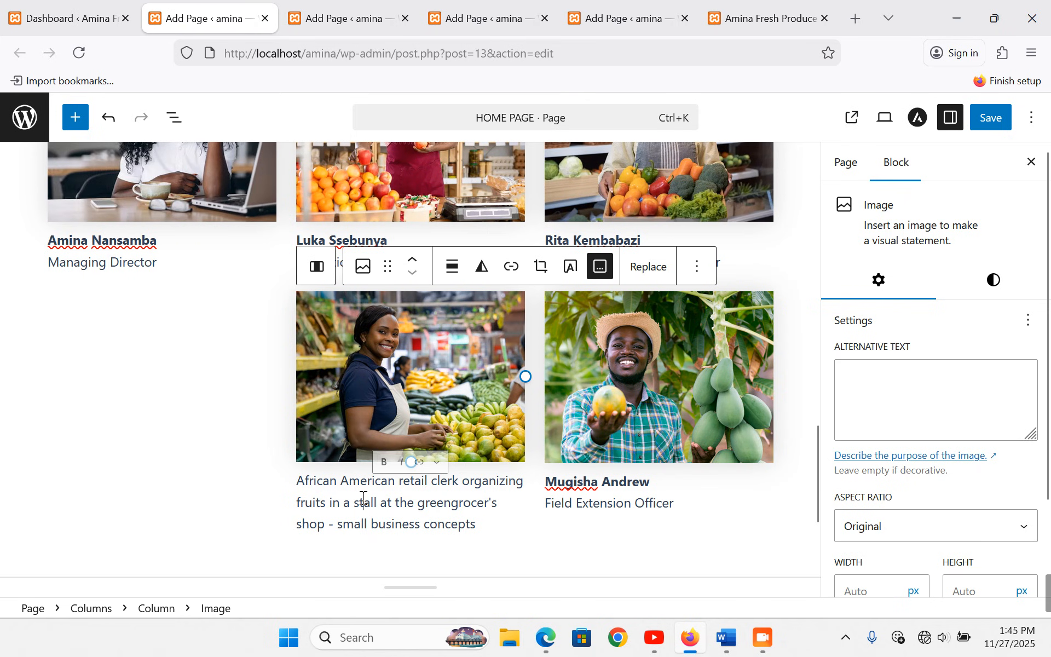
# - Caption it with the name over an unbolded 'Quality Assurance' and crop to Standard 4:3
pyautogui.tripleClick(363, 497)
pyautogui.hotkey('ctrl', 'v')
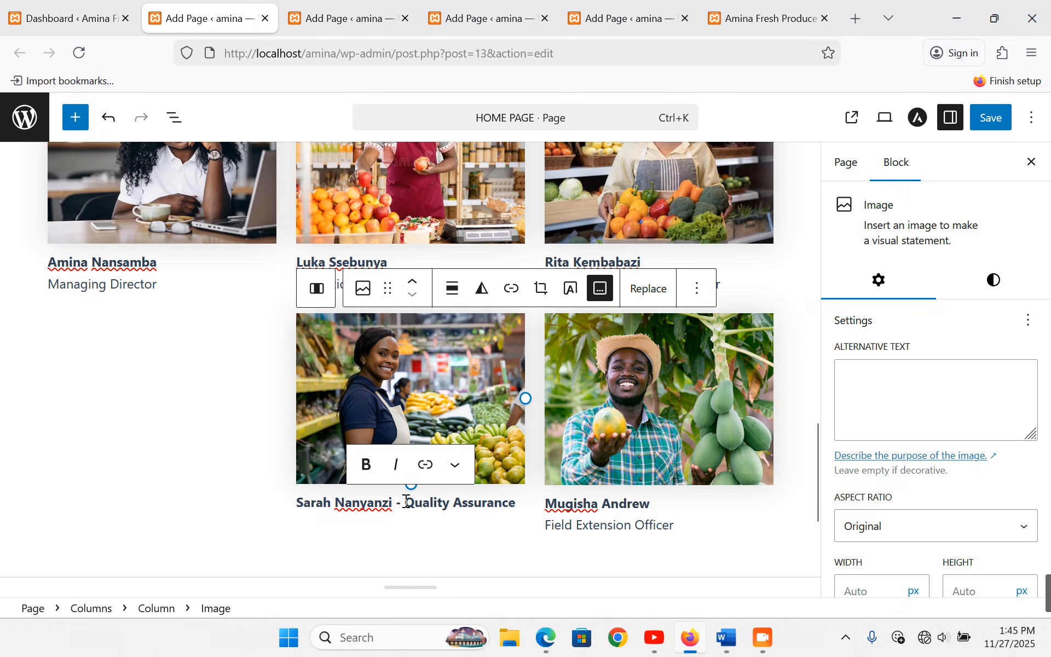
pyautogui.tripleClick(406, 507)
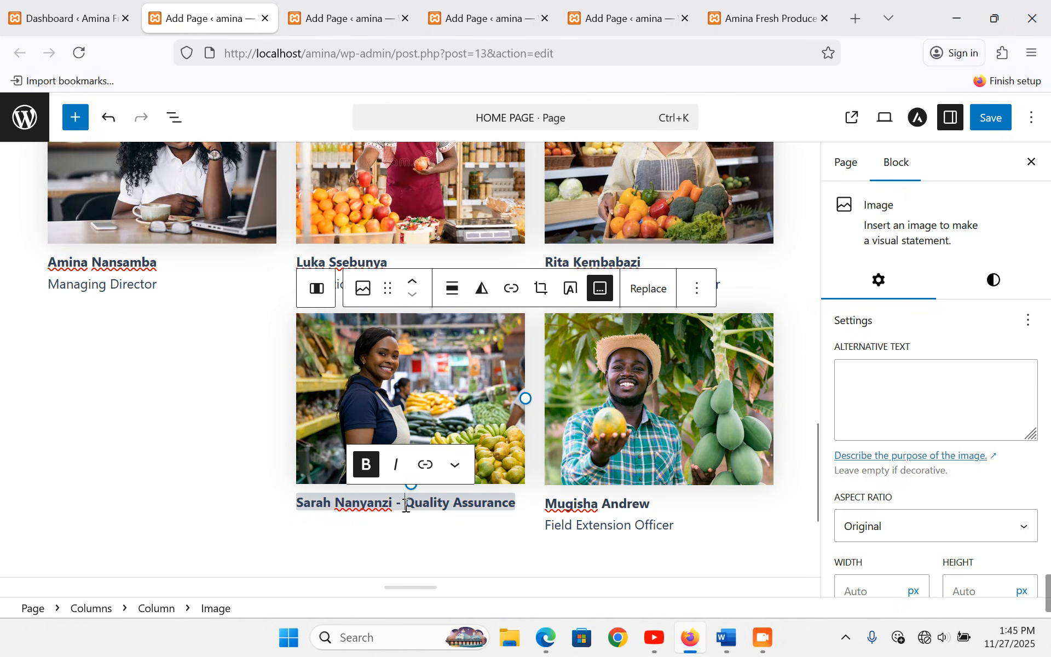
pyautogui.click(406, 507)
pyautogui.press('BackSpace')
pyautogui.press('BackSpace')
pyautogui.hotkey('shift', 'Return')
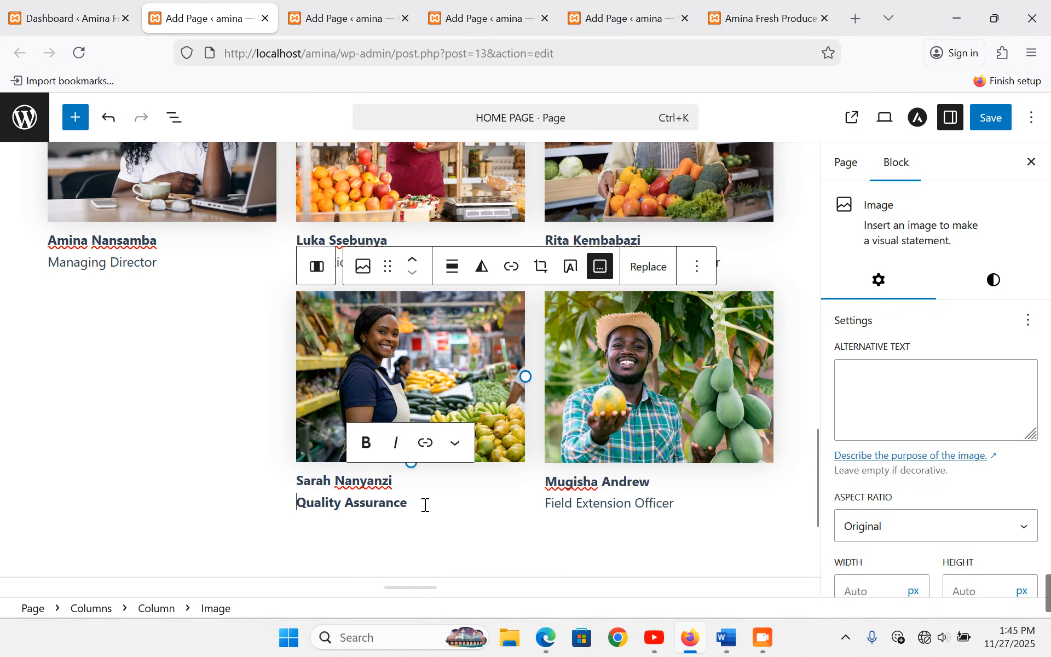
pyautogui.moveTo(409, 503); pyautogui.dragTo(310, 503)
pyautogui.hotkey('ctrl', 'b')
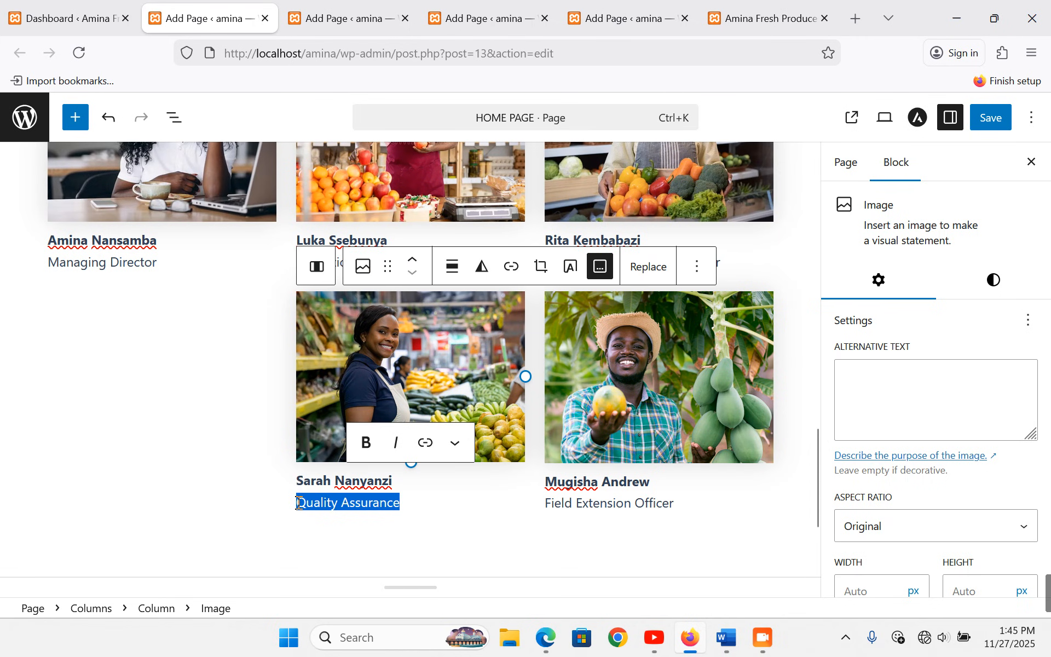
pyautogui.click(926, 527)
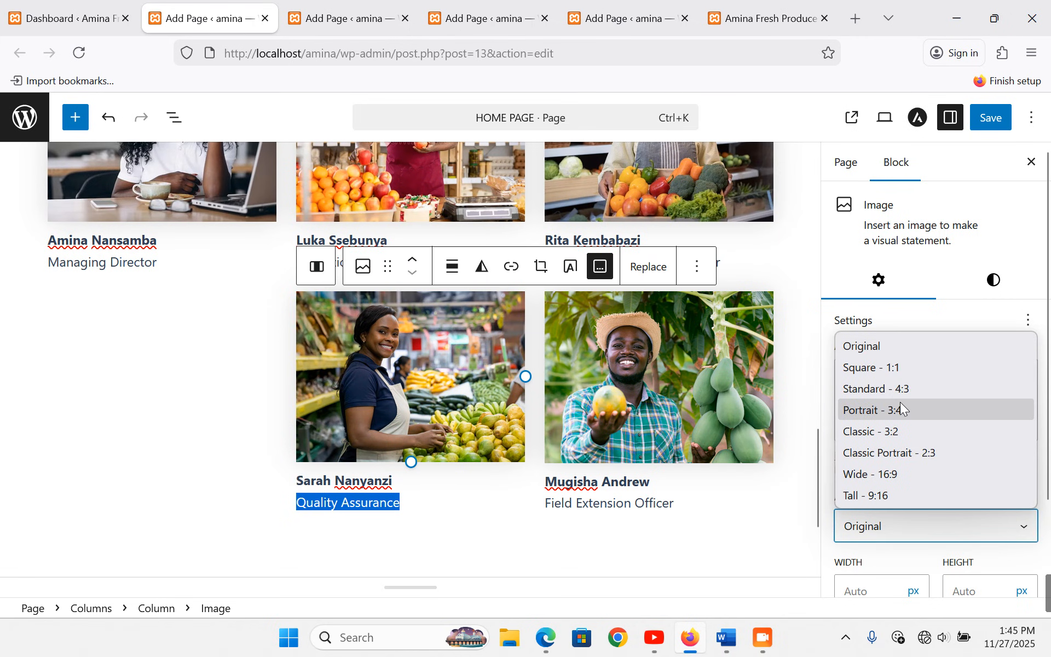
pyautogui.click(898, 390)
# - Add an image block to the first column and select the Packing & Sales line in Word
pyautogui.click(156, 365)
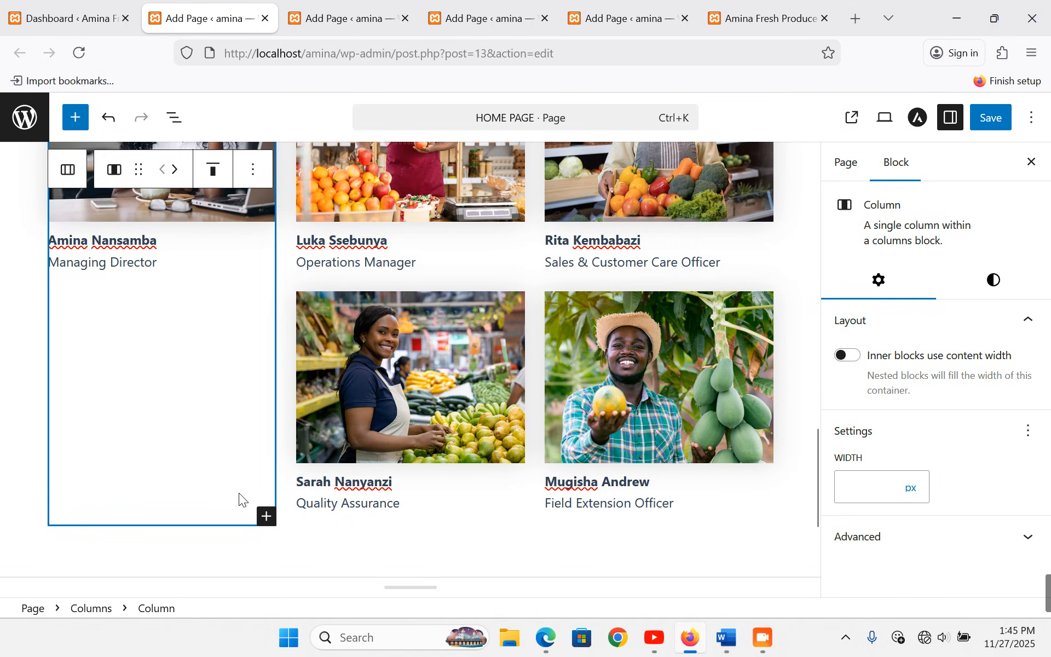
pyautogui.click(267, 518)
pyautogui.click(422, 368)
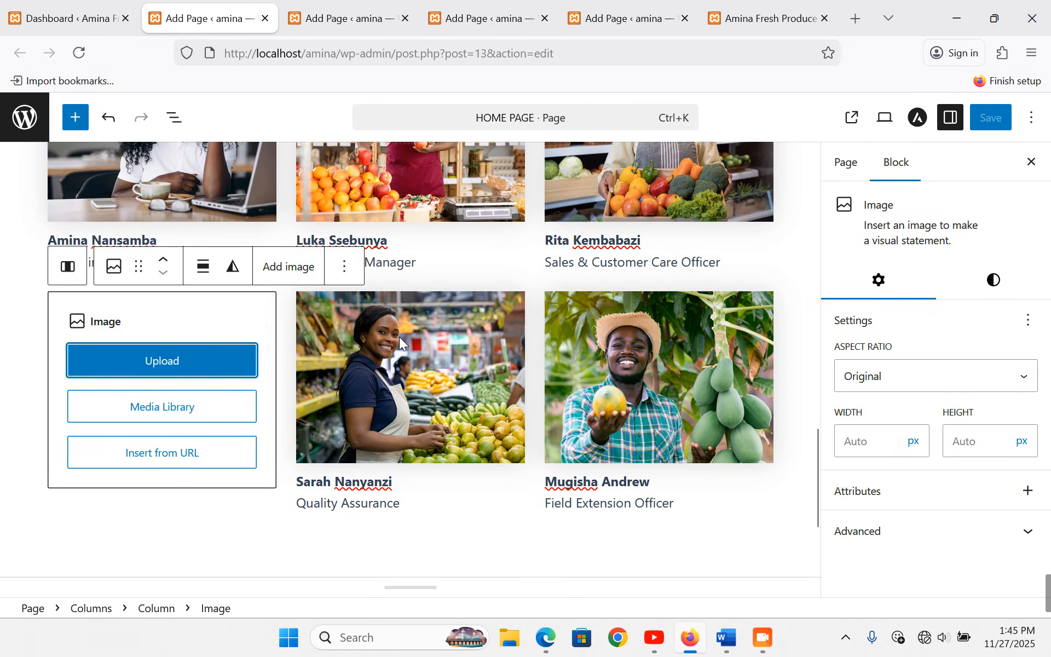
pyautogui.click(164, 410)
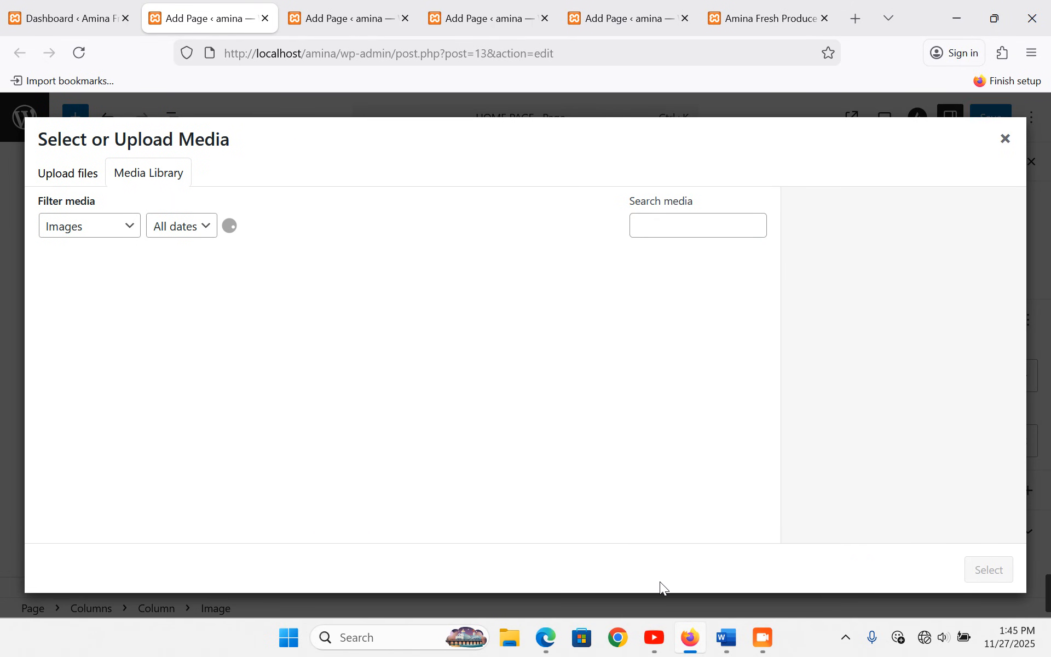
pyautogui.click(725, 641)
pyautogui.click(229, 321)
pyautogui.hotkey('ctrl', 'c')
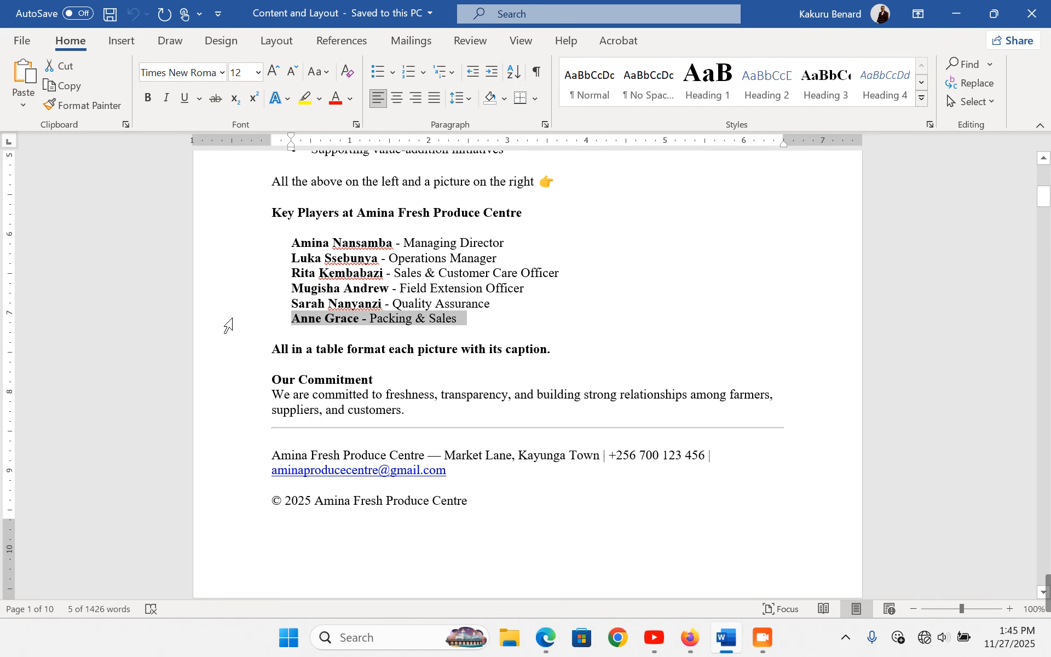
pyautogui.click(691, 639)
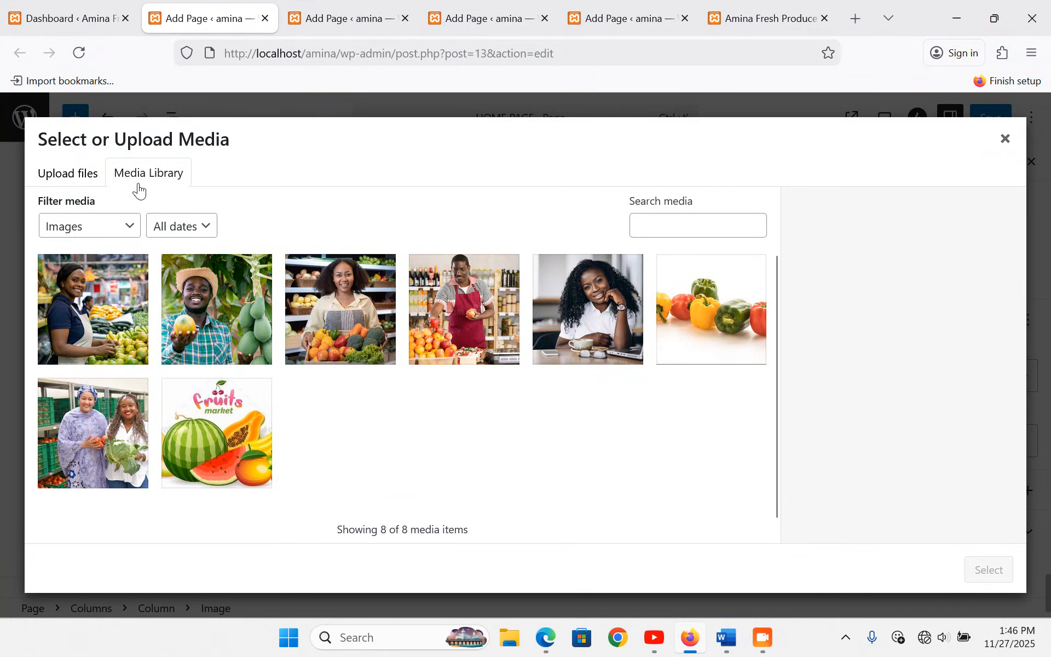
# - Upload the Packing & Sales staff member's photo and insert it
pyautogui.click(94, 176)
pyautogui.click(515, 366)
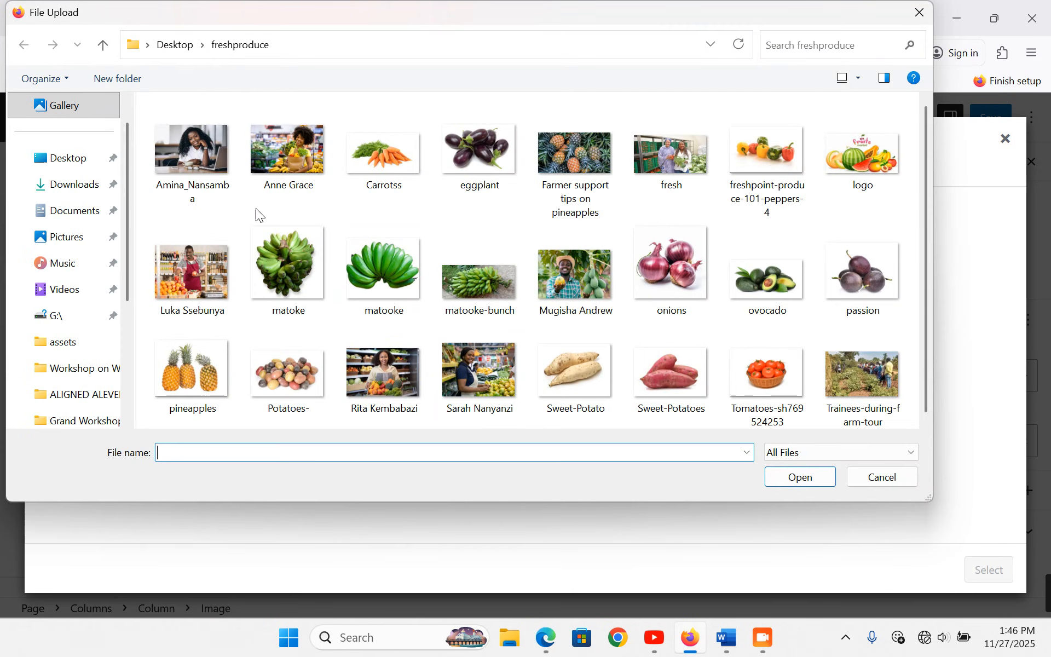
pyautogui.doubleClick(292, 147)
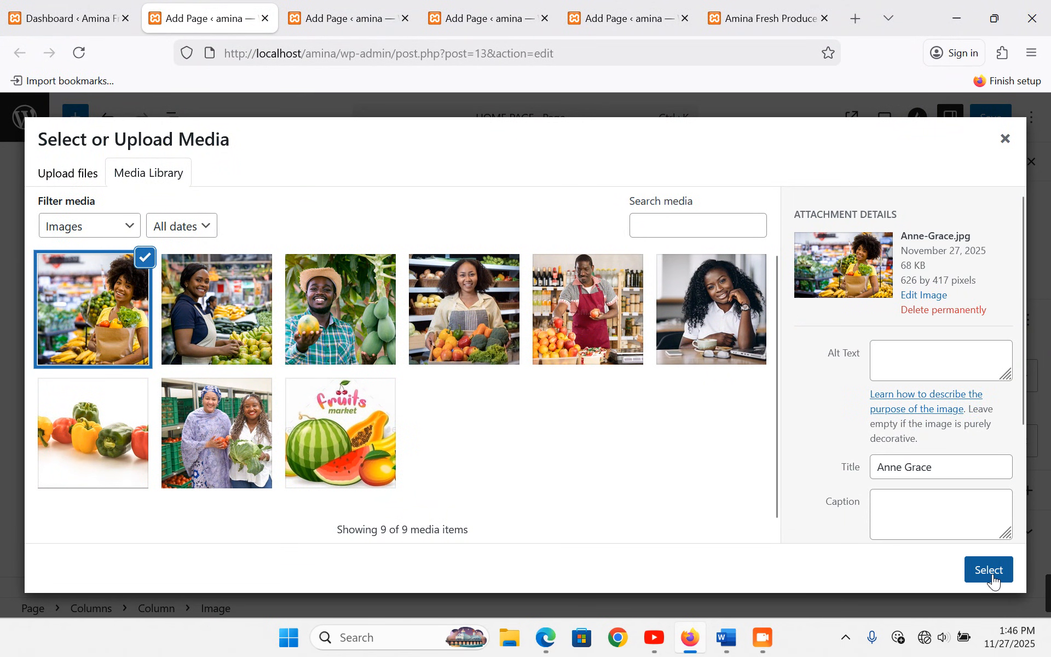
pyautogui.click(992, 572)
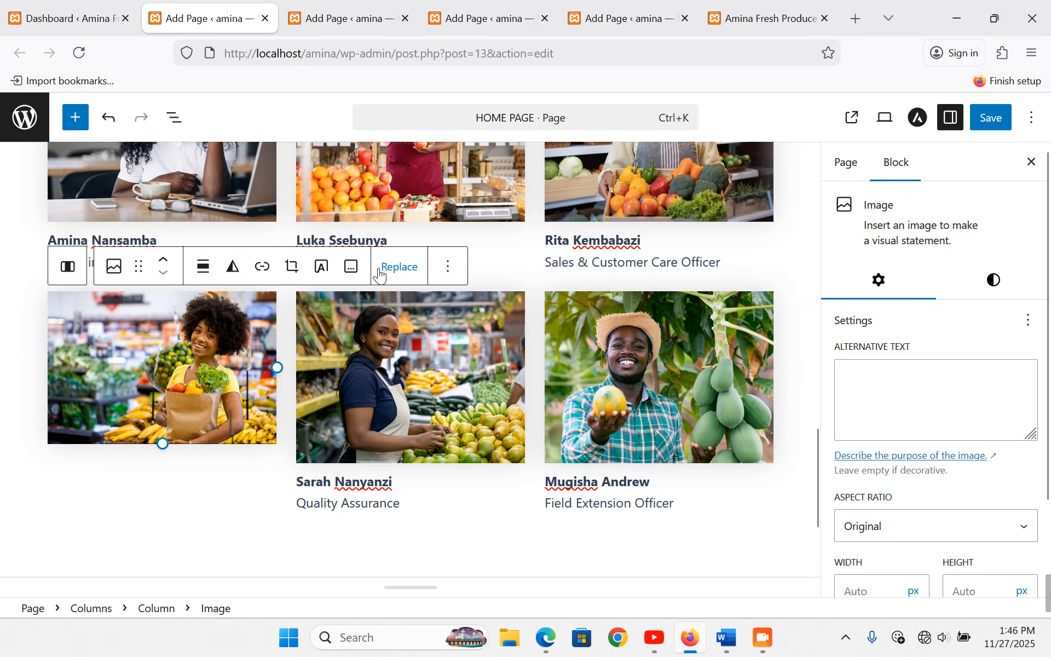
# - Caption it with the name over 'Packing & Sales' and crop to Standard 4:3
pyautogui.click(351, 267)
pyautogui.hotkey('ctrl', 'v')
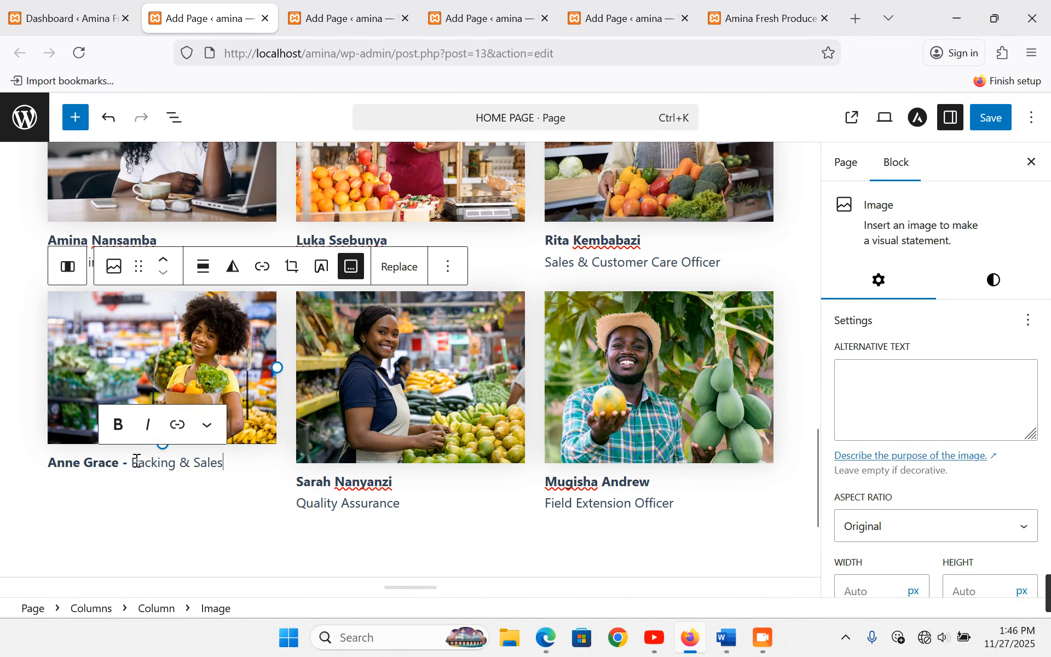
pyautogui.click(138, 472)
pyautogui.press('BackSpace')
pyautogui.press('BackSpace')
pyautogui.press('BackSpace')
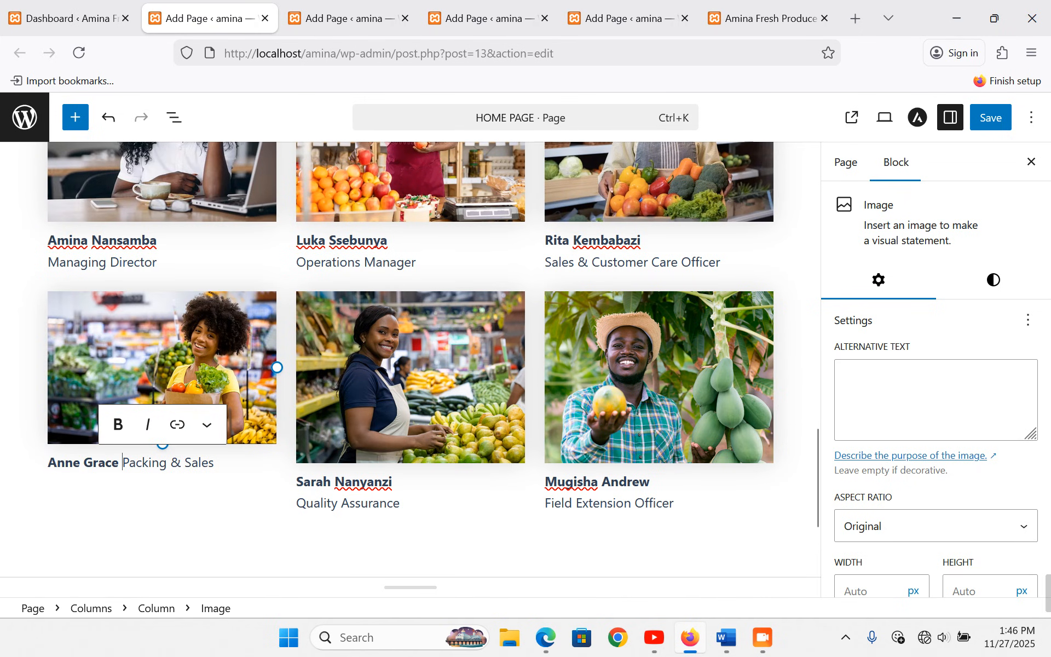
pyautogui.hotkey('shift', 'Return')
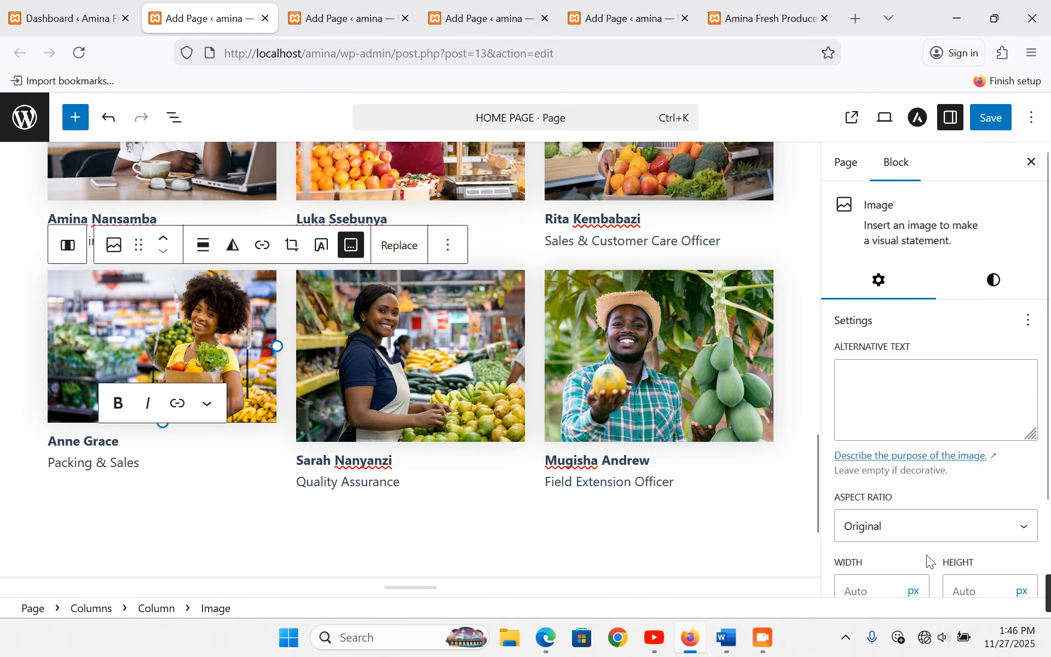
pyautogui.click(947, 531)
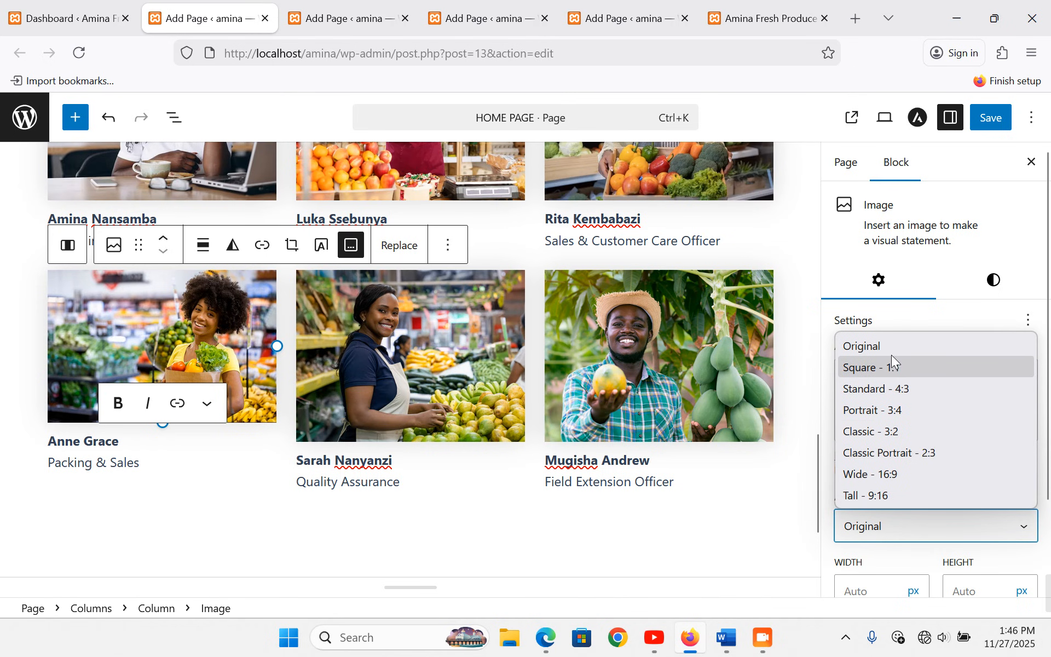
pyautogui.click(896, 387)
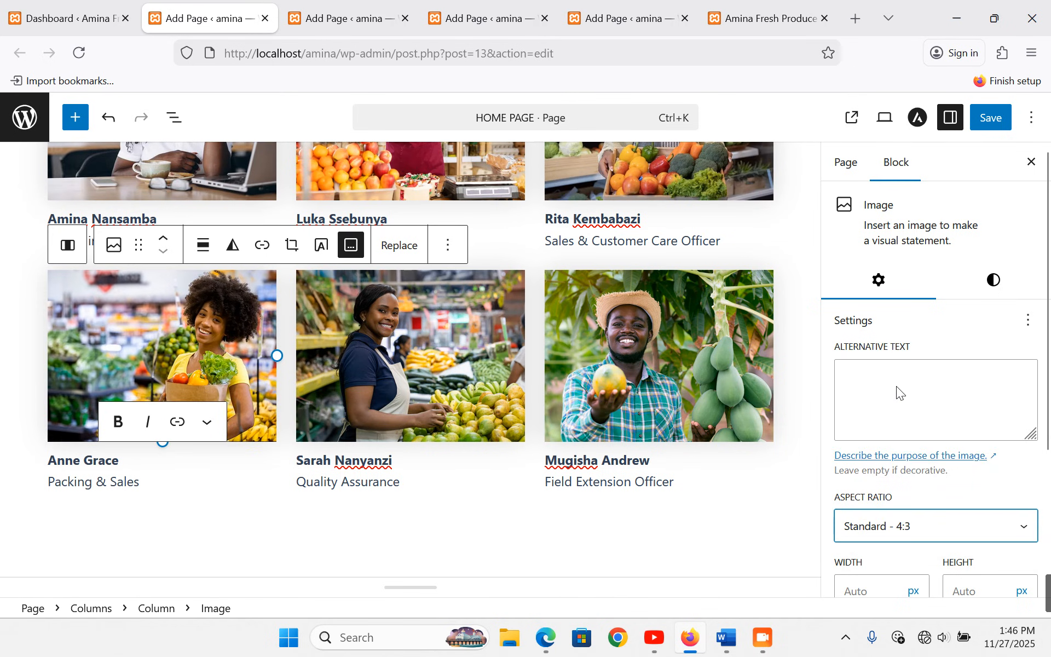
pyautogui.click(300, 538)
pyautogui.scroll(5, 300, 537)
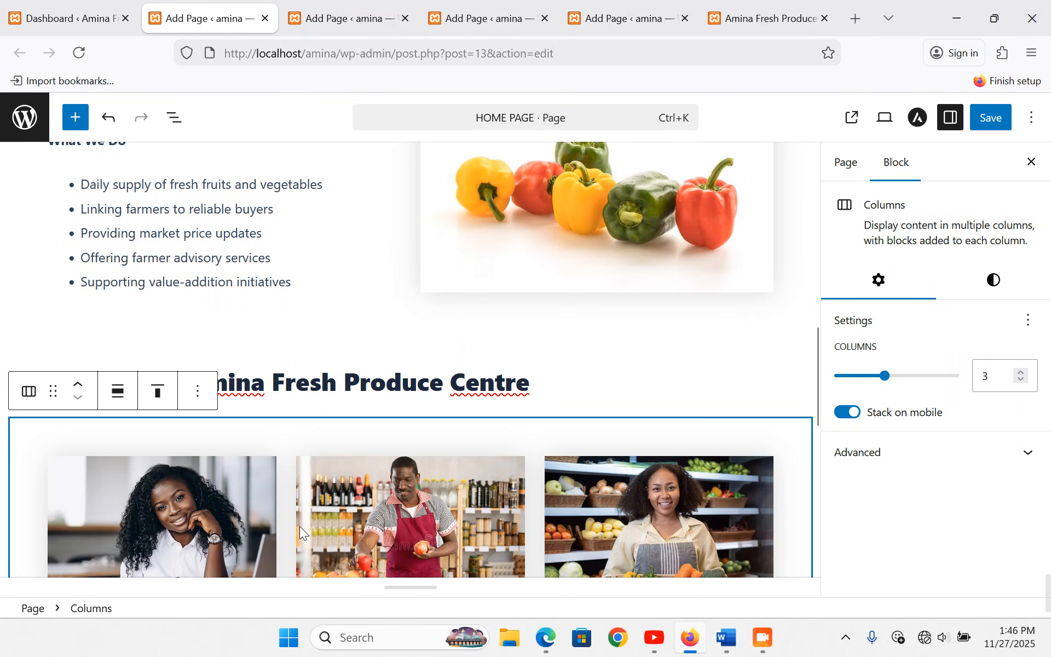
# - Save the page with Ctrl+S and reload the live home page to review the team grid
pyautogui.hotkey('ctrl', 's')
pyautogui.scroll(-9, 300, 527)
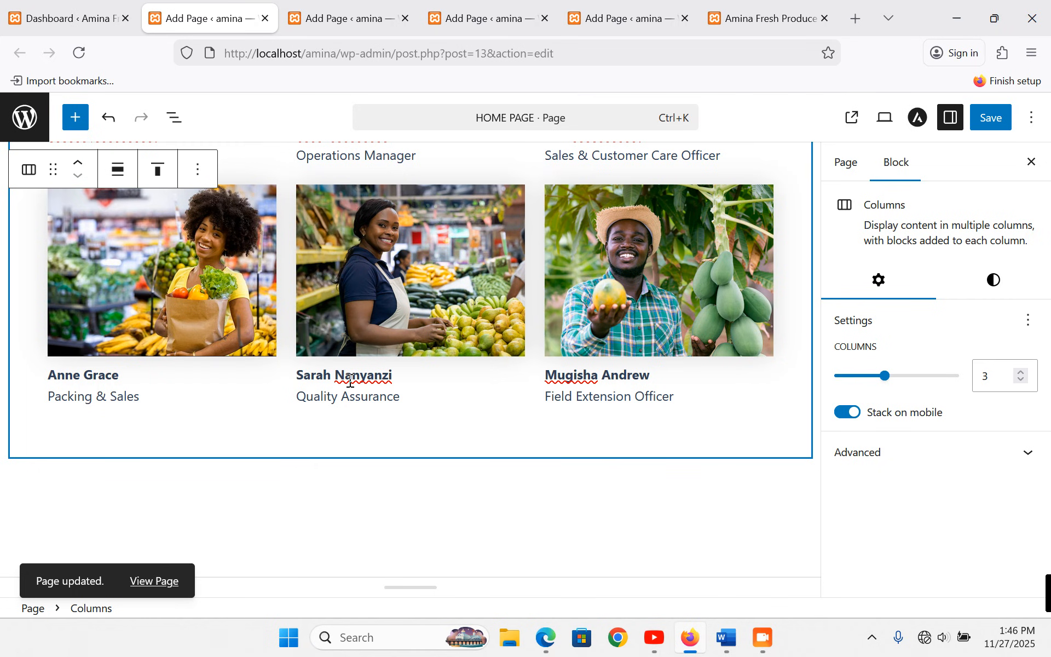
pyautogui.click(767, 18)
pyautogui.scroll(4, 534, 201)
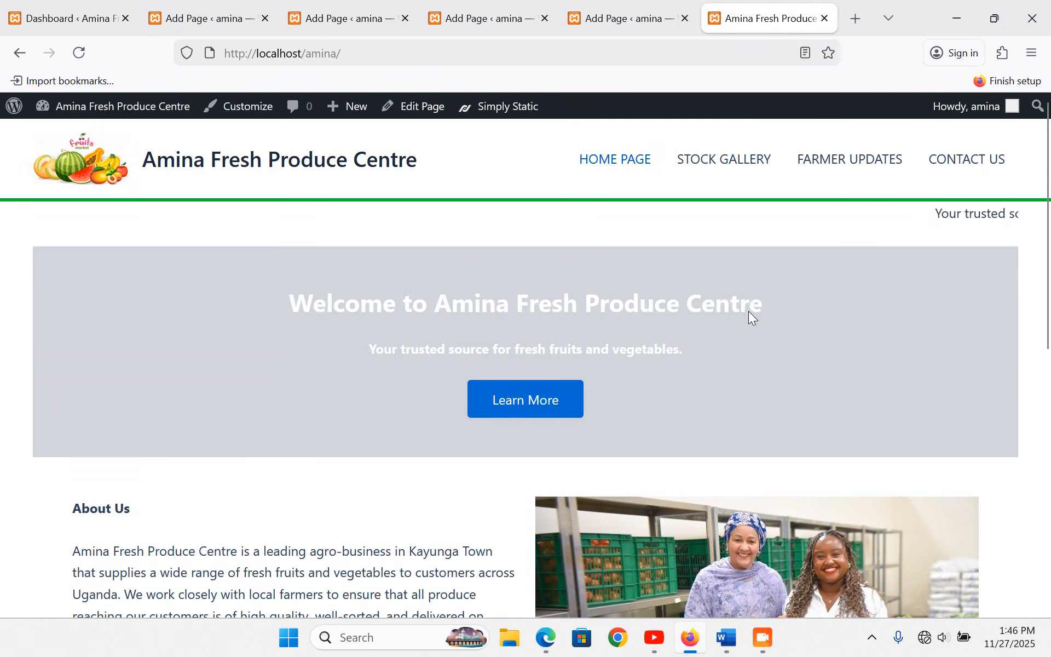
pyautogui.click(607, 161)
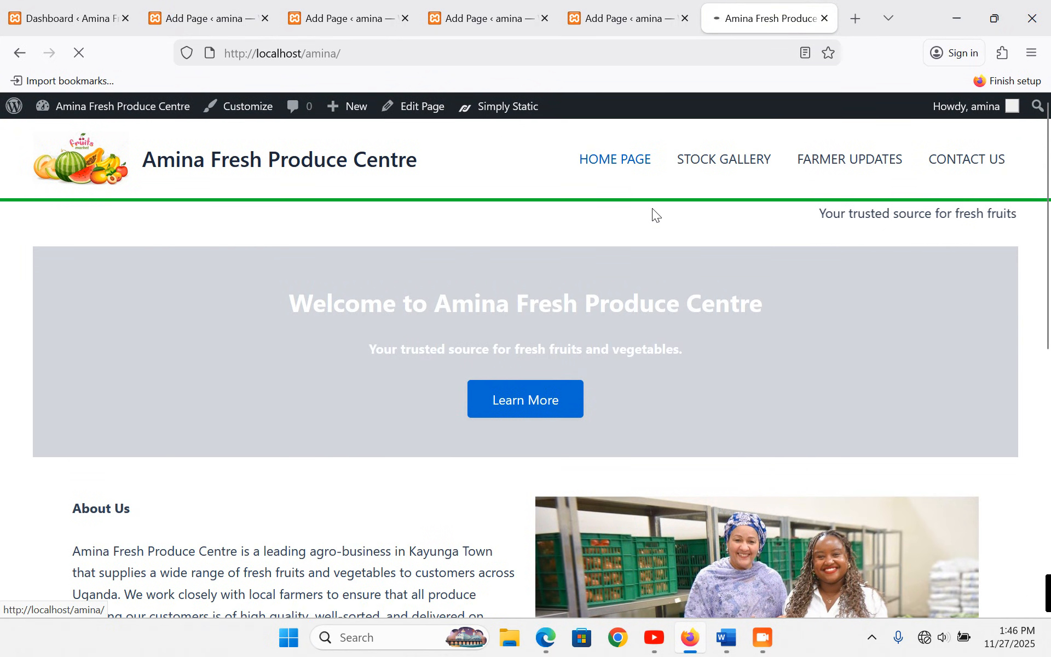
pyautogui.scroll(-5, 712, 298)
pyautogui.scroll(3, 299, 387)
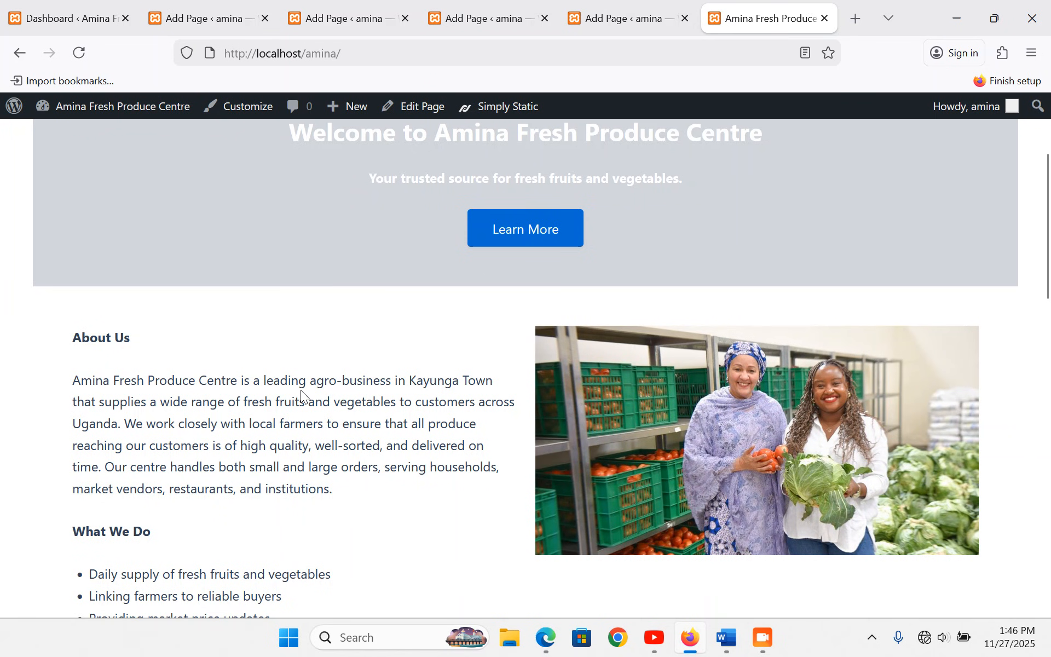
pyautogui.scroll(-5, 409, 405)
pyautogui.scroll(-5, 409, 406)
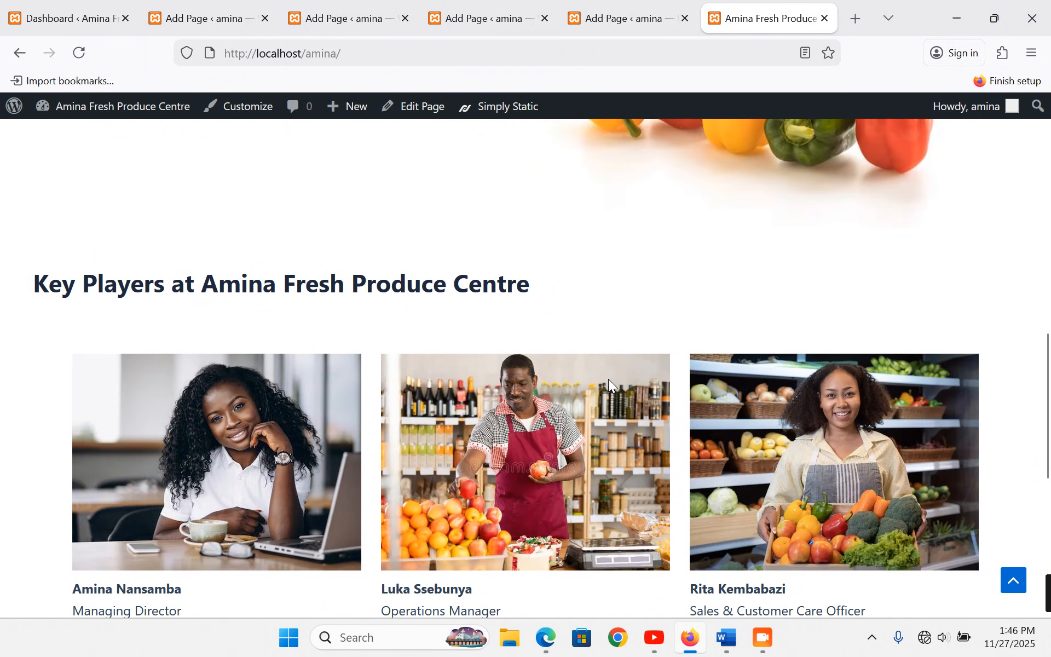
pyautogui.scroll(-7, 609, 379)
pyautogui.scroll(-2, 609, 378)
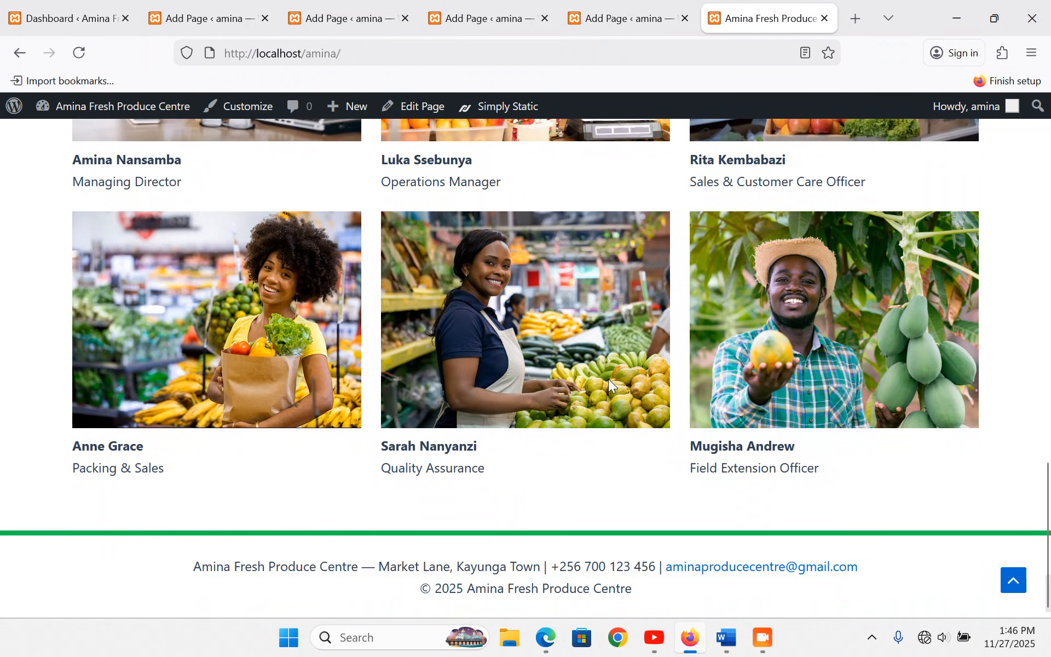
pyautogui.scroll(15, 444, 494)
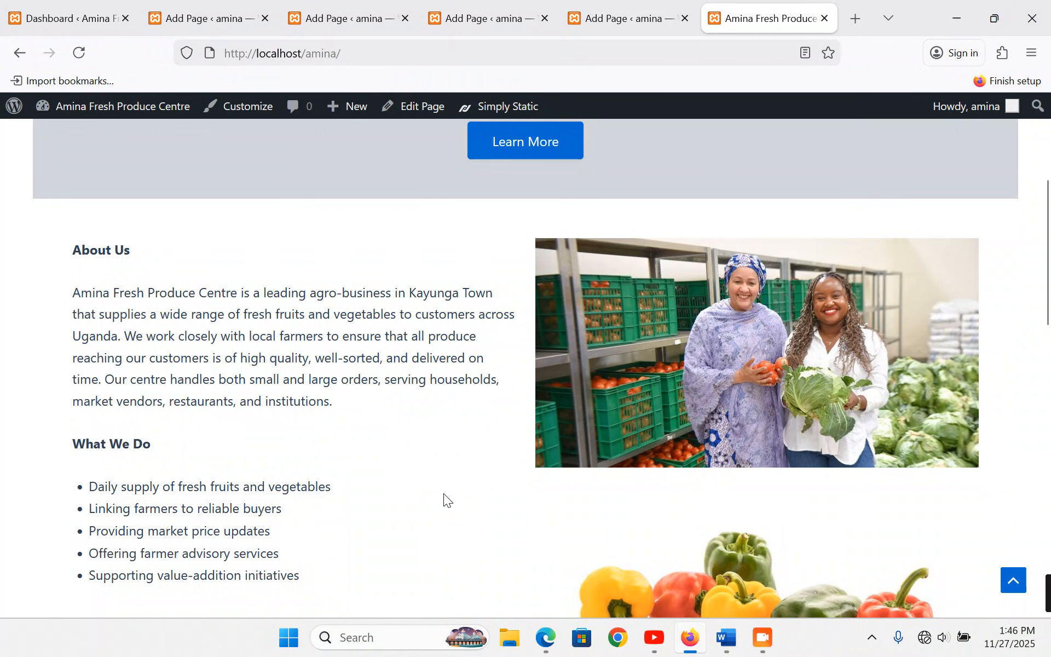
pyautogui.scroll(-3, 443, 494)
pyautogui.scroll(-3, 471, 482)
# - Select the Our Commitment heading and paragraph in Word, then go back to the page editor
pyautogui.click(727, 638)
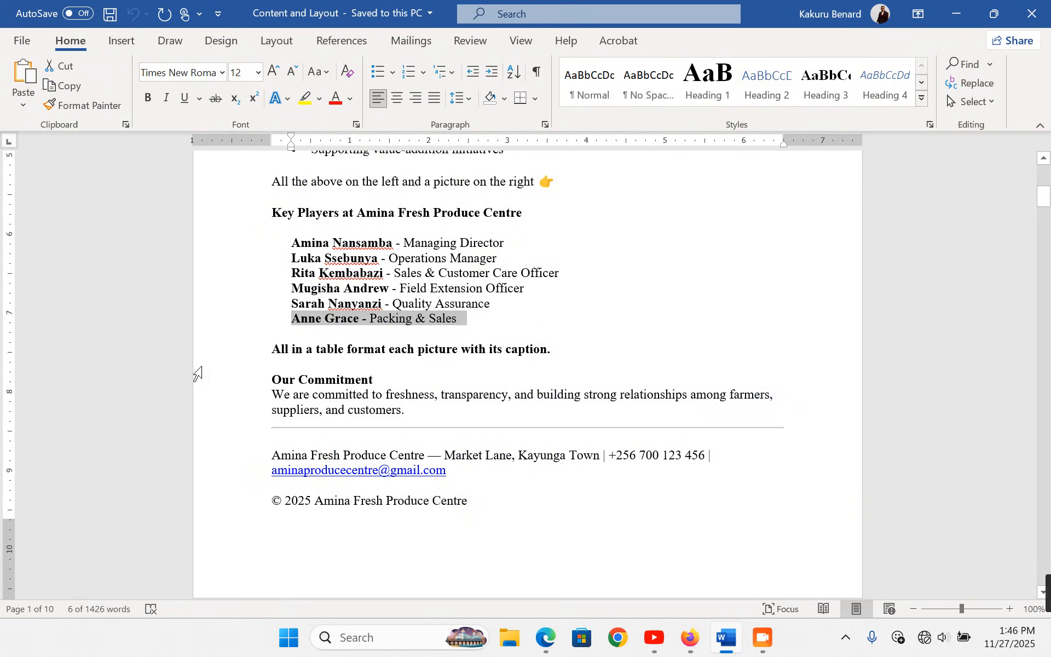
pyautogui.moveTo(222, 375); pyautogui.dragTo(235, 415)
pyautogui.hotkey('ctrl', 'c')
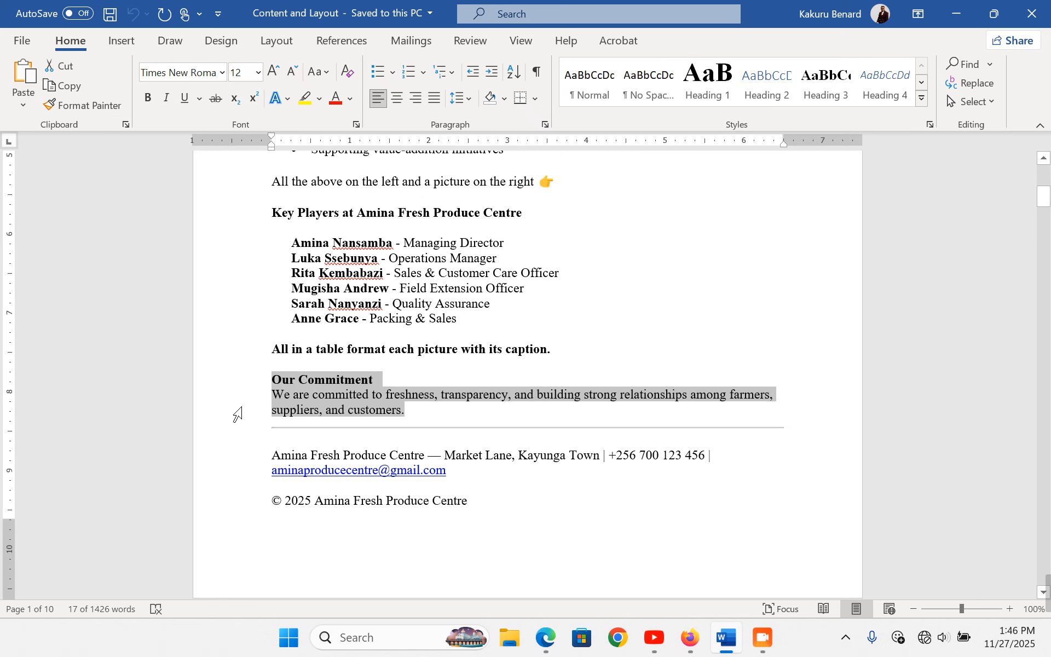
pyautogui.click(690, 637)
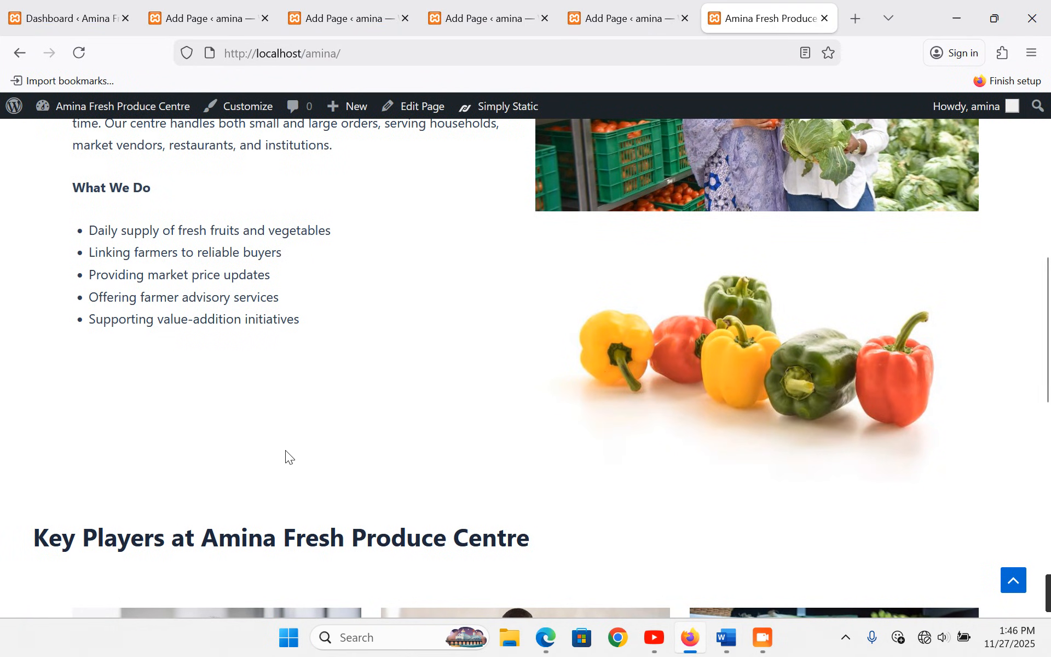
pyautogui.scroll(-4, 284, 457)
pyautogui.click(200, 18)
# - Below the team grid, add a single-column Columns block and paste the Our Commitment text into a paragraph
pyautogui.scroll(-1, 283, 416)
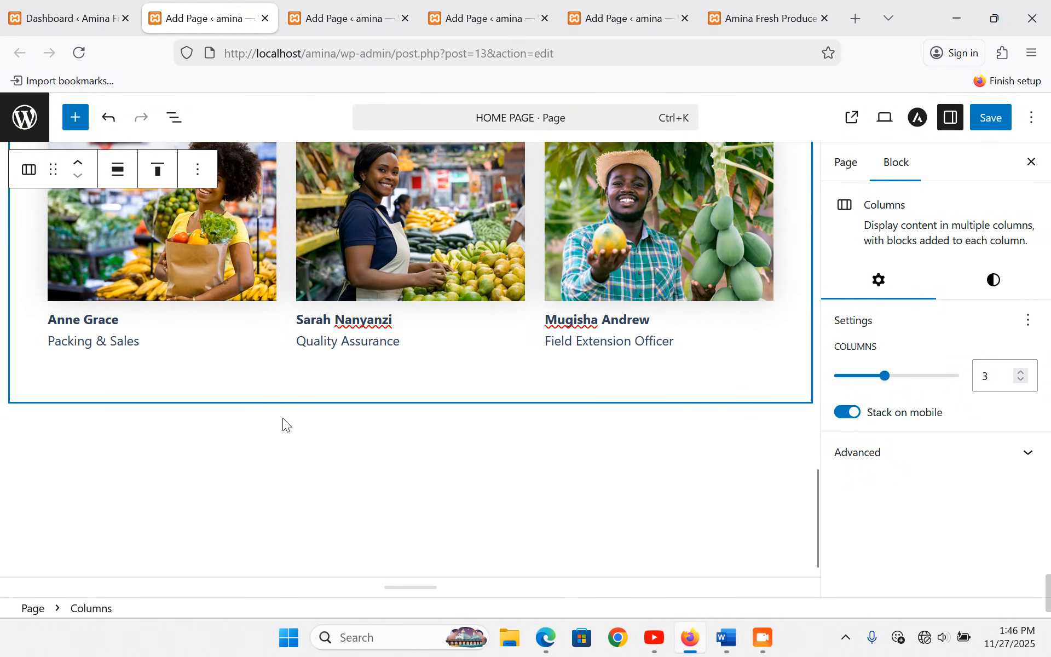
pyautogui.click(282, 418)
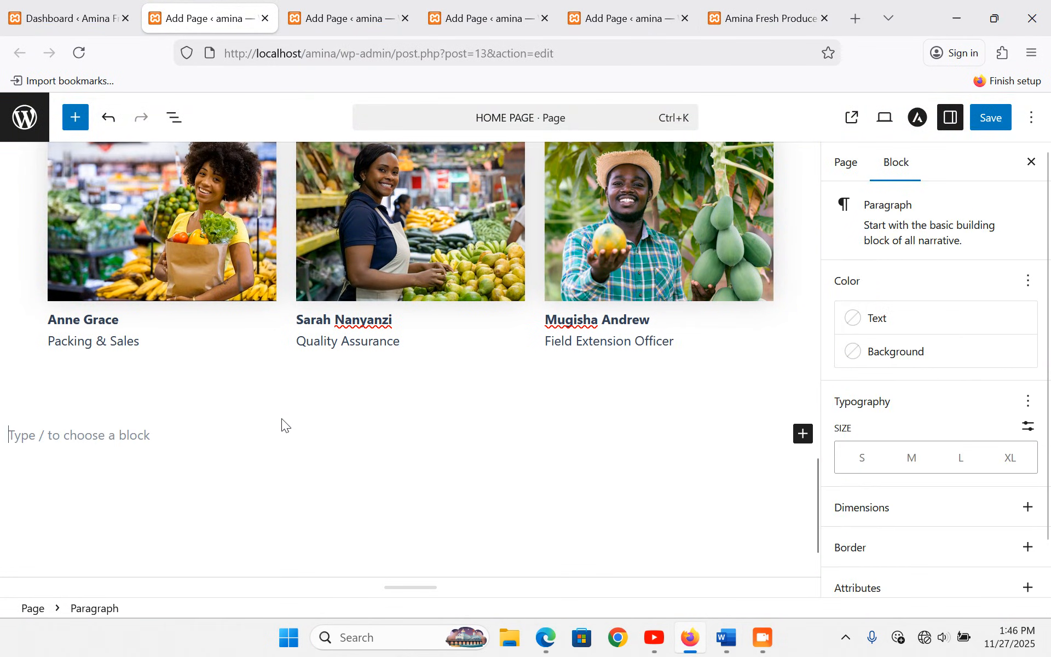
pyautogui.click(803, 435)
pyautogui.click(761, 549)
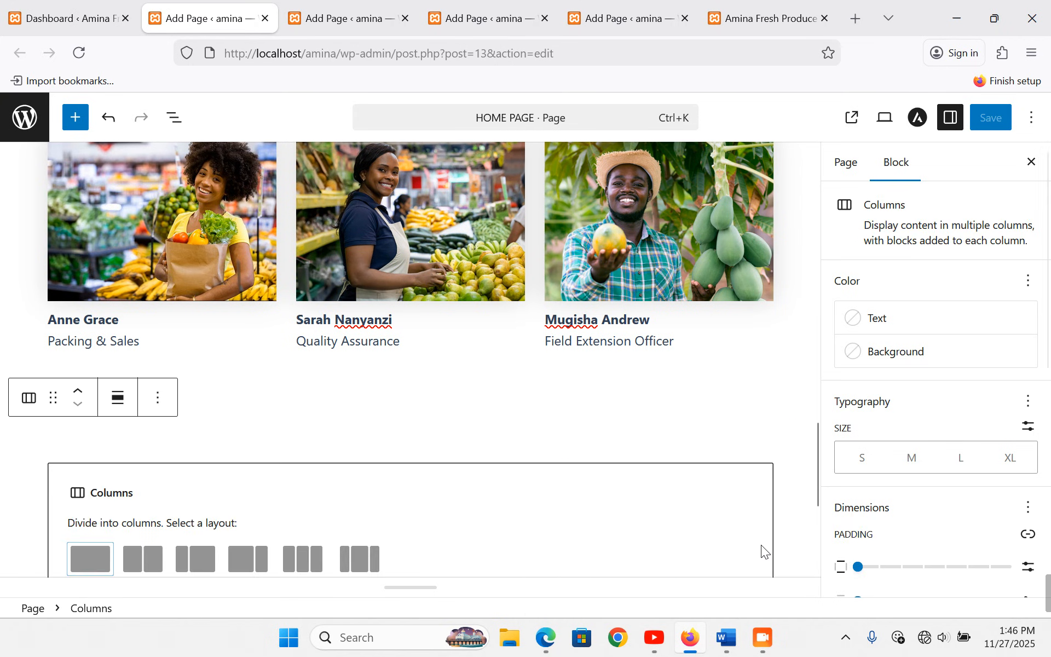
pyautogui.click(91, 560)
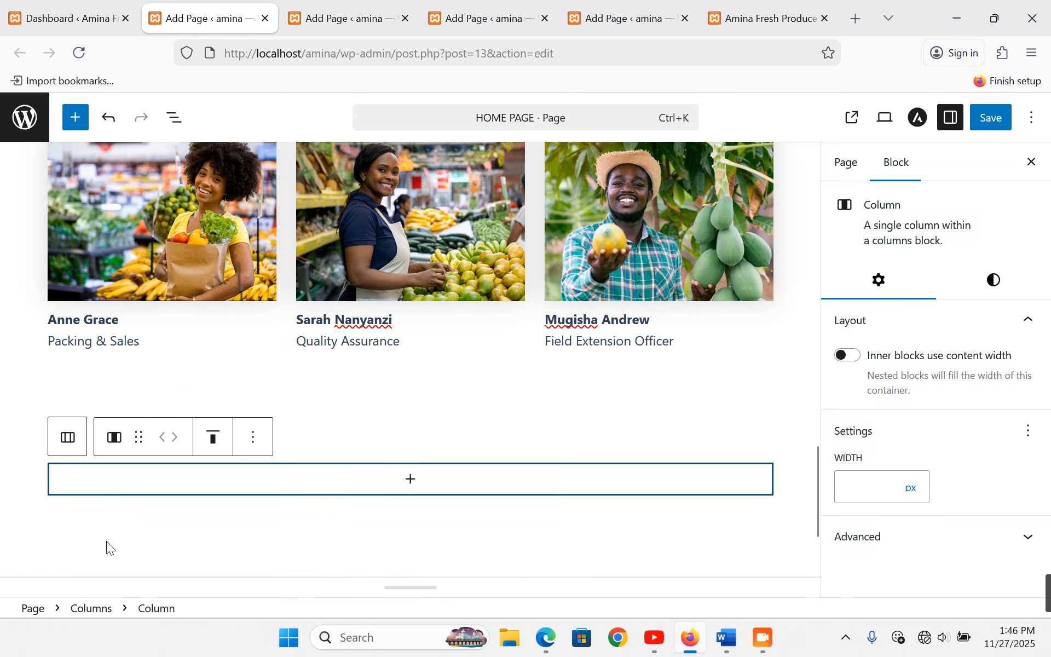
pyautogui.click(415, 481)
pyautogui.scroll(-2, 416, 479)
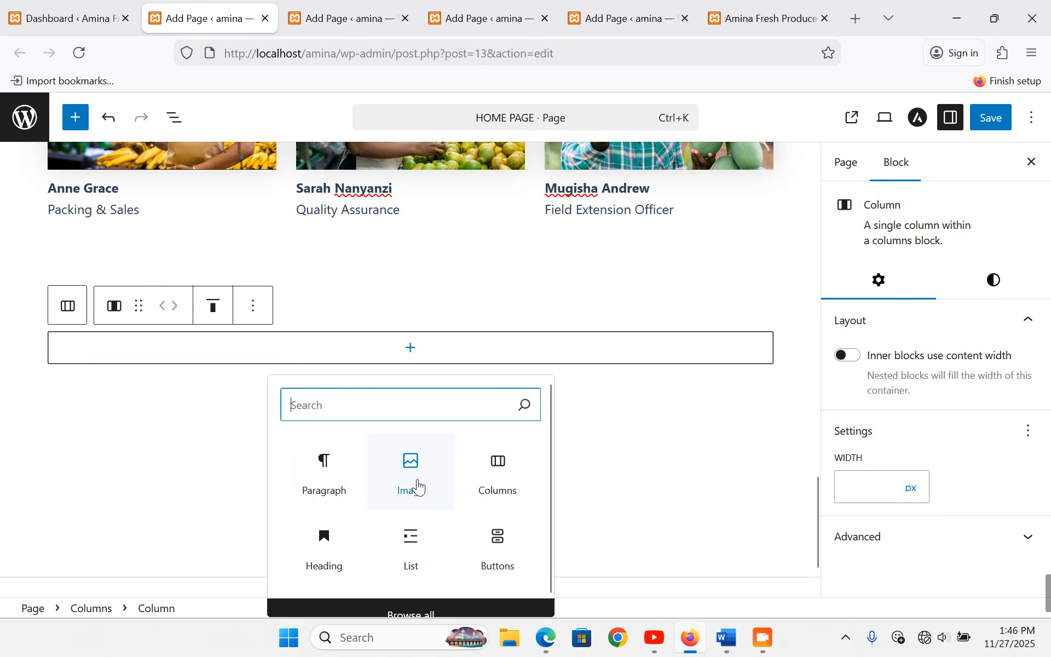
pyautogui.click(324, 469)
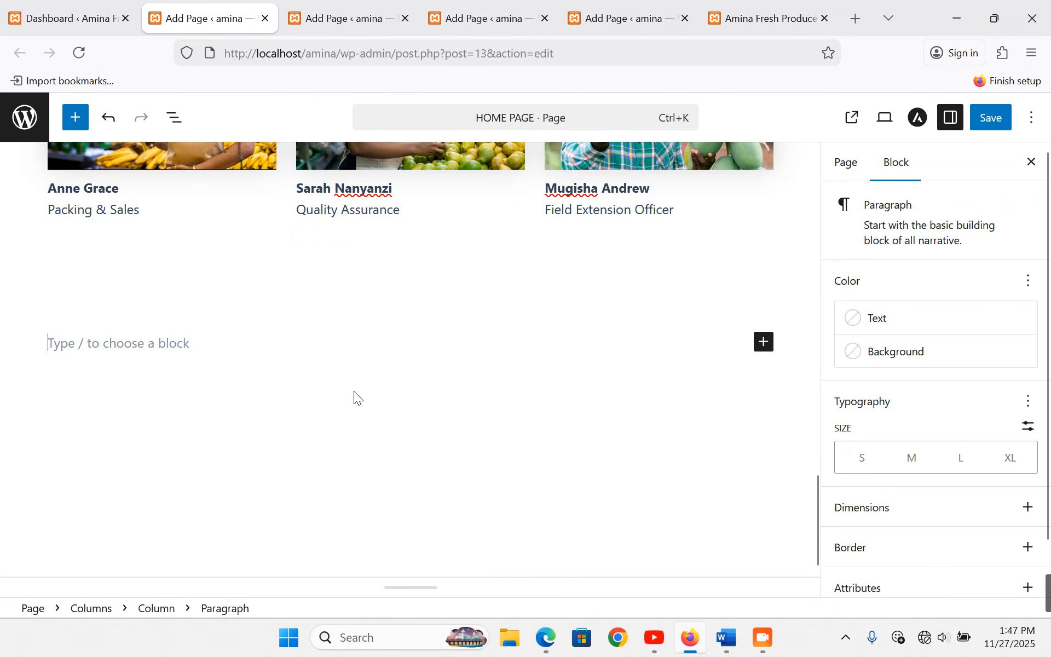
pyautogui.hotkey('ctrl', 'v')
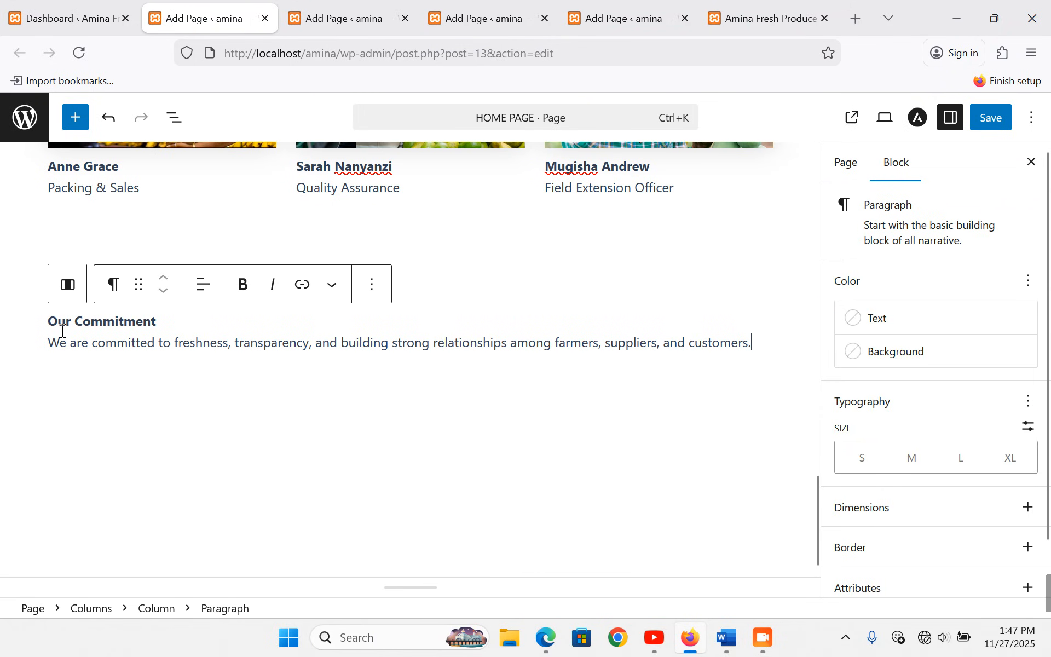
# - Center the Our Commitment text and turn its title line into an H4 heading
pyautogui.click(204, 284)
pyautogui.click(259, 373)
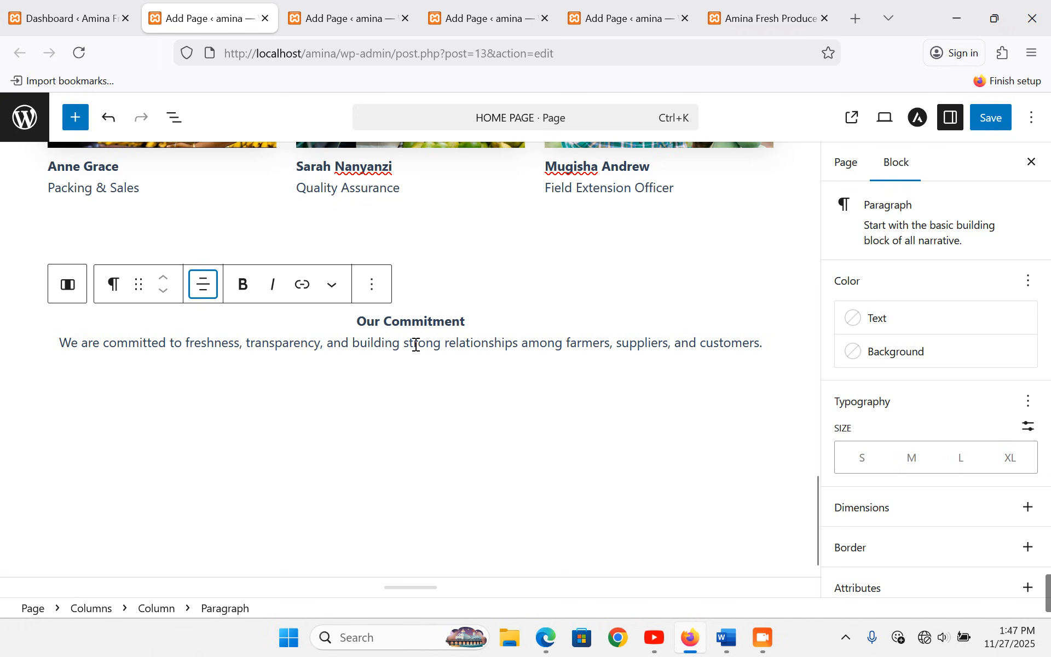
pyautogui.moveTo(357, 327); pyautogui.dragTo(467, 322)
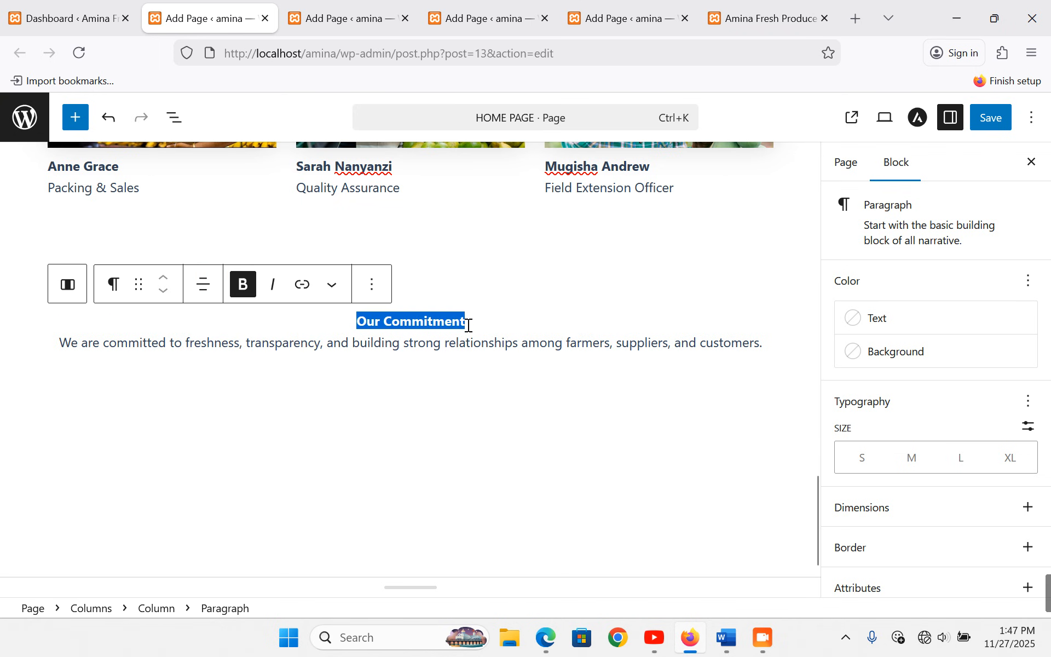
pyautogui.click(121, 284)
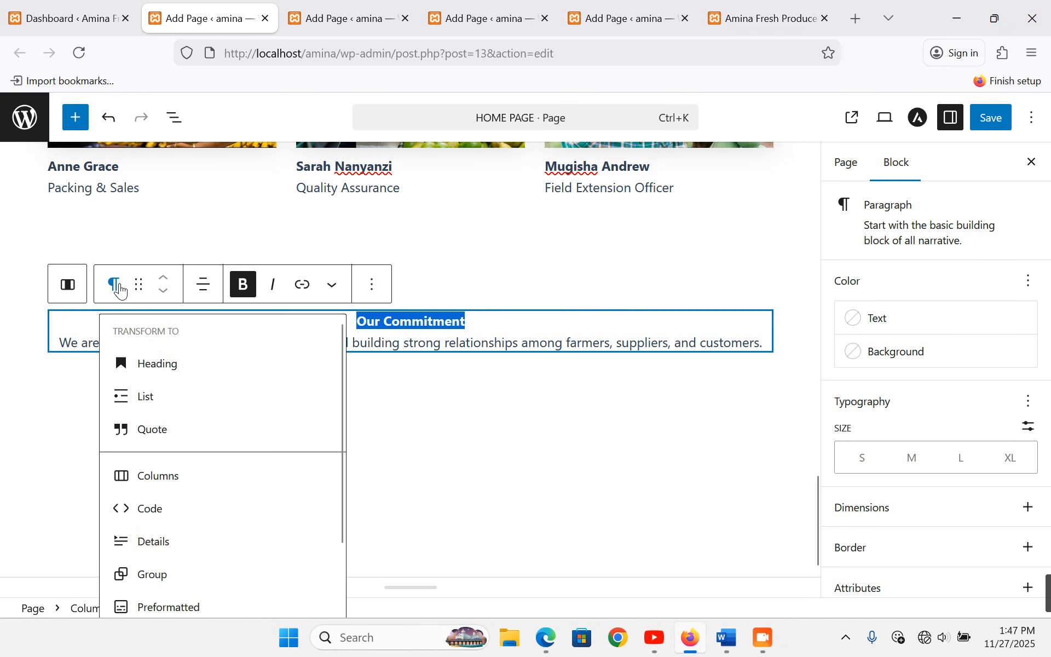
pyautogui.click(147, 363)
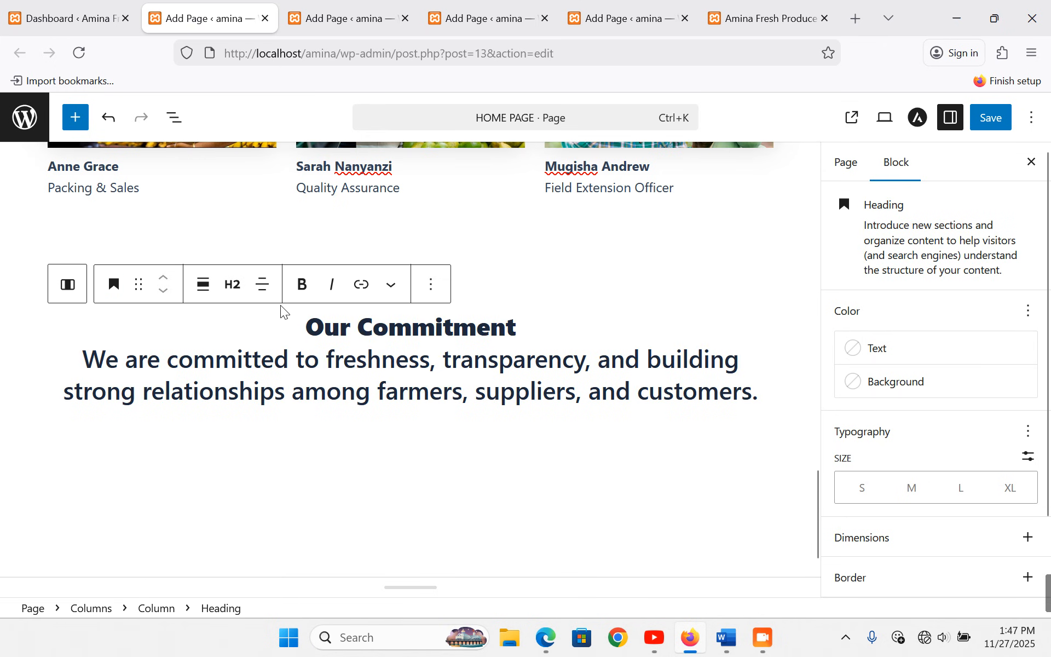
pyautogui.click(266, 290)
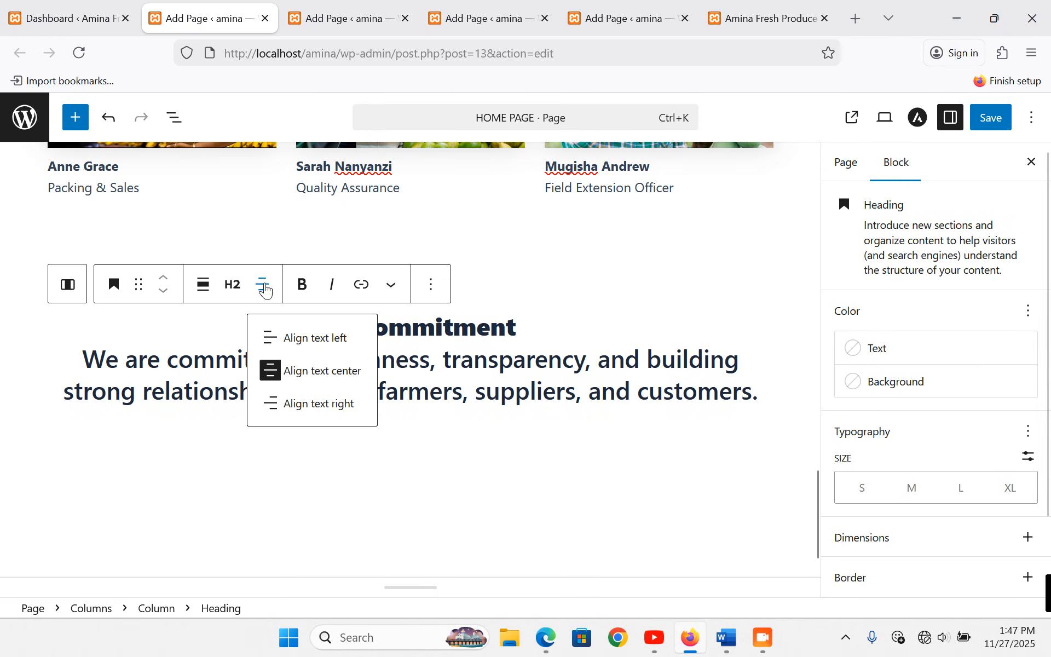
pyautogui.click(233, 292)
pyautogui.click(263, 406)
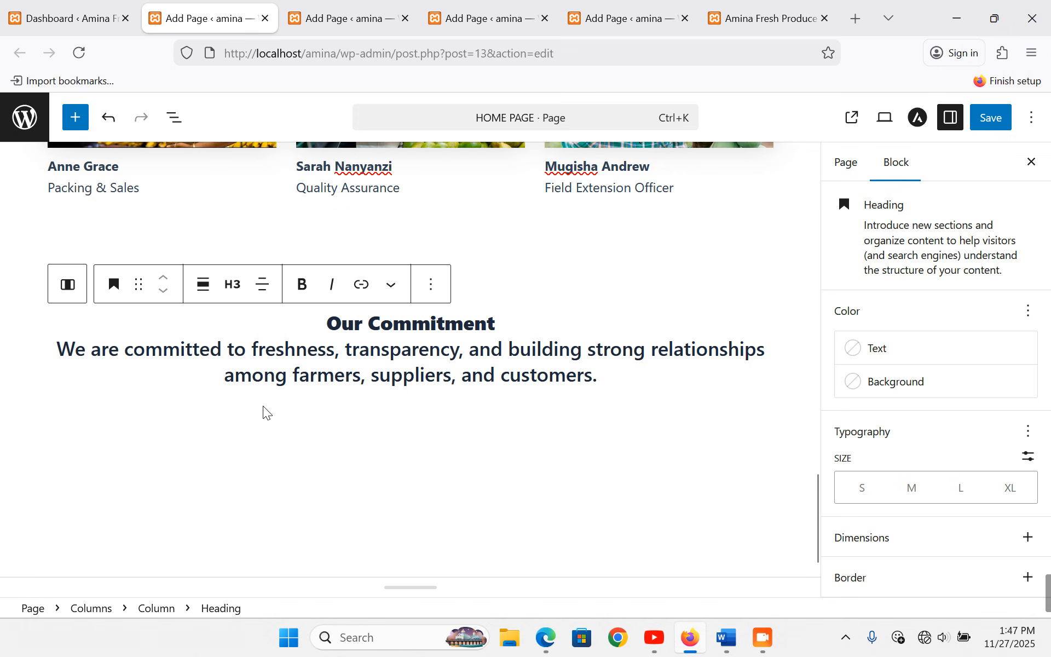
pyautogui.click(234, 294)
pyautogui.click(262, 438)
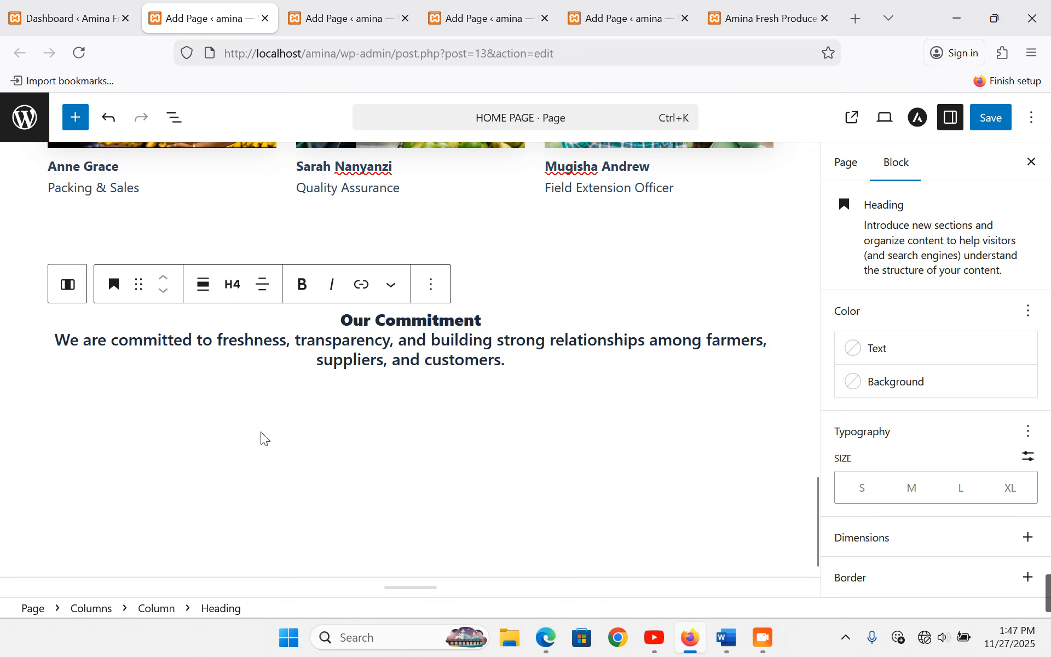
# - Apply the green gradient background to the Our Commitment block and save the HOME PAGE
pyautogui.click(938, 395)
pyautogui.click(679, 385)
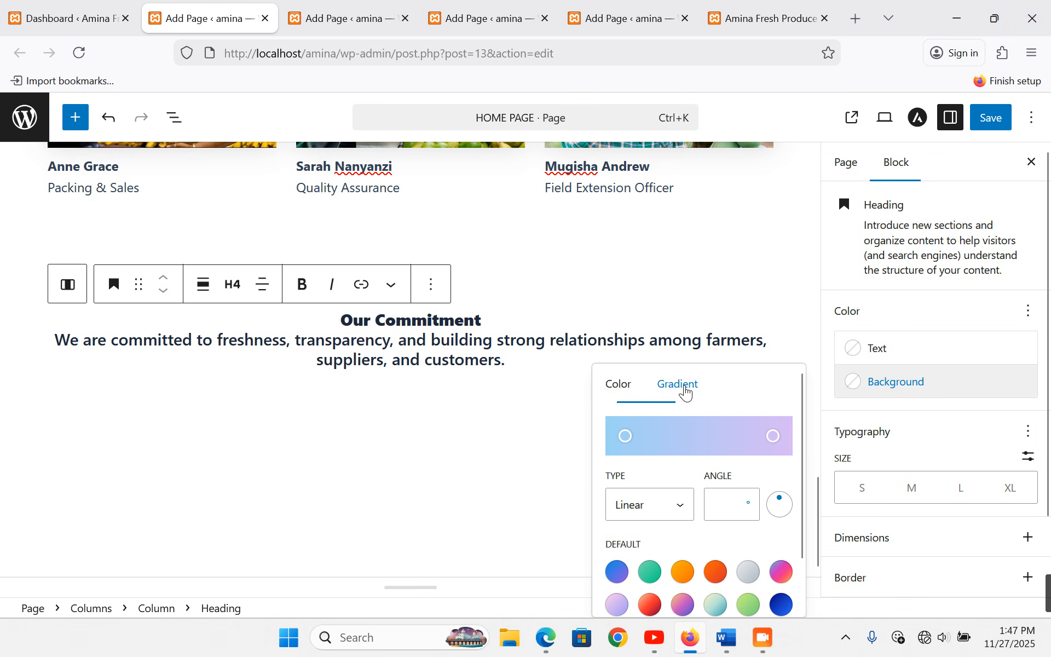
pyautogui.scroll(-1, 695, 427)
pyautogui.click(652, 517)
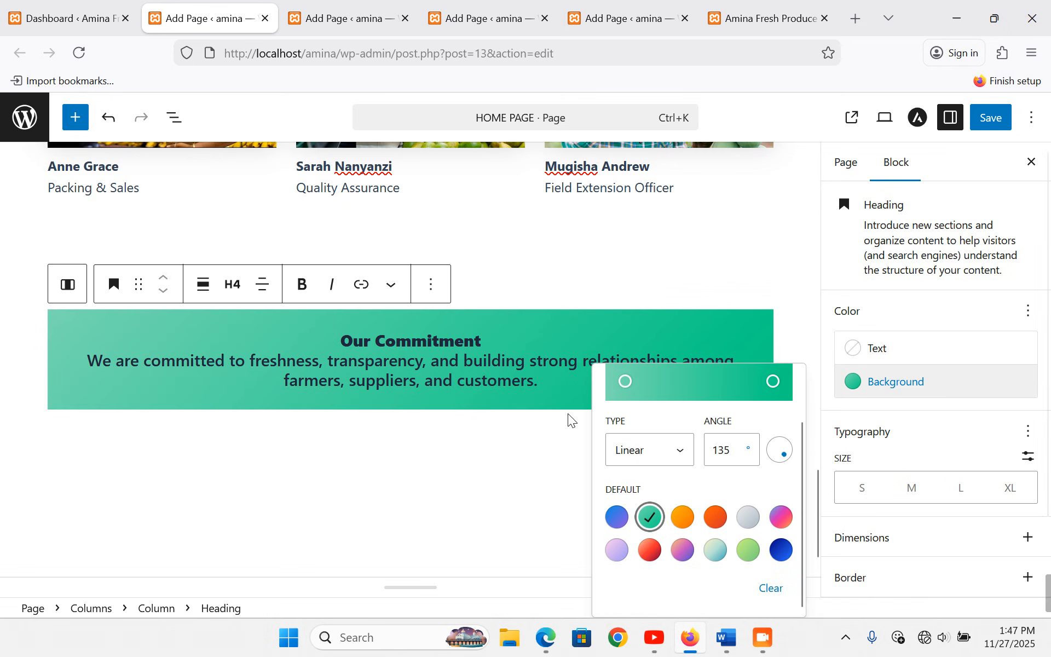
pyautogui.click(594, 265)
pyautogui.click(594, 265)
pyautogui.click(505, 468)
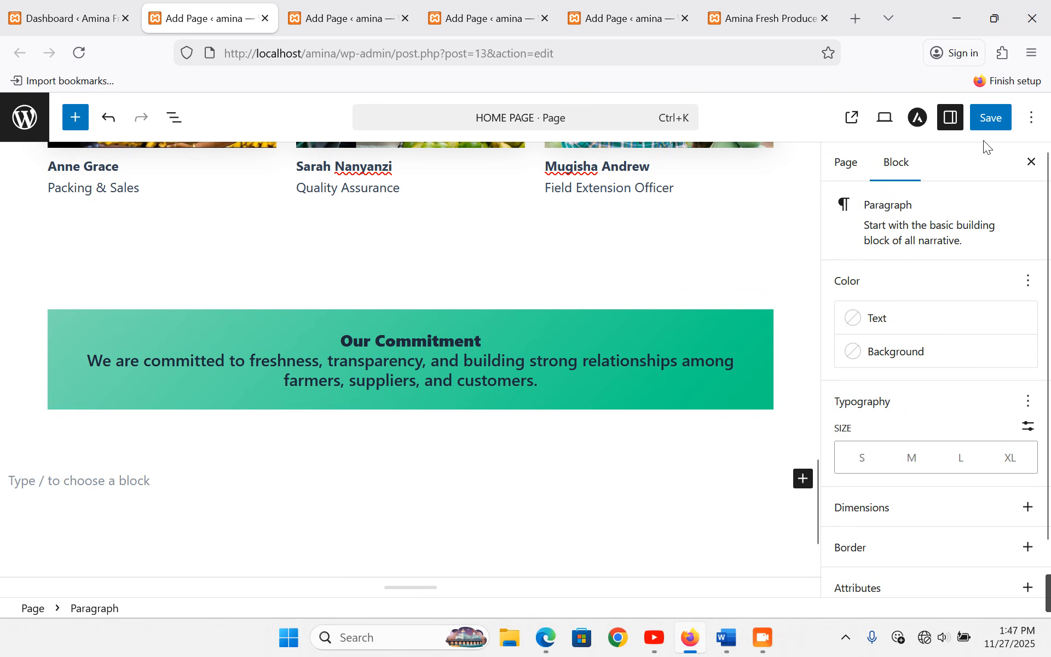
pyautogui.click(990, 118)
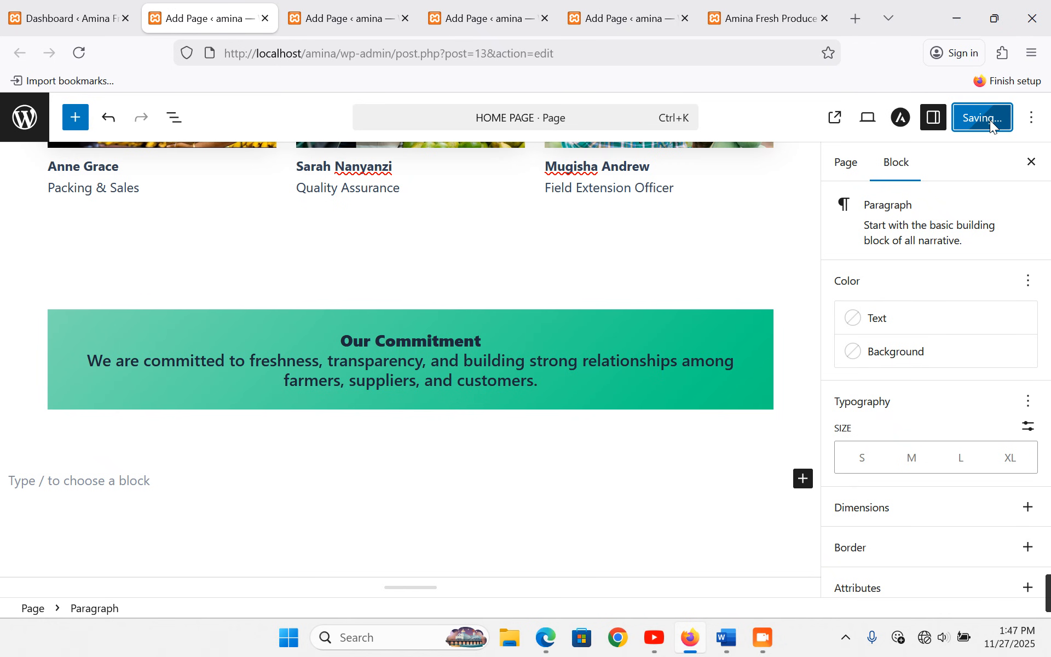
pyautogui.click(774, 5)
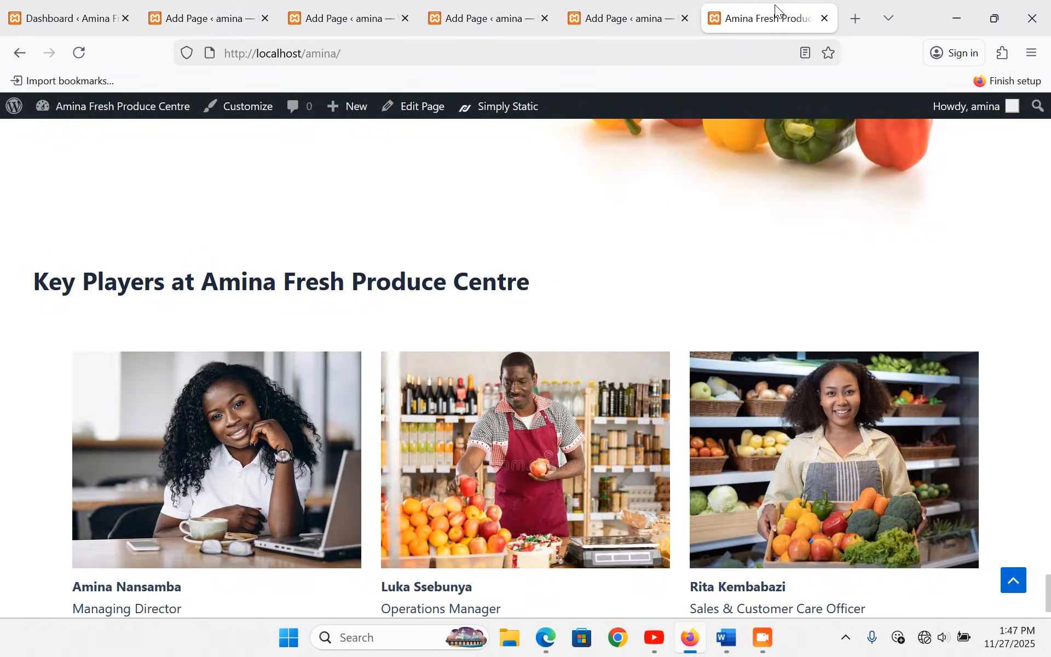
pyautogui.scroll(12, 581, 206)
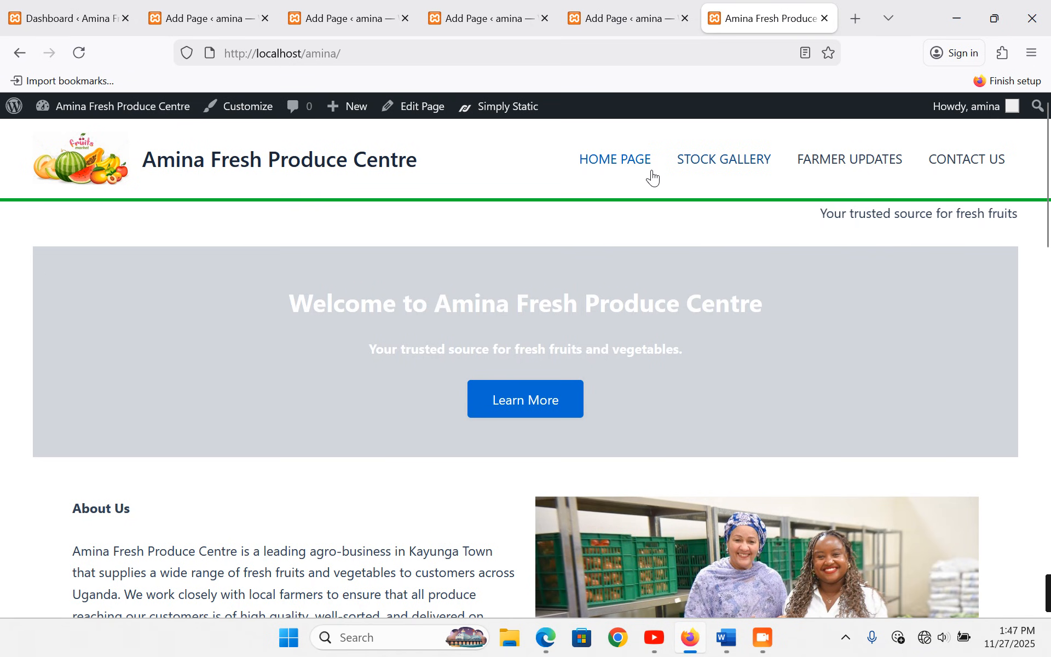
pyautogui.click(623, 167)
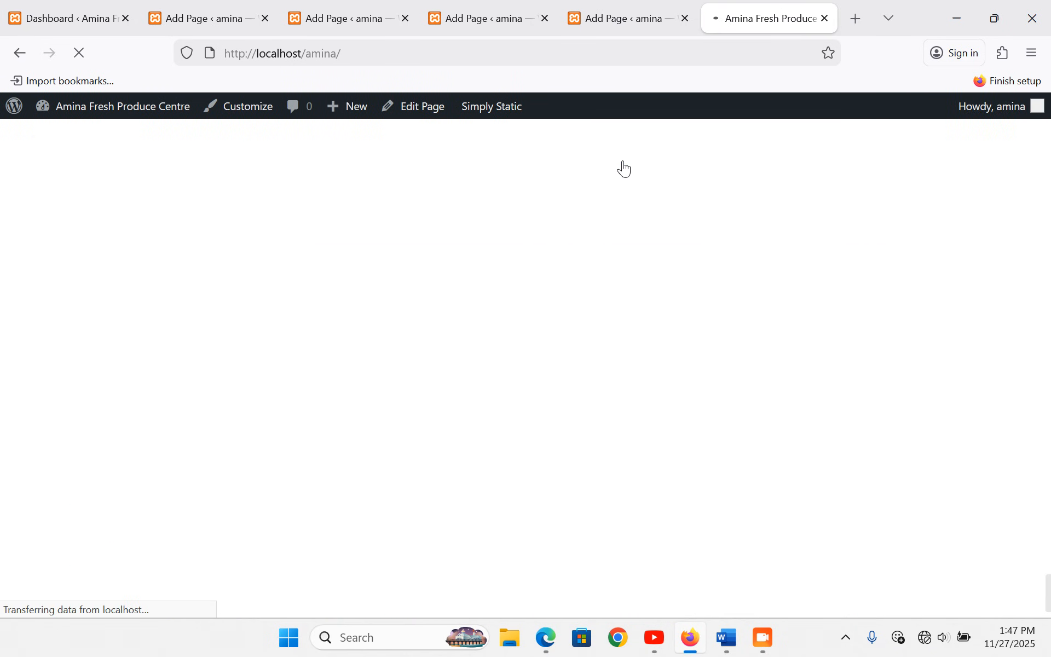
pyautogui.scroll(-4, 678, 369)
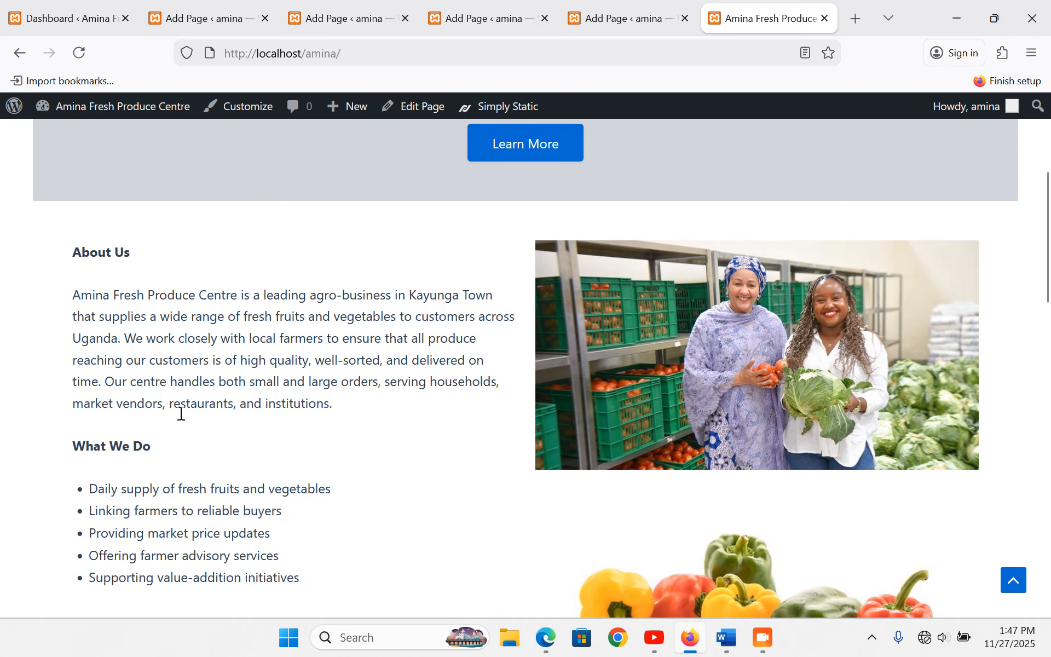
pyautogui.scroll(-3, 176, 411)
pyautogui.scroll(1, 184, 420)
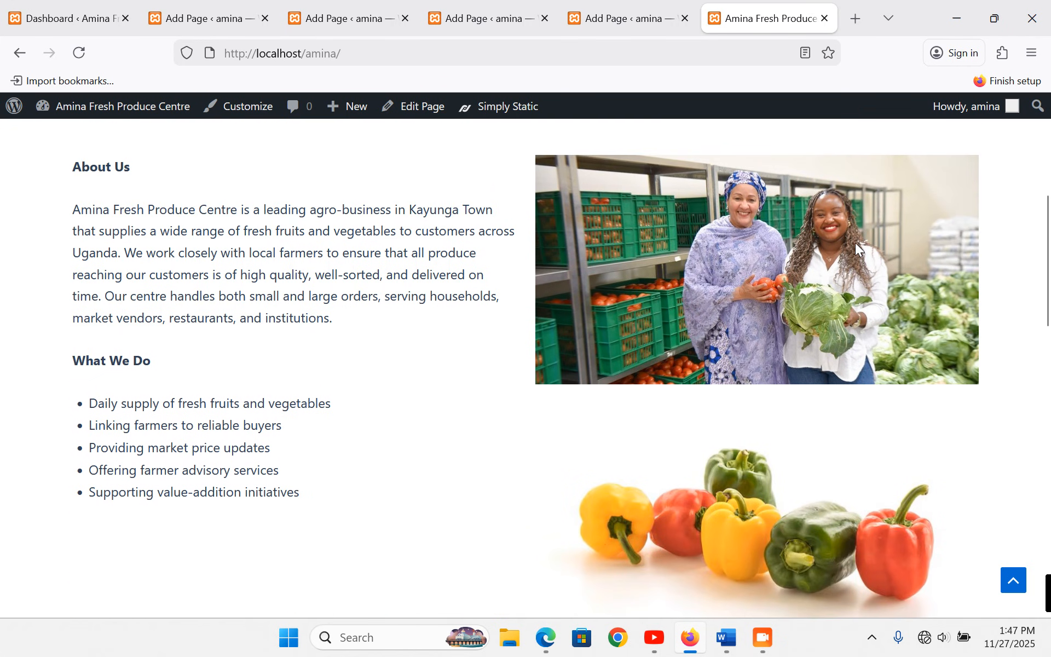
pyautogui.scroll(-10, 816, 408)
pyautogui.scroll(1, 221, 158)
pyautogui.scroll(-6, 723, 425)
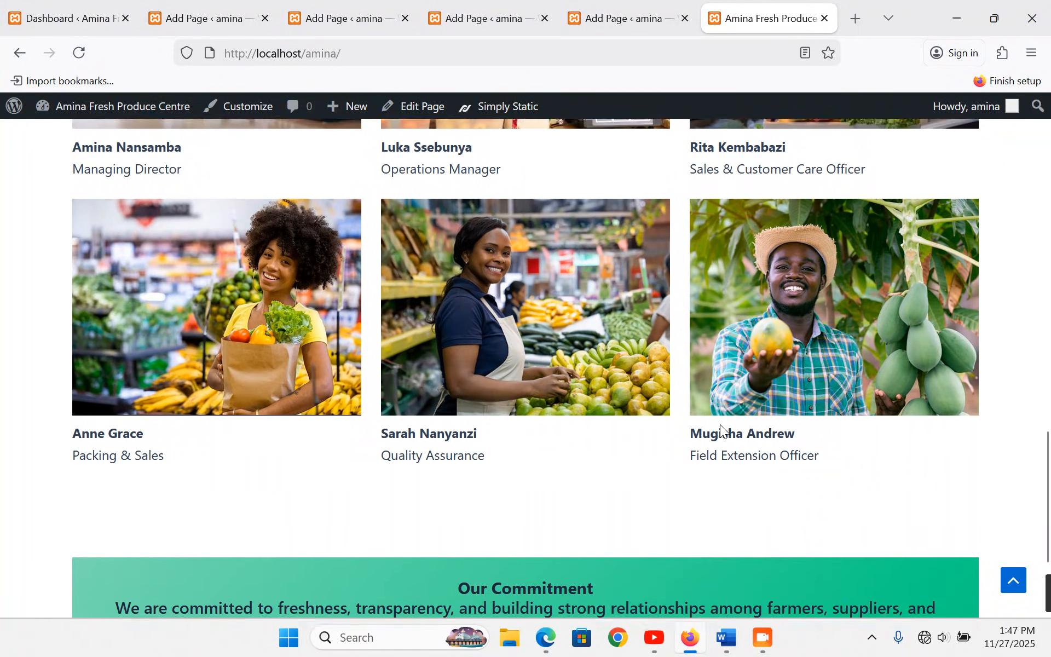
pyautogui.scroll(2, 721, 425)
pyautogui.click(213, 18)
pyautogui.scroll(10, 340, 404)
pyautogui.scroll(10, 341, 405)
# - Convert the What We Do and About Us paragraphs into headings
pyautogui.scroll(-2, 232, 352)
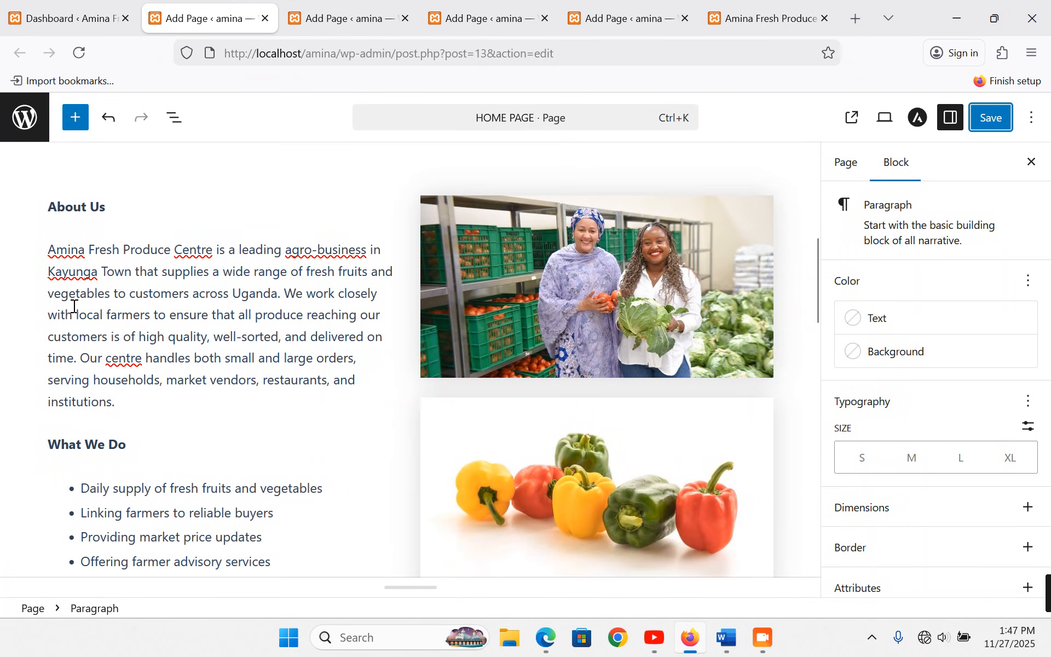
pyautogui.click(69, 293)
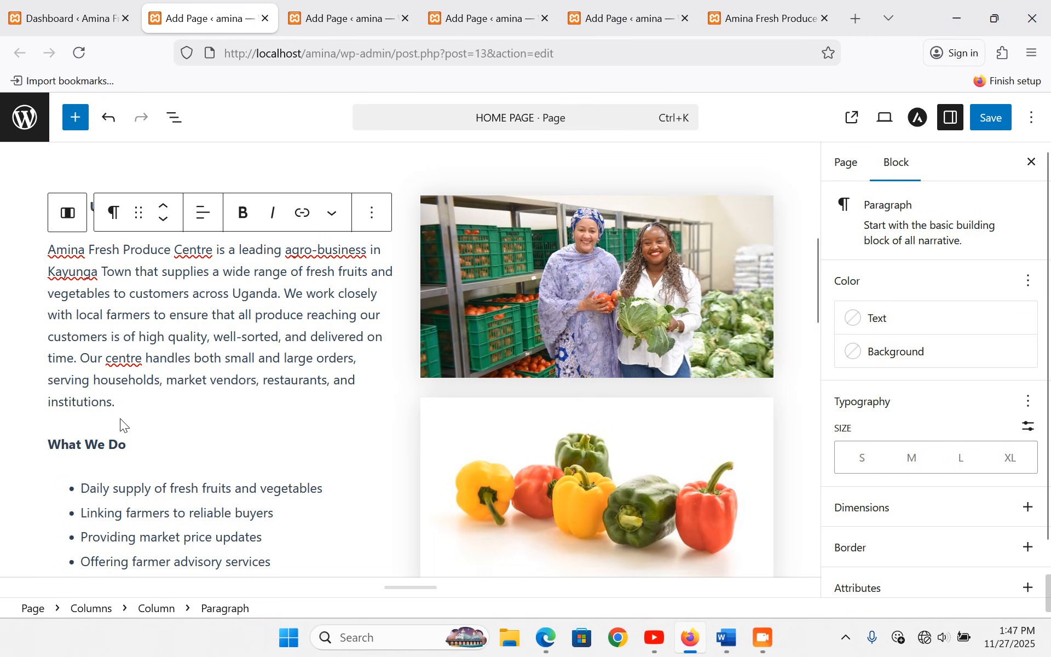
pyautogui.moveTo(128, 445); pyautogui.dragTo(51, 436)
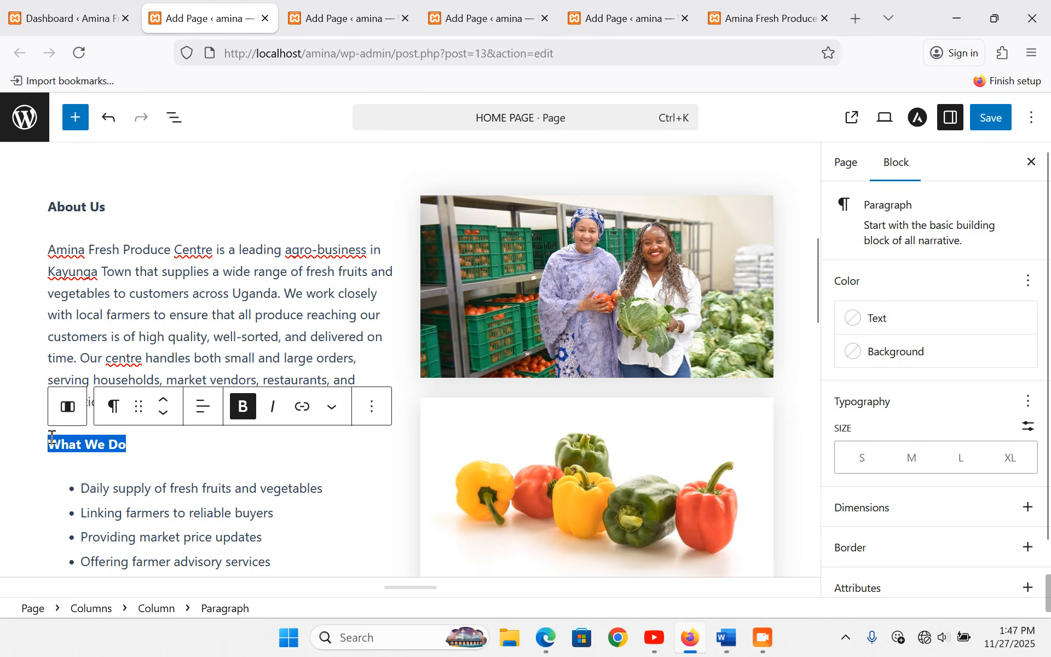
pyautogui.click(114, 407)
pyautogui.click(157, 144)
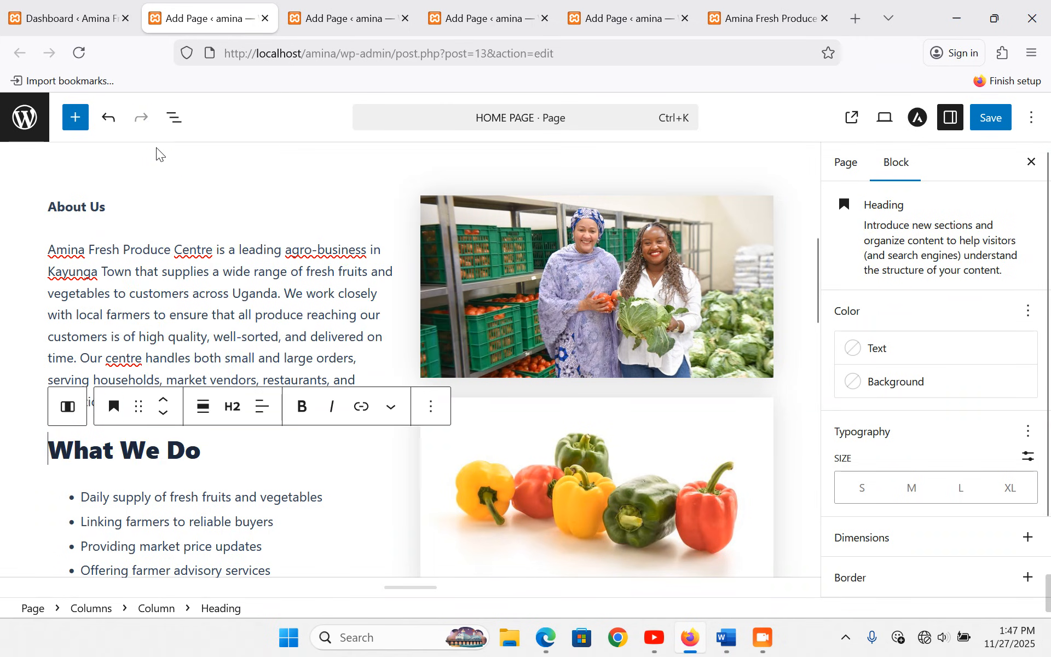
pyautogui.tripleClick(113, 205)
pyautogui.moveTo(113, 206); pyautogui.dragTo(78, 202)
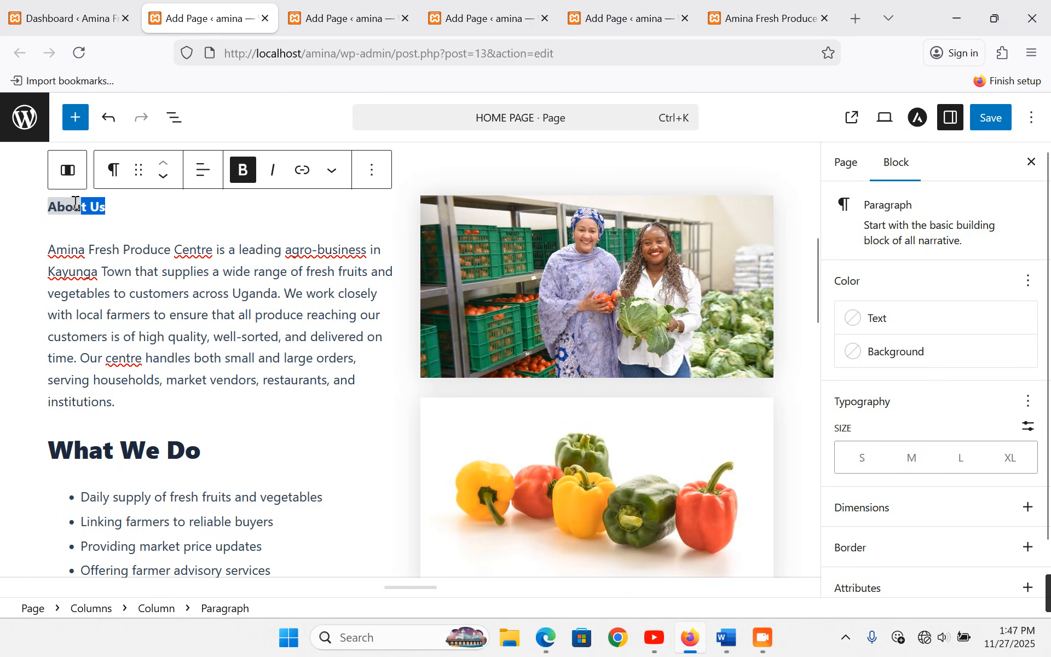
pyautogui.click(113, 170)
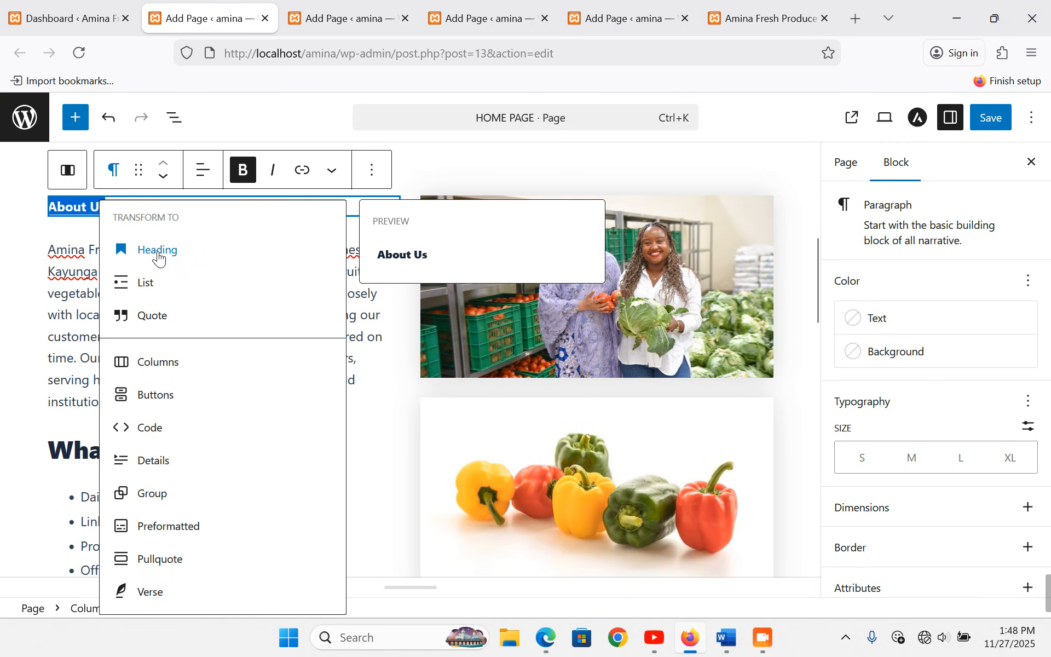
pyautogui.click(159, 251)
pyautogui.click(181, 345)
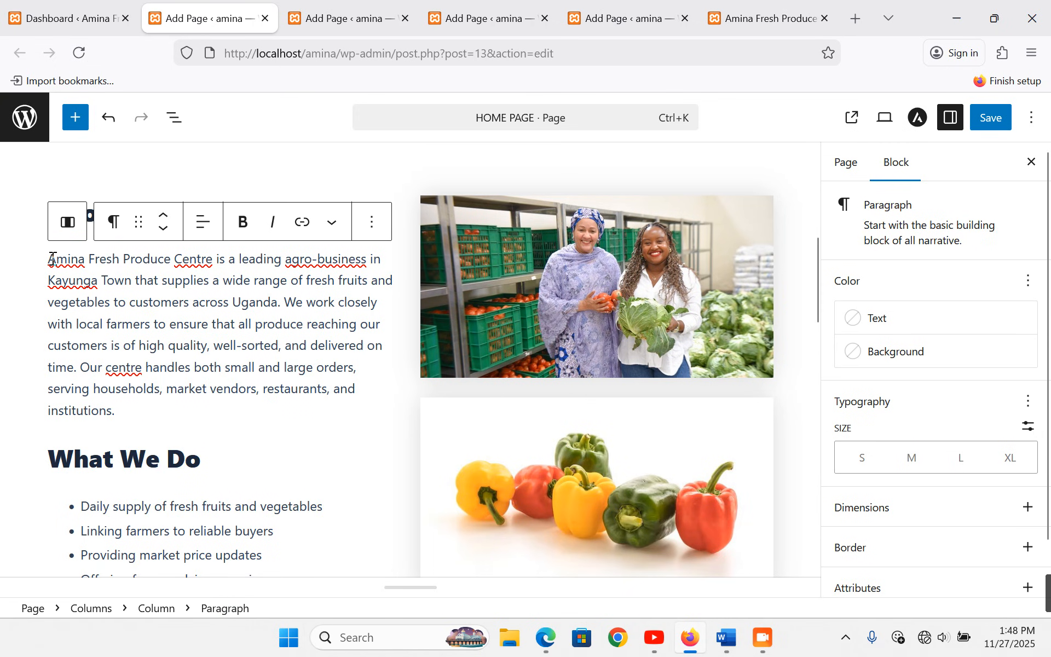
# - Save with Ctrl+S, reload the live home page to check the headings, then return to the editor
pyautogui.hotkey('ctrl', 's')
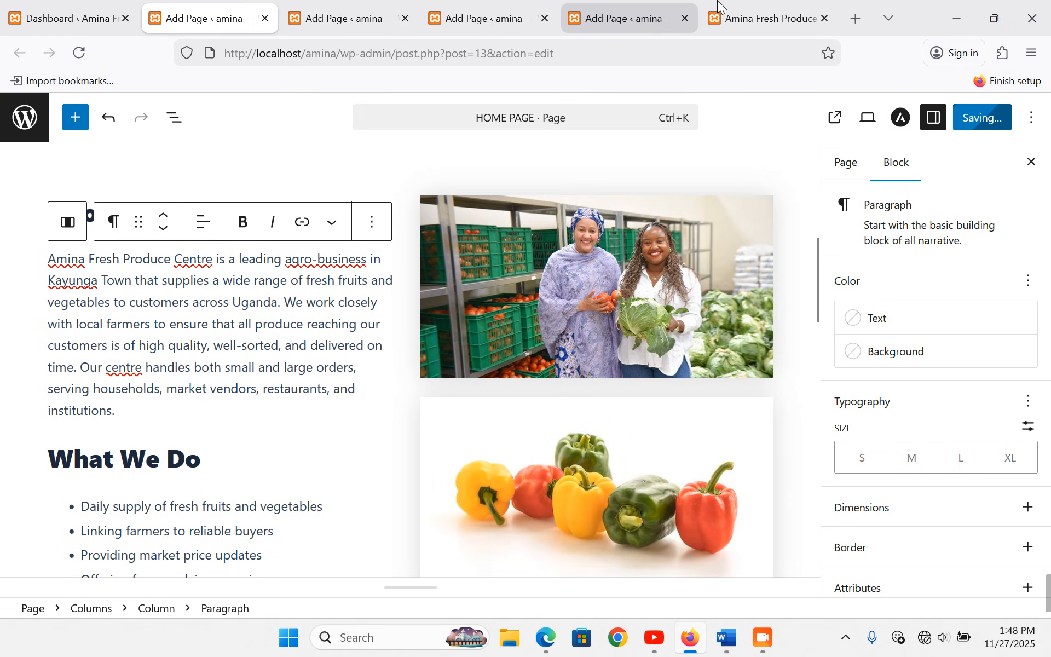
pyautogui.click(740, 7)
pyautogui.scroll(15, 386, 318)
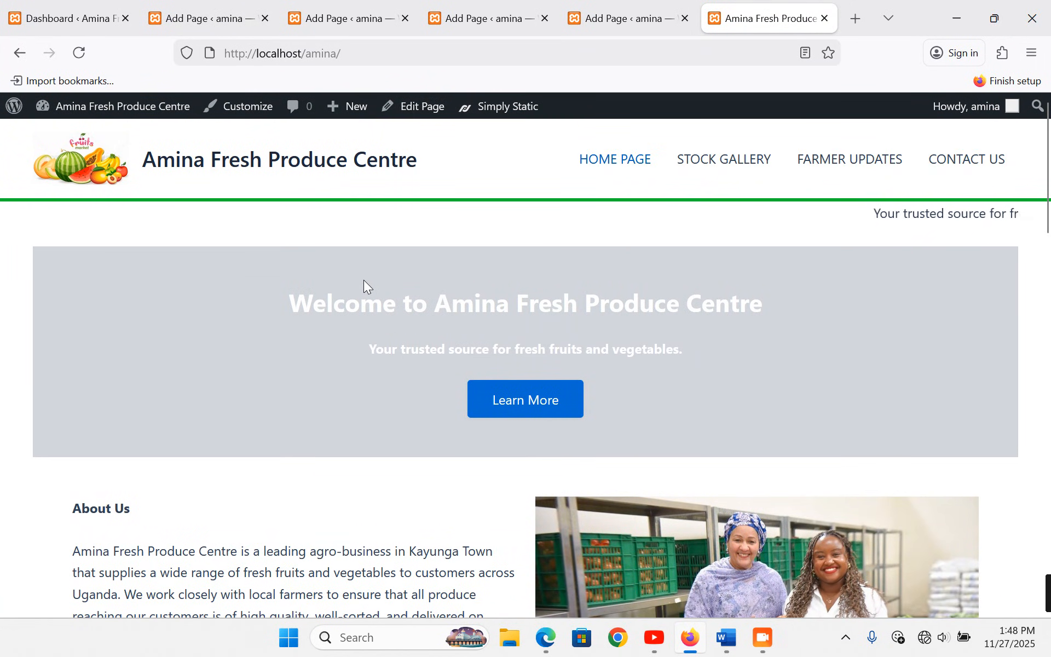
pyautogui.click(619, 165)
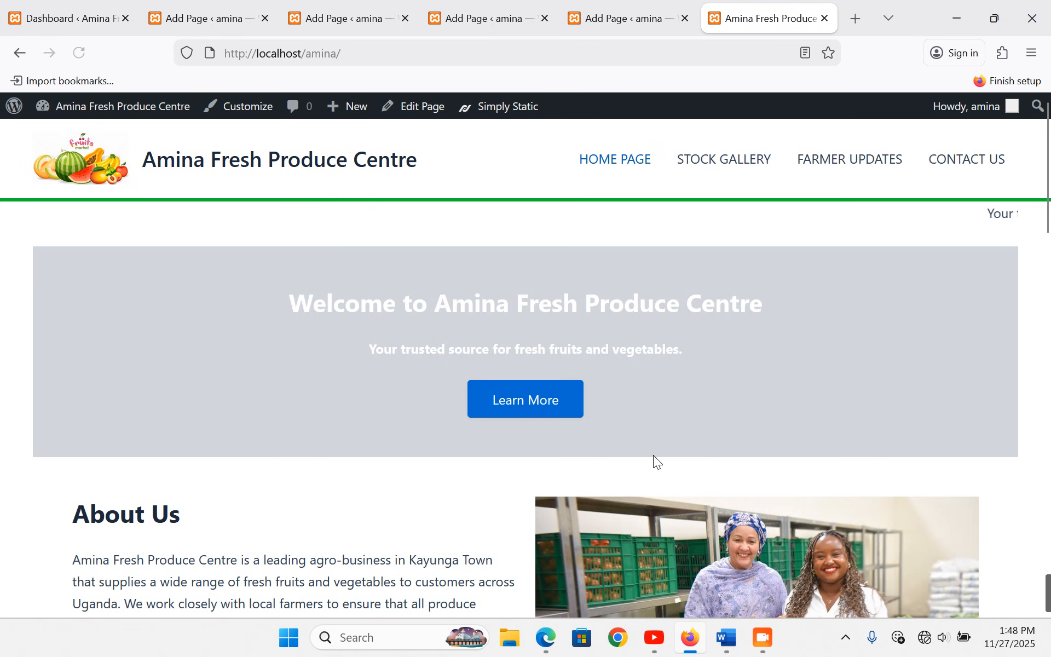
pyautogui.scroll(-5, 653, 455)
pyautogui.scroll(-5, 653, 455)
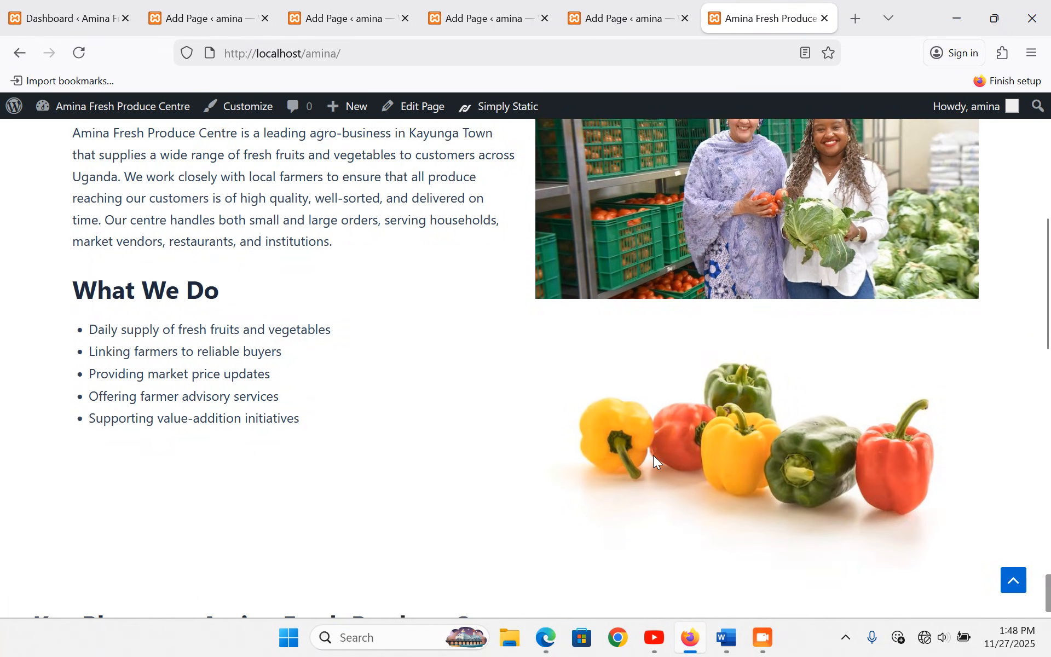
pyautogui.scroll(-3, 652, 455)
pyautogui.scroll(8, 654, 456)
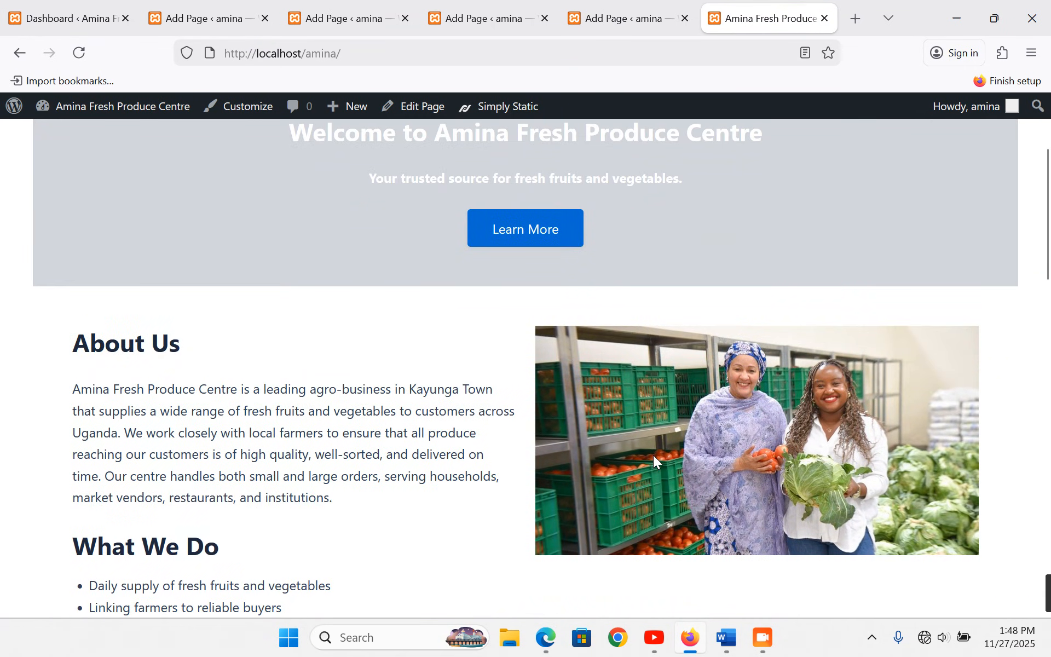
pyautogui.click(65, 18)
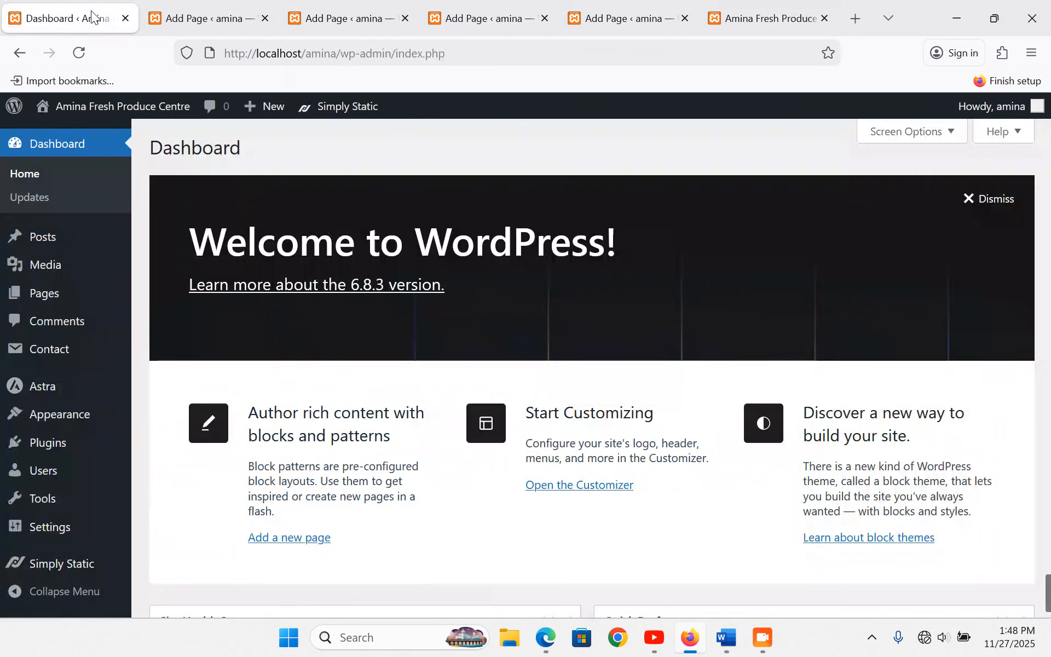
pyautogui.click(207, 27)
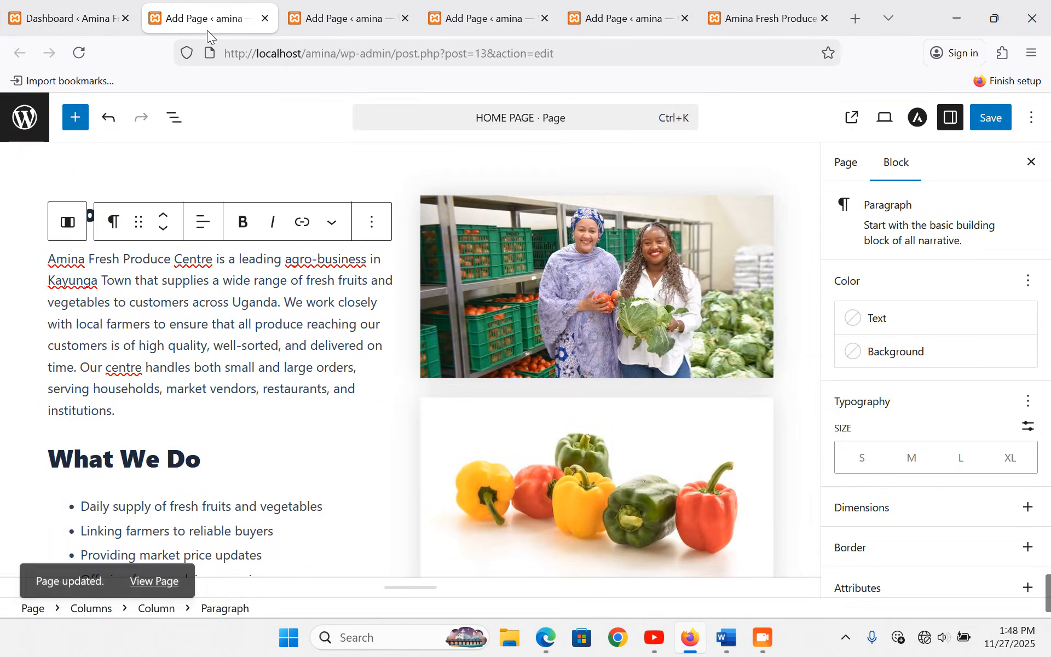
pyautogui.scroll(5, 296, 415)
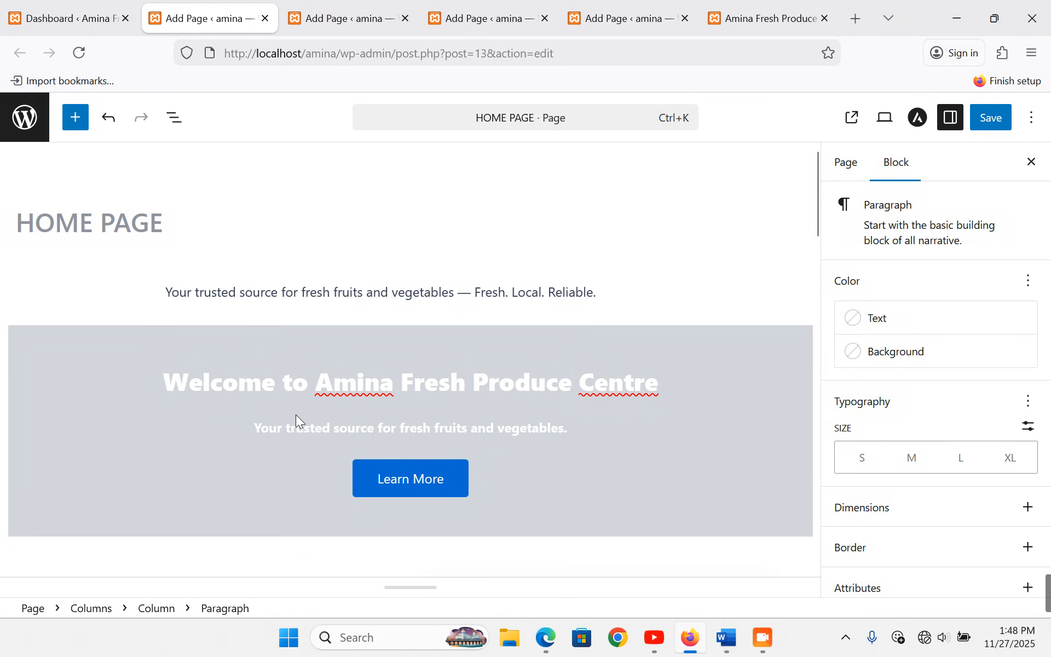
# - On the STOCK GALLERY page, add 'Fresh Stock Gallery For Amina Produce' as a heading
pyautogui.click(266, 19)
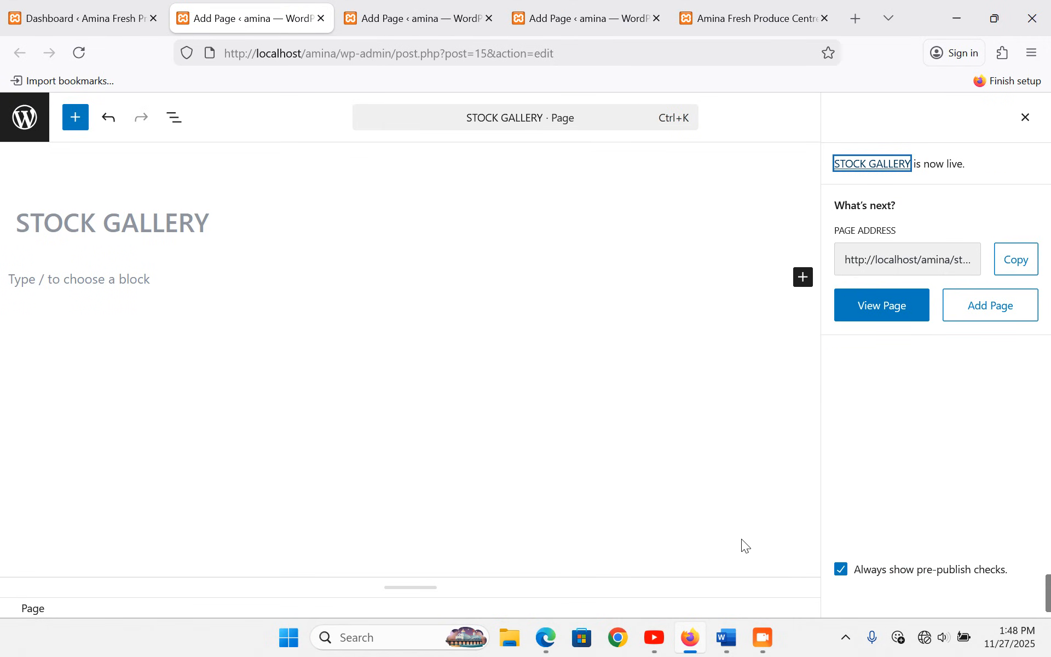
pyautogui.click(132, 282)
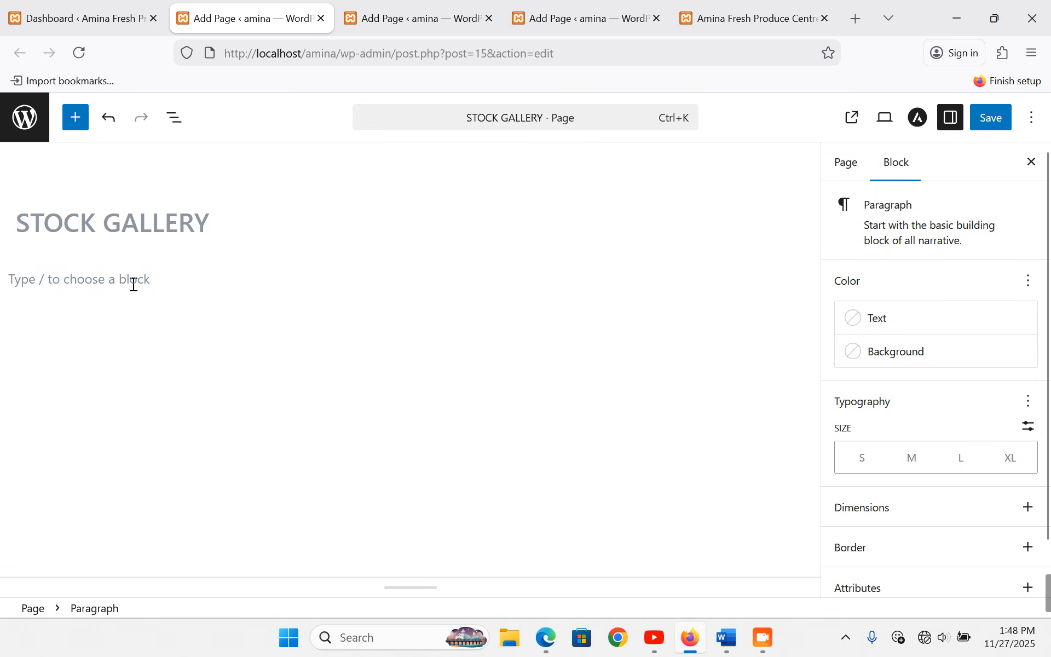
pyautogui.write('Frest')
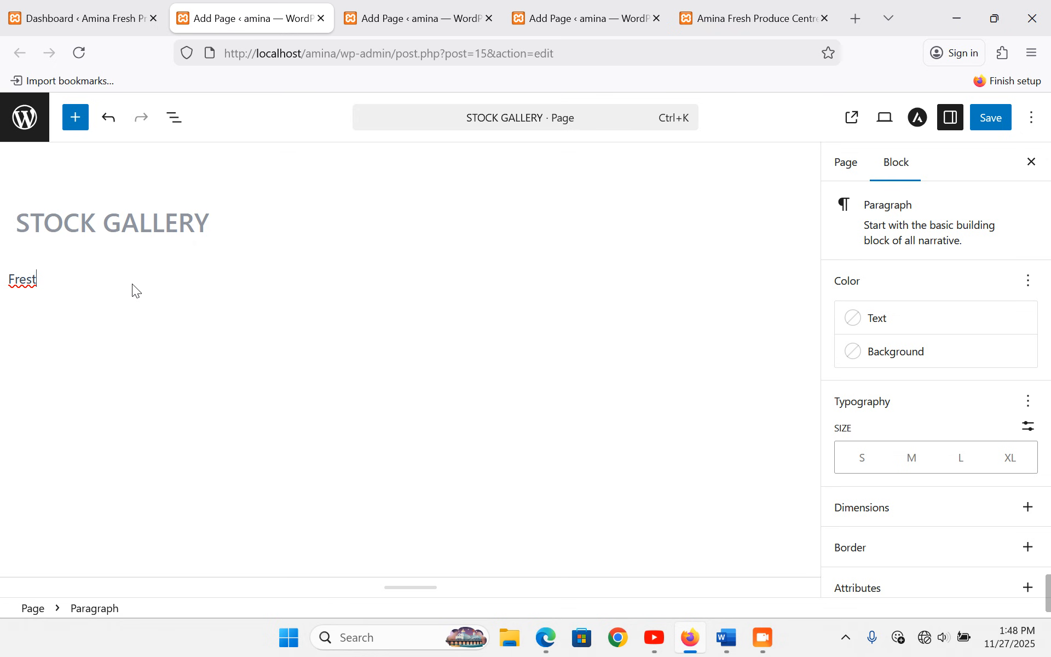
pyautogui.press('BackSpace')
pyautogui.write('h Sto')
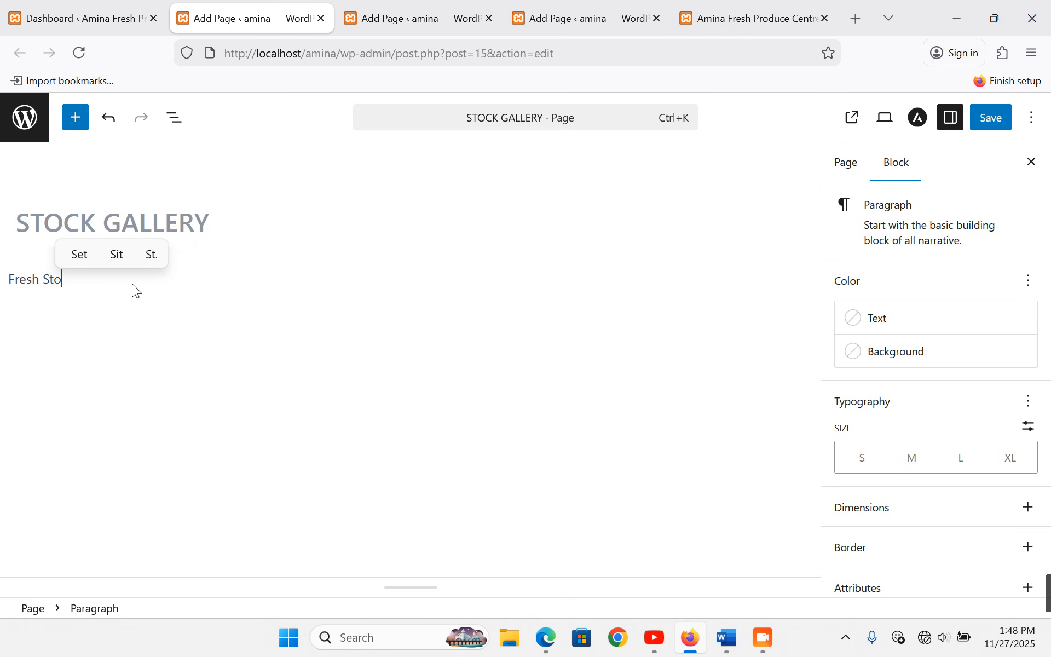
pyautogui.write('ck Gallery')
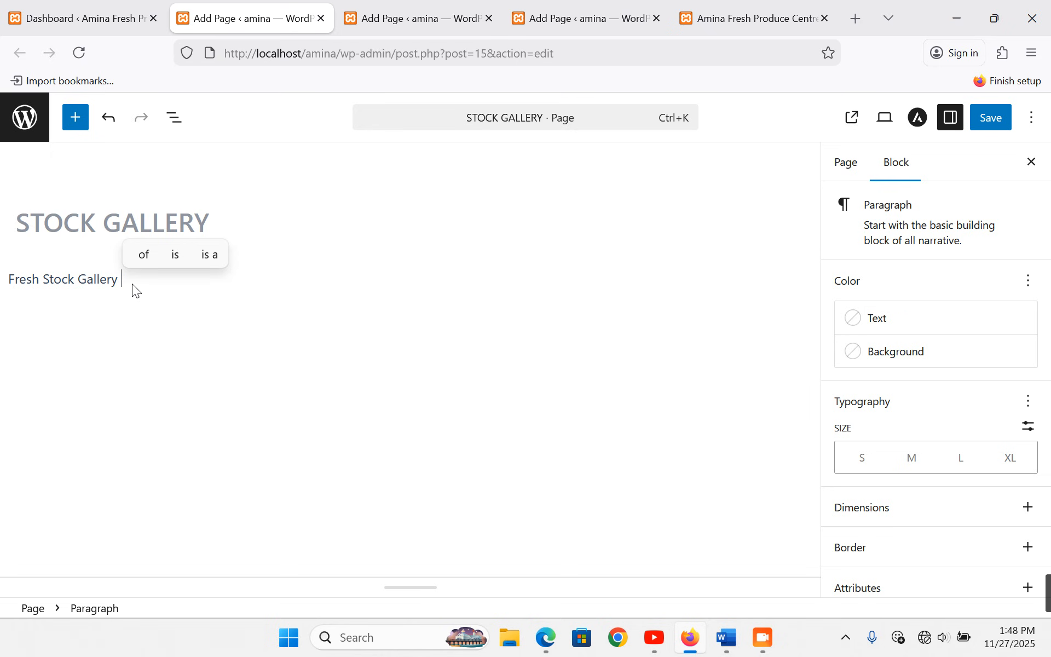
pyautogui.write(' For A')
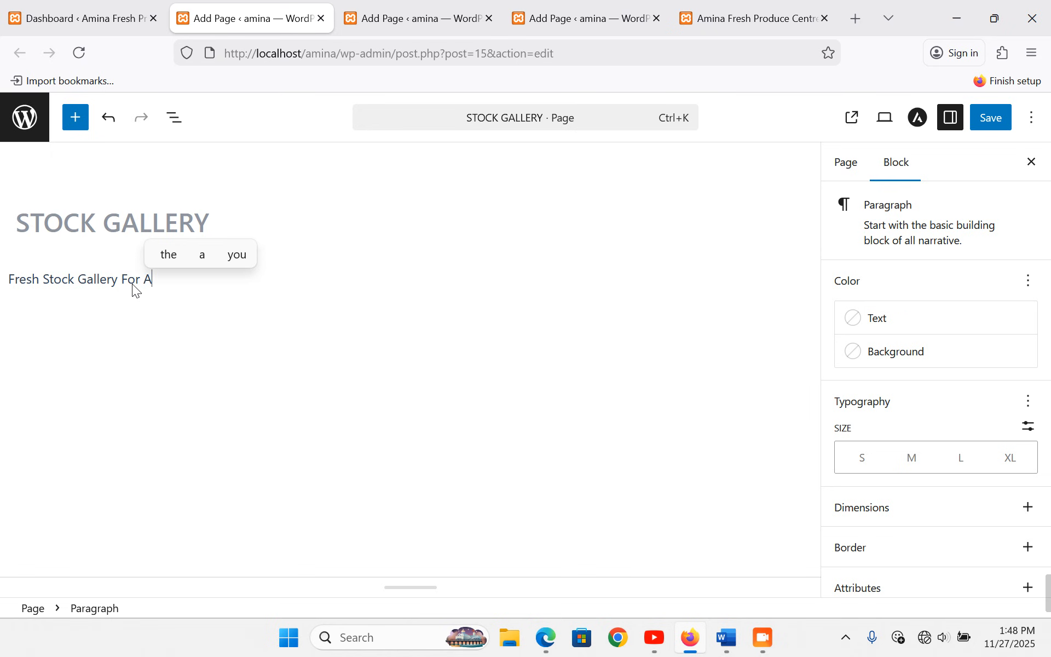
pyautogui.write('mina Produce')
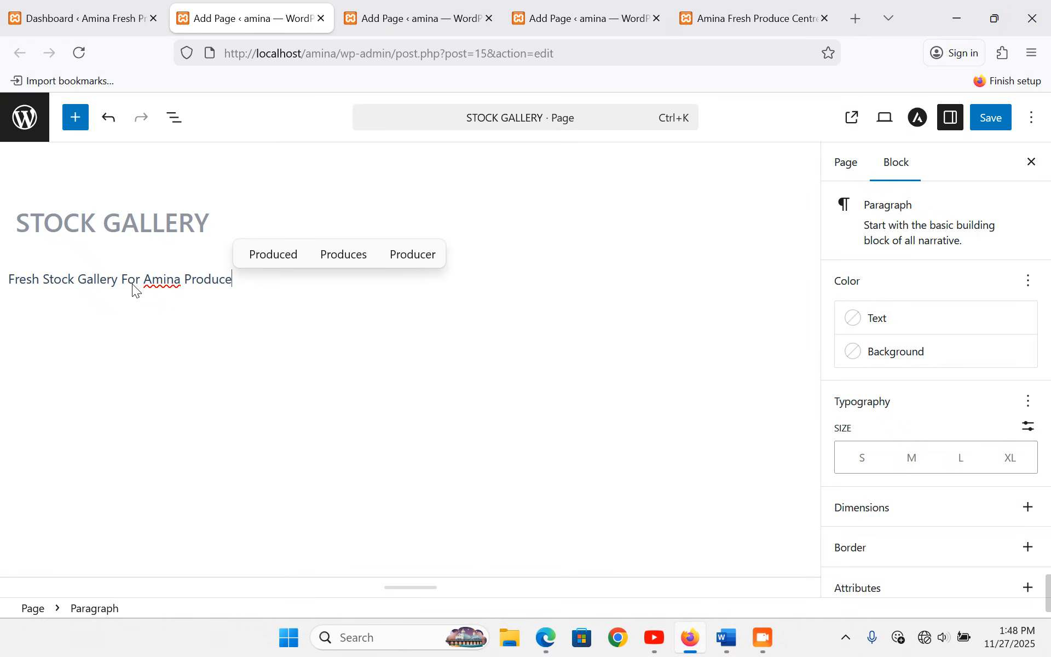
pyautogui.doubleClick(117, 277)
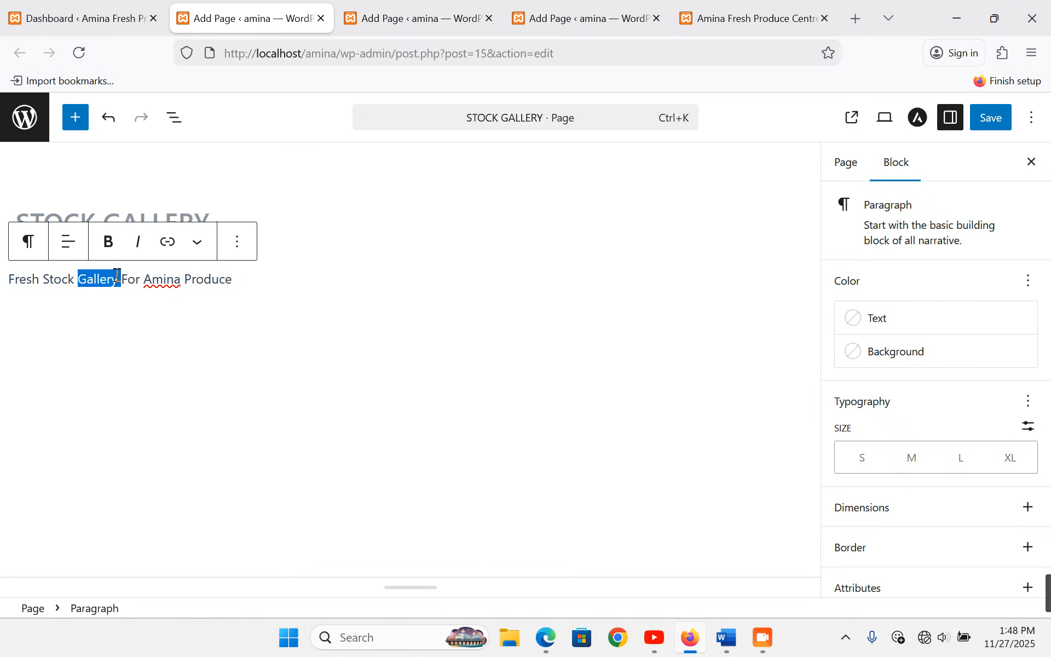
pyautogui.tripleClick(66, 272)
pyautogui.click(28, 241)
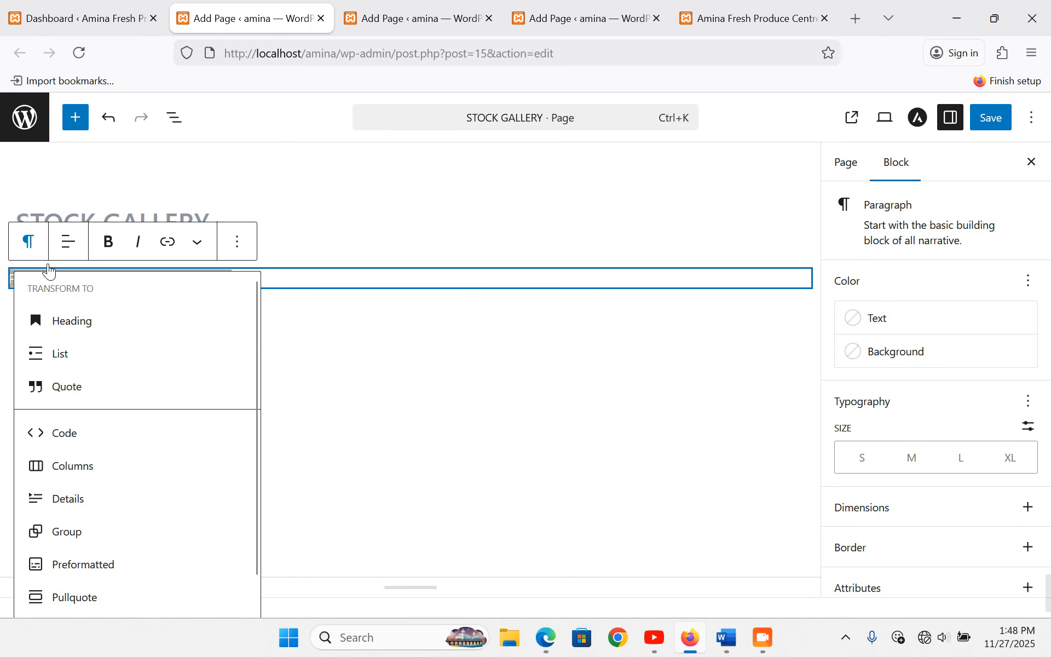
pyautogui.click(80, 333)
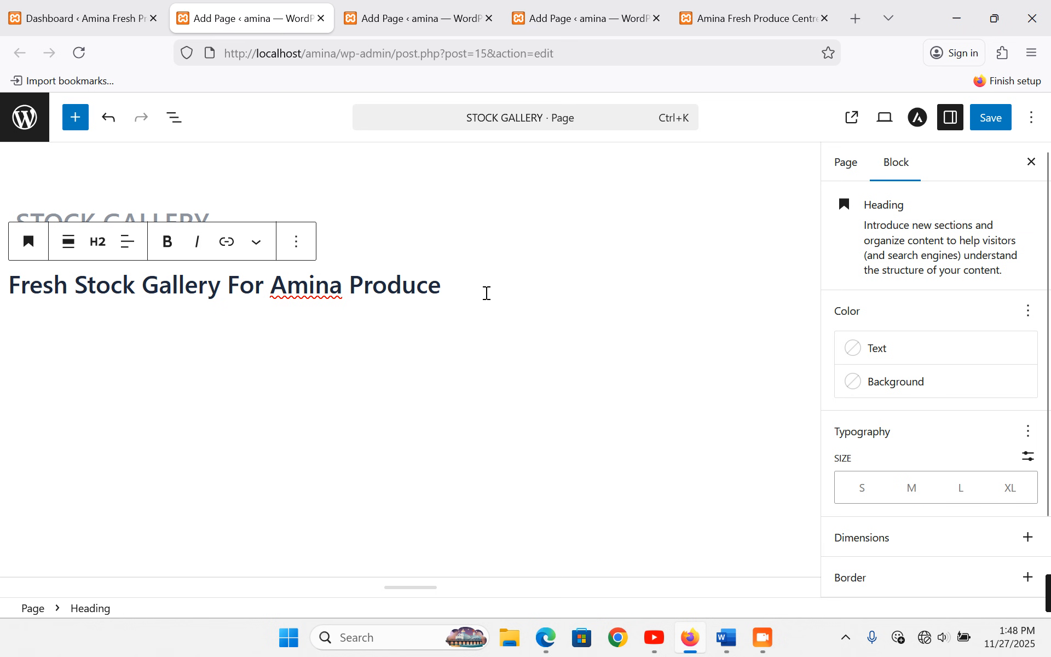
# - Paste the 'Browse through…' intro paragraph from the Word notes below the heading
pyautogui.press('Return')
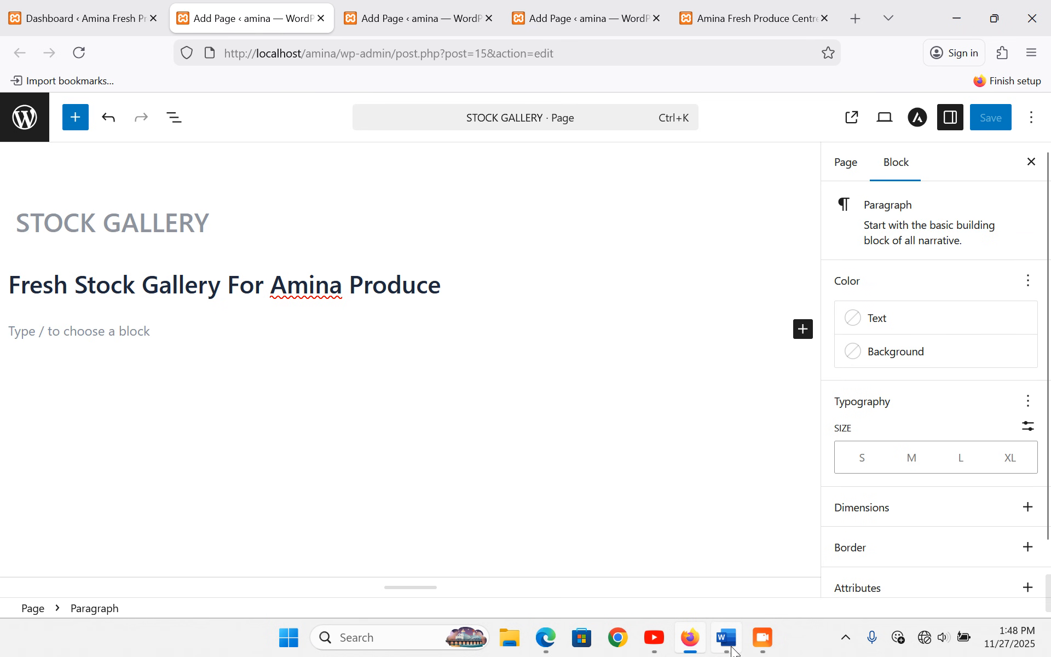
pyautogui.click(730, 642)
pyautogui.scroll(-10, 371, 417)
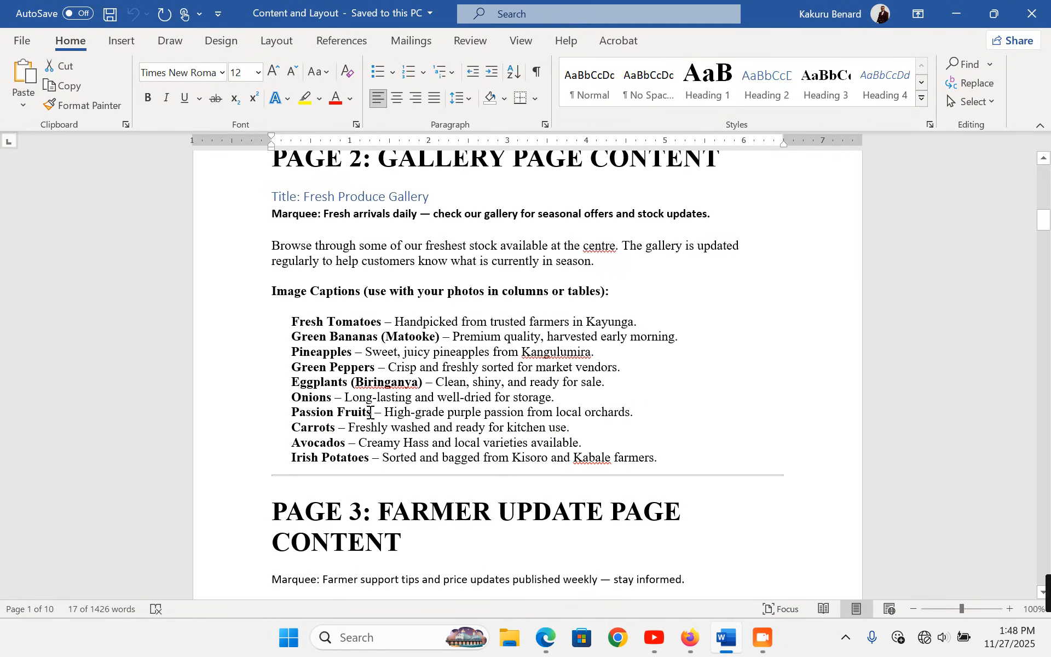
pyautogui.click(243, 247)
pyautogui.doubleClick(242, 254)
pyautogui.hotkey('ctrl', 'c')
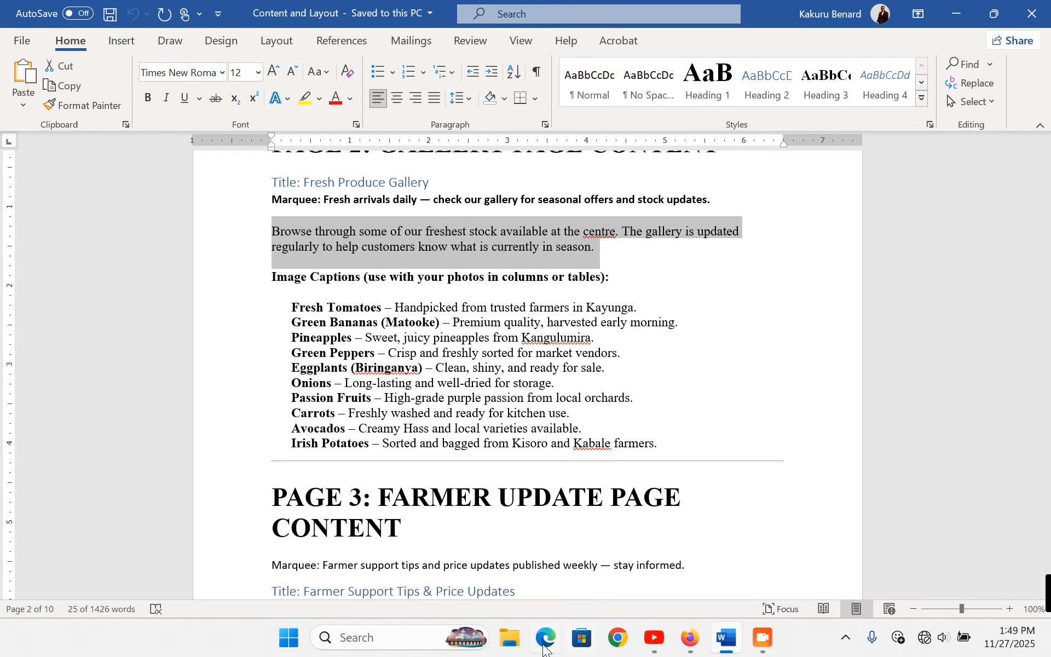
pyautogui.click(689, 638)
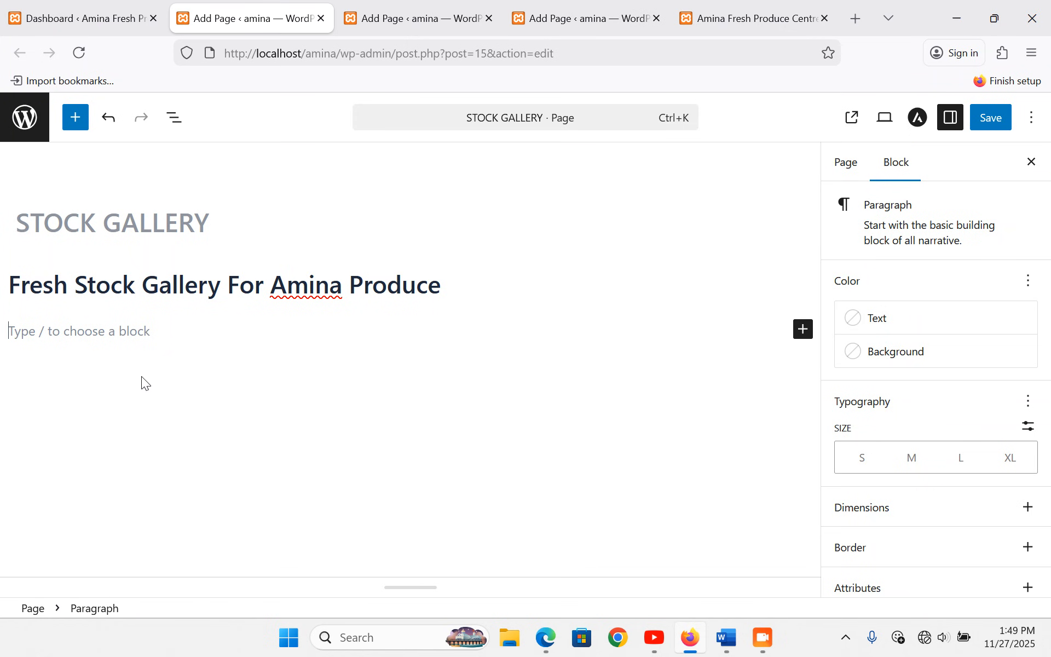
pyautogui.hotkey('ctrl', 'v')
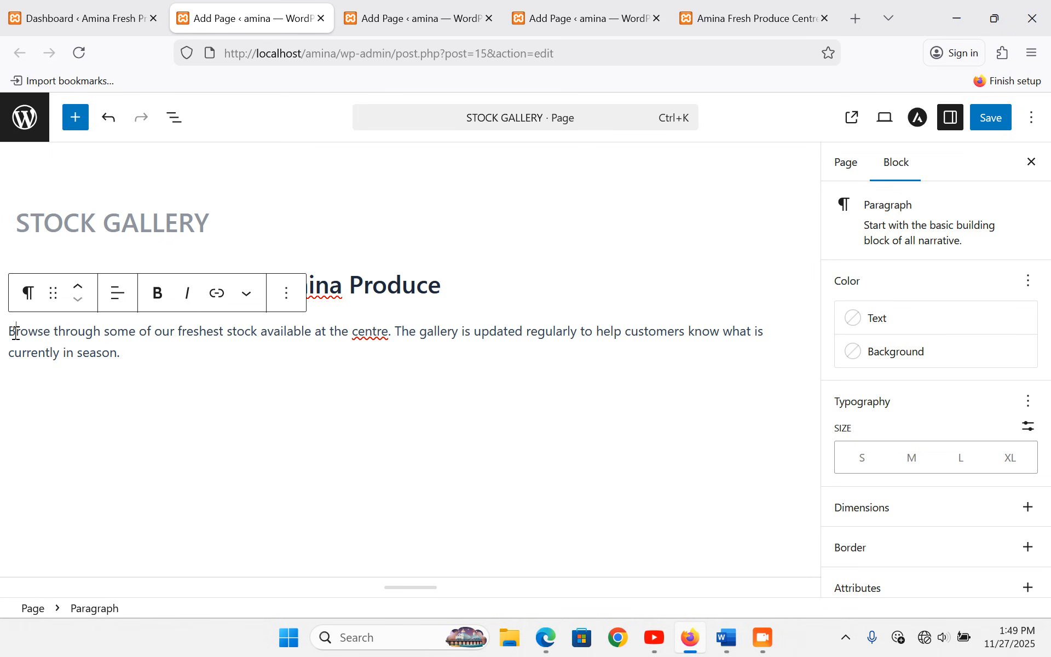
pyautogui.click(479, 325)
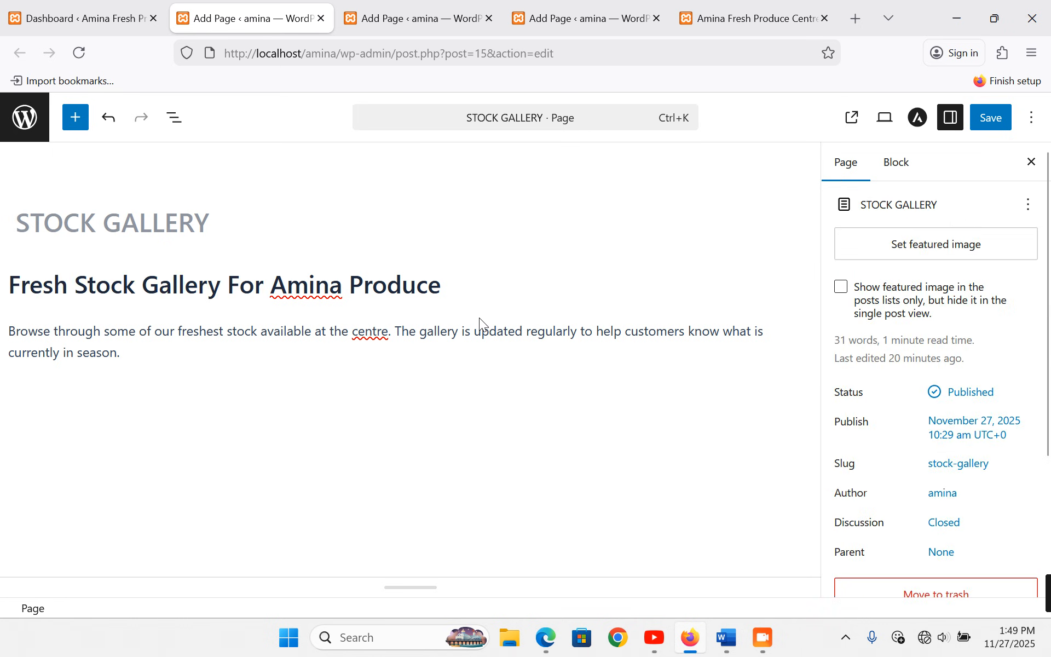
# - Insert an empty block above the Fresh Stock Gallery heading
pyautogui.click(12, 283)
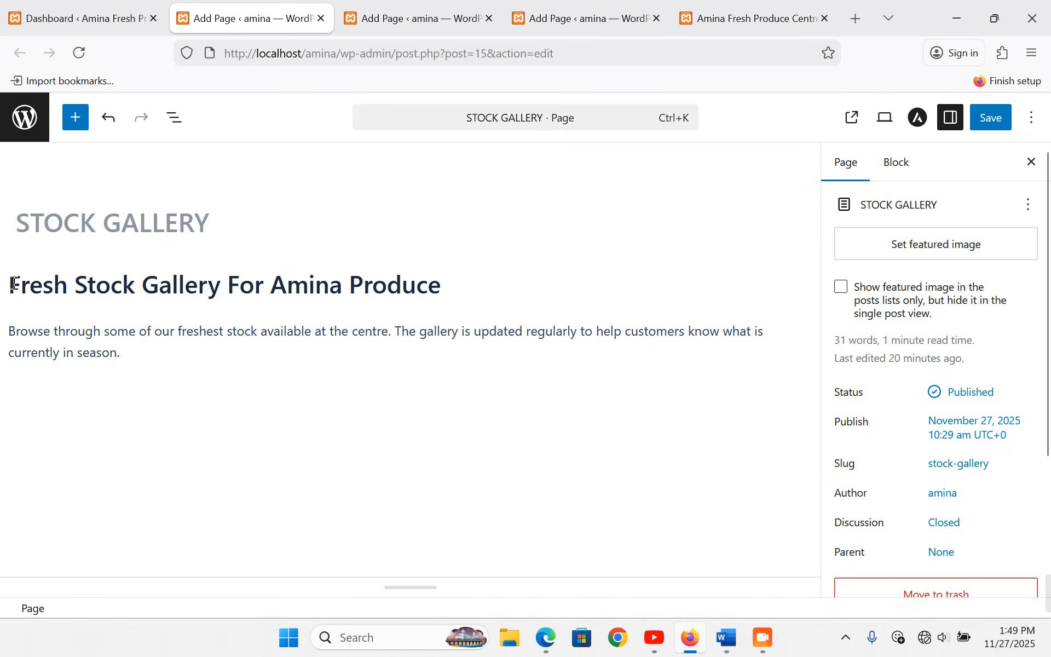
pyautogui.press('Return')
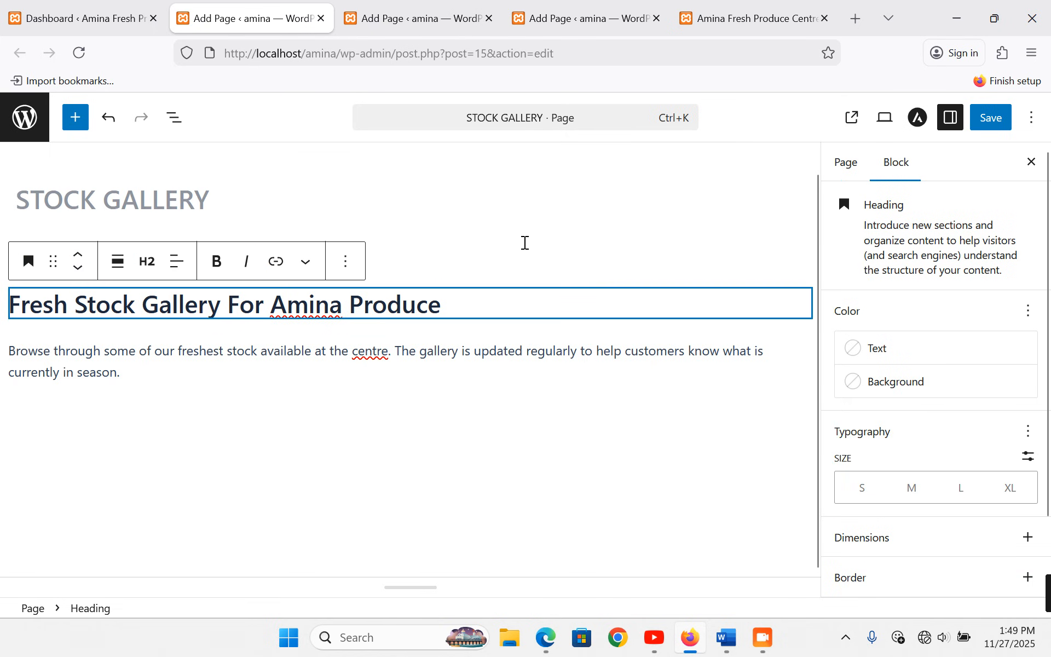
pyautogui.click(526, 248)
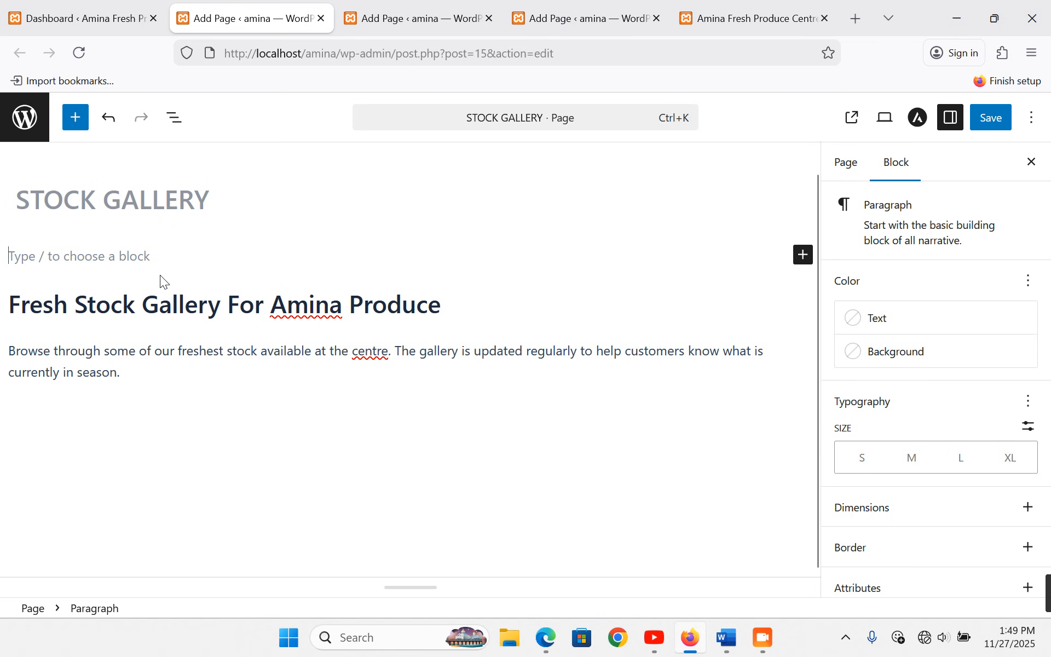
# - Copy the marquee sentence from the Word notes and bring up the editor Options menu
pyautogui.click(727, 638)
pyautogui.scroll(2, 436, 227)
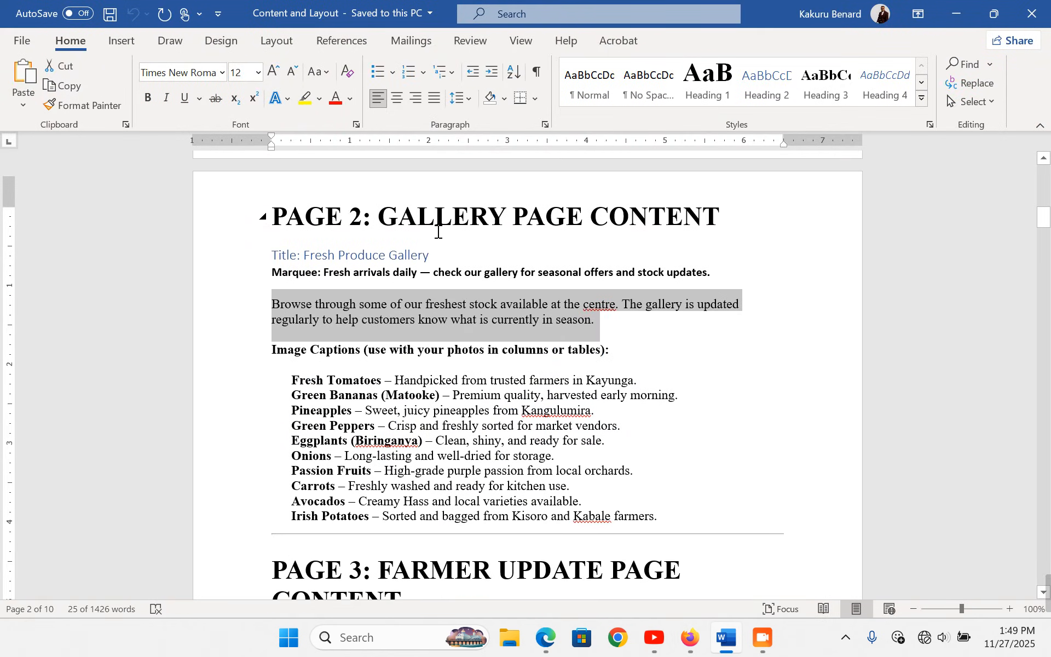
pyautogui.moveTo(328, 277); pyautogui.dragTo(274, 227)
pyautogui.click(399, 296)
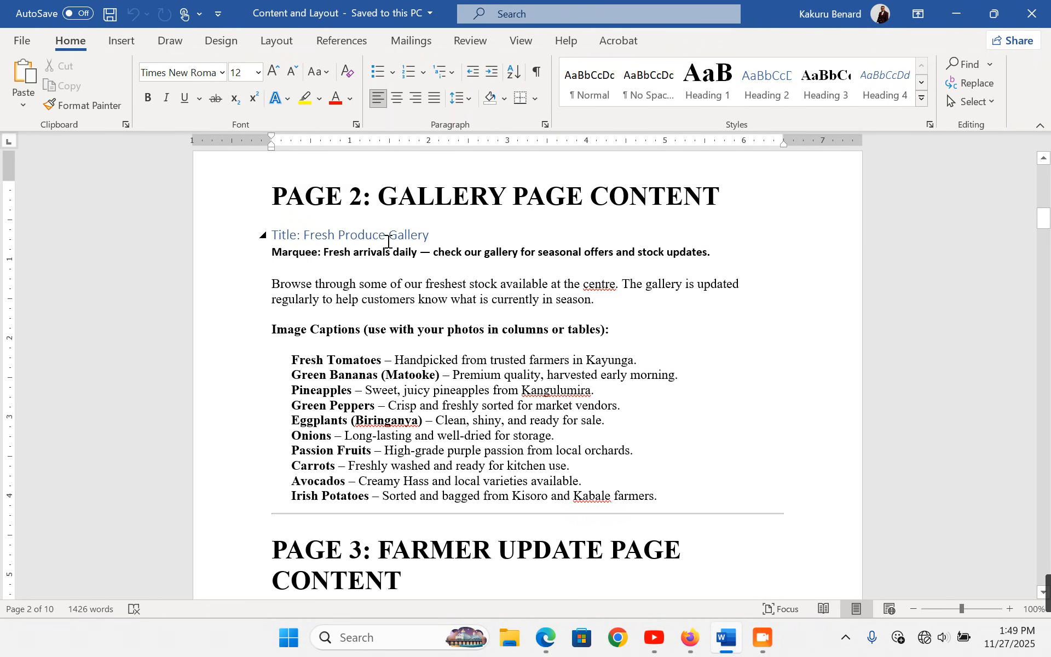
pyautogui.moveTo(325, 252); pyautogui.dragTo(713, 253)
pyautogui.hotkey('ctrl', 'c')
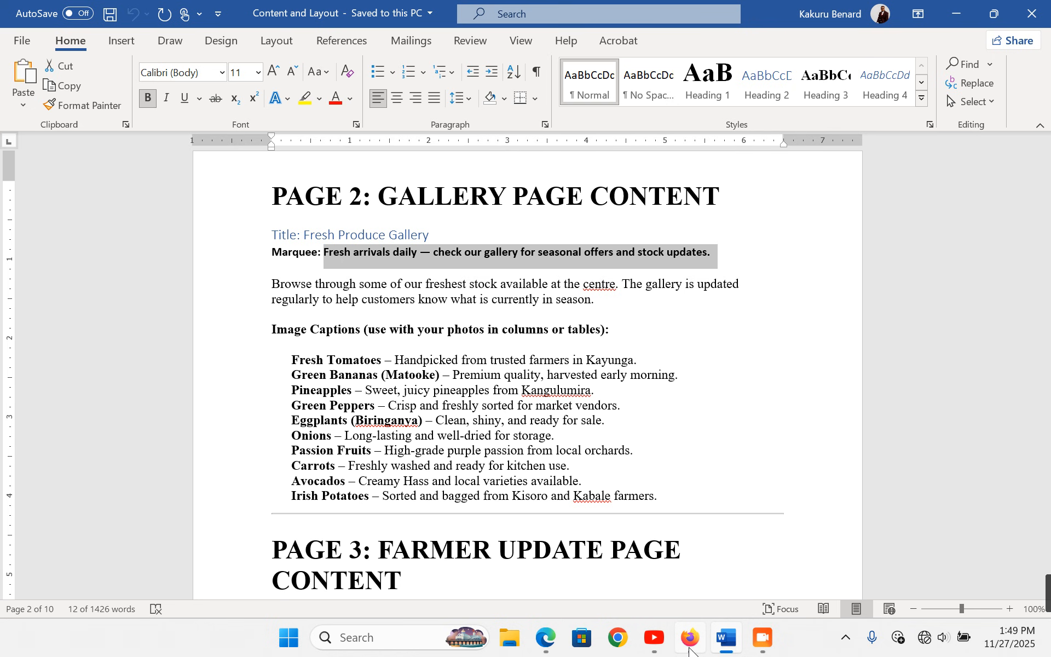
pyautogui.click(691, 639)
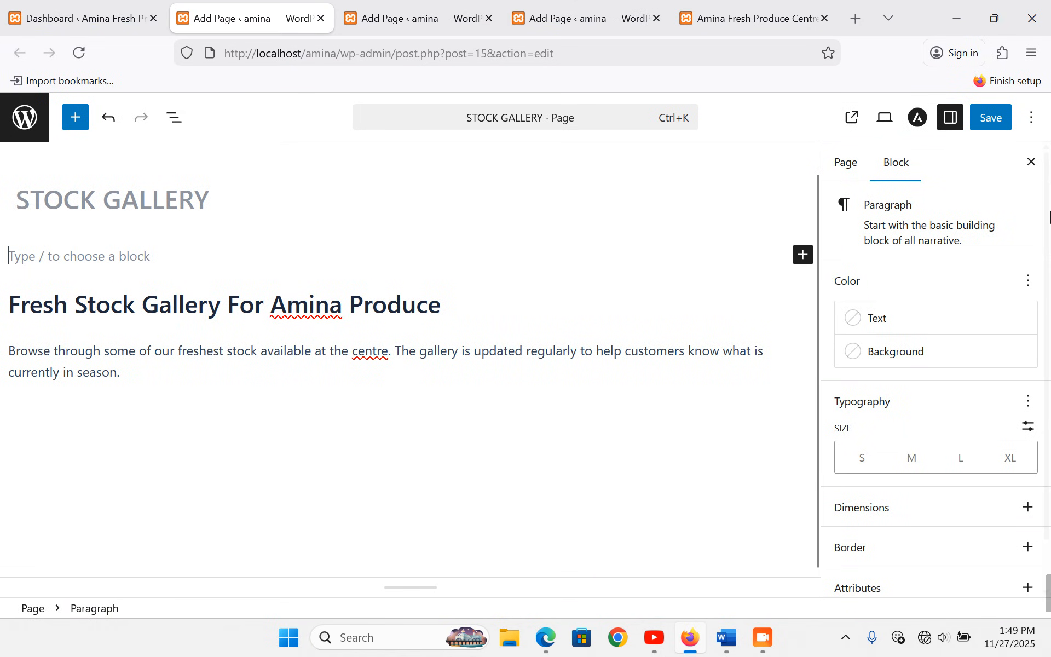
pyautogui.click(1033, 117)
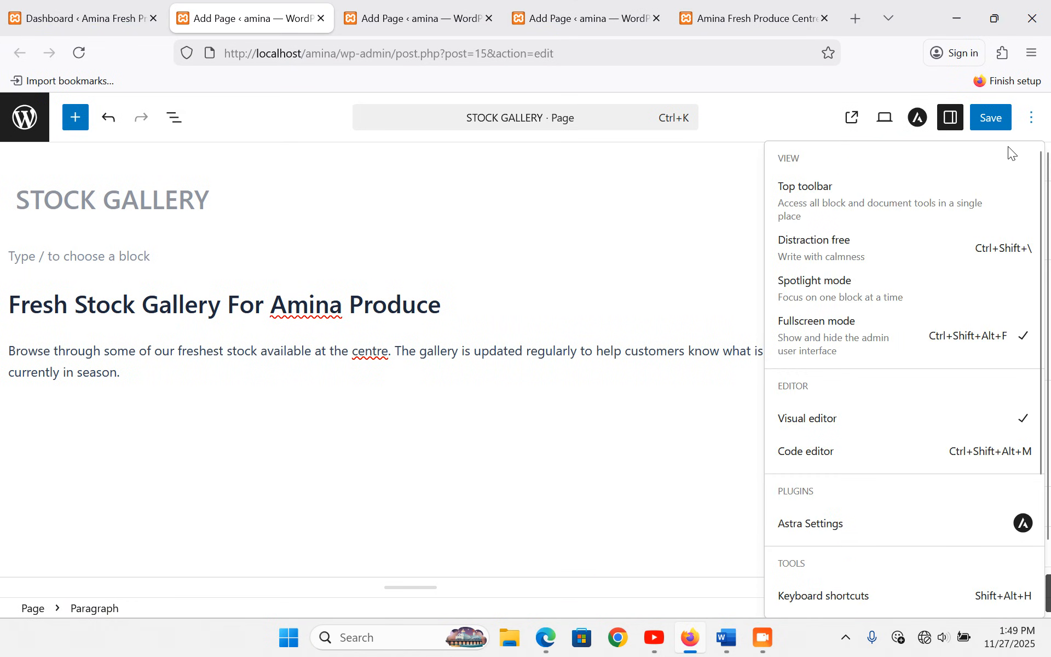
# - In the code editor, wrap the pasted 'Fresh arrivals daily…' sentence in <marquee></marquee> tags on the blank line
pyautogui.click(841, 460)
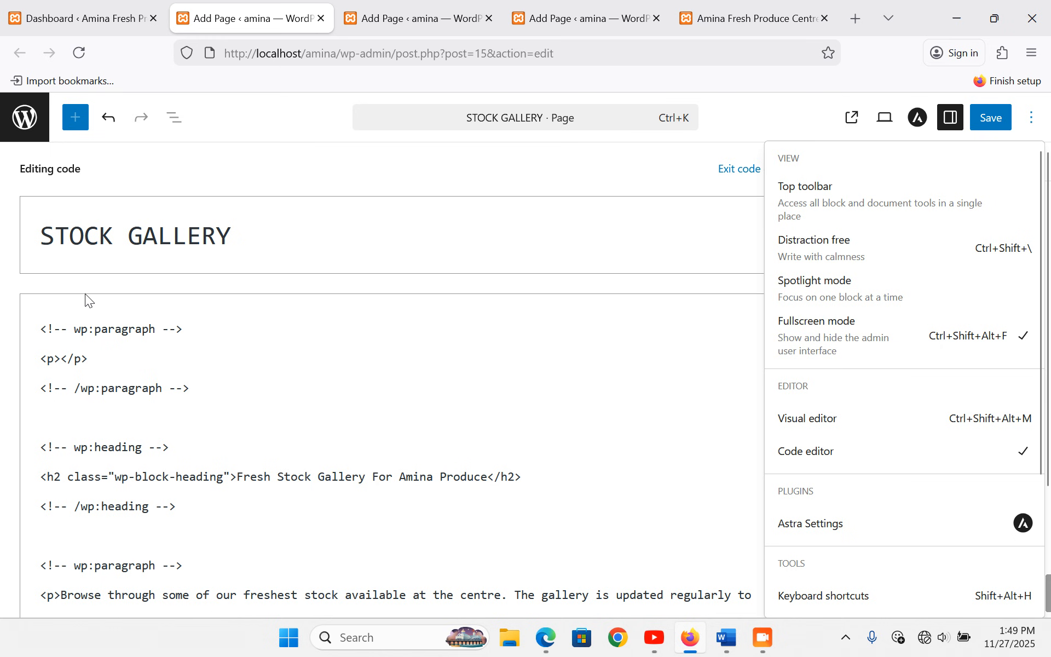
pyautogui.click(136, 371)
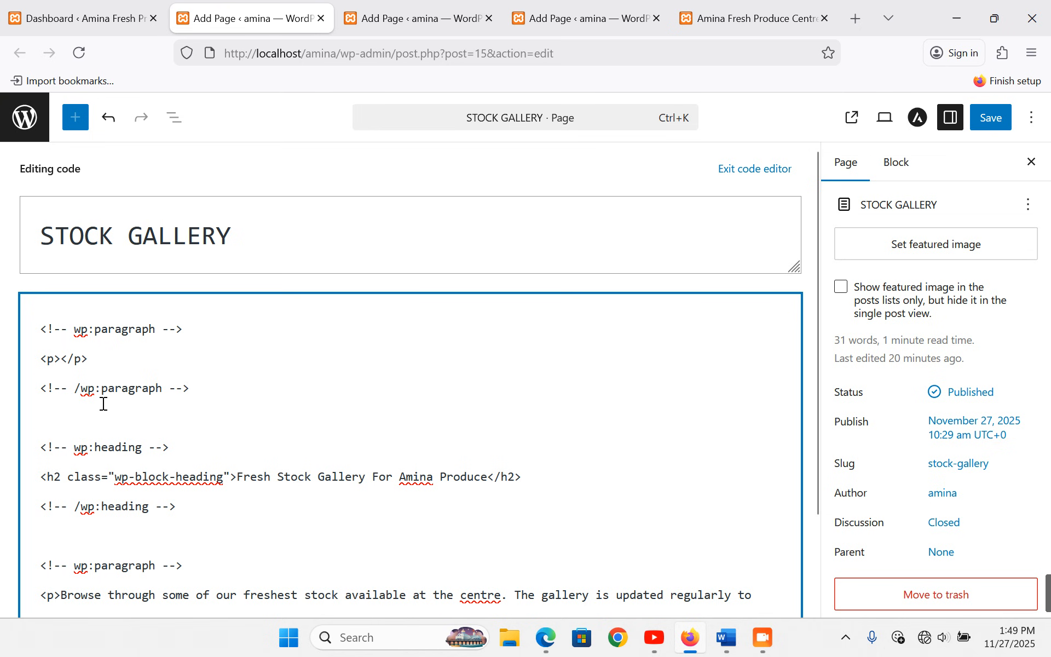
pyautogui.moveTo(81, 419); pyautogui.dragTo(38, 320)
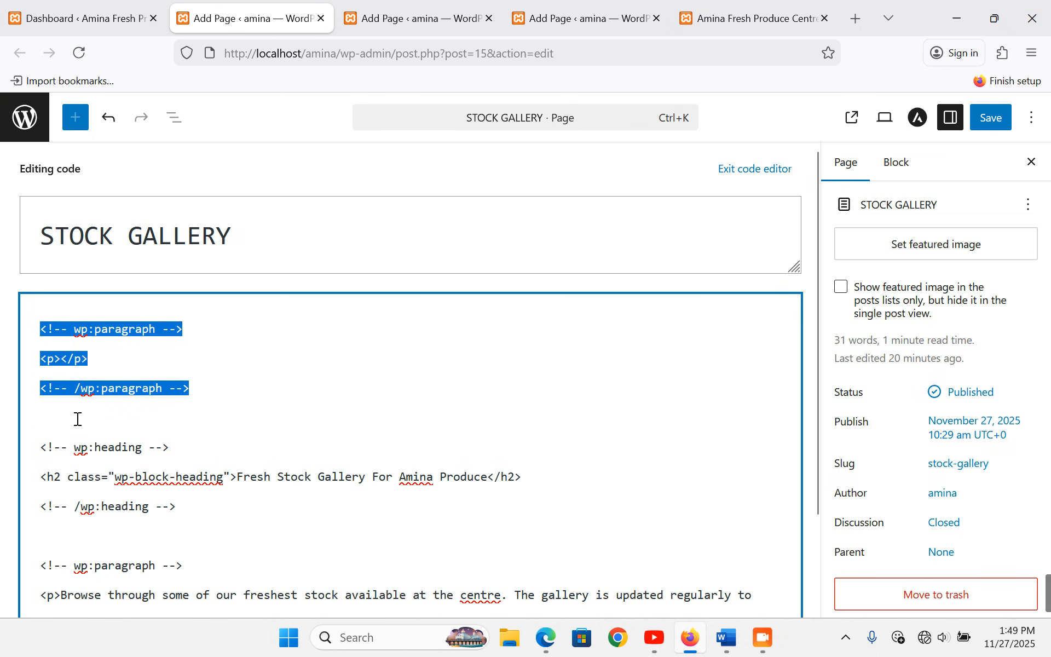
pyautogui.click(87, 418)
pyautogui.write('<')
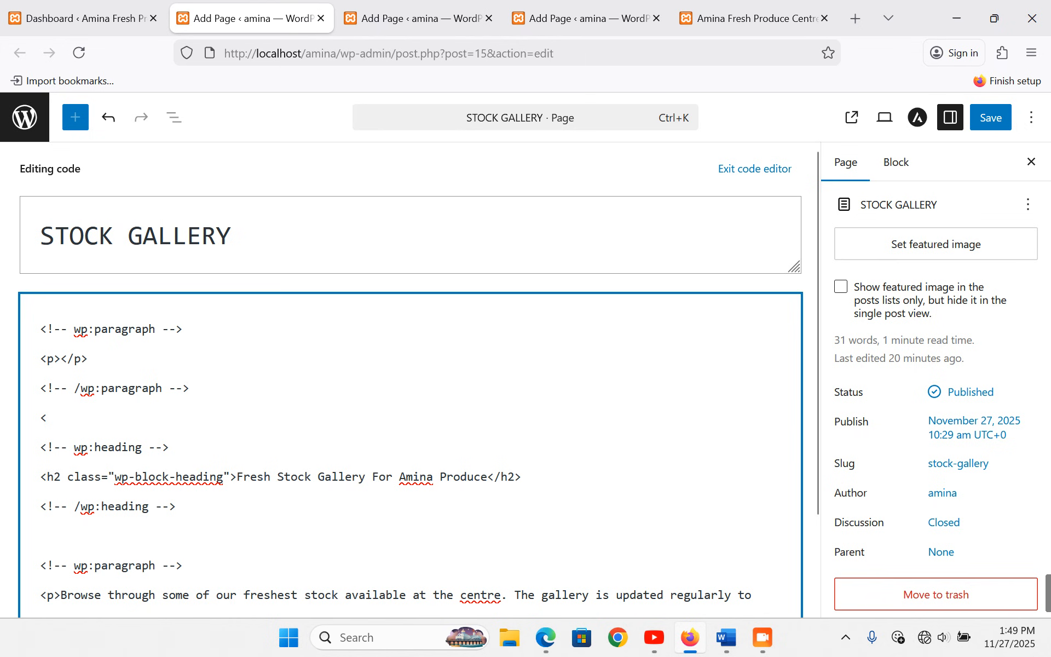
pyautogui.write('marquee')
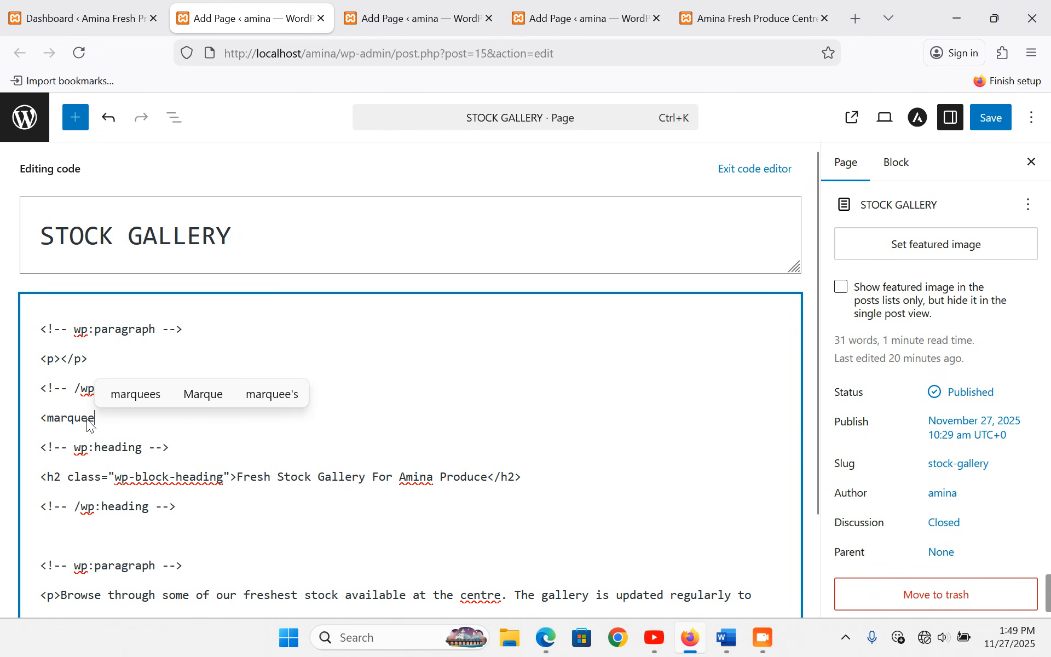
pyautogui.write('>')
pyautogui.hotkey('ctrl', 'v')
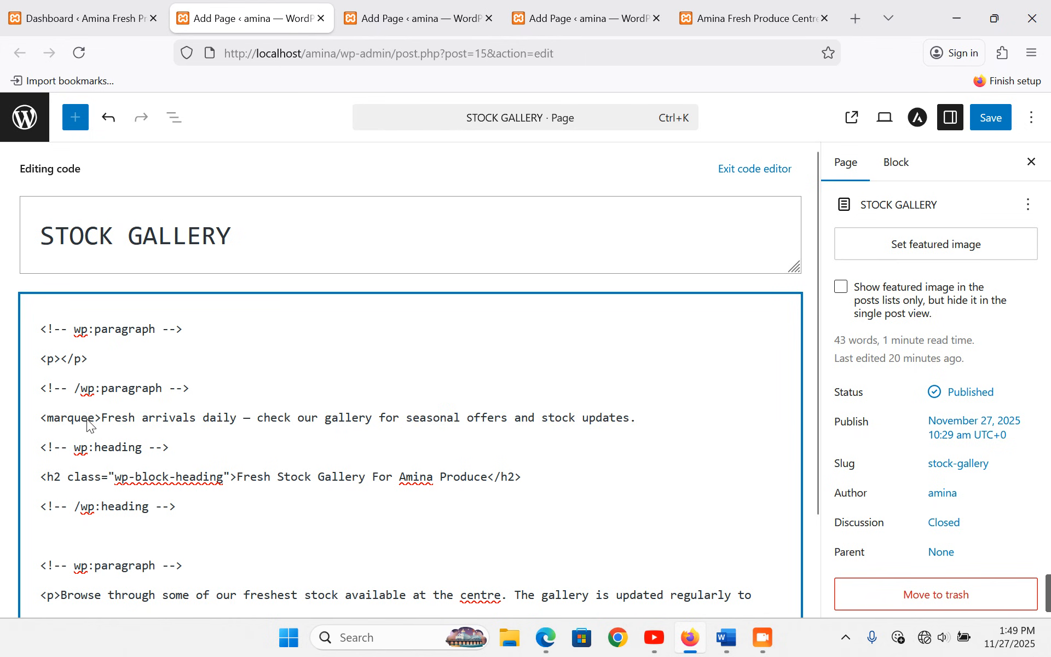
pyautogui.write('</marquee')
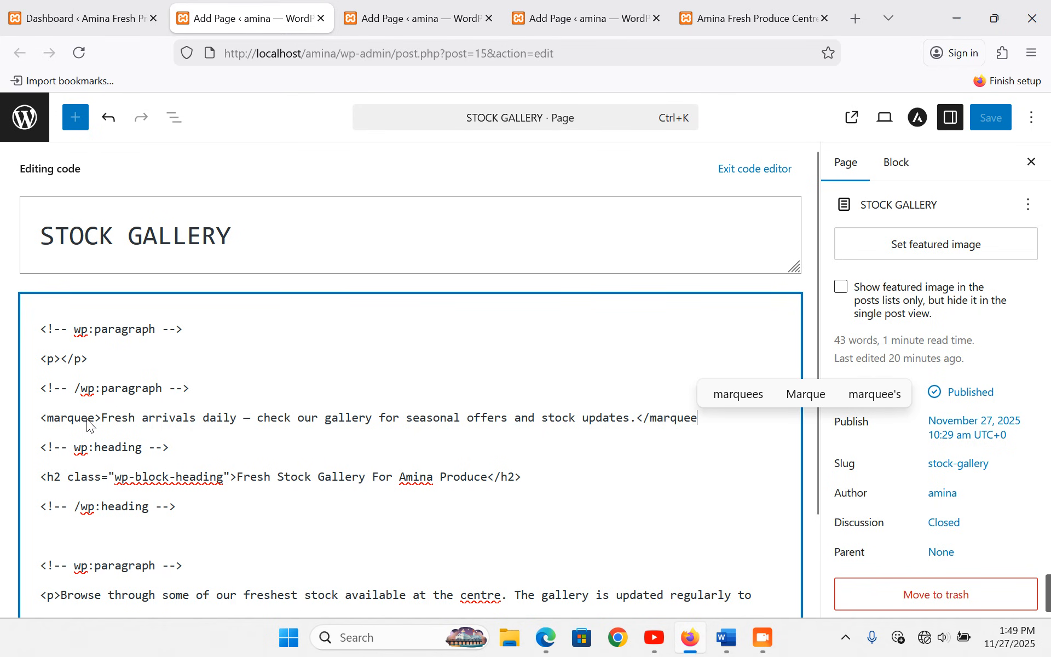
pyautogui.write('>')
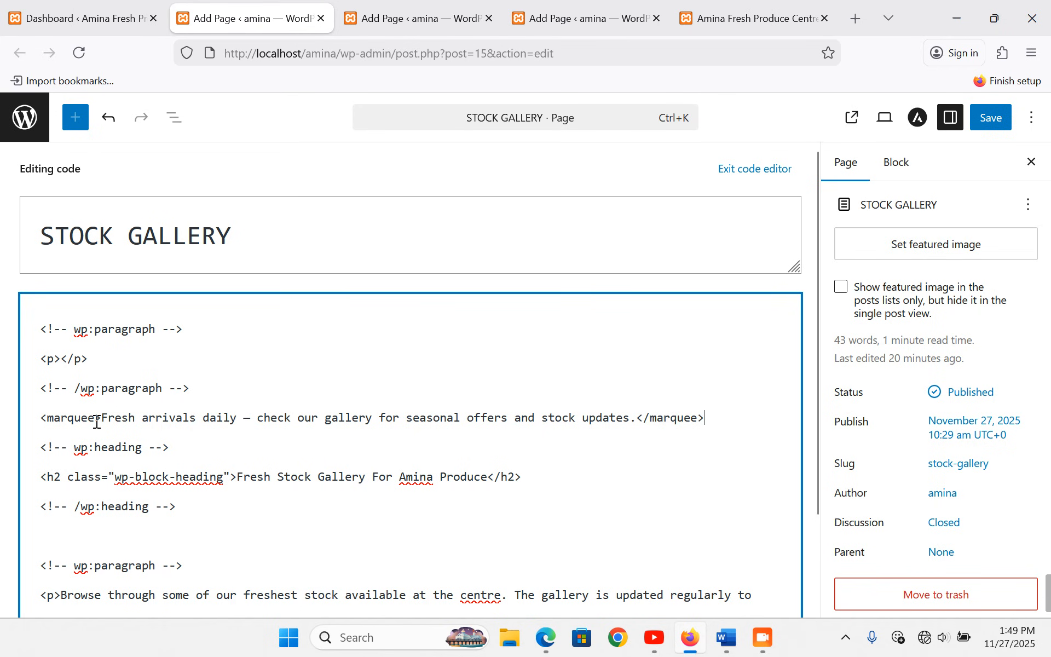
# - Back in the visual editor, delete the leftover empty block and check the scrolling marquee
pyautogui.click(750, 168)
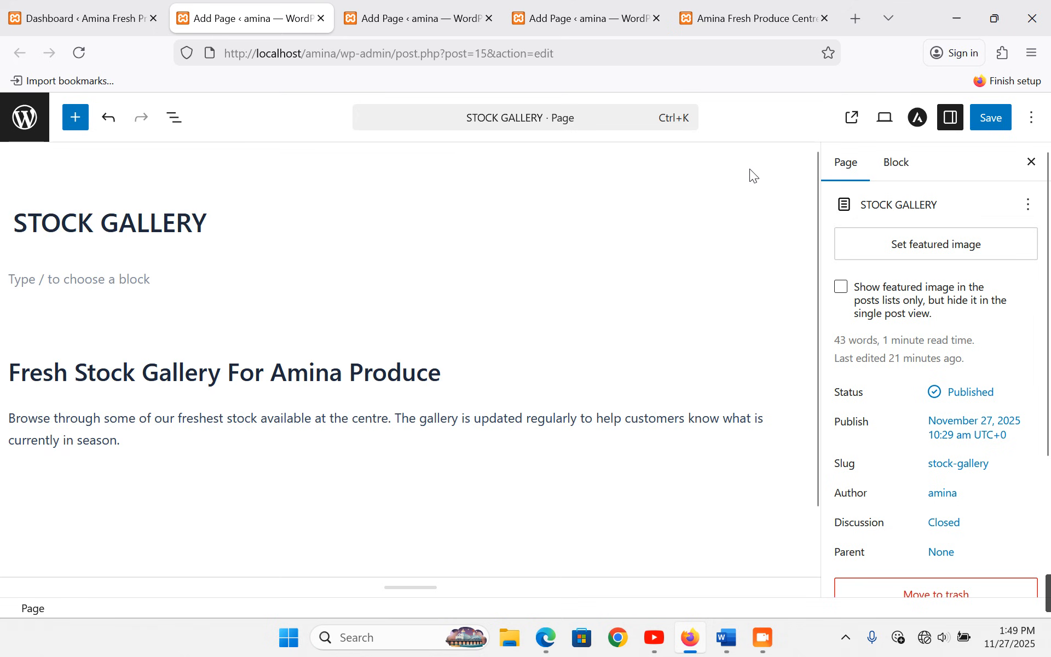
pyautogui.click(146, 277)
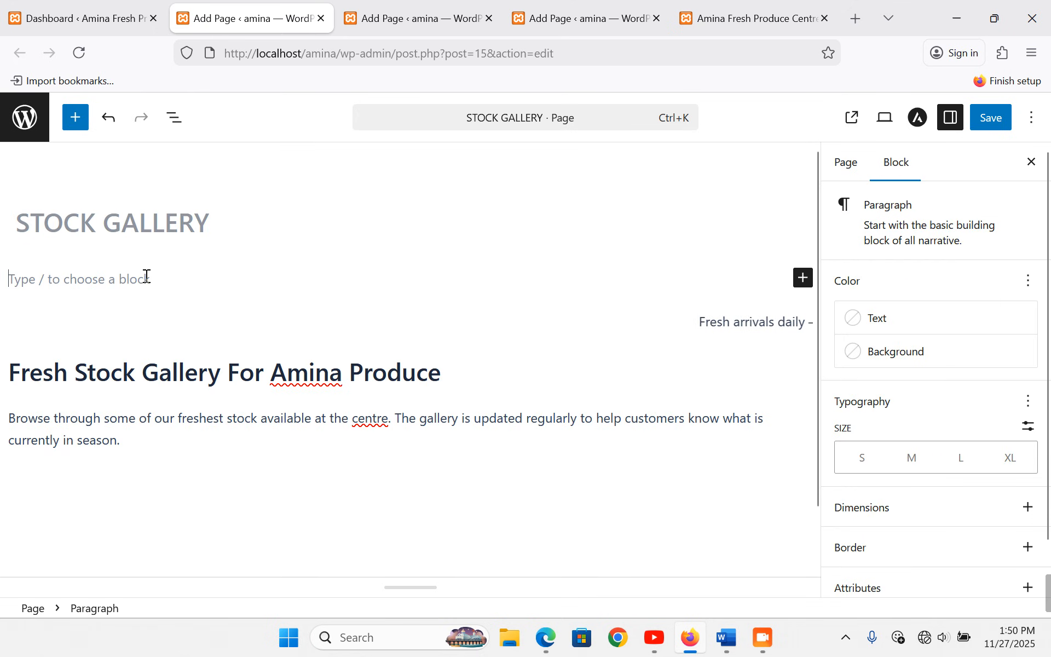
pyautogui.press('BackSpace')
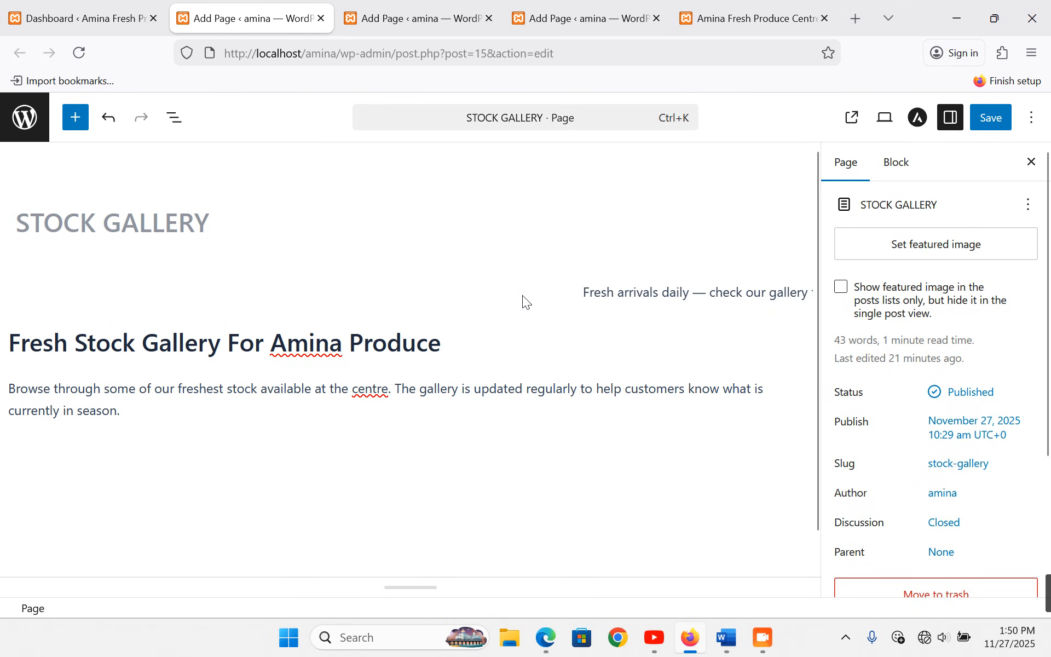
pyautogui.click(513, 306)
pyautogui.click(552, 253)
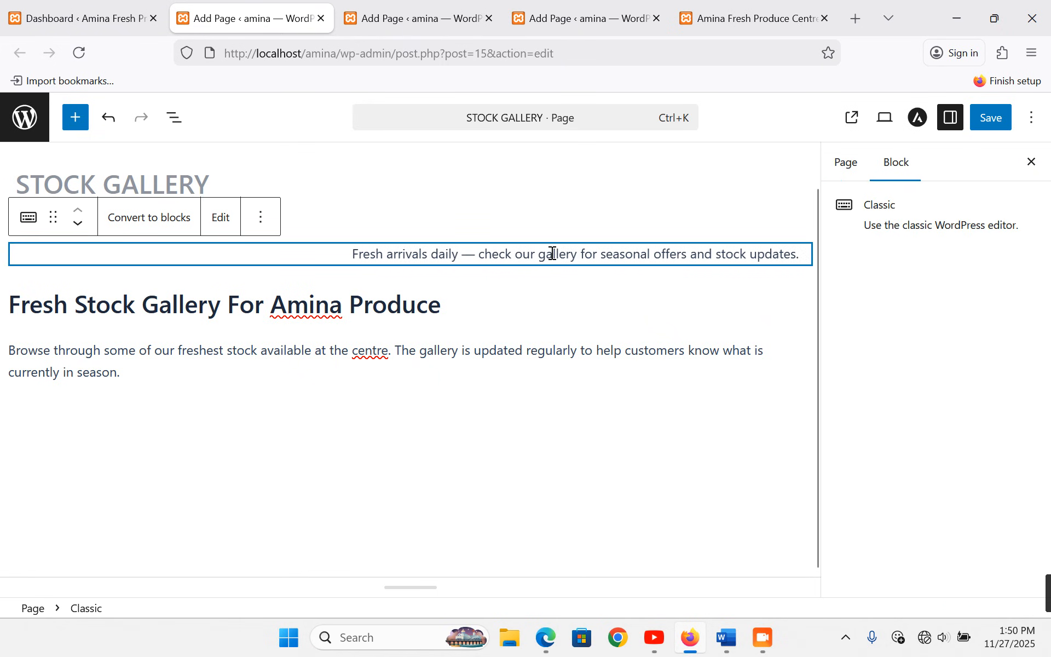
pyautogui.click(125, 394)
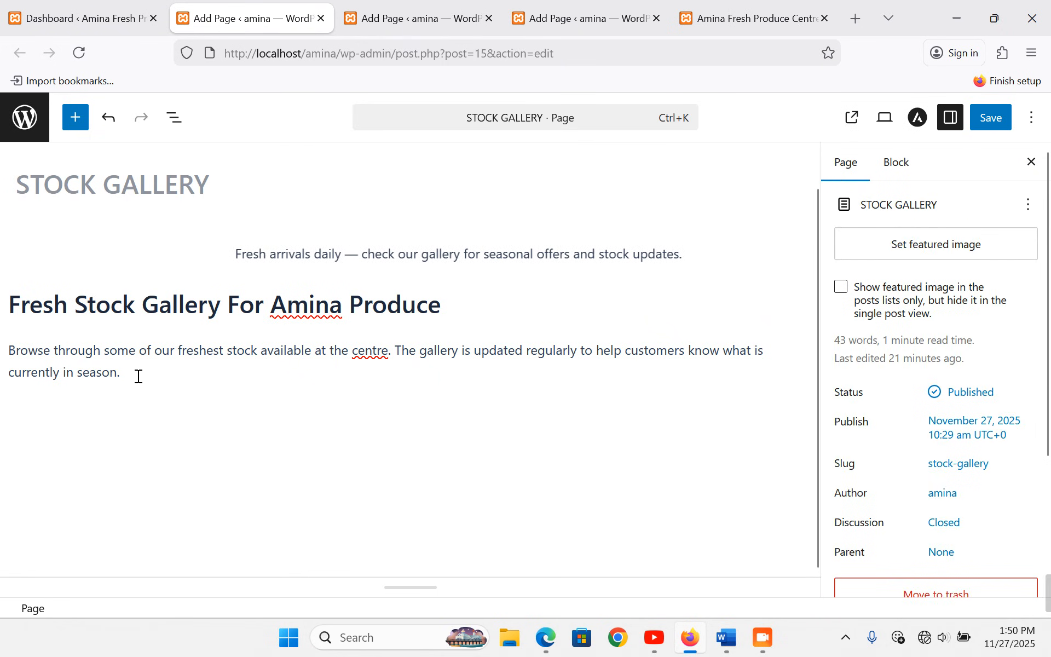
# - Start a new empty block below the intro paragraph for the gallery
pyautogui.click(138, 376)
pyautogui.press('Return')
pyautogui.scroll(-1, 141, 378)
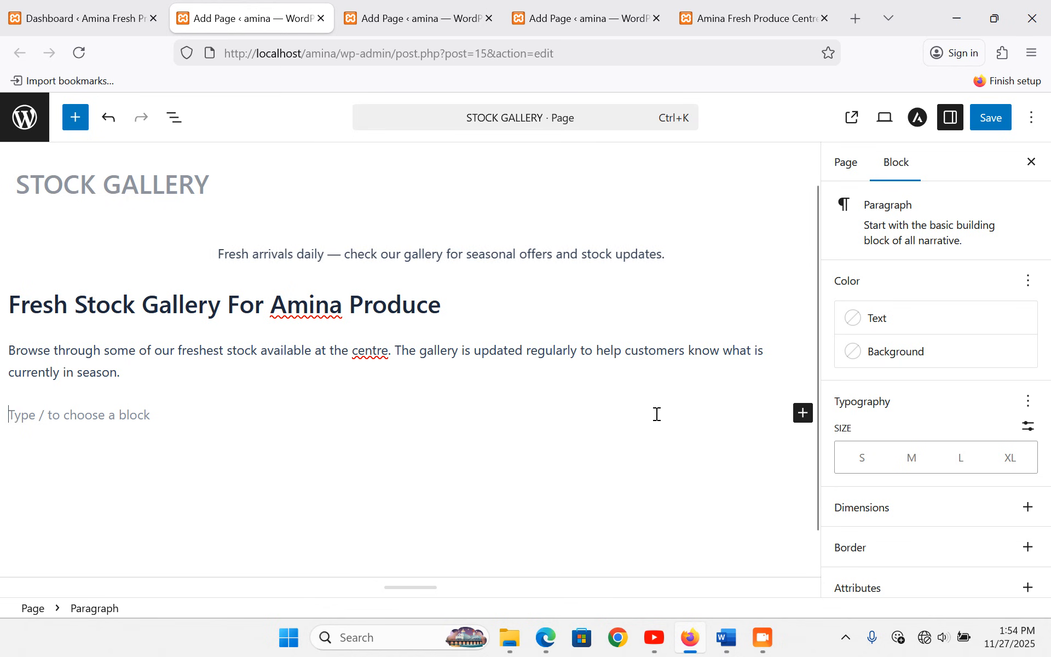
pyautogui.click(803, 419)
# - Insert a Columns block with the 33/33/33 layout and copy the Fresh Tomatoes caption from Word
pyautogui.scroll(-3, 596, 563)
pyautogui.click(584, 534)
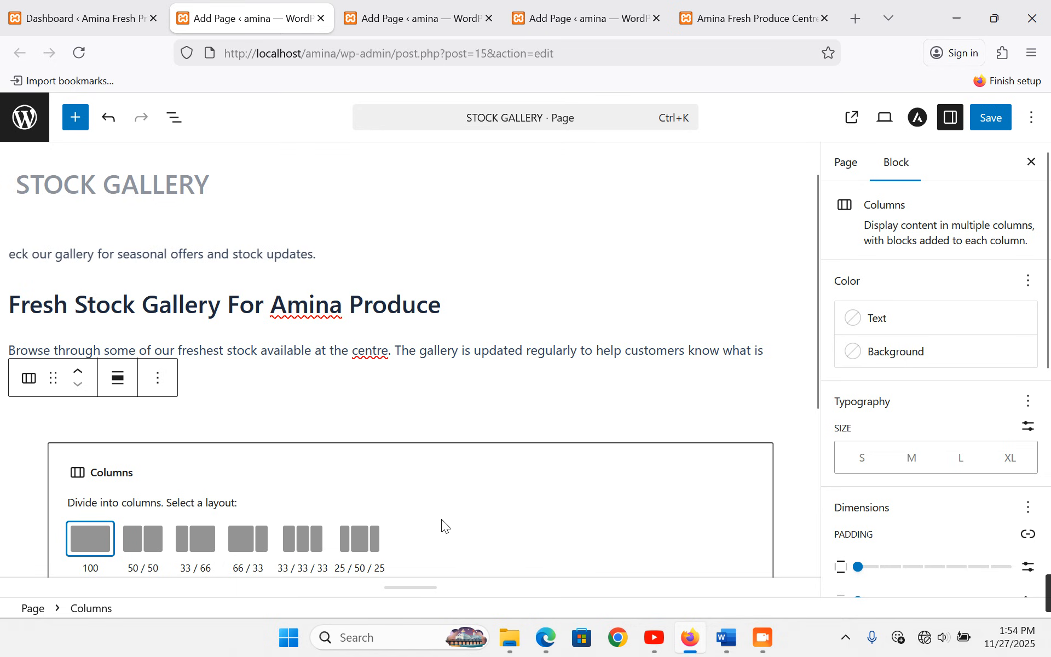
pyautogui.scroll(-3, 307, 497)
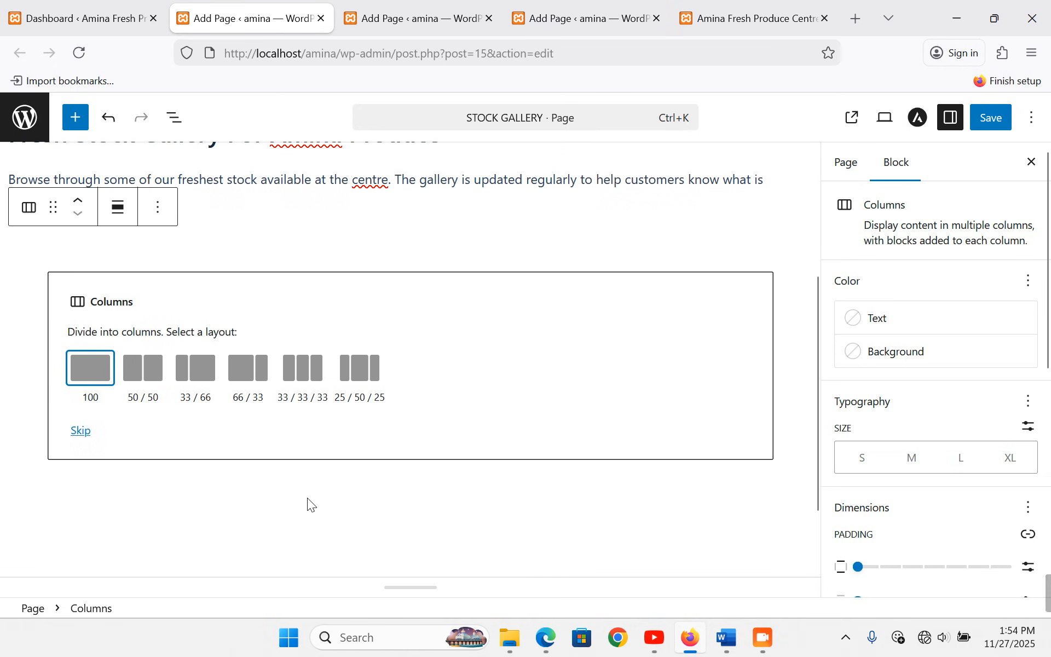
pyautogui.click(310, 375)
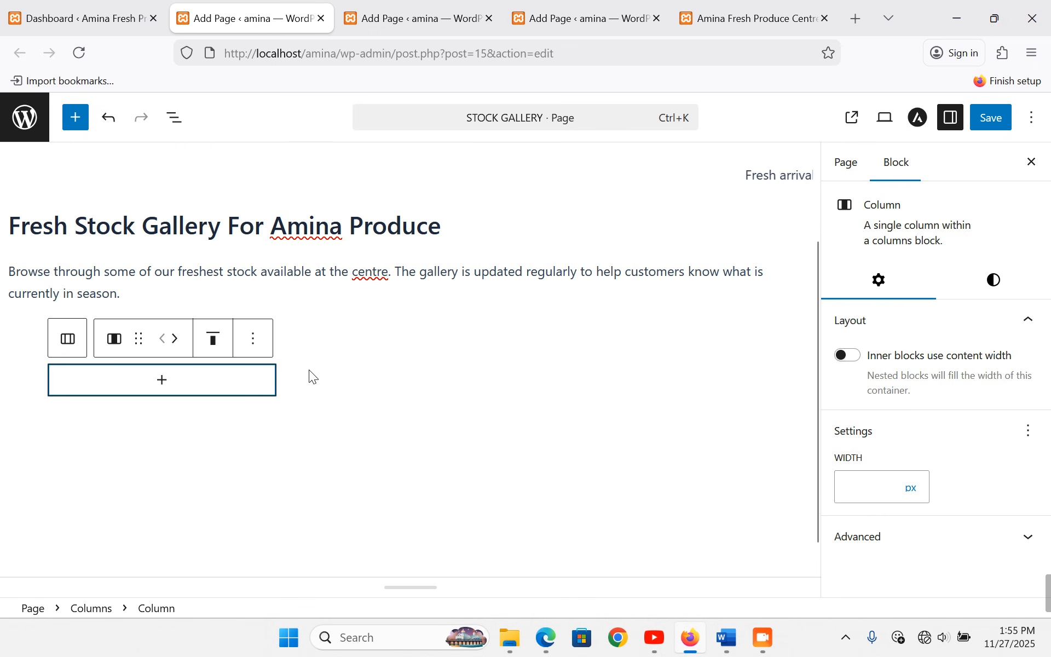
pyautogui.click(160, 391)
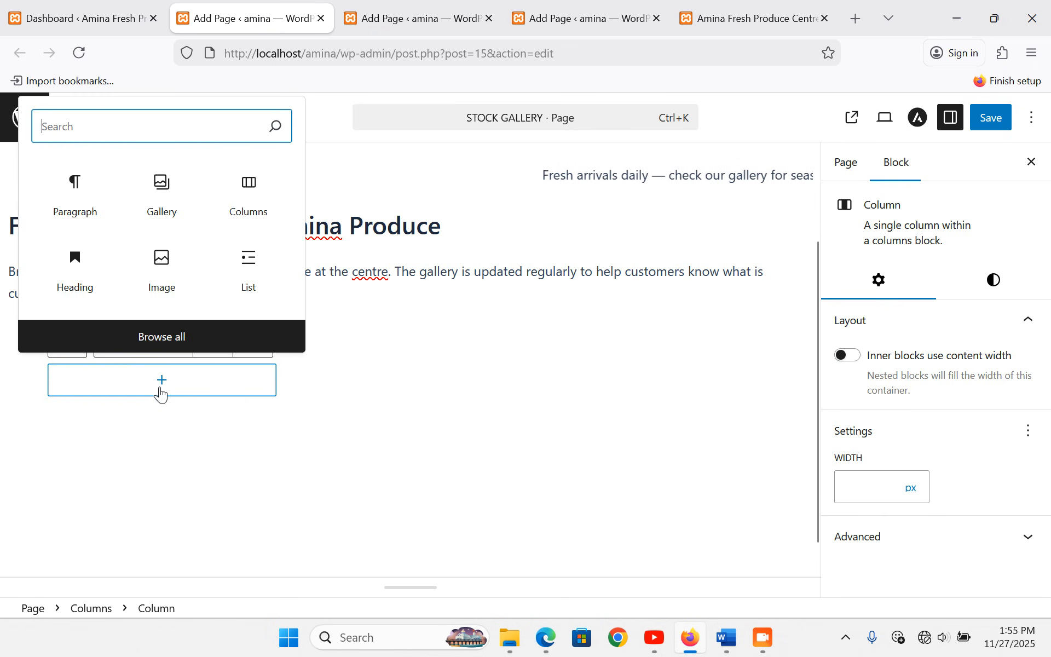
pyautogui.click(726, 638)
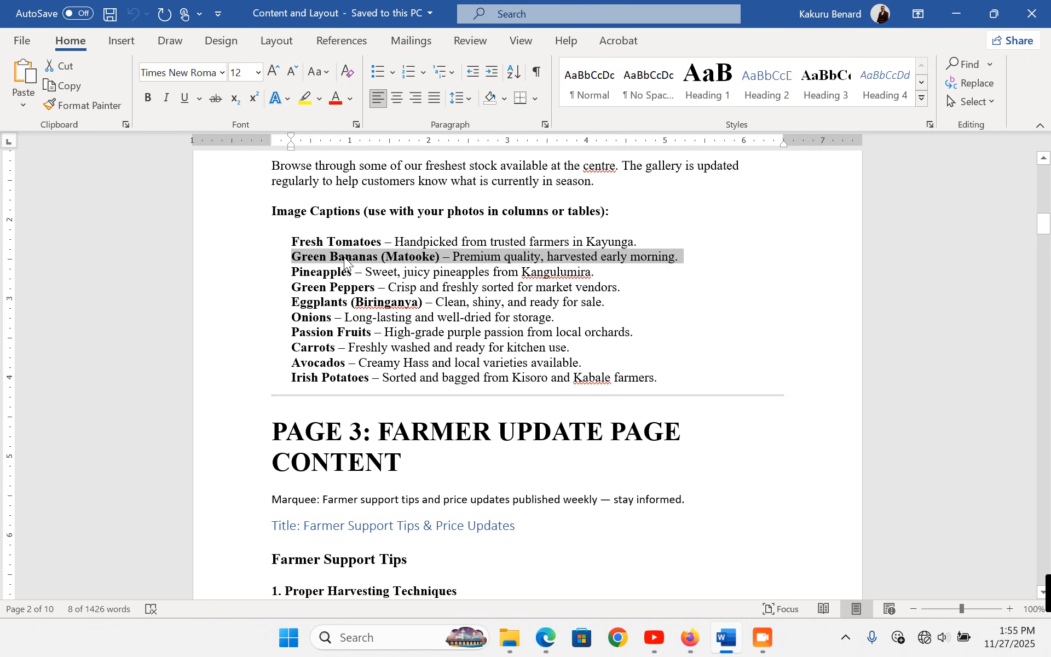
pyautogui.click(260, 241)
pyautogui.hotkey('ctrl', 'c')
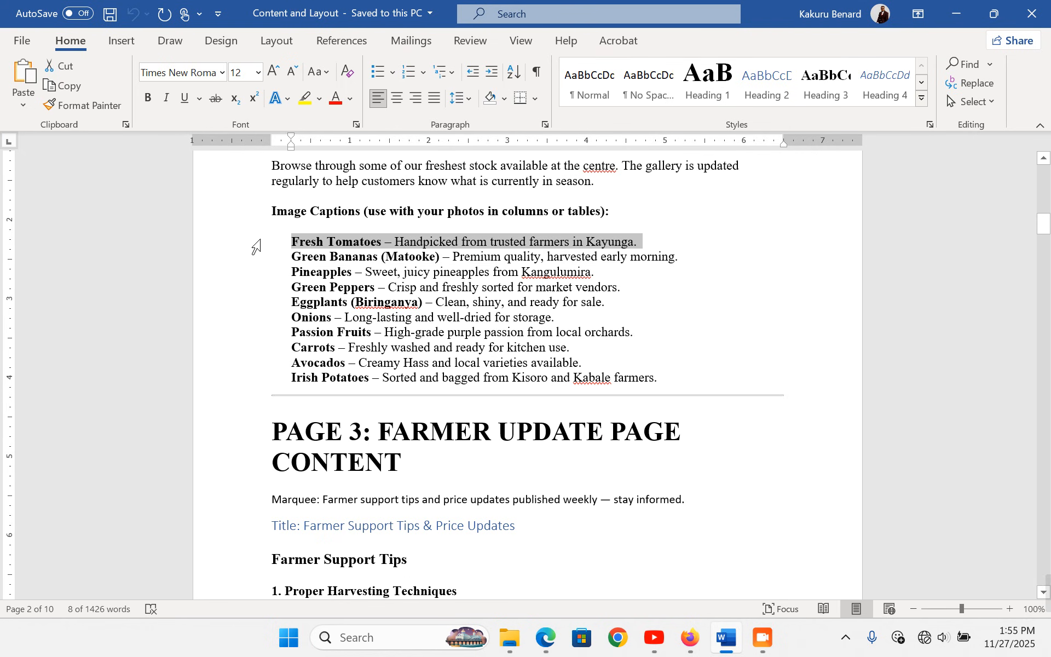
pyautogui.click(690, 638)
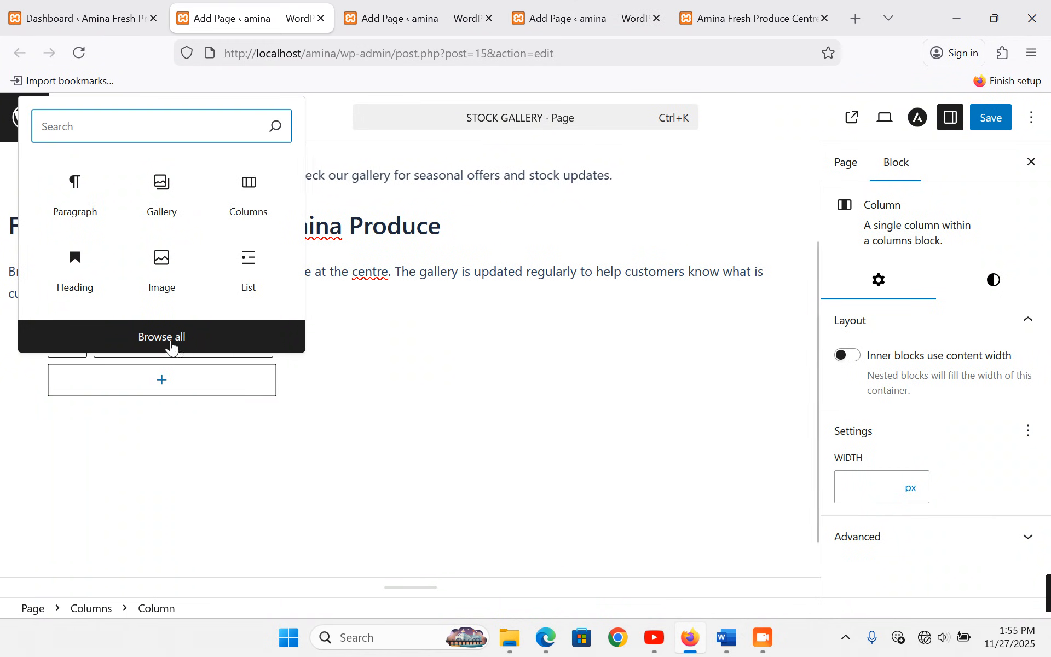
# - Upload the tomatoes photo and insert it as an image in the first column
pyautogui.click(161, 267)
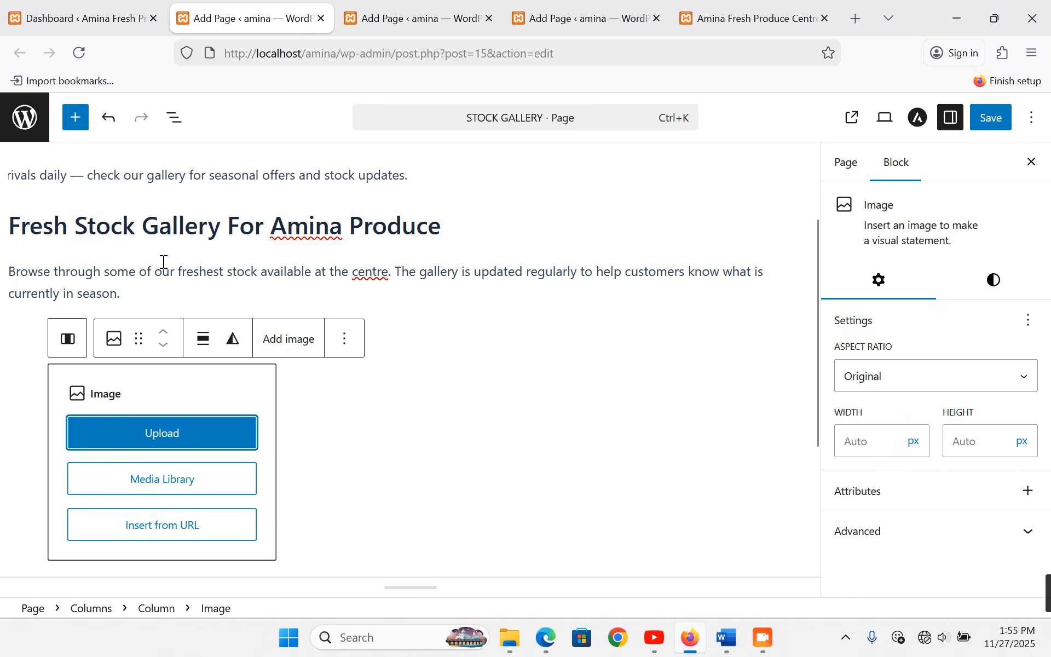
pyautogui.click(165, 485)
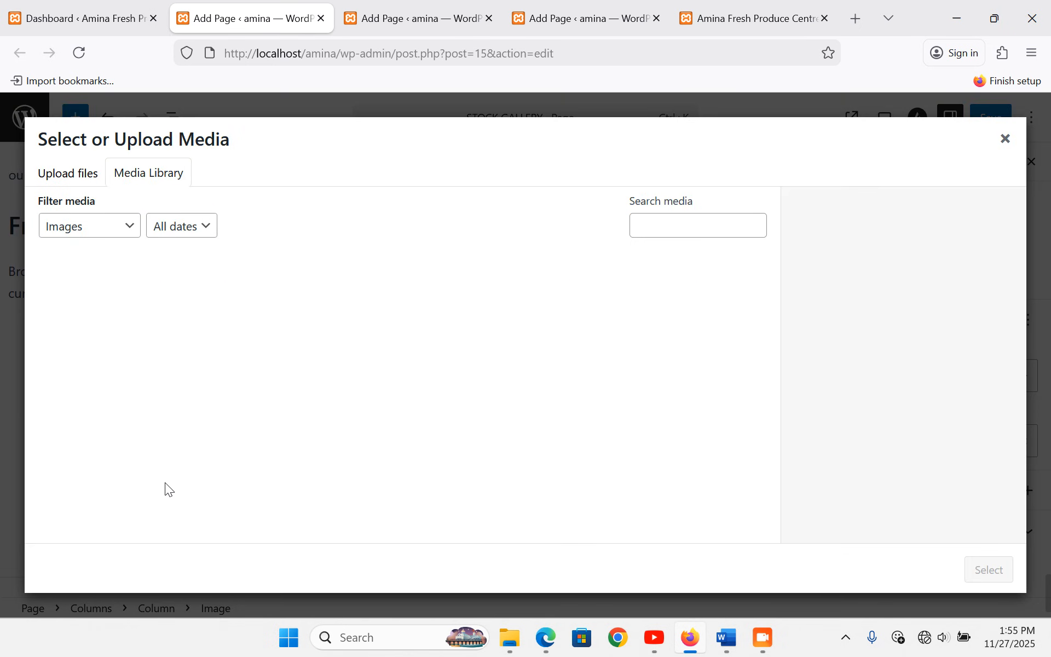
pyautogui.click(58, 173)
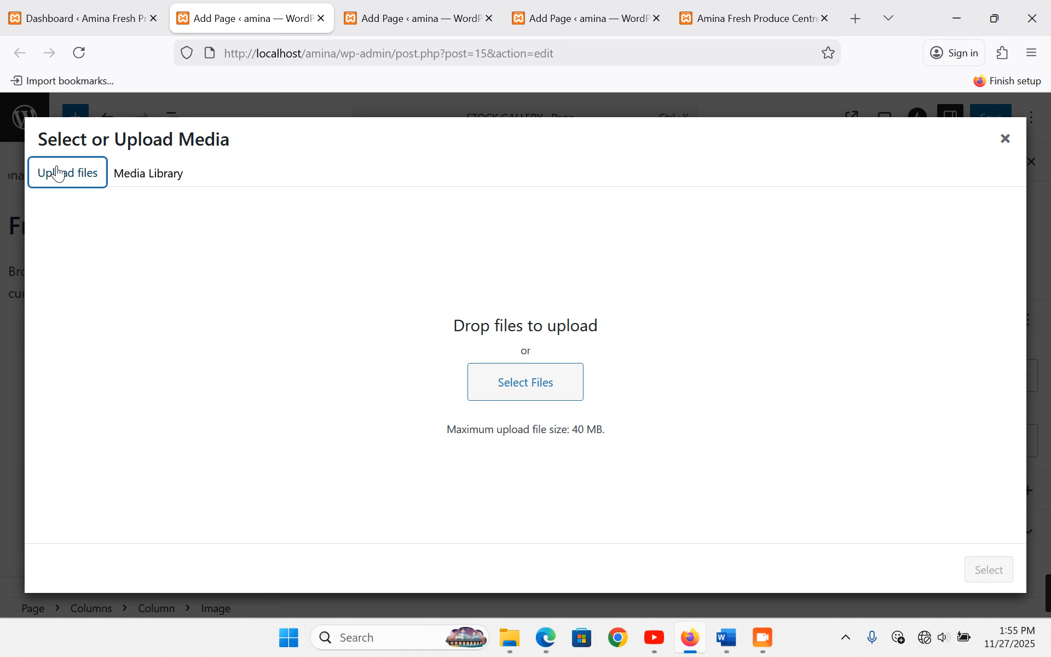
pyautogui.click(528, 390)
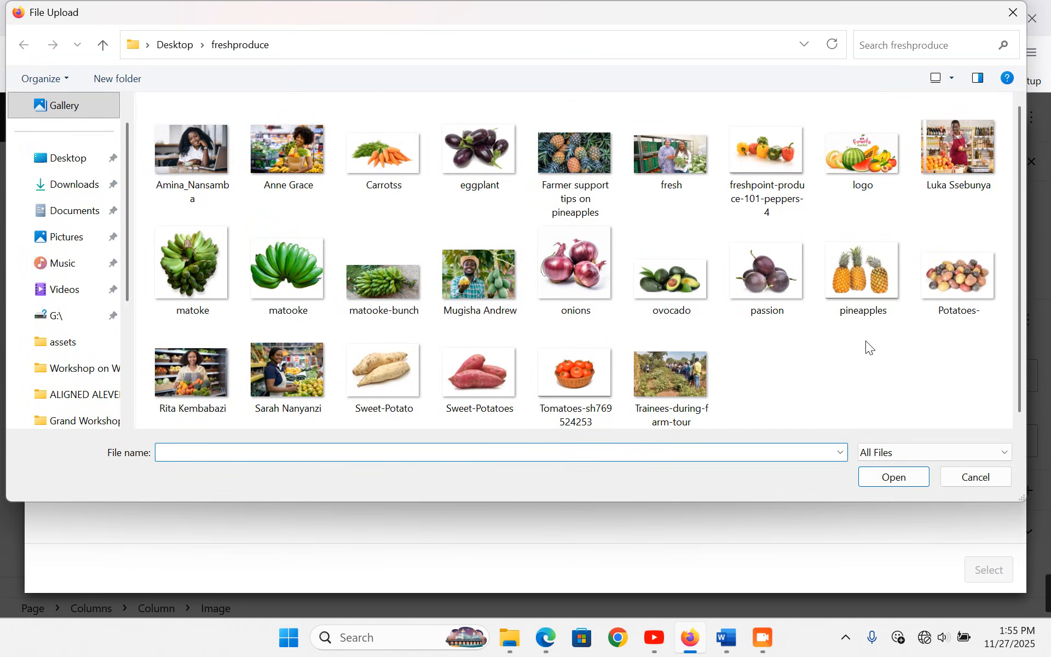
pyautogui.doubleClick(580, 379)
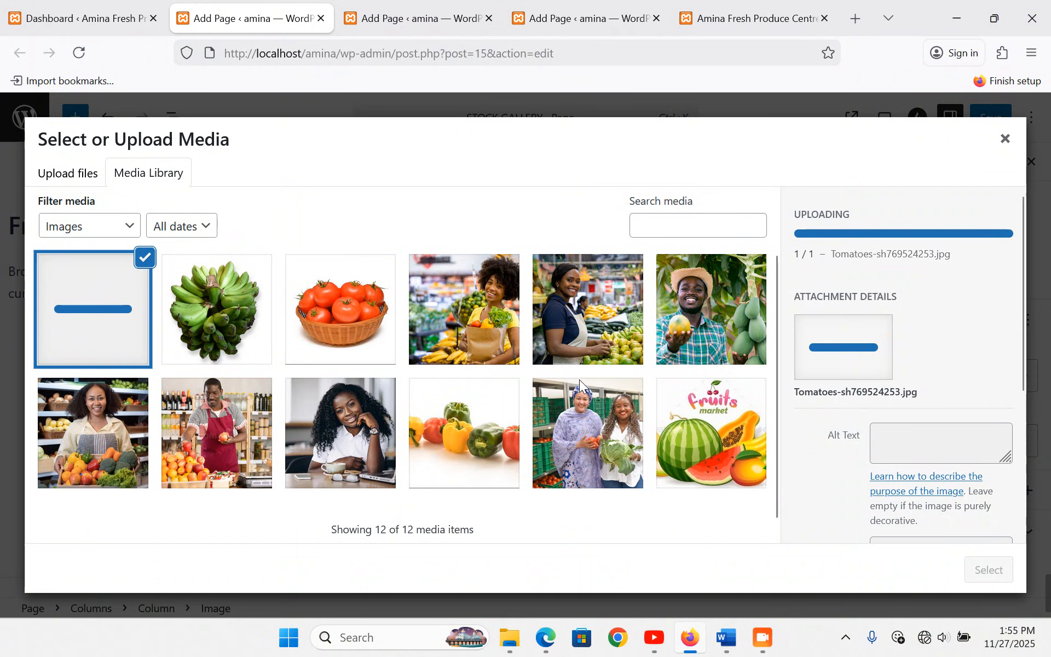
pyautogui.click(985, 570)
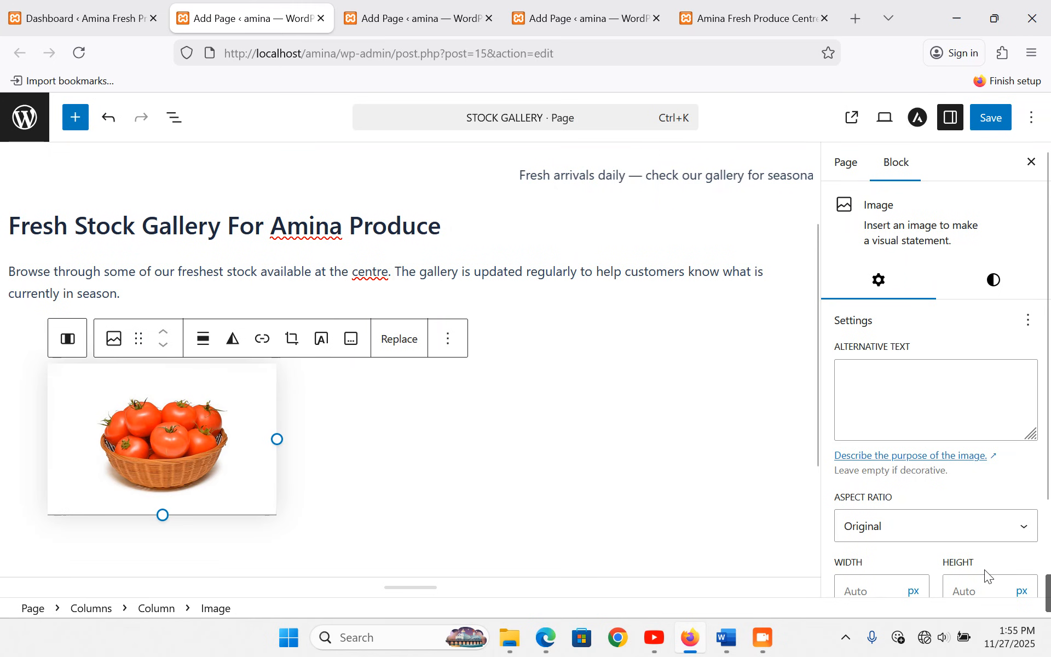
# - Caption it 'Fresh Tomatoes – Handpicked from trusted farmers in Kayunga.' and crop it to Standard 4:3
pyautogui.click(351, 339)
pyautogui.hotkey('ctrl', 'v')
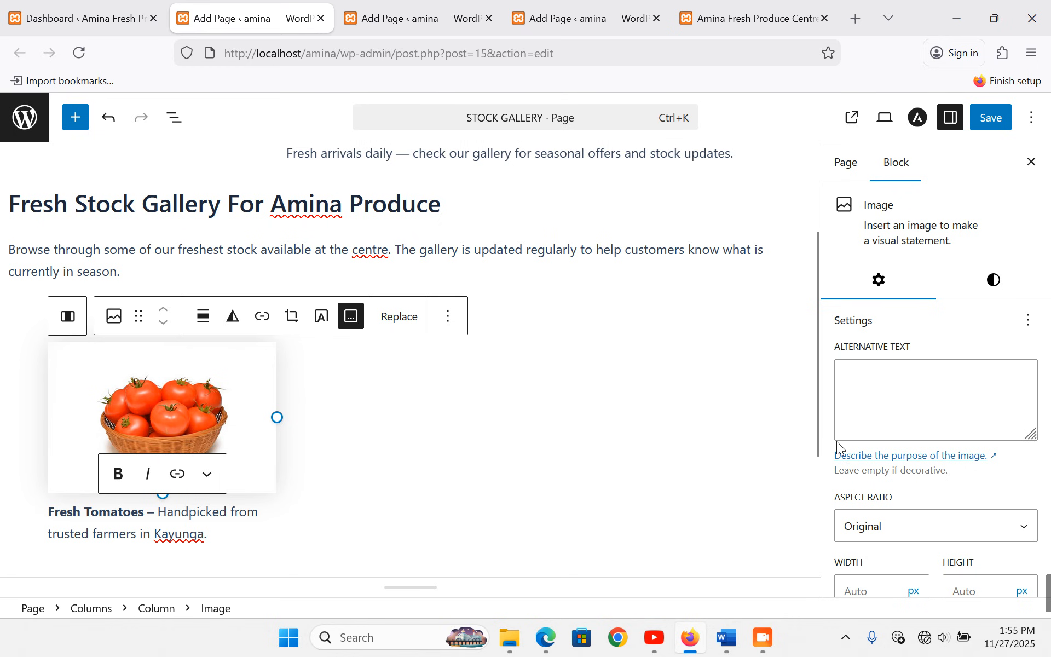
pyautogui.click(967, 525)
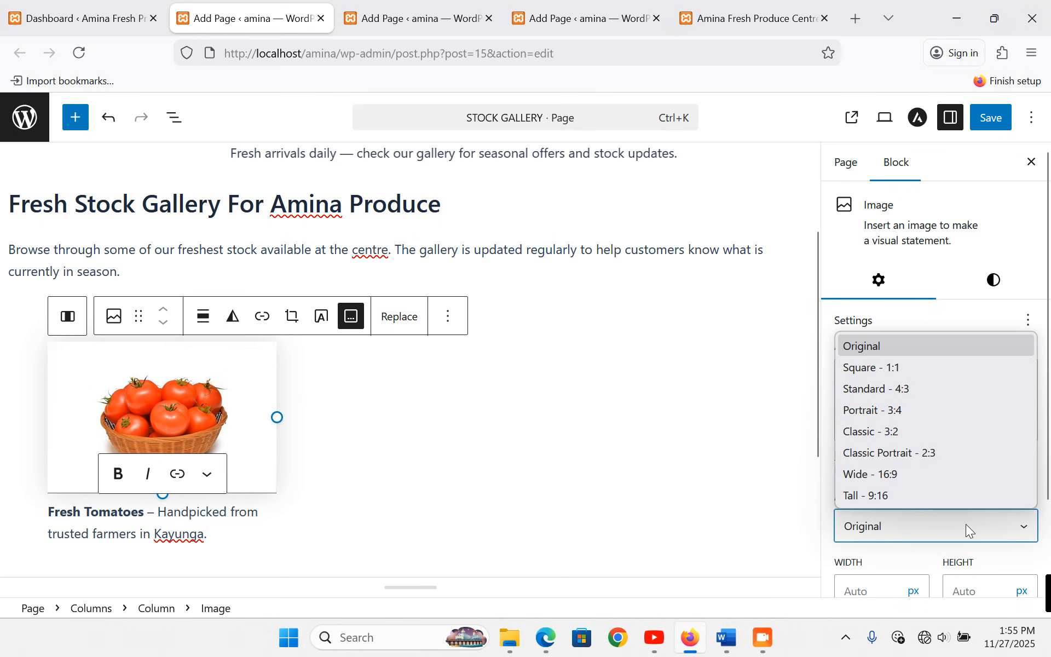
pyautogui.click(904, 389)
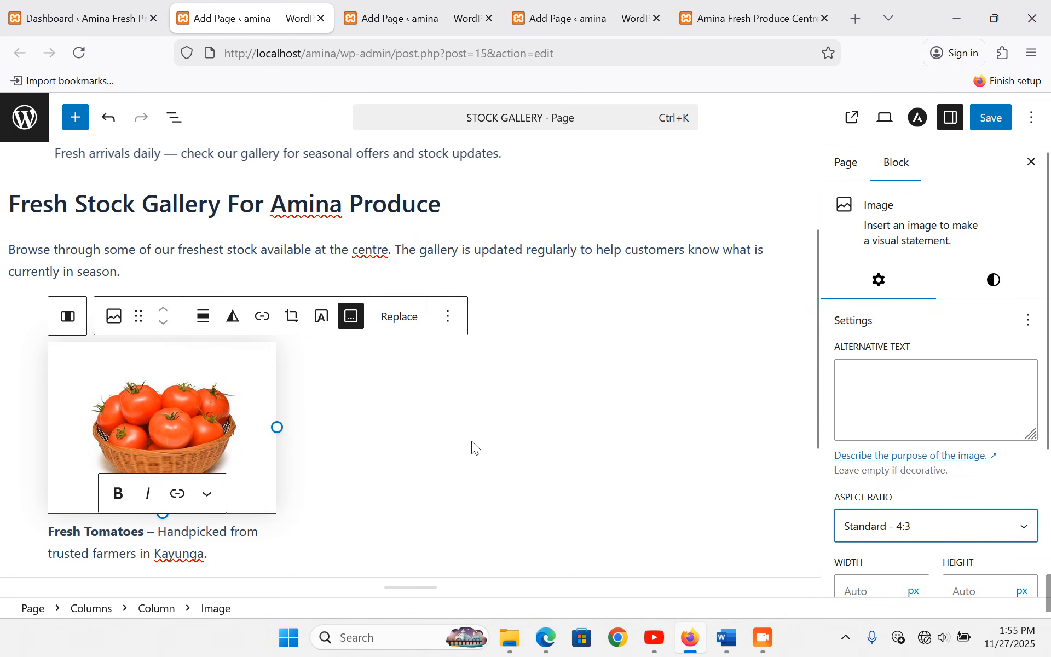
pyautogui.scroll(-2, 472, 440)
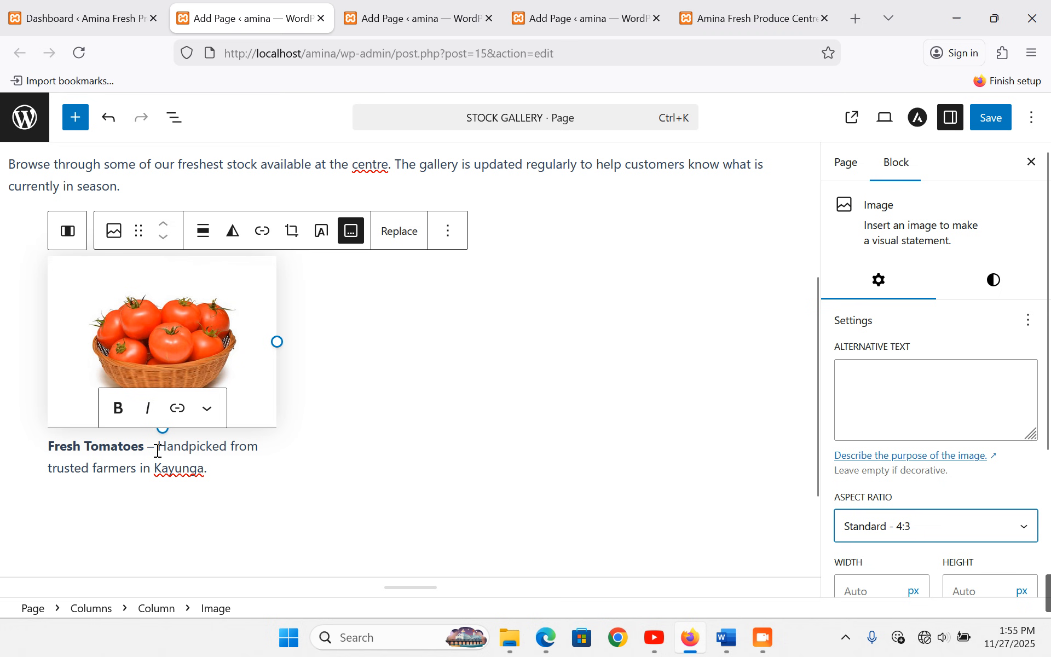
pyautogui.click(433, 327)
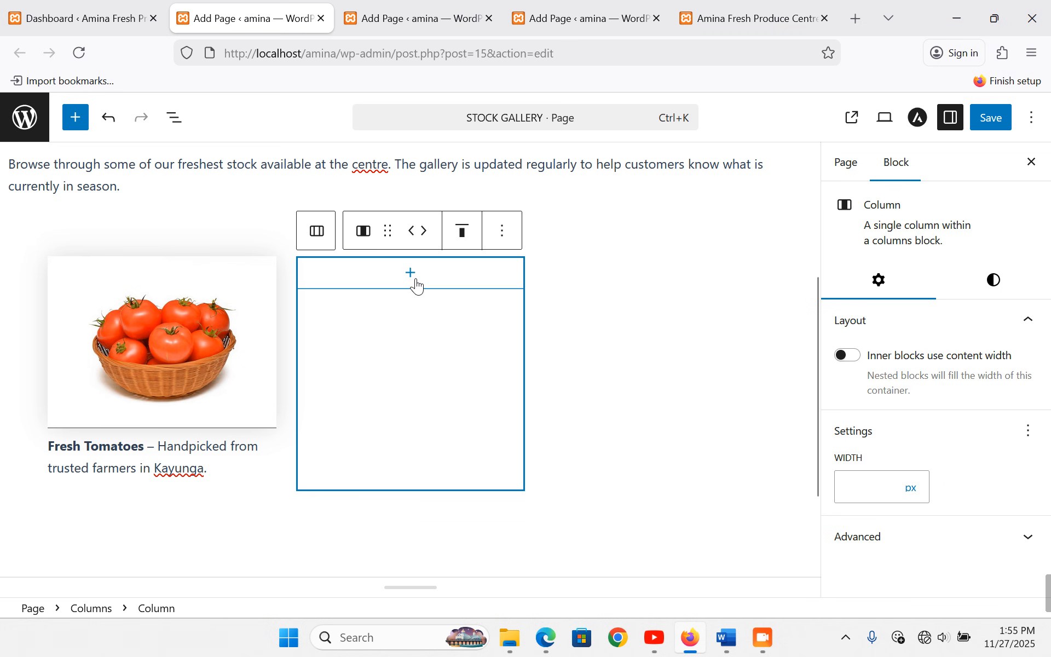
# - Copy the Green Bananas caption from Word and add an Image block to the second column
pyautogui.click(726, 638)
pyautogui.click(240, 241)
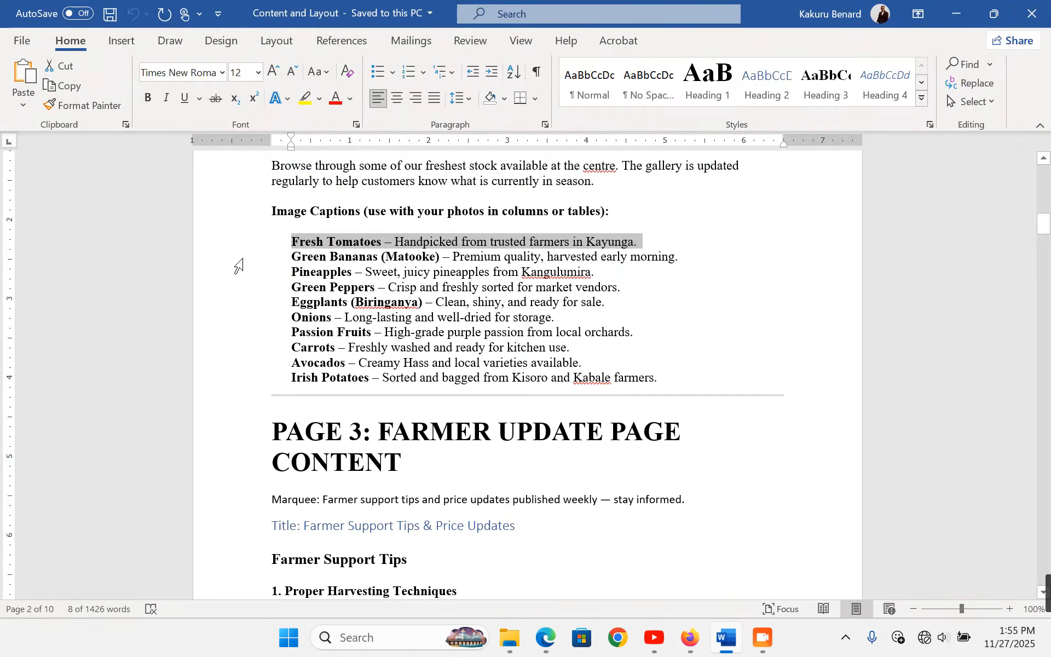
pyautogui.click(240, 257)
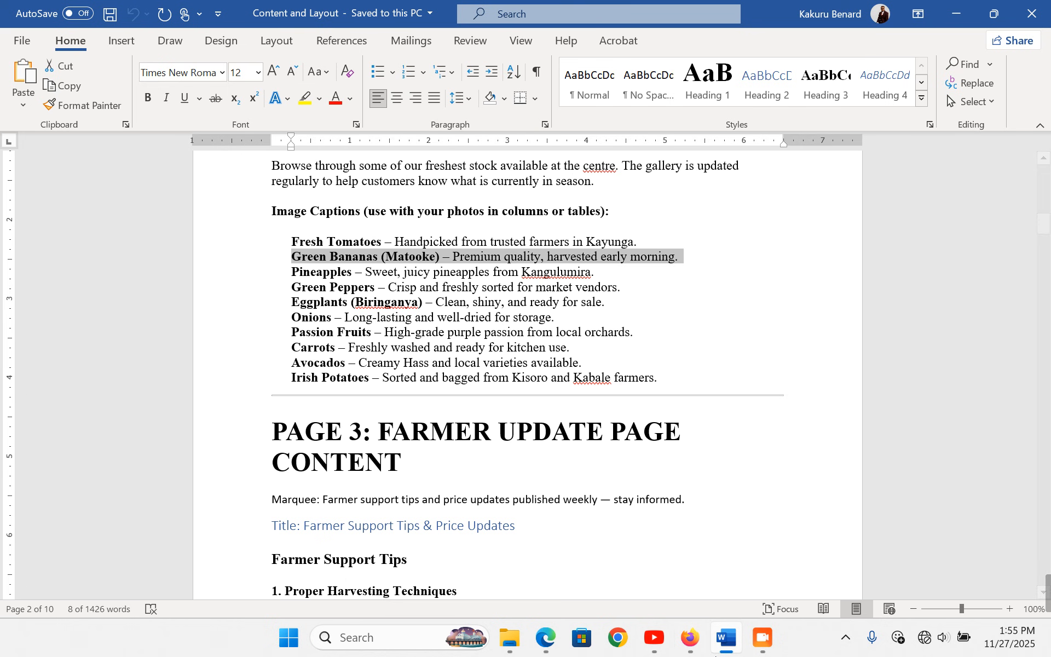
pyautogui.click(691, 639)
pyautogui.click(409, 273)
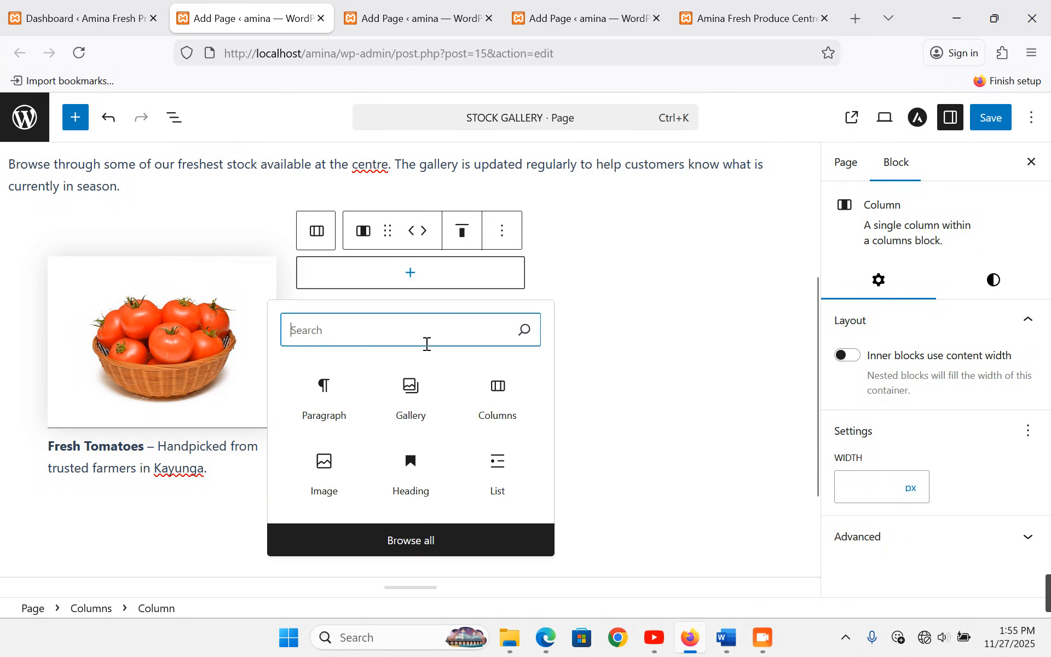
pyautogui.click(334, 464)
# - Upload the matoke photo through the Media Library and insert it in the second column
pyautogui.click(410, 321)
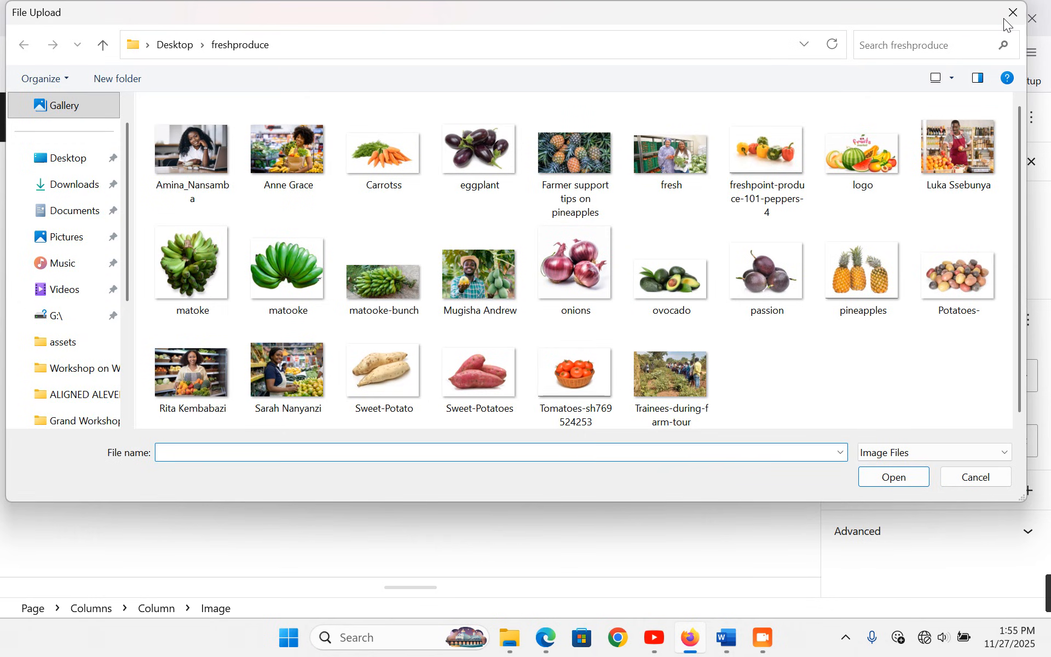
pyautogui.click(1007, 22)
pyautogui.click(423, 377)
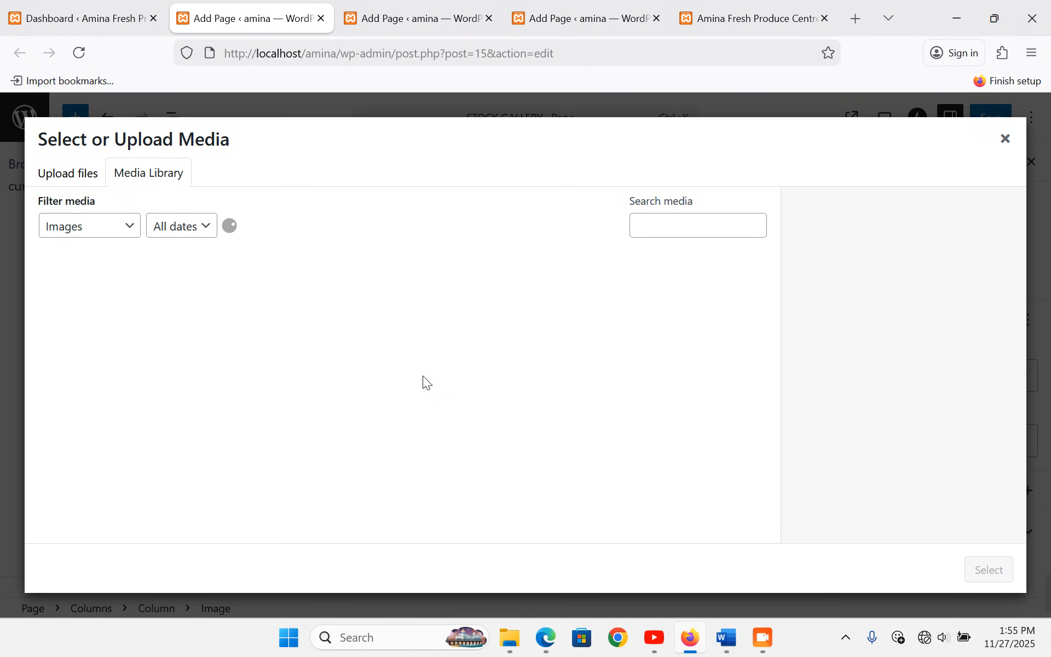
pyautogui.click(69, 186)
pyautogui.click(520, 387)
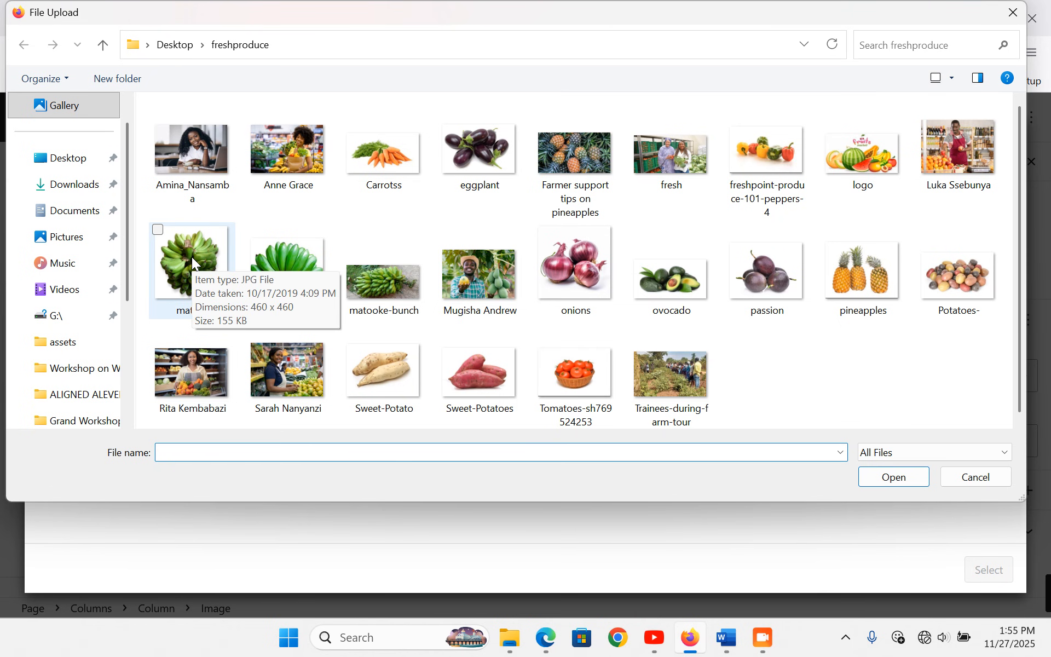
pyautogui.click(726, 638)
pyautogui.click(726, 638)
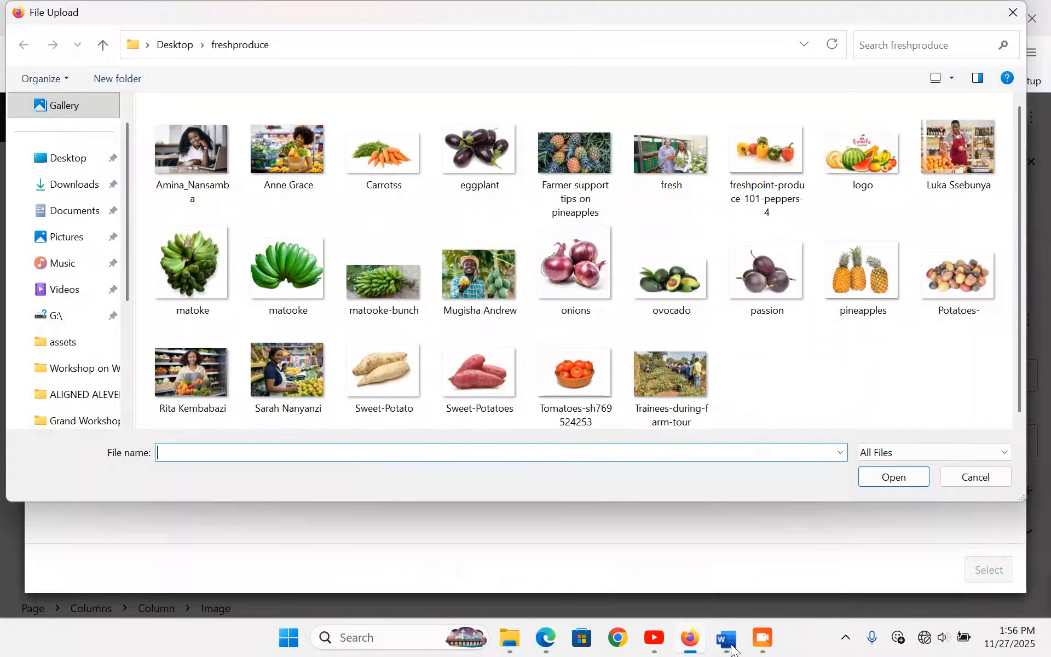
pyautogui.doubleClick(202, 261)
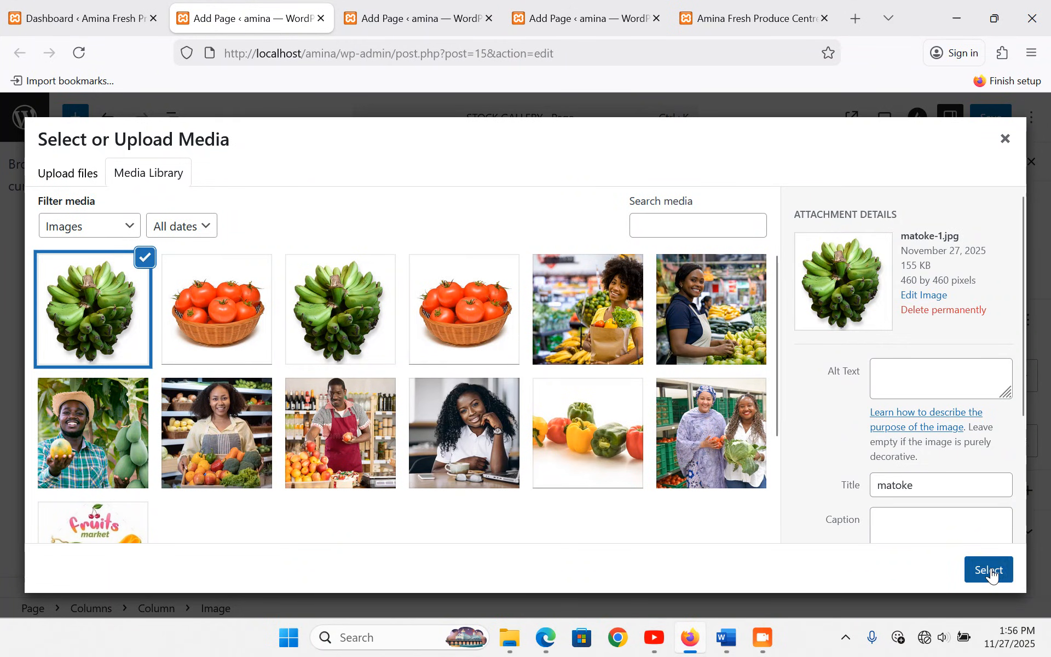
pyautogui.click(990, 569)
# - Caption the bananas image 'Green Bananas (Matoke) – Premium quality, harvested early morning.' and crop it to 4:3
pyautogui.click(600, 232)
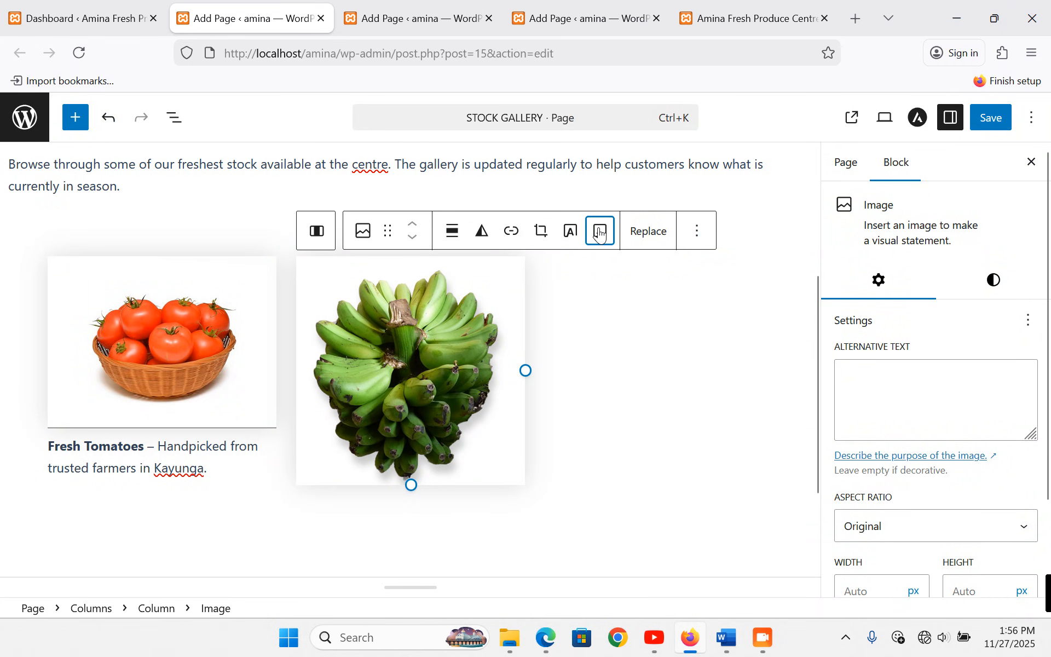
pyautogui.write('Green Bananas (Matoke) – Premium quality, harvested early morning.')
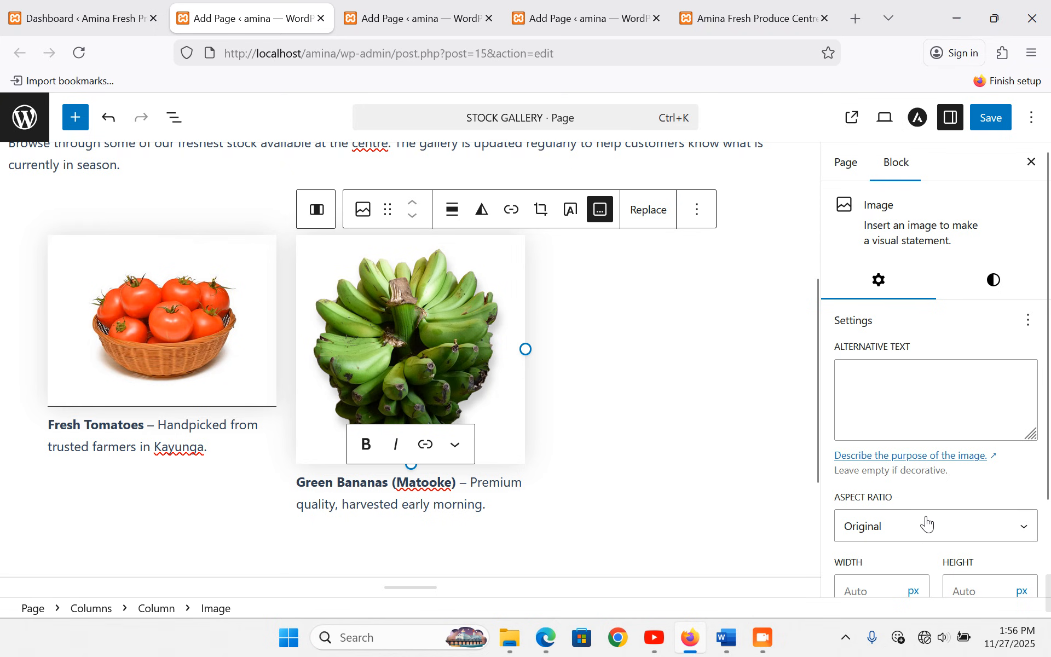
pyautogui.click(924, 527)
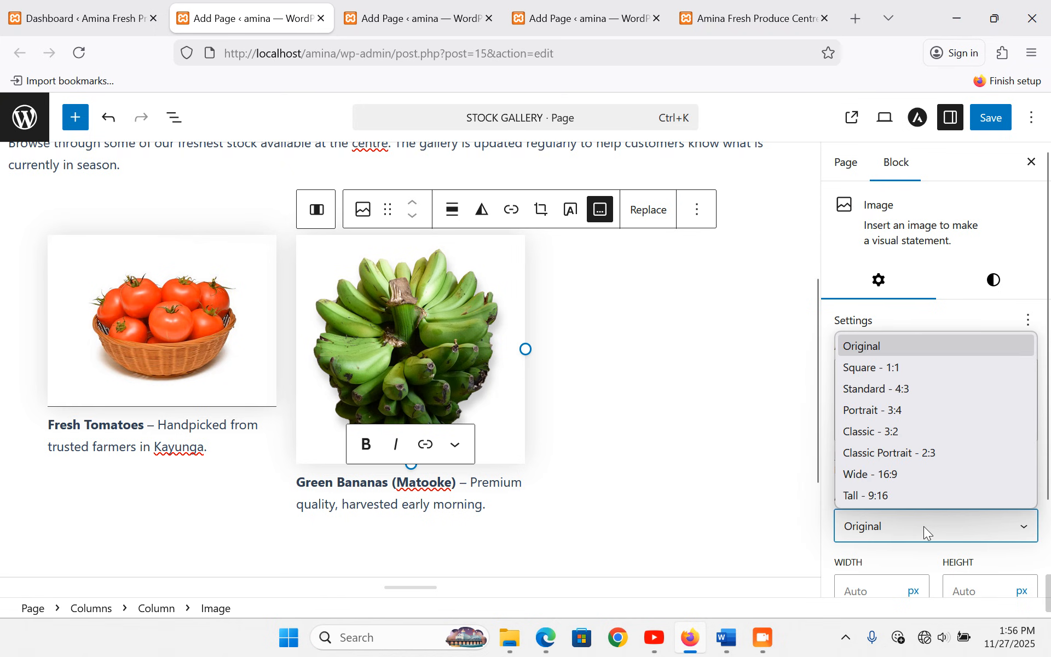
pyautogui.click(900, 390)
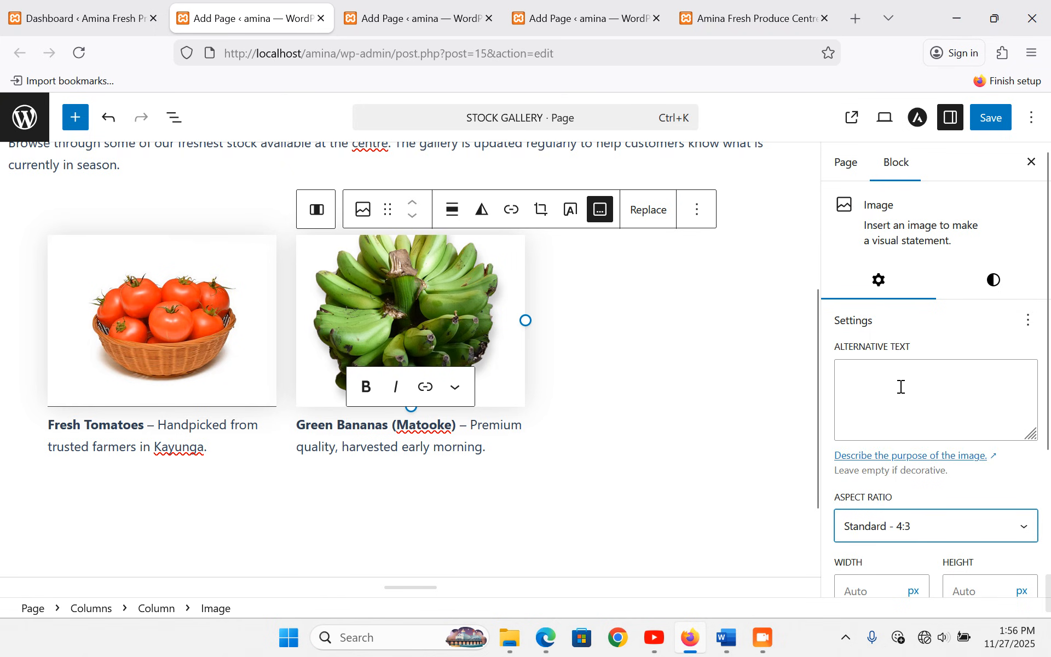
pyautogui.click(616, 300)
pyautogui.click(665, 257)
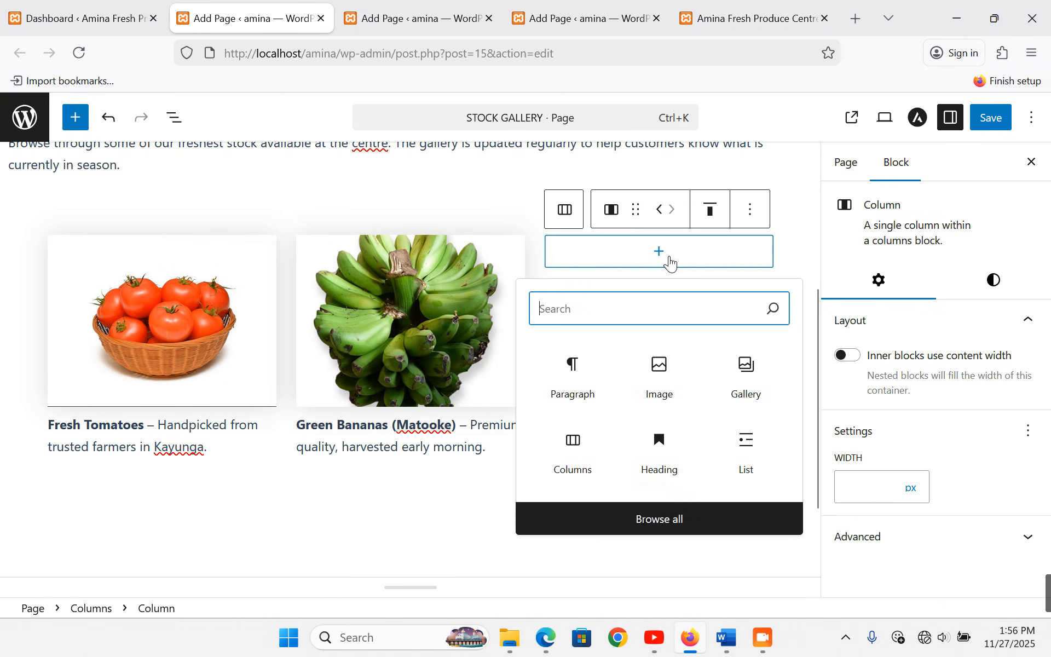
# - Insert an Image block in the third column holding the uploaded pineapples.jpg photo
pyautogui.click(665, 375)
pyautogui.click(662, 303)
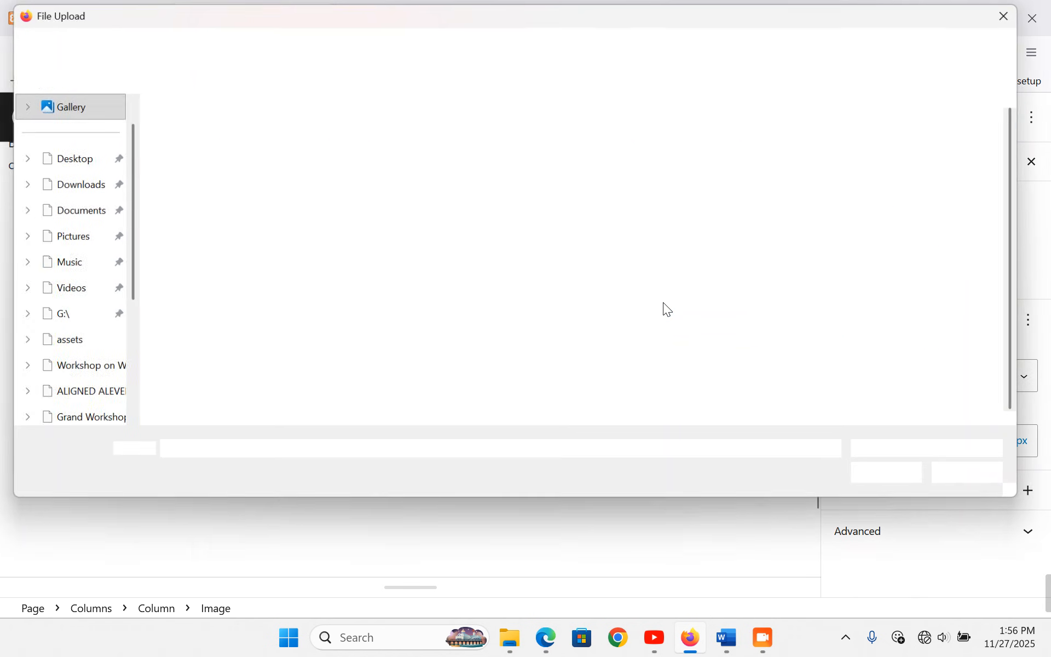
pyautogui.hotkey('alt', 'Tab')
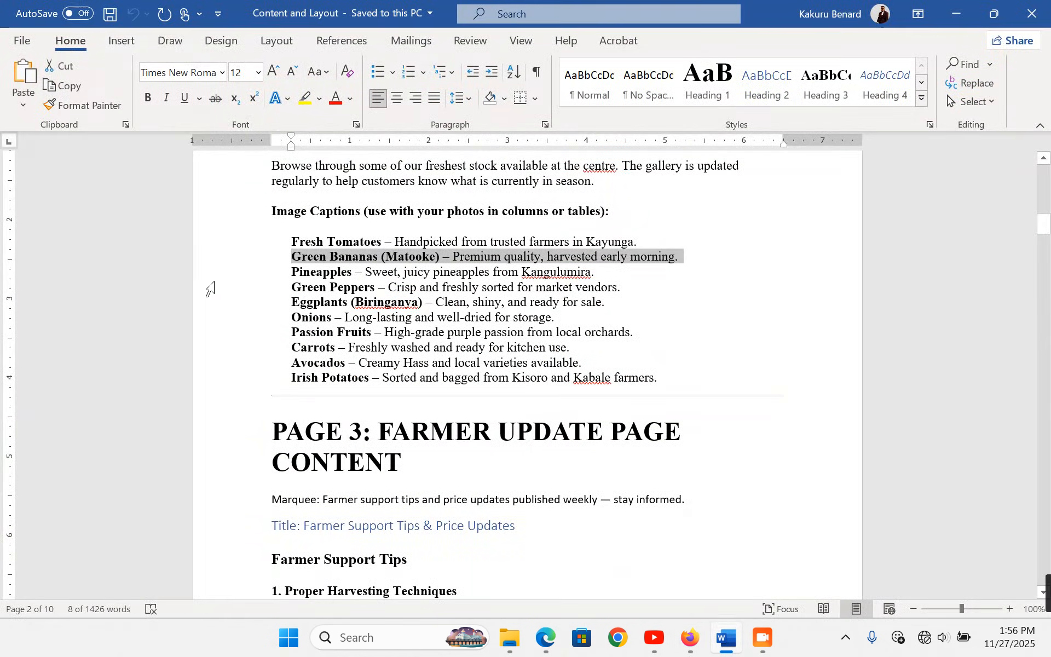
pyautogui.click(232, 283)
pyautogui.hotkey('ctrl', 'c')
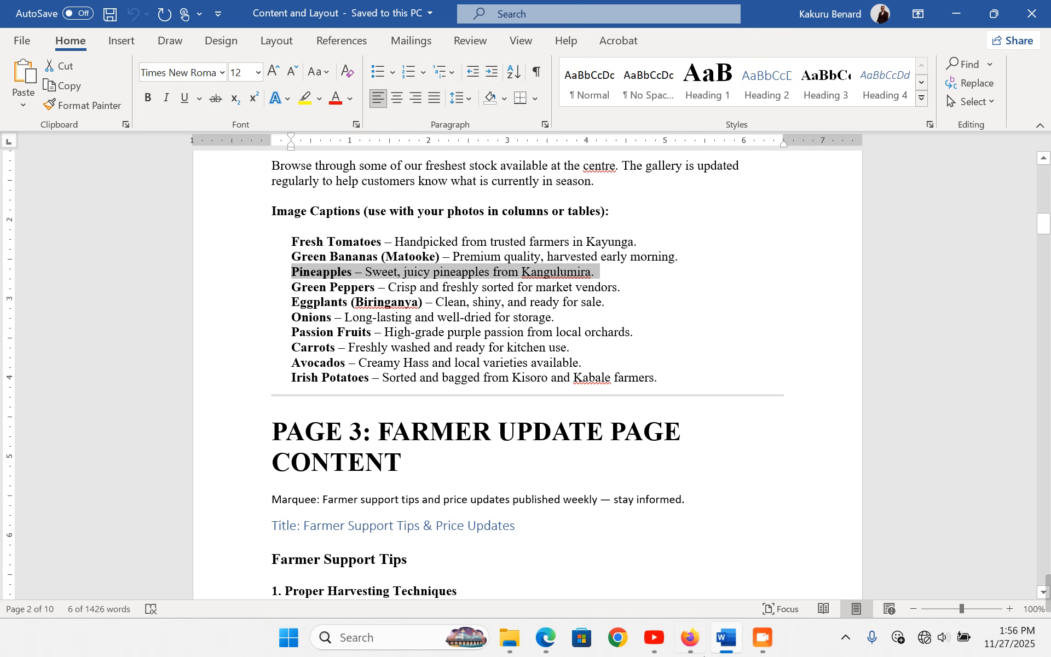
pyautogui.click(690, 637)
pyautogui.doubleClick(859, 285)
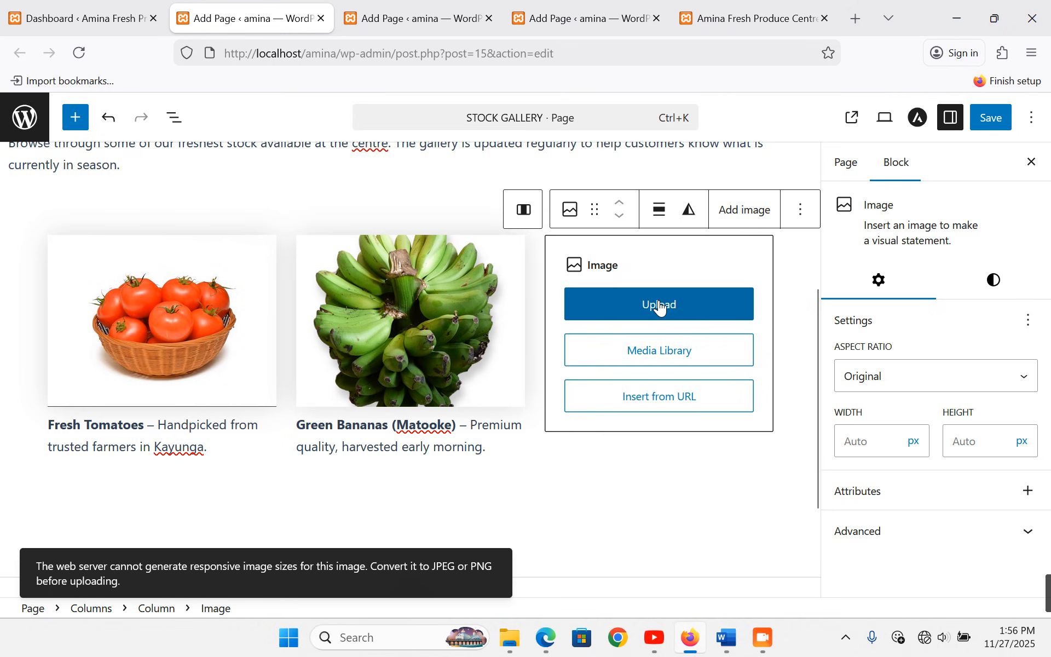
pyautogui.click(667, 359)
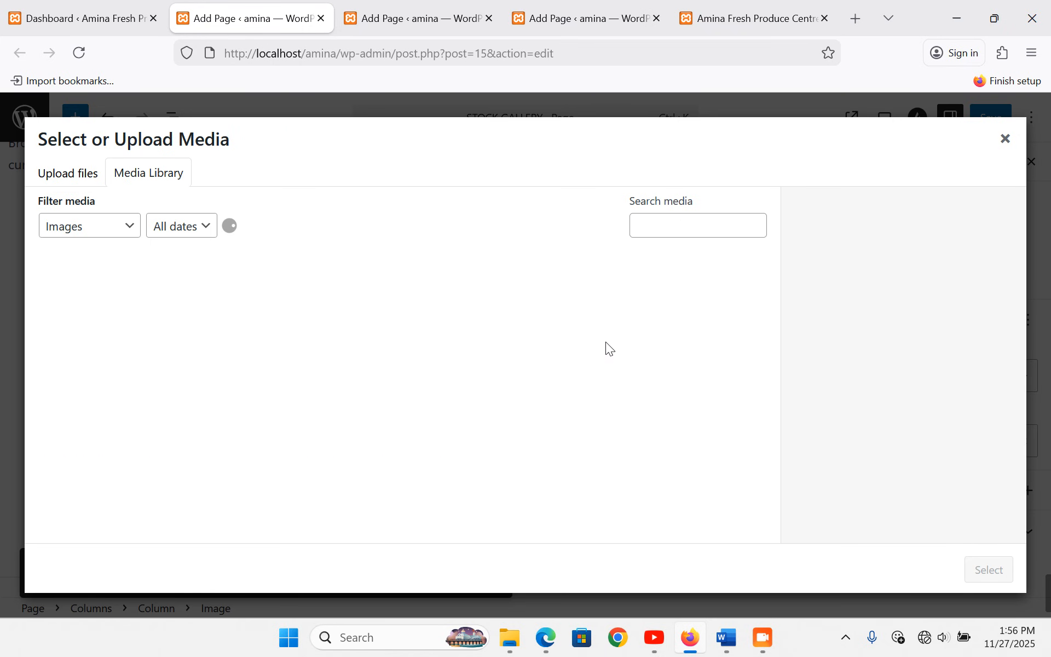
pyautogui.click(71, 174)
pyautogui.click(524, 392)
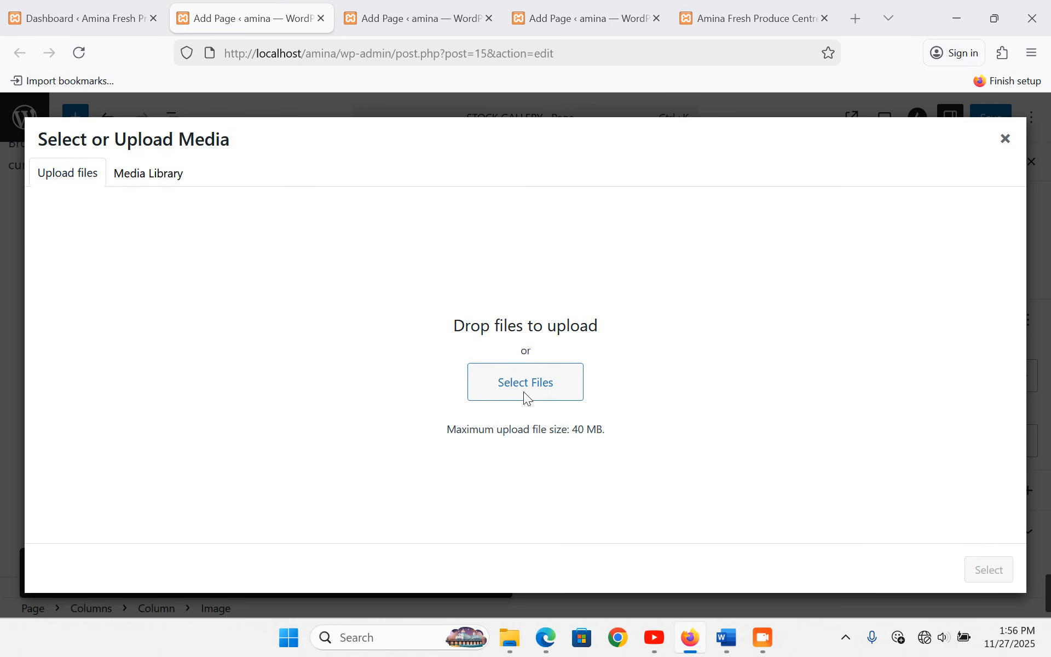
pyautogui.doubleClick(853, 280)
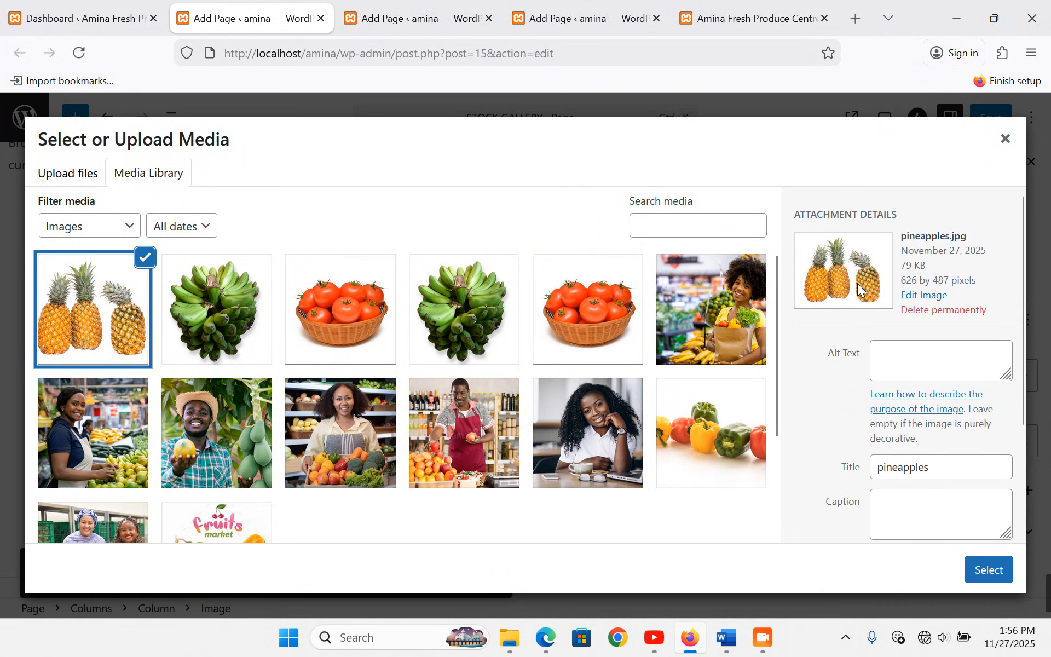
pyautogui.click(984, 568)
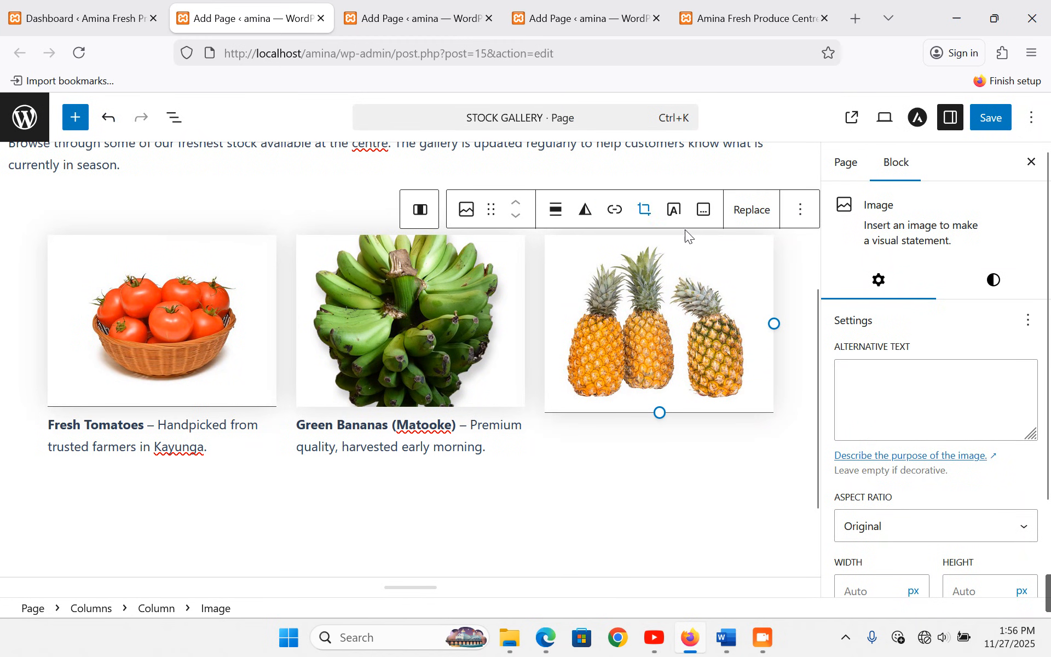
# - Caption it 'Pineapples – Sweet, juicy pineapples from Kangulumira' and crop it to Standard 4:3
pyautogui.click(703, 211)
pyautogui.hotkey('ctrl', 'v')
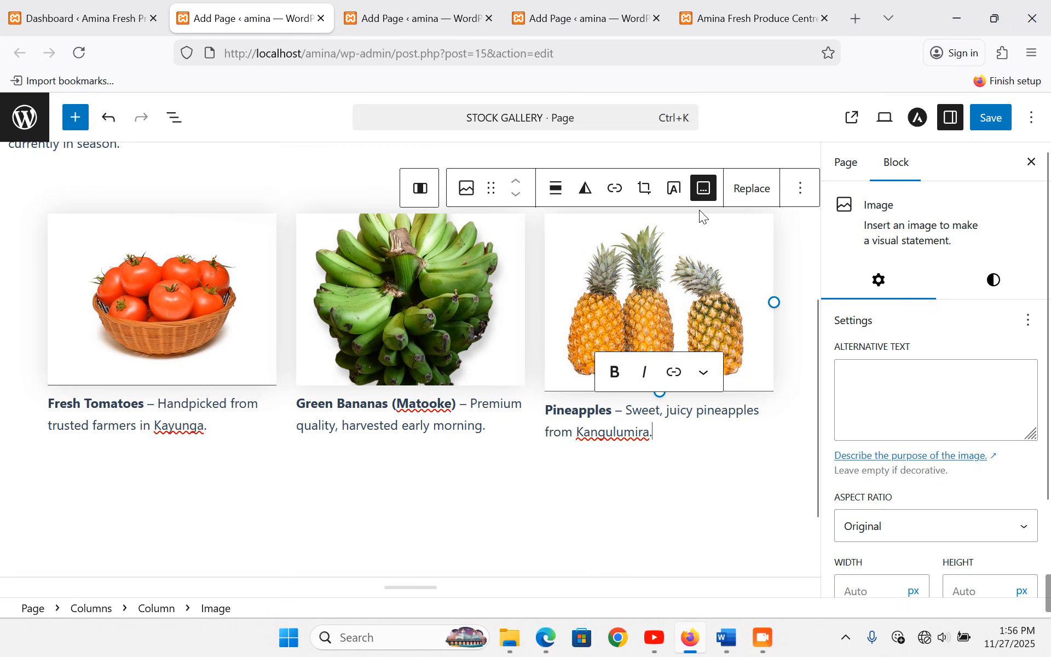
pyautogui.click(887, 526)
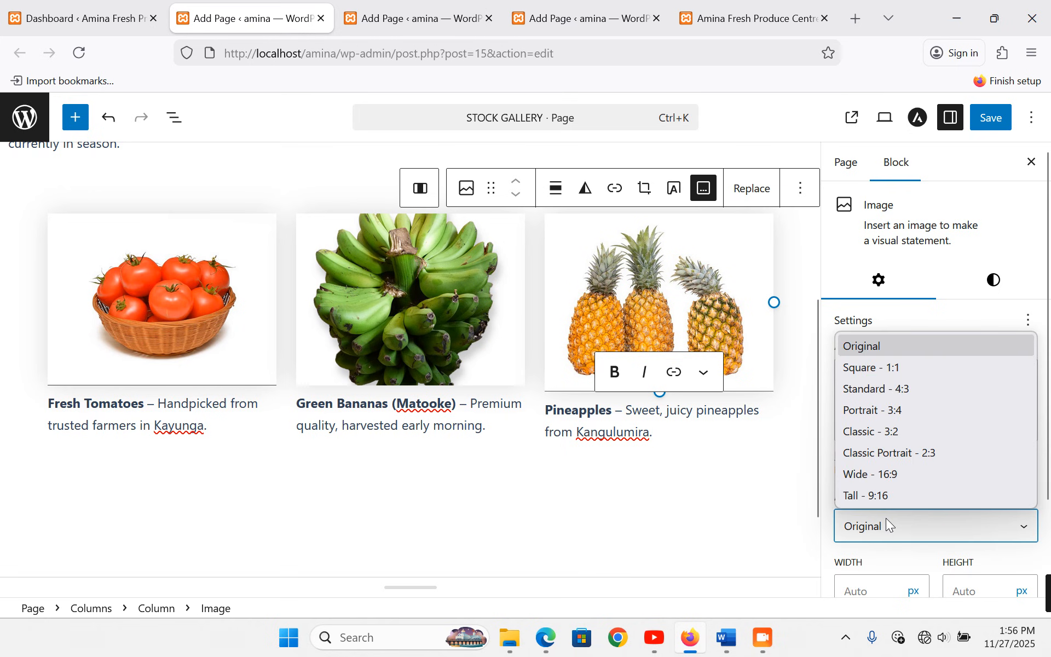
pyautogui.click(890, 390)
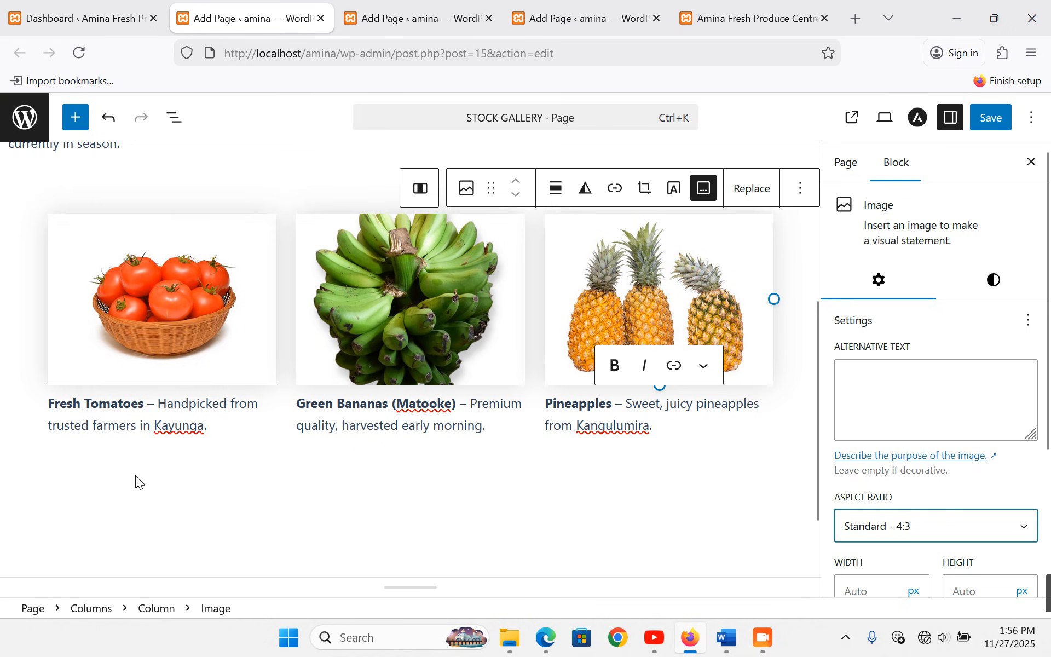
pyautogui.click(663, 445)
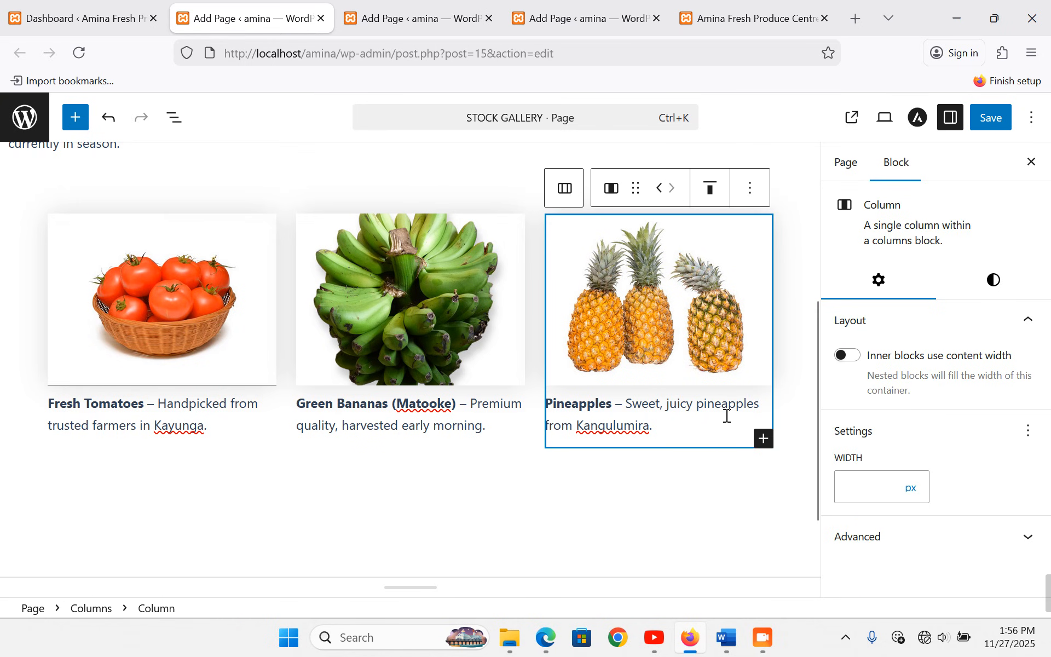
# - Add an Image block below the pineapples holding the uploaded green peppers photo
pyautogui.click(765, 439)
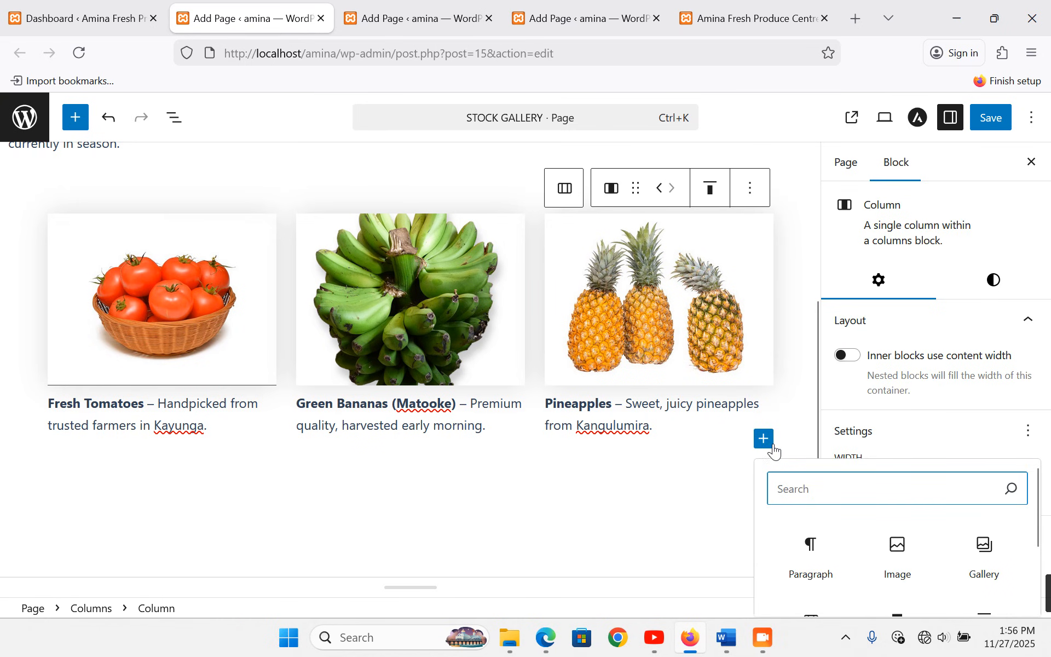
pyautogui.scroll(-3, 849, 494)
pyautogui.click(910, 477)
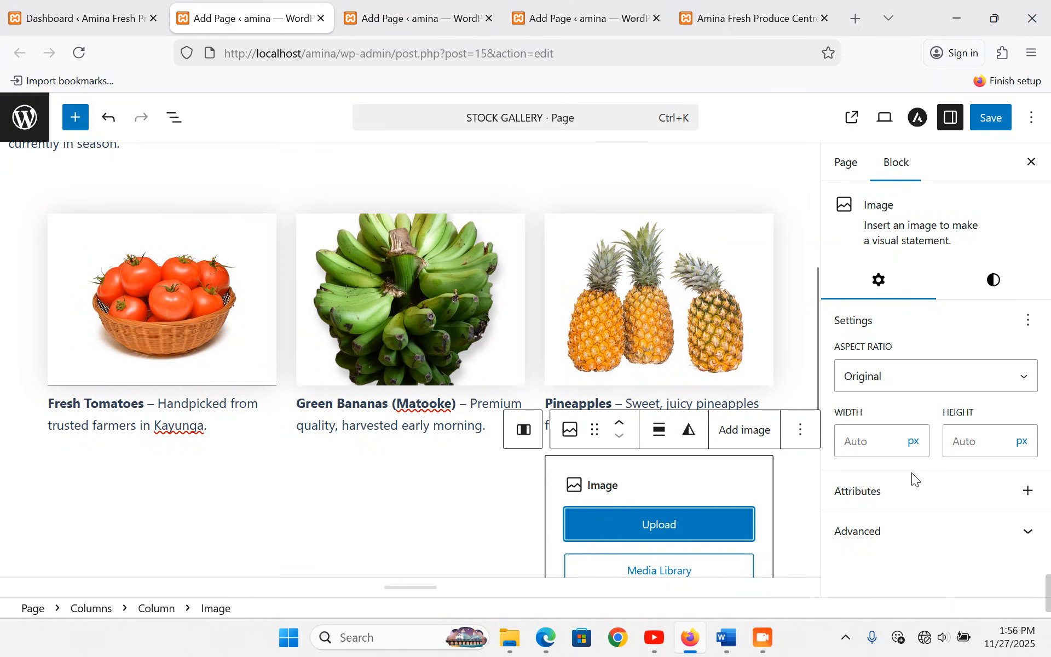
pyautogui.scroll(-3, 668, 526)
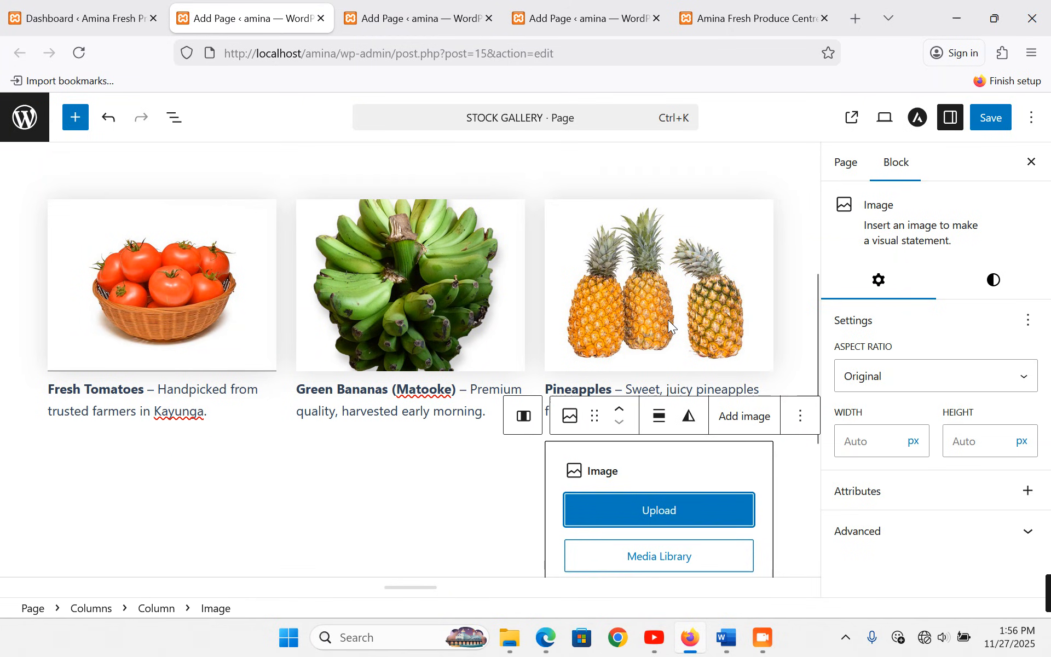
pyautogui.click(665, 401)
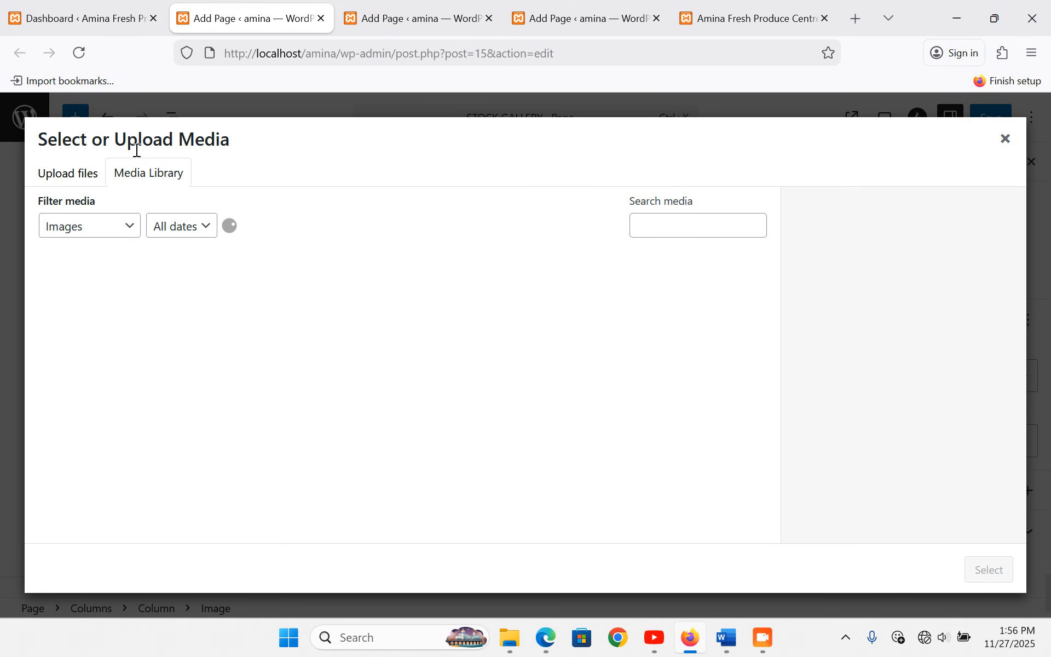
pyautogui.click(96, 175)
pyautogui.click(727, 638)
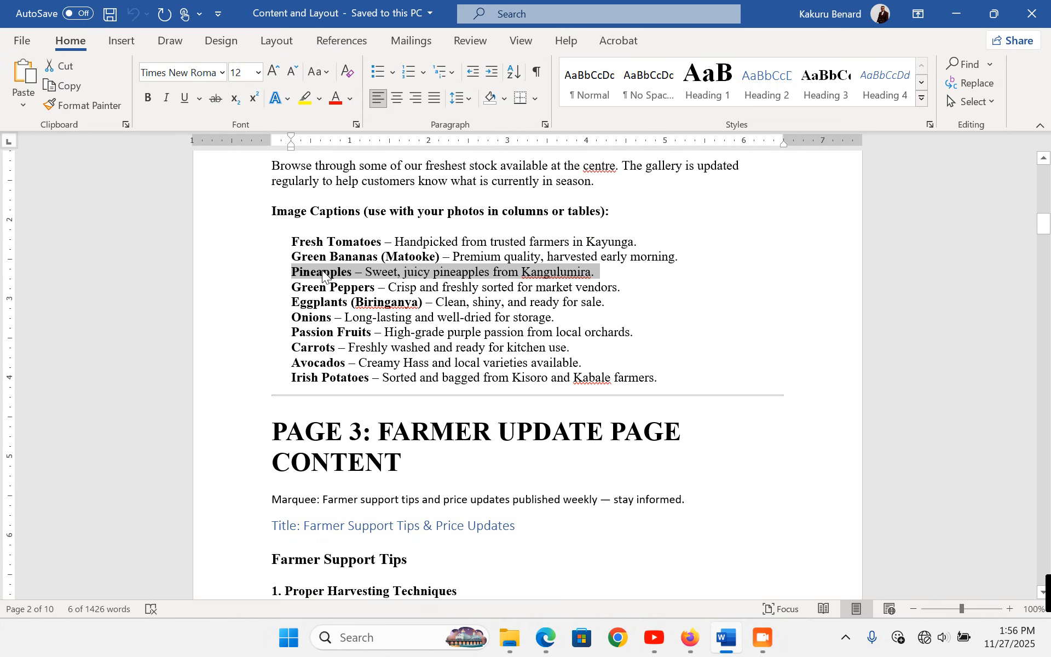
pyautogui.click(246, 292)
pyautogui.hotkey('ctrl', 'c')
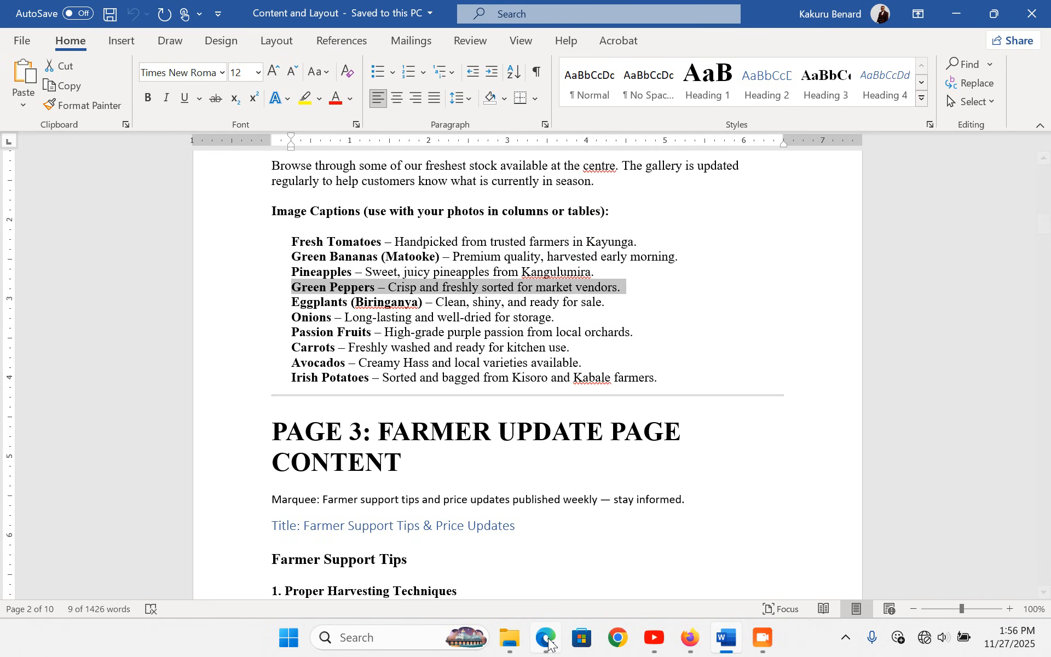
pyautogui.click(549, 646)
pyautogui.click(690, 640)
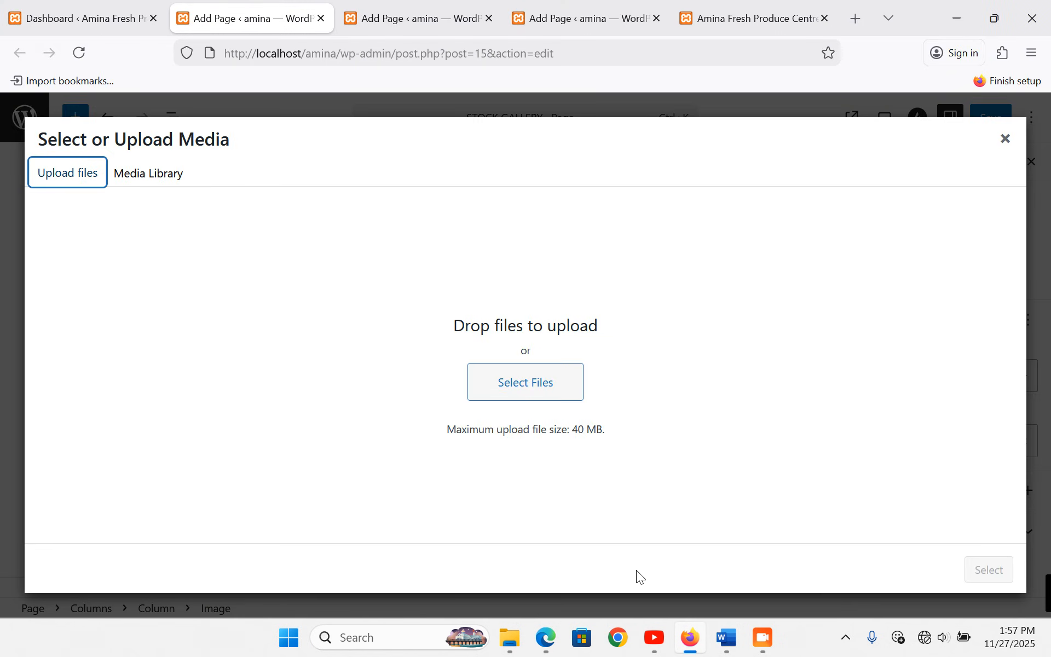
pyautogui.click(491, 377)
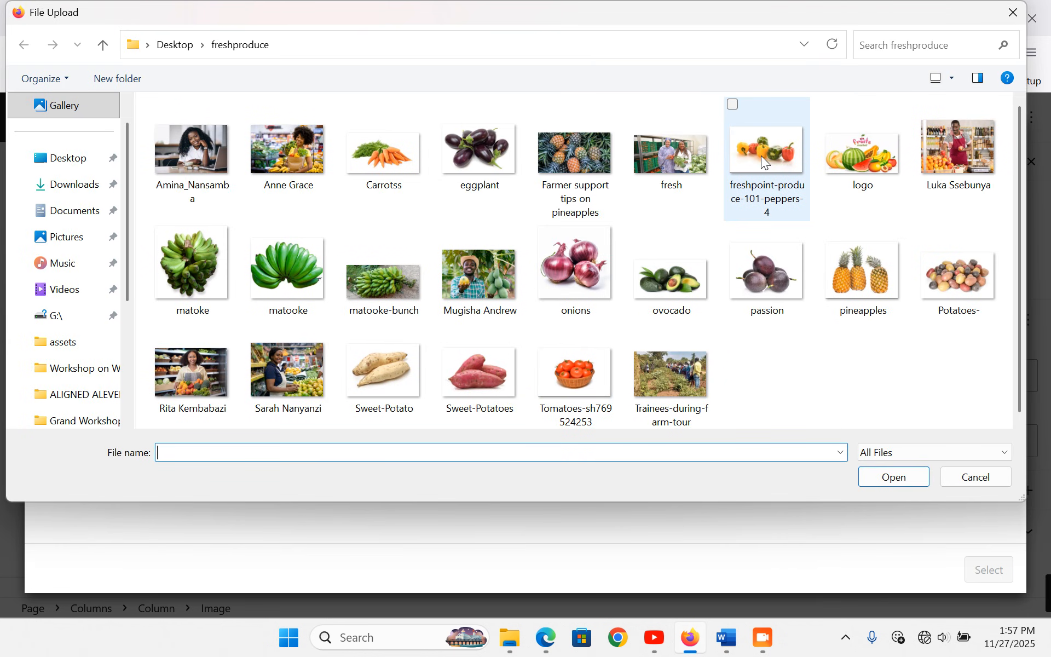
pyautogui.doubleClick(761, 155)
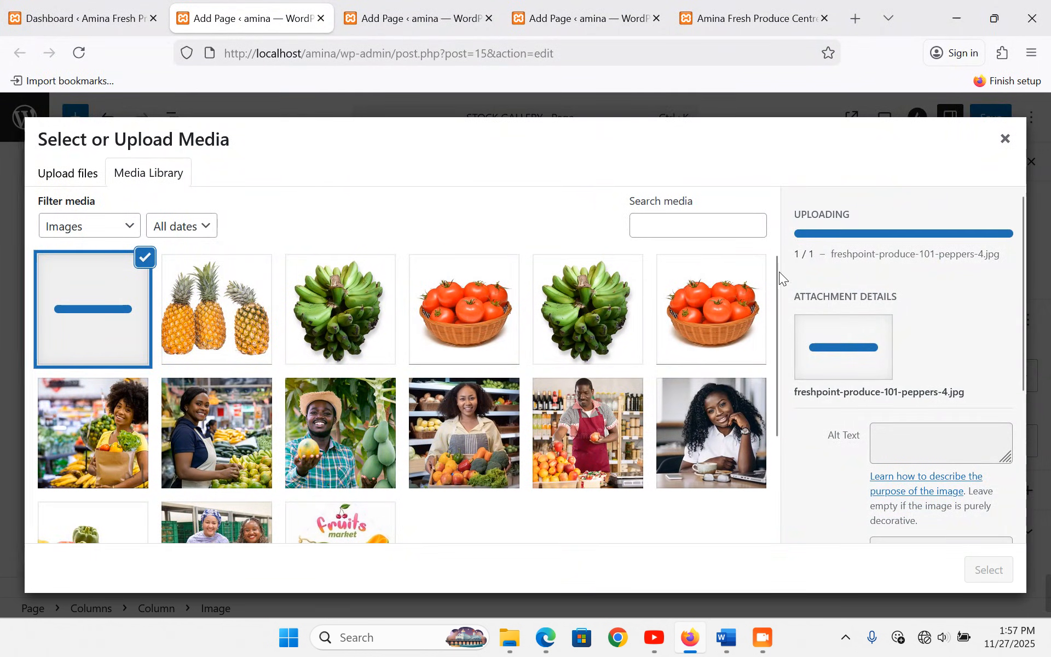
pyautogui.click(992, 571)
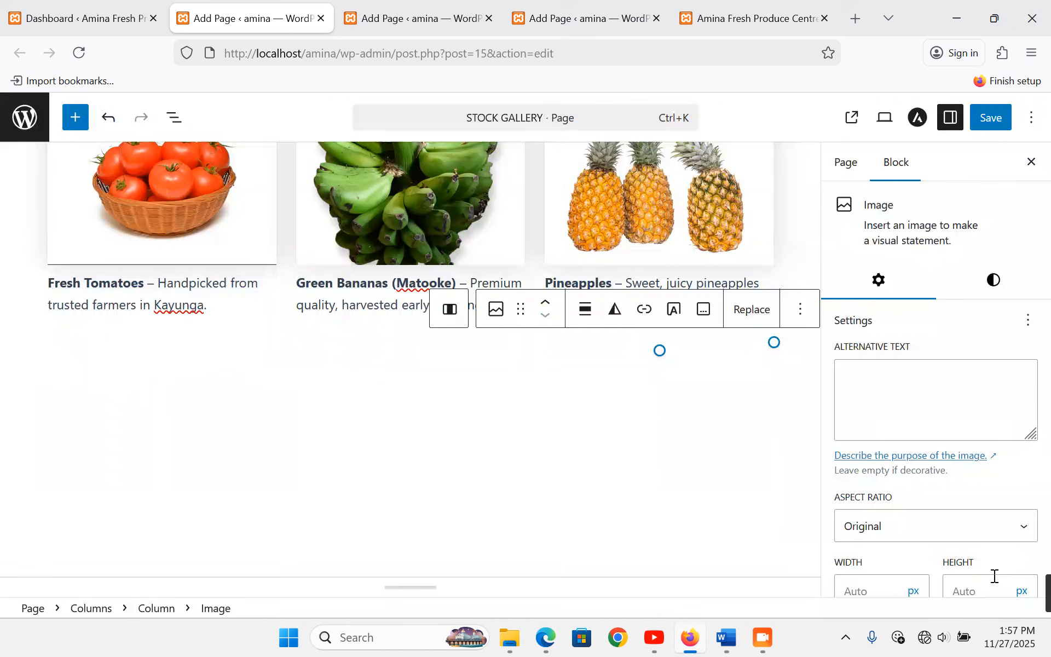
# - Caption it 'Green Peppers – Crisp and freshly sorted for market vendors.' and crop it to 4:3
pyautogui.click(705, 310)
pyautogui.hotkey('ctrl', 'v')
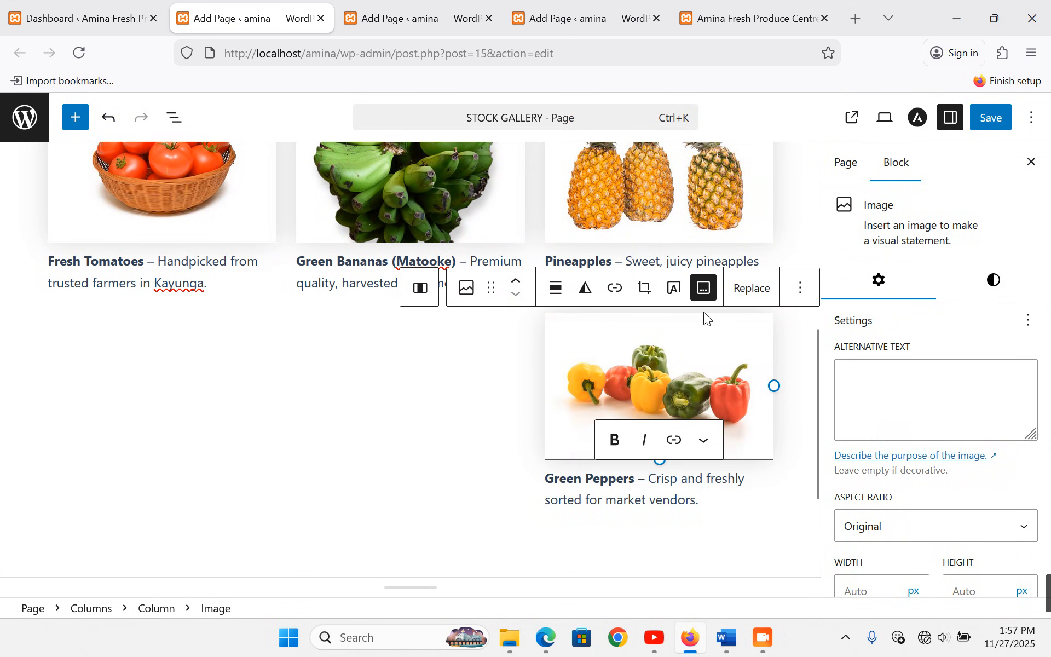
pyautogui.click(932, 527)
pyautogui.click(887, 386)
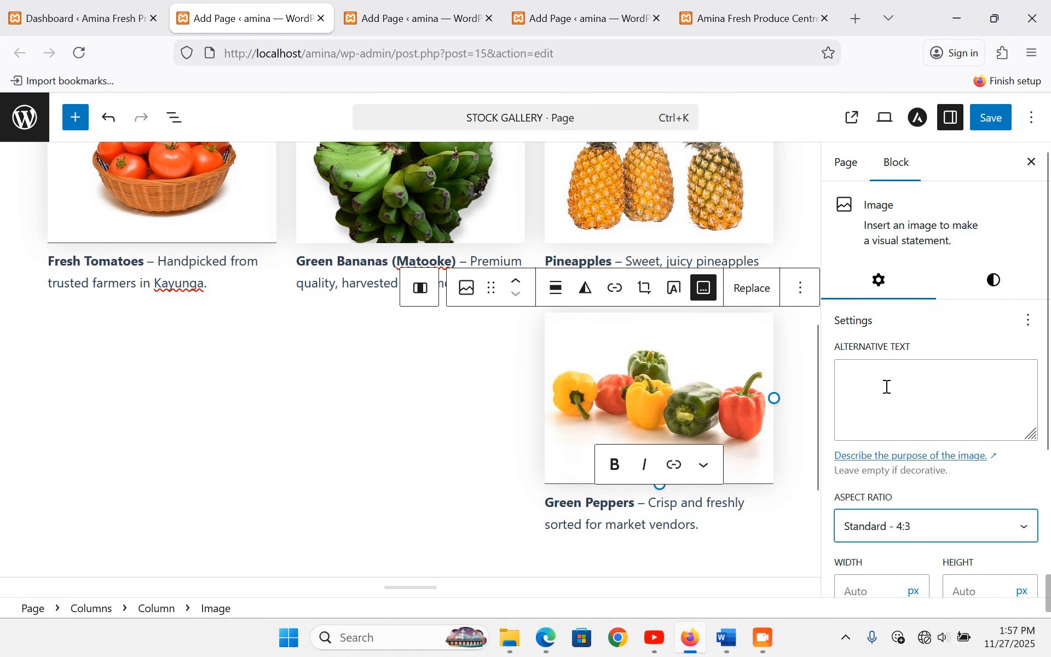
pyautogui.click(429, 357)
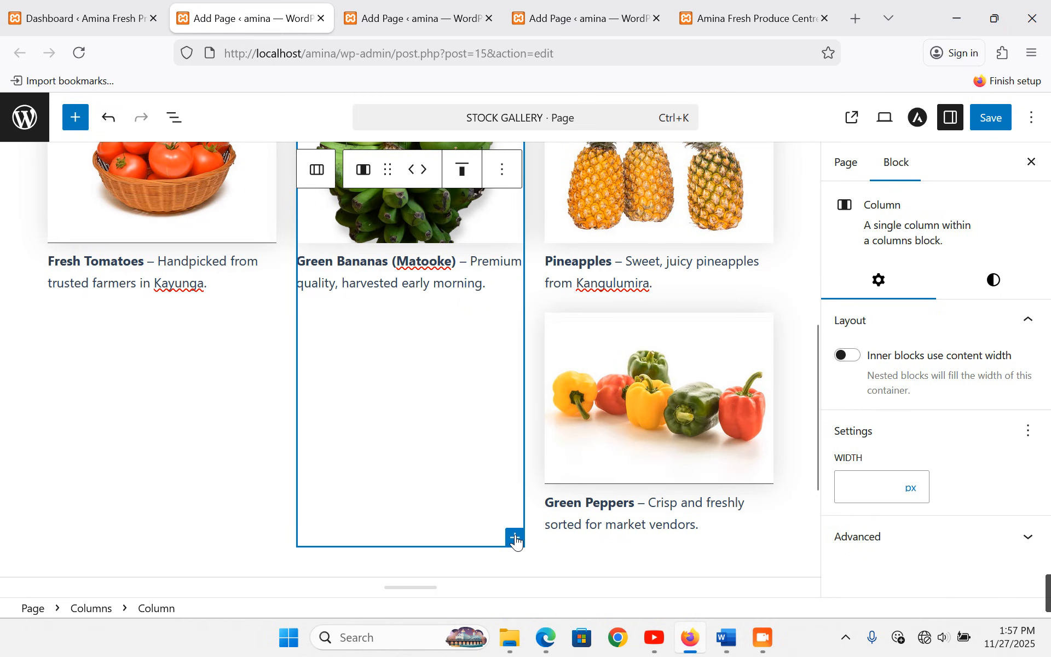
# - Add an Image block in the middle column holding the uploaded eggplant.jpg photo
pyautogui.click(515, 539)
pyautogui.click(648, 356)
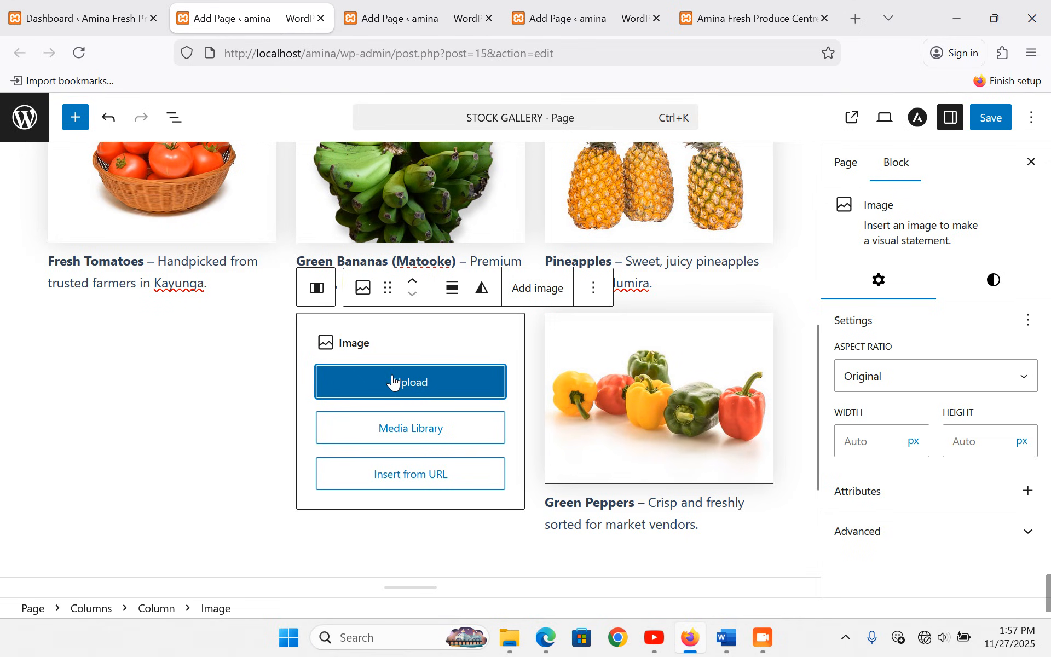
pyautogui.click(409, 432)
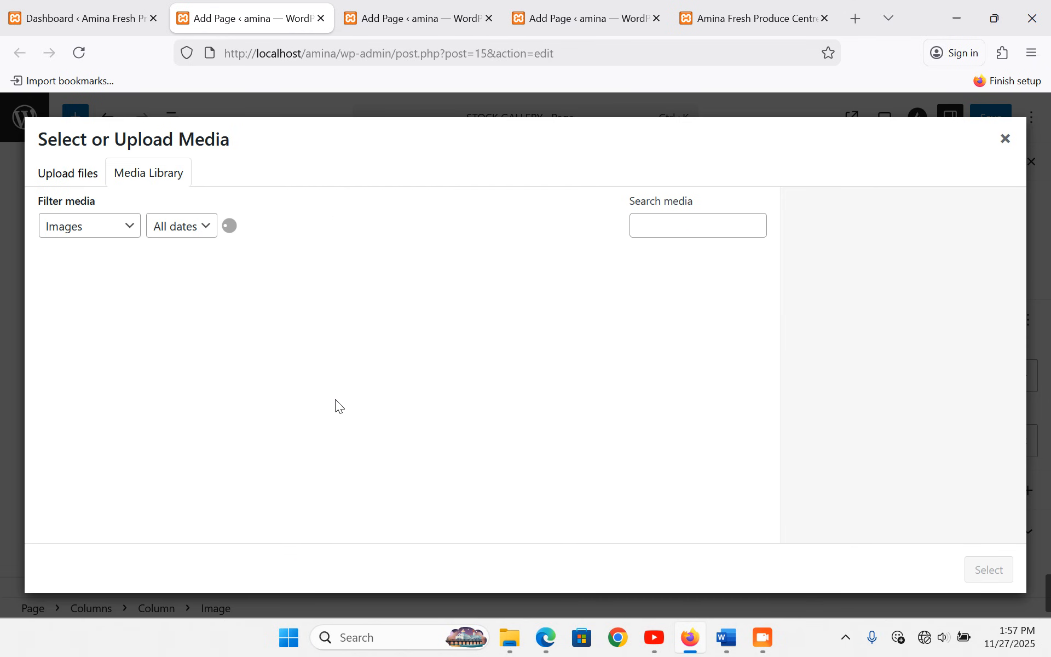
pyautogui.click(83, 176)
pyautogui.click(551, 393)
pyautogui.hotkey('alt', 'Tab')
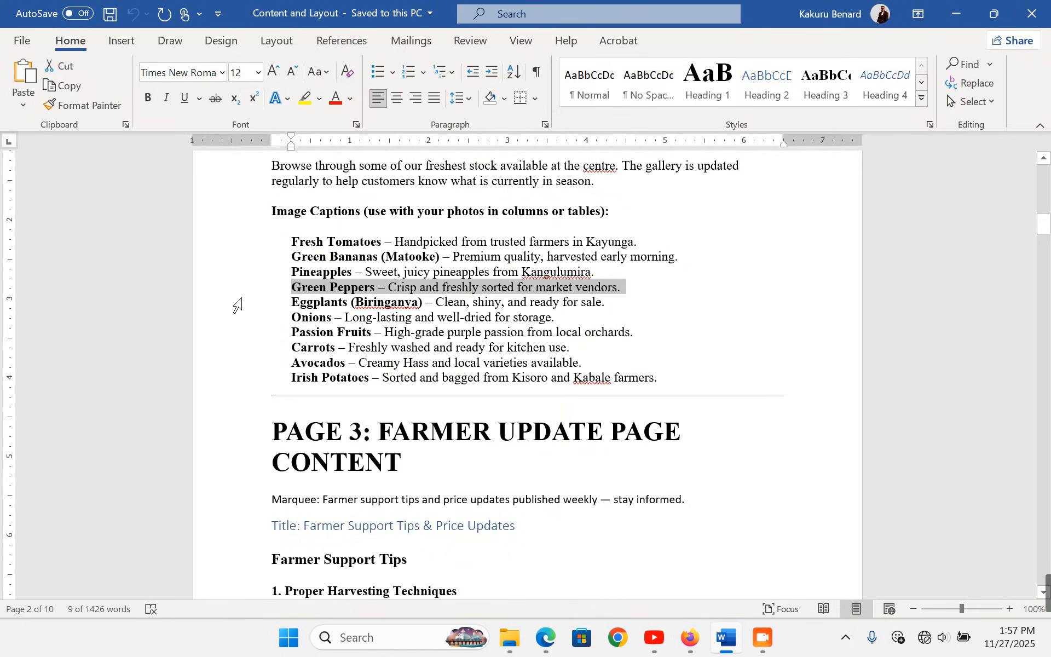
pyautogui.click(237, 304)
pyautogui.hotkey('ctrl', 'c')
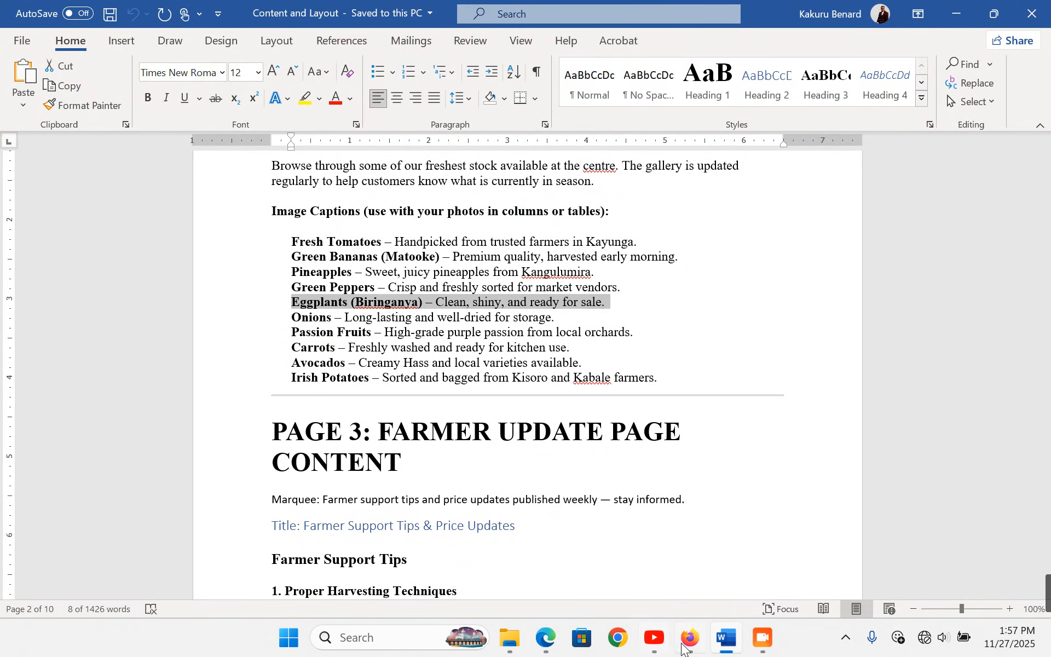
pyautogui.hotkey('alt', 'Tab')
pyautogui.click(475, 154)
pyautogui.doubleClick(474, 151)
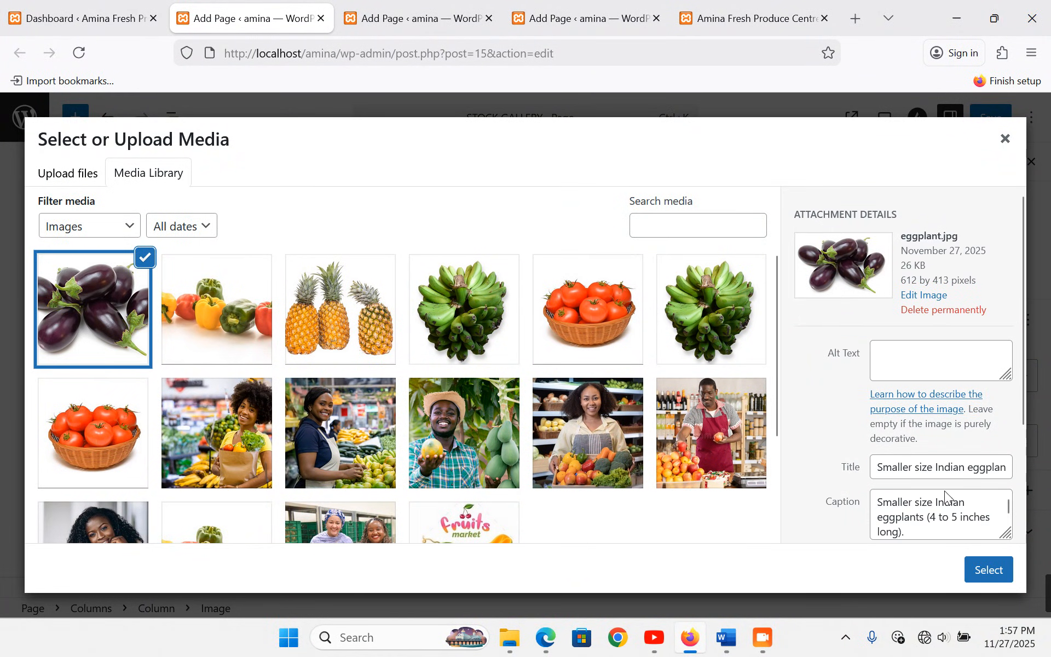
pyautogui.click(987, 569)
# - Replace its caption with 'Eggplants (Biringanya) – Clean, shiny, and ready for sale.' and crop it to Standard 4:3
pyautogui.click(382, 511)
pyautogui.hotkey('ctrl', 'a')
pyautogui.hotkey('ctrl', 'v')
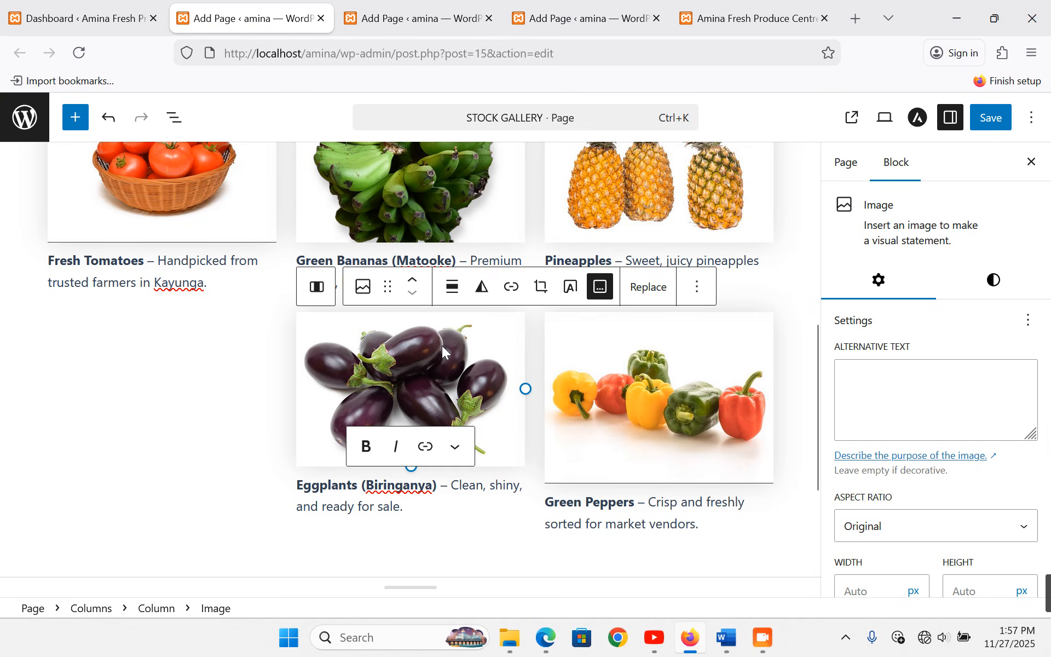
pyautogui.click(441, 346)
pyautogui.click(948, 526)
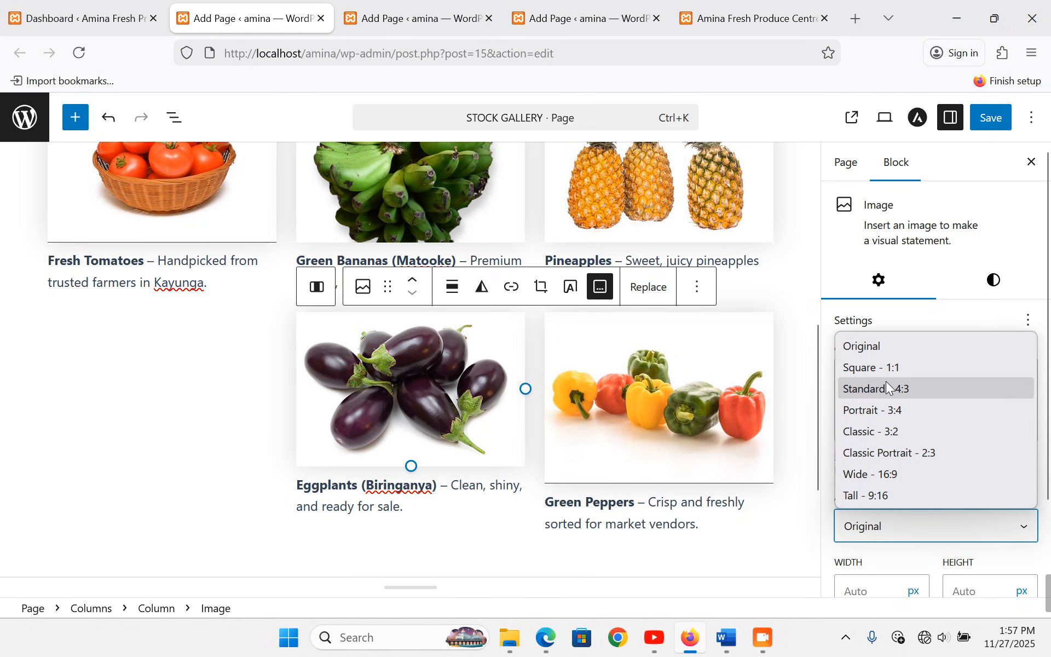
pyautogui.click(899, 393)
pyautogui.click(169, 388)
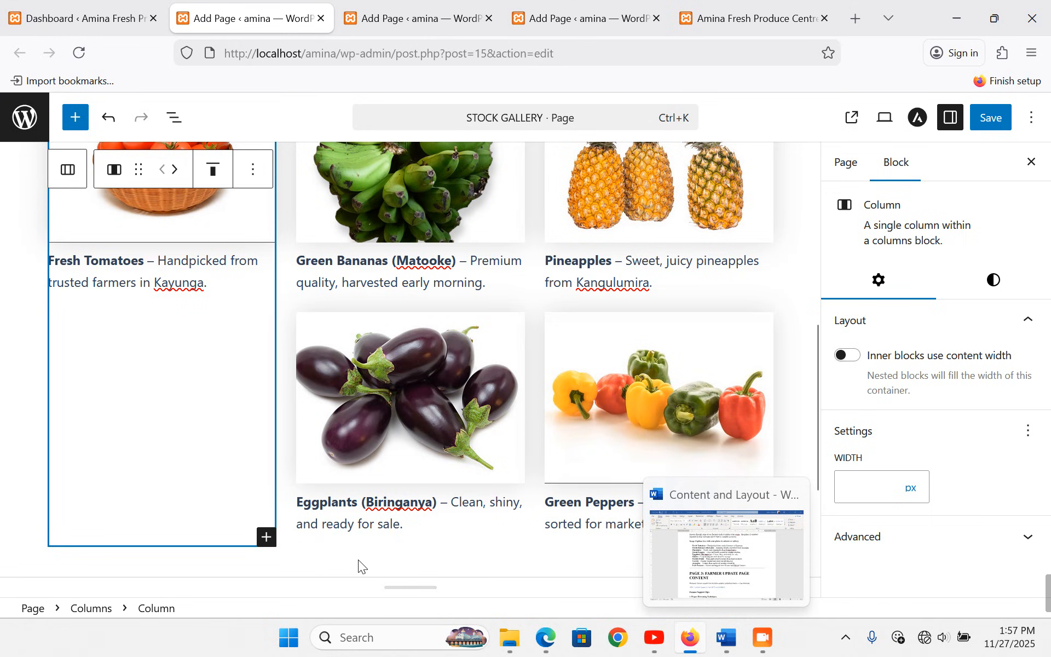
# - Add an Image block in the empty first column holding the uploaded onions.jpg photo
pyautogui.click(267, 537)
pyautogui.click(406, 370)
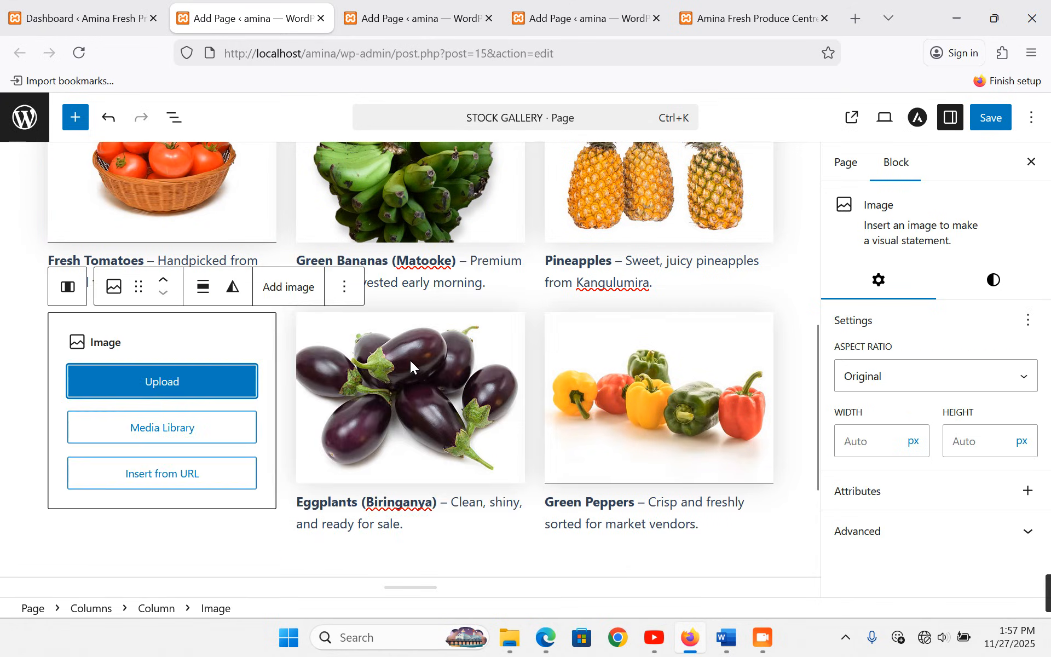
pyautogui.click(157, 427)
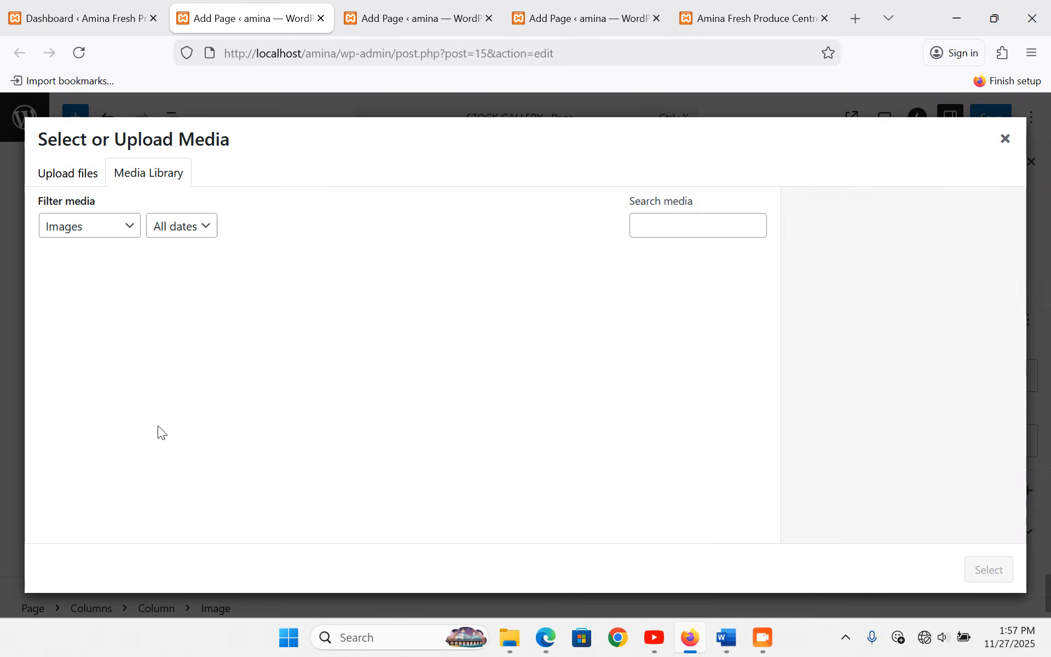
pyautogui.click(68, 170)
pyautogui.click(525, 380)
pyautogui.click(728, 640)
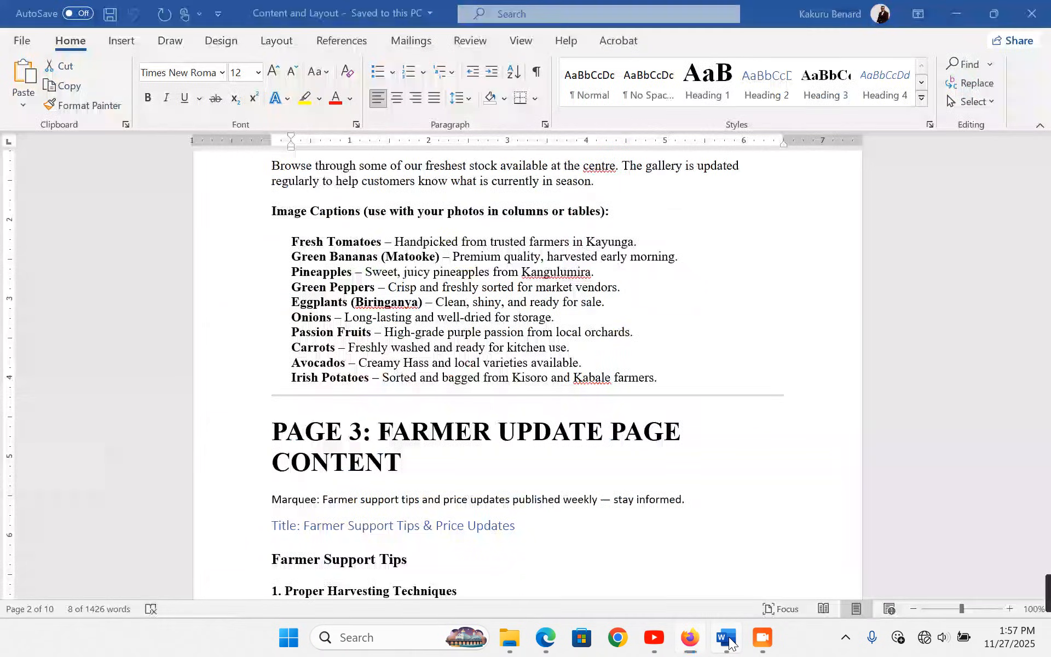
pyautogui.click(254, 319)
pyautogui.hotkey('ctrl', 'c')
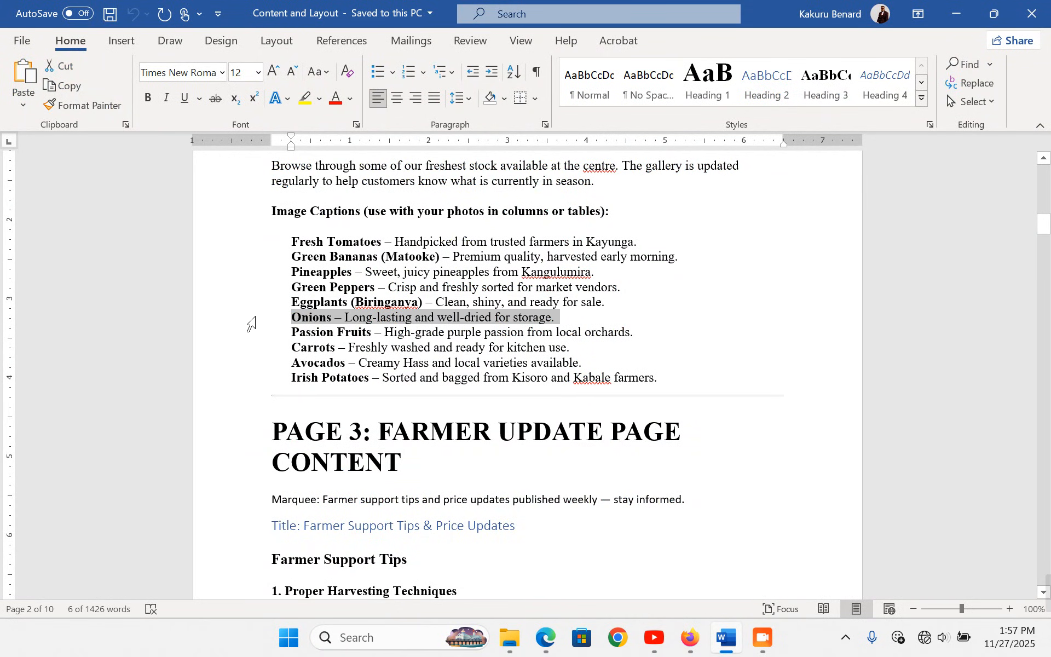
pyautogui.click(690, 638)
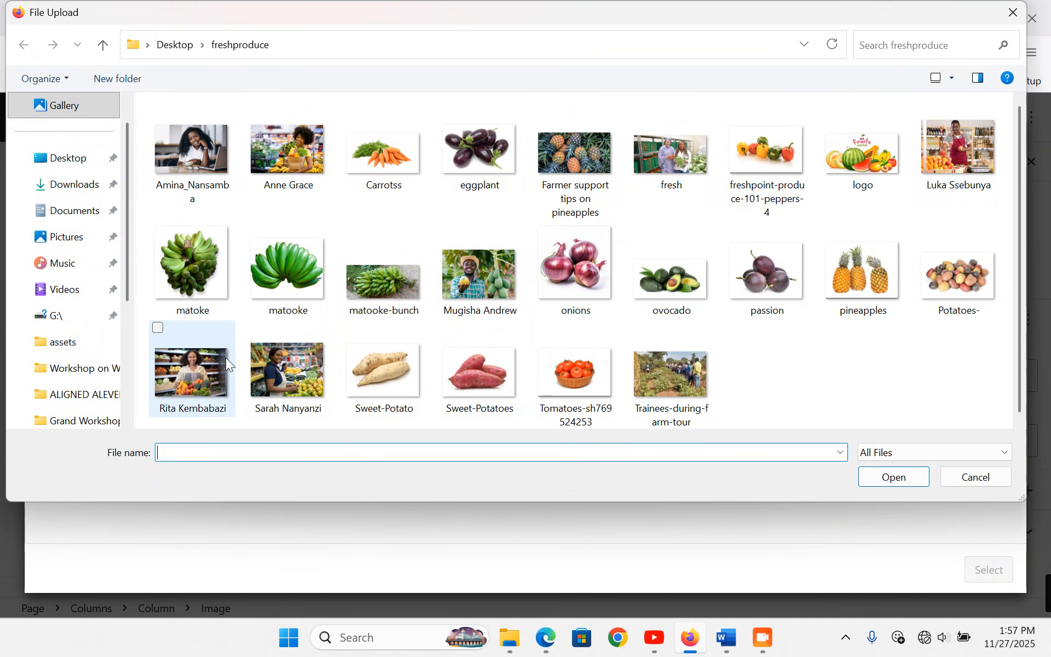
pyautogui.doubleClick(569, 245)
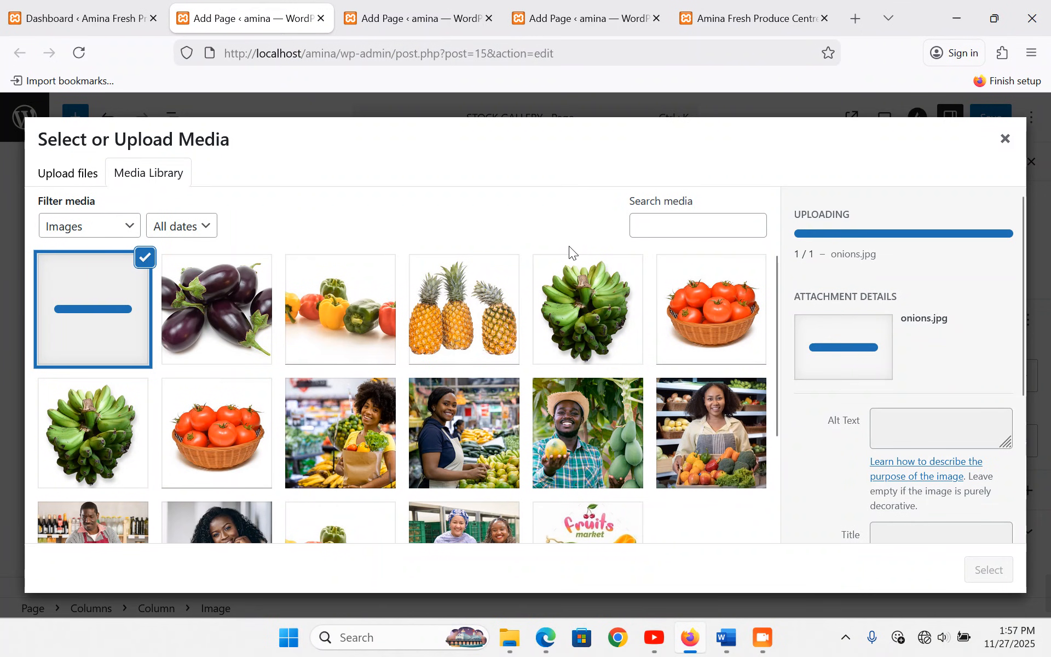
pyautogui.click(988, 572)
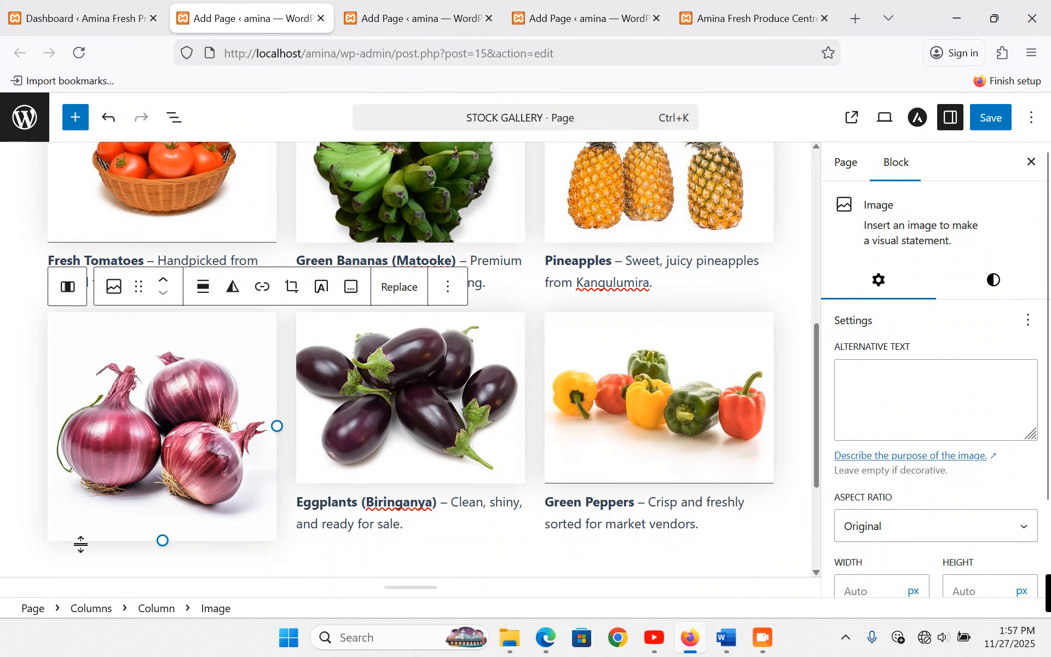
# - Caption it 'Onions – Long-lasting and well-dried for storage.' and crop it to Standard 4:3
pyautogui.click(350, 290)
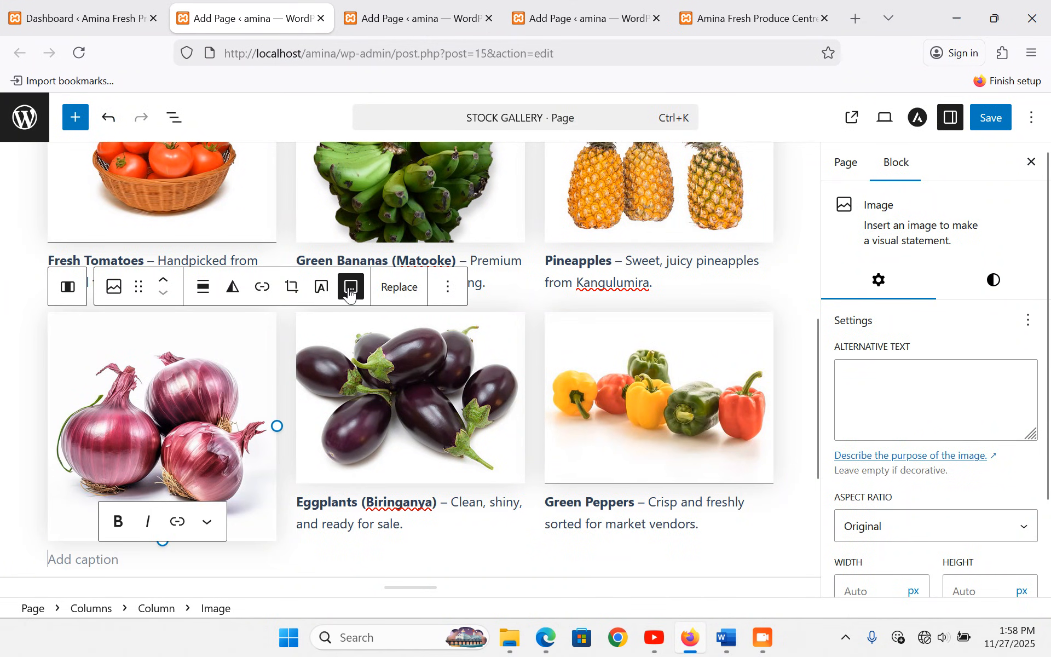
pyautogui.hotkey('ctrl', 'v')
pyautogui.click(983, 537)
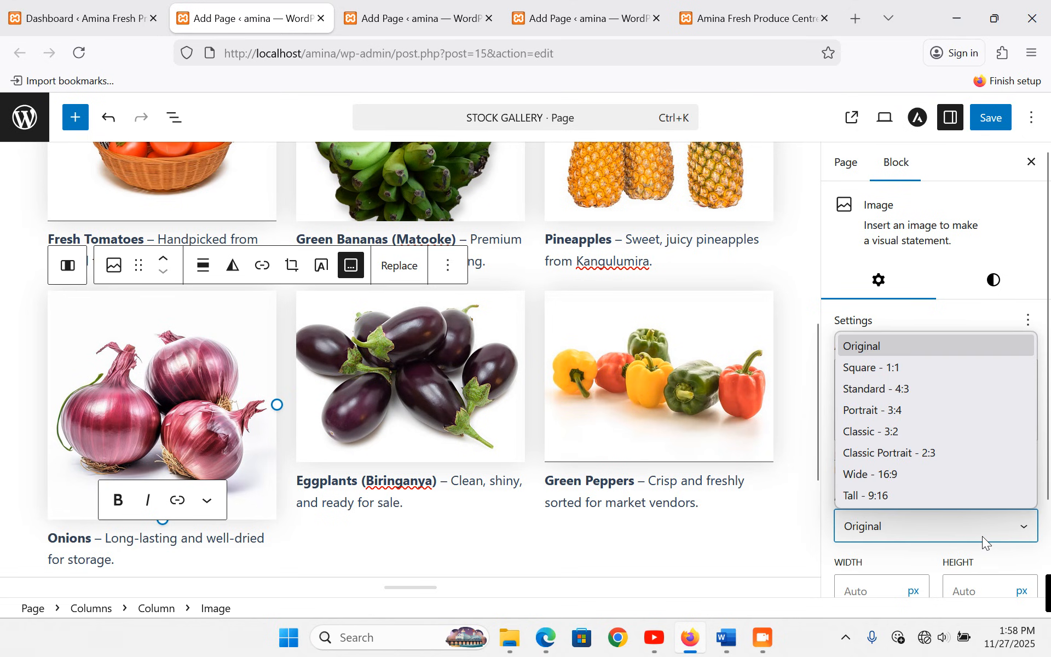
pyautogui.click(909, 389)
pyautogui.scroll(-3, 547, 373)
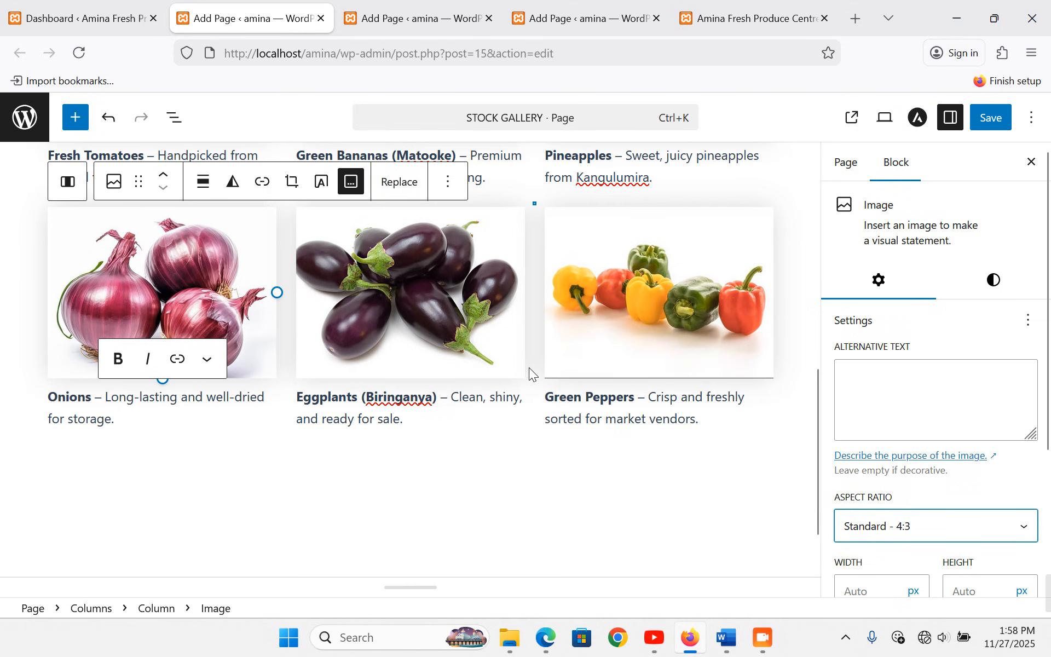
# - Select the third column and start a new block below Green Peppers
pyautogui.click(229, 446)
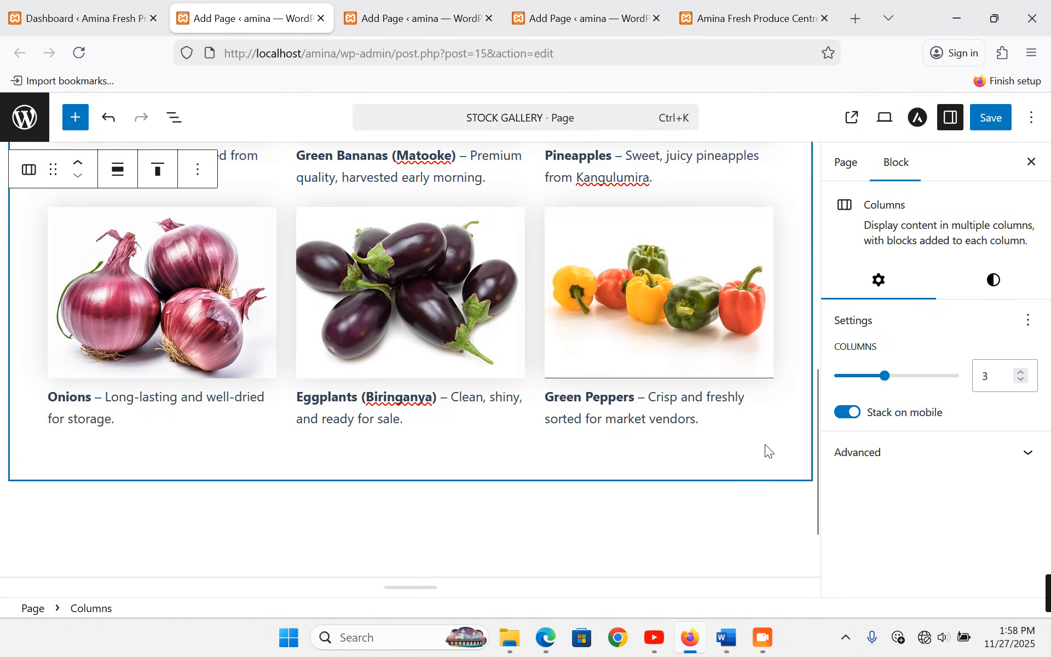
pyautogui.click(720, 173)
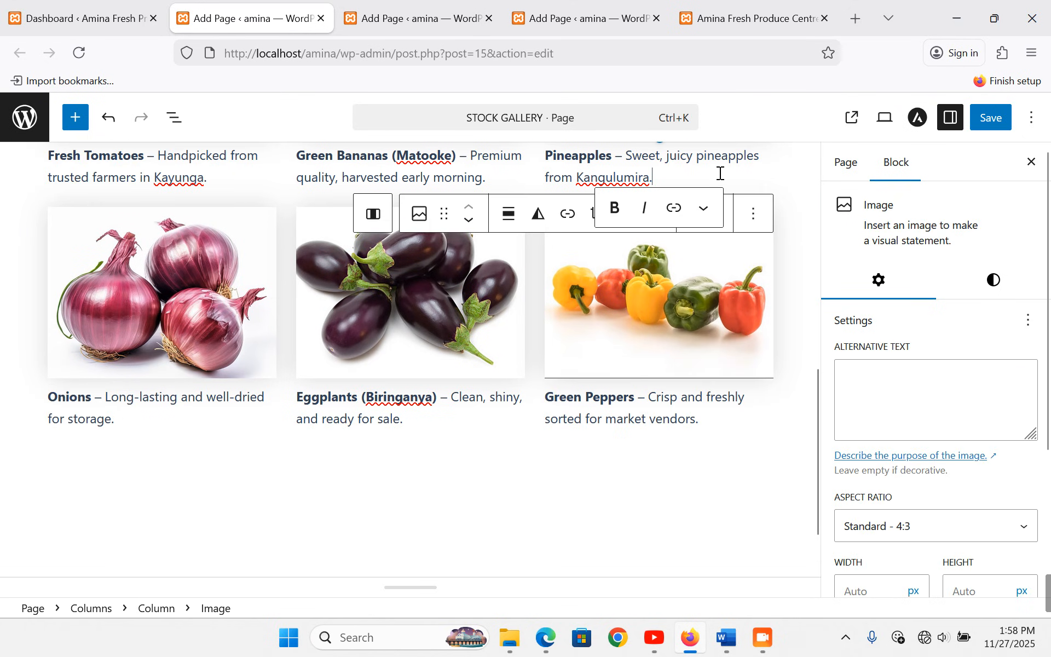
pyautogui.click(742, 416)
pyautogui.click(775, 405)
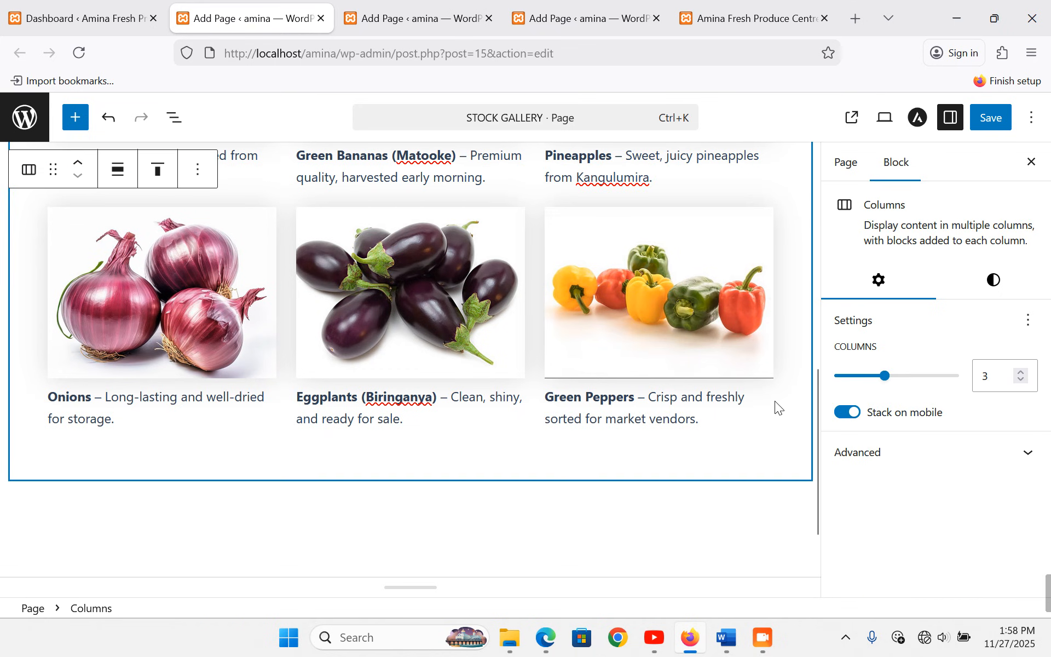
pyautogui.click(530, 399)
pyautogui.click(764, 432)
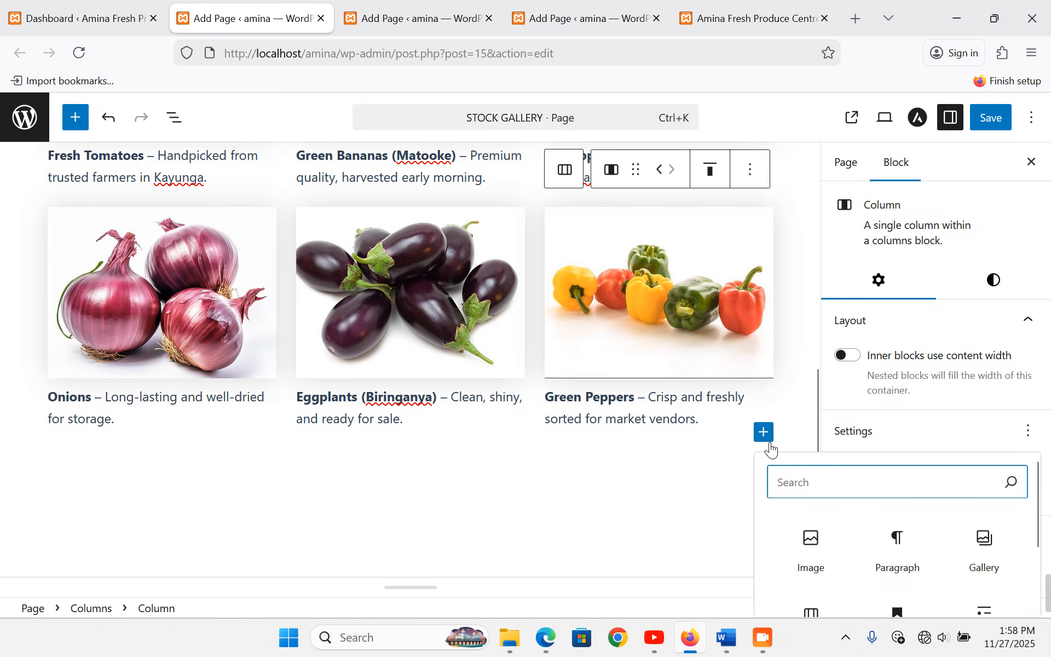
# - Add an Image block below Green Peppers holding the uploaded passion.jpg photo
pyautogui.click(811, 543)
pyautogui.scroll(-3, 631, 491)
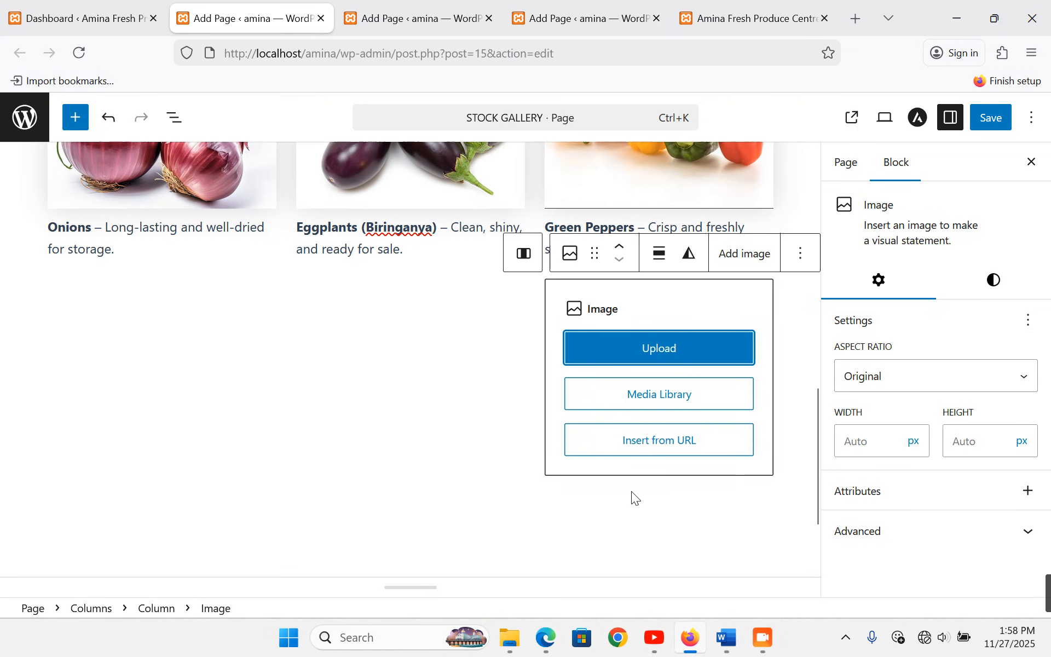
pyautogui.click(642, 398)
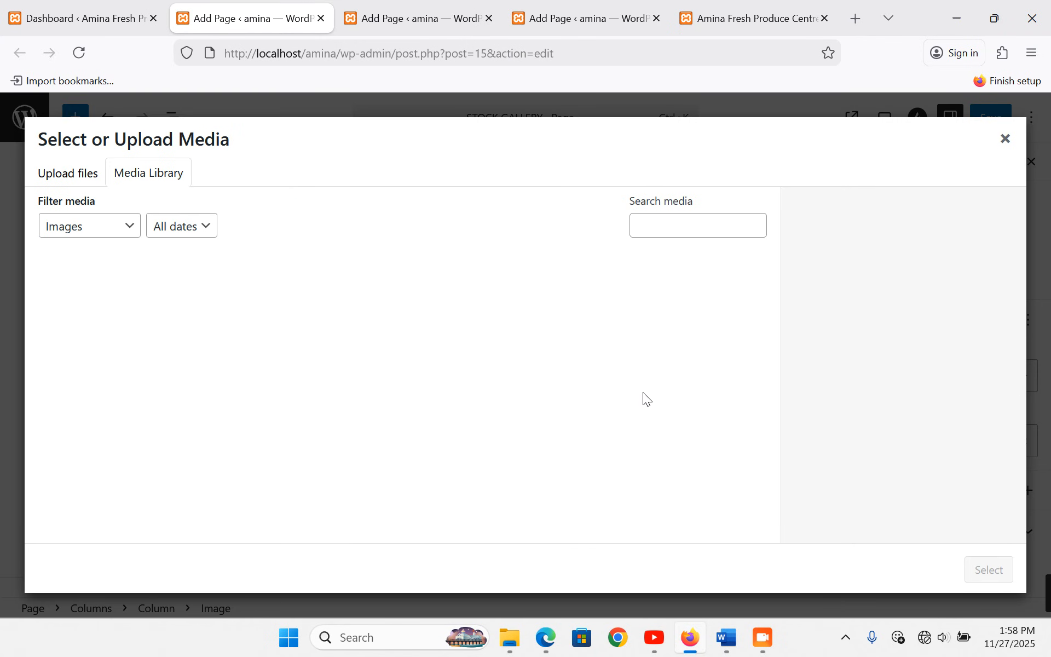
pyautogui.click(87, 182)
pyautogui.click(495, 387)
pyautogui.click(728, 653)
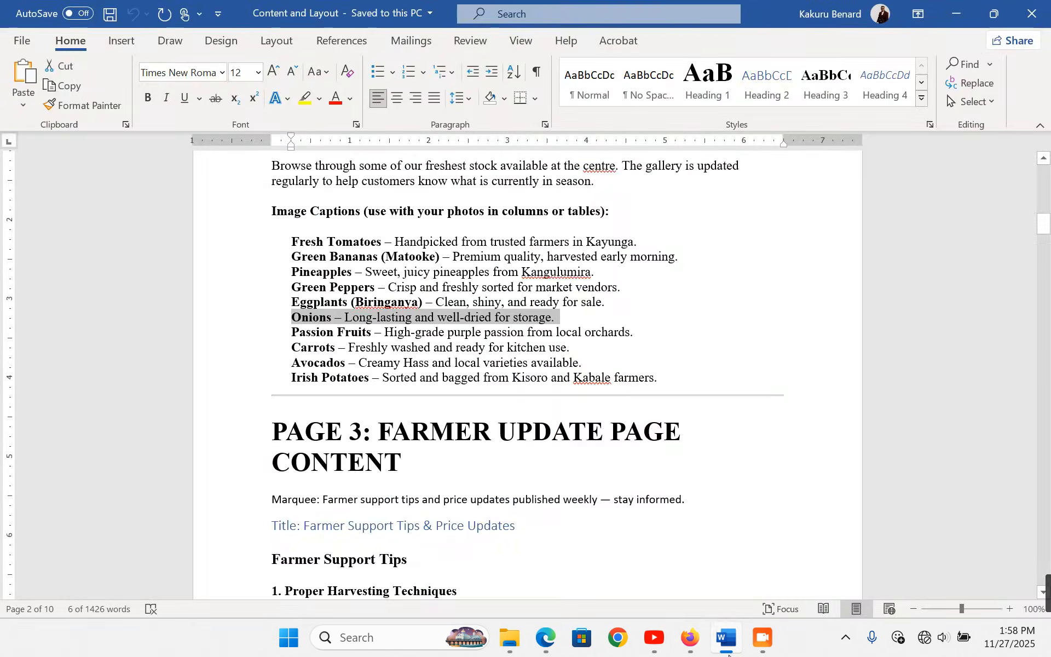
pyautogui.click(275, 336)
pyautogui.click(244, 340)
pyautogui.hotkey('ctrl', 'c')
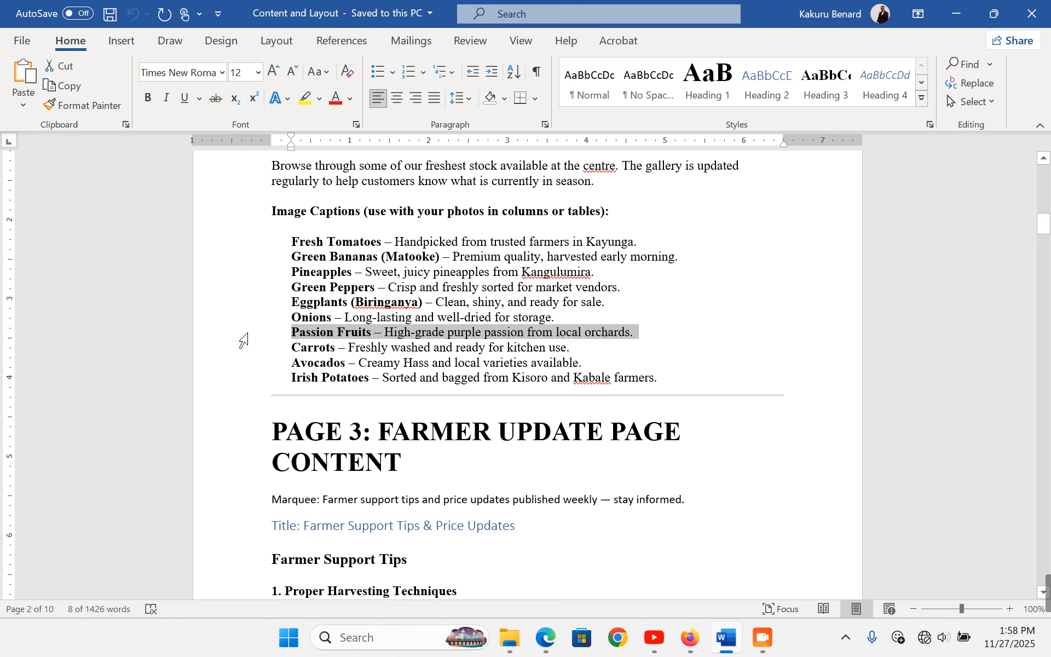
pyautogui.click(689, 638)
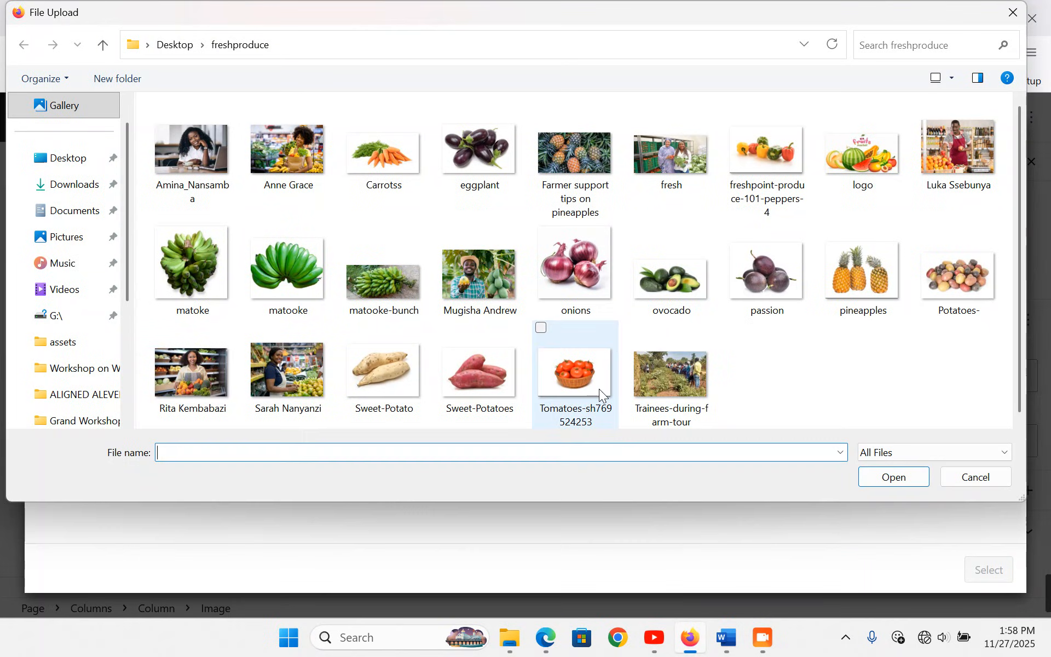
pyautogui.doubleClick(754, 279)
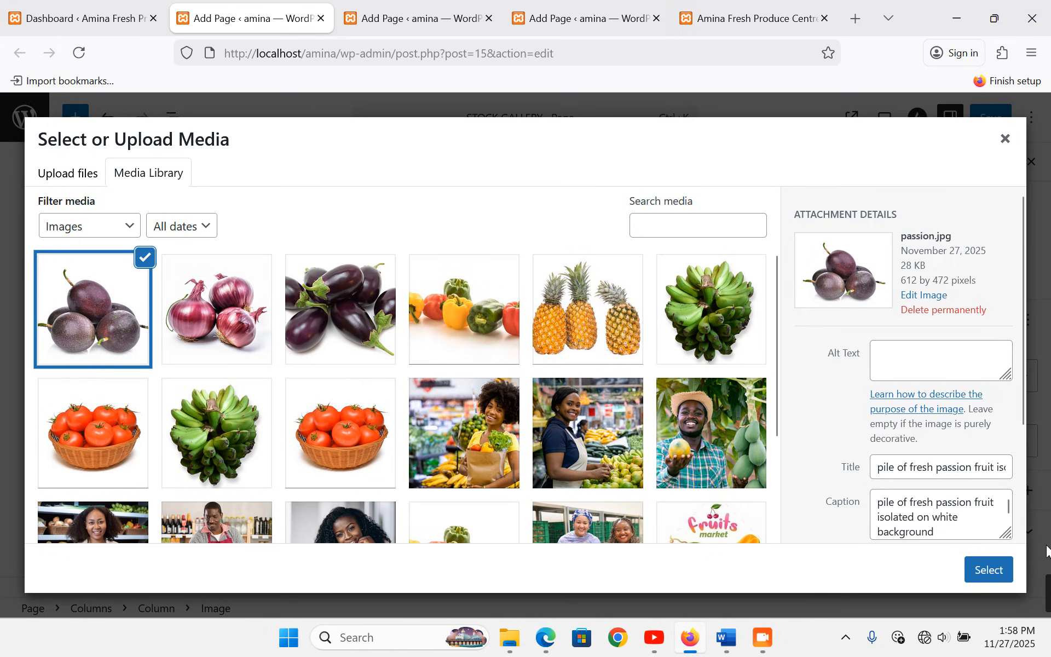
pyautogui.click(1005, 570)
# - Replace its caption with 'Passion Fruits – High-grade purple passion from local orchards.' and crop it to Standard 4:3
pyautogui.click(636, 492)
pyautogui.hotkey('ctrl', 'a')
pyautogui.hotkey('ctrl', 'v')
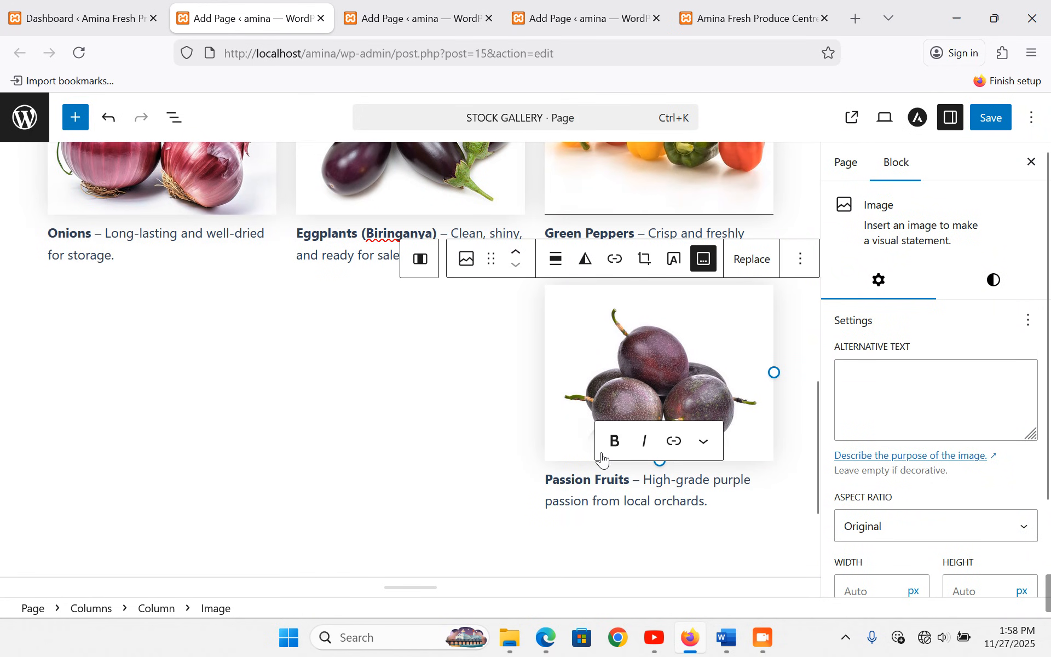
pyautogui.click(852, 524)
pyautogui.press('Escape')
pyautogui.press('Down')
pyautogui.press('Down')
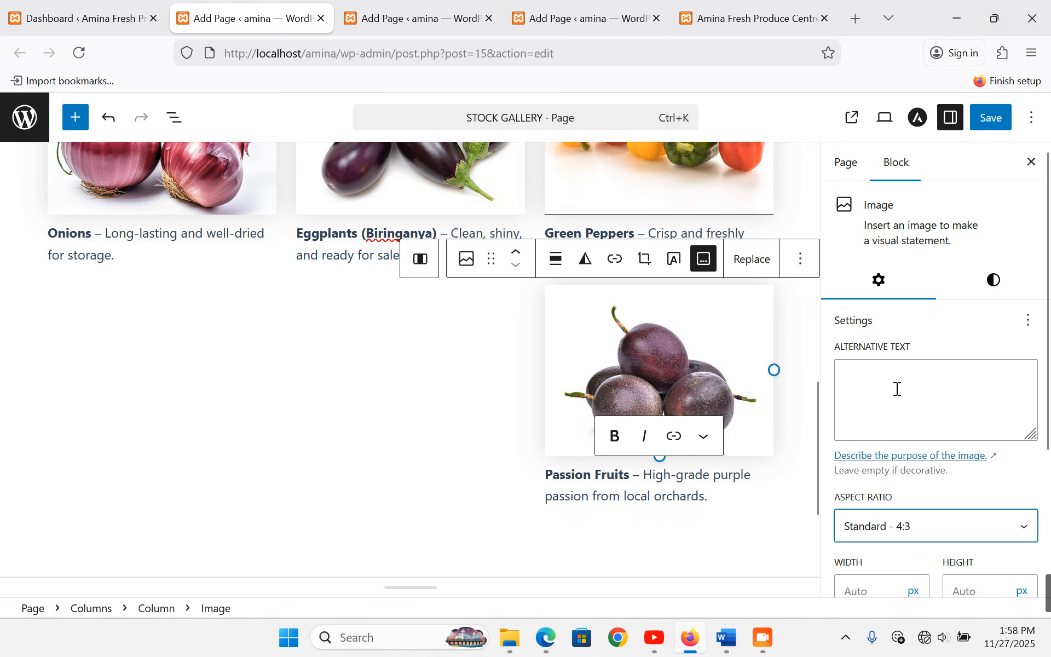
pyautogui.click(455, 362)
pyautogui.click(515, 508)
# - Add an Image block under the eggplants holding the uploaded Carrotss.jpg photo
pyautogui.click(559, 324)
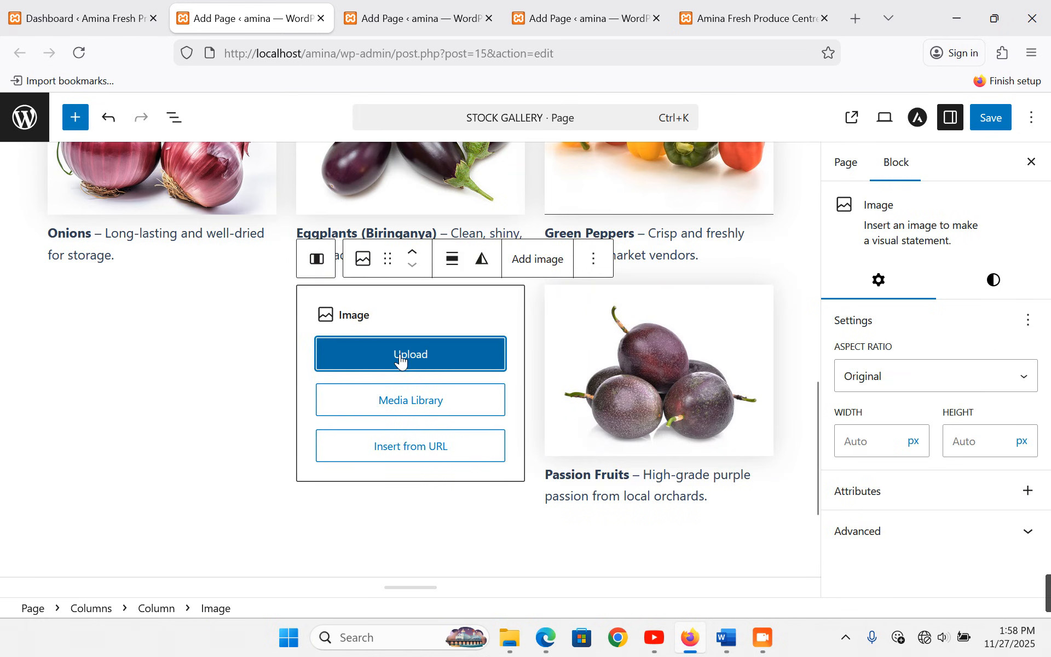
pyautogui.click(403, 408)
pyautogui.click(727, 639)
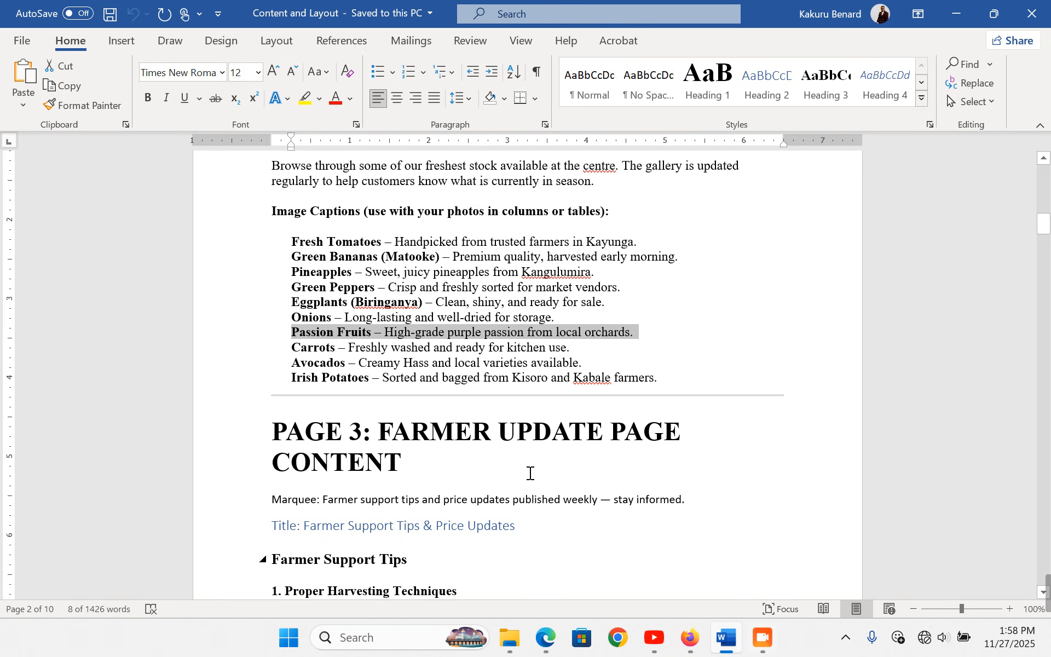
pyautogui.click(229, 350)
pyautogui.hotkey('ctrl', 'c')
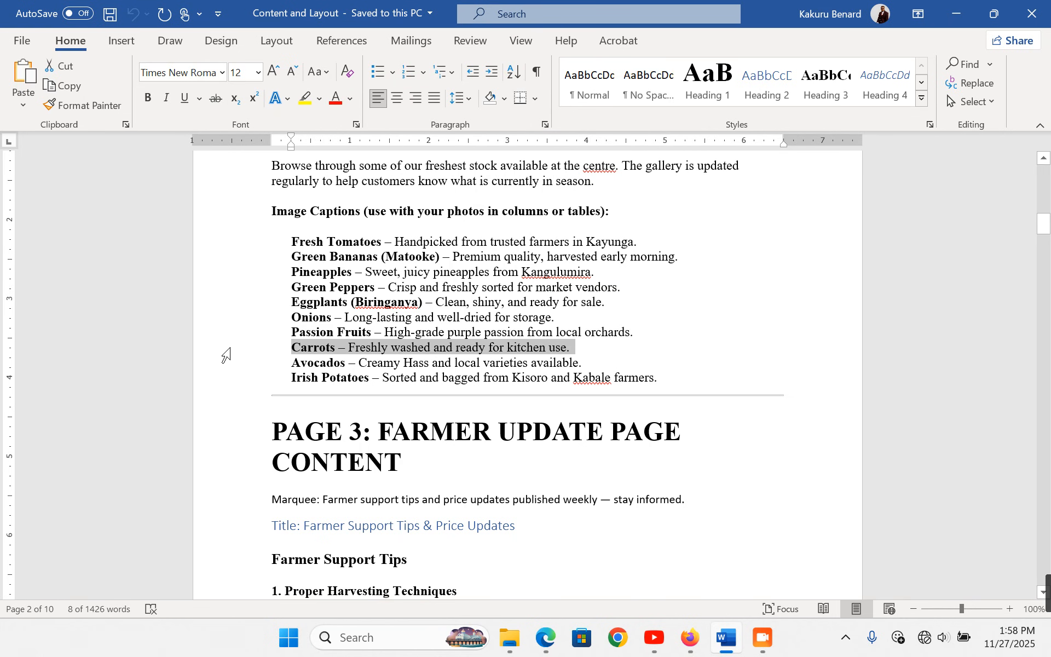
pyautogui.click(698, 651)
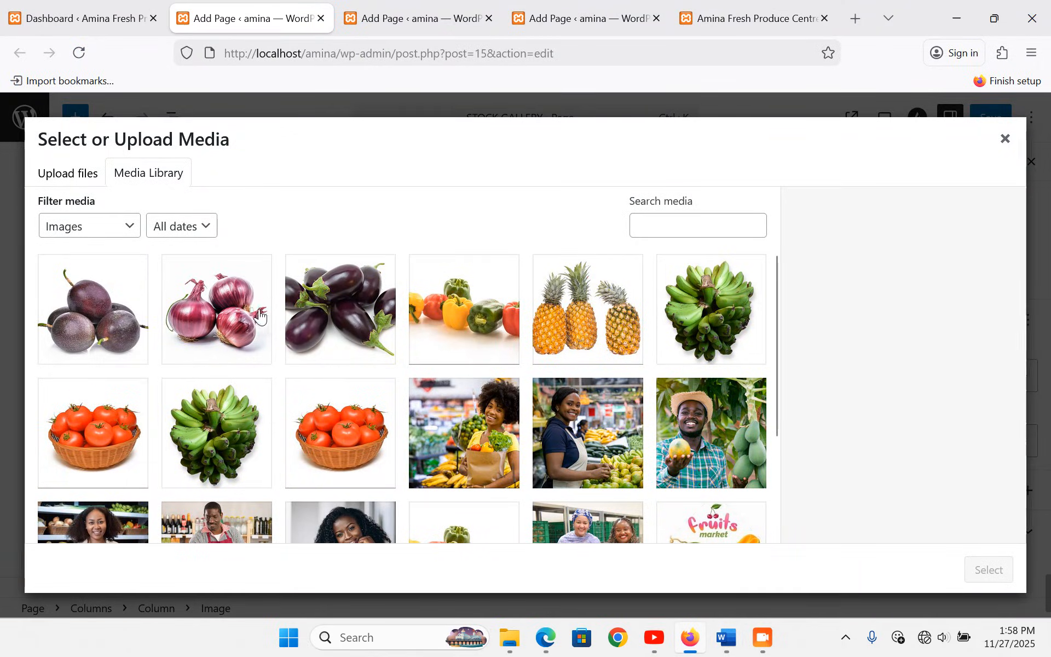
pyautogui.click(92, 172)
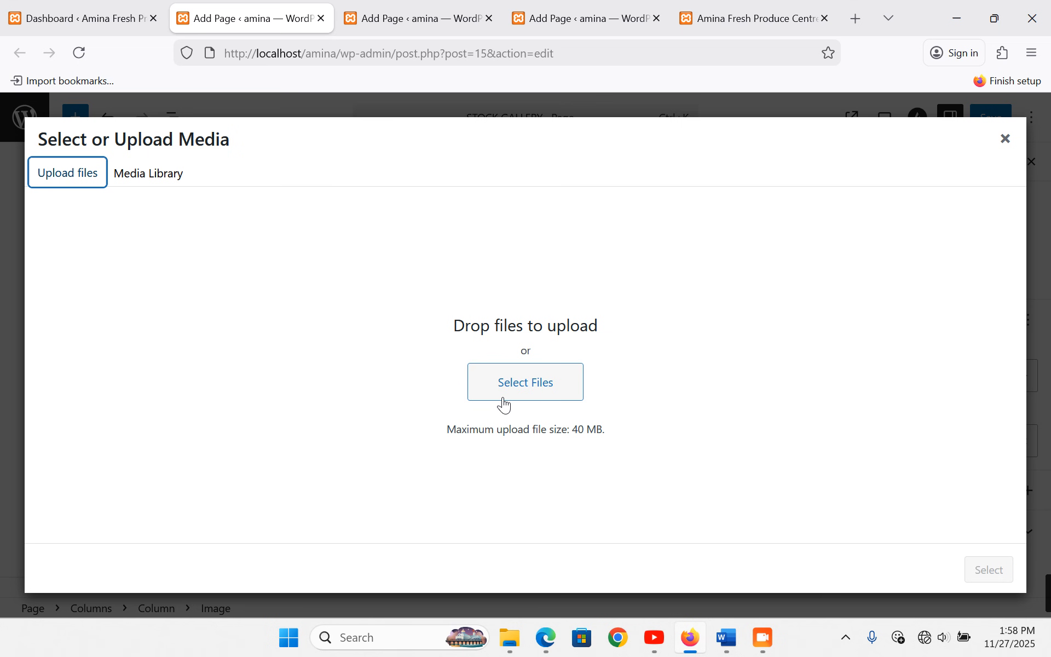
pyautogui.click(496, 380)
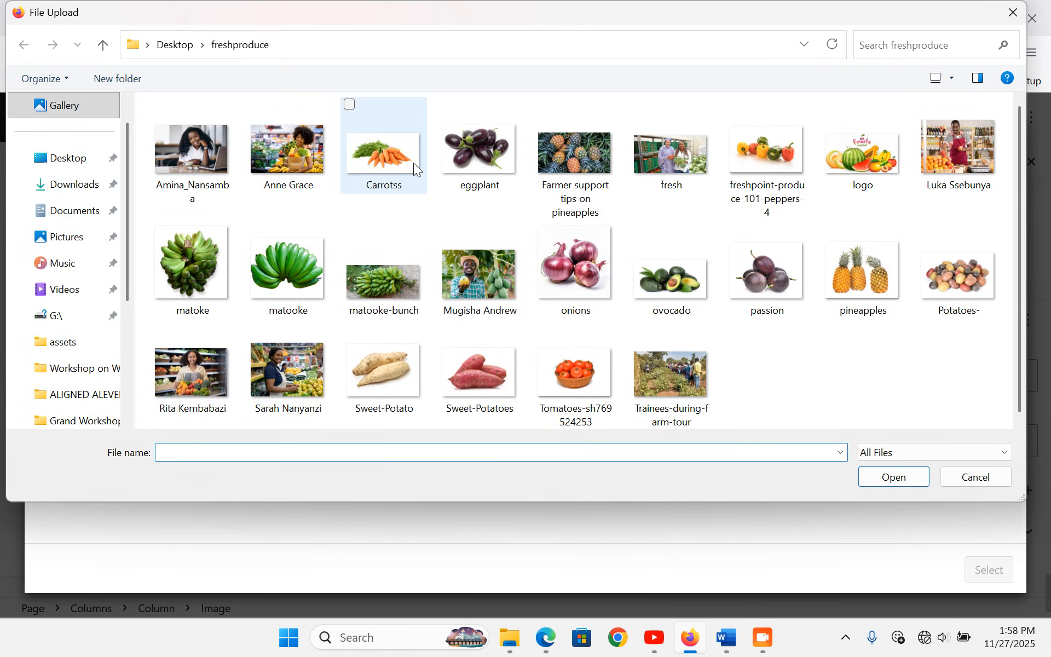
pyautogui.doubleClick(412, 162)
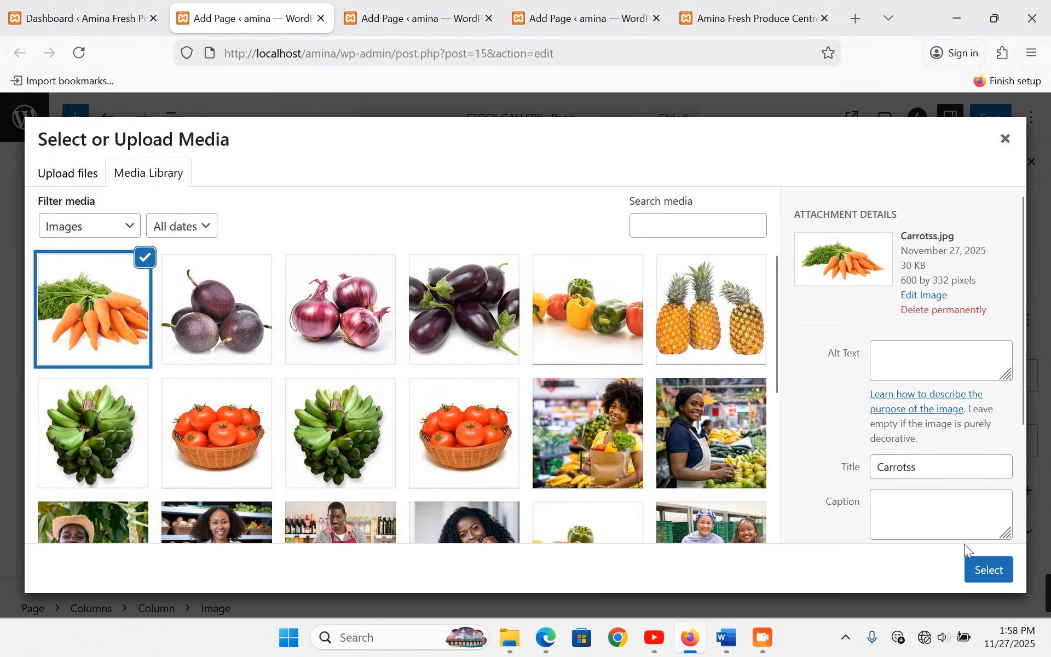
pyautogui.click(986, 572)
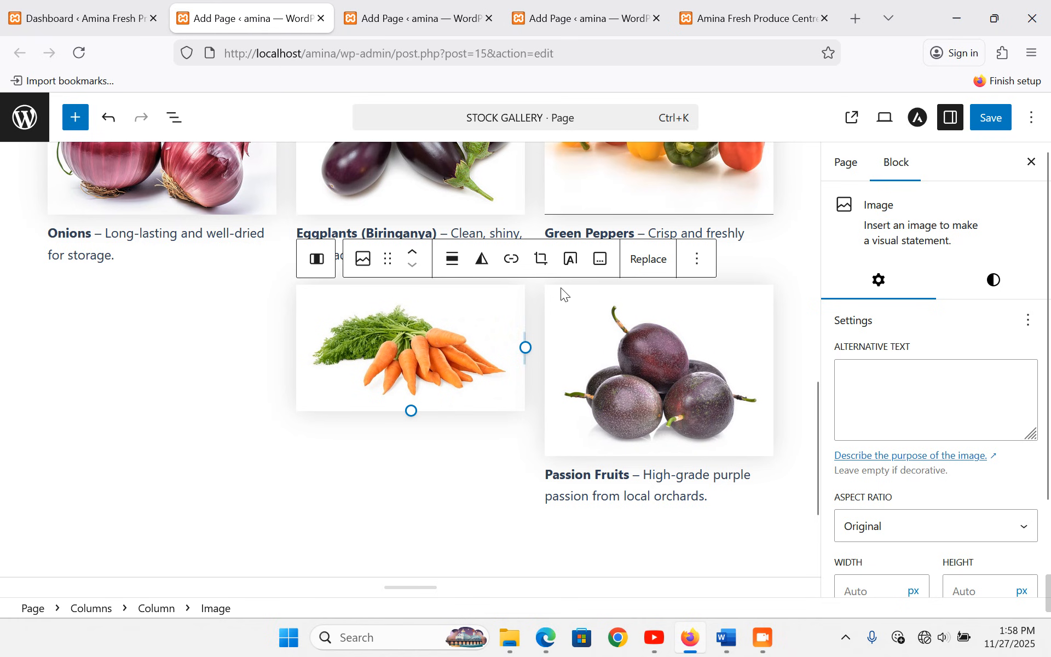
# - Caption it 'Carrots – Freshly washed and ready for kitchen use.' and crop it to Standard 4:3
pyautogui.click(601, 270)
pyautogui.hotkey('ctrl', 'v')
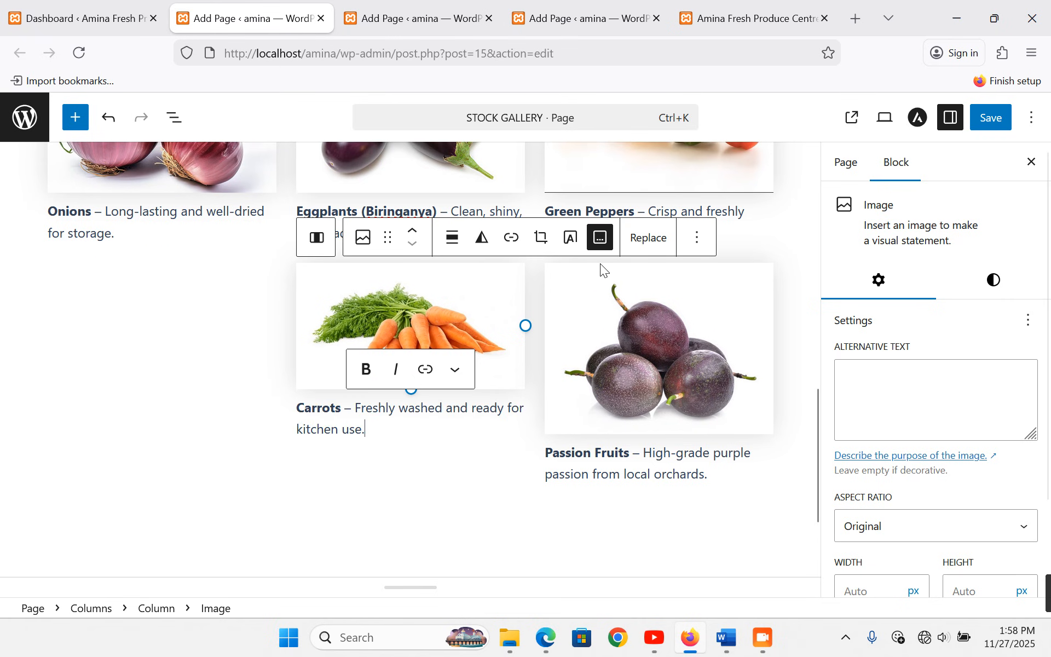
pyautogui.click(944, 523)
pyautogui.click(914, 390)
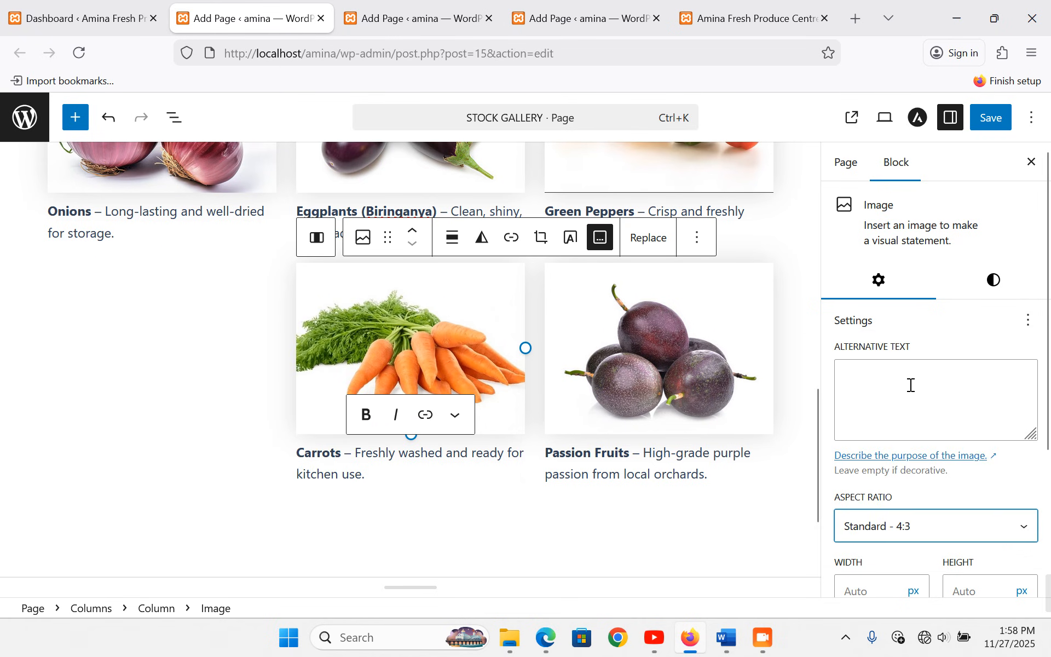
pyautogui.click(122, 336)
# - Add an Image block under Onions holding the uploaded Potatoes-.jpg photo
pyautogui.click(267, 488)
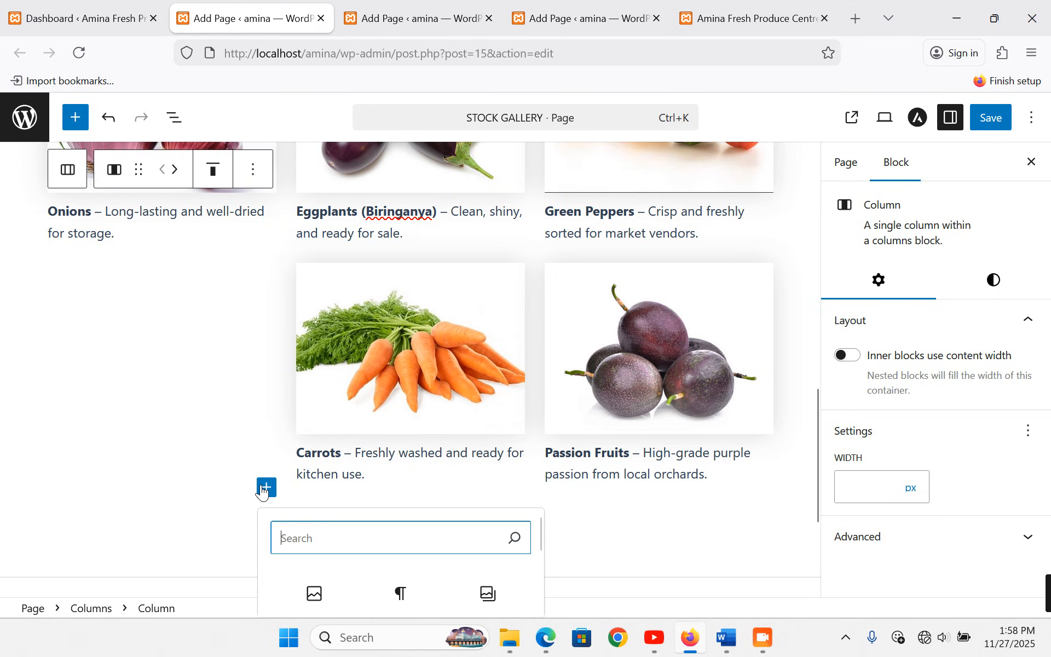
pyautogui.click(315, 602)
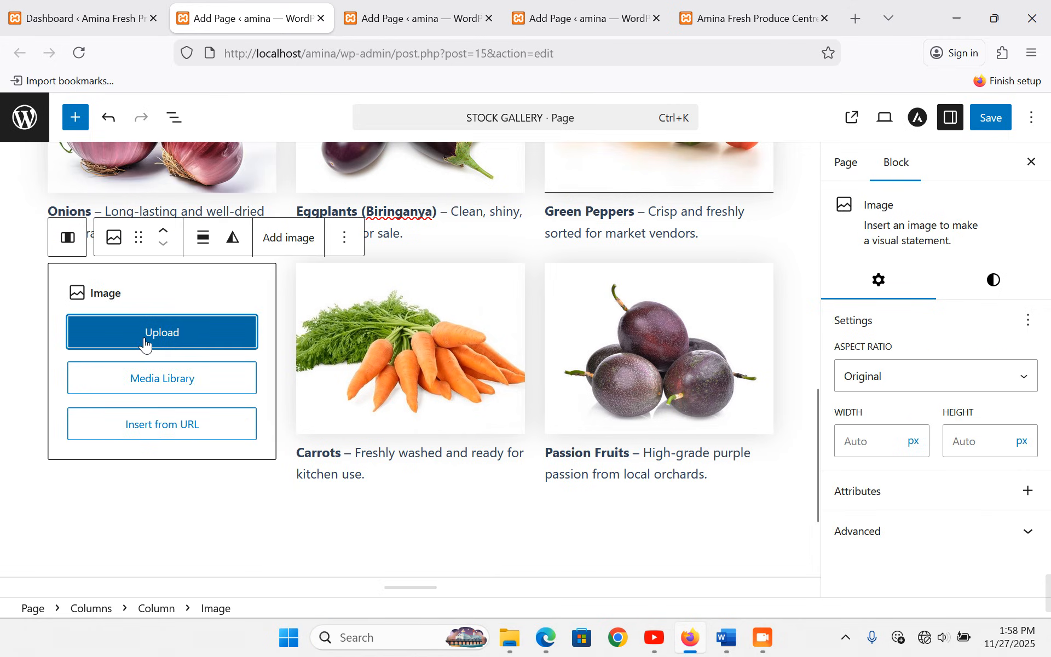
pyautogui.click(152, 373)
pyautogui.click(70, 174)
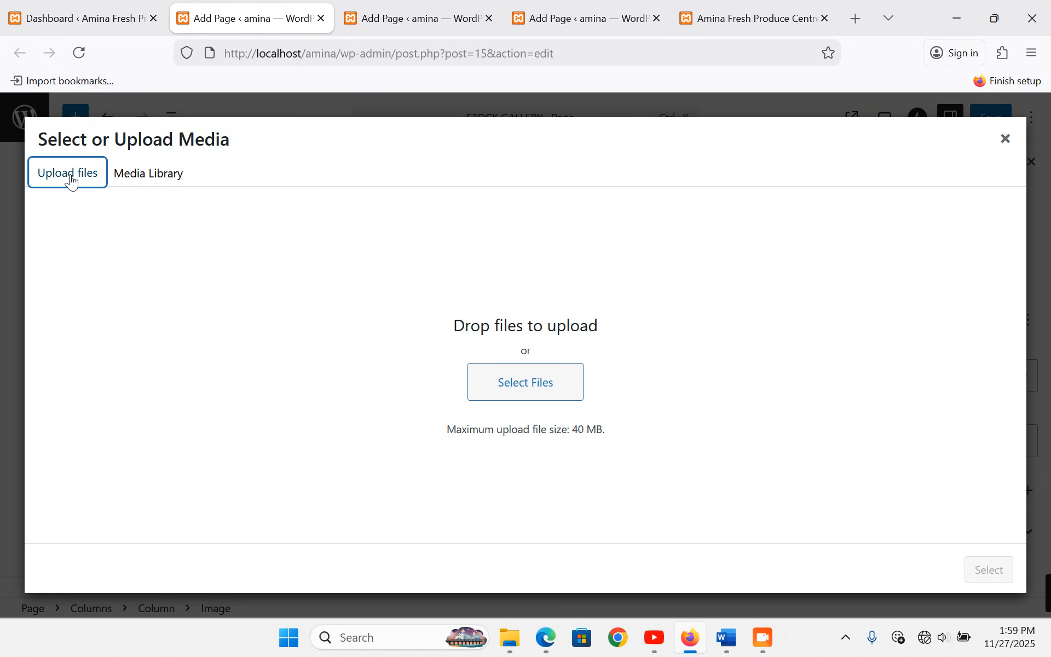
pyautogui.click(495, 380)
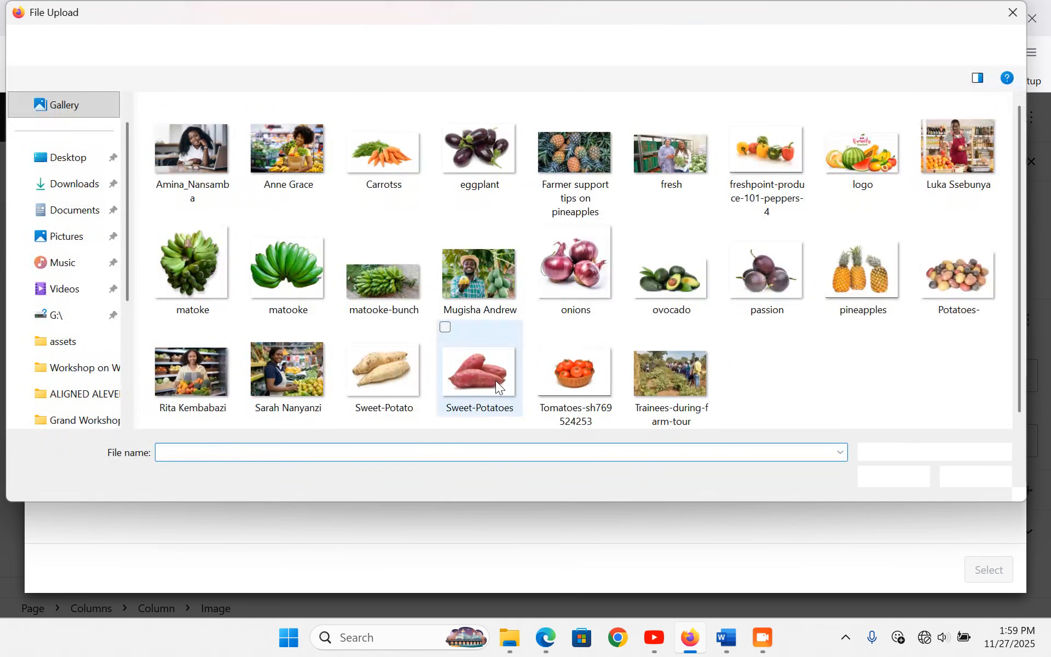
pyautogui.doubleClick(949, 283)
pyautogui.click(726, 638)
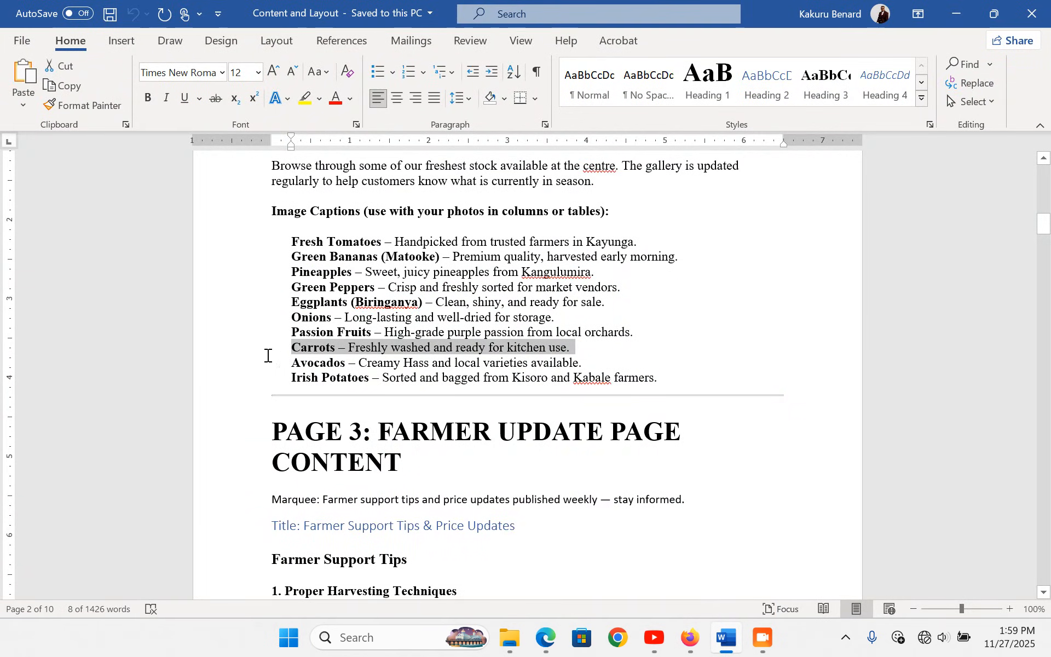
pyautogui.click(231, 378)
pyautogui.hotkey('ctrl', 'c')
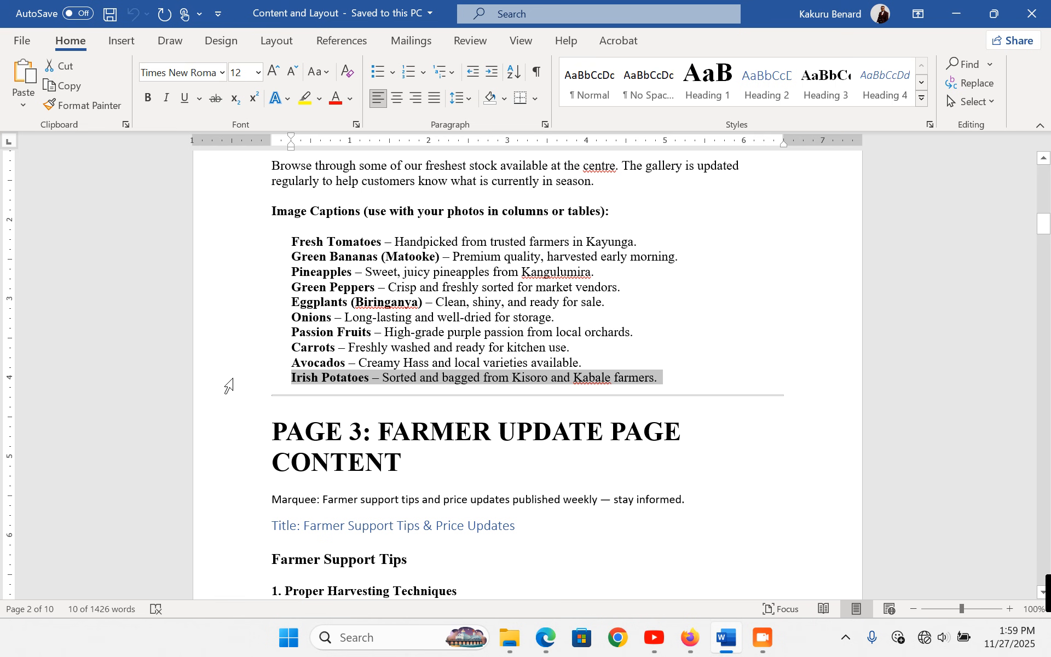
pyautogui.click(690, 638)
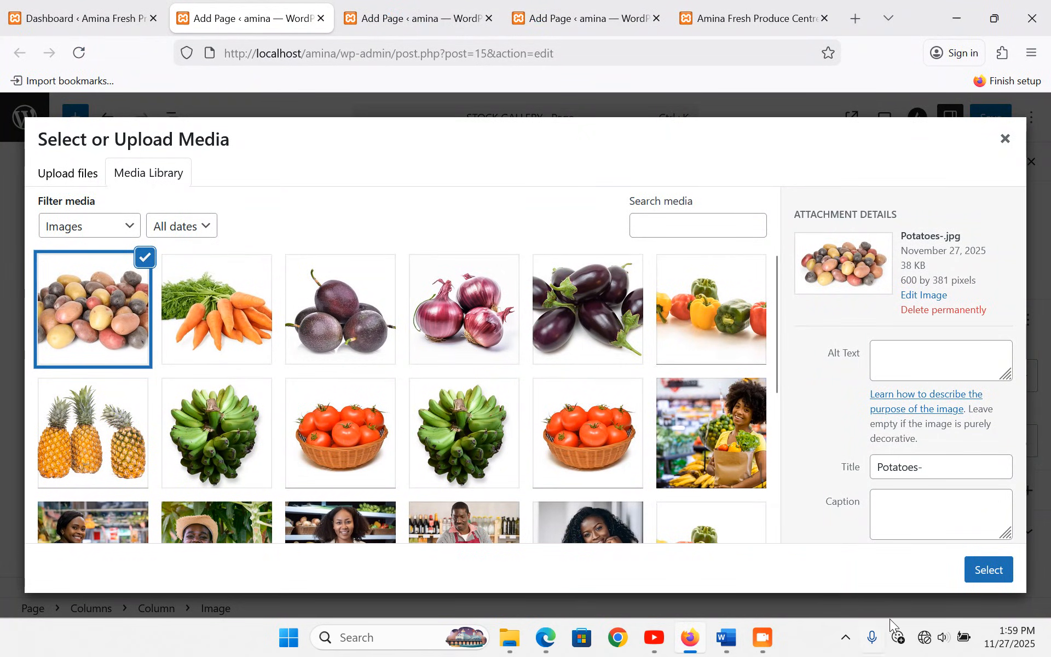
pyautogui.click(988, 570)
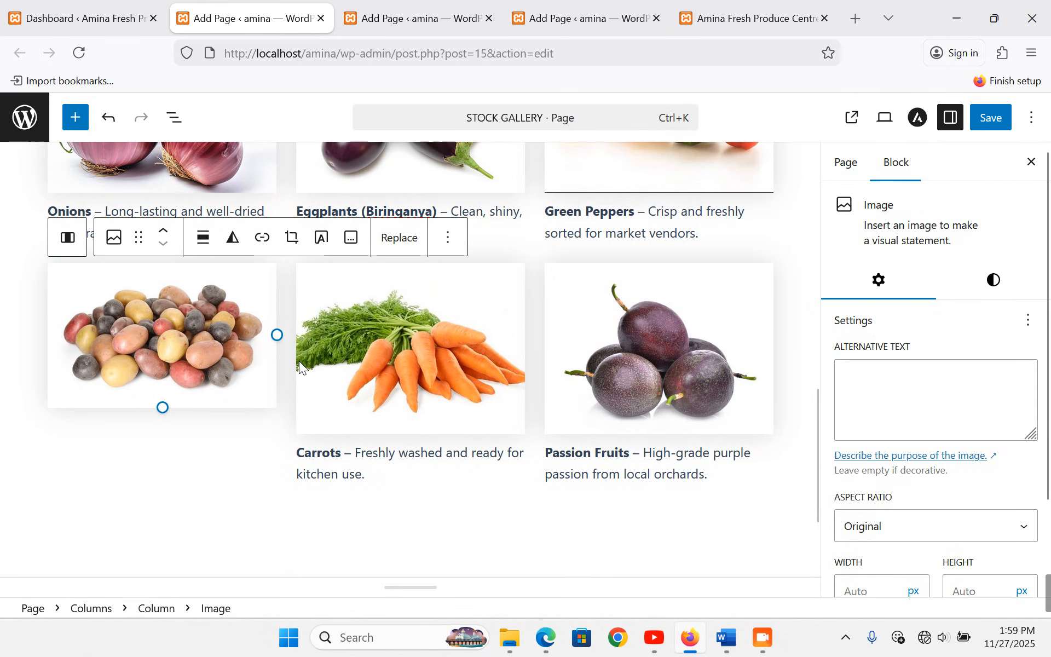
# - Caption it 'Irish Potatoes – Sorted and bagged from Kisoro and Kabale farmers.' and crop it to Standard 4:3
pyautogui.click(351, 238)
pyautogui.hotkey('ctrl', 'v')
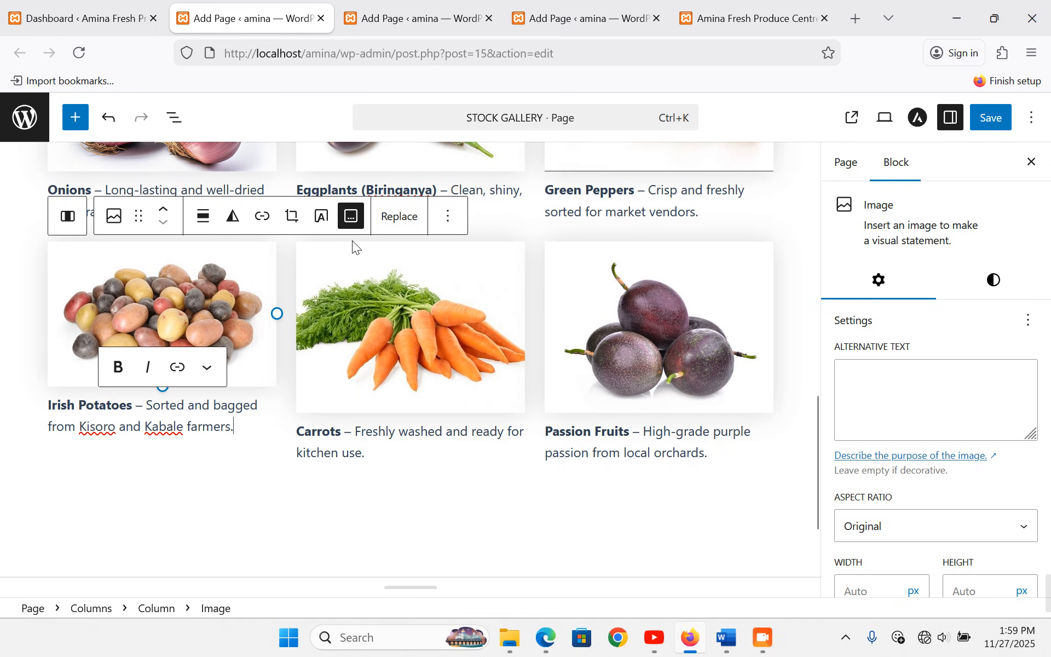
pyautogui.click(920, 525)
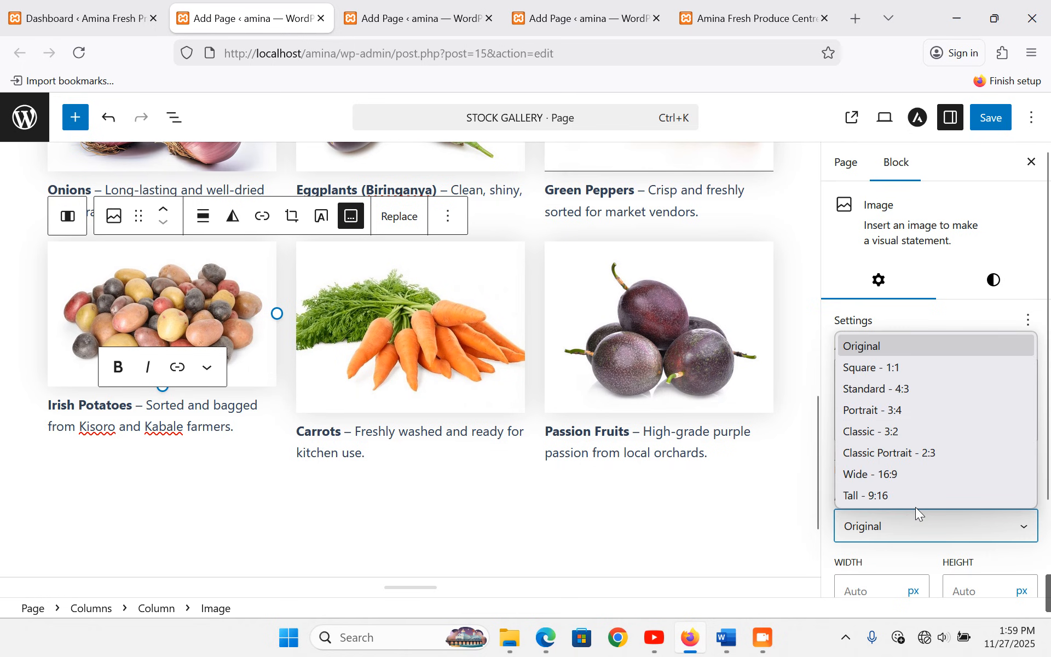
pyautogui.click(913, 386)
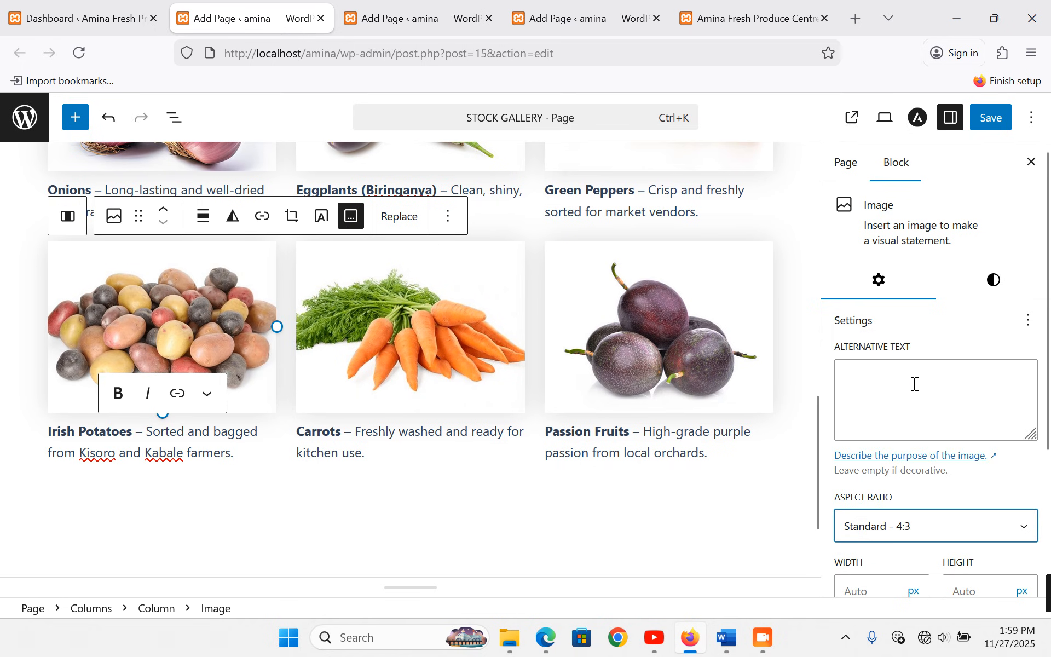
# - Save the page, then view STOCK GALLERY from the live site's header menu
pyautogui.click(993, 120)
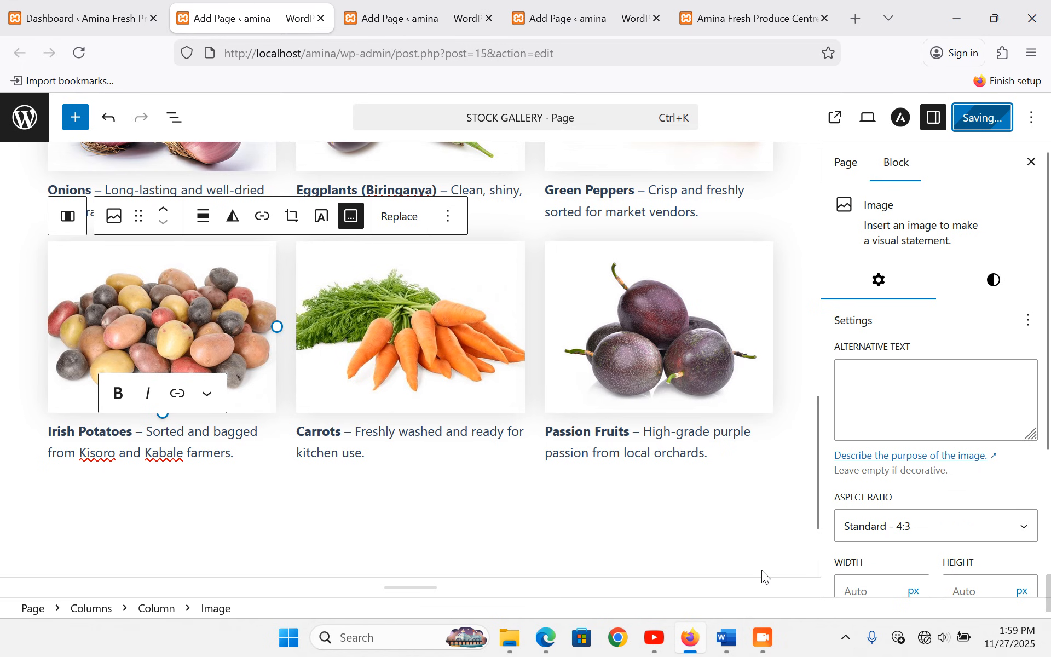
pyautogui.click(730, 4)
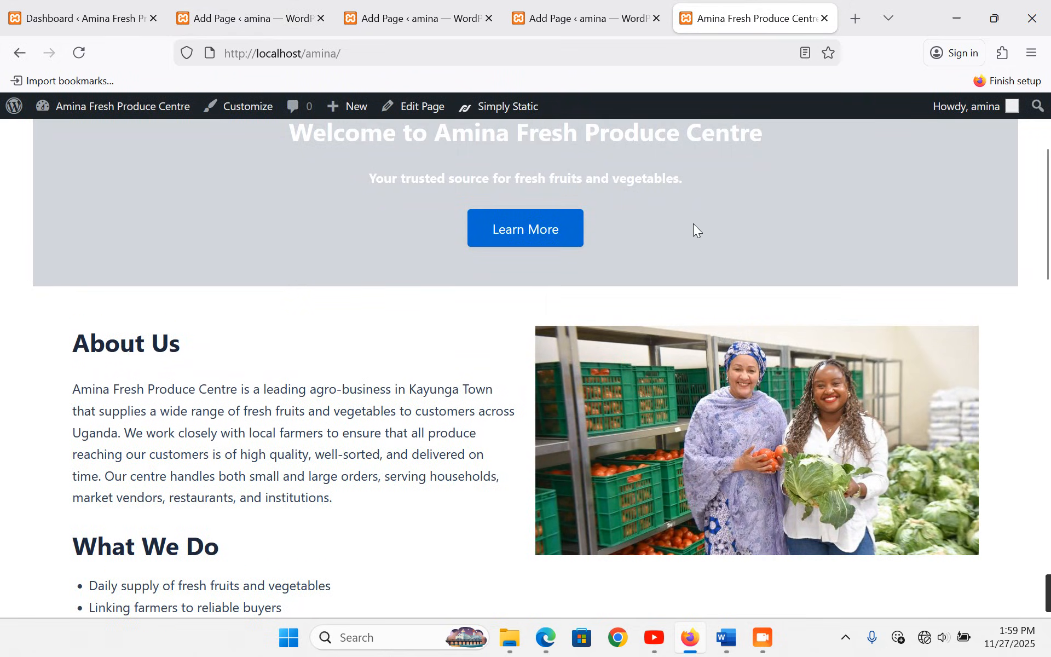
pyautogui.scroll(3, 698, 225)
pyautogui.click(747, 164)
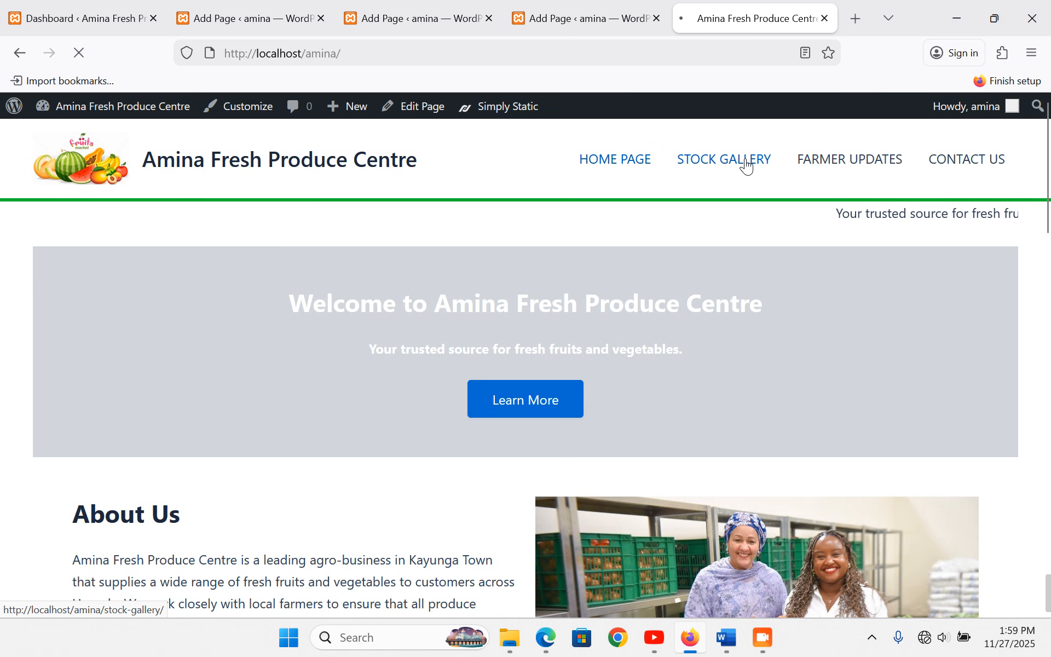
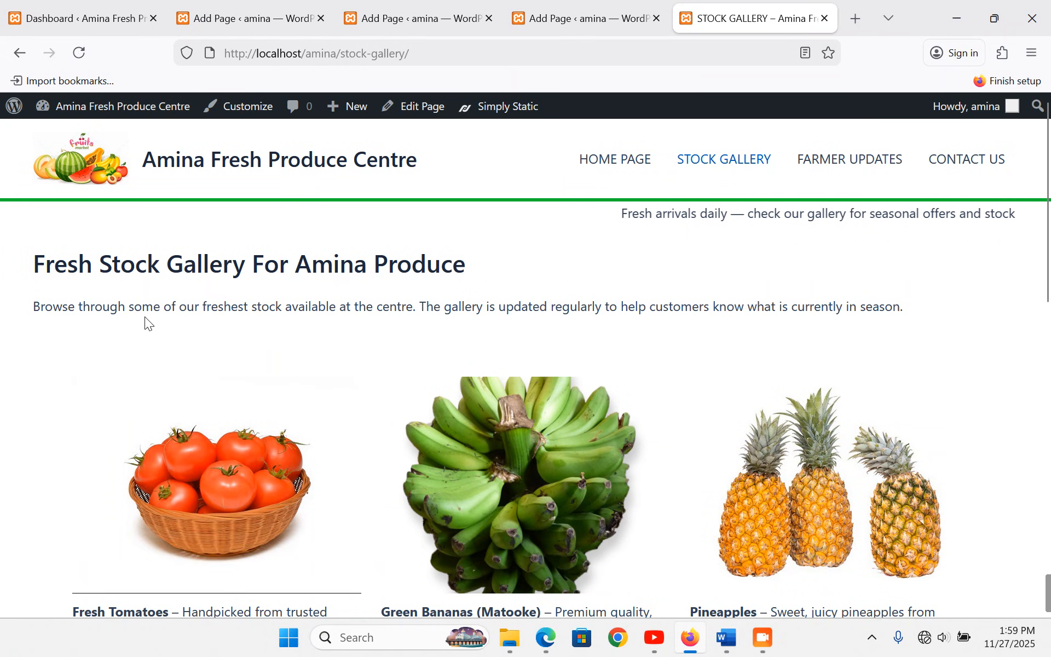
# - Remove the dash after Fresh Tomatoes so its Handpicked description starts on its own line
pyautogui.scroll(-3, 457, 317)
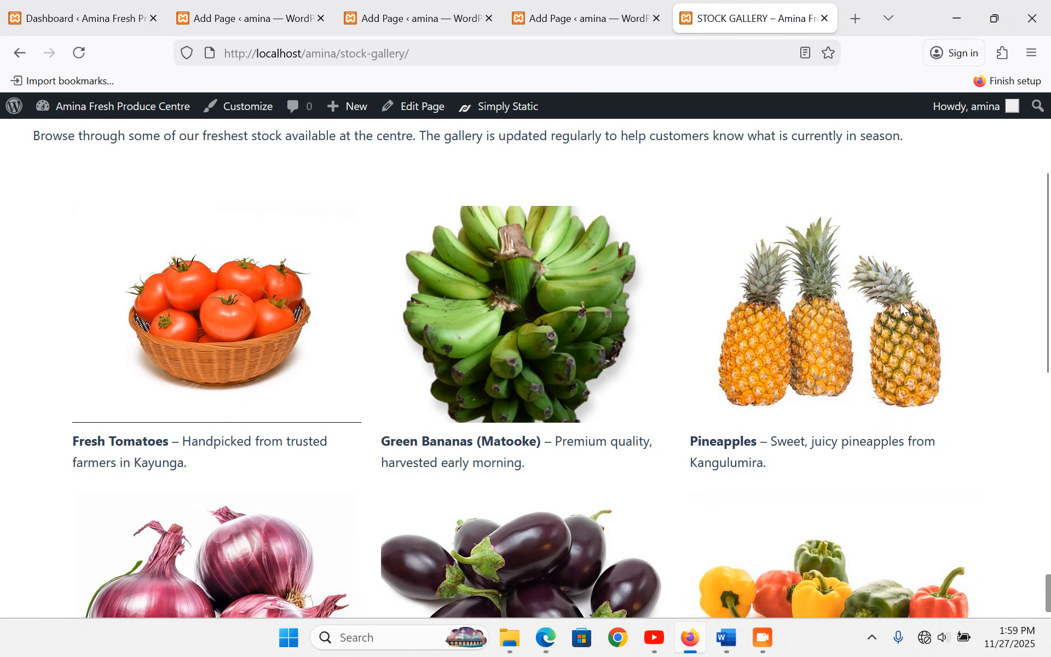
pyautogui.scroll(-3, 900, 302)
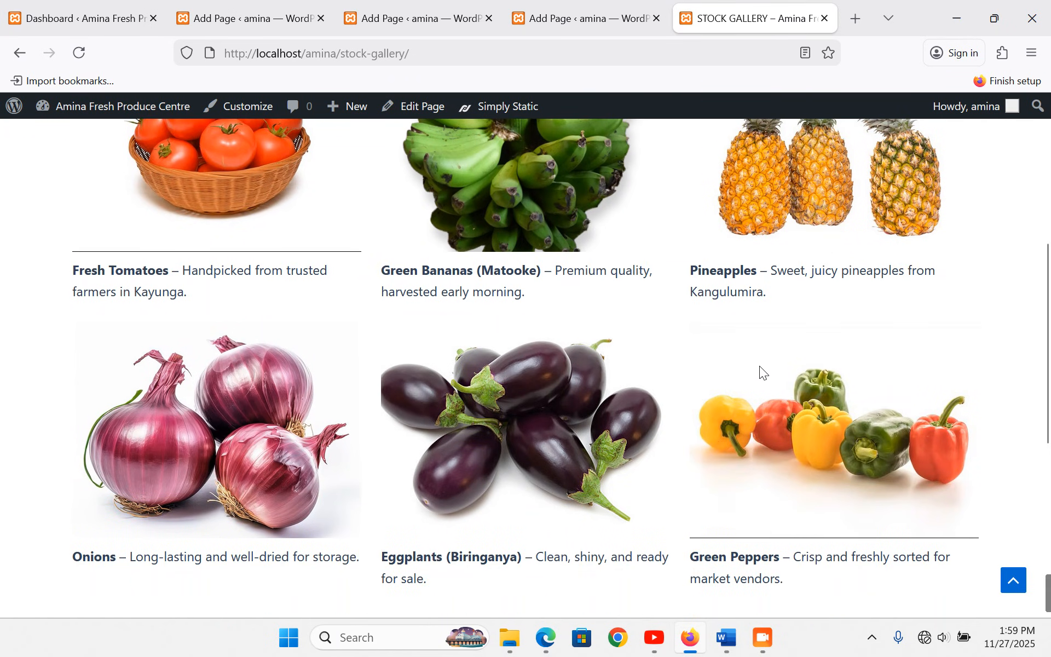
pyautogui.scroll(-6, 567, 433)
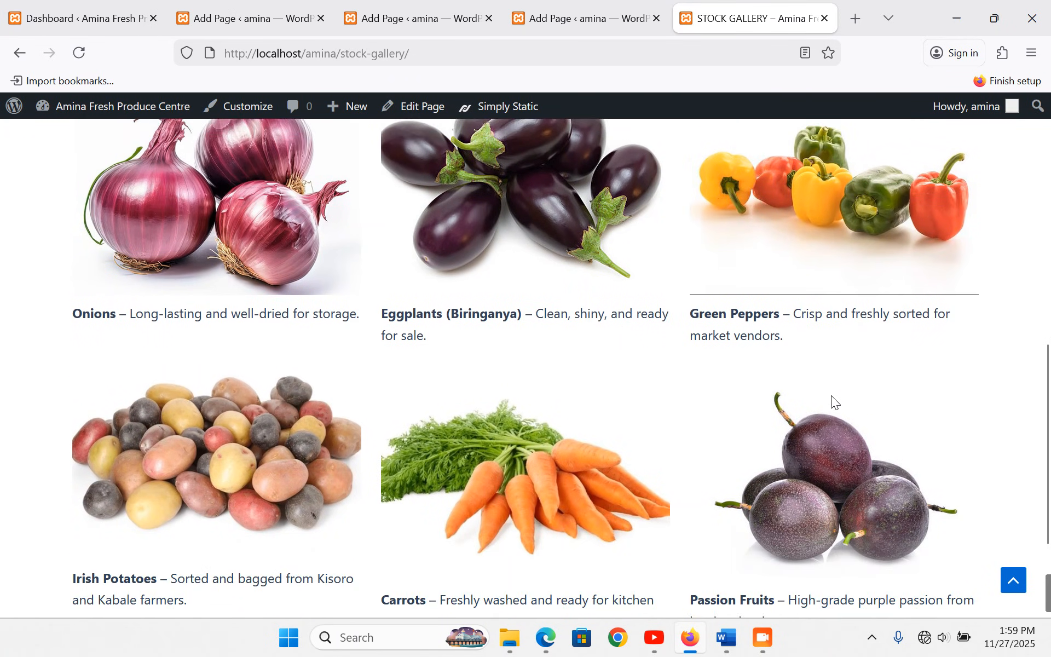
pyautogui.scroll(-1, 613, 429)
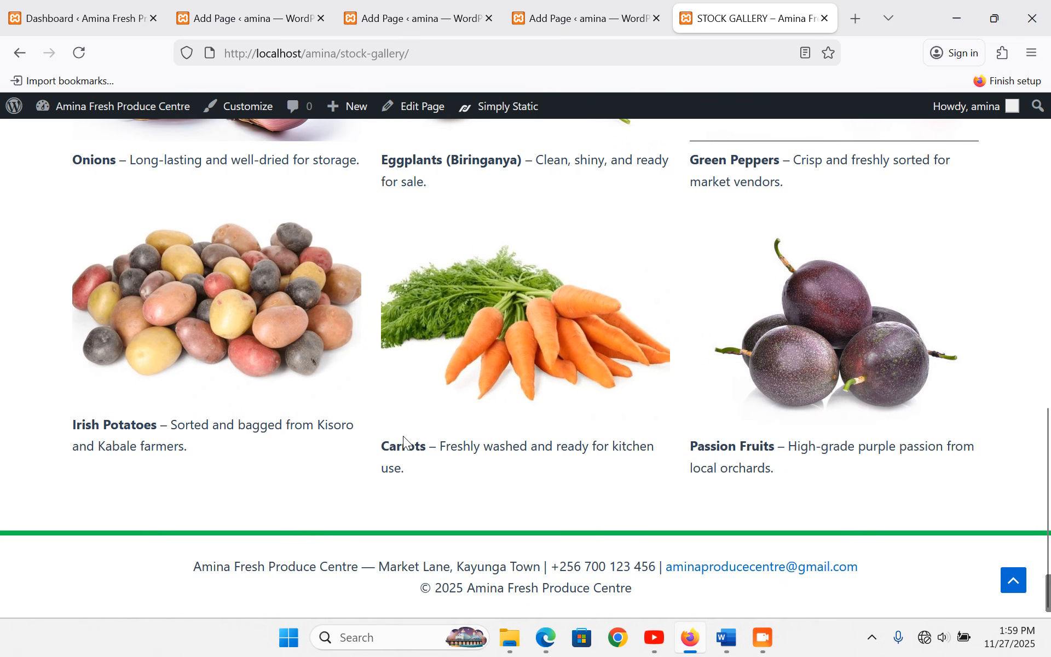
pyautogui.scroll(6, 636, 498)
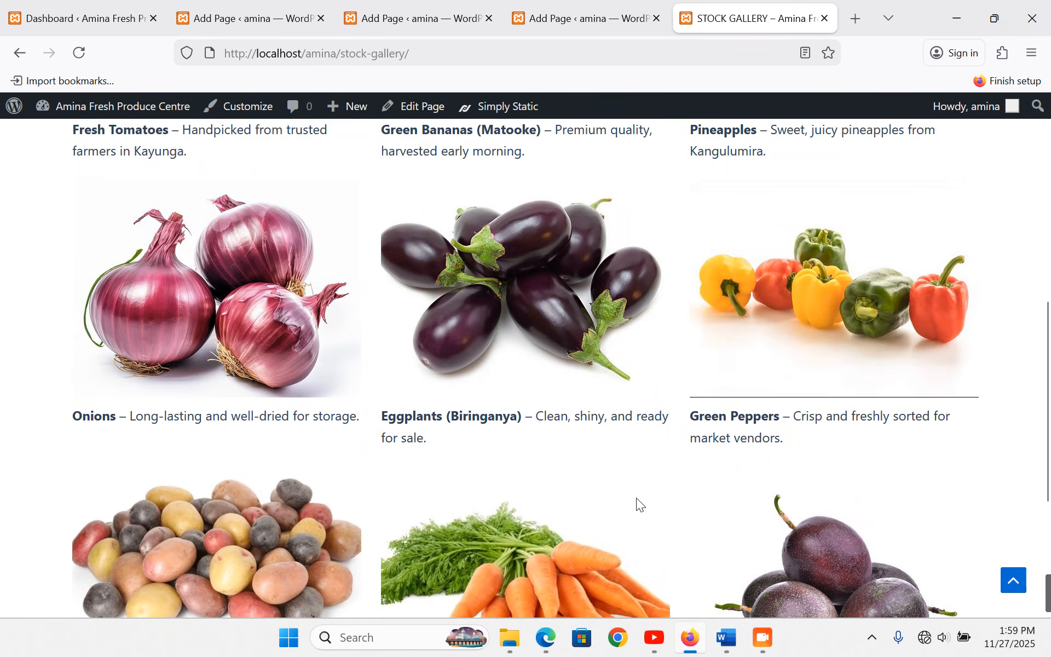
pyautogui.scroll(-5, 636, 498)
pyautogui.scroll(5, 636, 498)
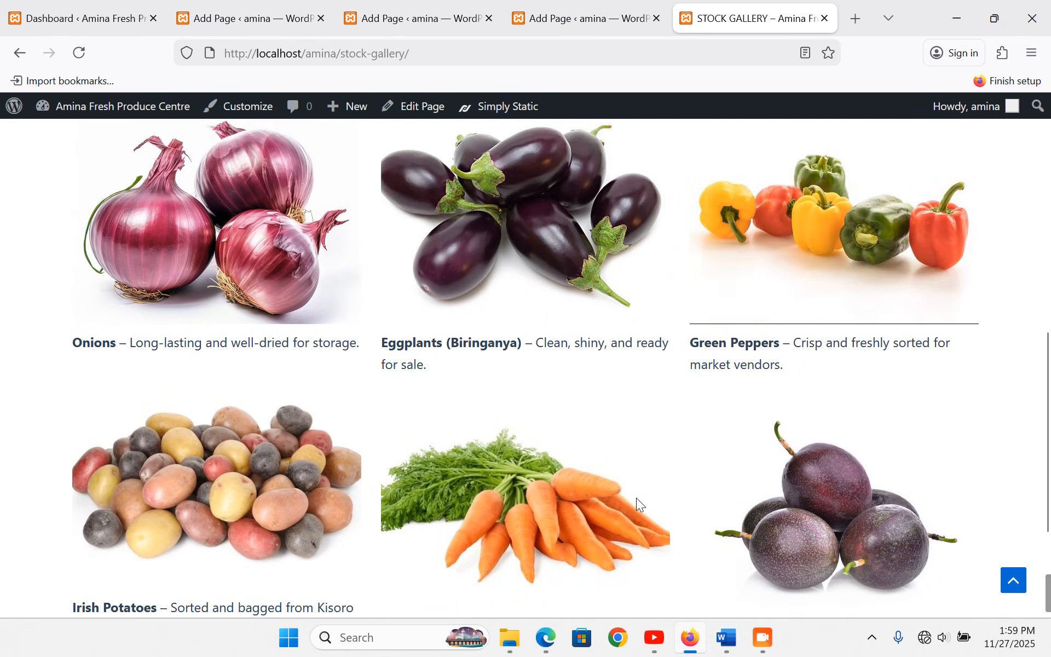
pyautogui.scroll(-5, 636, 498)
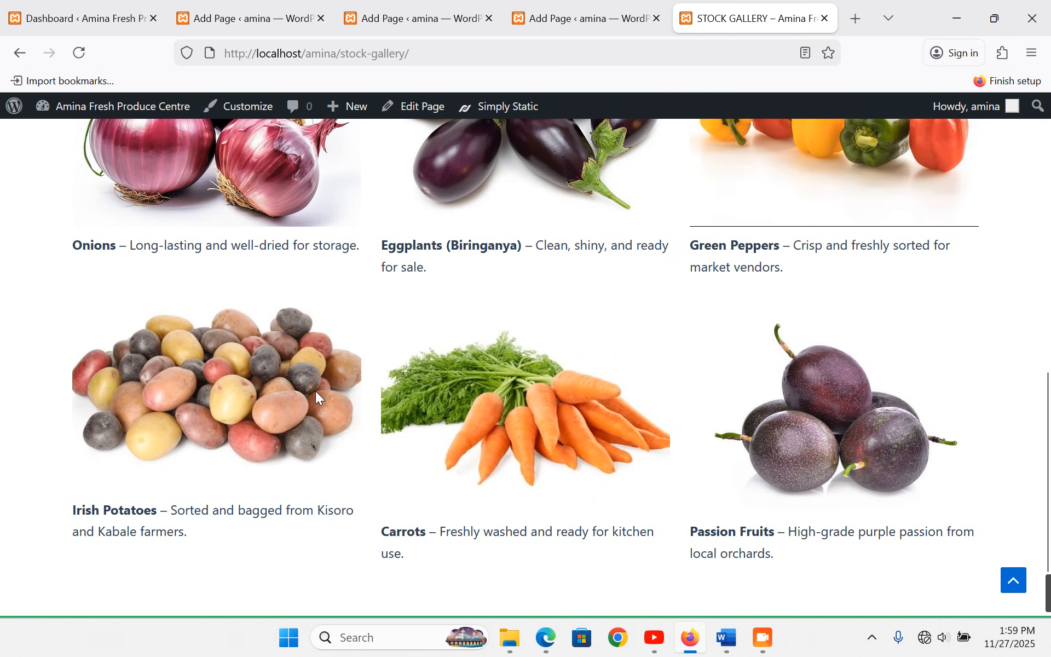
pyautogui.scroll(10, 315, 391)
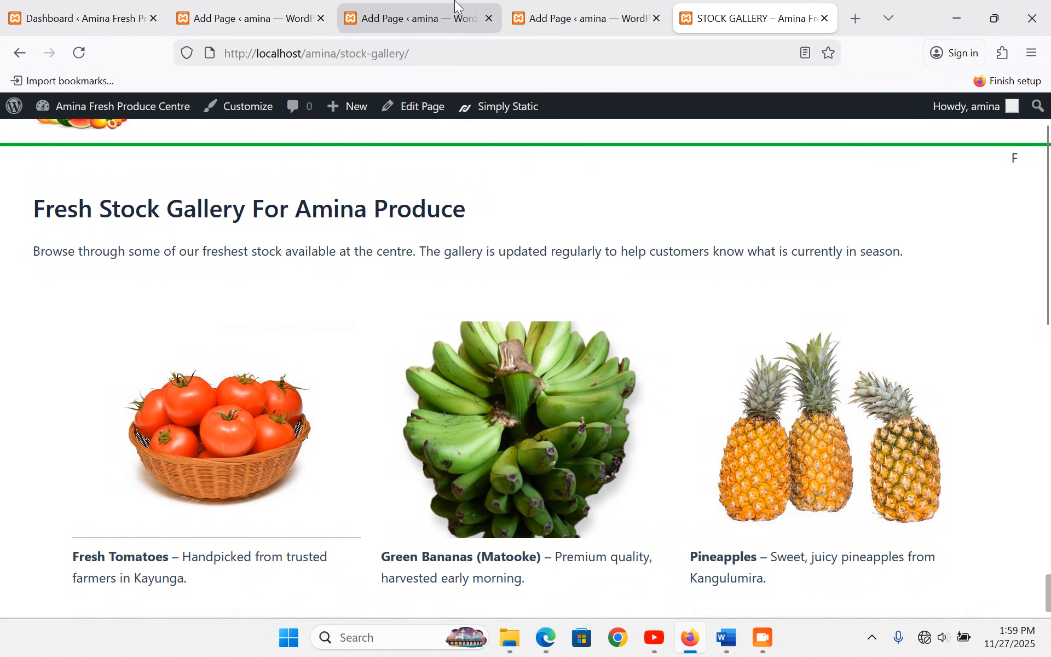
pyautogui.click(238, 20)
pyautogui.scroll(5, 296, 328)
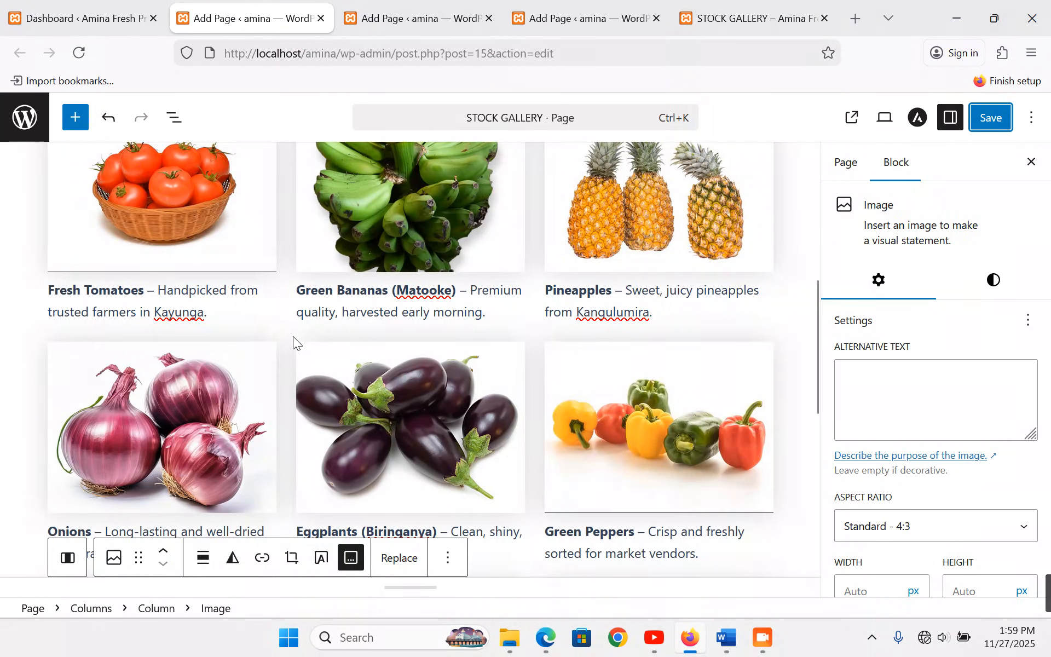
pyautogui.moveTo(157, 289); pyautogui.dragTo(147, 291)
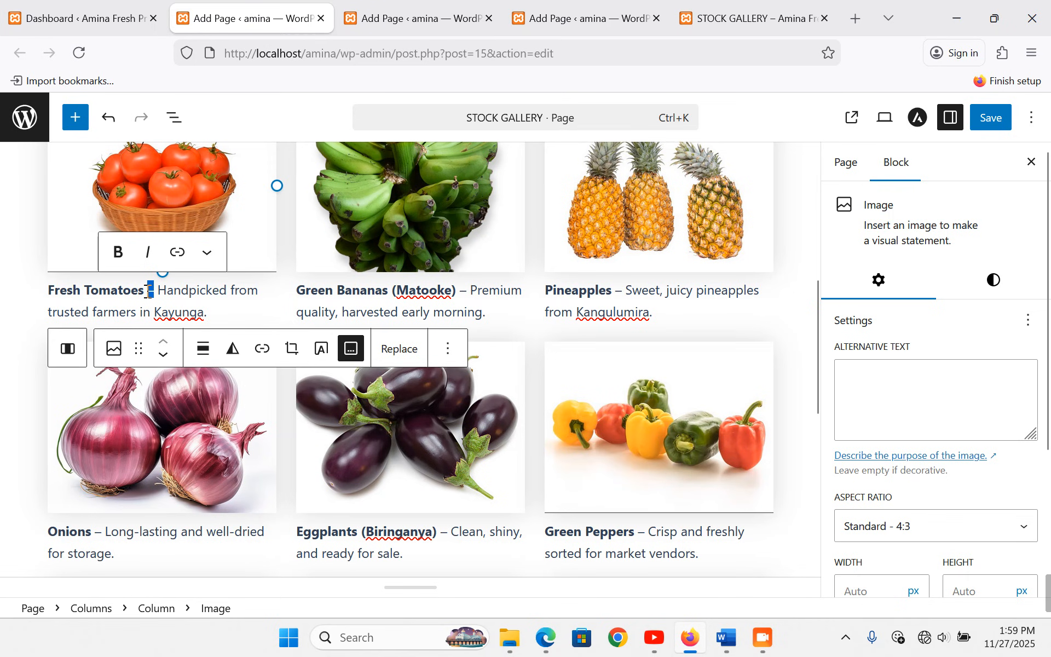
pyautogui.press('BackSpace')
pyautogui.hotkey('shift', 'Return')
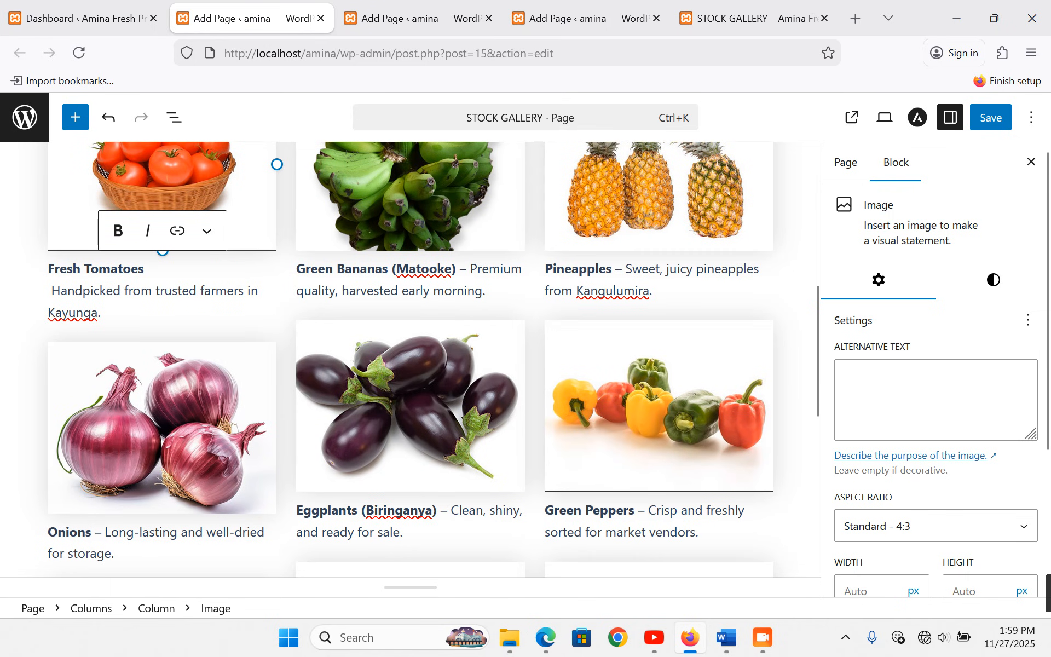
pyautogui.press('Delete')
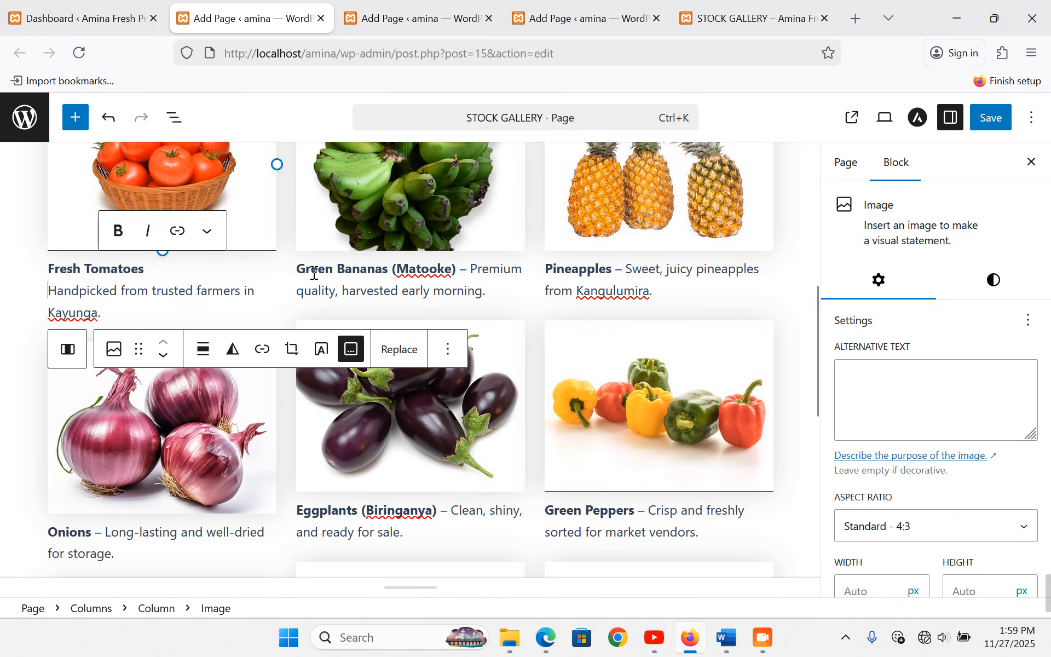
# - Do the same for the Green Bananas (Matooke) and Pineapples descriptions
pyautogui.moveTo(473, 269); pyautogui.dragTo(462, 270)
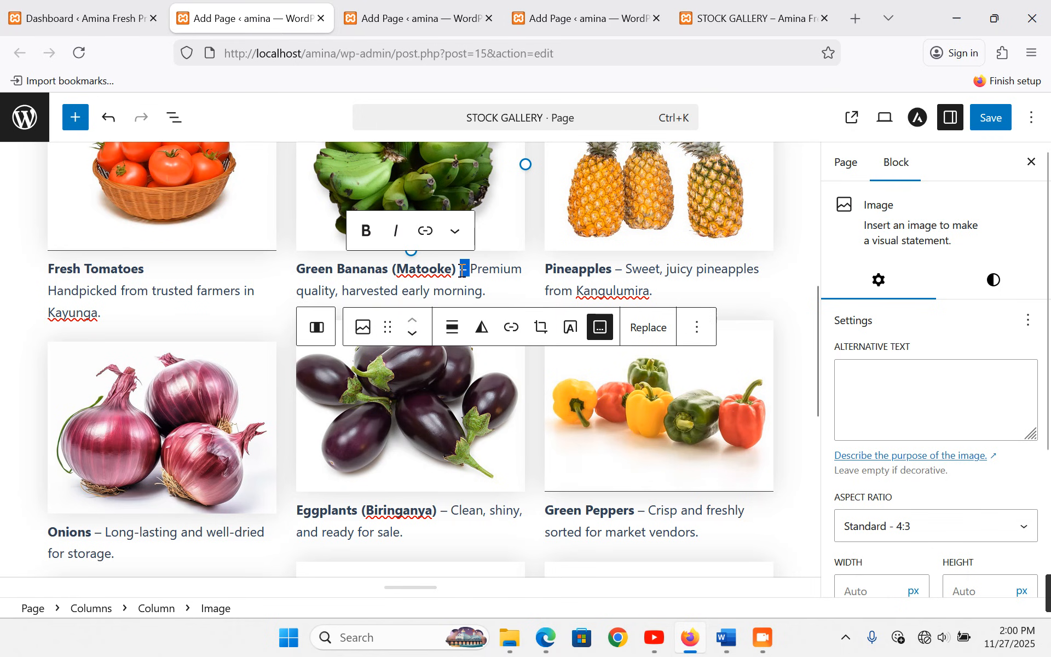
pyautogui.press('BackSpace')
pyautogui.hotkey('shift', 'Return')
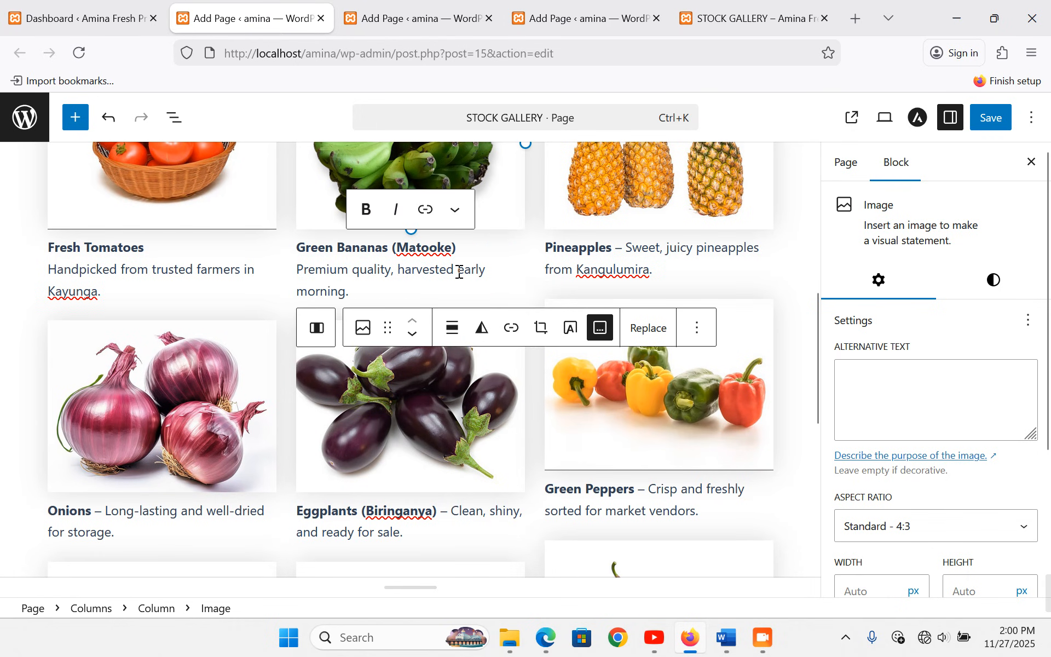
pyautogui.moveTo(625, 248); pyautogui.dragTo(616, 249)
pyautogui.press('BackSpace')
pyautogui.hotkey('shift', 'Return')
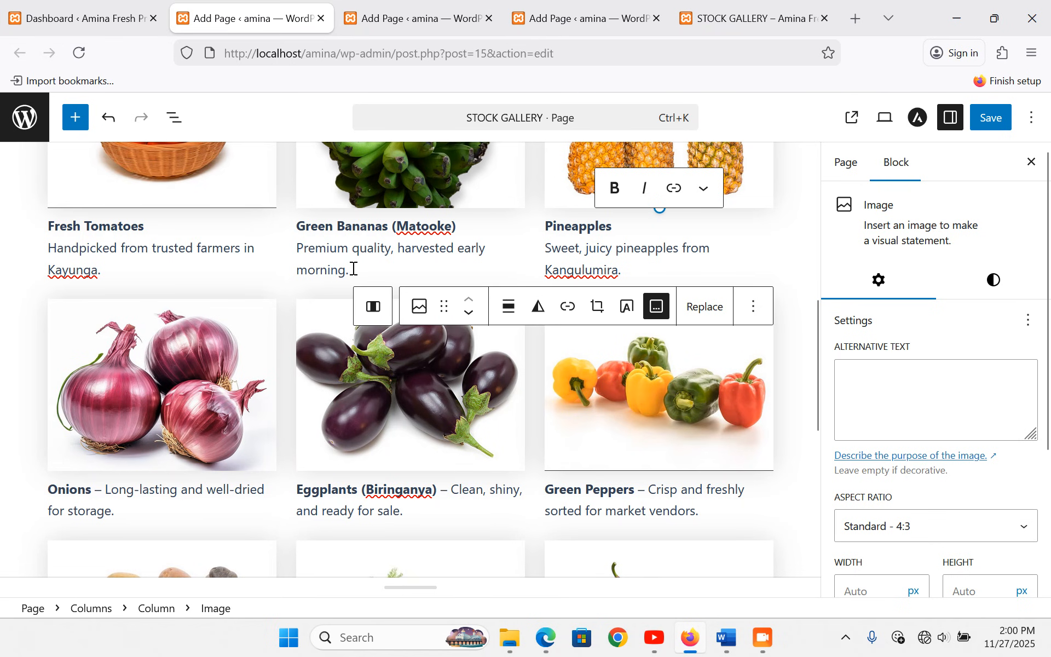
# - Save the STOCK GALLERY page and view the live gallery
pyautogui.hotkey('ctrl', 's')
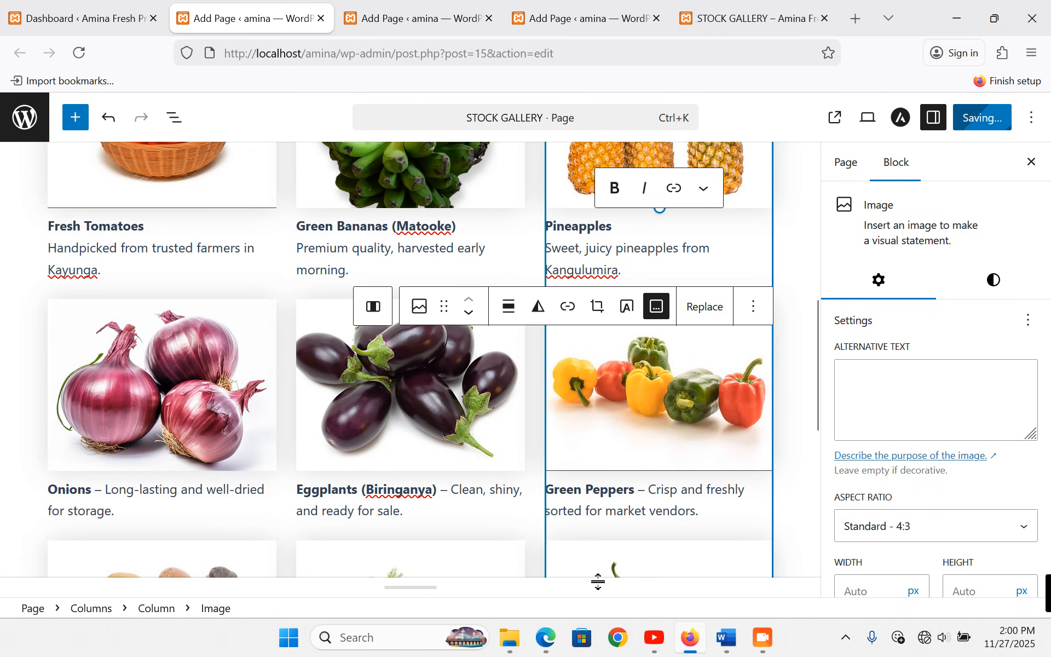
pyautogui.click(741, 6)
pyautogui.scroll(1, 761, 230)
# - Reload the live gallery, then take the Page 3 Farmer Update marquee sentence from Word back to the page editor
pyautogui.click(746, 164)
pyautogui.hotkey('alt', 'Tab')
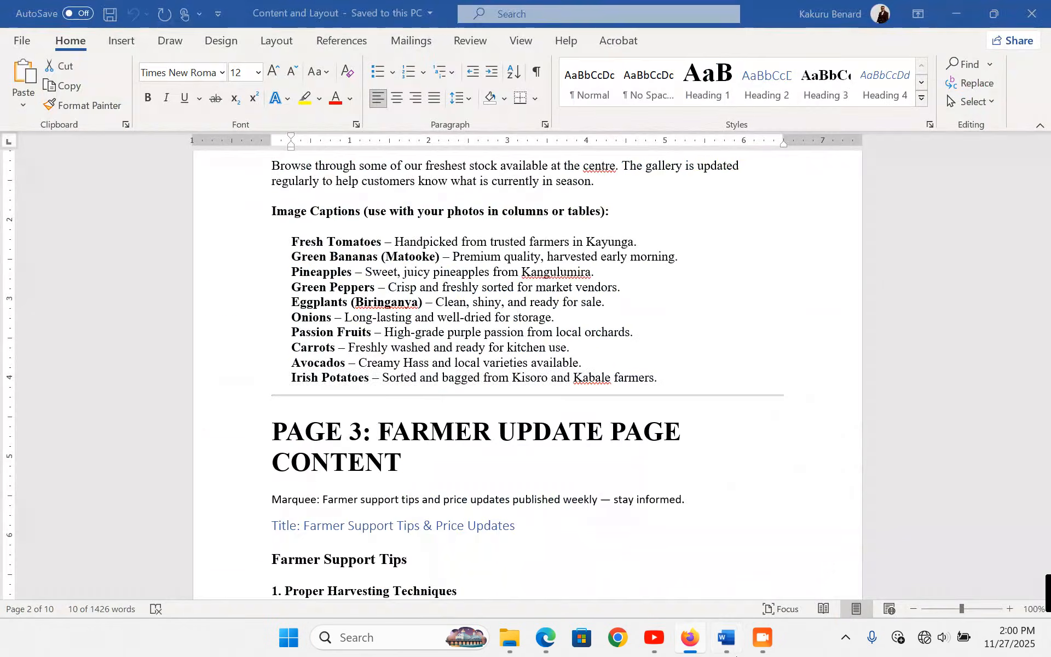
pyautogui.scroll(-3, 499, 428)
pyautogui.scroll(-3, 499, 429)
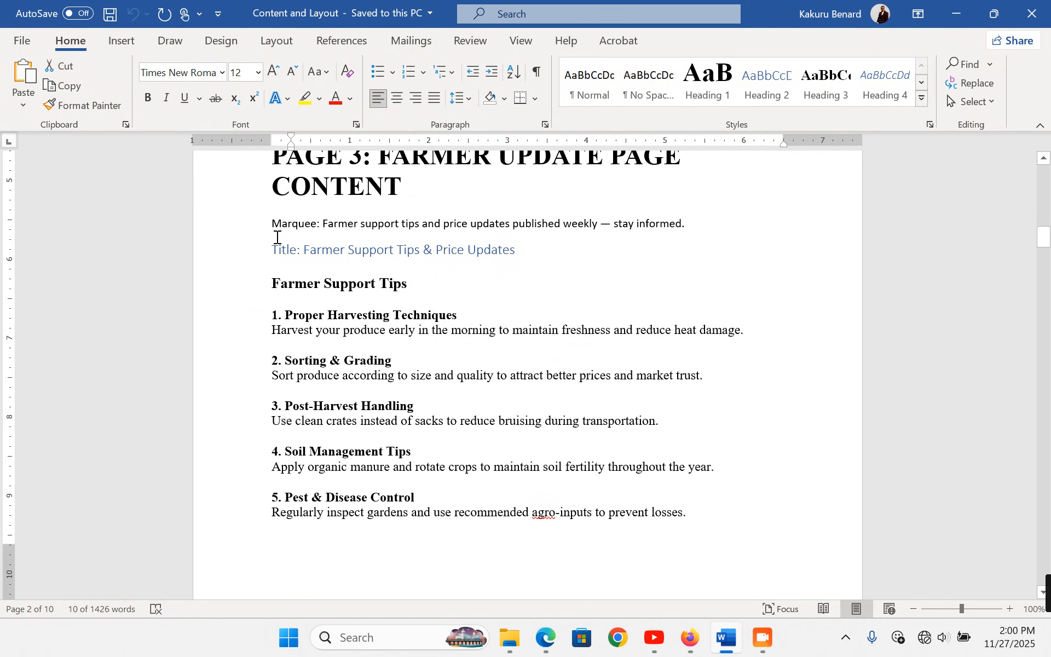
pyautogui.moveTo(323, 225); pyautogui.dragTo(691, 232)
pyautogui.hotkey('ctrl', 'c')
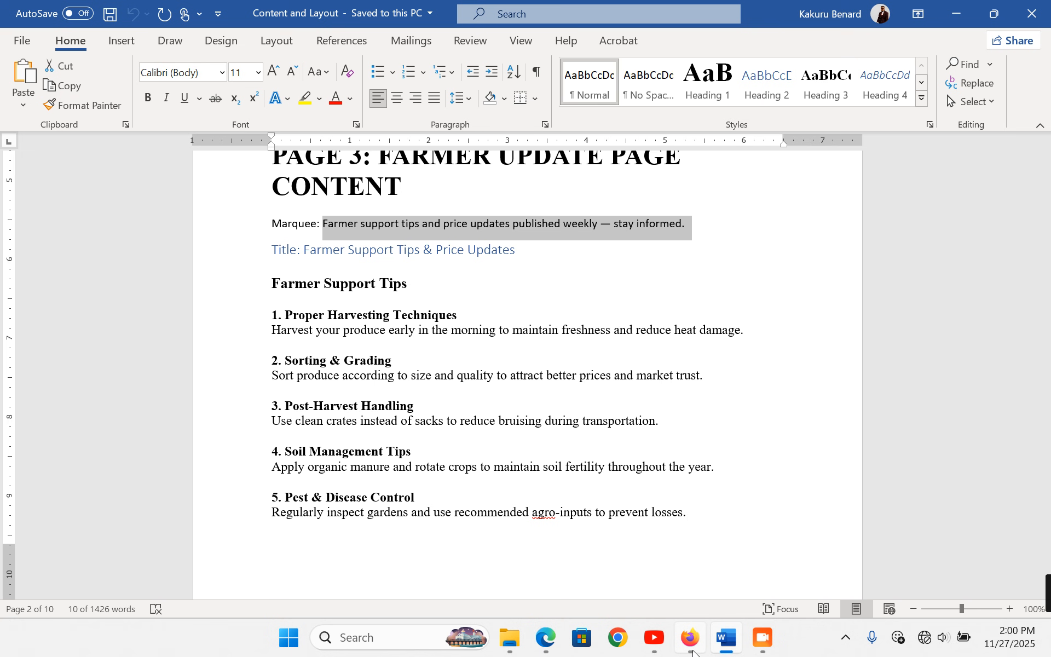
pyautogui.click(693, 651)
pyautogui.click(243, 19)
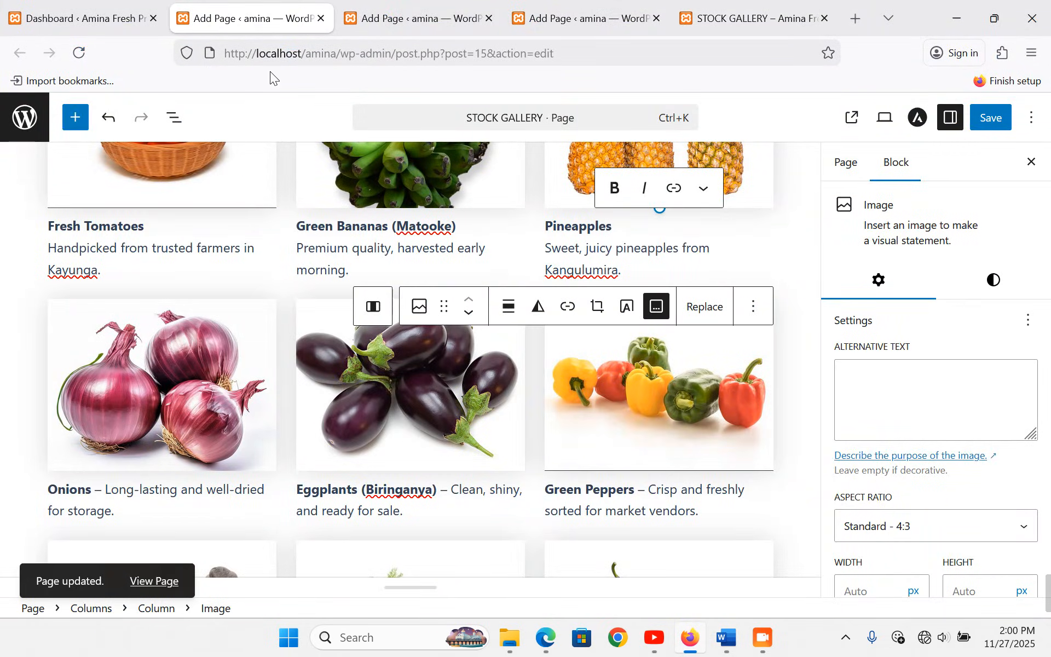
# - Close the STOCK GALLERY editor and switch the FARMER UPDATES page to the code editor
pyautogui.click(751, 19)
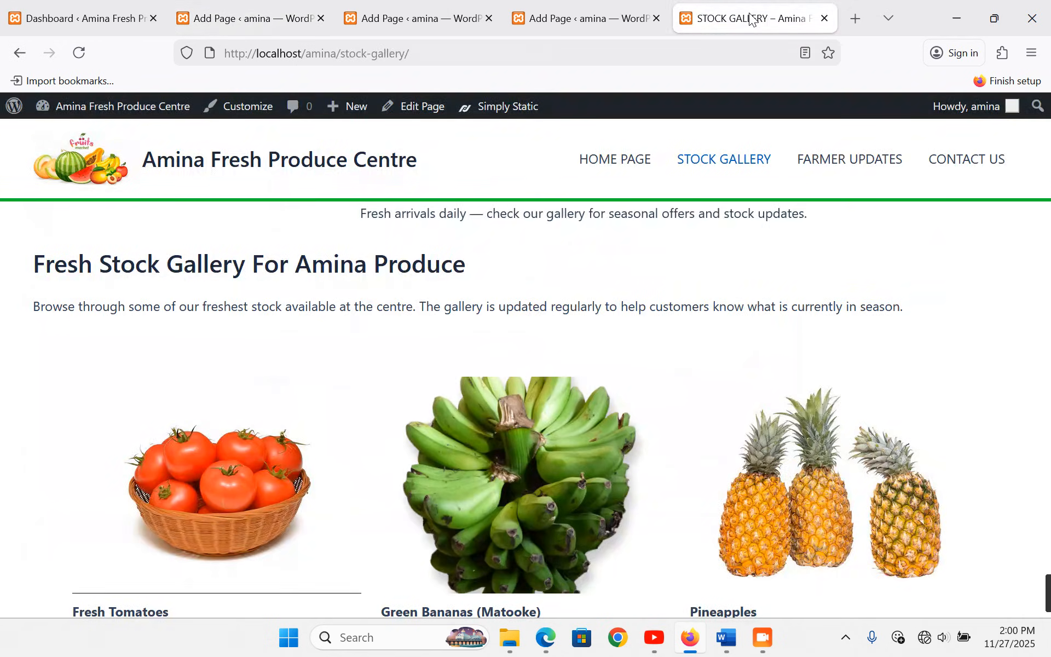
pyautogui.scroll(-3, 704, 367)
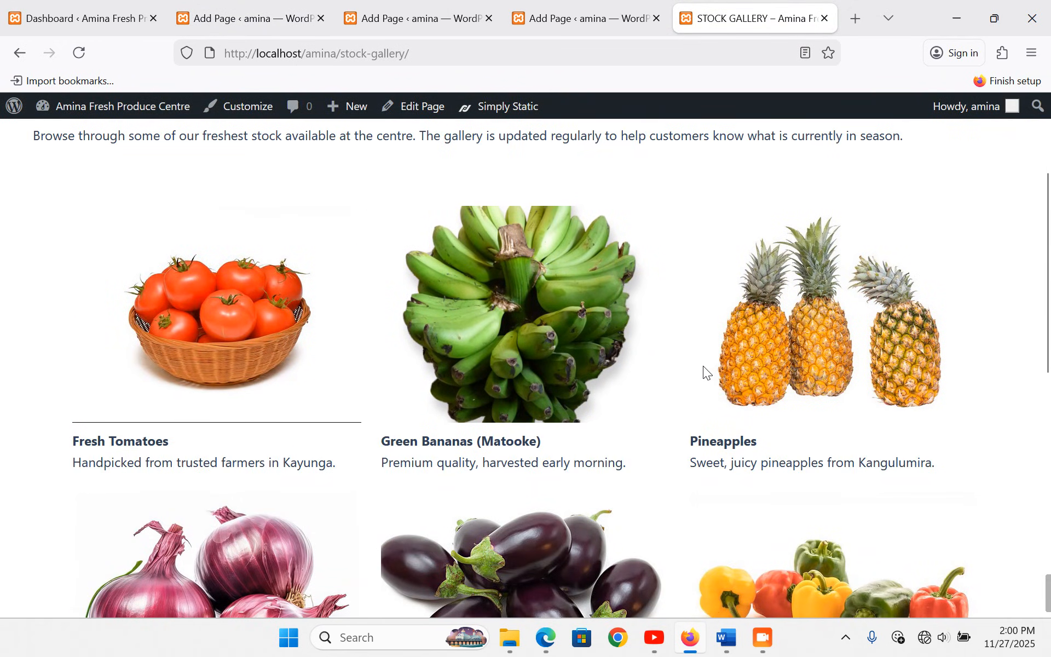
pyautogui.scroll(-2, 703, 365)
pyautogui.click(227, 18)
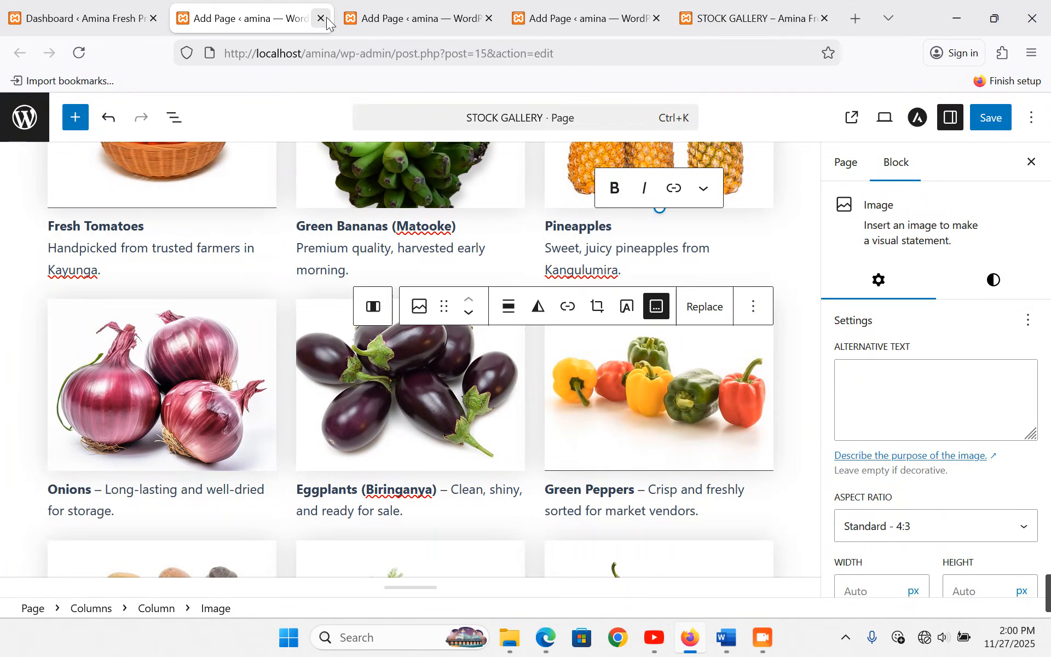
pyautogui.click(321, 18)
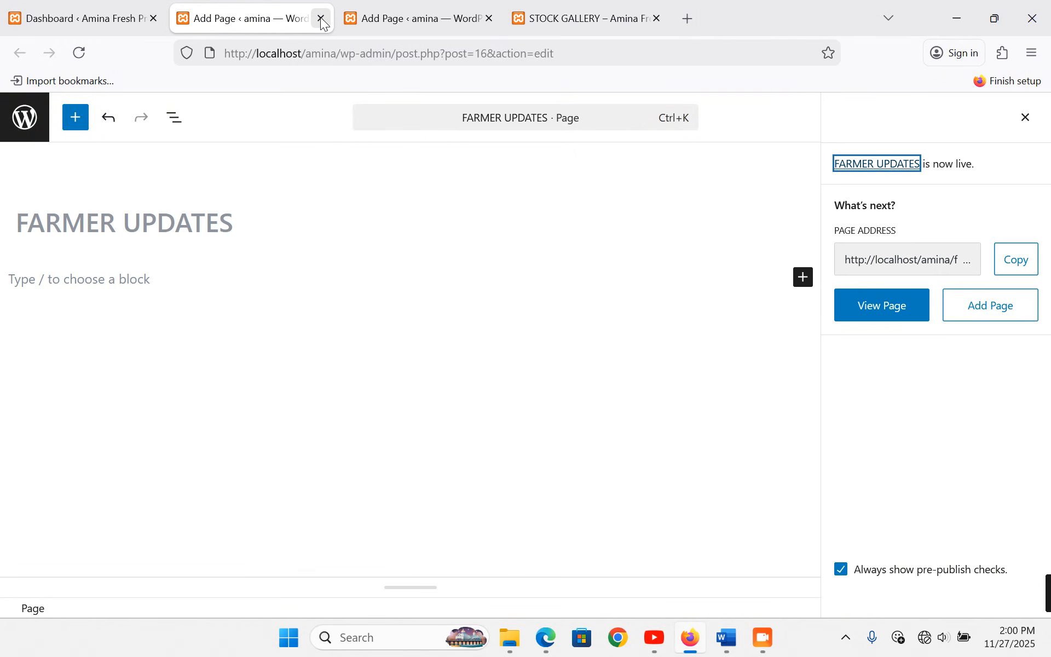
pyautogui.click(129, 277)
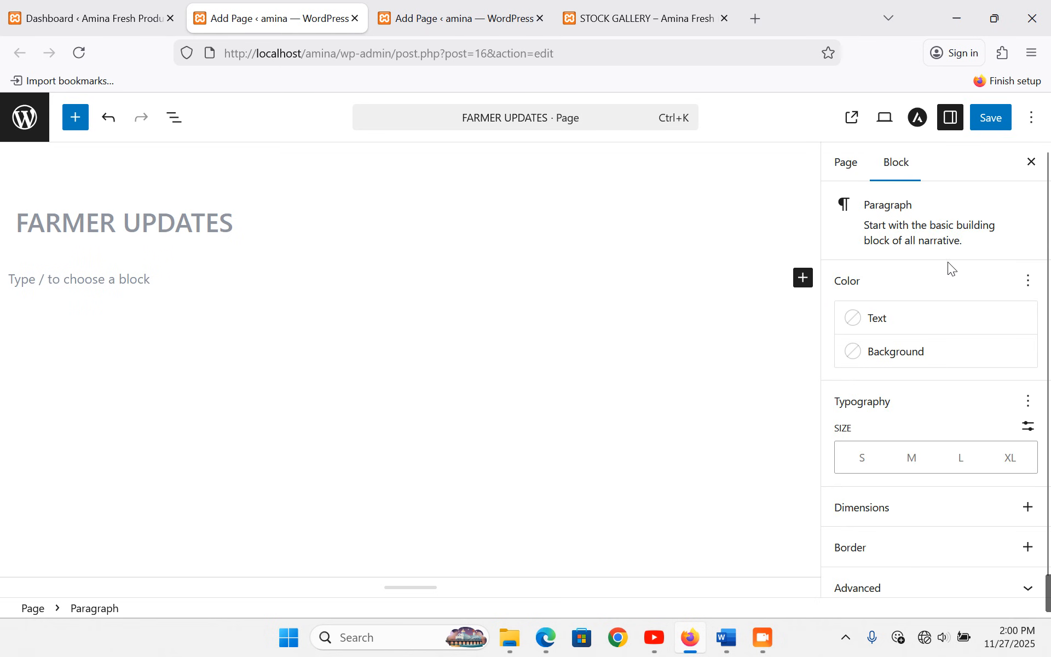
pyautogui.click(1034, 116)
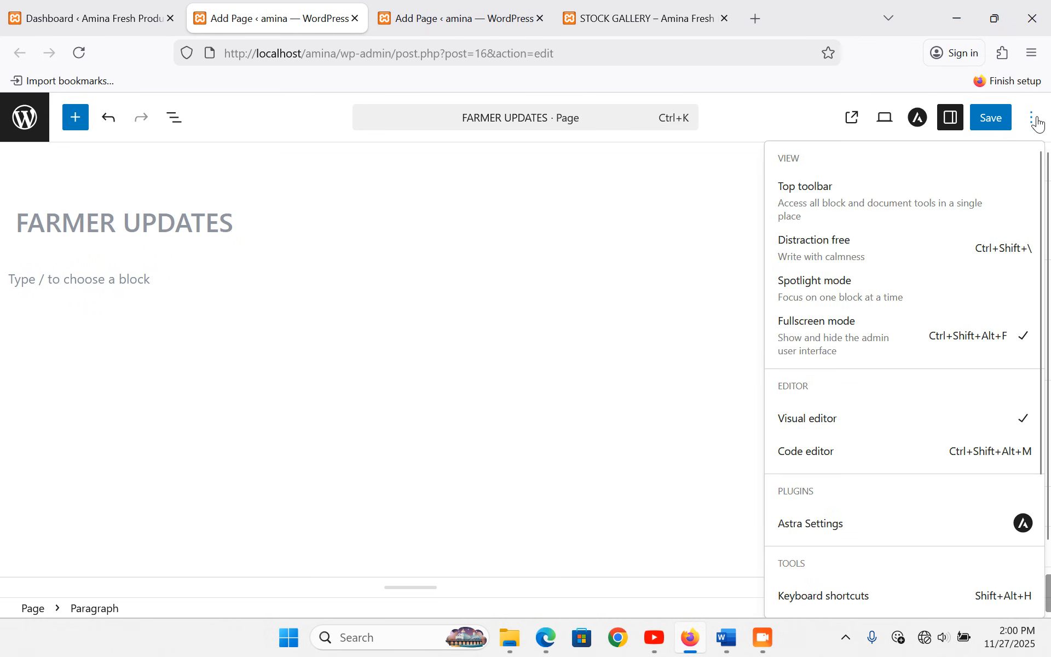
pyautogui.click(828, 458)
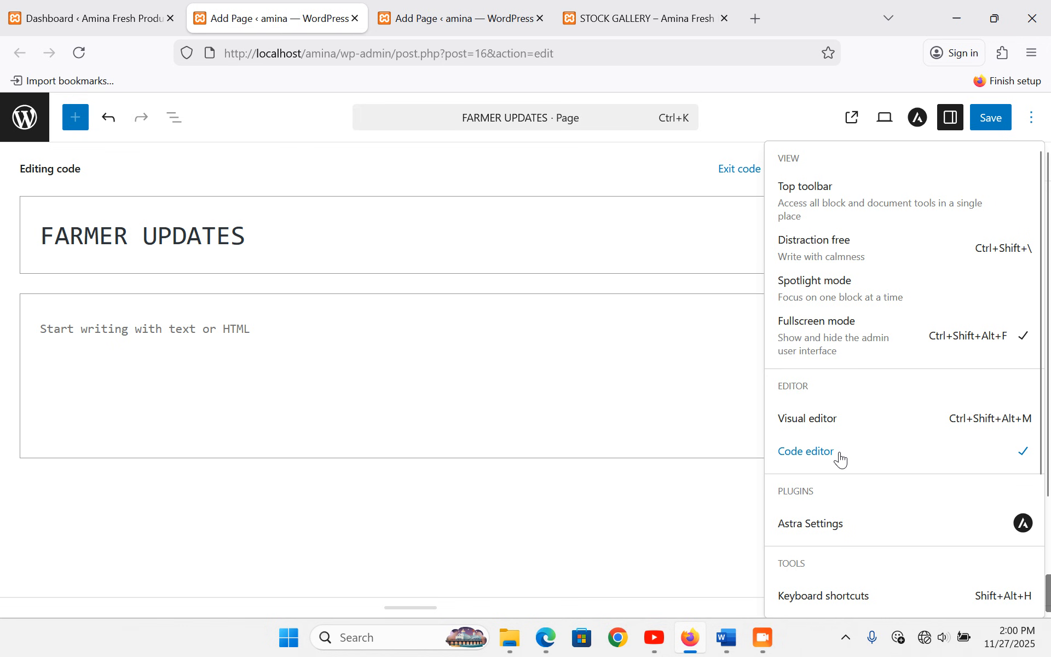
# - Paste the sentence wrapped in <marquee></marquee> tags into the page content
pyautogui.click(177, 331)
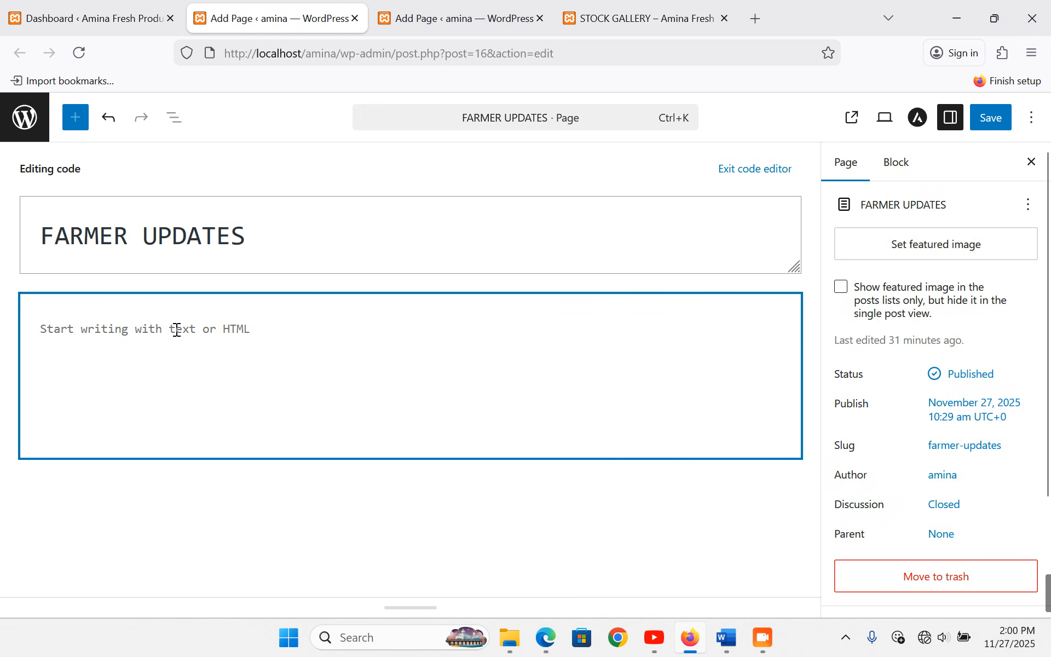
pyautogui.write('<ma')
pyautogui.write('rquee')
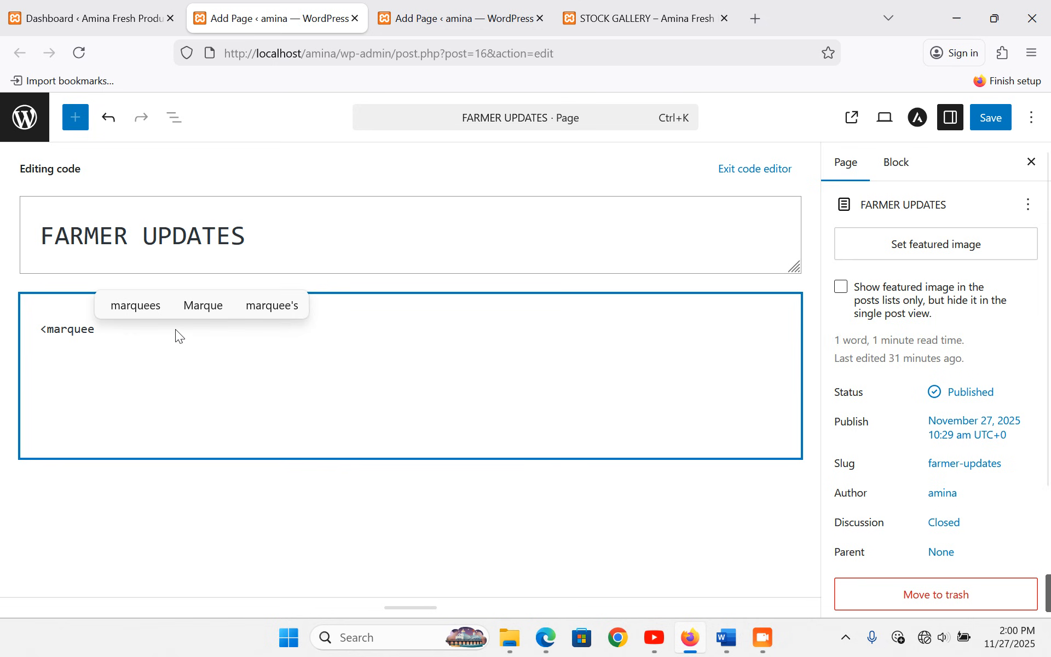
pyautogui.write('>')
pyautogui.hotkey('ctrl', 'v')
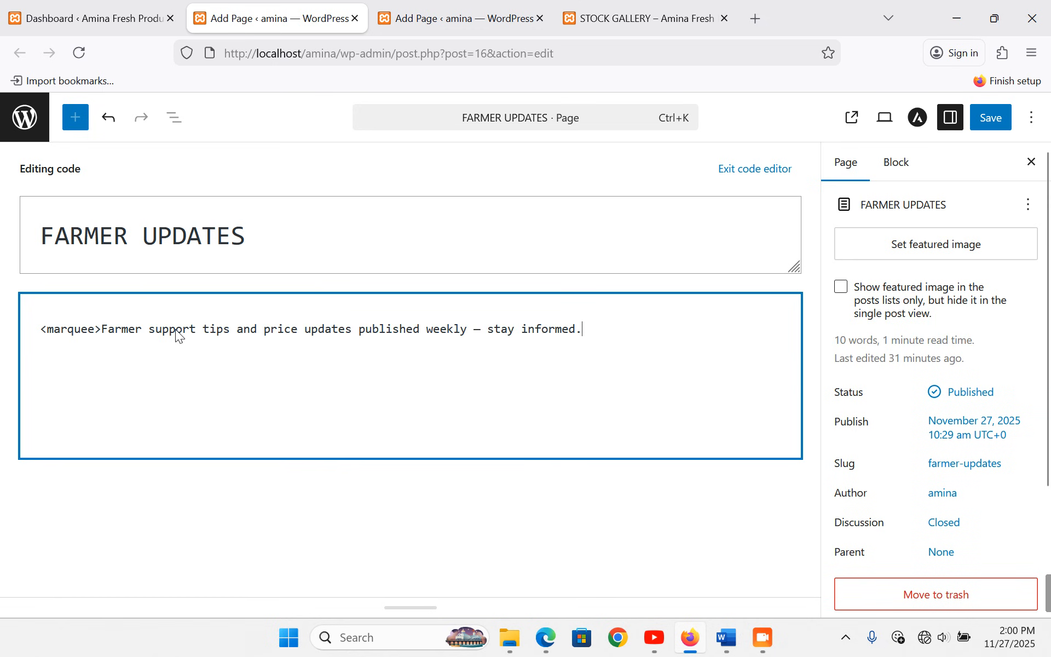
pyautogui.write('</marquee')
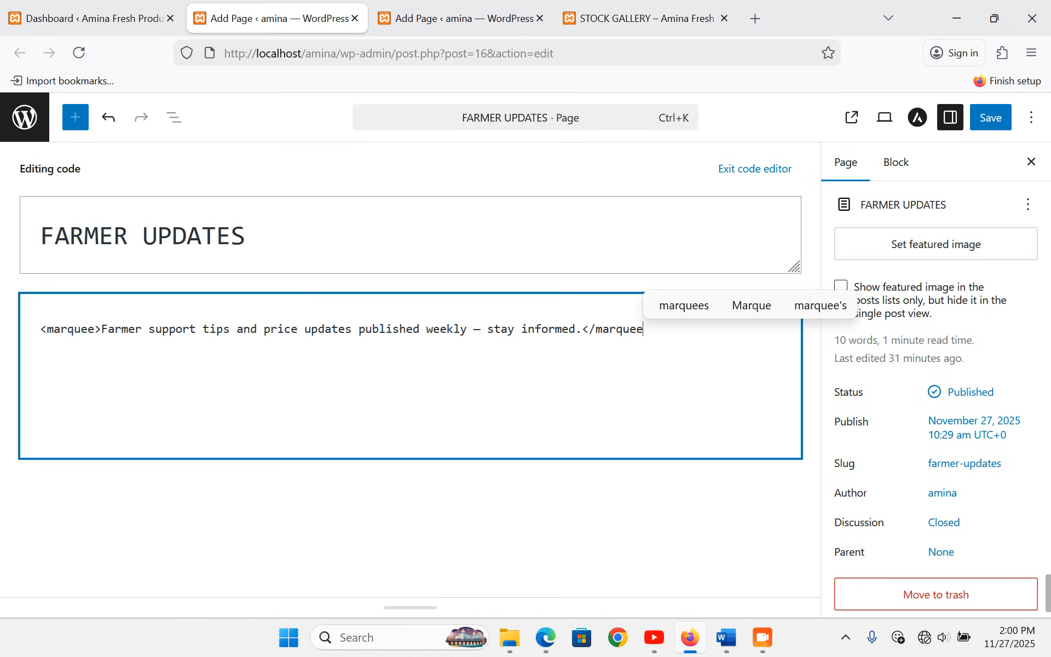
pyautogui.write('>')
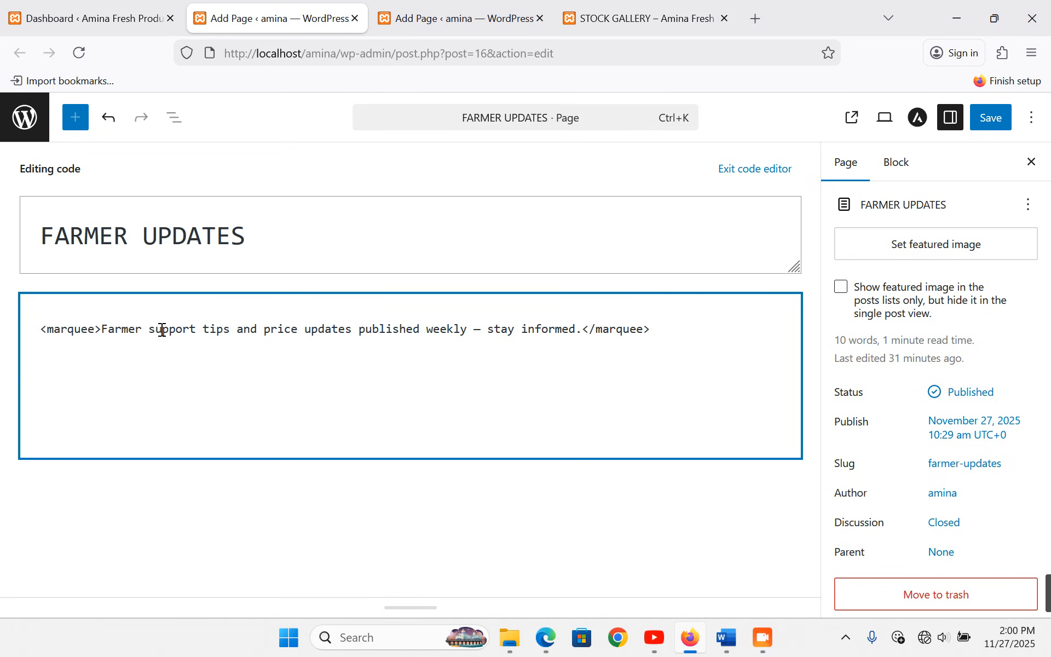
# - Add an empty paragraph below the marquee and copy the Farmer Support Tips items 1–5 from Word
pyautogui.click(740, 168)
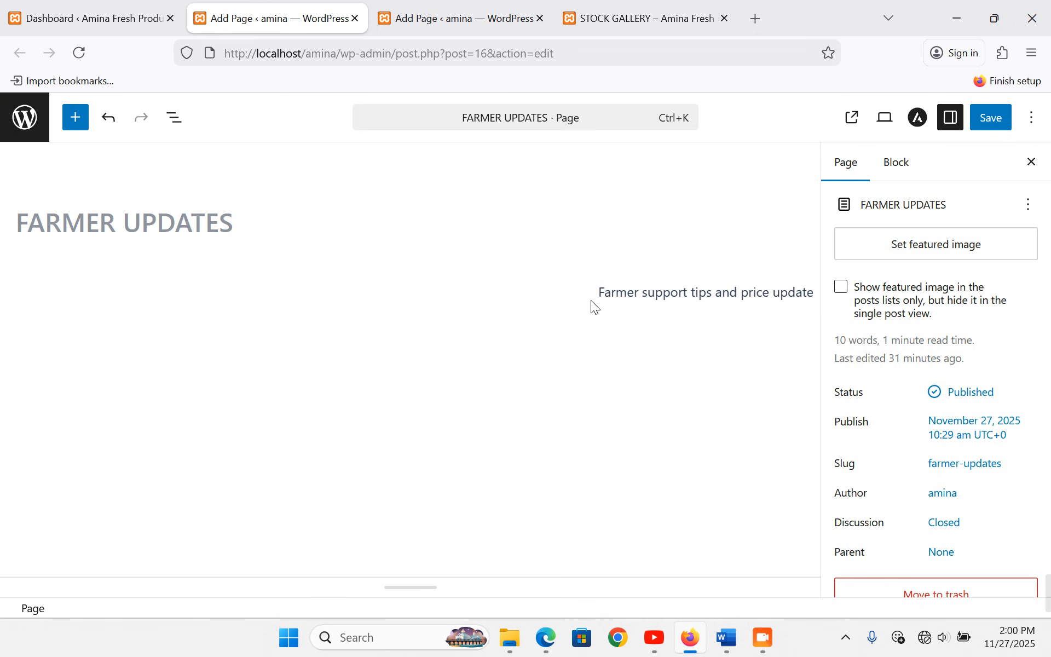
pyautogui.click(577, 338)
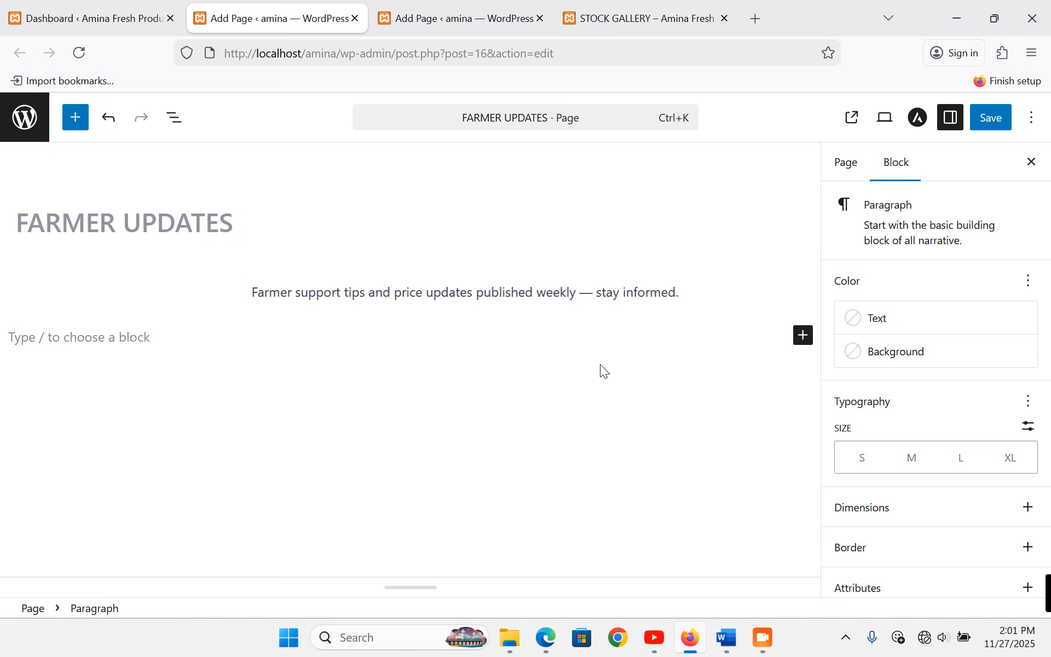
pyautogui.click(729, 641)
pyautogui.moveTo(222, 290); pyautogui.dragTo(320, 526)
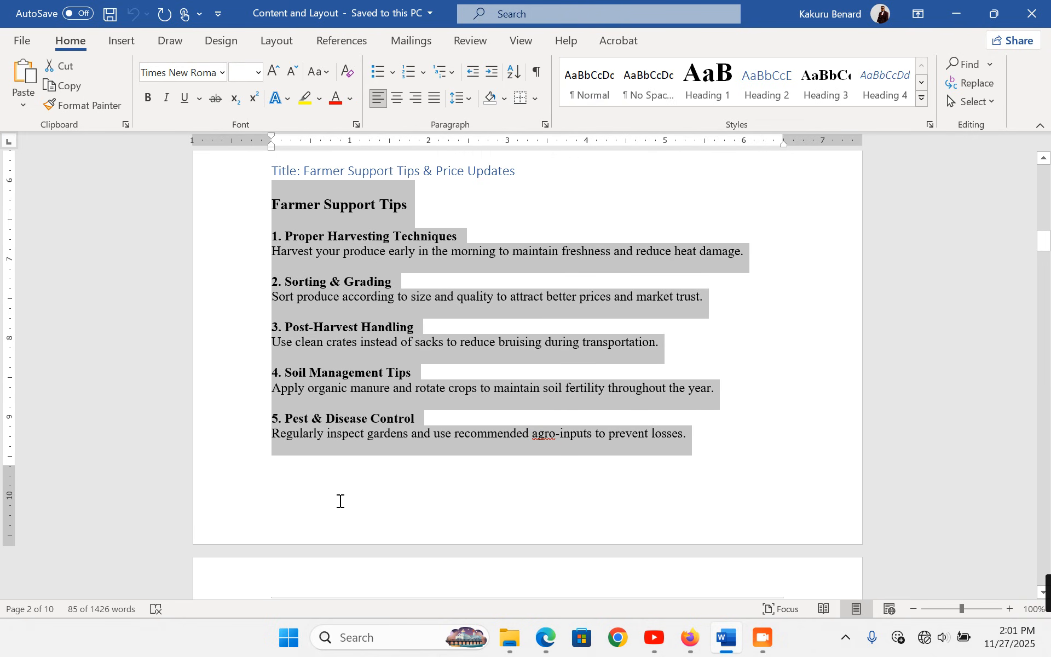
pyautogui.scroll(-4, 335, 498)
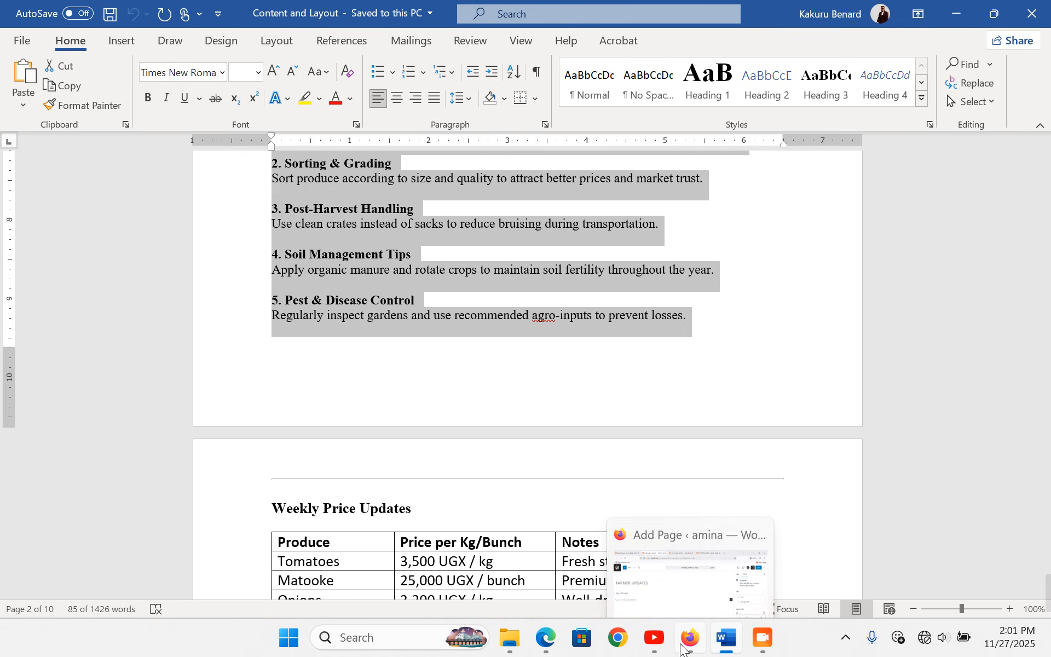
pyautogui.click(679, 637)
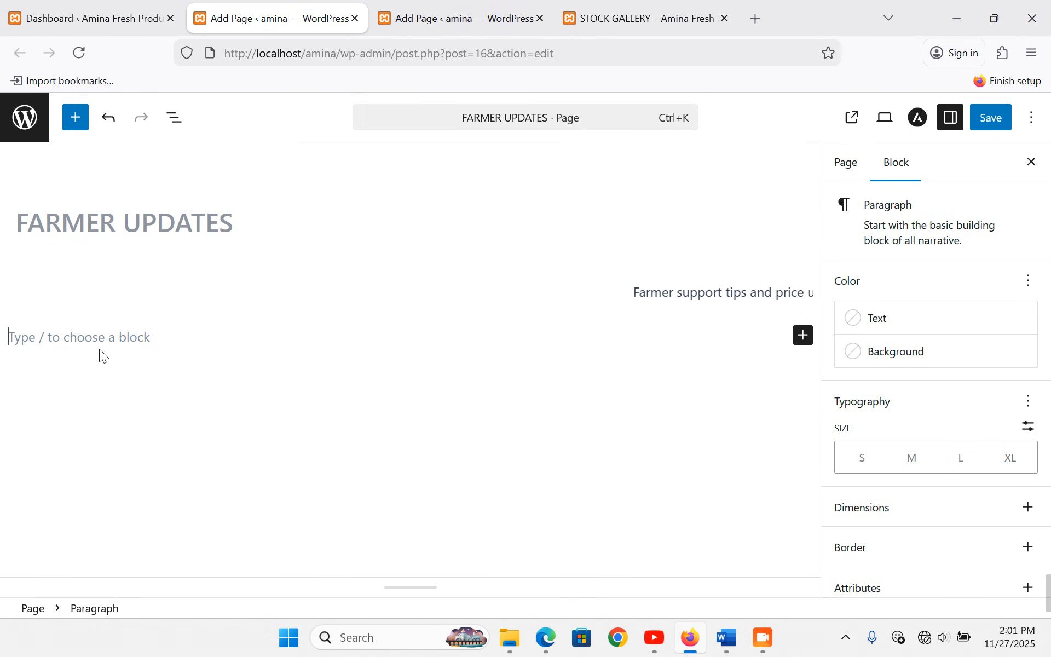
# - Type 'Farmer Support Tips and Weekly Updates' and convert it to a heading
pyautogui.write('Far')
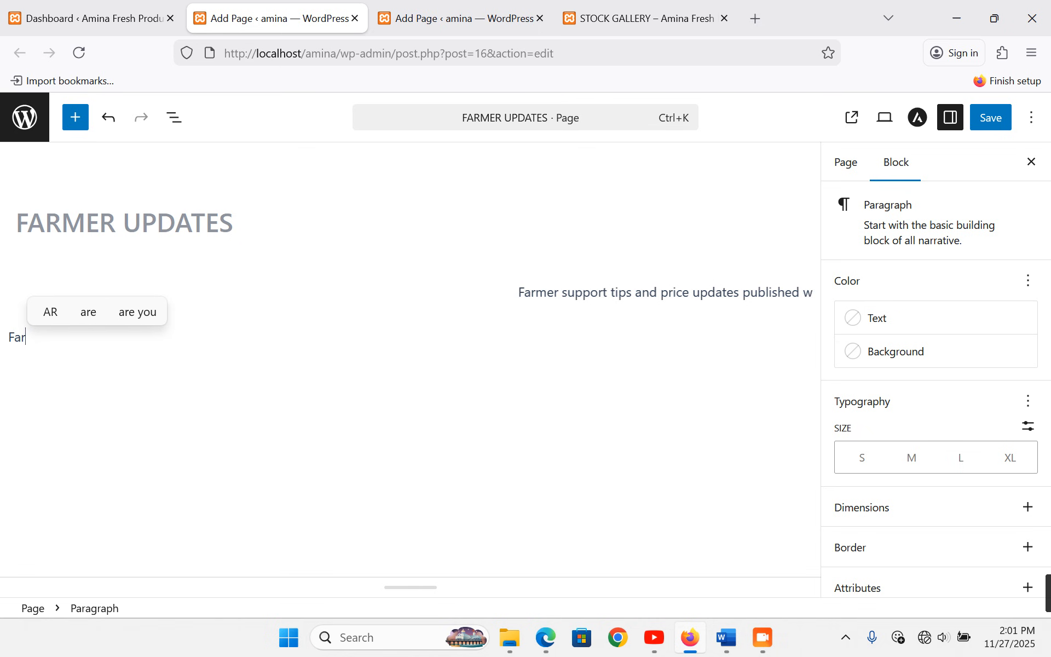
pyautogui.write('mer Su')
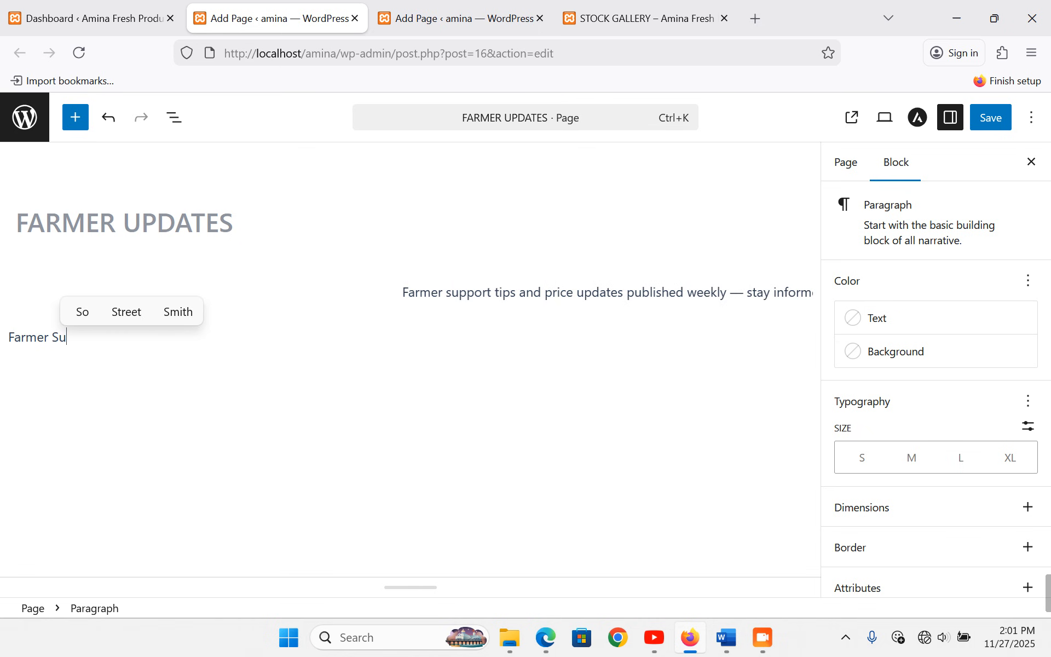
pyautogui.write('pport ')
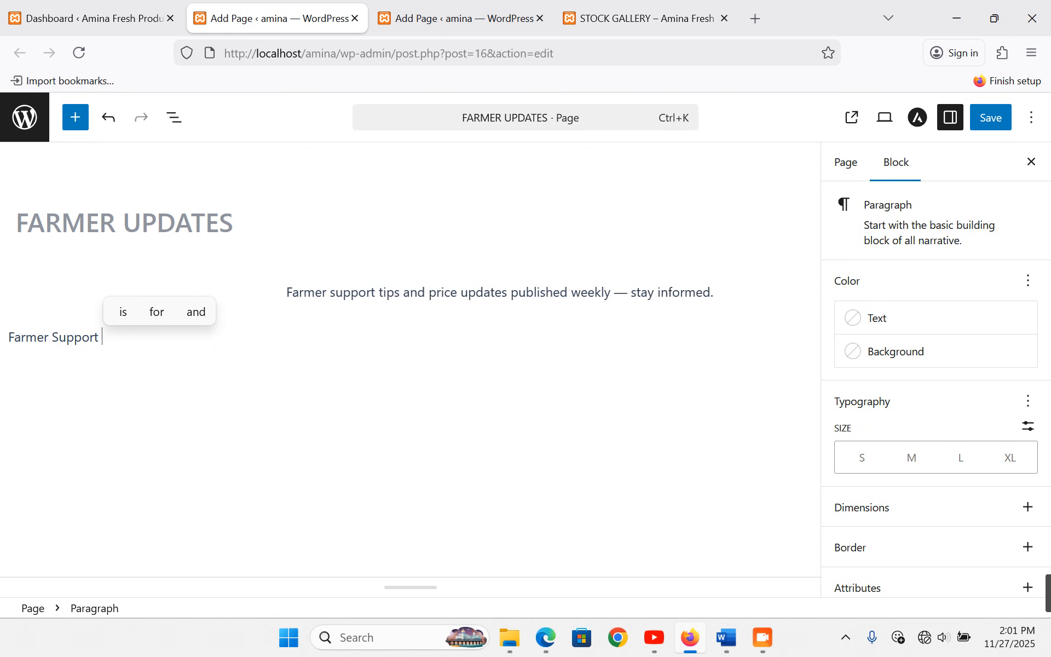
pyautogui.write('Tips and ')
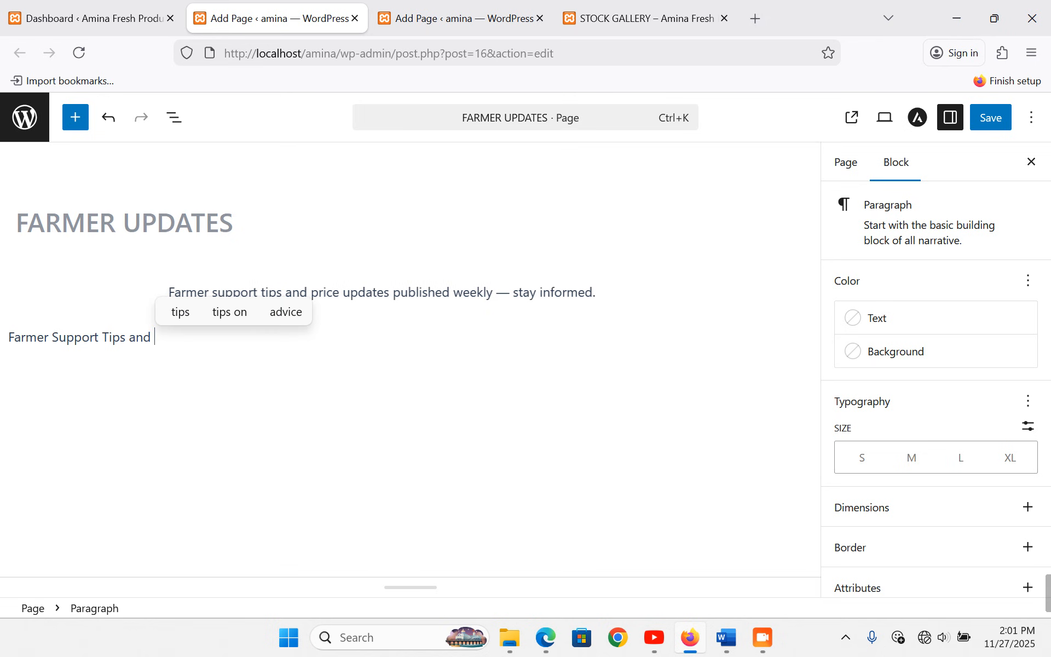
pyautogui.write('Weekly ')
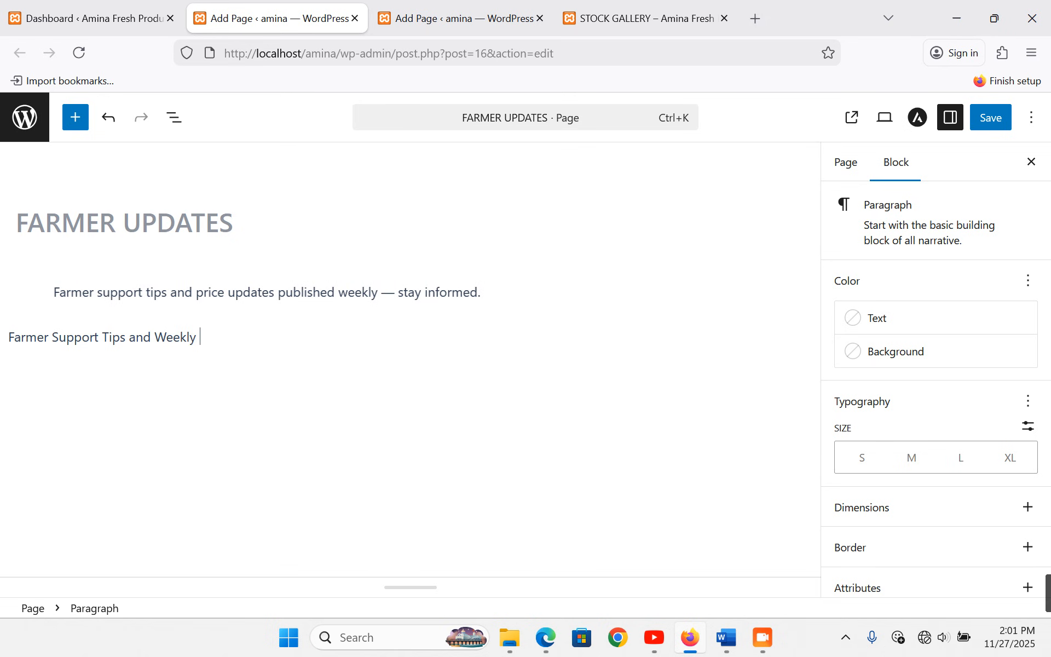
pyautogui.write('Updates')
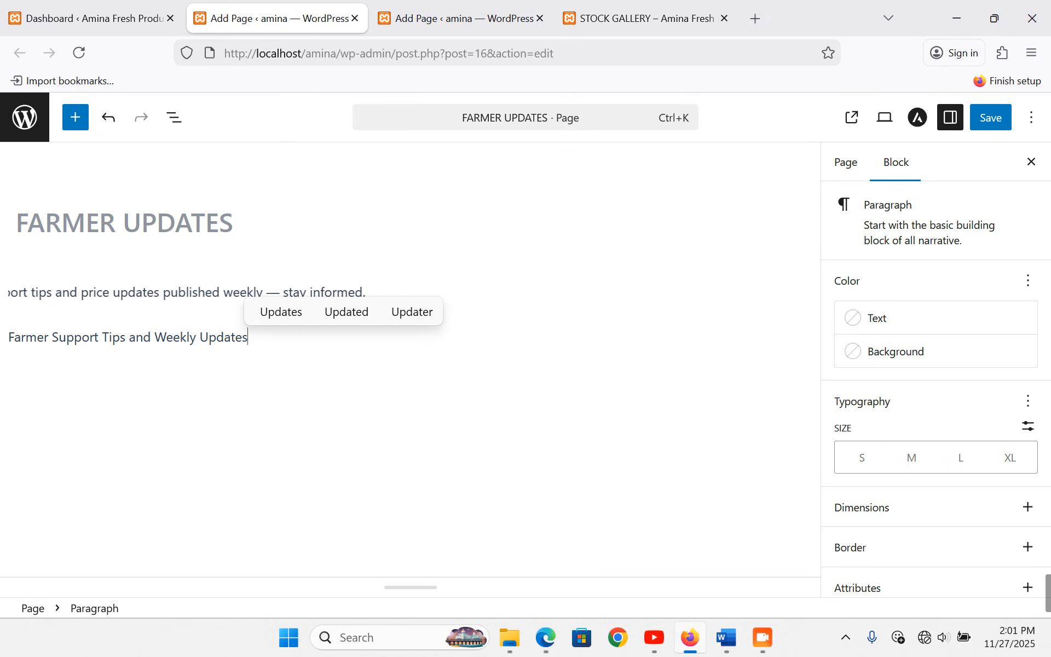
pyautogui.press('Return')
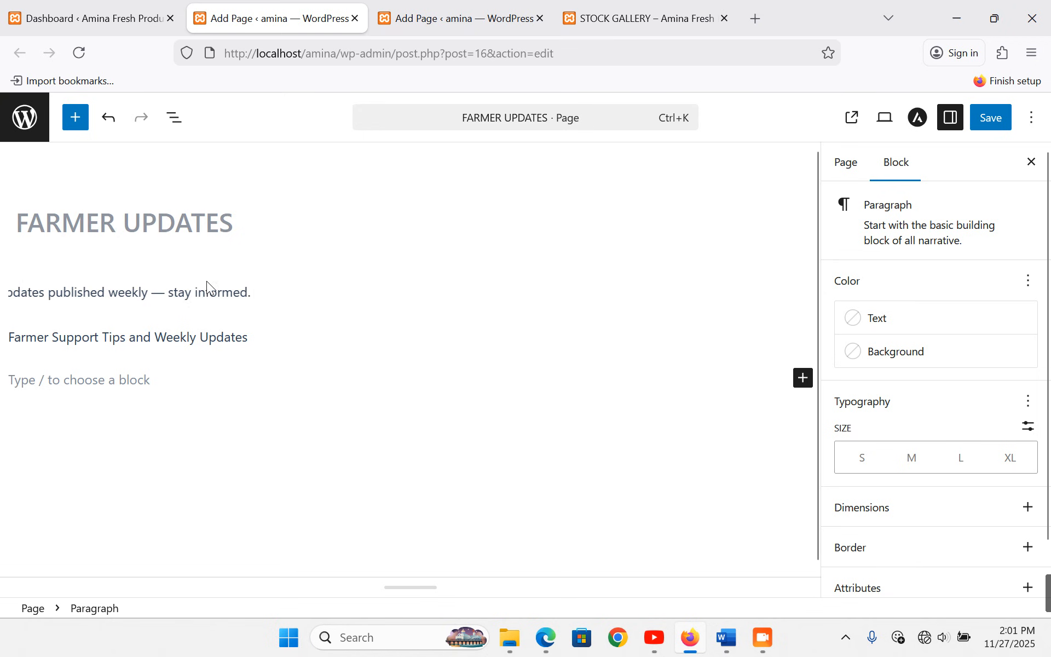
pyautogui.tripleClick(192, 337)
pyautogui.click(31, 305)
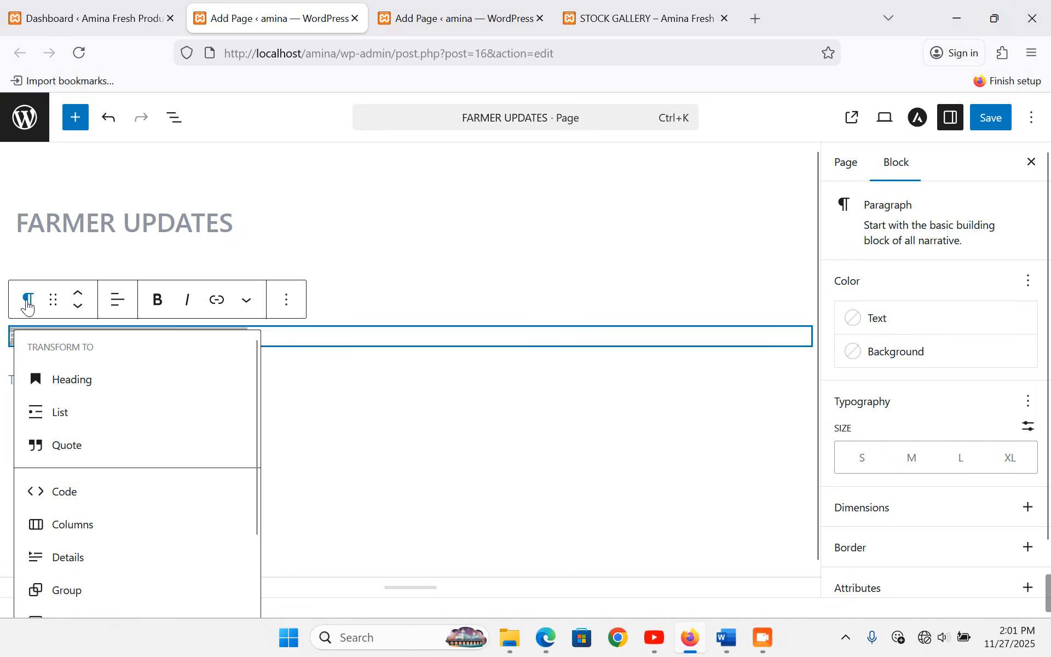
pyautogui.click(68, 379)
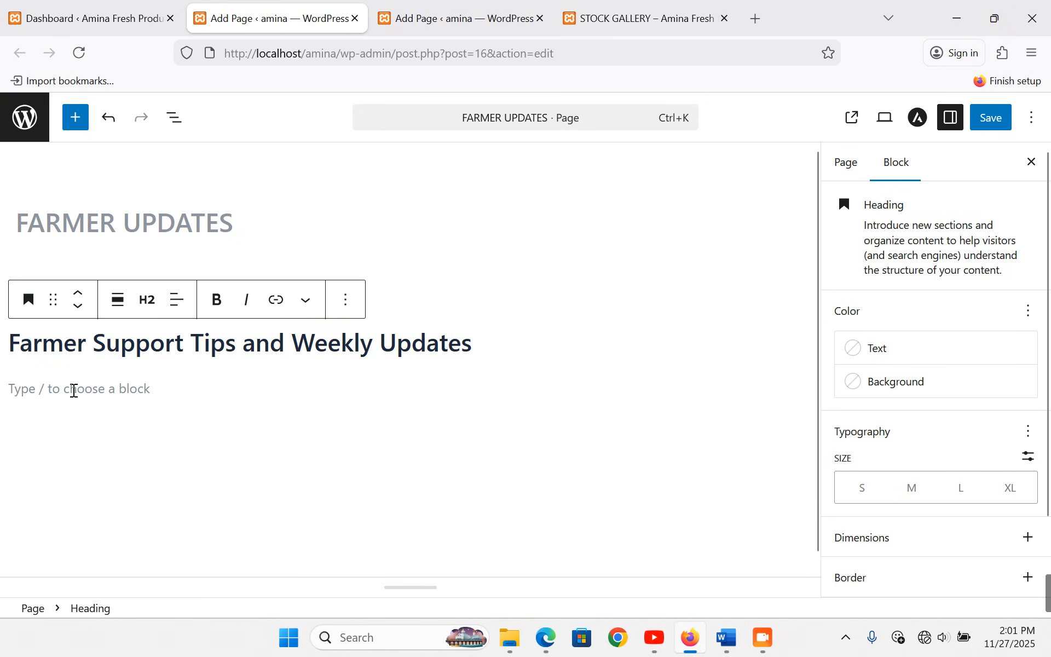
pyautogui.click(74, 390)
pyautogui.click(803, 388)
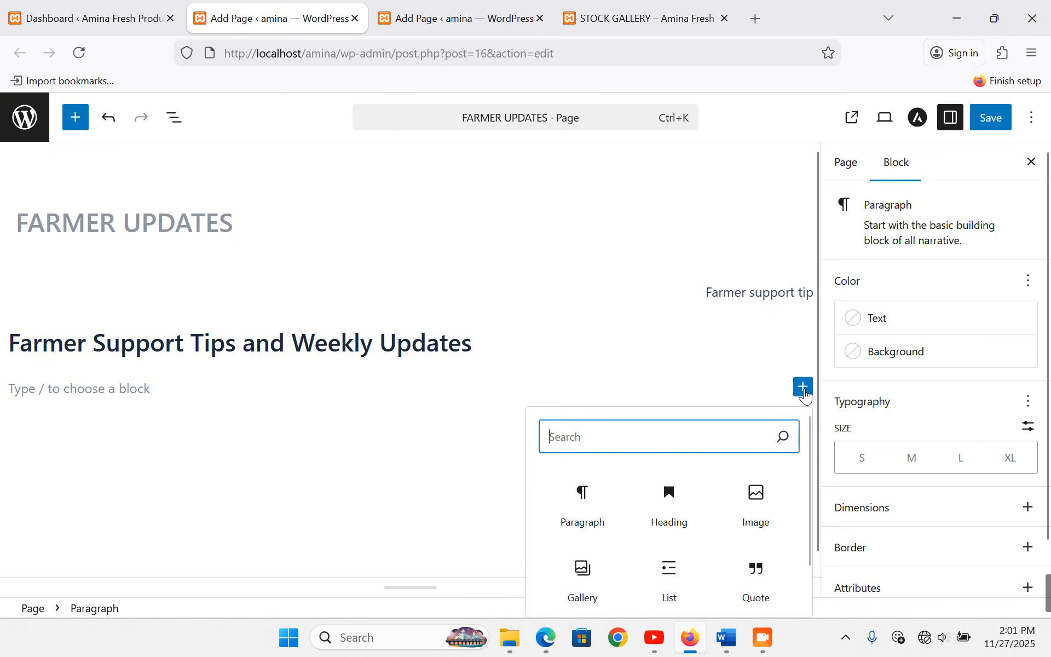
# - Insert a 50/50 Columns block under the heading
pyautogui.write('colu')
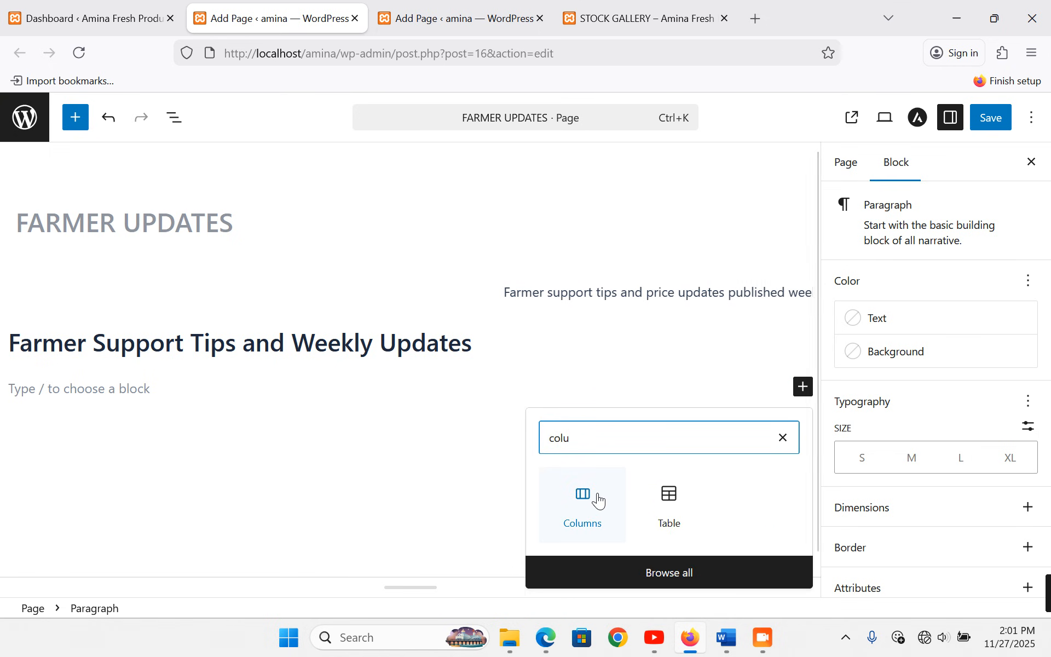
pyautogui.click(598, 500)
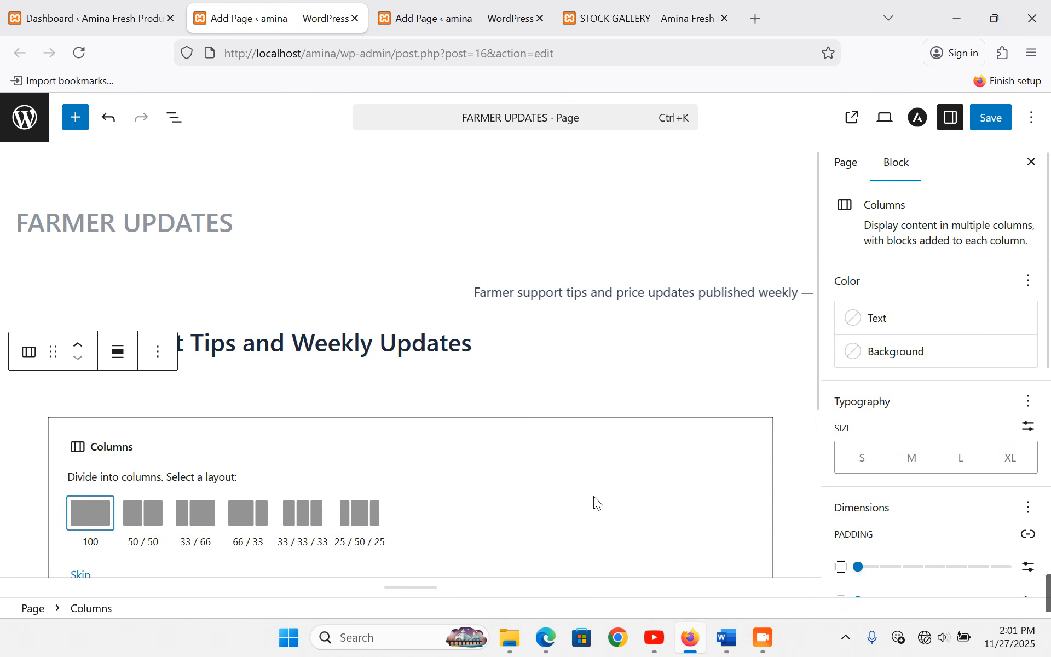
pyautogui.click(144, 513)
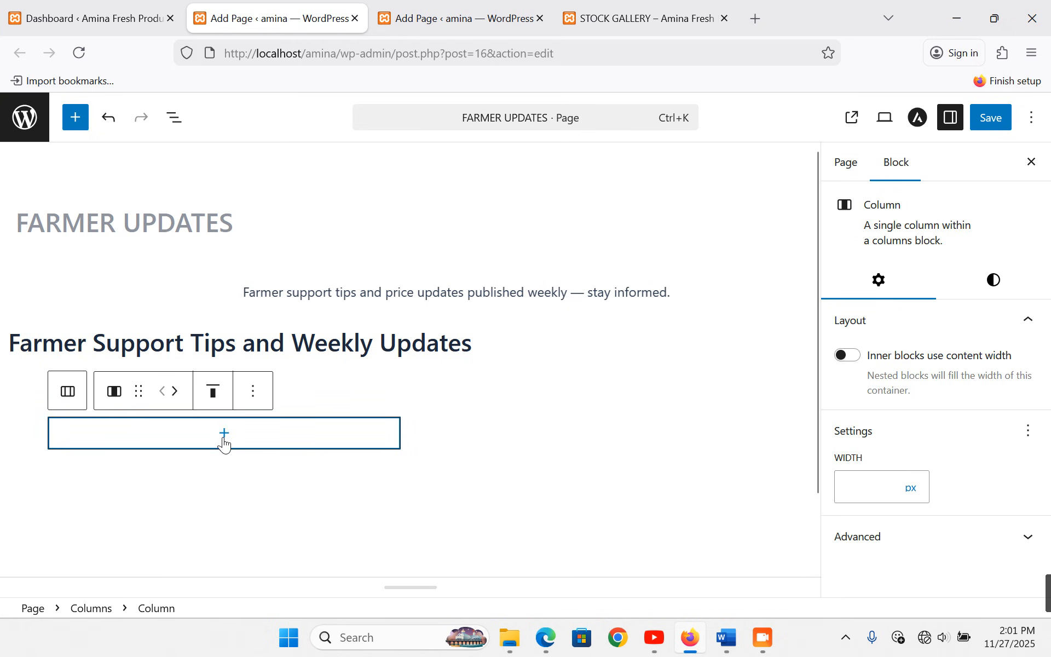
# - Paste the Farmer Support Tips text with its five numbered tips into the left column
pyautogui.scroll(-2, 298, 437)
pyautogui.click(223, 354)
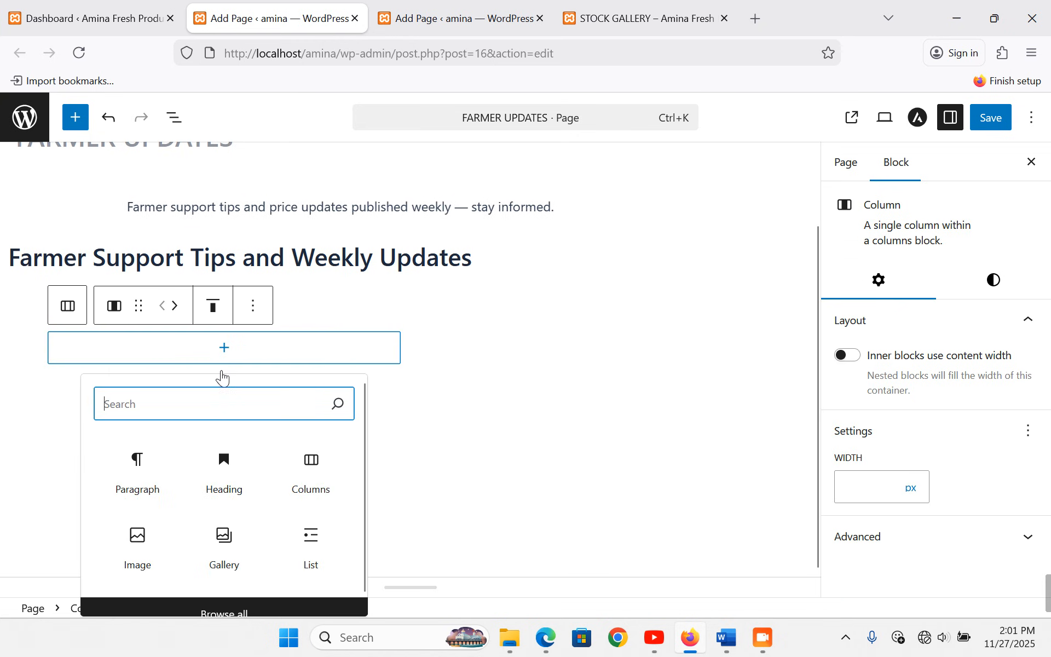
pyautogui.click(167, 474)
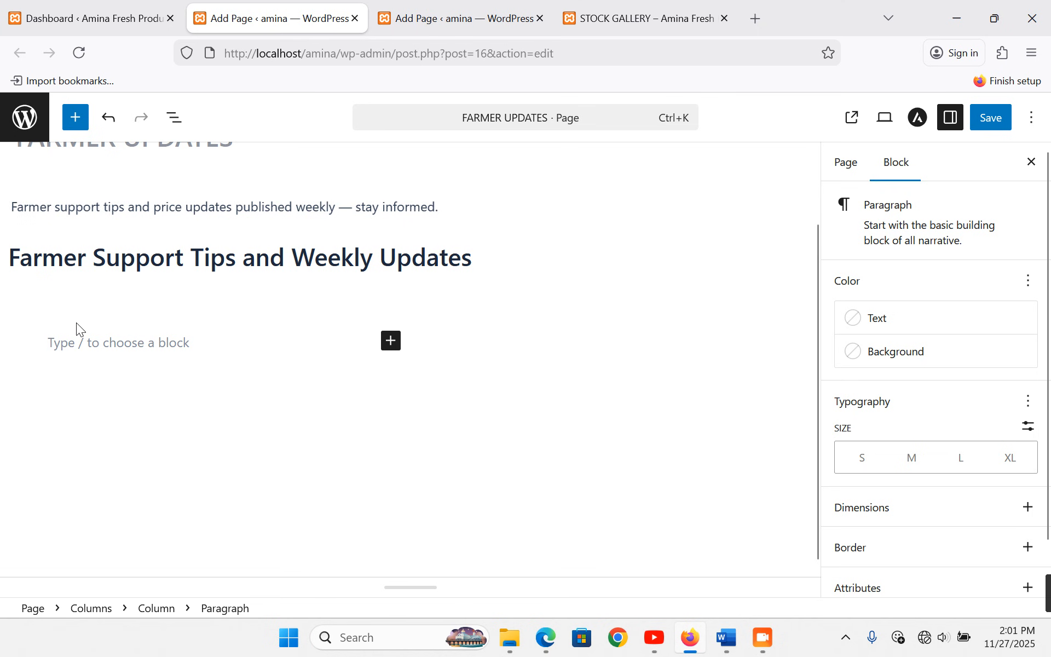
pyautogui.hotkey('ctrl', 'v')
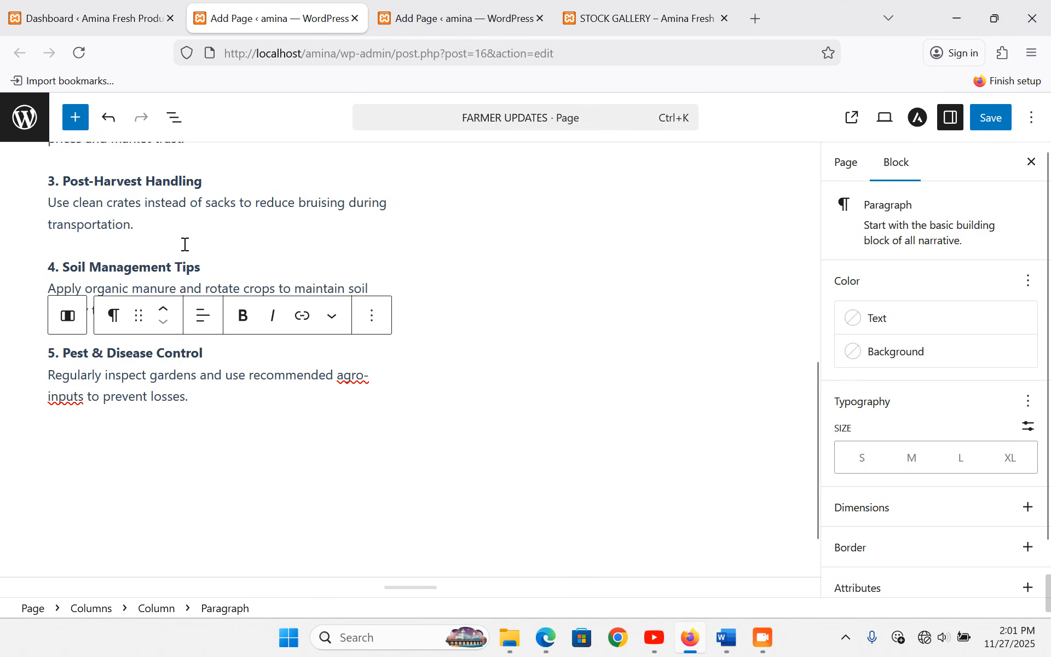
pyautogui.scroll(5, 169, 250)
pyautogui.scroll(2, 178, 246)
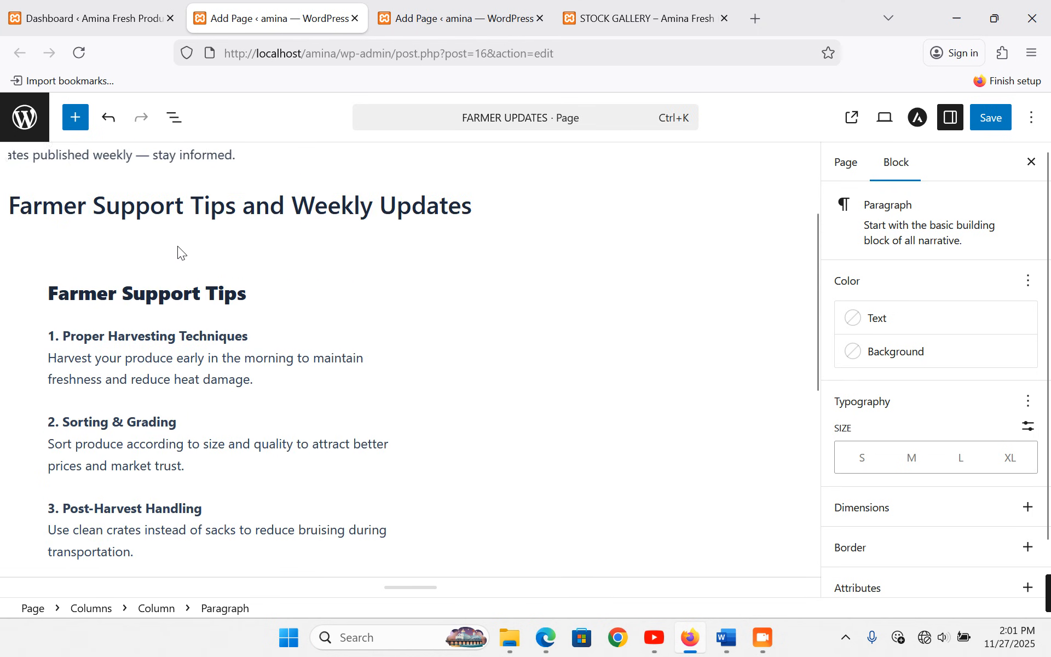
pyautogui.doubleClick(171, 296)
pyautogui.click(225, 431)
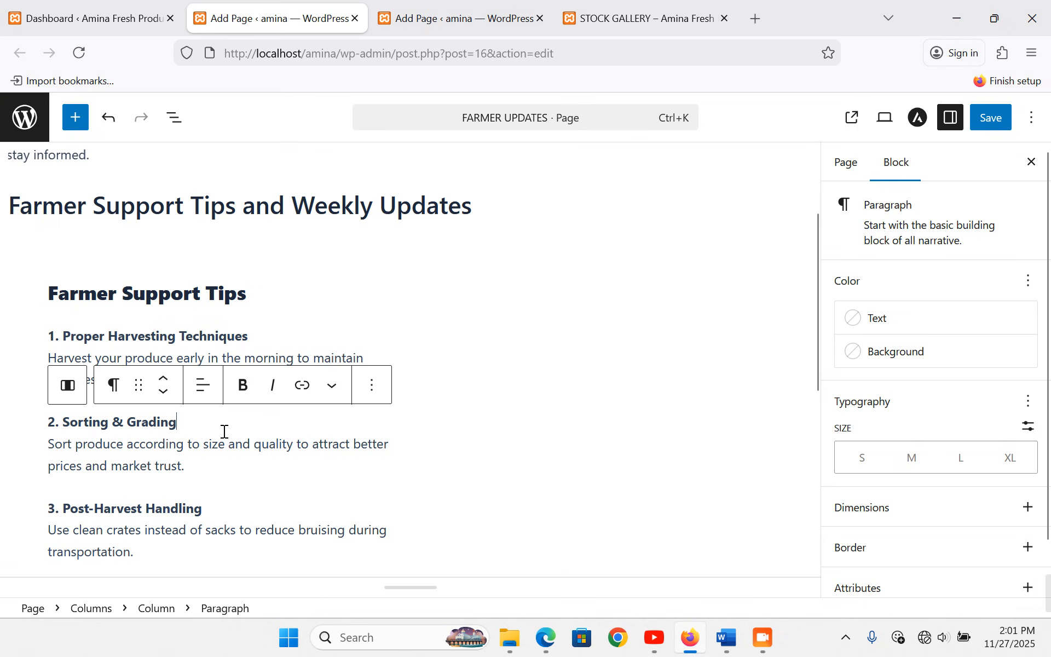
pyautogui.click(518, 343)
# - Upload the Farmer support tips on pineapples photo into a right-column Image block and save
pyautogui.click(597, 296)
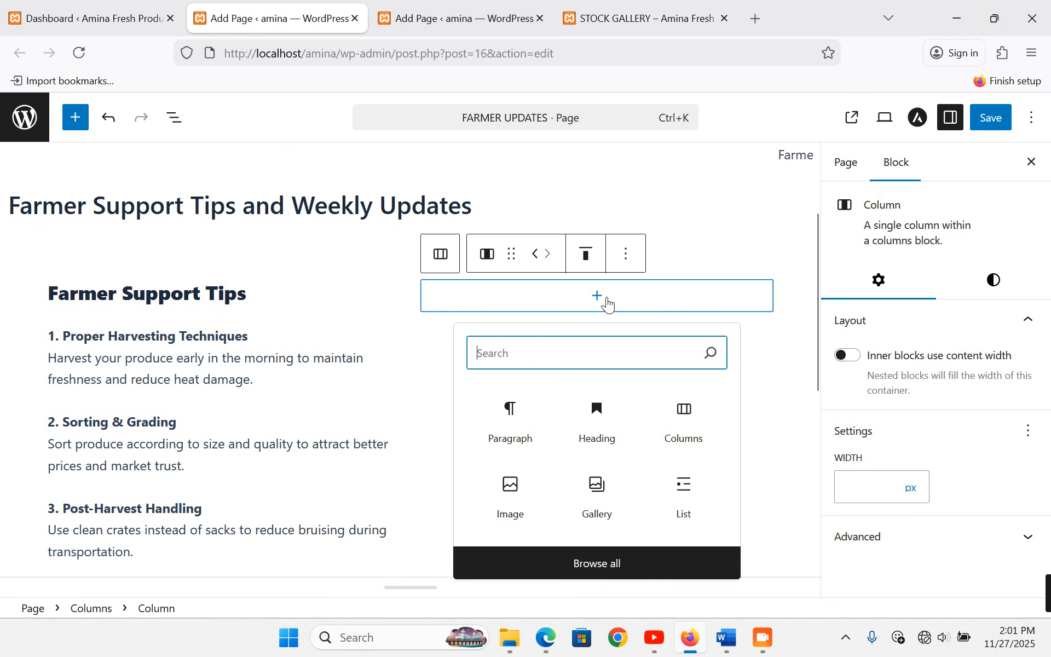
pyautogui.click(511, 486)
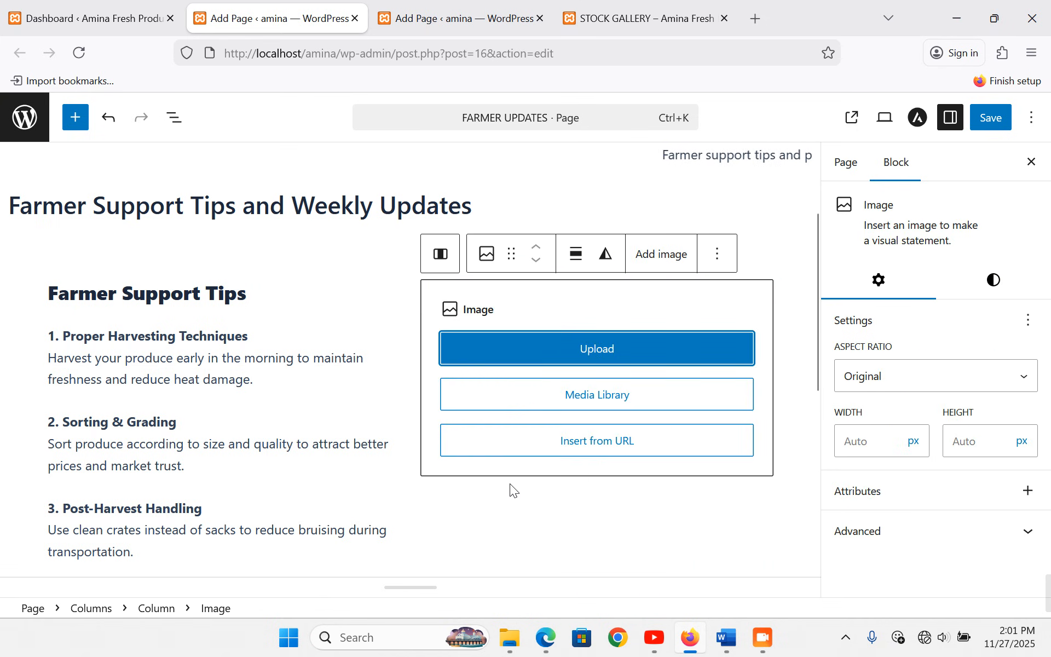
pyautogui.click(582, 408)
pyautogui.click(100, 184)
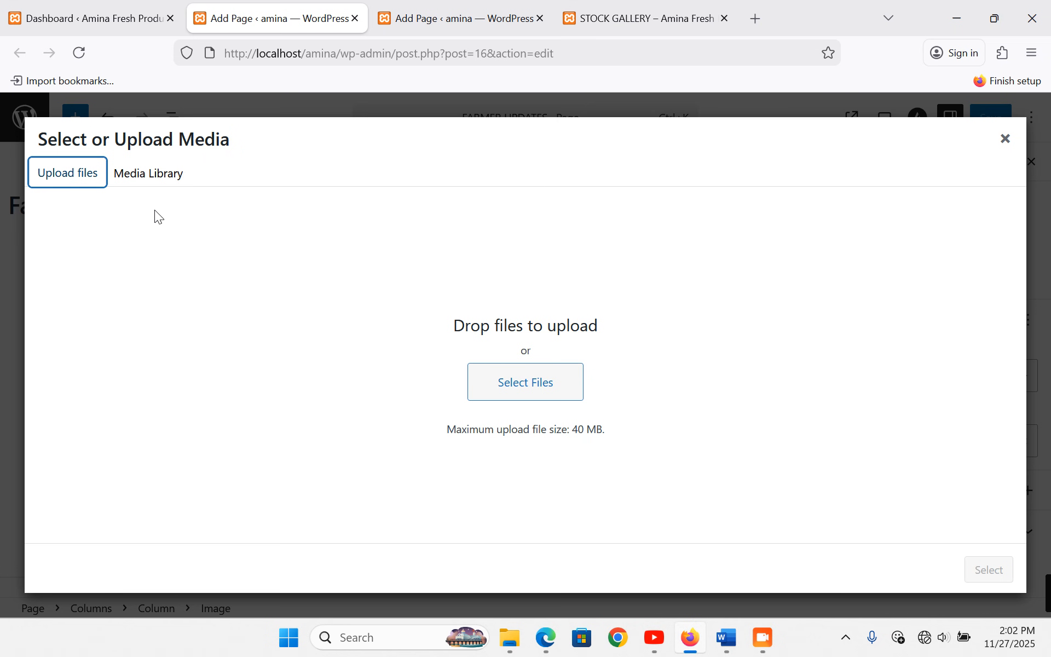
pyautogui.click(516, 382)
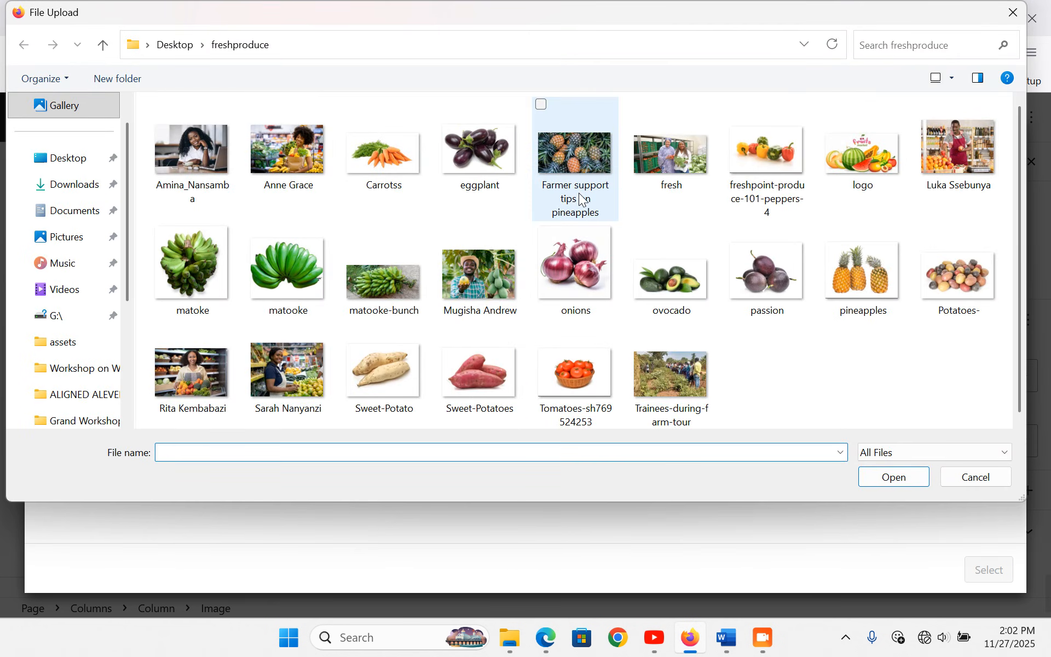
pyautogui.doubleClick(583, 150)
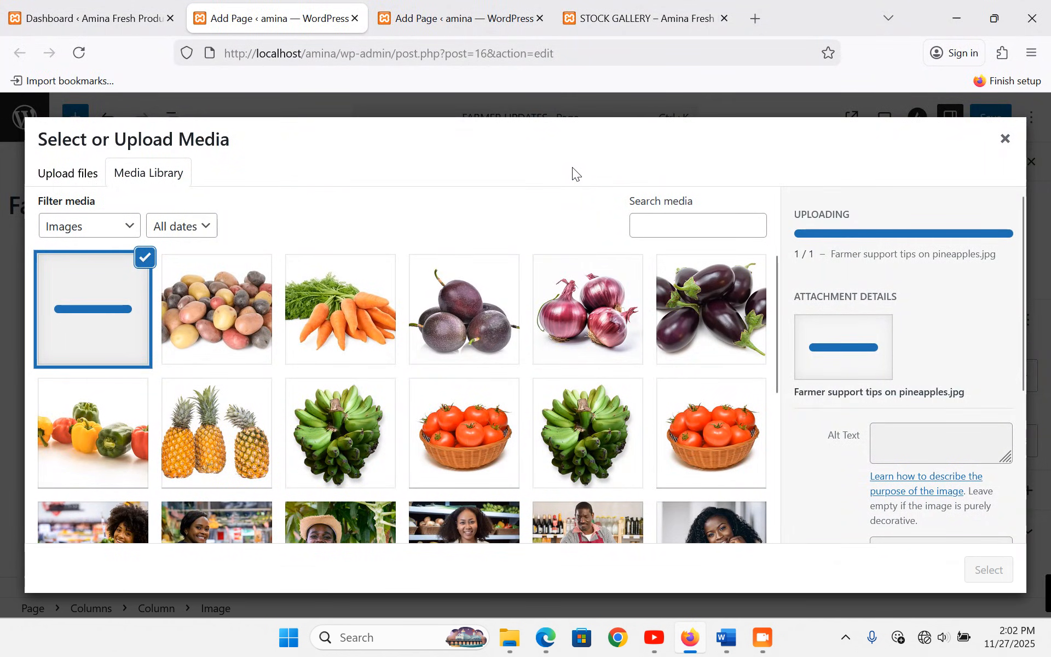
pyautogui.click(990, 569)
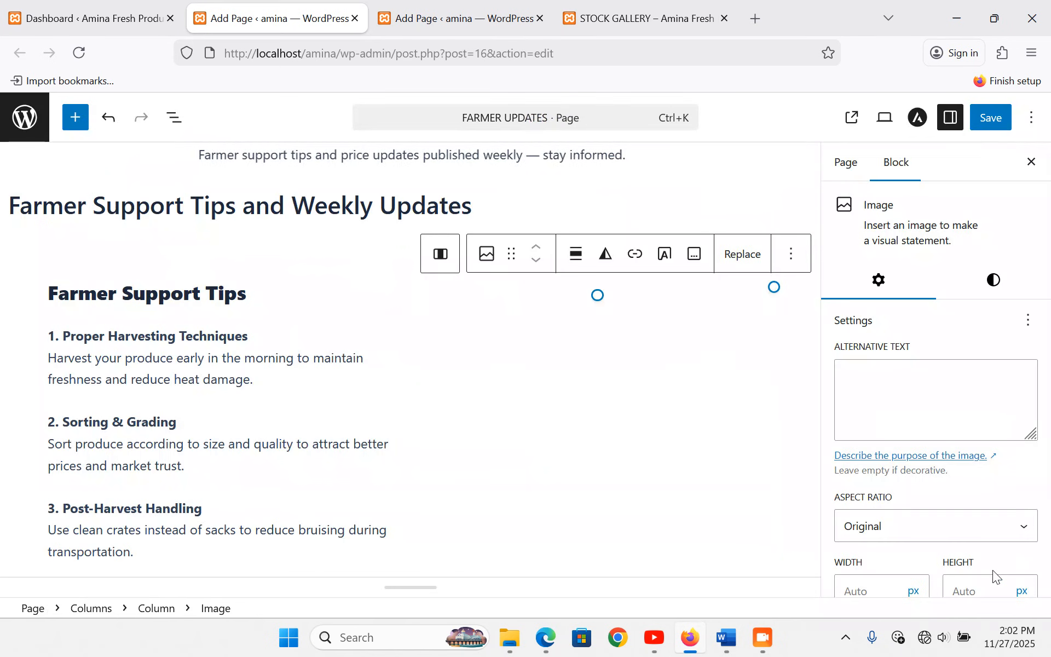
pyautogui.click(987, 127)
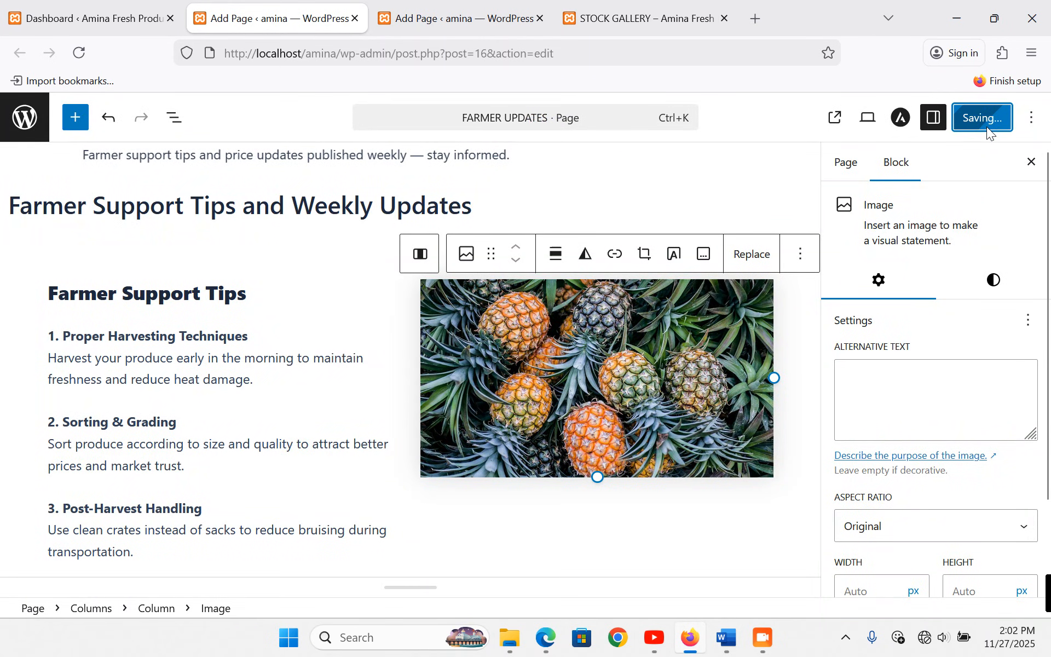
# - Review the live Farmer Updates page, then return to the Contact Us editor
pyautogui.click(637, 6)
pyautogui.scroll(5, 864, 330)
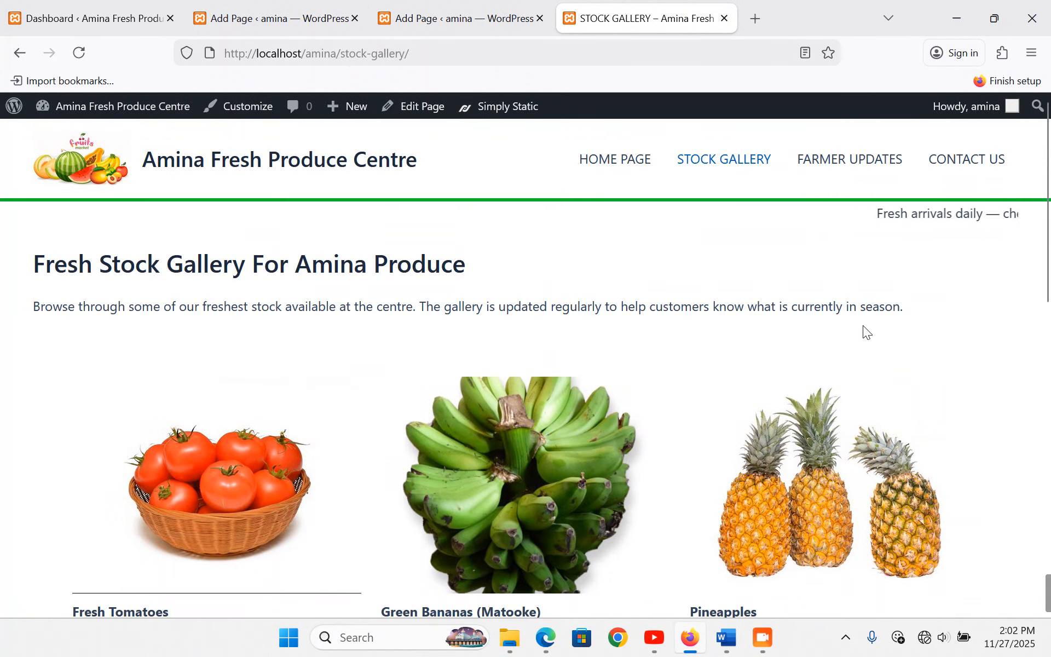
pyautogui.click(825, 168)
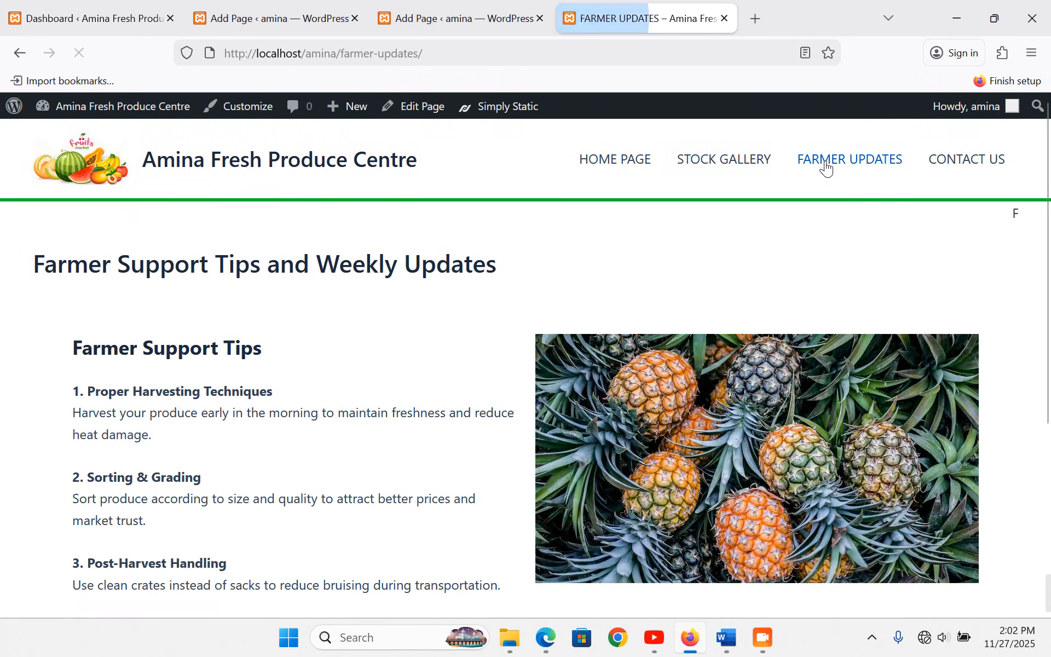
pyautogui.scroll(-3, 272, 405)
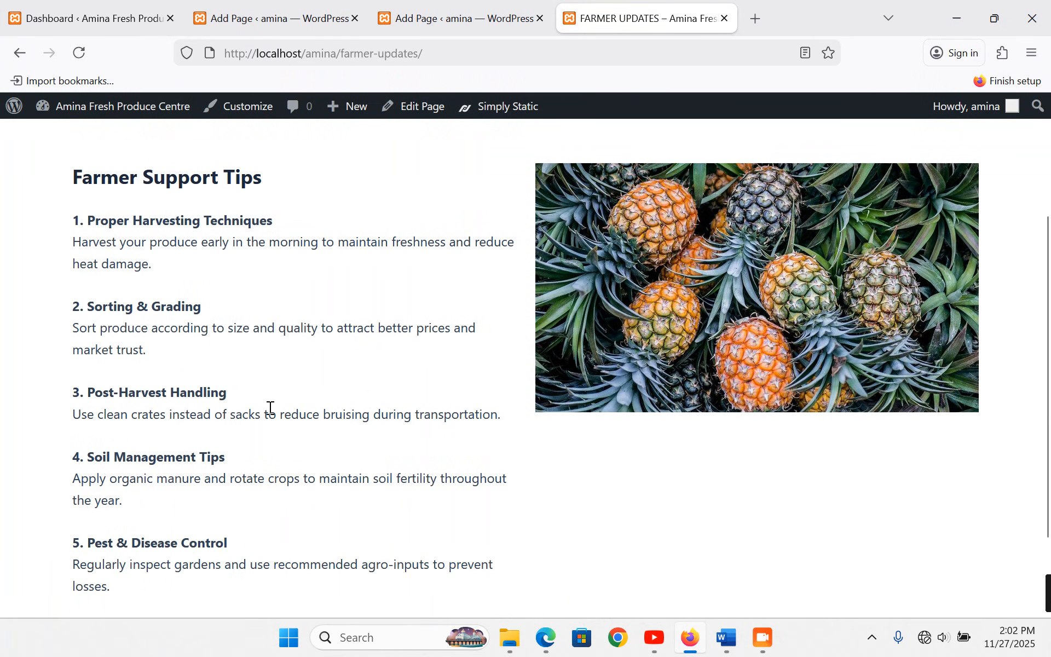
pyautogui.scroll(-2, 270, 408)
pyautogui.scroll(3, 323, 367)
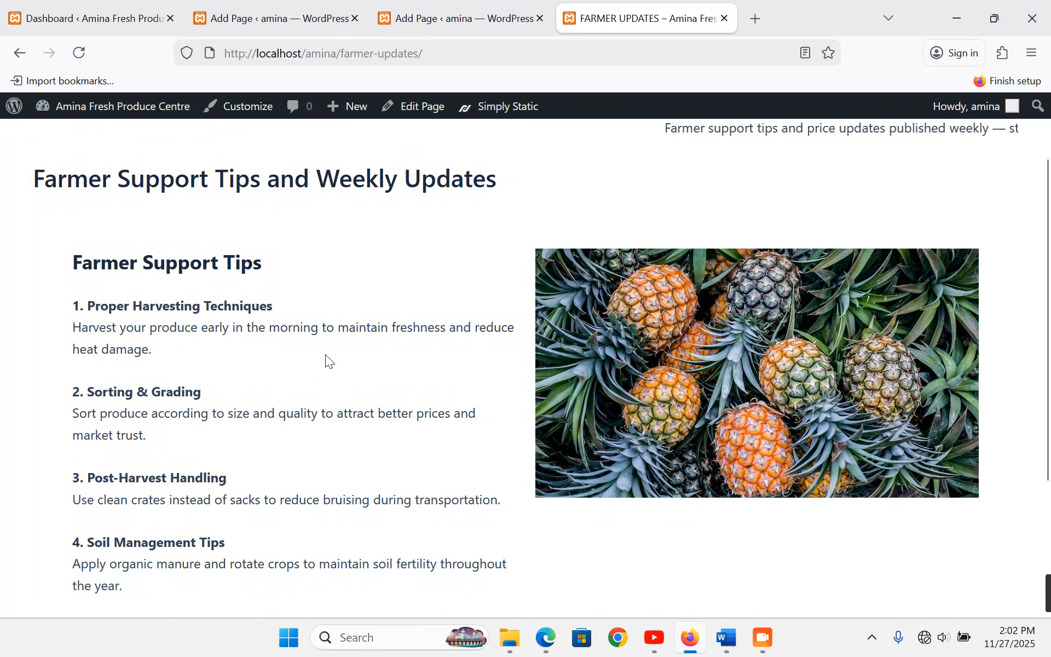
pyautogui.scroll(-3, 325, 353)
pyautogui.scroll(3, 325, 353)
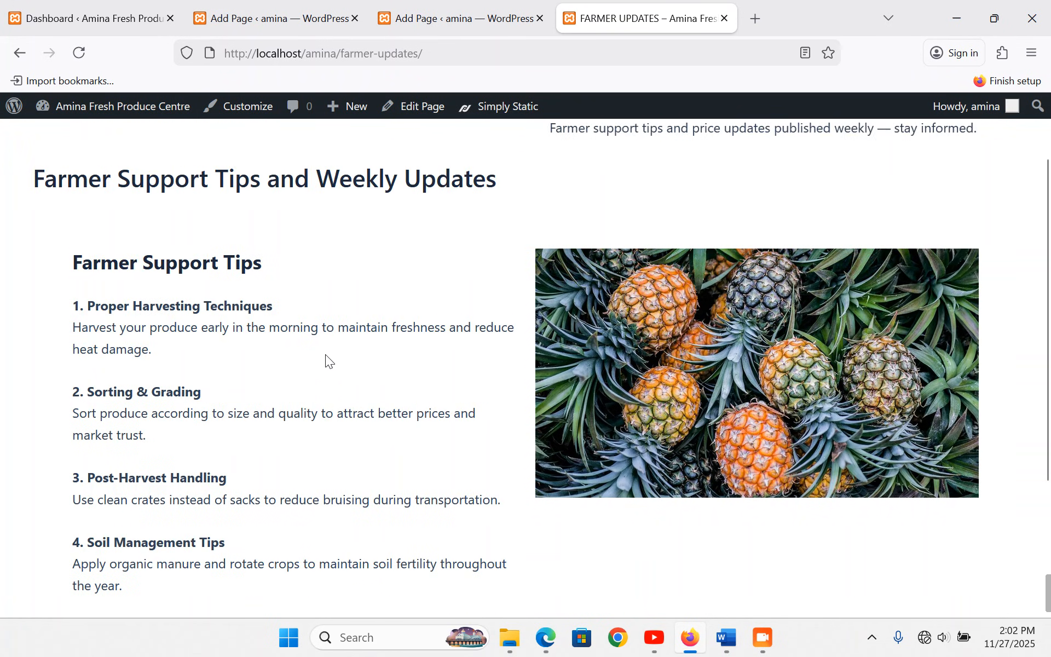
pyautogui.click(487, 3)
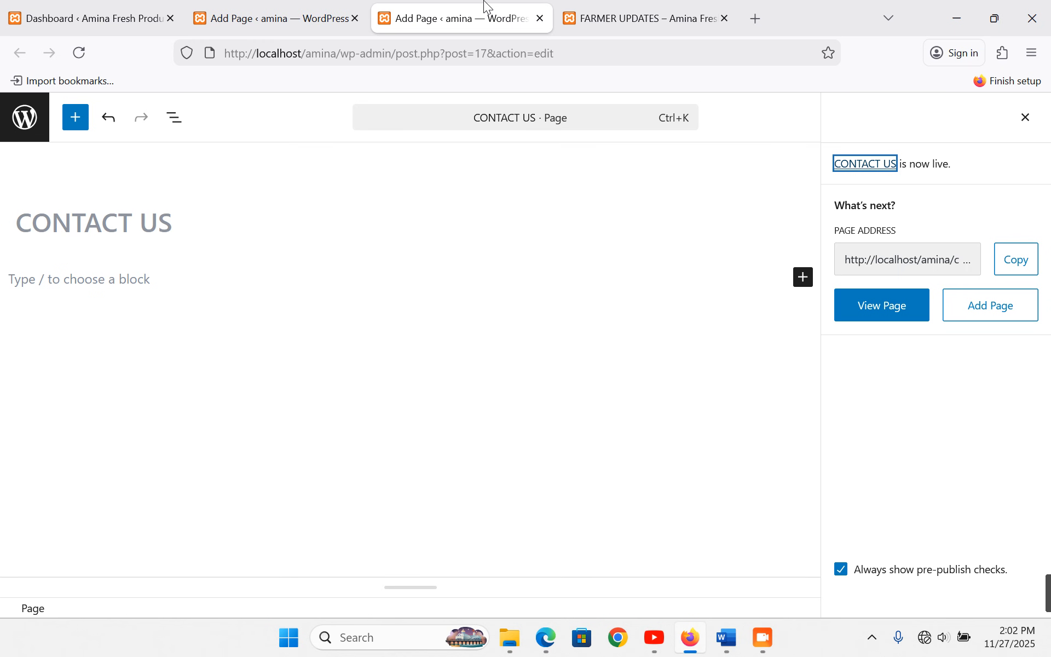
# - Join the first tip's harvesting description onto its heading line, undoing an accidental merge
pyautogui.click(273, 18)
pyautogui.scroll(-2, 164, 383)
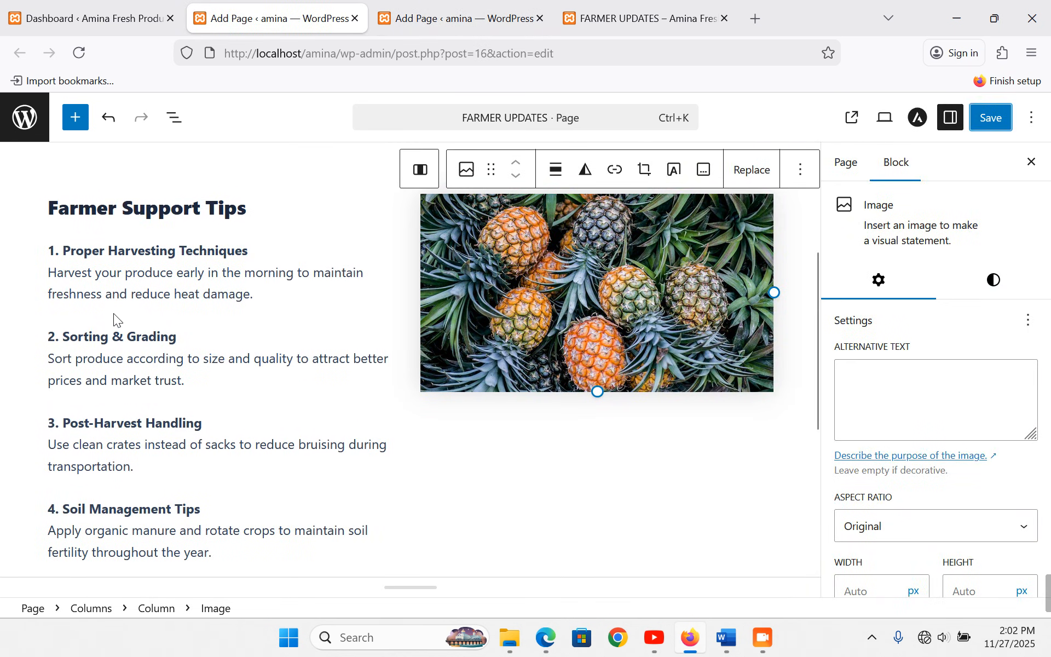
pyautogui.click(107, 328)
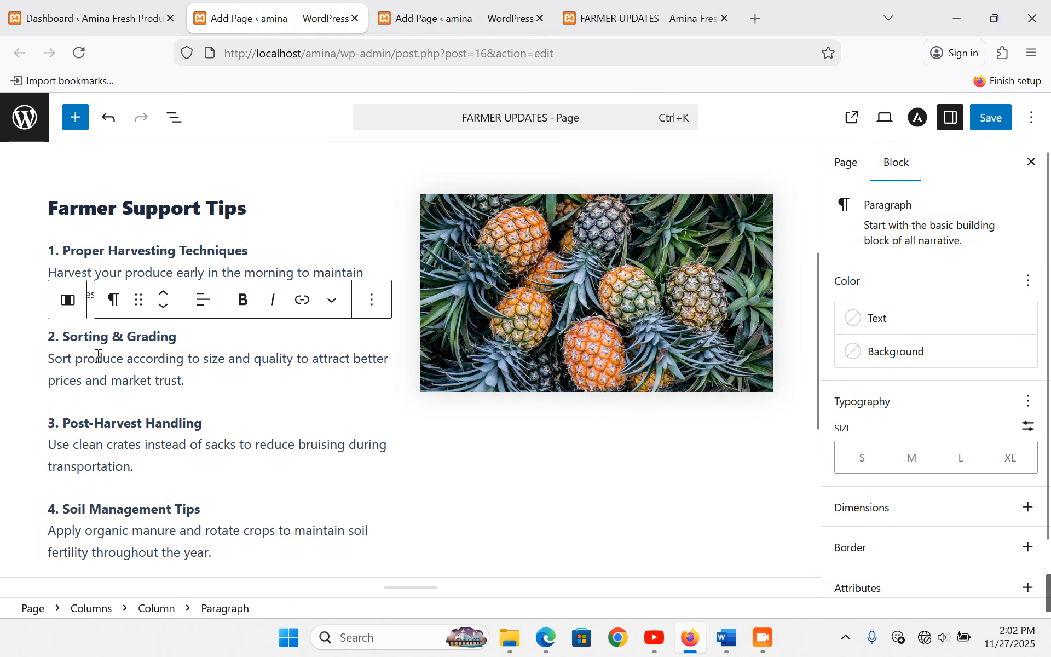
pyautogui.click(51, 344)
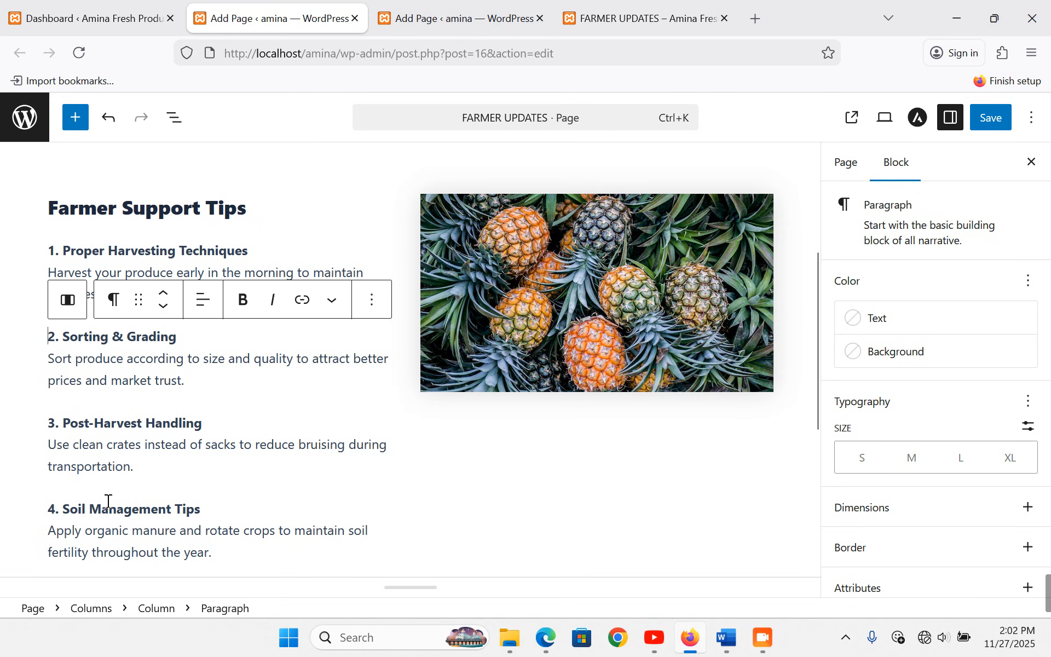
pyautogui.press('BackSpace')
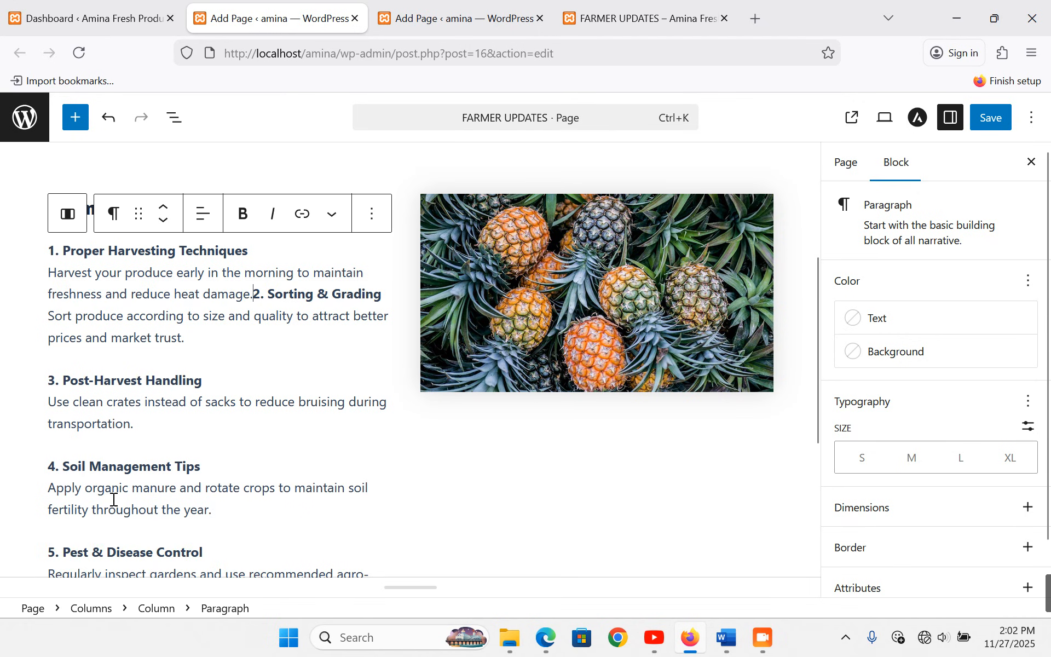
pyautogui.hotkey('ctrl', 'z')
pyautogui.scroll(-3, 159, 470)
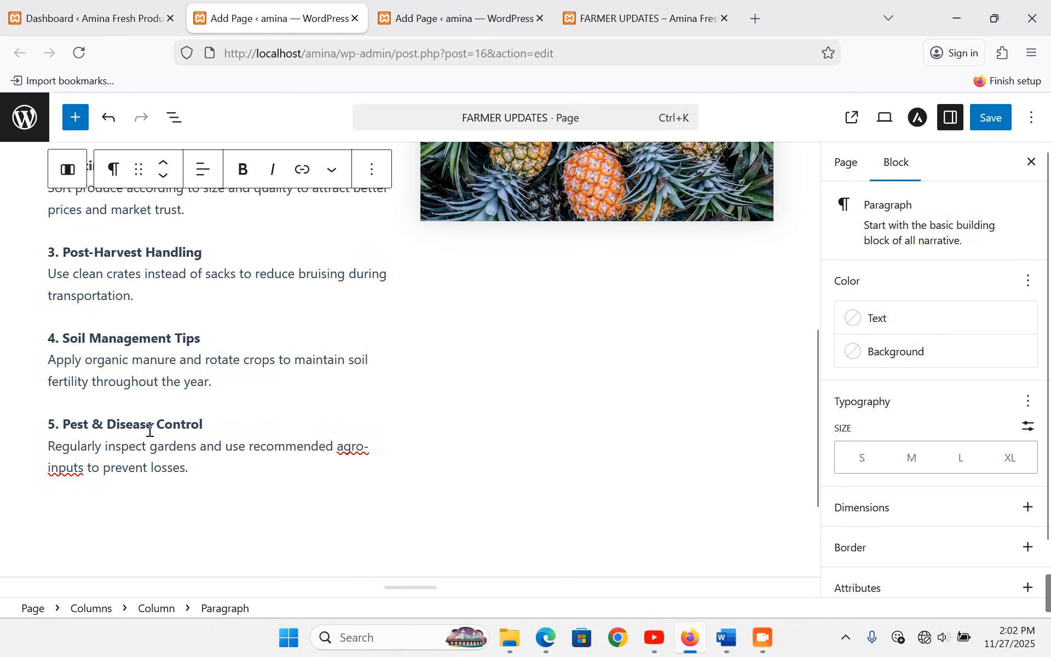
pyautogui.scroll(2, 150, 431)
pyautogui.scroll(3, 209, 422)
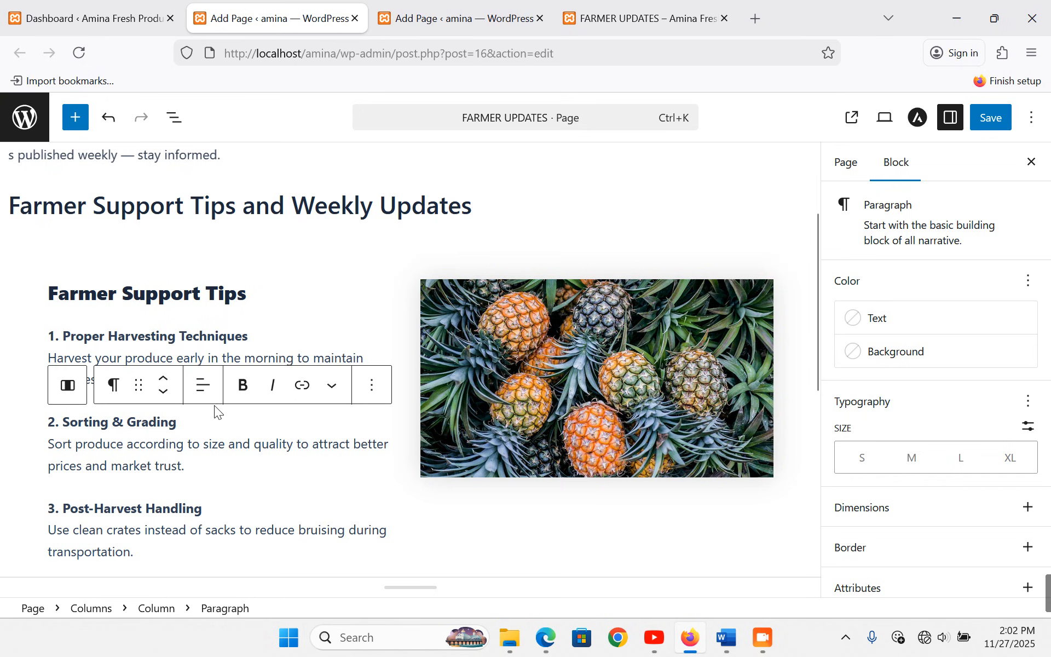
pyautogui.click(274, 342)
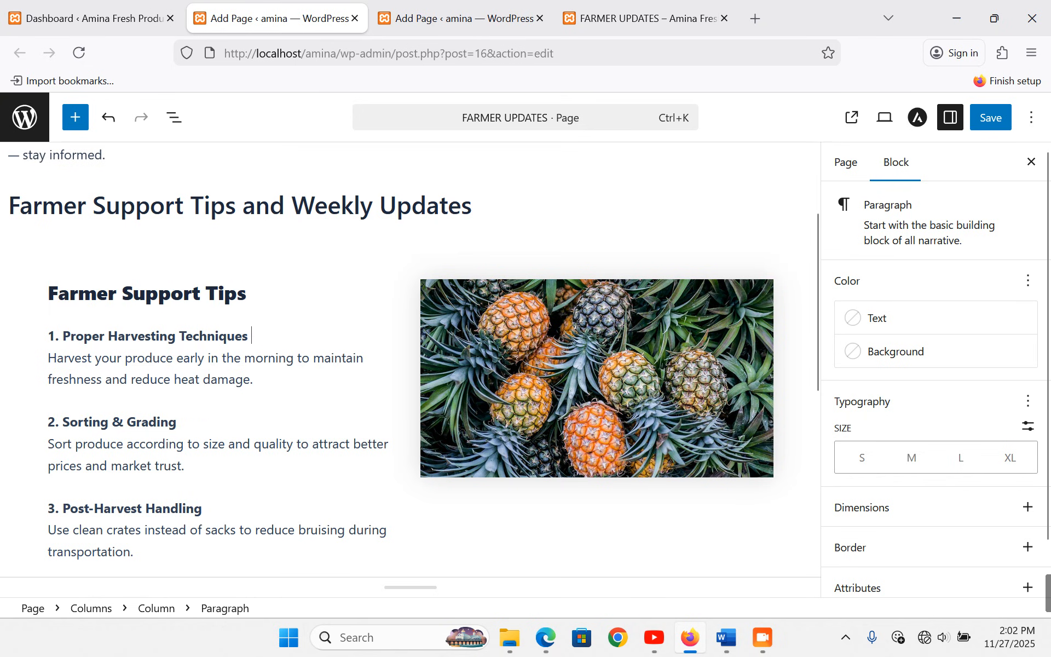
pyautogui.press('Delete')
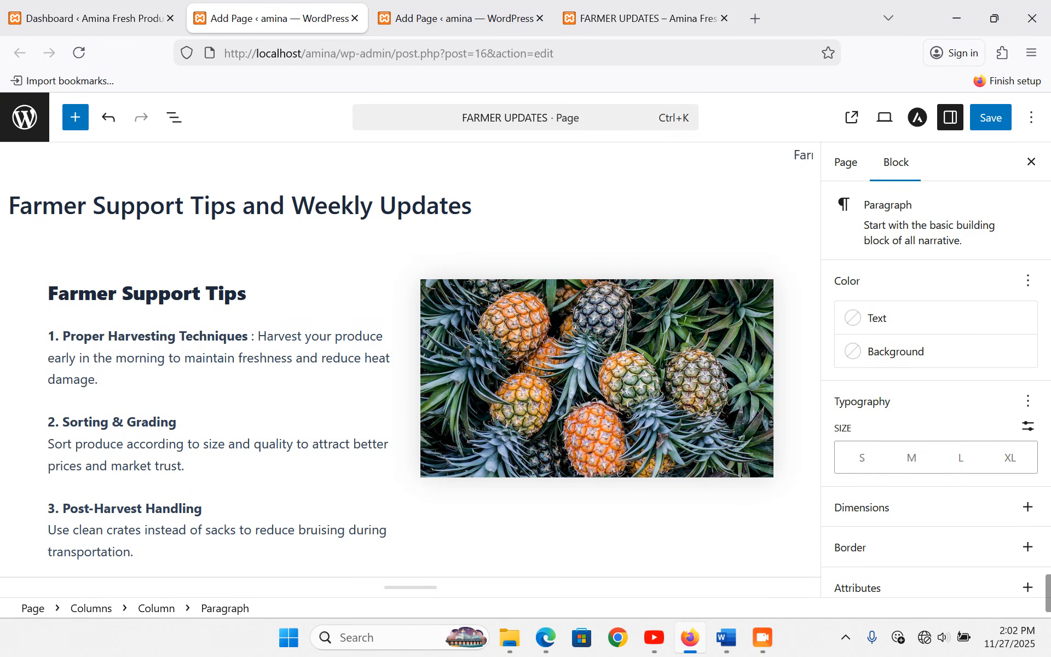
# - Add colons after tips 2–5 and pull each description onto its heading line
pyautogui.click(217, 426)
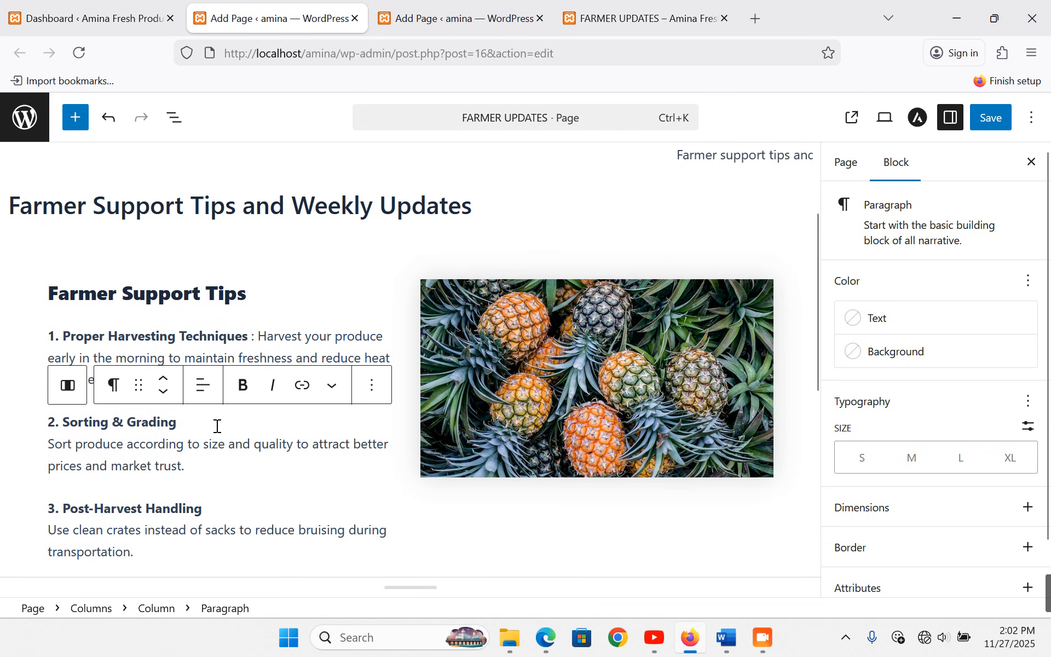
pyautogui.write(':')
pyautogui.press('Delete')
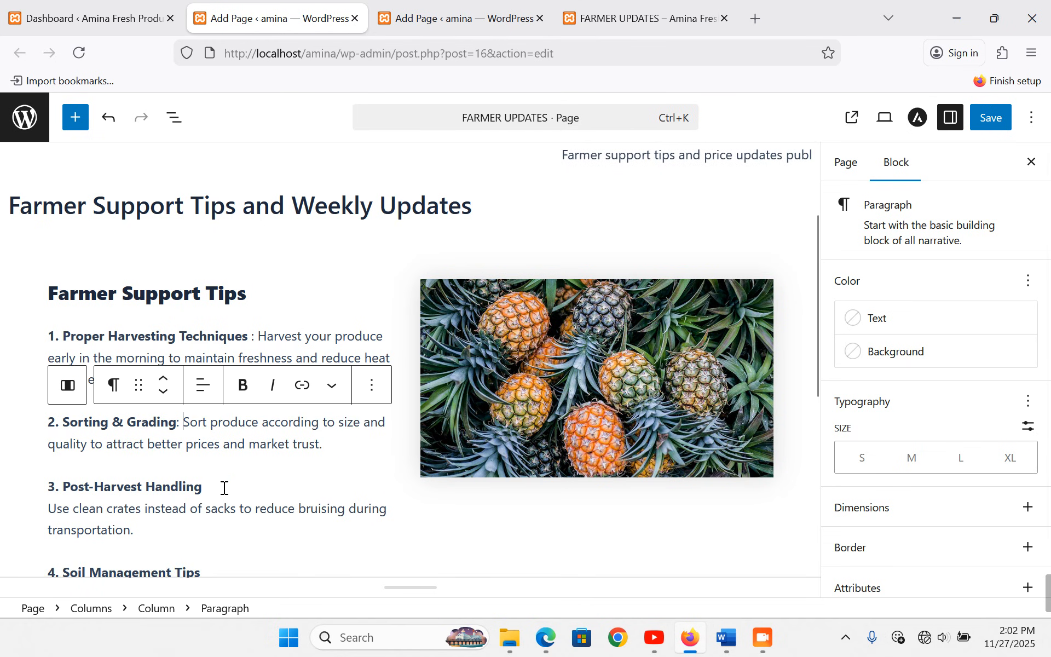
pyautogui.click(224, 487)
pyautogui.write(':')
pyautogui.press('Delete')
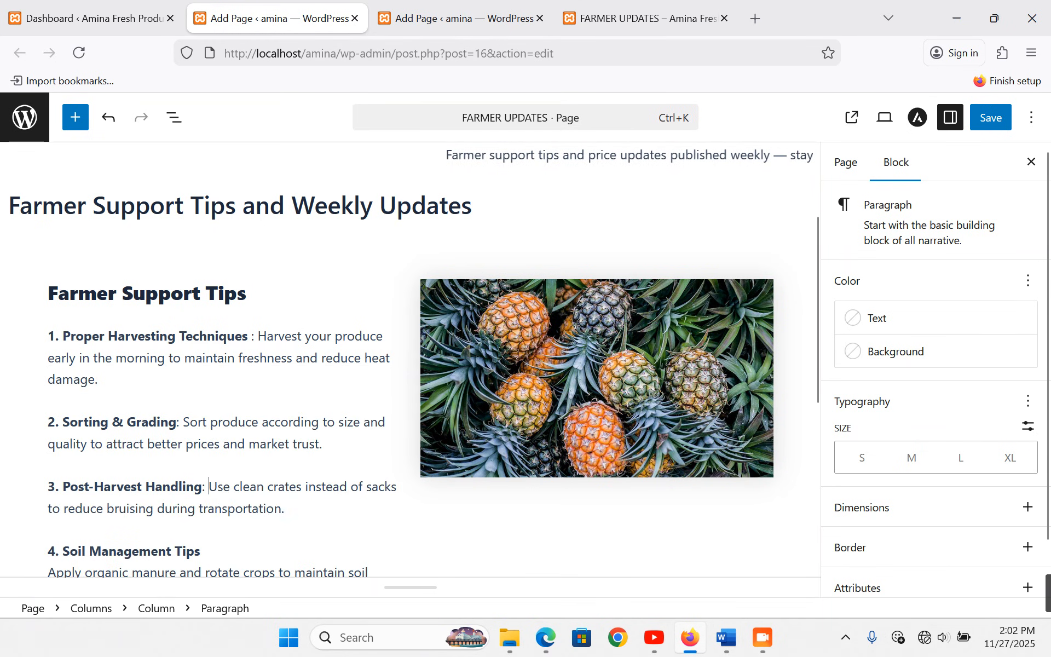
pyautogui.click(205, 552)
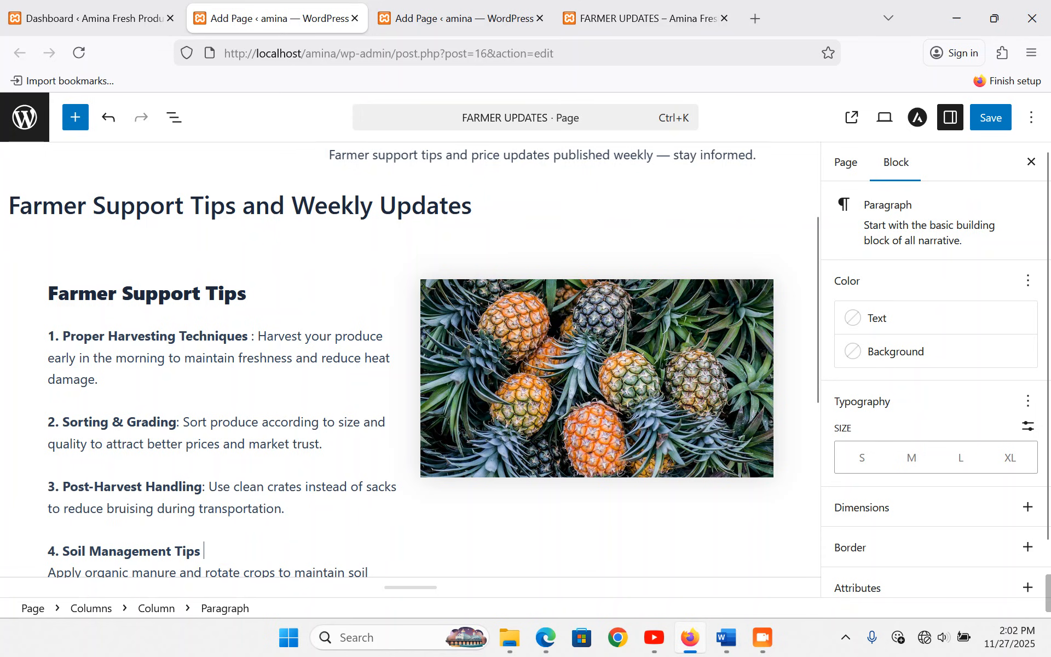
pyautogui.write(':')
pyautogui.press('Delete')
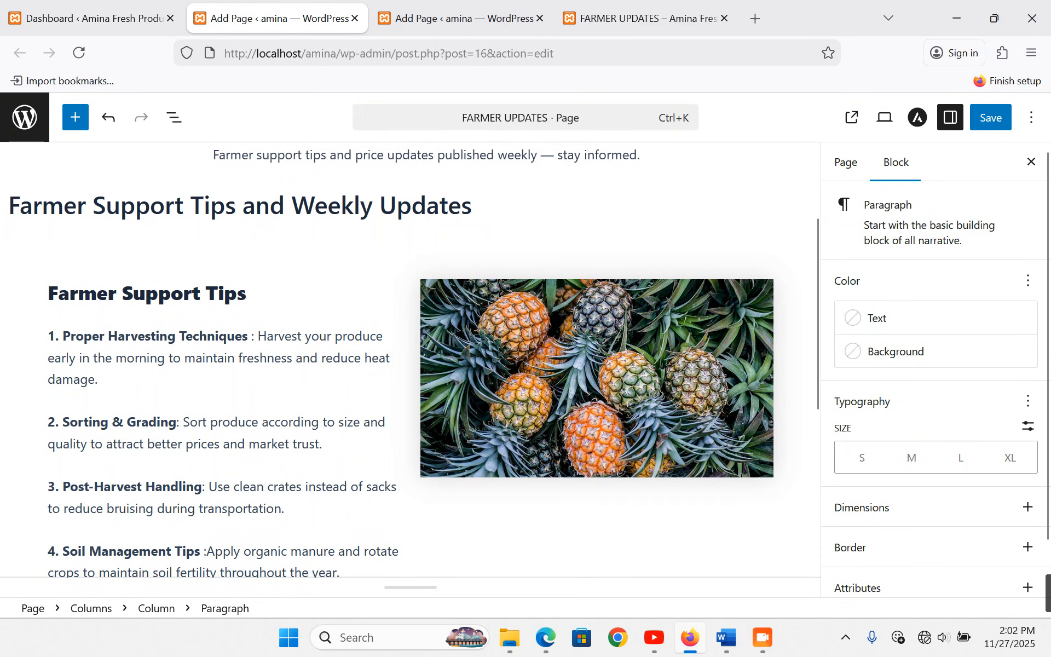
pyautogui.scroll(-2, 192, 520)
pyautogui.click(216, 530)
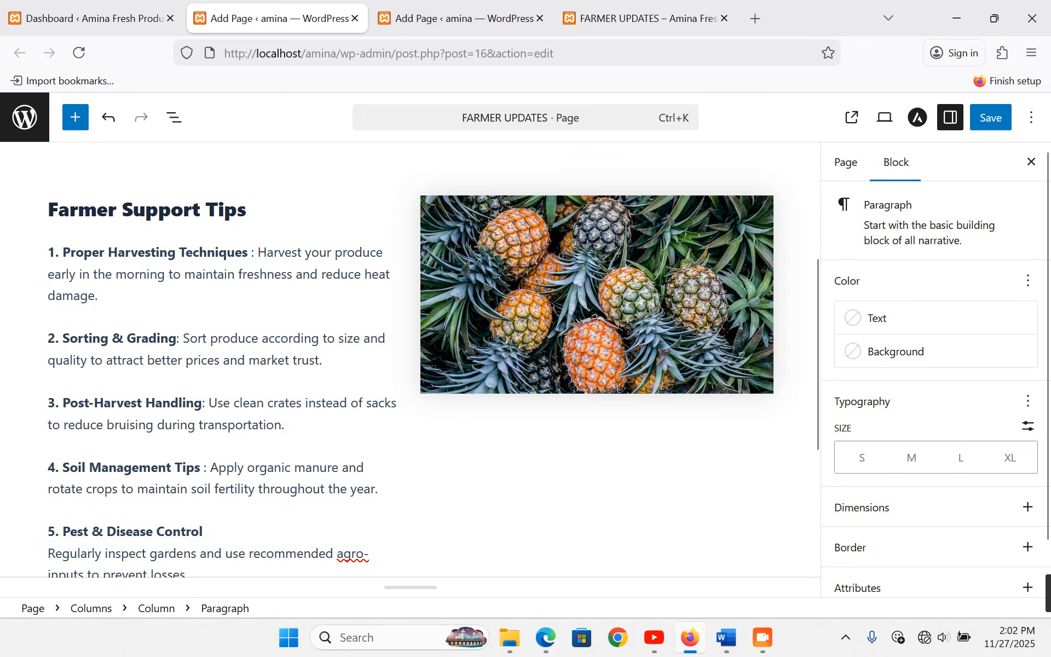
pyautogui.press('Delete')
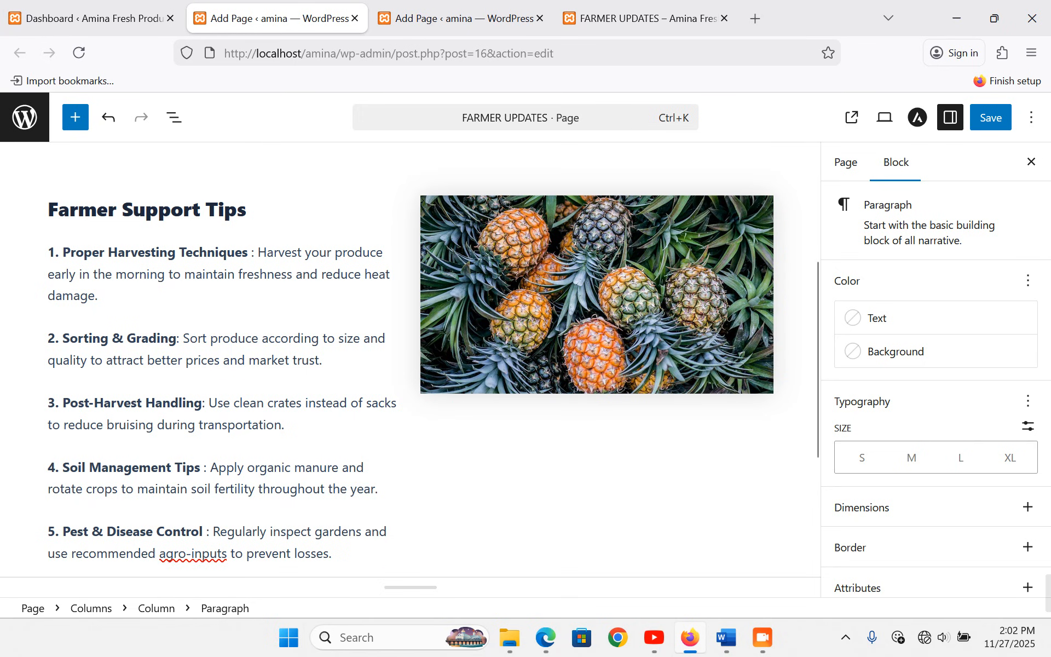
# - Save the Farmer Updates page and select the empty area below the pineapple image
pyautogui.hotkey('ctrl', 's')
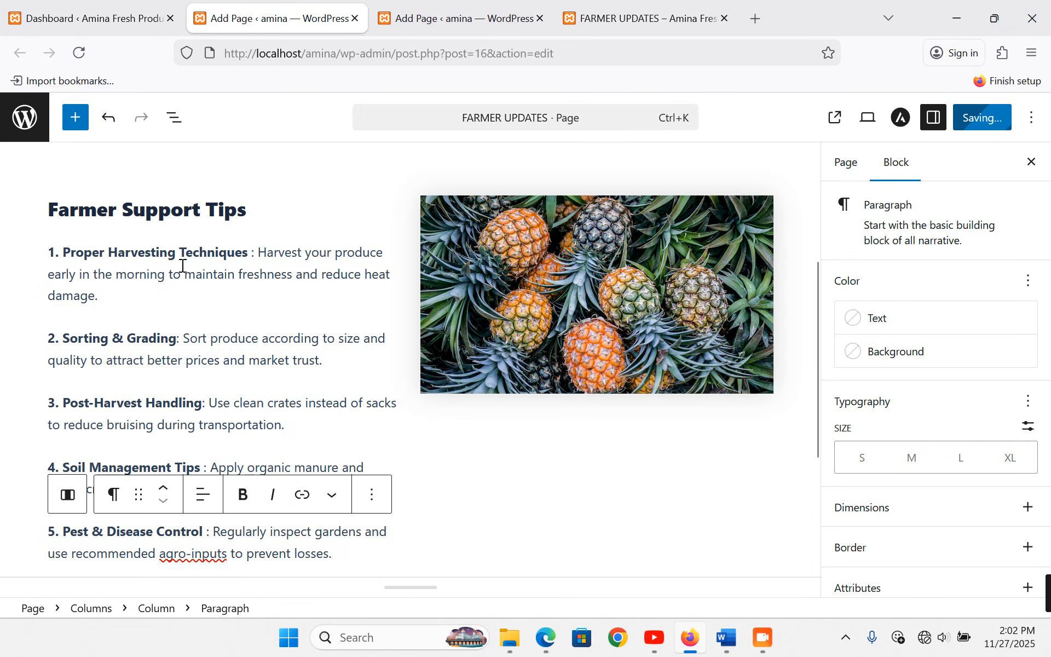
pyautogui.scroll(-3, 182, 265)
pyautogui.scroll(3, 181, 265)
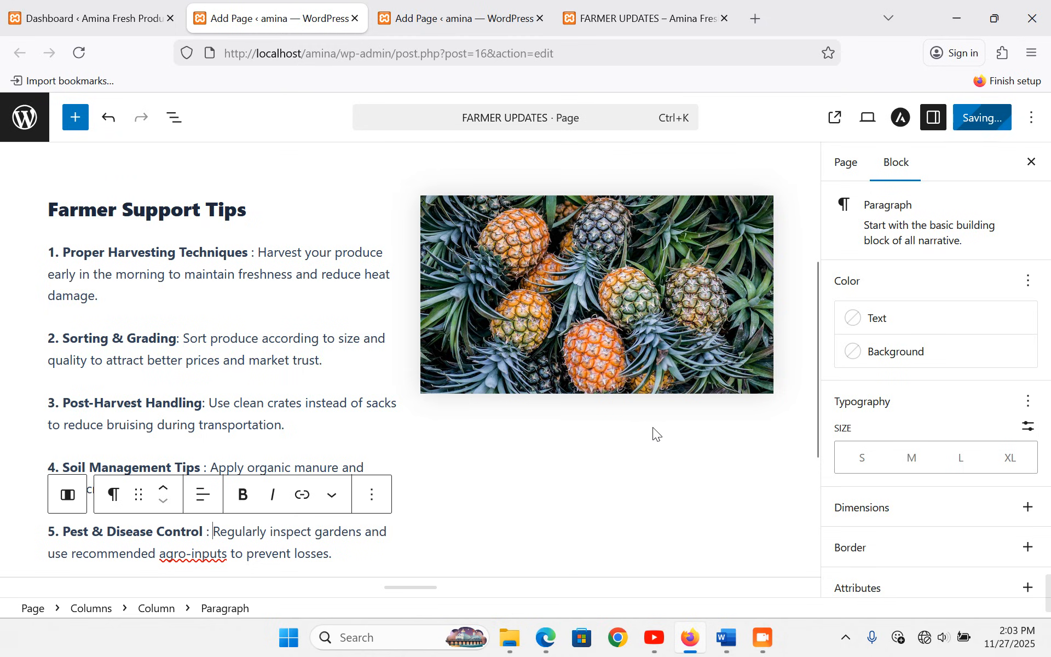
pyautogui.click(648, 426)
pyautogui.scroll(-3, 649, 426)
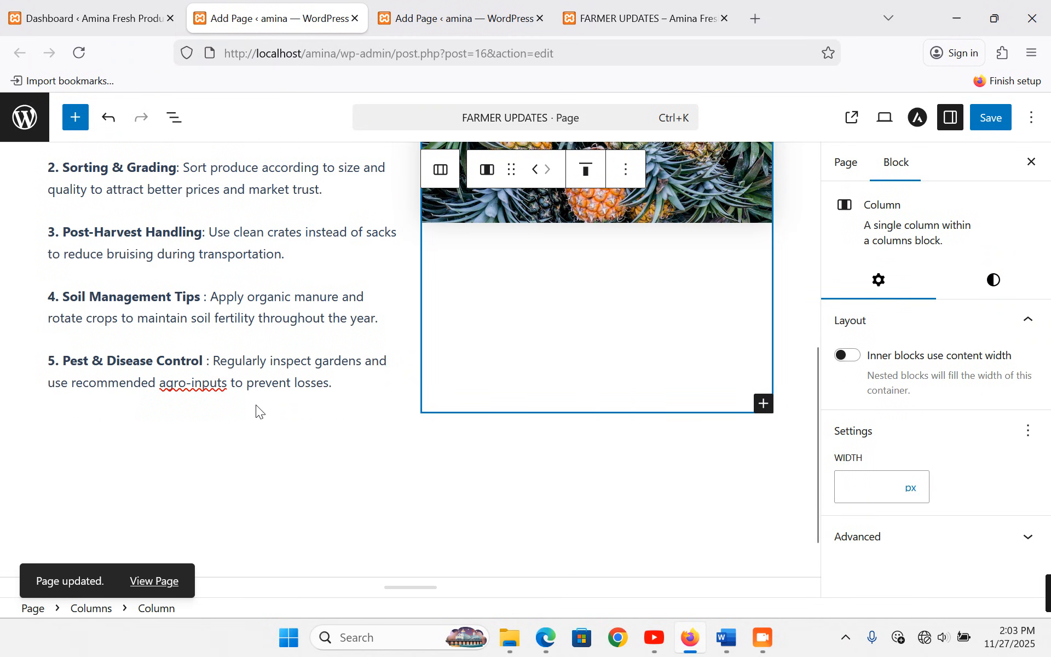
# - Add 'Weekly Price Updates' below the columns block and convert it to a heading
pyautogui.click(227, 425)
pyautogui.click(346, 477)
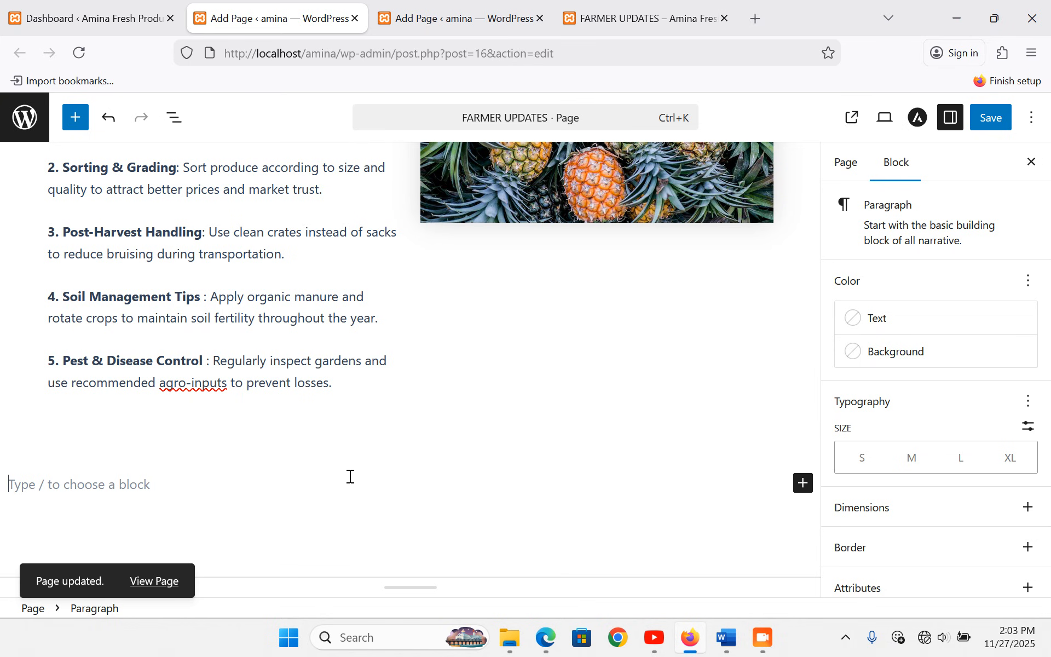
pyautogui.write('Weekly Price Up')
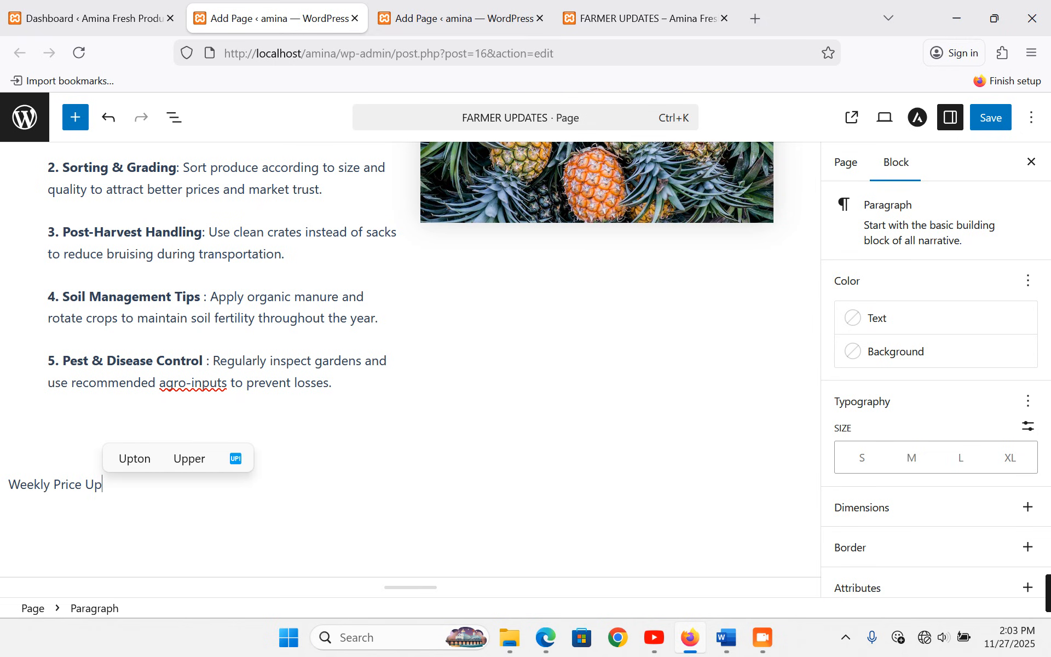
pyautogui.write('dates')
pyautogui.press('Return')
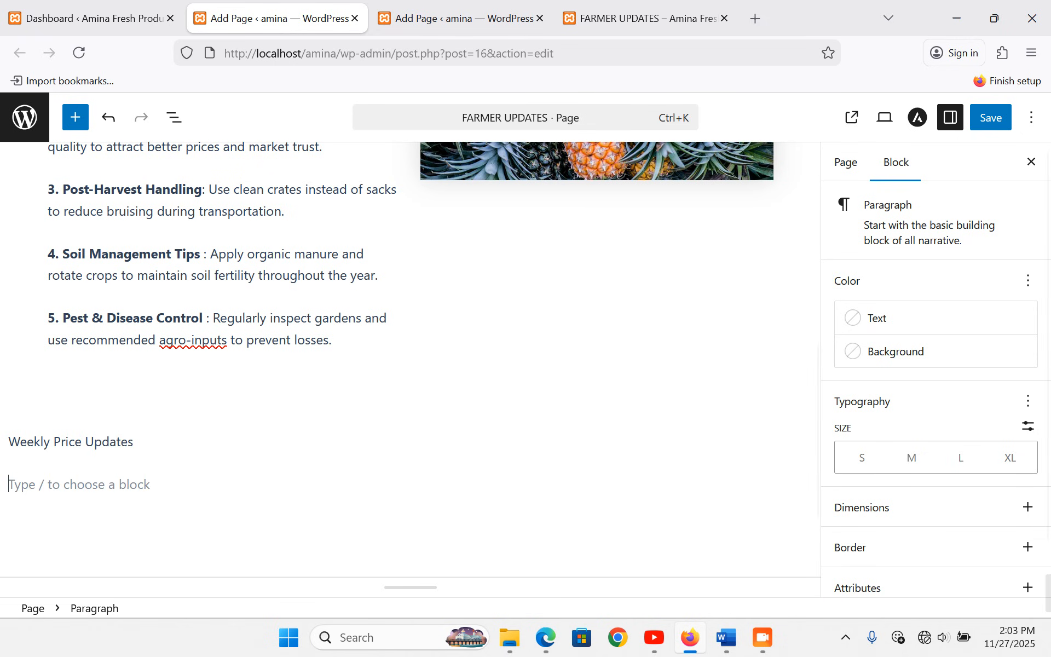
pyautogui.tripleClick(76, 442)
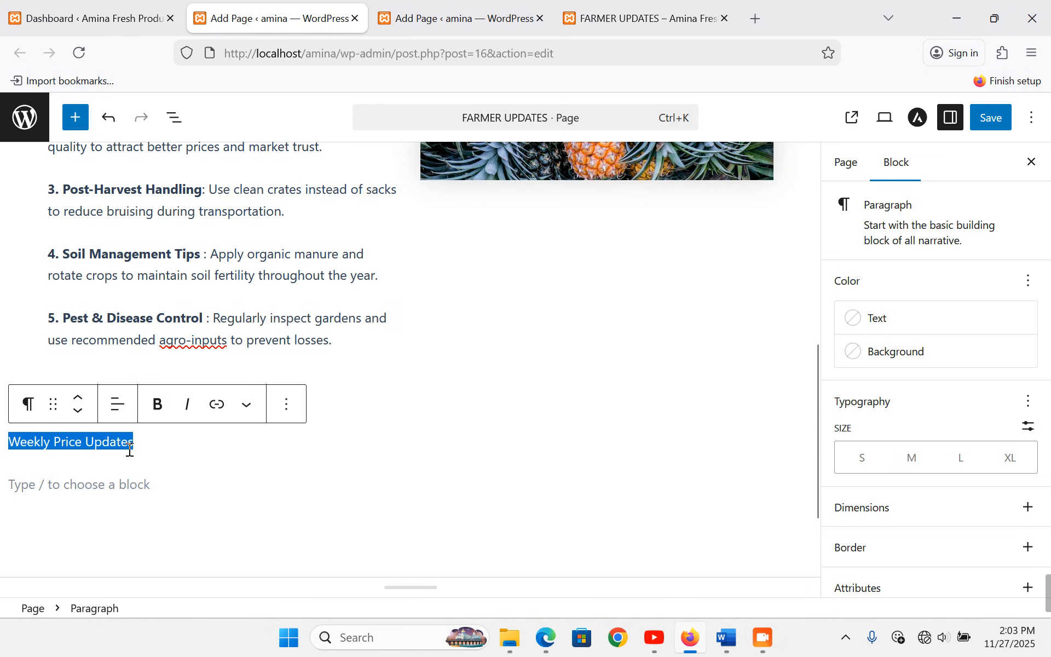
pyautogui.click(30, 406)
pyautogui.click(97, 156)
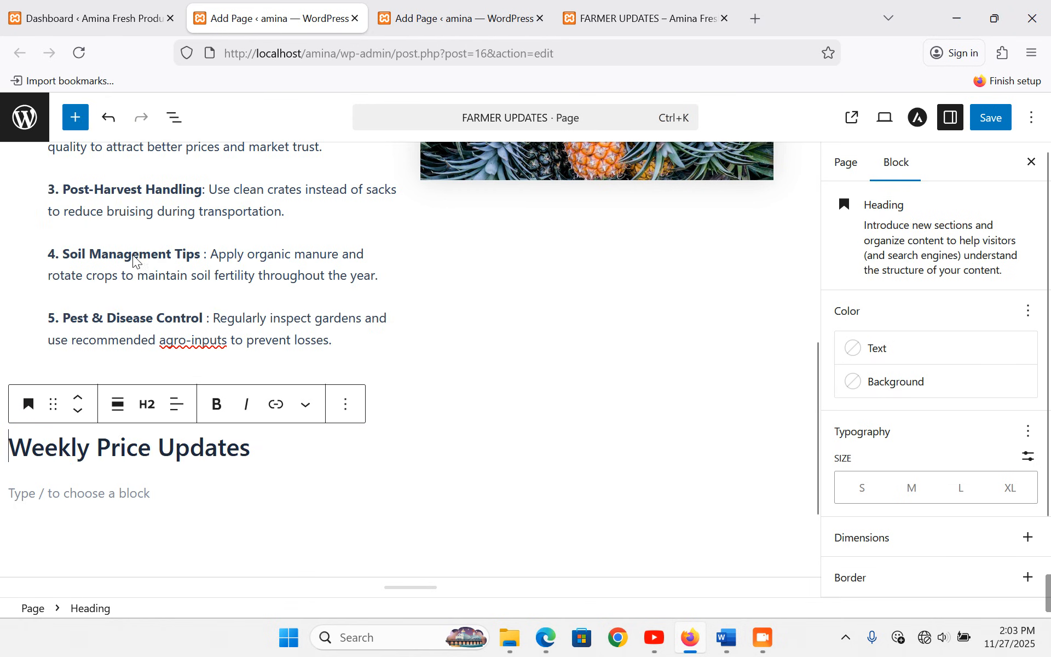
pyautogui.click(74, 497)
pyautogui.scroll(-2, 72, 496)
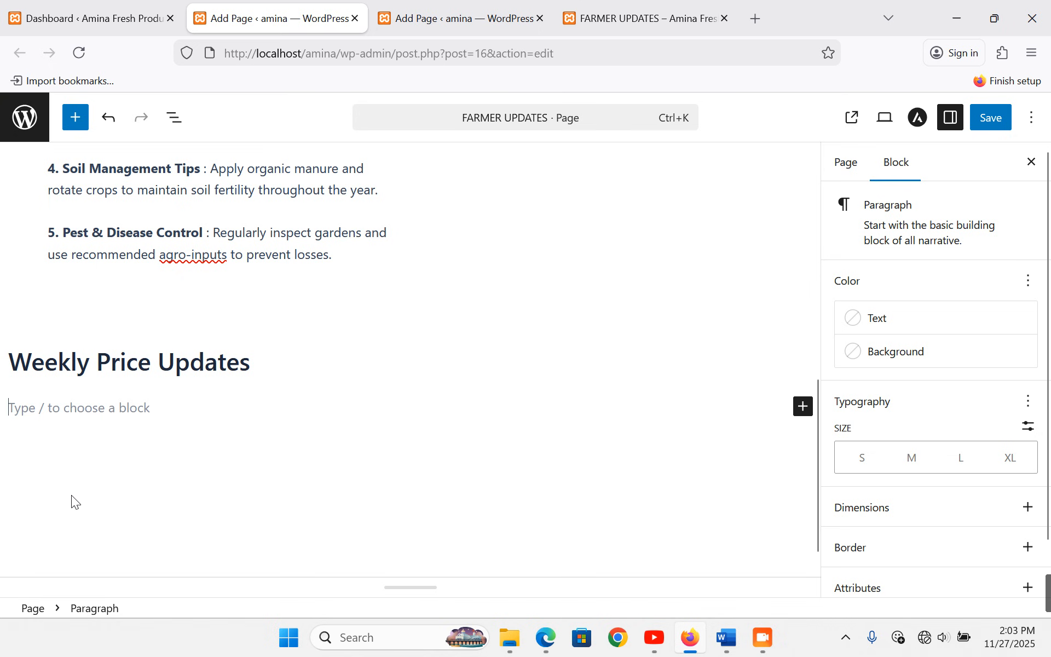
# - Insert a Table block under Weekly Price Updates and set its column count to 3
pyautogui.click(803, 408)
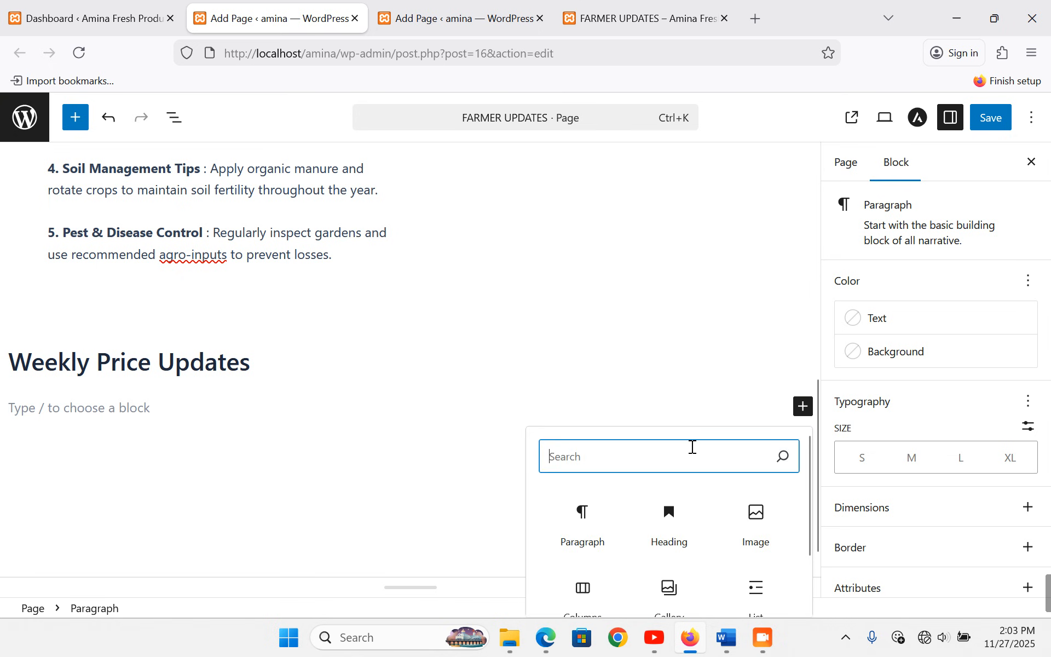
pyautogui.write('tabl')
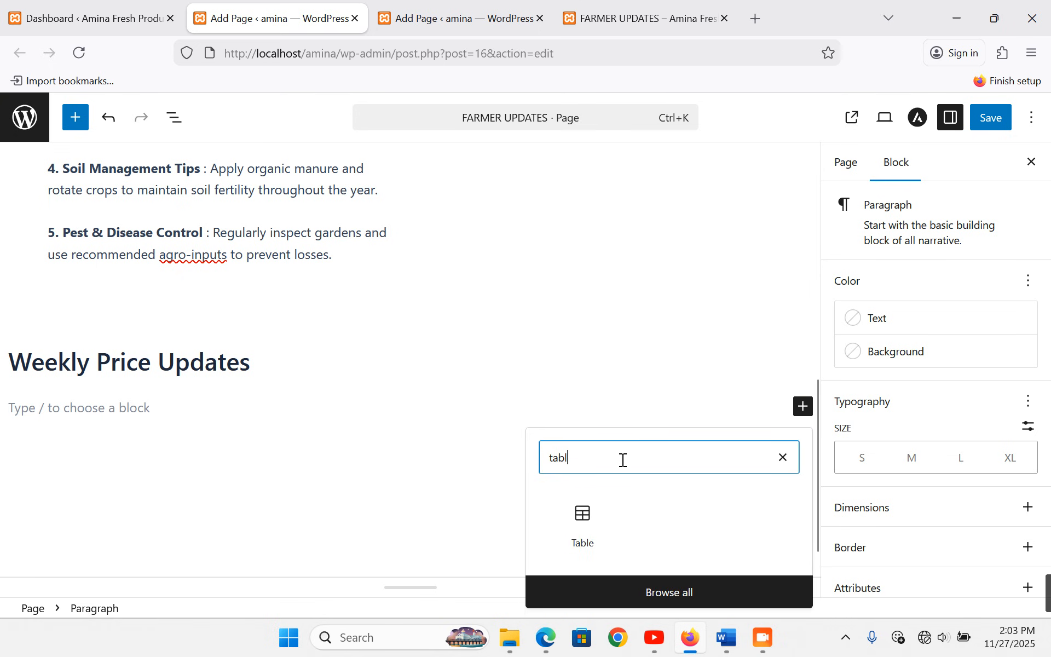
pyautogui.click(582, 522)
pyautogui.scroll(-3, 258, 443)
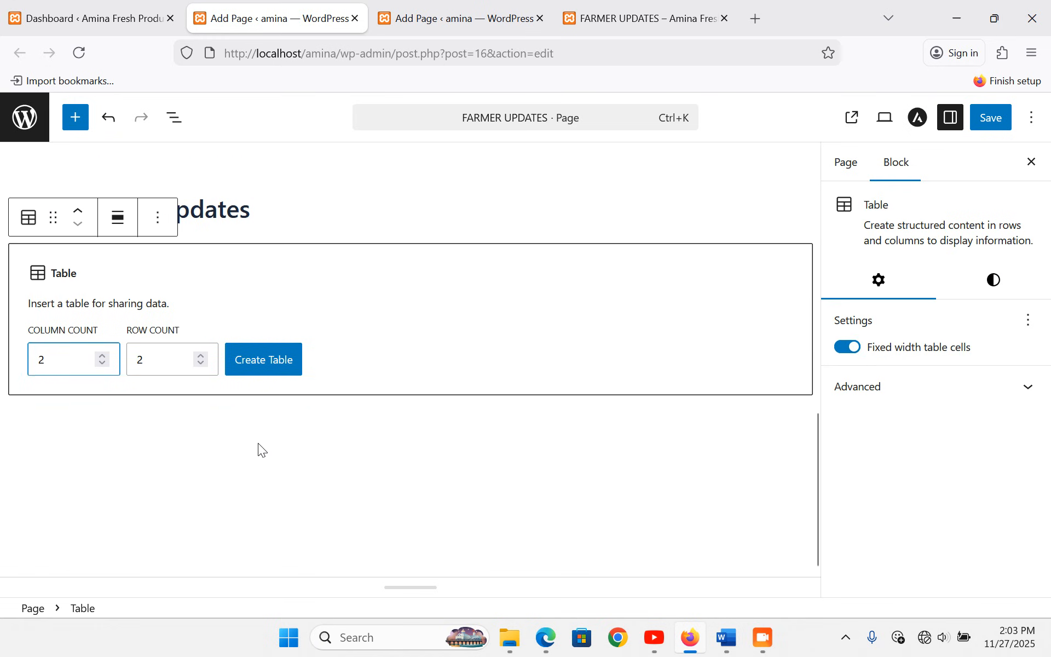
pyautogui.click(102, 349)
pyautogui.click(102, 349)
pyautogui.click(102, 349)
pyautogui.click(102, 349)
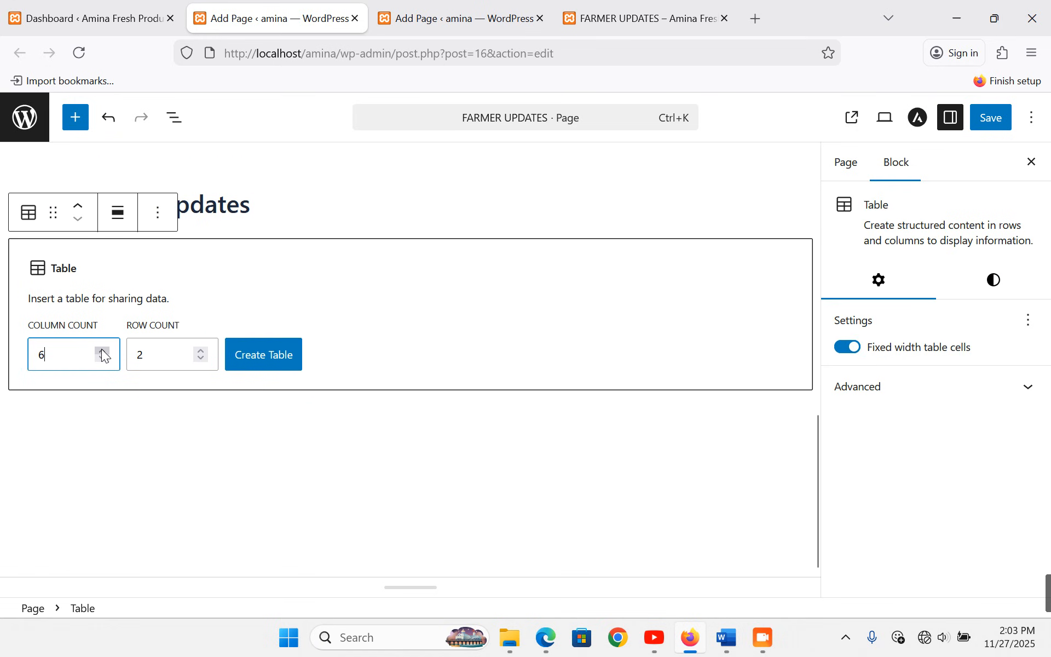
pyautogui.click(103, 358)
pyautogui.click(103, 359)
pyautogui.click(102, 358)
# - Raise the row count to 7 and create the empty 3-column, 7-row table
pyautogui.click(201, 351)
pyautogui.click(201, 351)
pyautogui.click(202, 350)
pyautogui.click(201, 351)
pyautogui.click(201, 350)
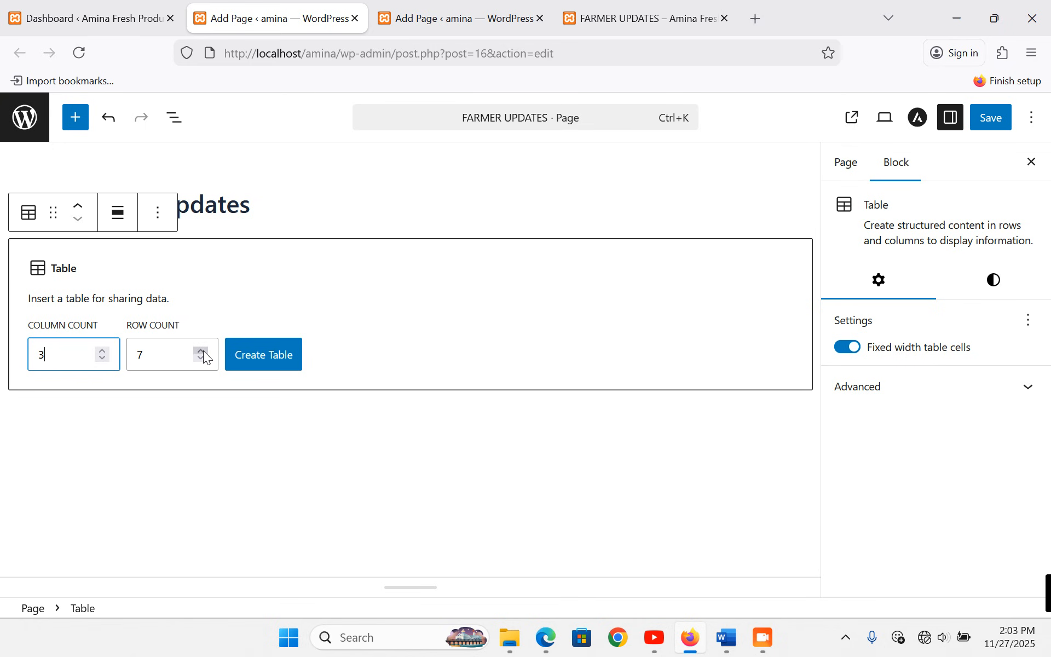
pyautogui.click(267, 361)
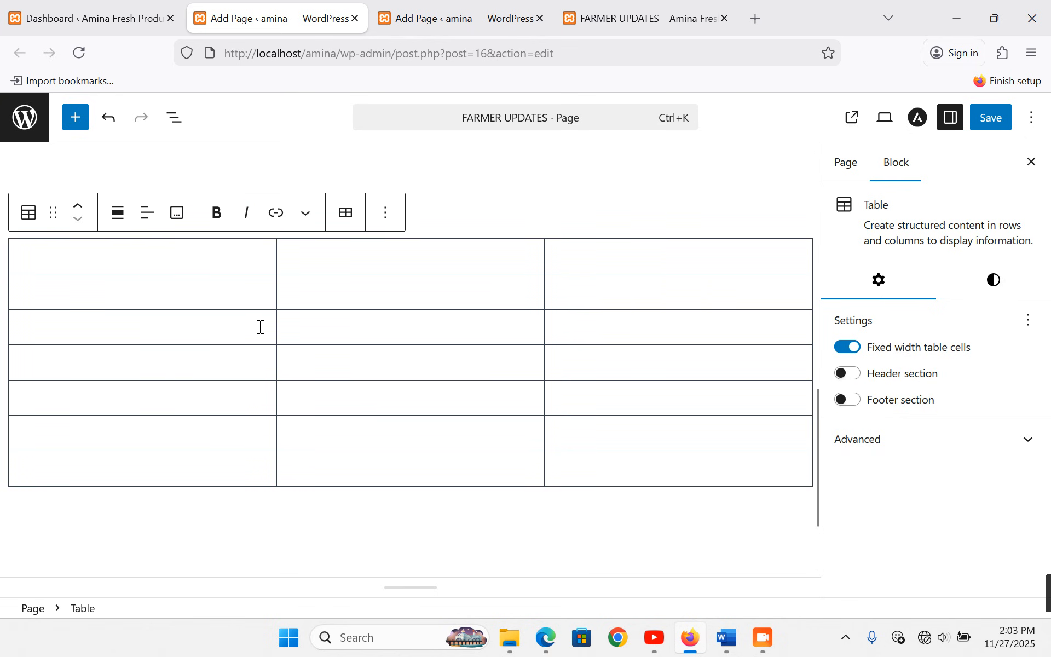
# - Type the header row cells: Produce, Price / Bunch and Notes
pyautogui.write('Produce')
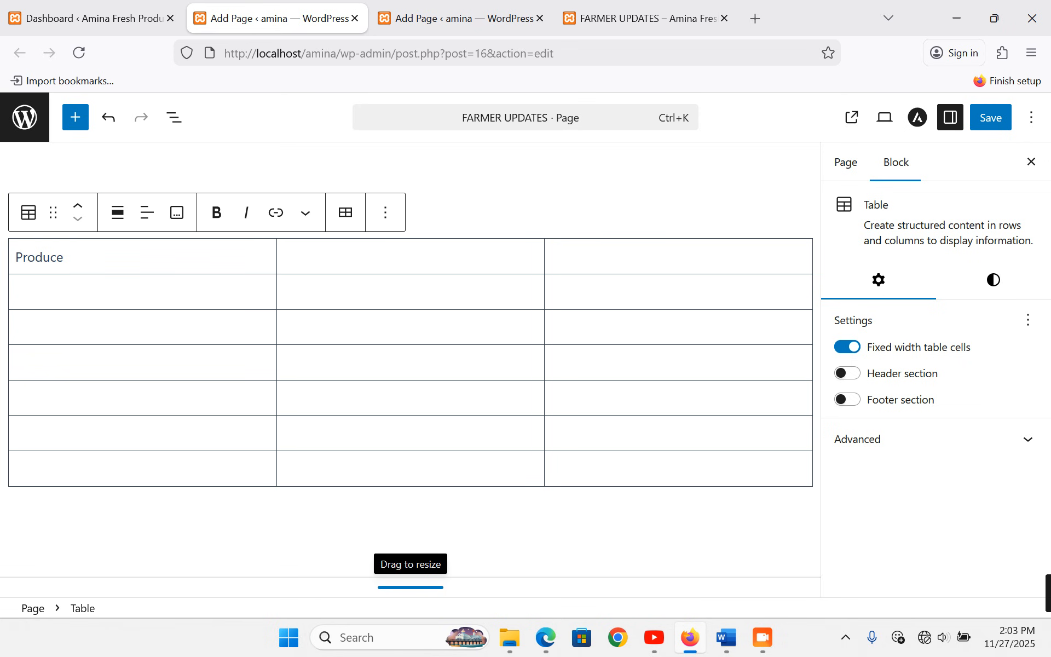
pyautogui.click(348, 257)
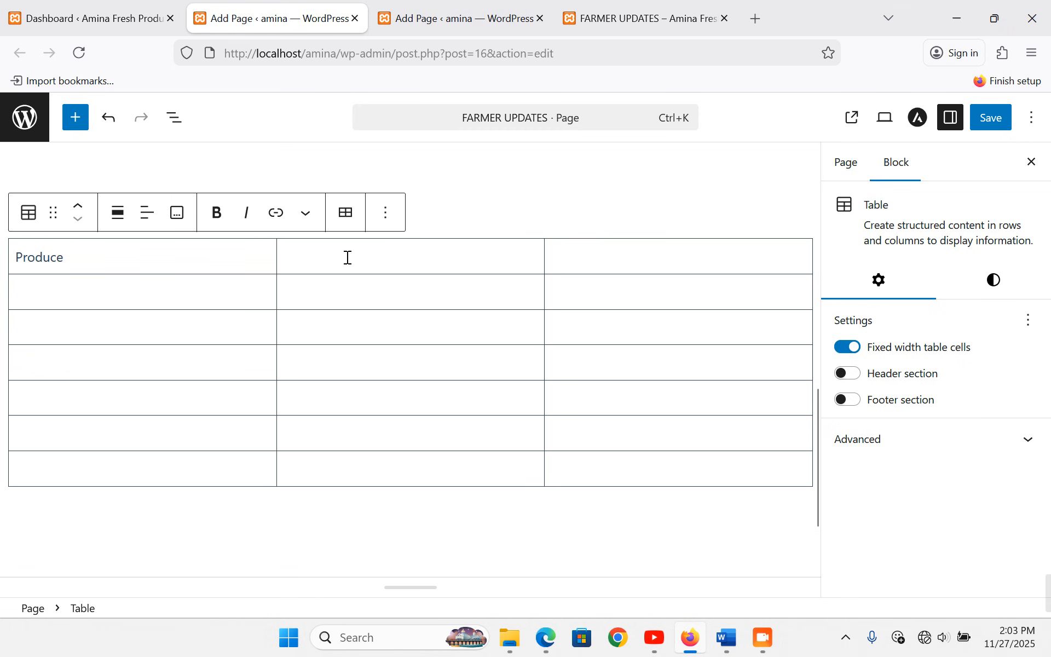
pyautogui.write('Price')
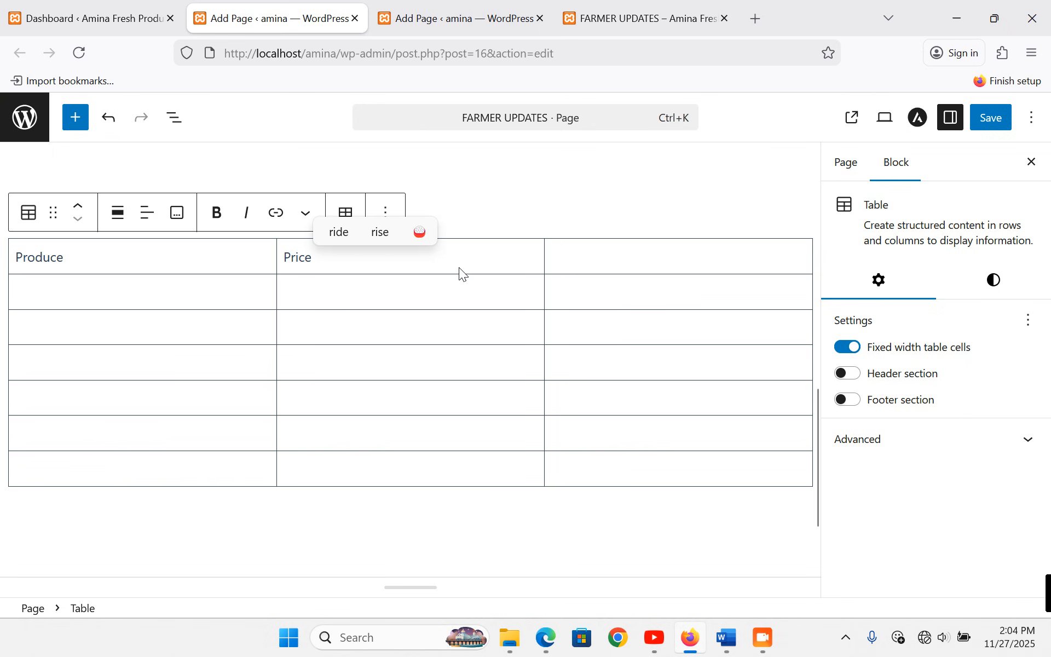
pyautogui.write(' / ')
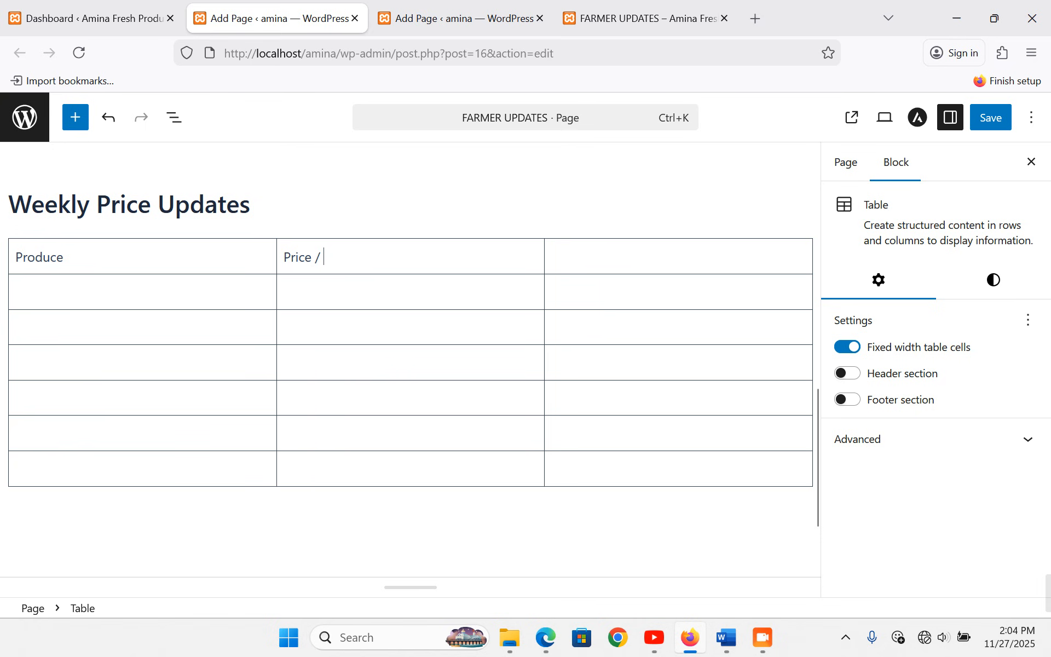
pyautogui.write('Bunch')
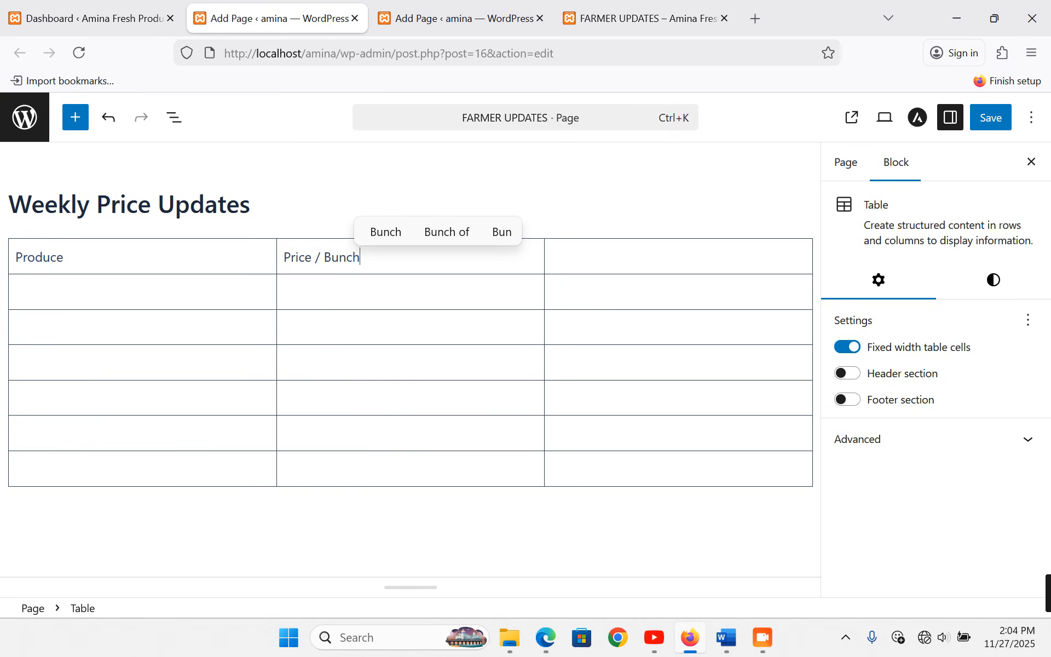
pyautogui.click(651, 257)
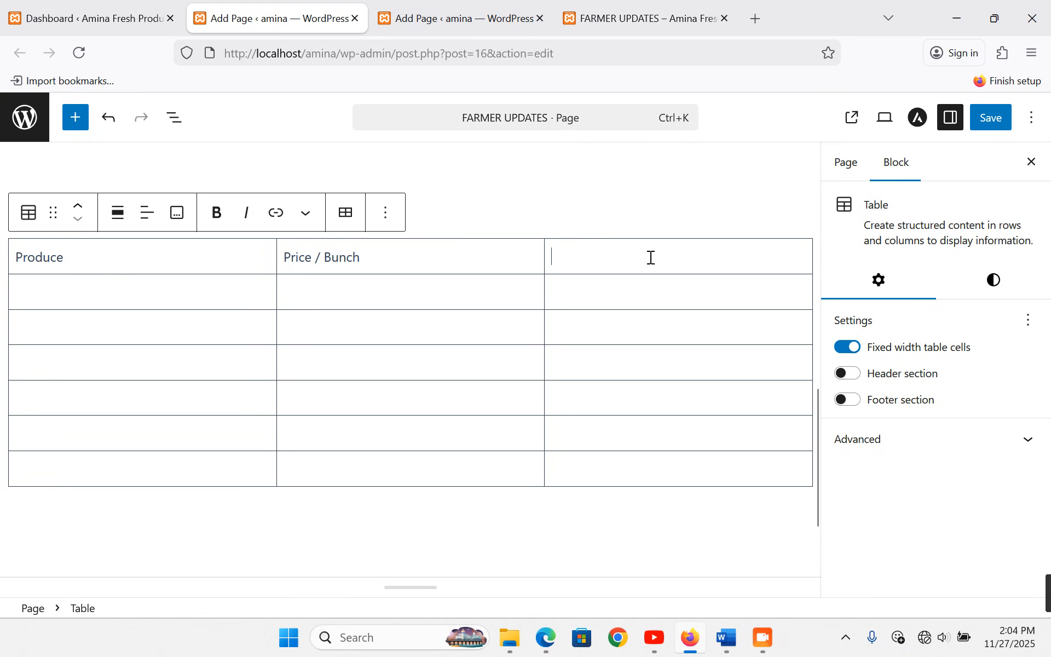
pyautogui.write('Notes')
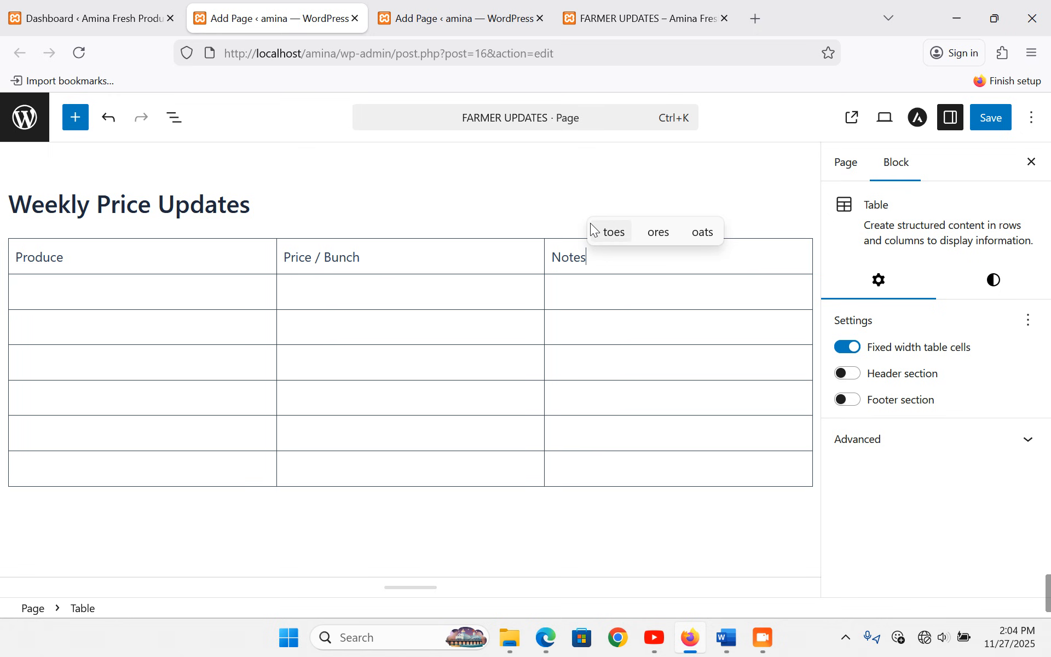
pyautogui.click(87, 289)
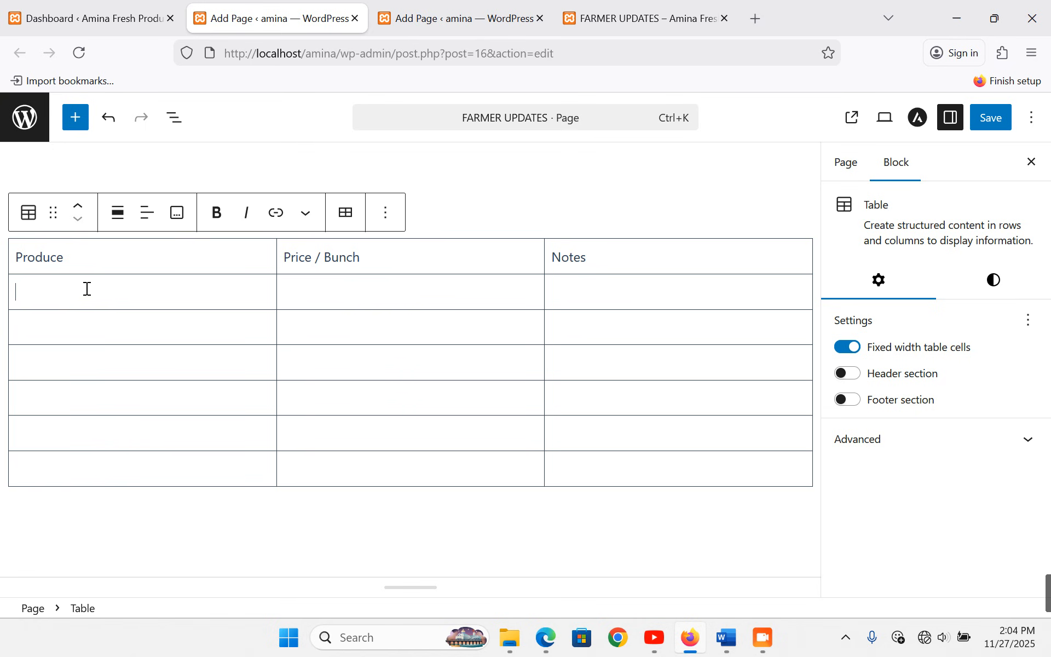
# - Fill the second row with Tomatoes, 3,500 UGX / Kg and Fresh stock from Kayunga Farms
pyautogui.write('Toma')
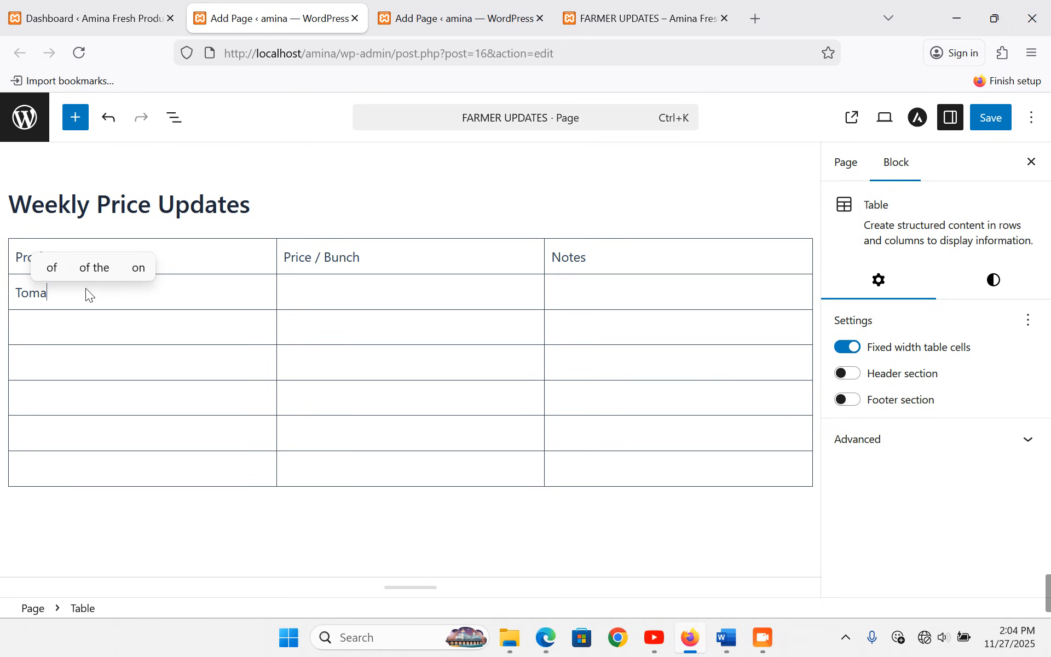
pyautogui.write('toes')
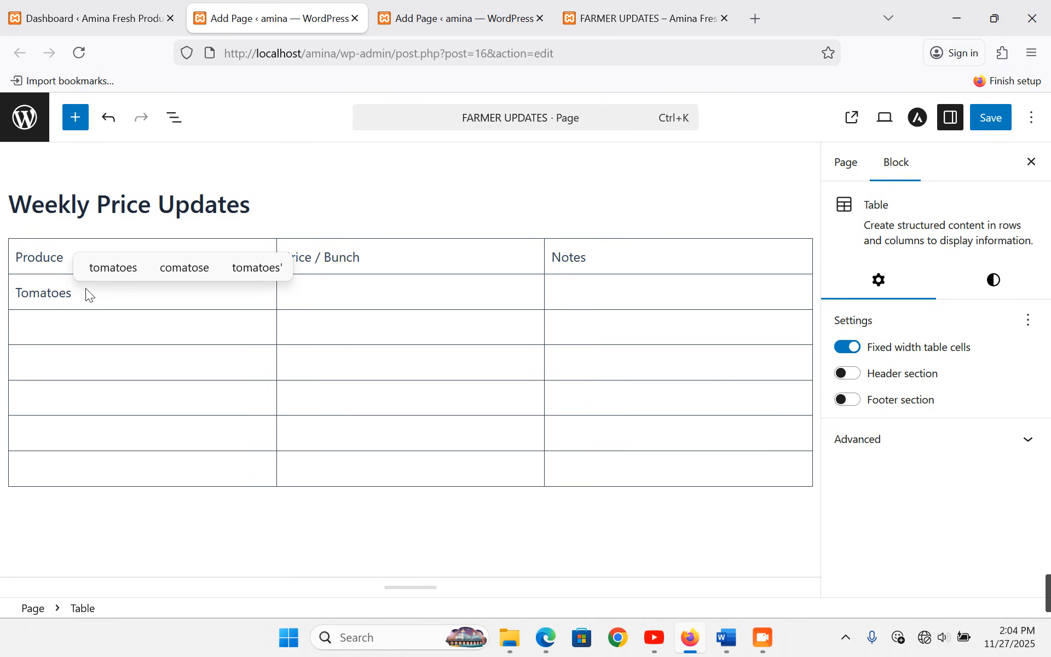
pyautogui.click(357, 286)
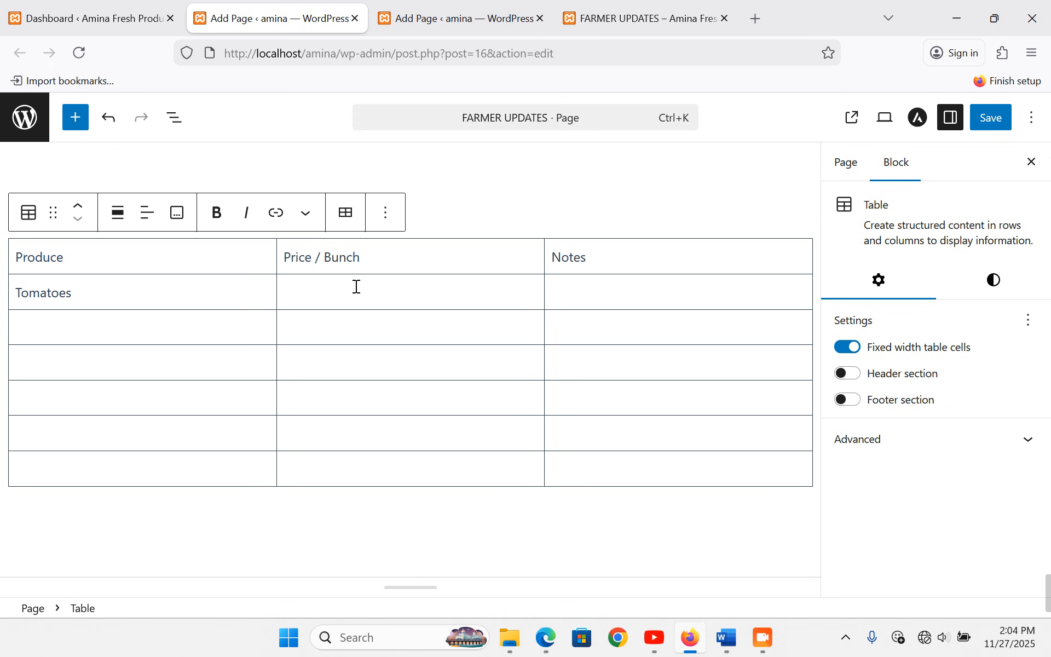
pyautogui.write('3,50')
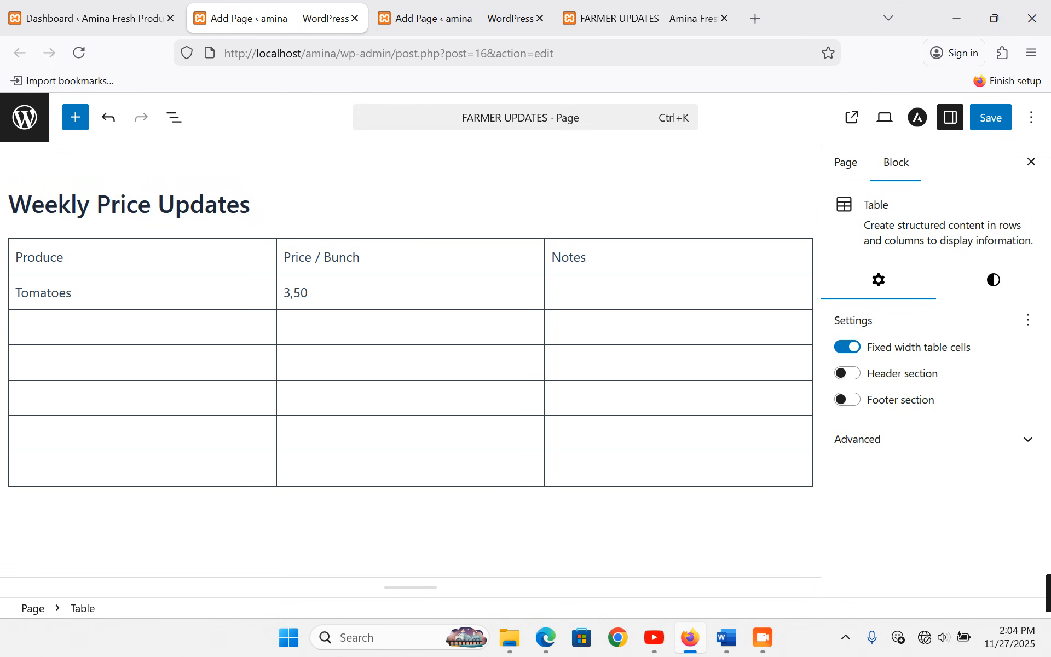
pyautogui.write('0 Kg')
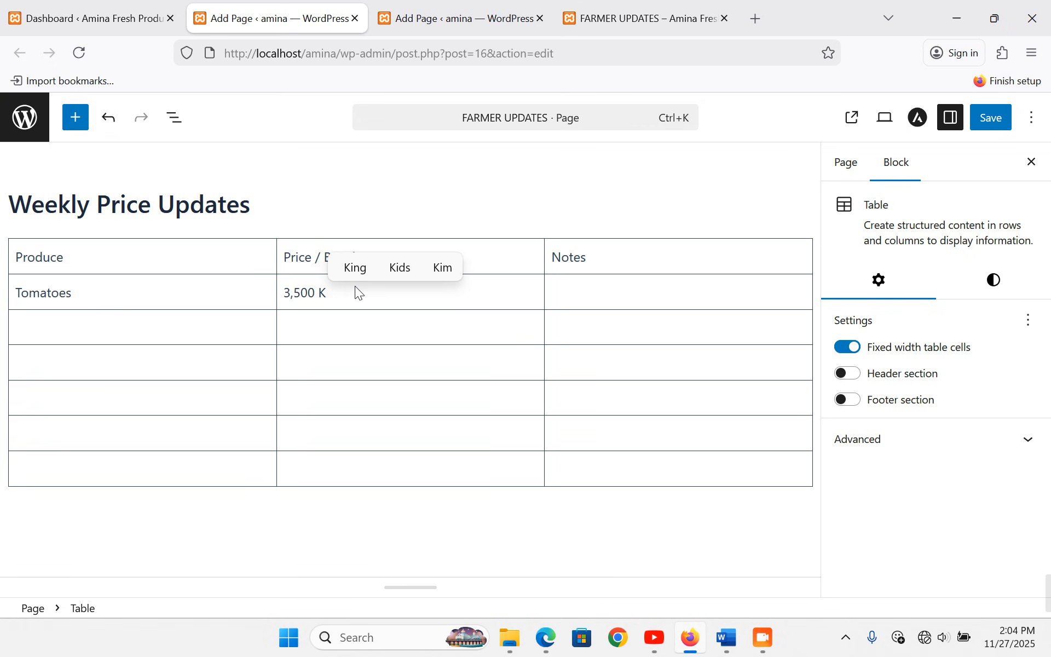
pyautogui.press('BackSpace')
pyautogui.press('BackSpace')
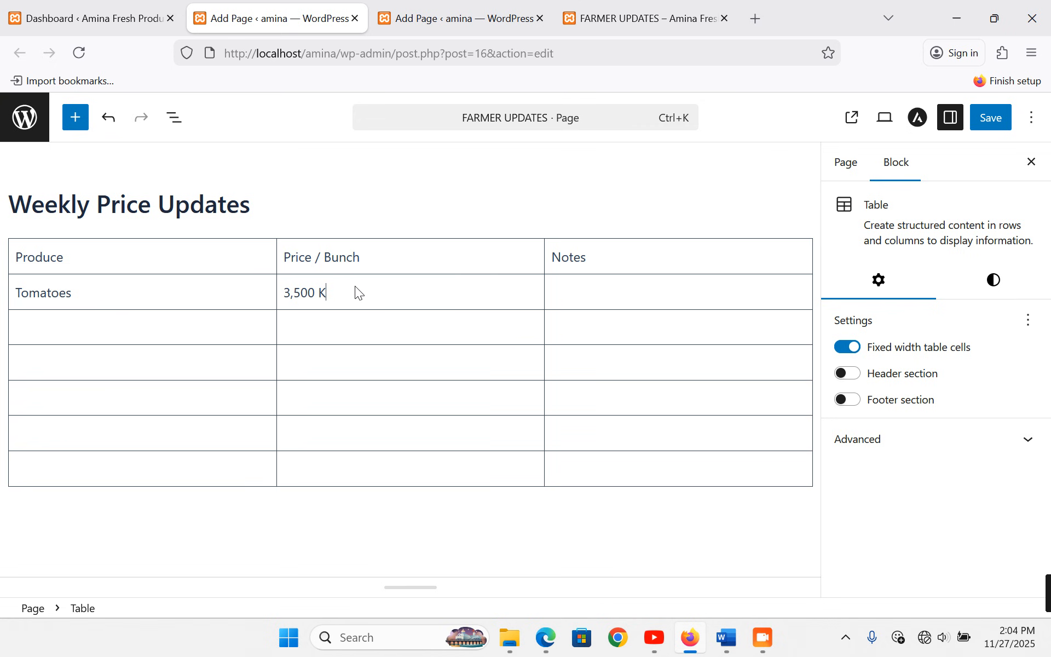
pyautogui.write('UGX / Kg')
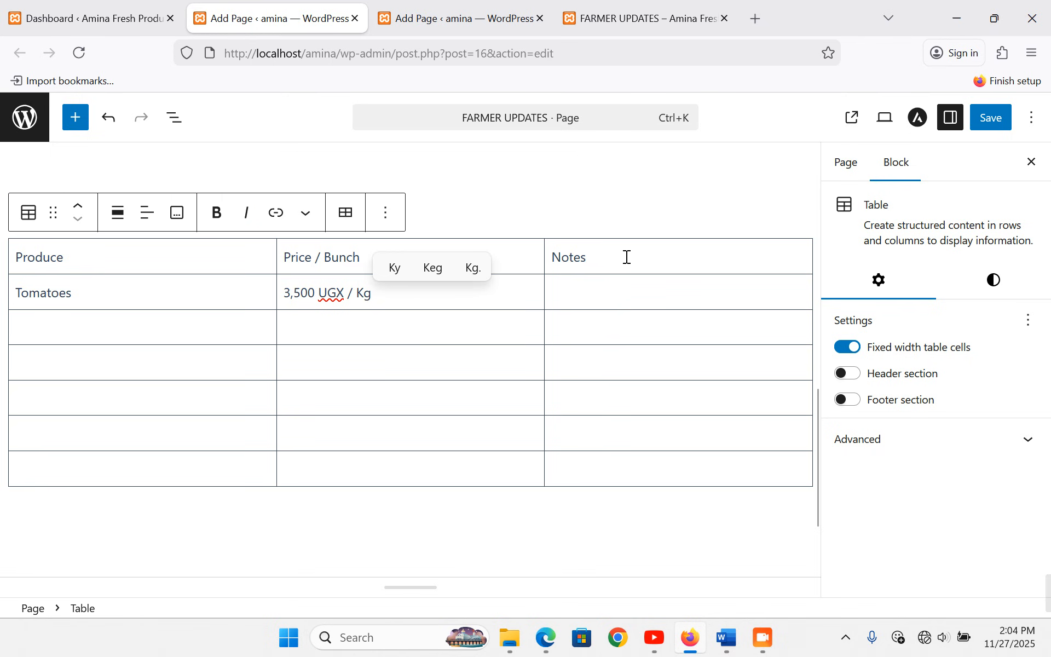
pyautogui.click(649, 291)
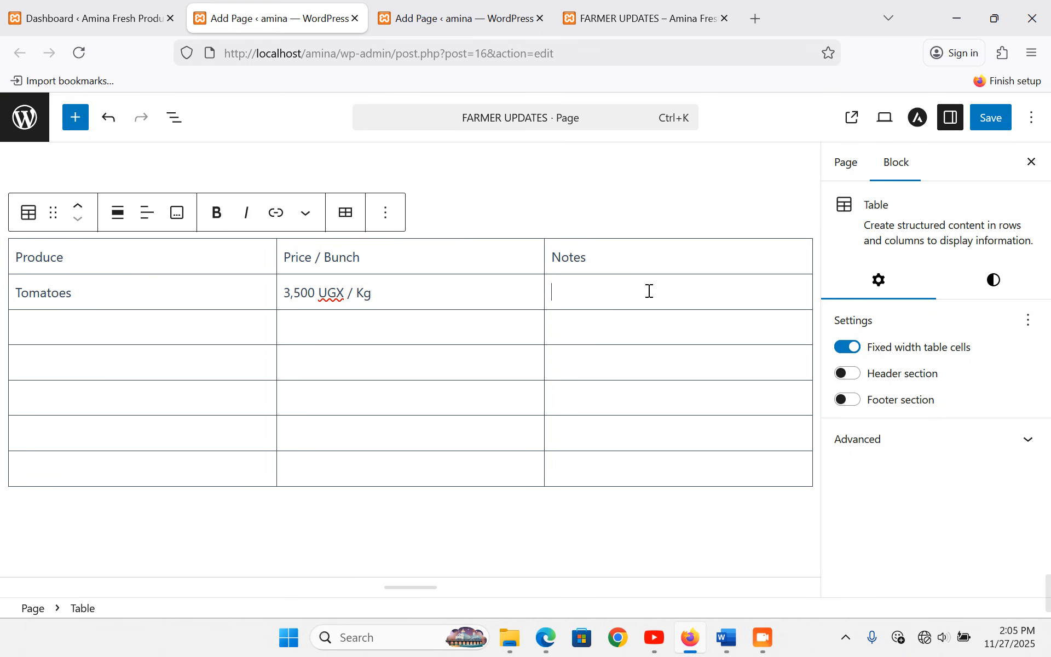
pyautogui.write('Fresh stock from')
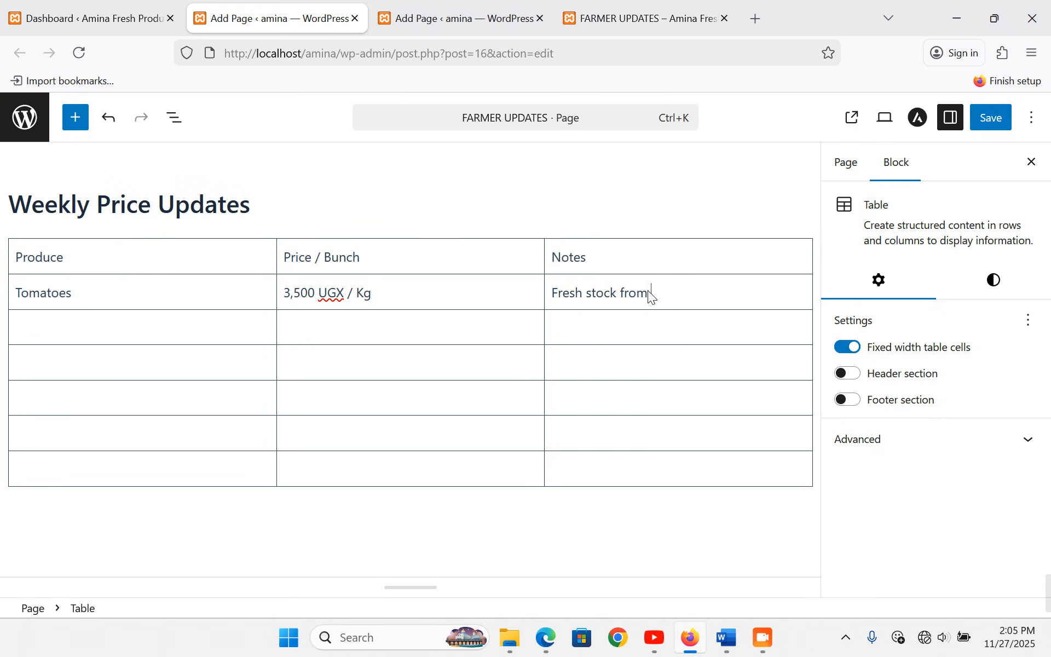
pyautogui.write(' Kayunga ')
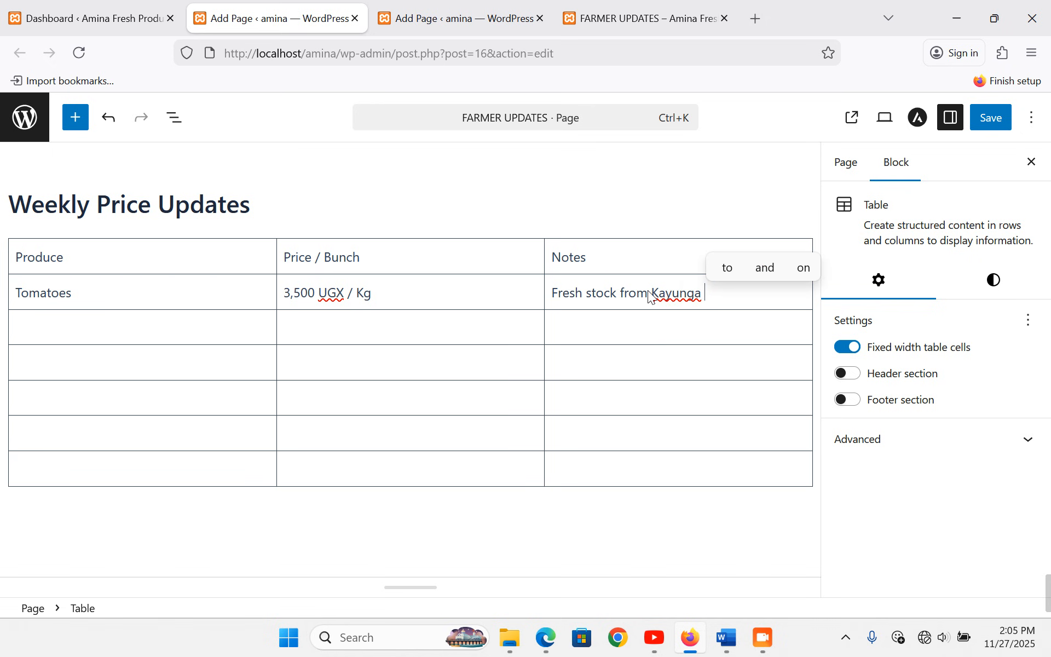
pyautogui.write('Farm')
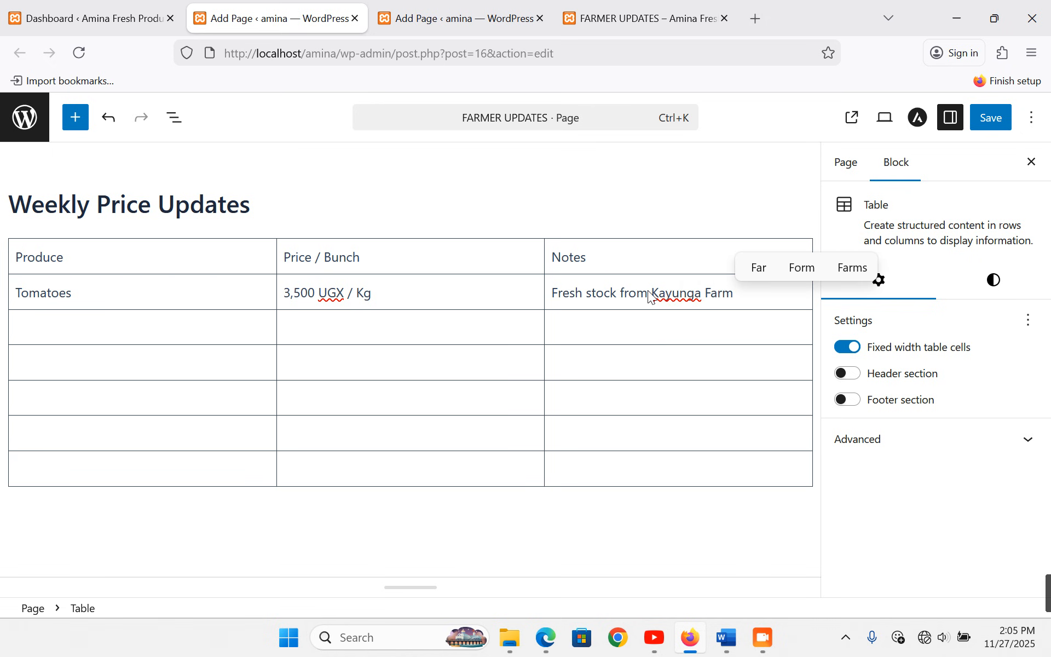
pyautogui.write('s')
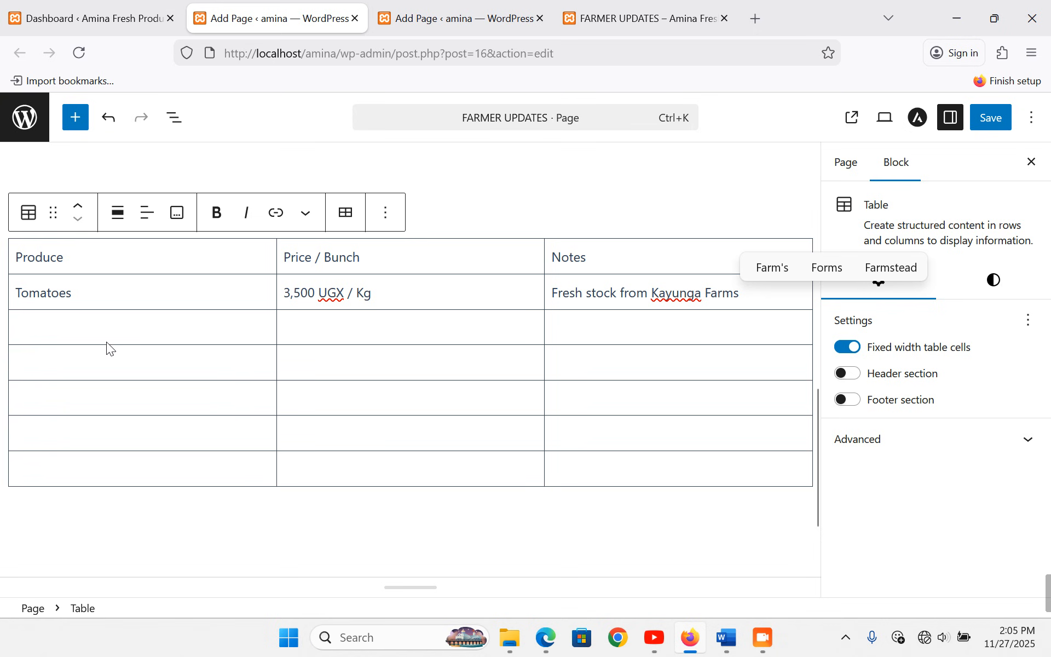
pyautogui.click(104, 326)
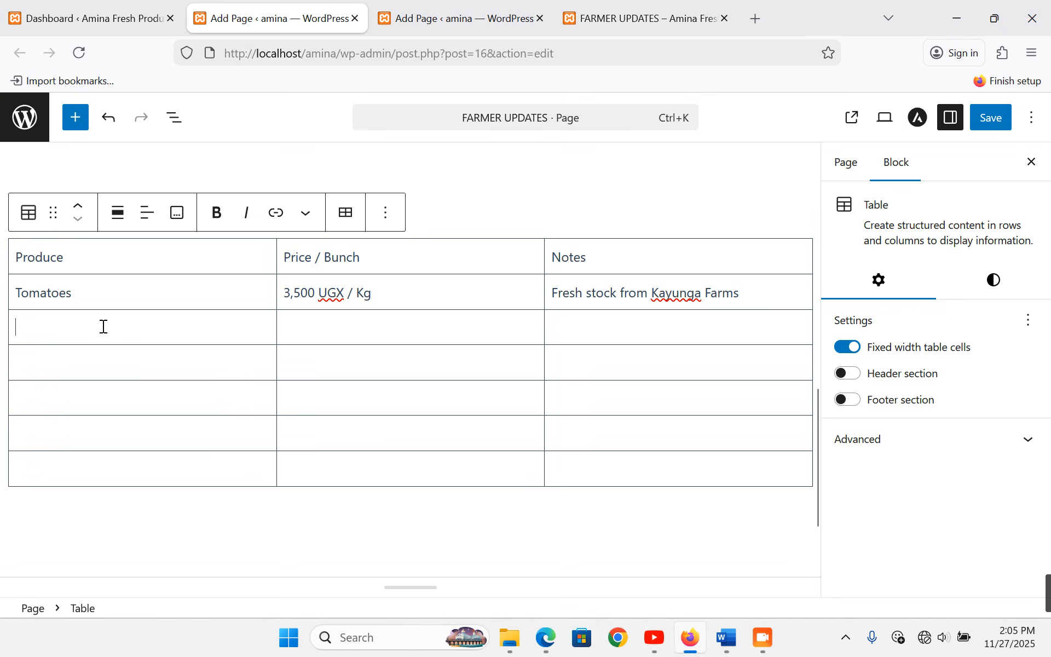
# - Fill the third row with Matoke, 25,000 UGX / Bunch and Premium Quality
pyautogui.write('Matoke')
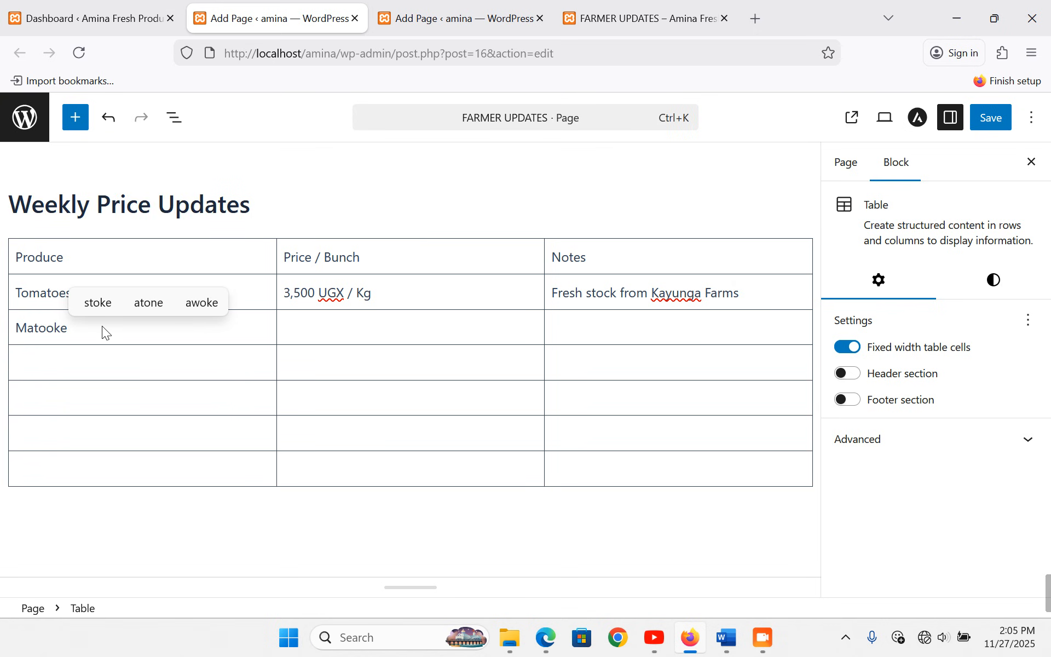
pyautogui.click(304, 328)
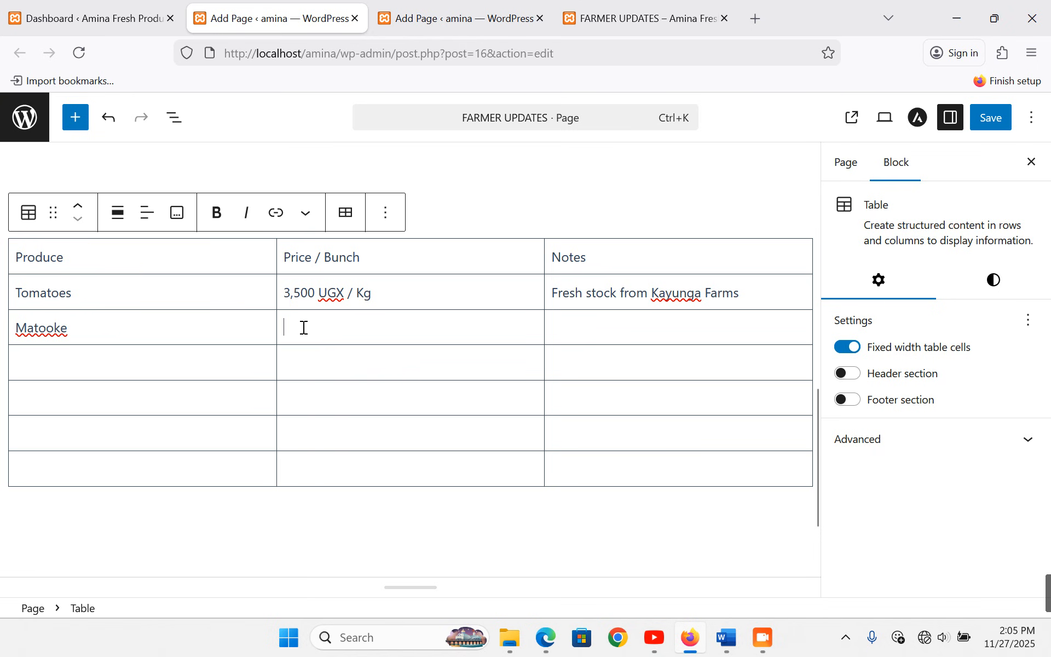
pyautogui.write('2')
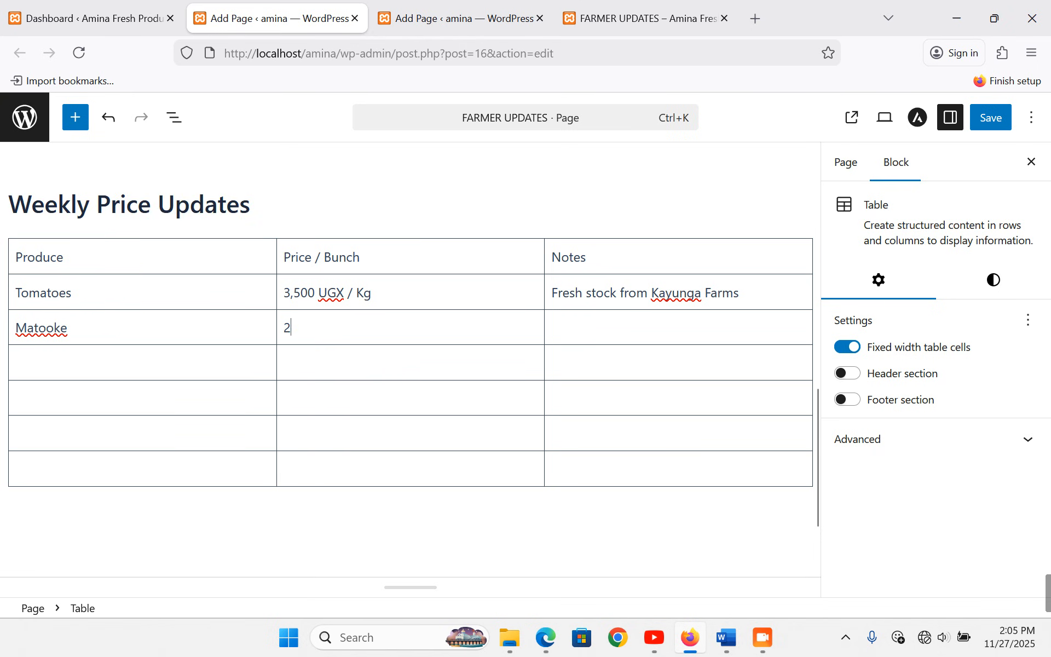
pyautogui.write('5,000 ')
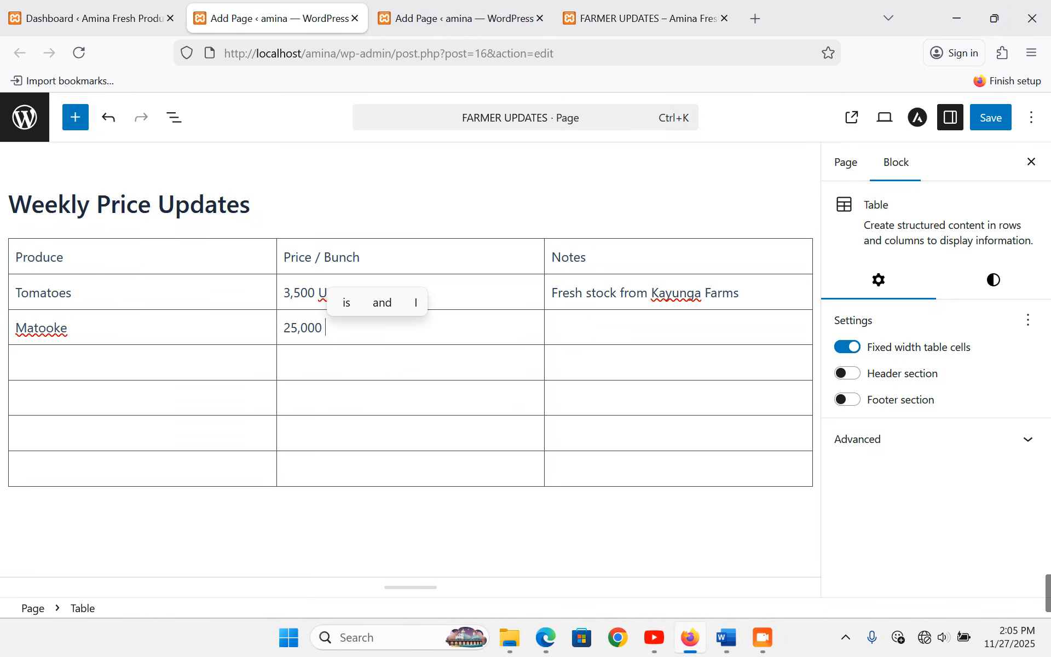
pyautogui.write('UGX / Bunch')
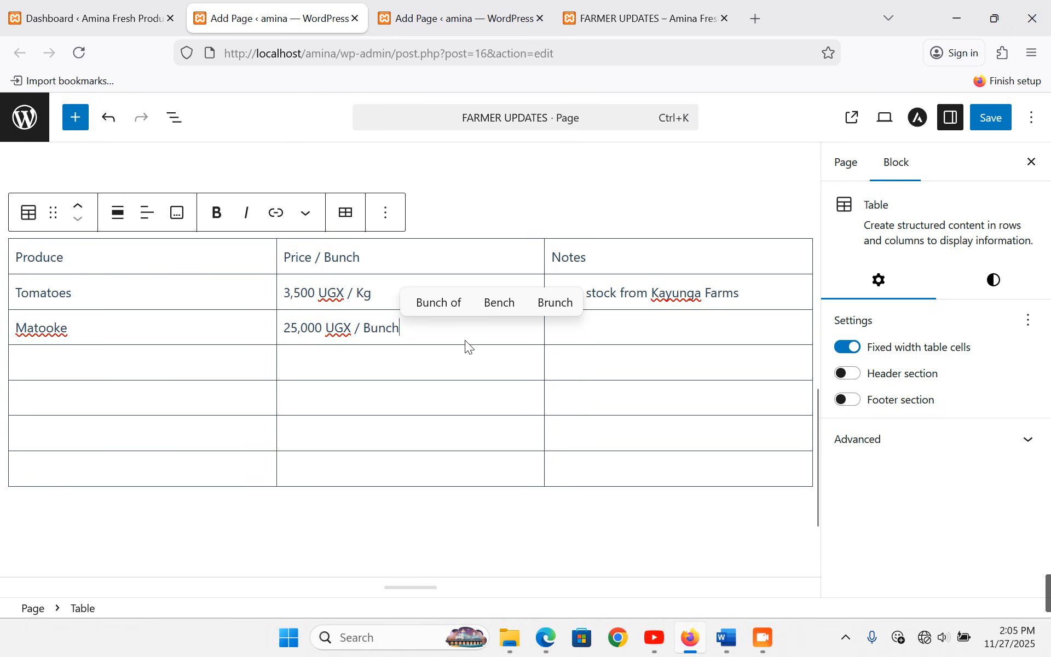
pyautogui.click(630, 328)
pyautogui.write('Premium')
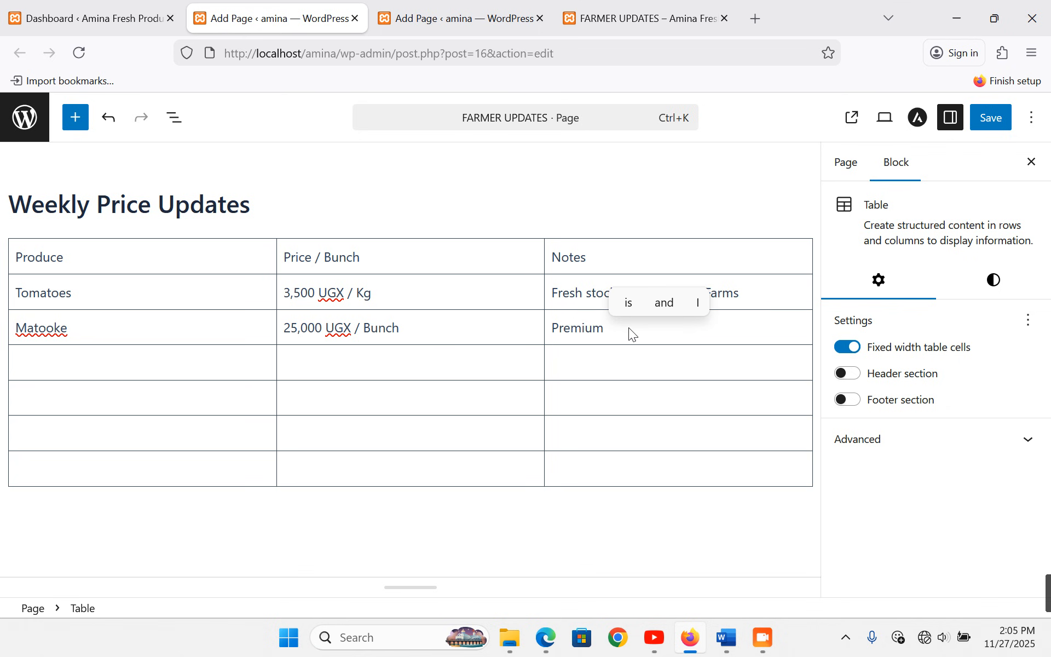
pyautogui.write(' Qualitu')
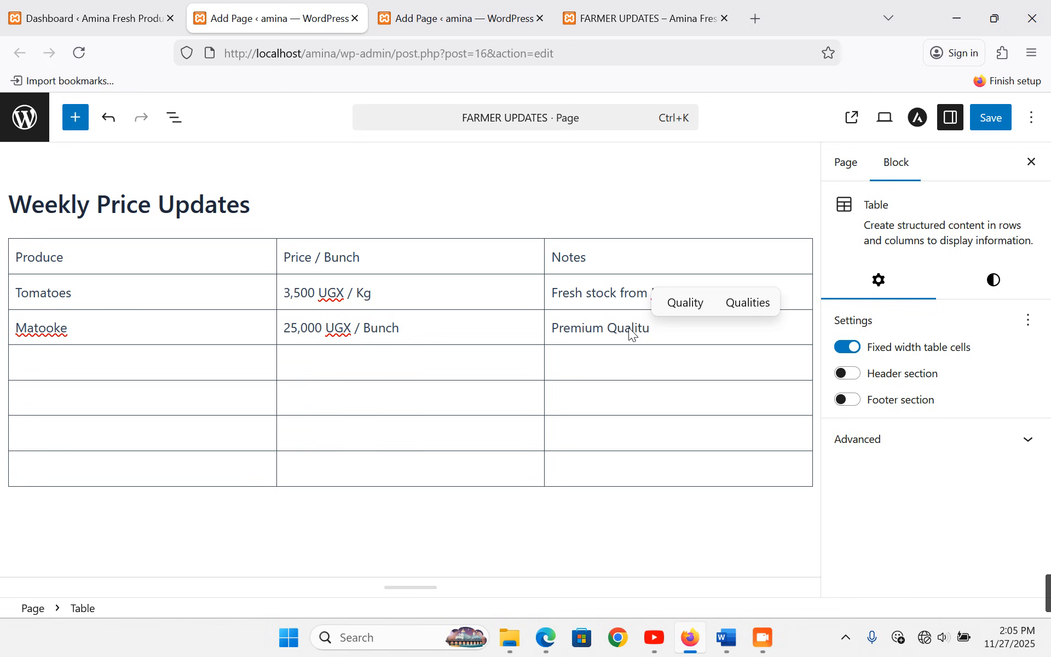
pyautogui.press('BackSpace')
pyautogui.write('y')
pyautogui.click(187, 346)
pyautogui.click(186, 361)
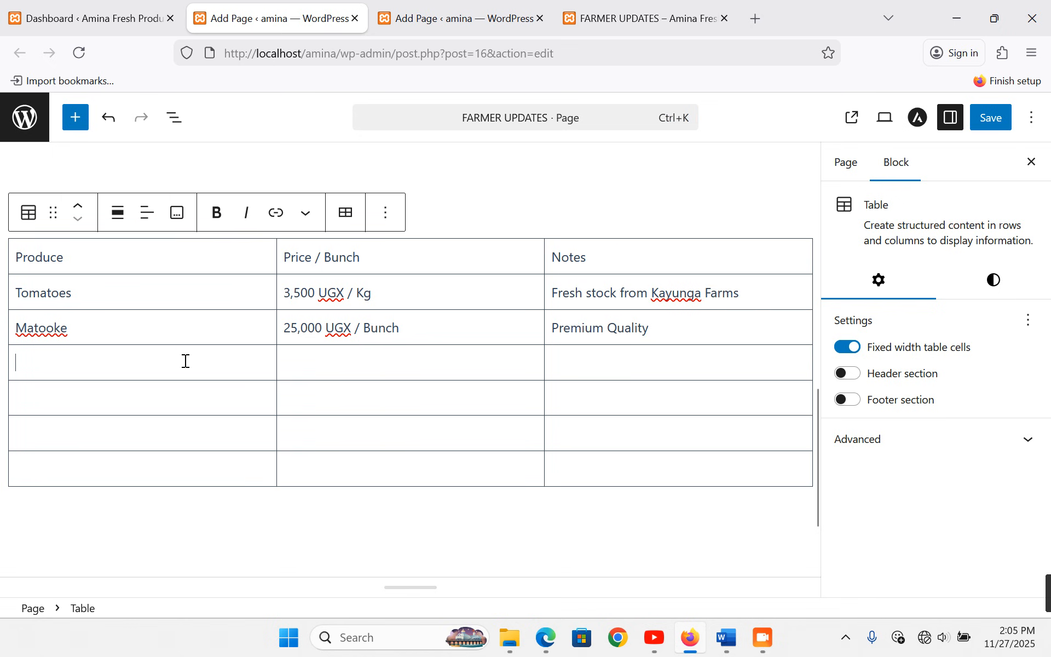
# - Fill the fourth row with Onions, 3,200 UGX / Kg and Well Dried
pyautogui.write('Onions')
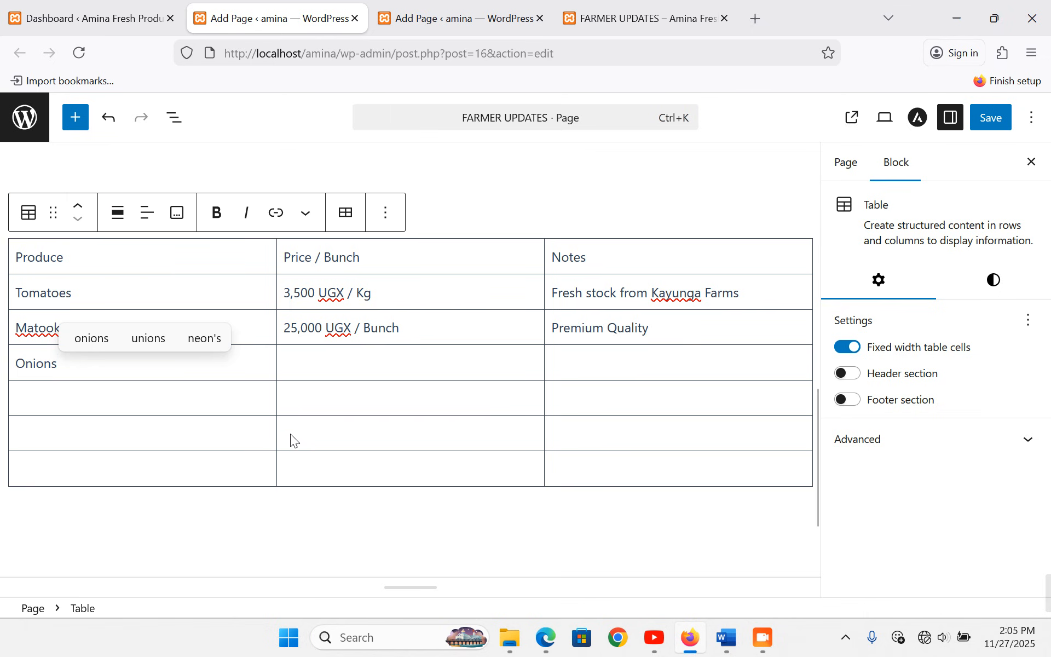
pyautogui.click(350, 359)
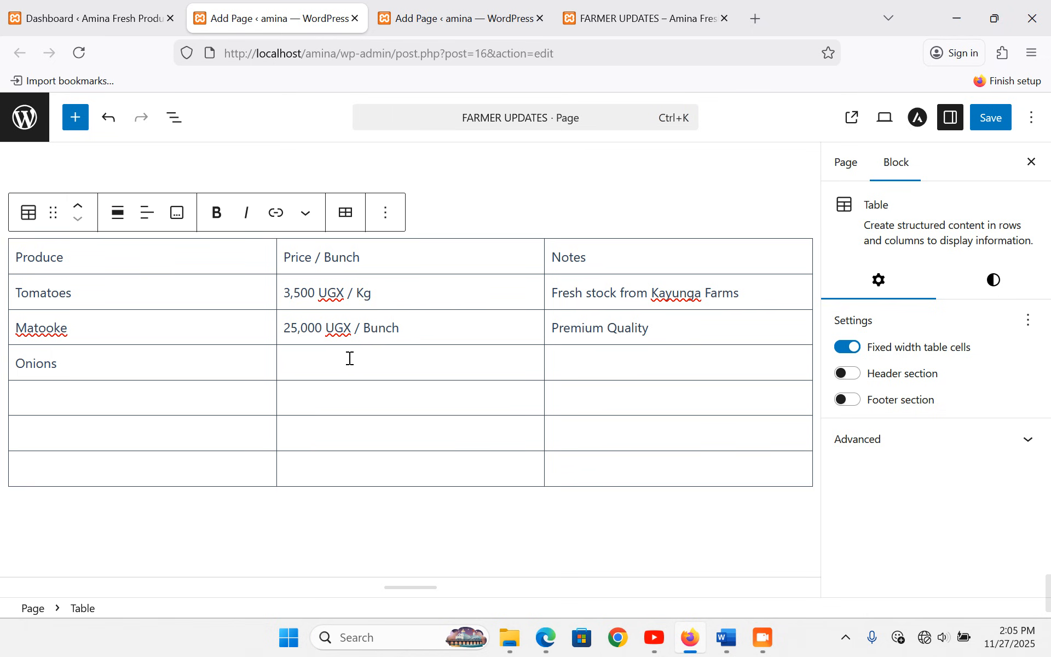
pyautogui.write('32')
pyautogui.press('BackSpace')
pyautogui.write(',2')
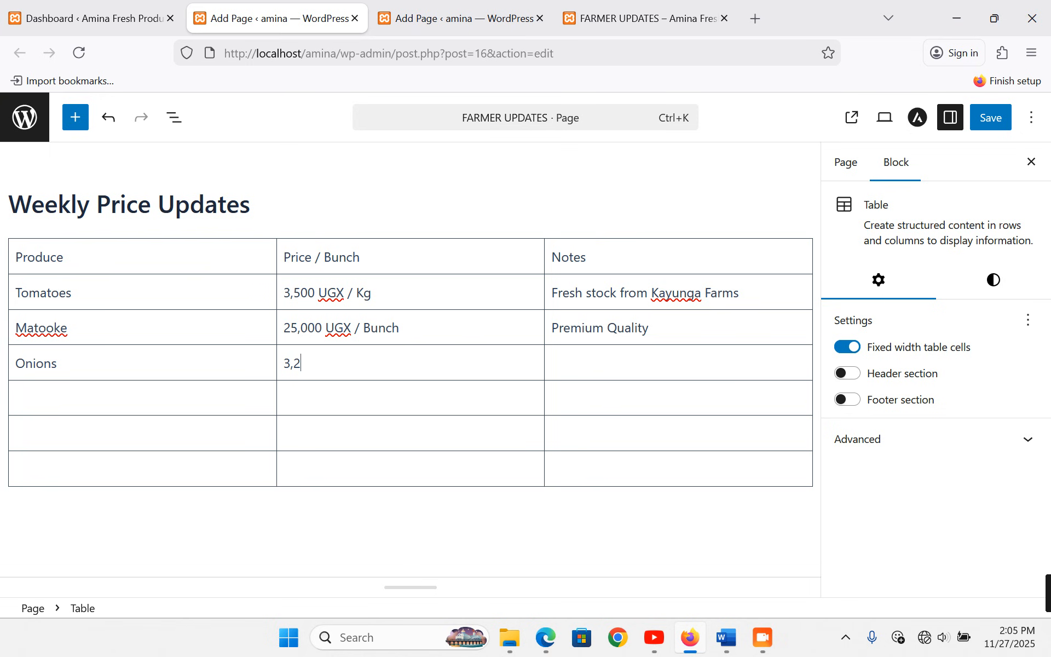
pyautogui.write('00 UGX')
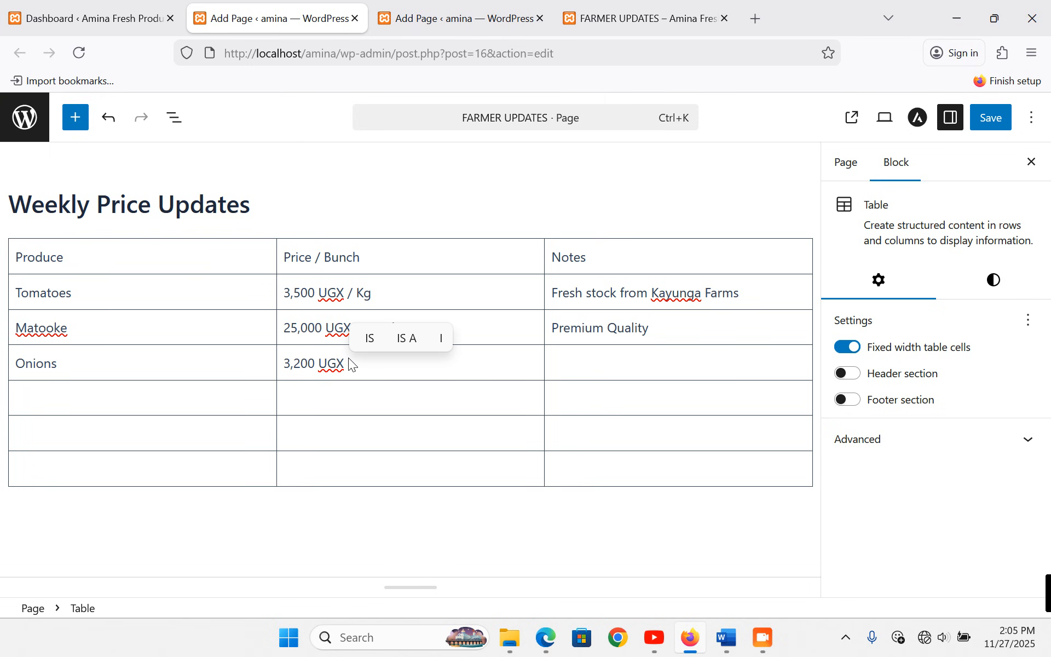
pyautogui.write(' / Kg')
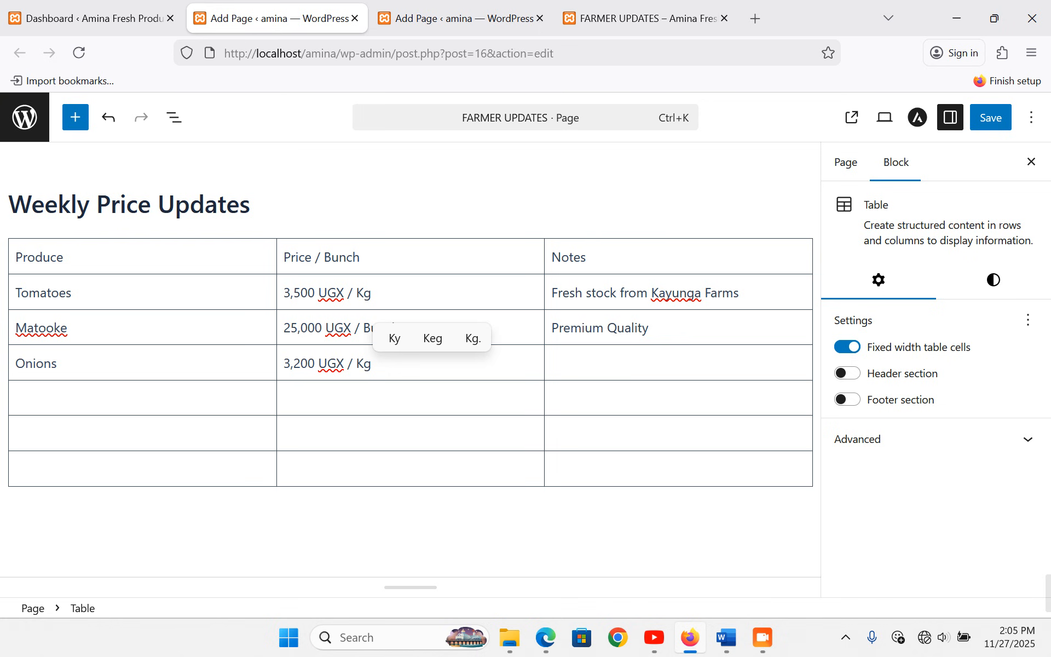
pyautogui.click(663, 360)
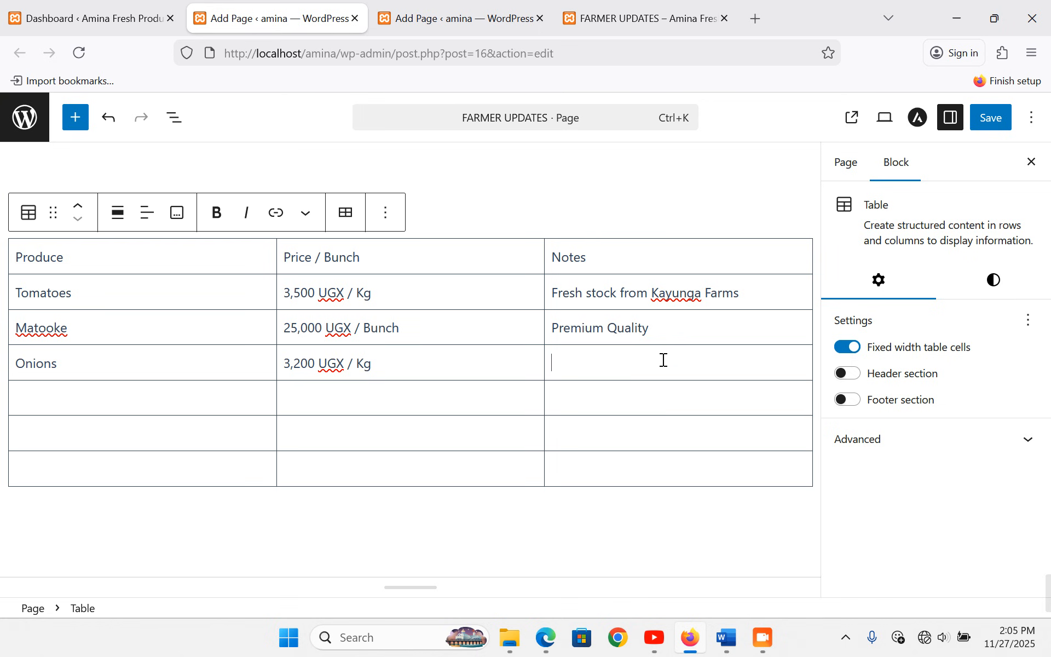
pyautogui.write('Well ')
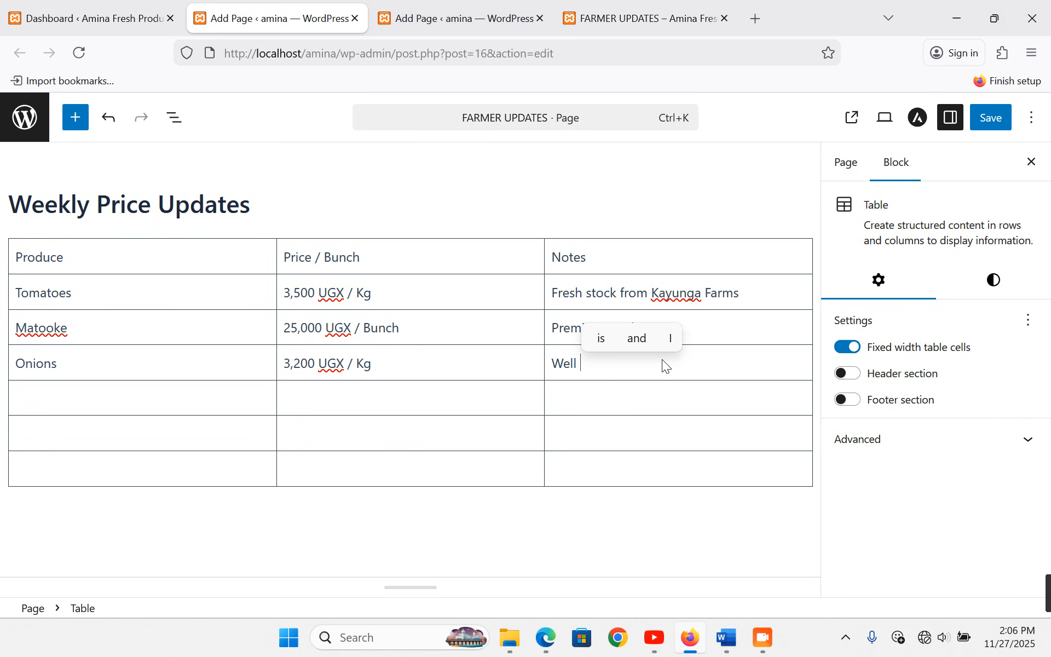
pyautogui.write('Dried')
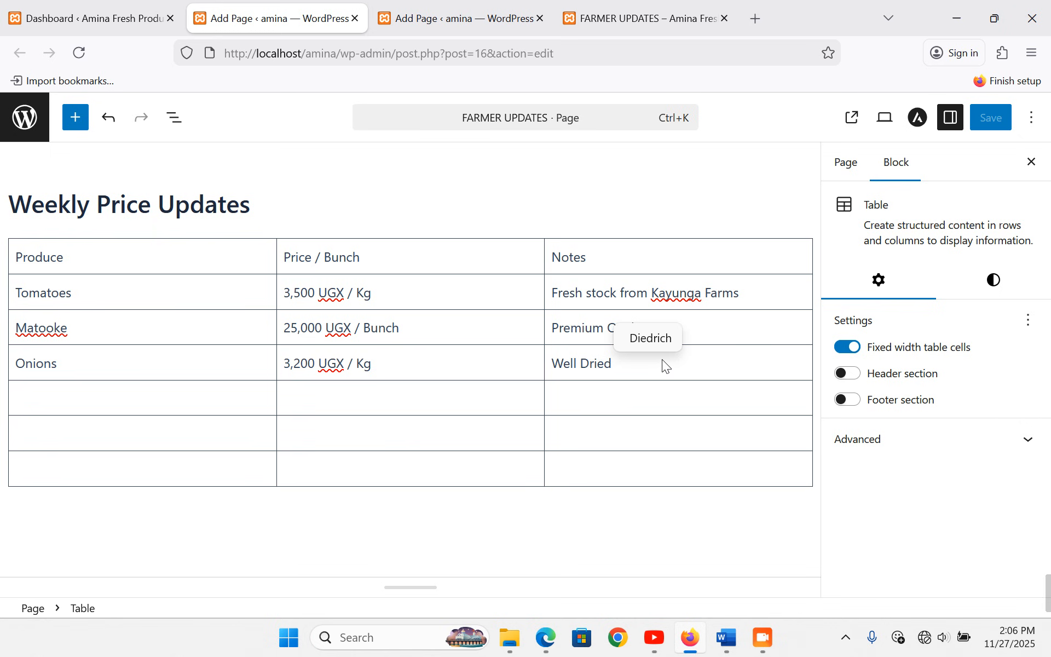
pyautogui.click(209, 405)
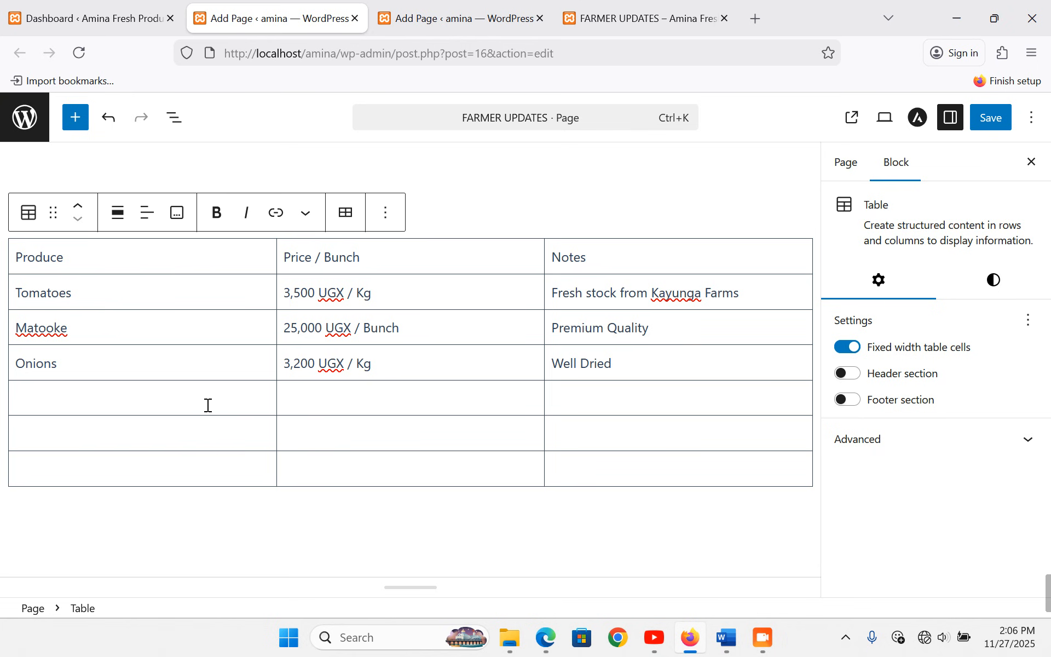
# - Fill a row with Green Peppers, 4,000 UGX /Kg and Crisp sorting
pyautogui.write('Peppers')
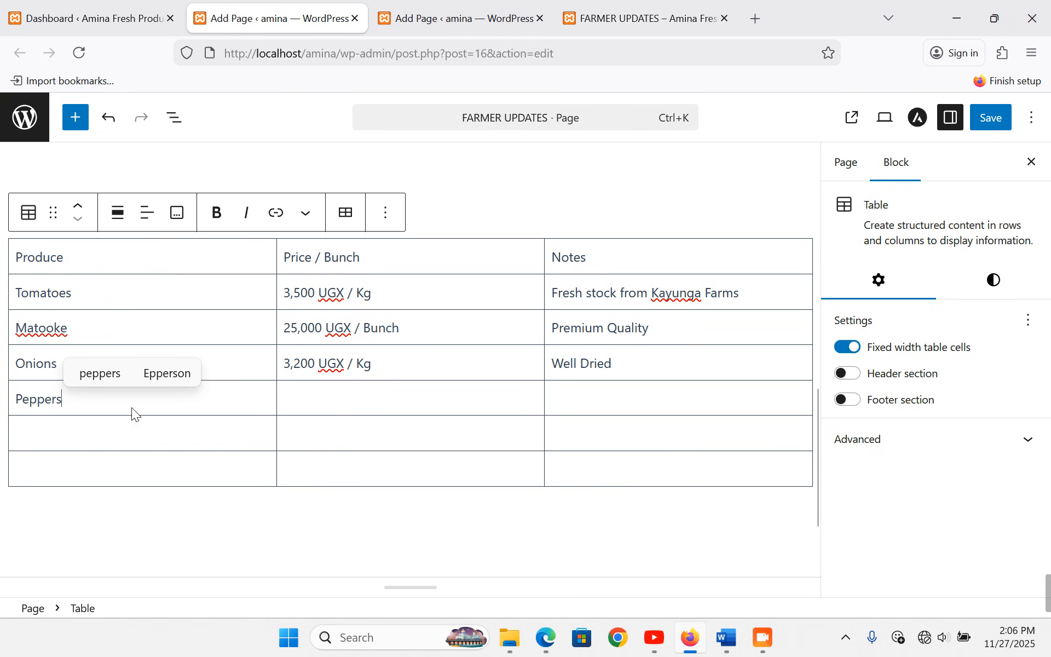
pyautogui.click(19, 396)
pyautogui.write('Green')
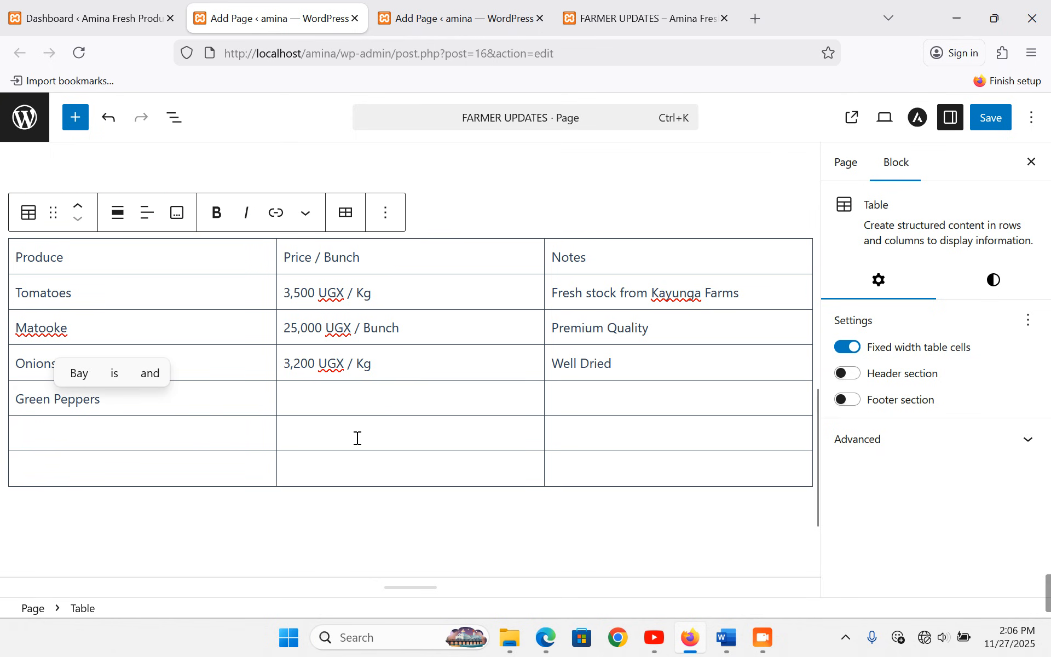
pyautogui.click(348, 403)
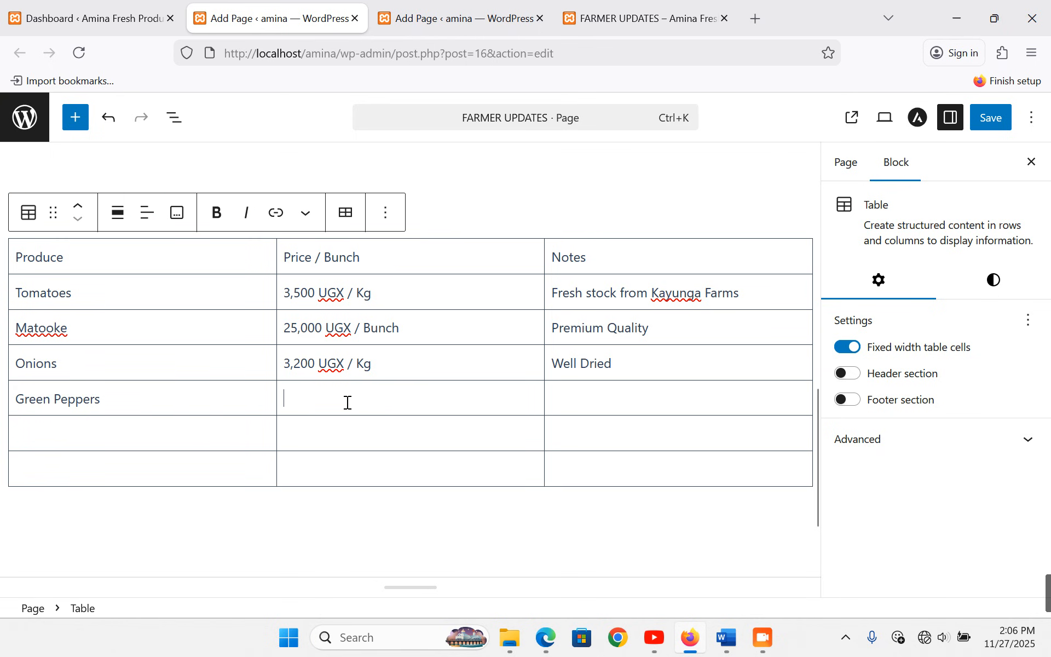
pyautogui.write('4,000 UGX ')
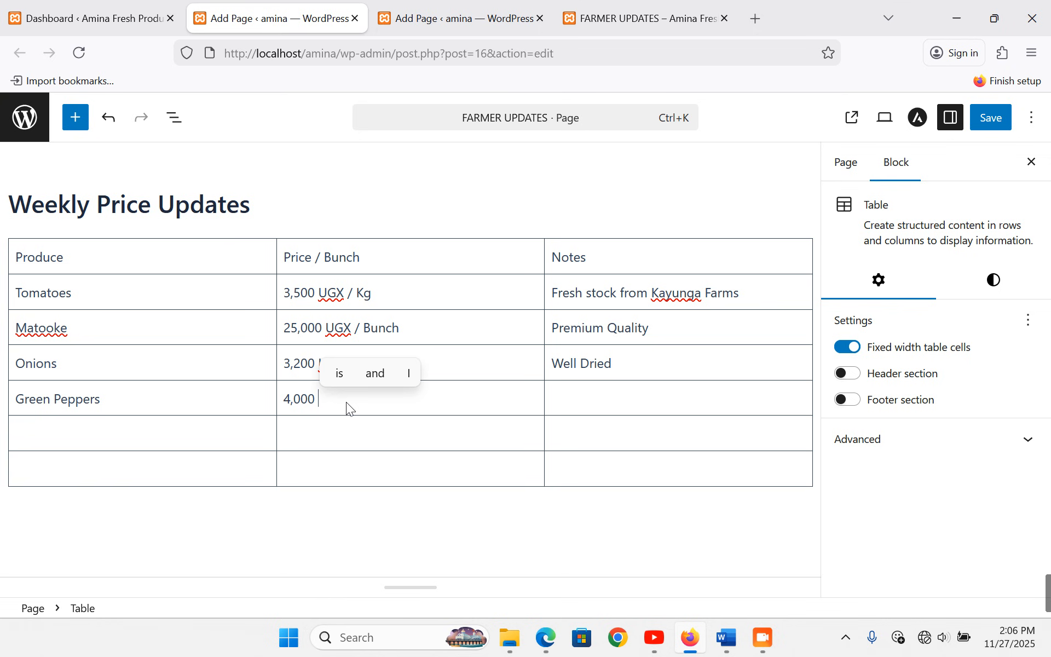
pyautogui.write('/Kg')
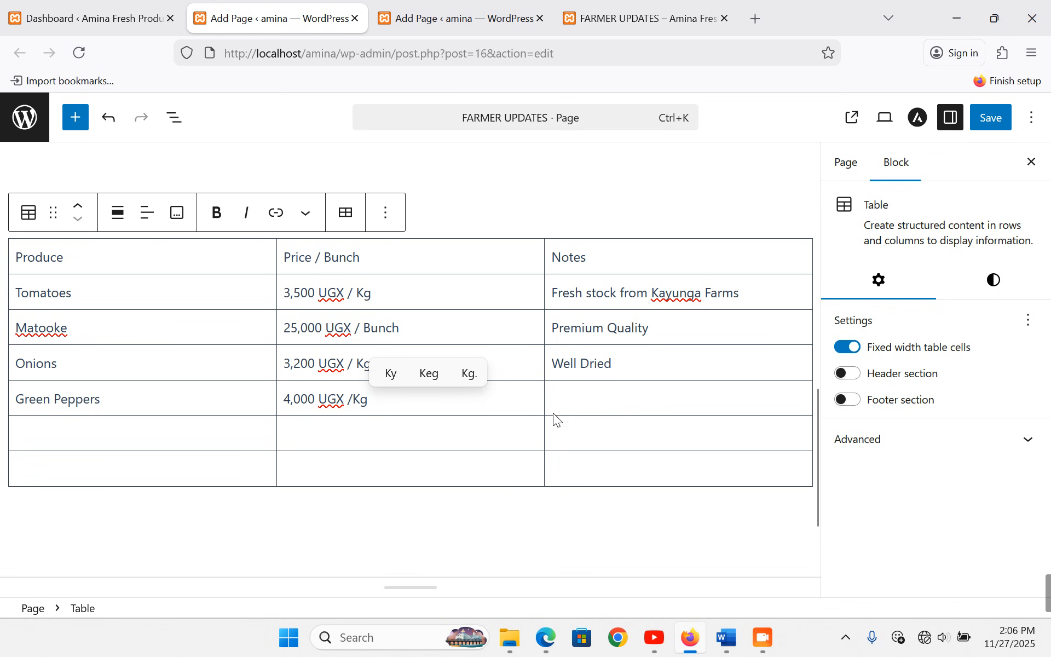
pyautogui.click(575, 397)
pyautogui.write('Cr')
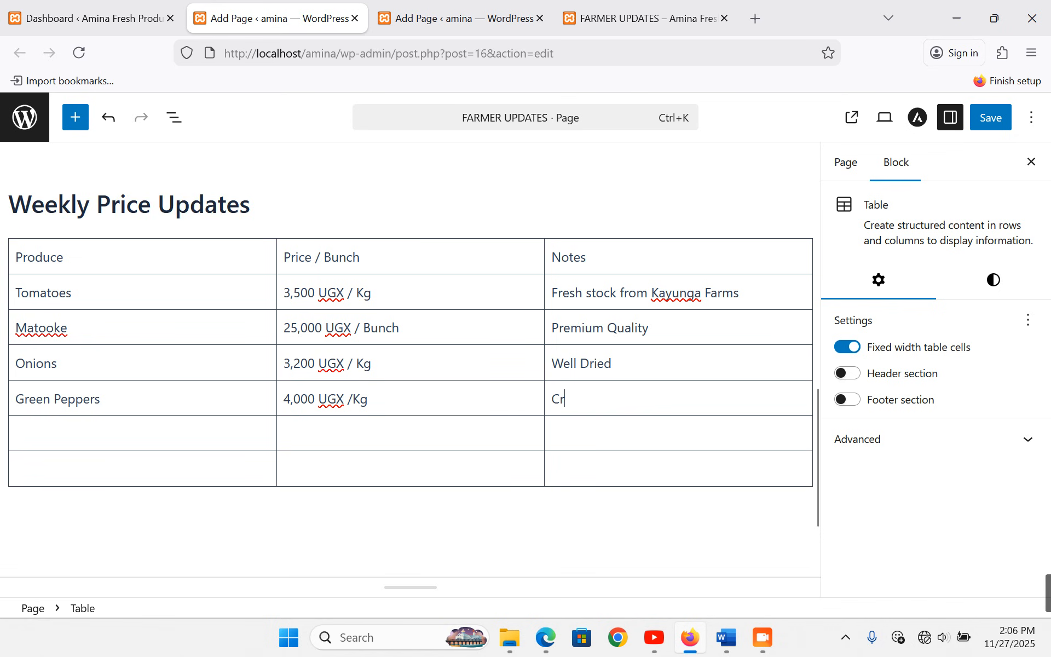
pyautogui.write('isp s')
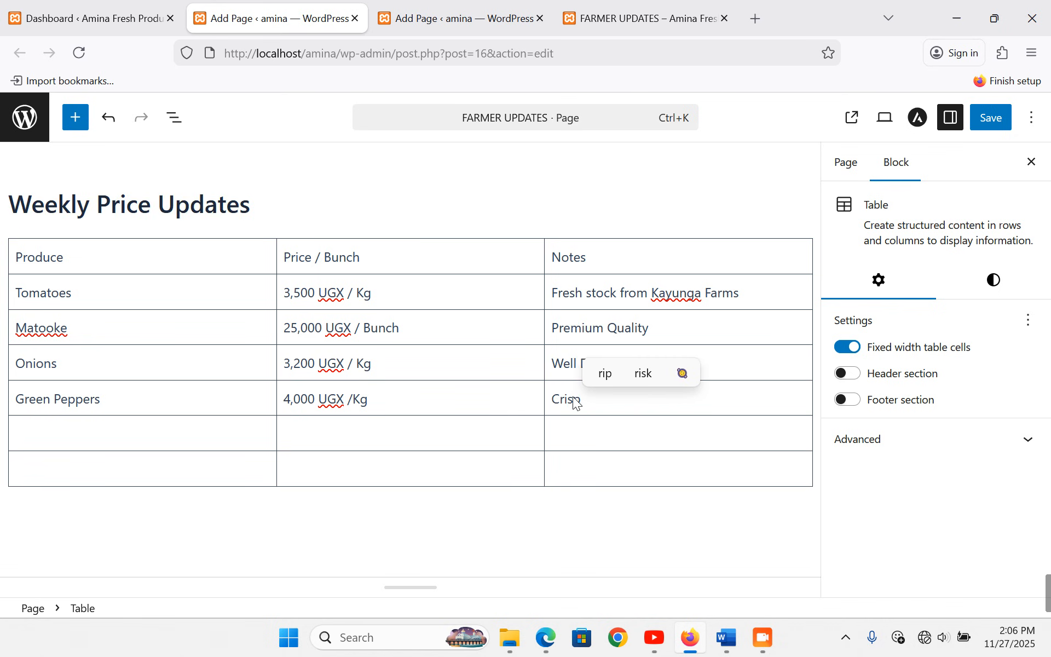
pyautogui.write('orting')
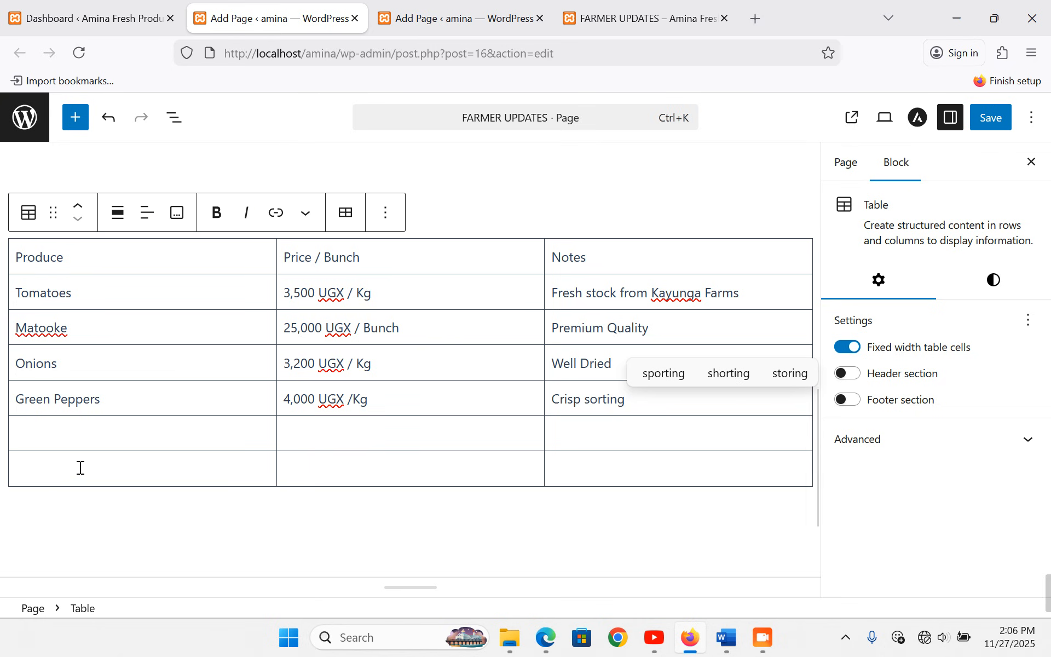
# - Fill the next row with Carrots, 3,500 UGX / Kg and Freshly washed
pyautogui.click(53, 434)
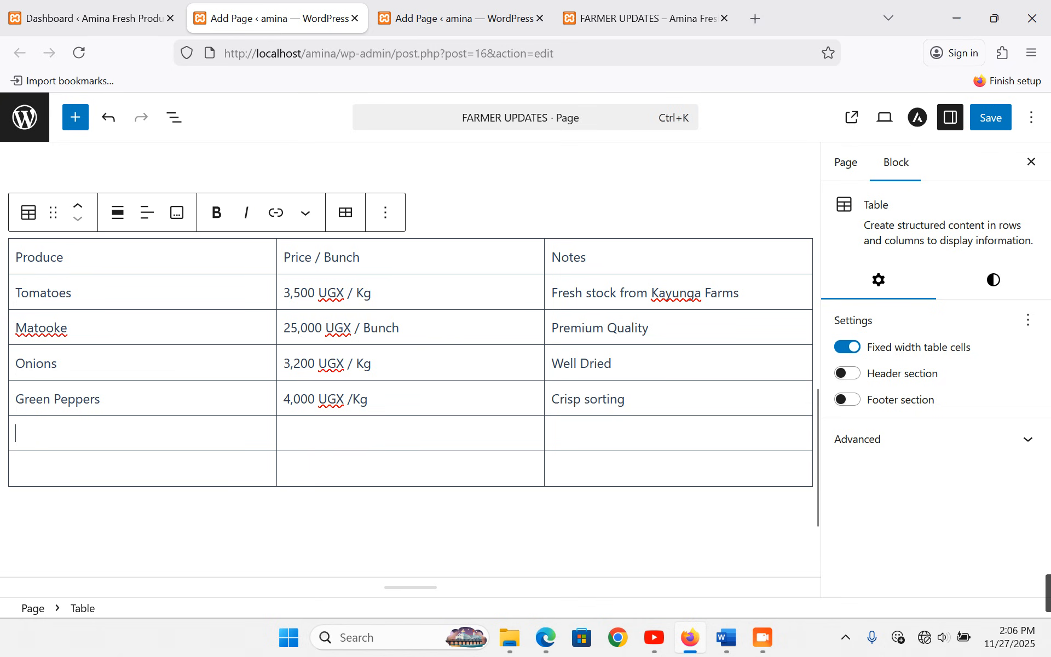
pyautogui.write('Carrots')
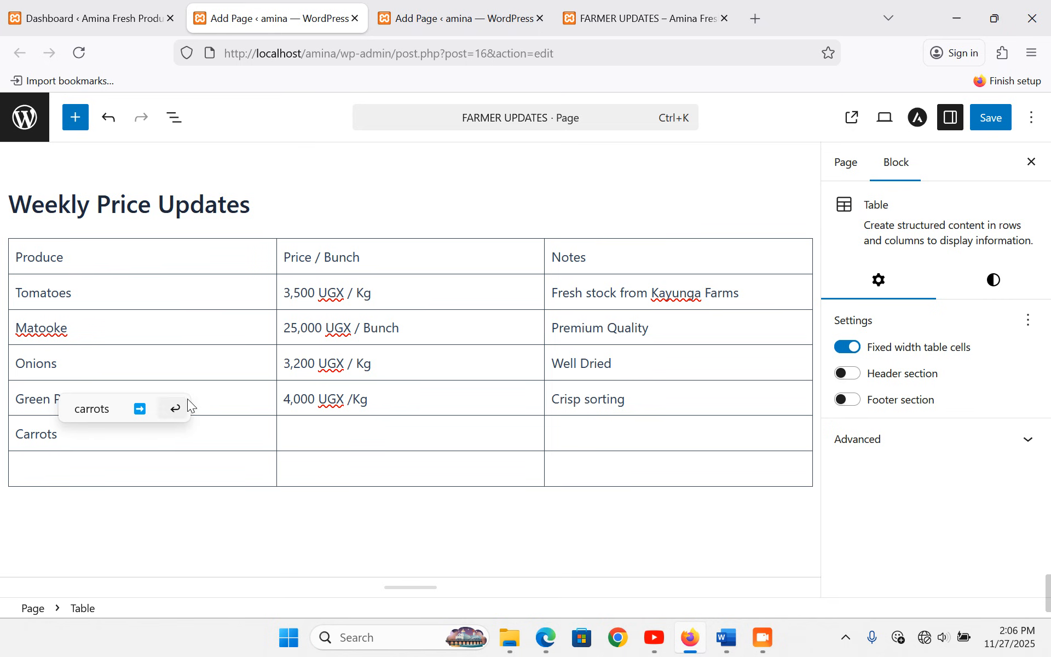
pyautogui.click(357, 435)
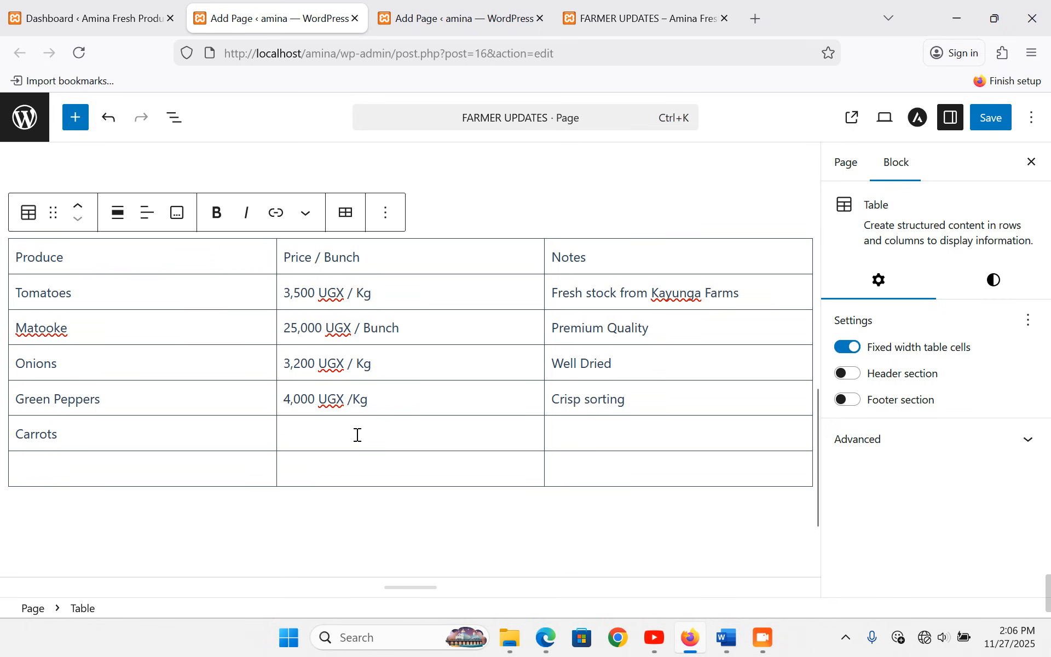
pyautogui.write('3,500')
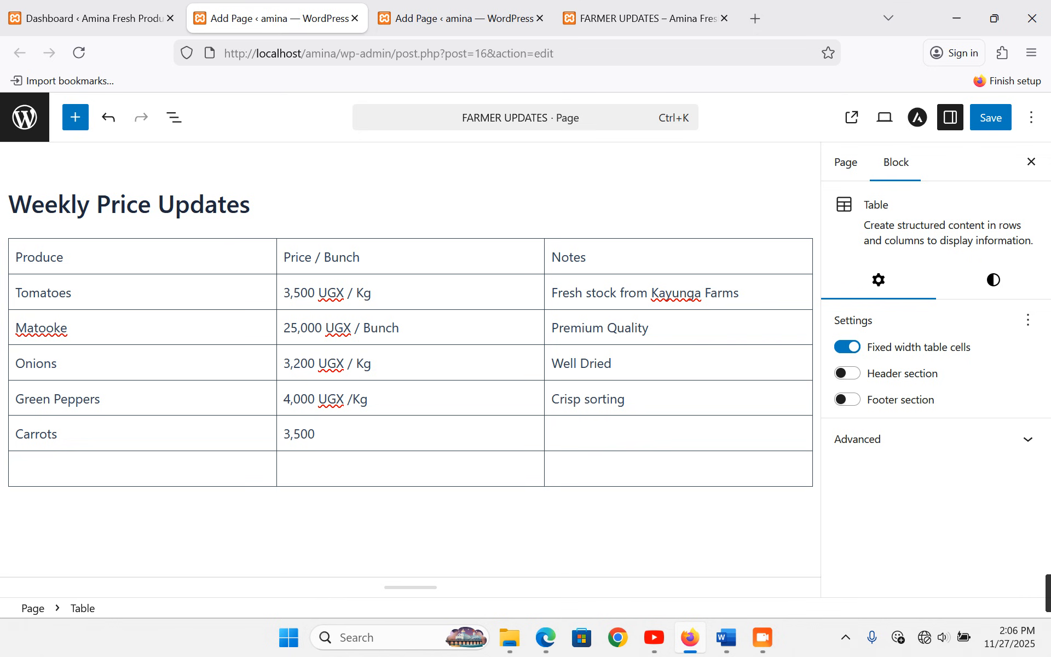
pyautogui.write(' UGX ')
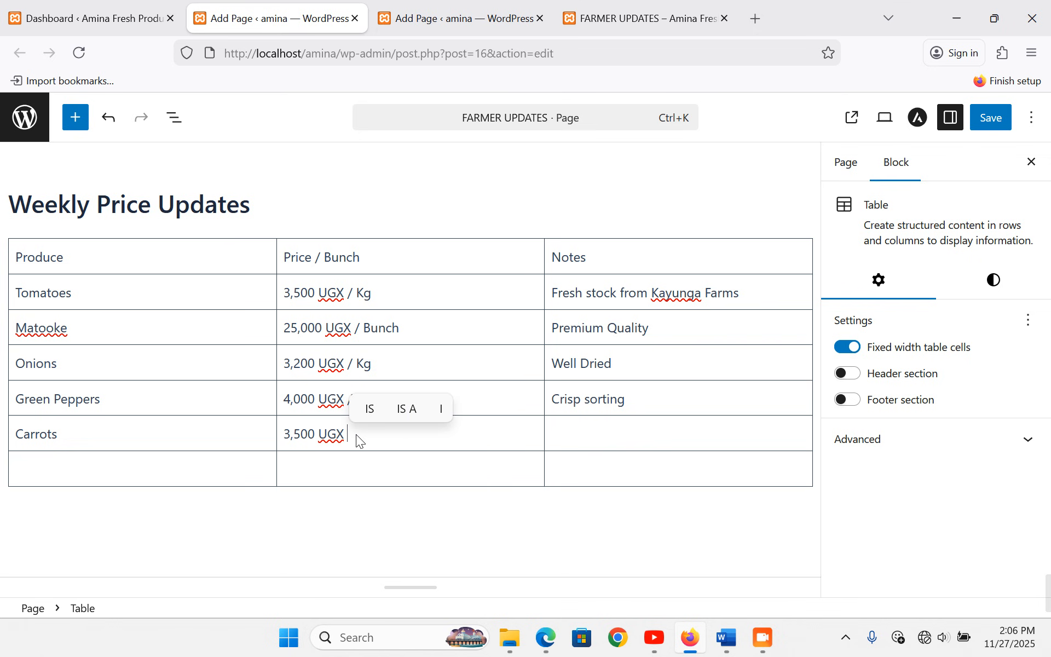
pyautogui.write('/ Kg')
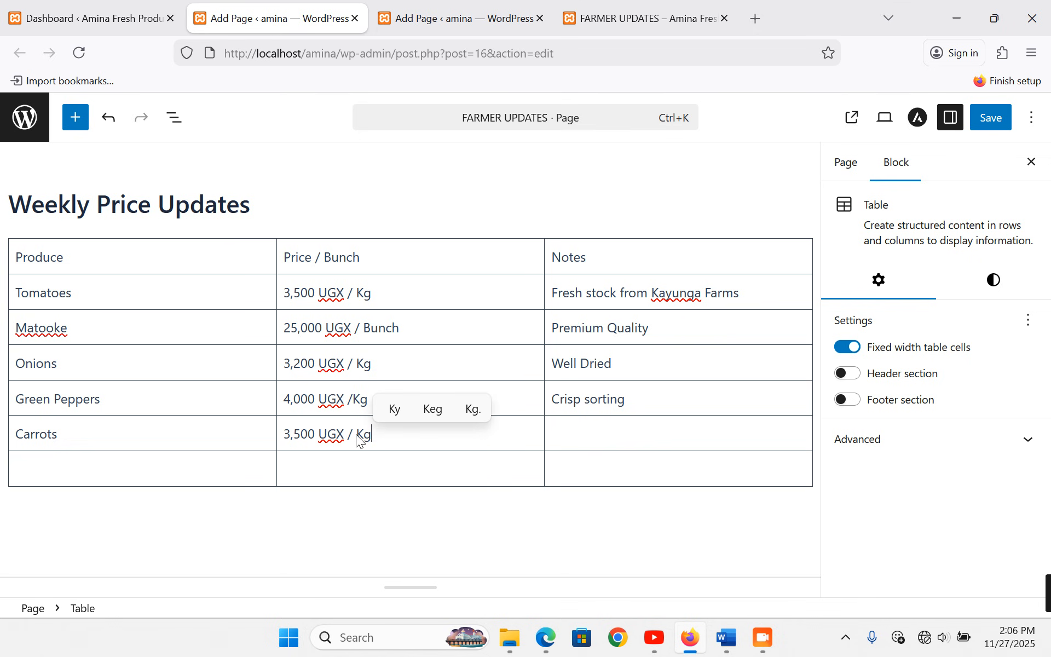
pyautogui.click(579, 425)
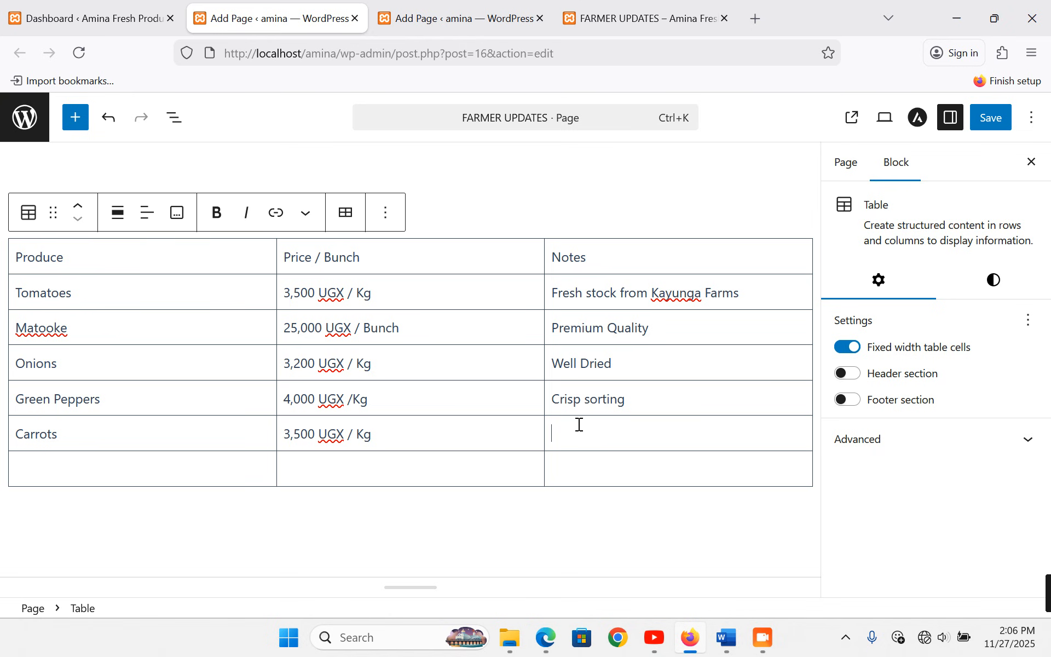
pyautogui.write('Fresh')
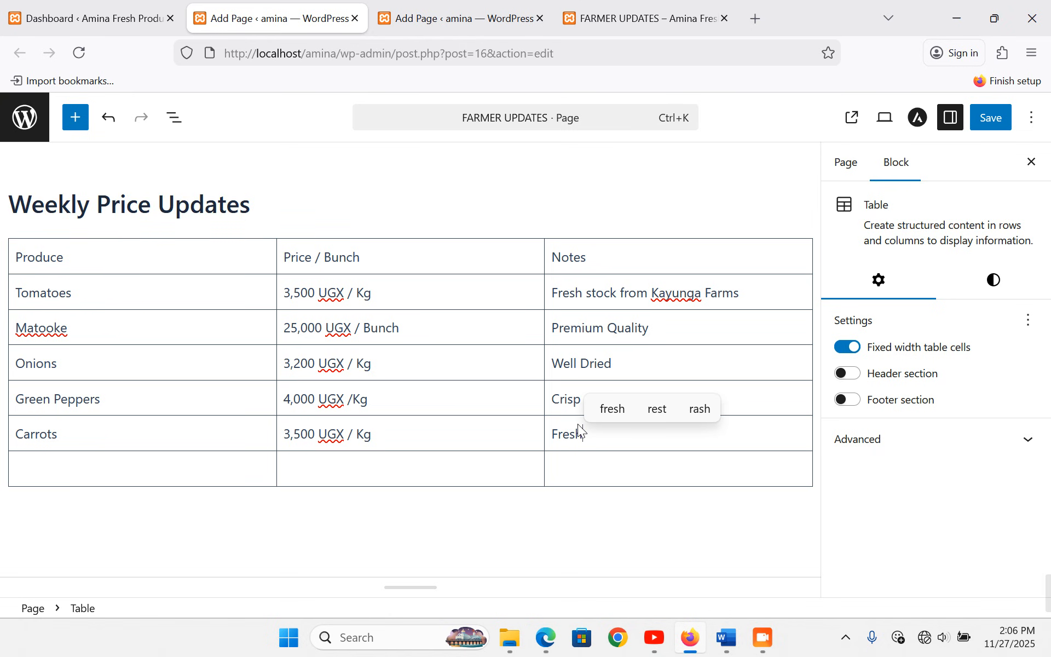
pyautogui.write('ly ')
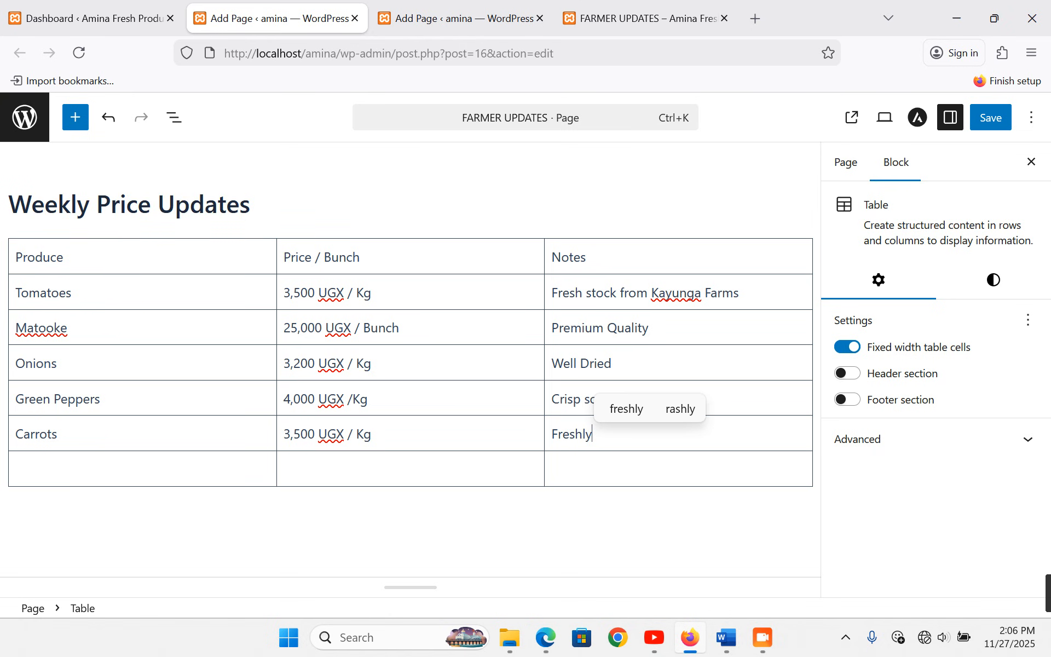
pyautogui.write('washed')
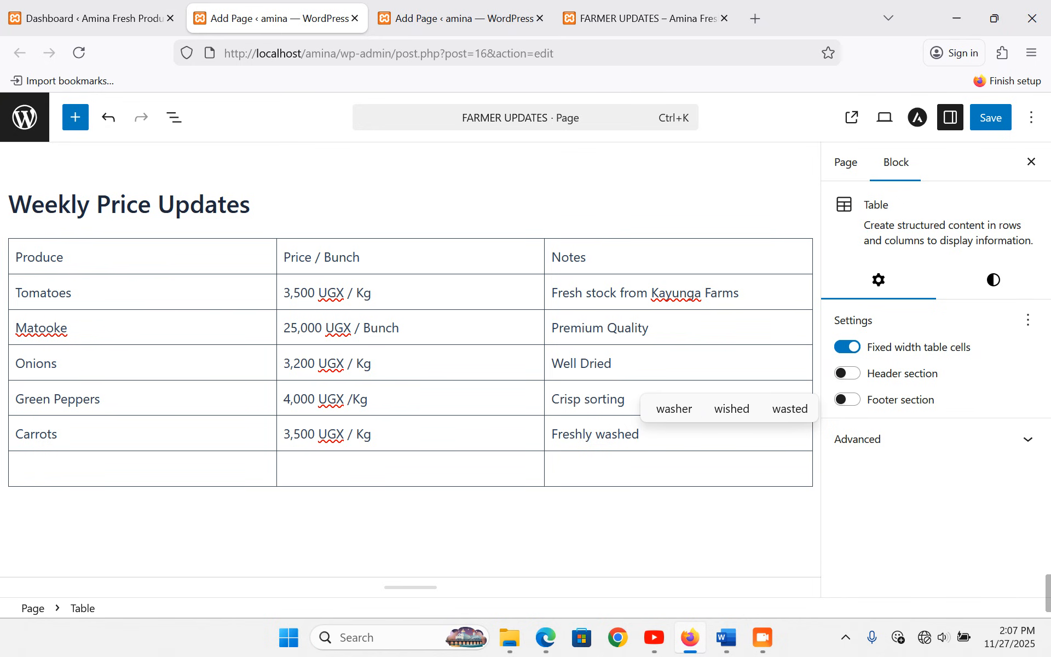
# - Fill the last row with Pineapples, 3,000 UGX / Kg and Sweety and Juicy
pyautogui.click(226, 470)
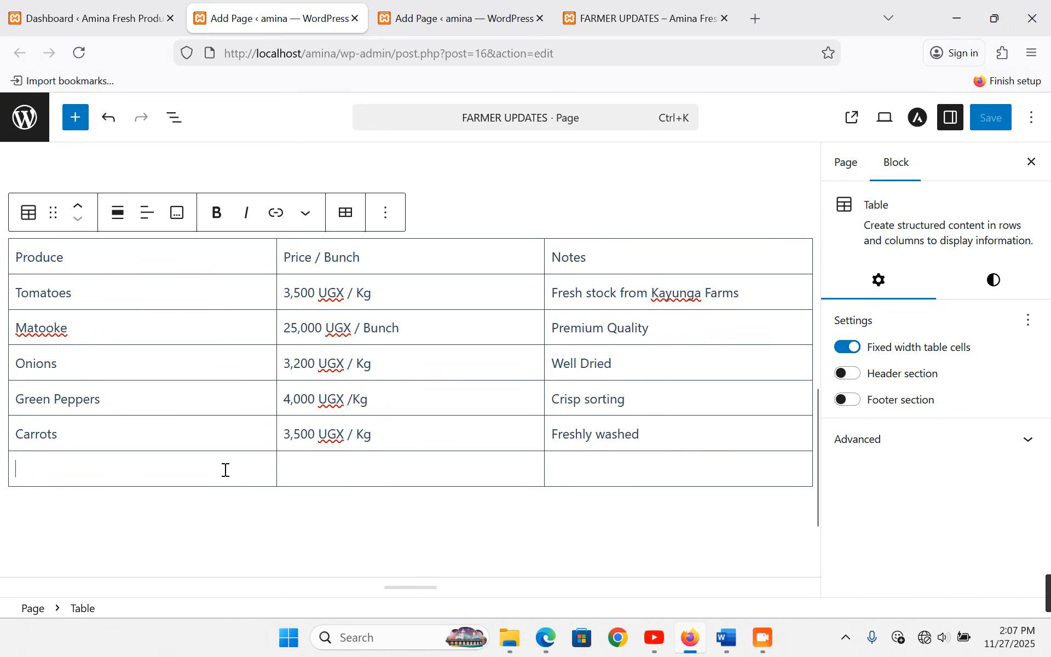
pyautogui.write('Pina')
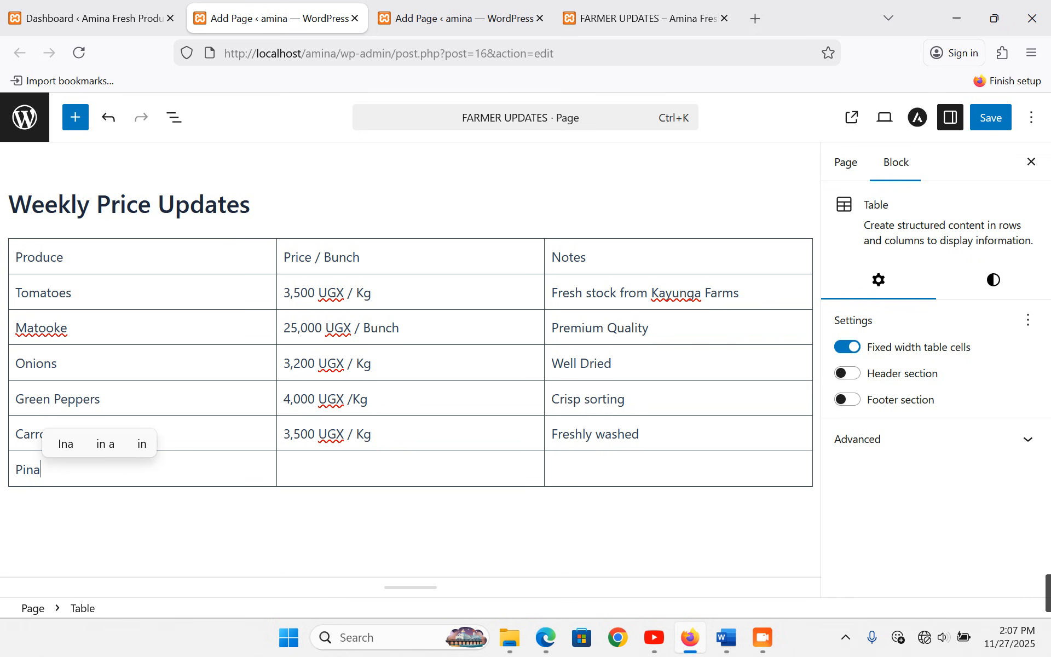
pyautogui.write('ppea')
pyautogui.press('BackSpace')
pyautogui.press('BackSpace')
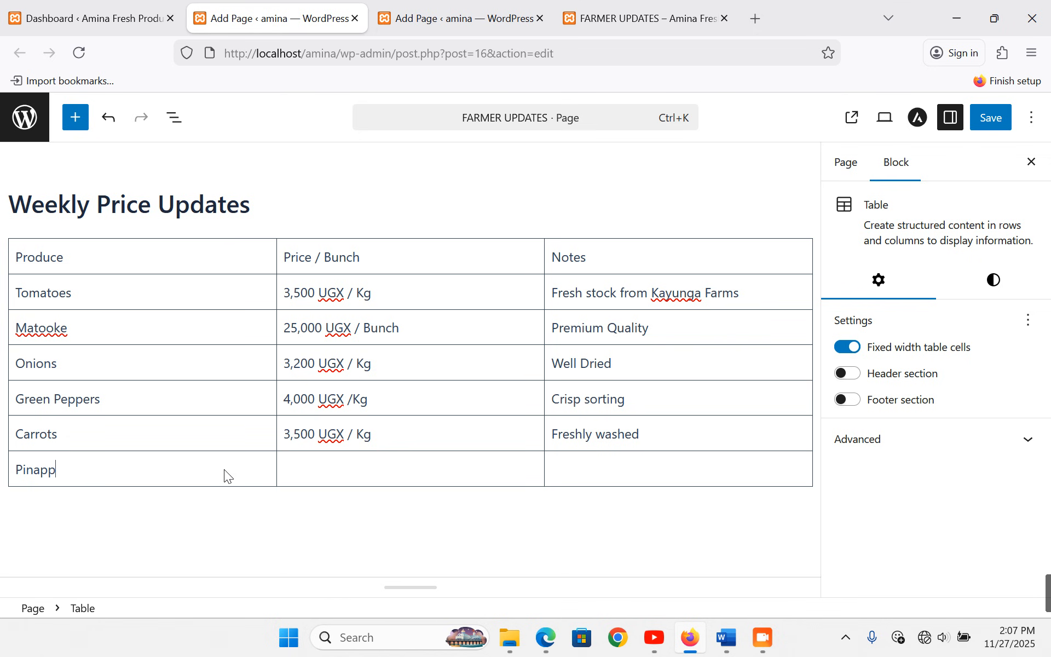
pyautogui.press('BackSpace')
pyautogui.press('BackSpace')
pyautogui.press('BackSpace')
pyautogui.write('eap')
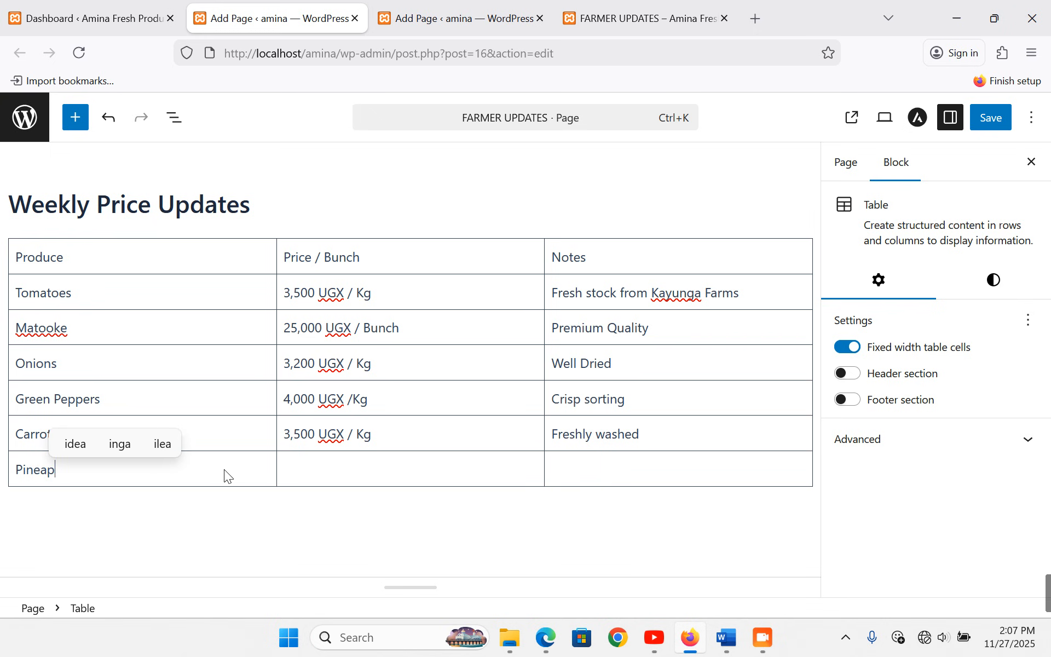
pyautogui.write('ples')
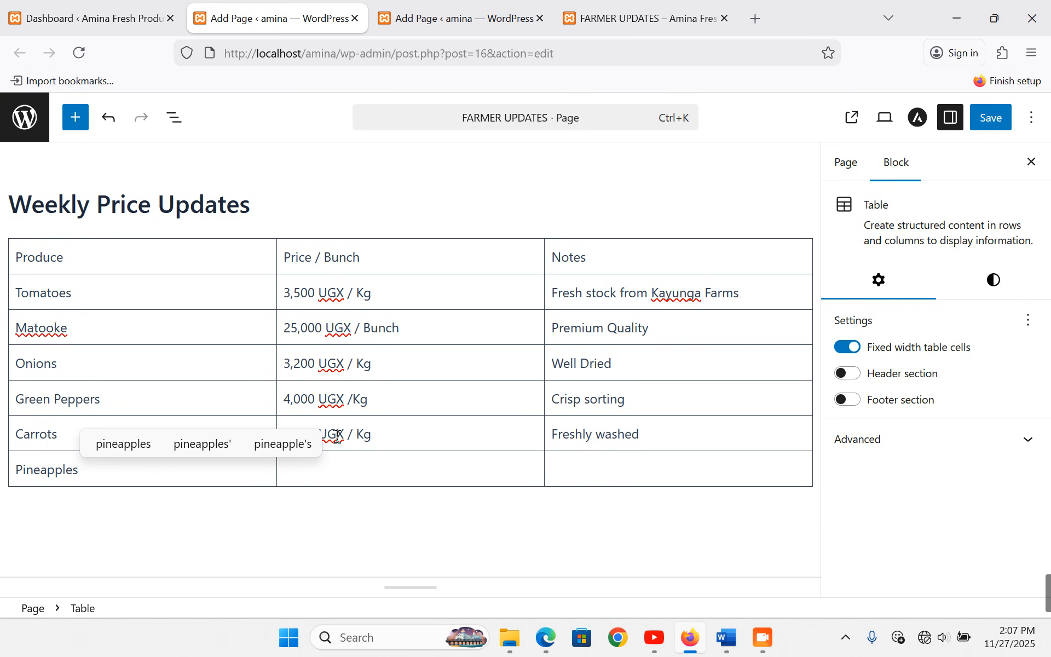
pyautogui.click(357, 471)
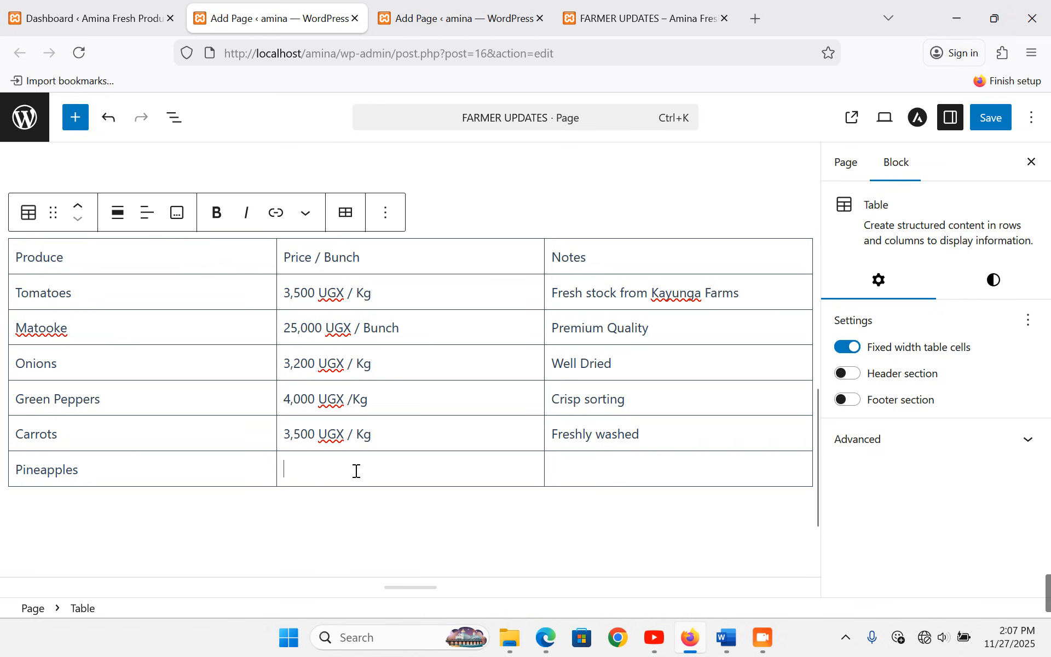
pyautogui.click(356, 471)
pyautogui.write('3')
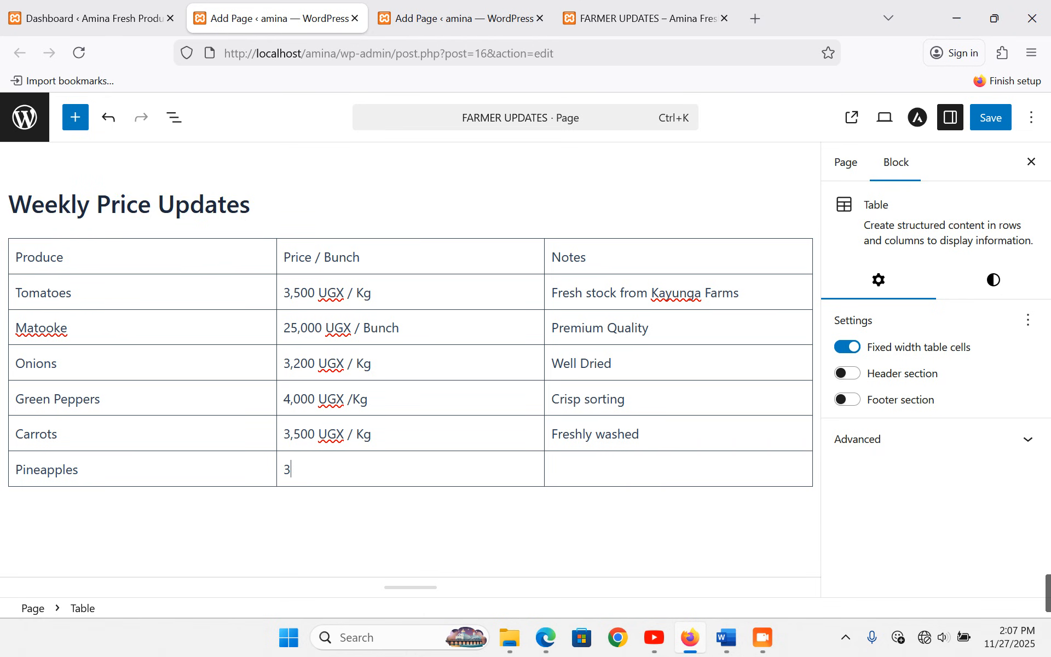
pyautogui.write(',000 U')
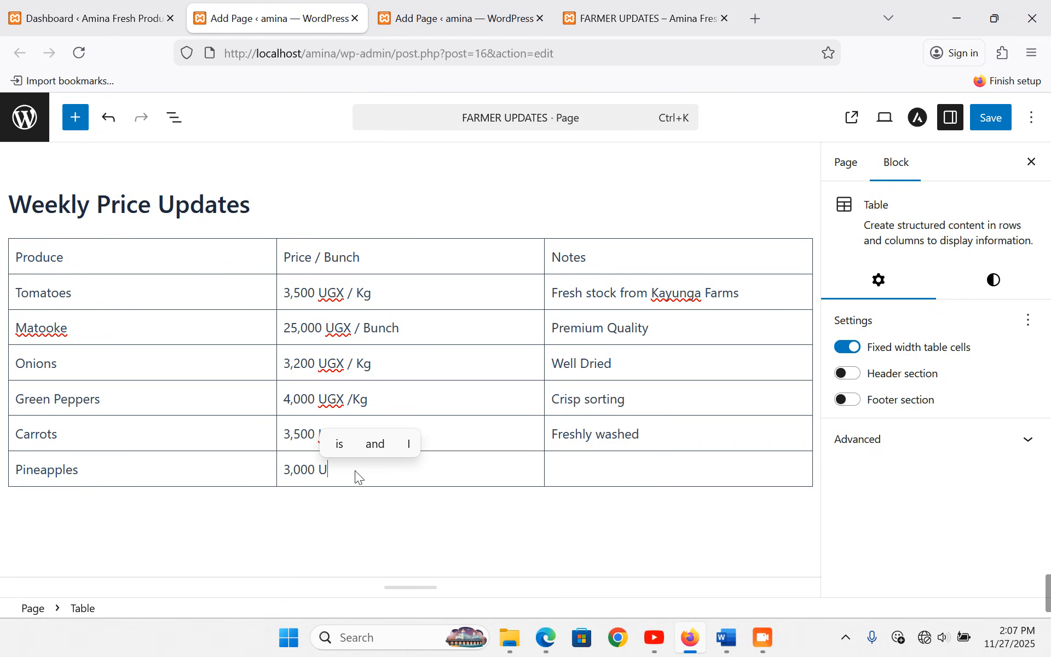
pyautogui.write('GX /')
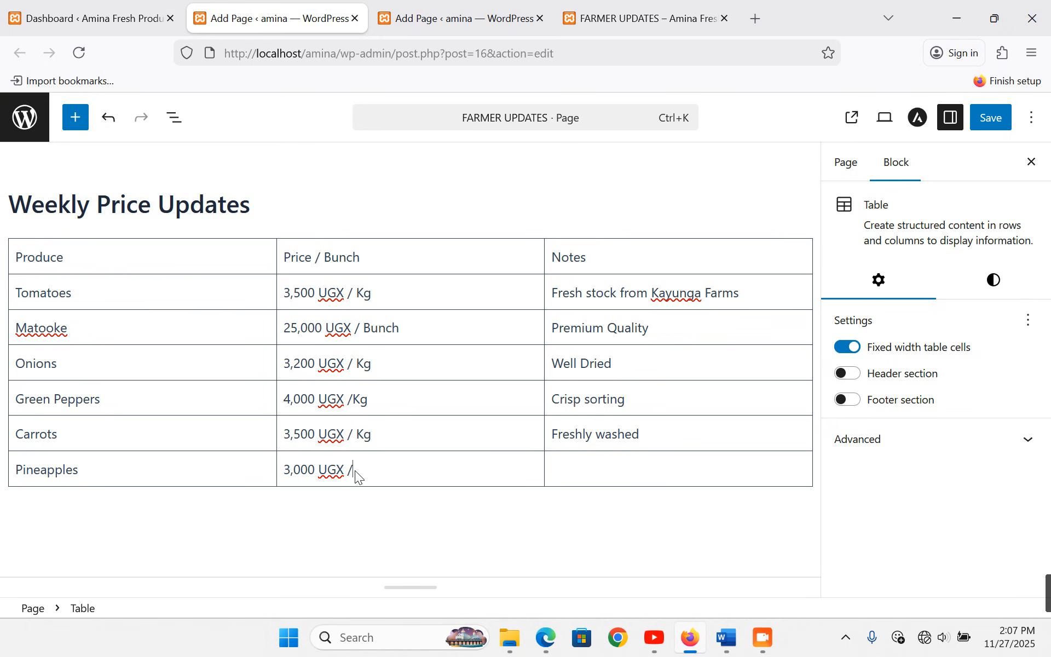
pyautogui.write(' Kg')
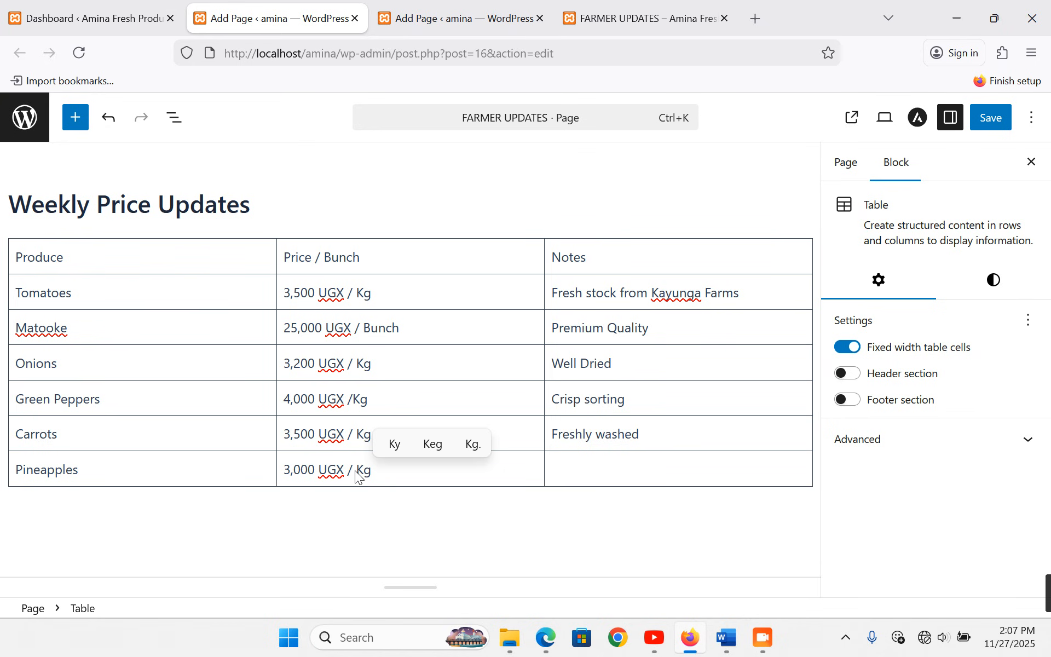
pyautogui.click(640, 470)
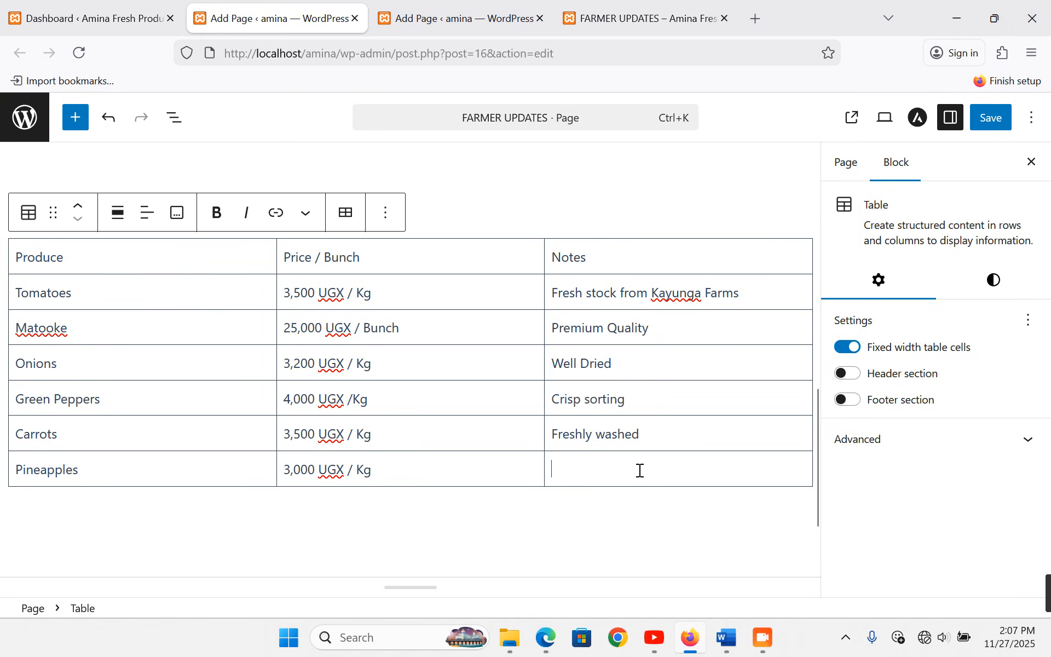
pyautogui.write('Sweet')
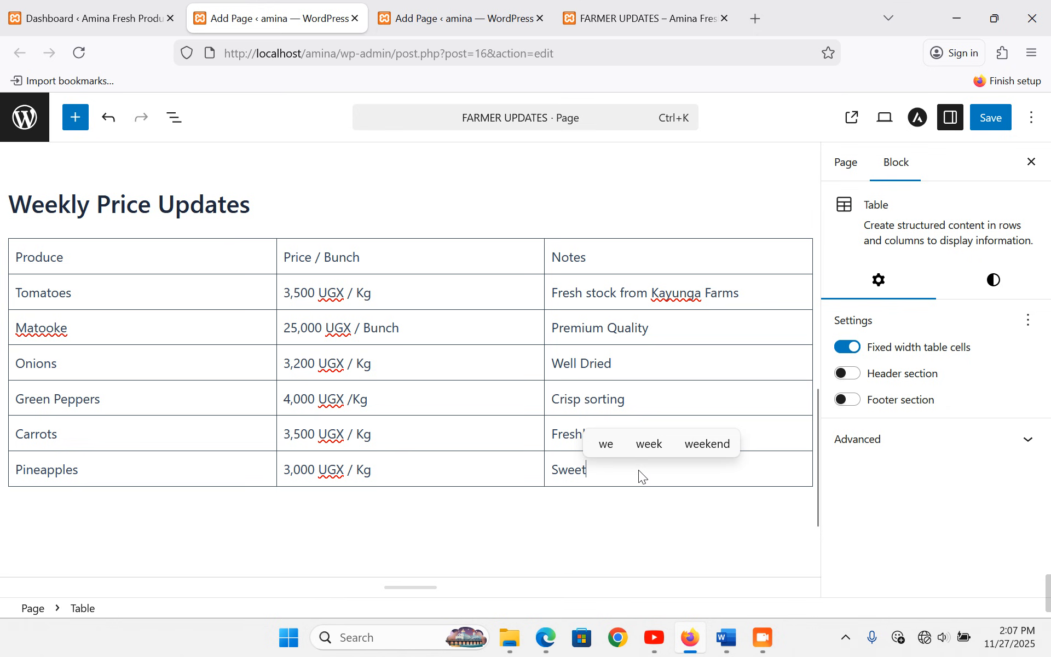
pyautogui.write('y and ')
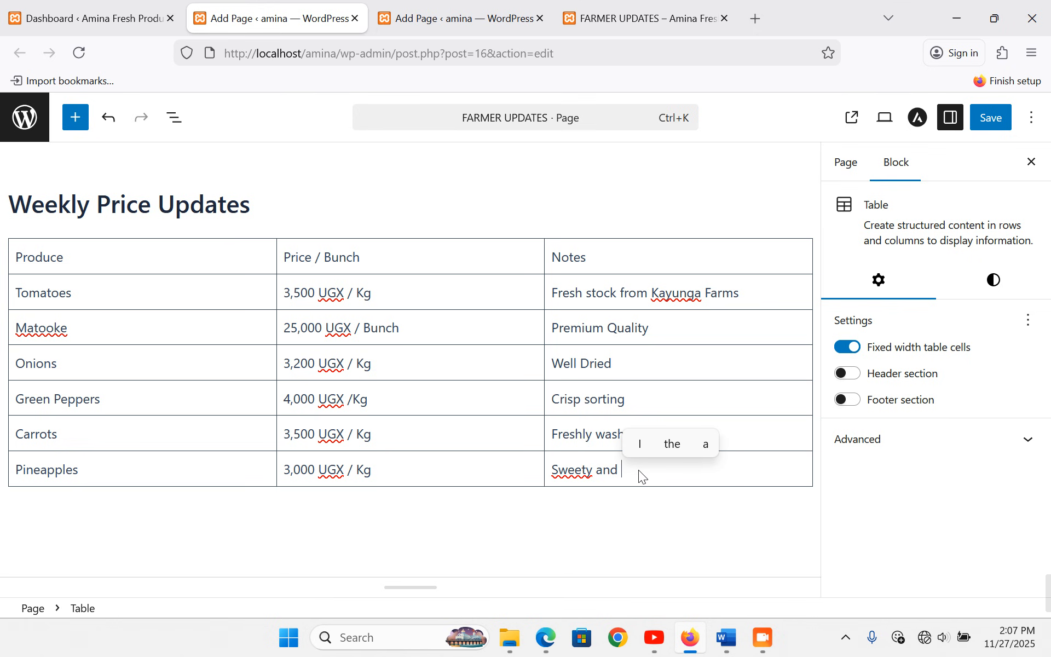
pyautogui.write('Juicy')
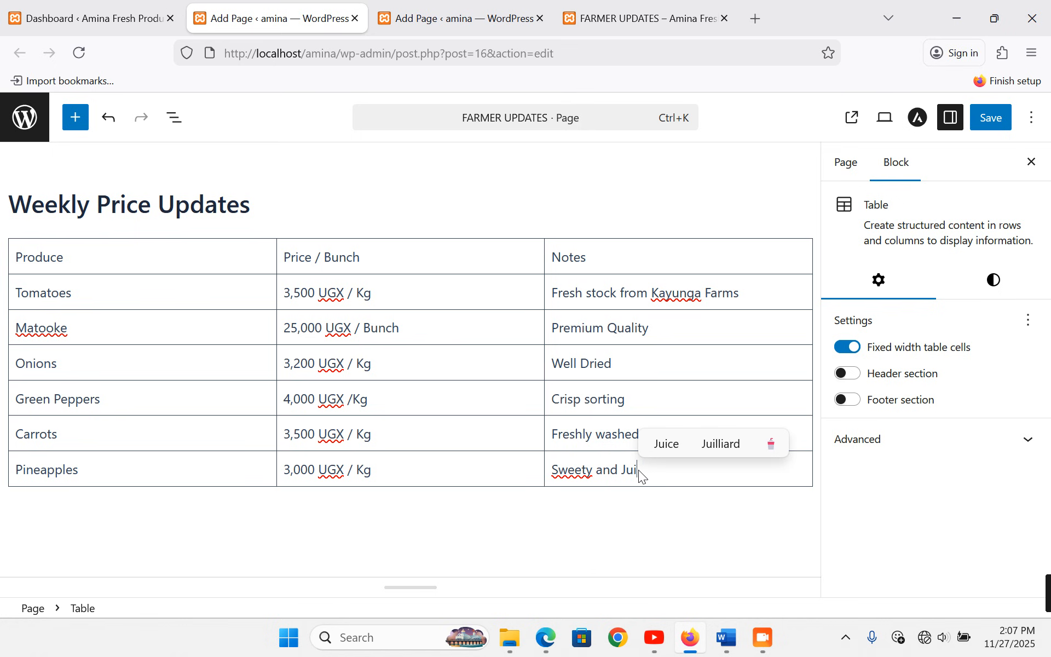
pyautogui.press('Escape')
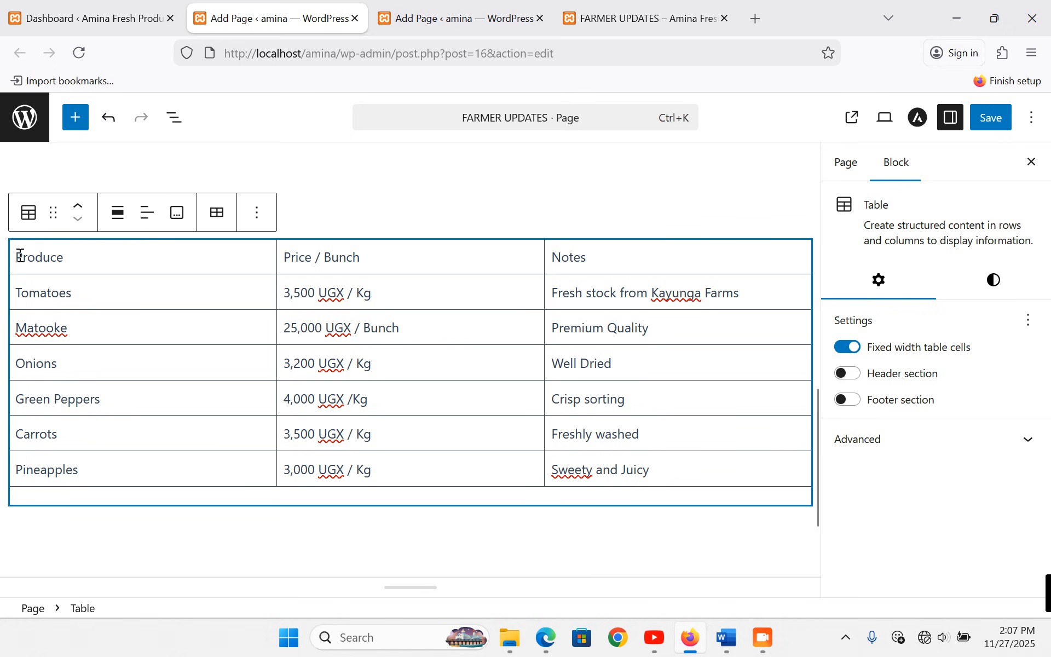
# - Make the Produce, Price / Bunch and Notes header cells bold
pyautogui.click(19, 255)
pyautogui.moveTo(20, 255); pyautogui.dragTo(87, 258)
pyautogui.click(215, 213)
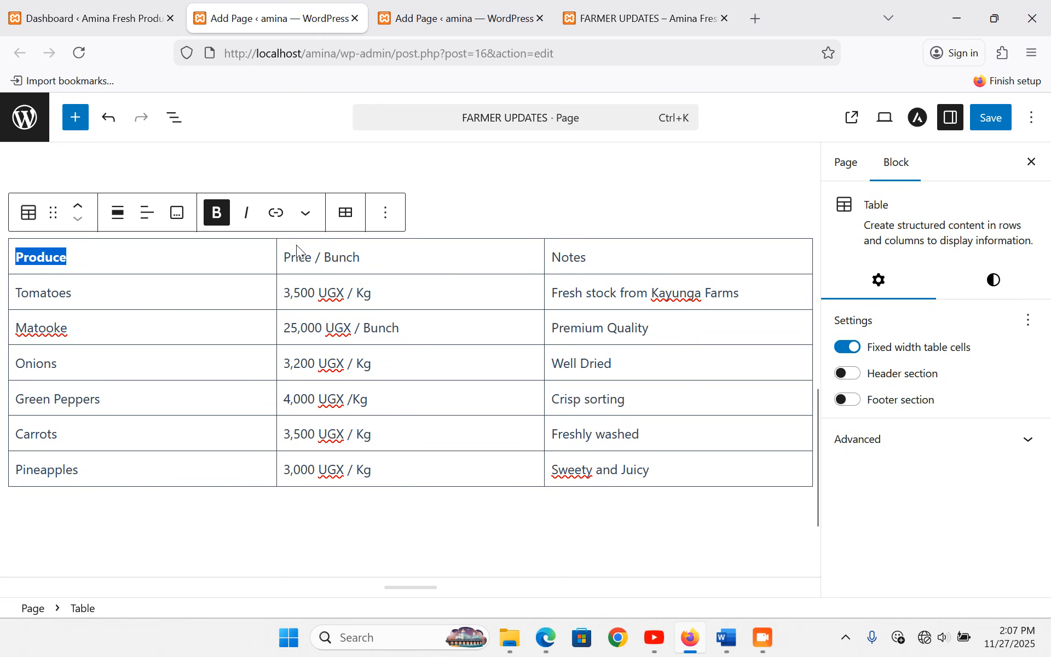
pyautogui.moveTo(285, 260); pyautogui.dragTo(389, 263)
pyautogui.click(215, 214)
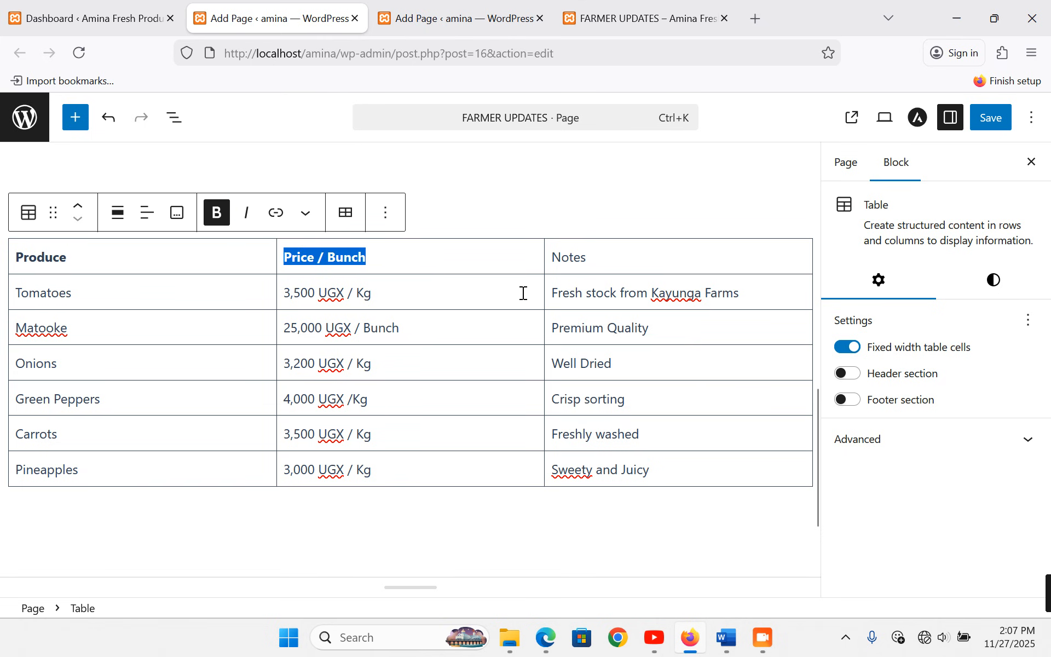
pyautogui.moveTo(554, 257); pyautogui.dragTo(587, 257)
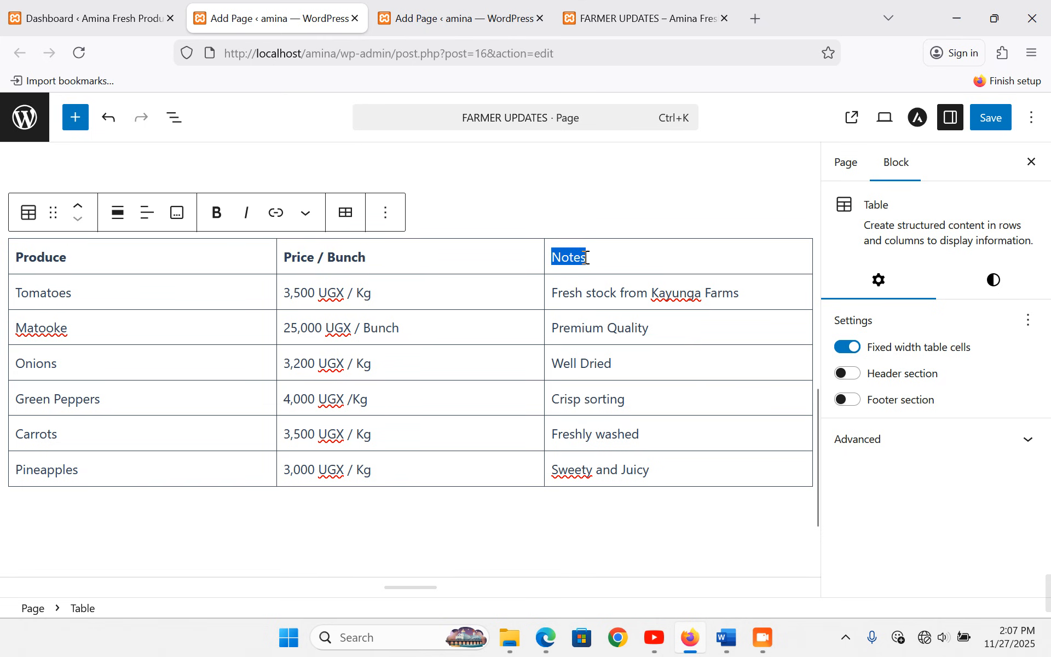
pyautogui.click(216, 214)
# - Apply the Stripes style to the price table
pyautogui.click(225, 271)
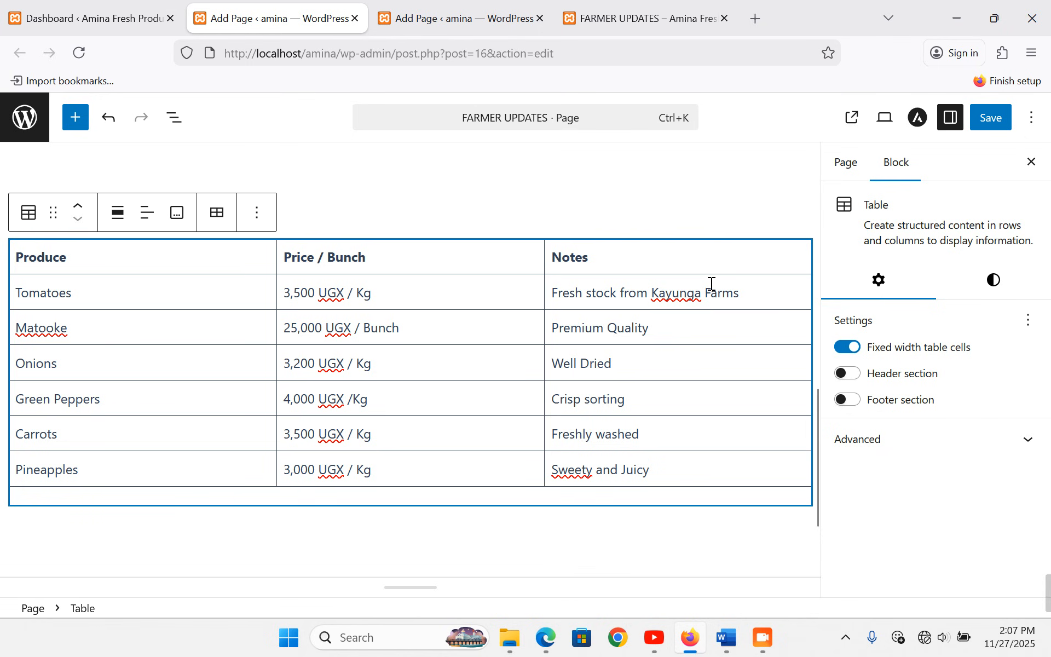
pyautogui.click(995, 290)
pyautogui.click(988, 362)
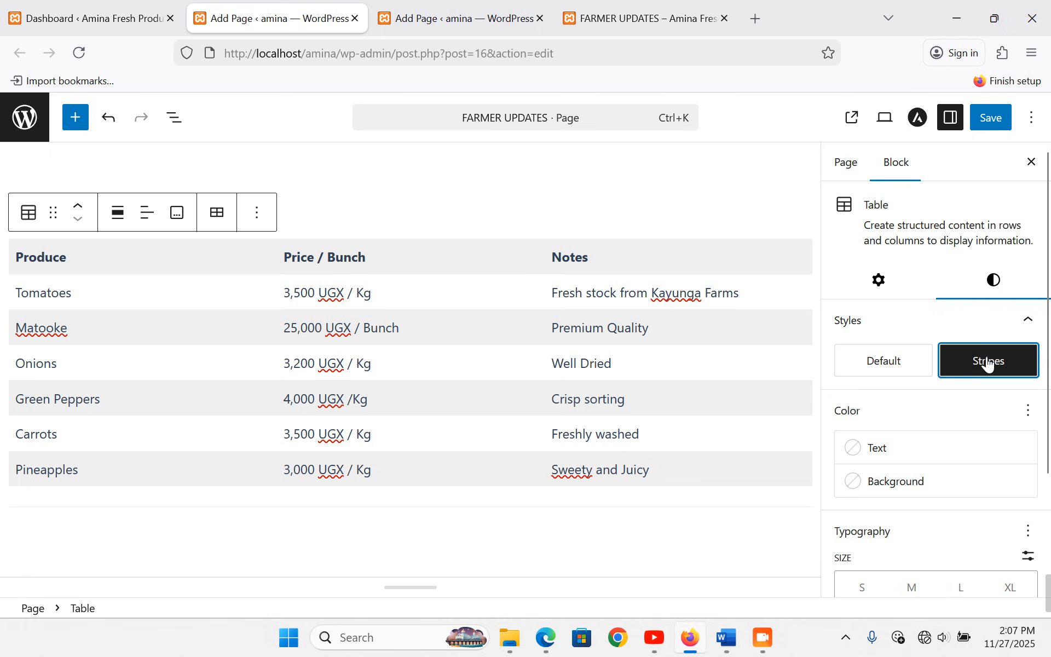
# - Set the table background to the pink-to-orange gradient and add a paragraph below
pyautogui.click(896, 482)
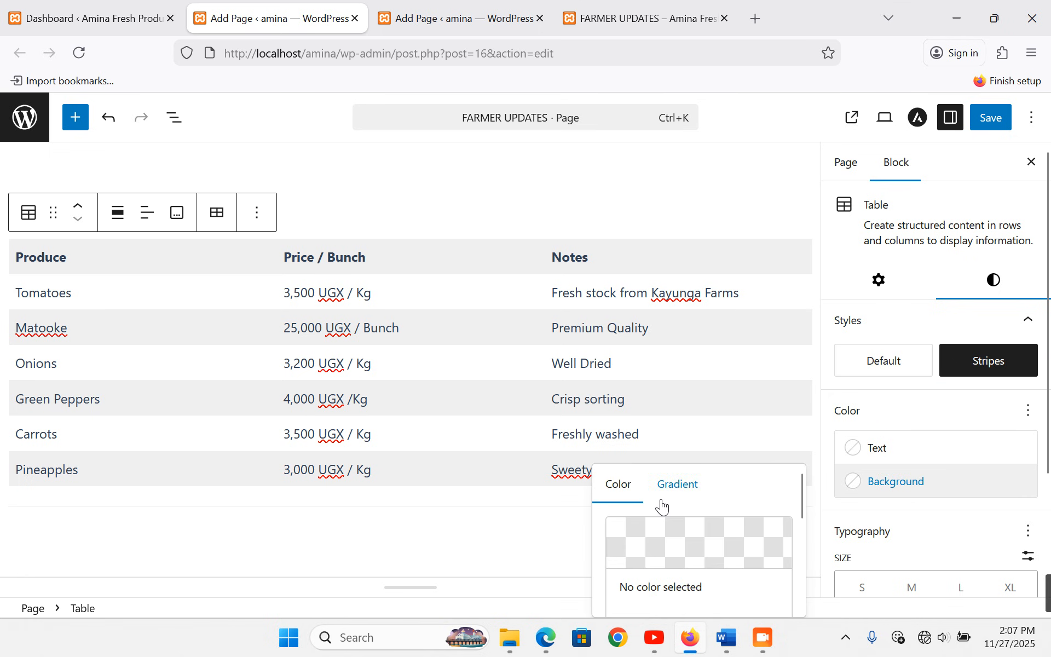
pyautogui.scroll(-2, 699, 353)
pyautogui.scroll(-2, 685, 471)
pyautogui.scroll(2, 696, 493)
pyautogui.click(689, 493)
pyautogui.scroll(-3, 748, 498)
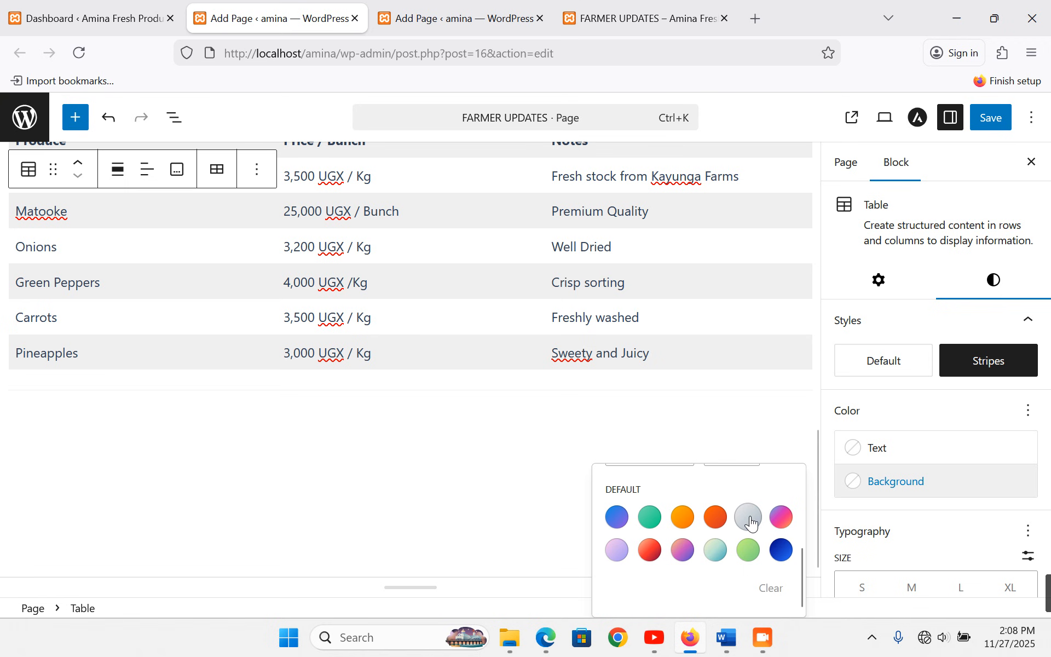
pyautogui.click(683, 550)
pyautogui.click(618, 553)
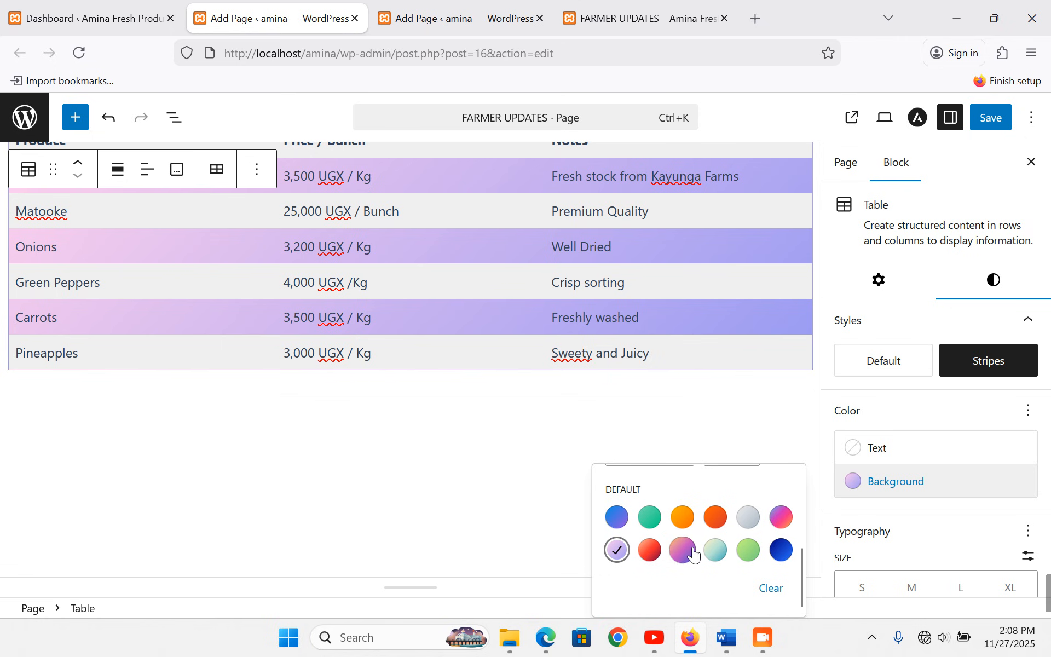
pyautogui.click(781, 517)
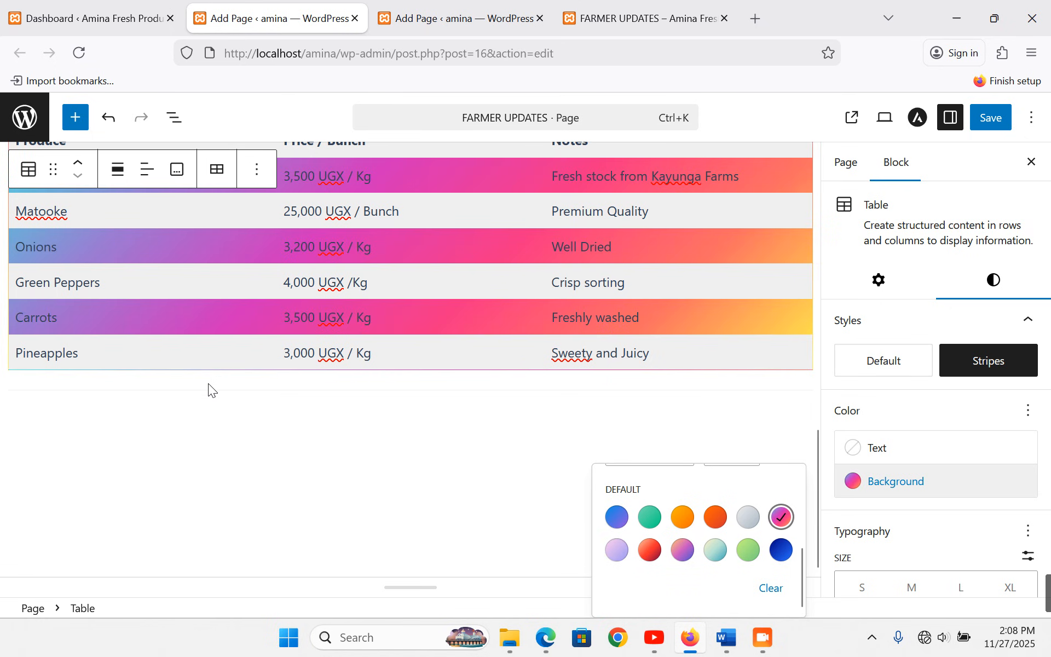
pyautogui.click(188, 419)
pyautogui.scroll(3, 195, 422)
pyautogui.scroll(-2, 194, 418)
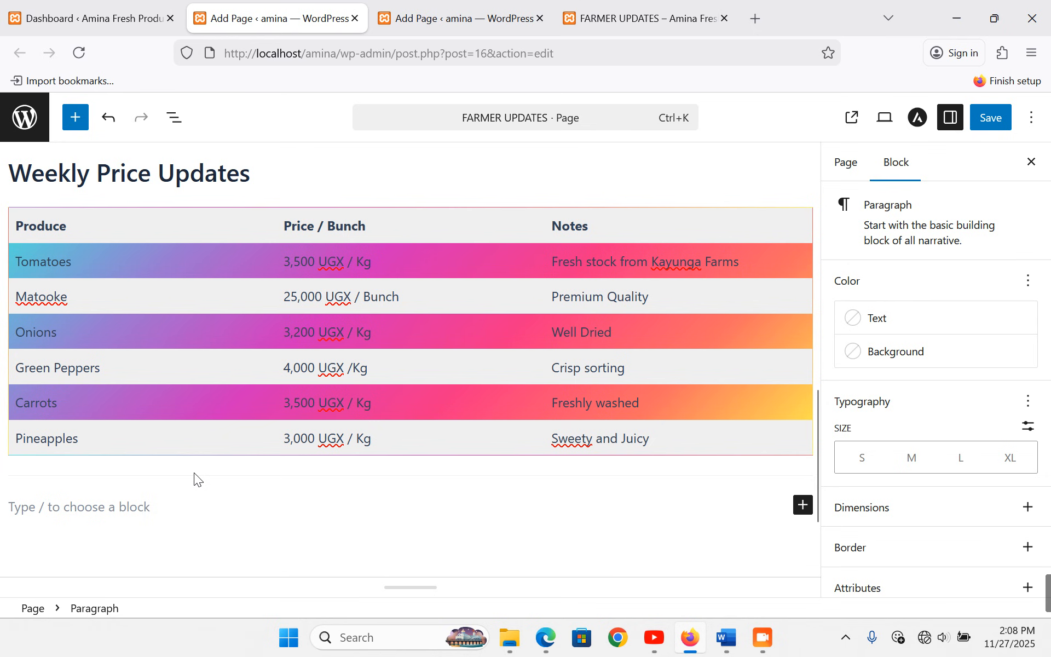
# - Add the text Farmer Success Stories and turn it into a heading
pyautogui.write('Farmer')
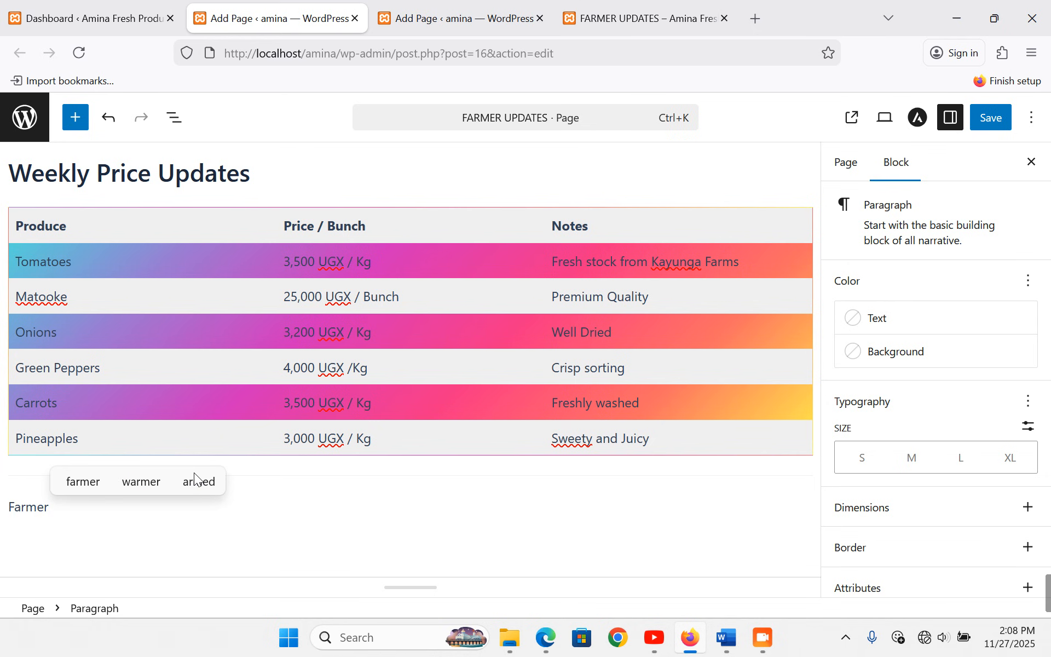
pyautogui.write(' Success ')
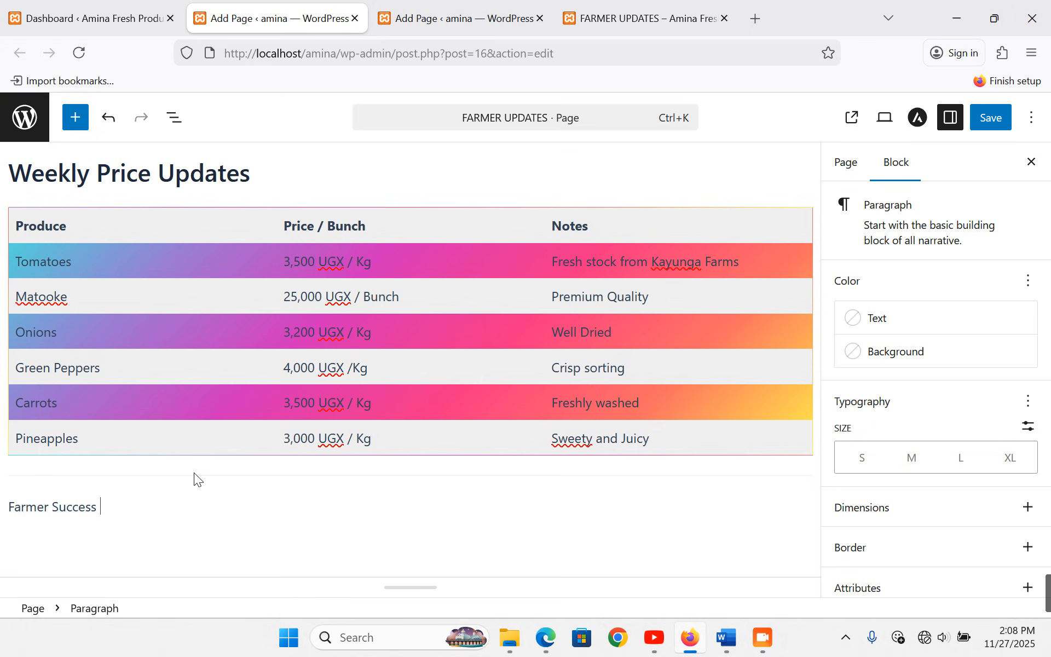
pyautogui.write('Storie')
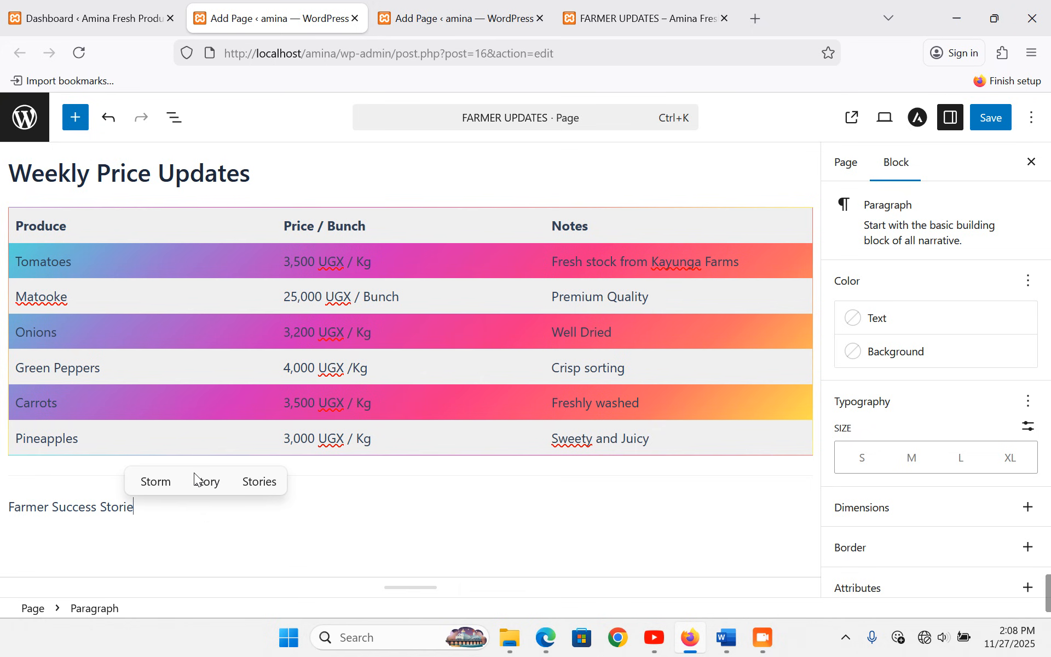
pyautogui.press('Return')
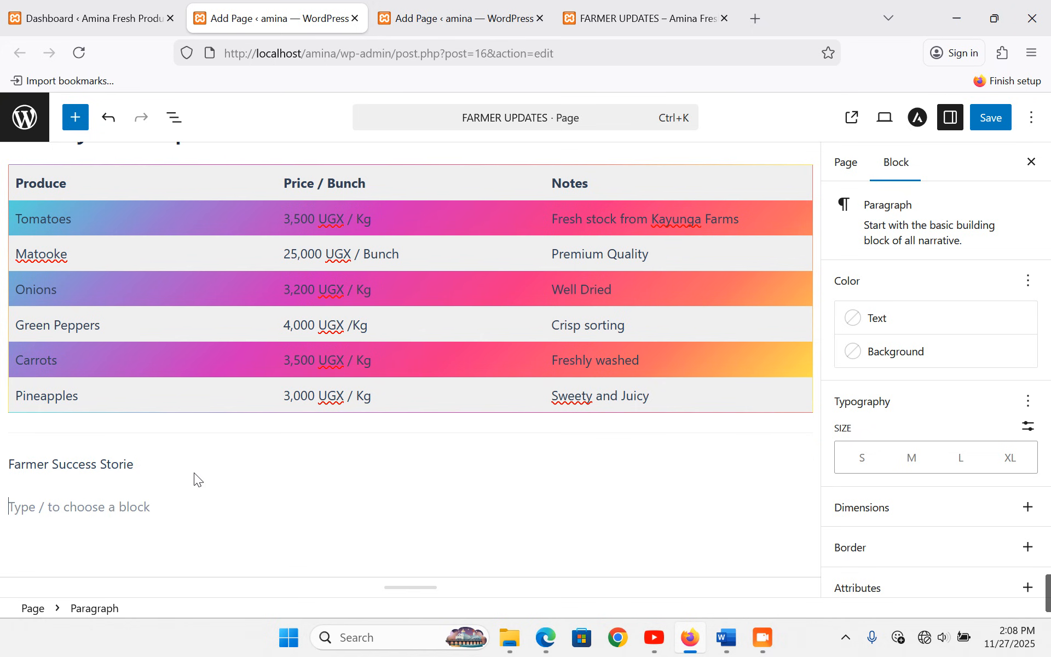
pyautogui.click(136, 464)
pyautogui.write('s')
pyautogui.tripleClick(51, 460)
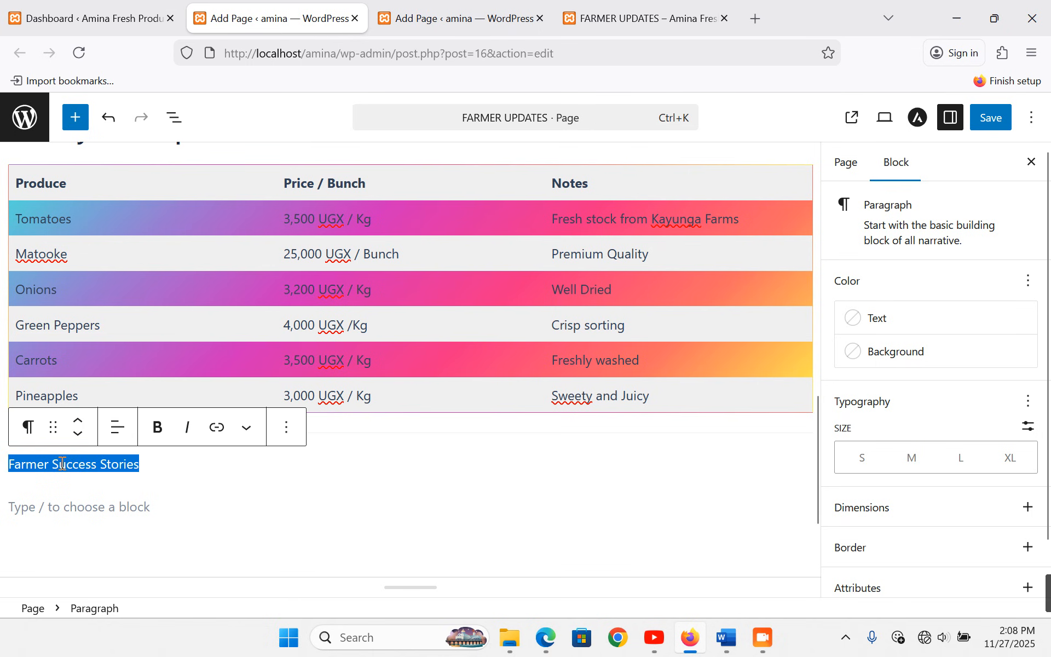
pyautogui.click(28, 427)
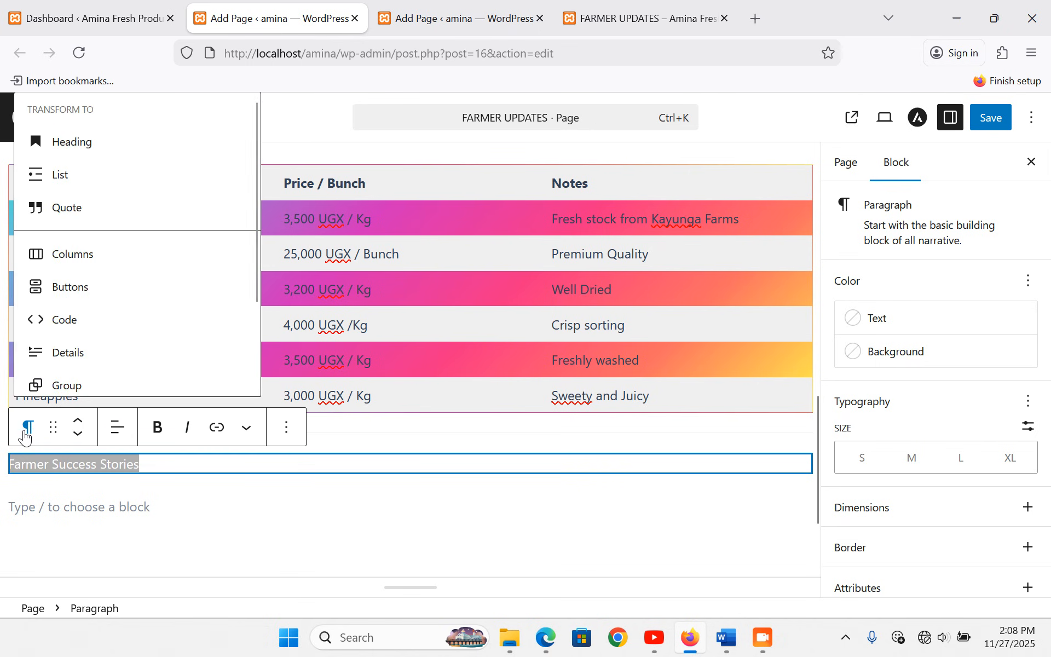
pyautogui.click(97, 149)
# - Insert a Columns block with three equal 33/33/33 columns below the heading
pyautogui.click(110, 520)
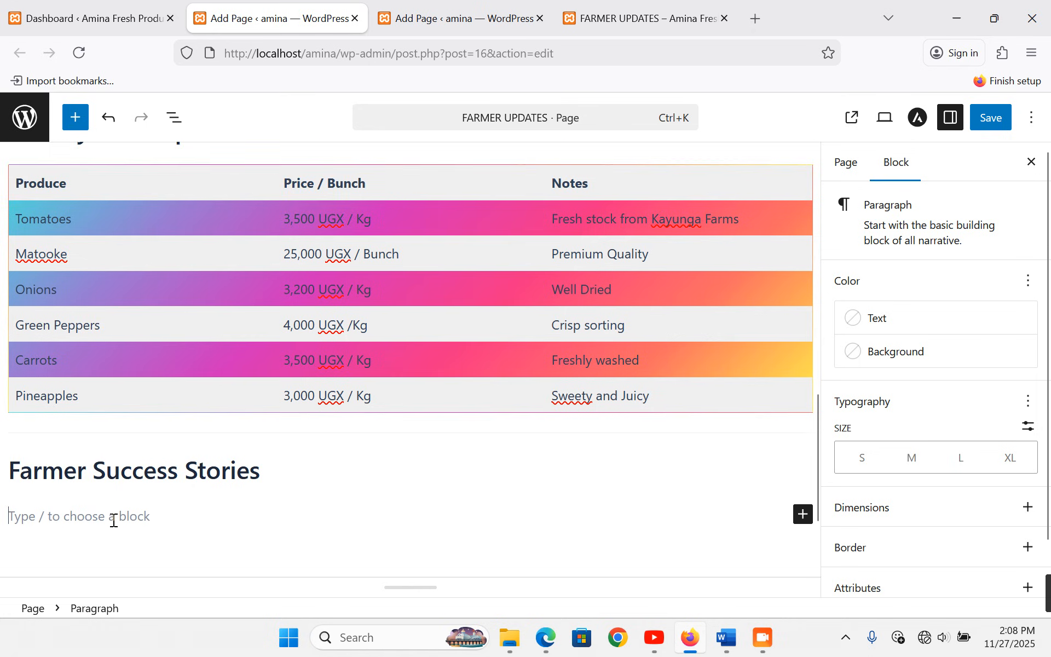
pyautogui.scroll(-3, 238, 468)
pyautogui.click(803, 371)
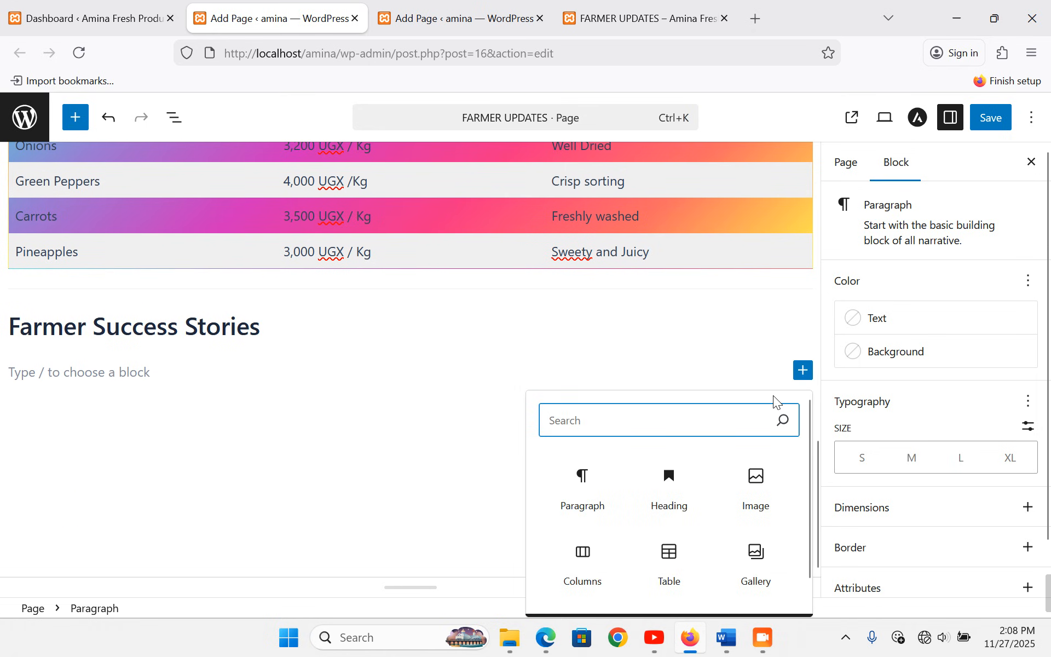
pyautogui.click(588, 563)
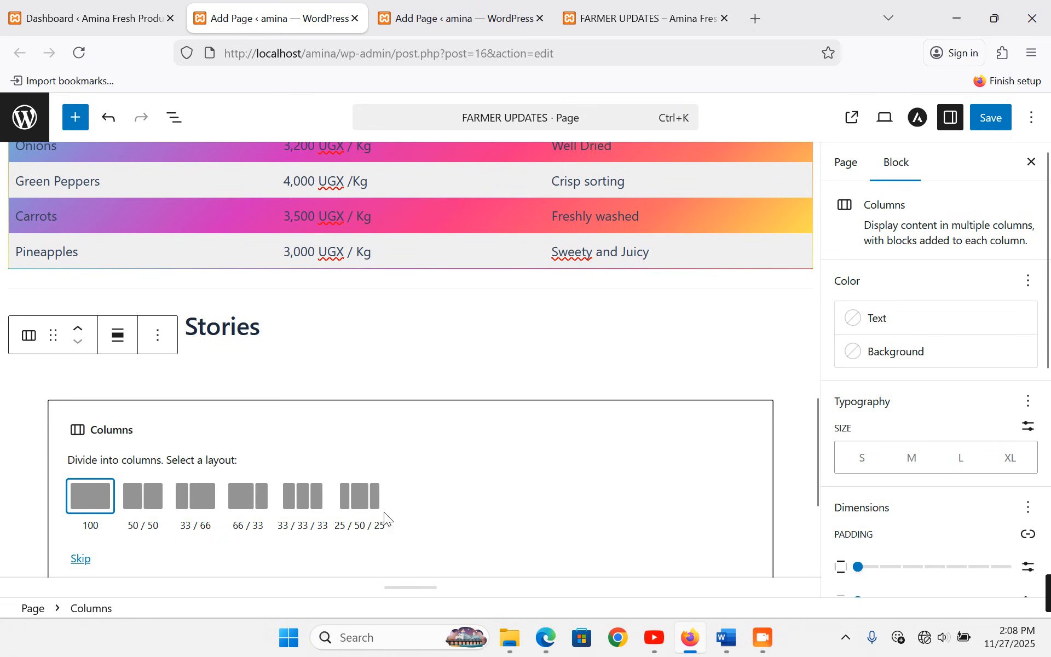
pyautogui.click(310, 498)
# - Select the first farmer's title and quote in the Word document
pyautogui.click(726, 637)
pyautogui.scroll(-10, 383, 377)
pyautogui.scroll(-3, 326, 371)
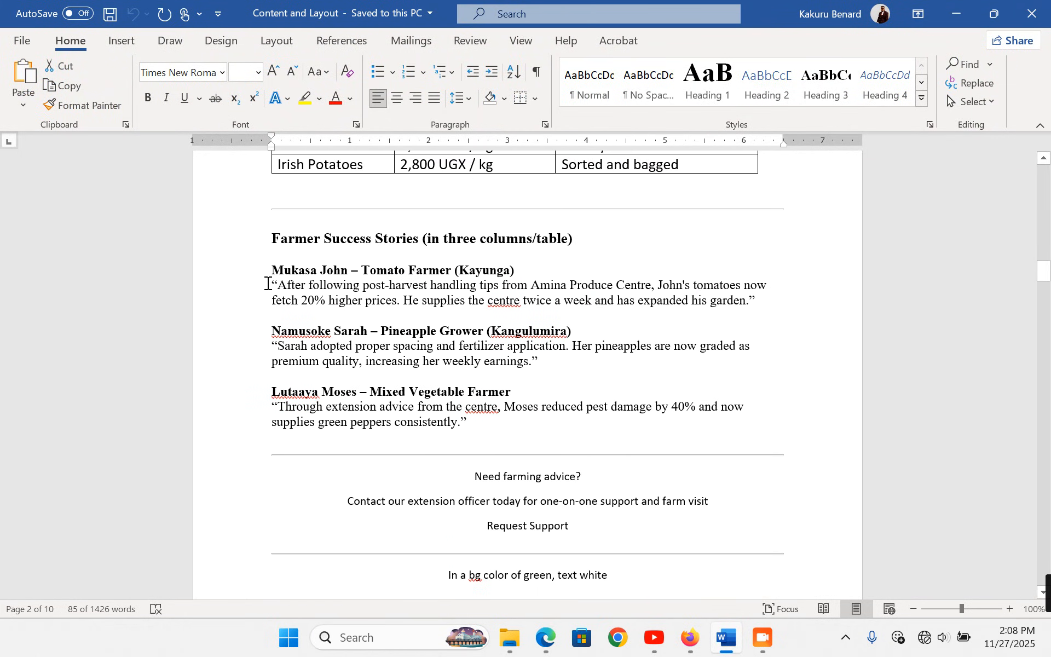
pyautogui.moveTo(252, 281)
pyautogui.mouseDown()
pyautogui.moveTo(268, 312)
pyautogui.moveTo(257, 270)
pyautogui.mouseUp()
pyautogui.hotkey('ctrl', 'c')
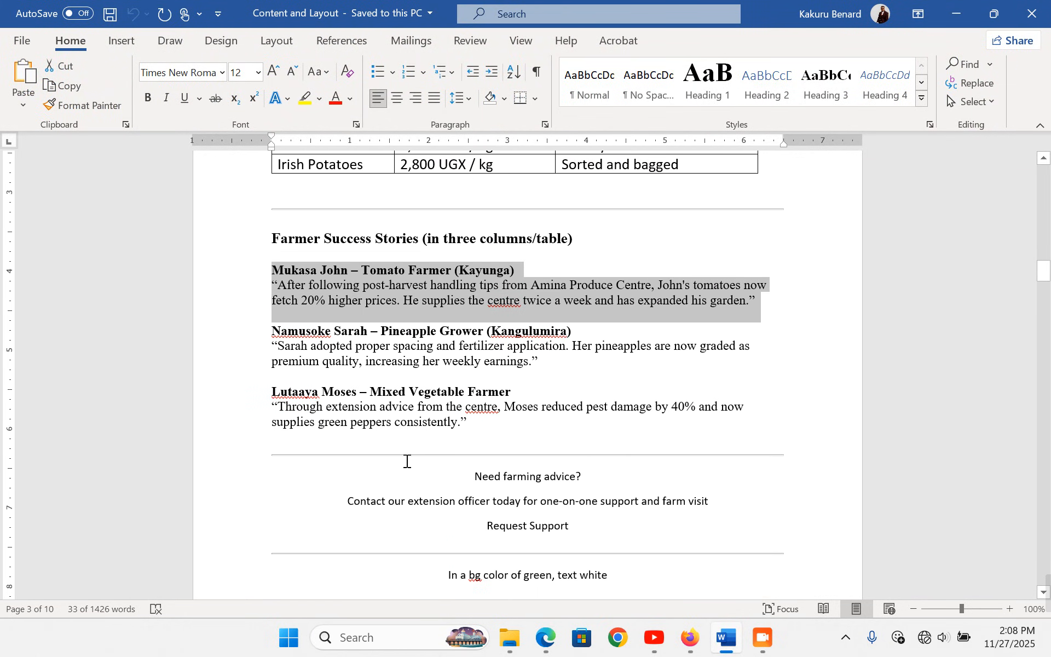
pyautogui.click(694, 645)
# - Paste the first farmer's story into a paragraph in the first column
pyautogui.click(163, 420)
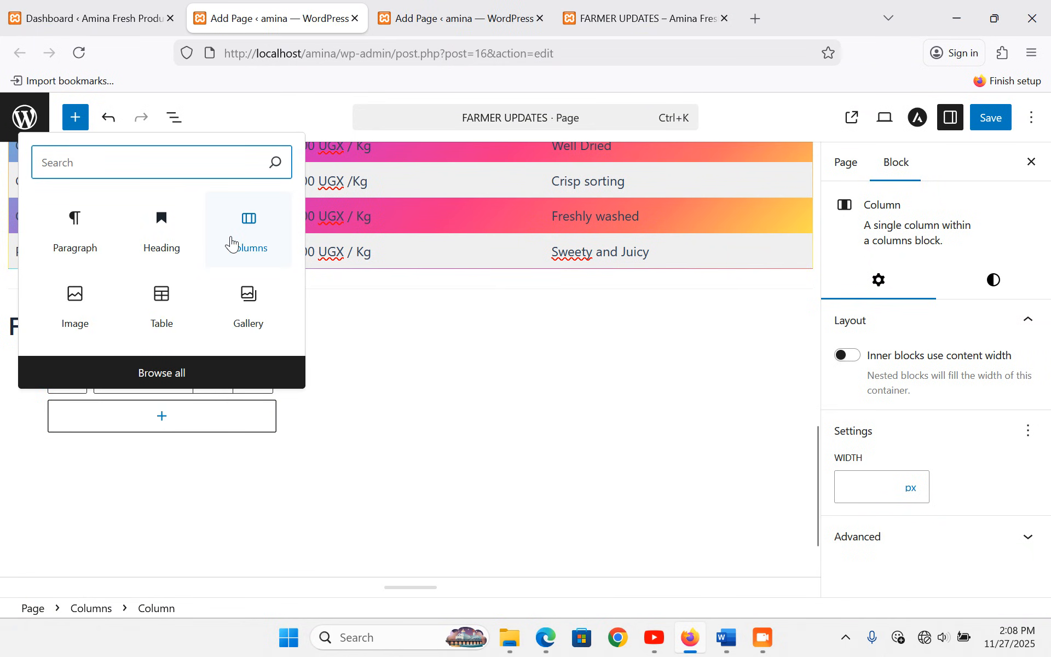
pyautogui.click(77, 233)
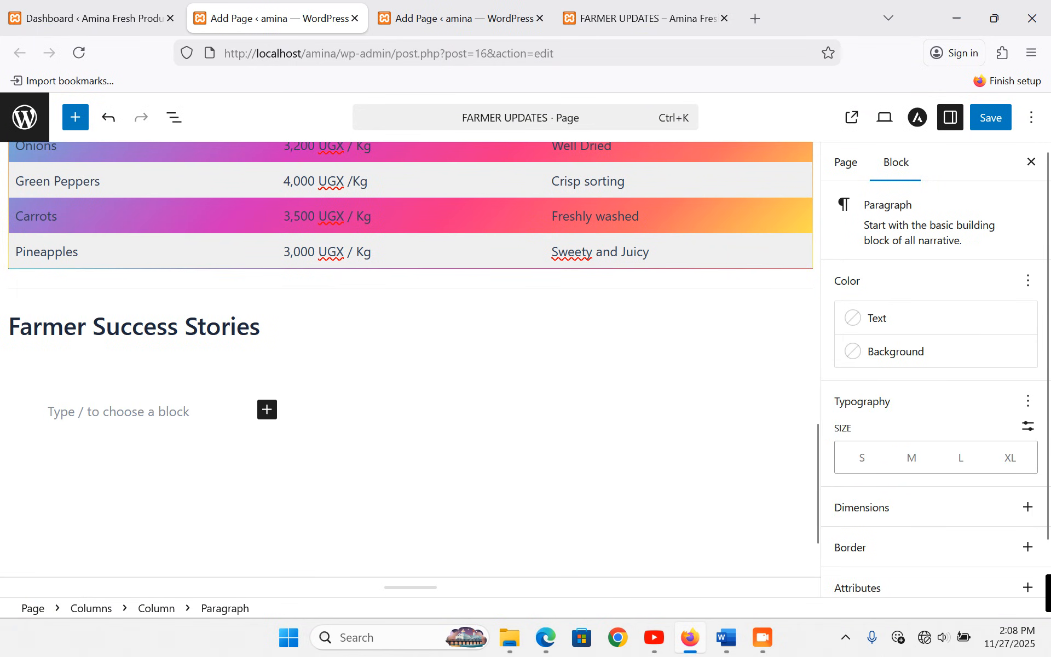
pyautogui.hotkey('ctrl', 'v')
# - Paste the pineapple grower's story from Word into the second column
pyautogui.click(458, 315)
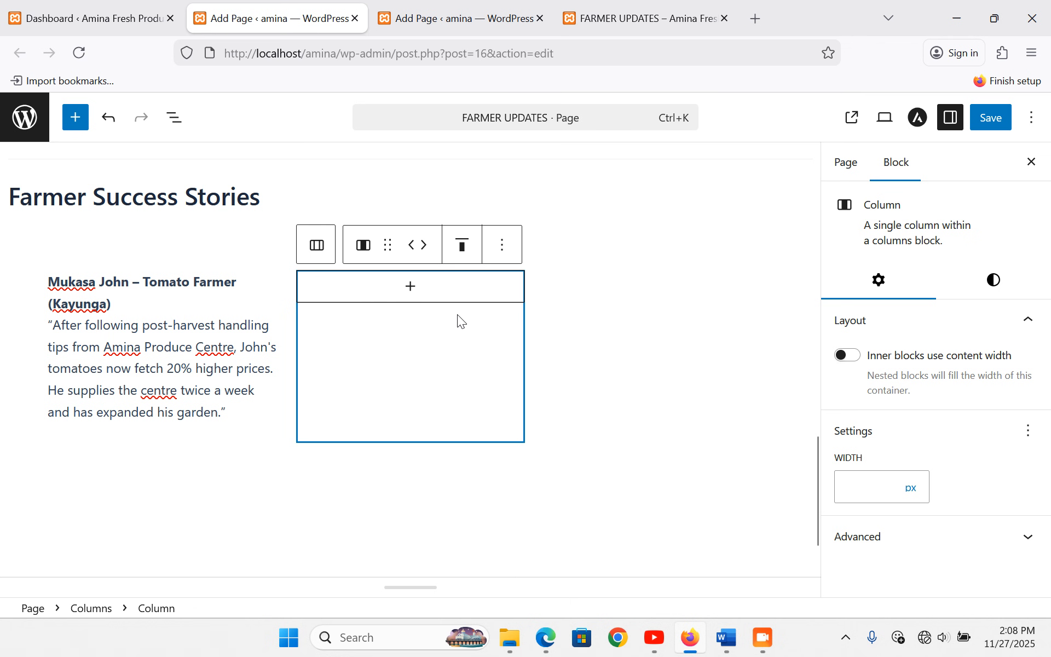
pyautogui.click(728, 639)
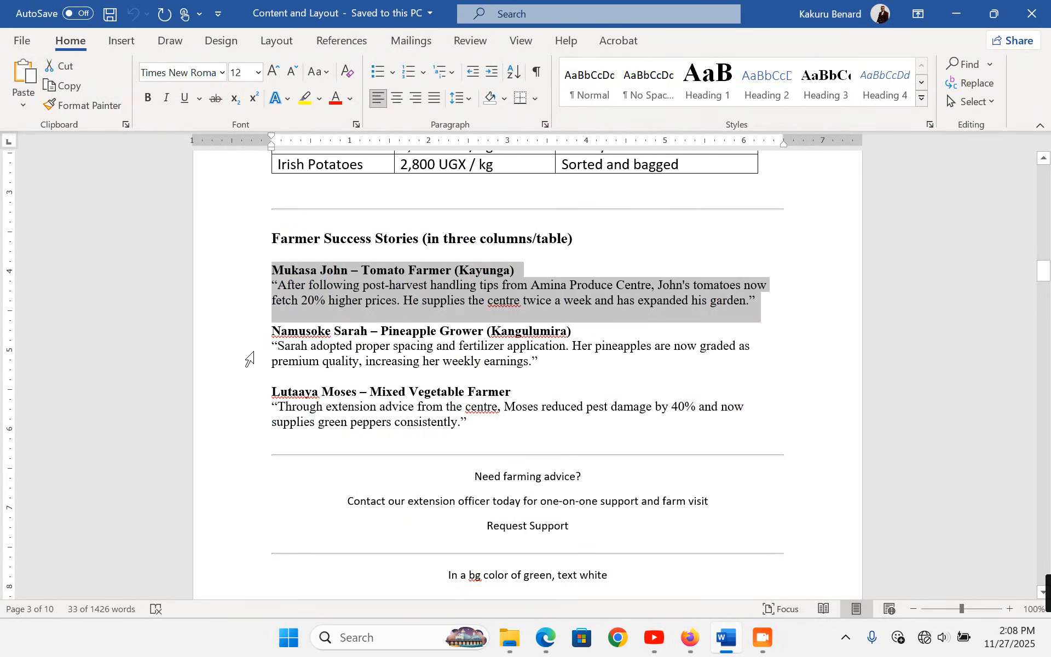
pyautogui.doubleClick(220, 333)
pyautogui.hotkey('ctrl', 'c')
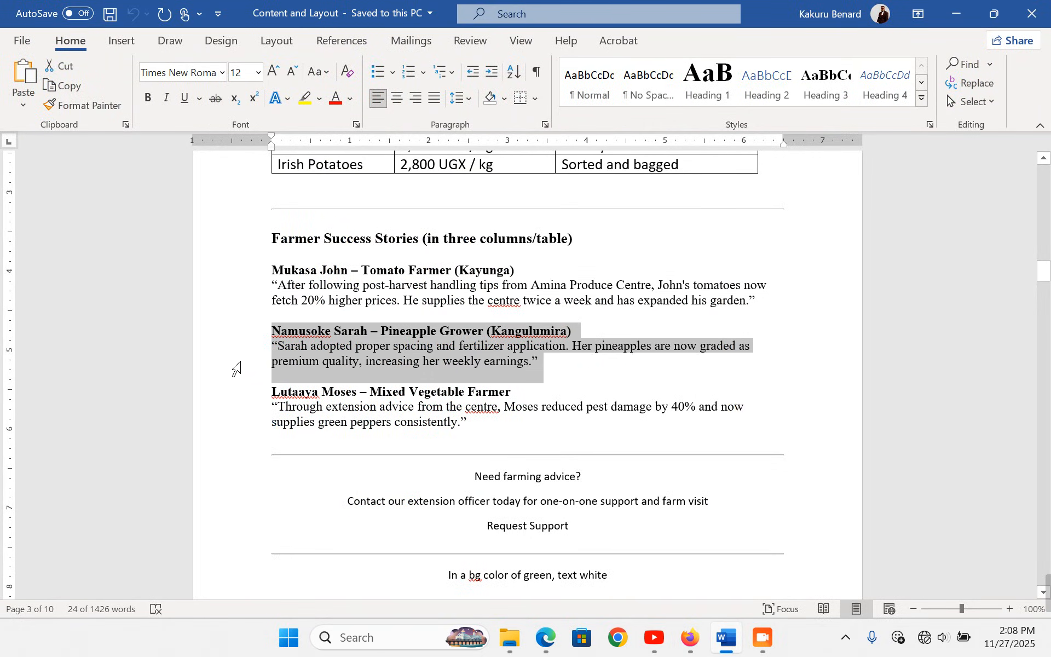
pyautogui.click(690, 638)
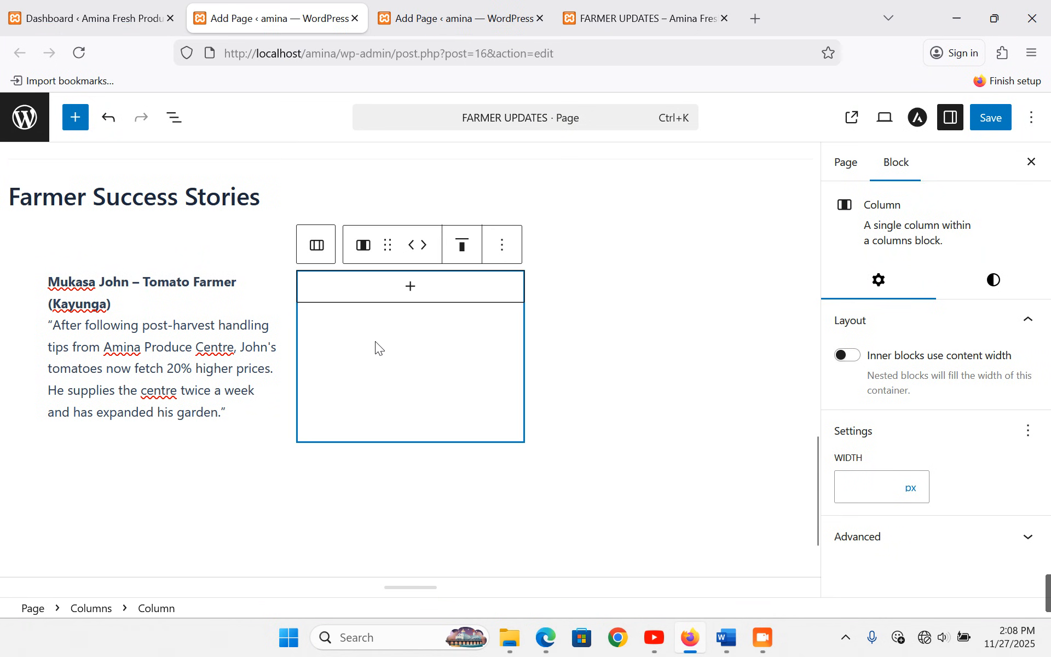
pyautogui.click(407, 288)
pyautogui.click(324, 411)
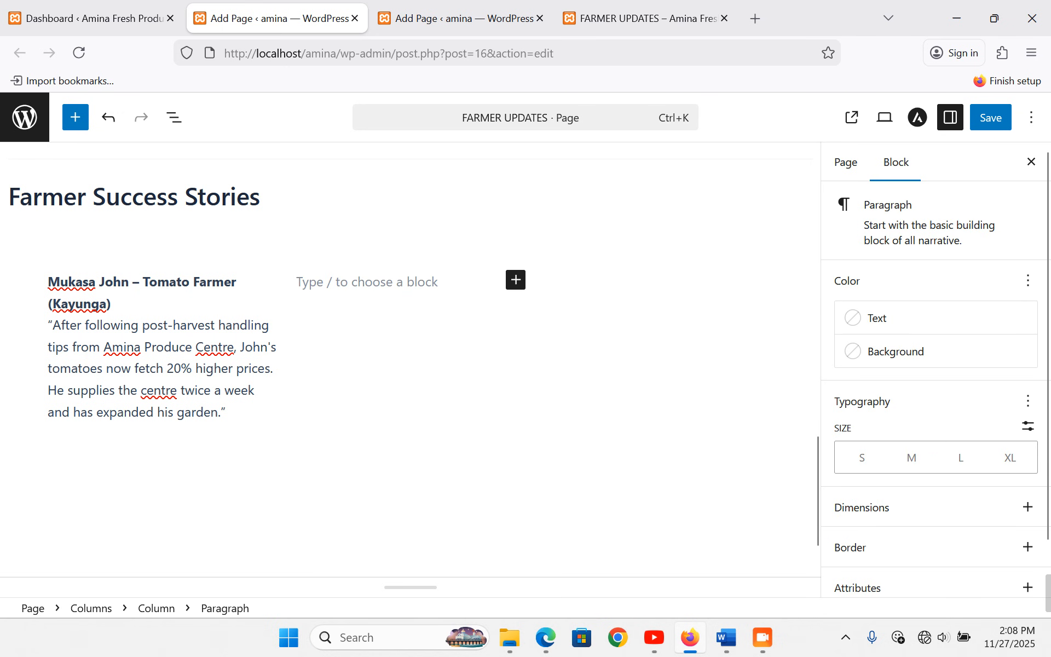
pyautogui.hotkey('ctrl', 'v')
# - Paste the mixed vegetable farmer's story into the third column and add a block below
pyautogui.hotkey('alt', 'Tab')
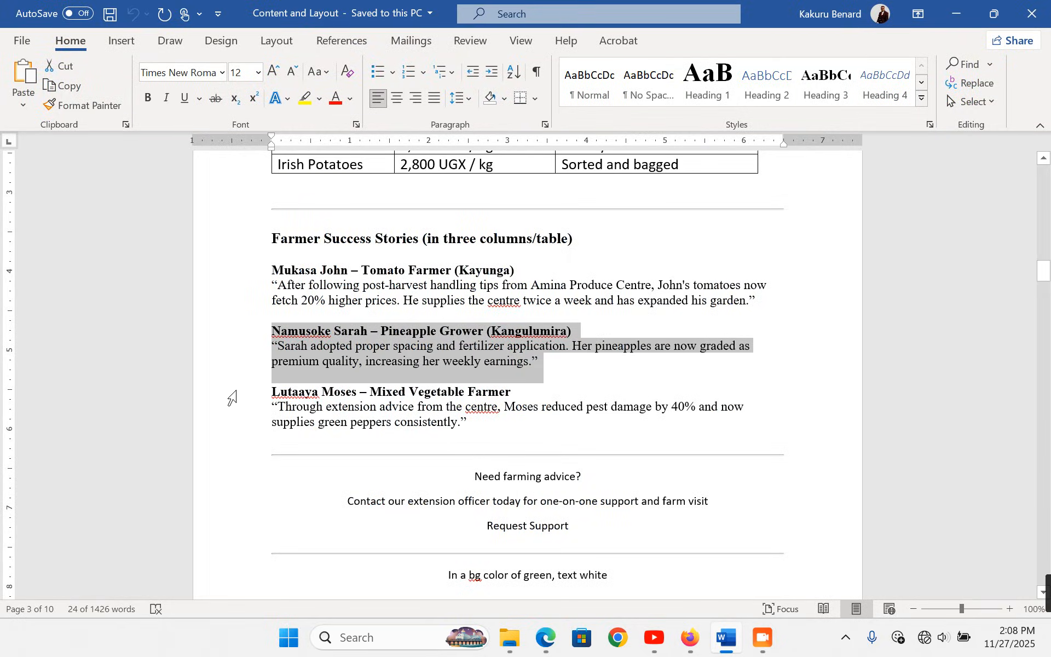
pyautogui.doubleClick(217, 409)
pyautogui.hotkey('ctrl', 'c')
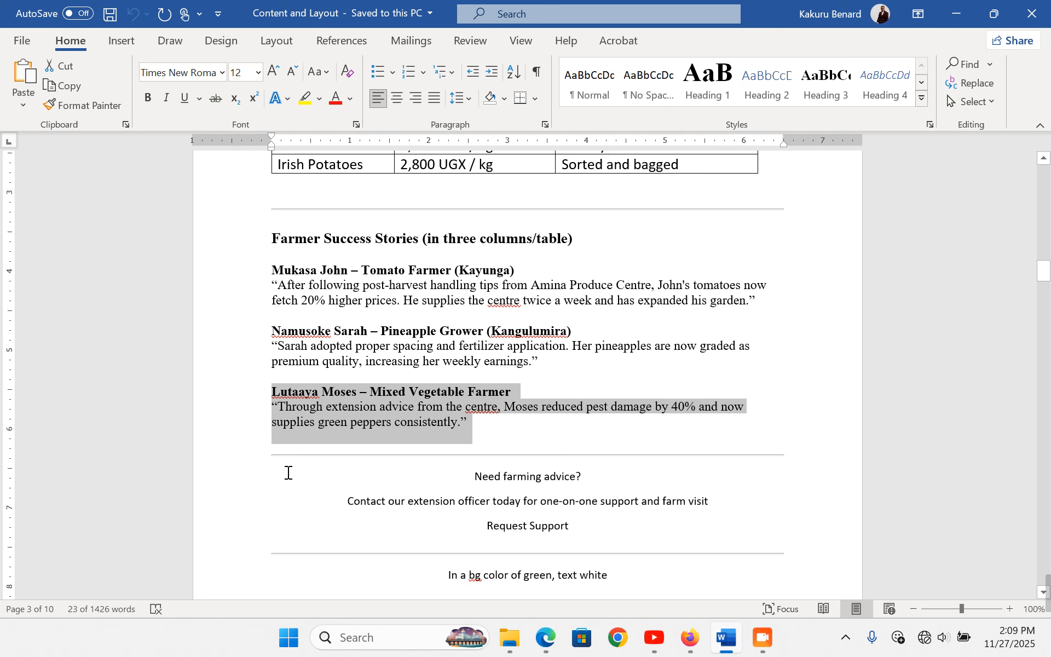
pyautogui.click(690, 638)
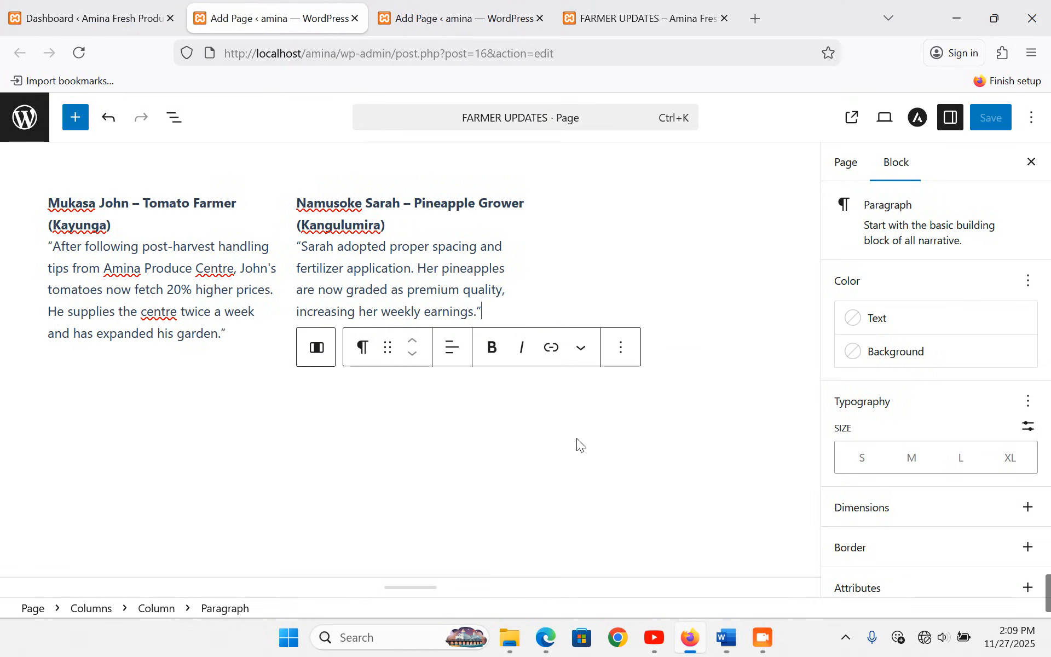
pyautogui.click(639, 242)
pyautogui.click(657, 216)
pyautogui.click(586, 343)
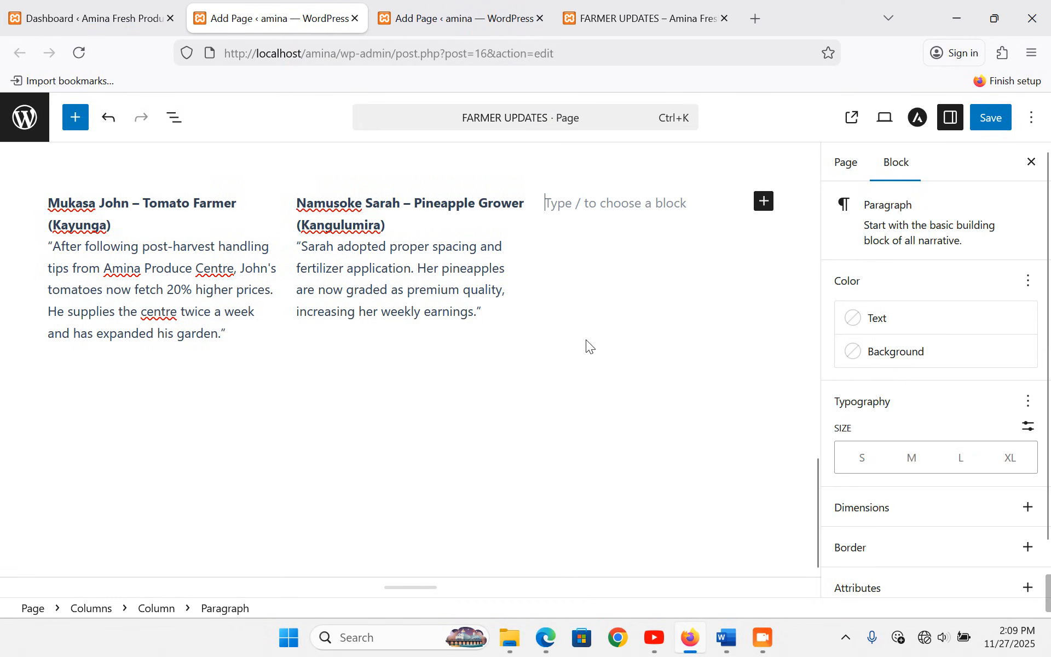
pyautogui.hotkey('ctrl', 'v')
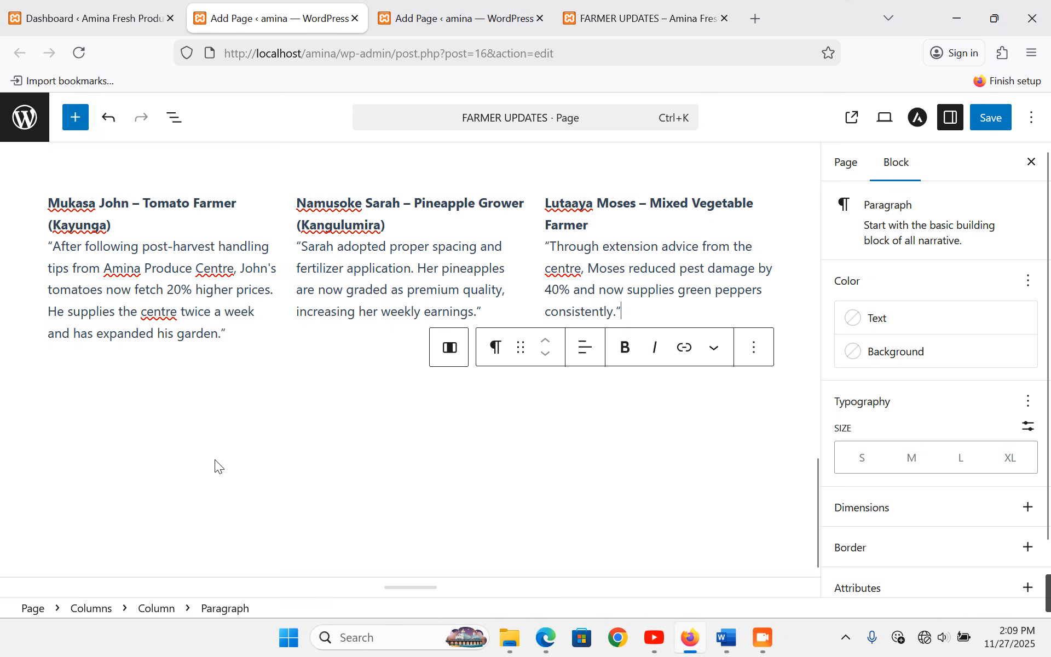
pyautogui.click(233, 415)
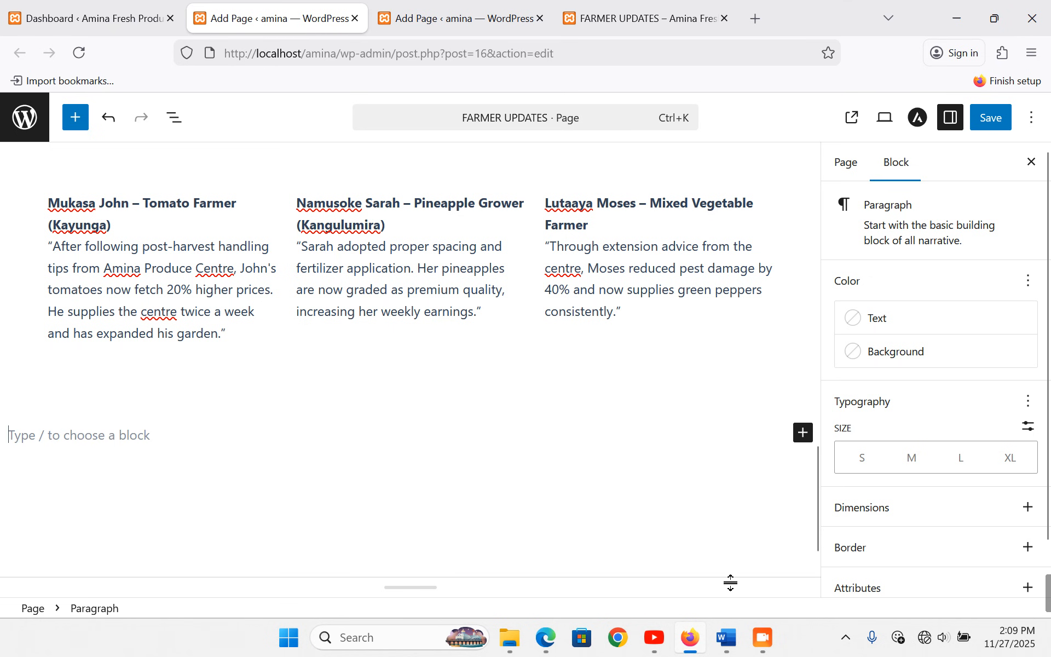
# - Select the three call-to-action lines in the Word content document
pyautogui.click(728, 641)
pyautogui.scroll(-2, 465, 436)
pyautogui.moveTo(253, 395); pyautogui.dragTo(280, 448)
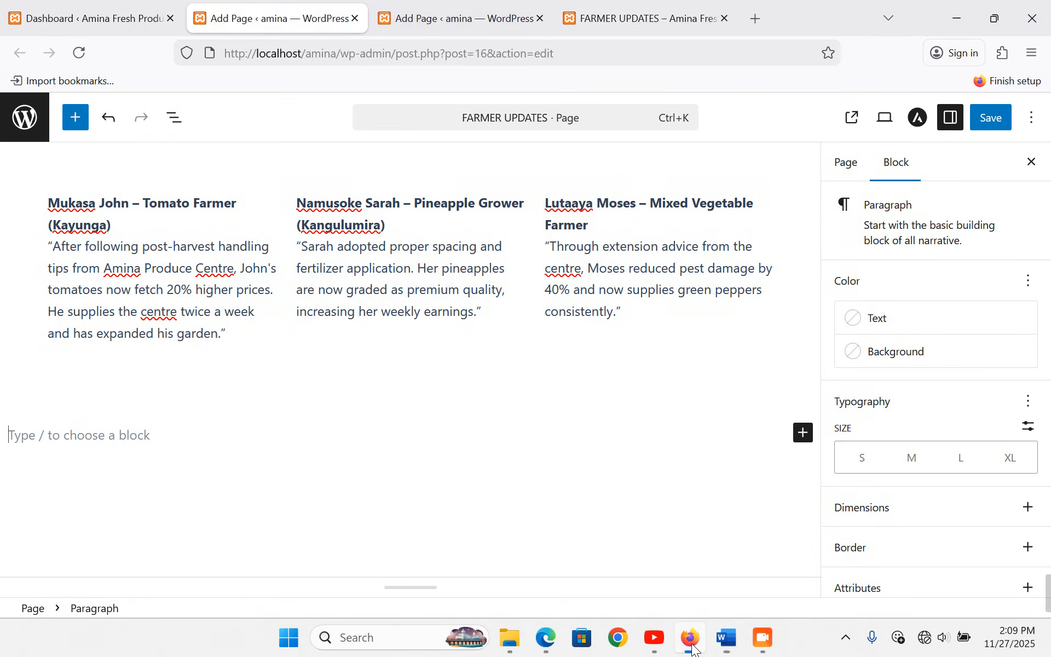
# - Insert a single full-width (100) Columns block below the stories and paste the lines into a paragraph
pyautogui.click(690, 638)
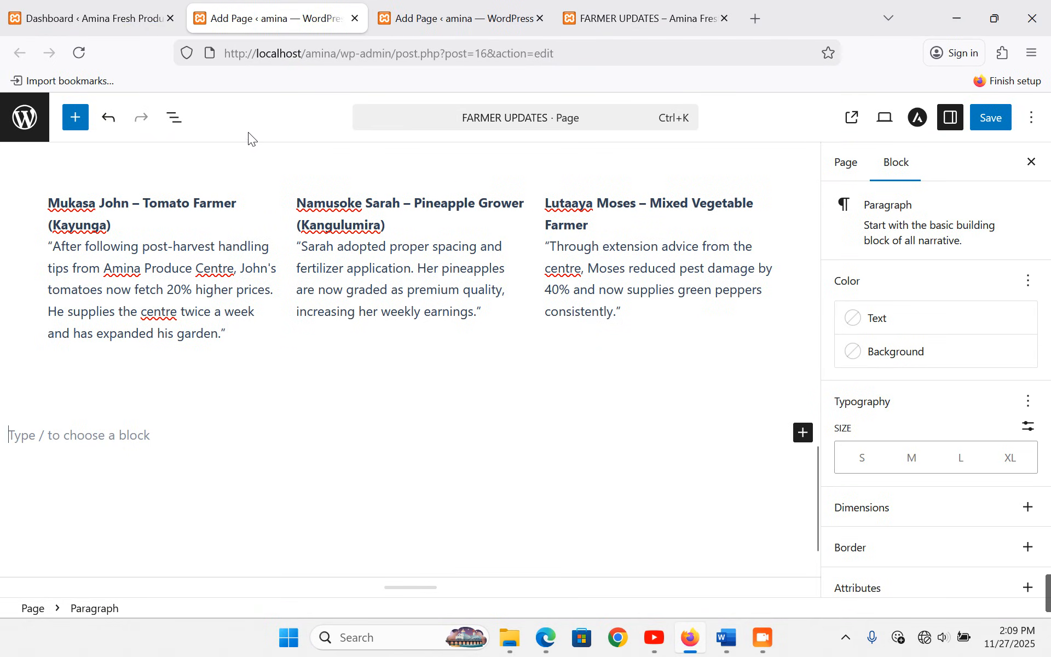
pyautogui.click(803, 433)
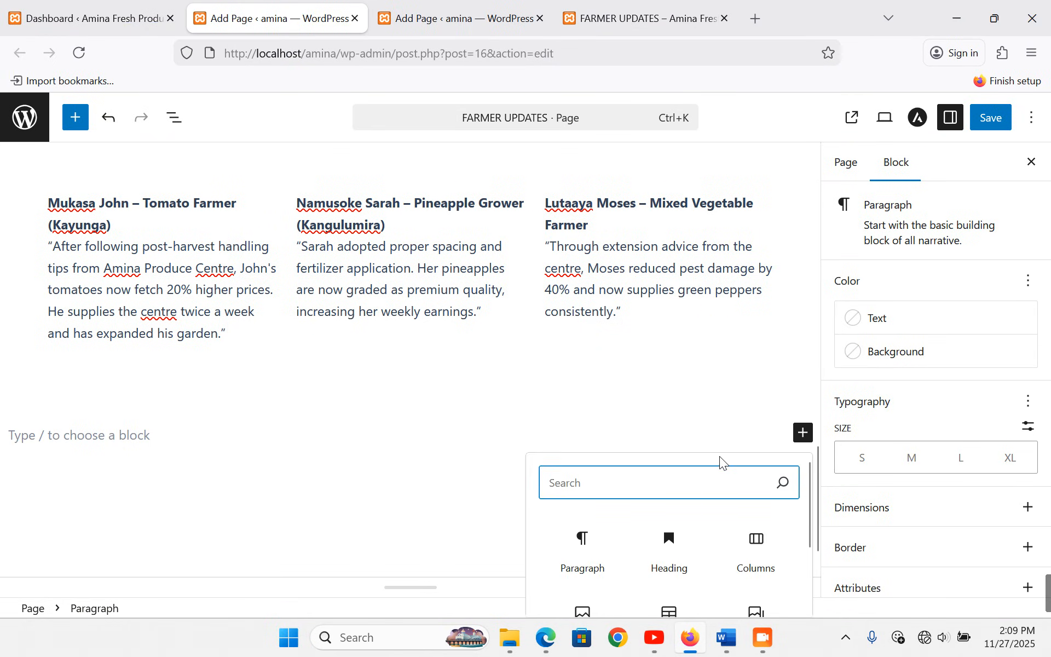
pyautogui.scroll(-2, 721, 460)
pyautogui.click(756, 481)
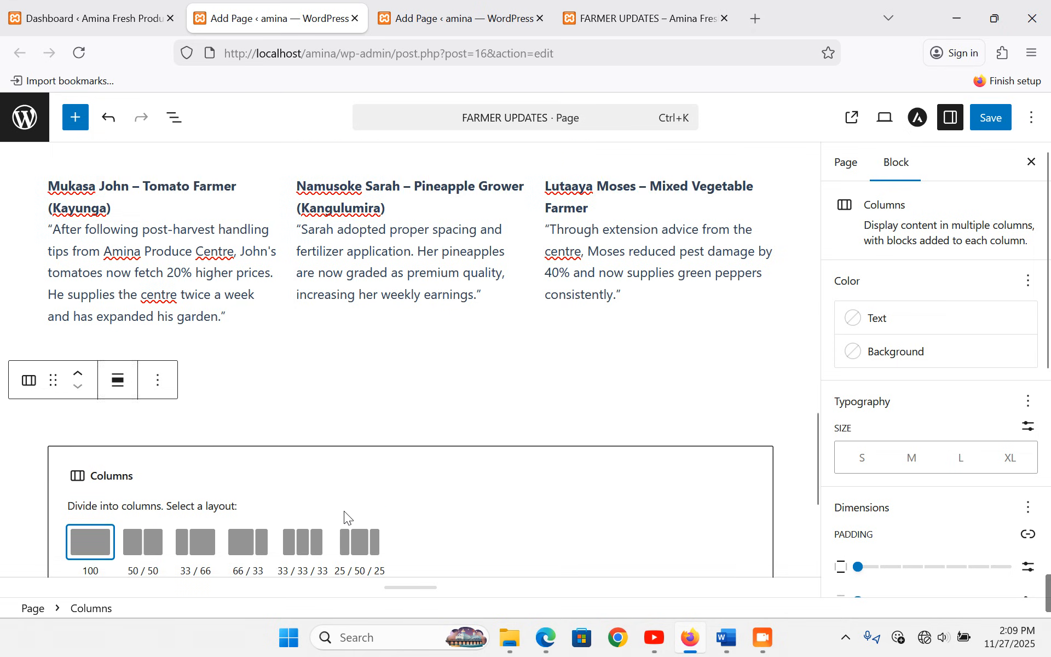
pyautogui.click(91, 477)
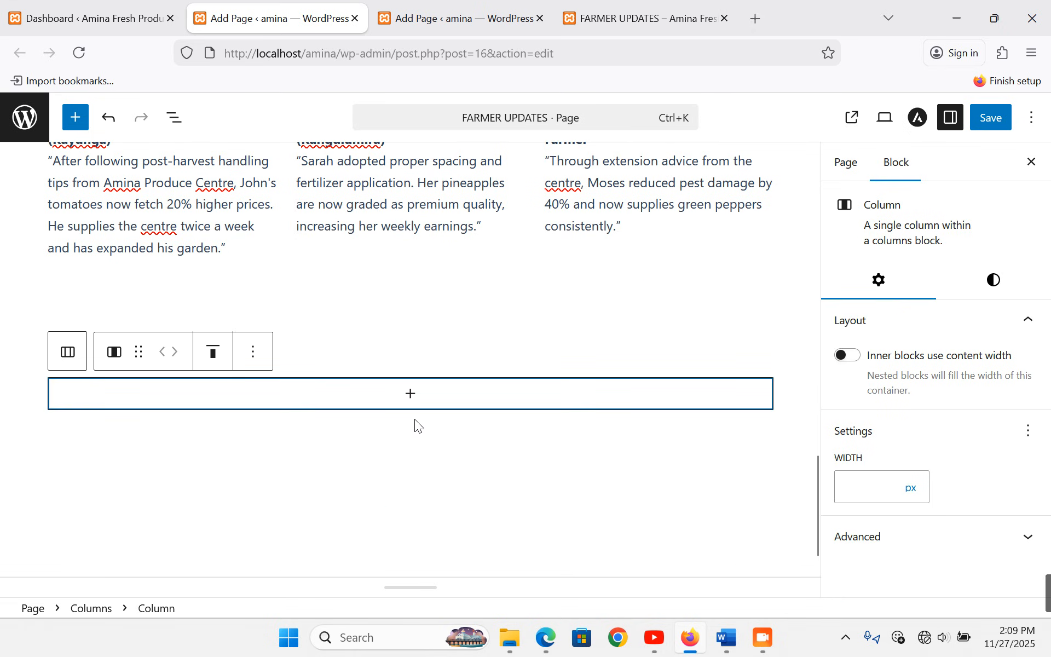
pyautogui.click(411, 399)
pyautogui.click(323, 214)
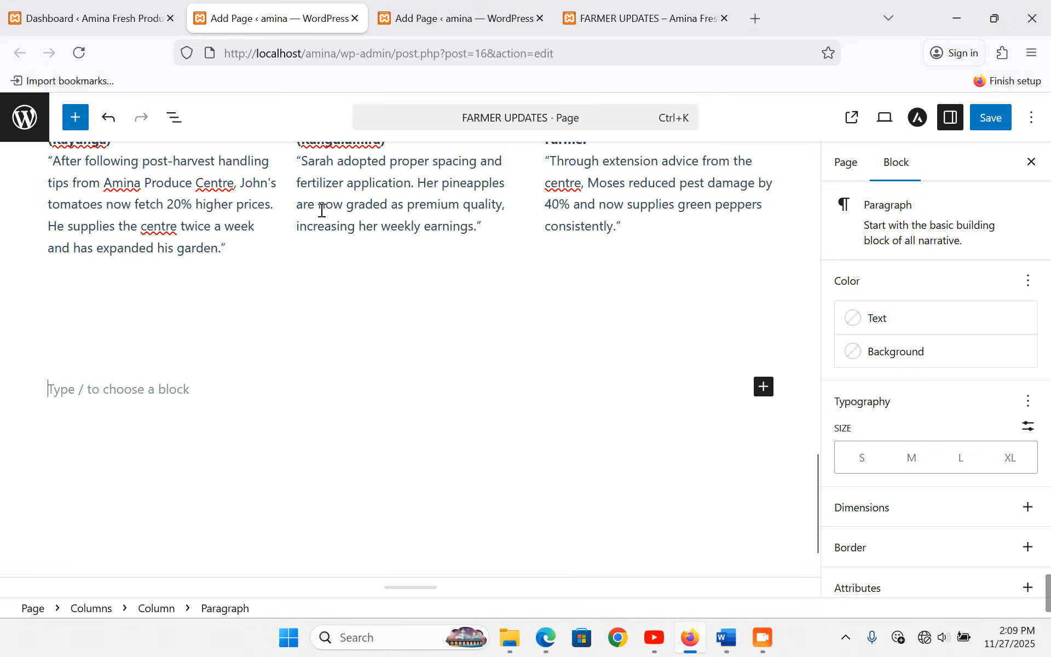
pyautogui.hotkey('ctrl', 'v')
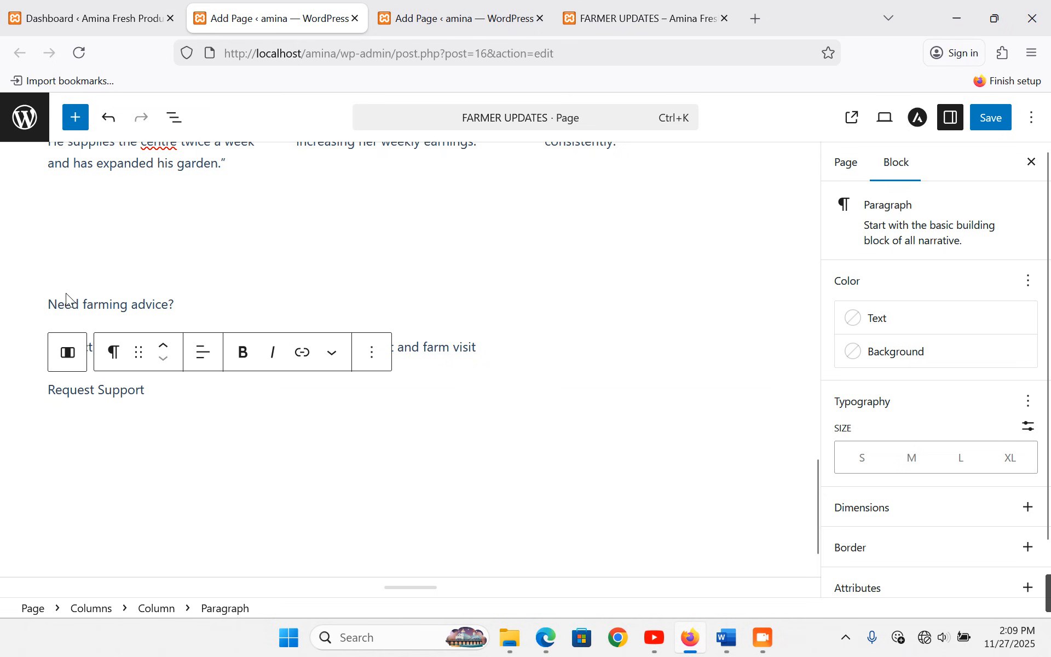
pyautogui.moveTo(50, 305); pyautogui.dragTo(139, 399)
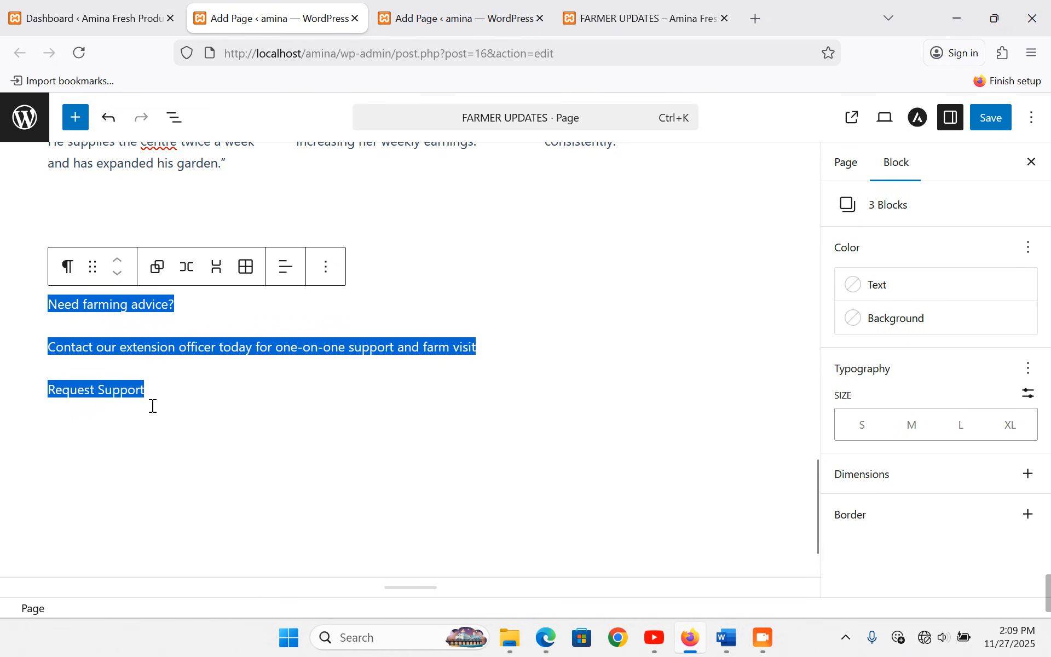
# - Centre-align the three call-to-action lines
pyautogui.click(285, 267)
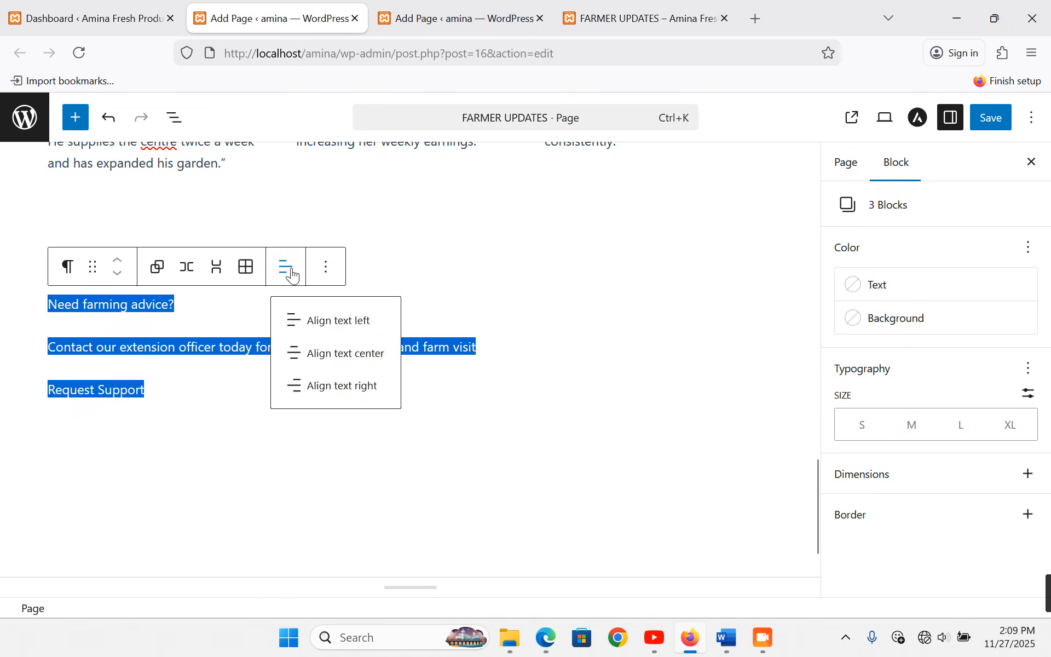
pyautogui.click(343, 356)
pyautogui.click(438, 336)
pyautogui.click(461, 299)
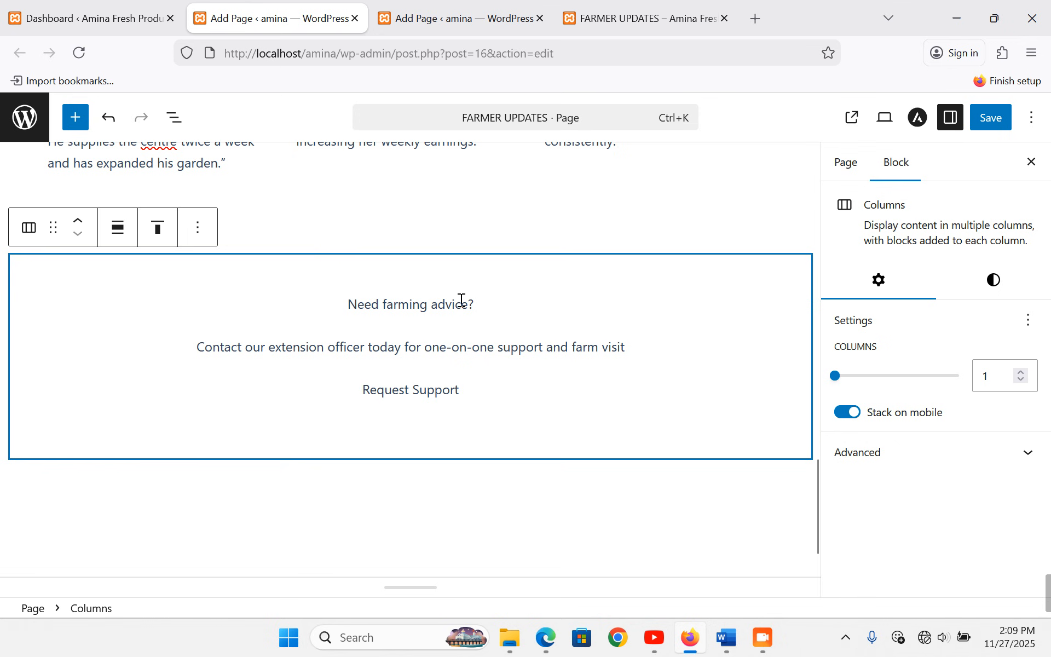
# - Make 'Need farming advice?' a heading and the extension-officer contact line an H4 heading
pyautogui.tripleClick(458, 304)
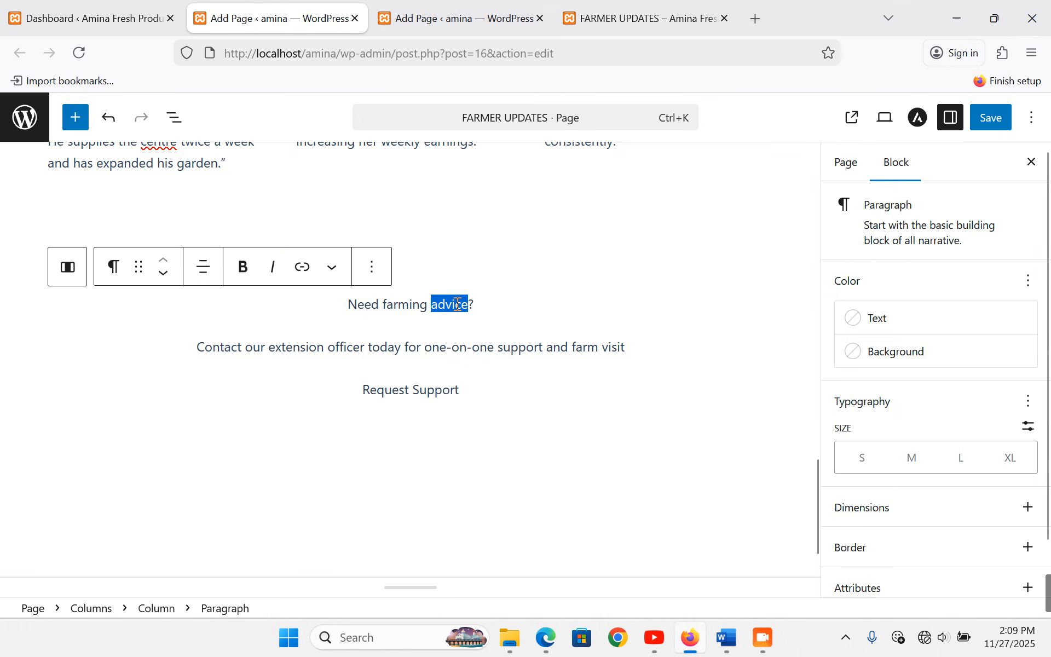
pyautogui.click(116, 269)
pyautogui.click(170, 348)
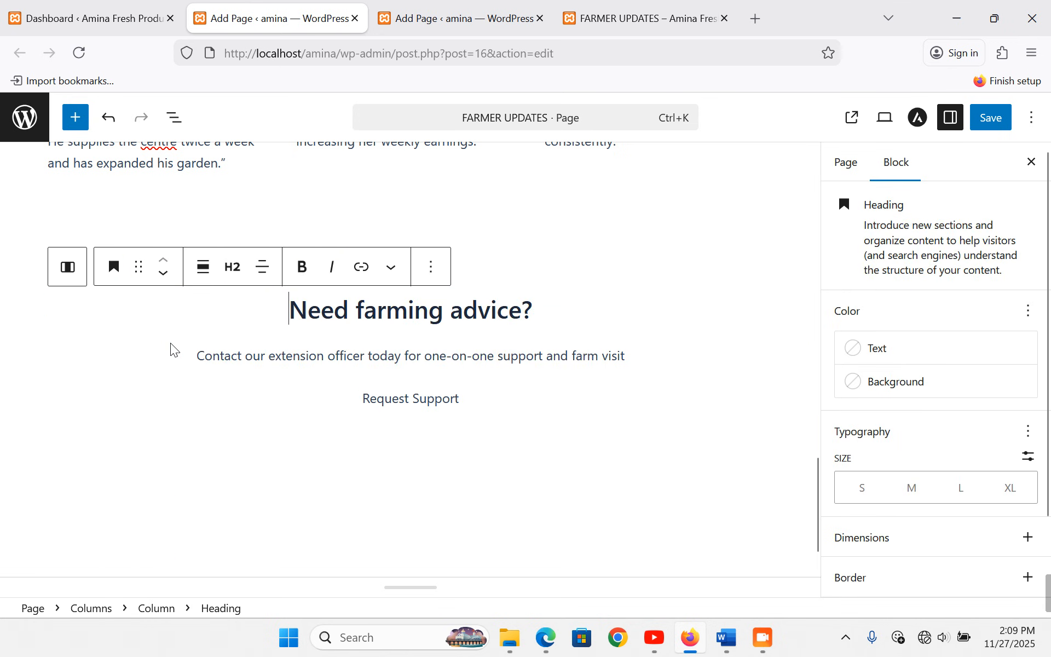
pyautogui.tripleClick(416, 352)
pyautogui.click(114, 321)
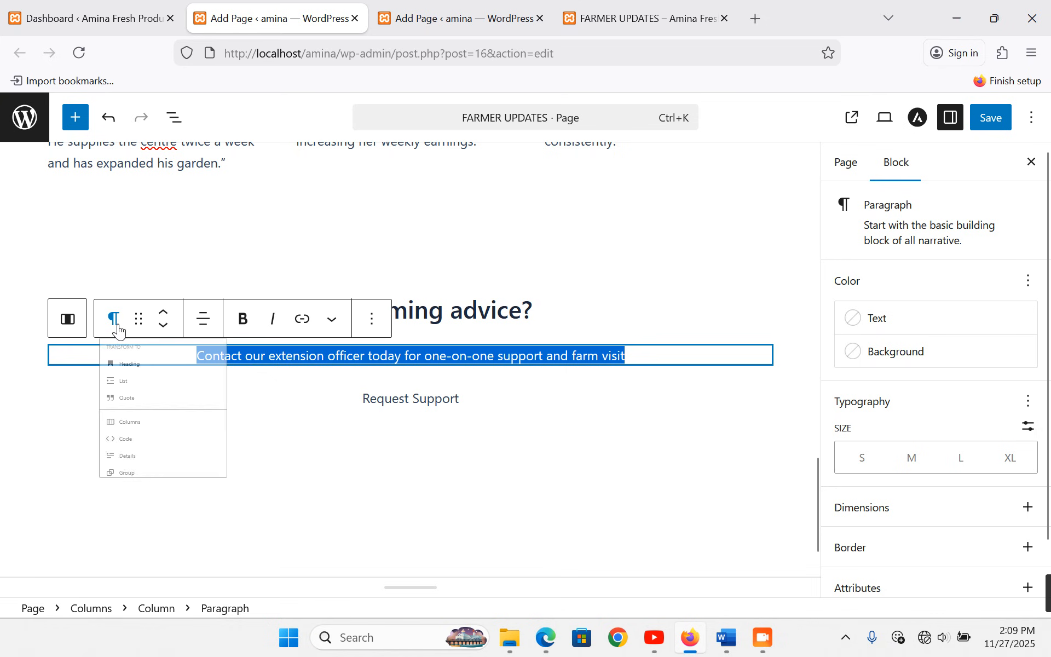
pyautogui.click(167, 399)
pyautogui.click(234, 323)
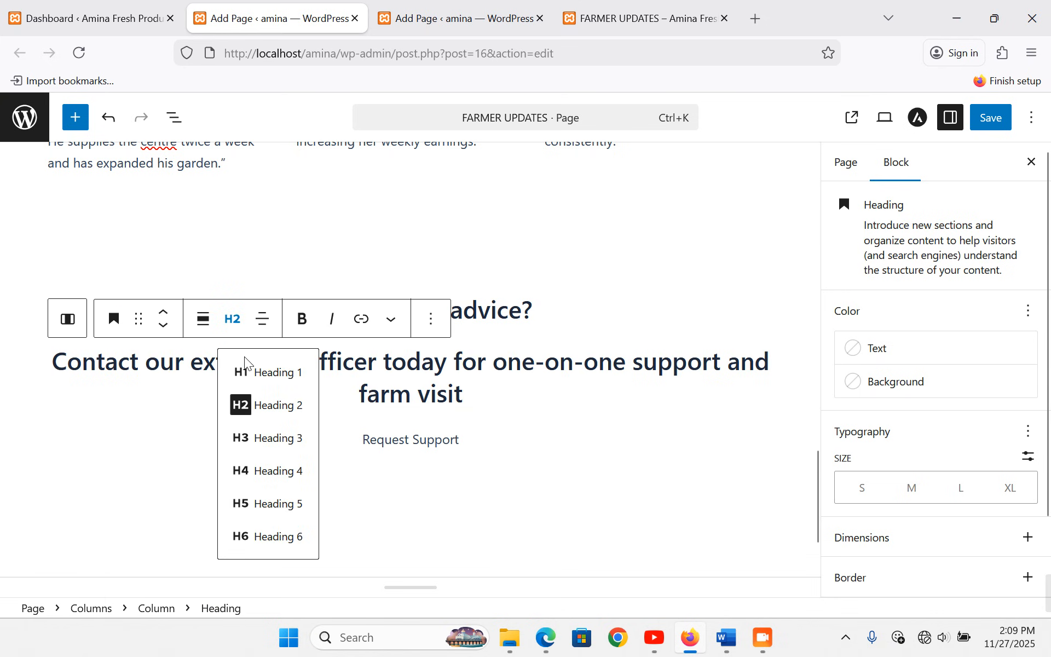
pyautogui.click(292, 476)
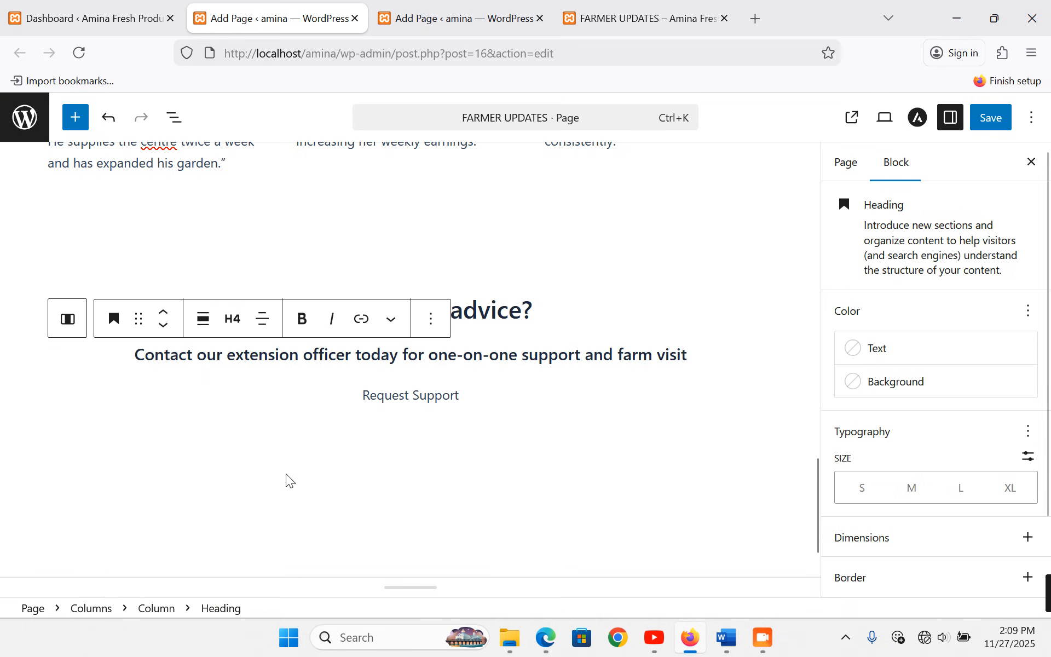
# - Select the whole call-to-action Columns section
pyautogui.click(410, 396)
pyautogui.click(611, 308)
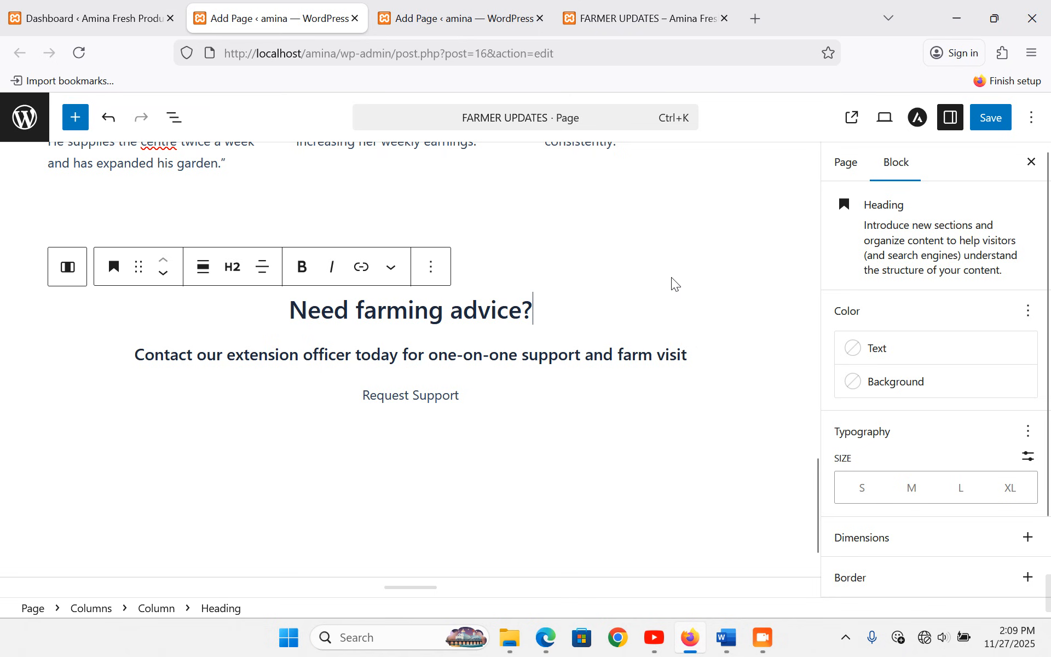
pyautogui.click(630, 257)
# - Give the call-to-action section the green gradient background preset
pyautogui.click(995, 285)
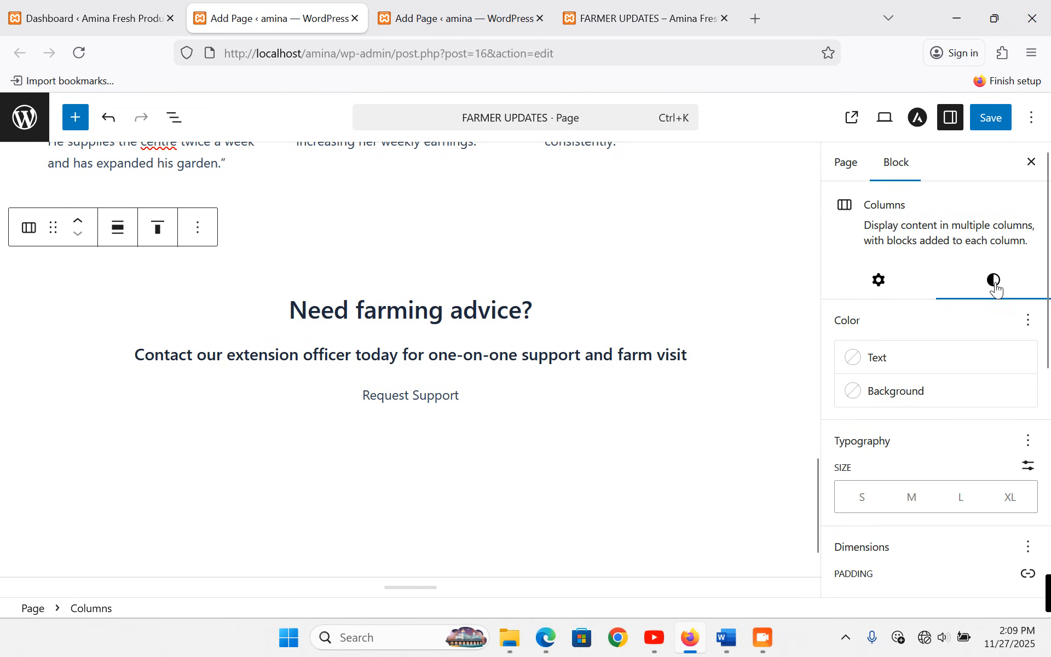
pyautogui.click(898, 399)
pyautogui.click(663, 397)
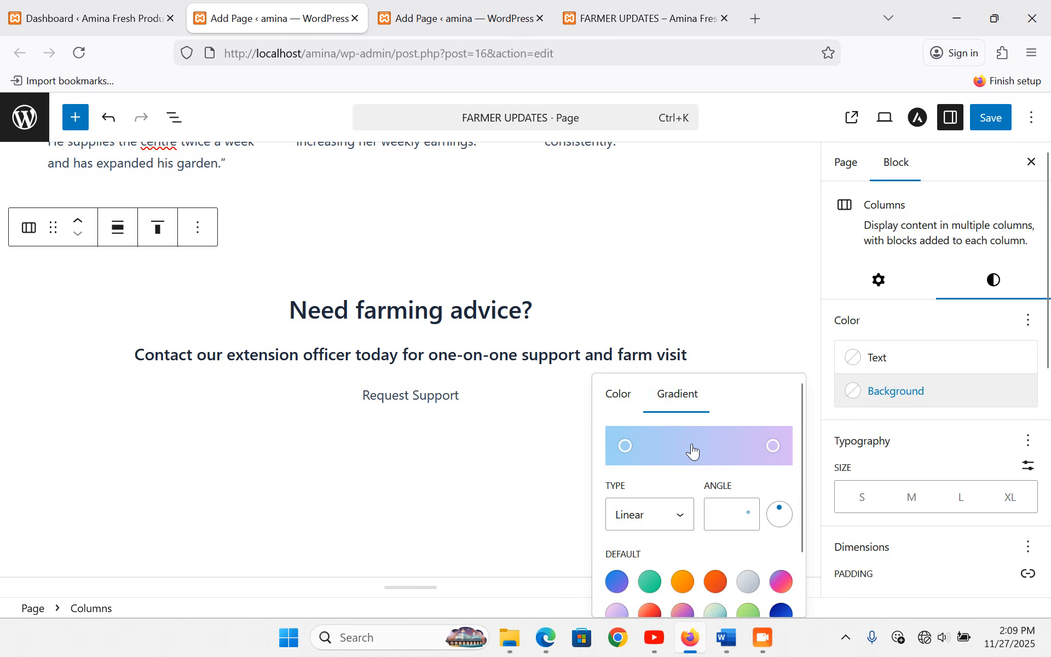
pyautogui.scroll(-2, 722, 495)
pyautogui.click(649, 517)
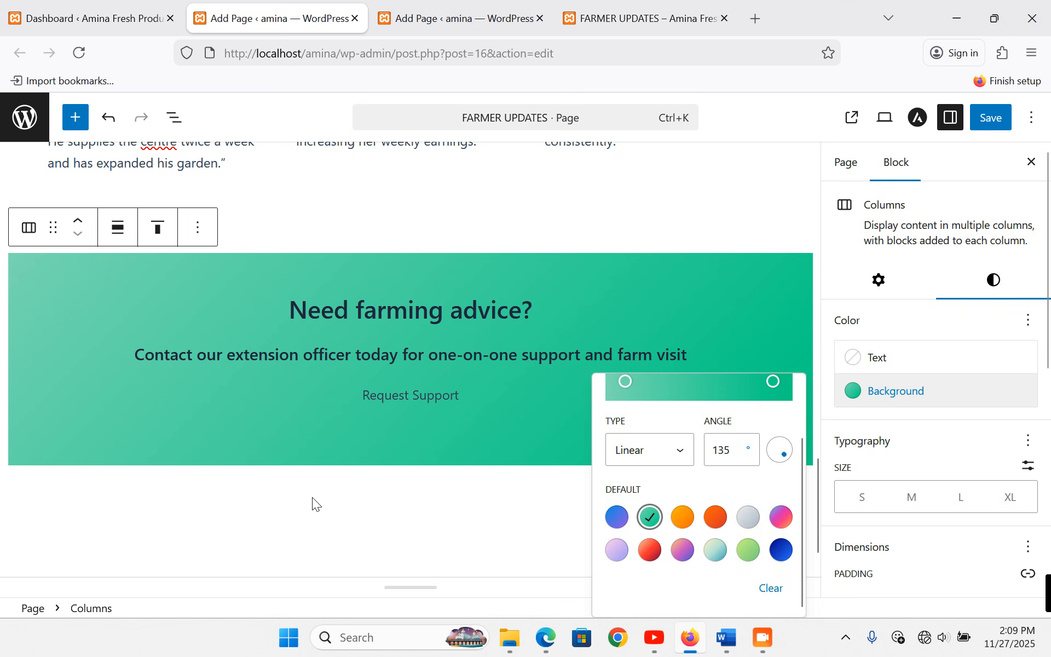
pyautogui.click(313, 498)
# - Save the page and bring up the live FARMER UPDATES page
pyautogui.hotkey('ctrl', 's')
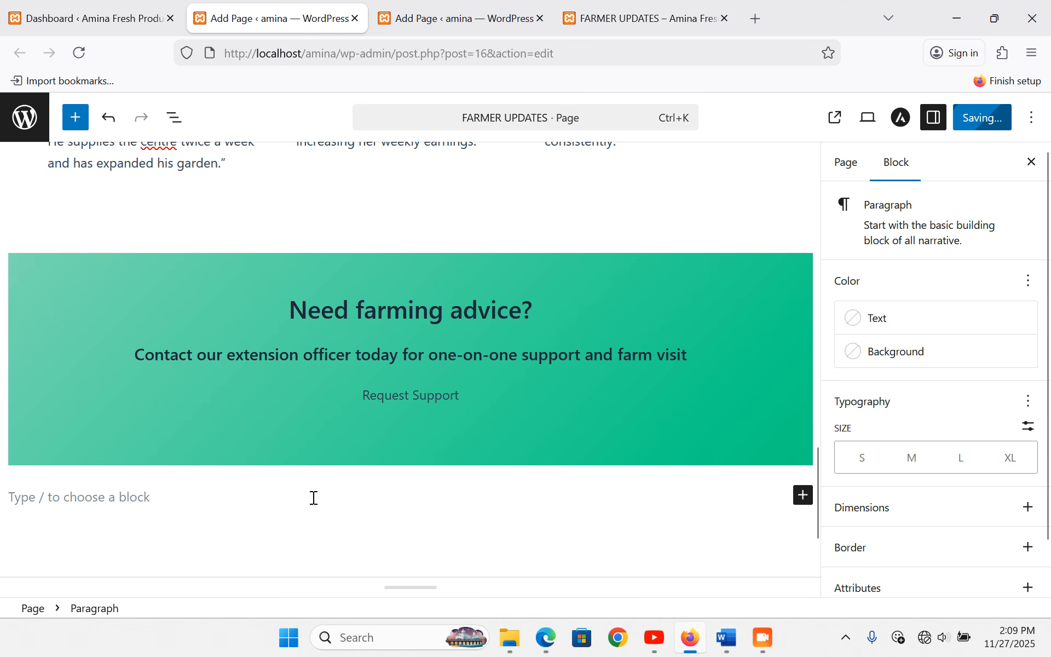
pyautogui.scroll(4, 314, 497)
pyautogui.scroll(10, 313, 498)
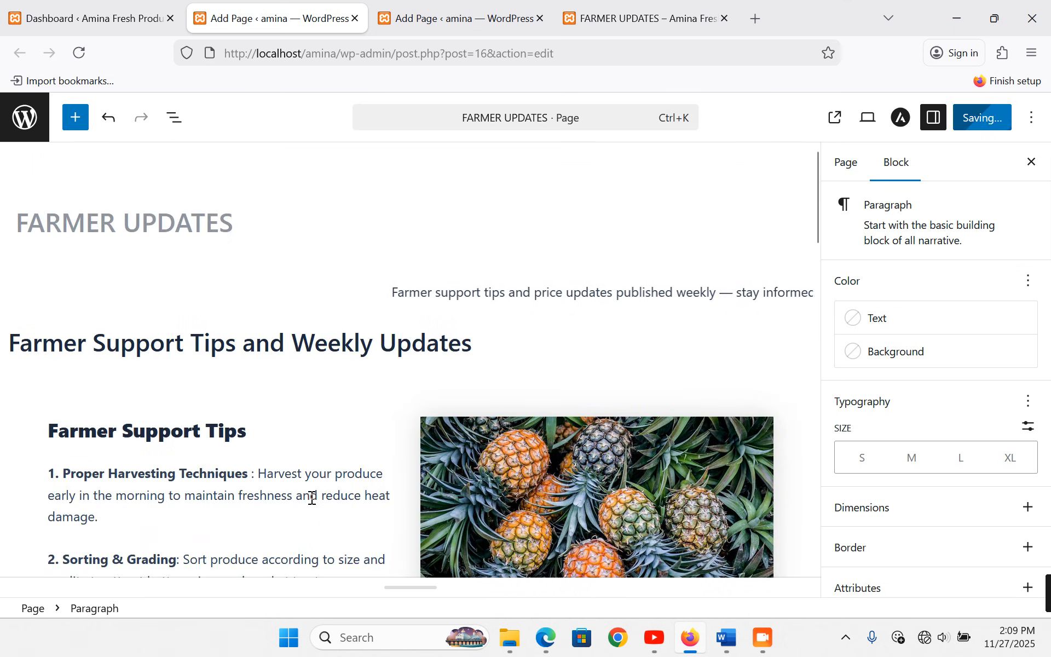
pyautogui.click(653, 24)
pyautogui.scroll(2, 760, 328)
# - Reload and scroll through the live FARMER UPDATES page, then go to CONTACT US from the menu
pyautogui.click(870, 164)
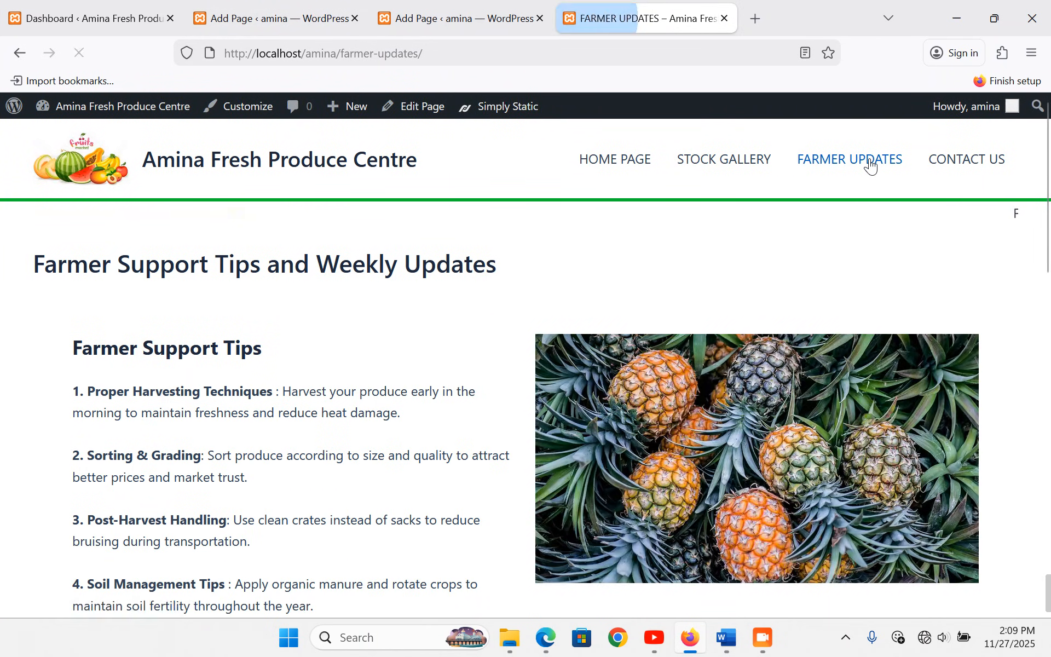
pyautogui.scroll(-5, 244, 308)
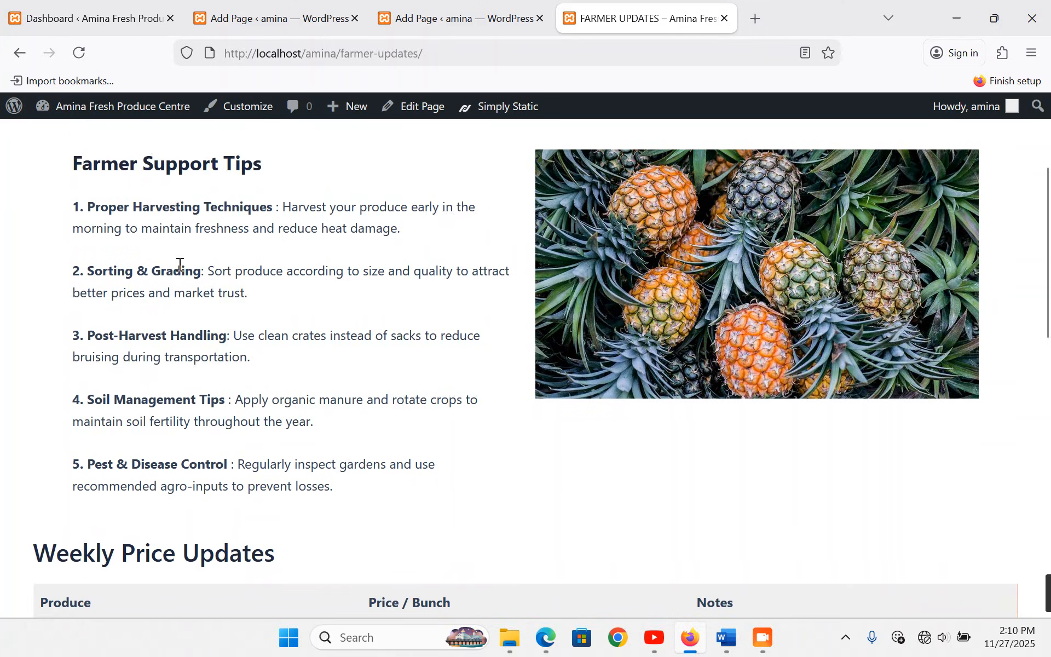
pyautogui.scroll(-3, 230, 328)
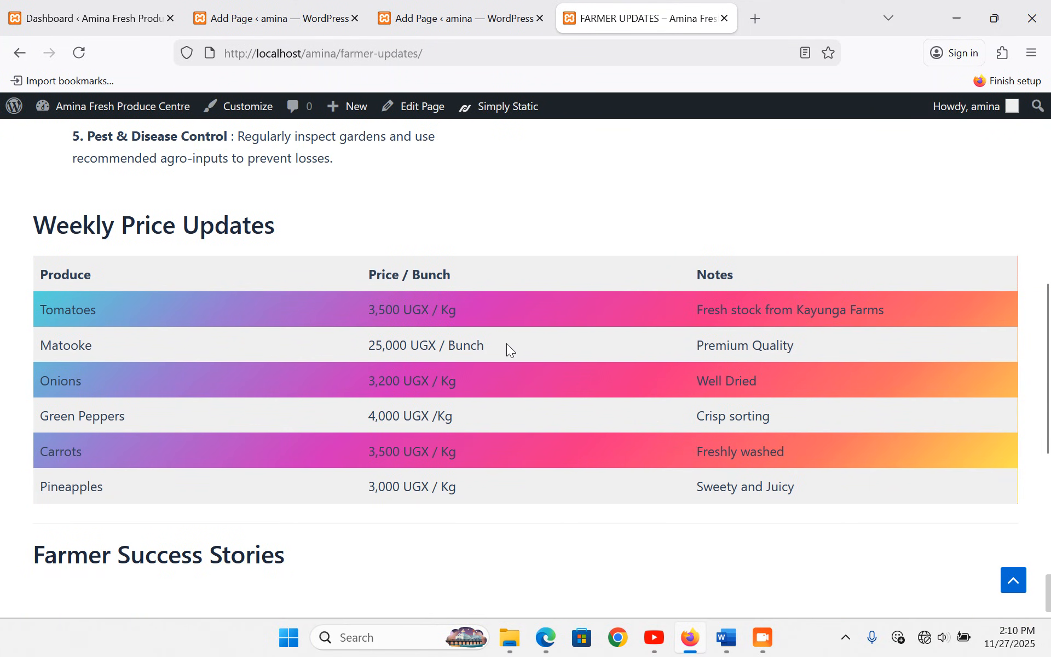
pyautogui.scroll(-2, 738, 352)
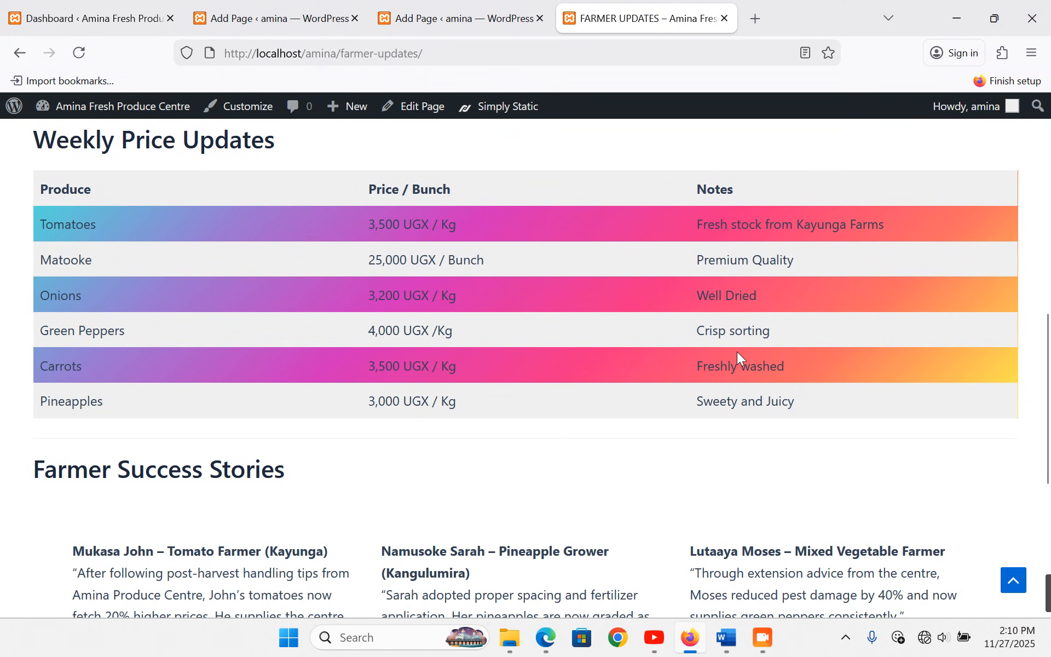
pyautogui.scroll(-3, 737, 351)
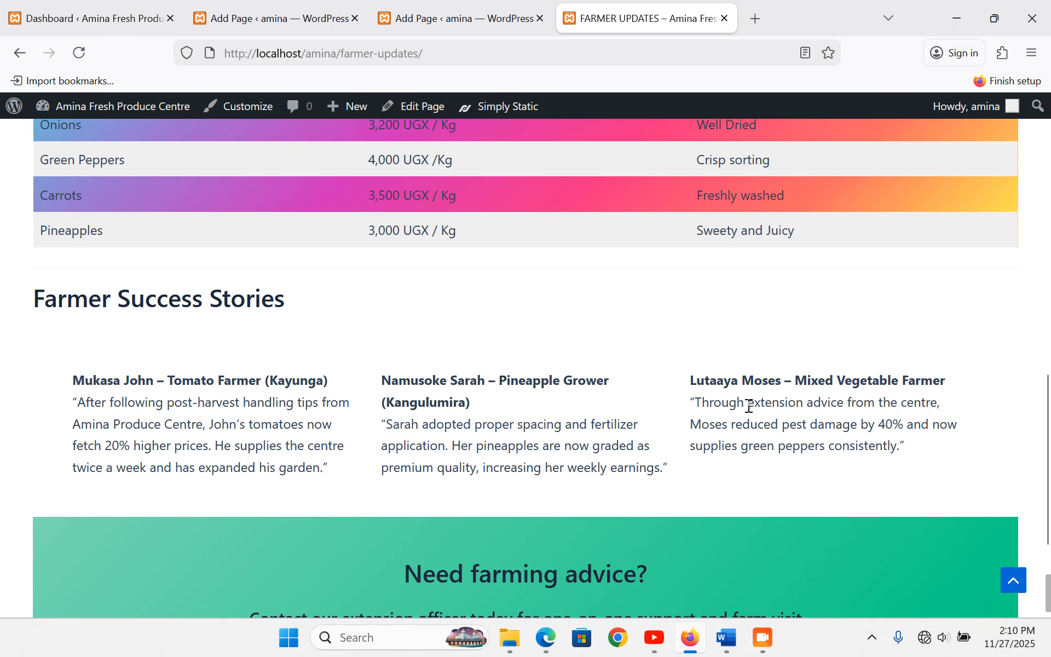
pyautogui.scroll(10, 758, 394)
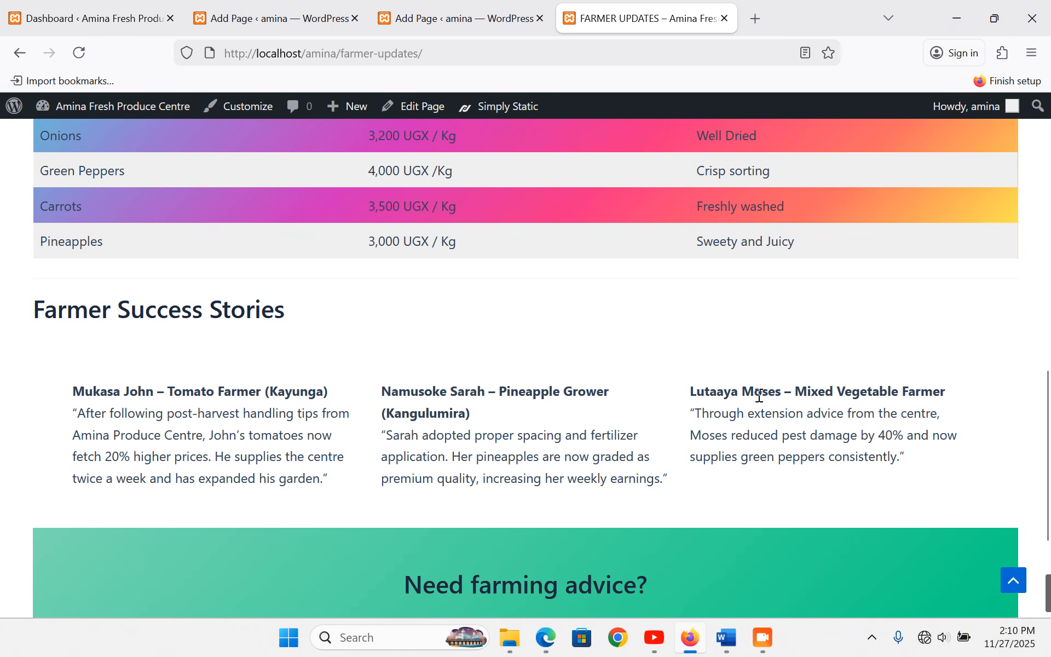
pyautogui.click(992, 156)
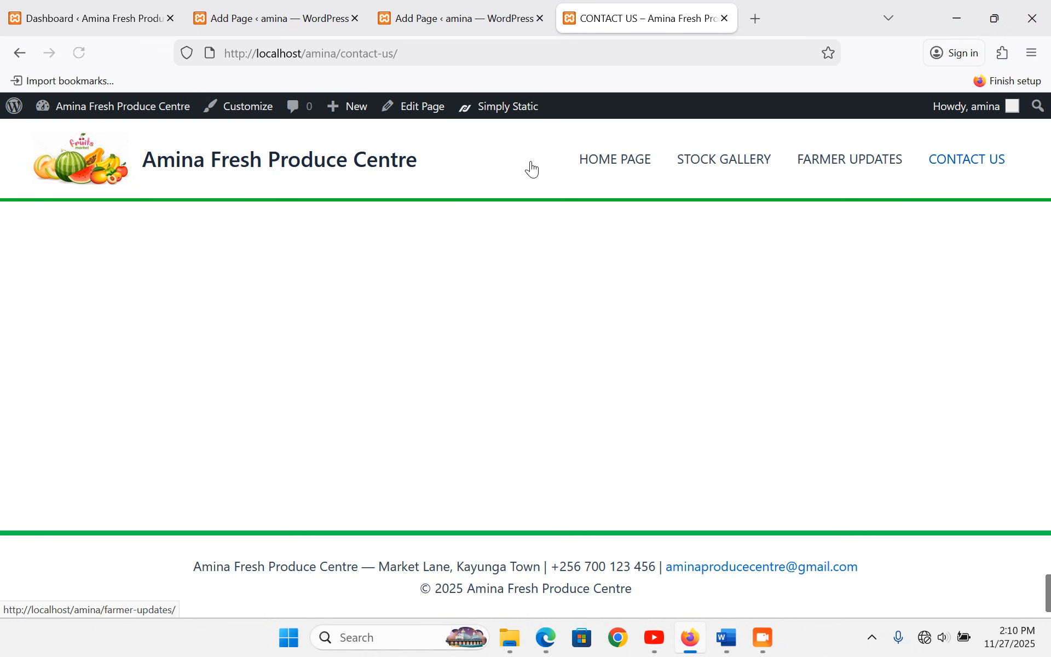
# - Close the Farmer Updates editor and add a 'CONTACT US' heading to the page
pyautogui.click(310, 17)
pyautogui.click(355, 19)
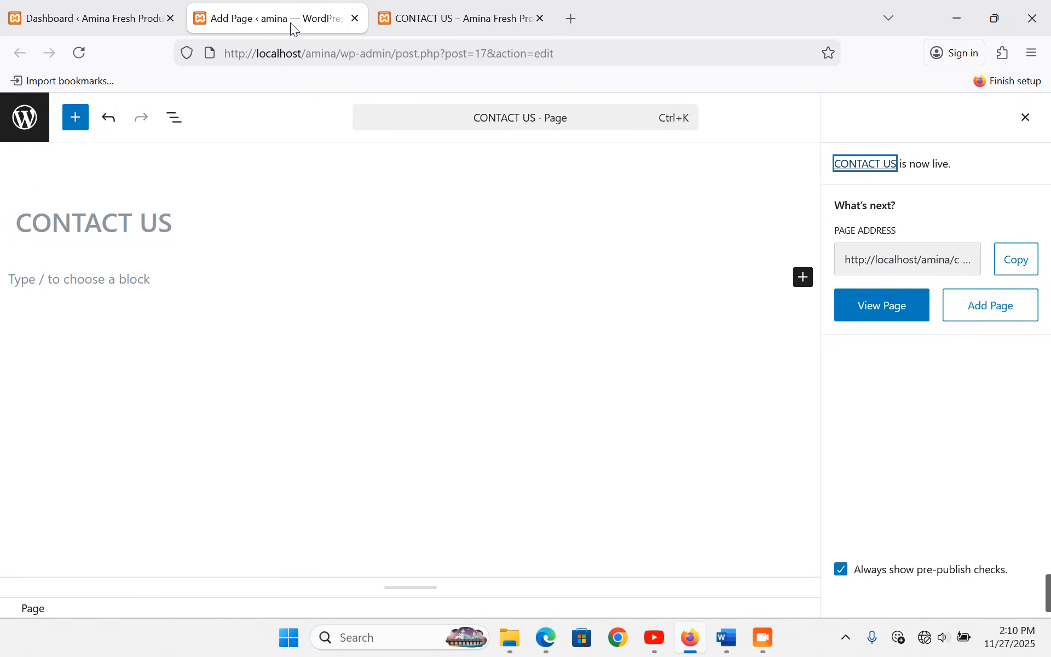
pyautogui.click(118, 277)
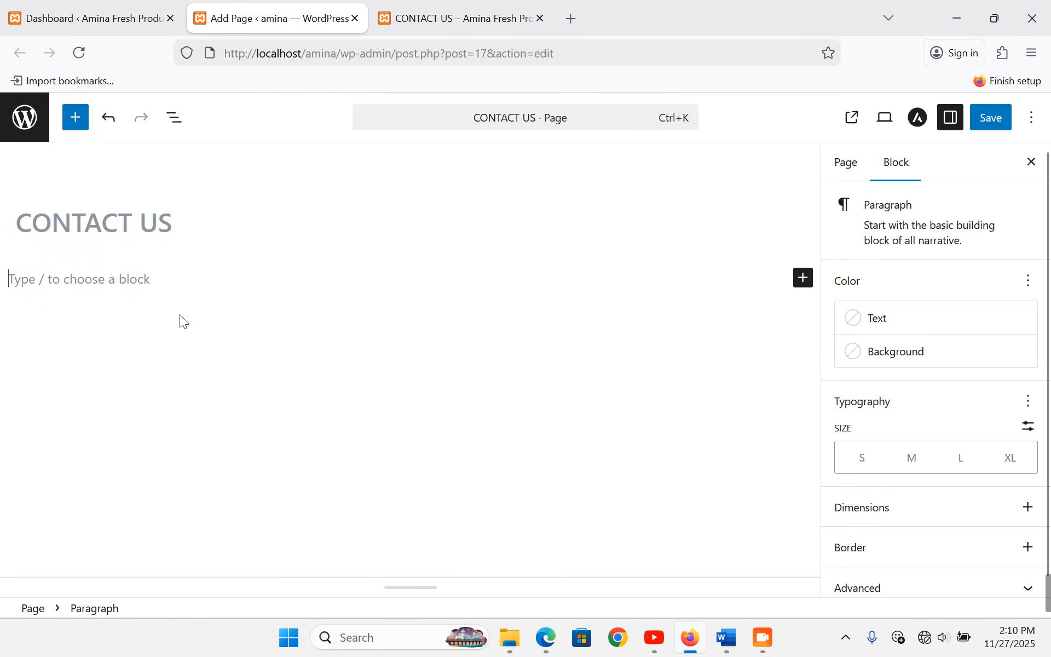
pyautogui.write('CONTACT US')
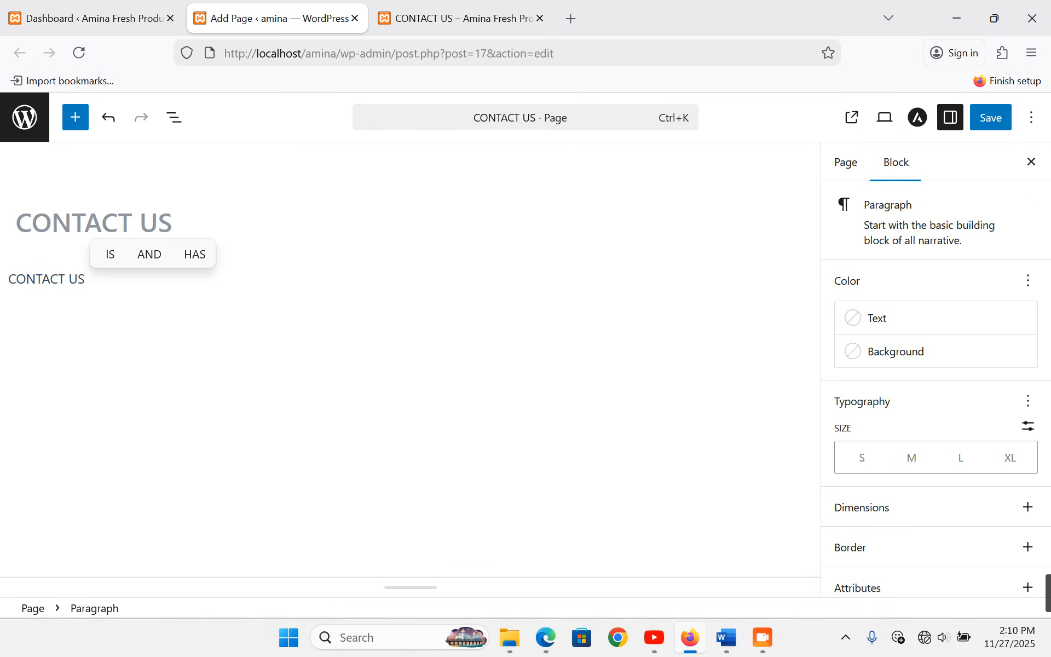
pyautogui.tripleClick(71, 279)
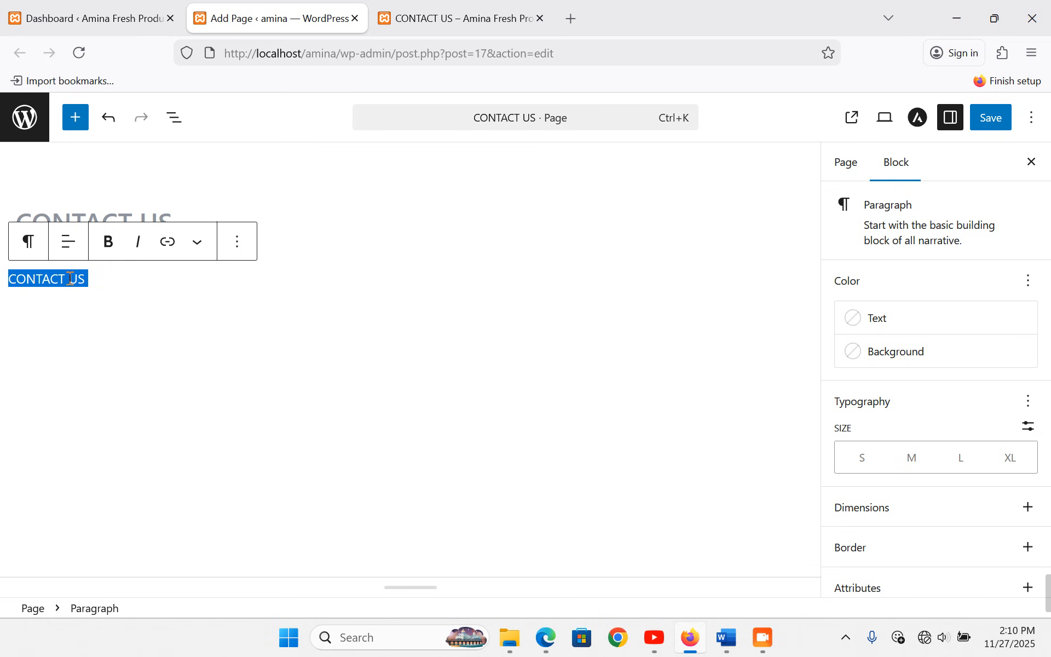
pyautogui.click(28, 242)
pyautogui.click(66, 319)
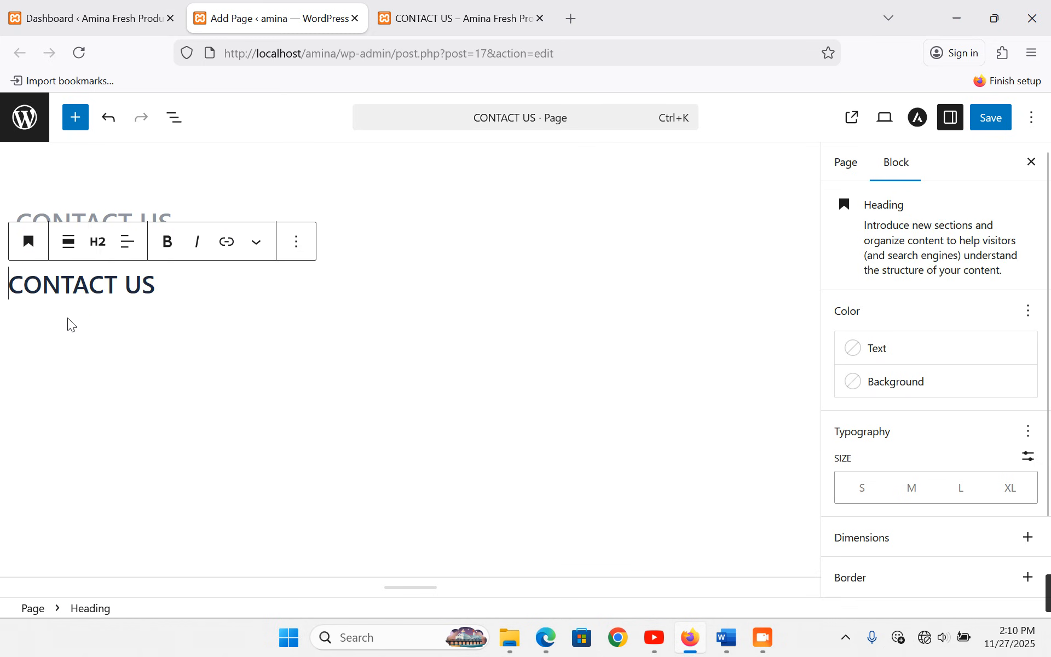
pyautogui.press('Return')
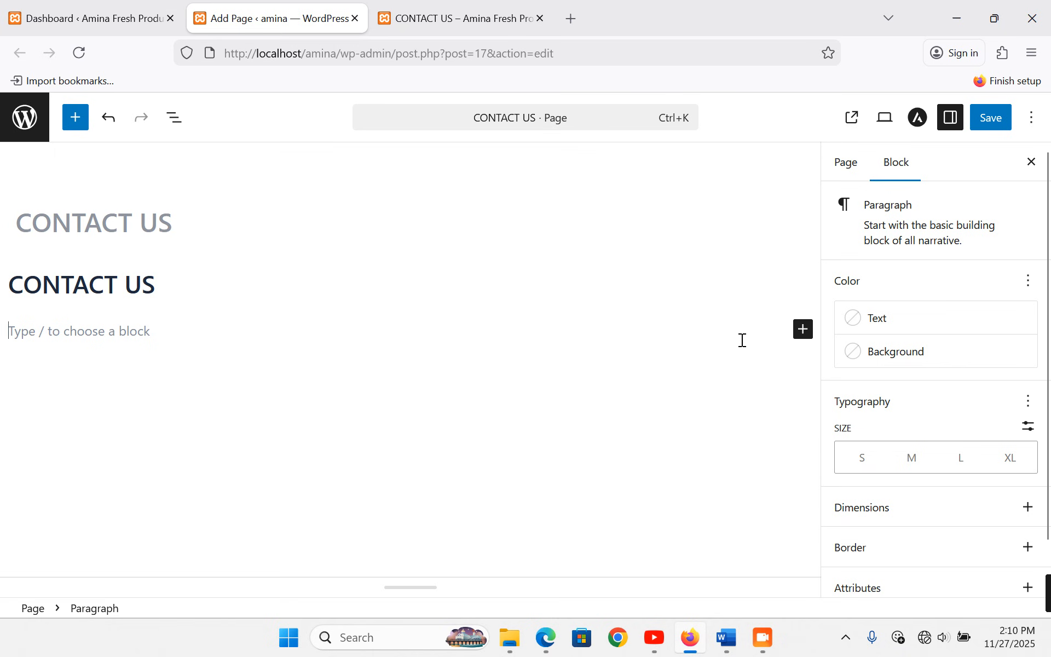
# - Insert a Columns block with the 50/50 two-column layout below the heading
pyautogui.click(801, 334)
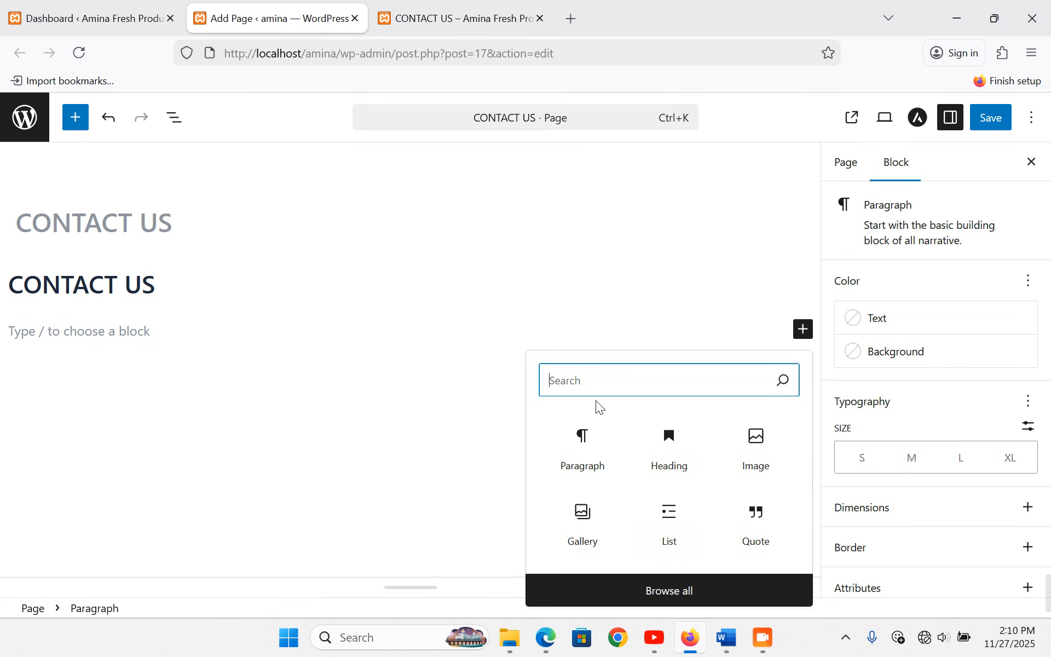
pyautogui.write('C')
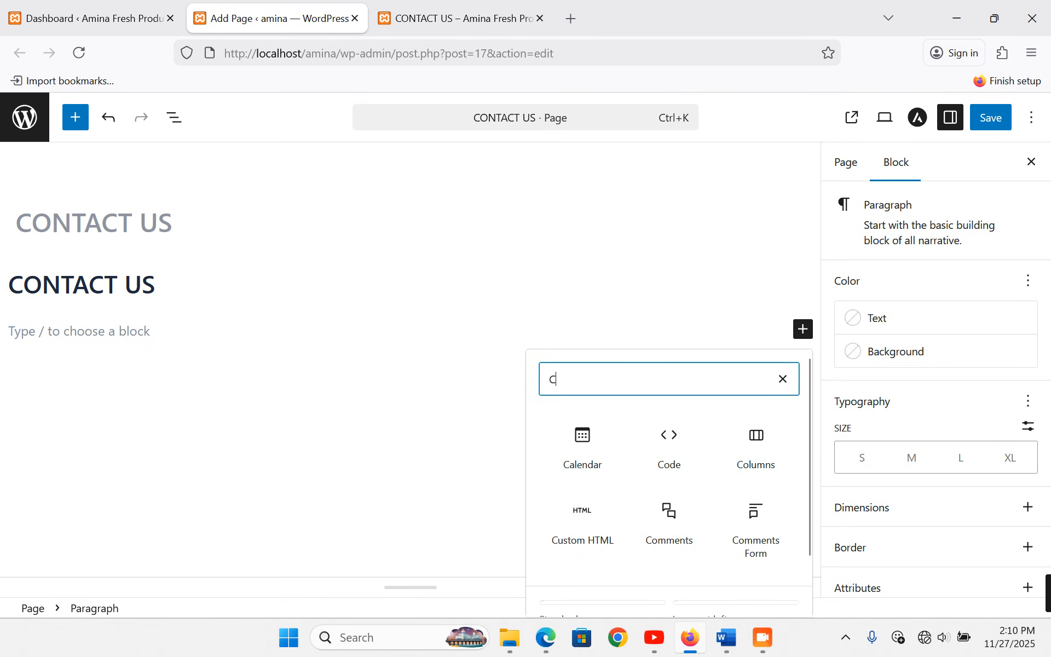
pyautogui.press('BackSpace')
pyautogui.write('COL')
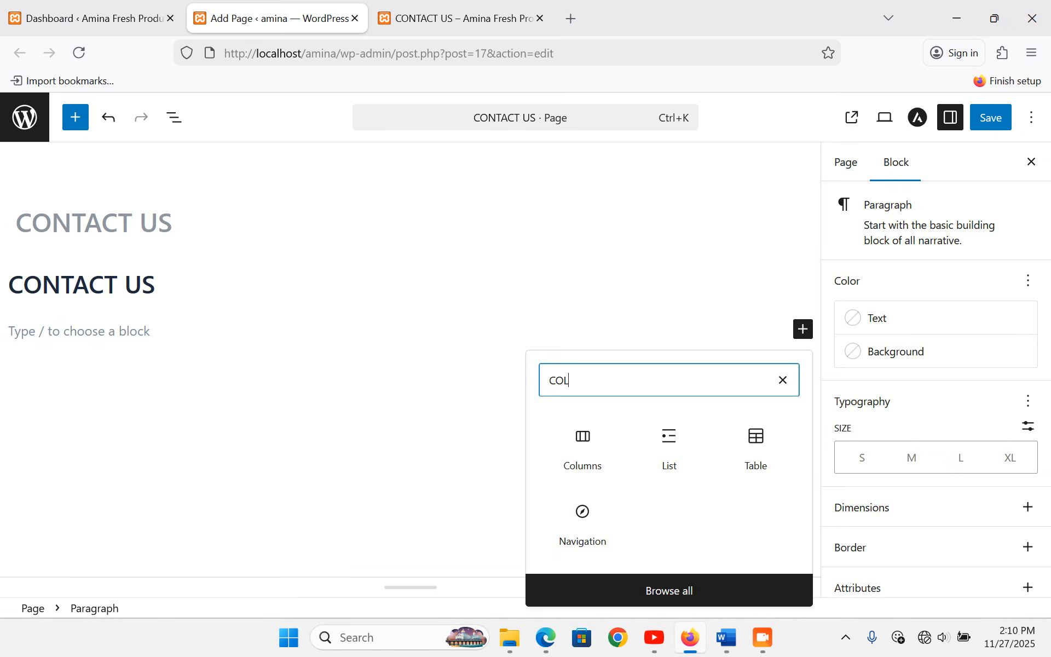
pyautogui.click(595, 442)
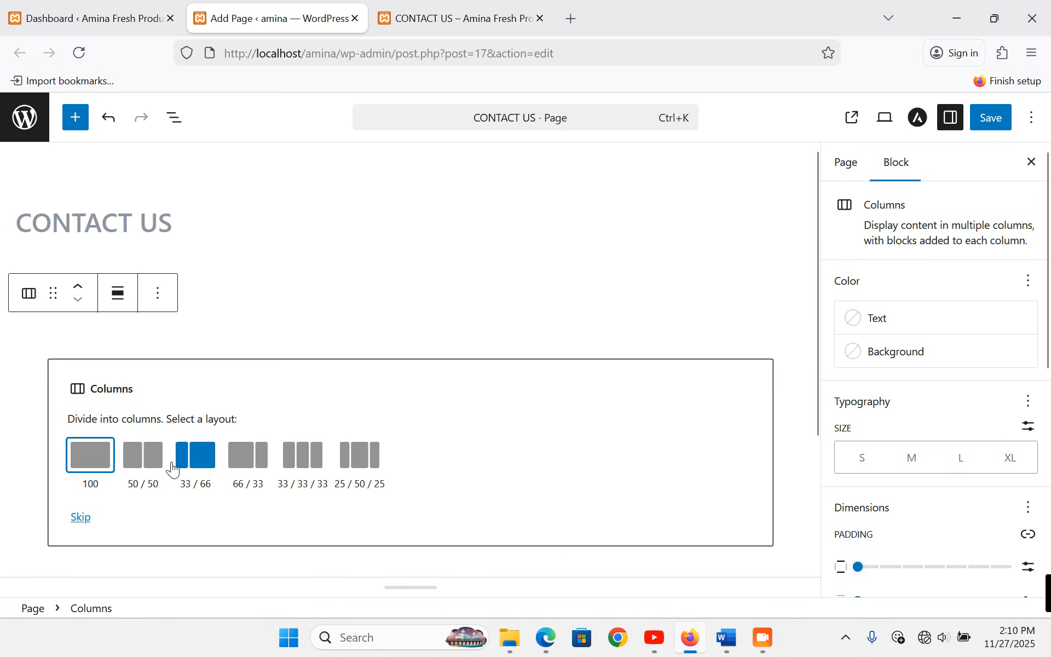
pyautogui.click(146, 459)
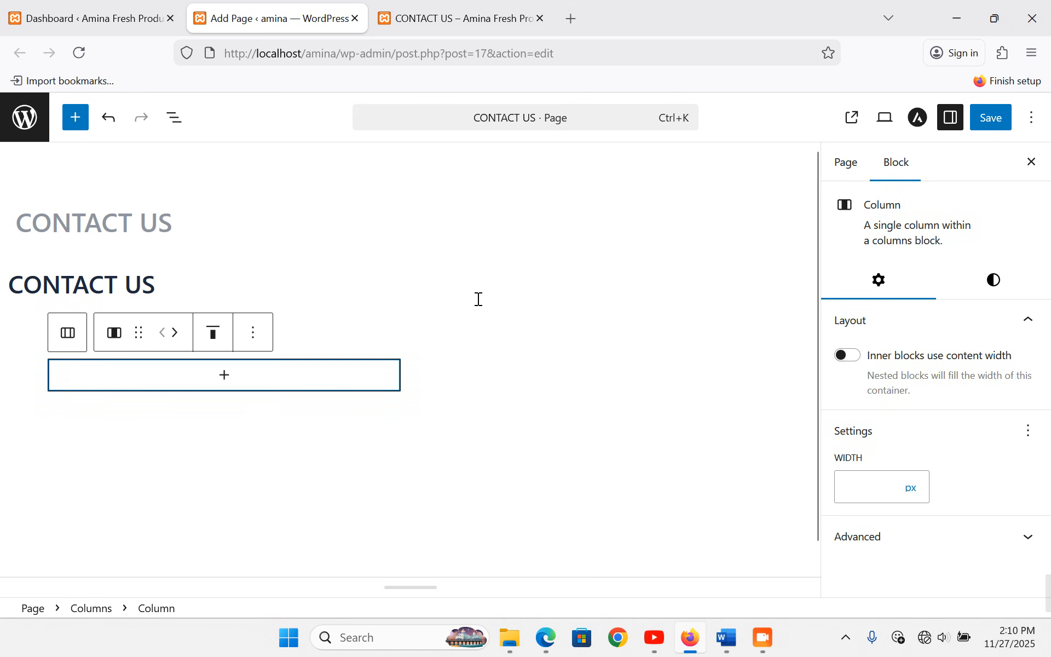
pyautogui.scroll(-1, 477, 300)
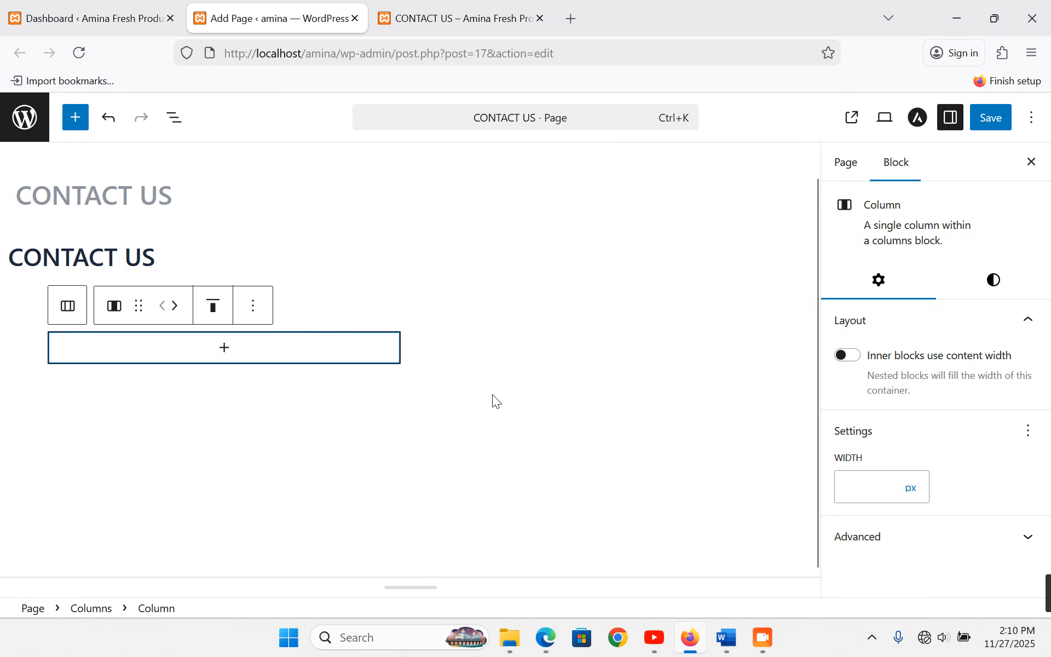
pyautogui.click(542, 344)
pyautogui.click(313, 351)
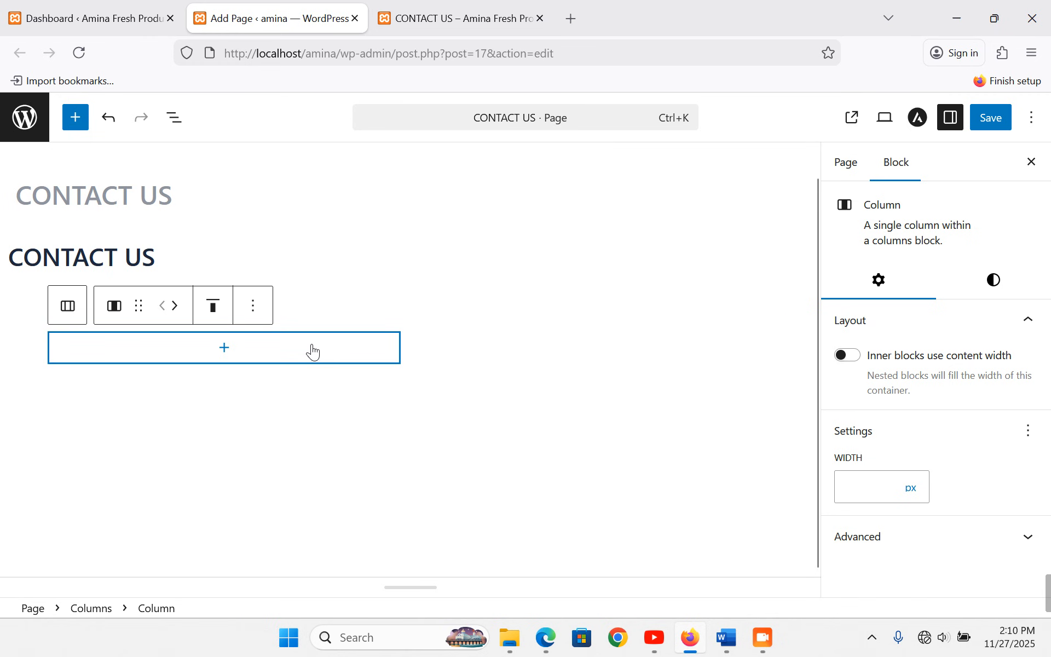
# - Select the location and contact details text in the Word document
pyautogui.click(727, 638)
pyautogui.scroll(-15, 447, 444)
pyautogui.moveTo(197, 217); pyautogui.dragTo(286, 412)
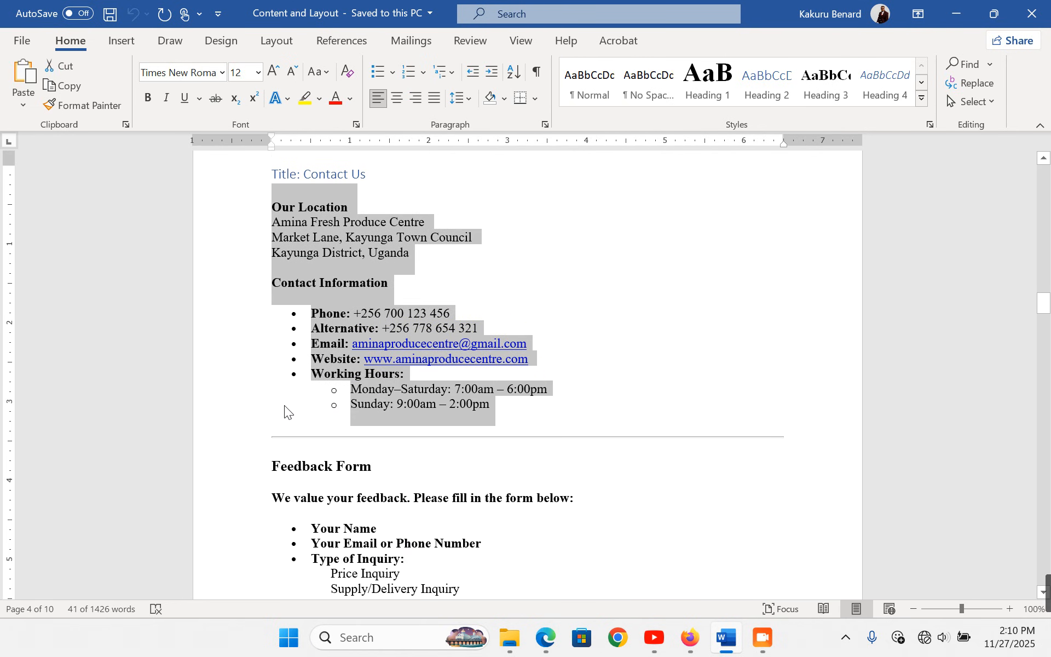
# - Paste the location and contact details into a paragraph in the left column
pyautogui.hotkey('alt', 'Tab')
pyautogui.click(246, 359)
pyautogui.click(125, 463)
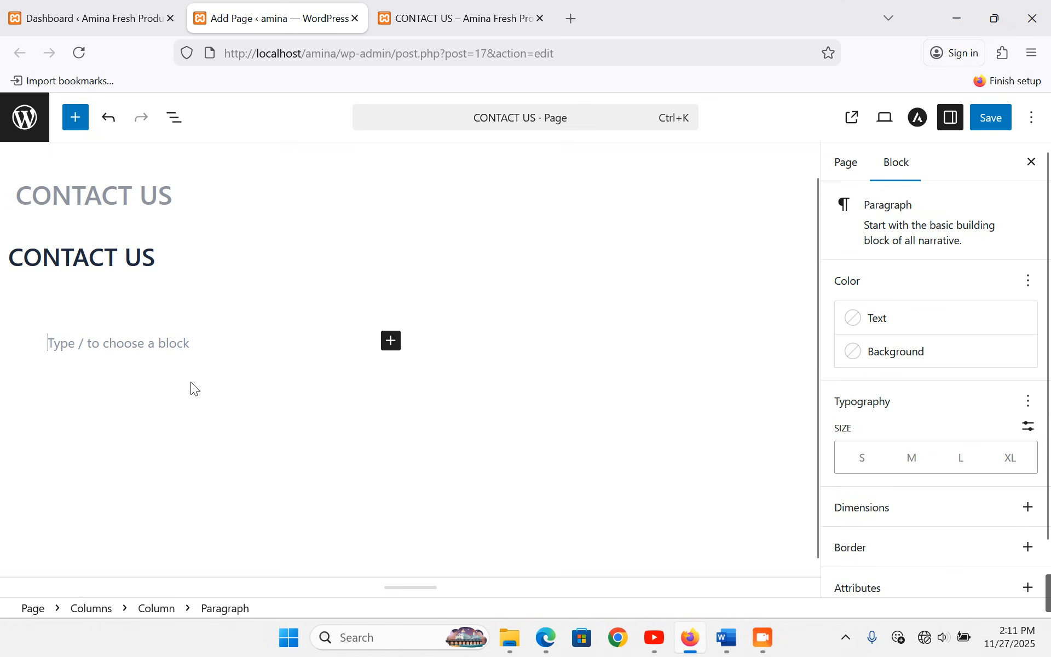
pyautogui.hotkey('ctrl', 'v')
pyautogui.scroll(-5, 132, 362)
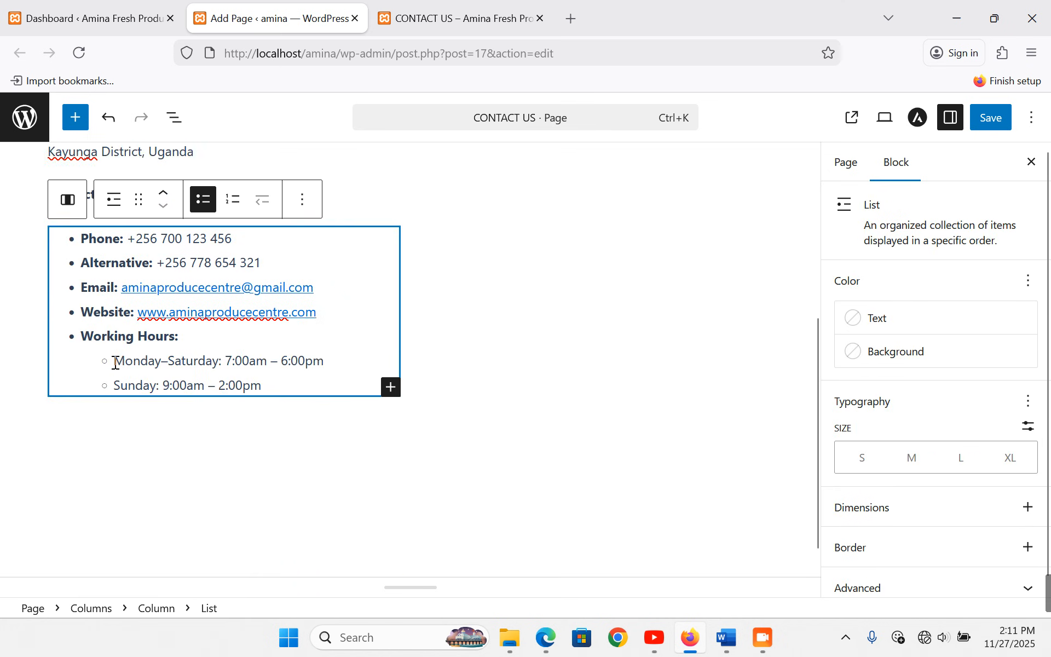
pyautogui.scroll(3, 132, 362)
pyautogui.scroll(-2, 594, 307)
# - Copy the Feedback Form heading and intro from Word and paste them into the right column
pyautogui.click(597, 301)
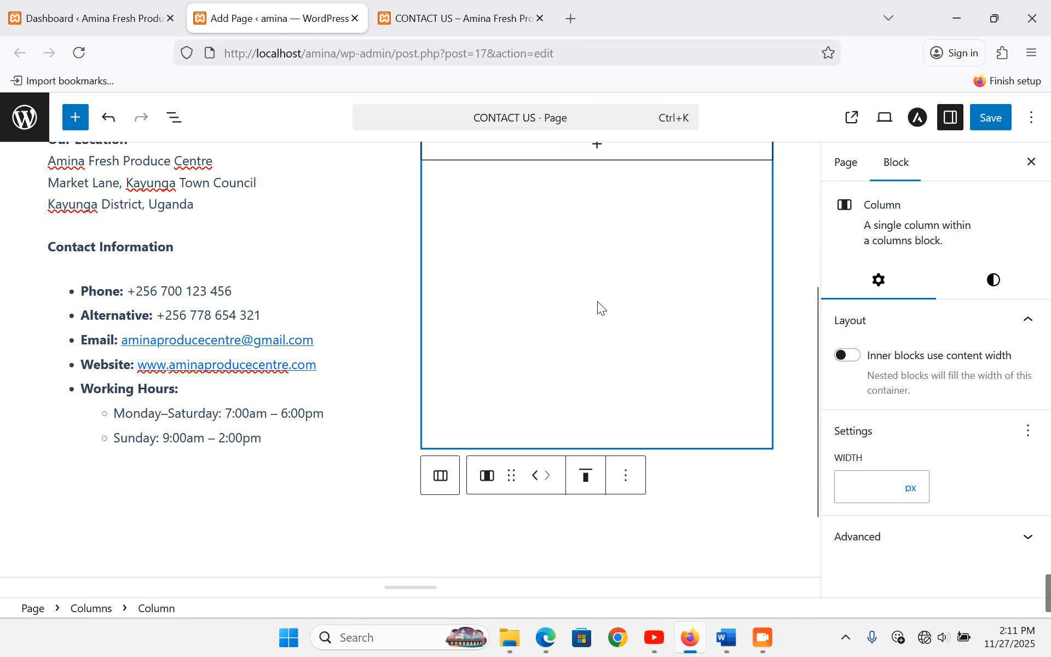
pyautogui.scroll(3, 598, 307)
pyautogui.click(727, 638)
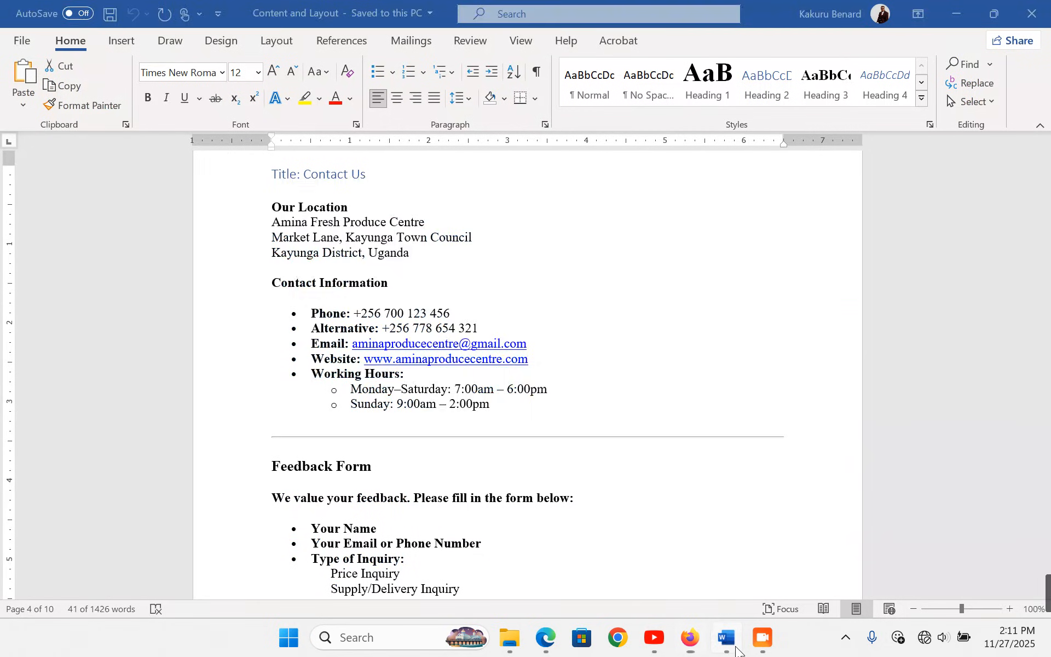
pyautogui.scroll(-2, 562, 491)
pyautogui.moveTo(232, 399); pyautogui.dragTo(241, 418)
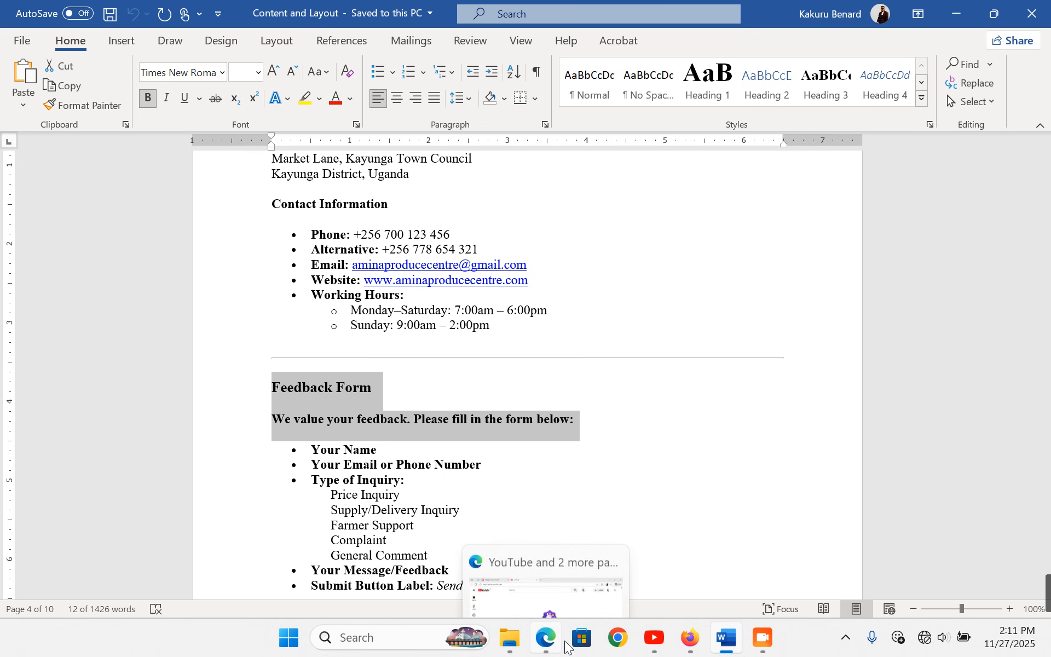
pyautogui.click(690, 638)
pyautogui.click(598, 315)
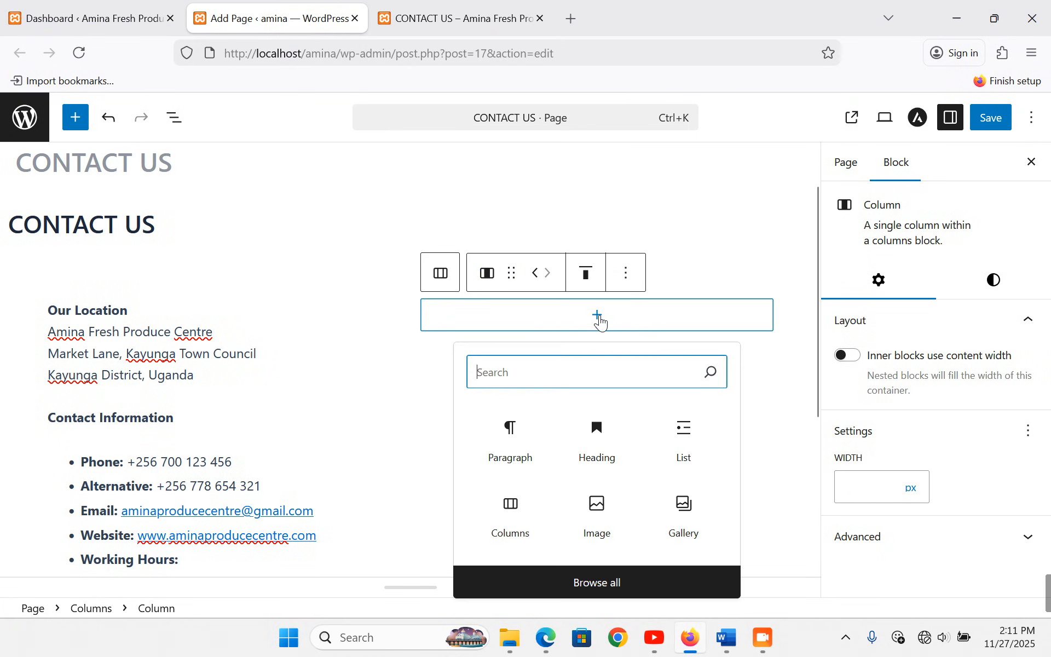
pyautogui.click(501, 441)
pyautogui.write('We value your feedback. Please fill in the form below:')
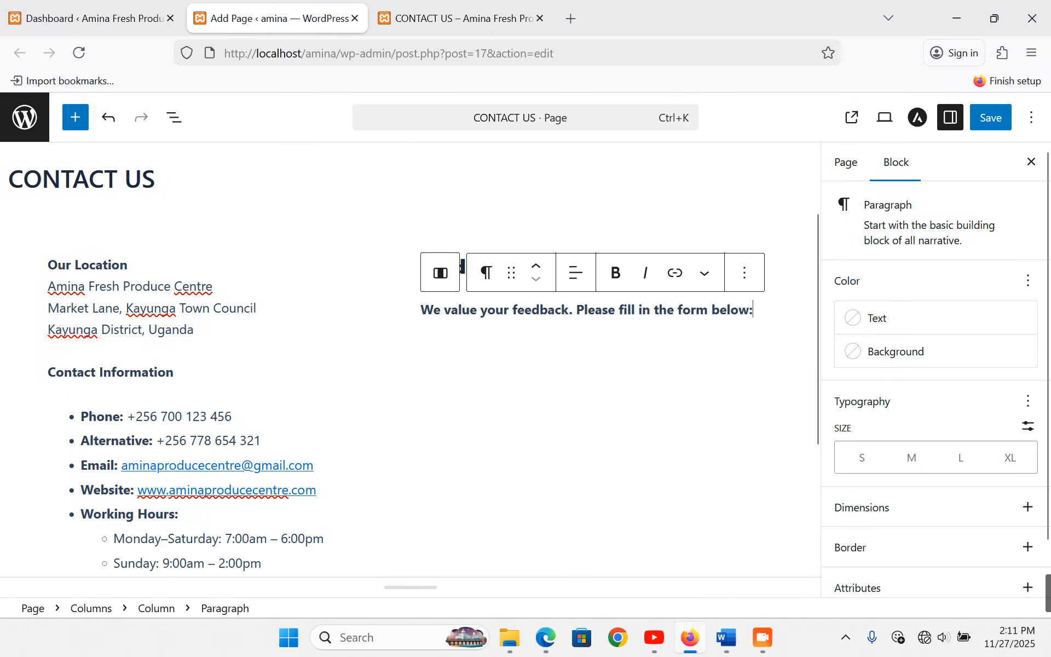
pyautogui.press('Return')
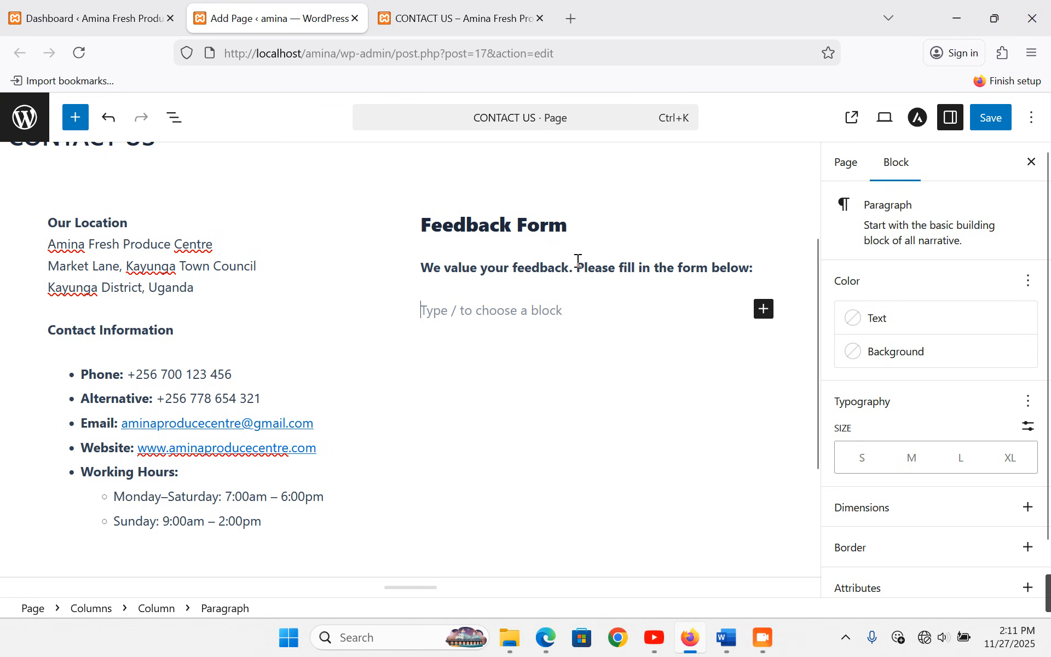
pyautogui.click(117, 346)
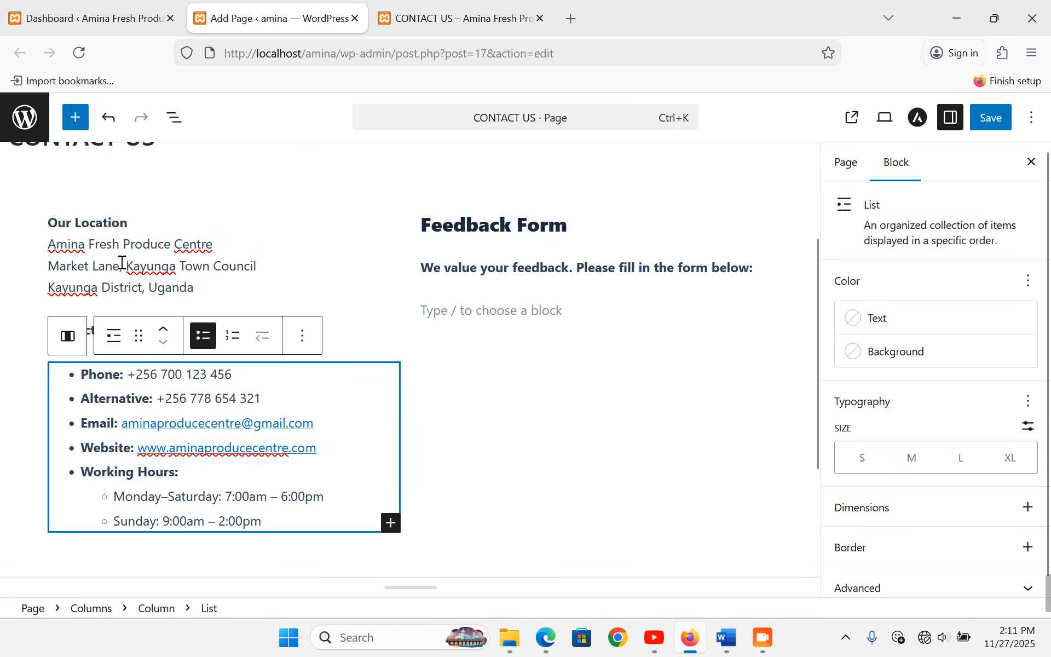
# - Tidy the line break after 'Our Location' in the left column
pyautogui.click(112, 221)
pyautogui.doubleClick(112, 222)
pyautogui.click(132, 222)
pyautogui.press('Return')
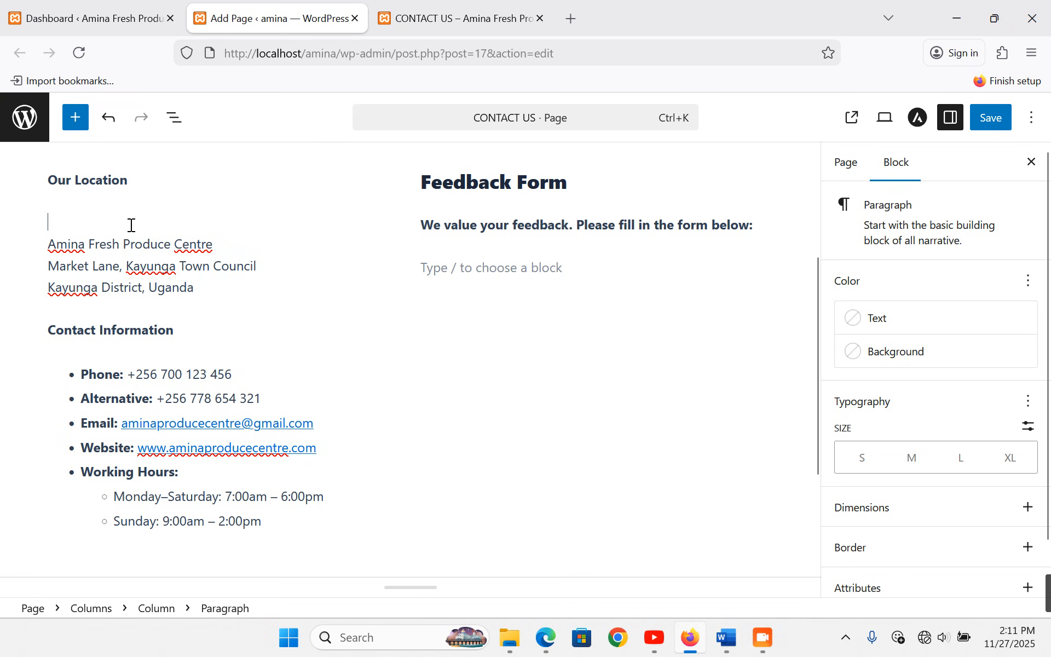
pyautogui.press('Delete')
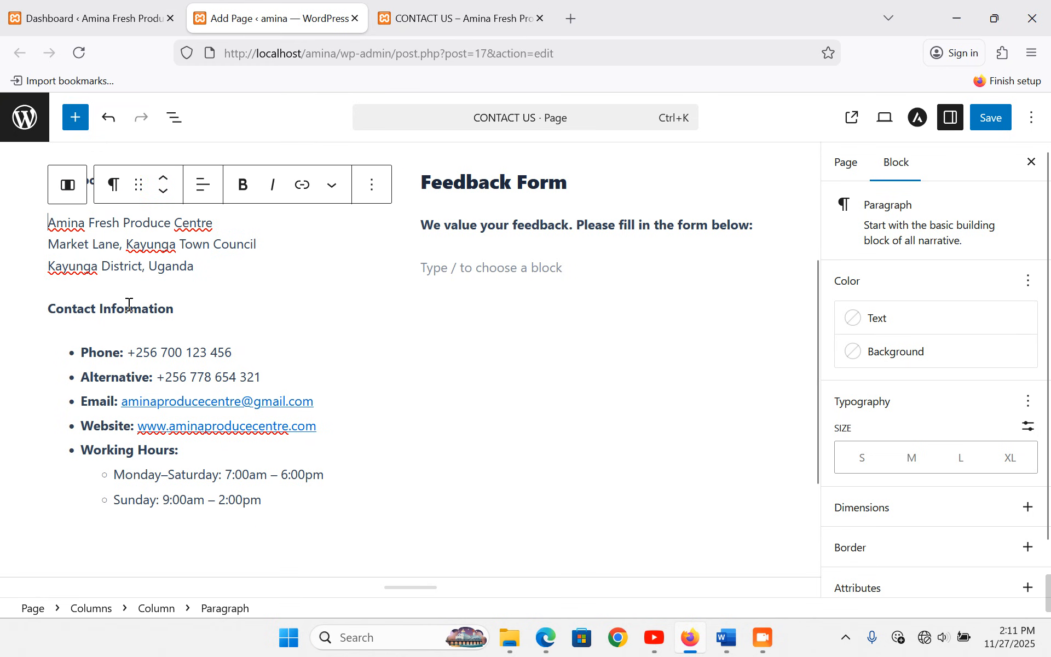
# - Turn the Our Location and Contact Information paragraphs into headings
pyautogui.tripleClick(126, 308)
pyautogui.tripleClick(80, 177)
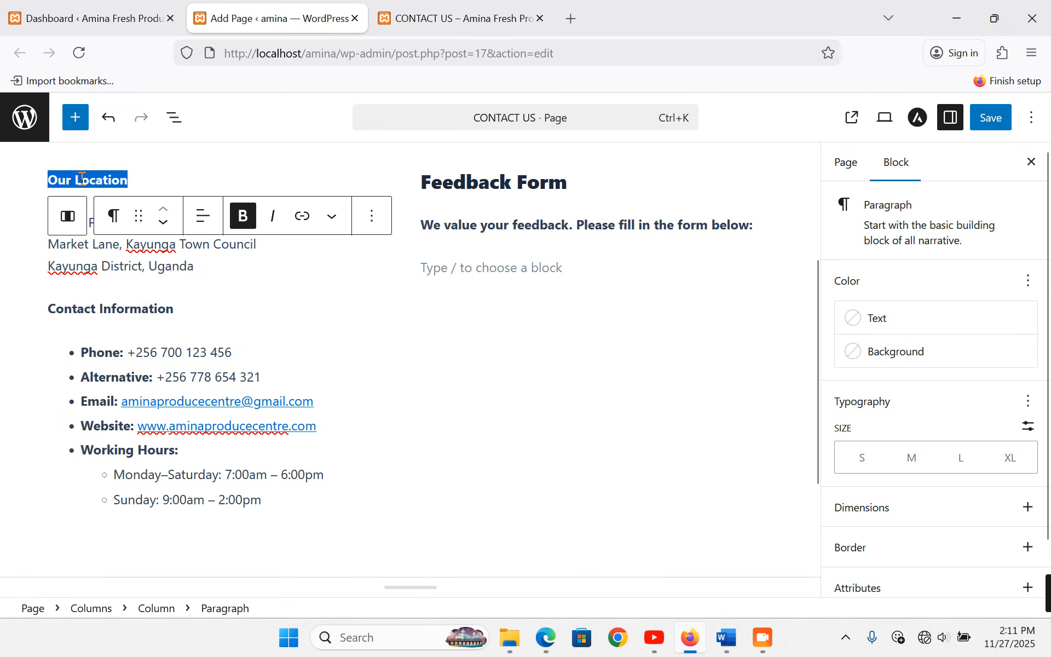
pyautogui.click(113, 216)
pyautogui.click(143, 295)
pyautogui.tripleClick(155, 312)
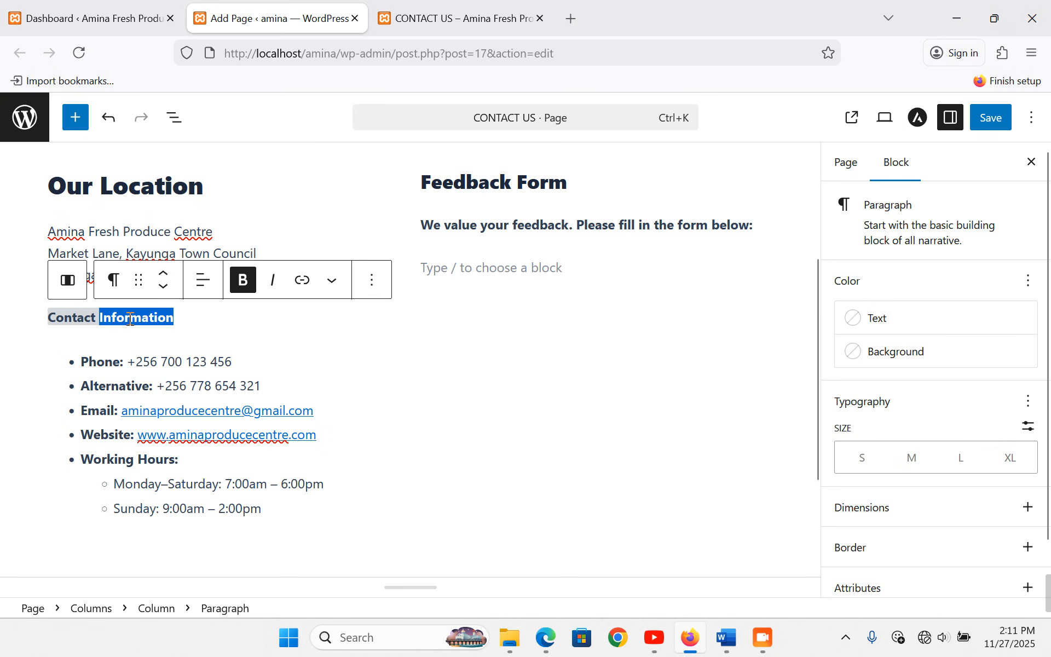
pyautogui.click(113, 280)
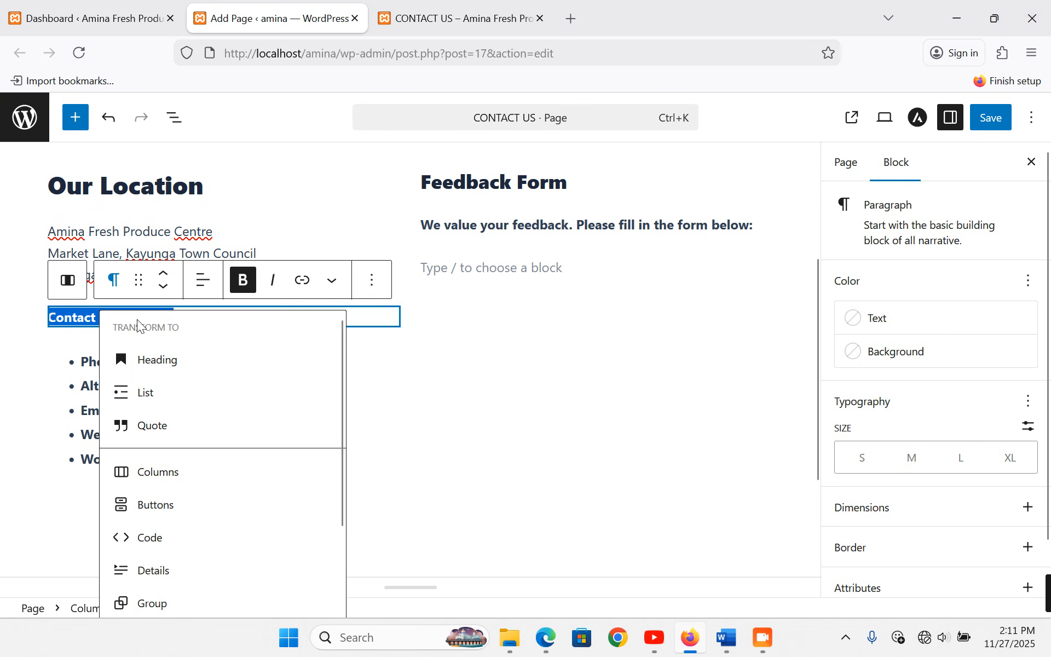
pyautogui.click(155, 358)
# - Set Contact Information and Our Location to H3, matching the Feedback Form heading
pyautogui.click(196, 229)
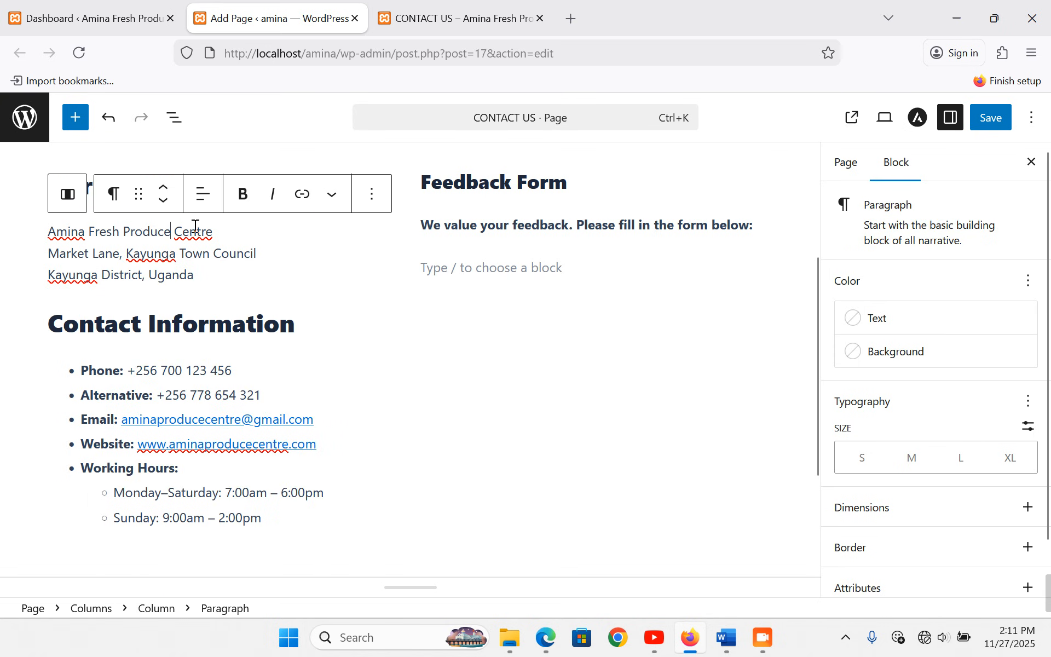
pyautogui.tripleClick(509, 182)
pyautogui.doubleClick(508, 183)
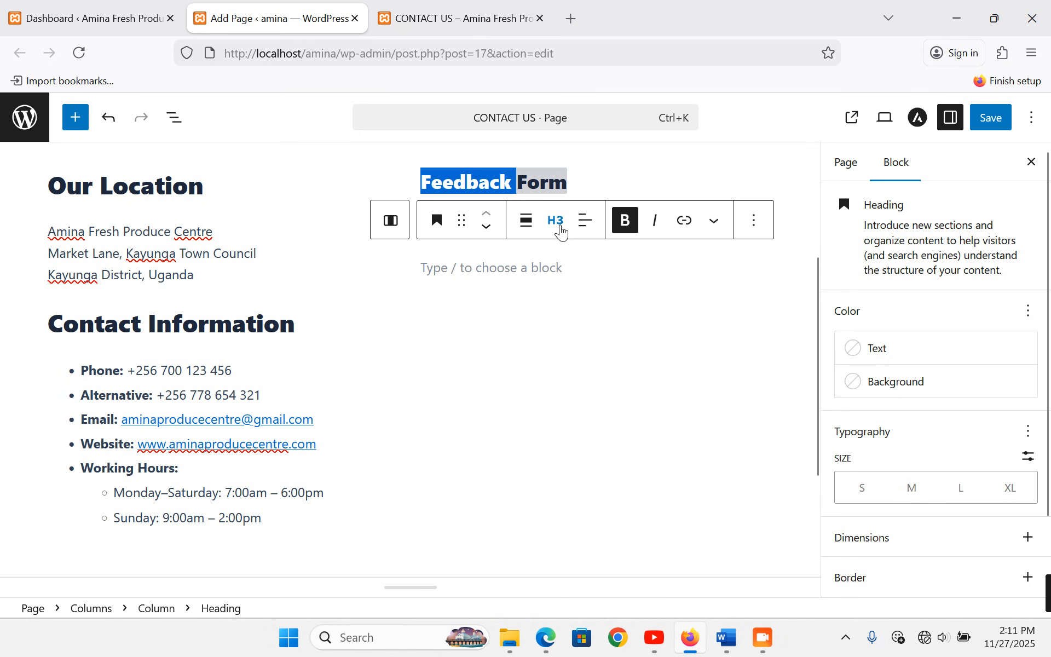
pyautogui.tripleClick(168, 331)
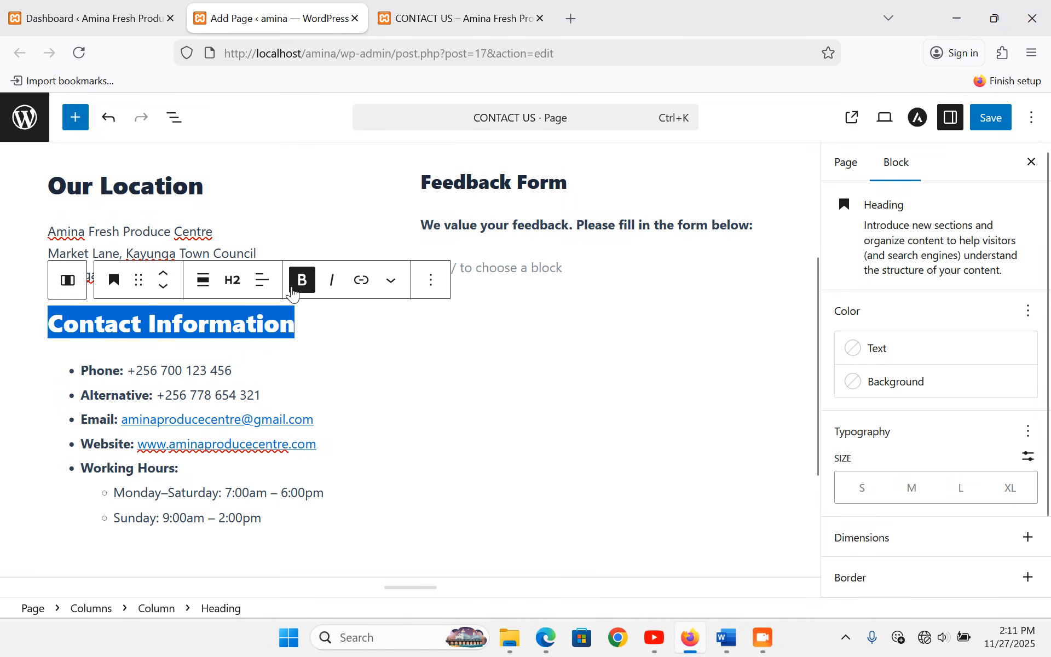
pyautogui.click(239, 281)
pyautogui.click(263, 396)
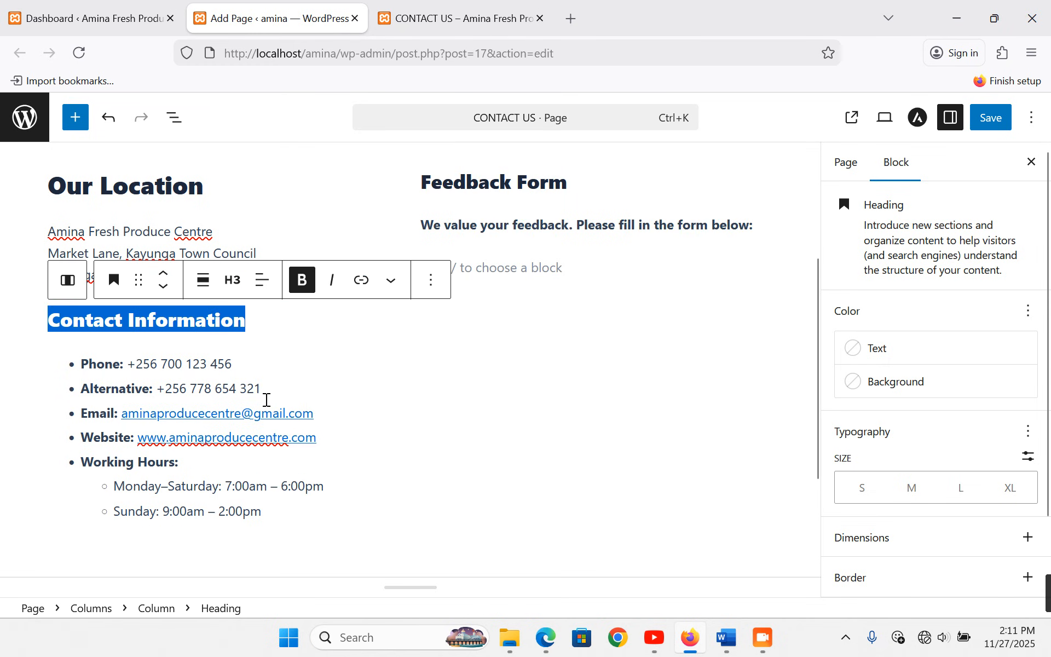
pyautogui.tripleClick(129, 187)
pyautogui.click(233, 227)
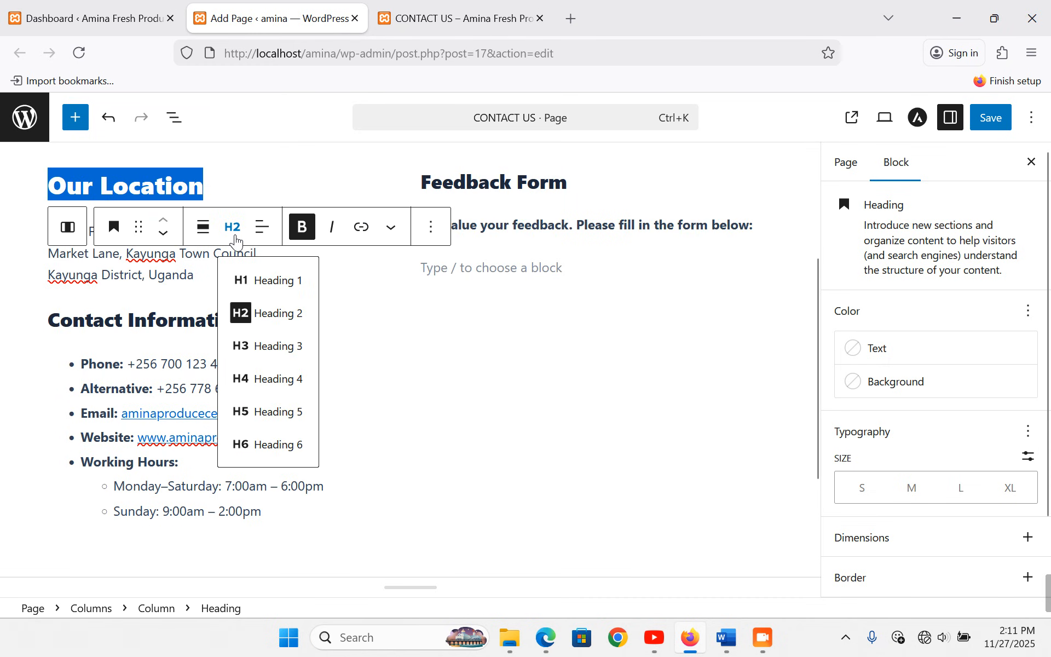
pyautogui.click(268, 346)
# - Save the Contact Us page changes
pyautogui.click(154, 270)
pyautogui.hotkey('ctrl', 's')
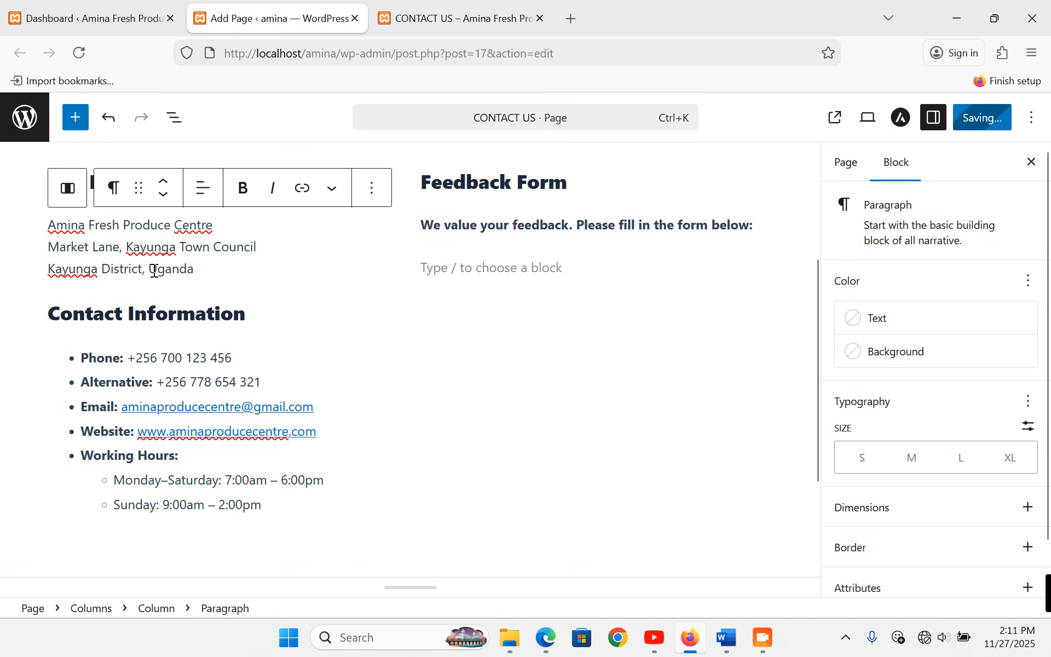
pyautogui.click(479, 270)
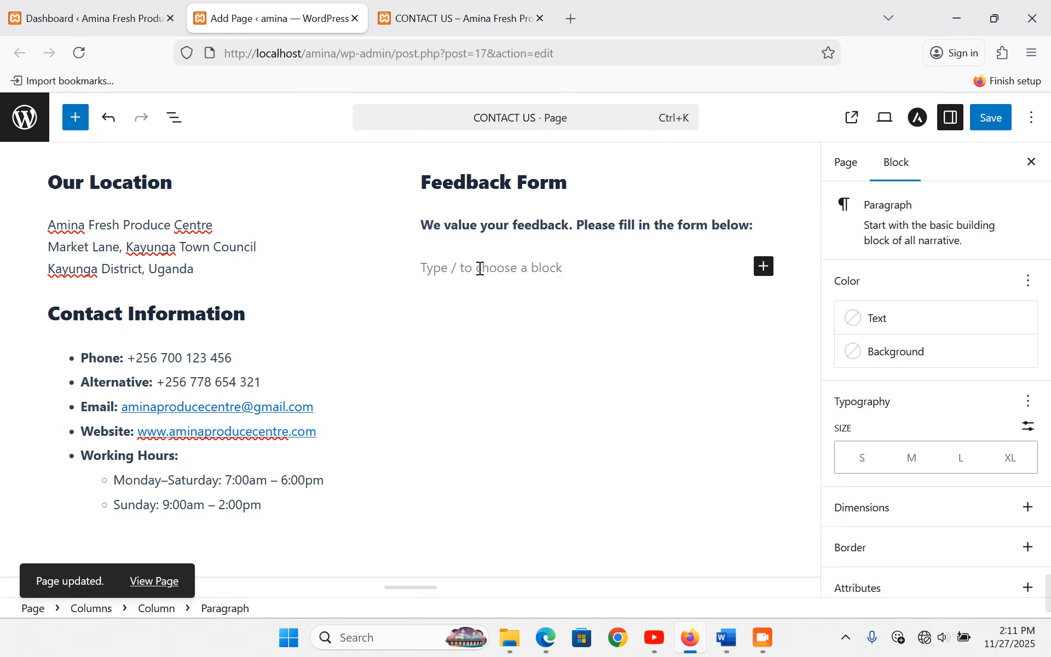
# - Copy Contact form 1's shortcode from Contact > Contact Forms and return to the page editor
pyautogui.click(109, 19)
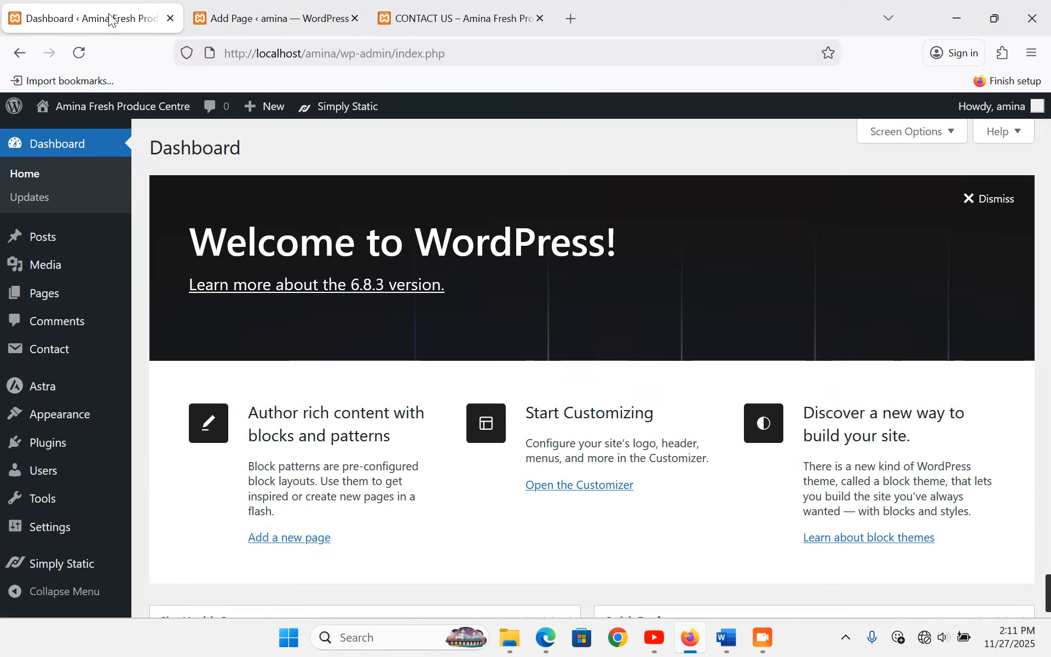
pyautogui.moveTo(52, 351)
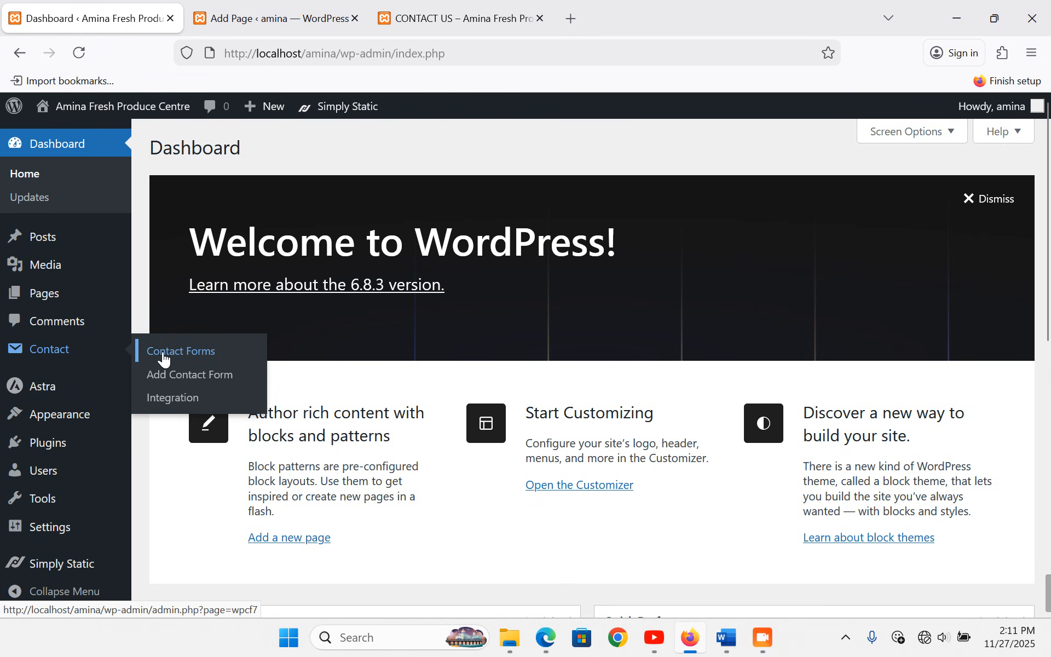
pyautogui.click(188, 358)
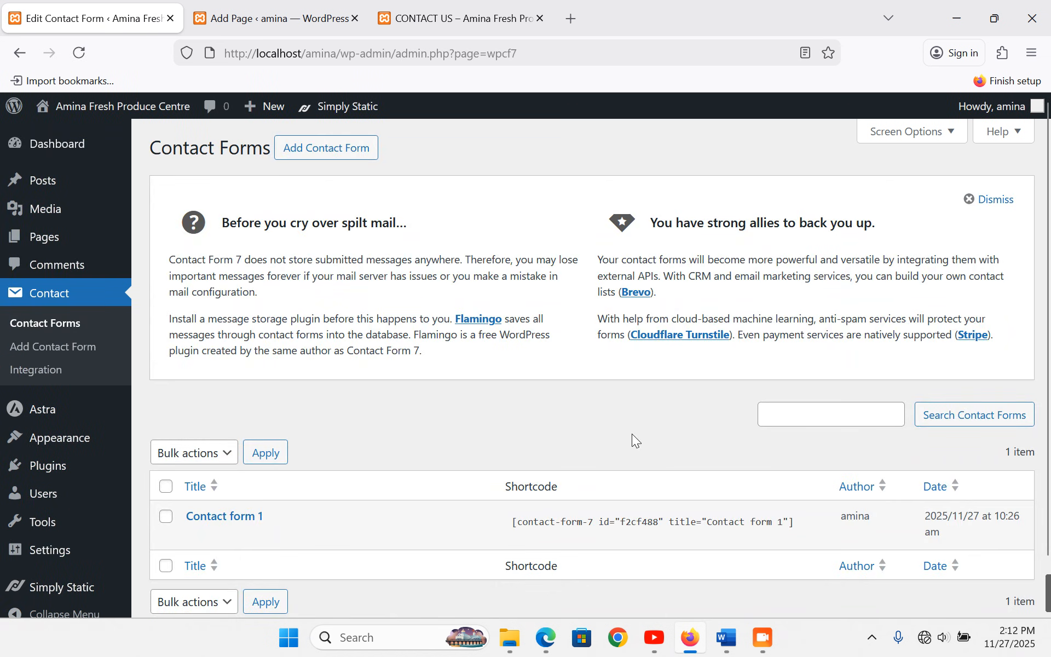
pyautogui.moveTo(813, 507)
pyautogui.click(612, 524)
pyautogui.hotkey('ctrl', 'c')
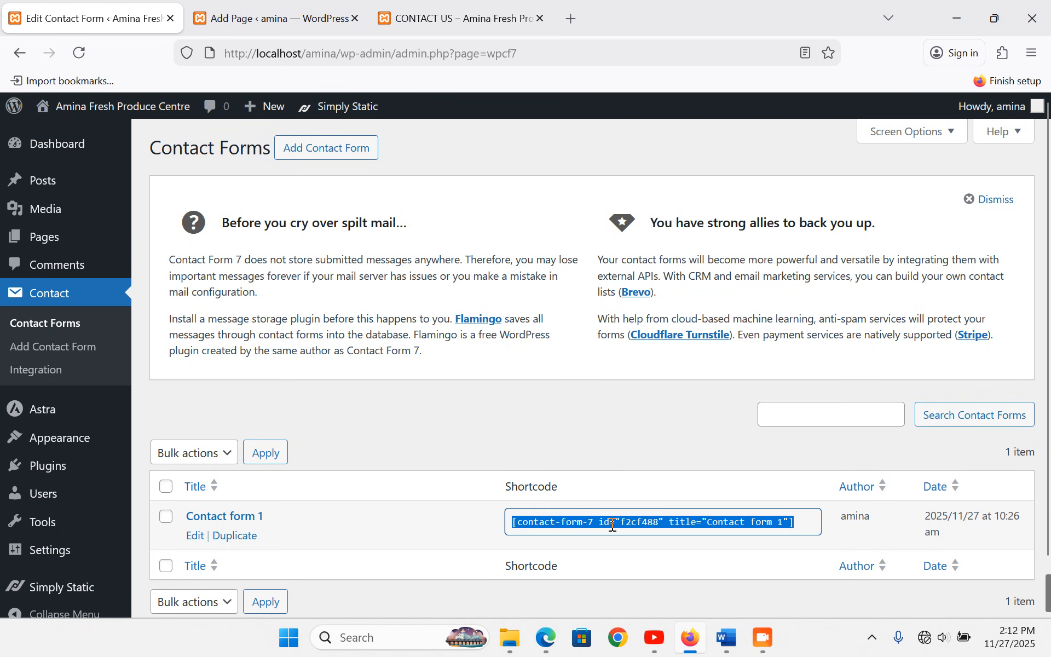
pyautogui.click(274, 21)
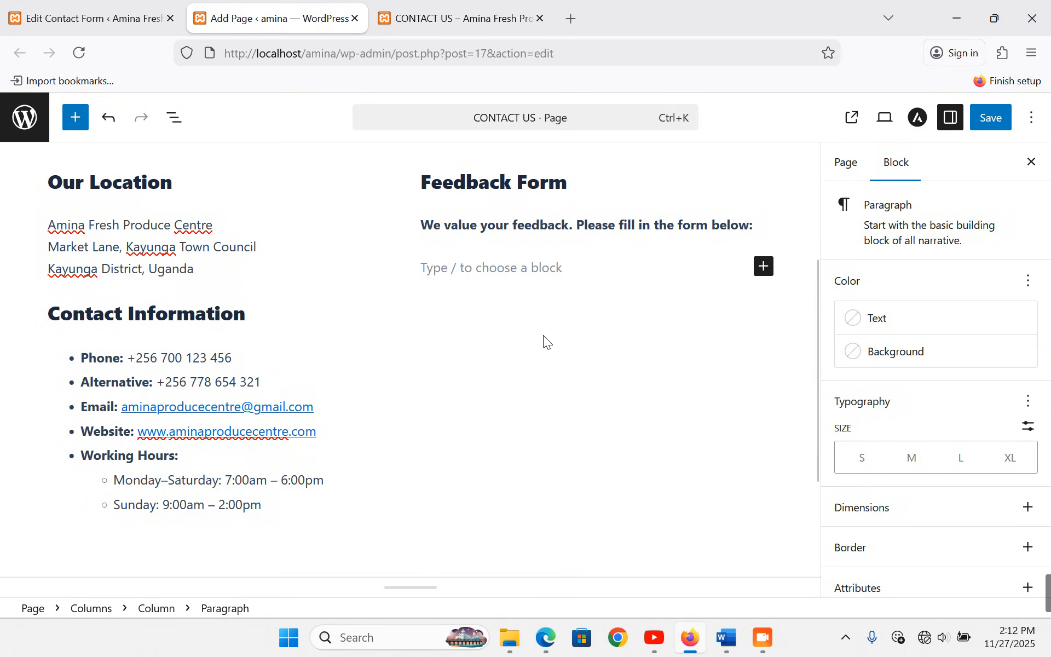
# - Add a Shortcode block under the Feedback Form intro holding Contact form 1's shortcode
pyautogui.click(764, 267)
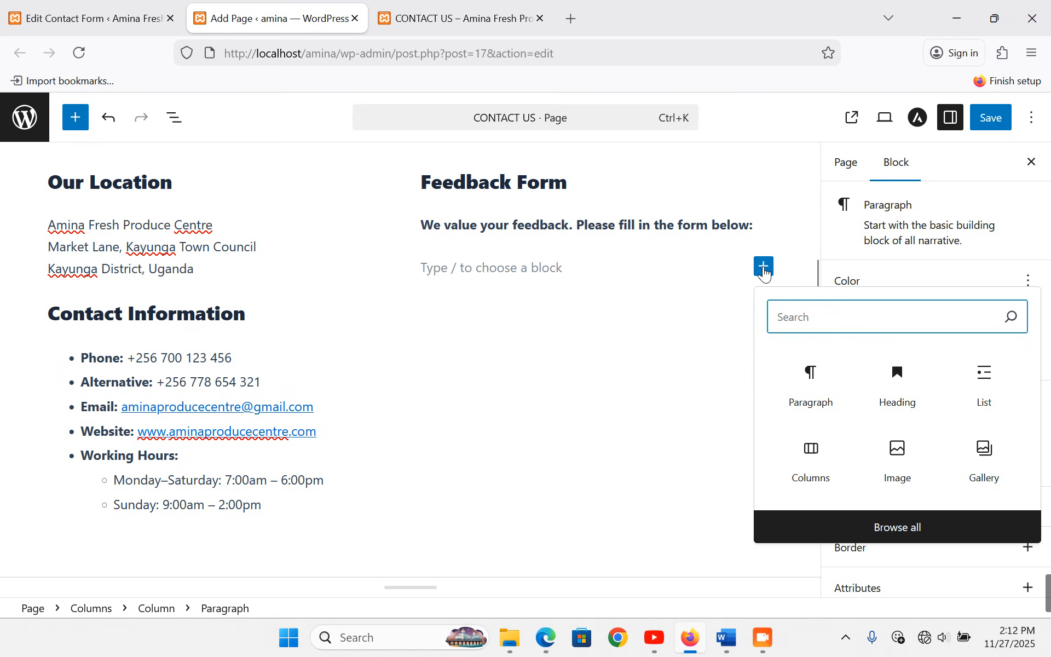
pyautogui.write('SH')
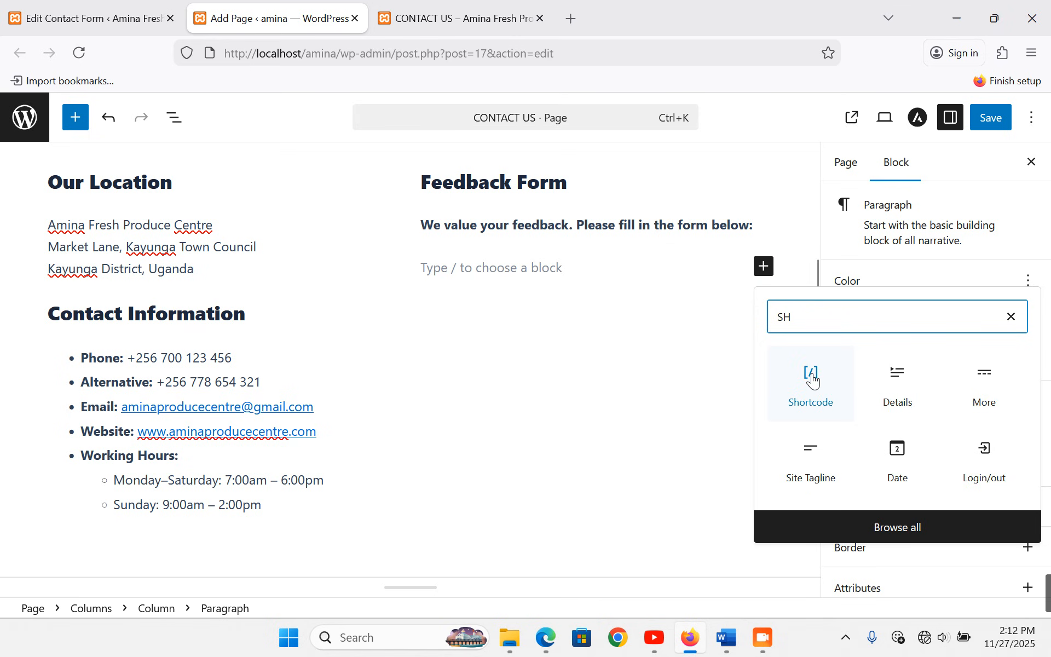
pyautogui.click(816, 383)
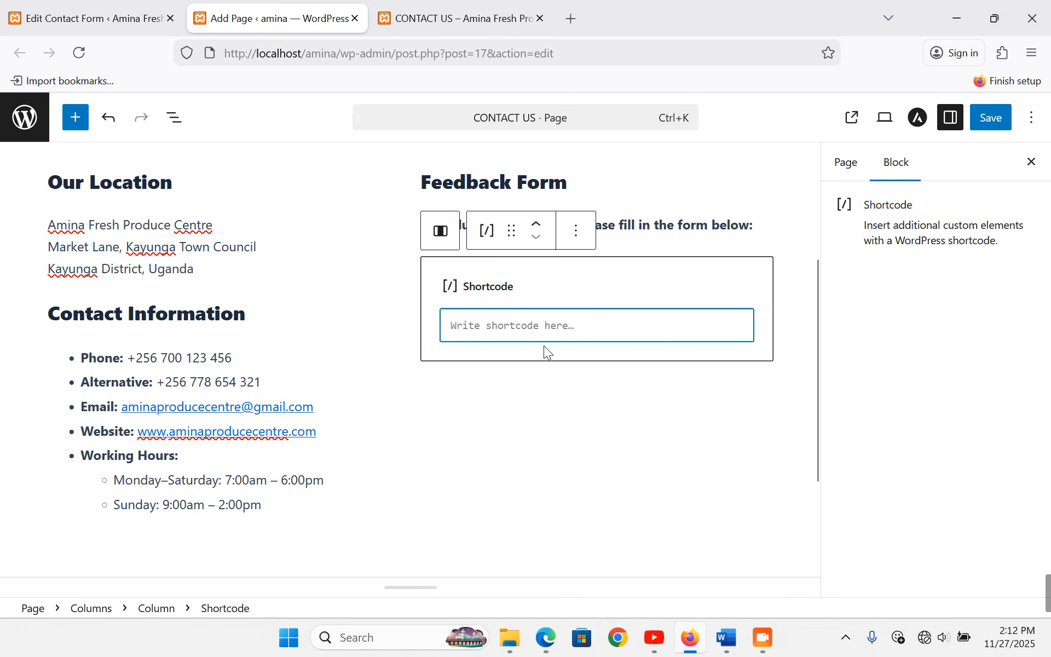
pyautogui.hotkey('ctrl', 'v')
# - Save the page and reload the live Contact Us page
pyautogui.click(994, 120)
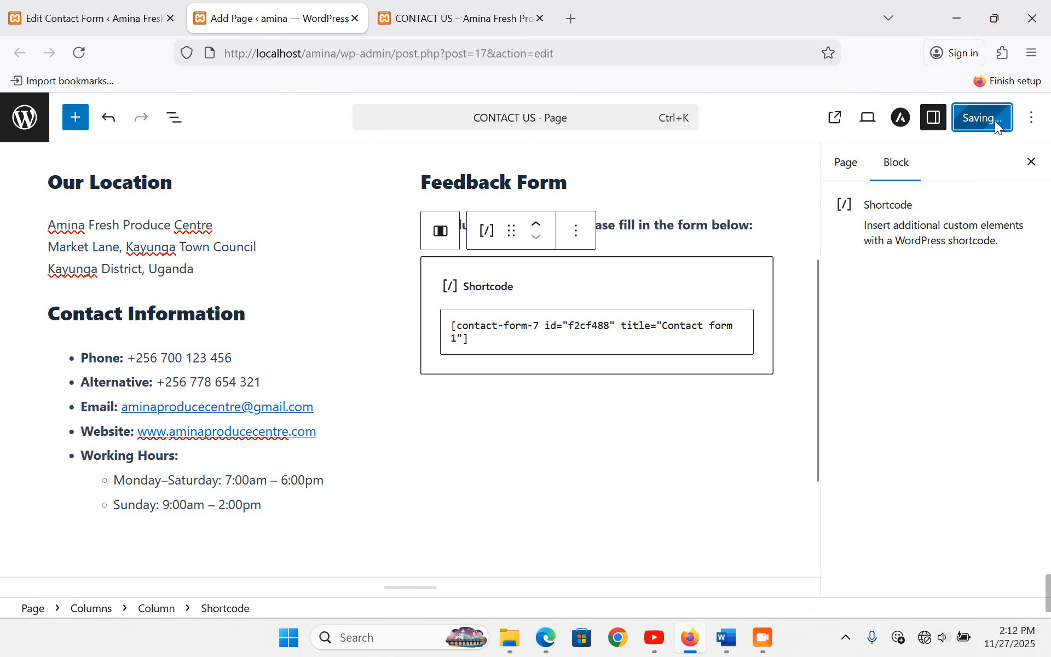
pyautogui.click(437, 9)
pyautogui.click(965, 173)
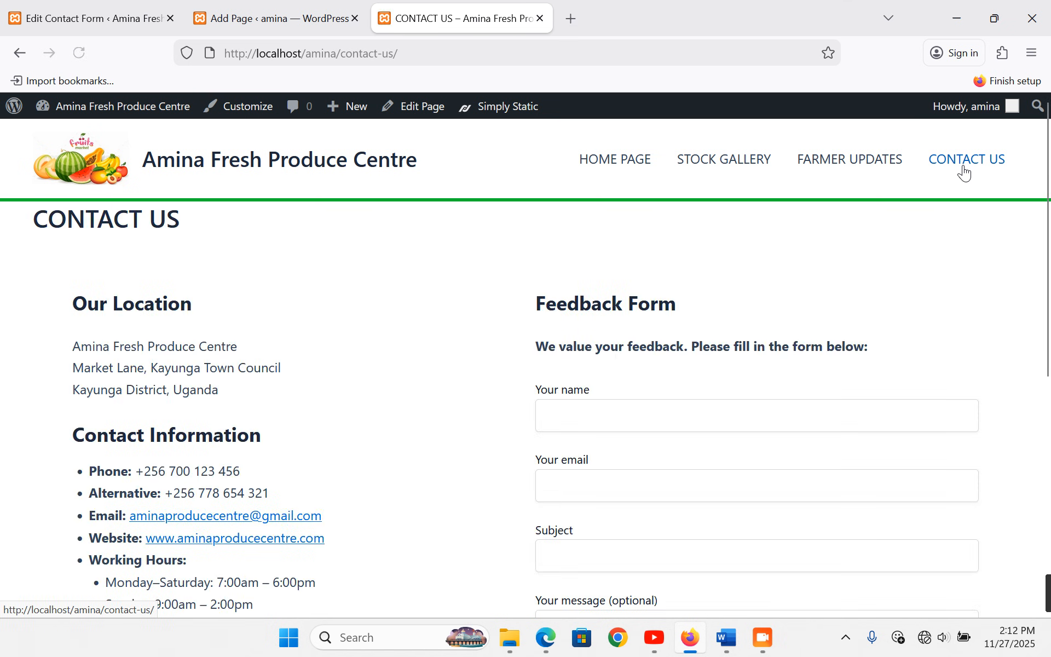
# - Scroll the live Contact Us page to check the form fields and Submit button, then return to the Contact Forms list
pyautogui.scroll(-3, 200, 329)
pyautogui.scroll(-1, 192, 253)
pyautogui.scroll(1, 192, 263)
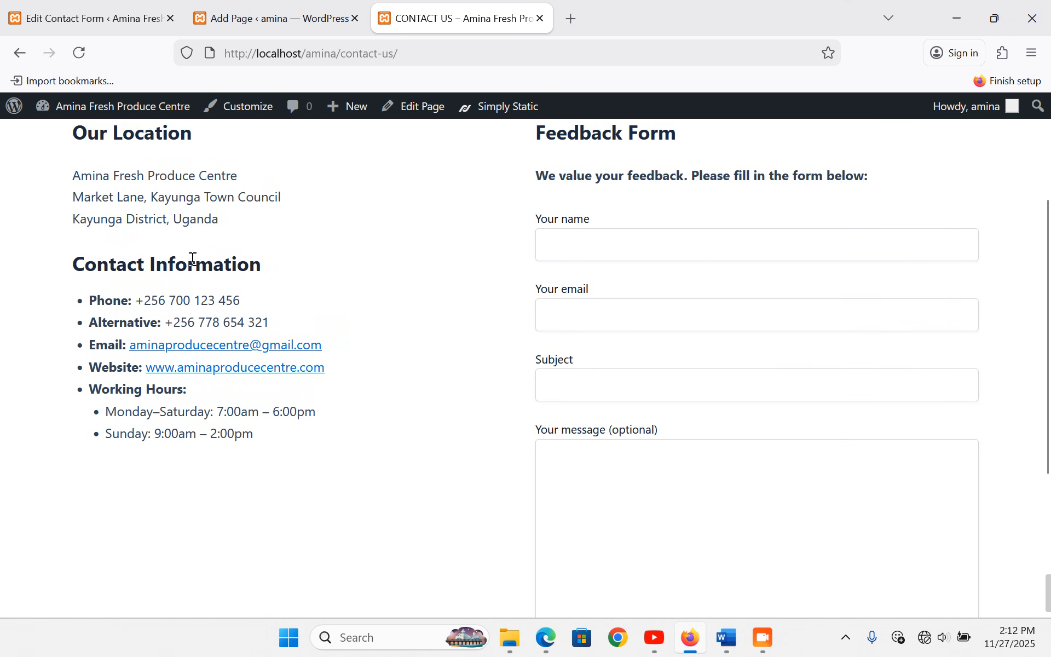
pyautogui.scroll(2, 142, 394)
pyautogui.scroll(1, 151, 371)
pyautogui.scroll(-2, 615, 218)
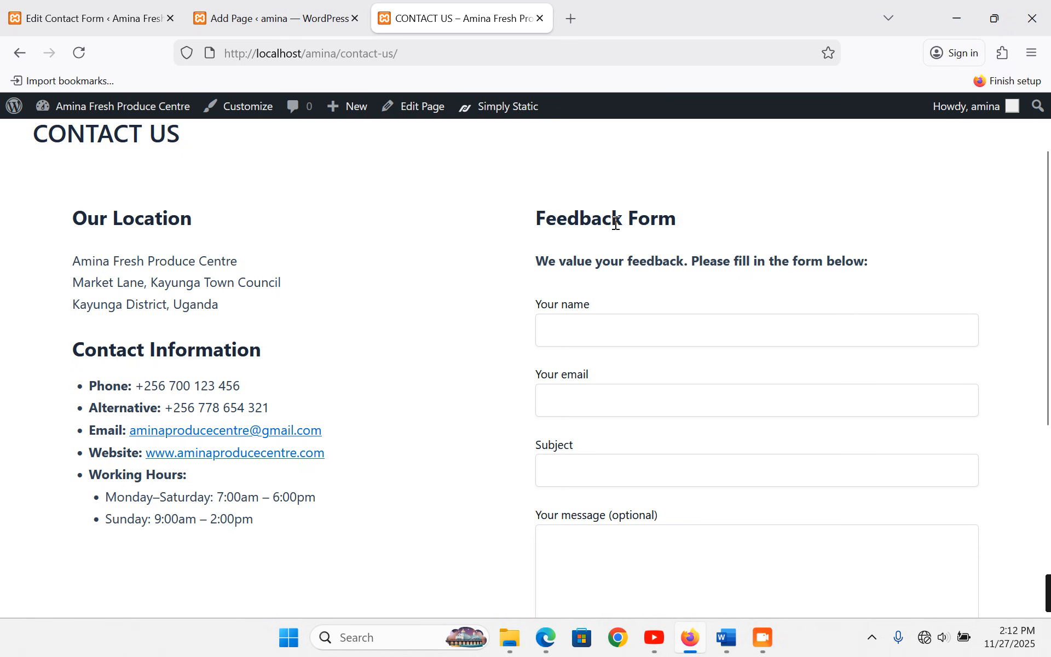
pyautogui.scroll(-3, 613, 257)
pyautogui.scroll(-3, 614, 303)
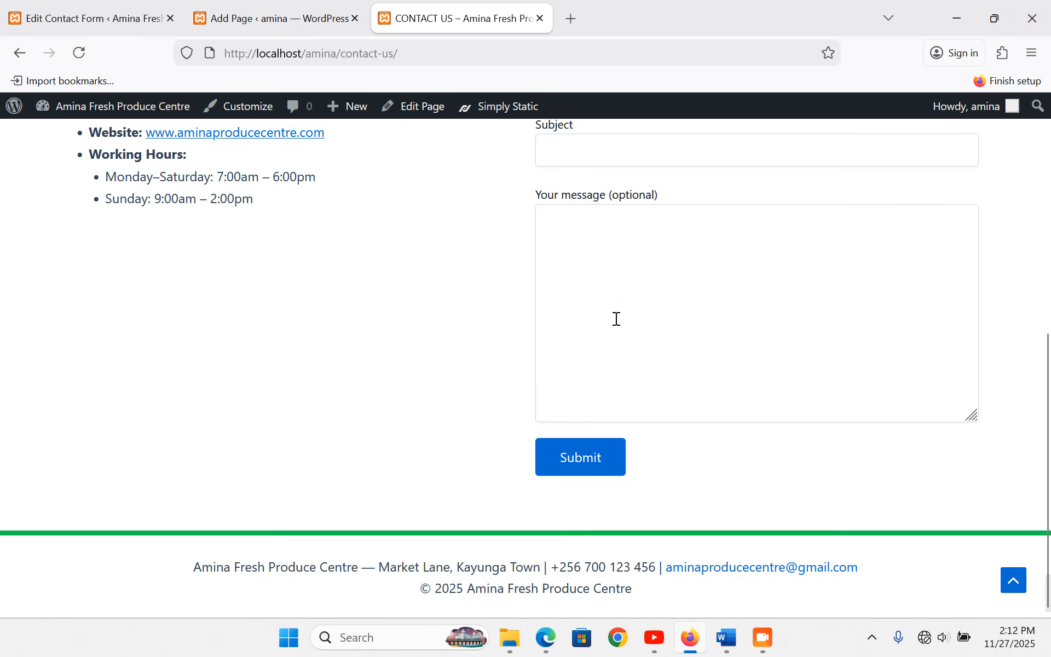
pyautogui.scroll(7, 615, 319)
pyautogui.scroll(1, 625, 323)
pyautogui.scroll(-5, 643, 465)
pyautogui.scroll(5, 643, 288)
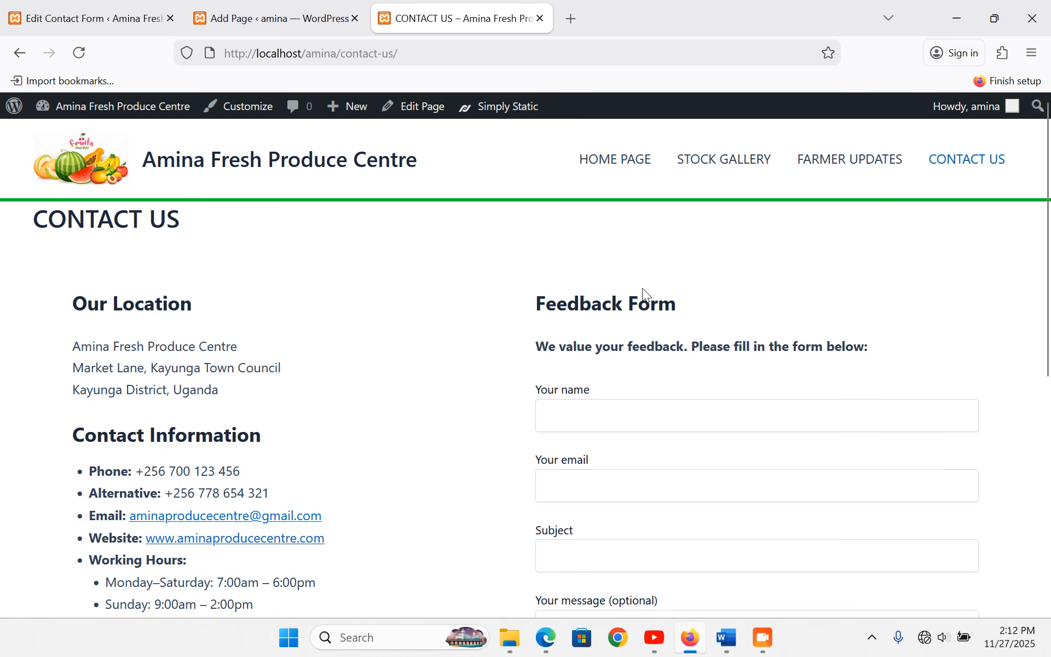
pyautogui.moveTo(197, 8)
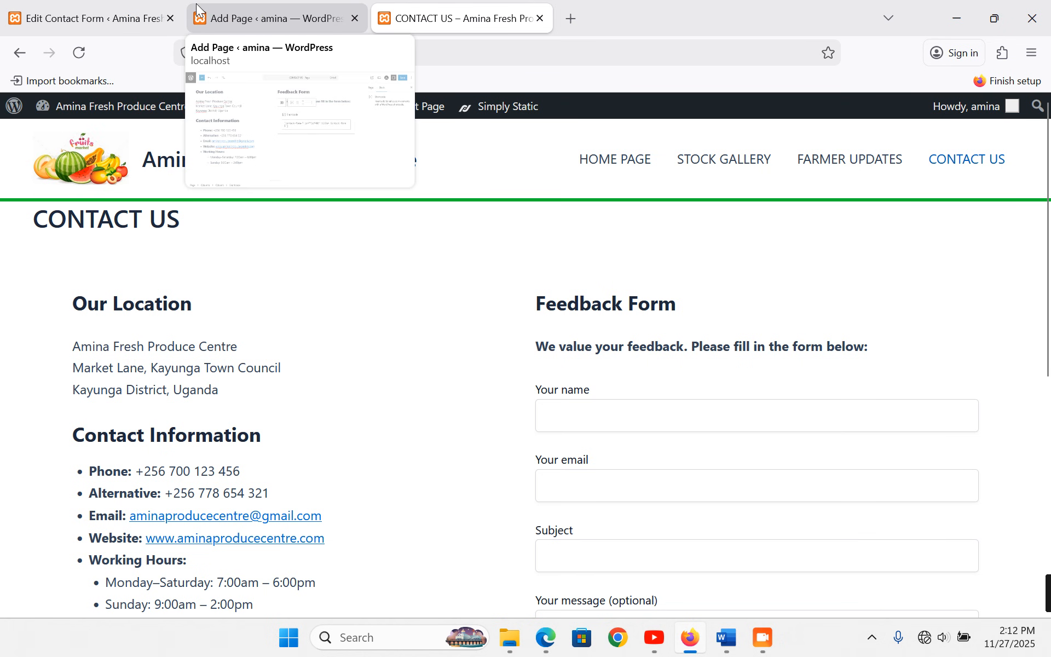
pyautogui.click(101, 8)
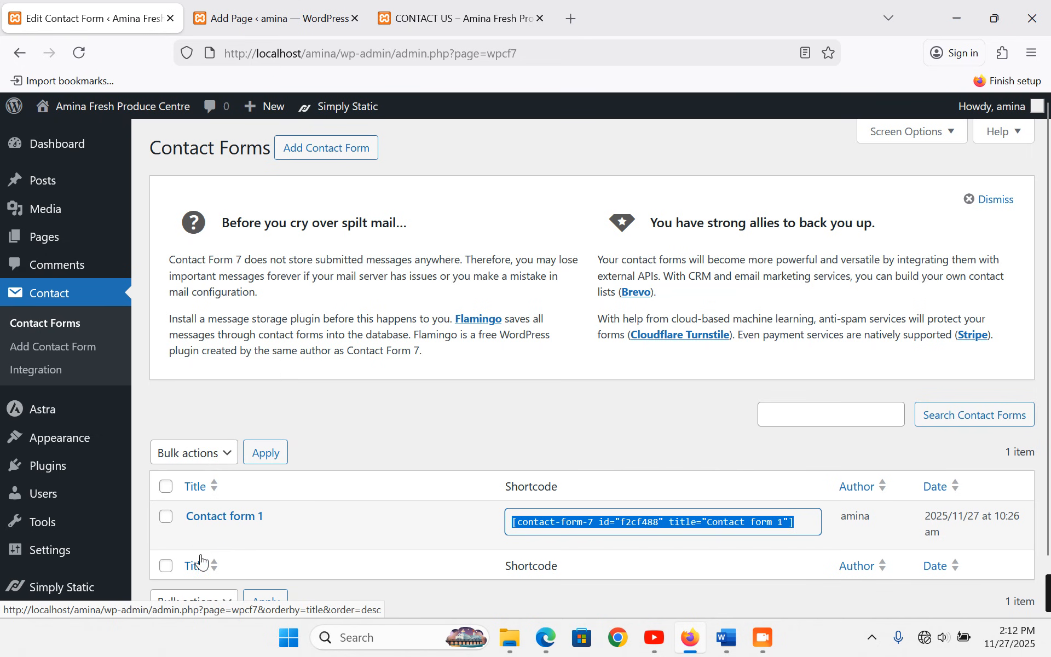
# - Open Contact form 1 in the editor and scroll to its name, email, subject and message template
pyautogui.click(195, 535)
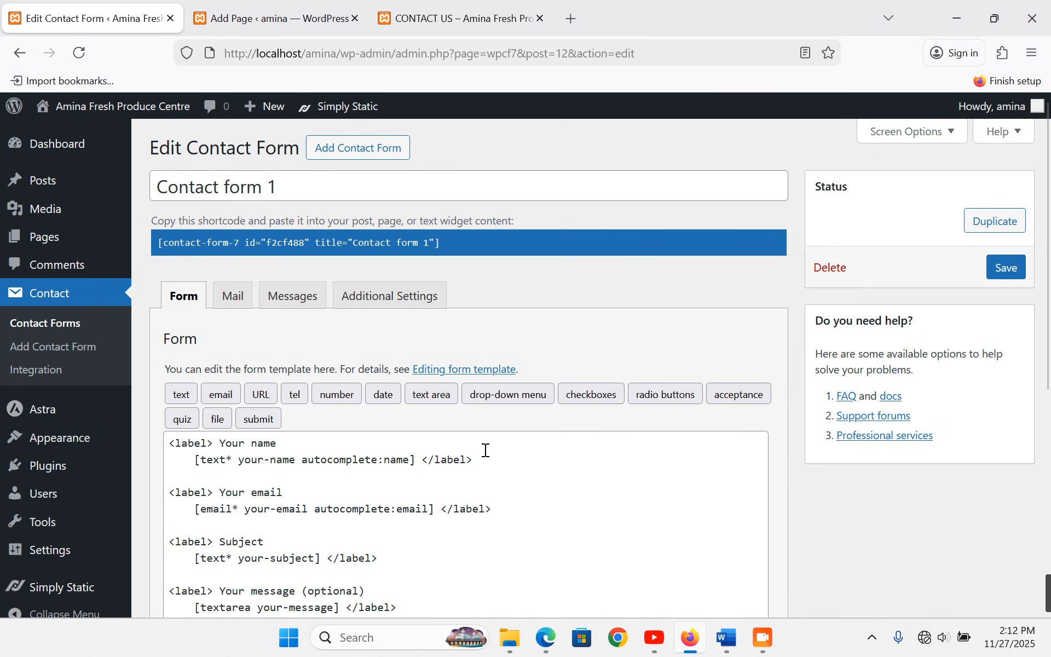
pyautogui.scroll(-3, 445, 479)
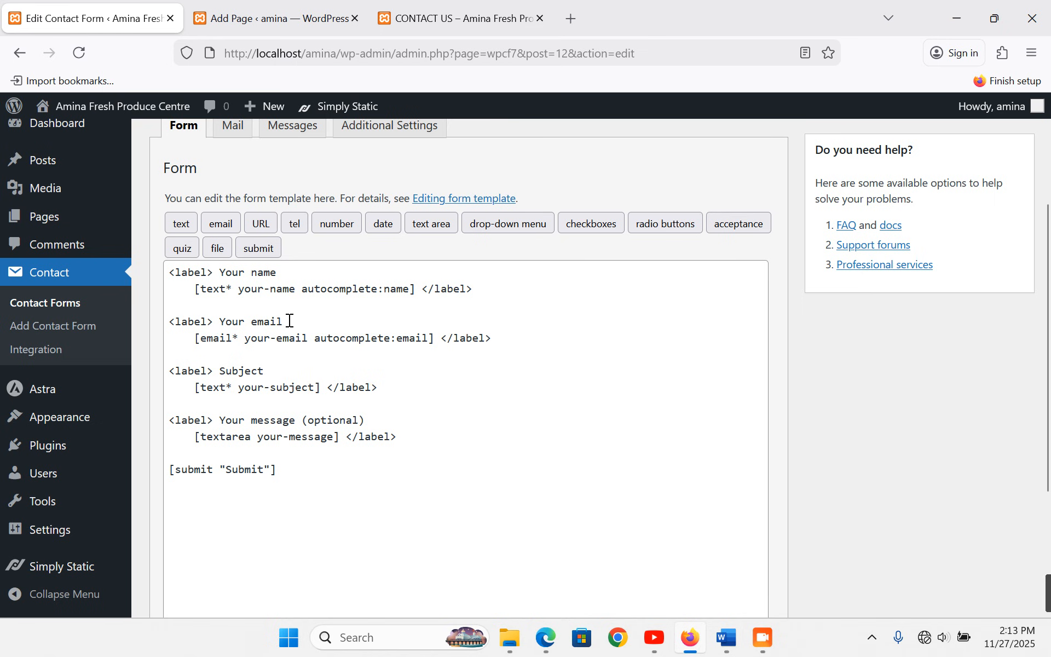
# - Add a '<label> Gender' line below the name field and bring up the radio buttons generator
pyautogui.click(478, 291)
pyautogui.press('Return')
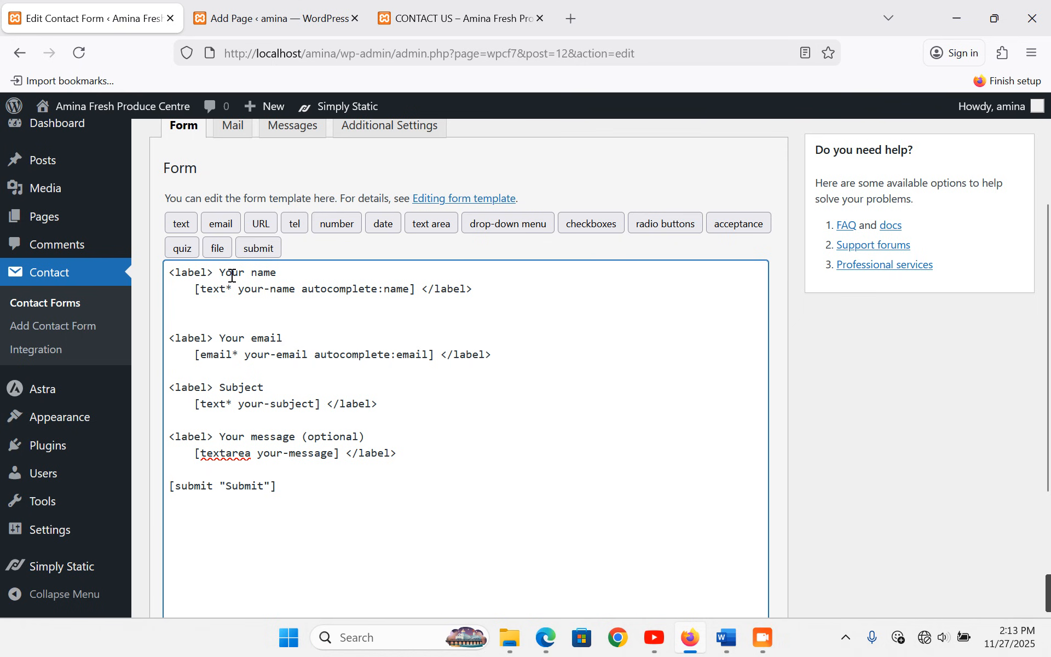
pyautogui.moveTo(213, 273); pyautogui.dragTo(167, 272)
pyautogui.hotkey('ctrl', 'c')
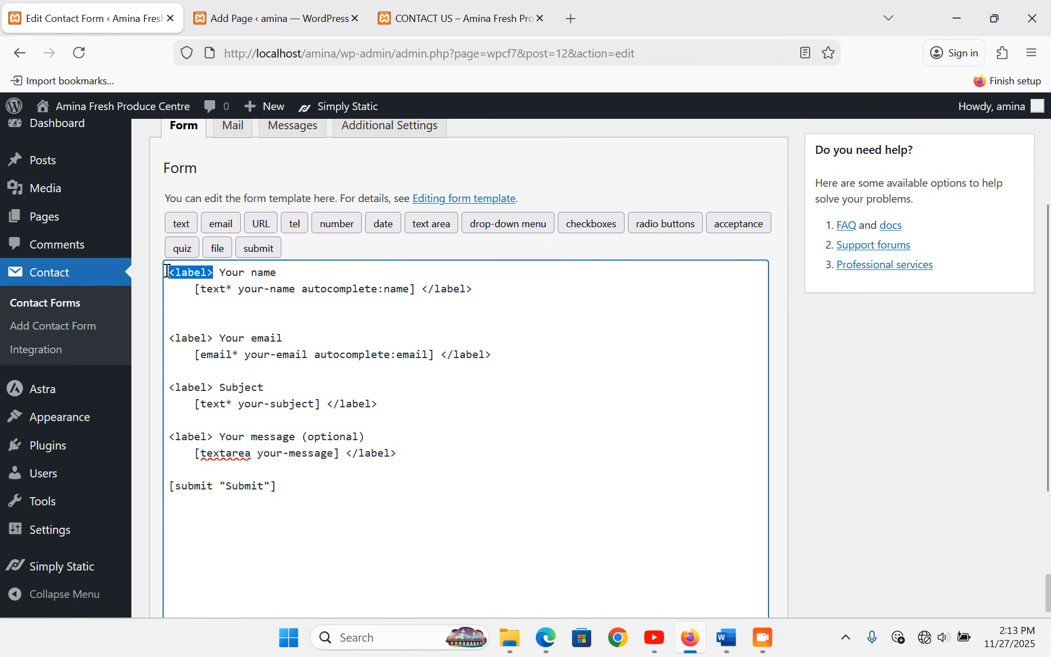
pyautogui.click(177, 314)
pyautogui.hotkey('ctrl', 'v')
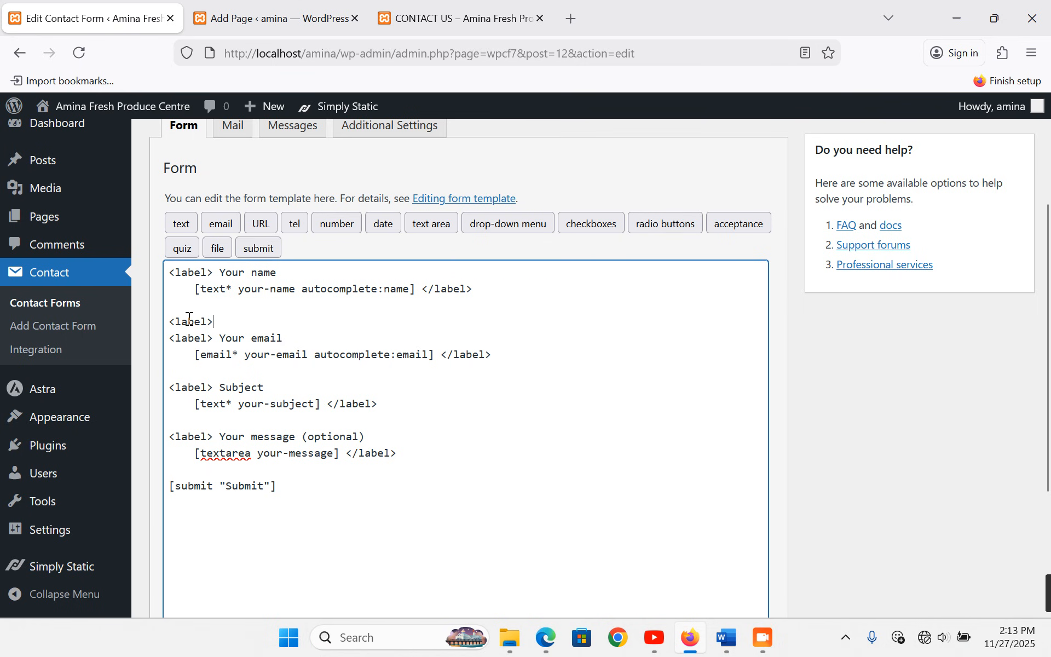
pyautogui.write('Gender')
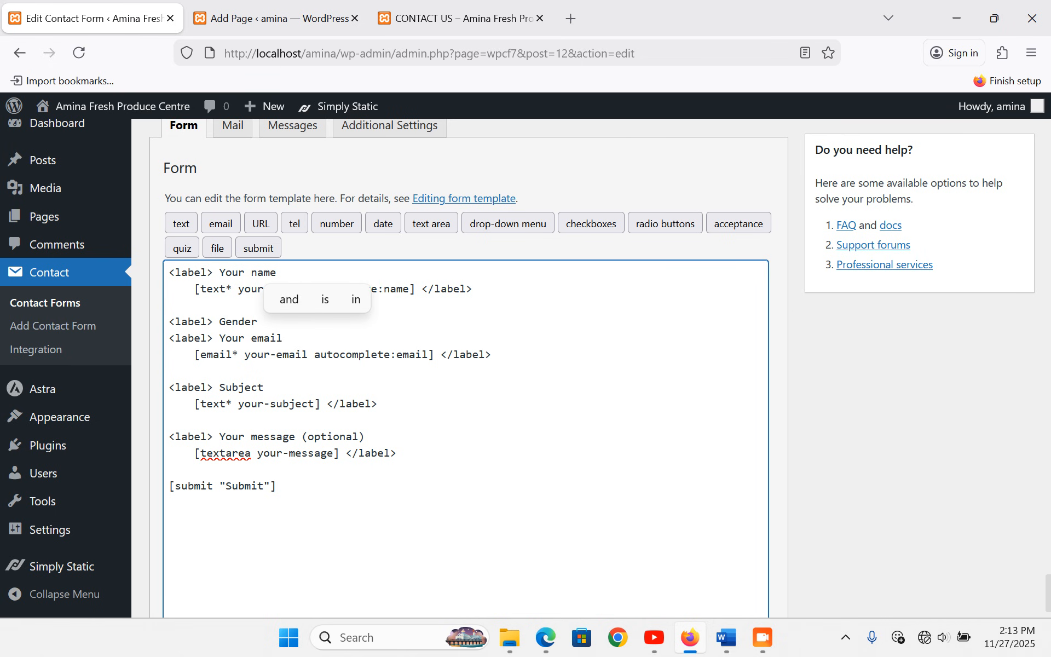
pyautogui.click(655, 228)
# - Insert a Gender radio-button field with the options Male and Female
pyautogui.click(411, 493)
pyautogui.moveTo(411, 492); pyautogui.dragTo(352, 469)
pyautogui.click(371, 486)
pyautogui.hotkey('ctrl', 'a')
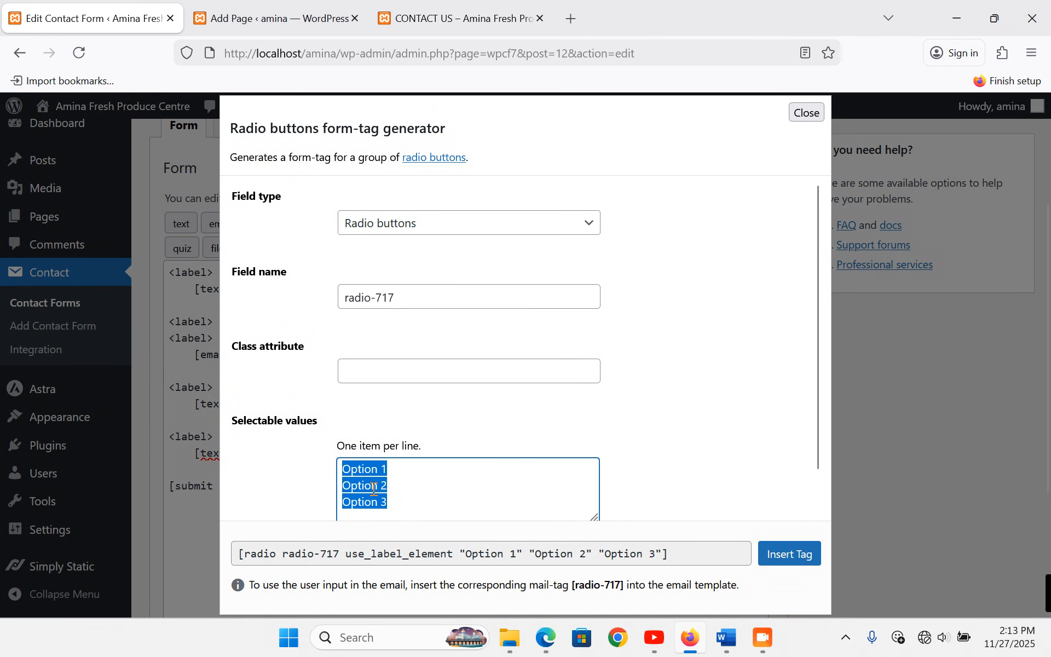
pyautogui.write('Male')
pyautogui.press('Return')
pyautogui.write('Female')
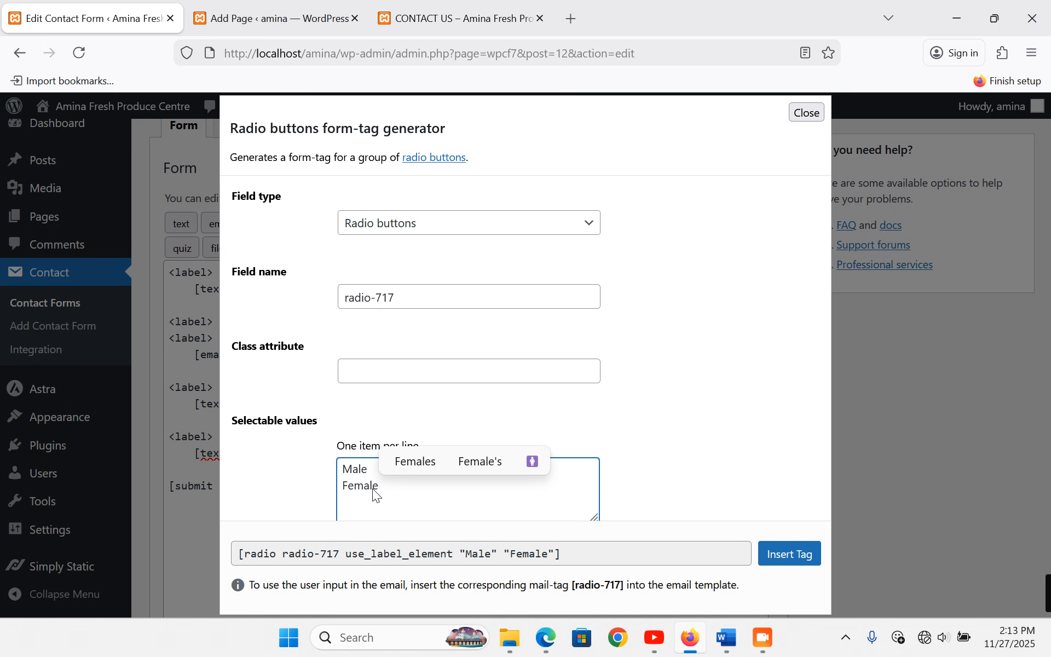
pyautogui.click(785, 555)
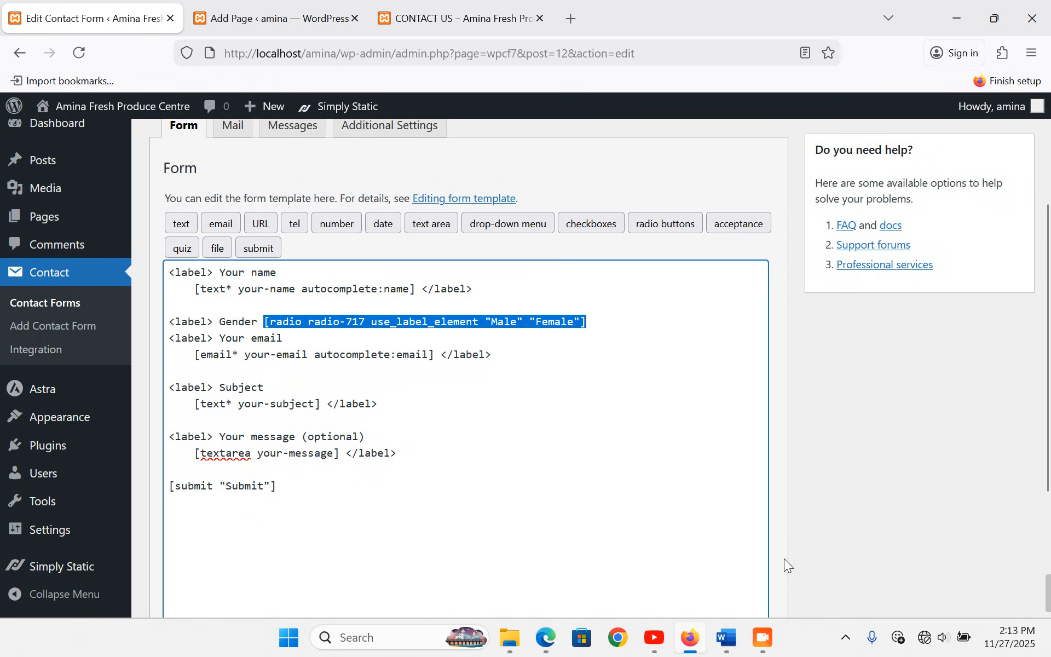
# - Close the Gender label and relabel the email field 'Your email/Phone Number'
pyautogui.click(602, 327)
pyautogui.write('<label>')
pyautogui.write('/label>')
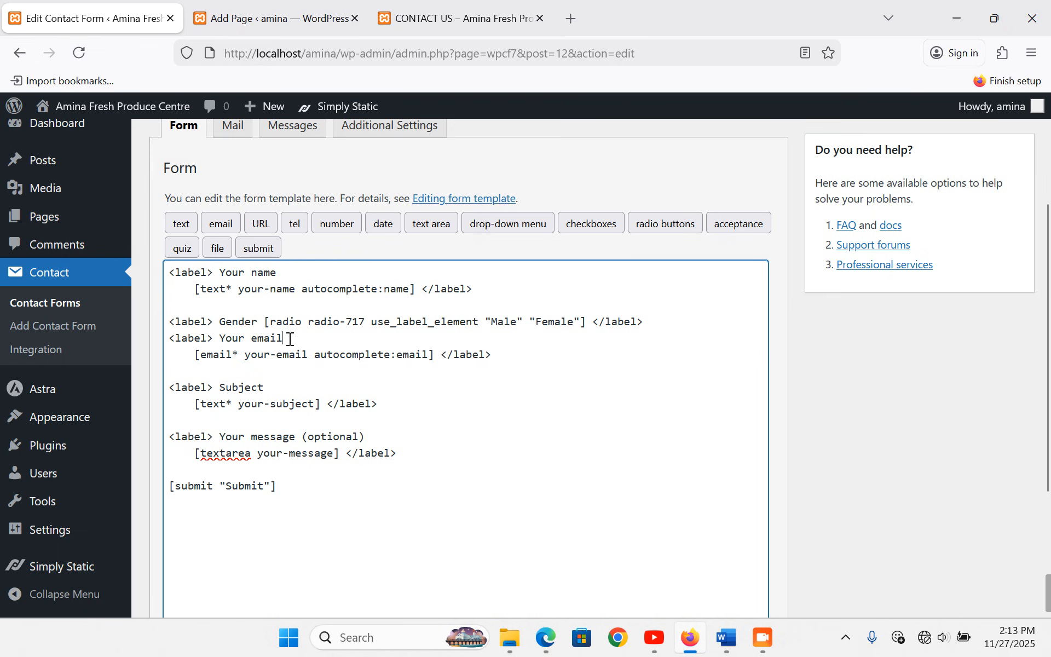
pyautogui.write('Phone')
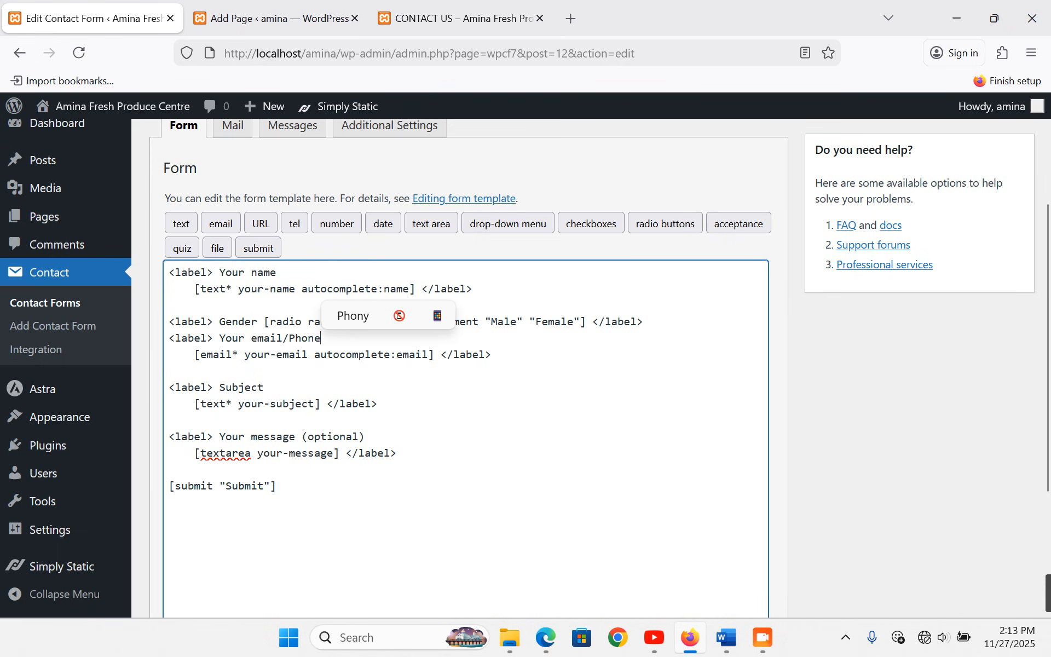
pyautogui.write(' Numve')
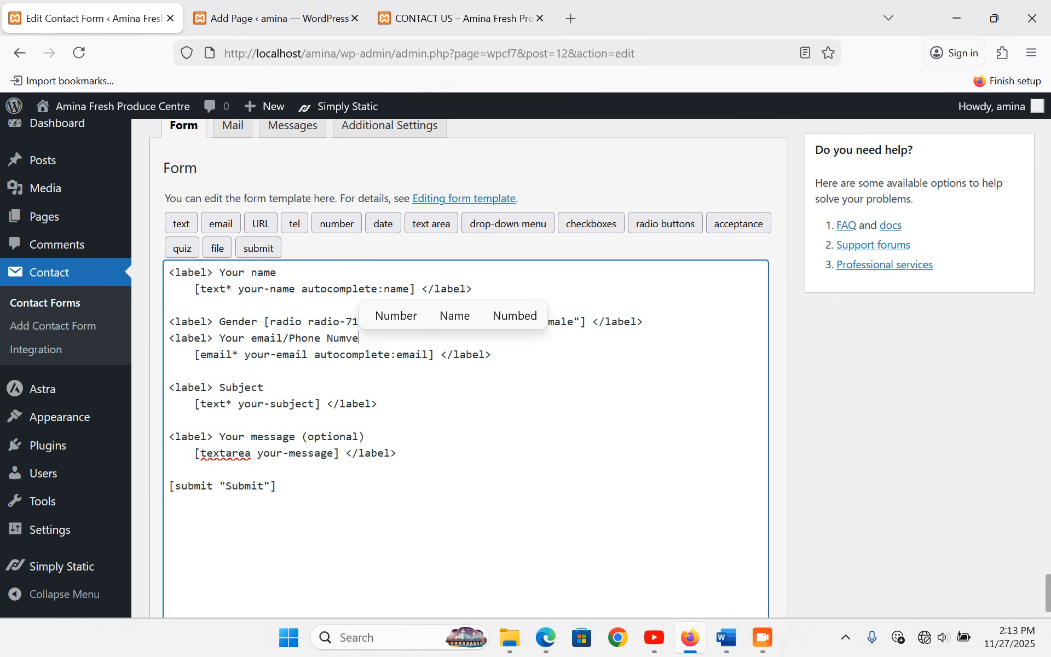
pyautogui.press('BackSpace')
pyautogui.press('BackSpace')
pyautogui.write('ber')
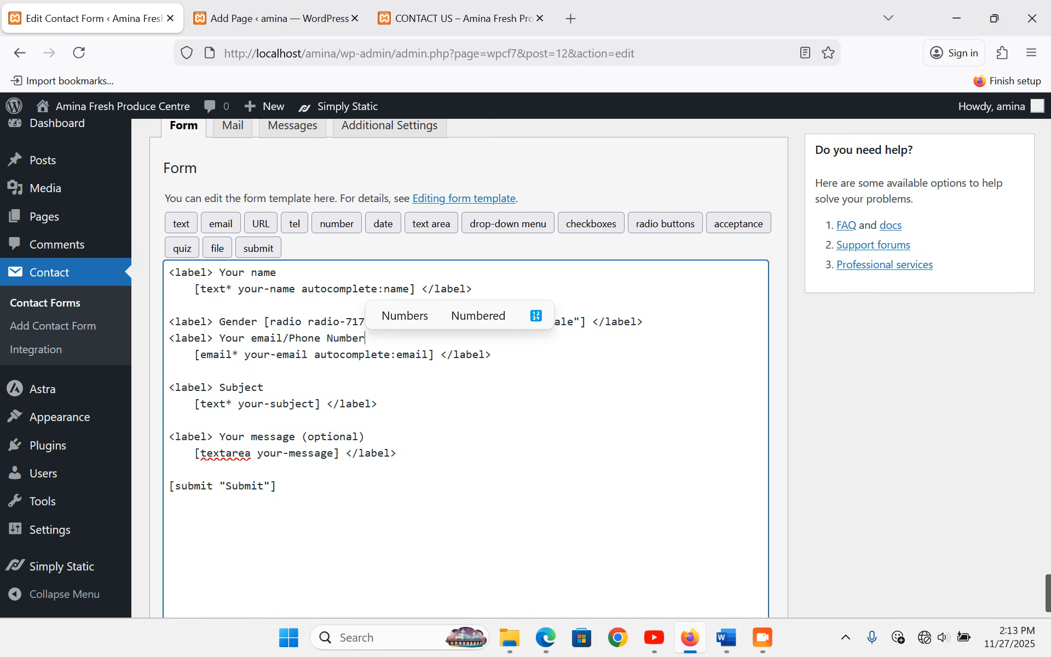
pyautogui.click(234, 371)
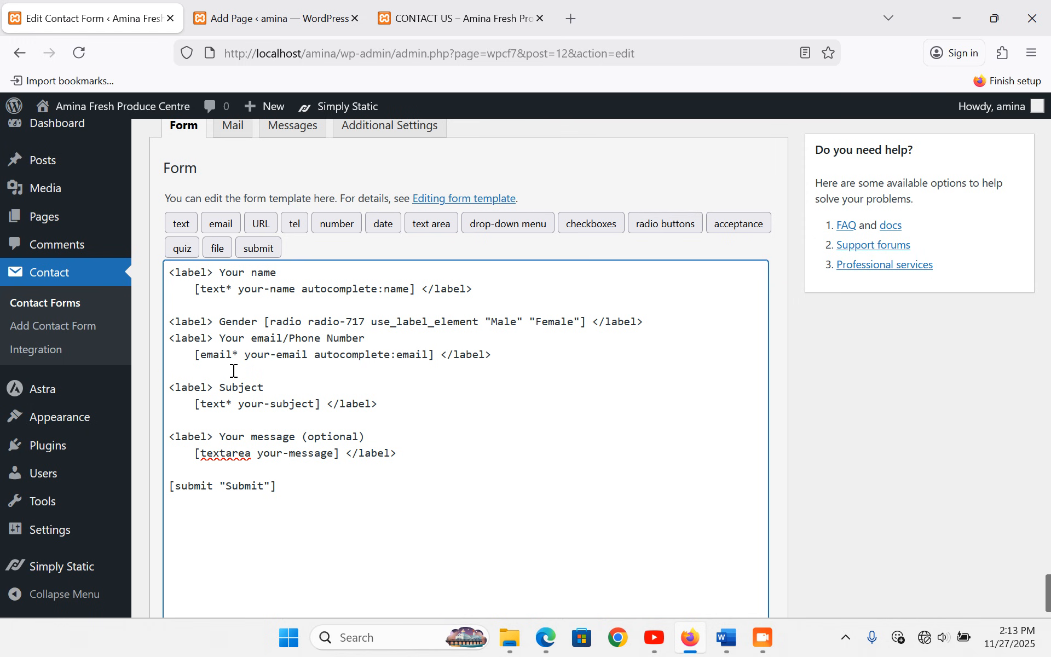
# - Write a 'Type of Inquiry' line below the email field with <label> pasted before it
pyautogui.write('Typ')
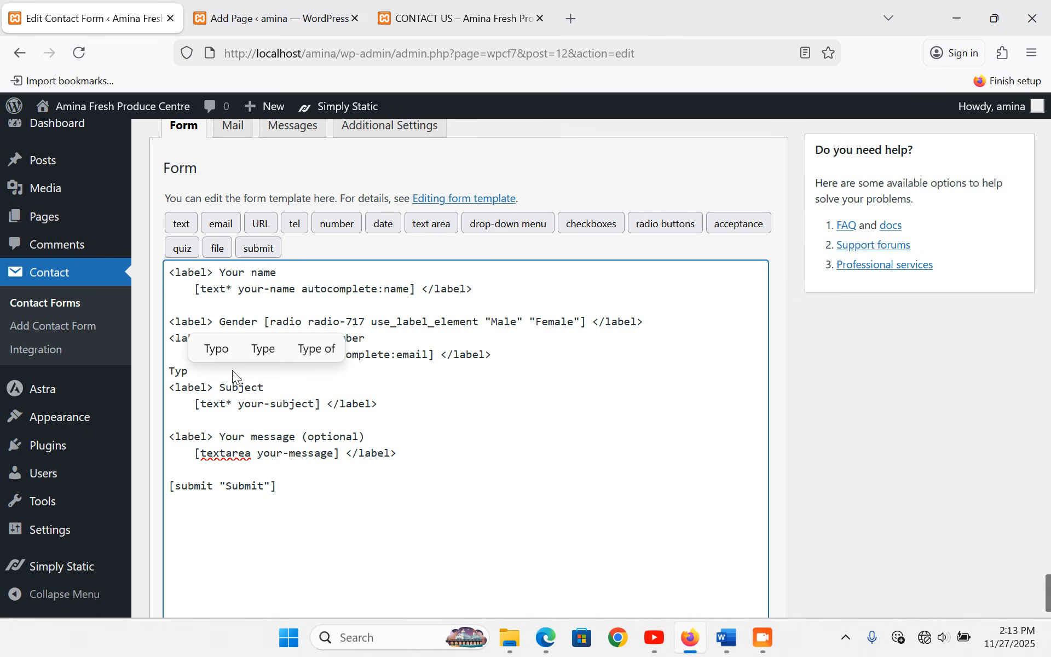
pyautogui.write('e of Qu')
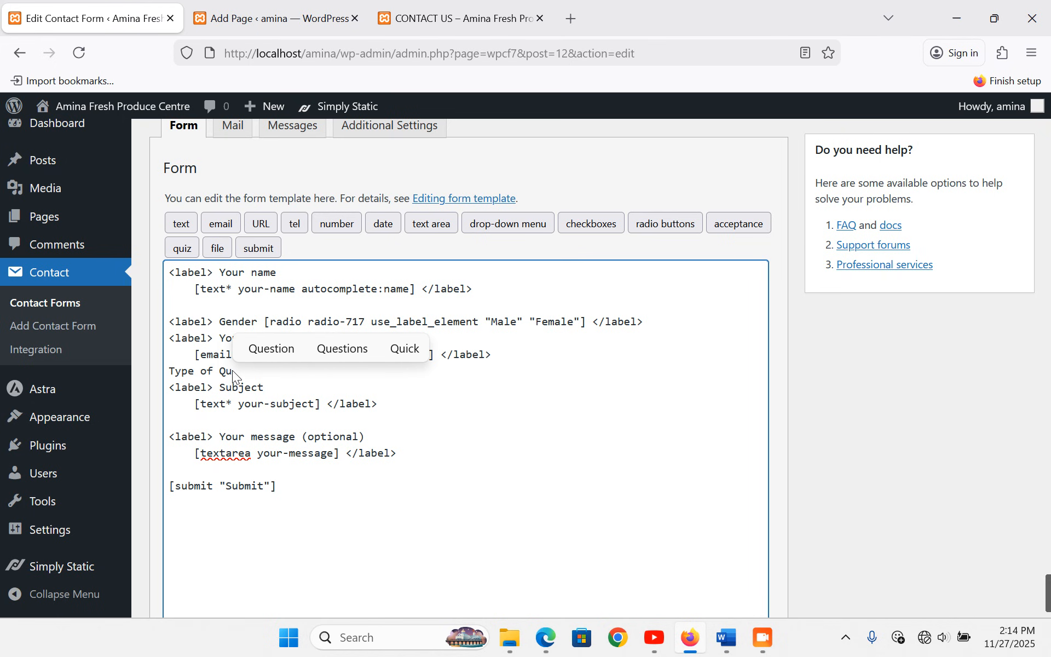
pyautogui.press('BackSpace')
pyautogui.press('BackSpace')
pyautogui.write('I')
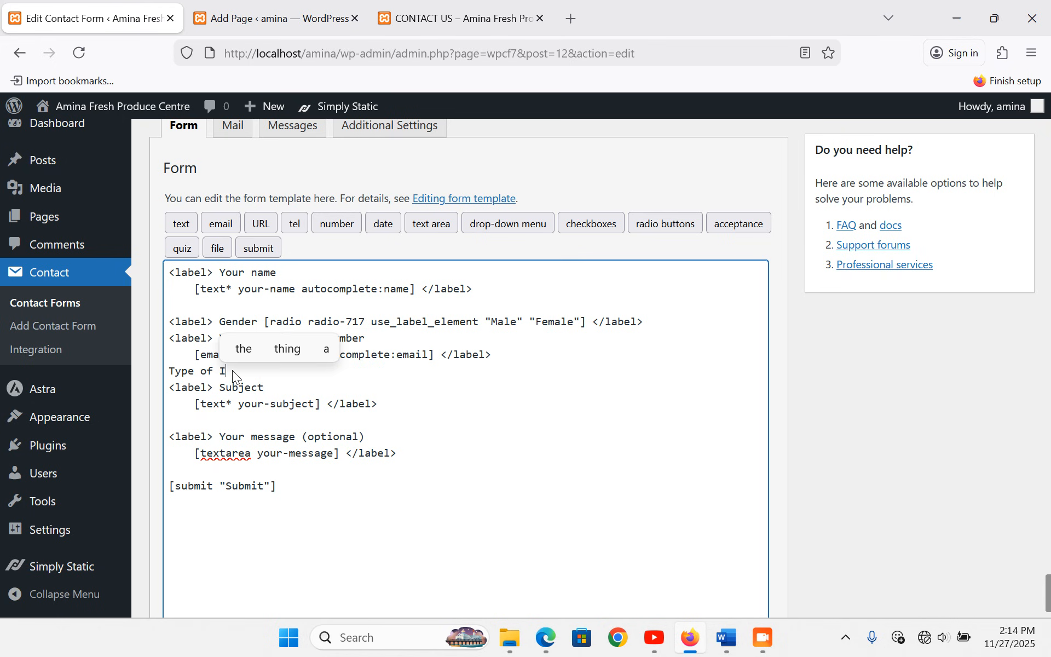
pyautogui.write('nquiry')
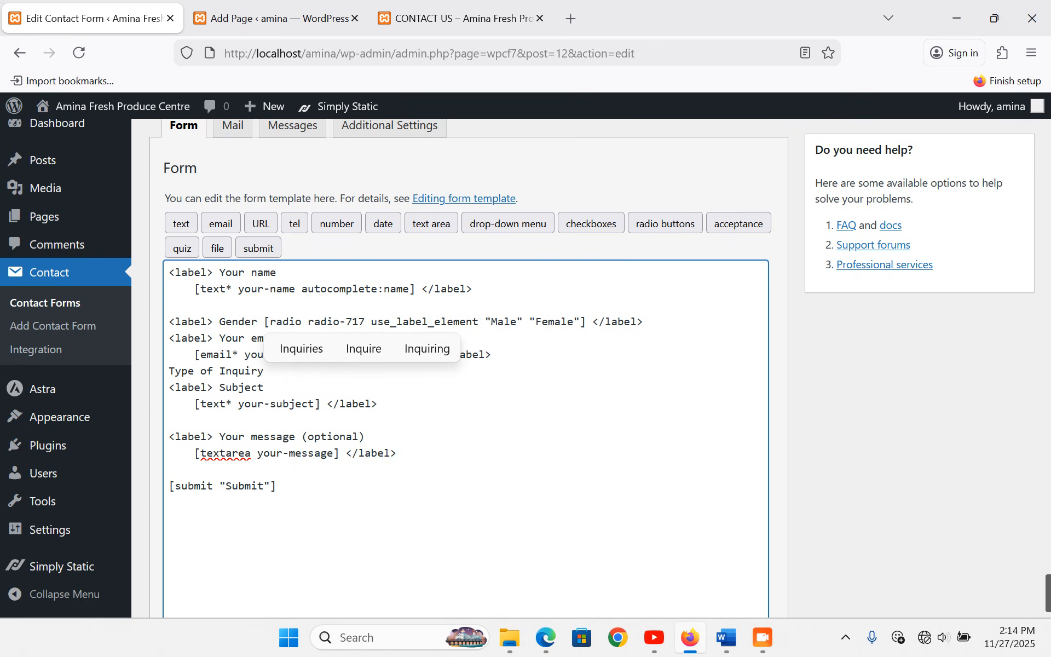
pyautogui.press('Return')
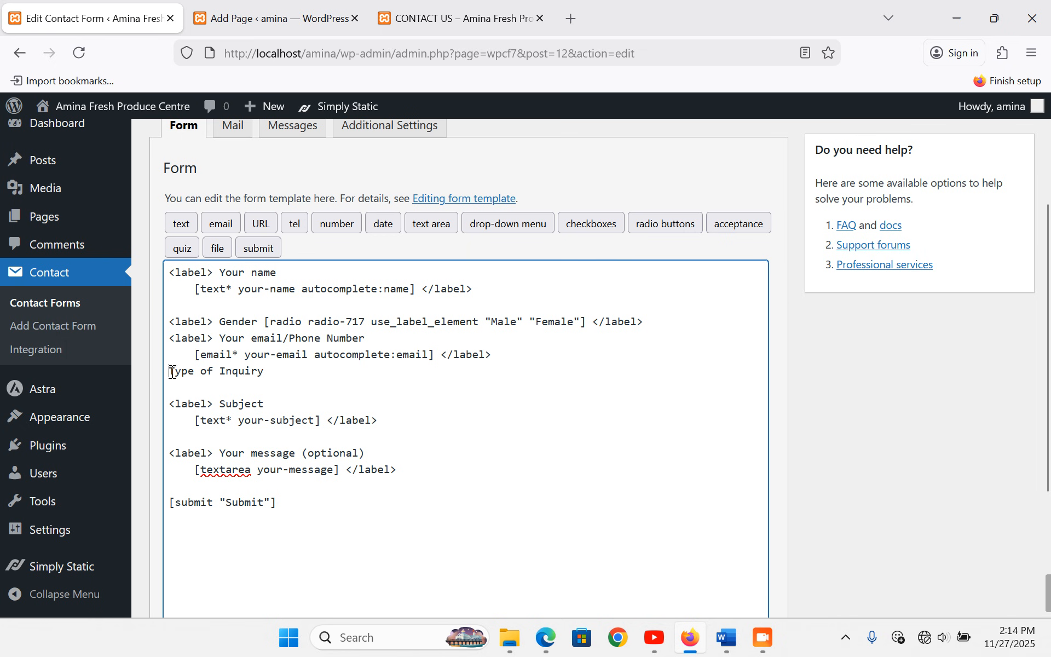
pyautogui.write('<label>')
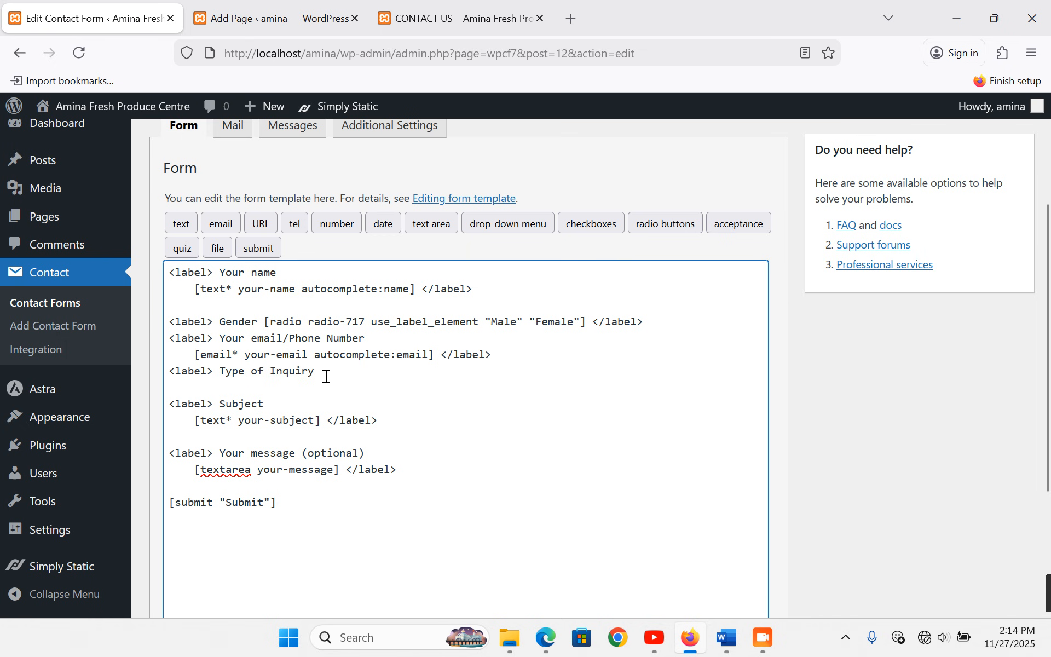
# - In the drop-down menu generator, replace the placeholder values with Price Inquiry and Supply/Delivery Inquiry
pyautogui.click(509, 223)
pyautogui.scroll(-3, 405, 410)
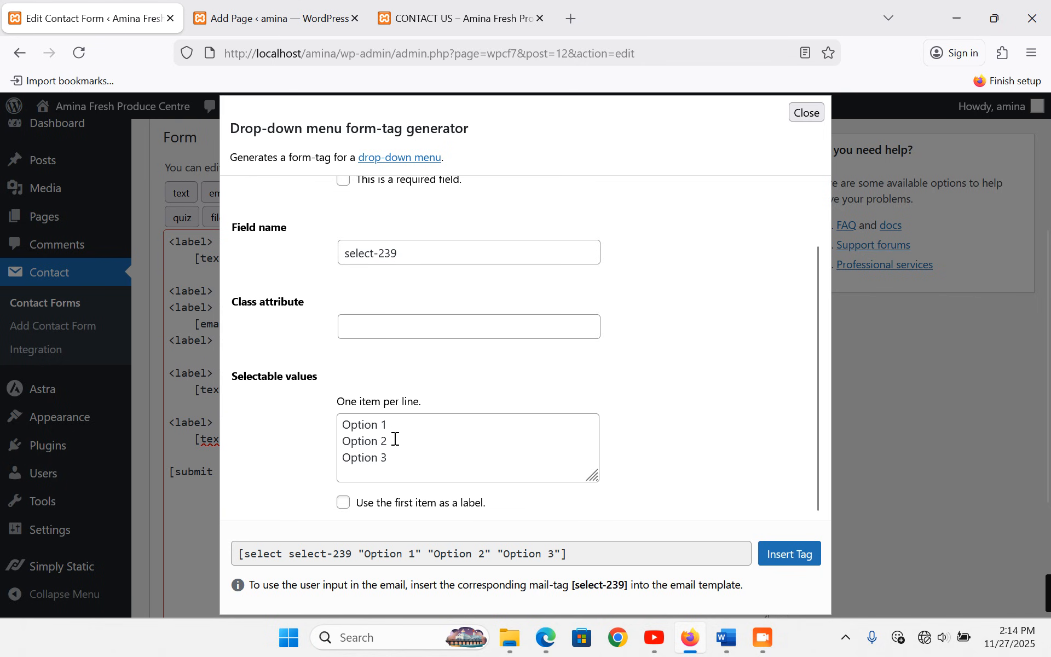
pyautogui.moveTo(400, 452); pyautogui.dragTo(347, 412)
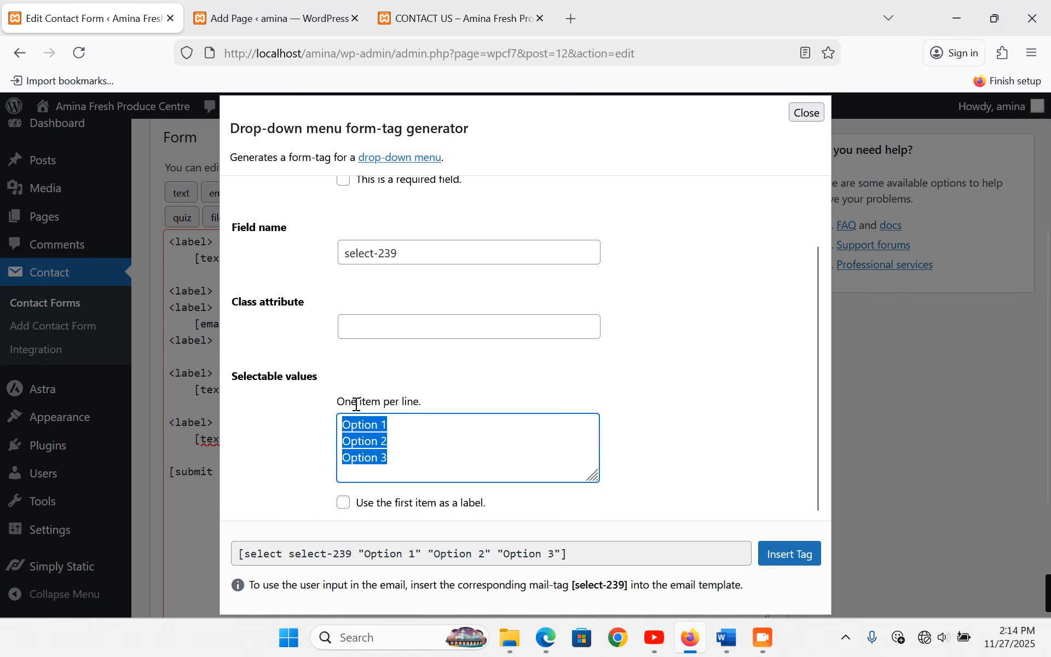
pyautogui.write('Price Inq')
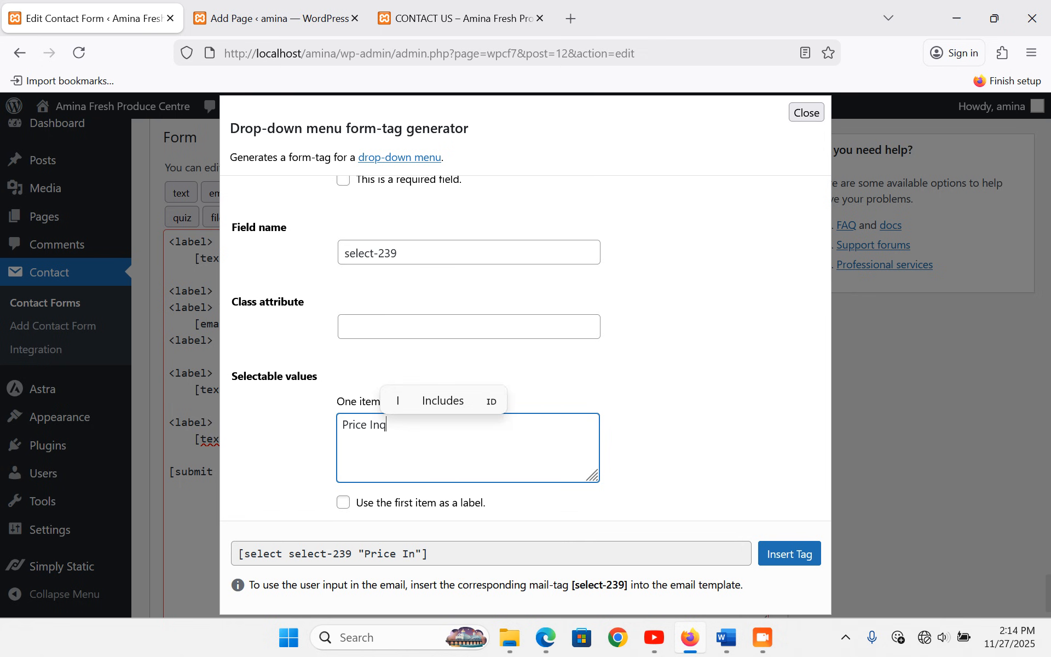
pyautogui.write('uiry')
pyautogui.press('Return')
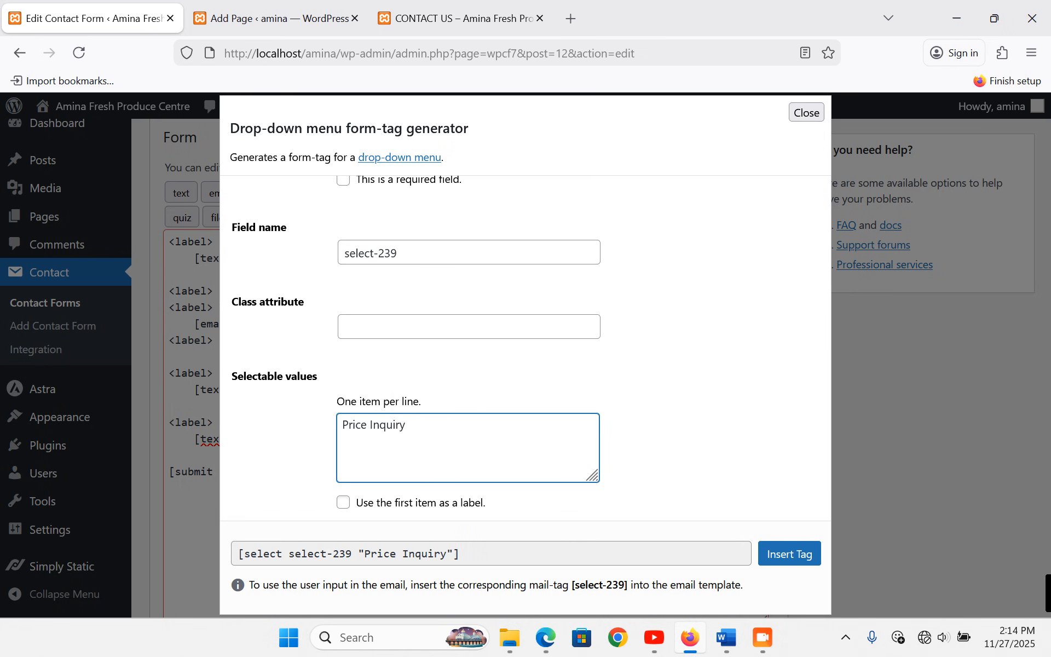
pyautogui.write('Suplly')
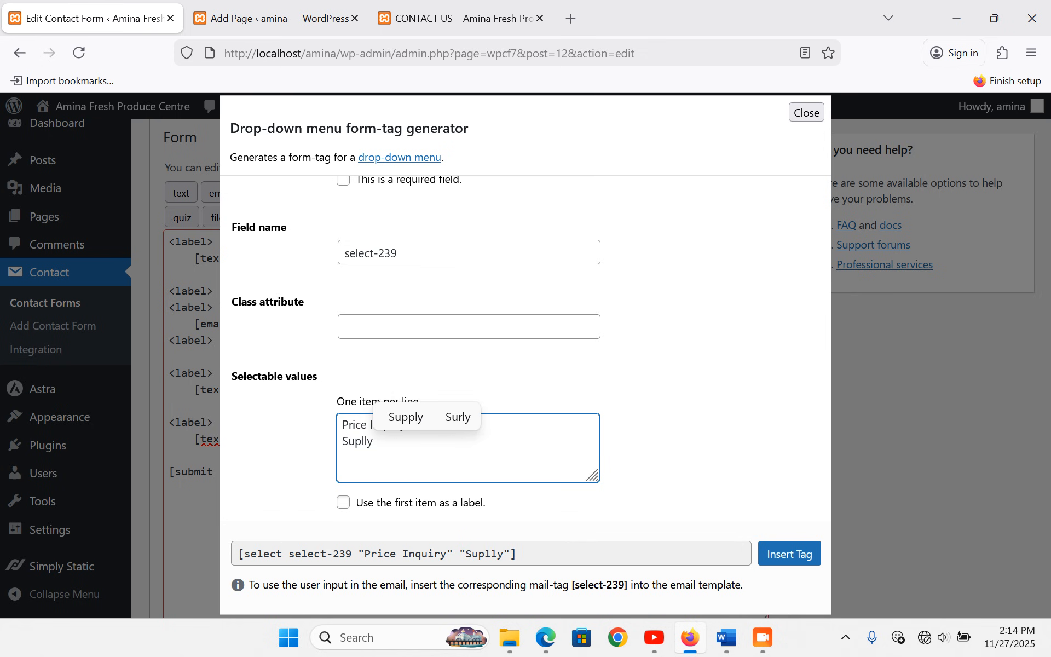
pyautogui.press('BackSpace')
pyautogui.press('BackSpace')
pyautogui.press('BackSpace')
pyautogui.write('ply/Delivery Inquir')
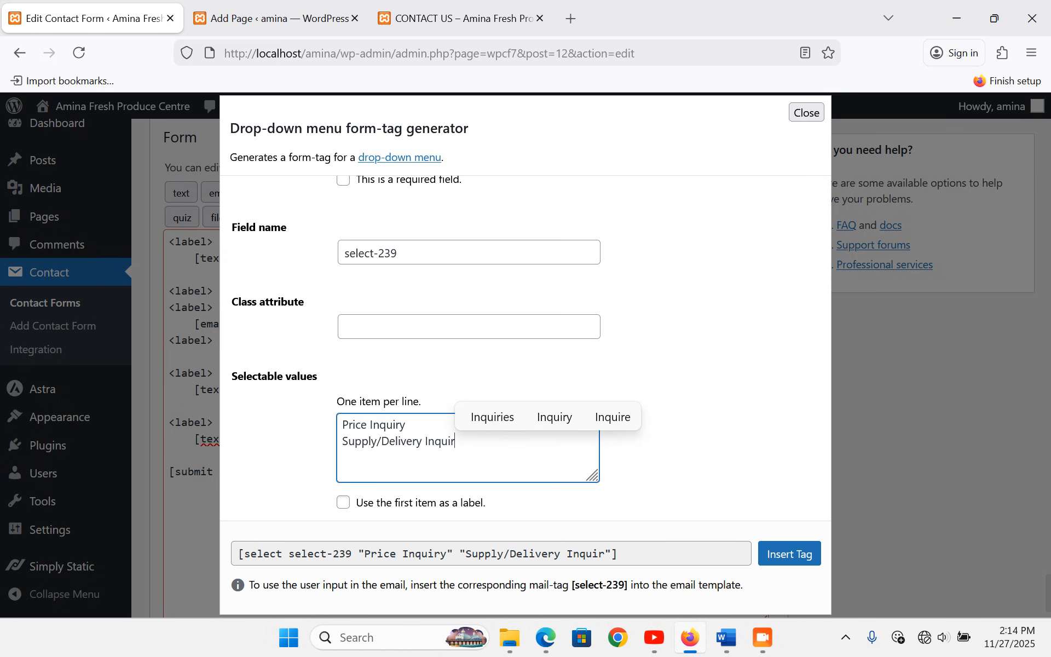
pyautogui.write('y')
# - Add Farmer Support, Complaint and General Comment as further drop-down options
pyautogui.press('Return')
pyautogui.write('Far')
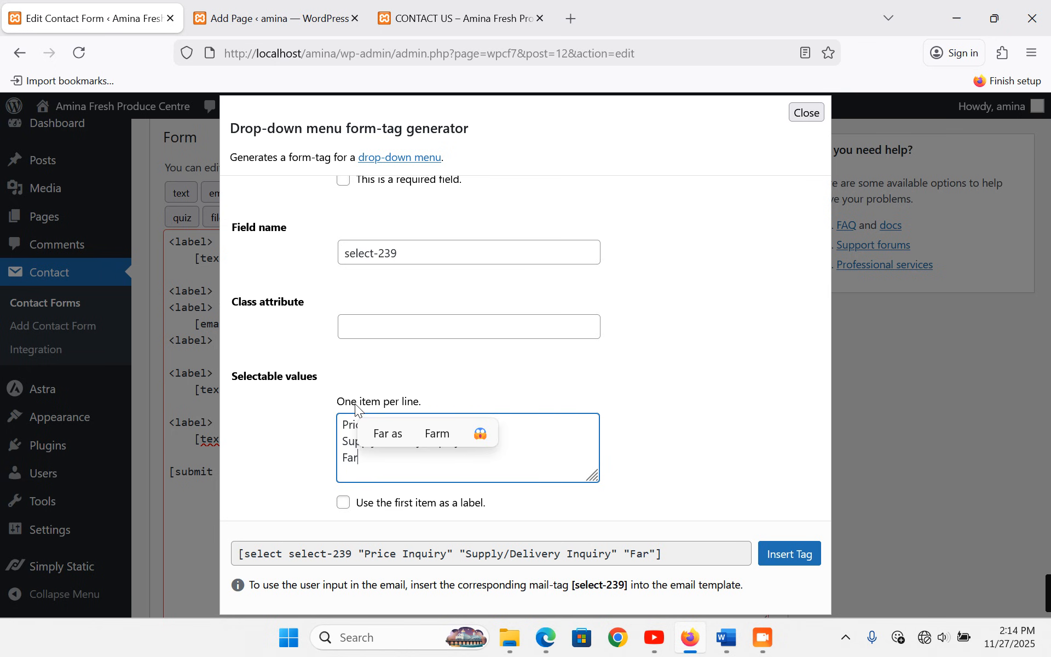
pyautogui.write('mer Support')
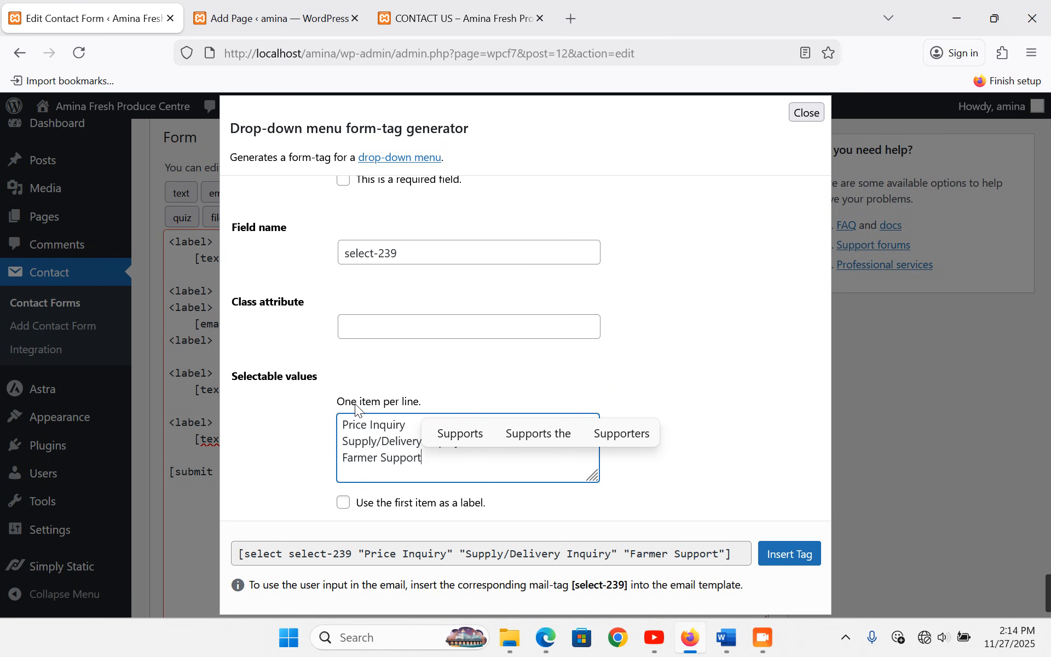
pyautogui.press('Return')
pyautogui.write('C')
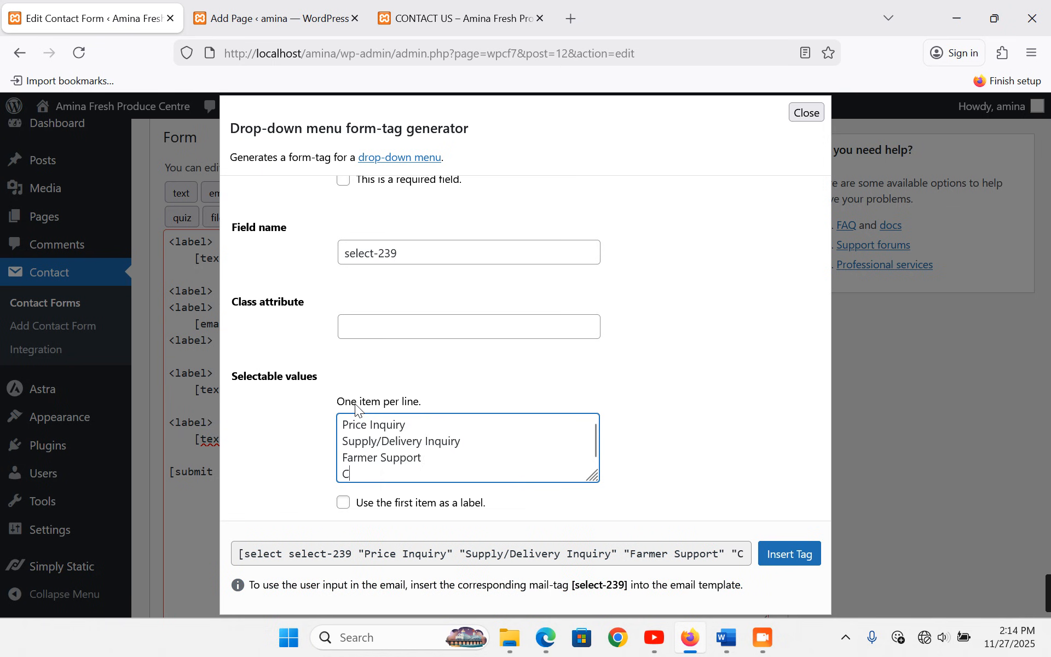
pyautogui.write('omplaint')
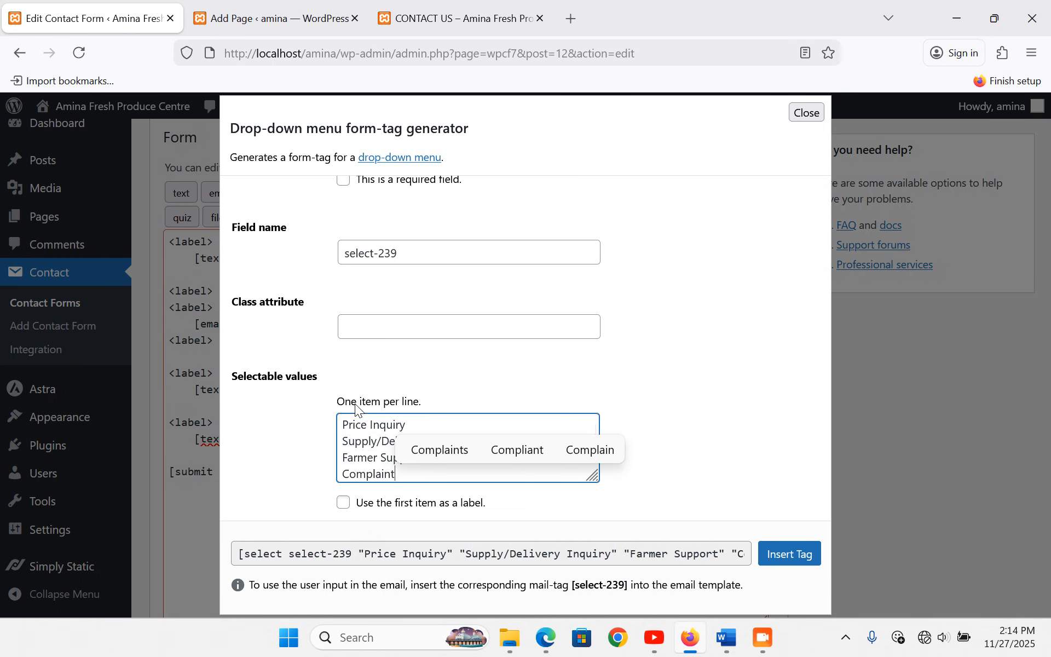
pyautogui.press('Return')
pyautogui.write('Gener')
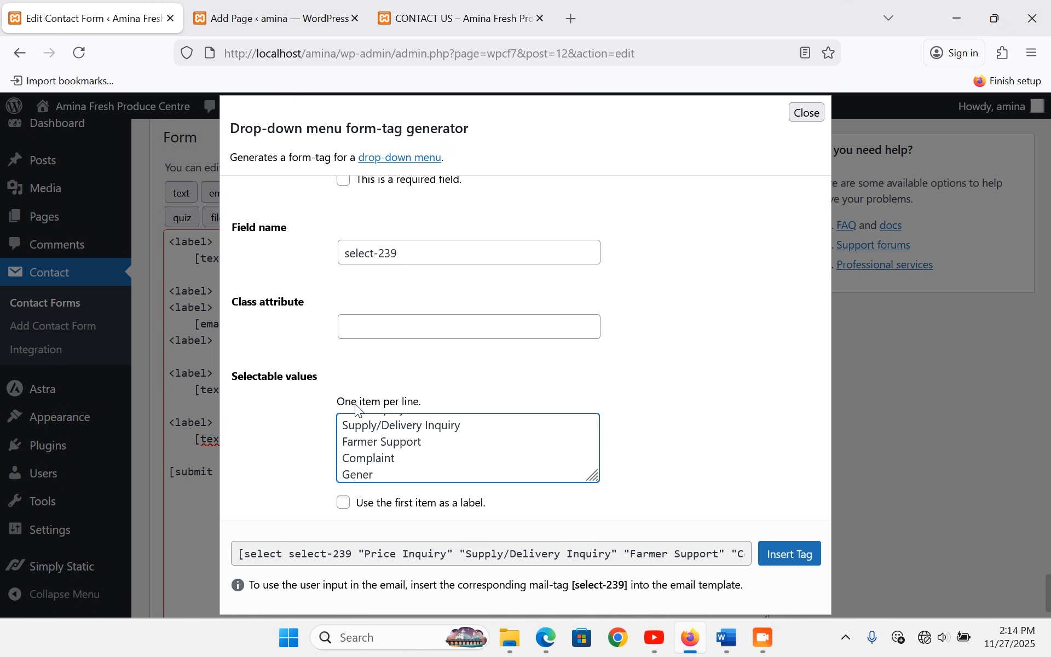
pyautogui.write('al Comment')
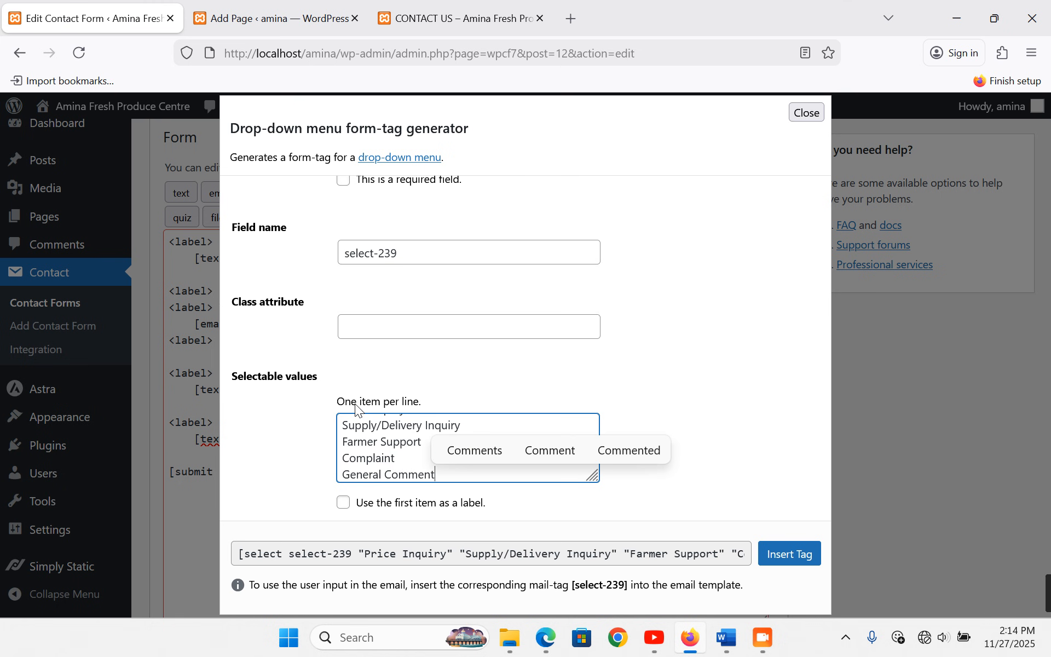
# - Insert the Type of Inquiry drop-down tag and close its label with </label>
pyautogui.click(815, 554)
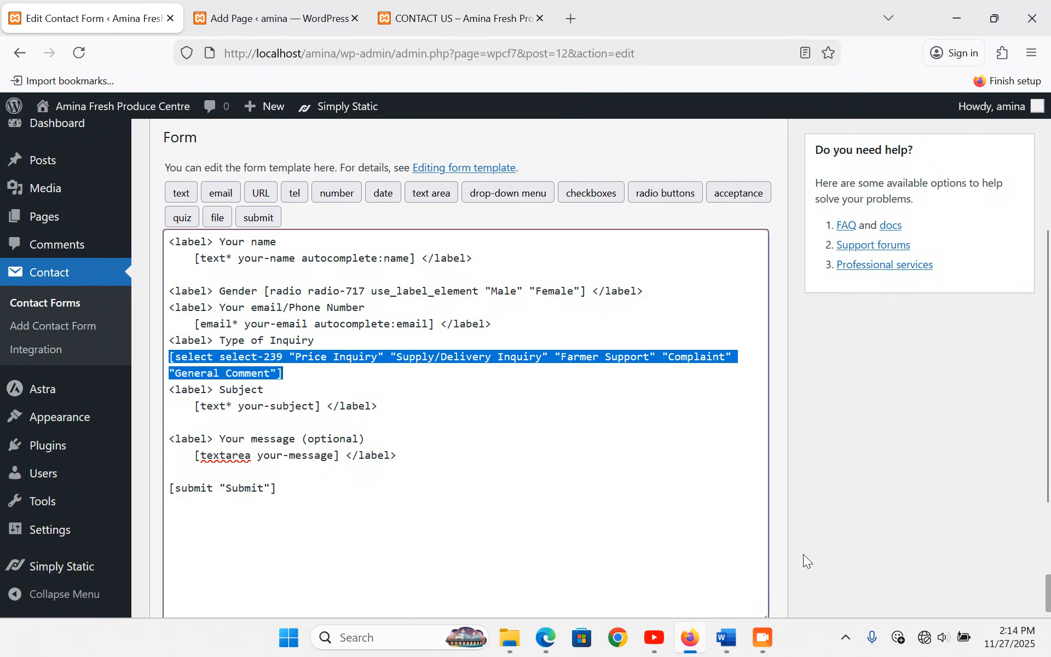
pyautogui.click(316, 373)
pyautogui.write('</label>')
pyautogui.write('/')
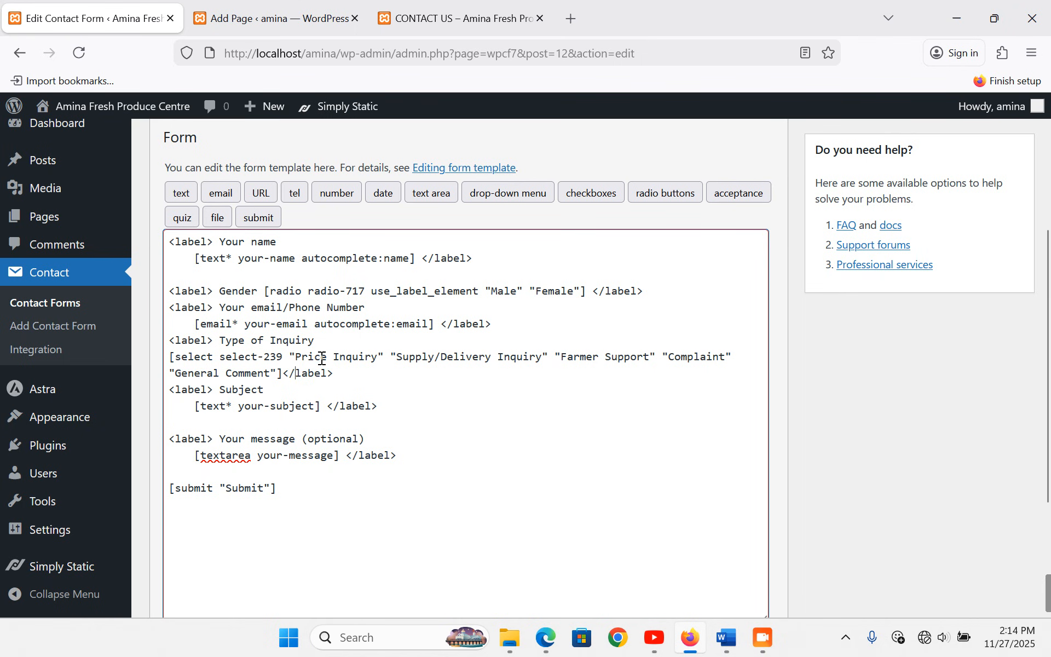
pyautogui.click(355, 375)
pyautogui.press('Return')
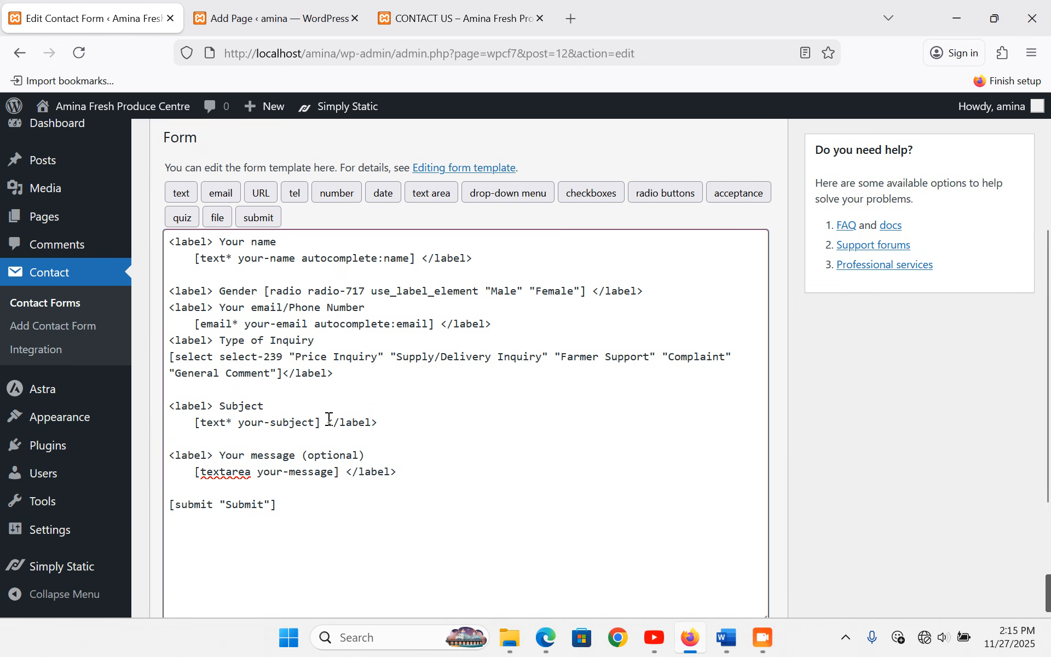
# - Remove the Subject field, rename the message label 'Your Feedback' and button 'Submit Feedback', then save
pyautogui.moveTo(401, 425); pyautogui.dragTo(170, 391)
pyautogui.press('BackSpace')
pyautogui.press('BackSpace')
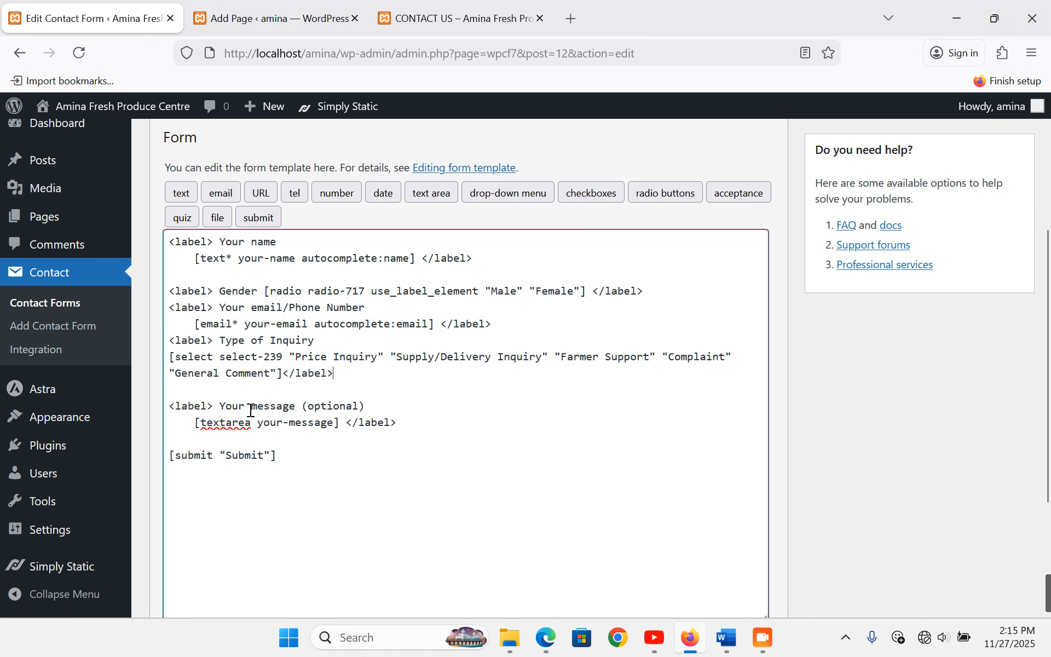
pyautogui.moveTo(369, 408); pyautogui.dragTo(217, 406)
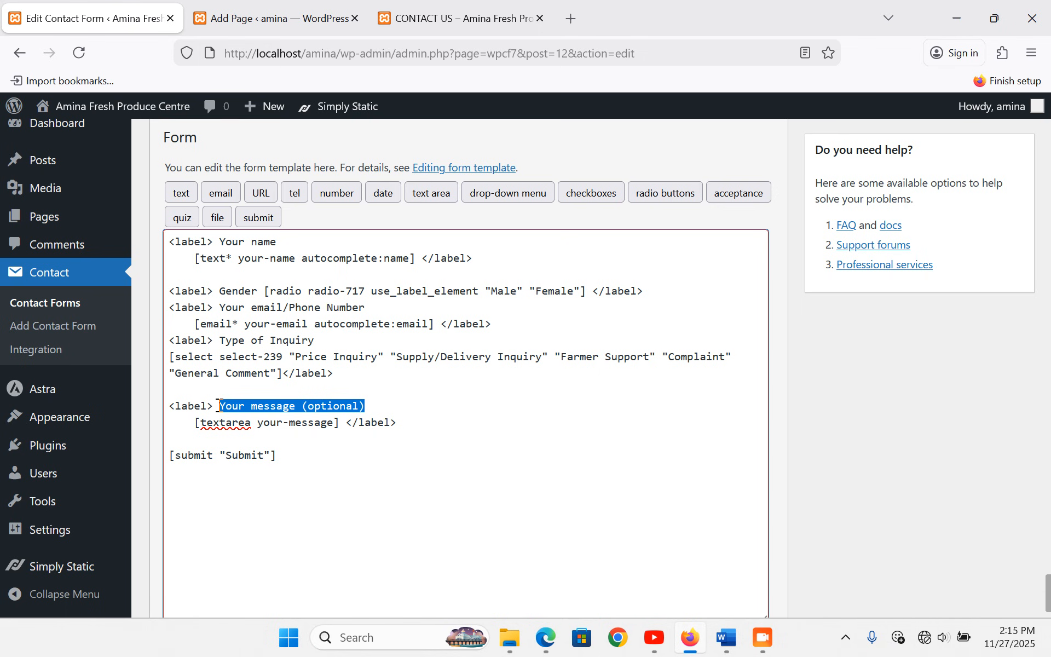
pyautogui.write('Y')
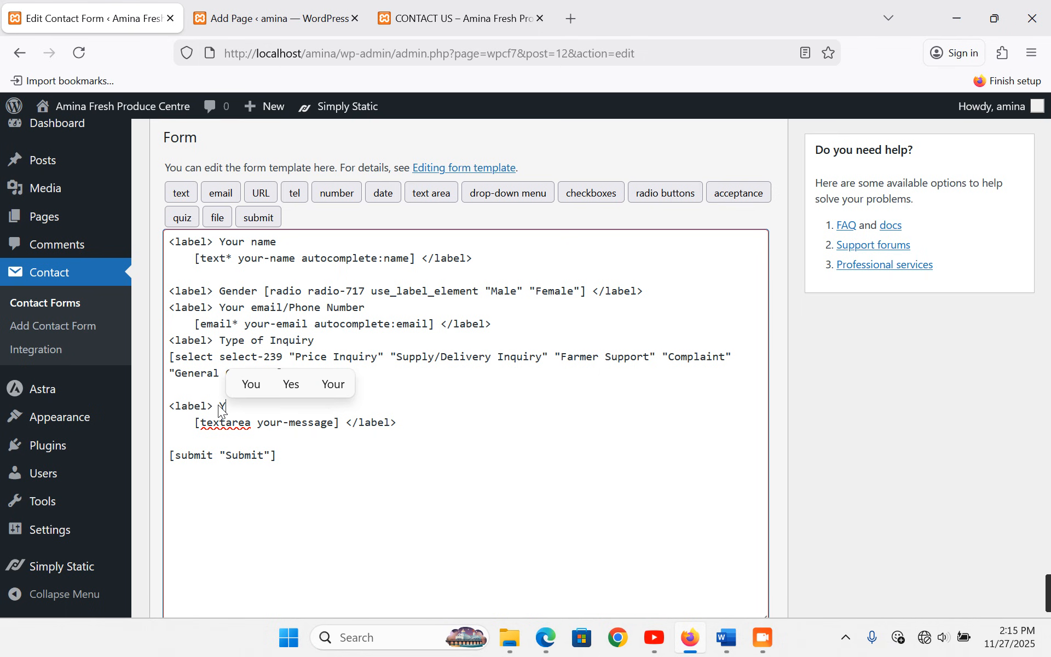
pyautogui.write('our Feed')
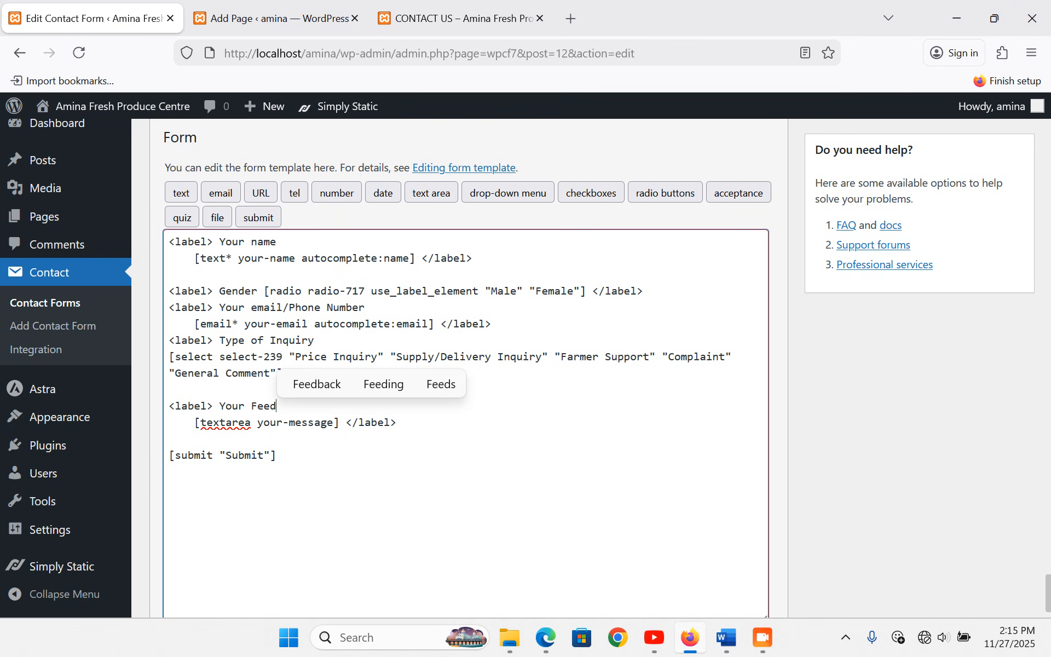
pyautogui.write('back')
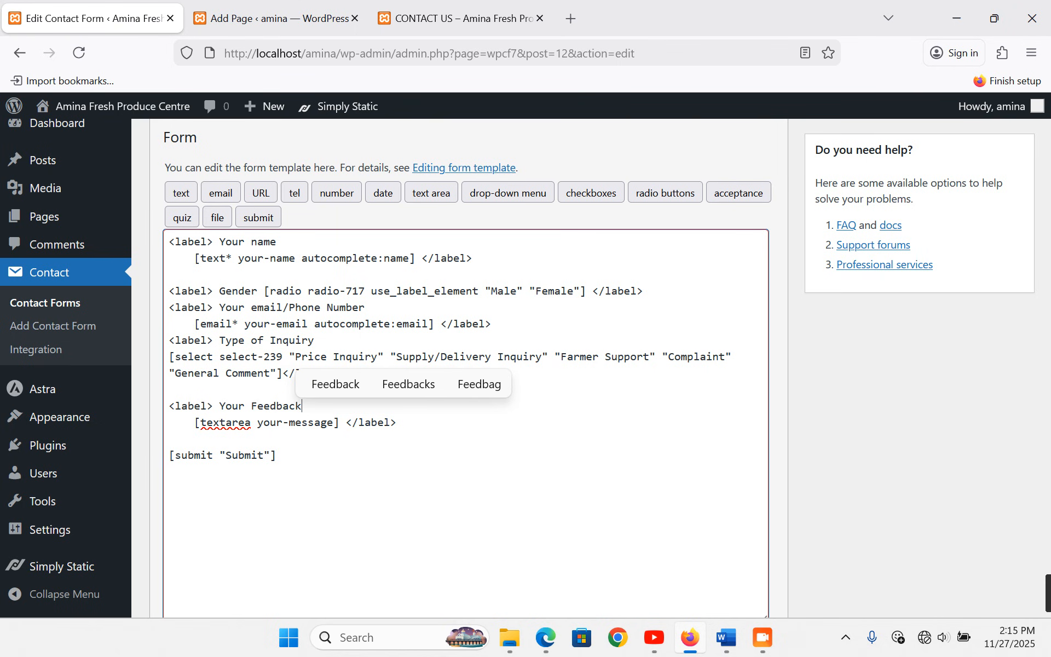
pyautogui.click(218, 353)
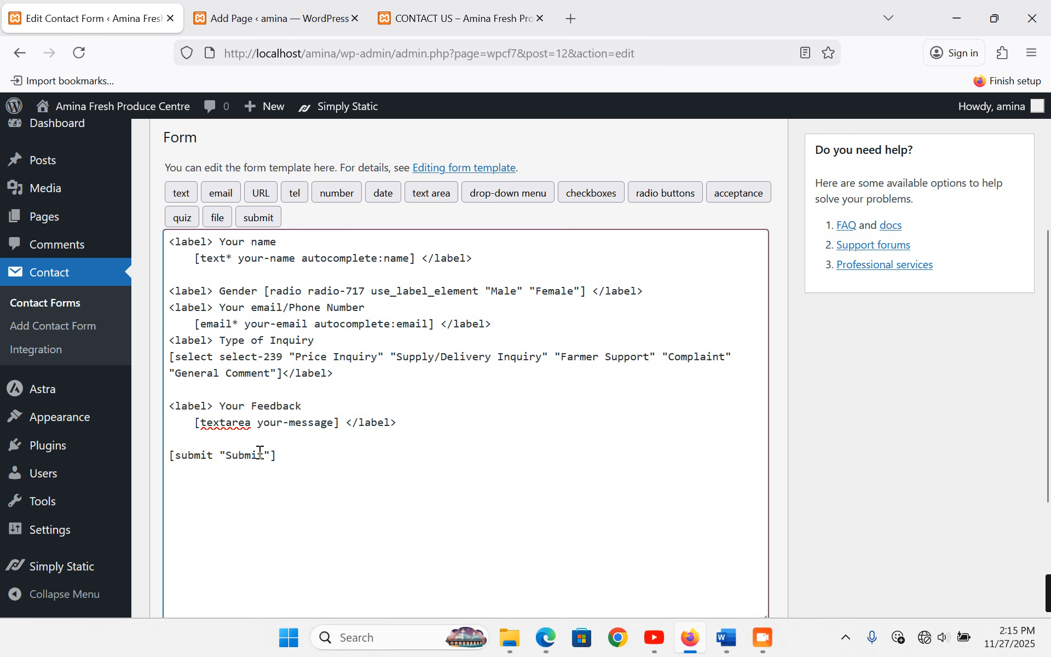
pyautogui.write('Feedb')
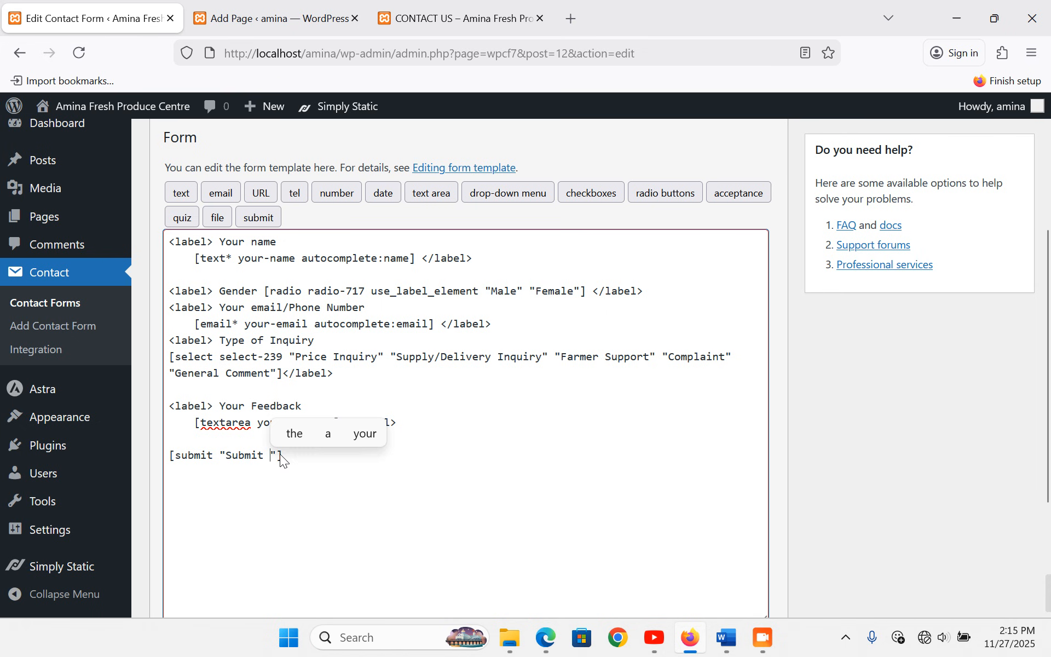
pyautogui.write('ack')
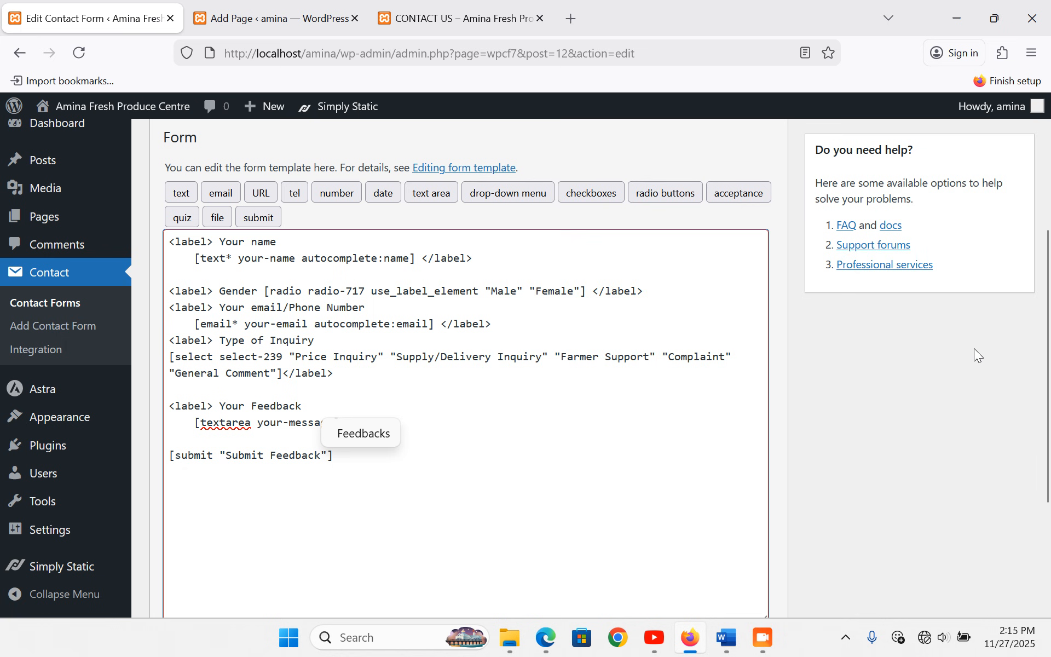
pyautogui.scroll(3, 974, 348)
pyautogui.click(1005, 267)
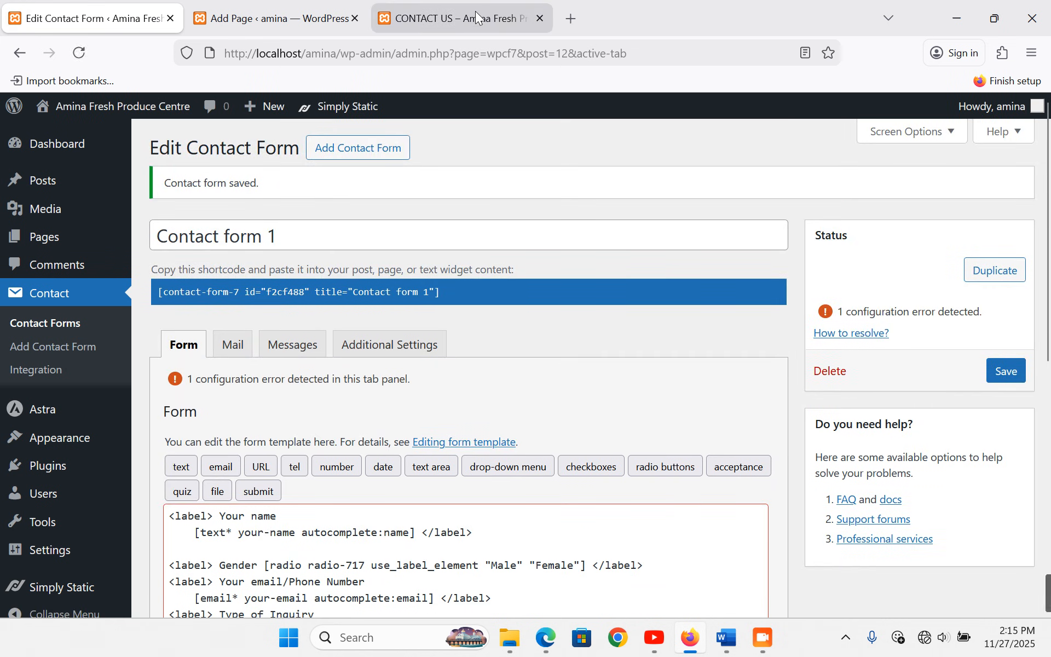
pyautogui.click(476, 16)
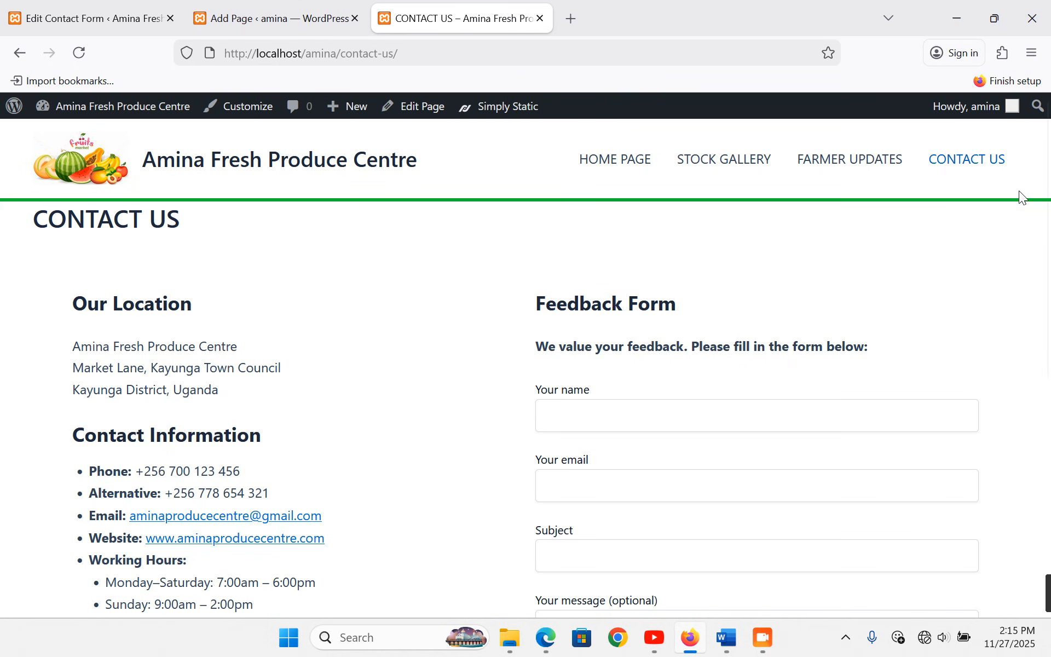
pyautogui.click(967, 176)
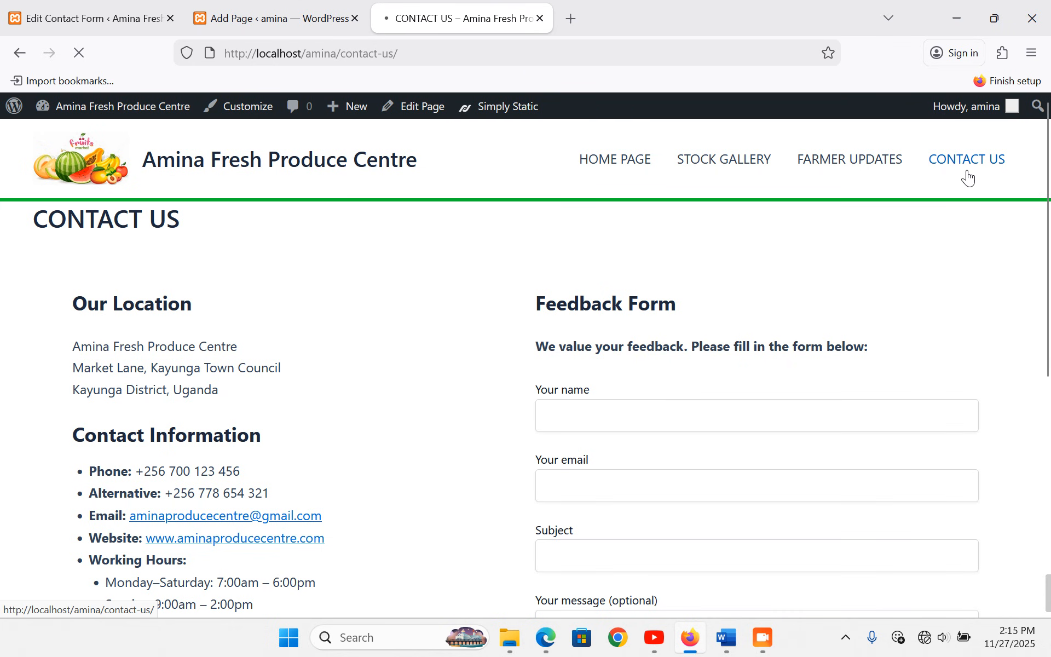
pyautogui.scroll(-5, 751, 326)
pyautogui.scroll(2, 542, 246)
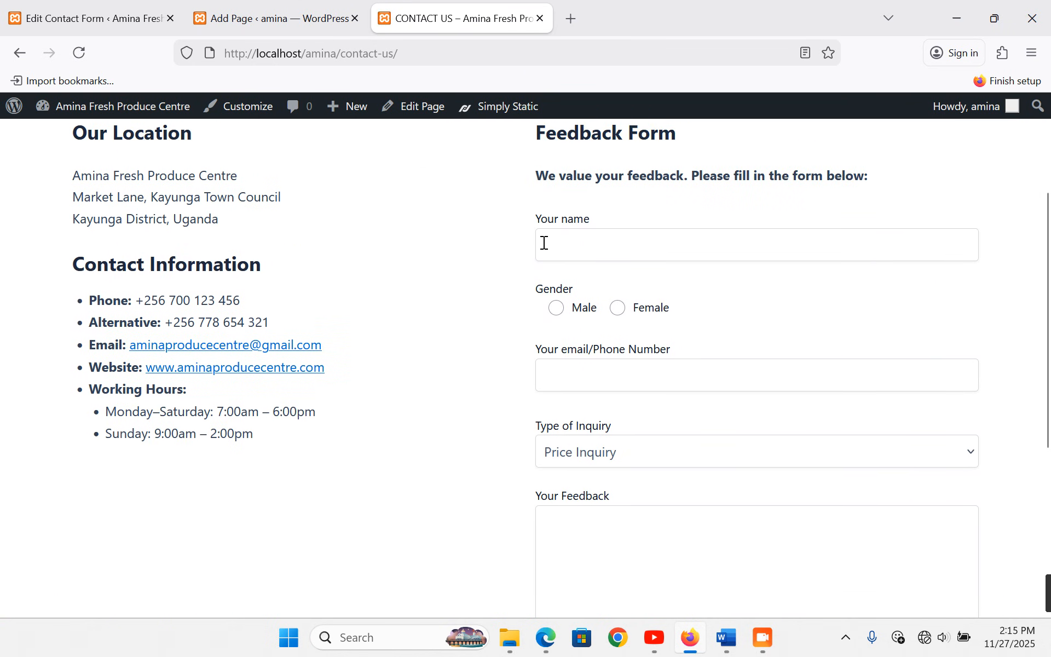
pyautogui.scroll(-2, 657, 305)
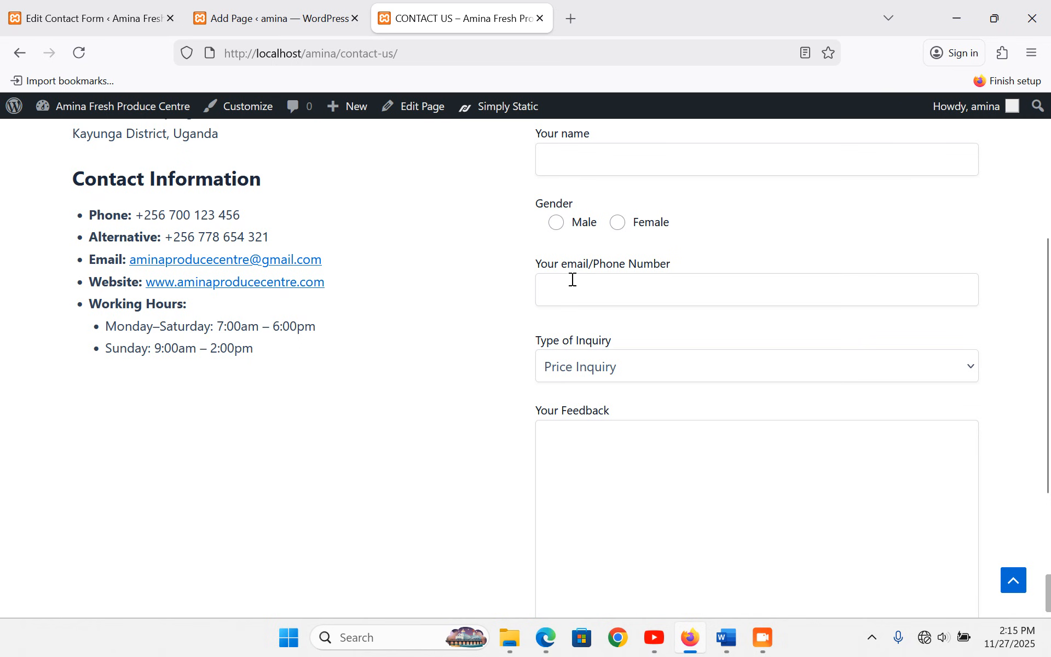
pyautogui.scroll(-3, 660, 279)
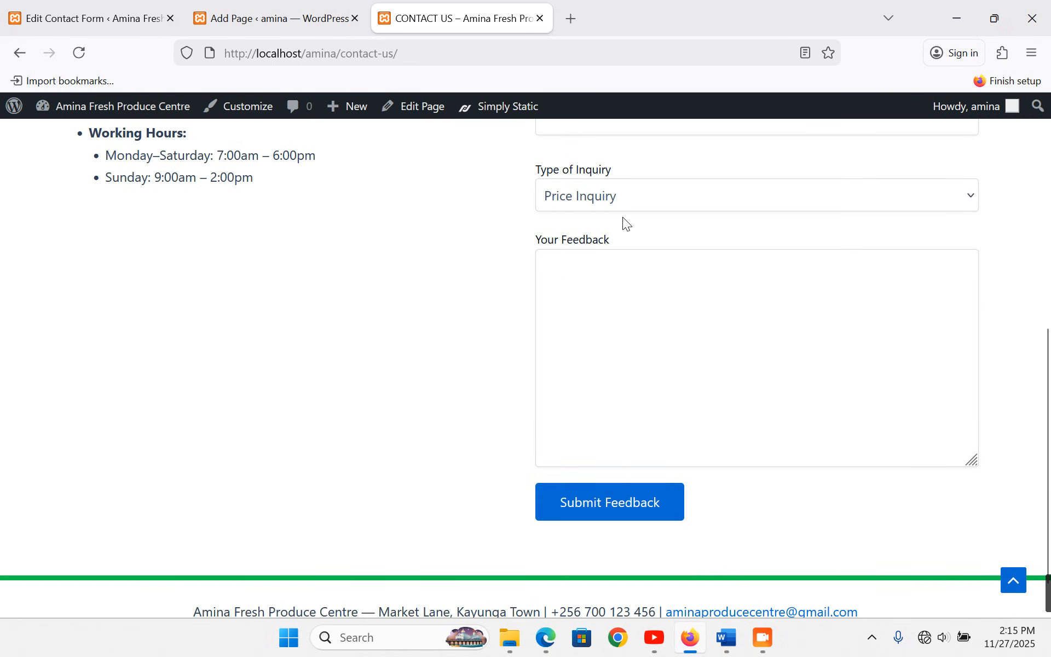
pyautogui.scroll(2, 624, 223)
pyautogui.click(706, 276)
pyautogui.click(705, 273)
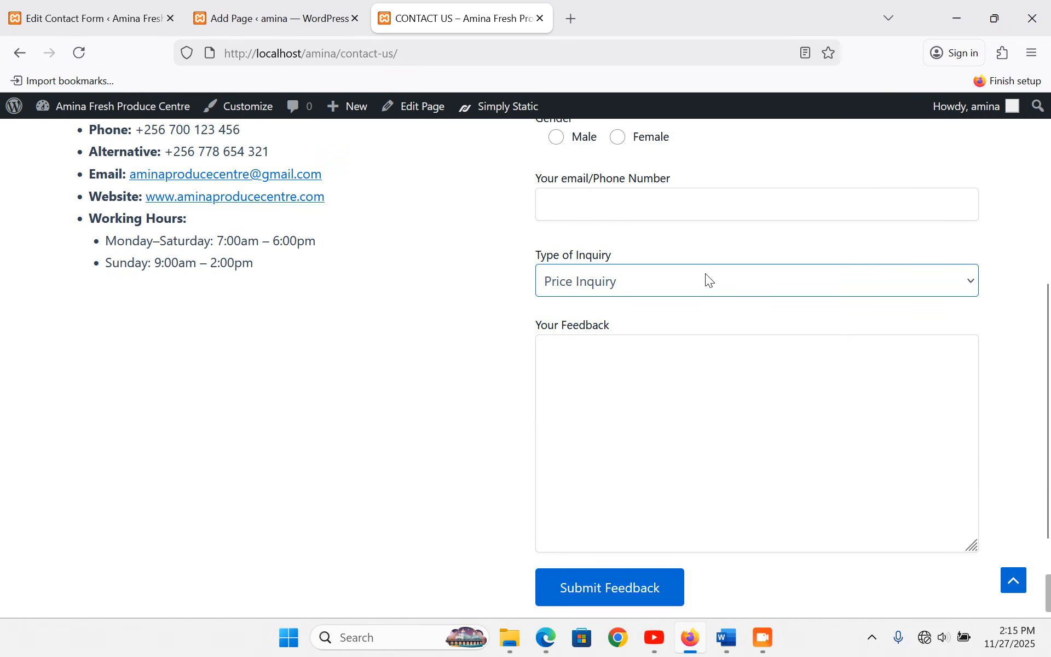
pyautogui.scroll(-2, 684, 291)
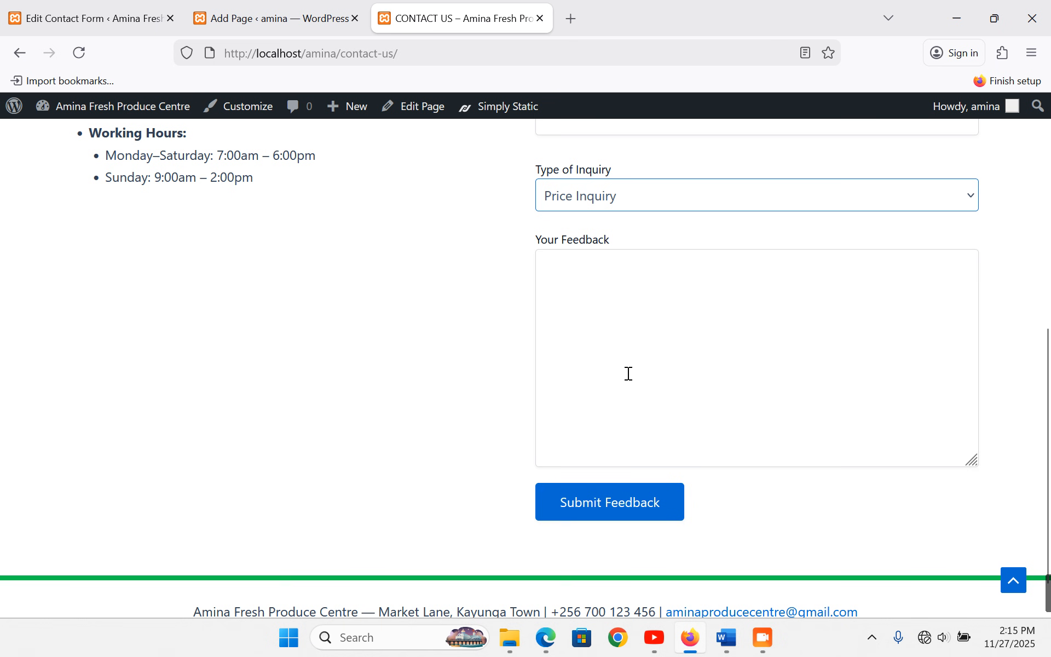
pyautogui.scroll(8, 173, 260)
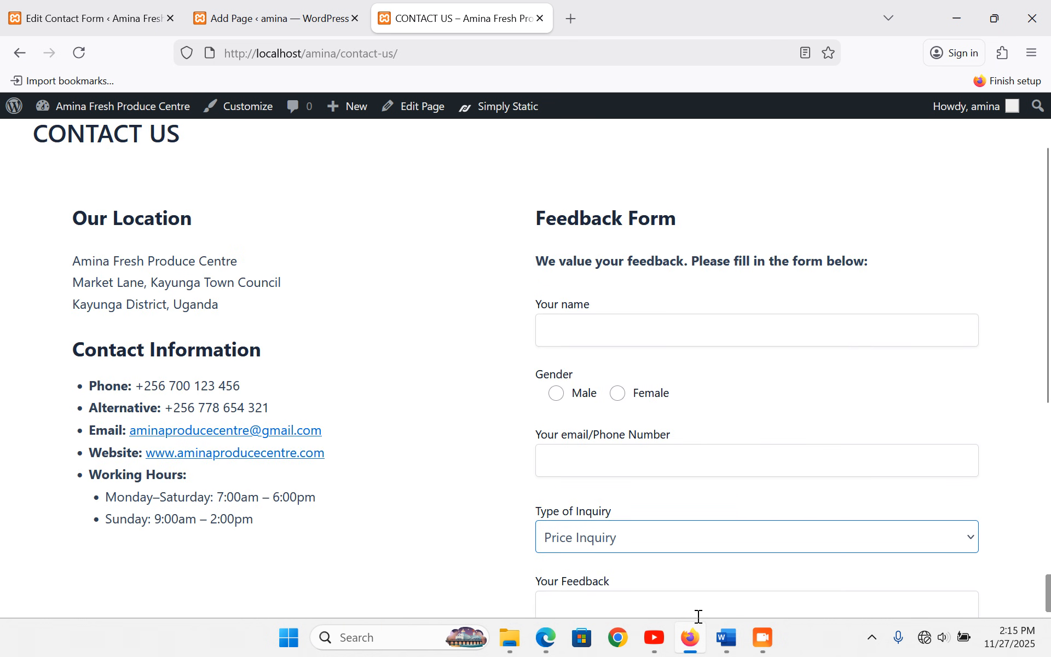
pyautogui.click(727, 637)
pyautogui.scroll(-5, 367, 447)
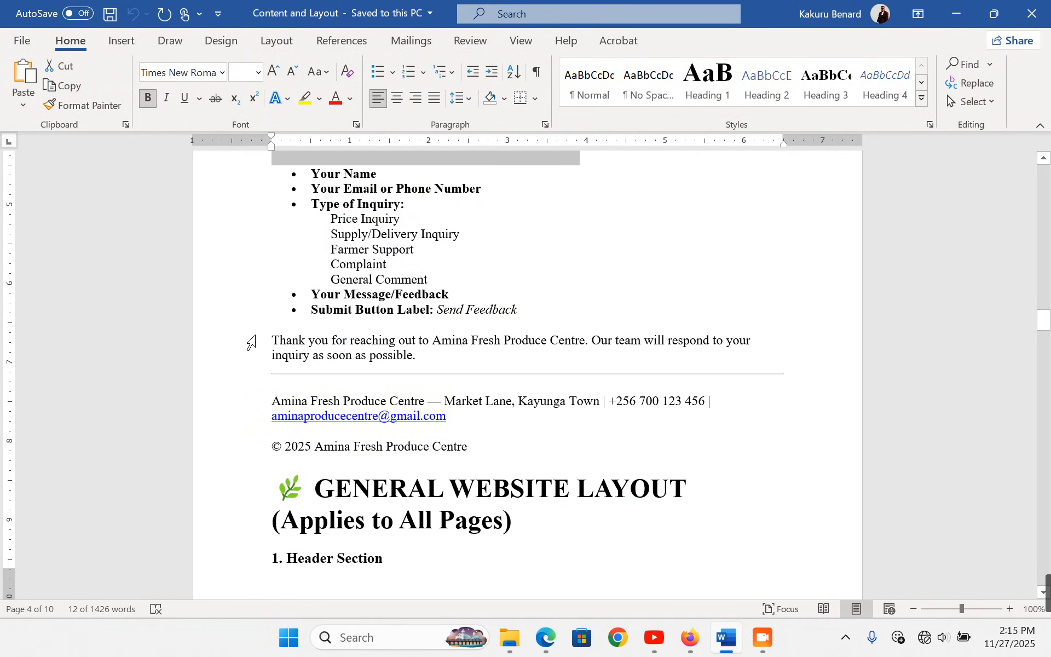
pyautogui.doubleClick(243, 349)
pyautogui.hotkey('ctrl', 'c')
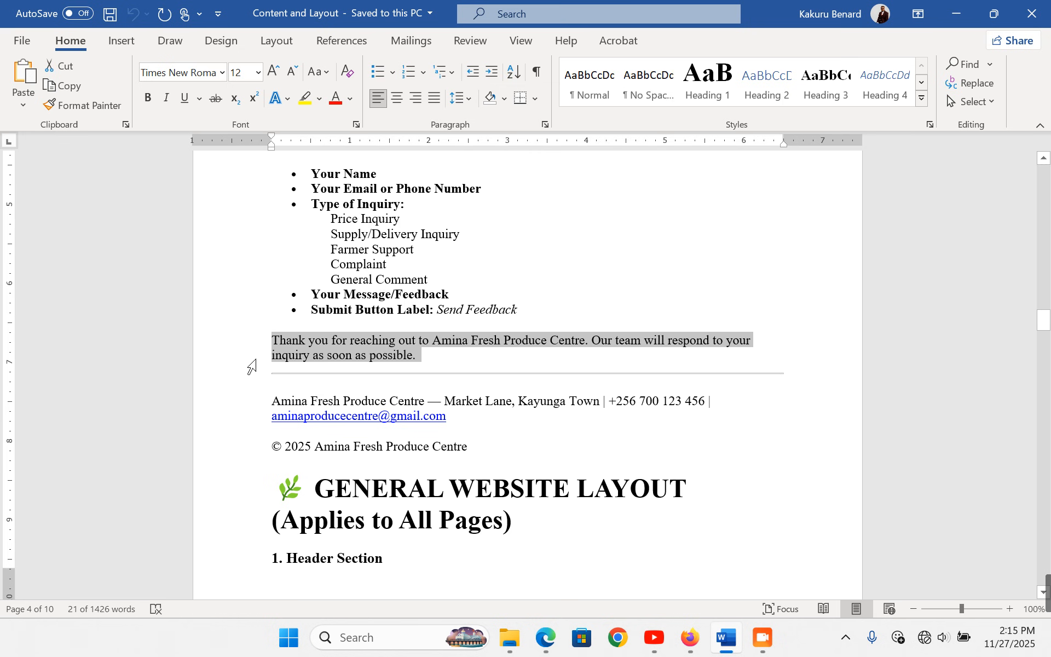
pyautogui.click(690, 637)
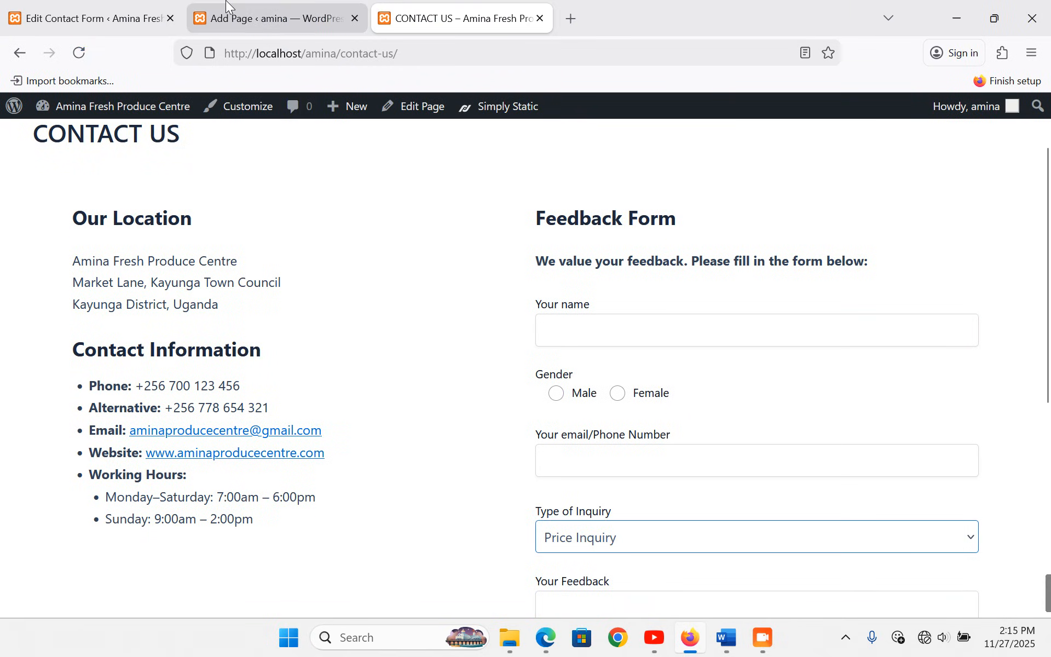
# - In the Contact Us page editor, add an empty paragraph below the Sunday working hours
pyautogui.click(226, 4)
pyautogui.scroll(-3, 220, 418)
pyautogui.click(265, 425)
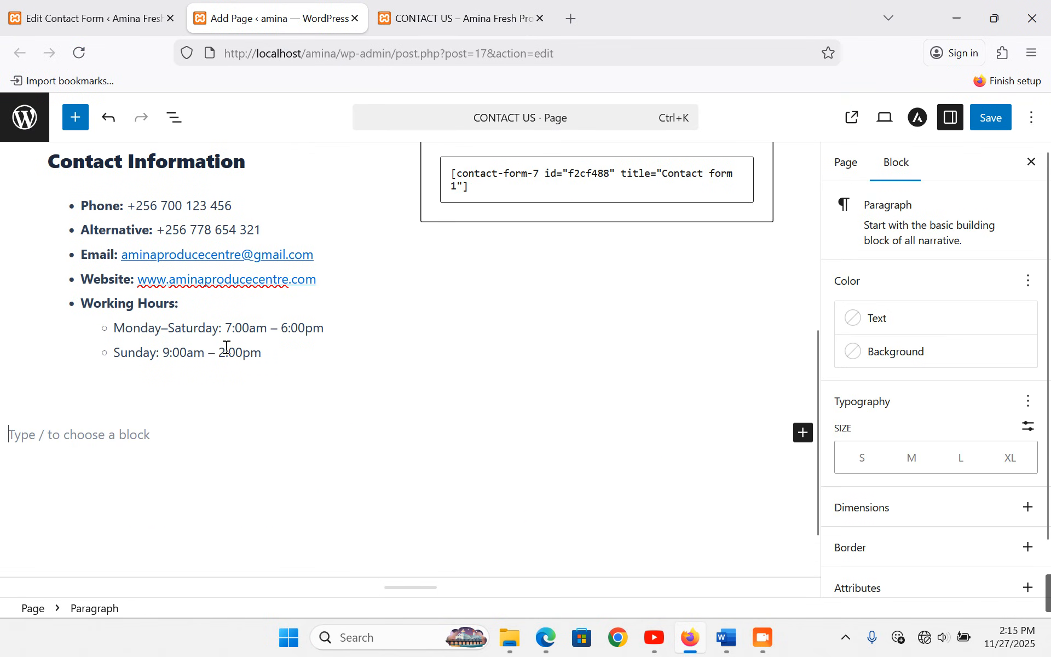
pyautogui.click(348, 331)
pyautogui.click(292, 356)
pyautogui.press('Return')
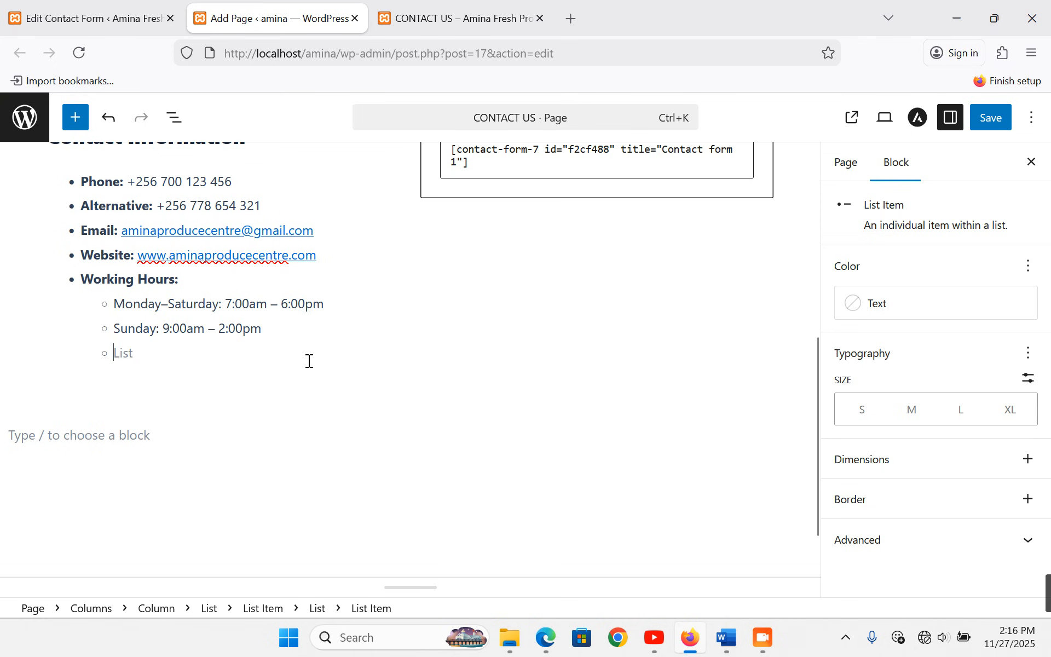
pyautogui.press('Return')
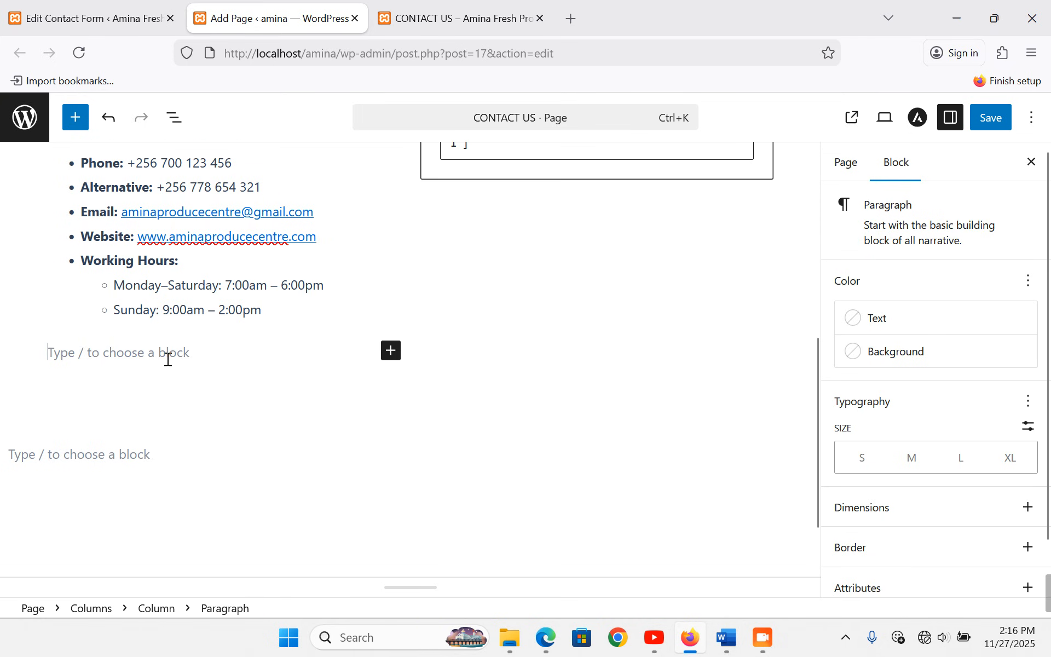
# - Insert a single full-width column containing a paragraph with the pasted thank-you message
pyautogui.click(391, 351)
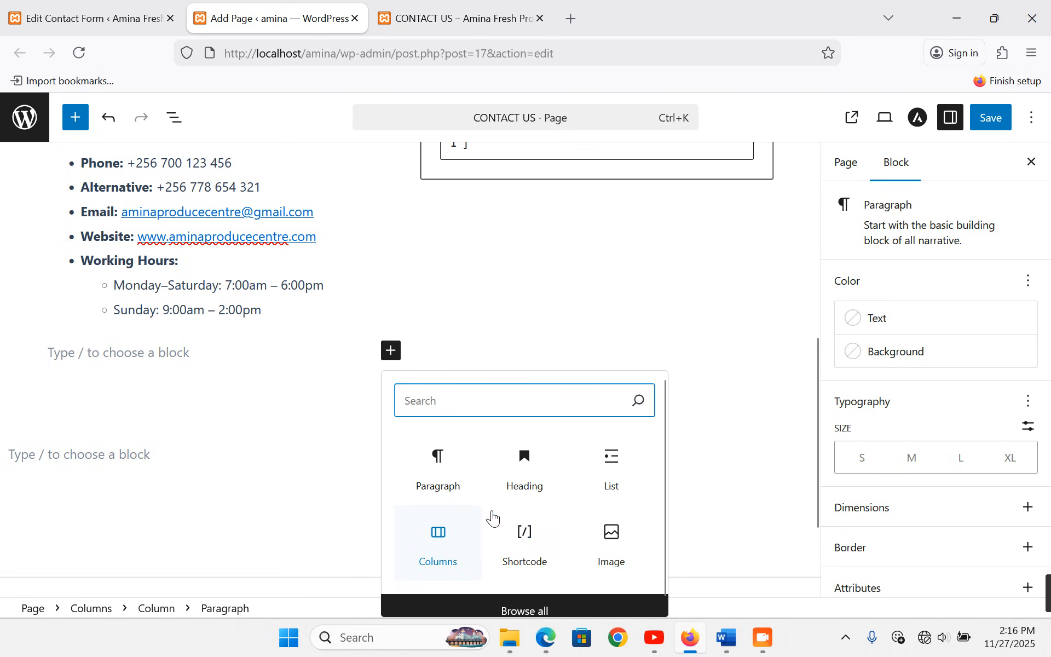
pyautogui.click(438, 539)
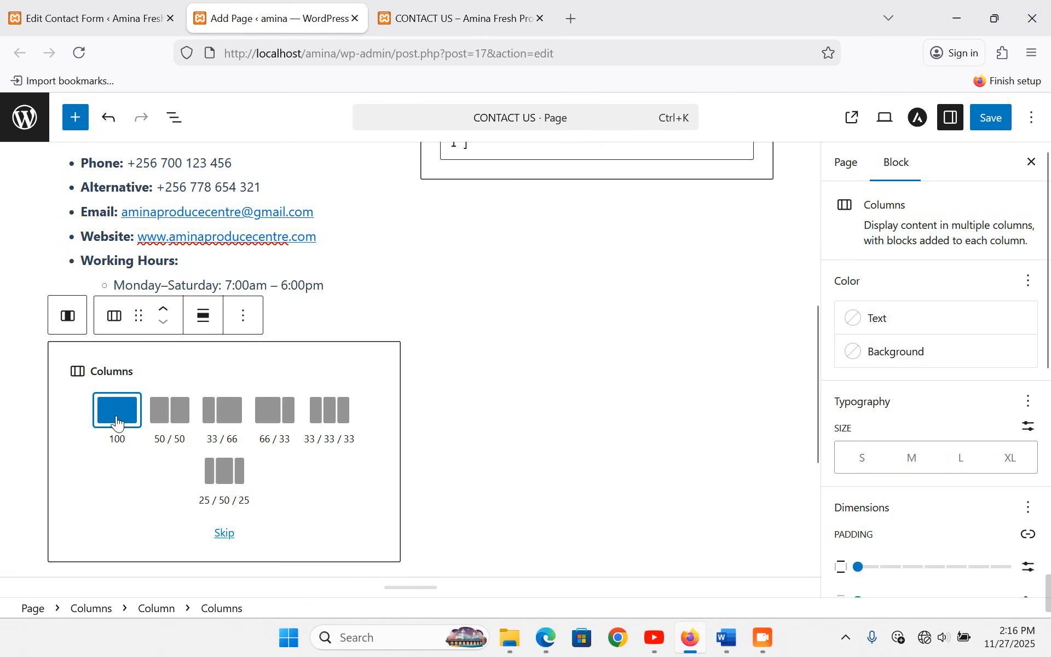
pyautogui.click(116, 416)
pyautogui.click(229, 364)
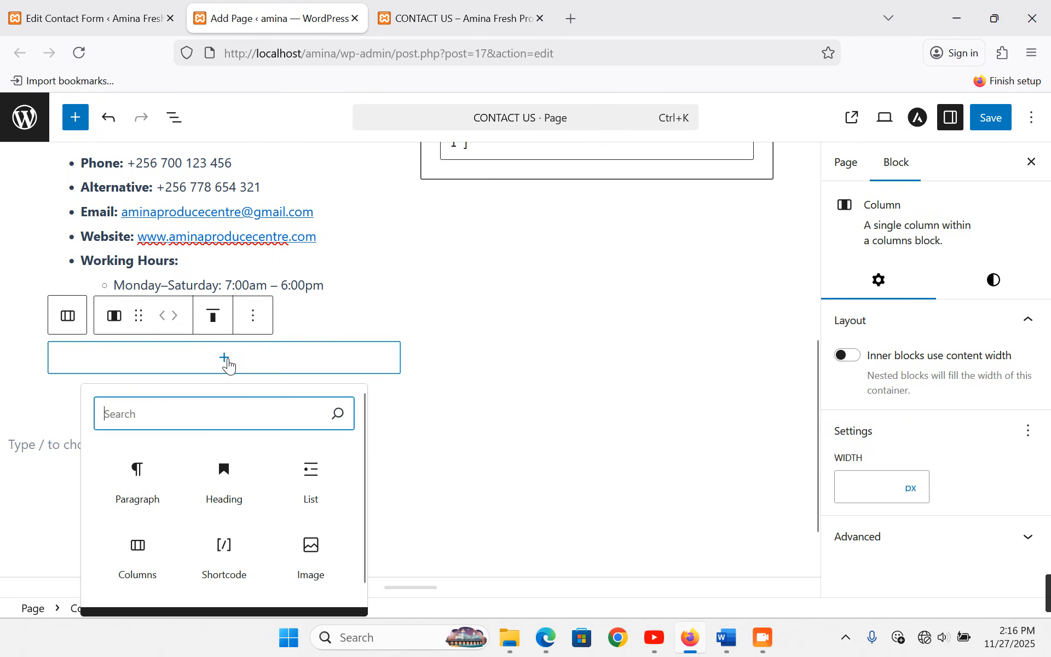
pyautogui.click(132, 465)
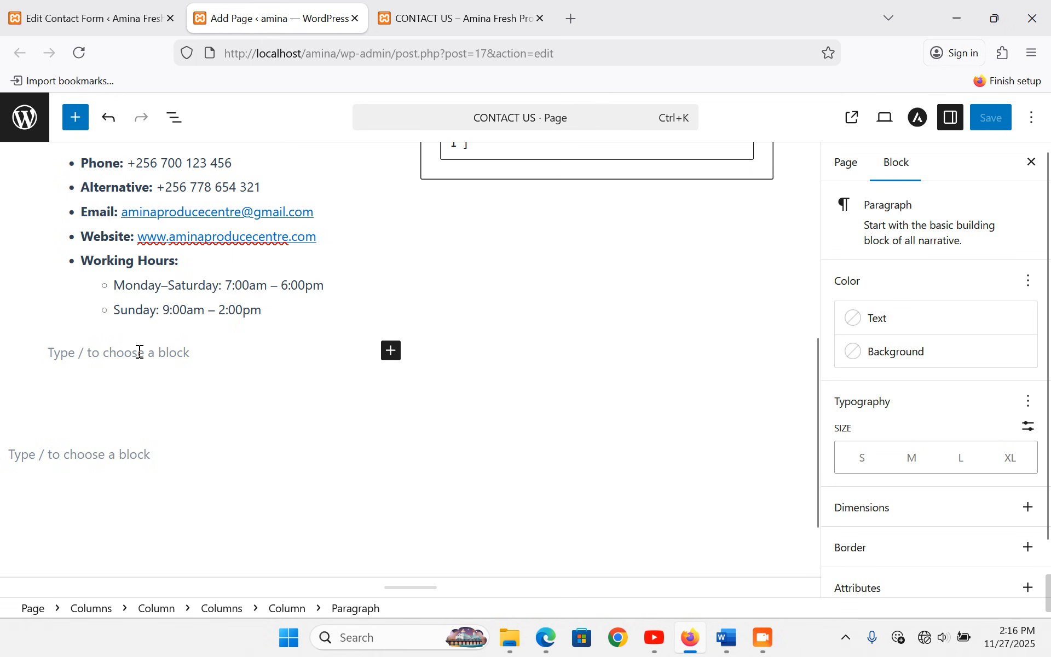
pyautogui.hotkey('ctrl', 'v')
# - Give the thank-you column a green background colour and save the page
pyautogui.click(153, 414)
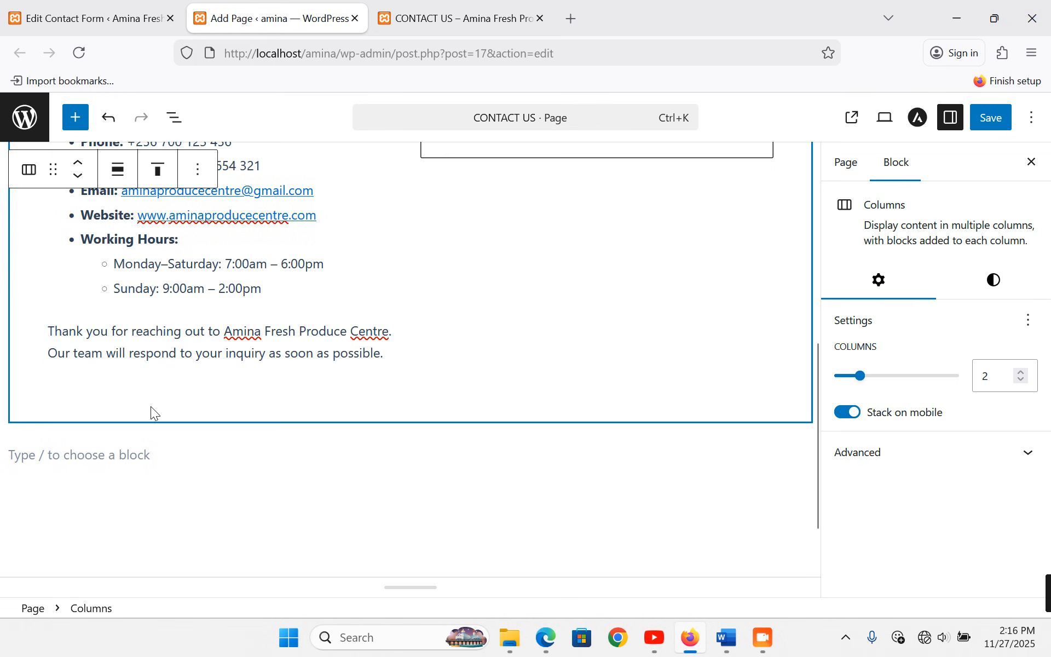
pyautogui.click(497, 480)
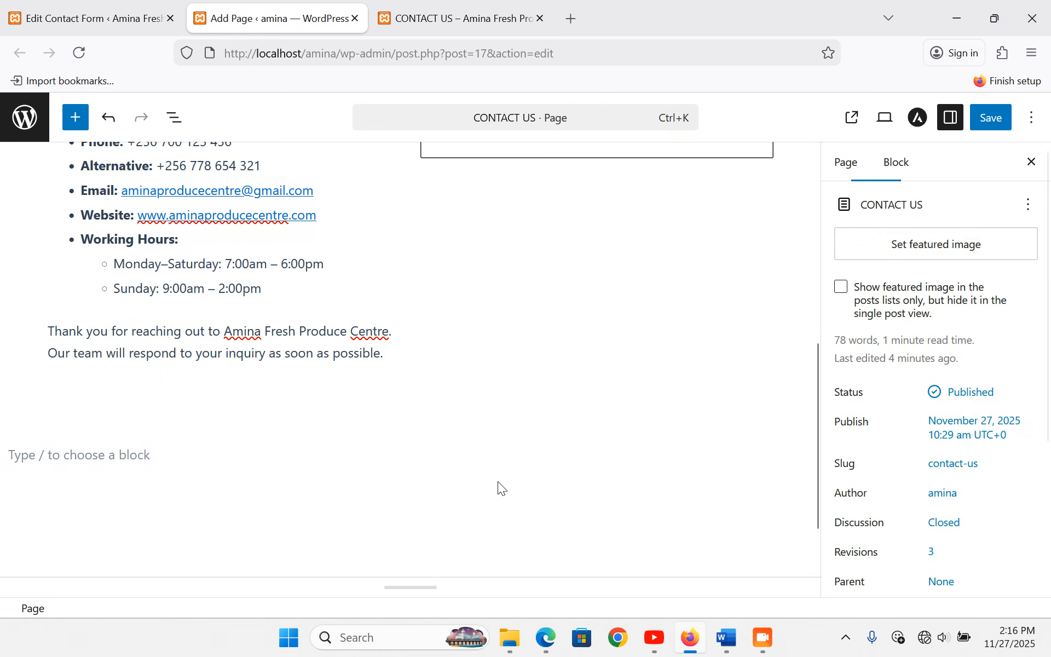
pyautogui.click(372, 375)
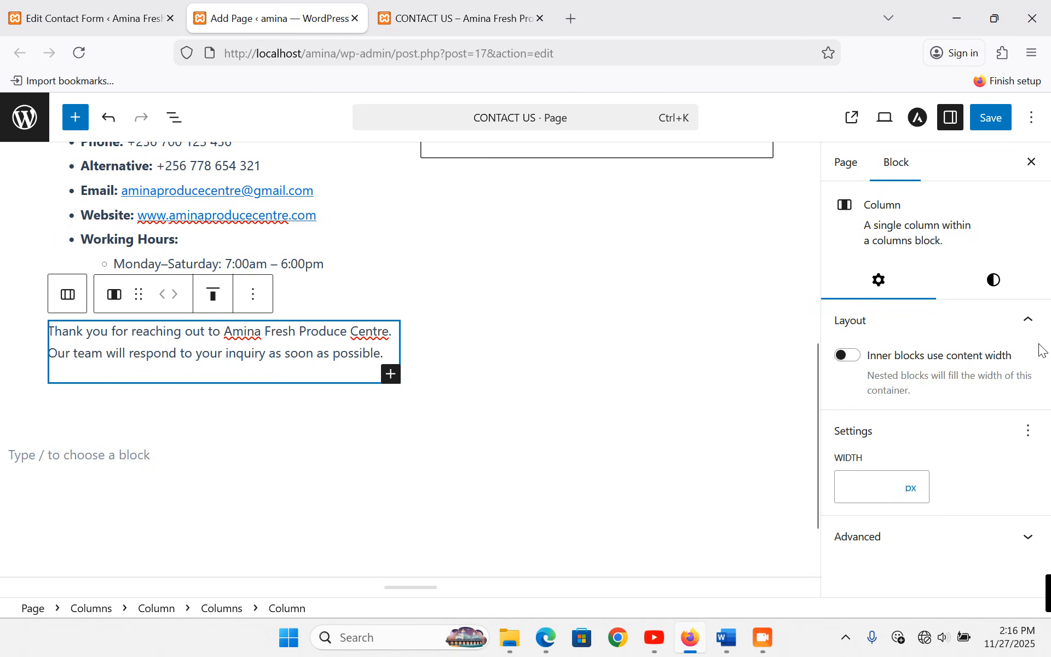
pyautogui.click(986, 286)
pyautogui.click(925, 398)
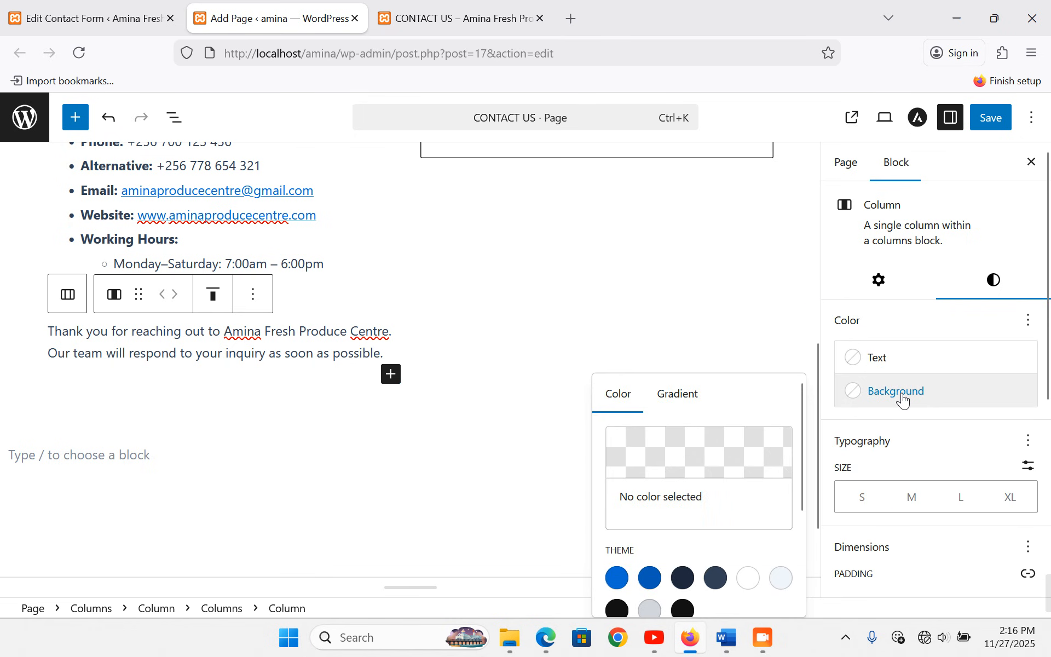
pyautogui.scroll(-1, 687, 382)
pyautogui.scroll(1, 696, 410)
pyautogui.scroll(-3, 687, 449)
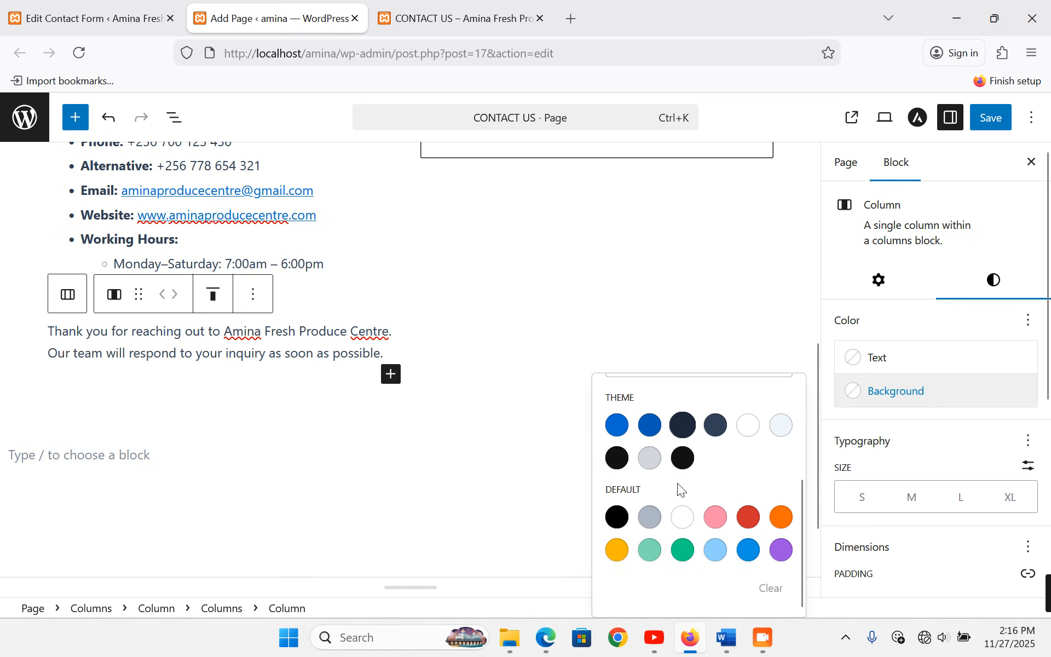
pyautogui.click(684, 552)
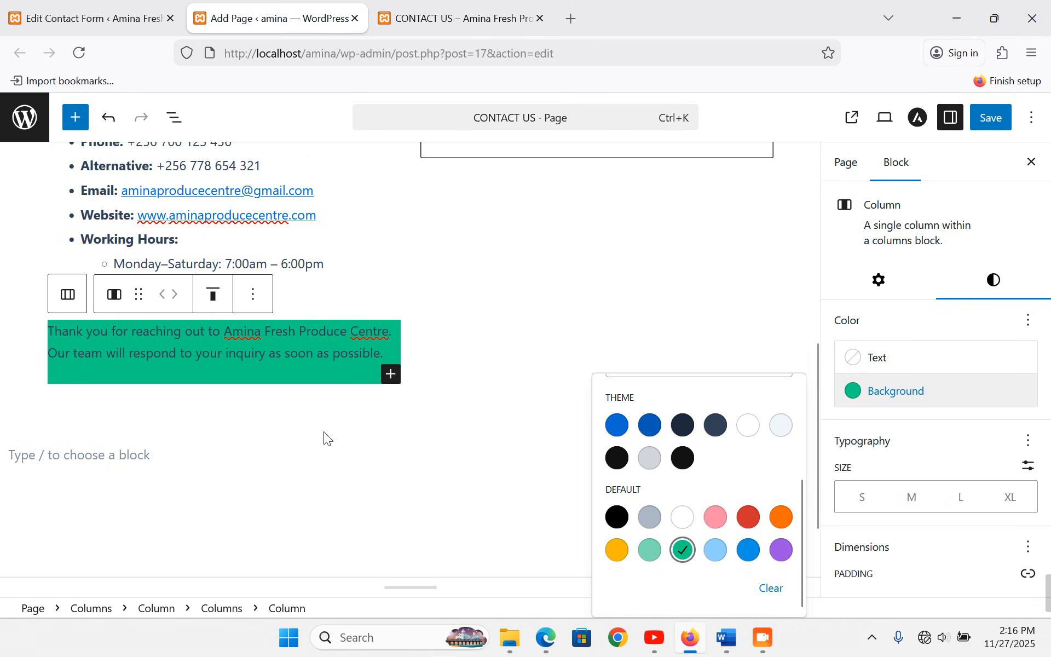
pyautogui.click(323, 432)
pyautogui.scroll(-2, 323, 432)
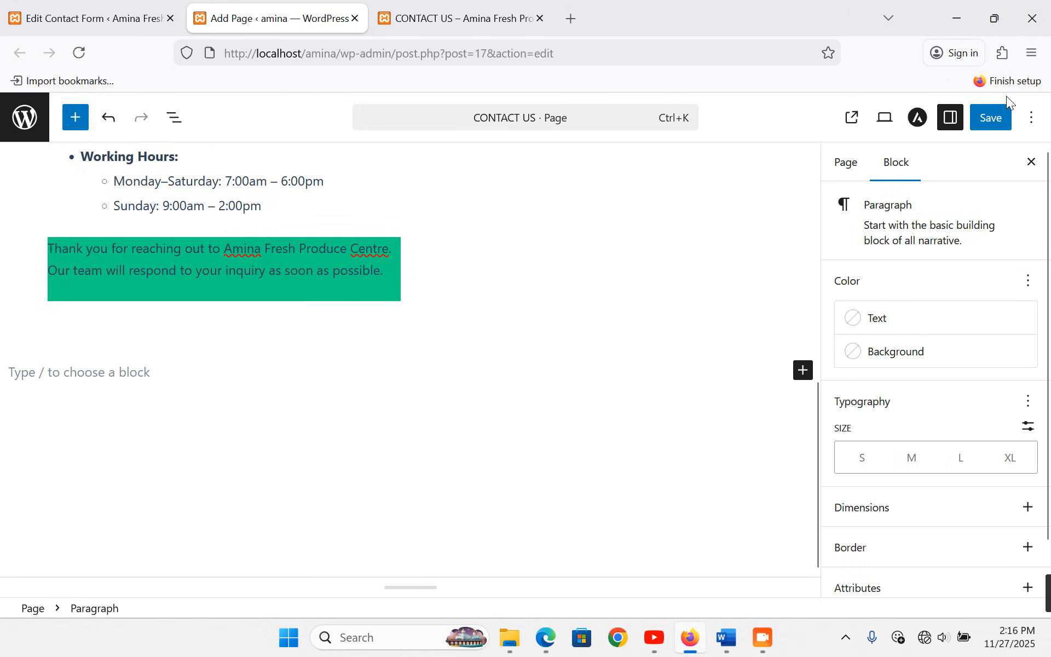
pyautogui.click(987, 121)
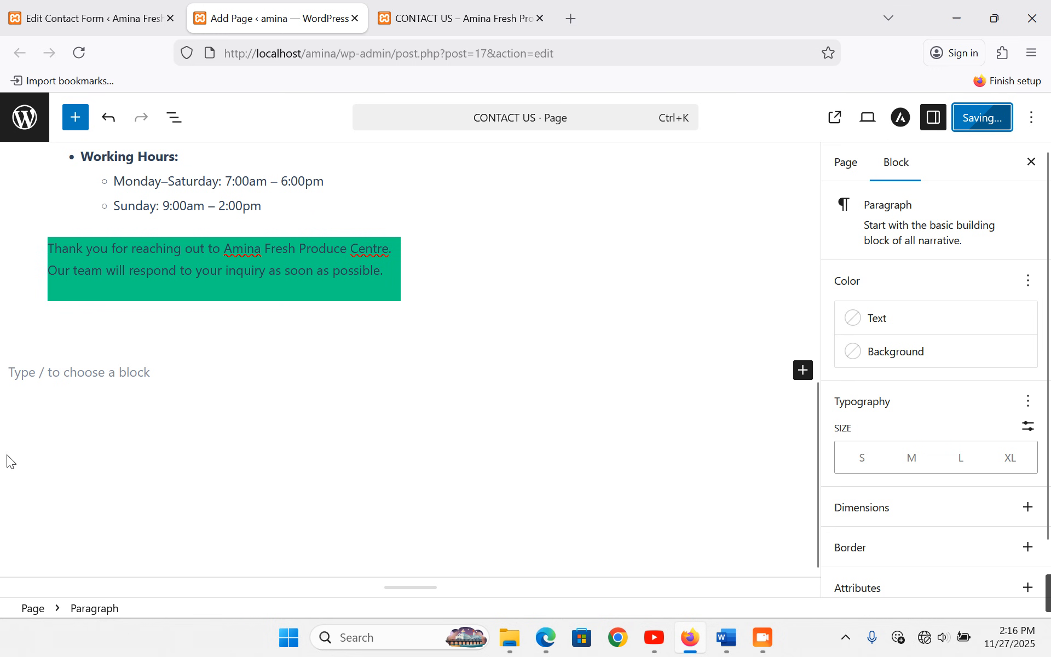
# - Reload the live Contact Us page to check the green thank-you message, then view the home page
pyautogui.click(439, 4)
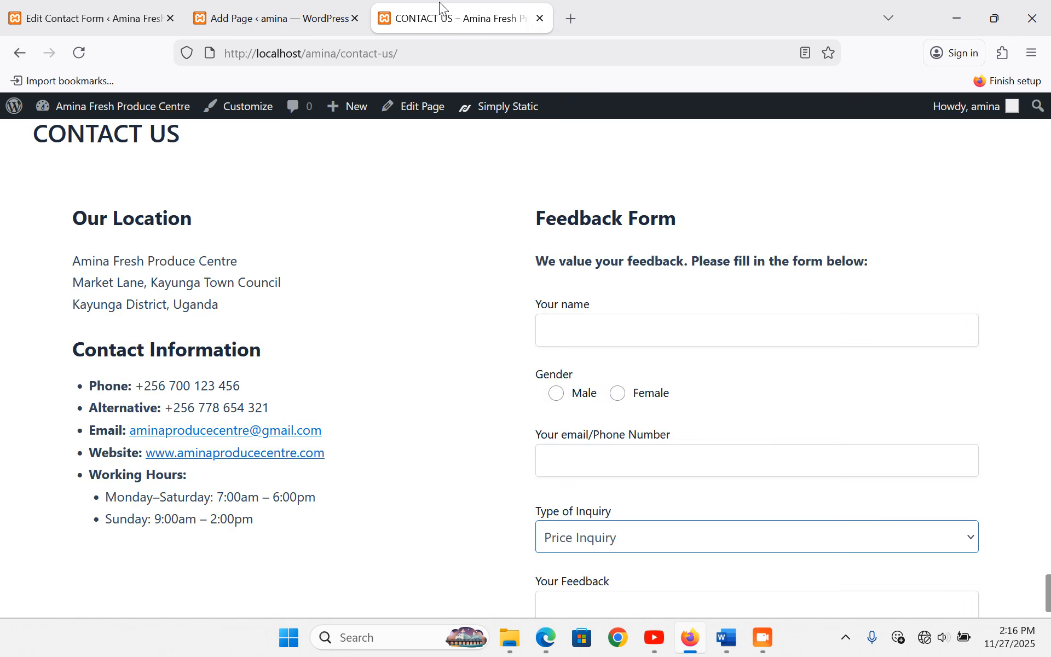
pyautogui.scroll(2, 966, 247)
pyautogui.click(973, 159)
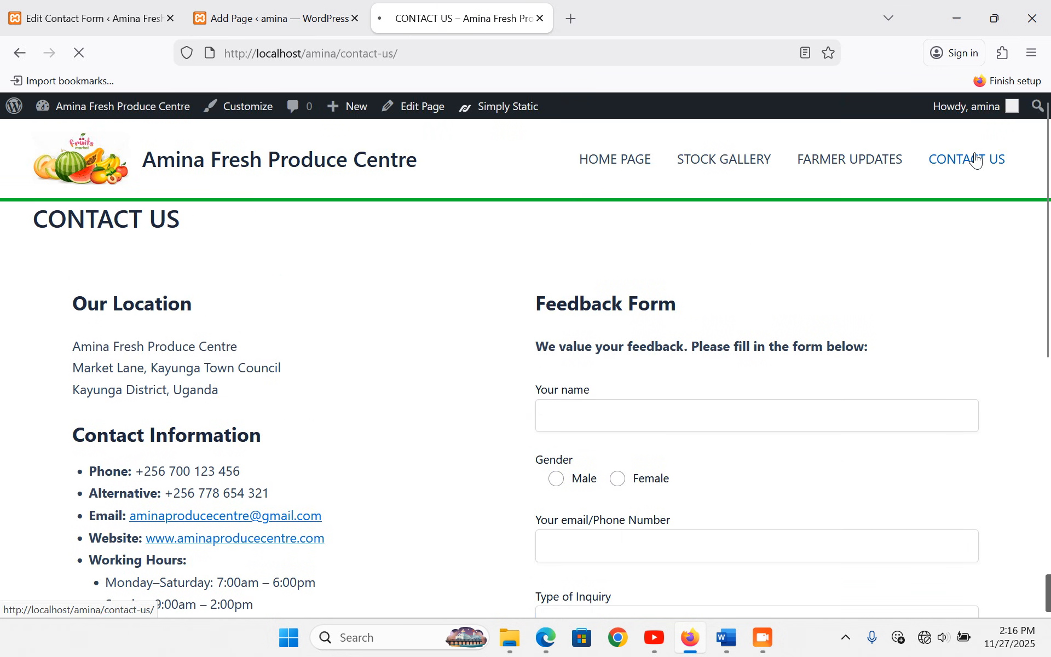
pyautogui.scroll(-7, 459, 378)
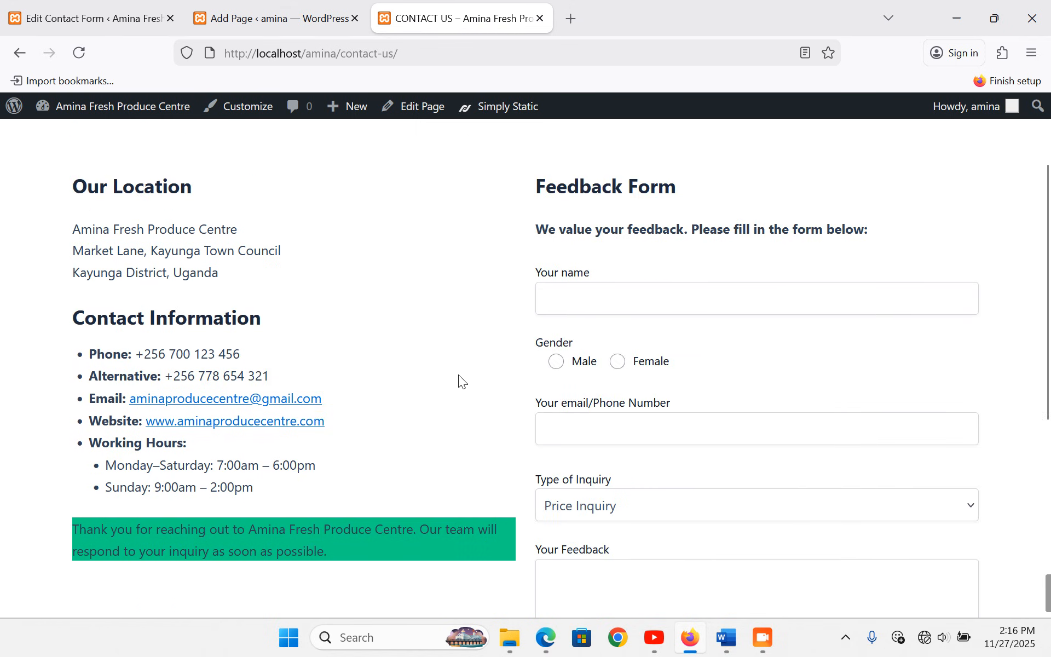
pyautogui.scroll(8, 460, 374)
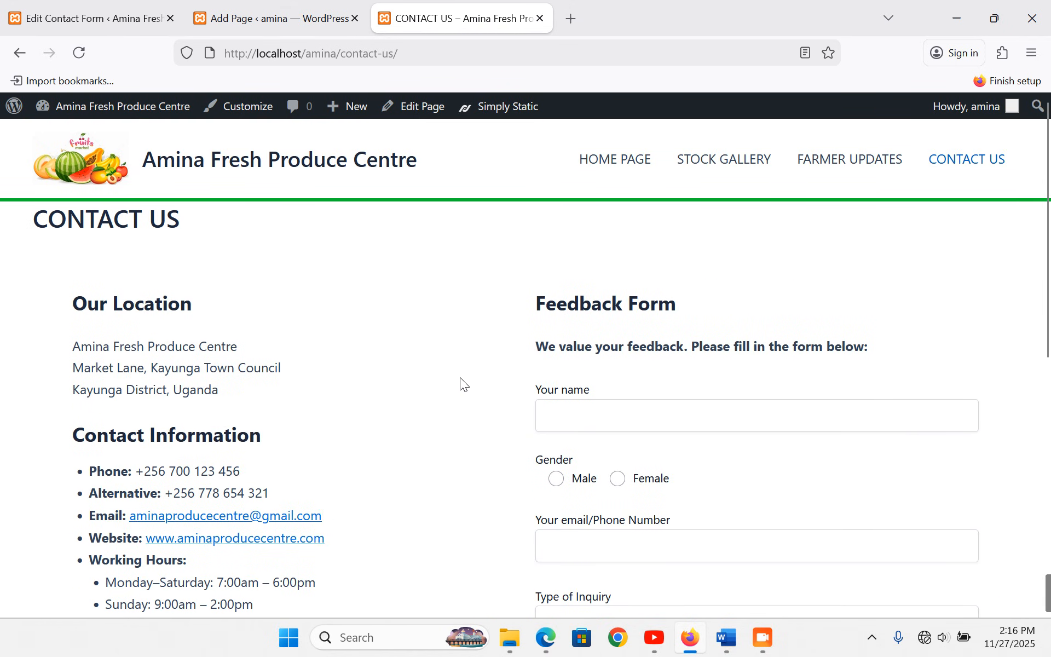
pyautogui.click(639, 169)
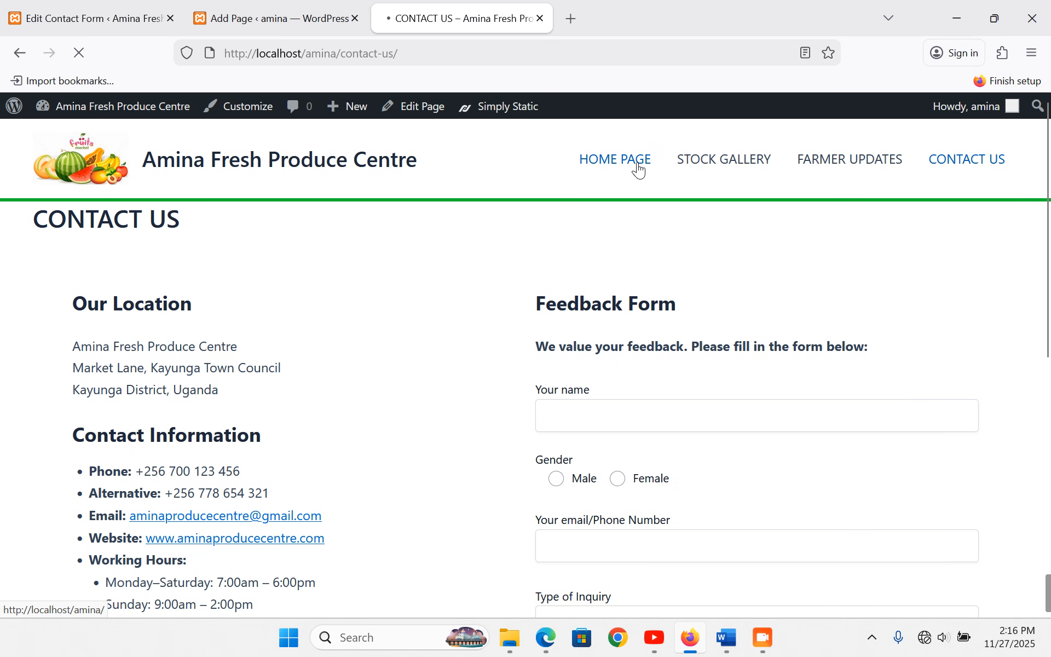
pyautogui.scroll(-10, 655, 248)
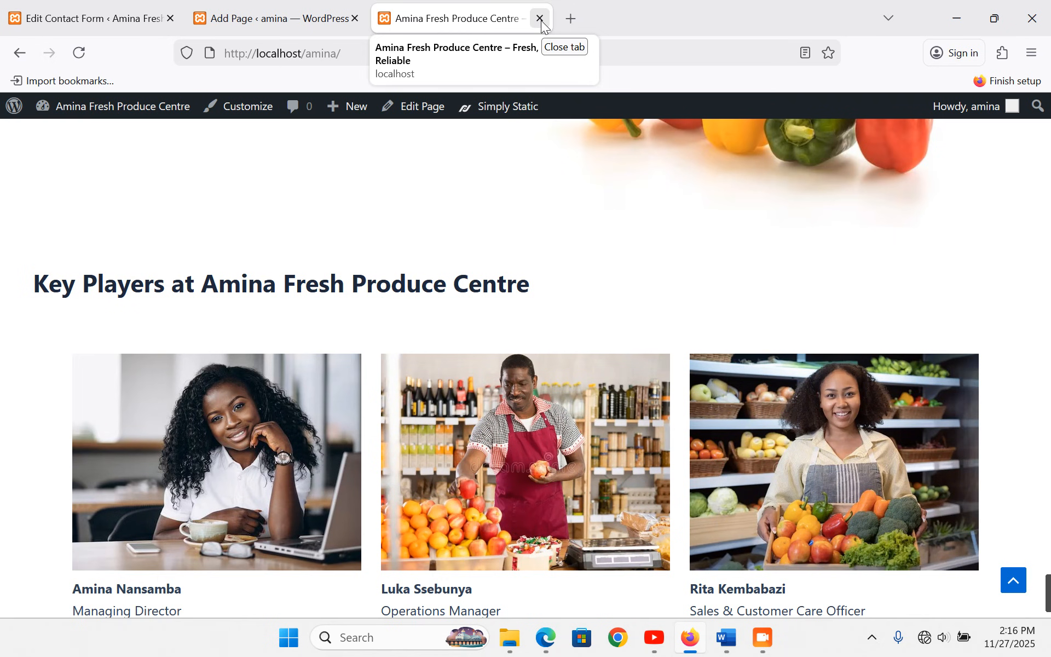
pyautogui.scroll(-8, 532, 287)
pyautogui.scroll(4, 531, 288)
pyautogui.scroll(10, 531, 288)
# - Close the page editor and site preview tabs and dismiss the Firefox setup prompt
pyautogui.click(354, 20)
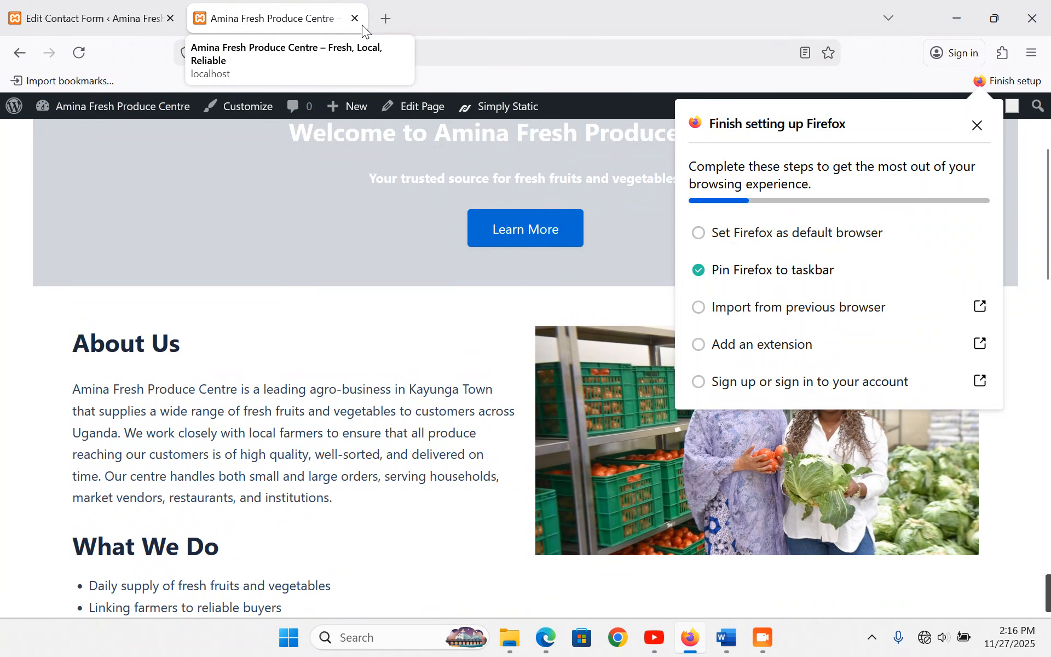
pyautogui.click(358, 22)
pyautogui.click(978, 126)
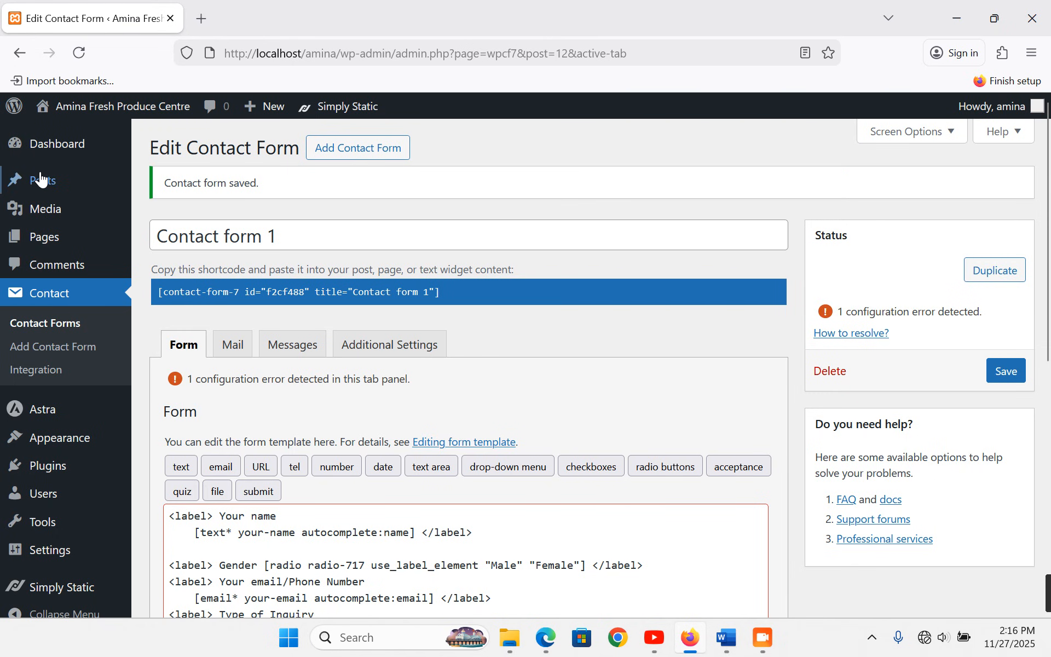
# - Go to the WordPress admin Dashboard and scroll down its page
pyautogui.click(57, 147)
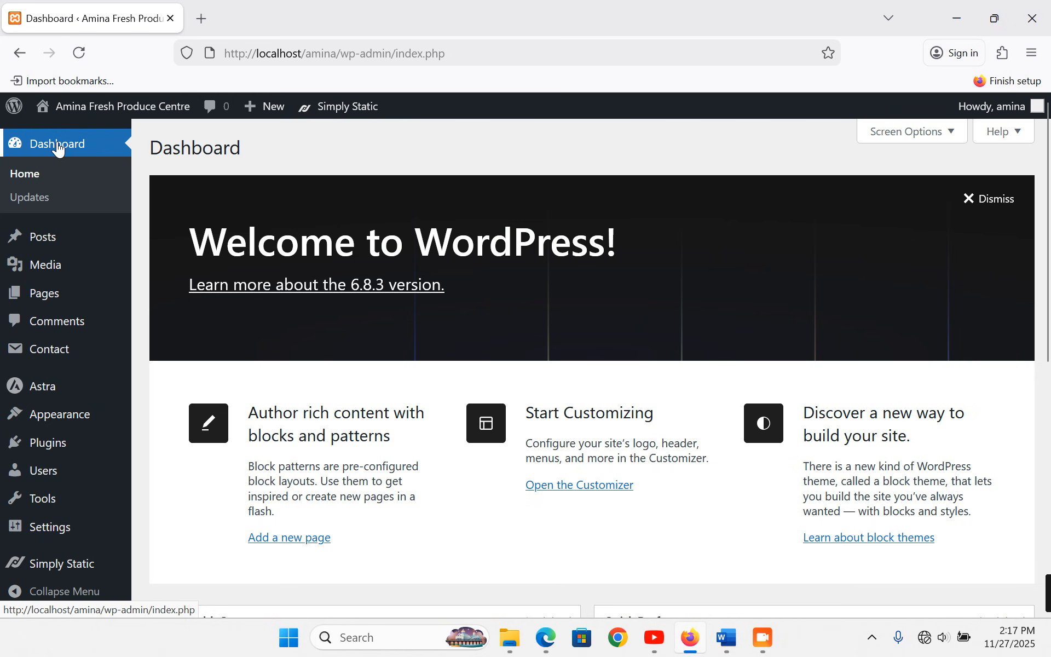
pyautogui.scroll(-3, 192, 494)
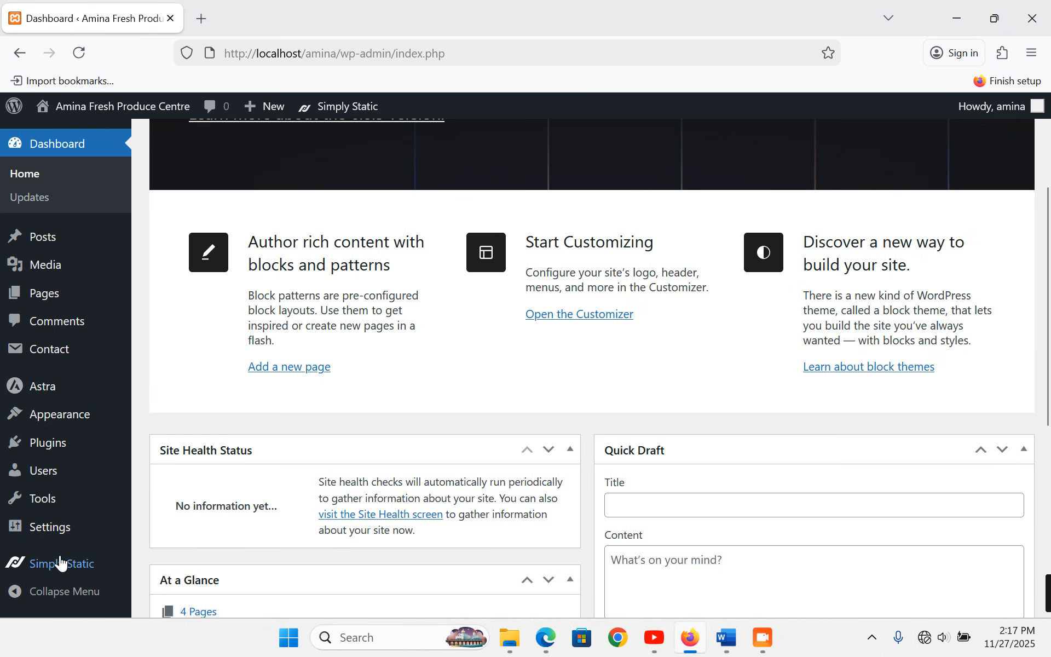
# - In Simply Static Settings, set Replacing URLs to Offline Usage and save the settings
pyautogui.moveTo(100, 565)
pyautogui.click(171, 524)
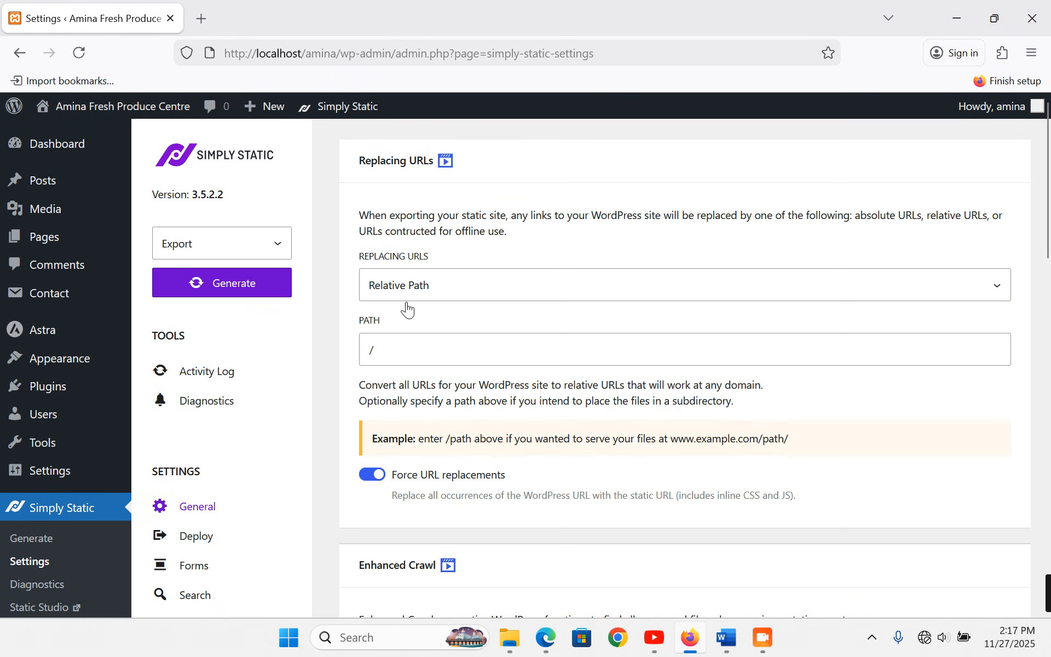
pyautogui.click(413, 293)
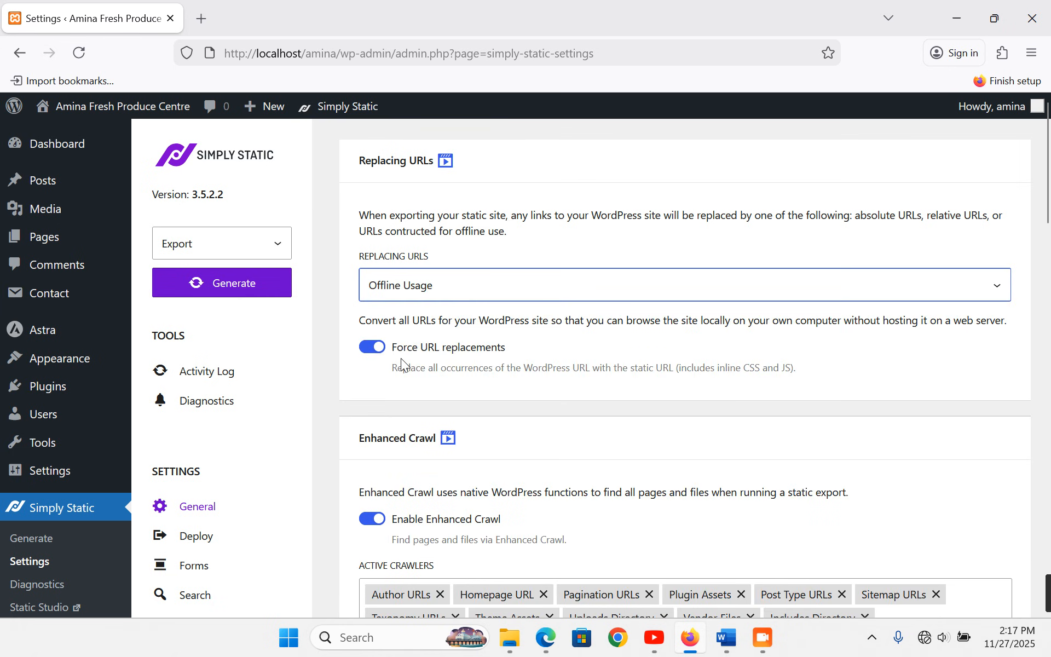
pyautogui.scroll(-15, 402, 362)
pyautogui.scroll(-3, 404, 367)
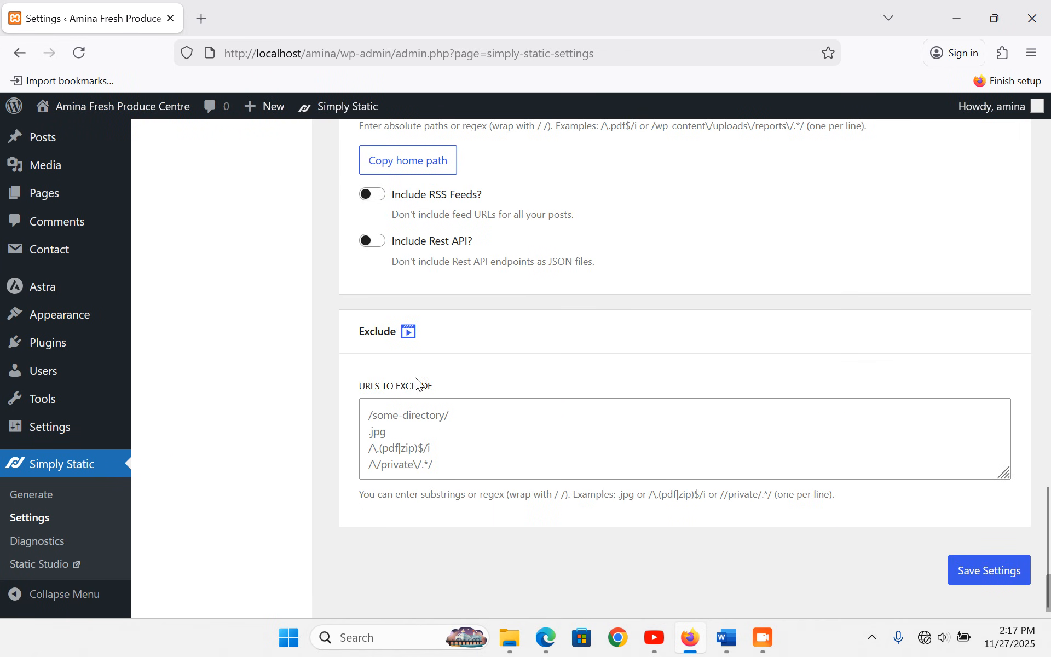
pyautogui.click(987, 569)
# - Return to the Dashboard, reload it, and head for Simply Static's Generate page in the sidebar
pyautogui.scroll(10, 143, 349)
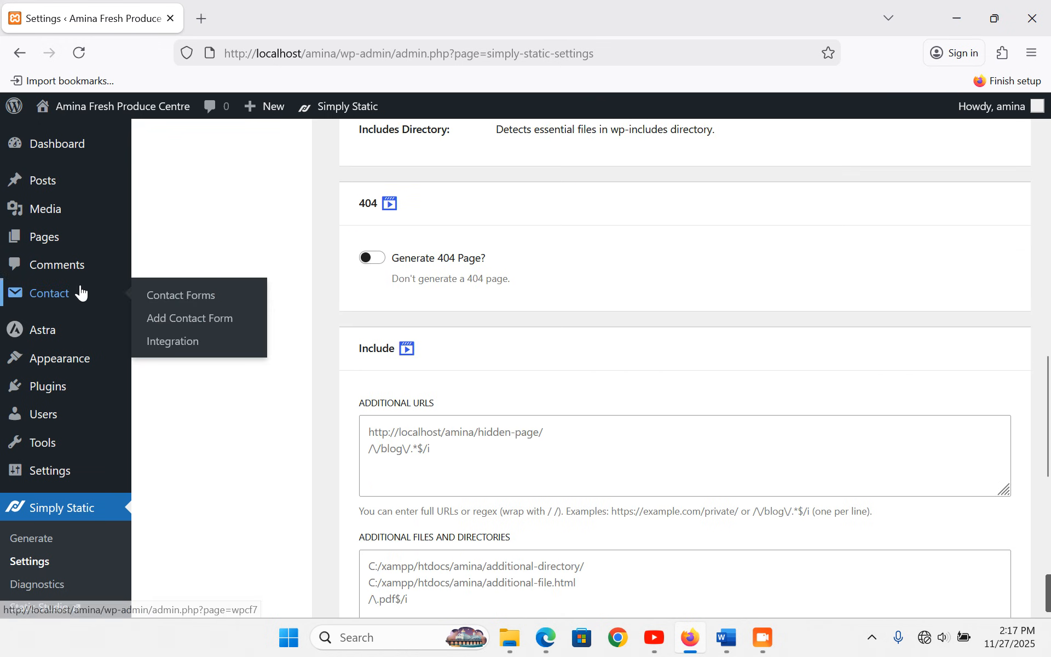
pyautogui.click(52, 150)
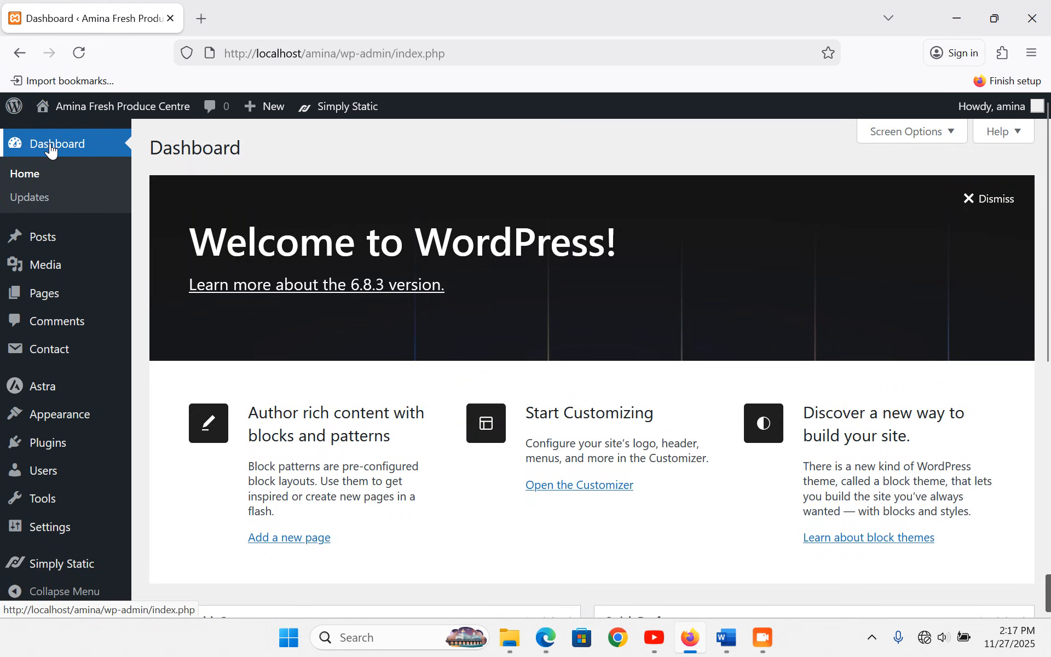
pyautogui.click(81, 60)
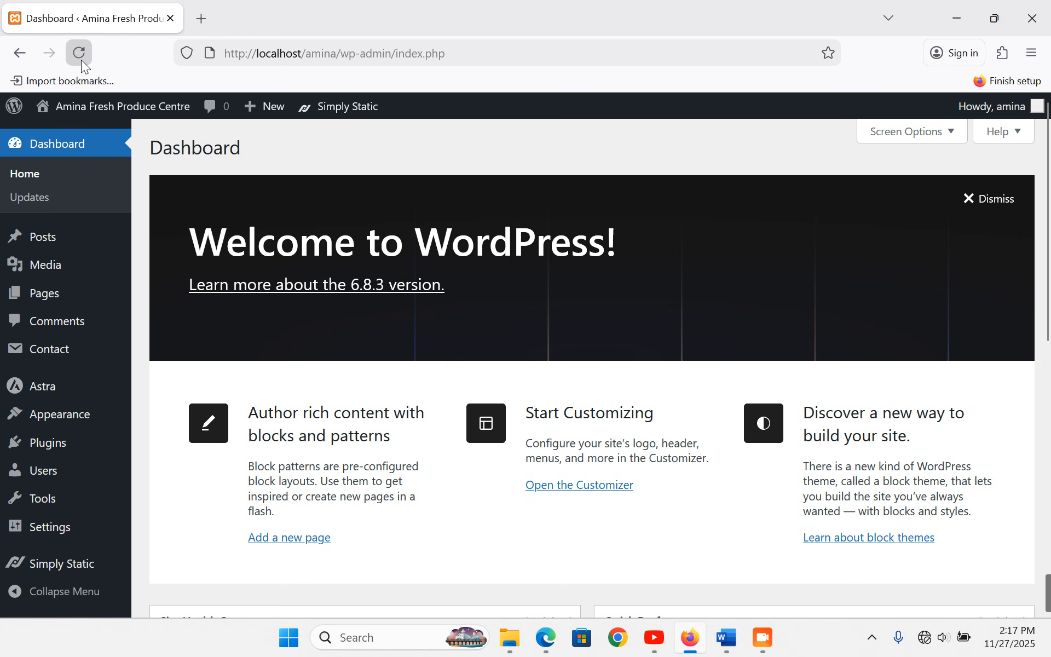
pyautogui.scroll(-5, 146, 278)
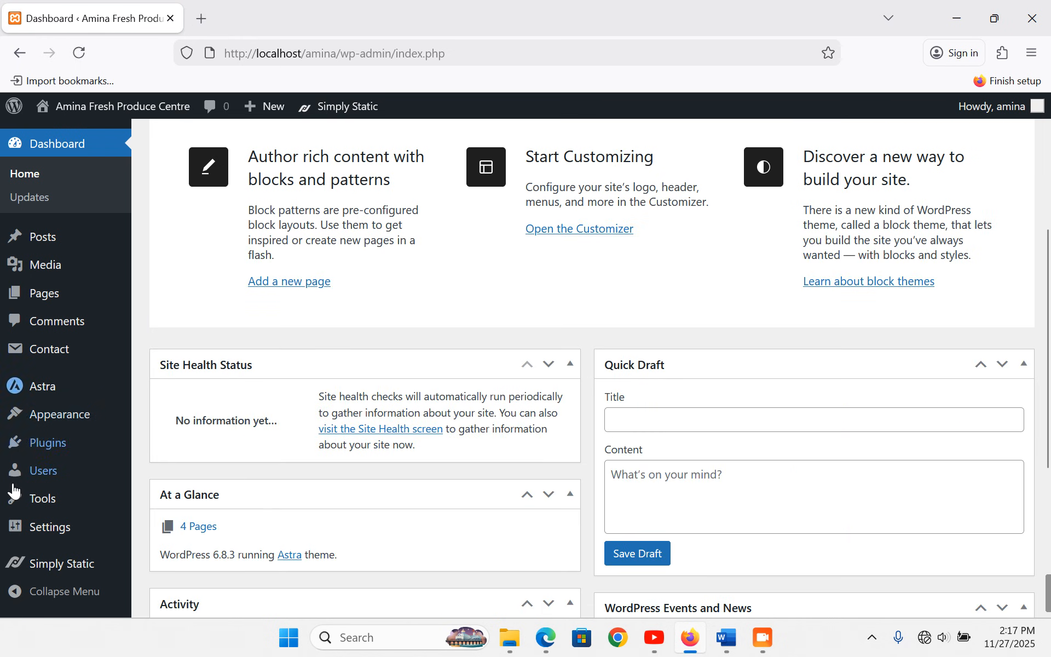
pyautogui.moveTo(41, 571)
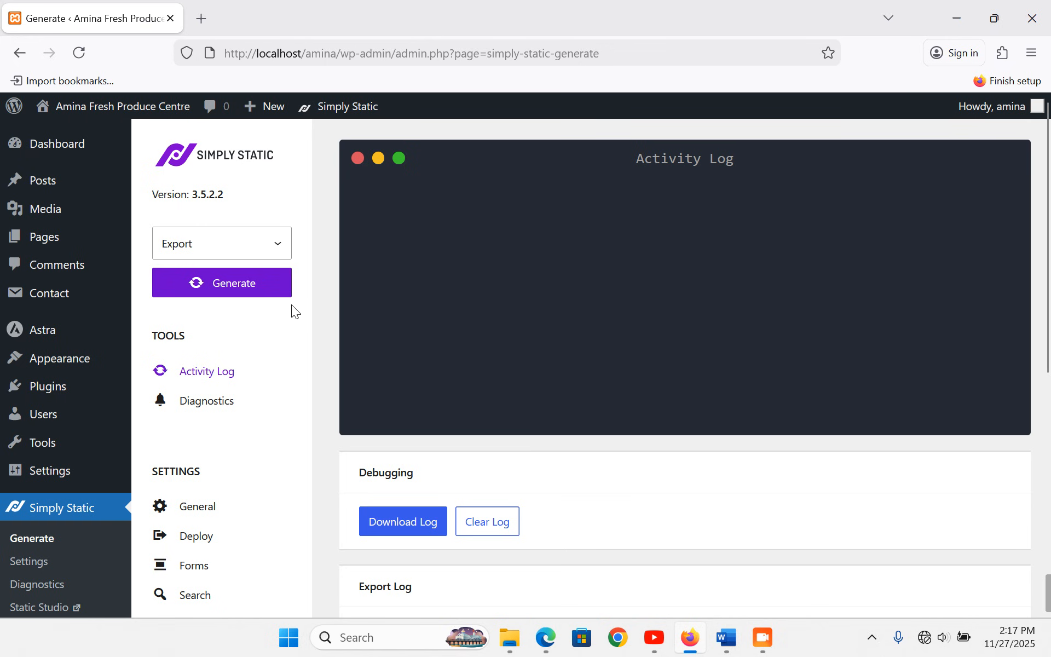
# - Generate the Simply Static export and download the resulting 11.81 MB ZIP archive
pyautogui.click(238, 294)
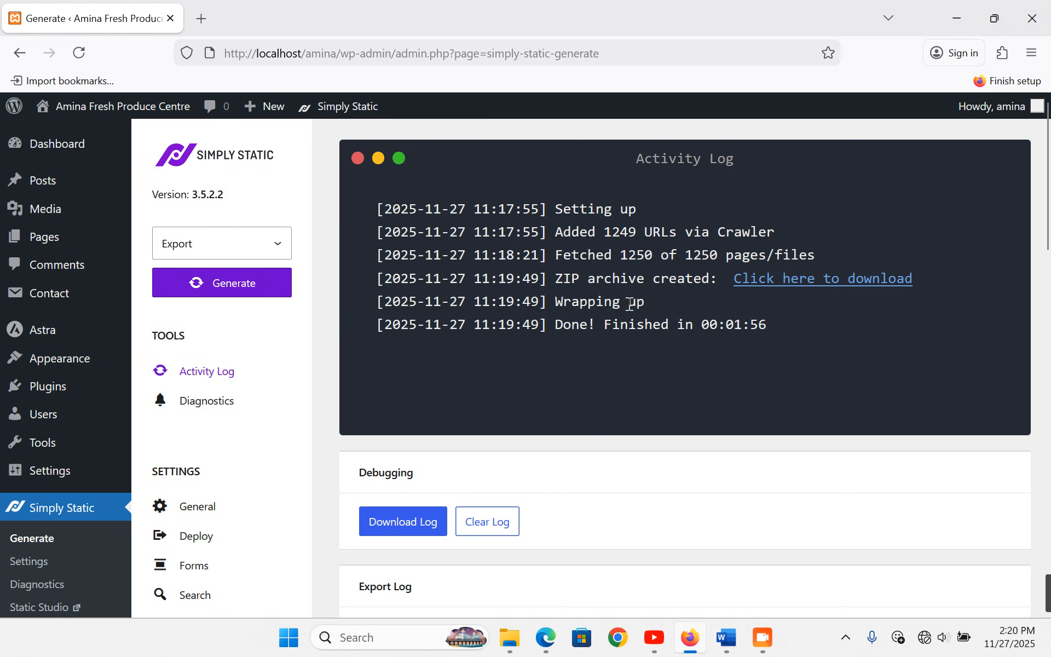
pyautogui.click(812, 290)
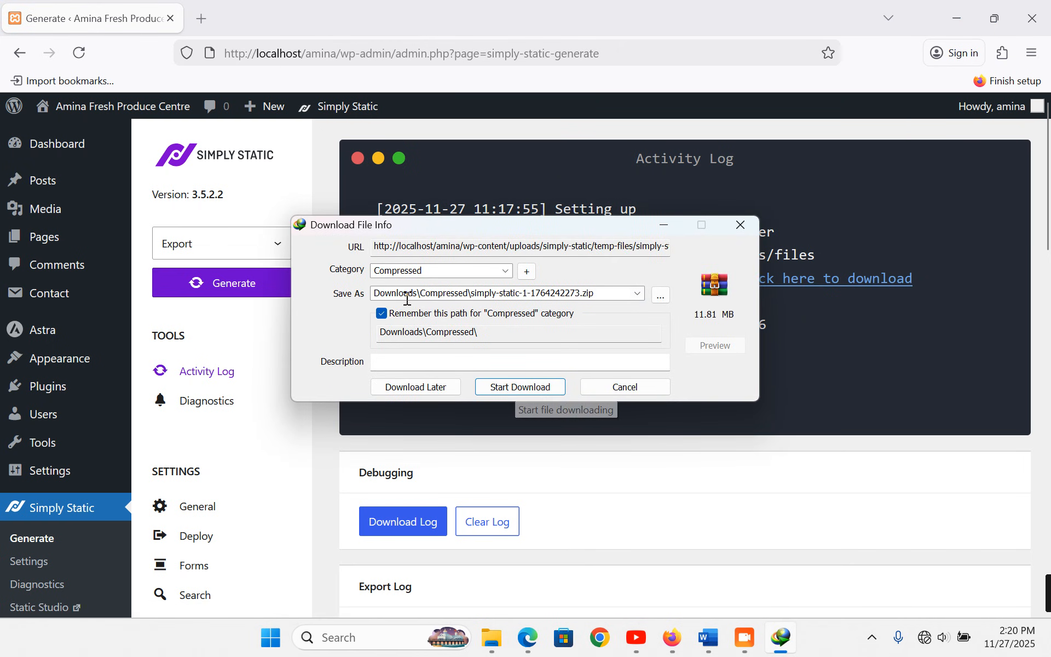
# - Save the 11.81 MB Simply Static ZIP with IDM and dismiss the follow-up dialogs
pyautogui.click(523, 387)
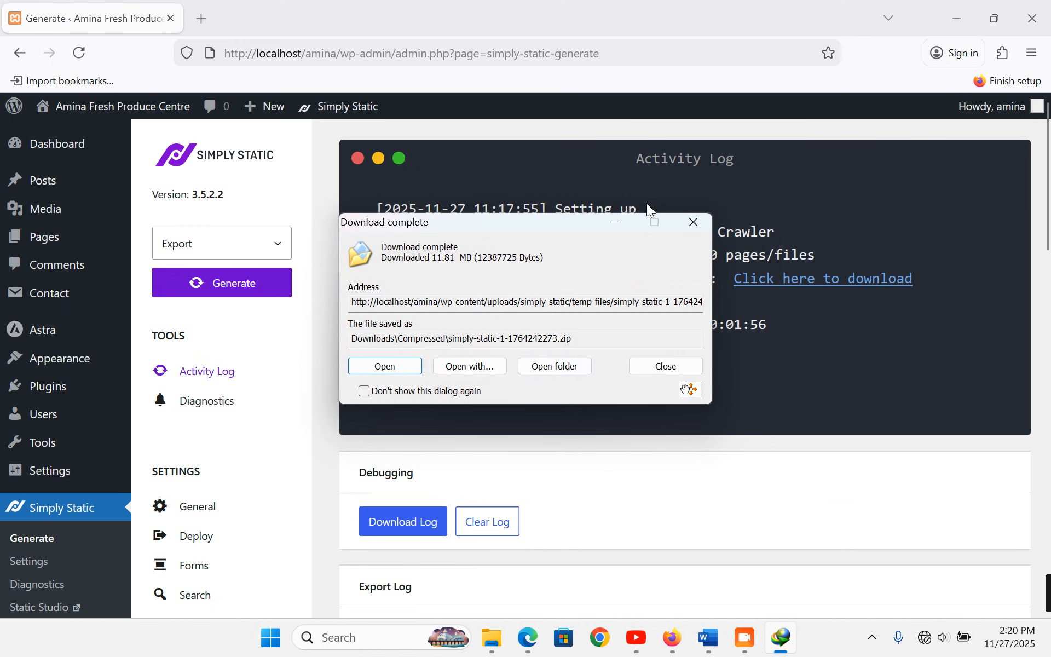
pyautogui.click(669, 370)
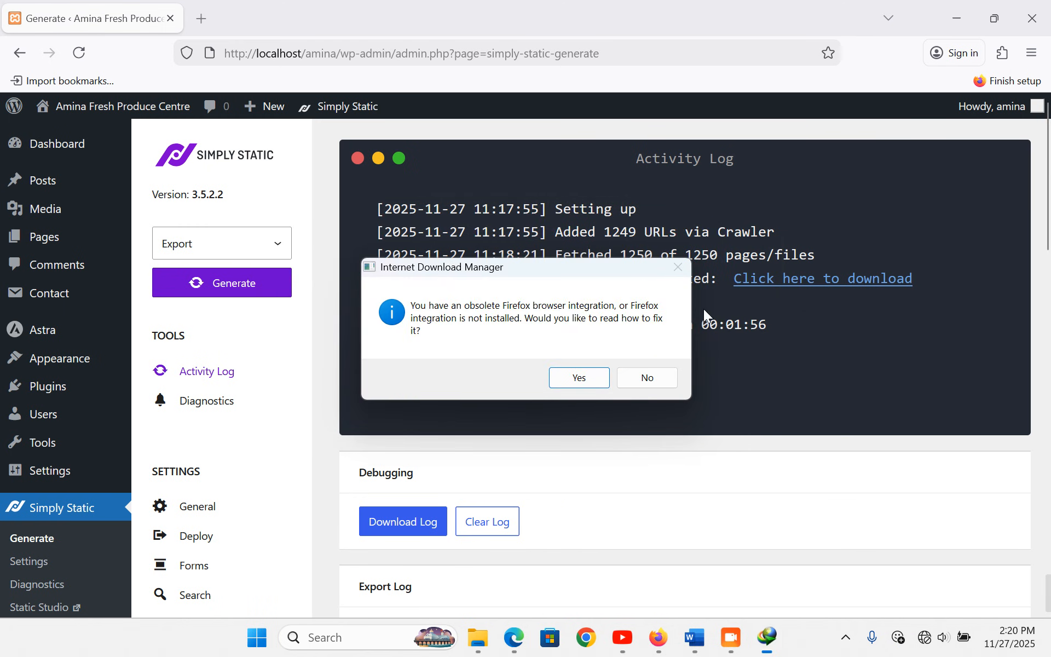
pyautogui.click(648, 378)
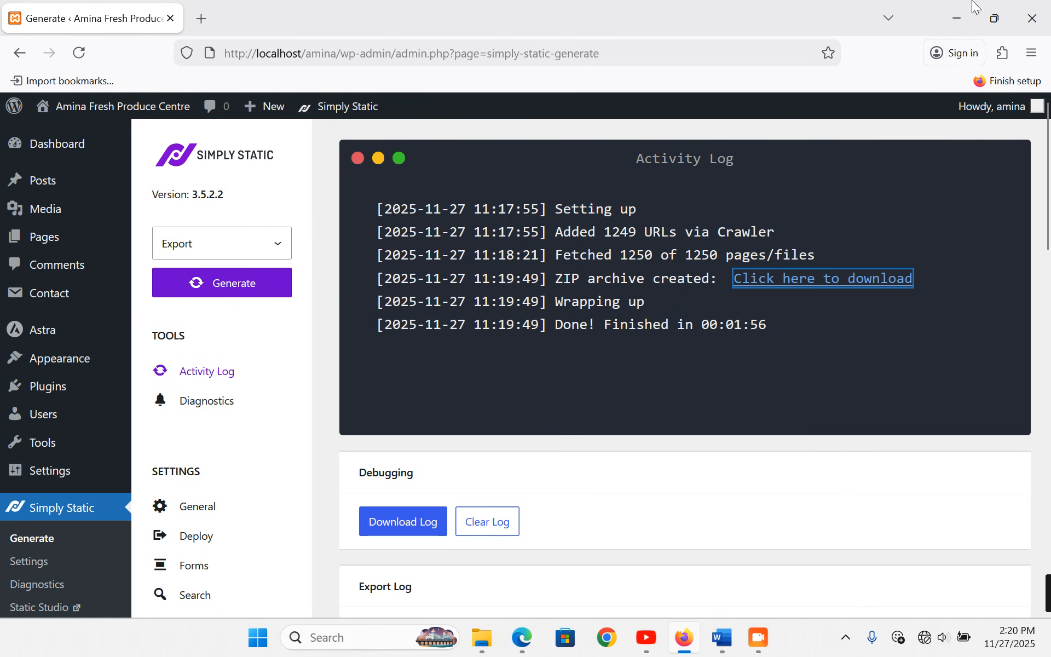
# - Minimise the Firefox, Word and Edge windows to reveal File Explorer
pyautogui.click(955, 17)
pyautogui.click(955, 15)
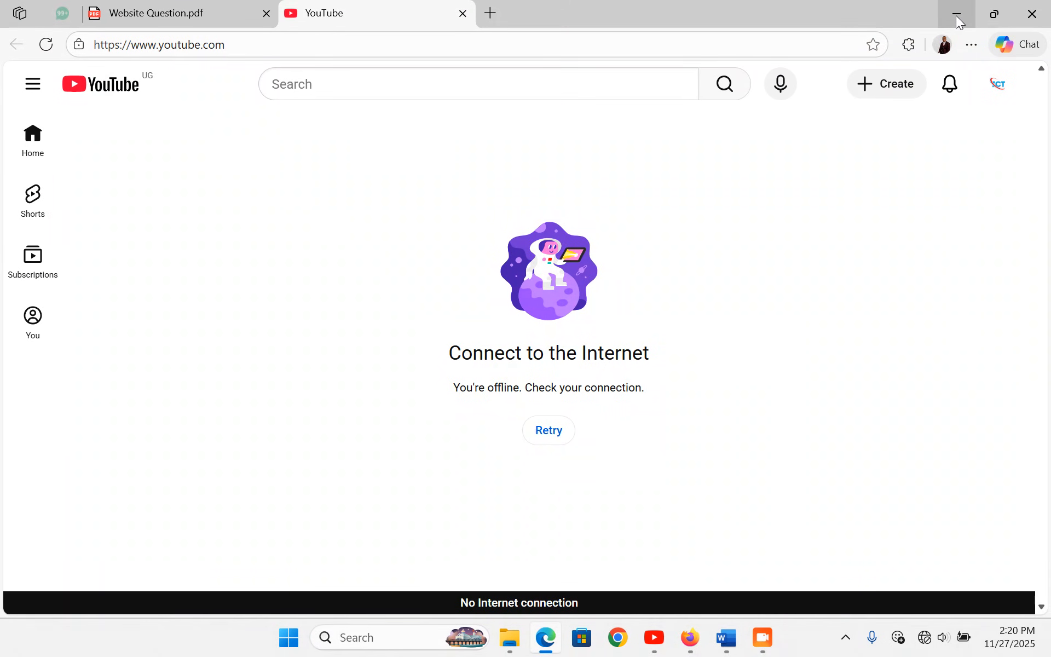
pyautogui.click(955, 14)
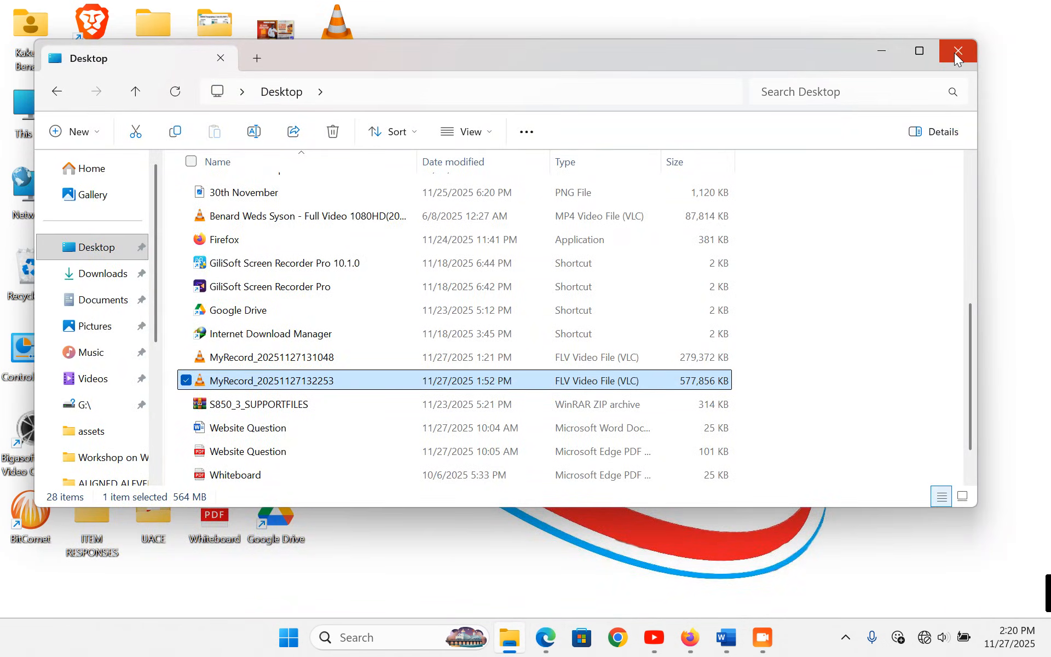
pyautogui.click(958, 50)
pyautogui.doubleClick(33, 122)
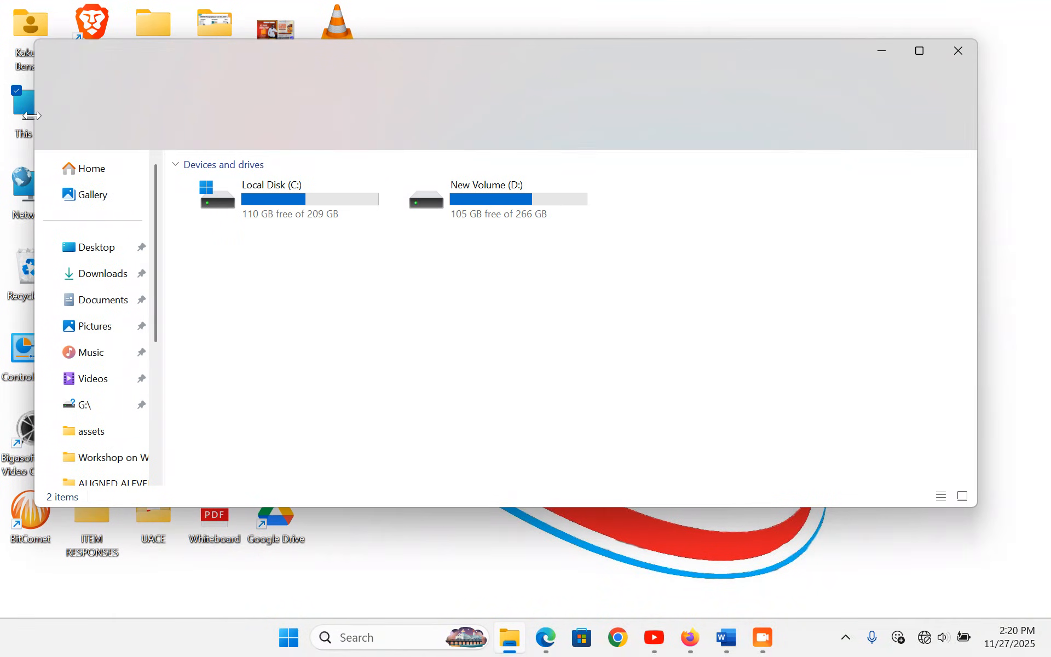
pyautogui.click(103, 278)
pyautogui.doubleClick(268, 211)
pyautogui.click(240, 214)
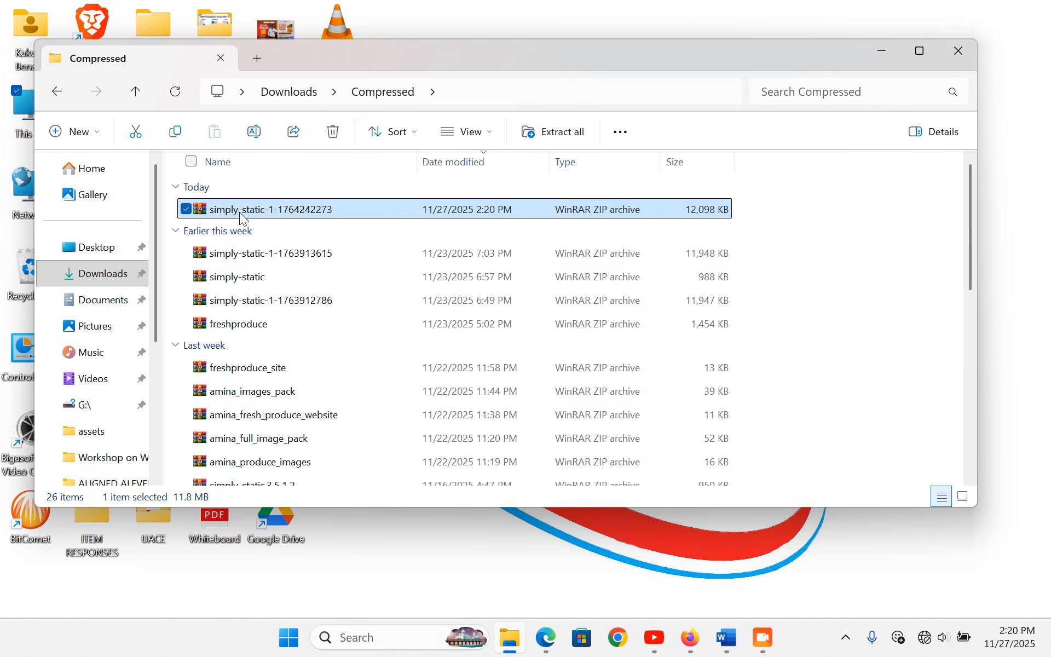
pyautogui.hotkey('ctrl', 'c')
pyautogui.click(960, 50)
# - Create a new desktop folder named with the student's name and number, and open it
pyautogui.rightClick(524, 204)
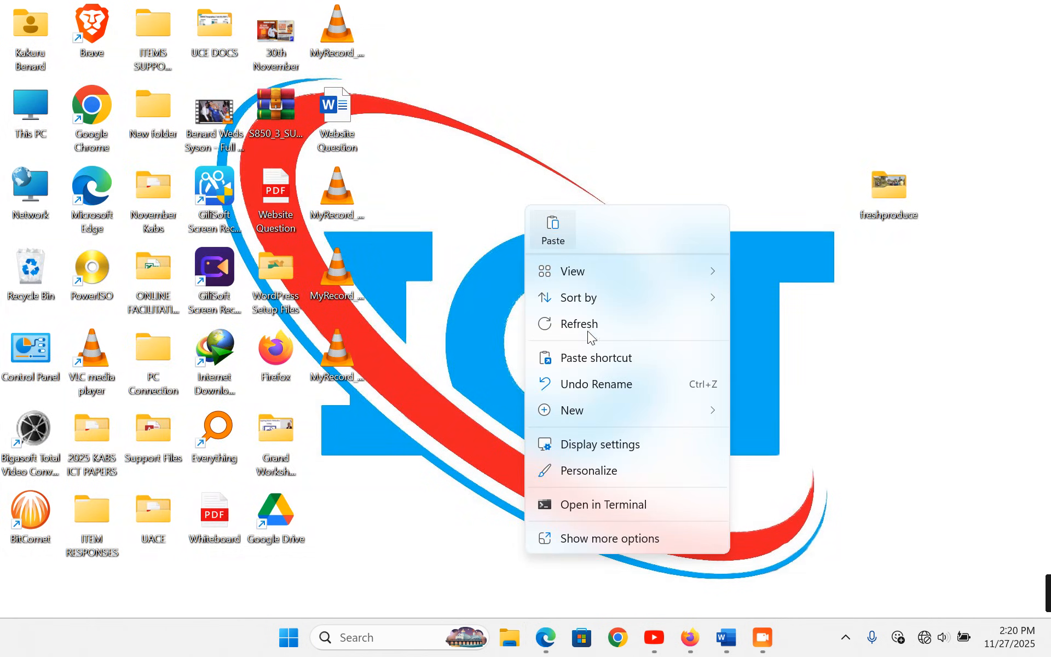
pyautogui.moveTo(632, 407)
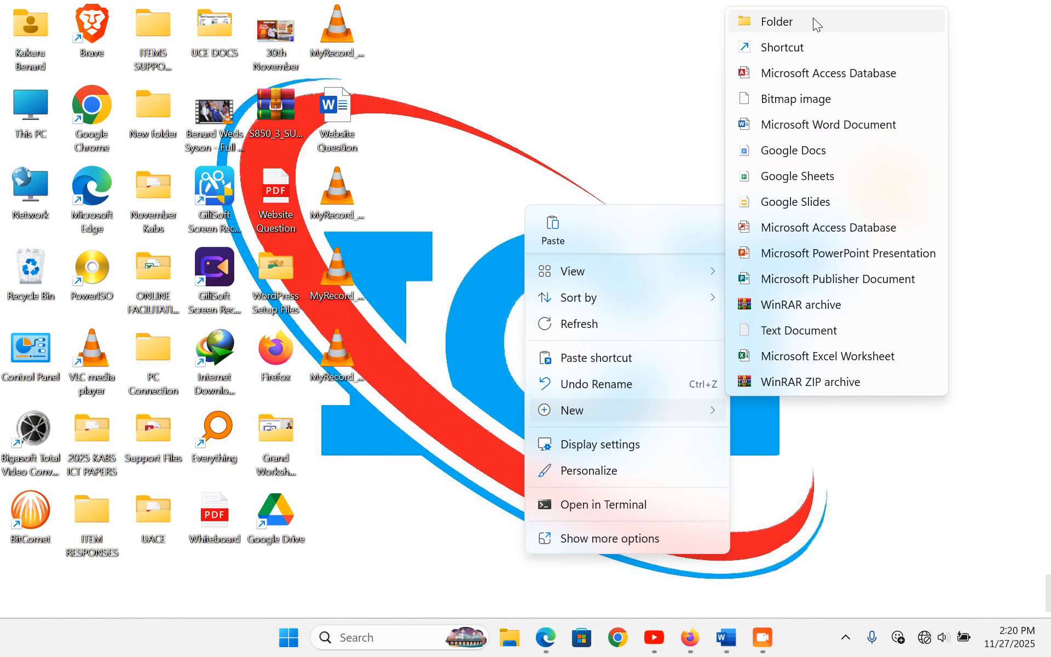
pyautogui.click(814, 19)
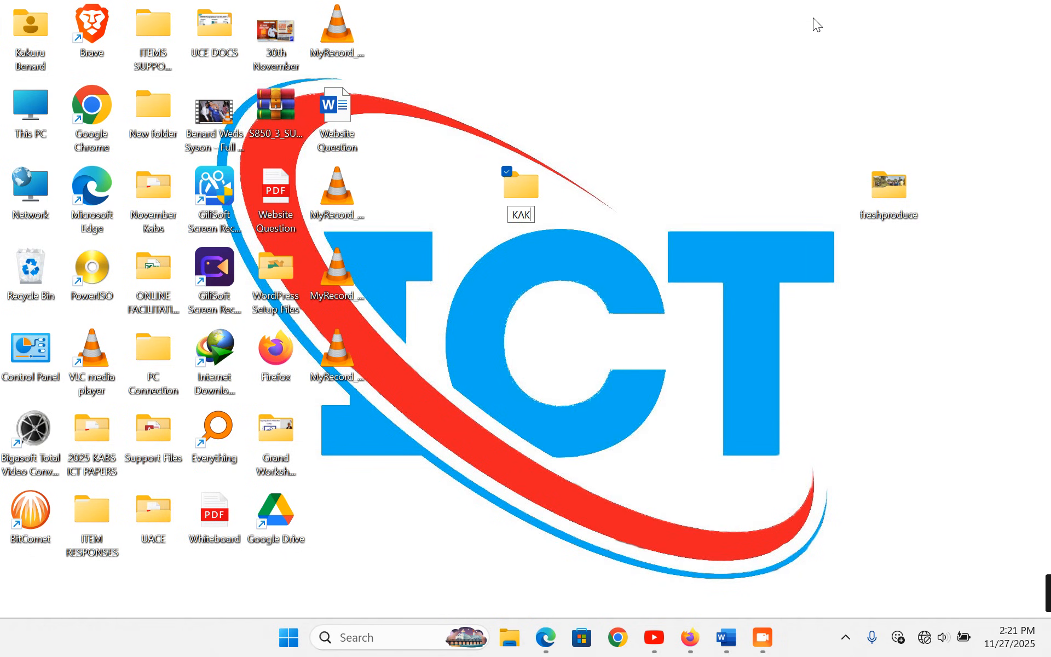
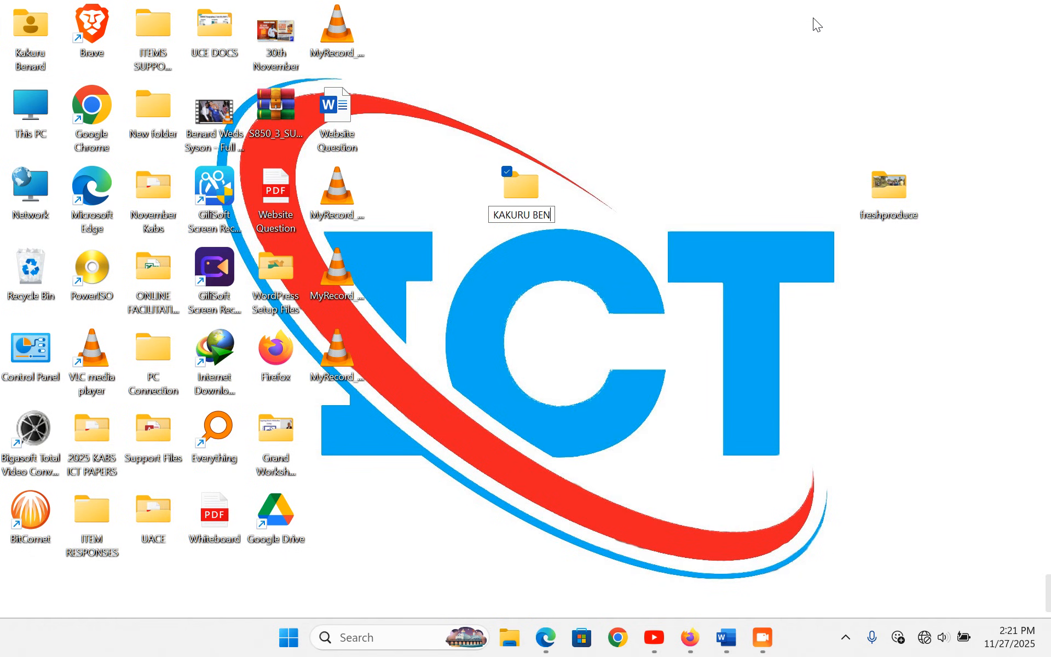
pyautogui.press('Return')
pyautogui.press('Return')
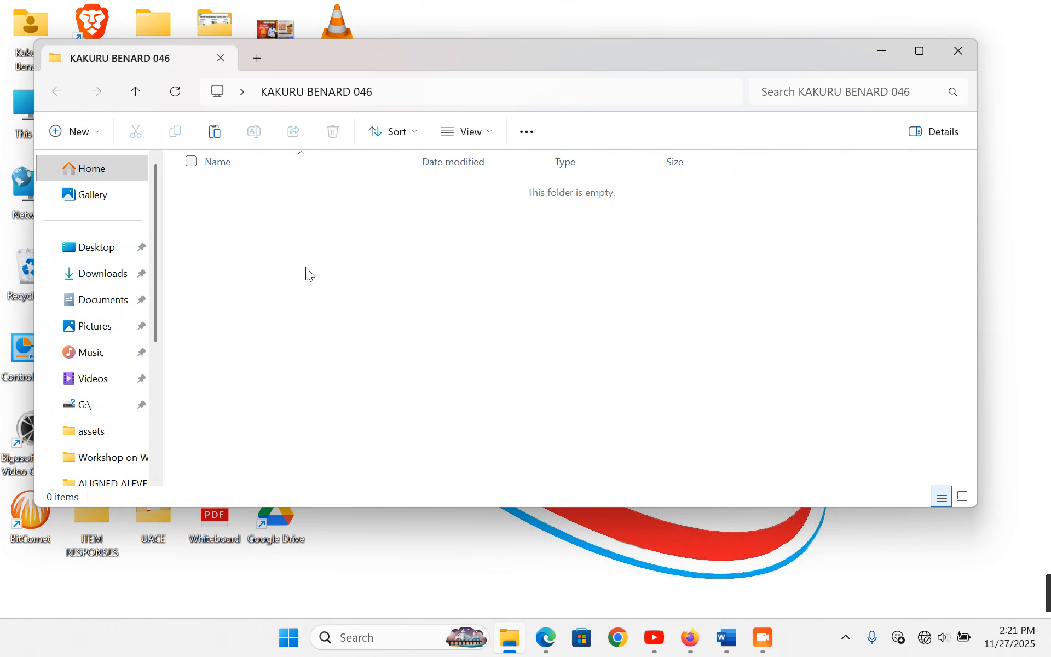
# - Create an ITEM 2 subfolder inside it and paste the export ZIP there
pyautogui.rightClick(308, 273)
pyautogui.moveTo(438, 452)
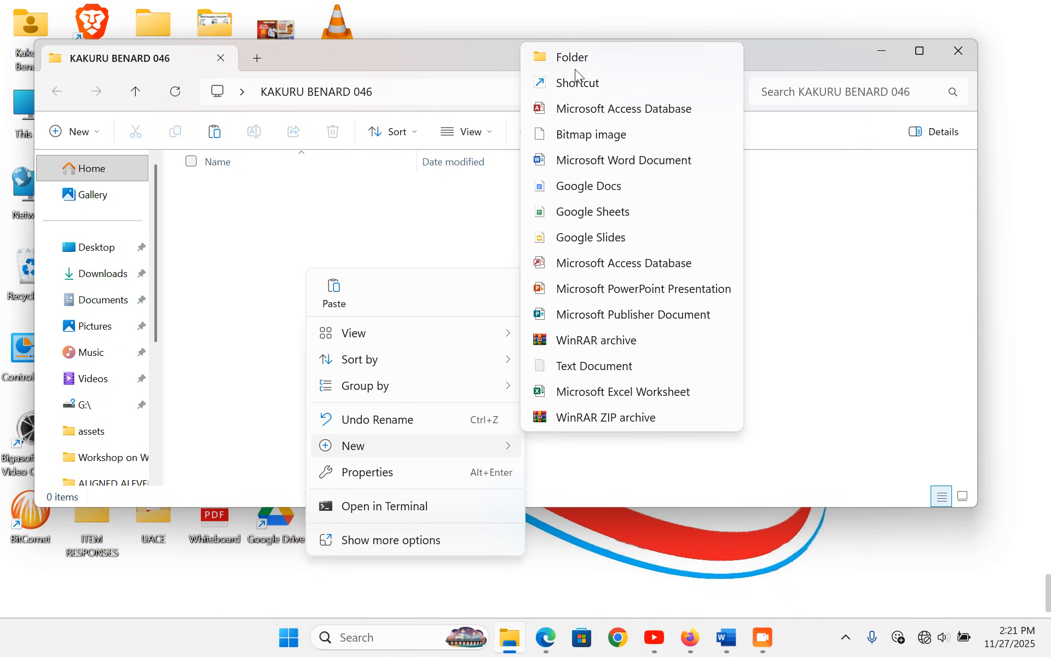
pyautogui.click(575, 62)
pyautogui.write('ITEM 2')
pyautogui.press('Return')
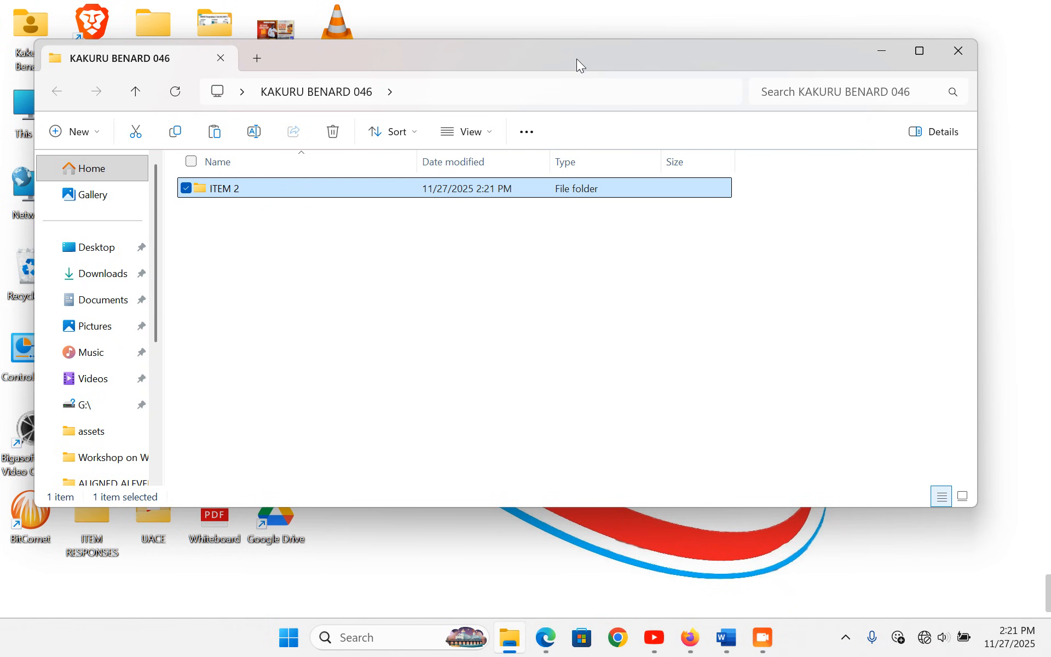
pyautogui.press('Return')
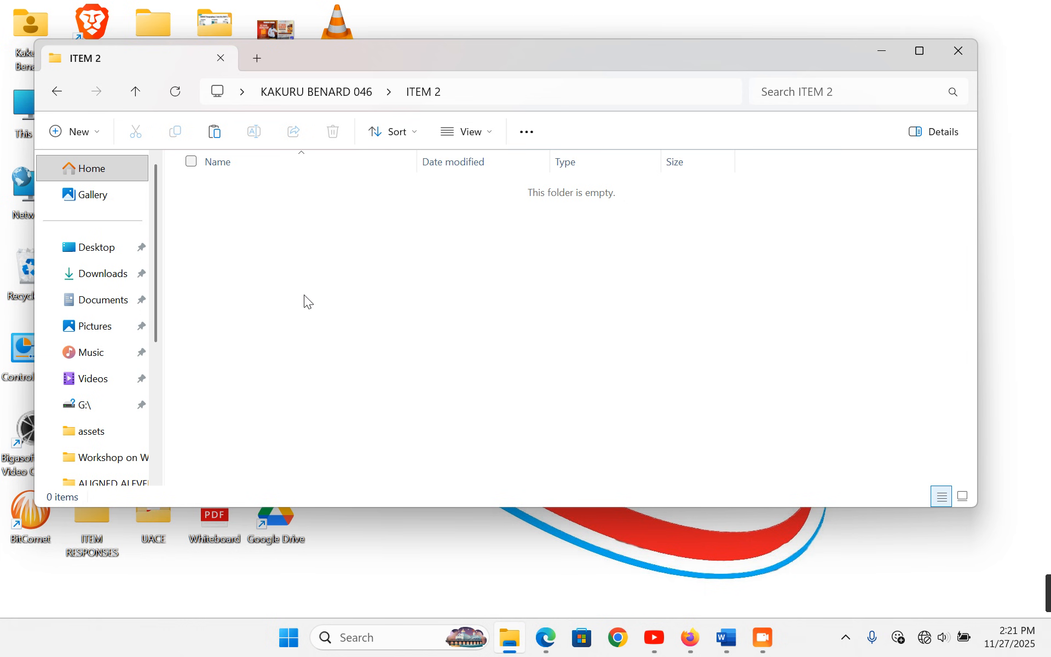
pyautogui.hotkey('ctrl', 'v')
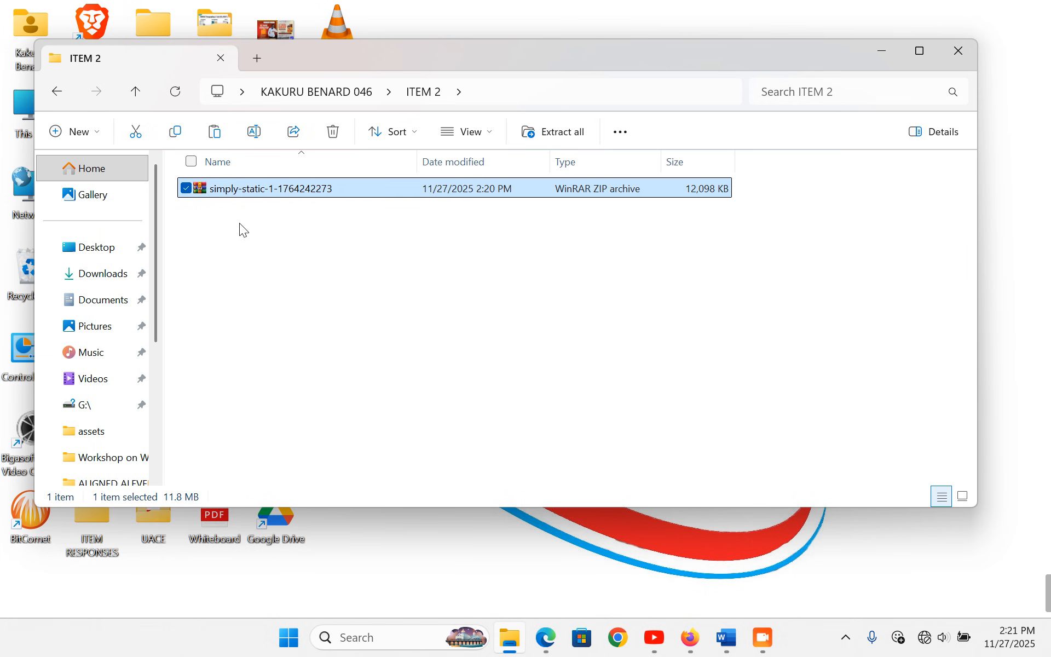
# - Extract the ZIP's contents into ITEM 2, then permanently delete the leftover ZIP
pyautogui.rightClick(237, 191)
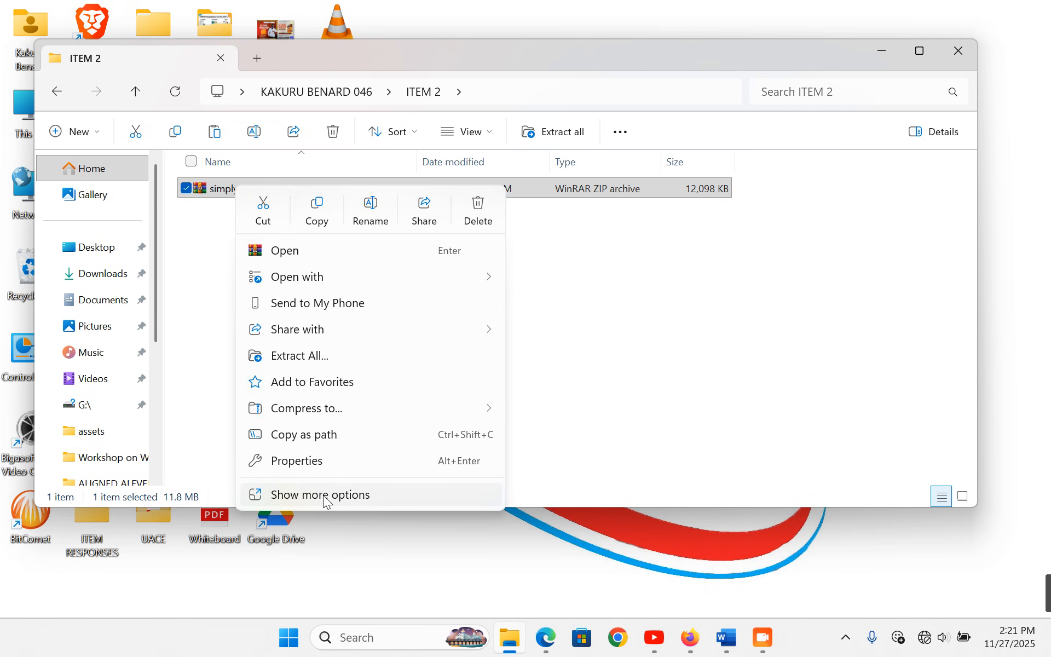
pyautogui.click(287, 495)
pyautogui.click(309, 266)
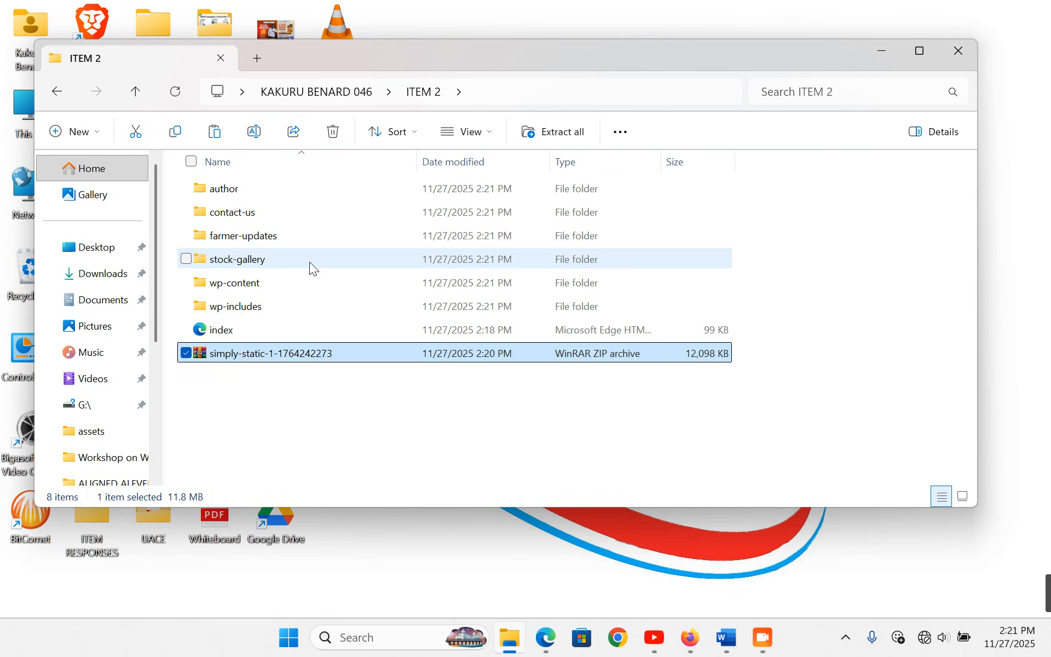
pyautogui.click(277, 426)
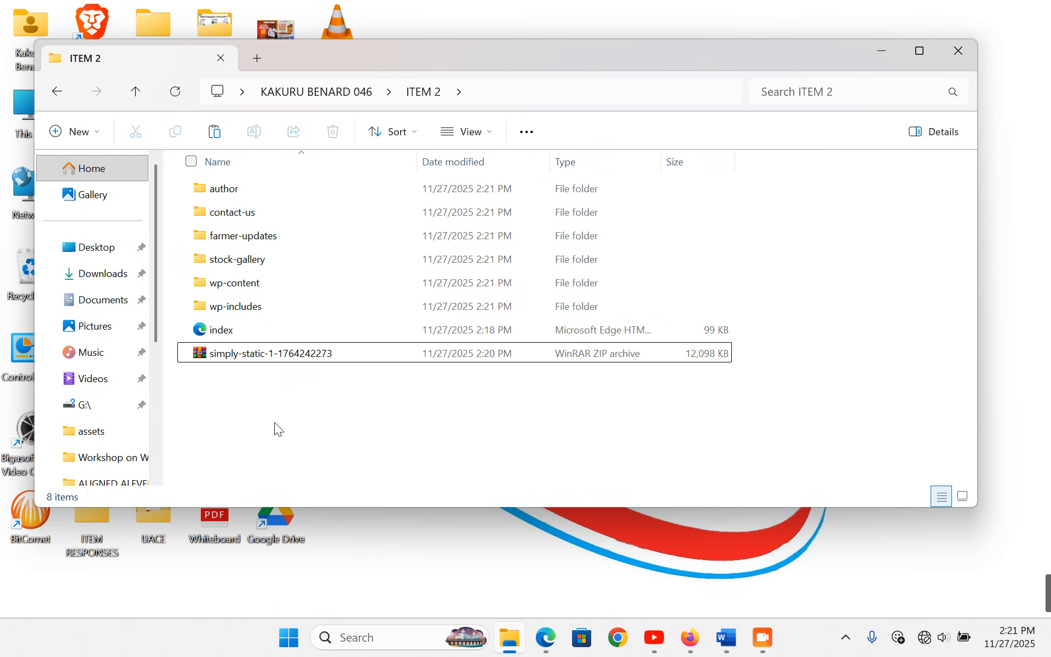
pyautogui.click(245, 361)
pyautogui.hotkey('shift', 'Delete')
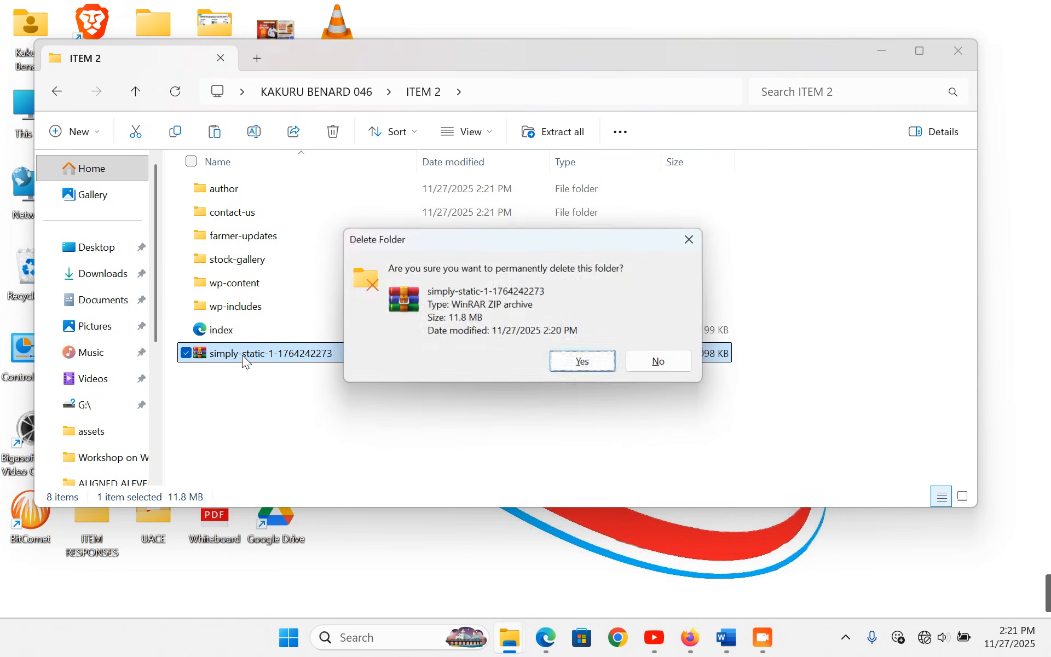
pyautogui.click(591, 367)
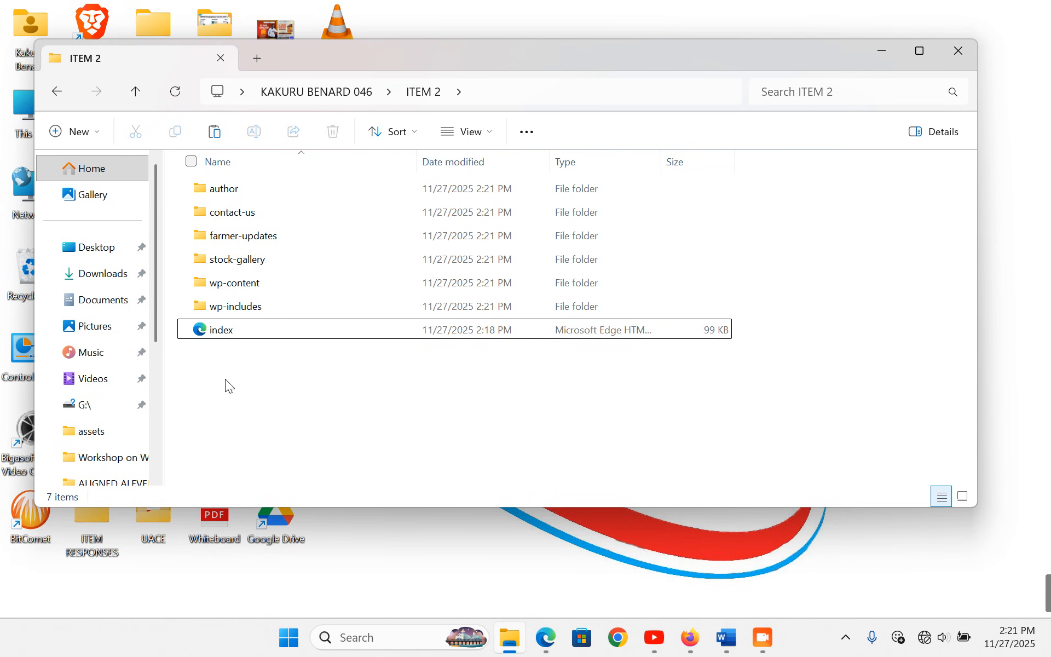
# - Open index.html offline, setting Microsoft Edge as the default for HTML files
pyautogui.doubleClick(244, 333)
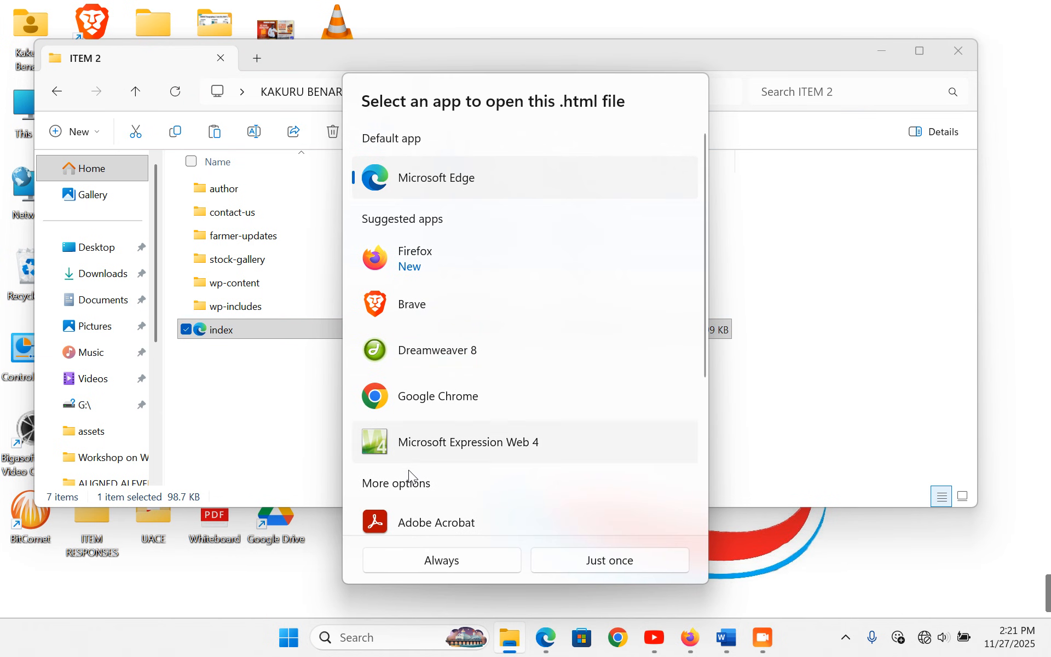
pyautogui.click(436, 558)
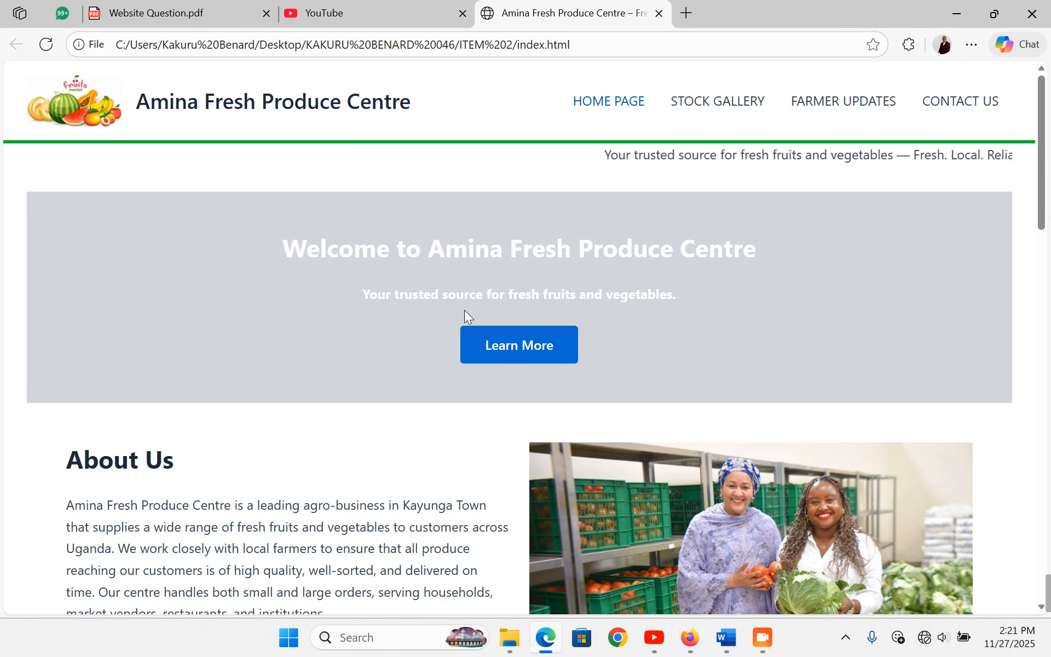
pyautogui.scroll(-15, 466, 318)
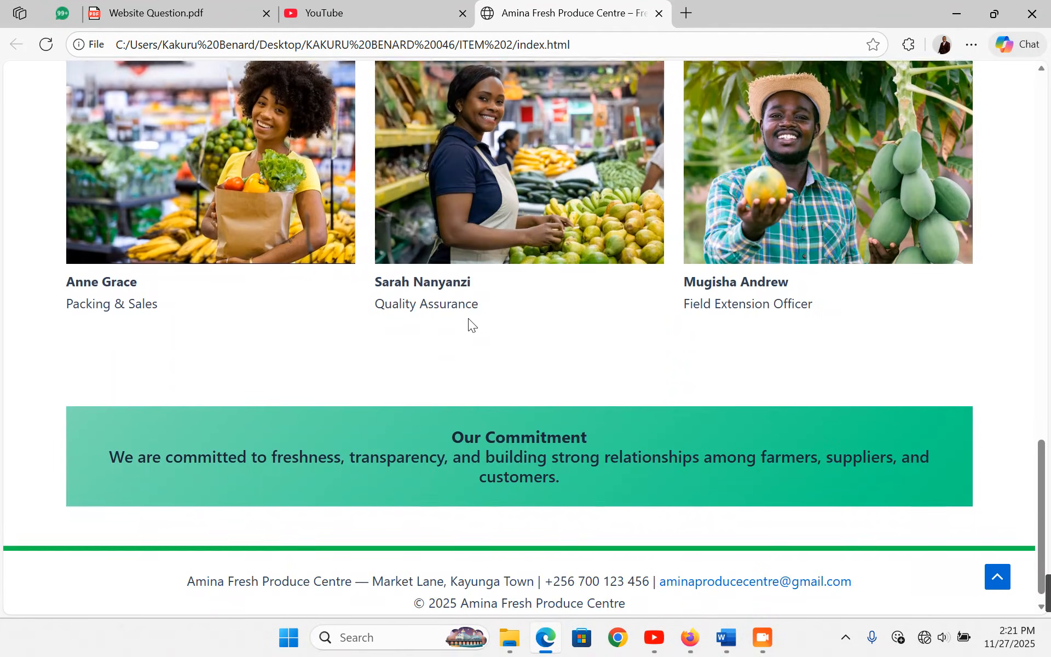
pyautogui.scroll(15, 468, 317)
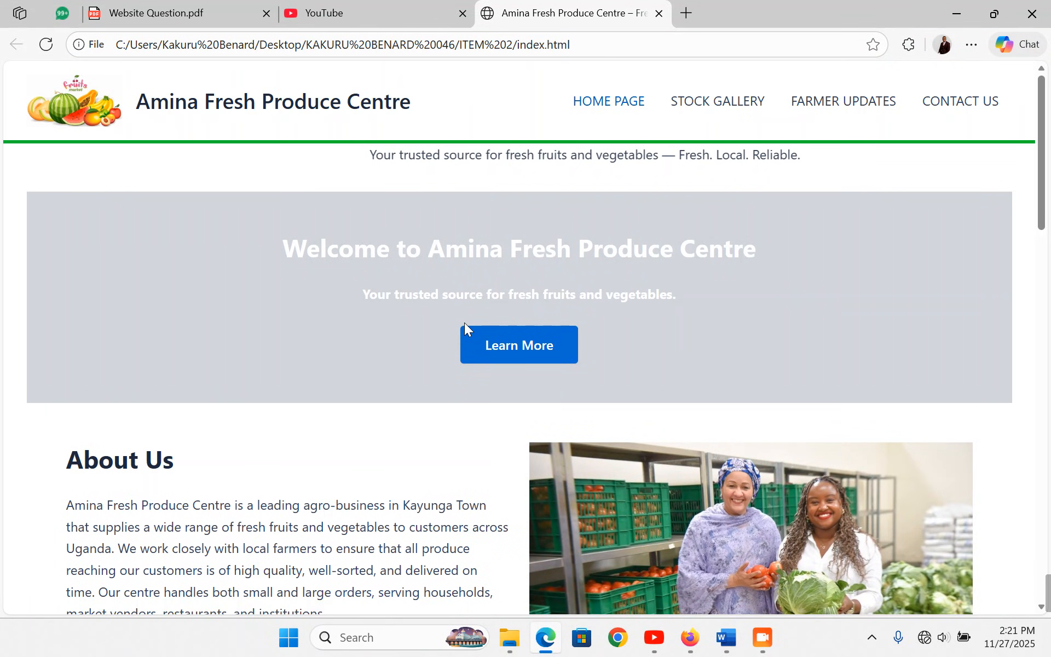
# - Check the Stock Gallery and Farmer Updates pages load offline
pyautogui.click(723, 102)
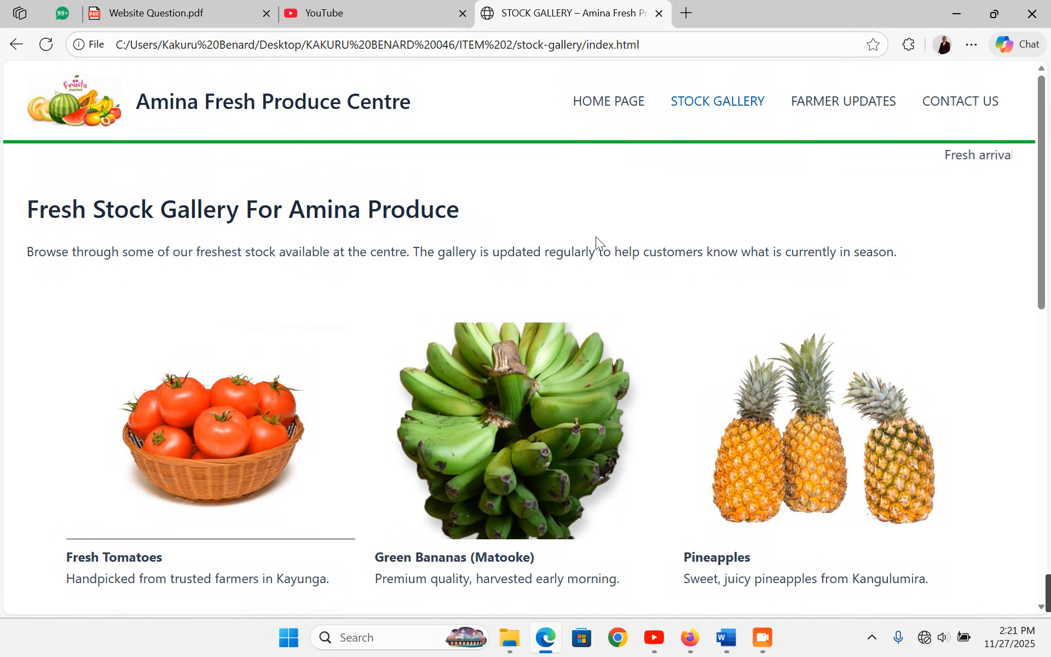
pyautogui.scroll(-10, 596, 236)
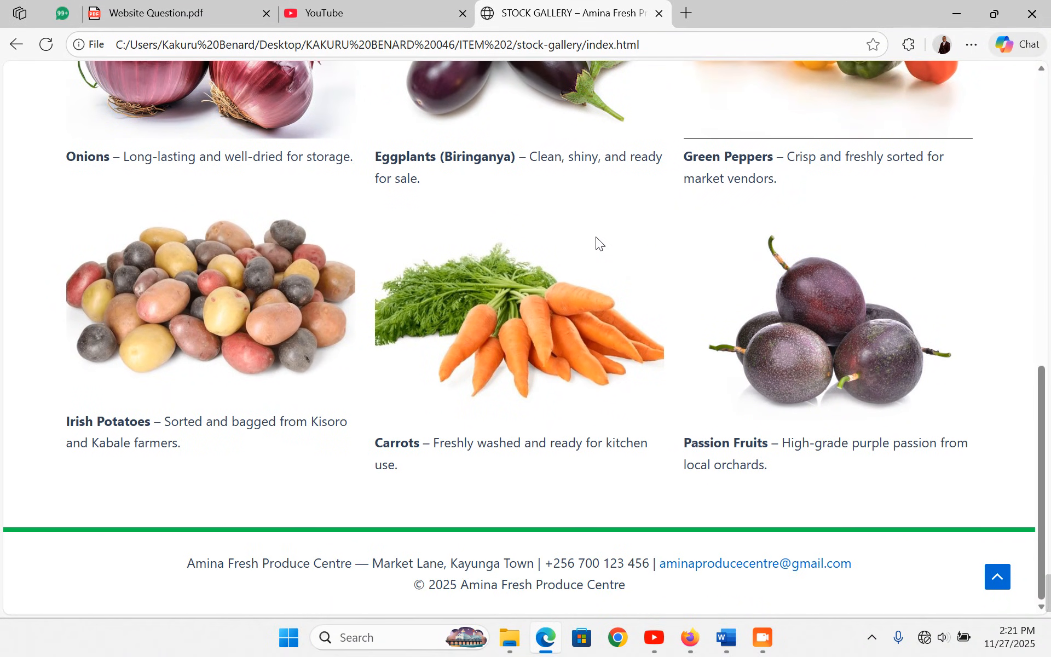
pyautogui.scroll(10, 597, 236)
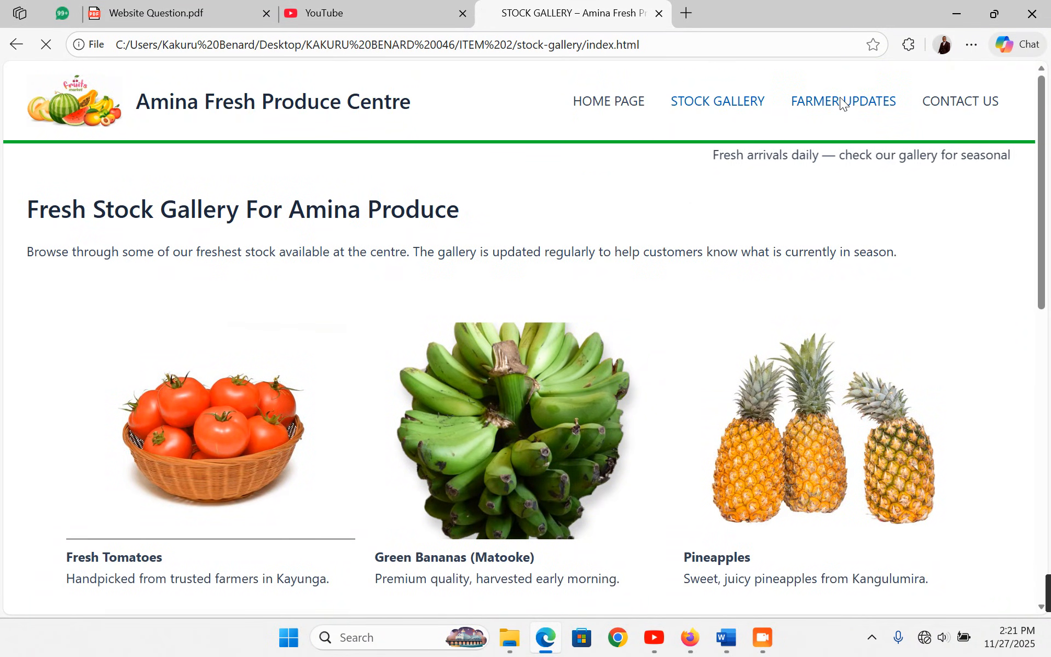
pyautogui.click(842, 102)
pyautogui.scroll(-15, 580, 268)
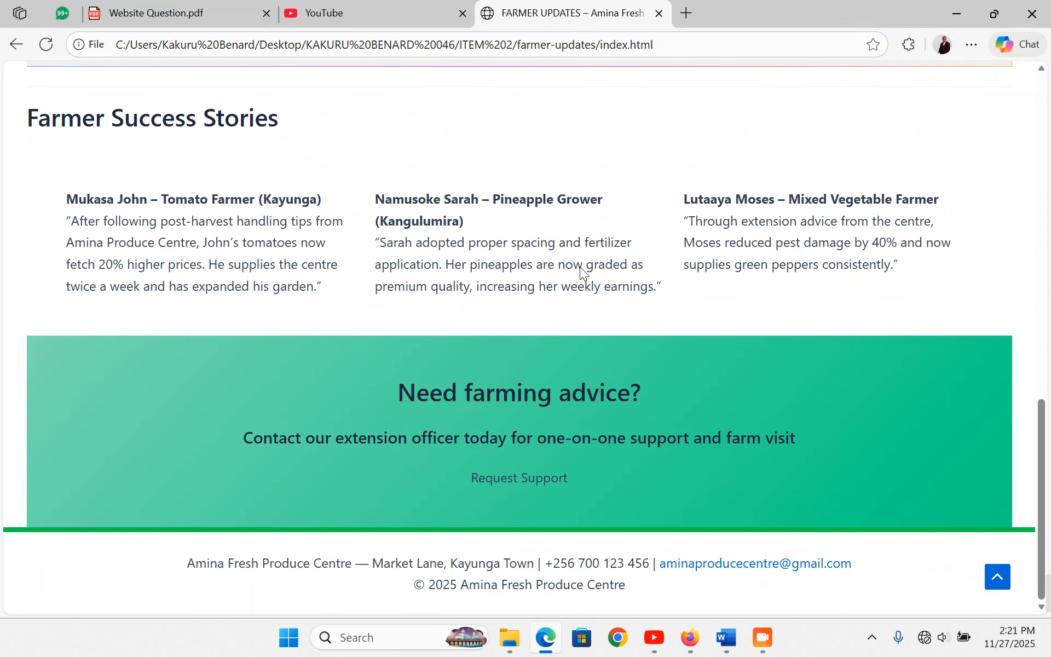
pyautogui.scroll(15, 581, 269)
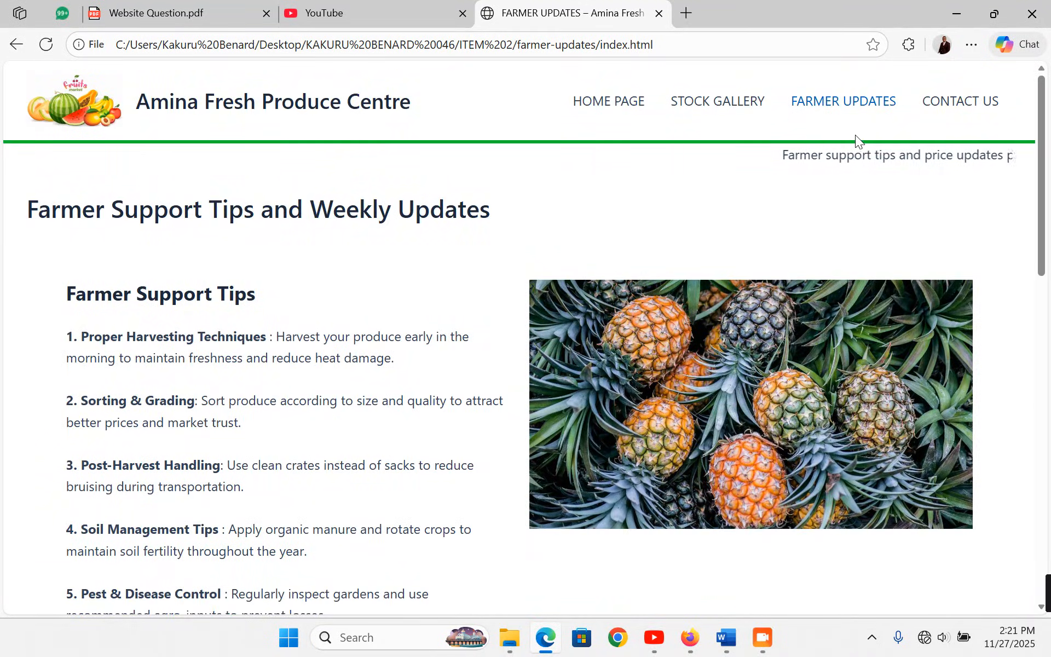
# - Check the Contact Us page, revisit Stock Gallery, and return to the home page
pyautogui.click(968, 104)
pyautogui.scroll(-7, 541, 306)
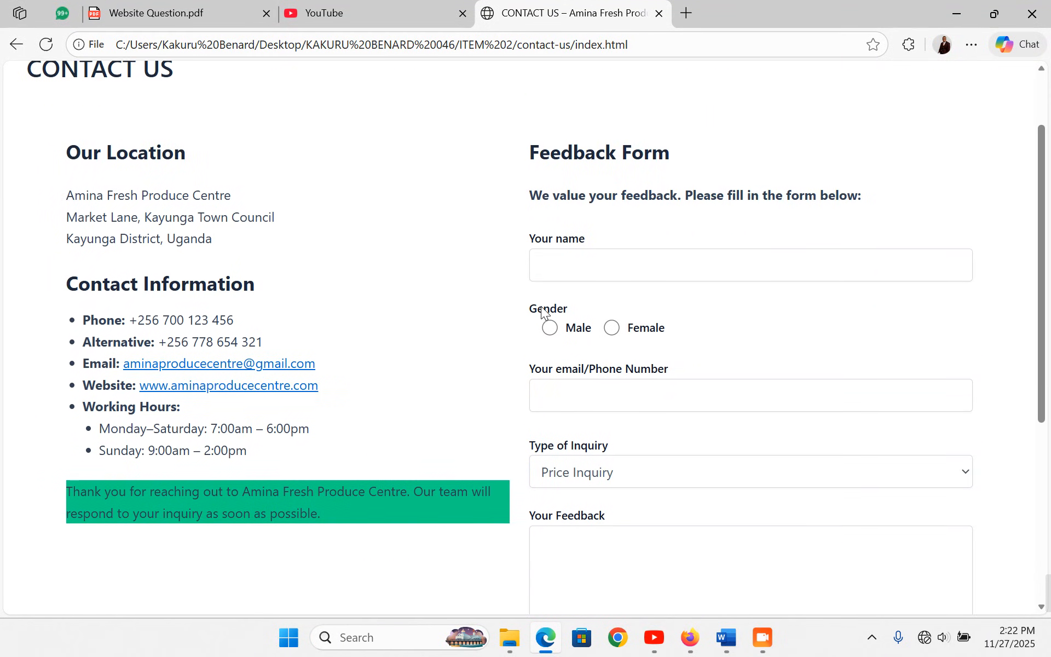
pyautogui.scroll(7, 542, 306)
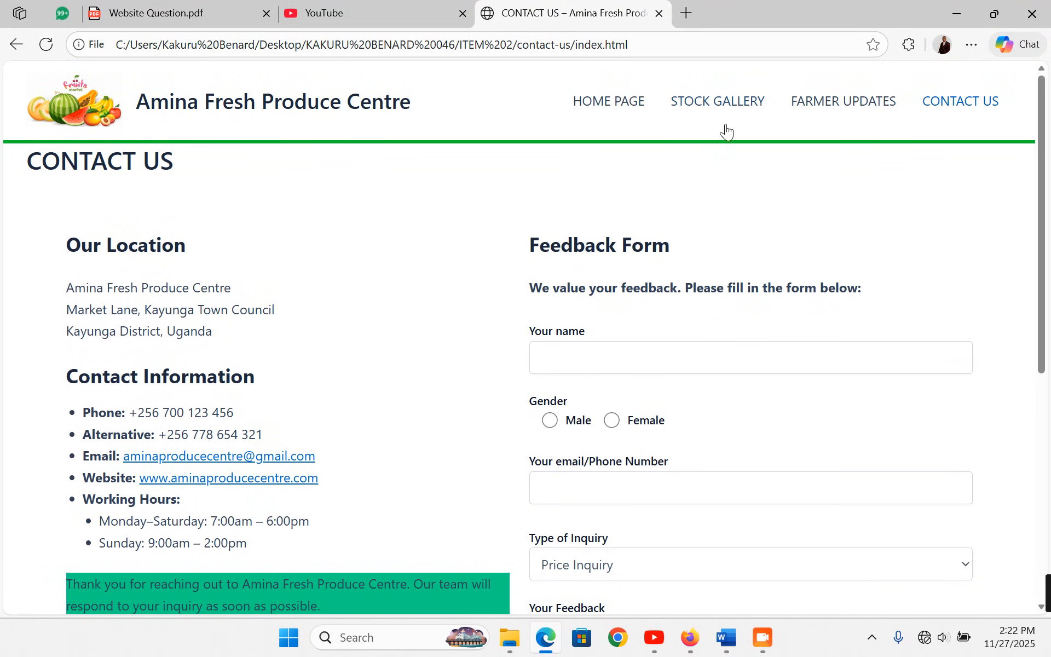
pyautogui.click(723, 108)
pyautogui.click(599, 105)
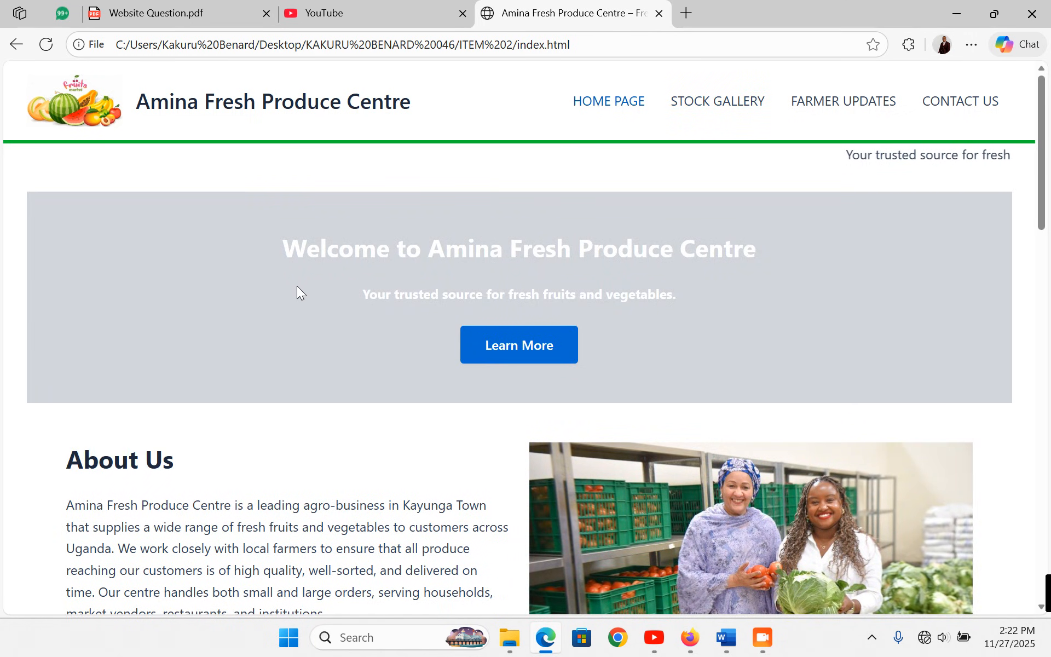
pyautogui.rightClick(200, 427)
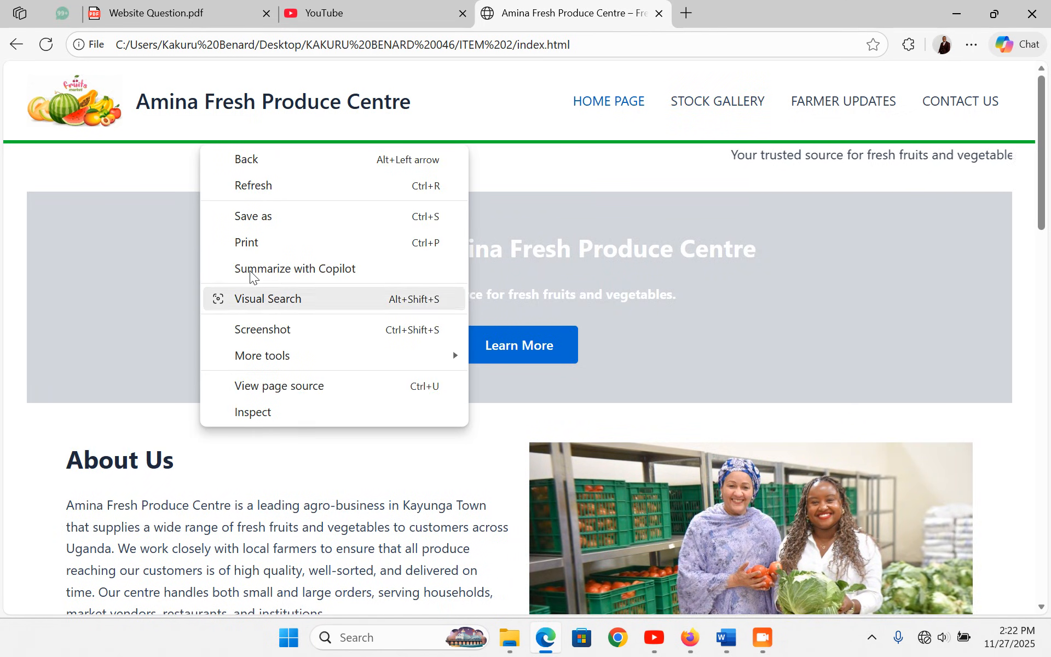